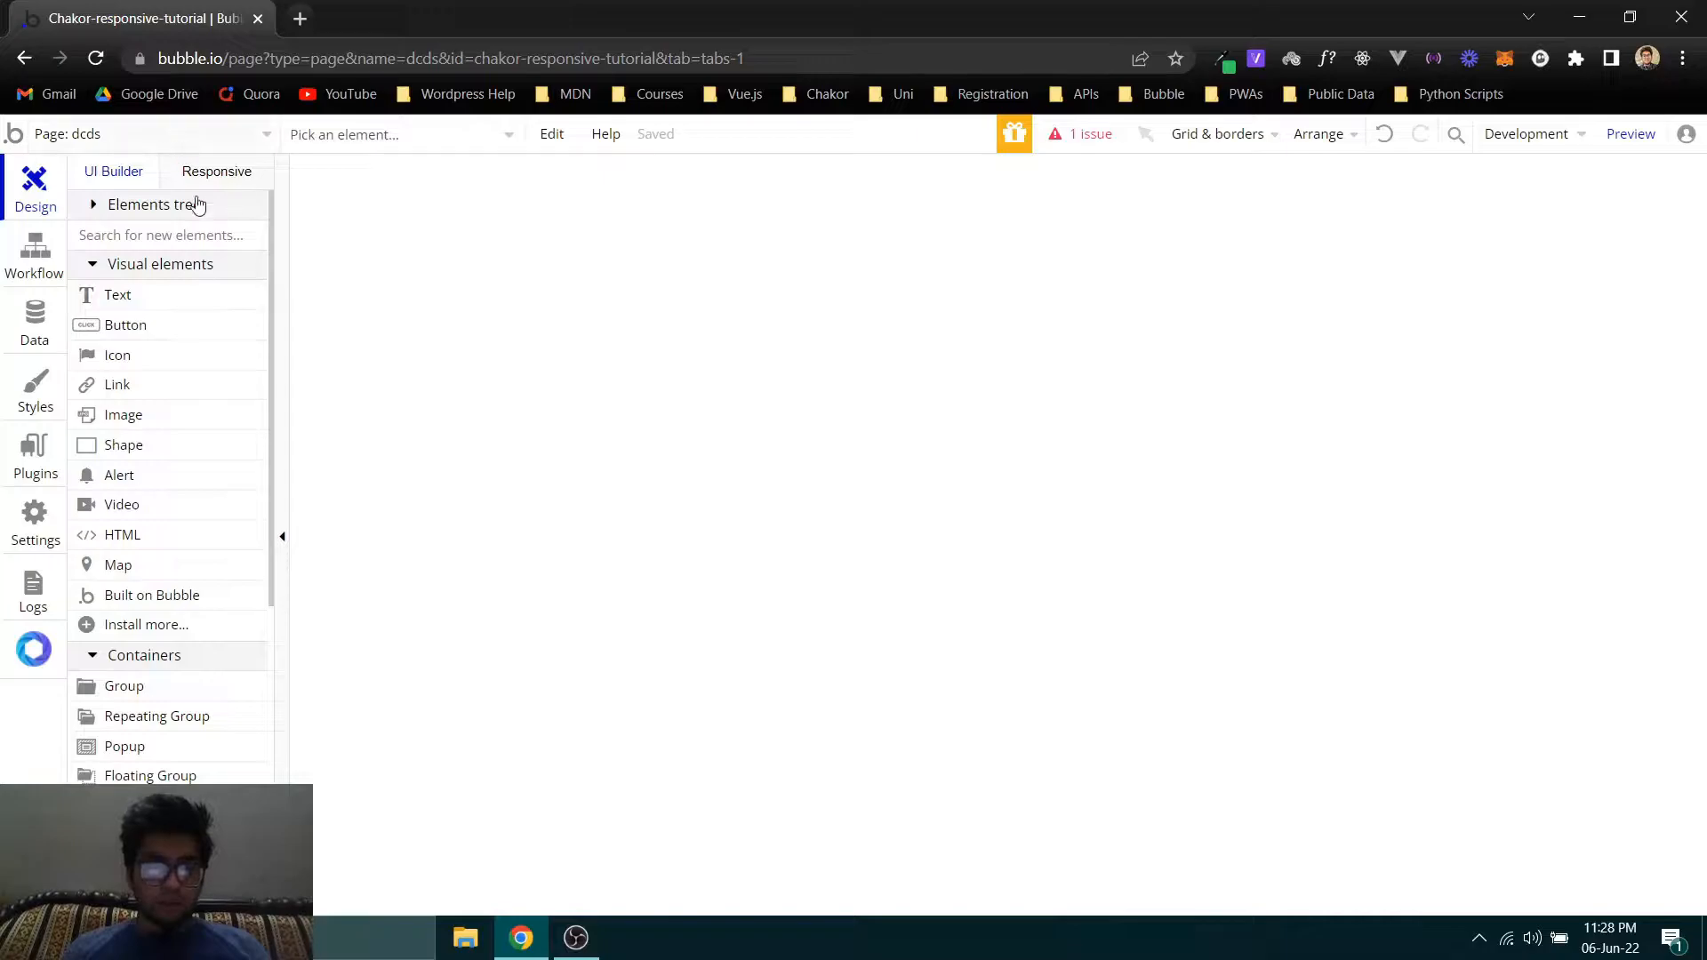
- Make the dcds page the app's new index page
left_click(640, 392)
right_click(581, 369)
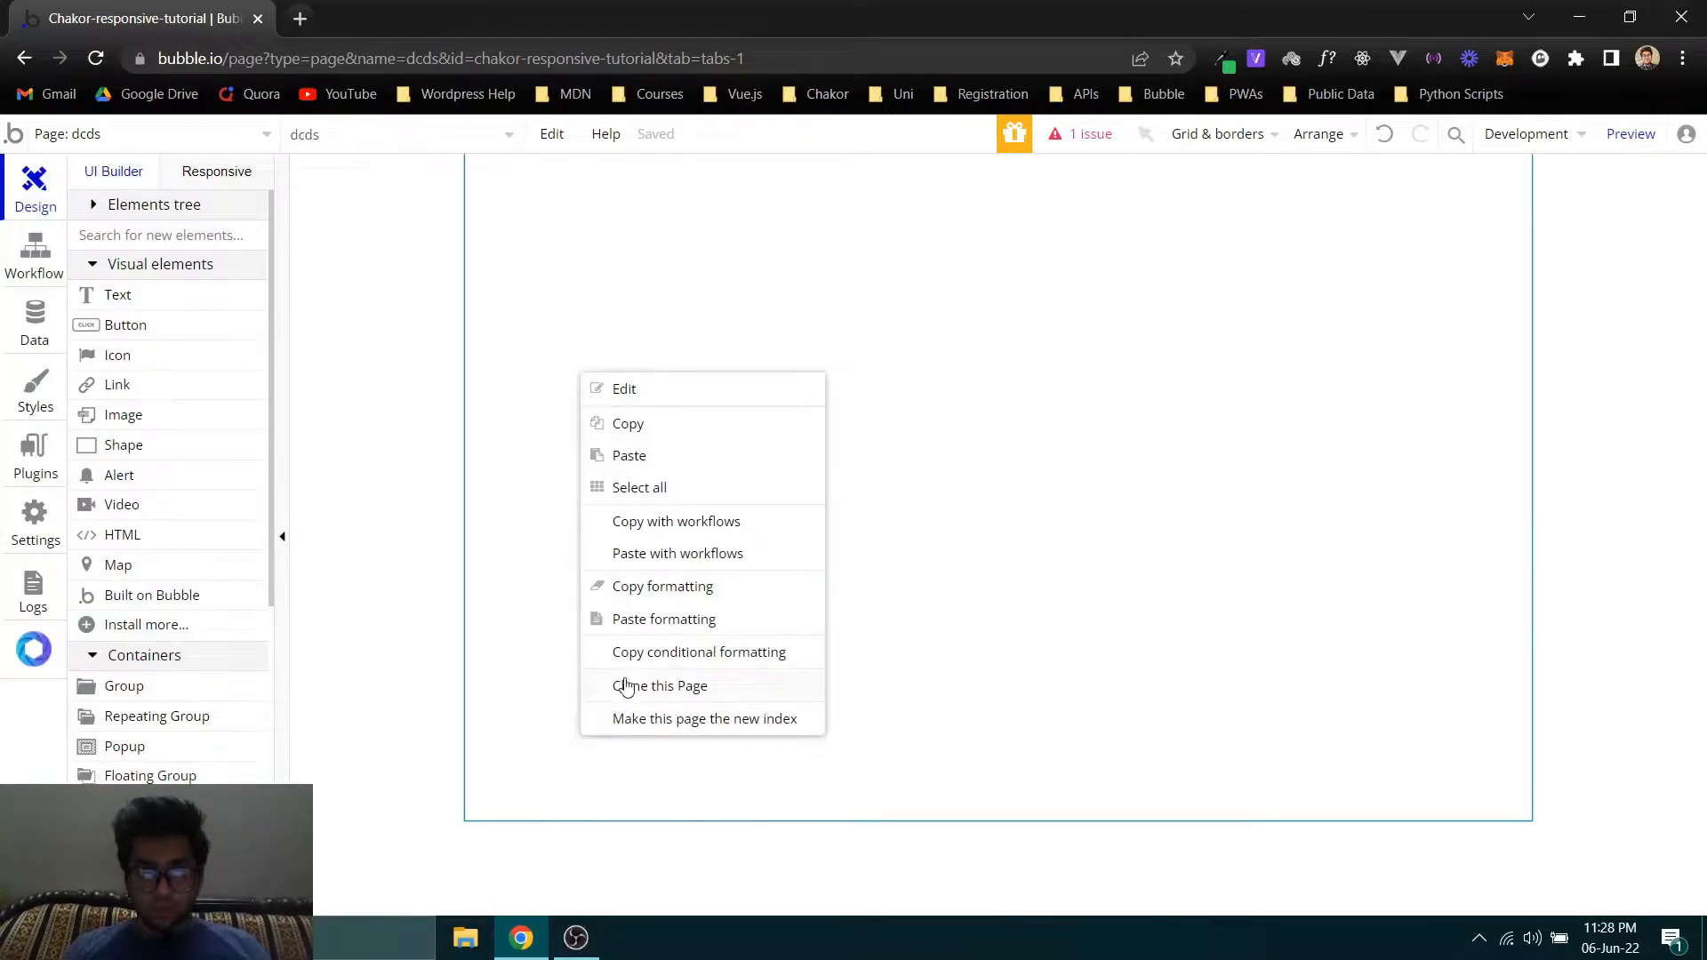
left_click(629, 718)
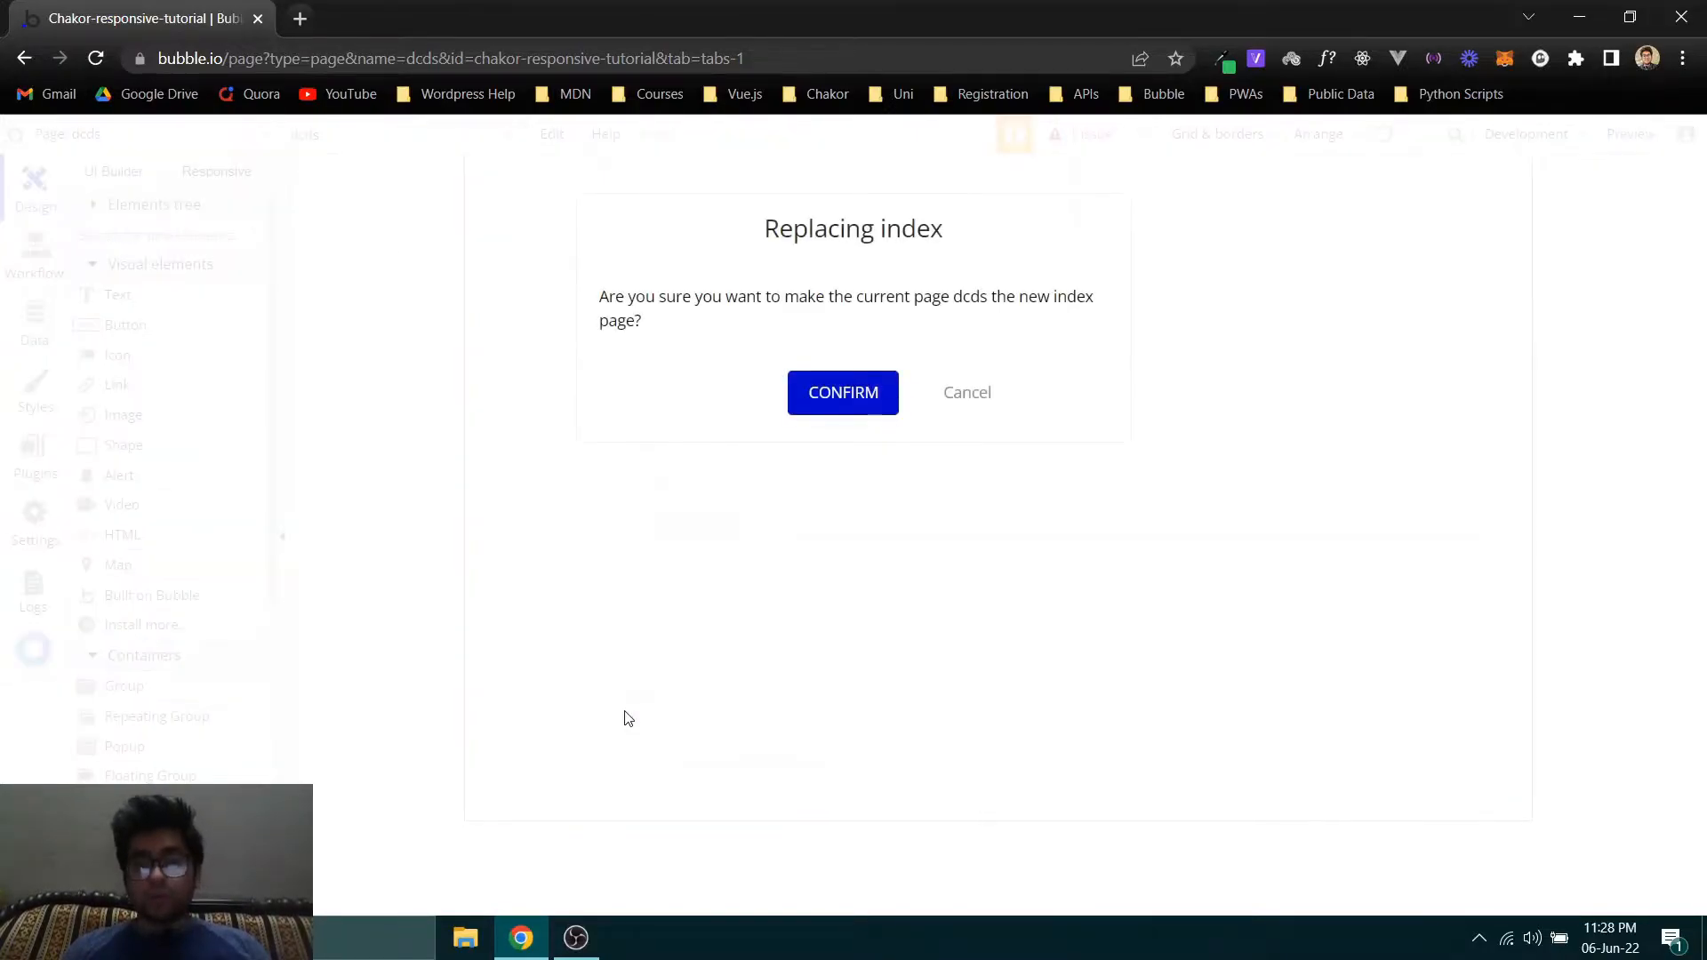
left_click(833, 392)
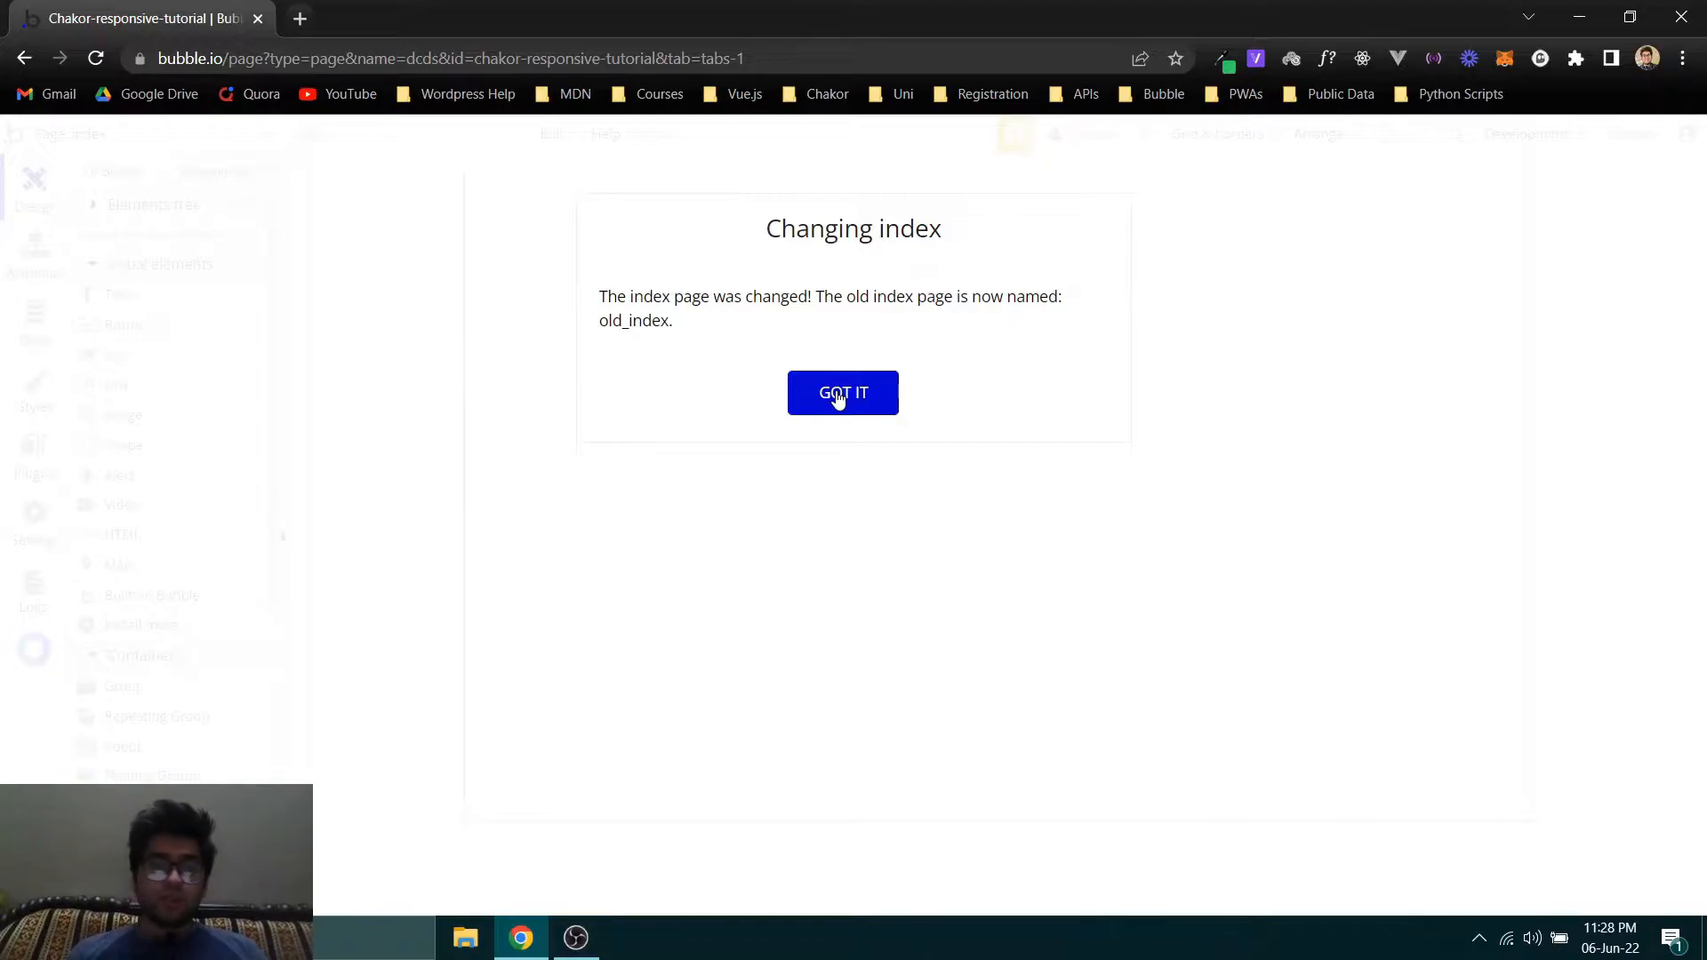
left_click(838, 399)
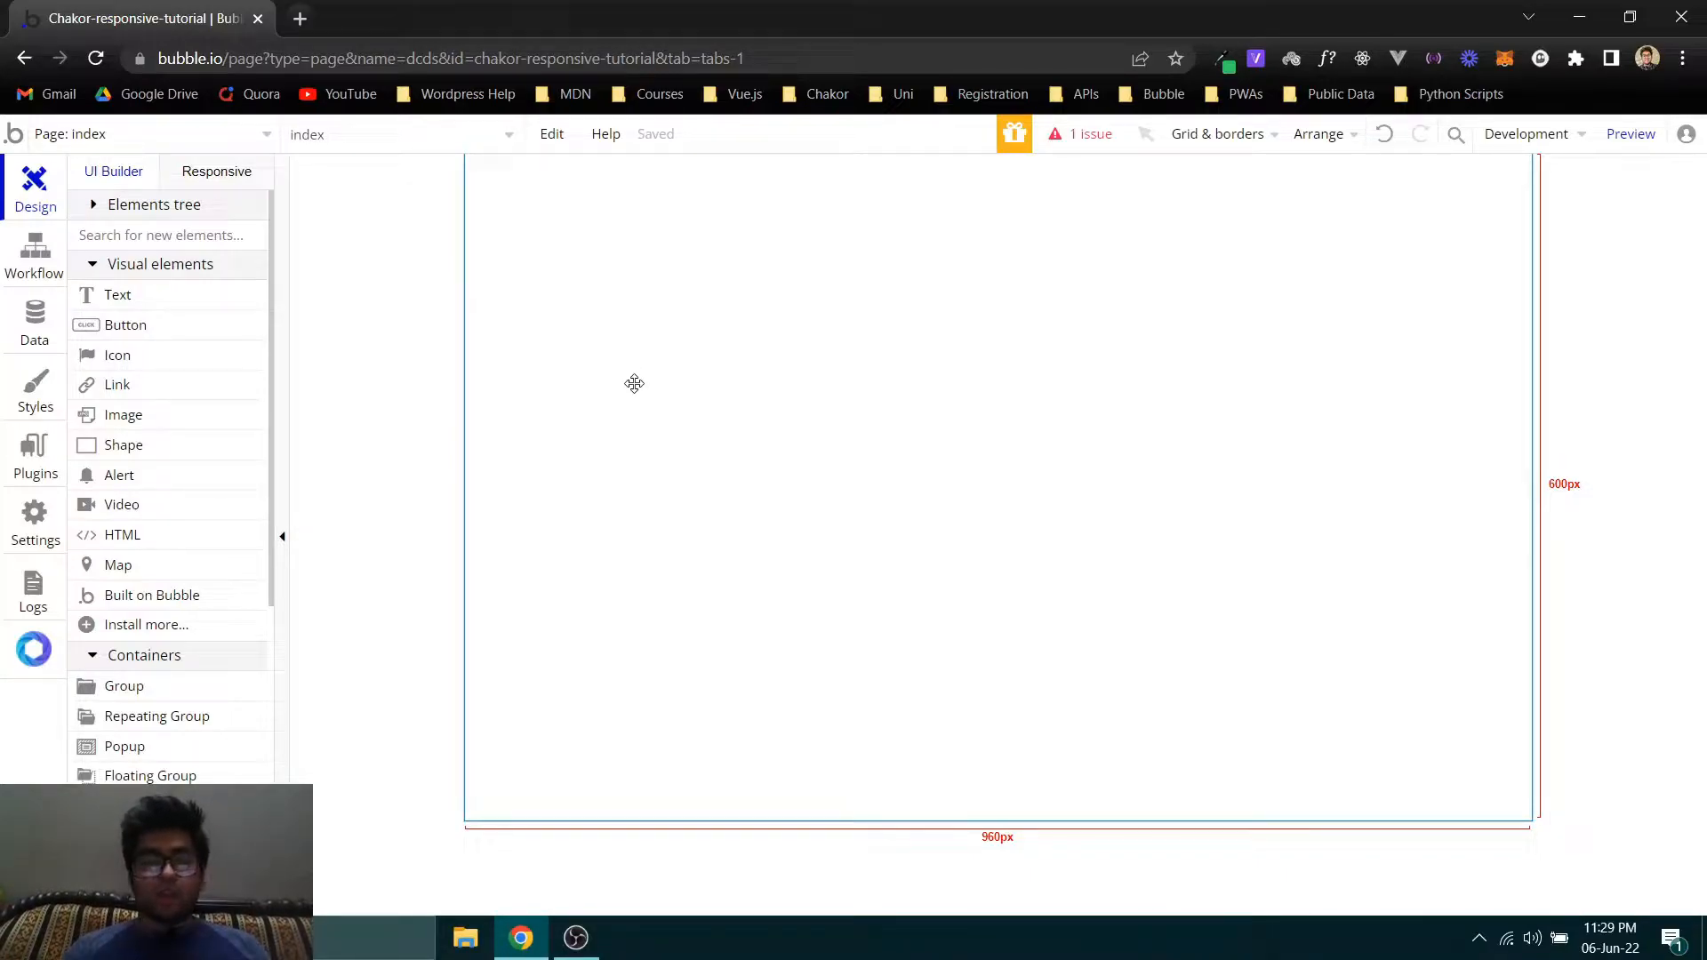
- Open the index page's layout properties, try the Column container layout and set it to Row
double_click(632, 380)
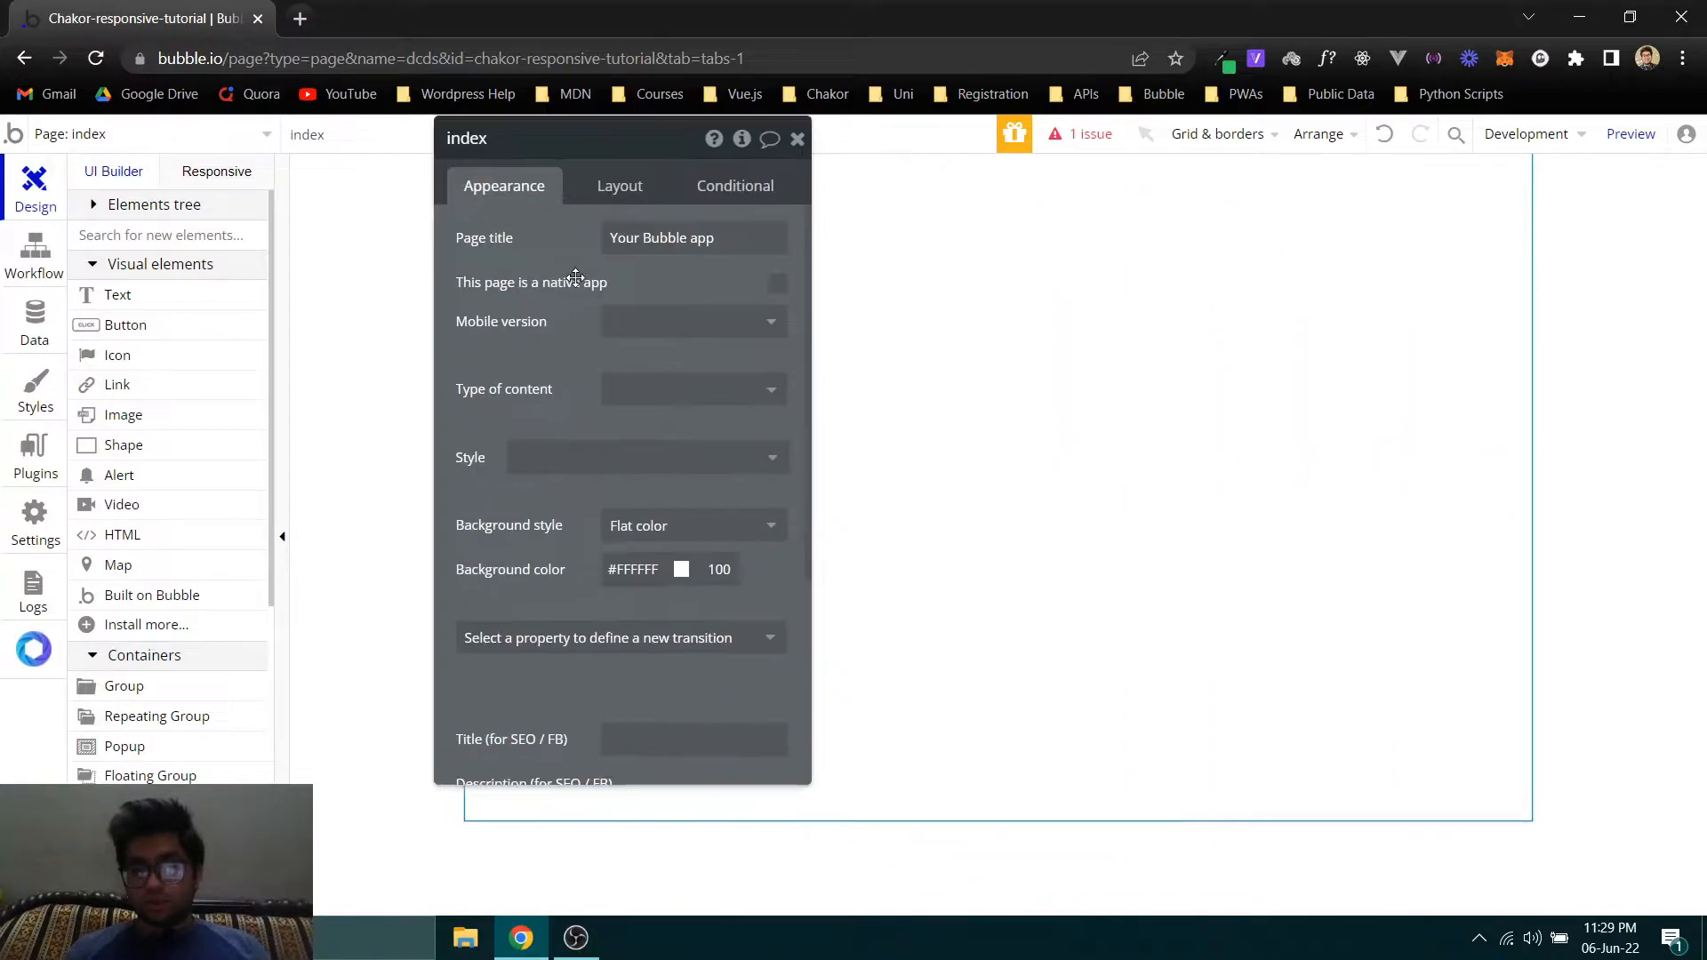
left_click_drag(575, 277, 533, 269)
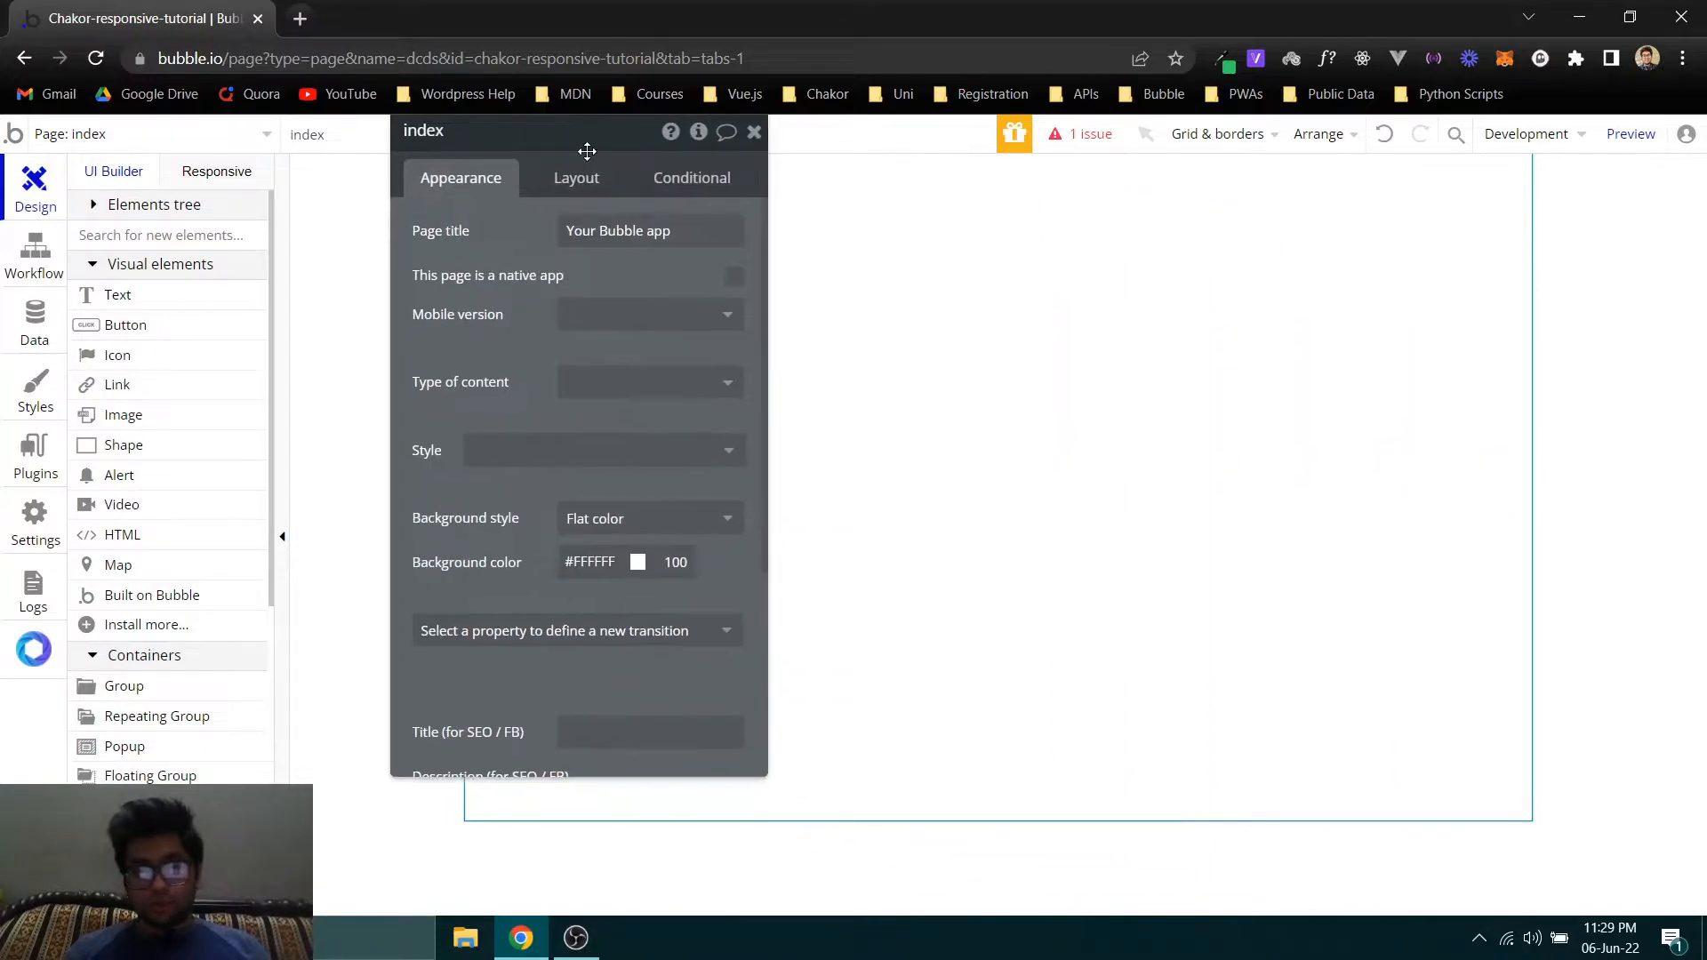
left_click(576, 178)
left_click(662, 233)
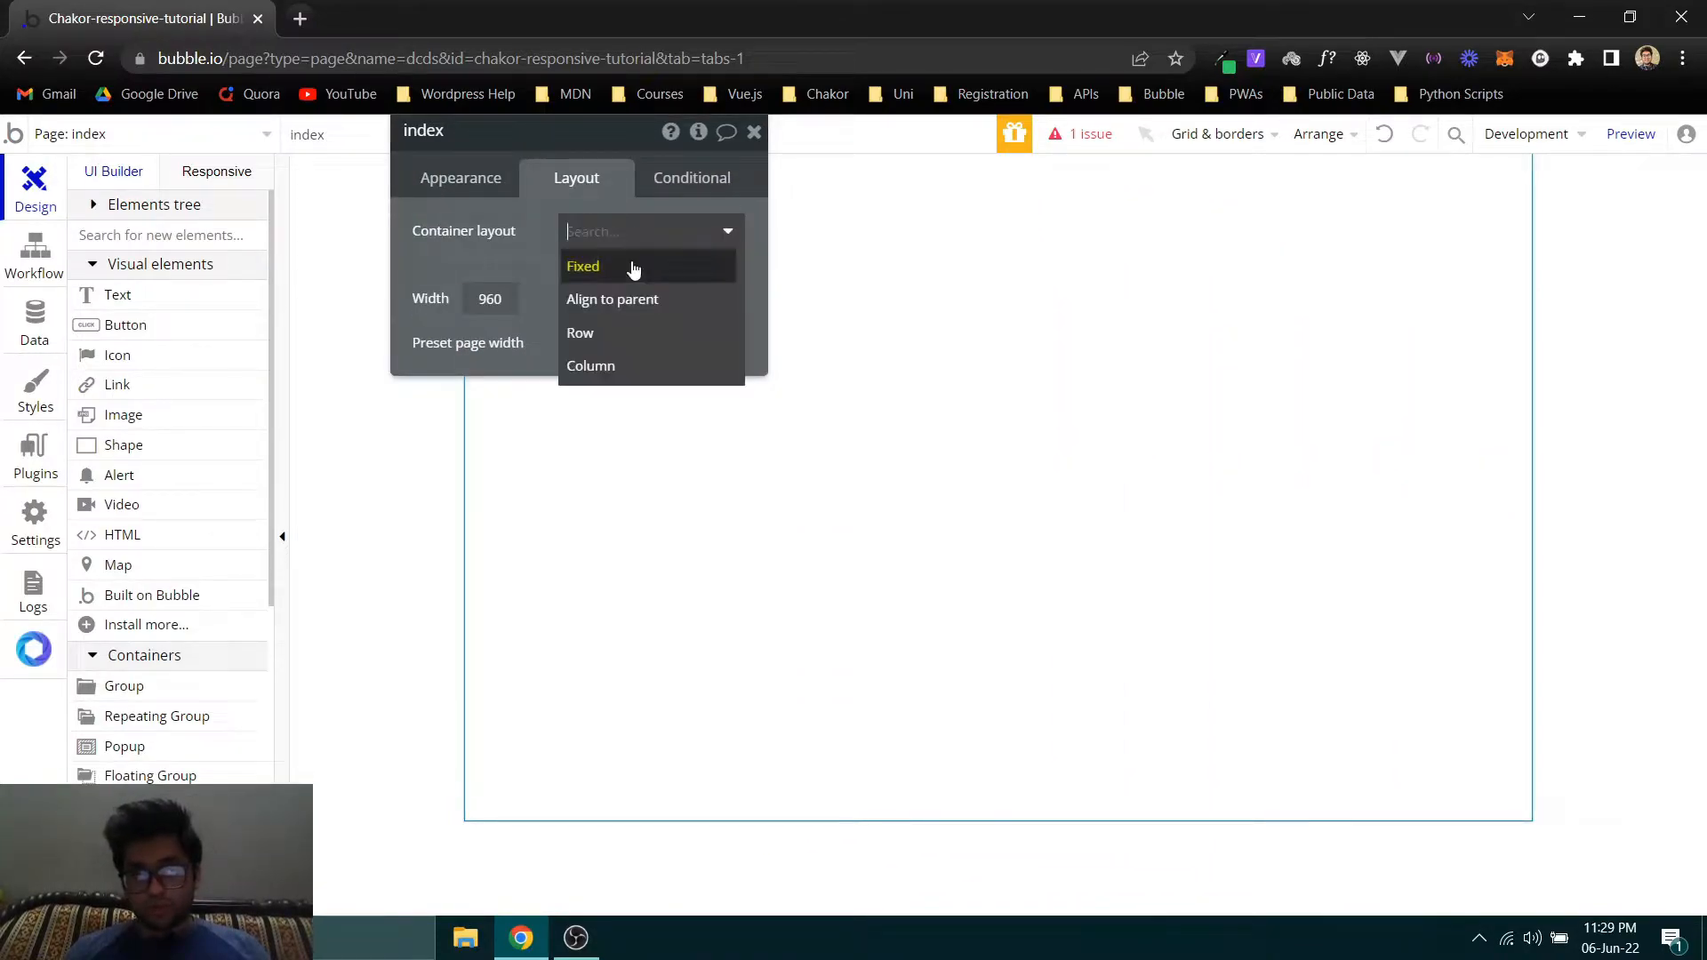
left_click(623, 365)
left_click(609, 234)
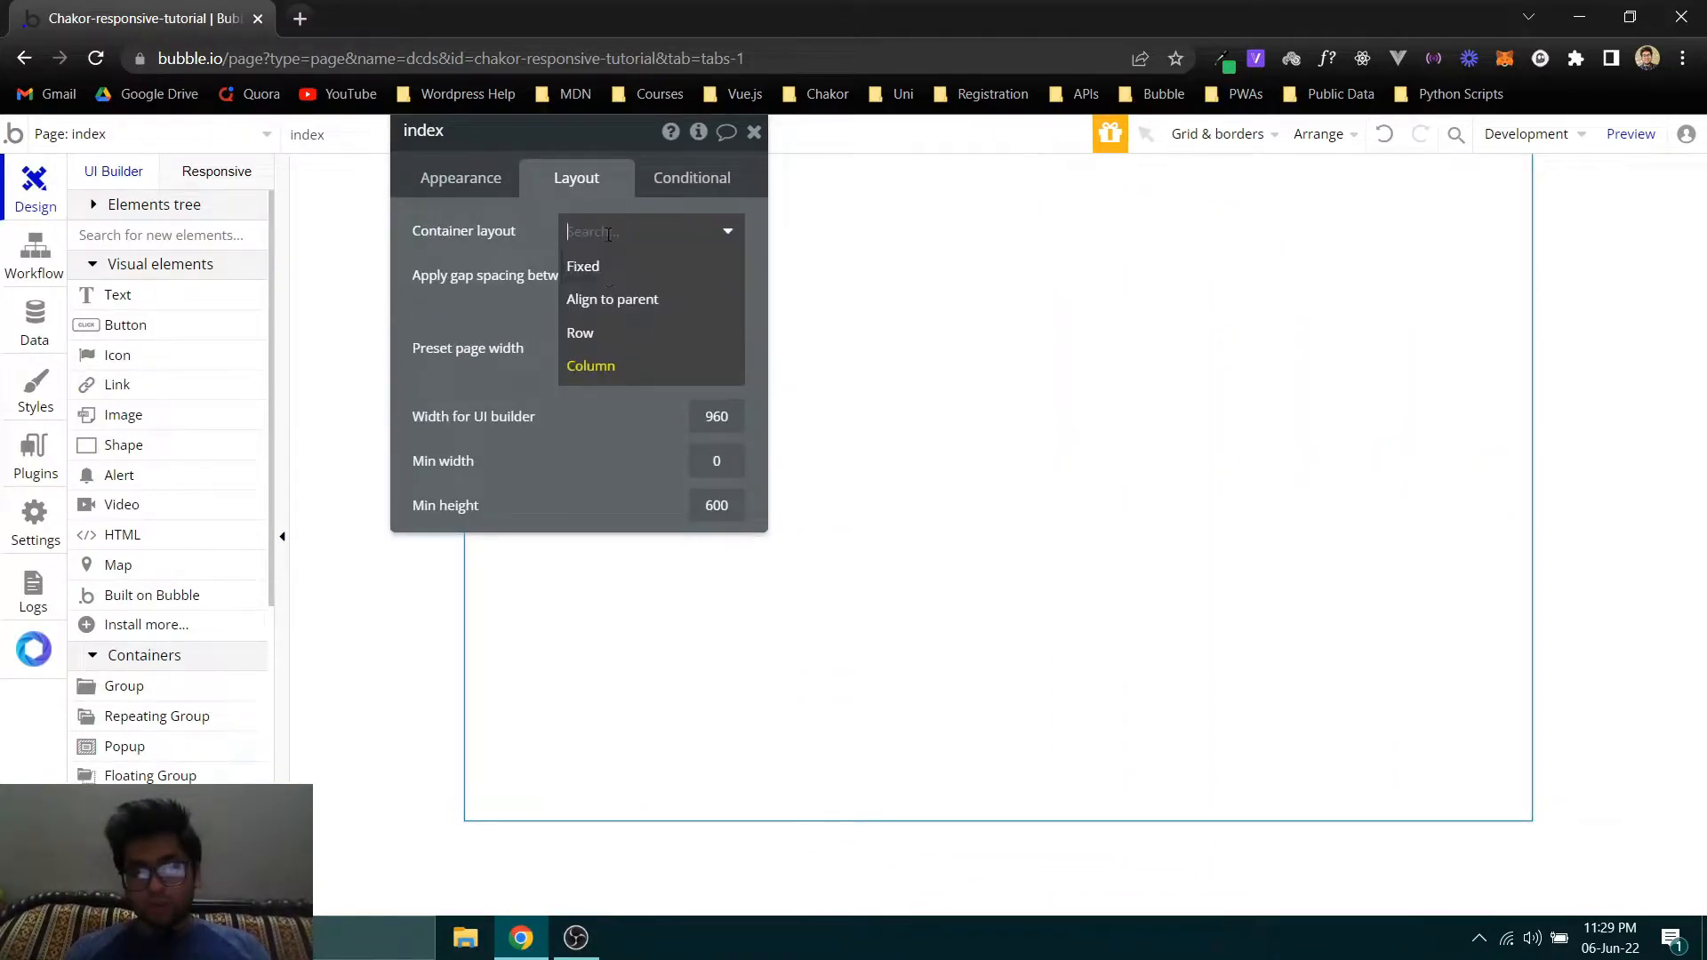
left_click(590, 332)
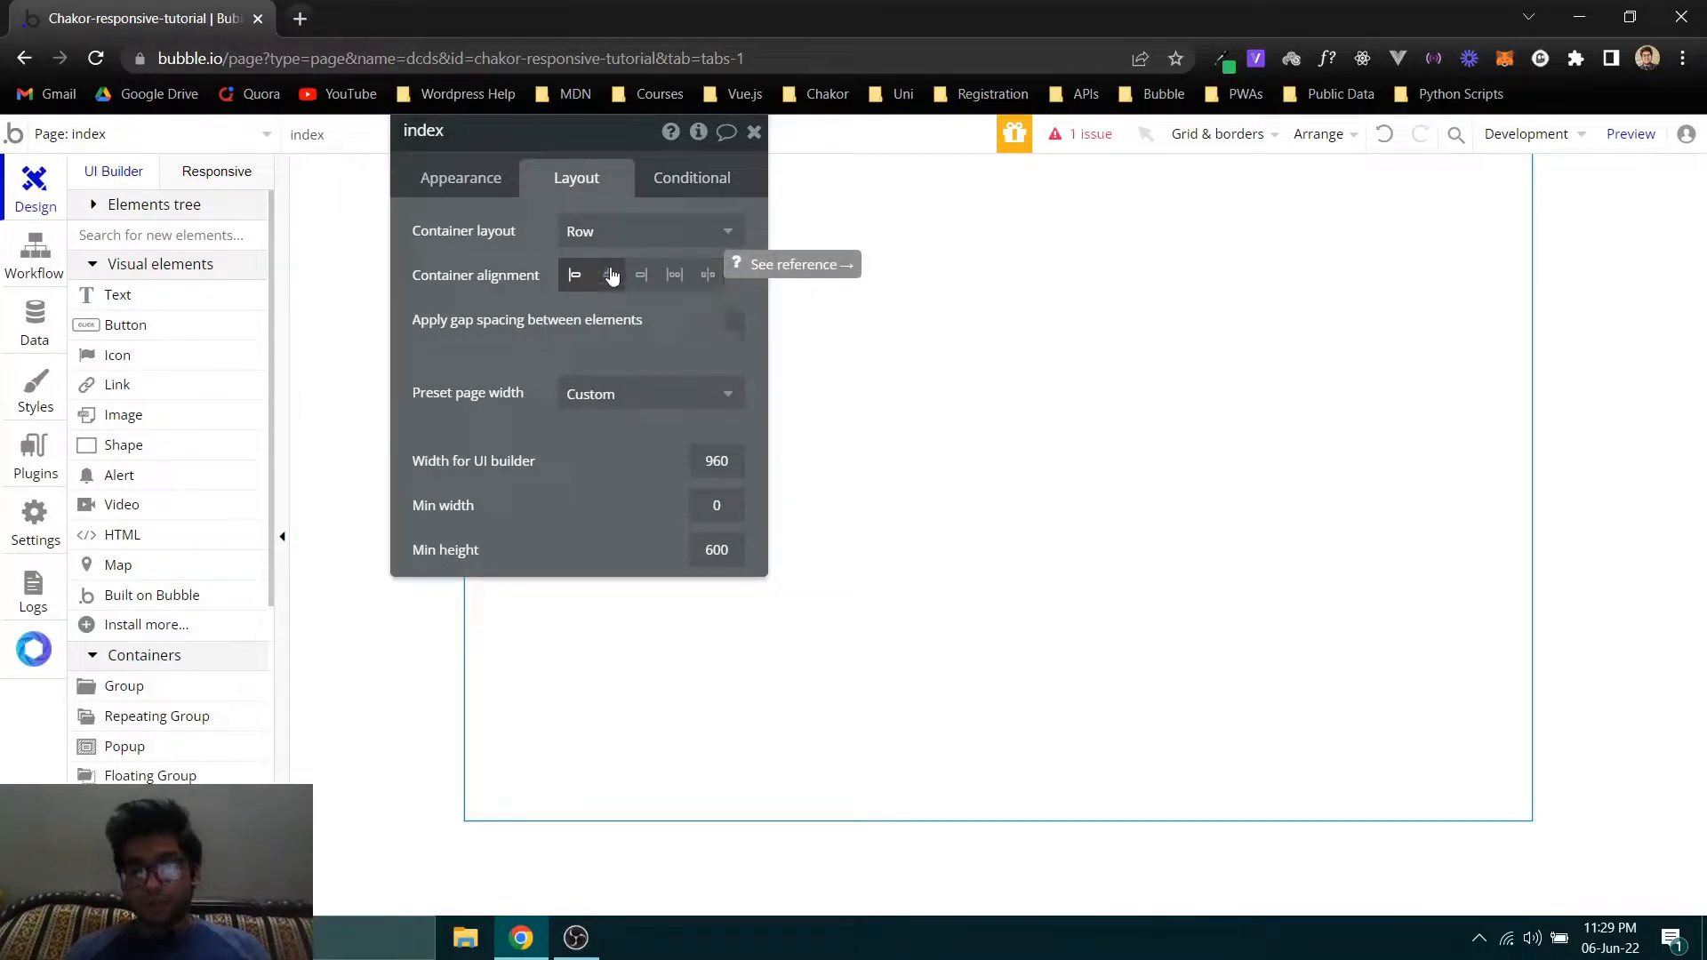
left_click(702, 179)
left_click(563, 236)
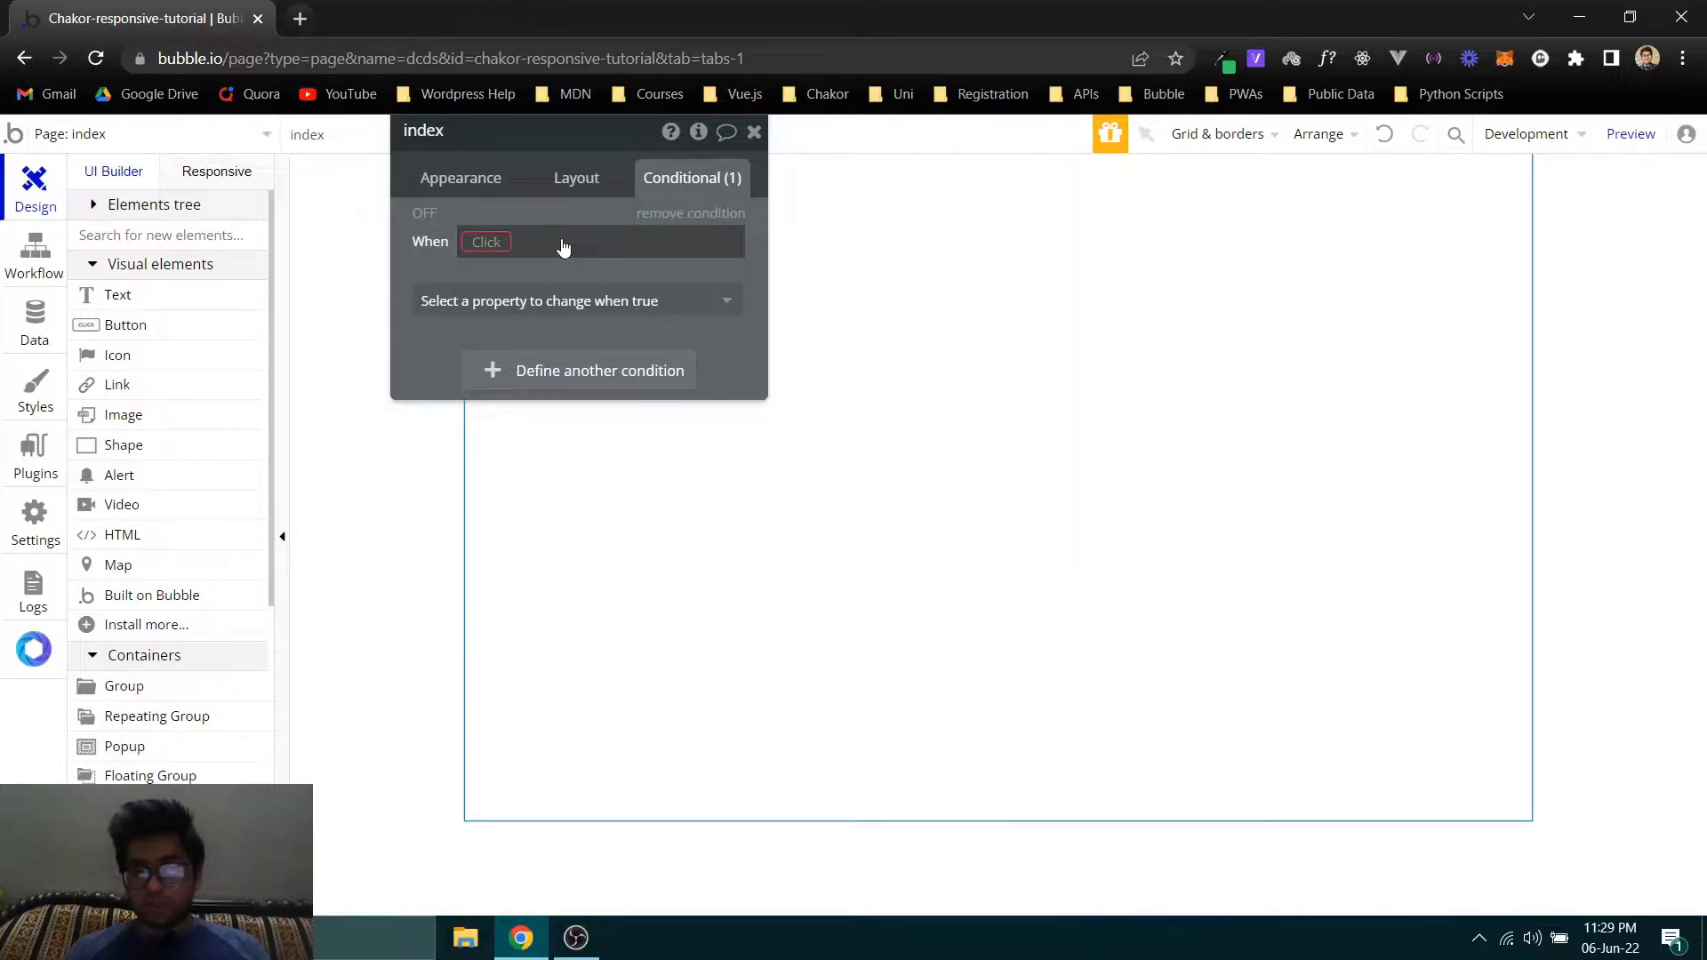
left_click(660, 214)
left_click(503, 205)
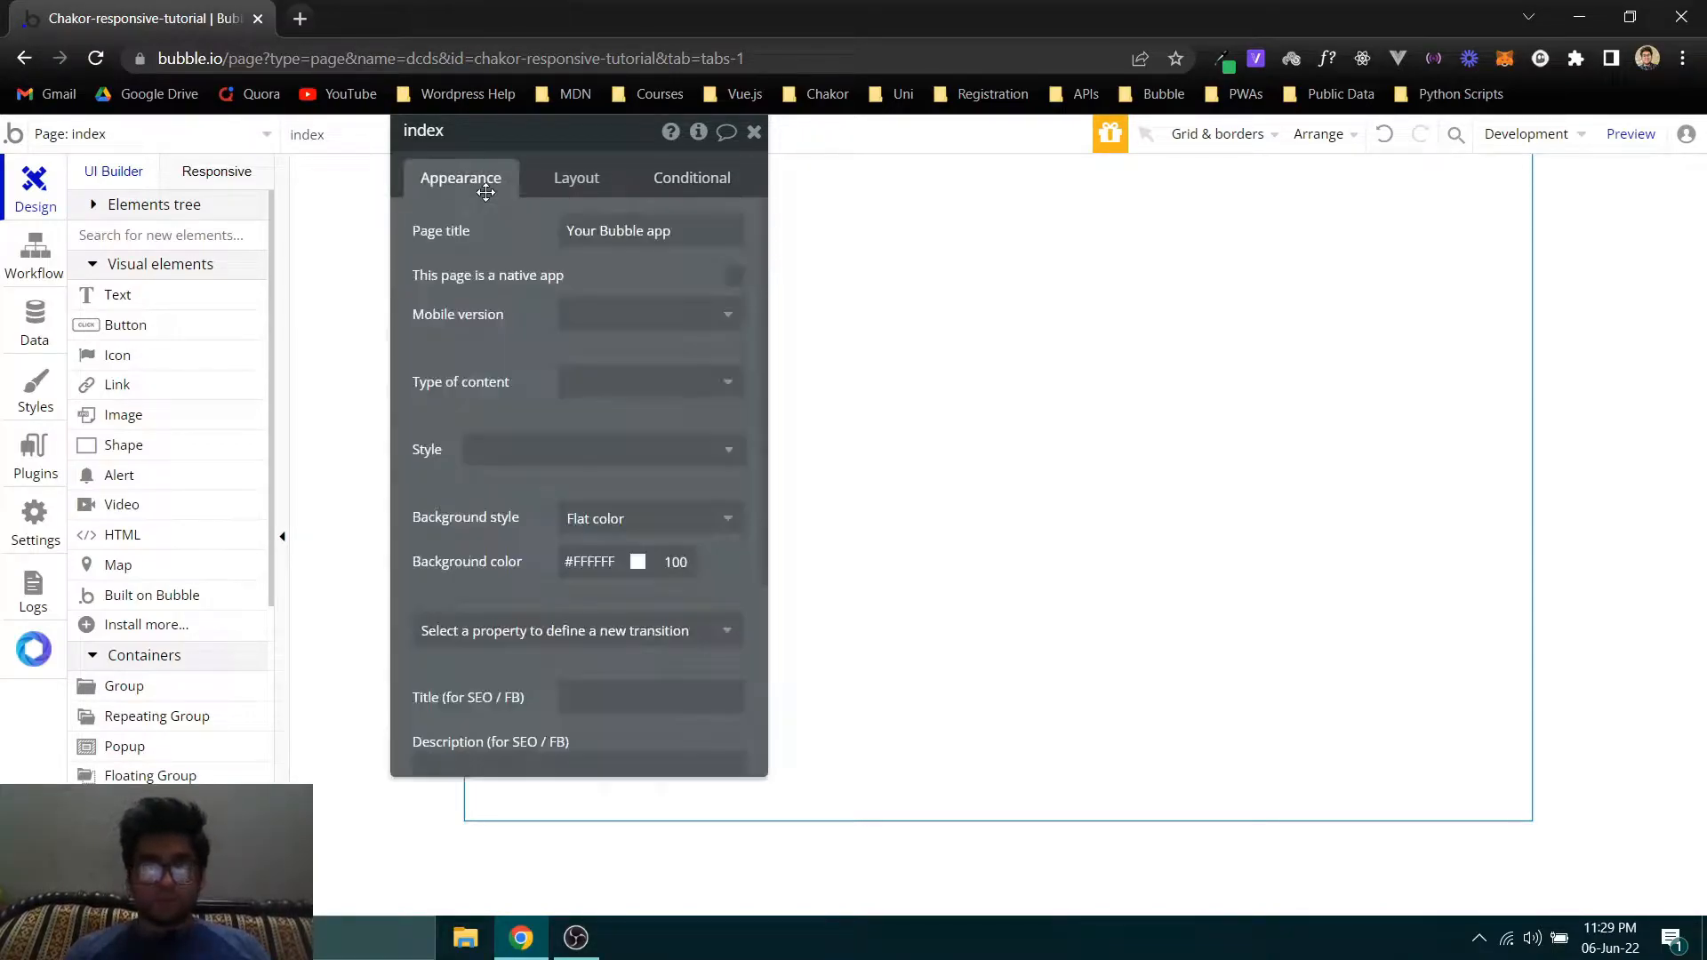
- Set the index page's width for the UI builder to 1200 and close its properties
left_click_drag(488, 312, 392, 359)
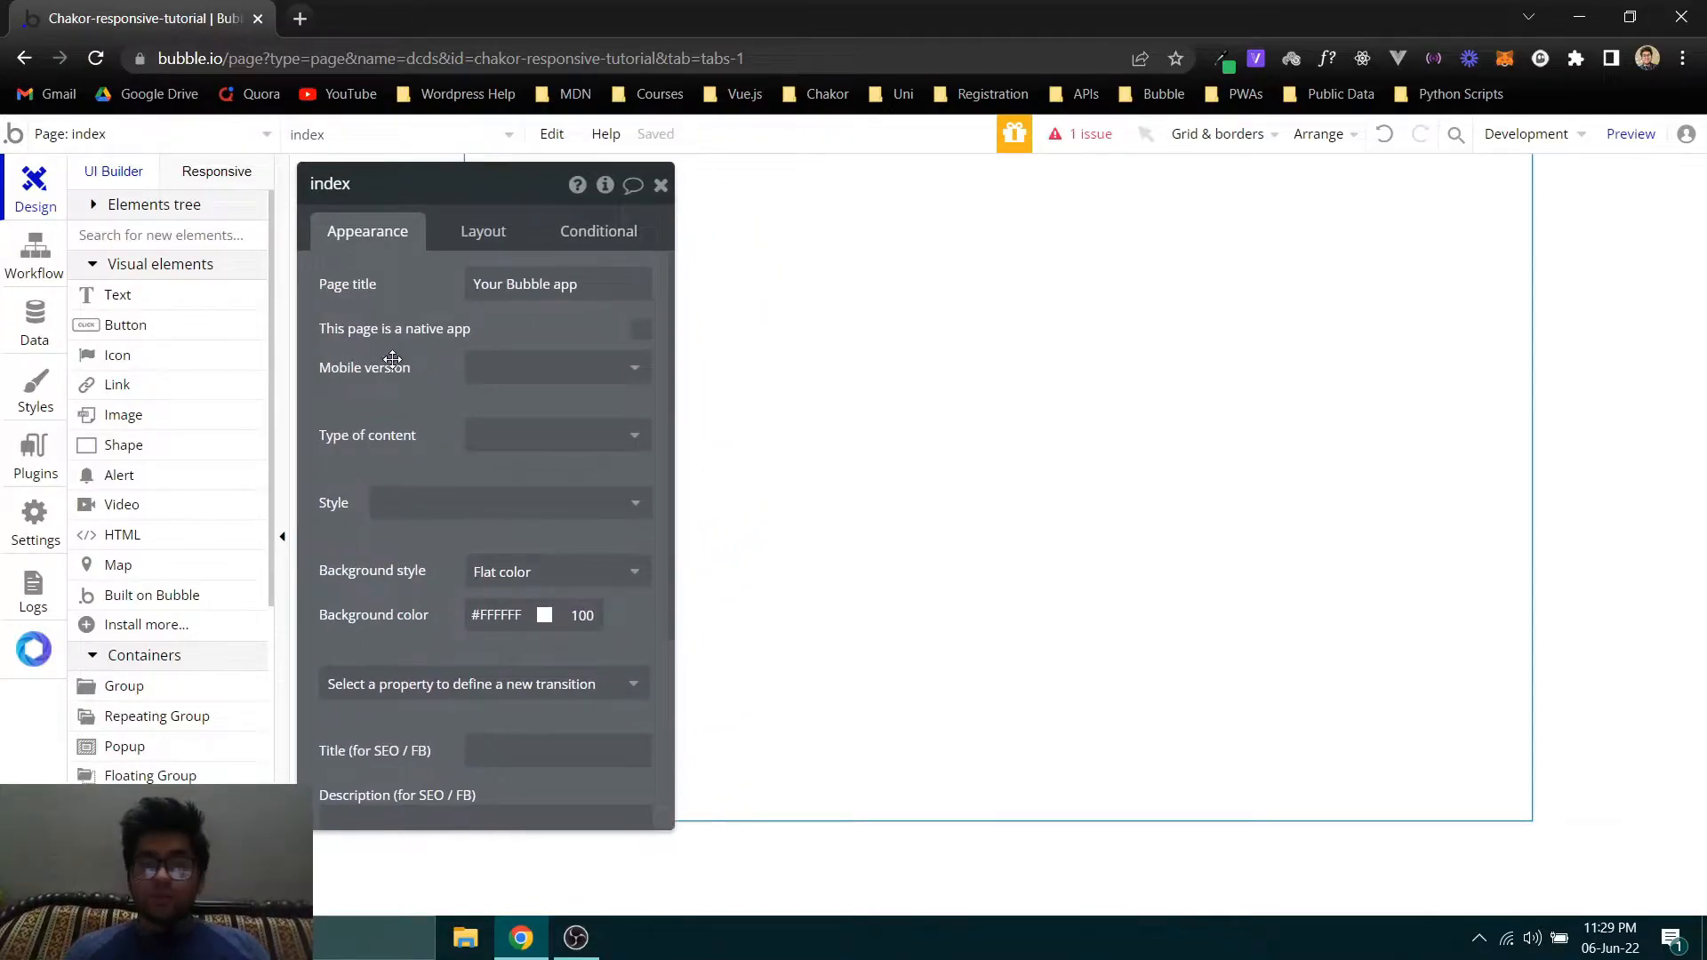
left_click(479, 230)
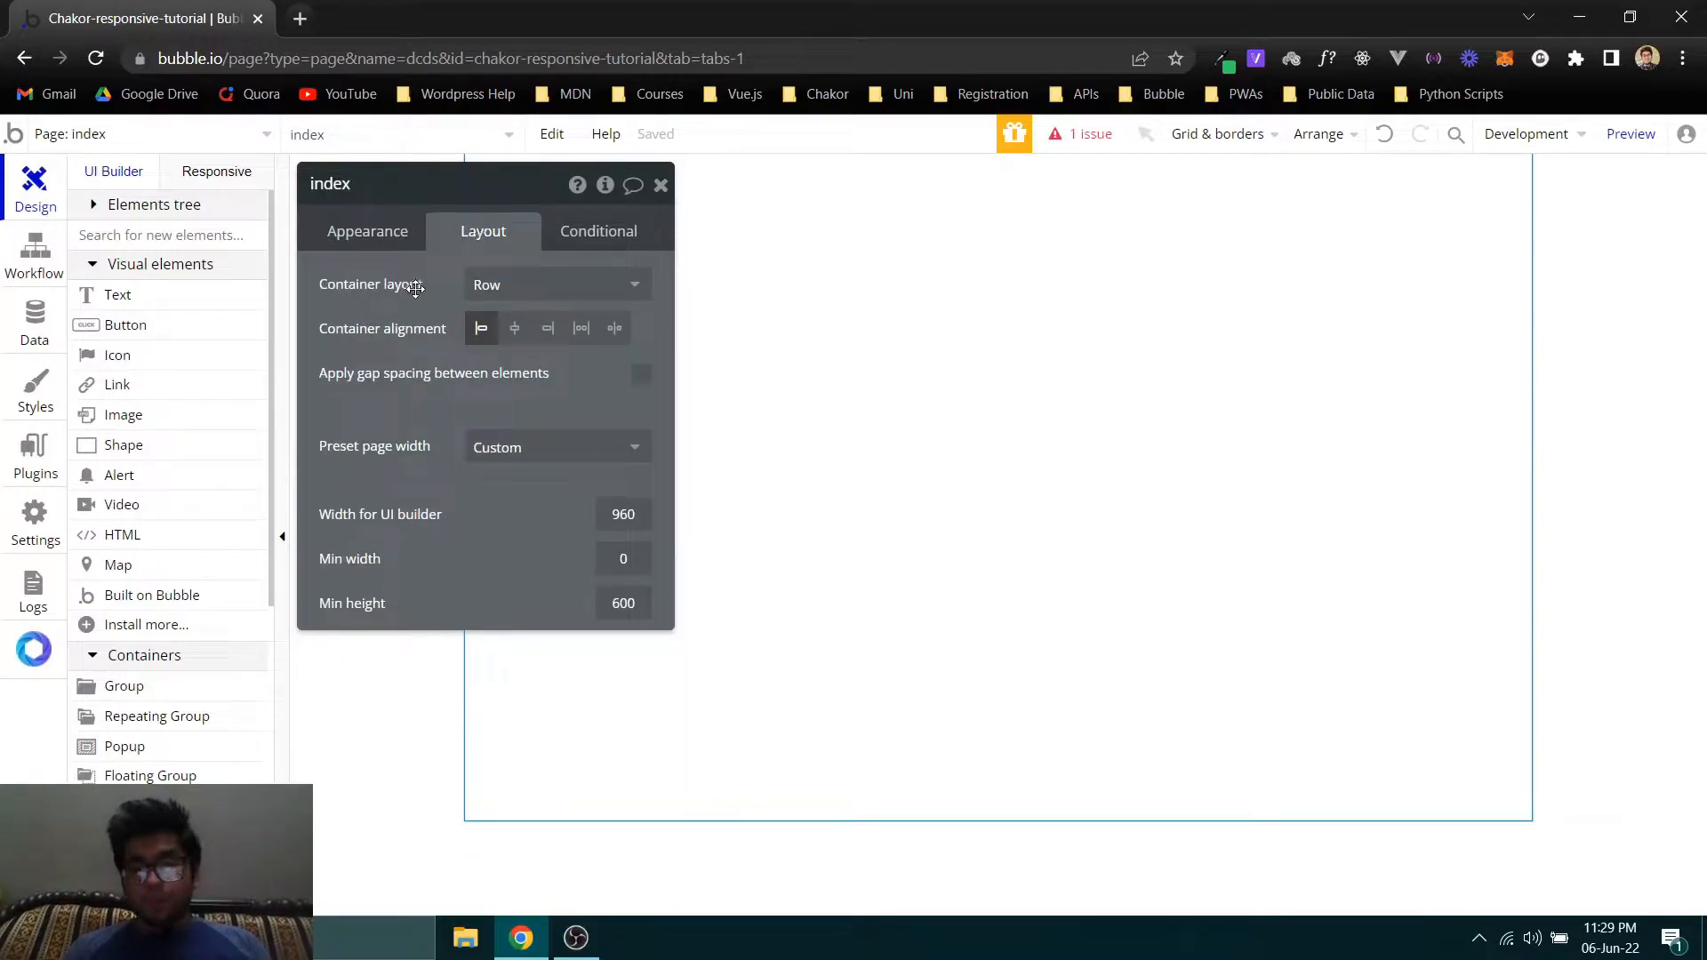
mouse_move(420, 285)
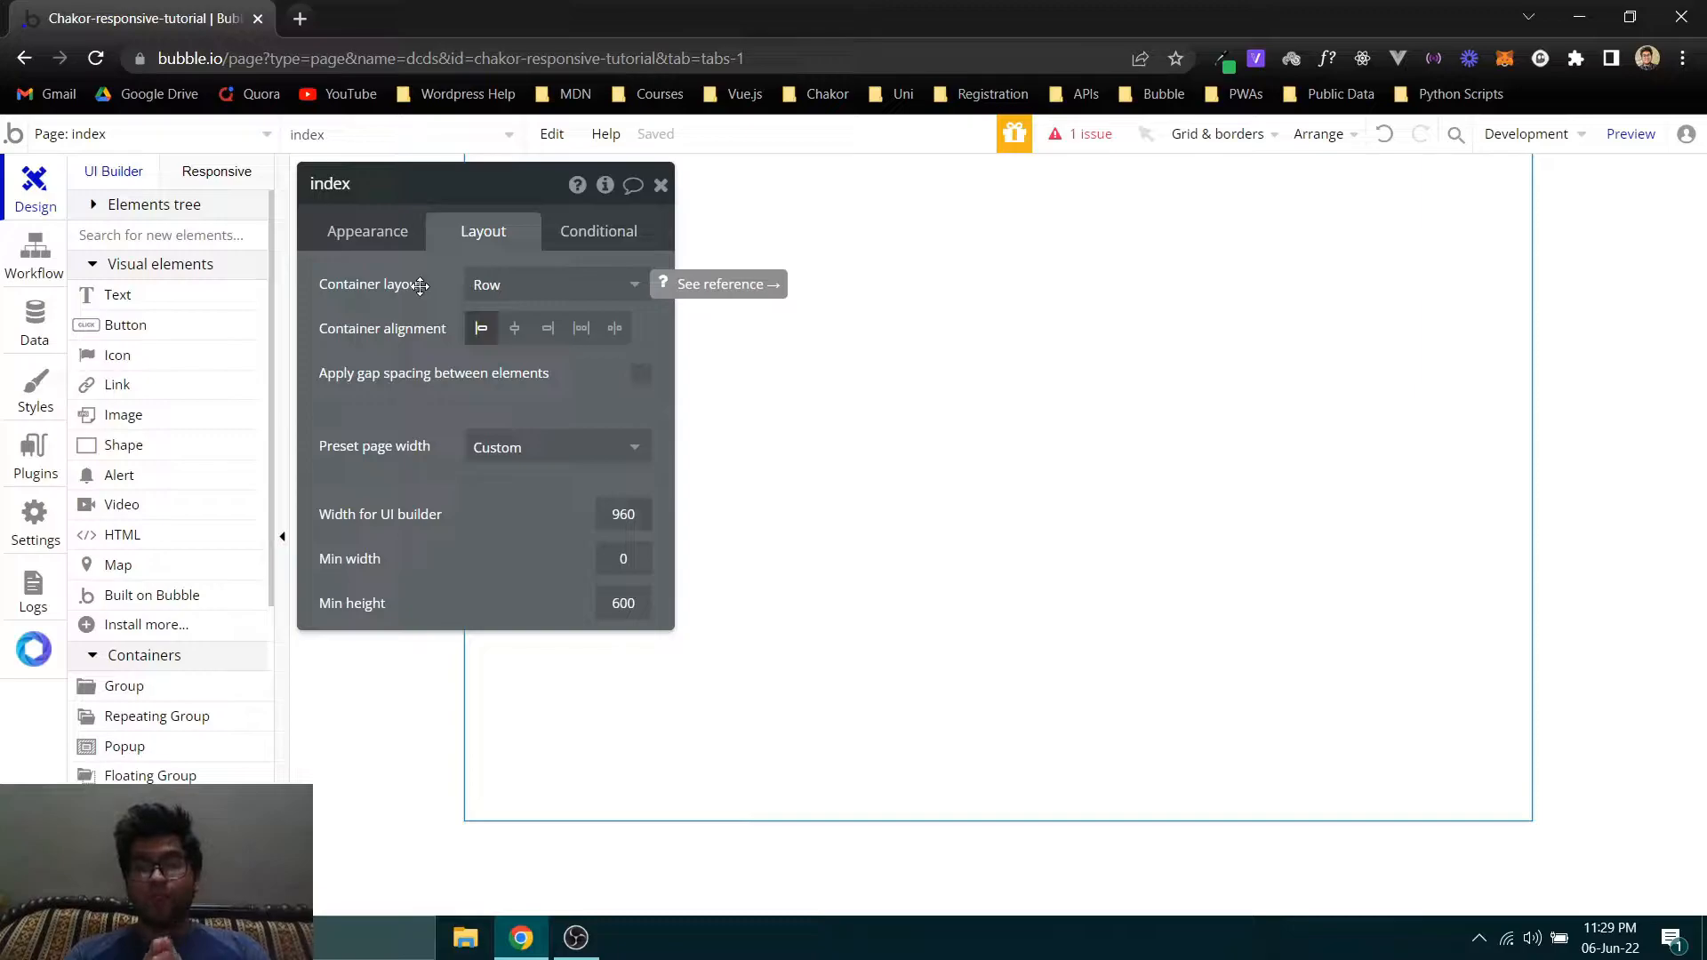
mouse_move(506, 512)
left_mouse_down()
mouse_move(488, 510)
mouse_move(489, 528)
mouse_move(507, 505)
left_mouse_up()
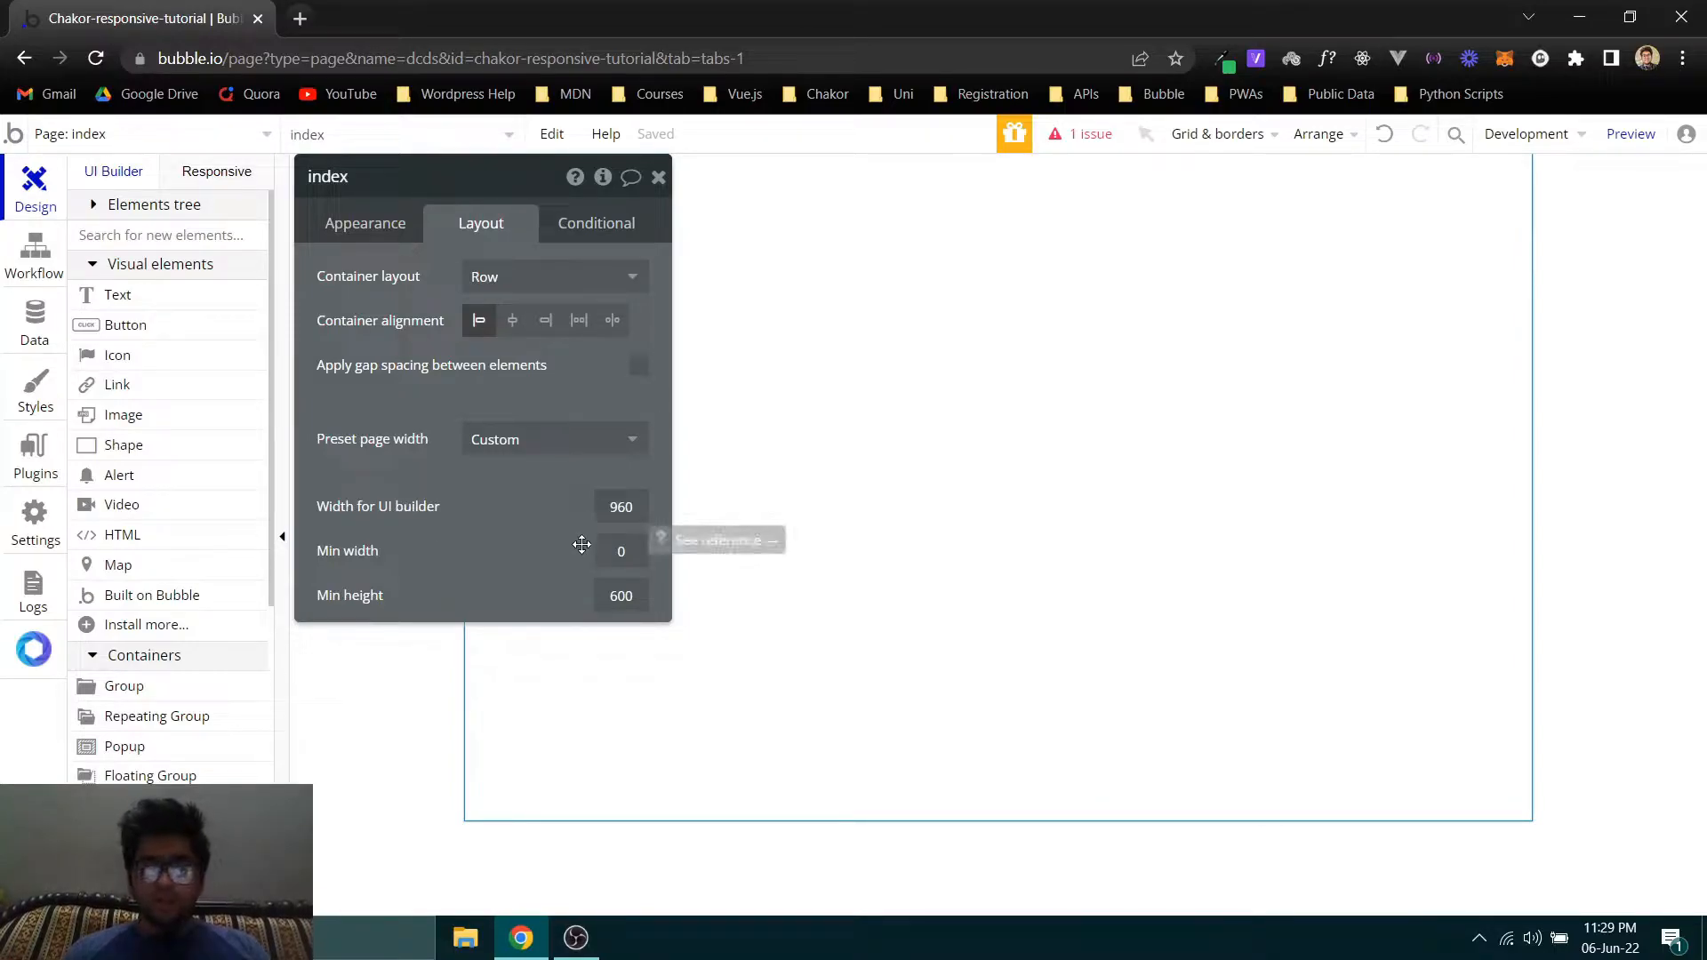
double_click(612, 509)
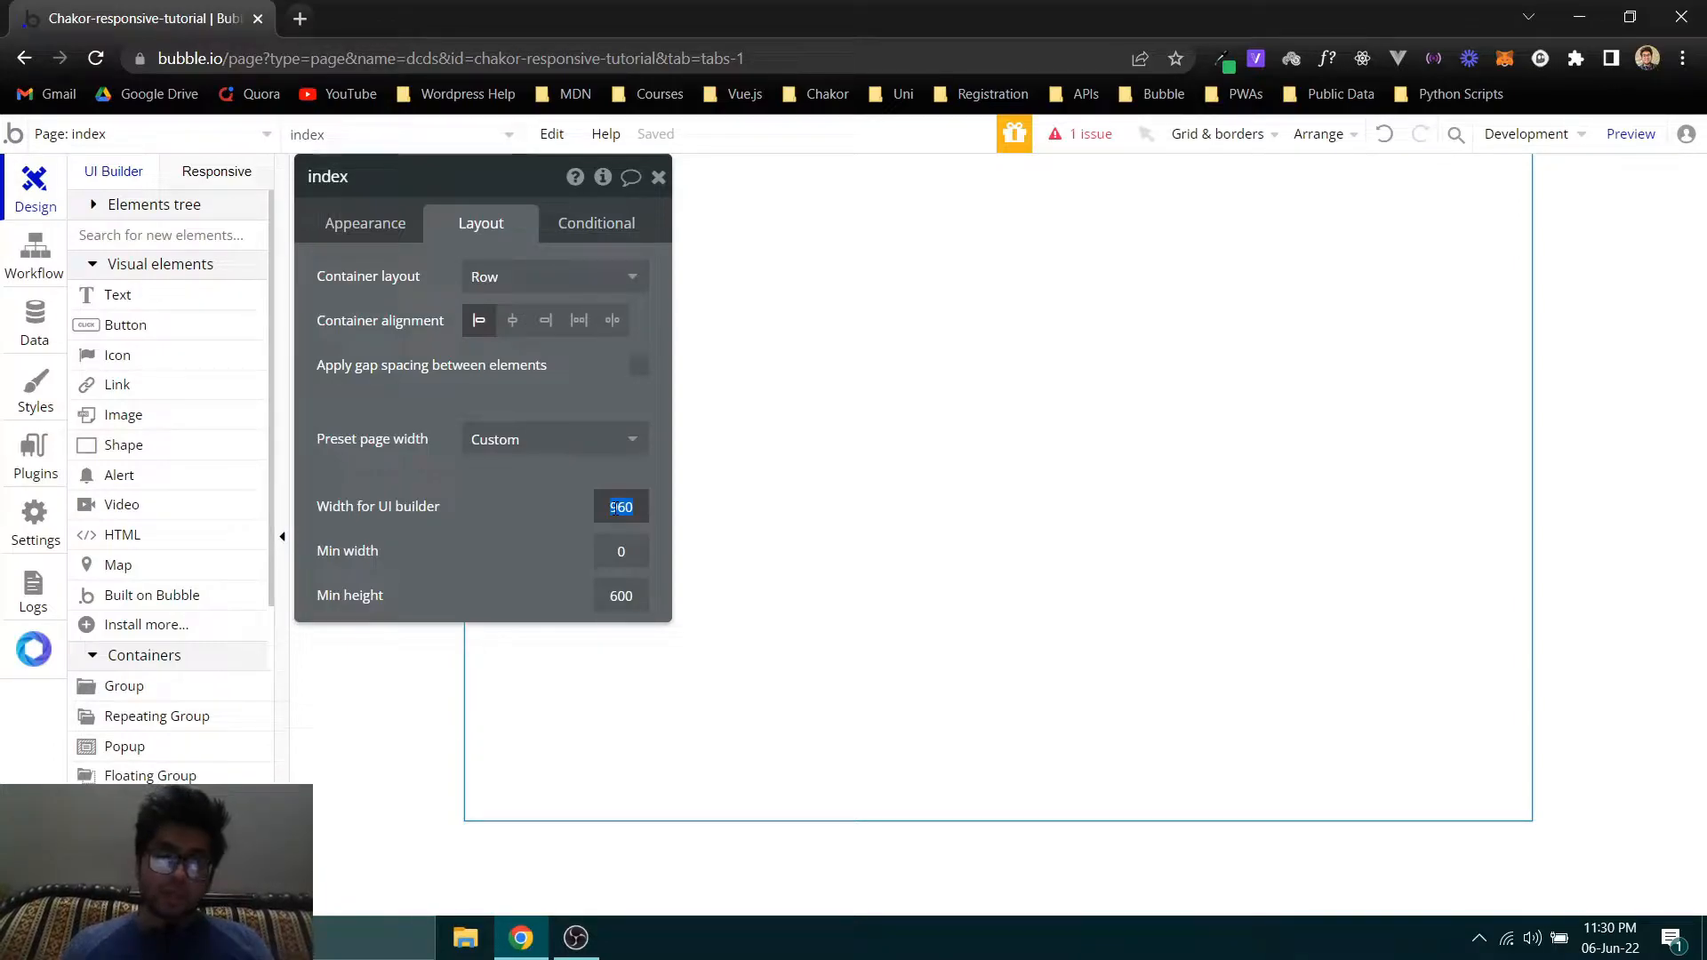
type("1200")
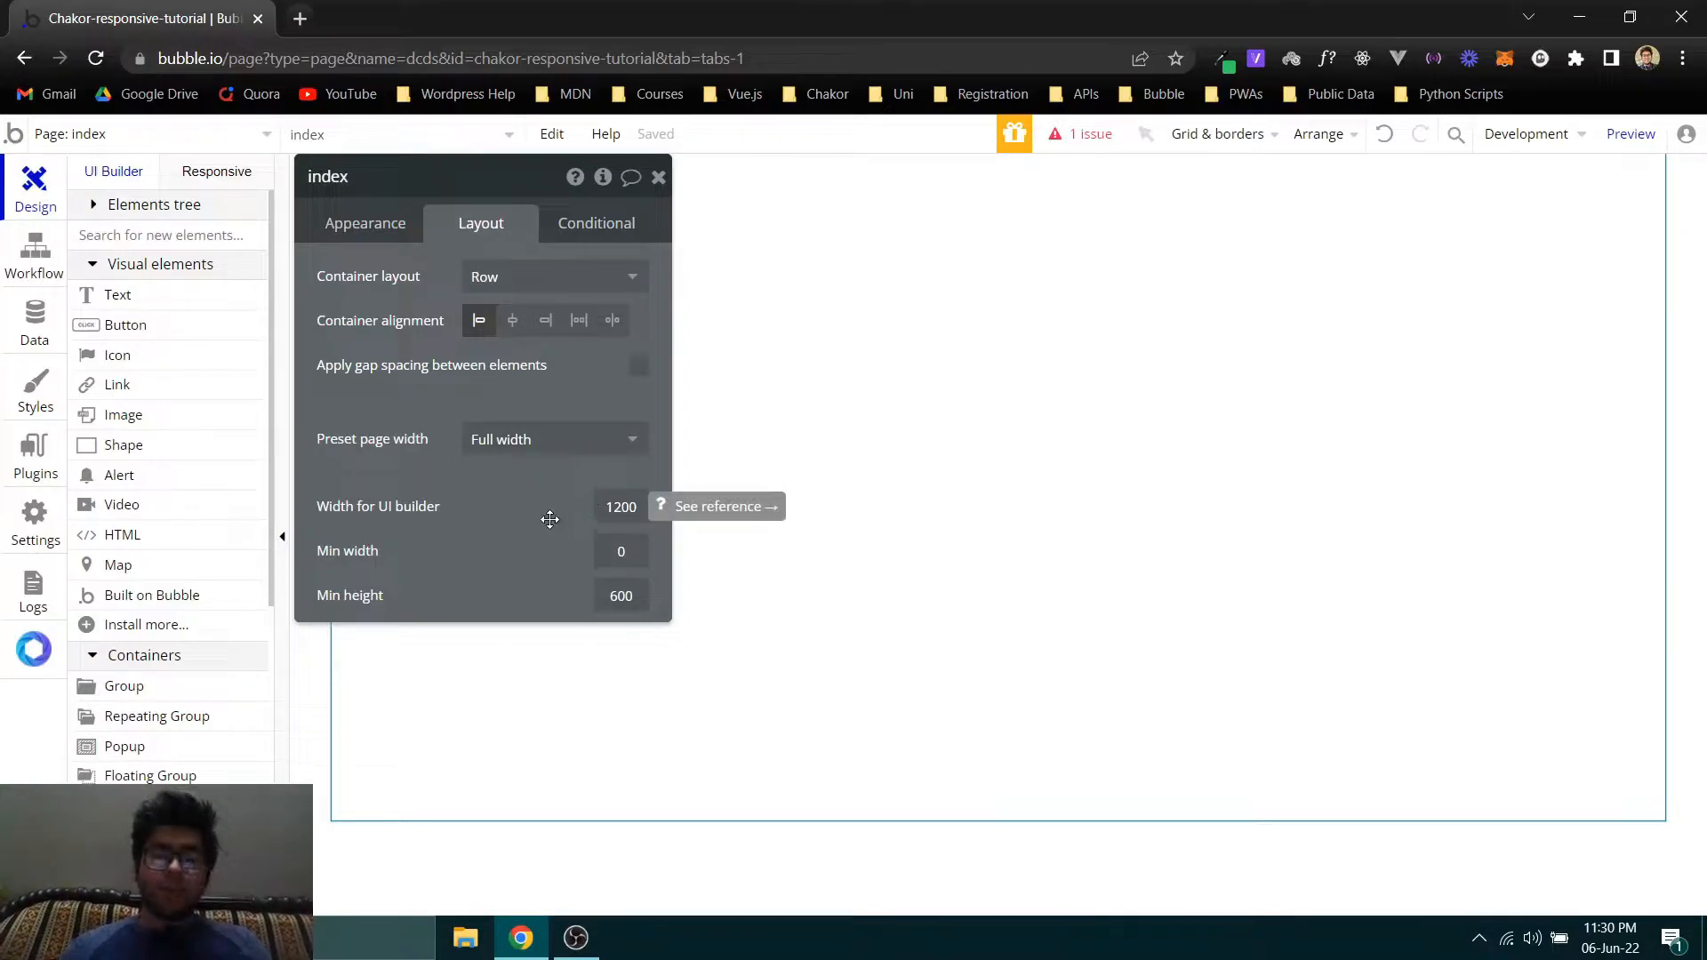
left_click_drag(489, 520, 769, 551)
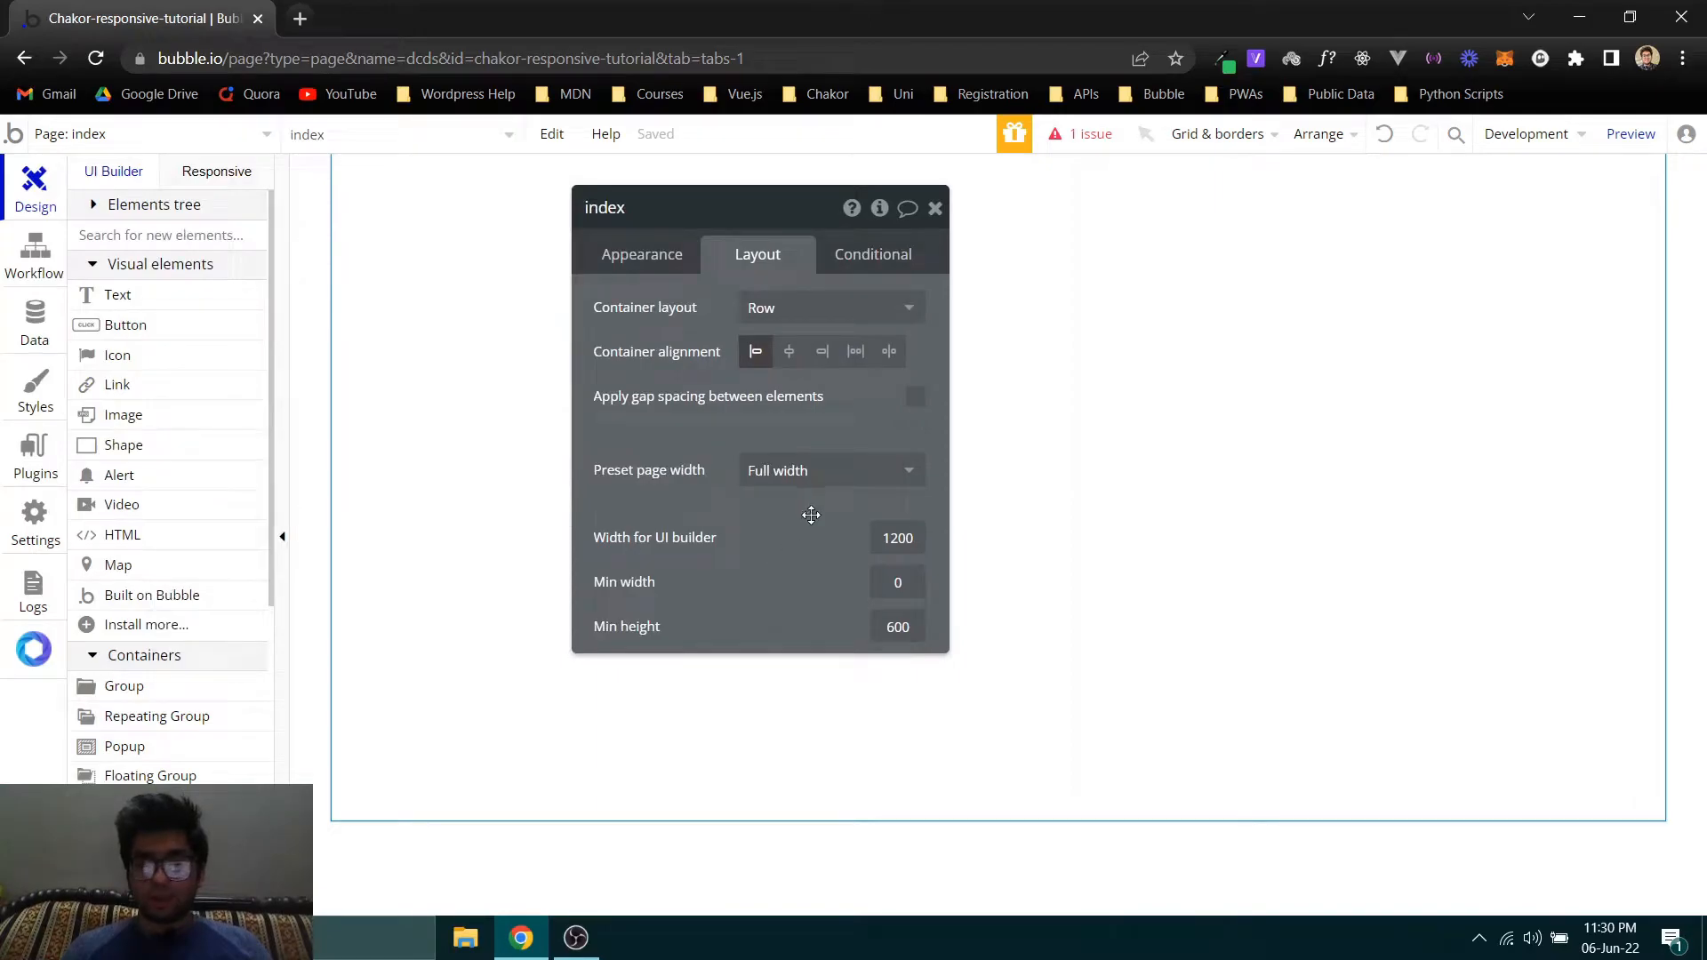
left_click(935, 210)
- Reopen the index page's properties and set its container layout to Column
double_click(638, 408)
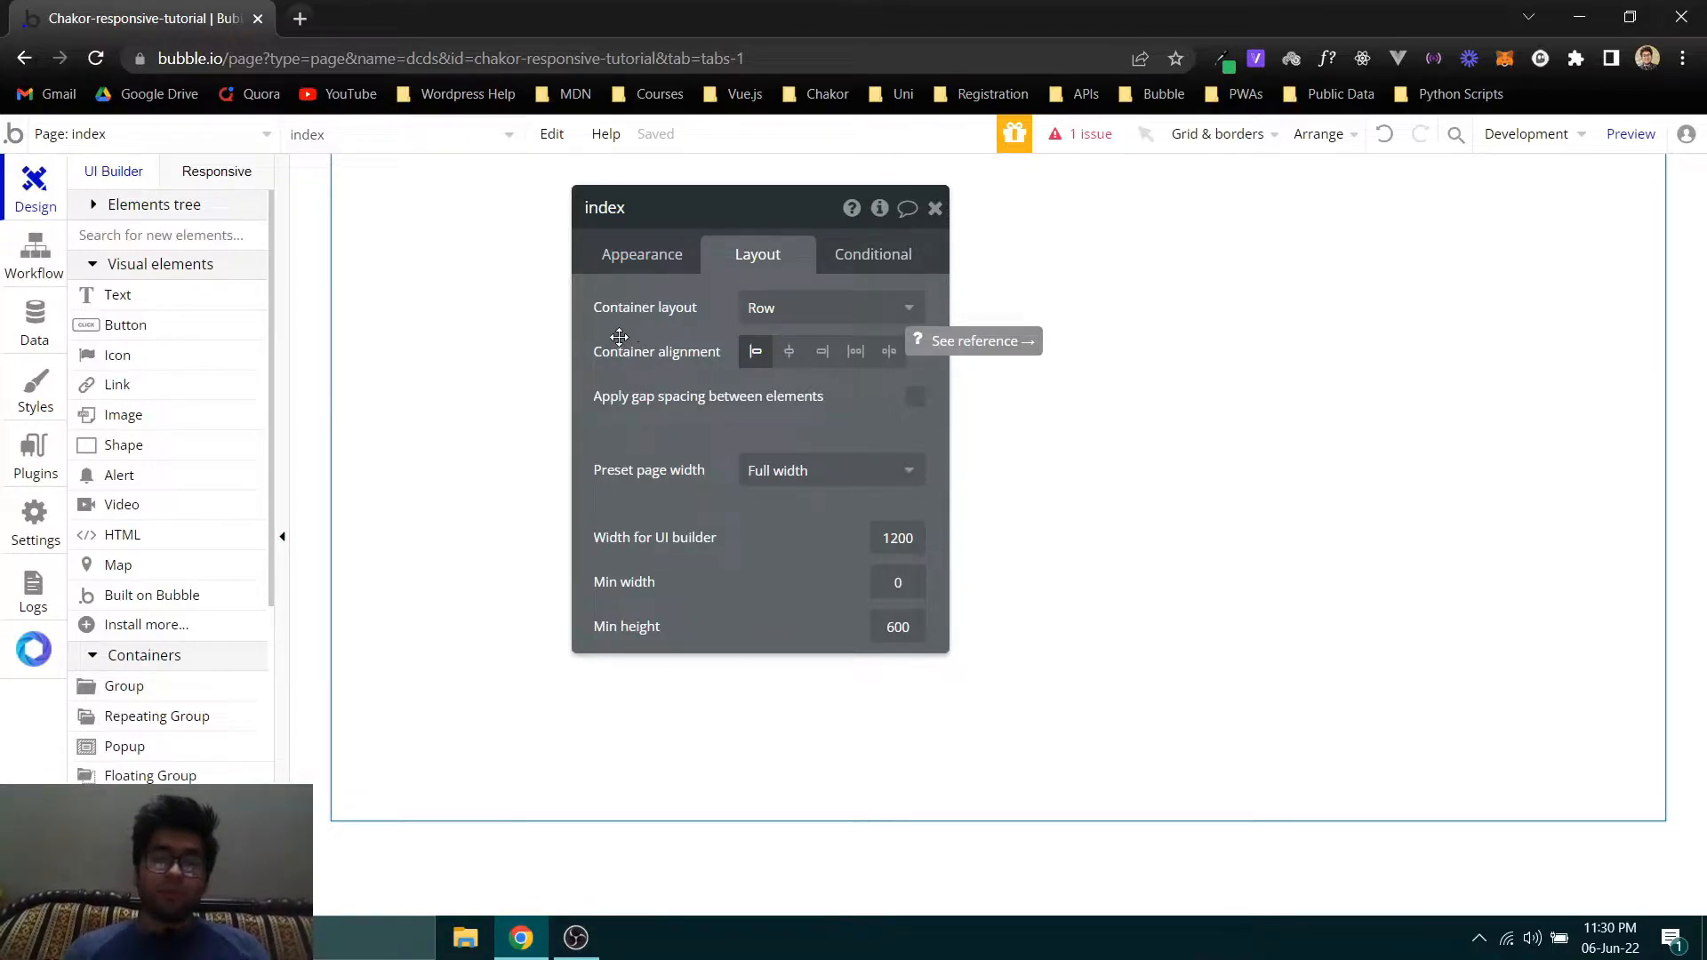
left_click_drag(624, 336, 528, 335)
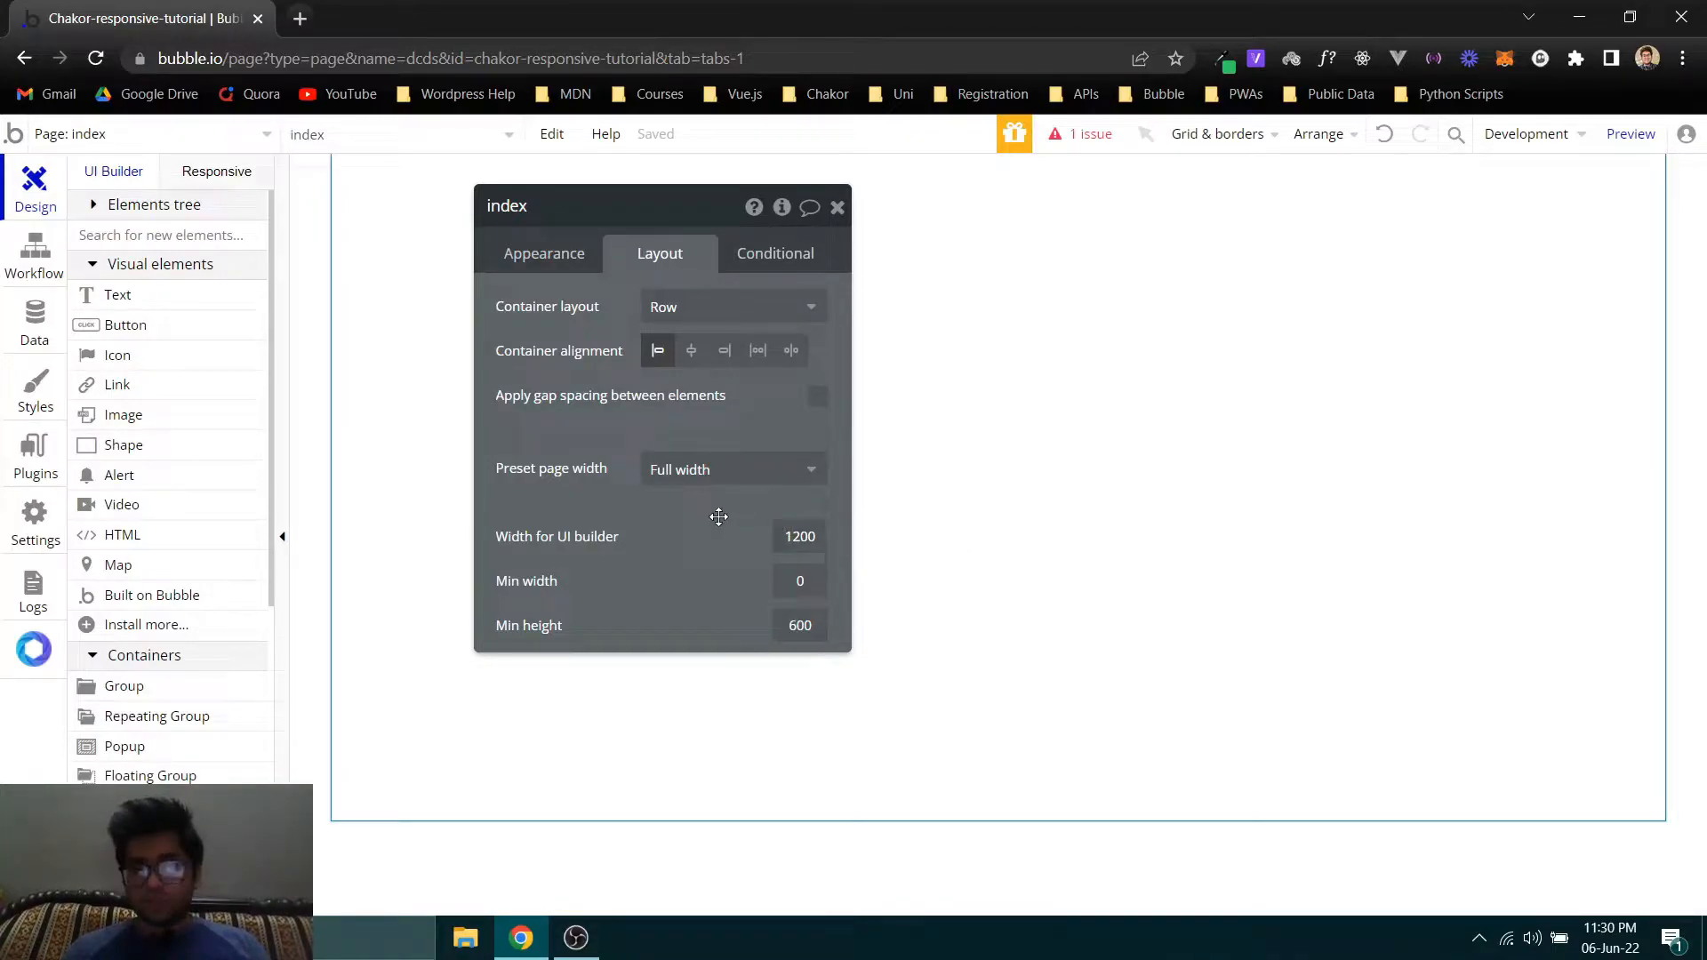
left_click_drag(569, 373, 952, 400)
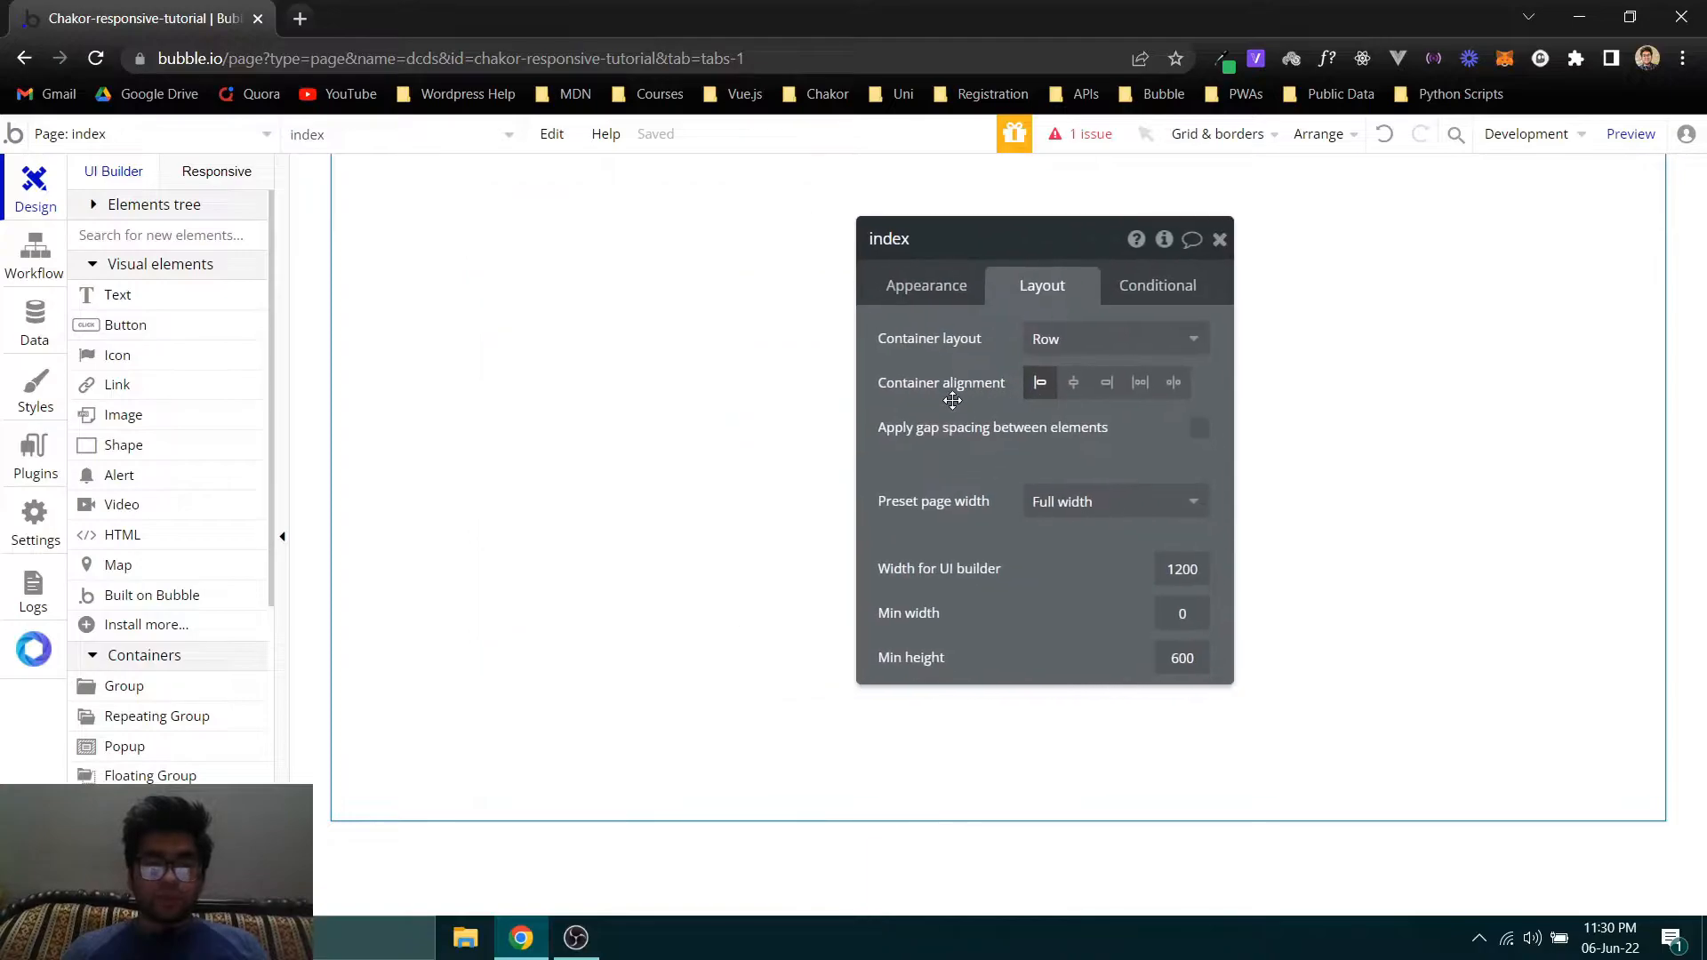
left_click(1067, 338)
left_click(433, 269)
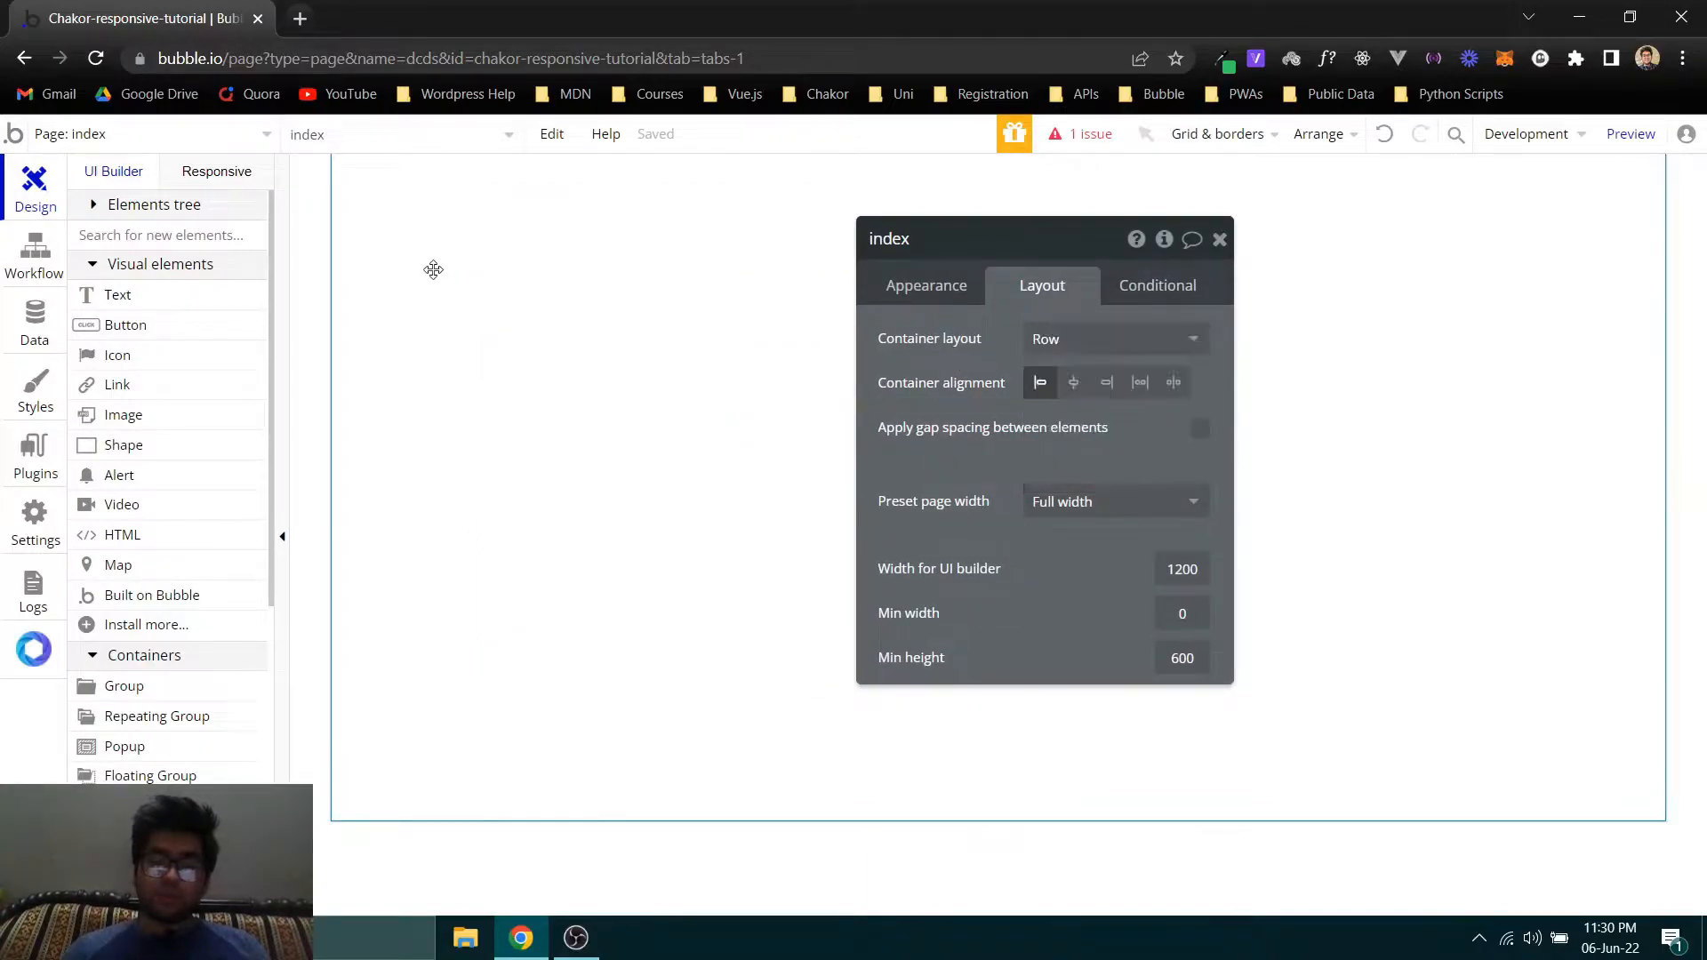
left_click(1038, 340)
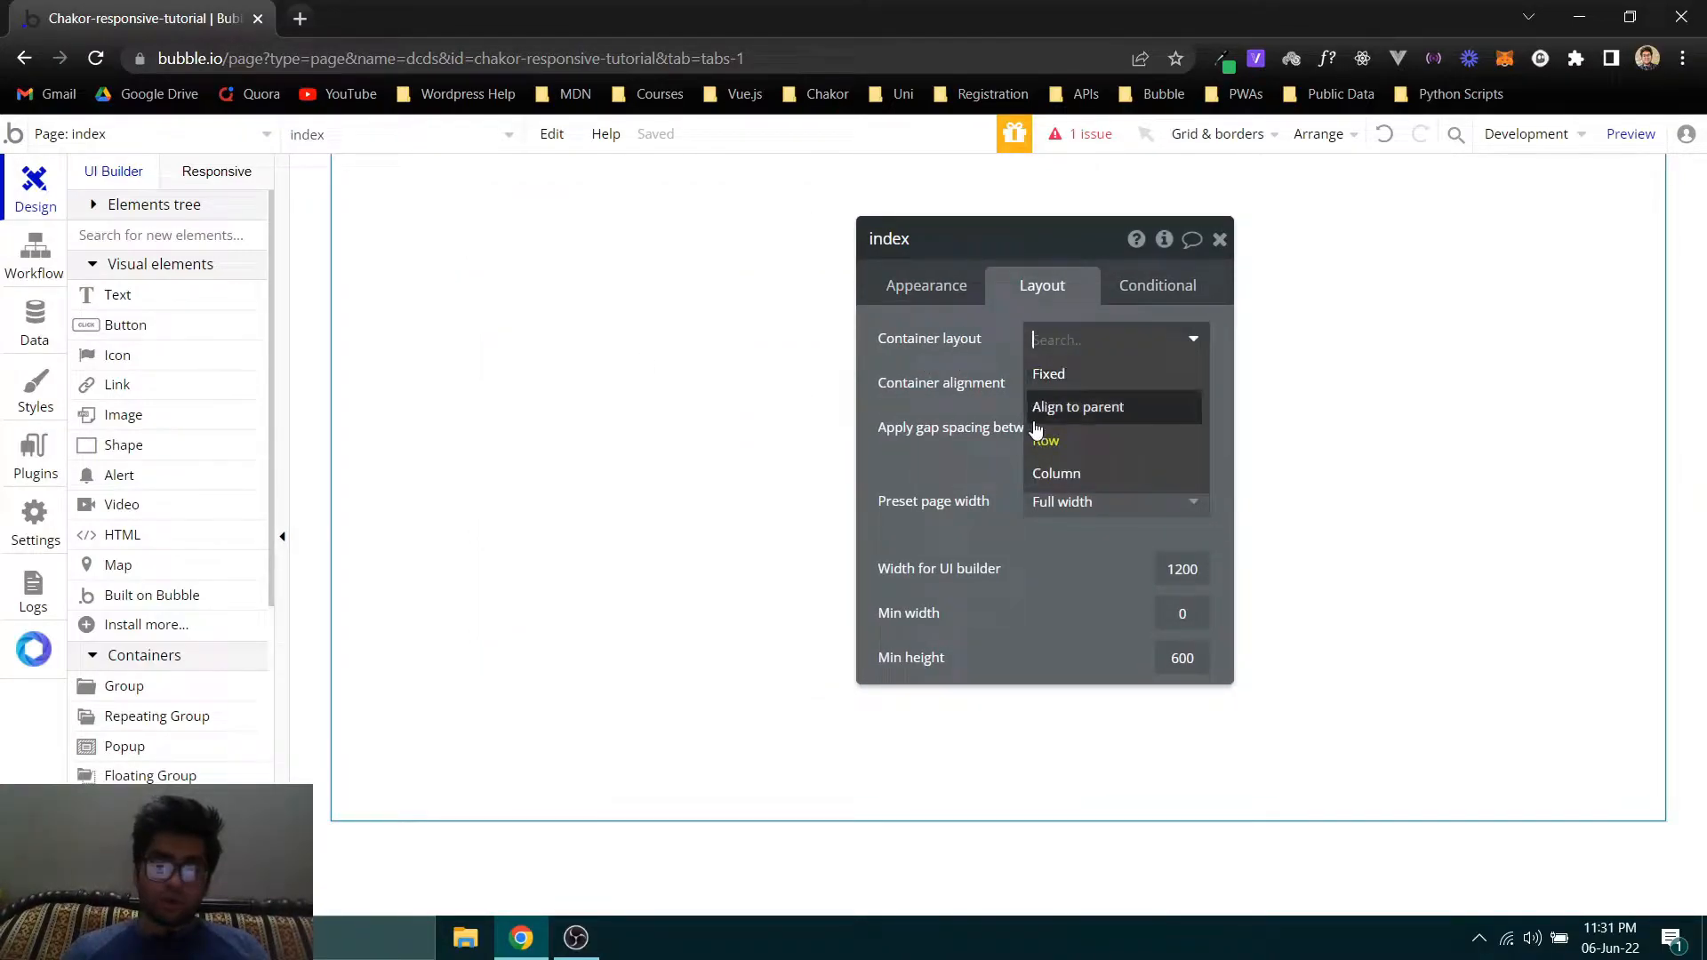
left_click(1042, 474)
left_click(299, 19)
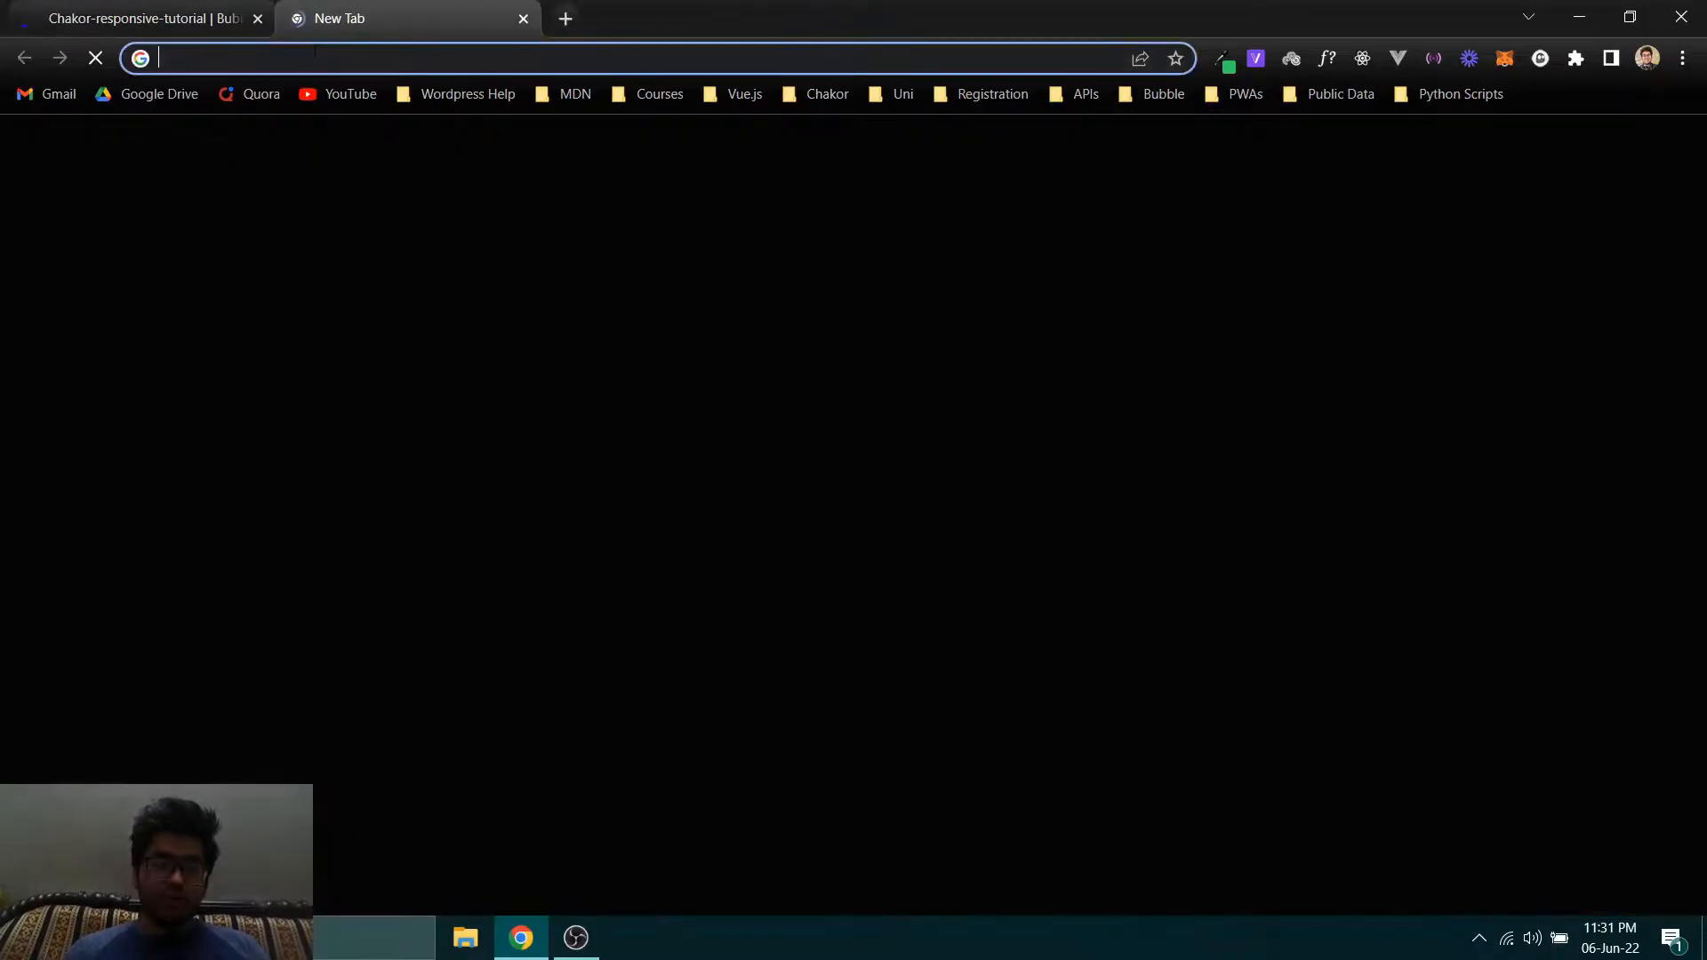
type("canva.com")
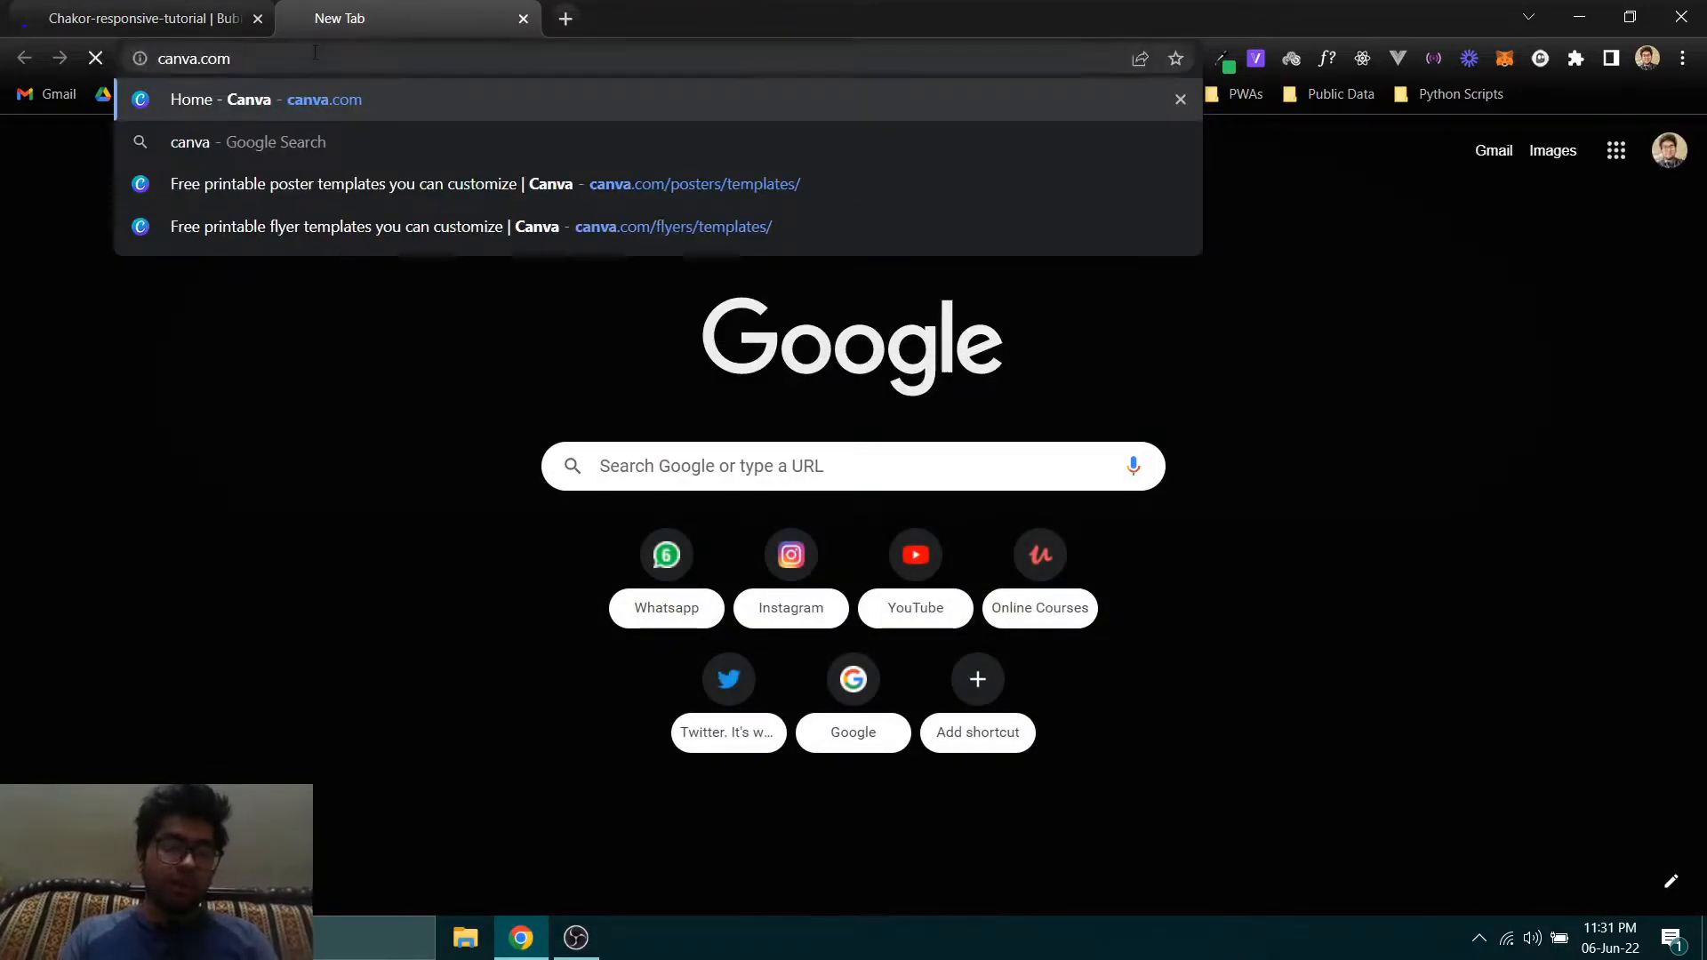
key("Return")
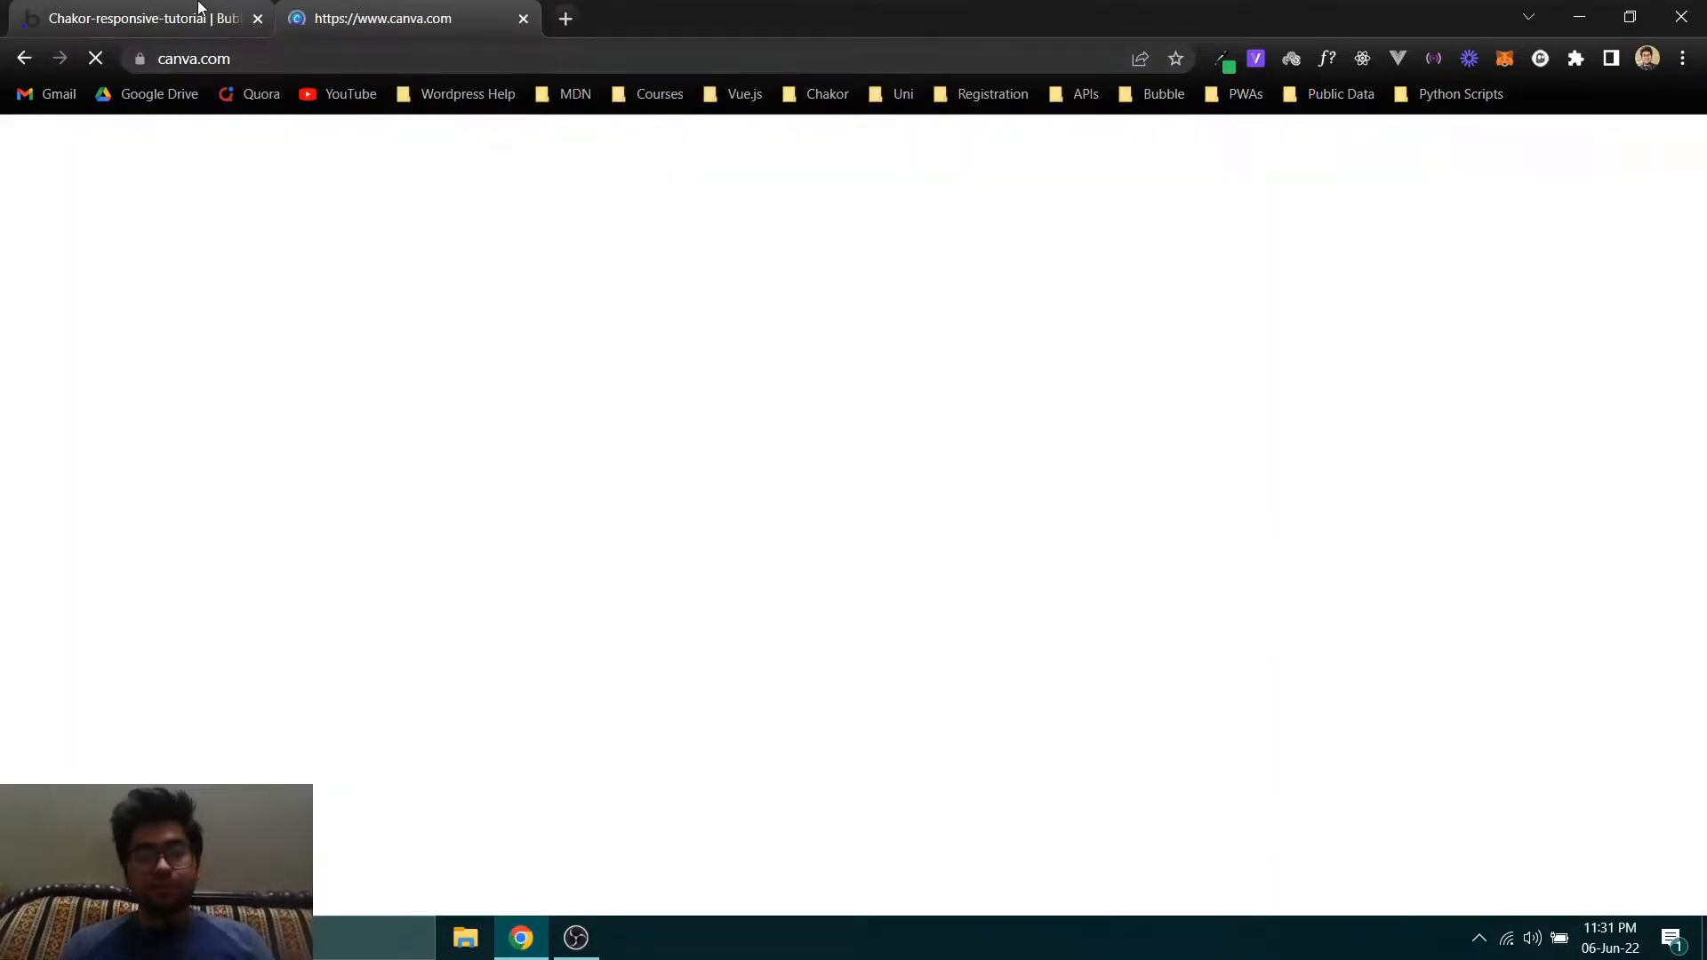
left_click(198, 16)
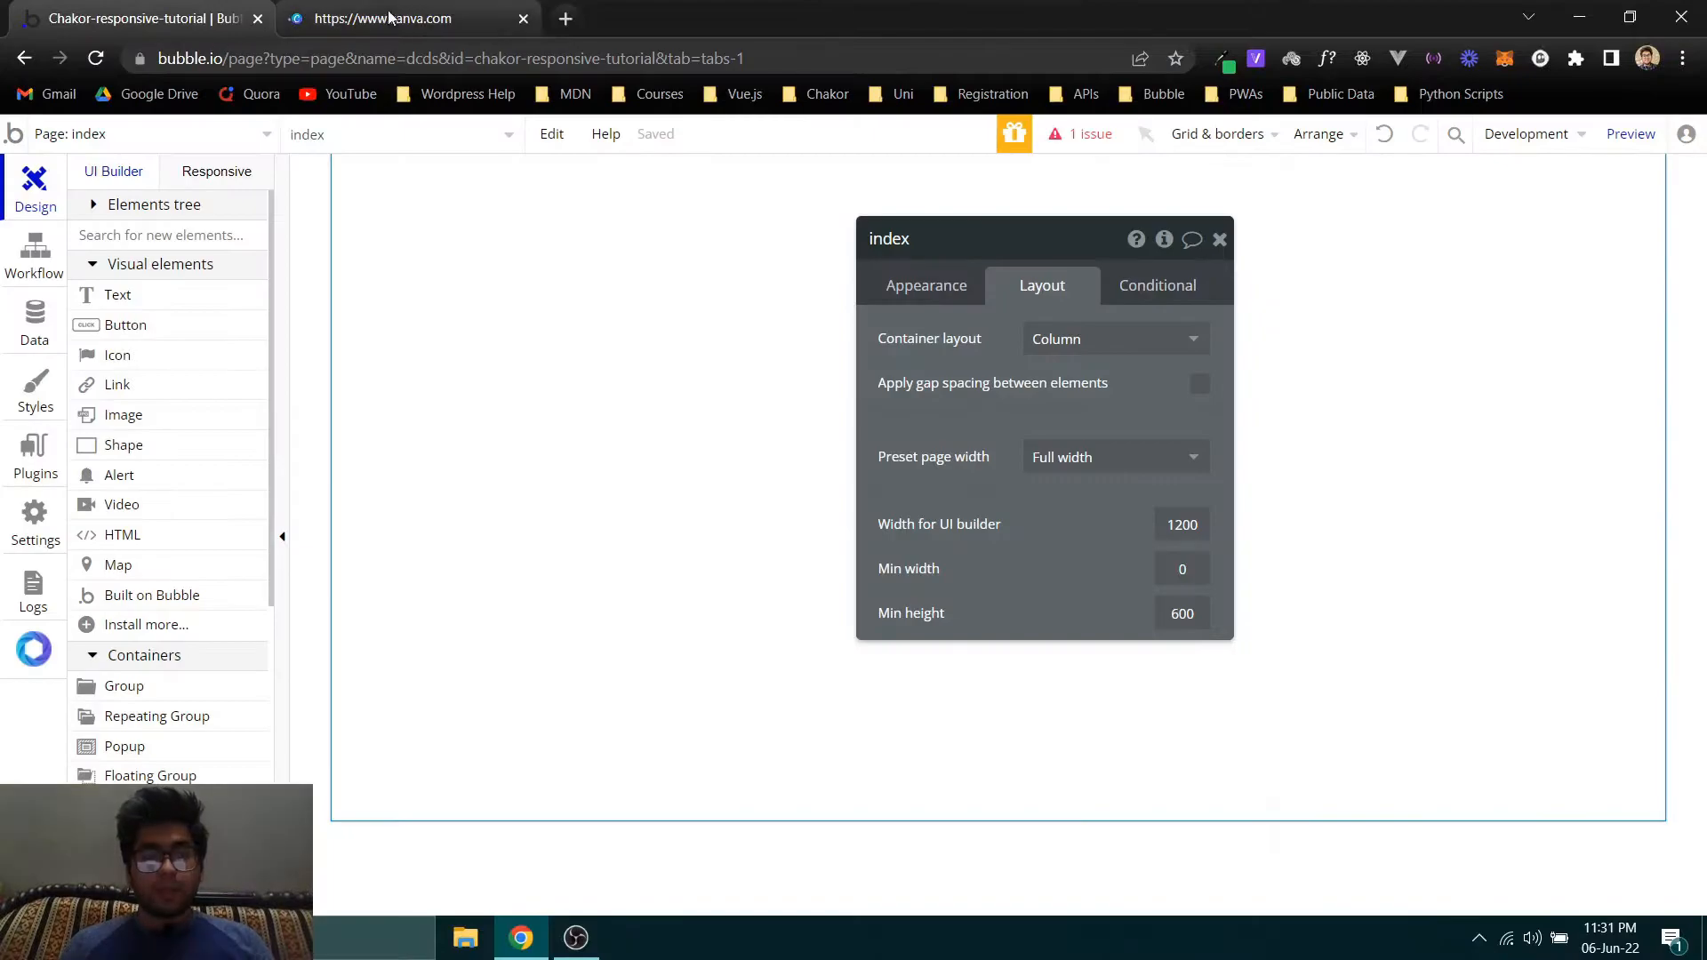
left_click(523, 17)
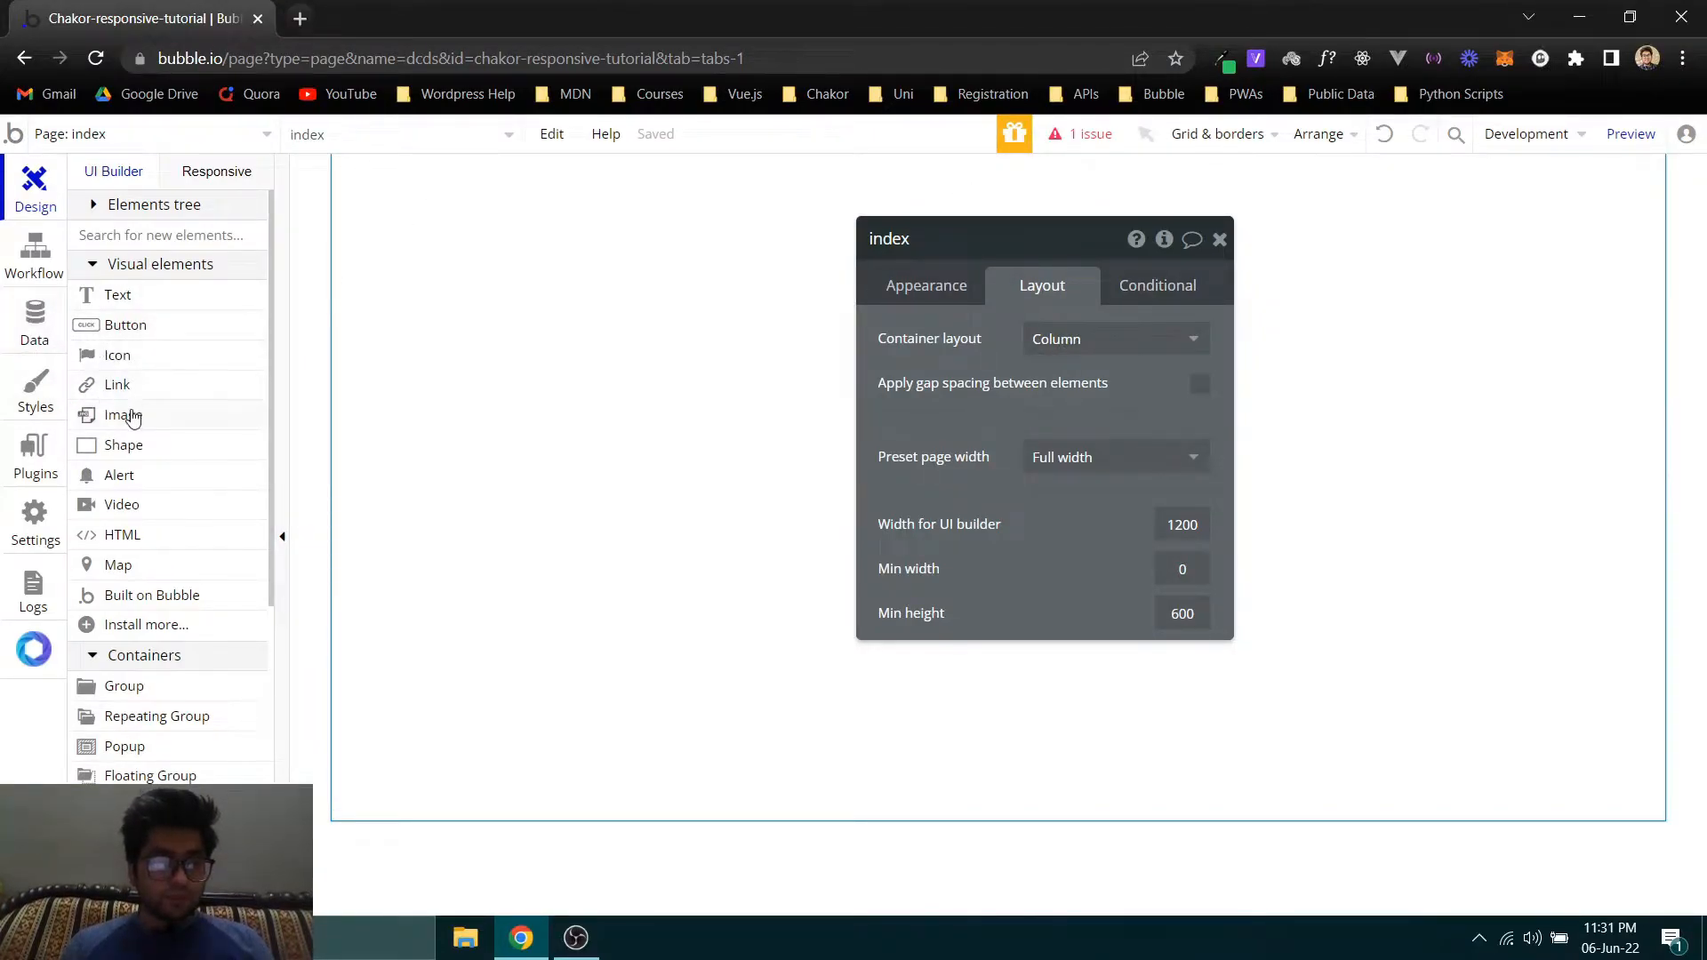
- Add a 400 by 250 px group to the index page and set its container layout to Column
left_click(175, 240)
type("group")
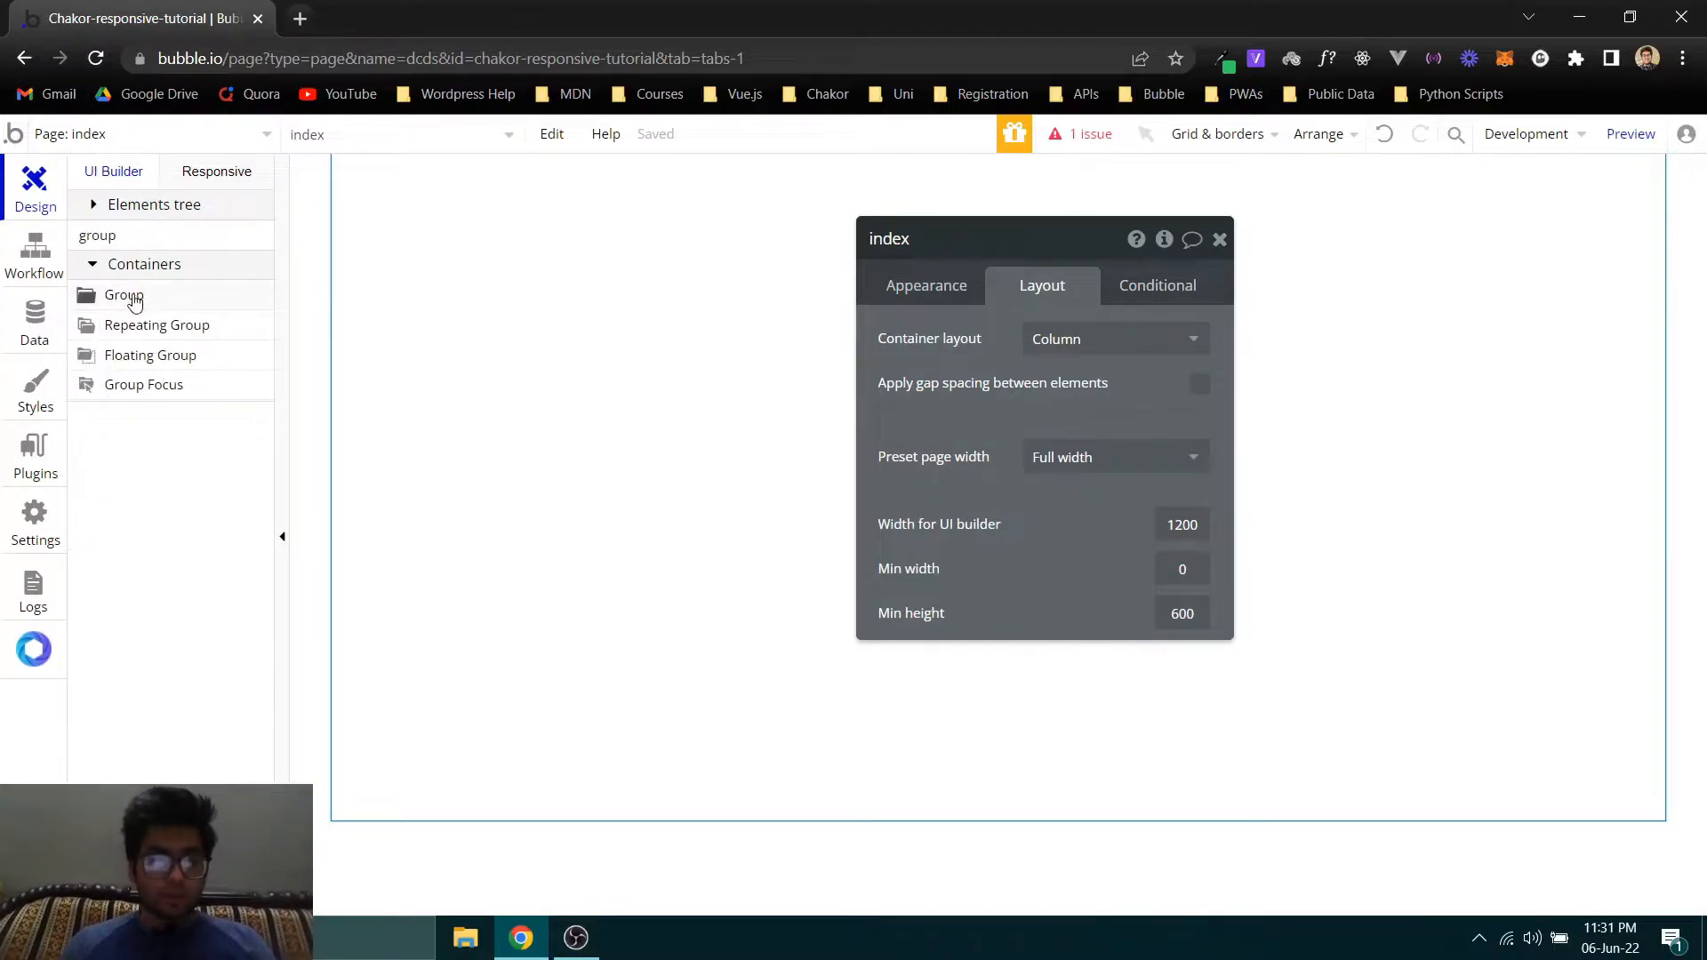
left_click_drag(133, 297, 672, 326)
left_click(1040, 343)
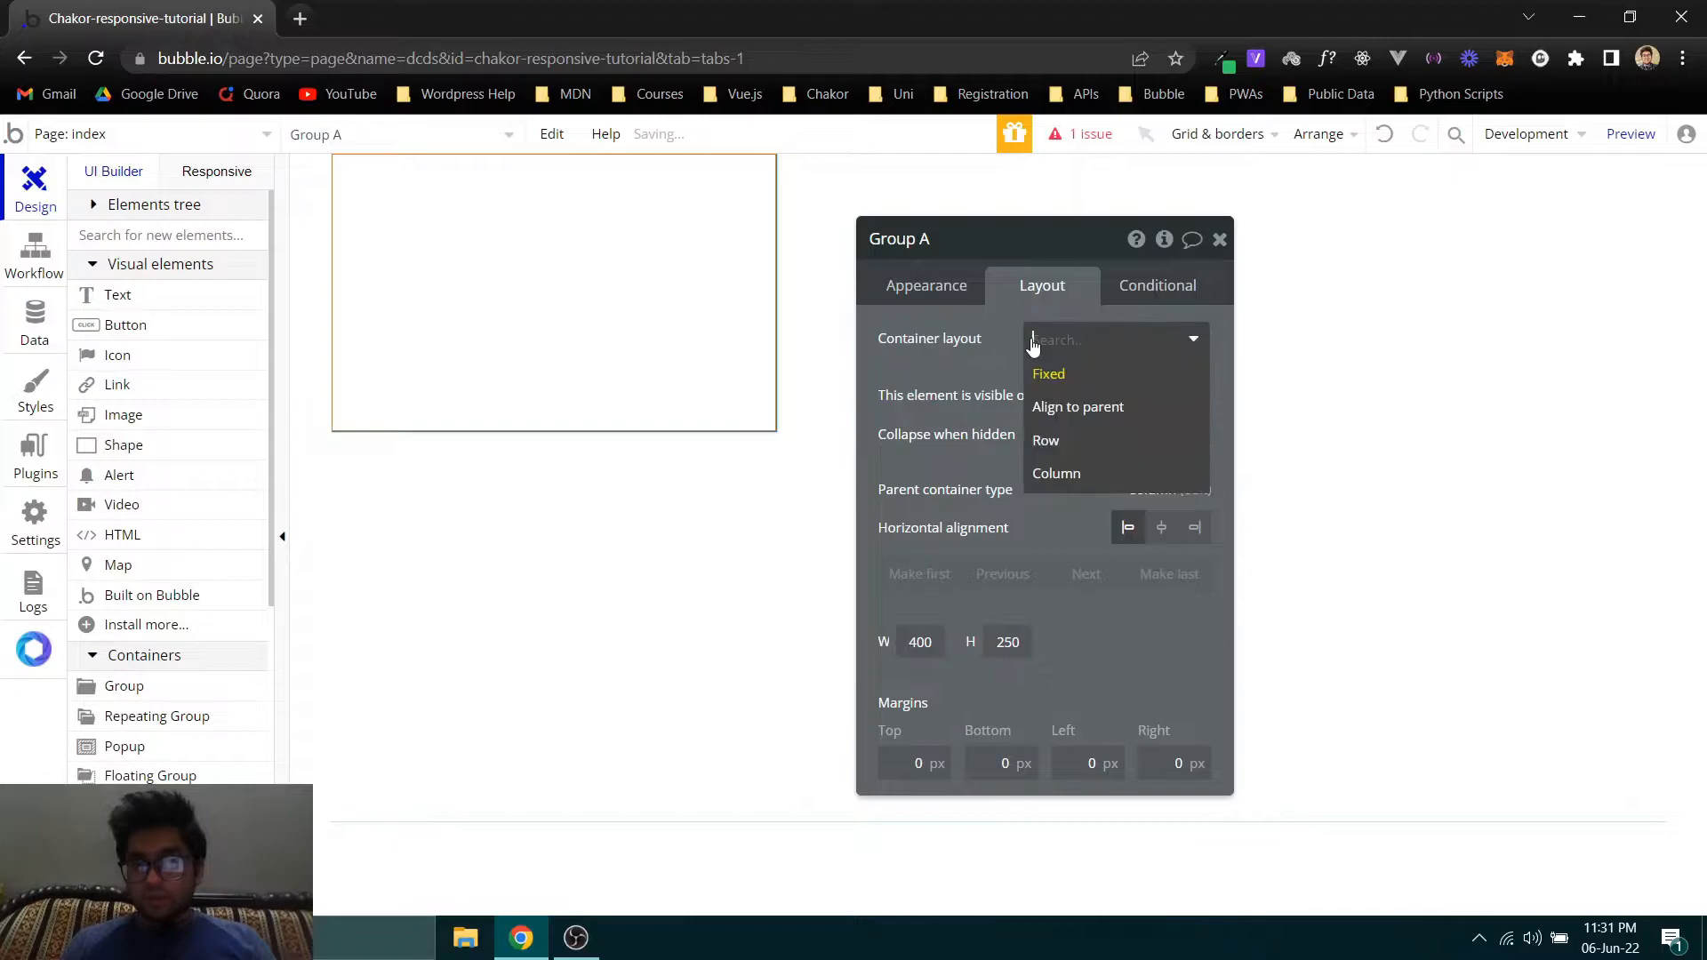
left_click(1055, 473)
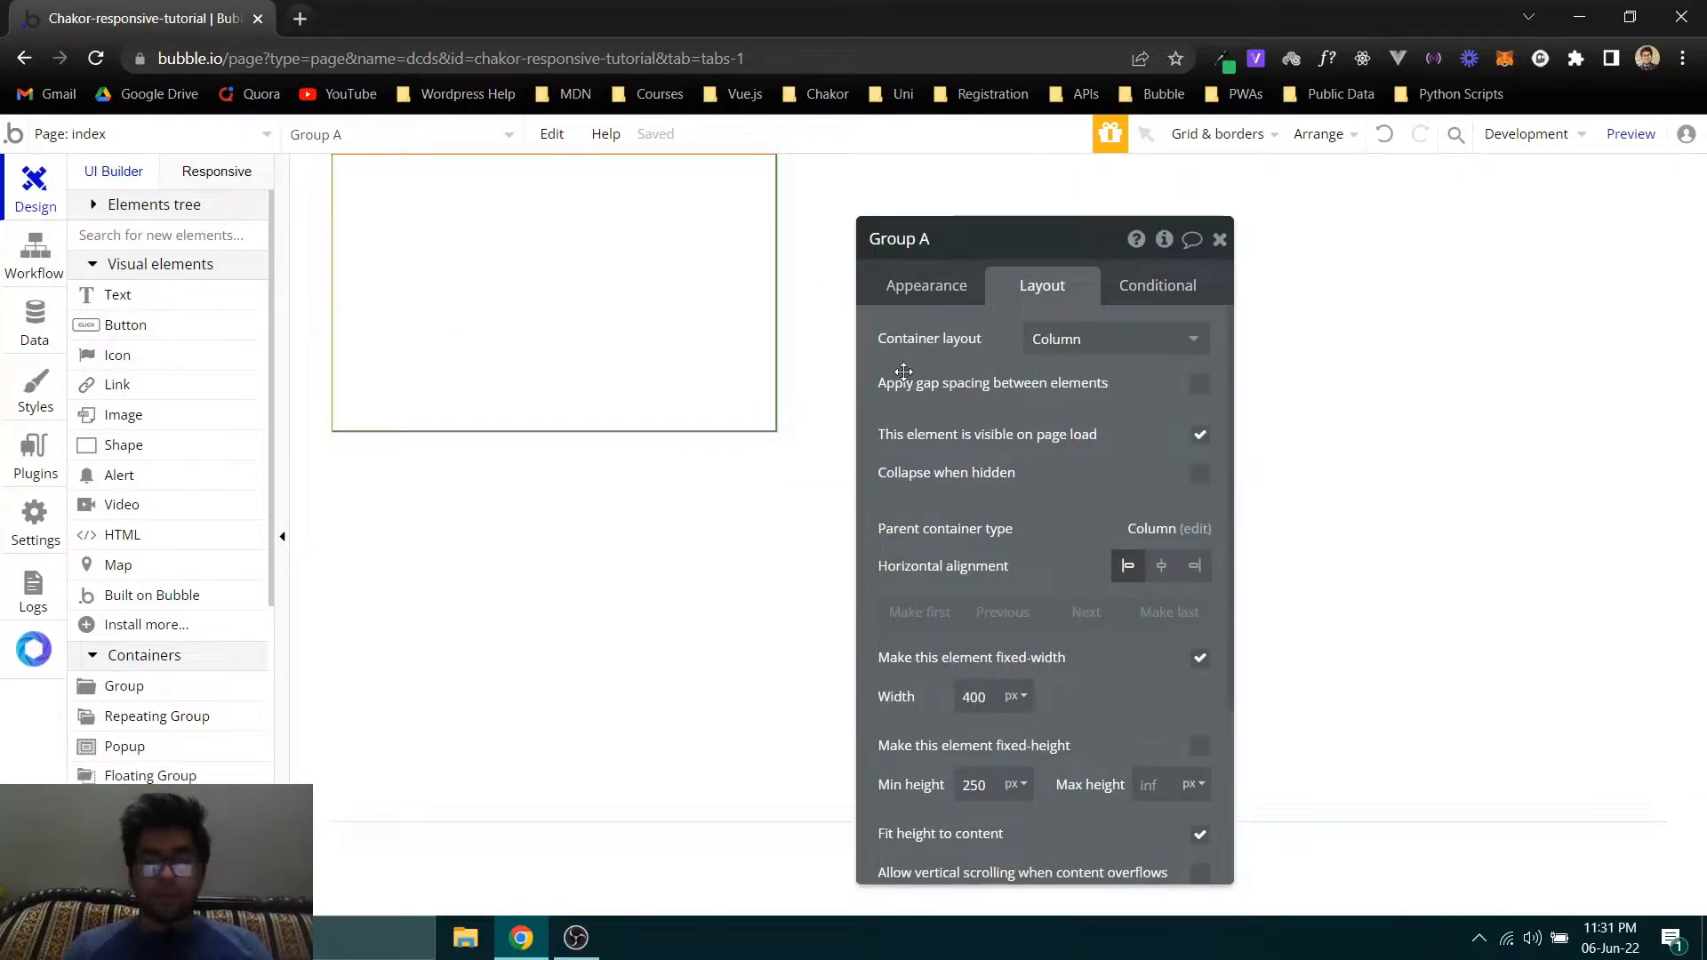
- Place a text element and a button inside the group
left_click(428, 271)
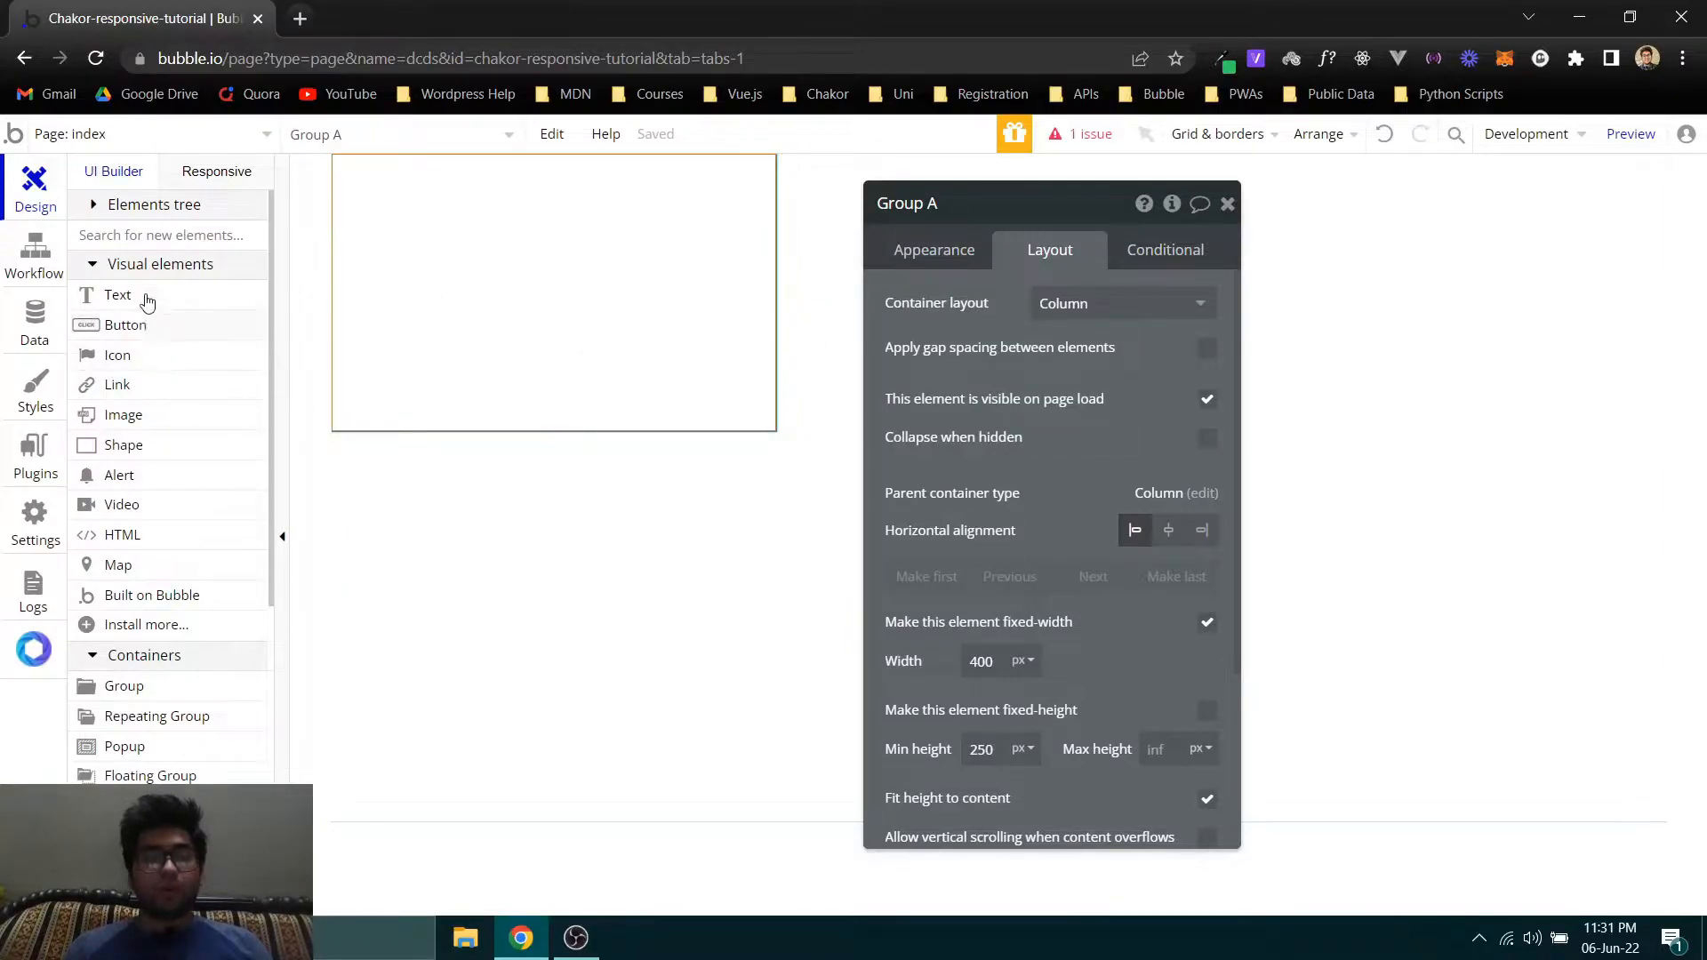
left_click_drag(117, 295, 388, 312)
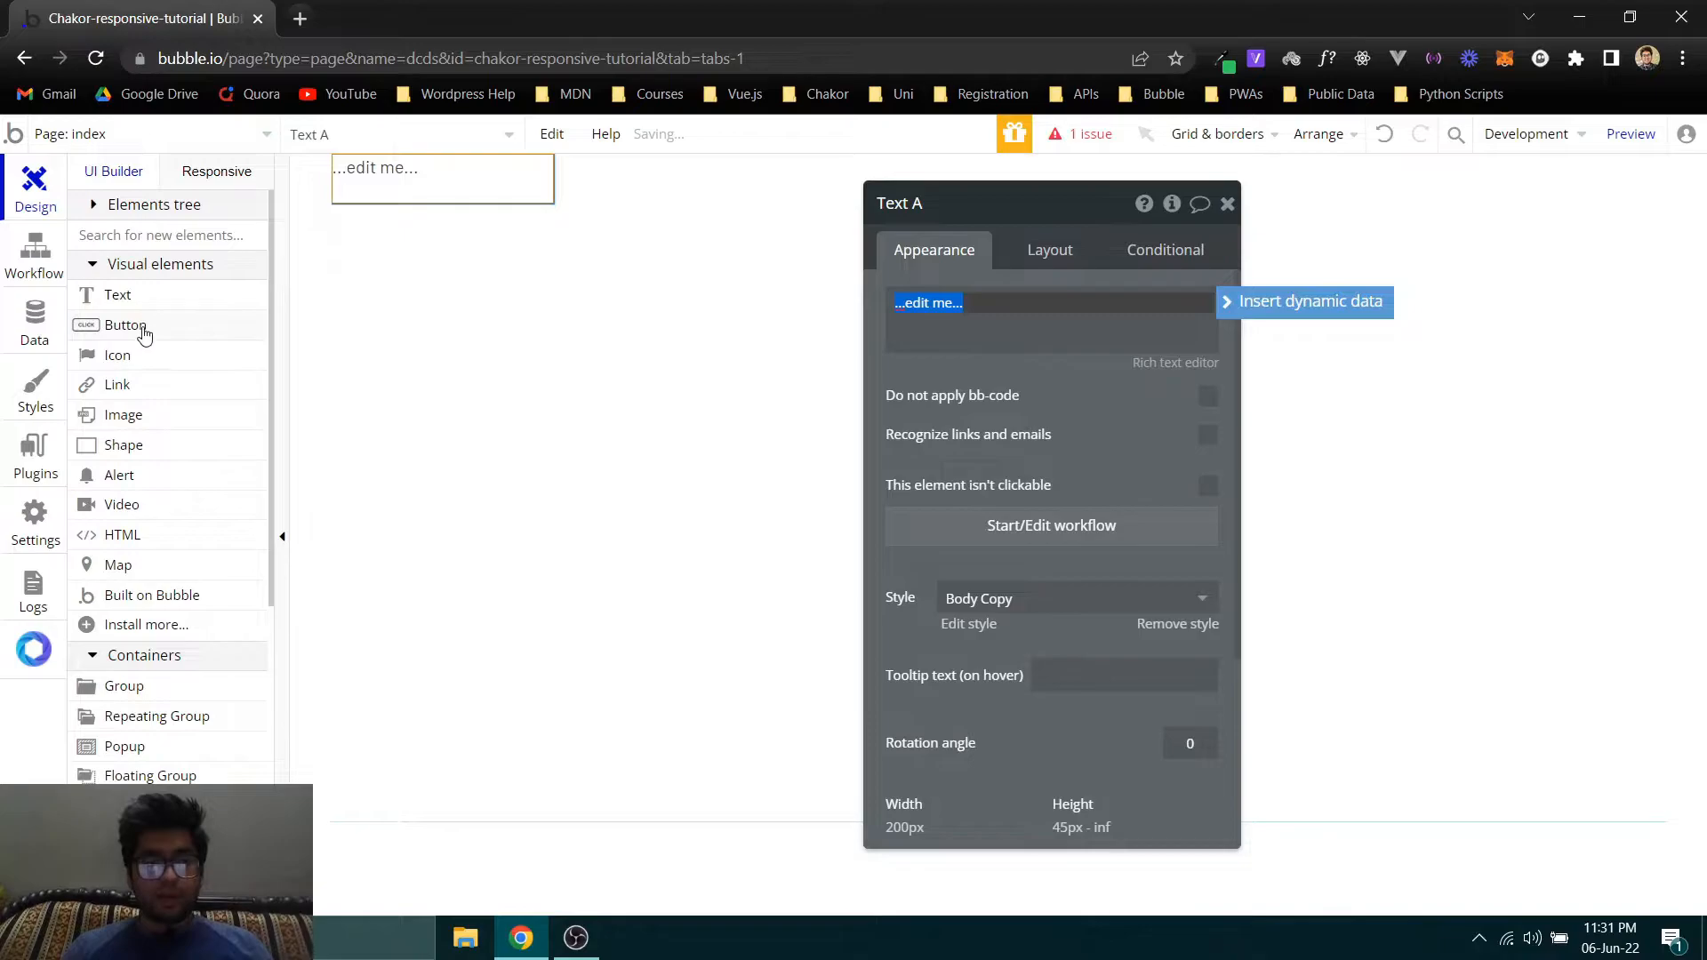
left_click(485, 177)
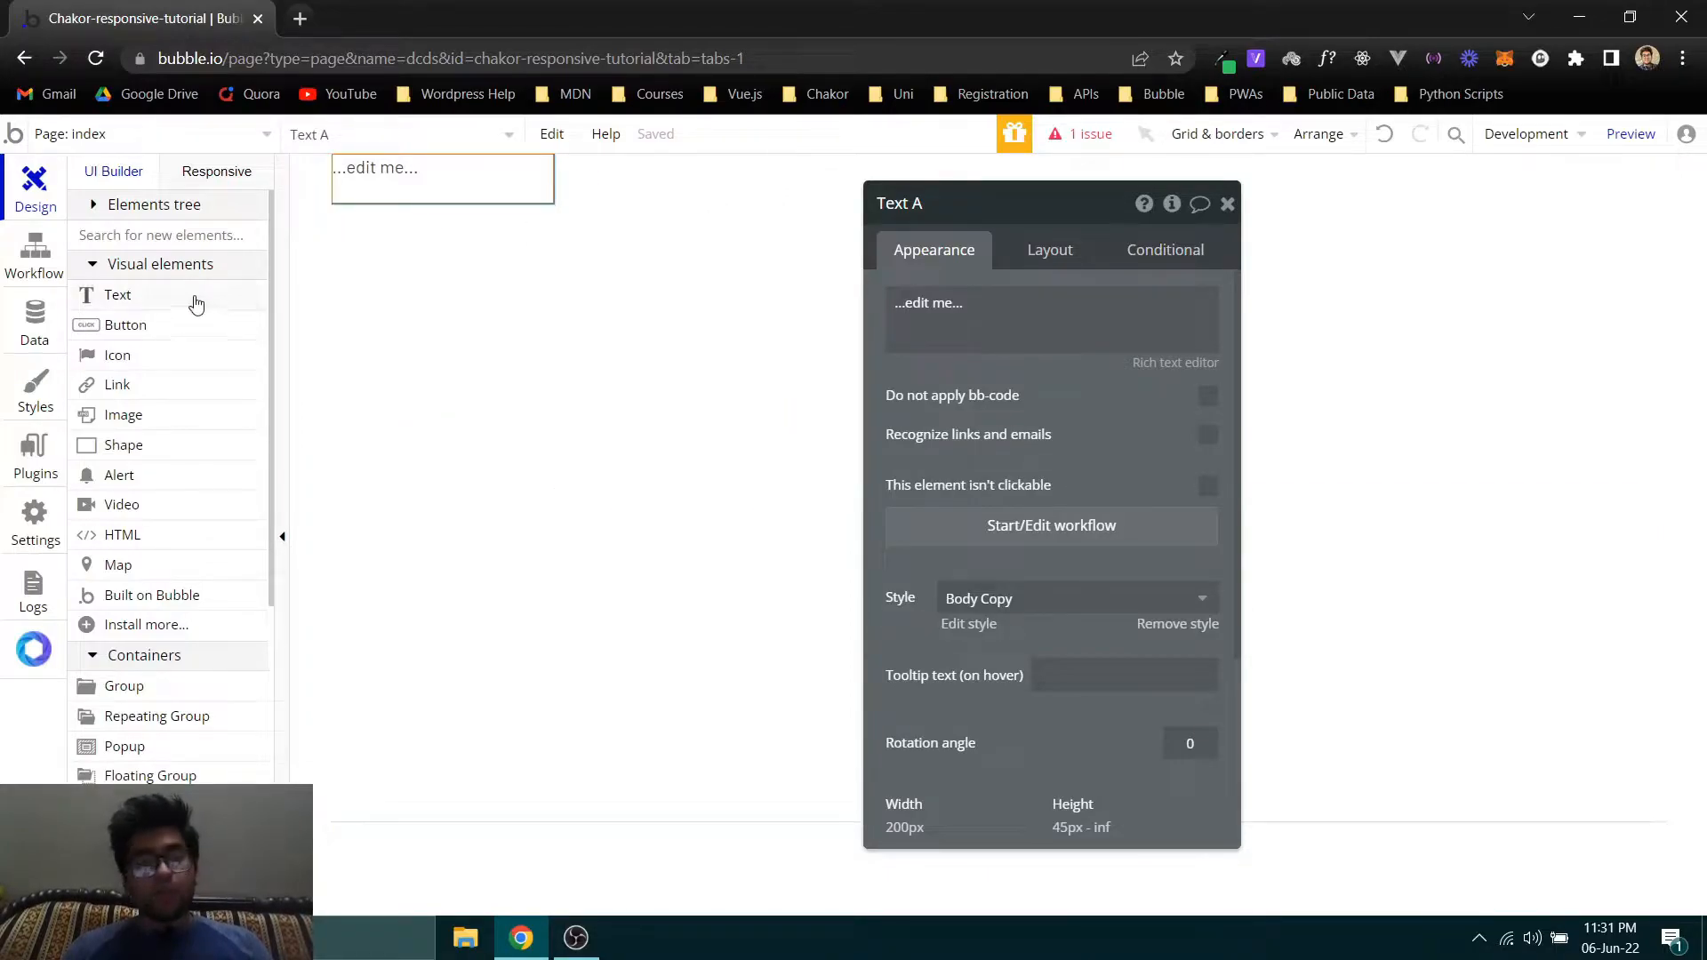
left_click(145, 322)
left_click(646, 222)
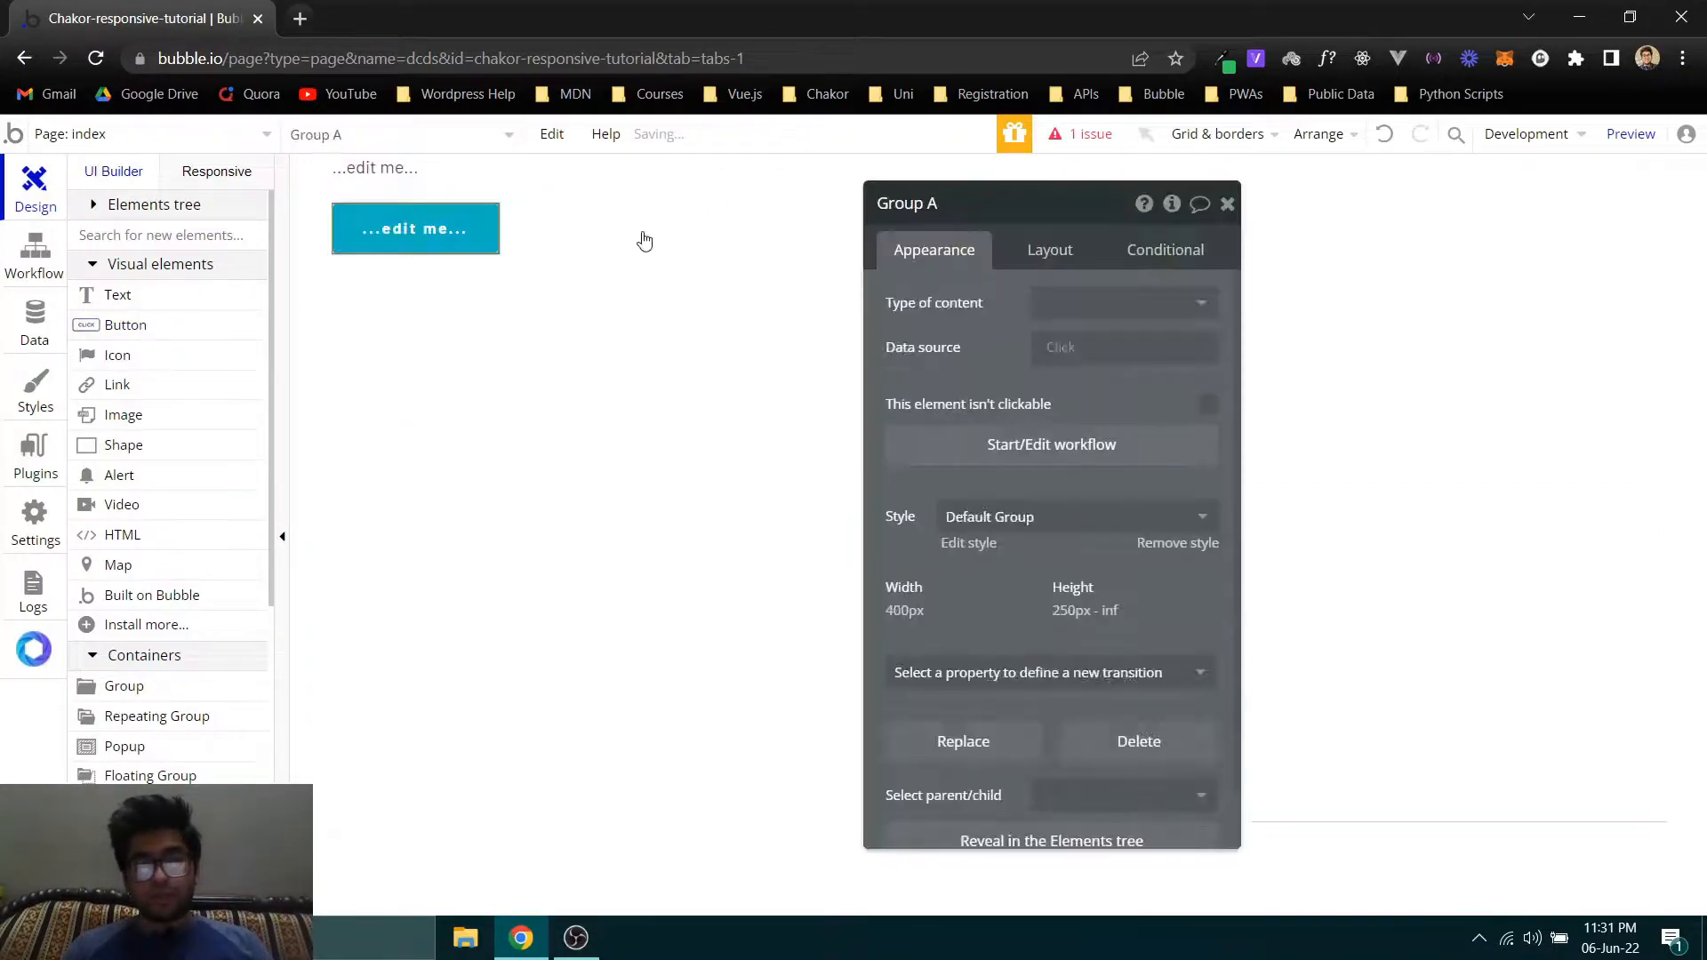
- Set the container layout of the group holding the text and button to Row
left_click(593, 231)
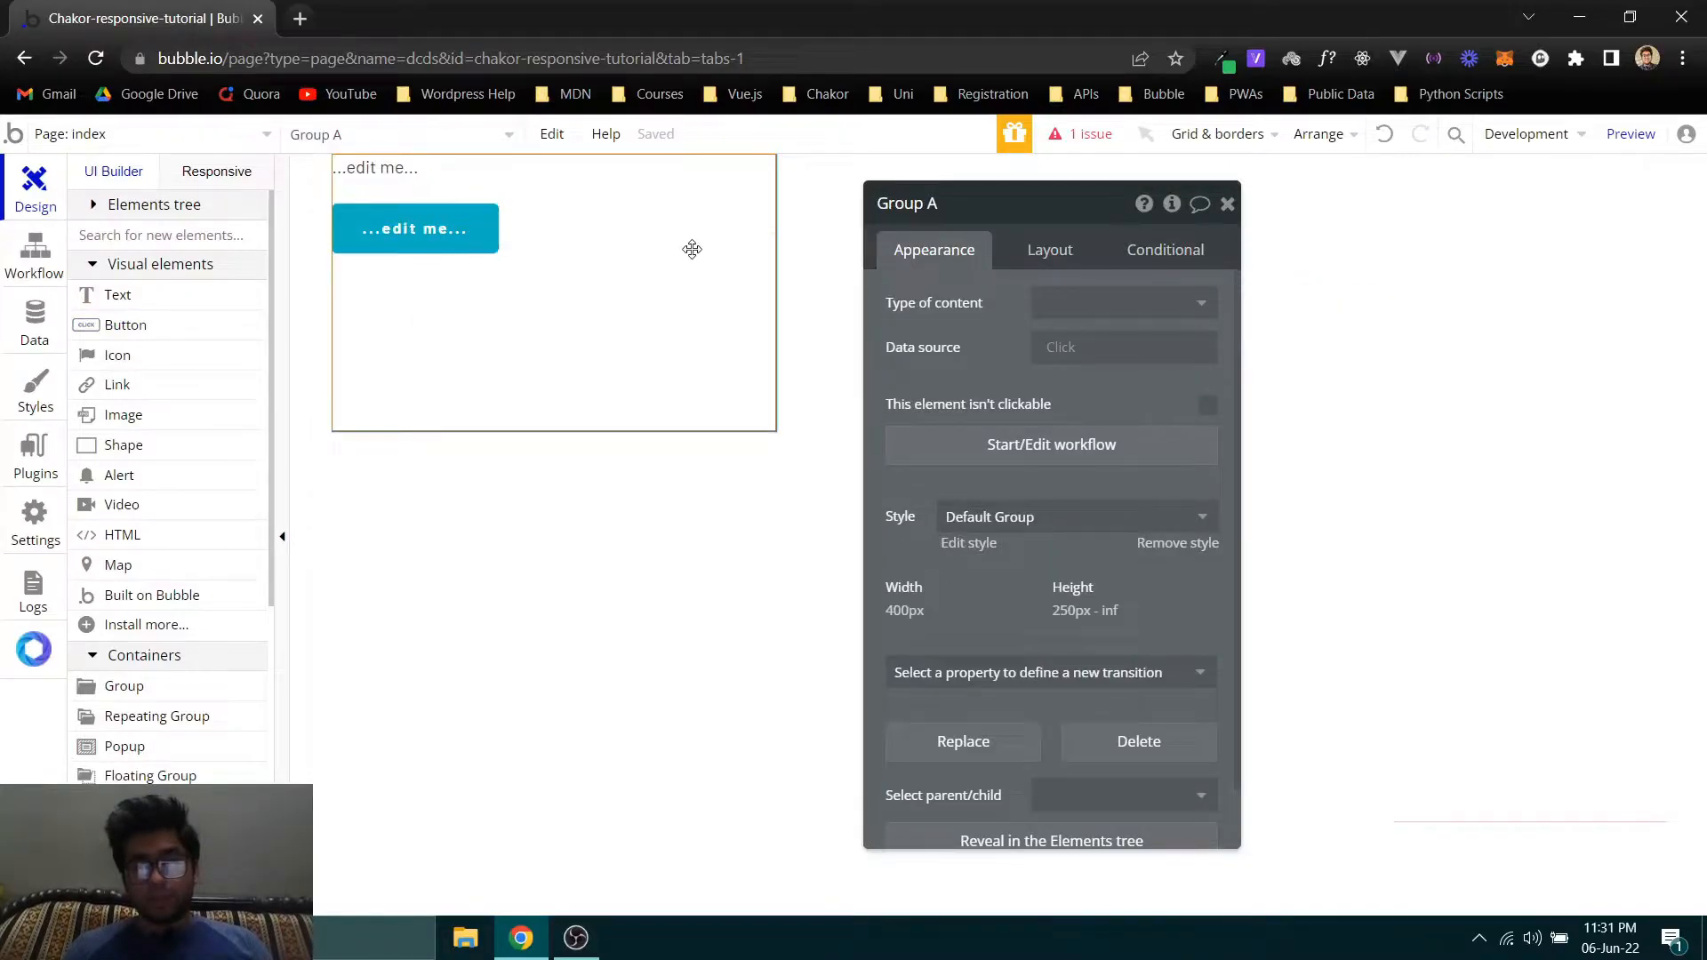
left_click(1020, 262)
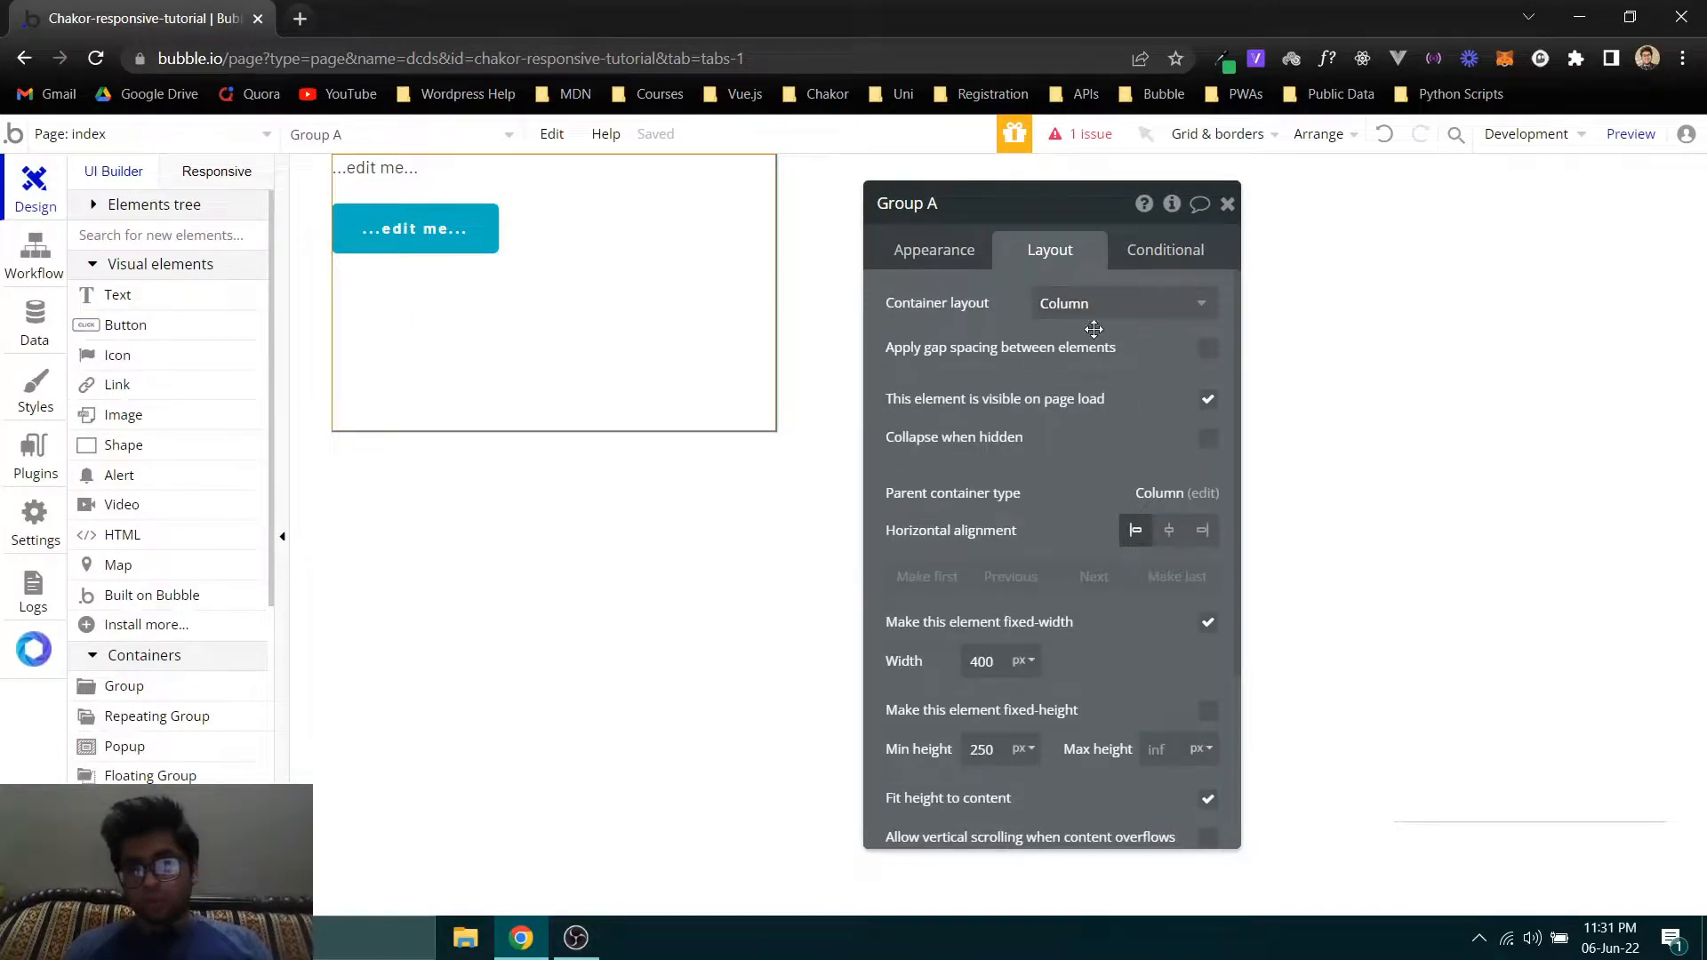
left_click(1055, 307)
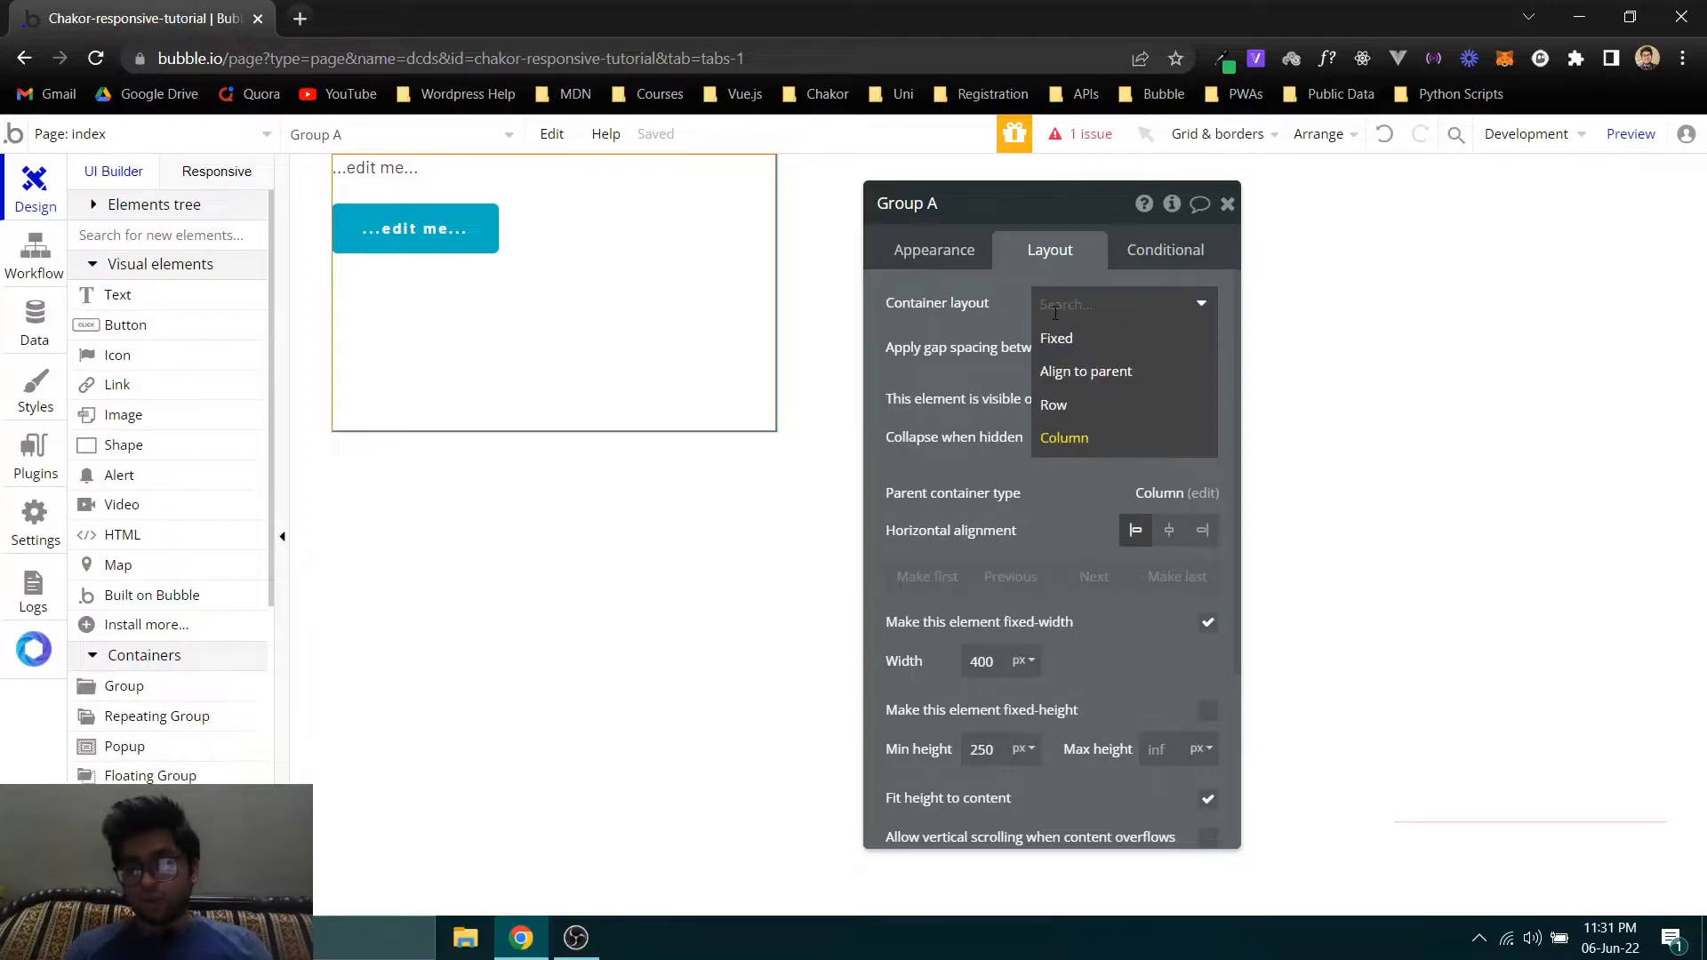
left_click(991, 322)
left_click(1058, 302)
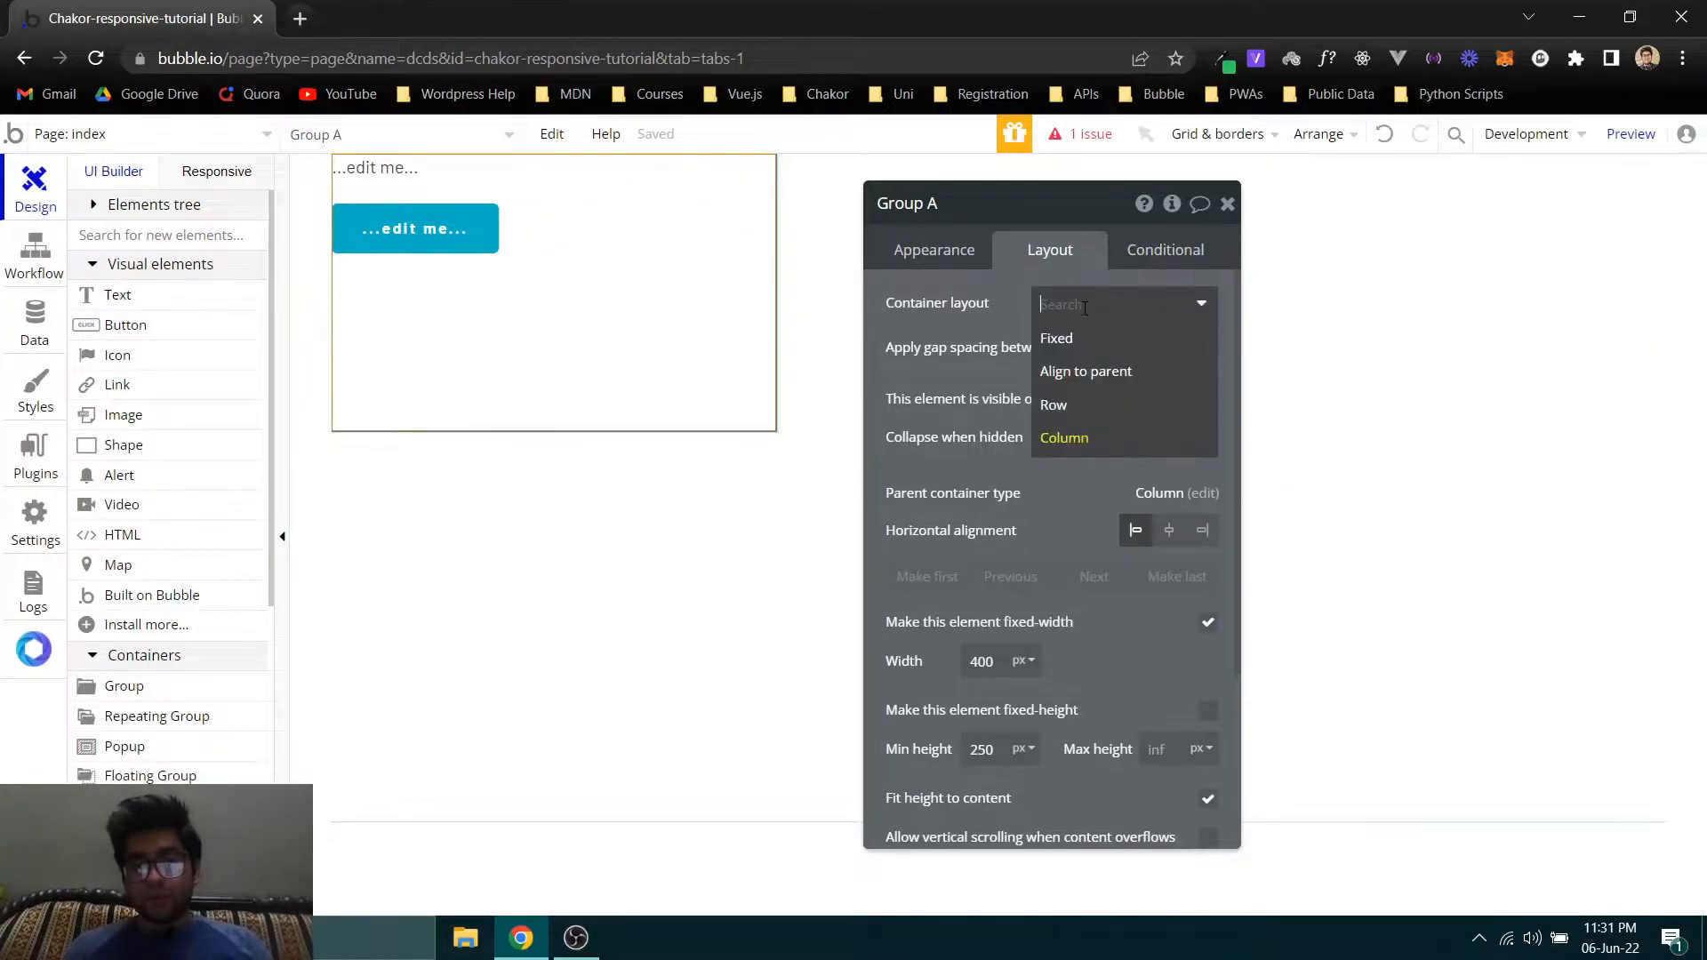
left_click(1078, 399)
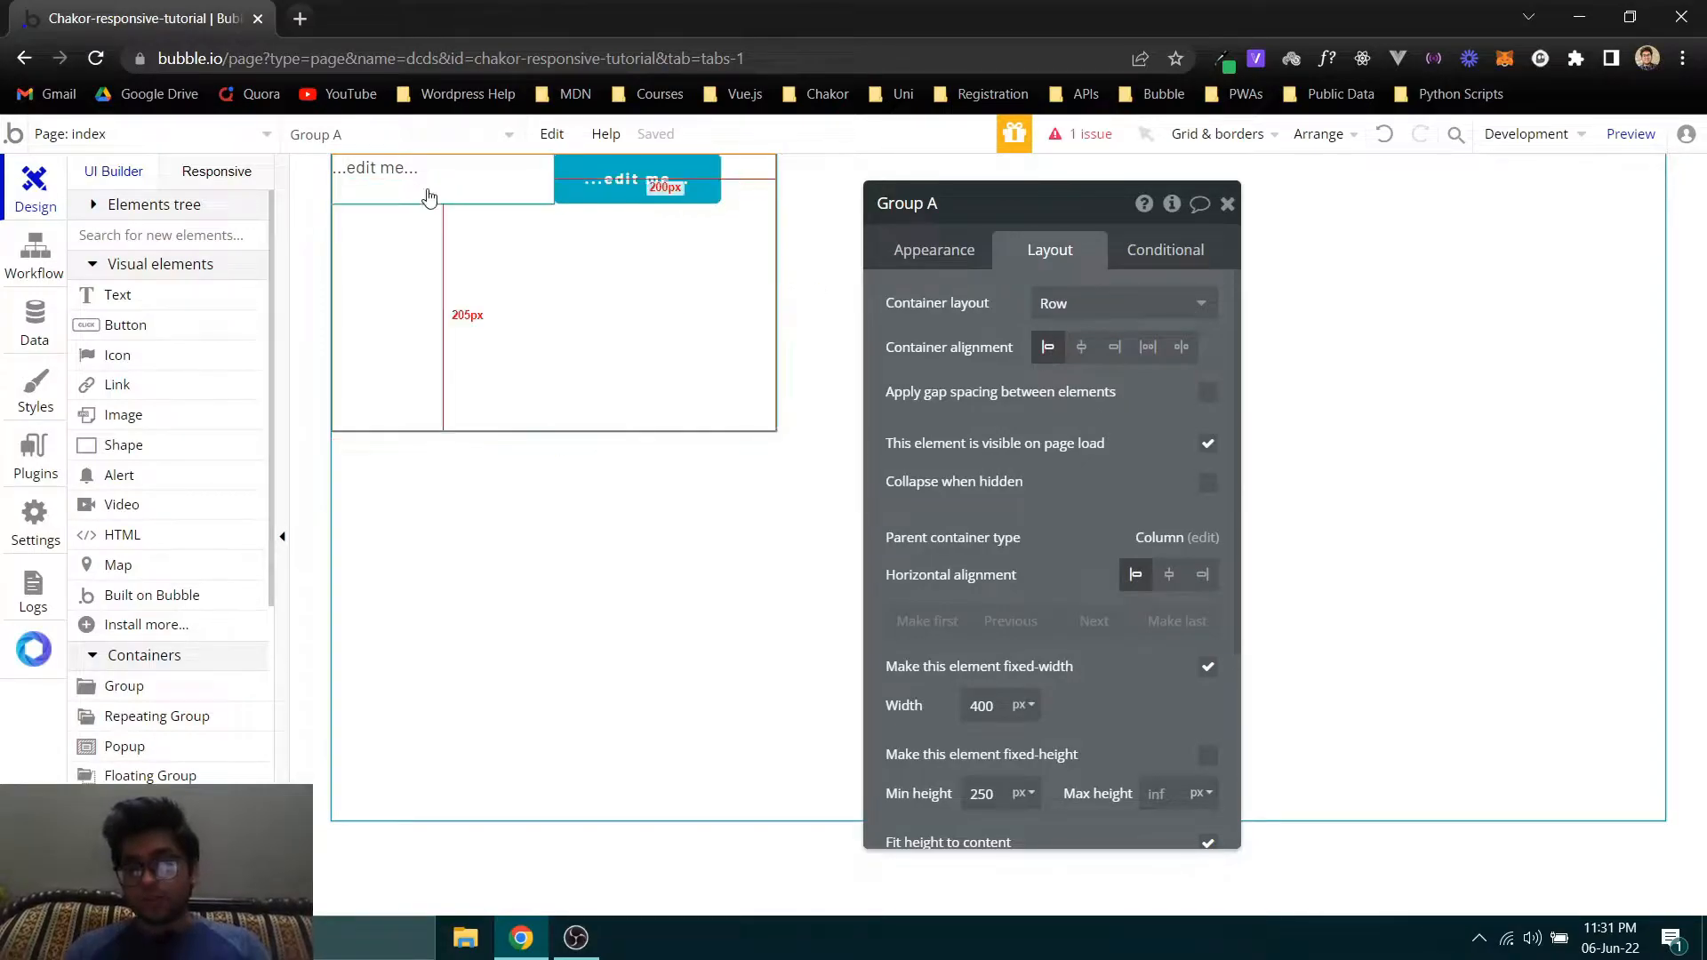
- Examine the width settings of the button, the text element and their parent group in the row layout
left_click(594, 191)
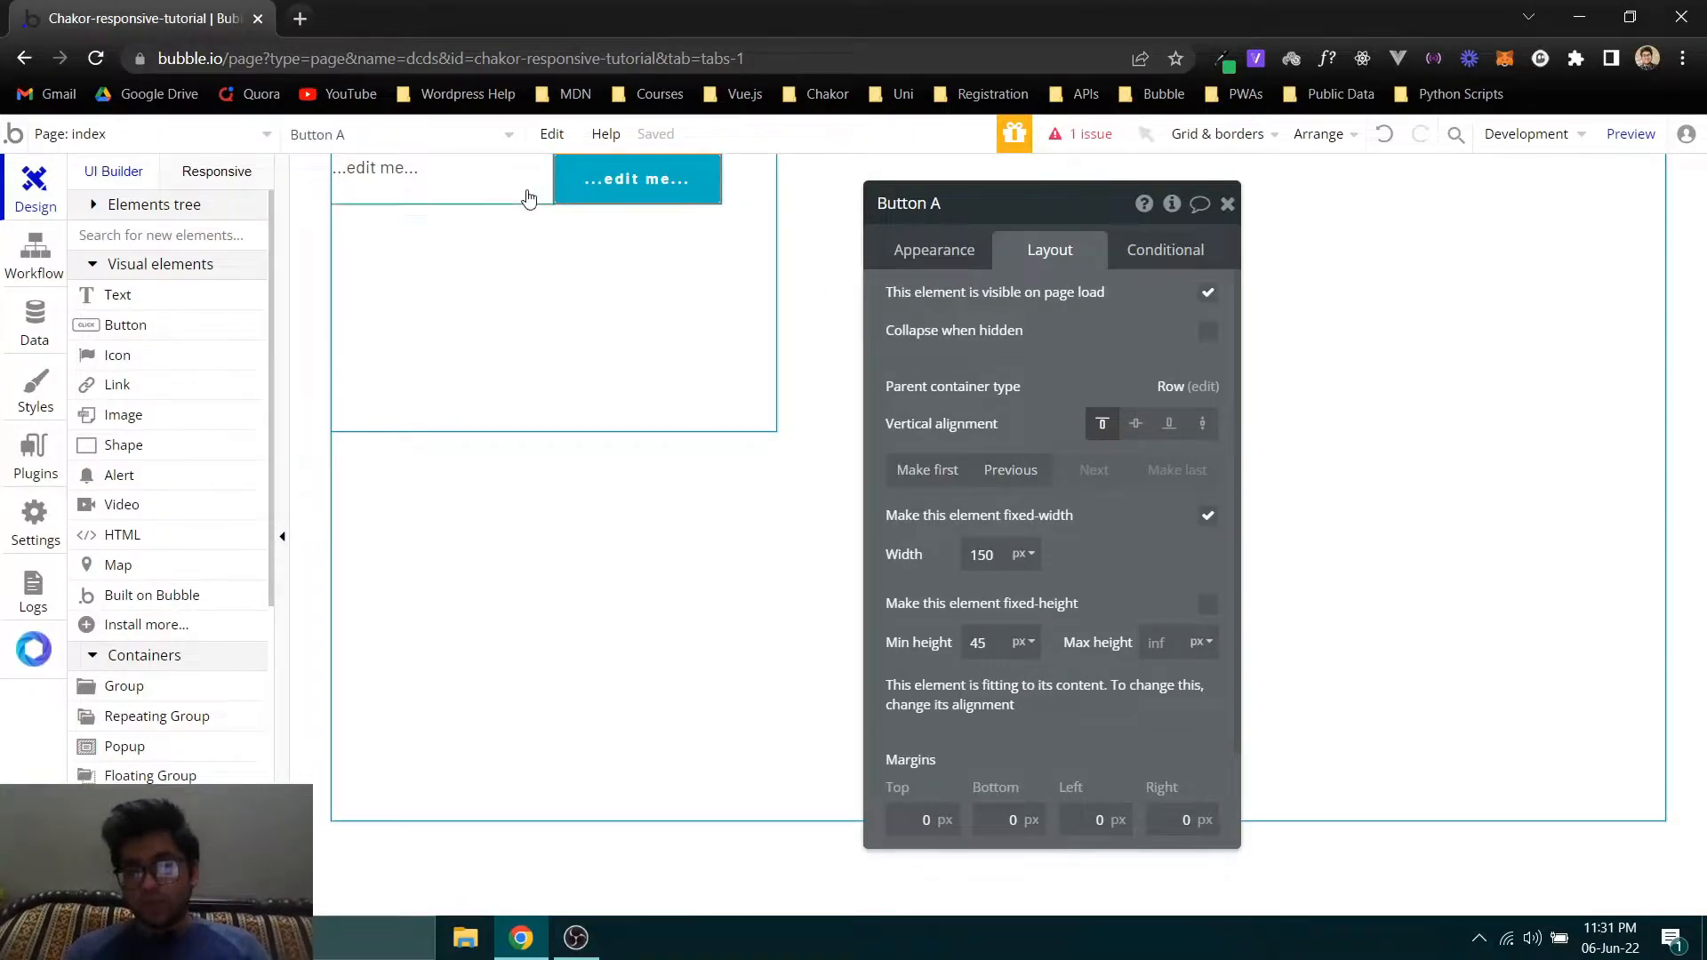
left_click(453, 195)
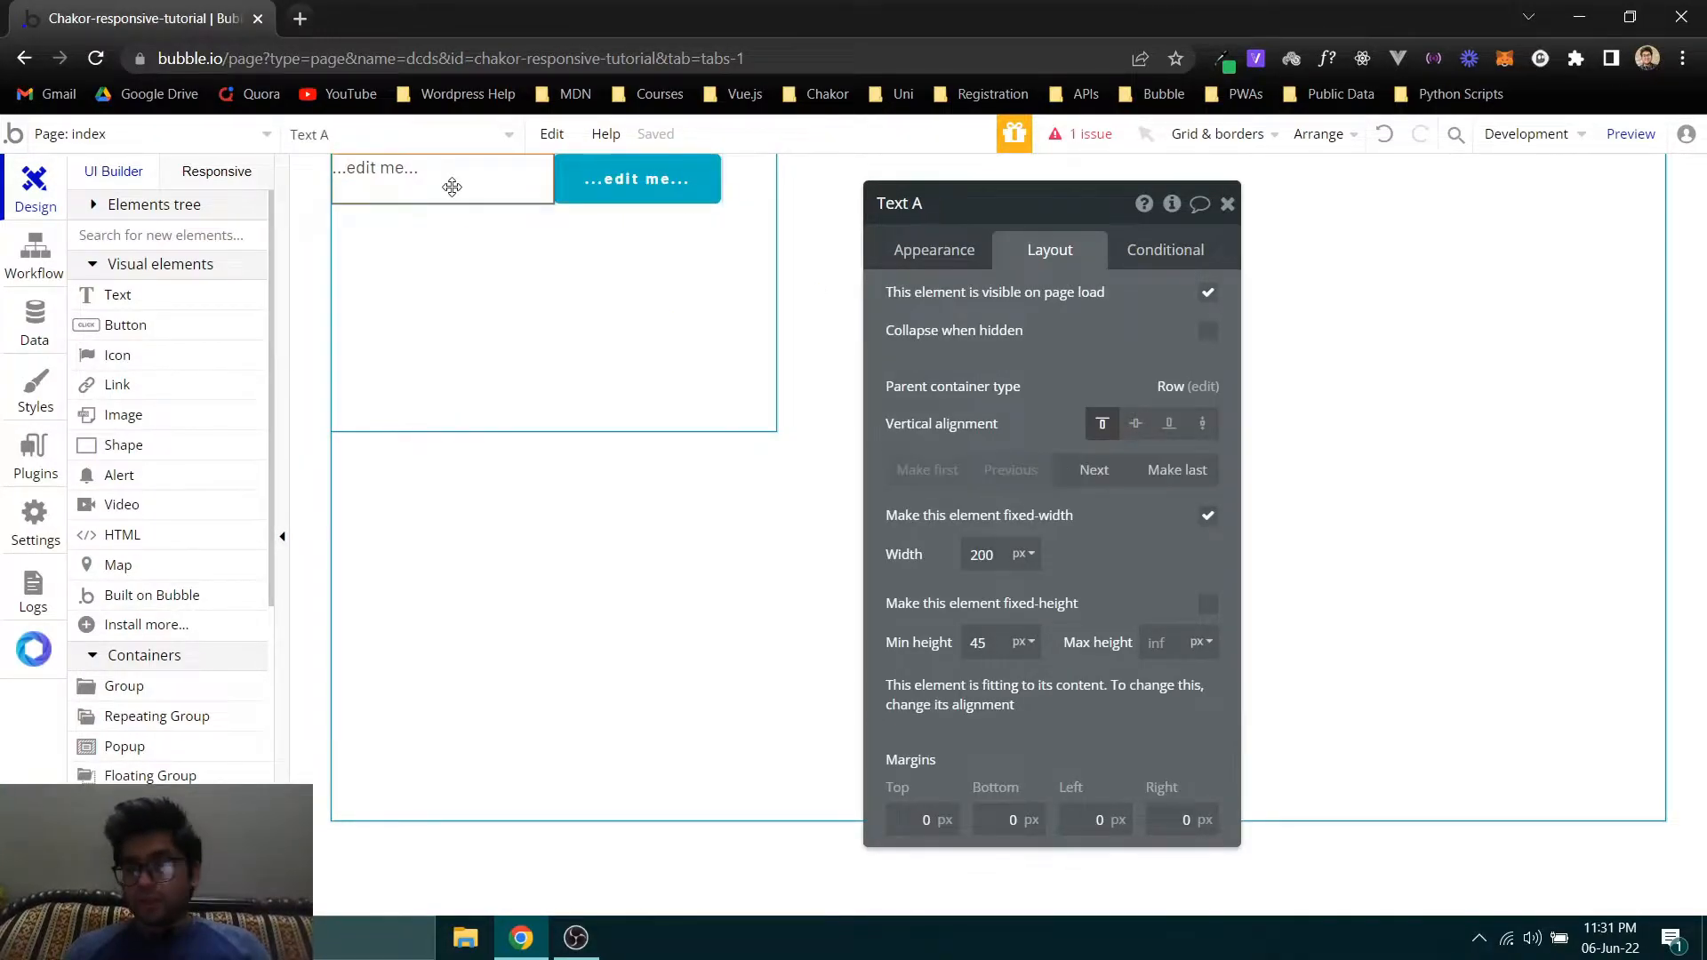
double_click(999, 556)
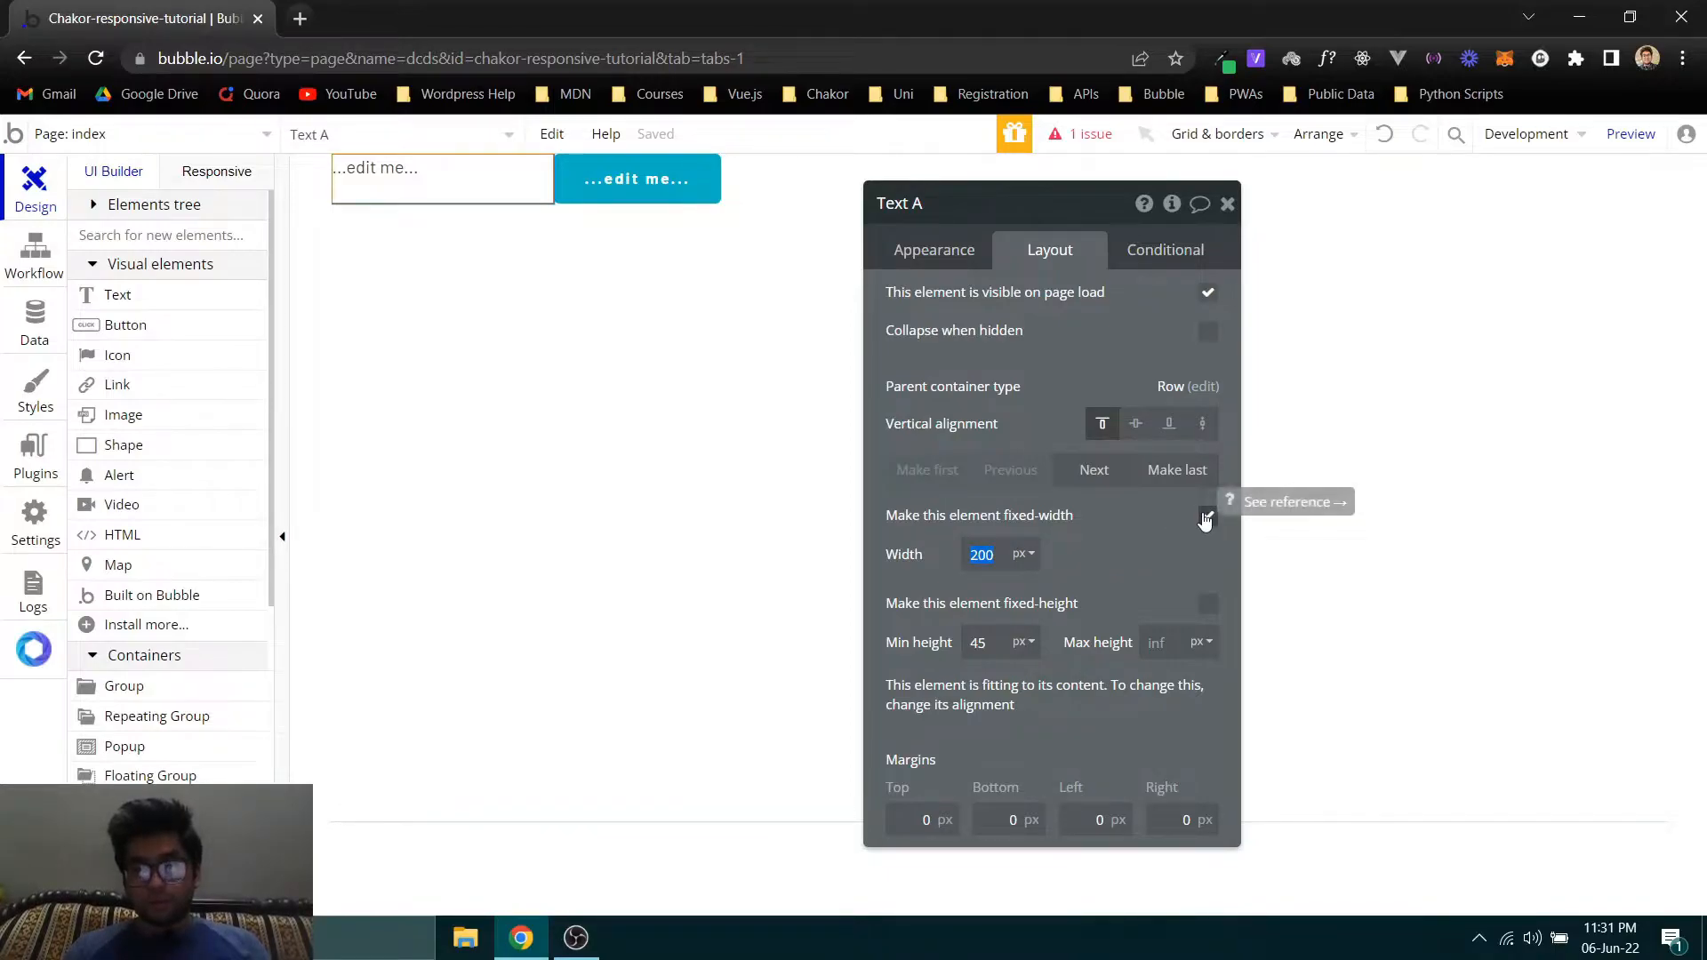
left_click(587, 191)
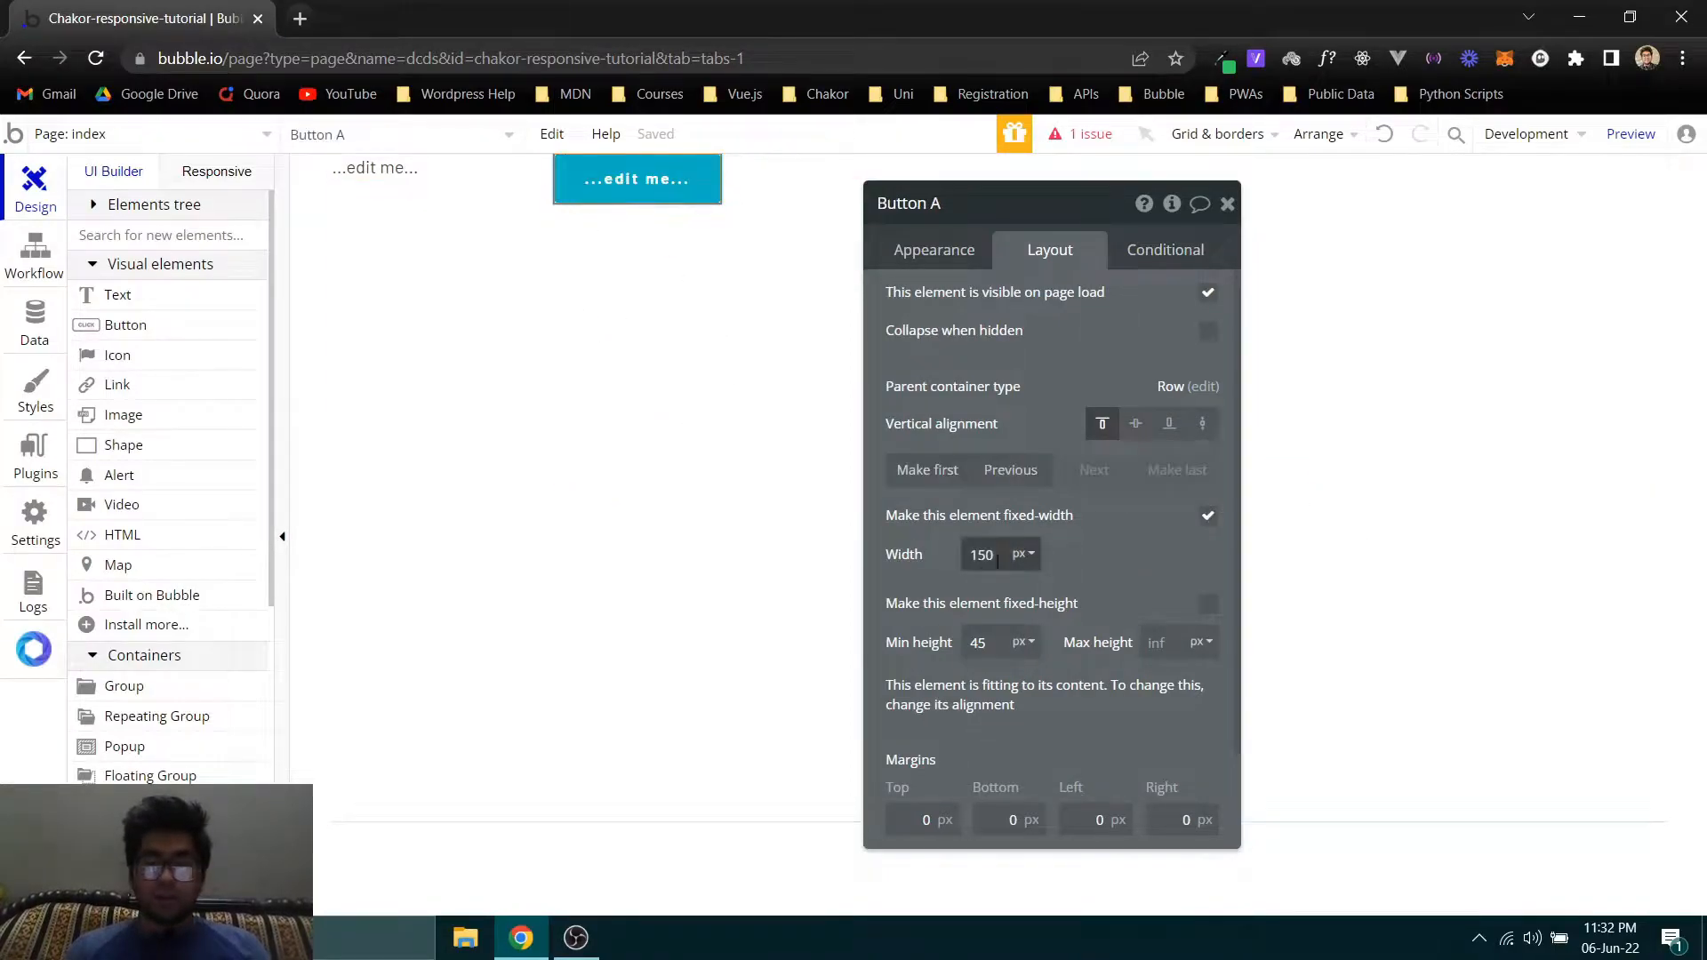
left_click(997, 556)
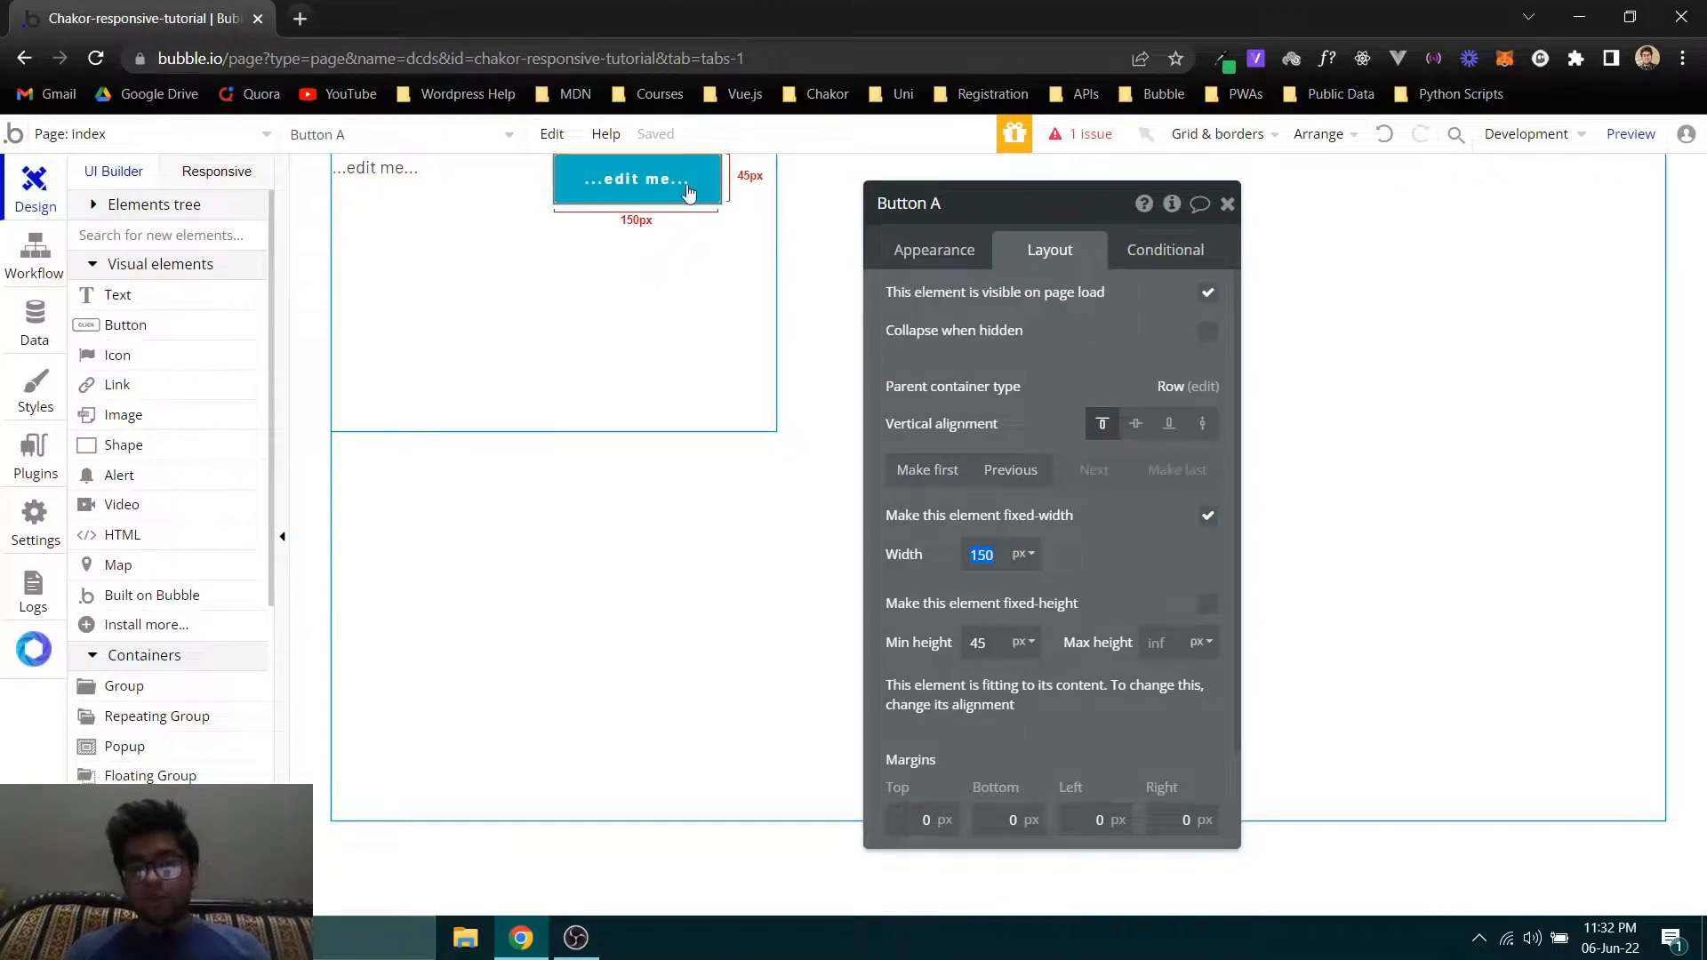
left_click(478, 184)
left_click(600, 200)
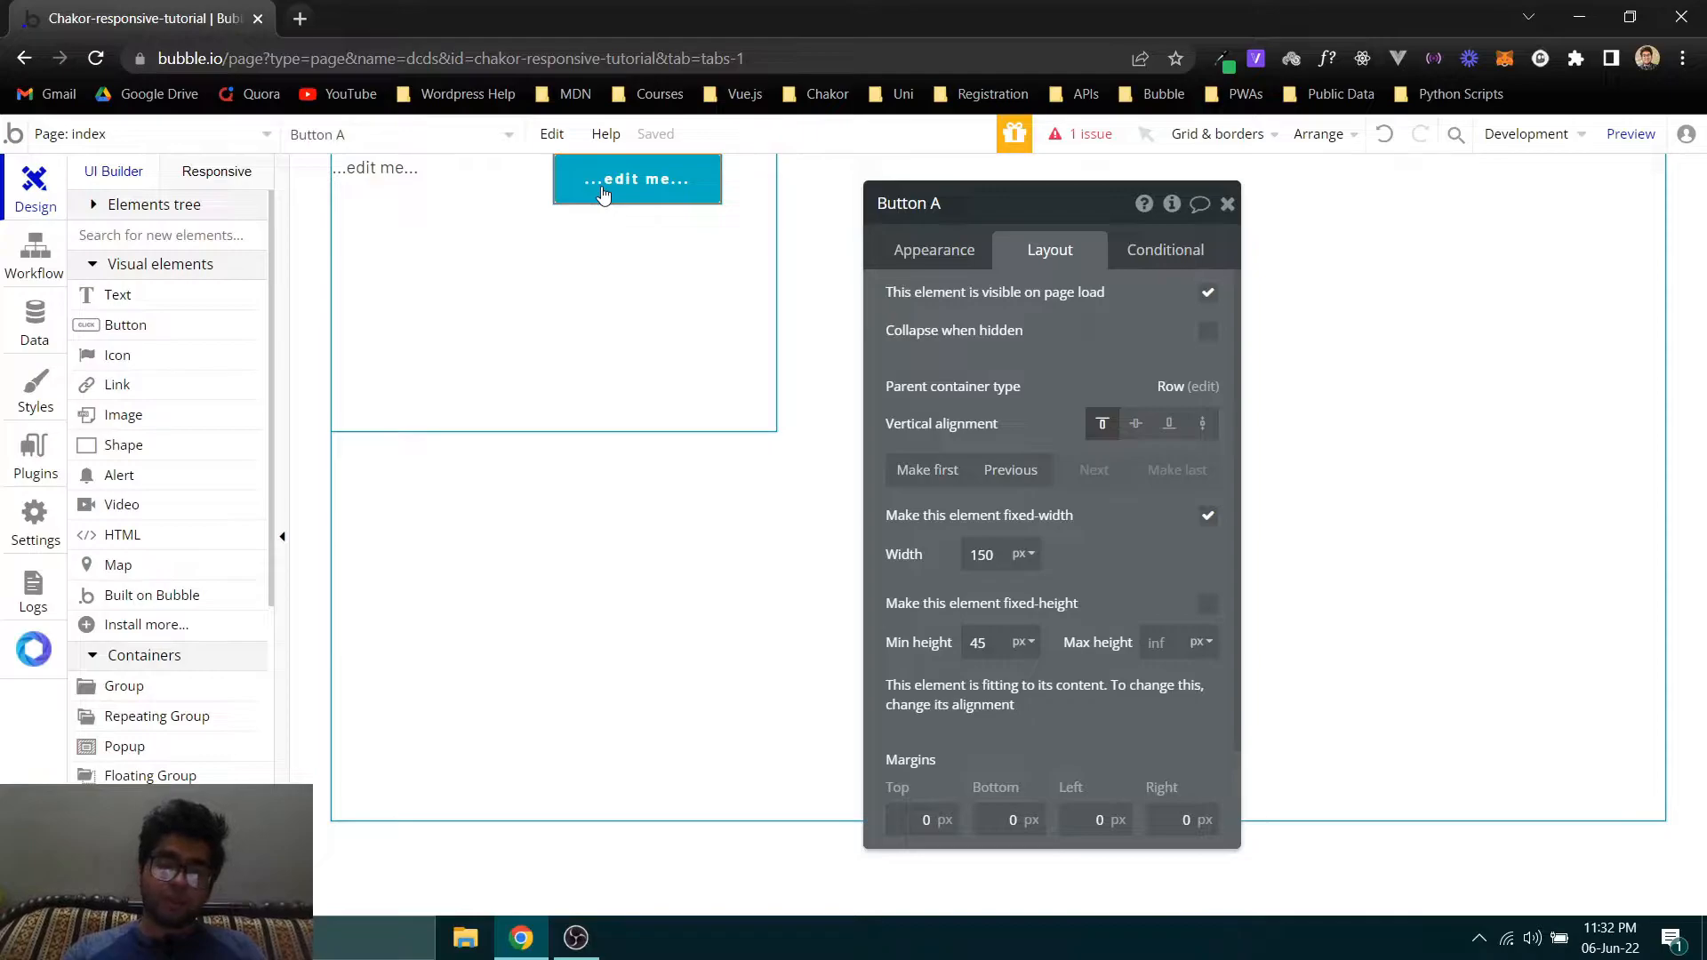
left_click(743, 238)
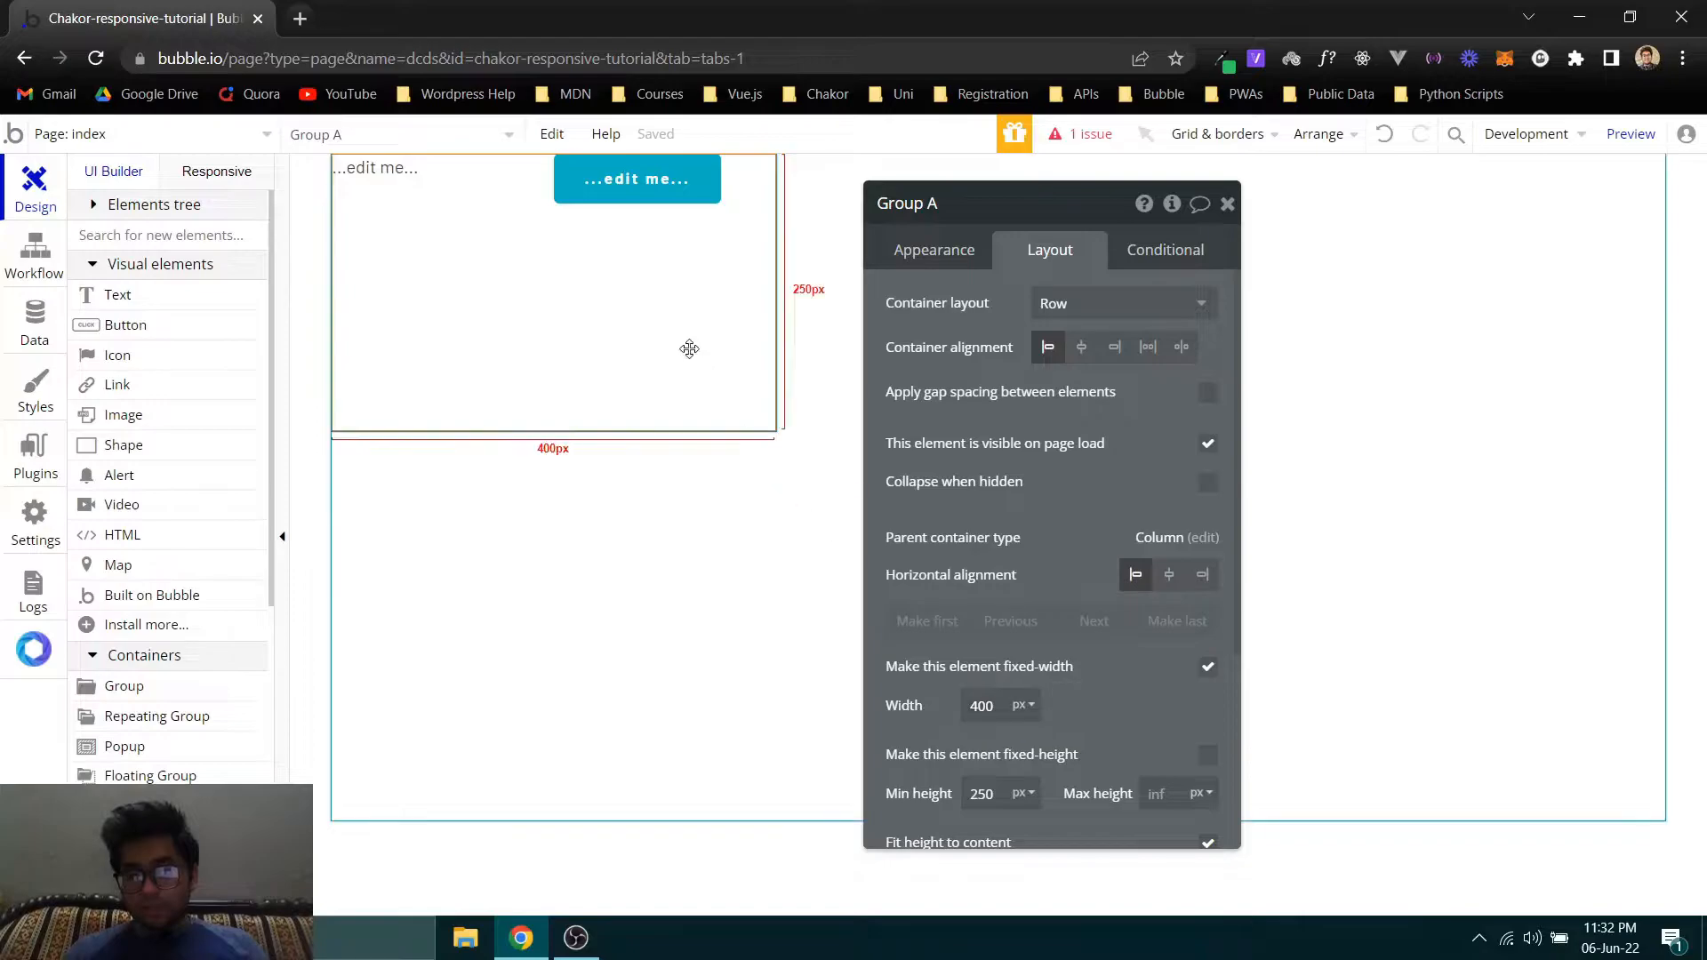
mouse_move(986, 708)
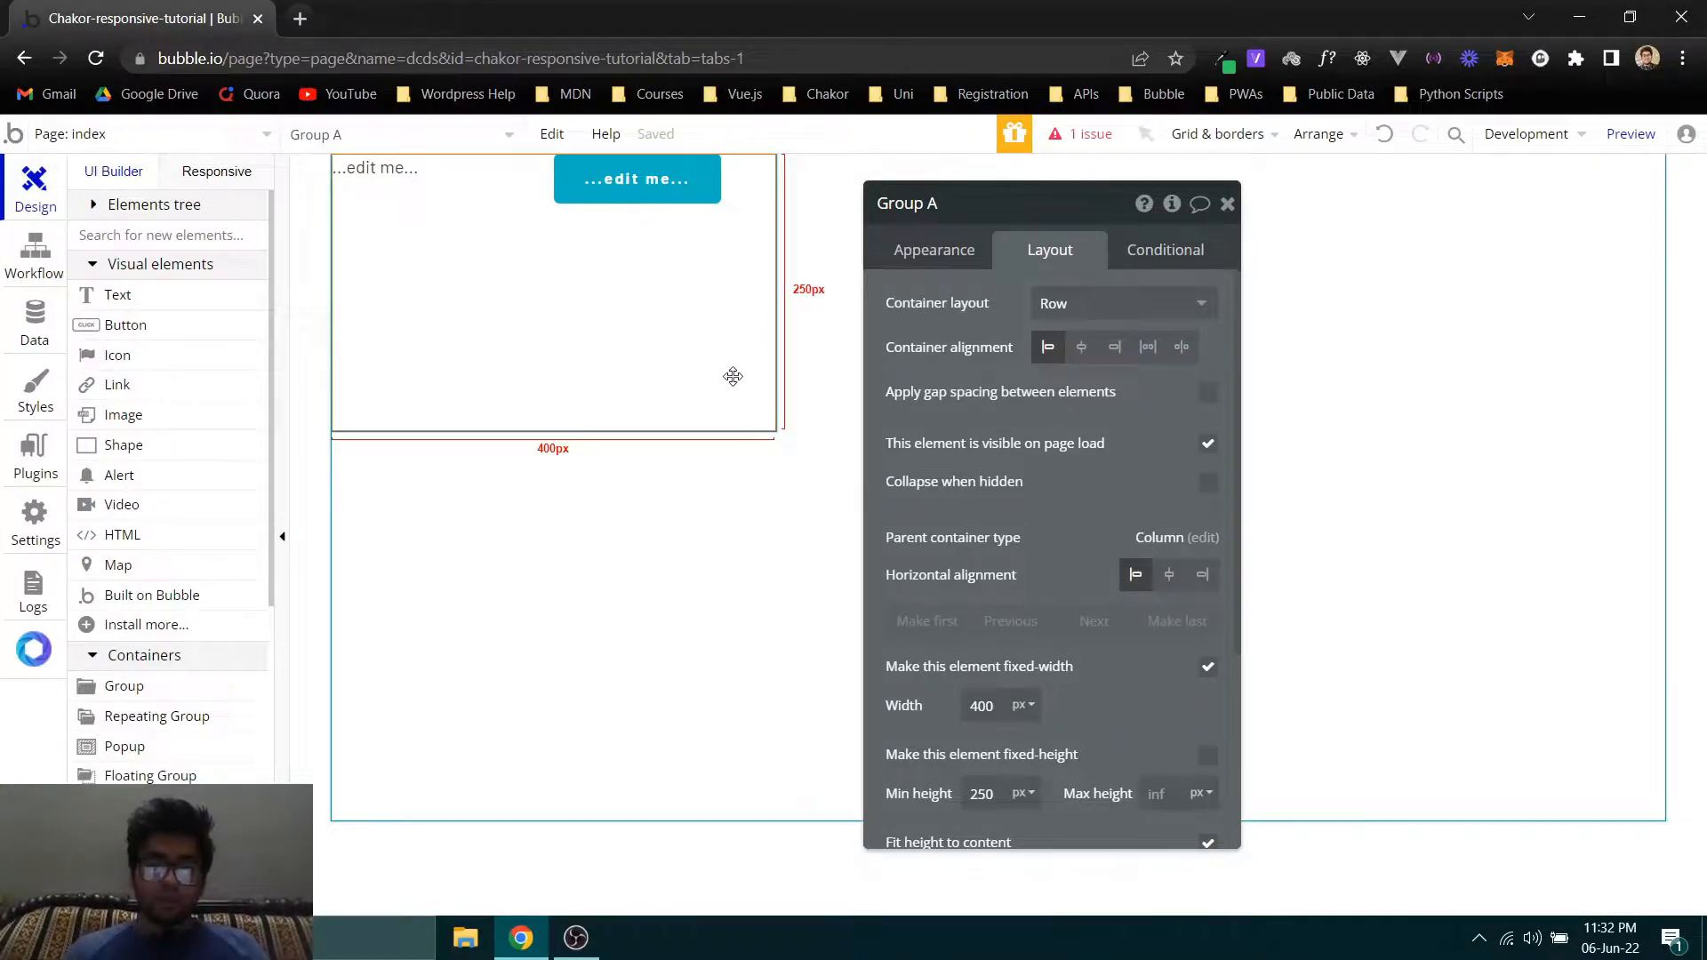
- Switch the group's container layout to Column and back to Row to compare both arrangements
left_click_drag(1071, 690, 1111, 675)
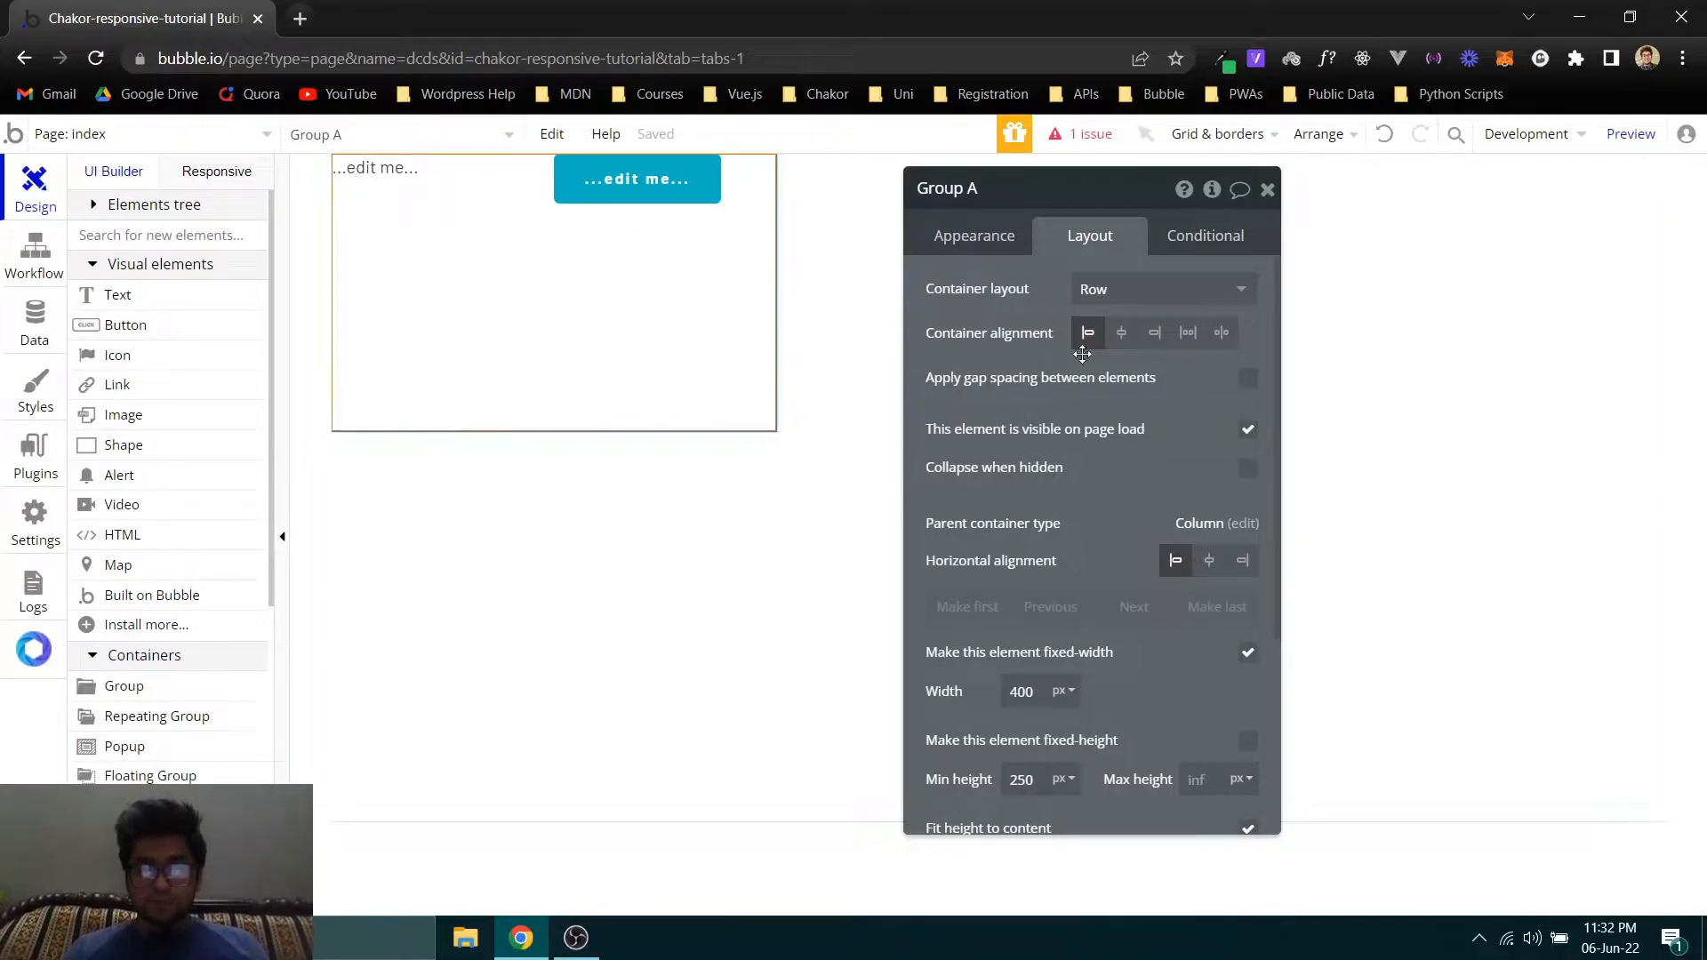
left_click(1072, 286)
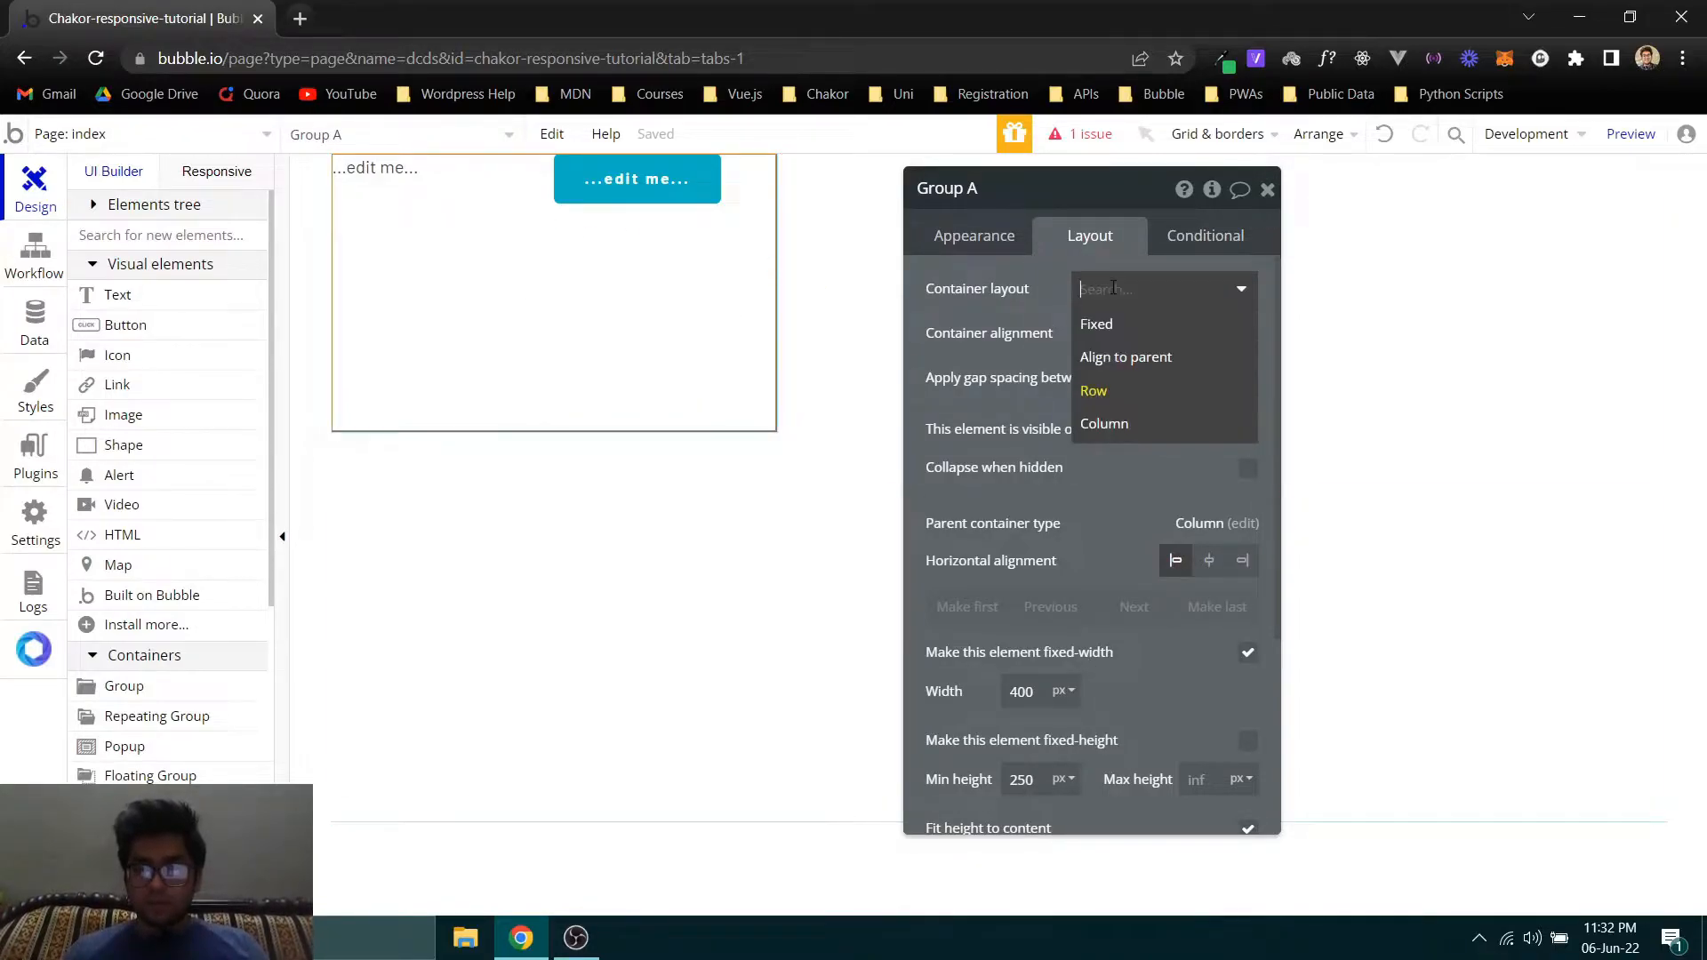
left_click(1101, 423)
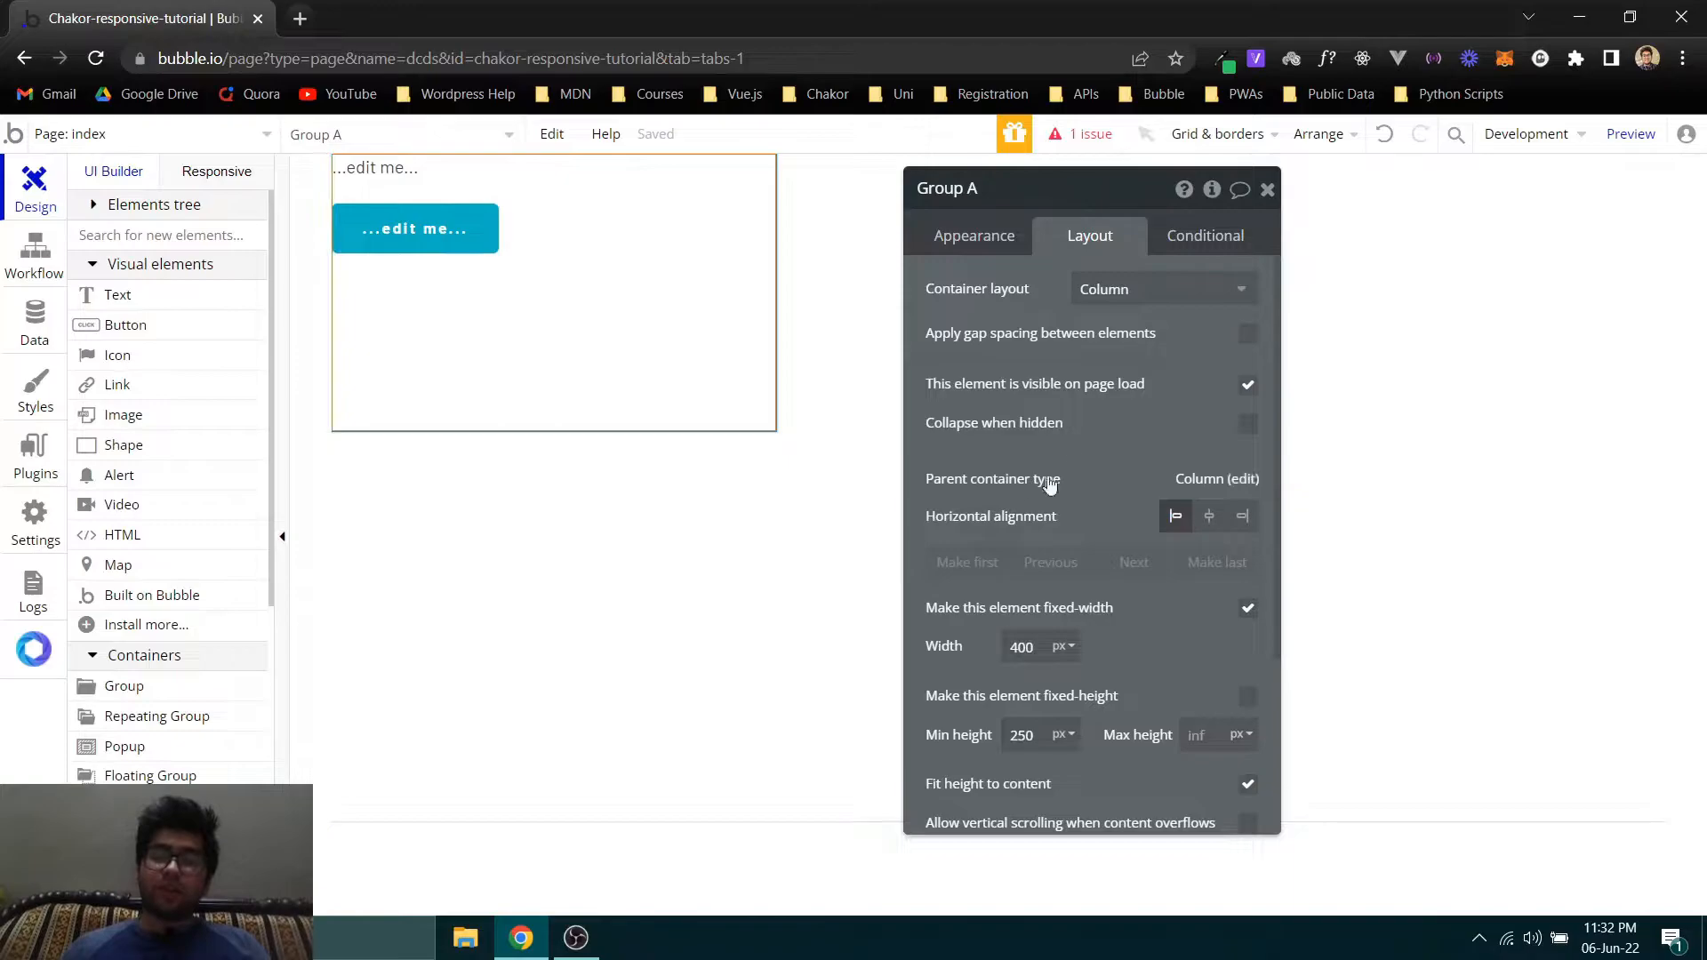
left_click(1122, 289)
left_click(1111, 391)
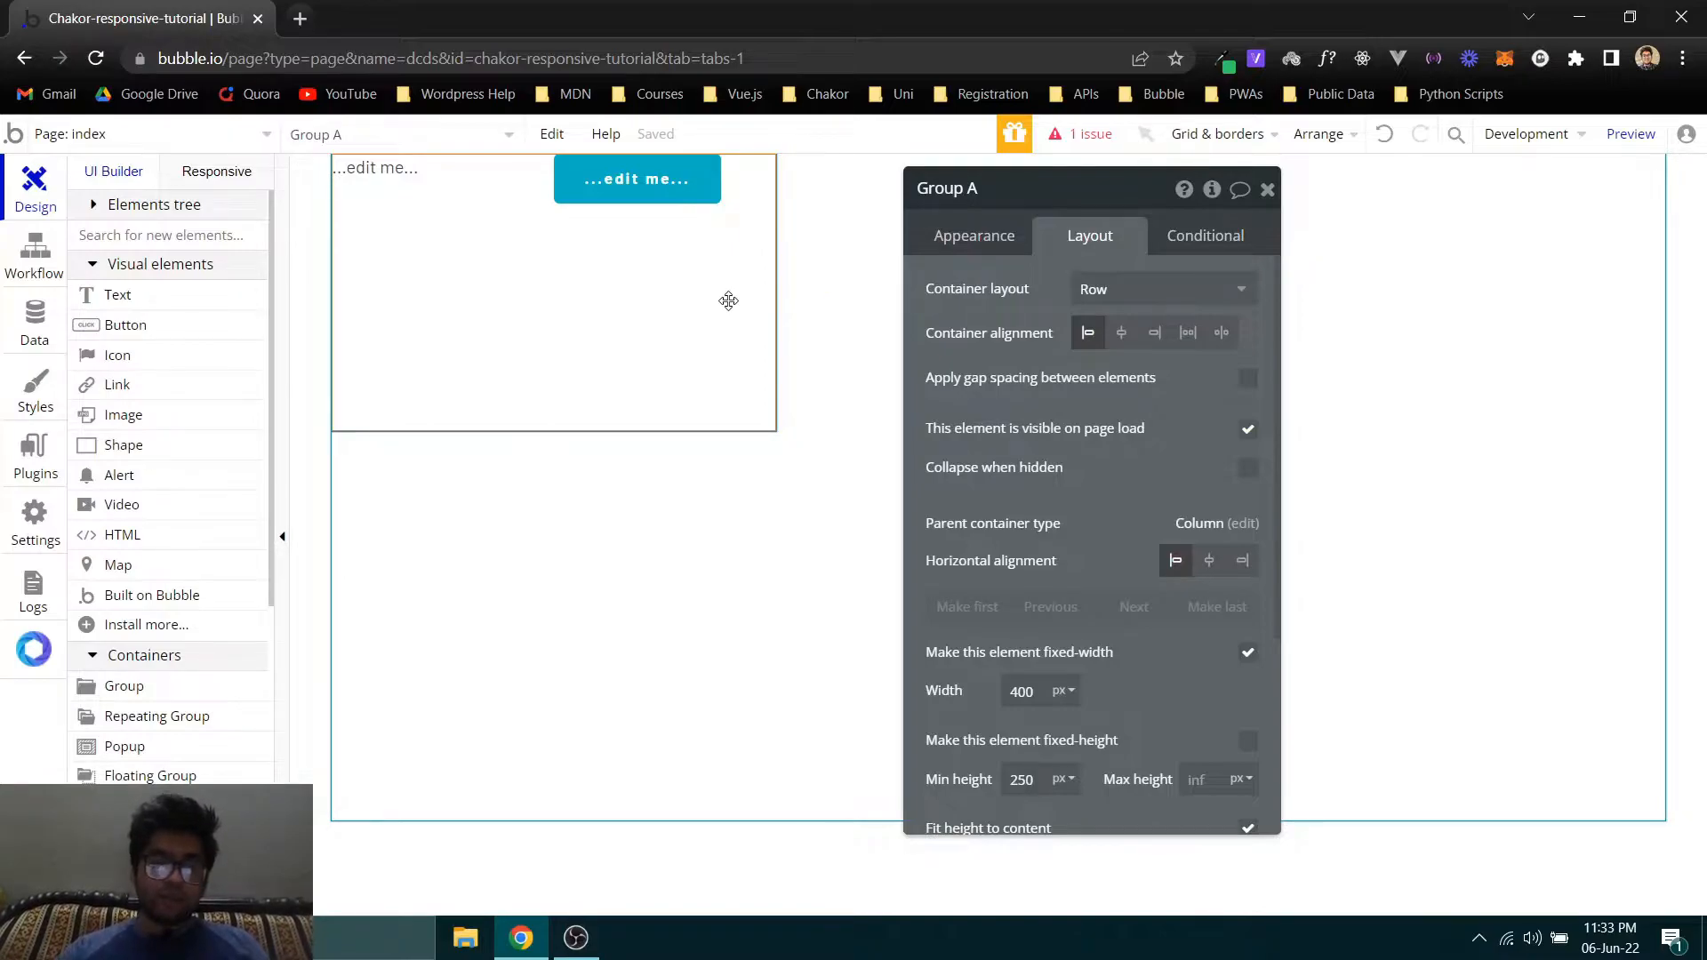
- Delete the group with its text and button from the index page
key("Delete")
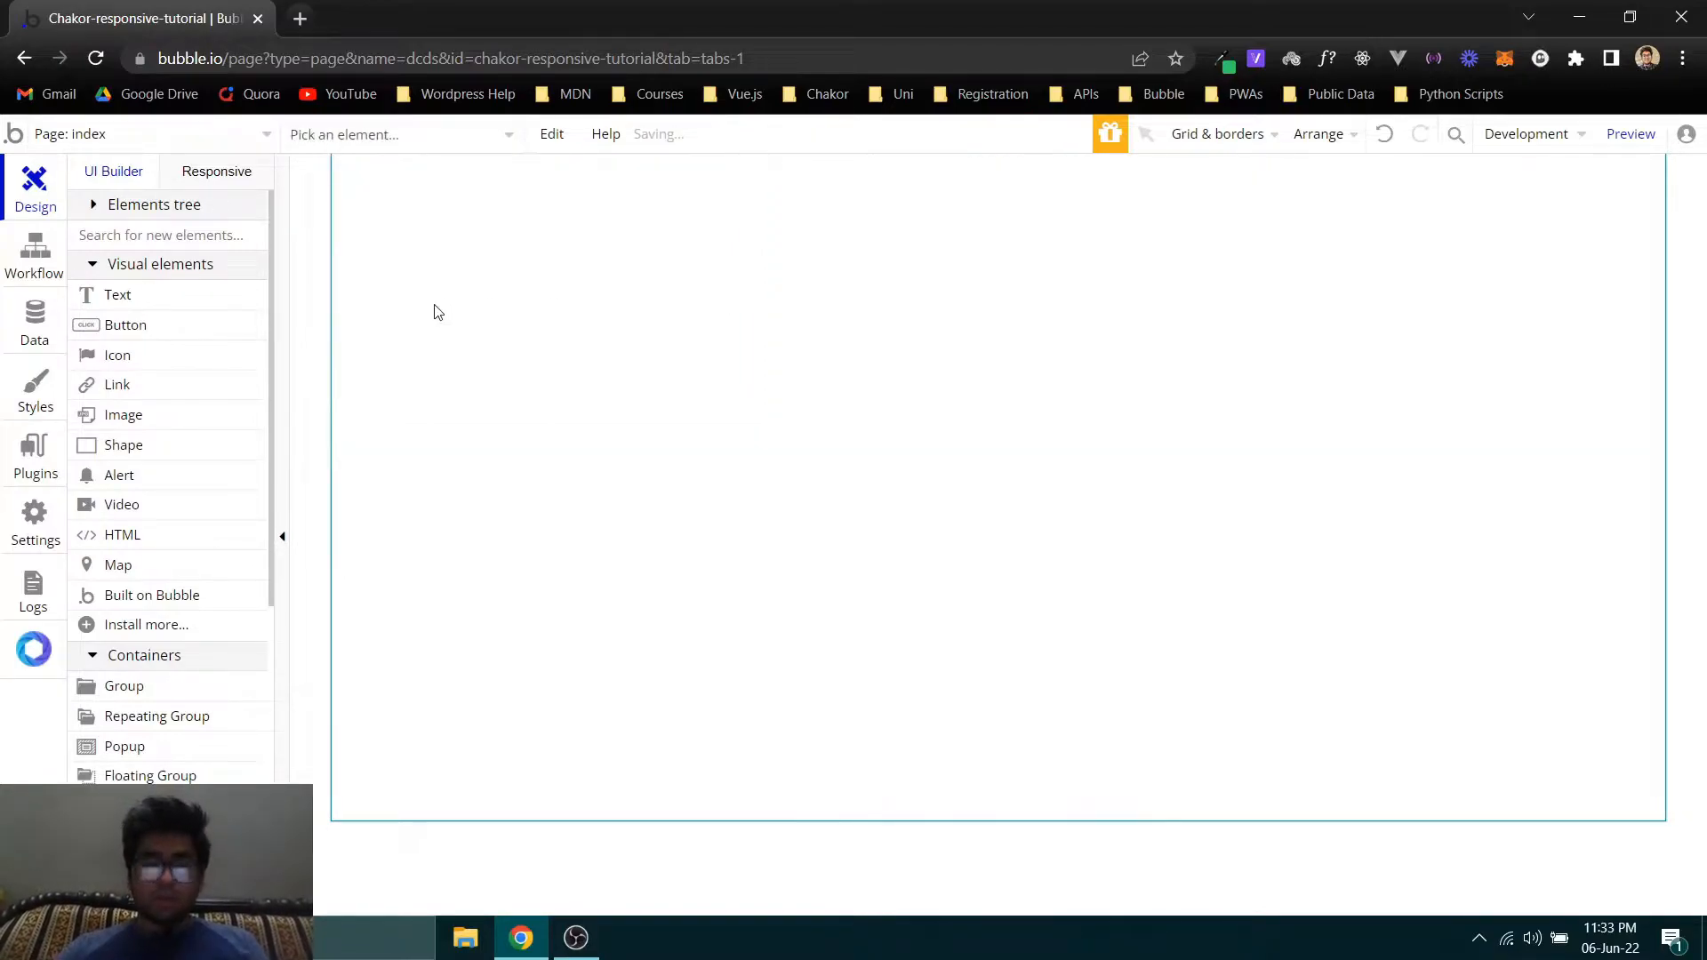
- Open the website thechakor.com in a new browser tab
left_click(299, 17)
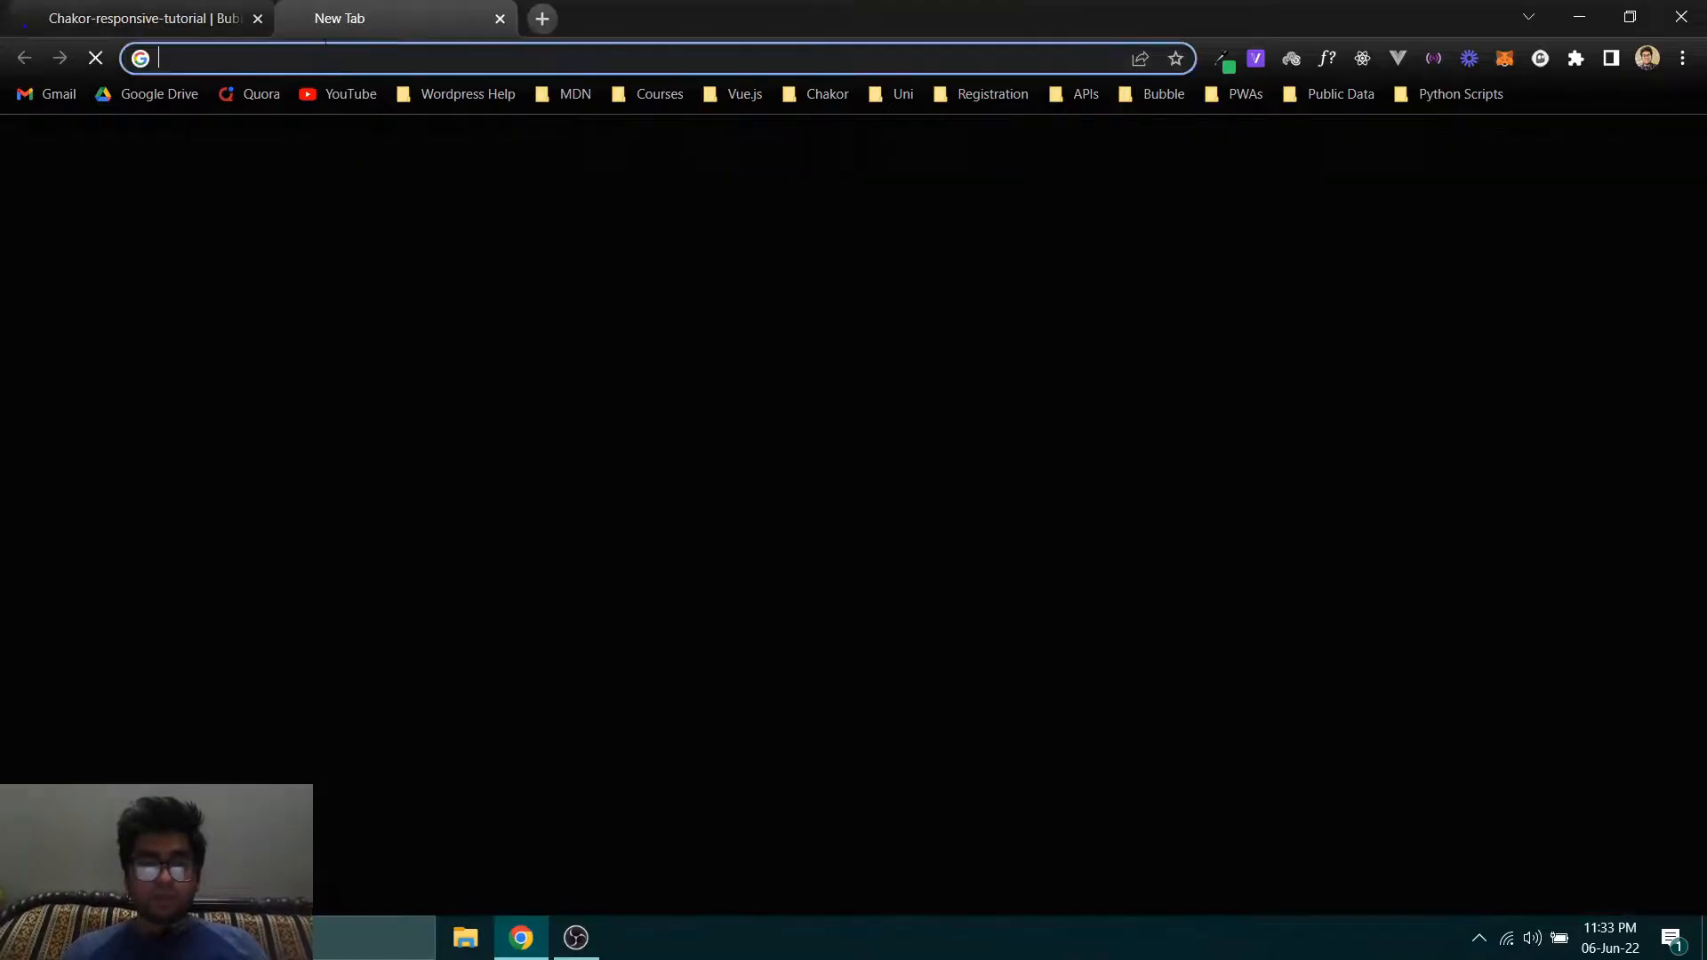
type("thecah")
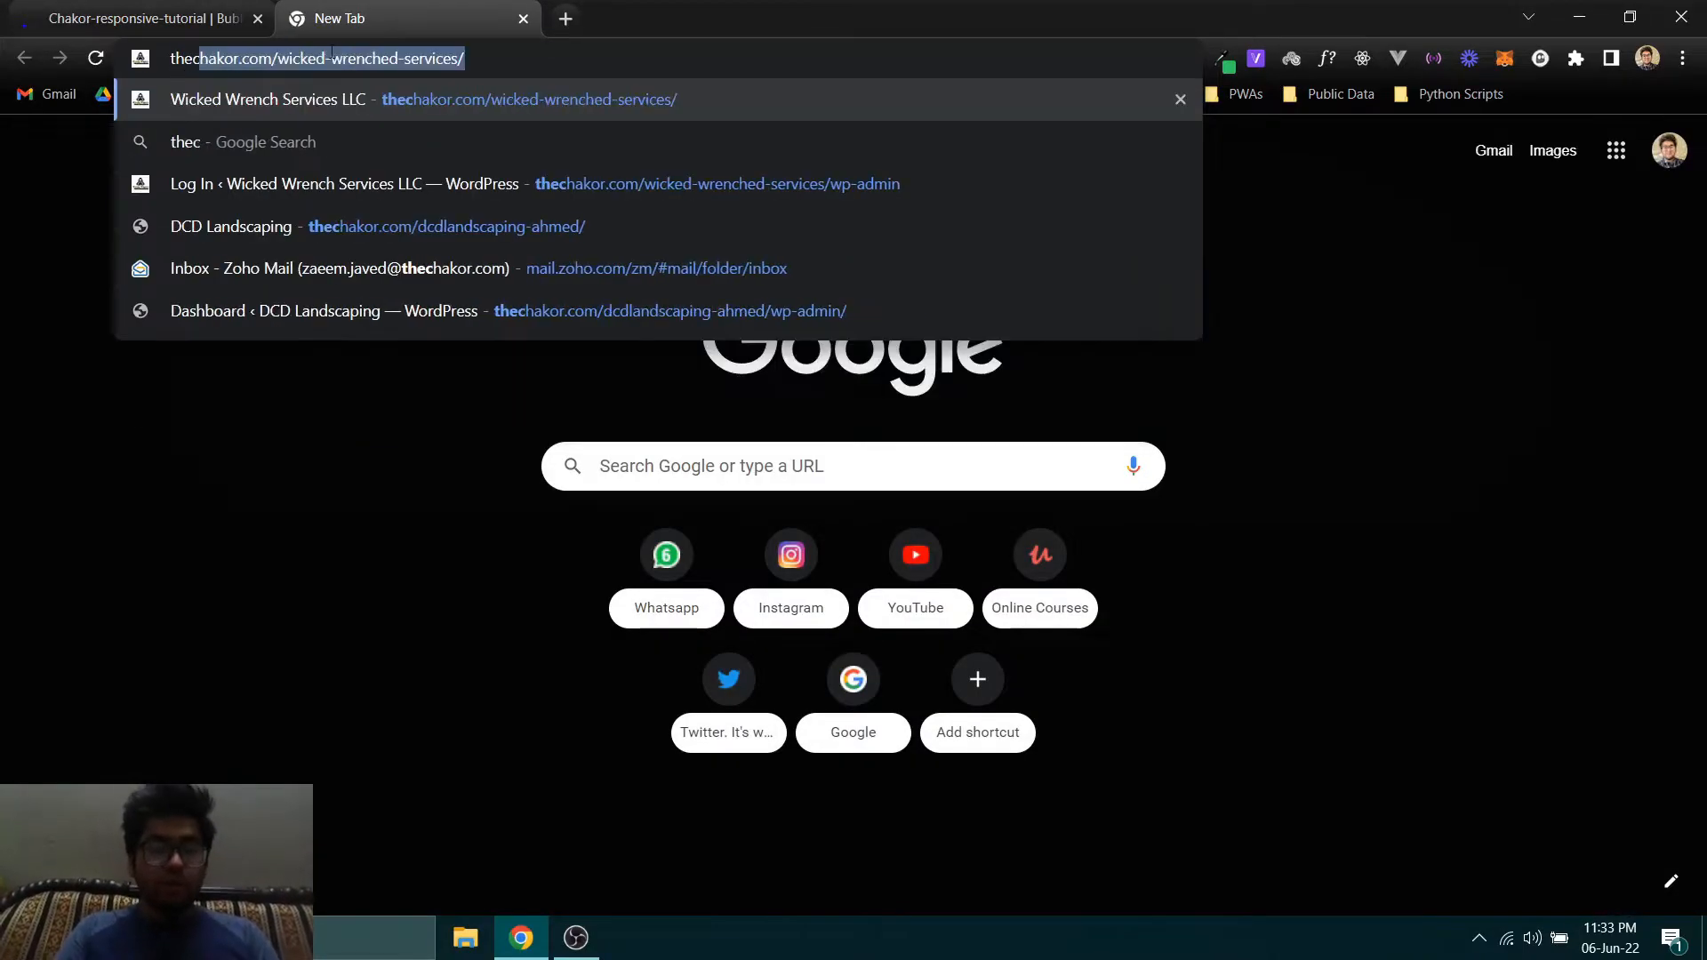
key("BackSpace")
key("BackSpace")
type("hak")
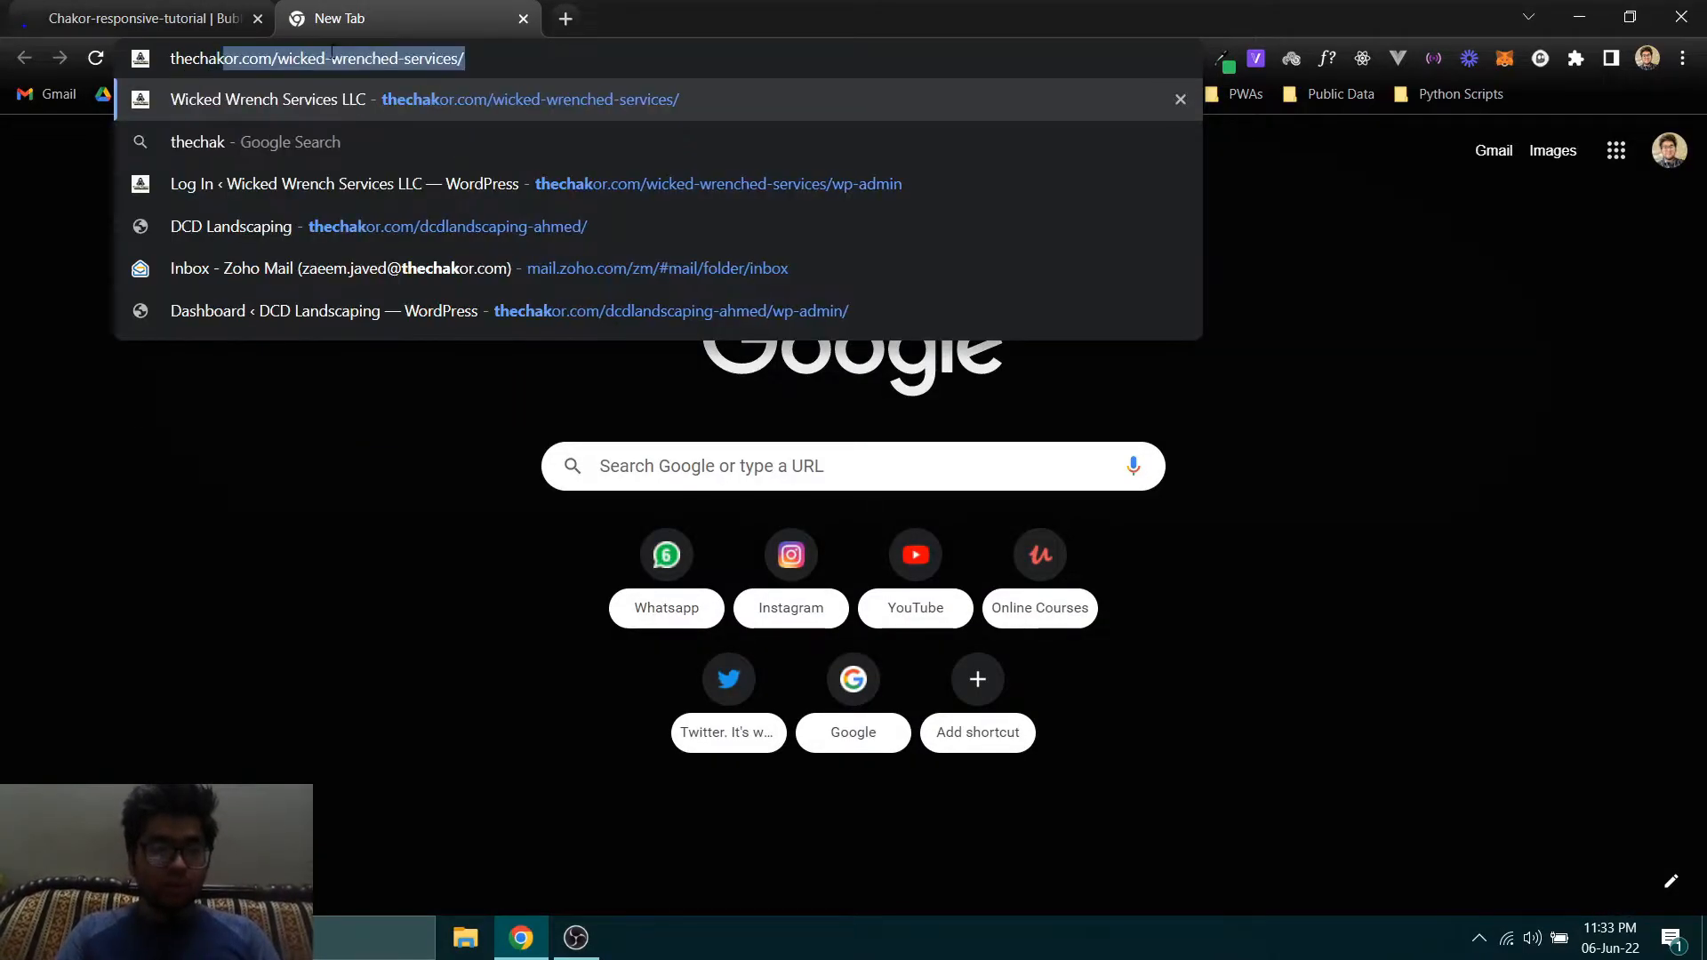
key("Right")
key("BackSpace")
key("BackSpace")
key("BackSpace")
key("BackSpace")
key("BackSpace")
key("BackSpace")
key("BackSpace")
key("BackSpace")
key("BackSpace")
key("BackSpace")
key("BackSpace")
key("BackSpace")
key("BackSpace")
key("BackSpace")
key("BackSpace")
key("BackSpace")
key("BackSpace")
key("BackSpace")
key("BackSpace")
key("BackSpace")
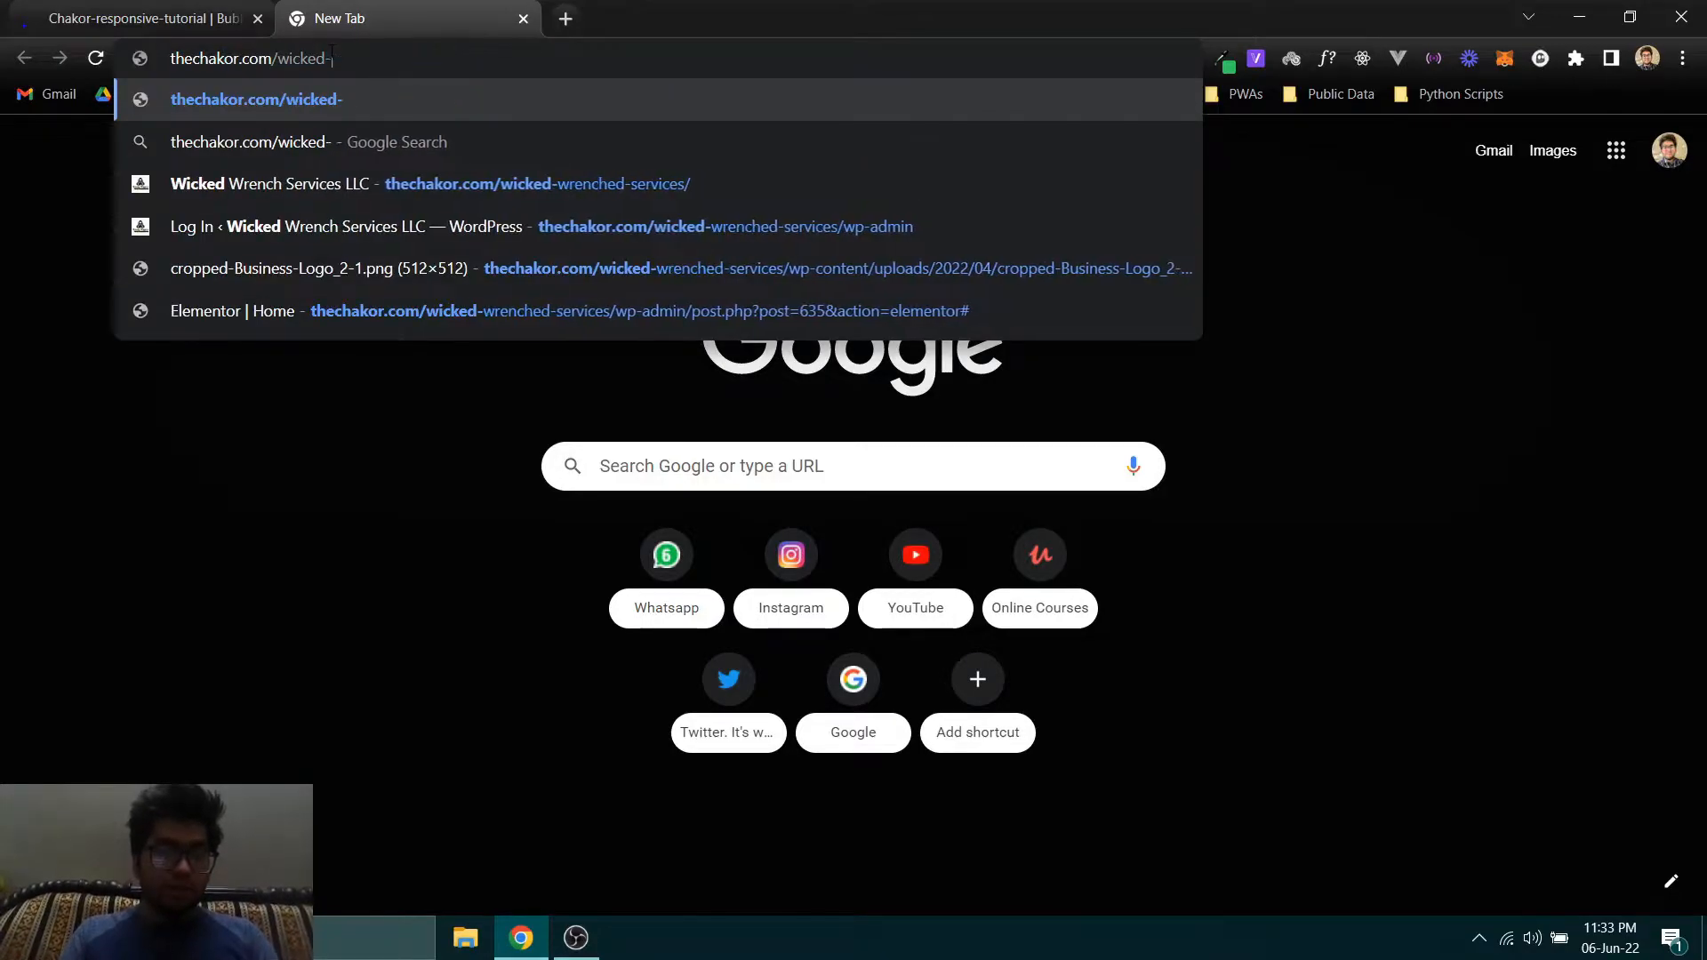
key("Return")
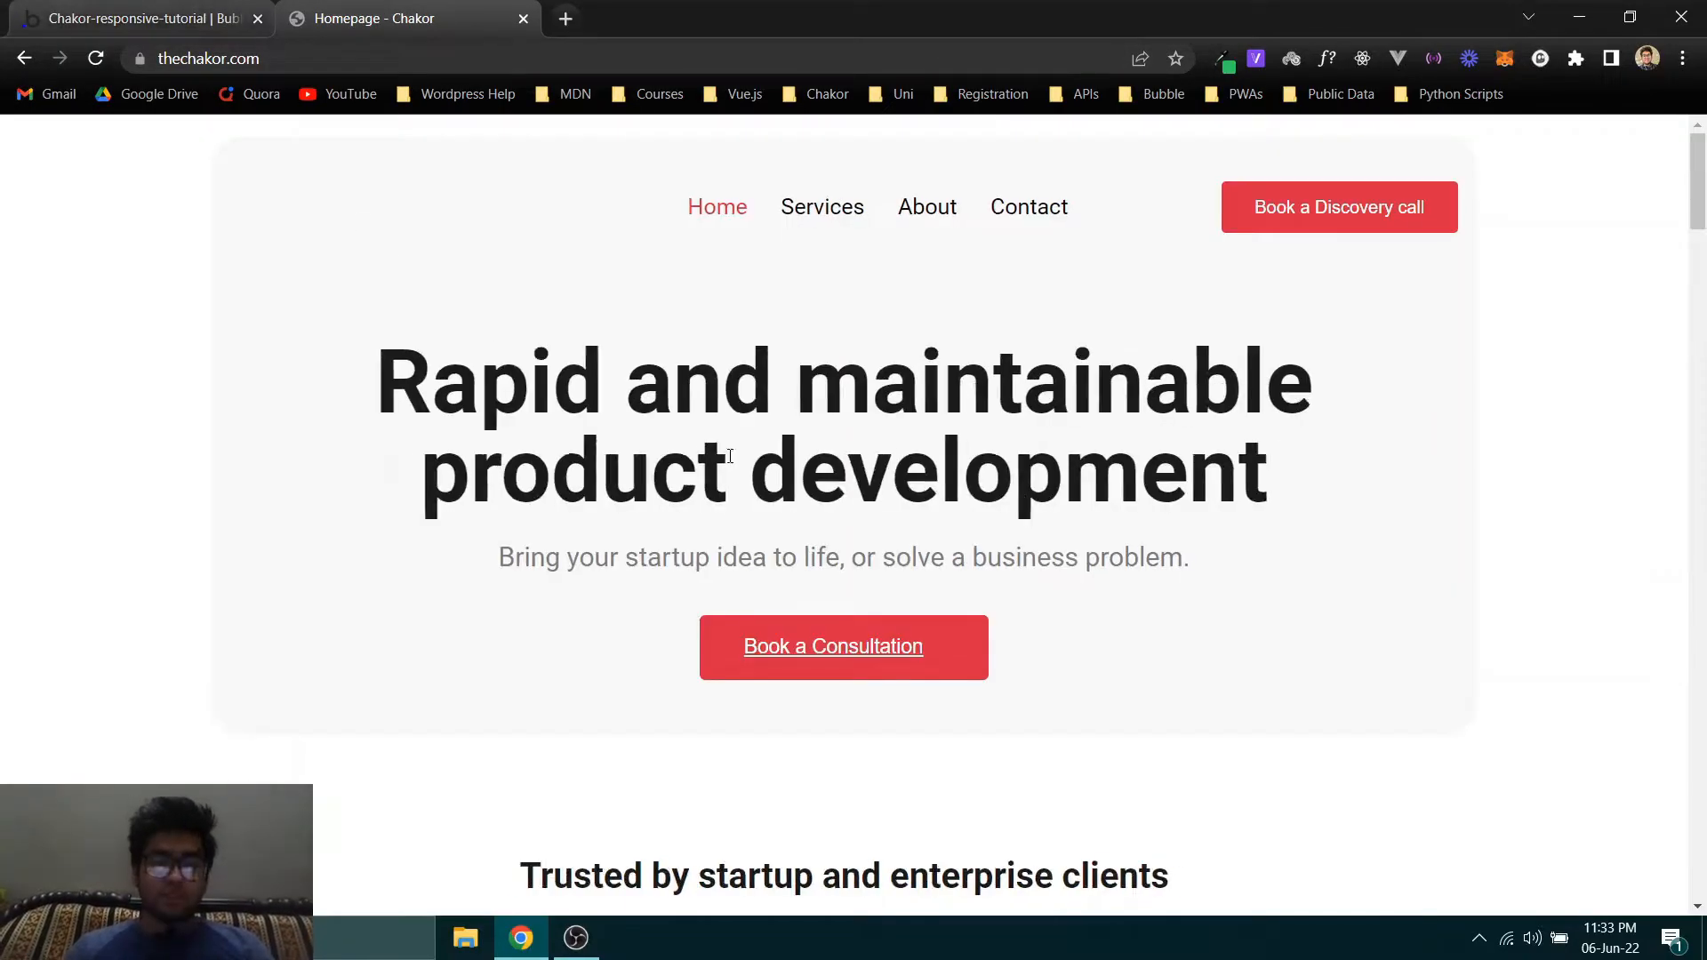
- Look through the Chakor homepage and examine the layout of its testimonial cards, especially the Hub Coworking Hawai'i one
scroll(629, 405, "down", 3)
scroll(629, 405, "down", 10)
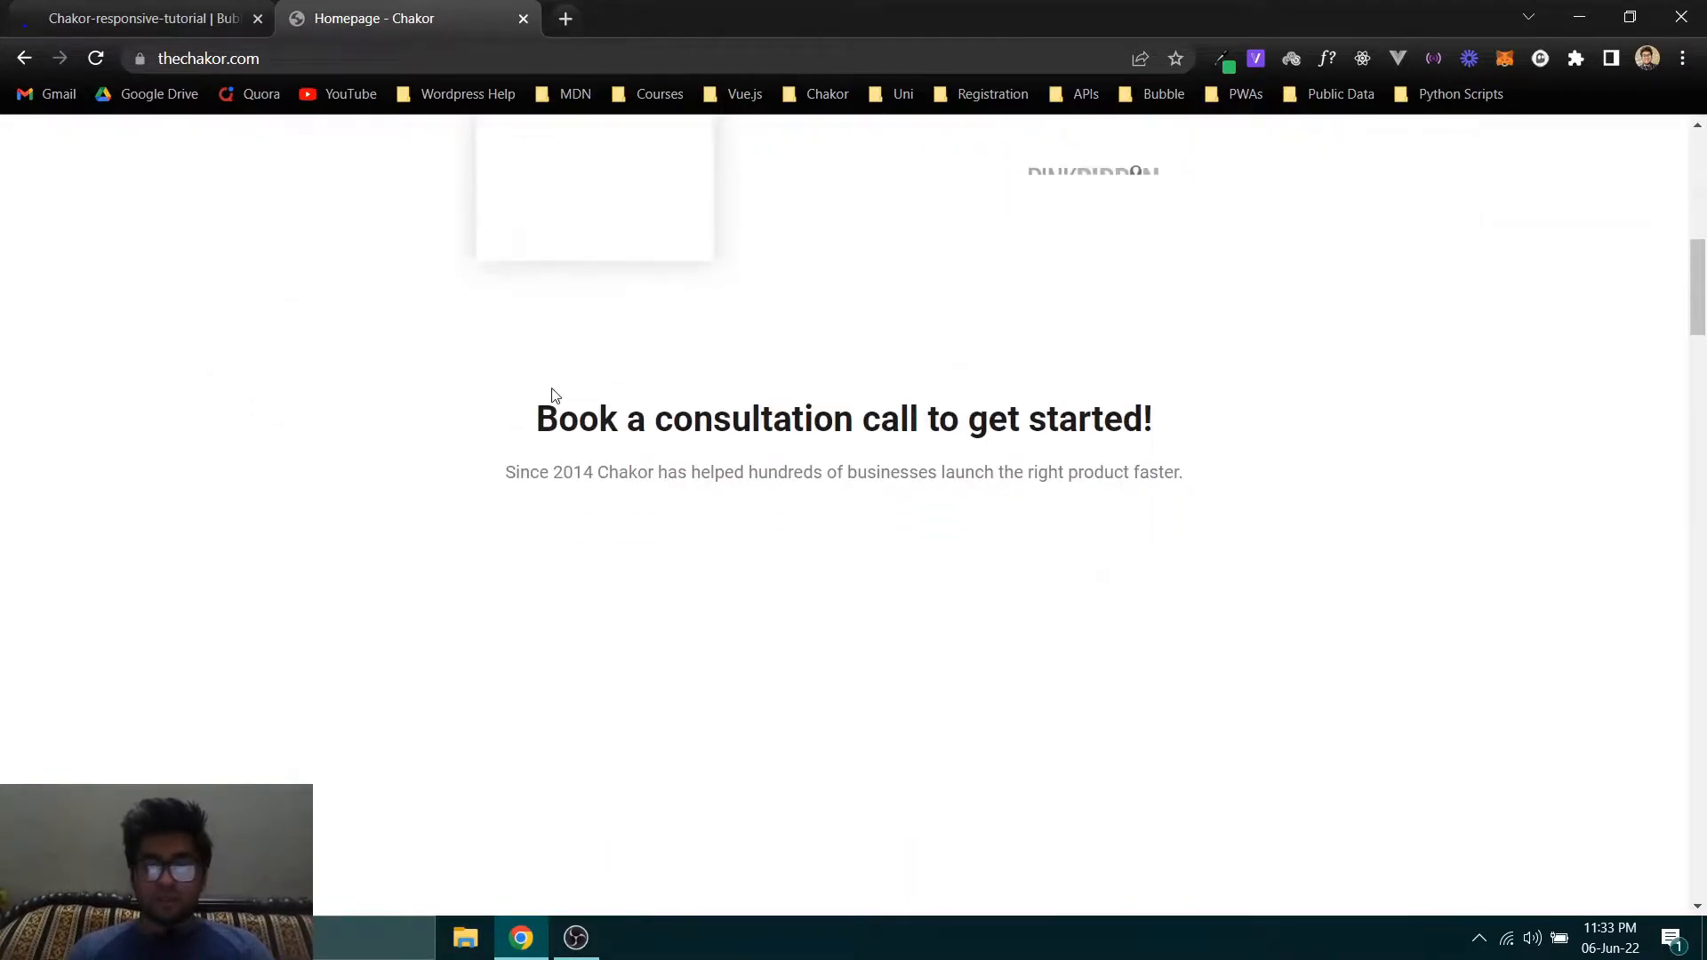
scroll(385, 358, "down", 10)
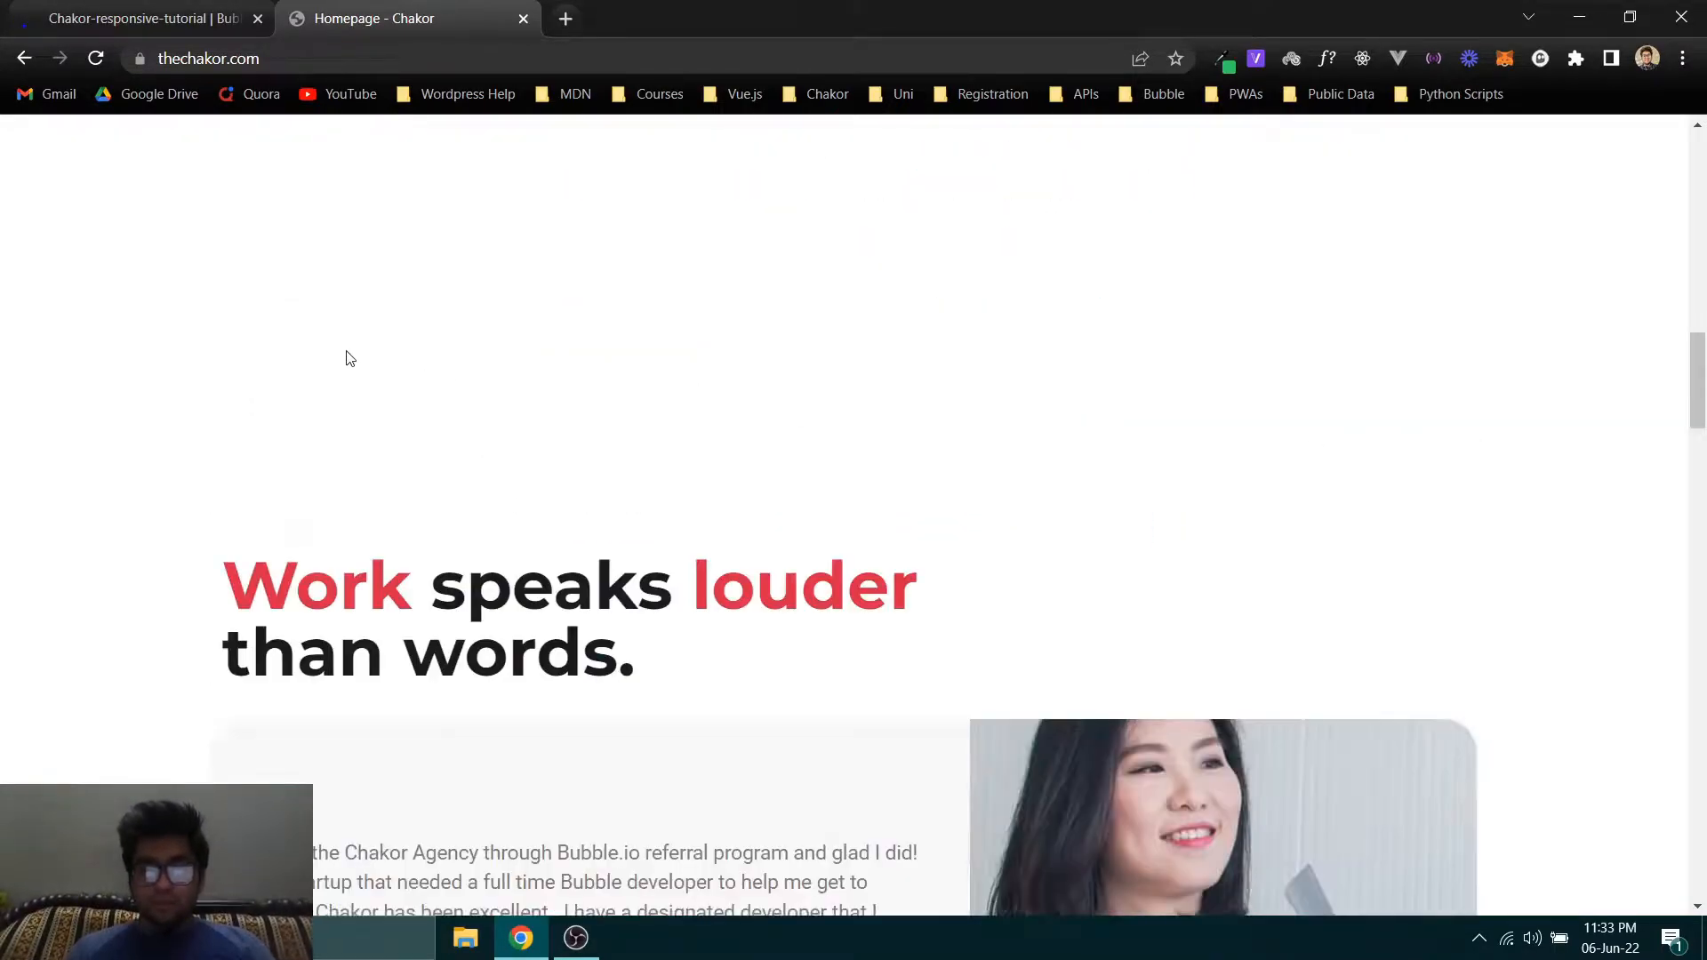
scroll(29, 341, "down", 15)
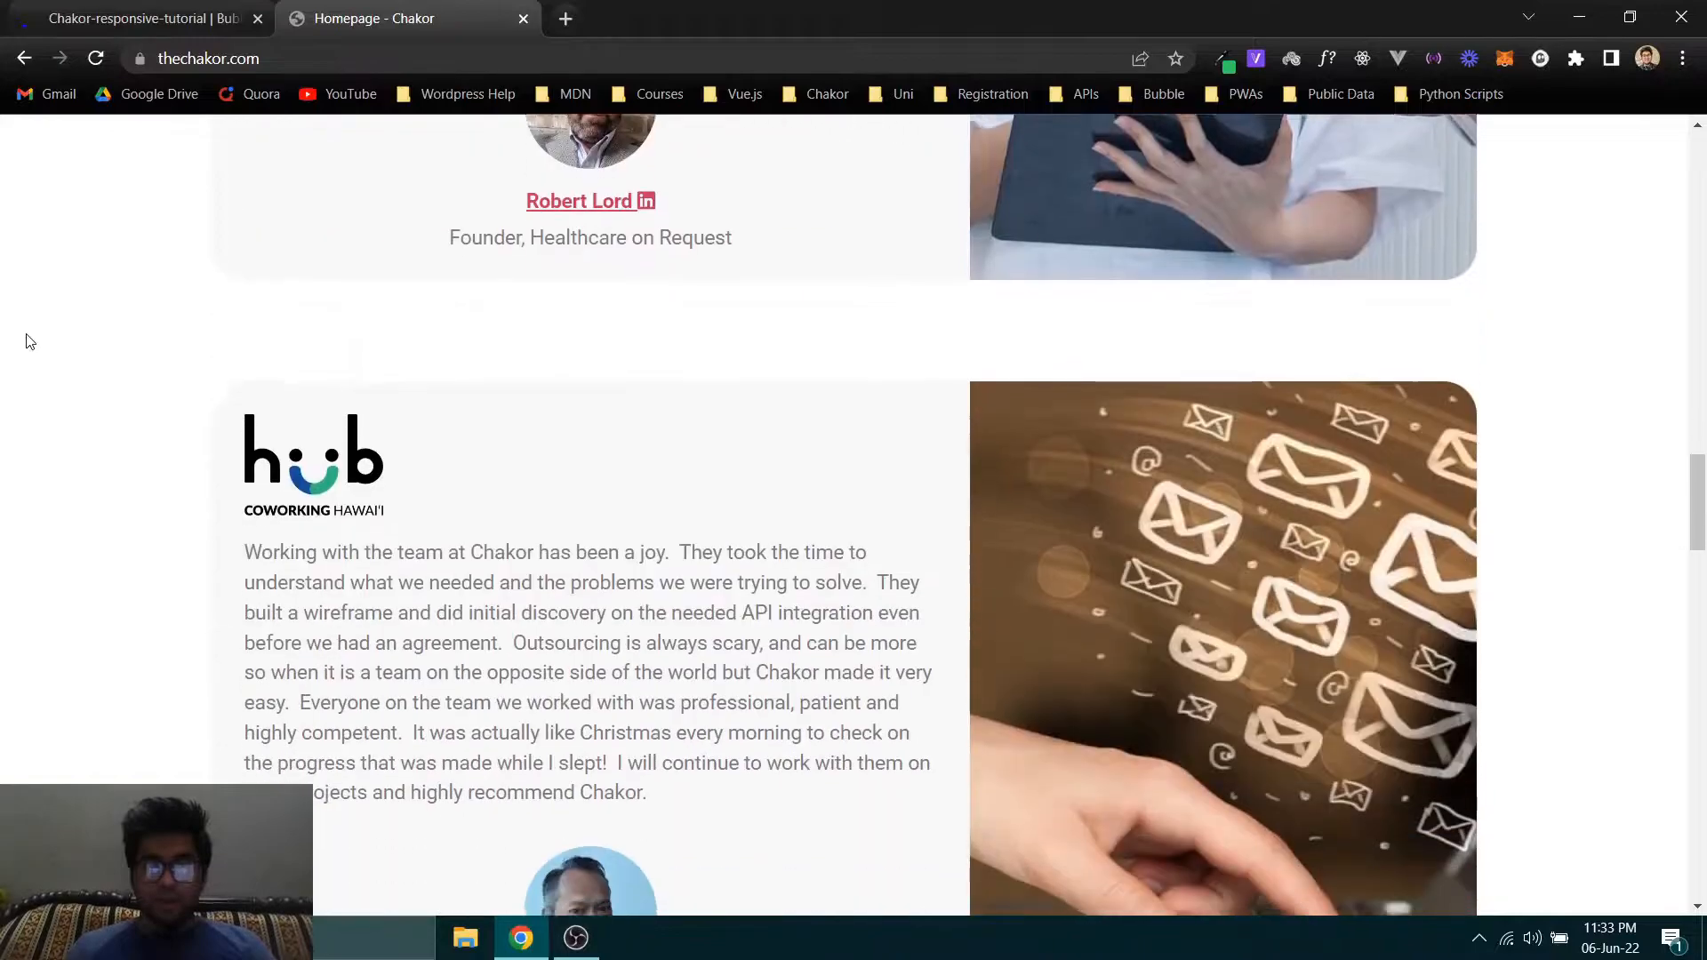
scroll(29, 341, "down", 11)
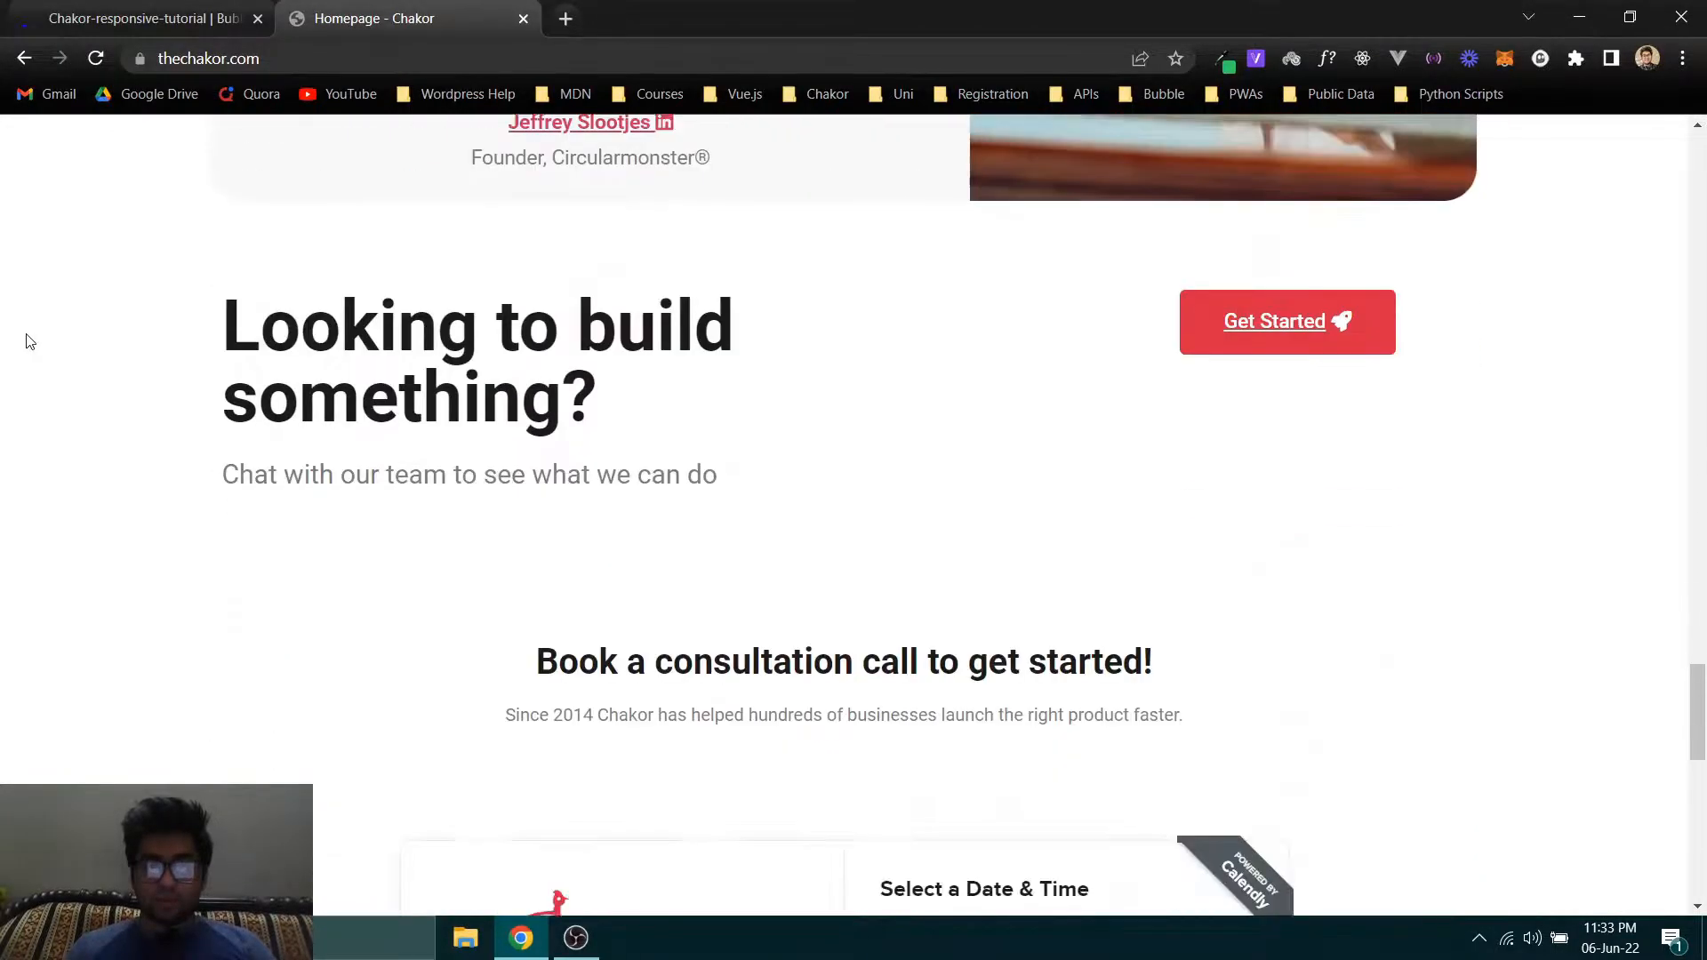
scroll(30, 341, "up", 13)
scroll(29, 342, "up", 12)
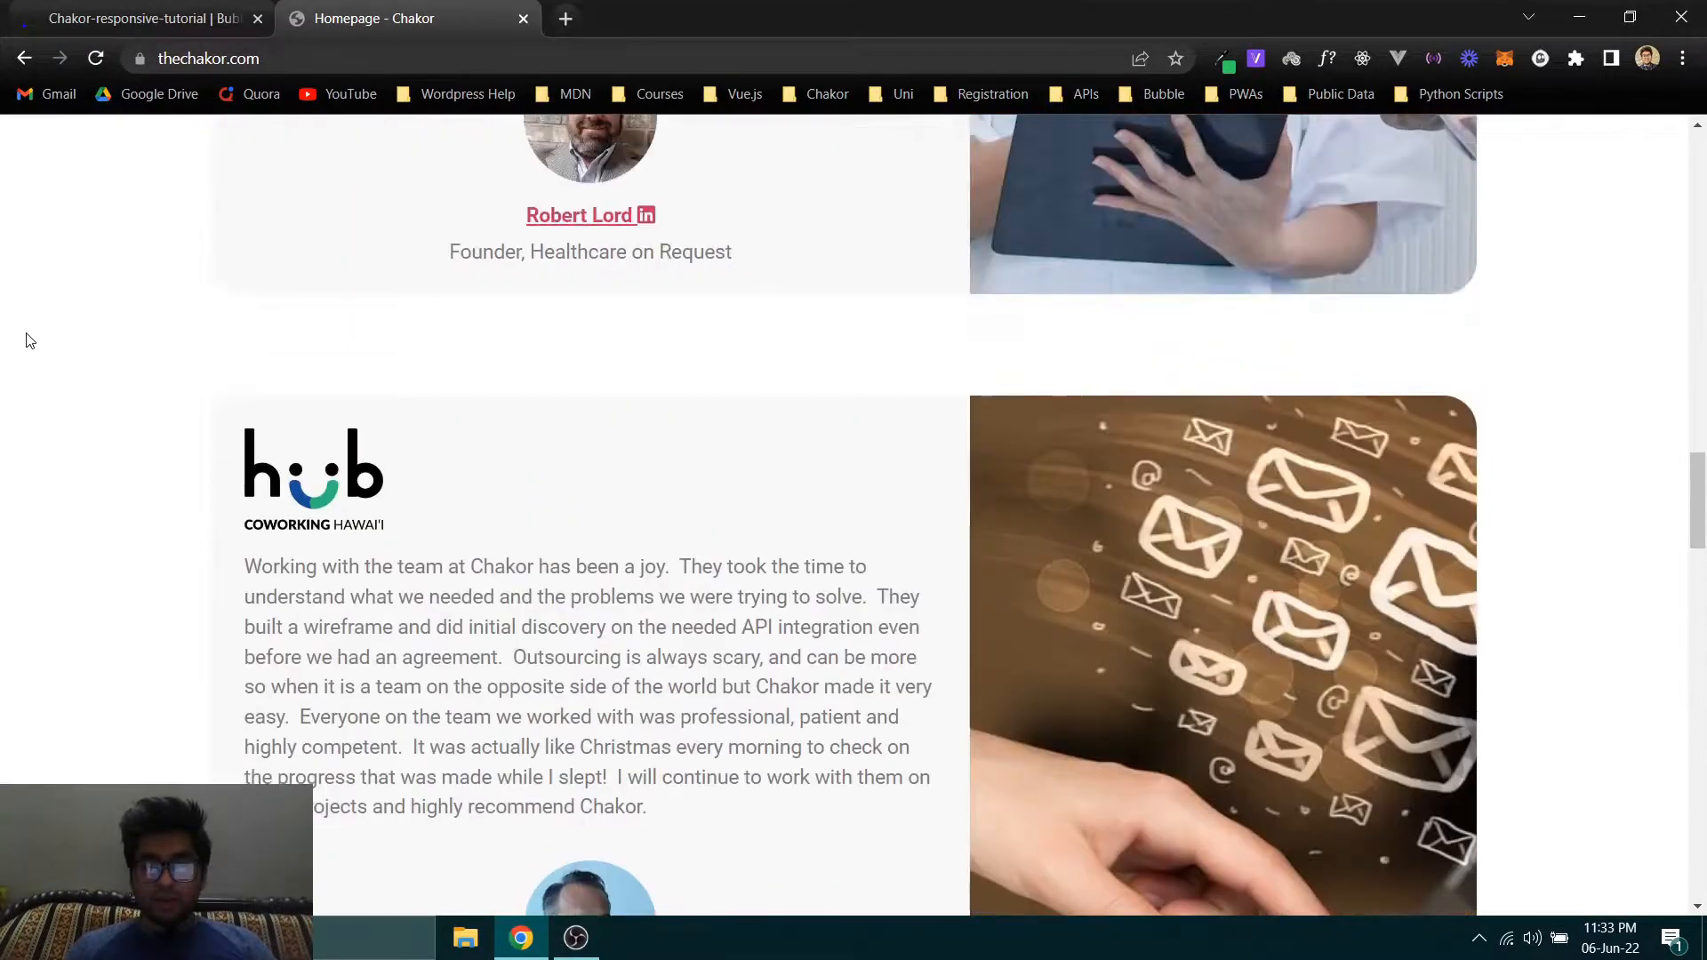
scroll(29, 342, "down", 3)
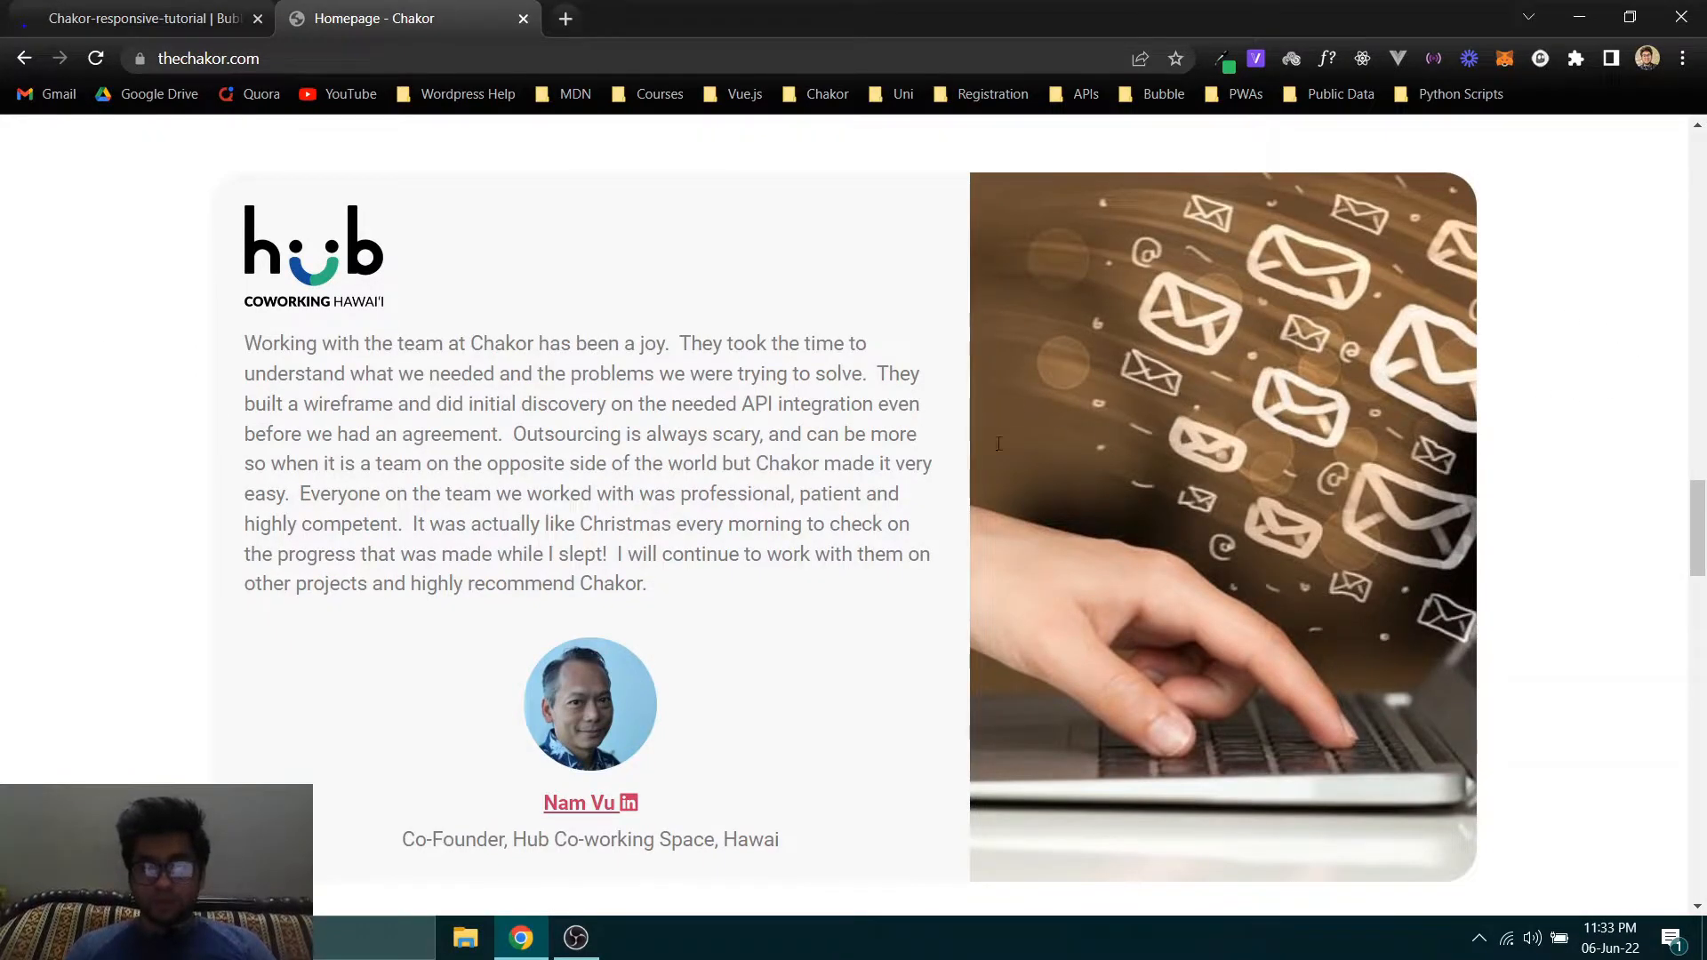
scroll(854, 343, "down", 1)
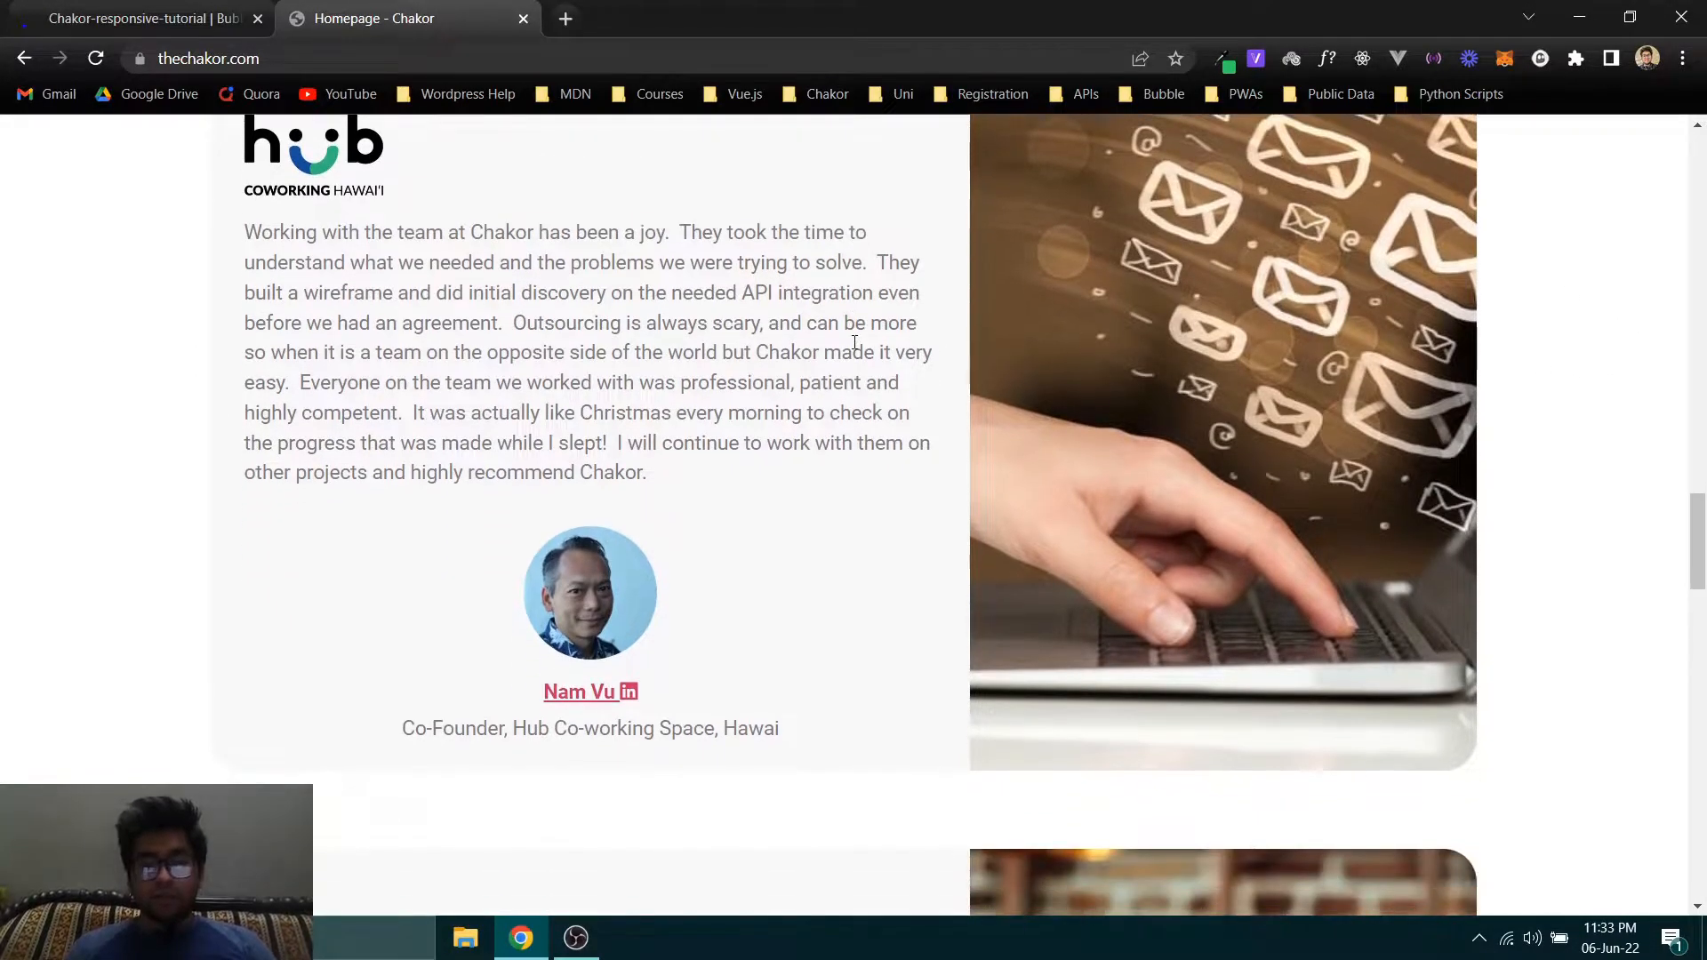
scroll(549, 316, "up", 1)
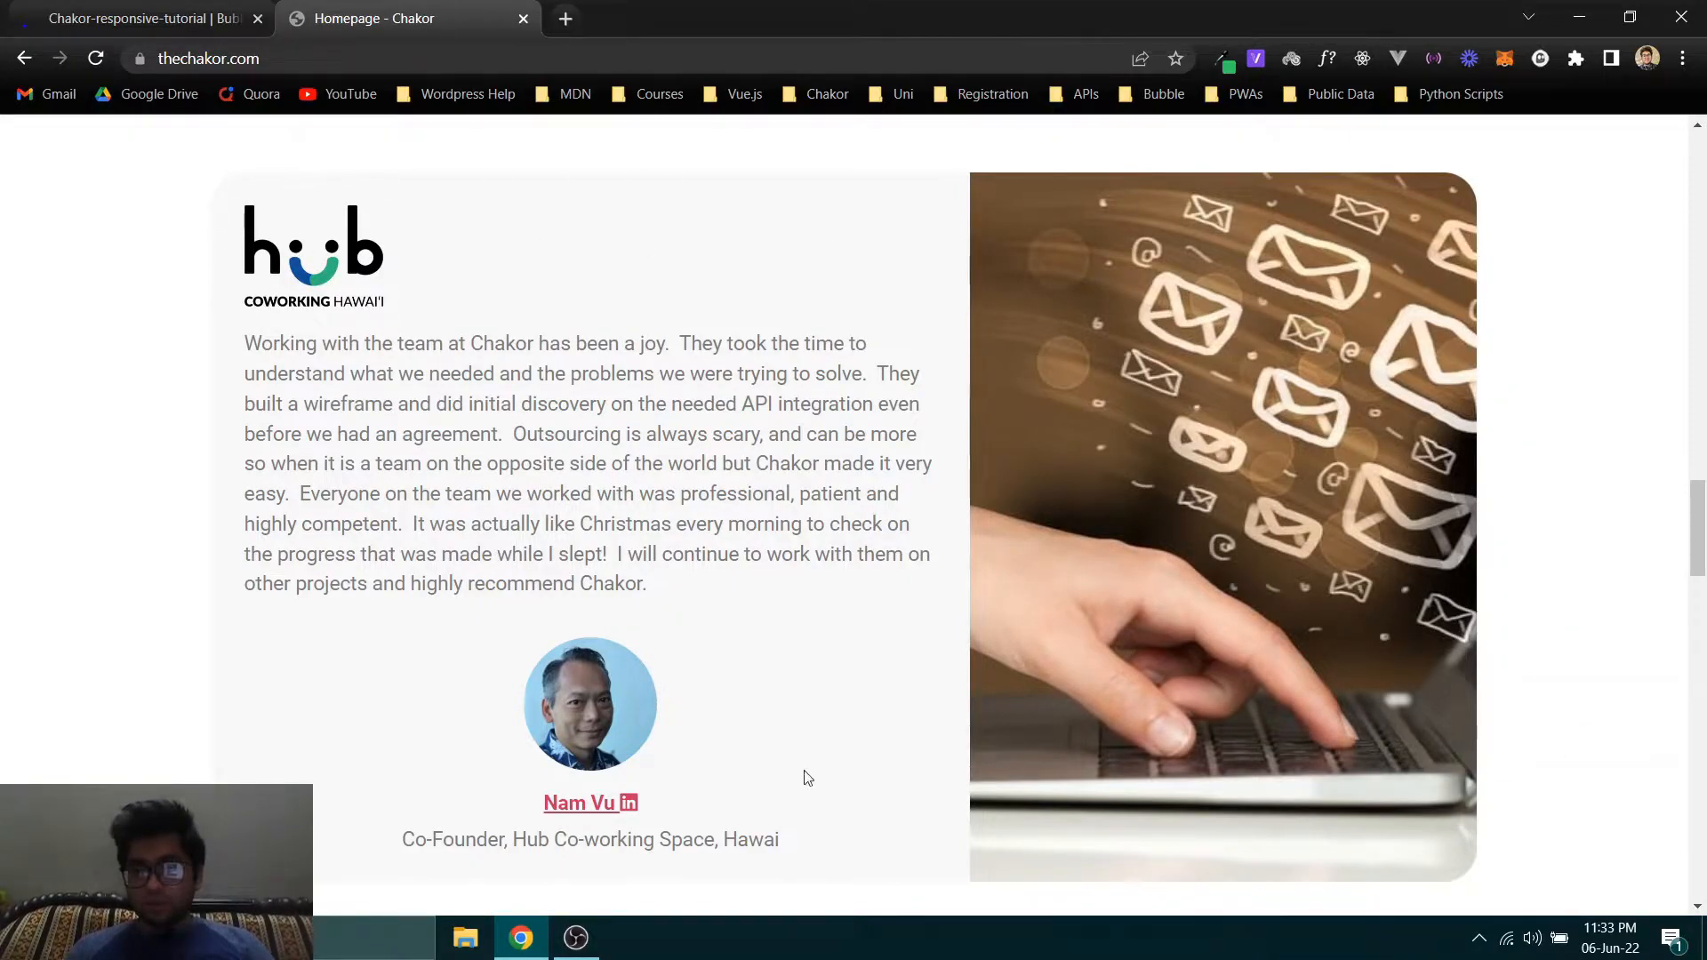
left_click(53, 9)
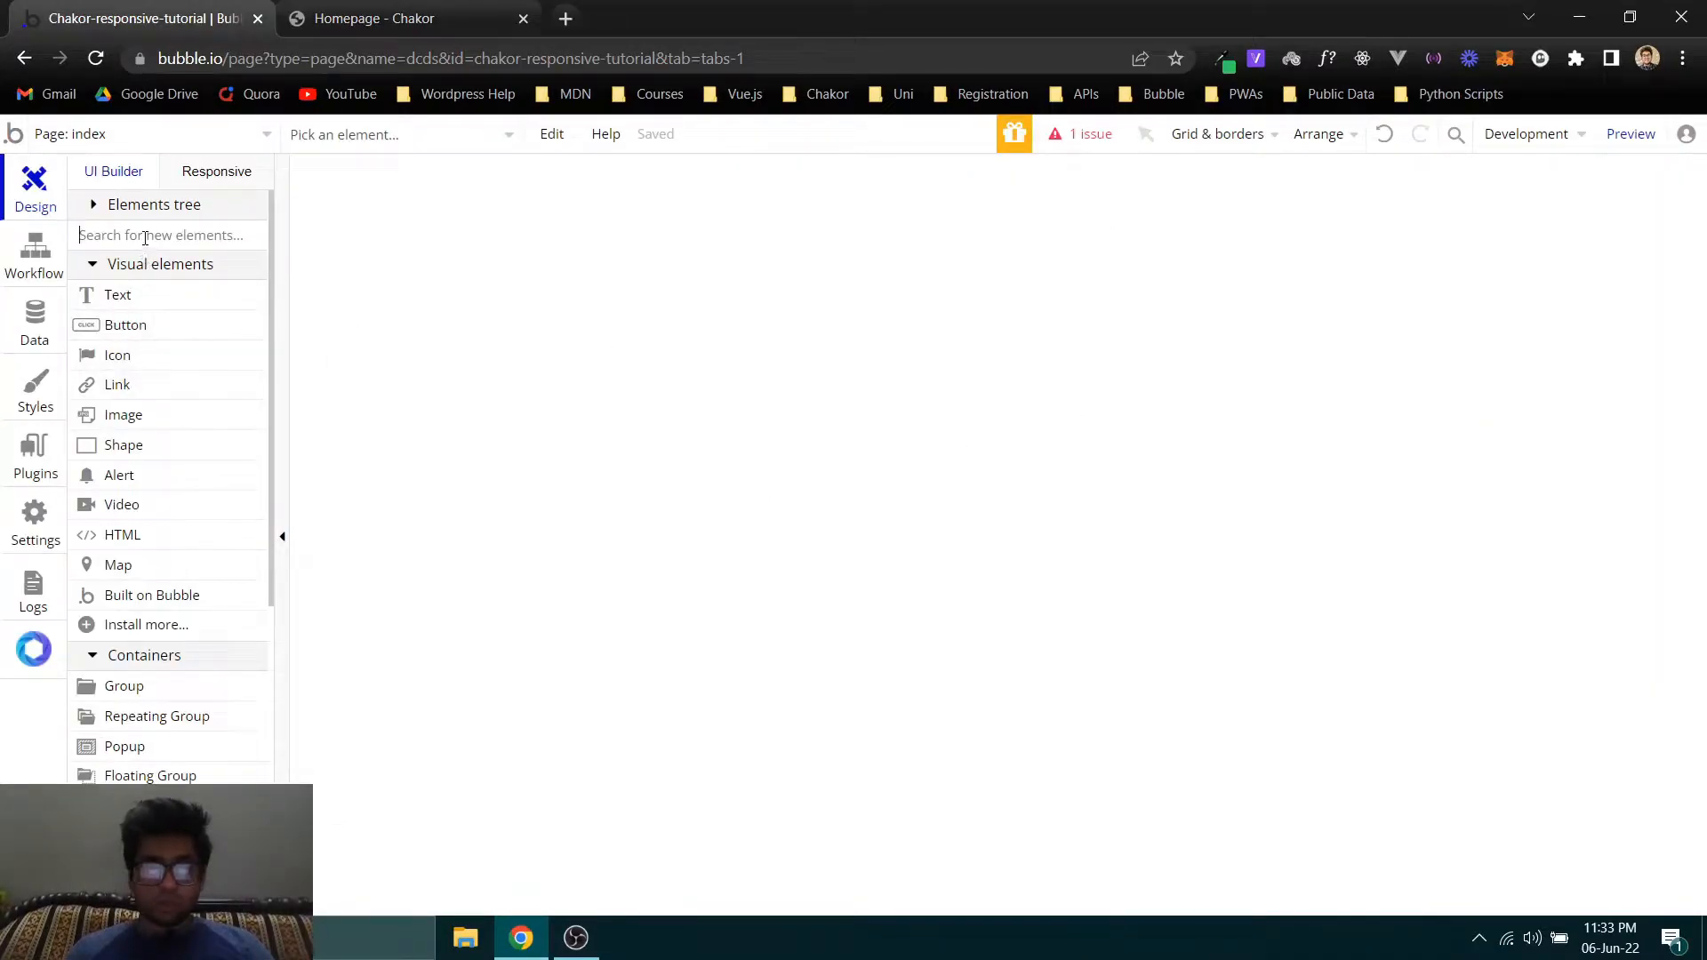
type("geou")
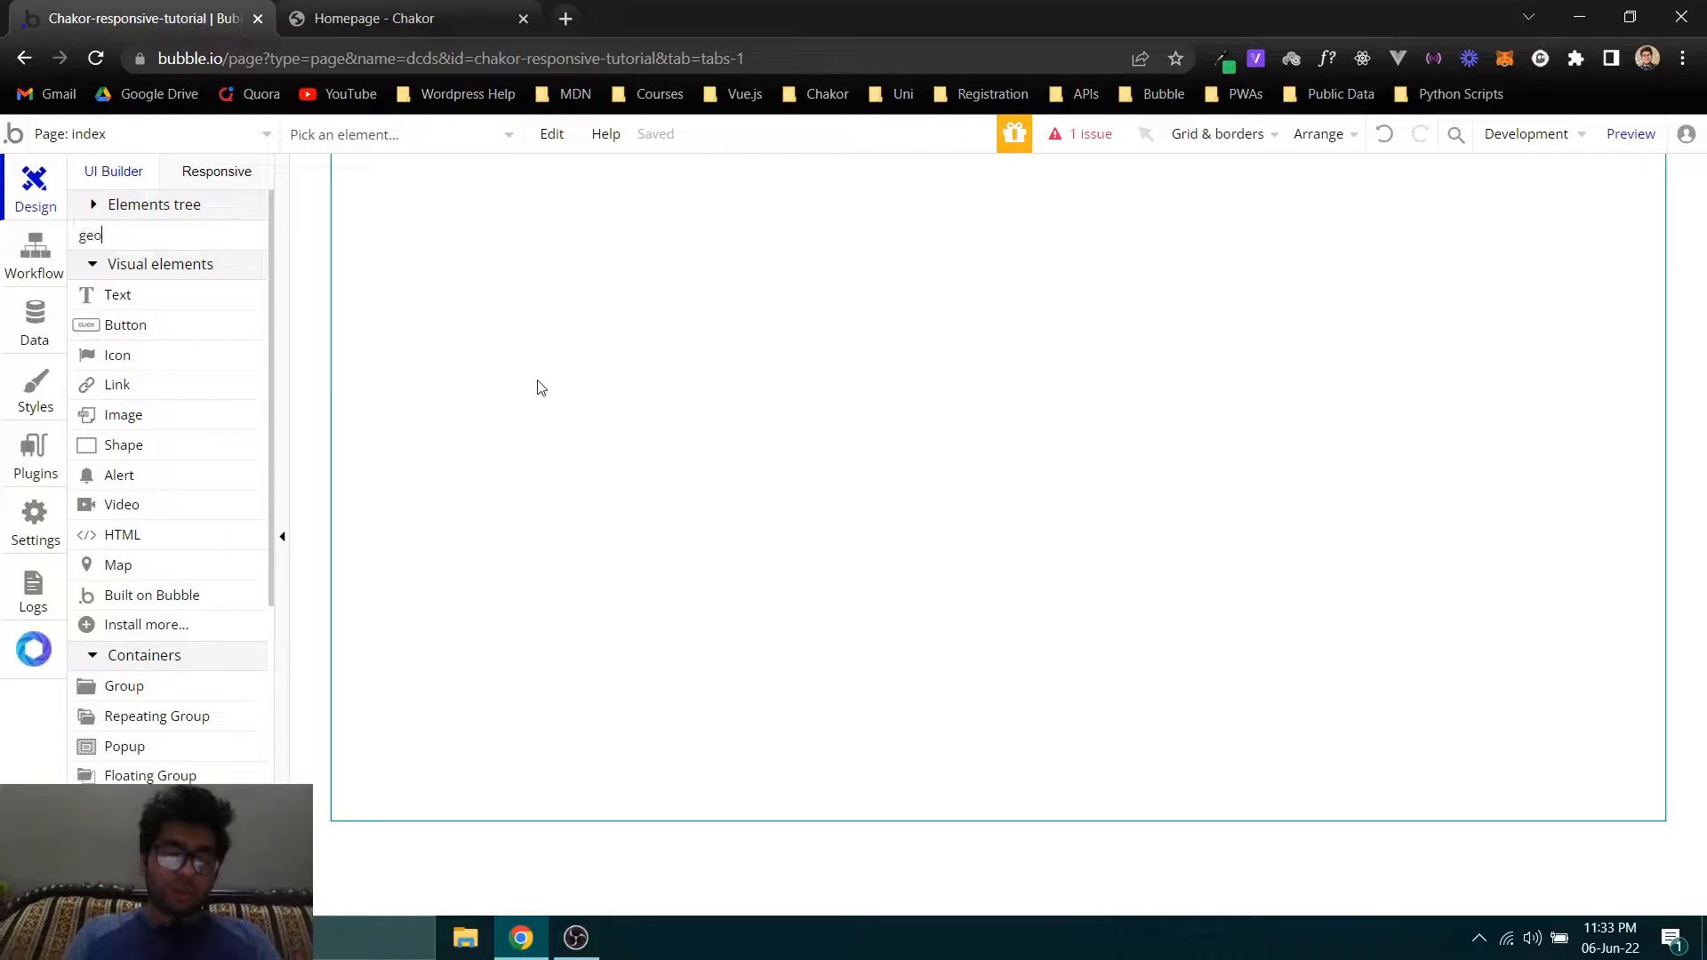
key("BackSpace")
key("BackSpace")
key("BackSpace")
key("BackSpace")
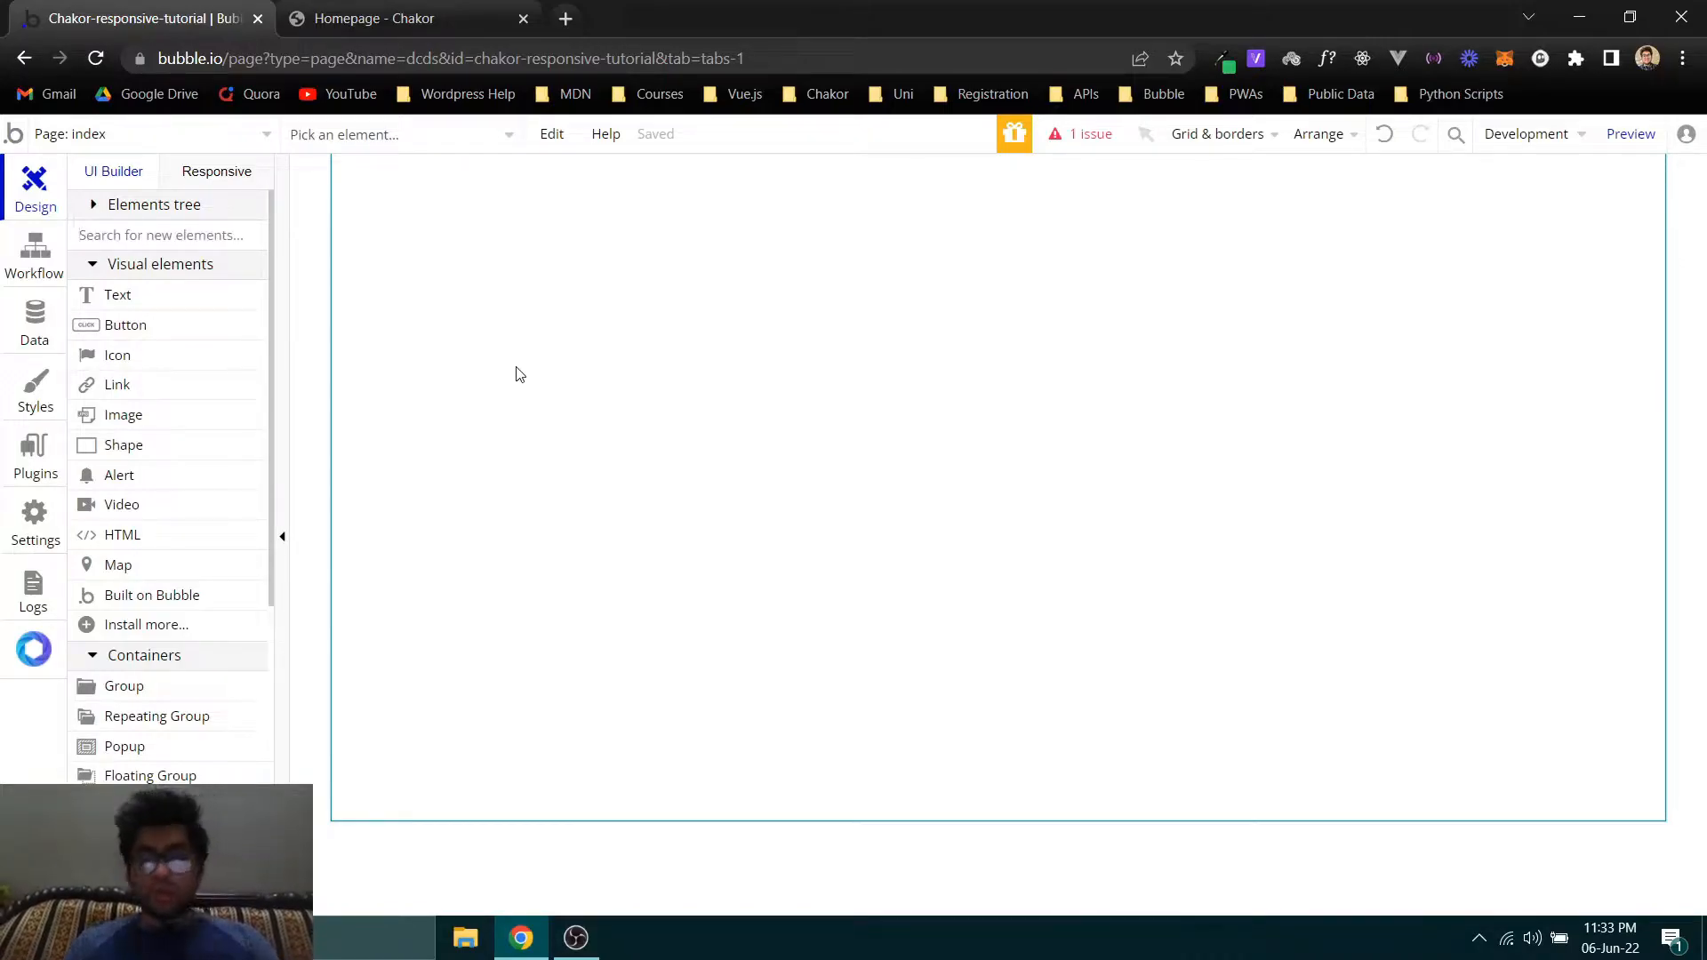
double_click(517, 296)
- Switch to the Chakor homepage and examine how its hero, client logo and consultation booking sections are stacked down the page
key("ctrl+Tab")
scroll(640, 450, "up", 1)
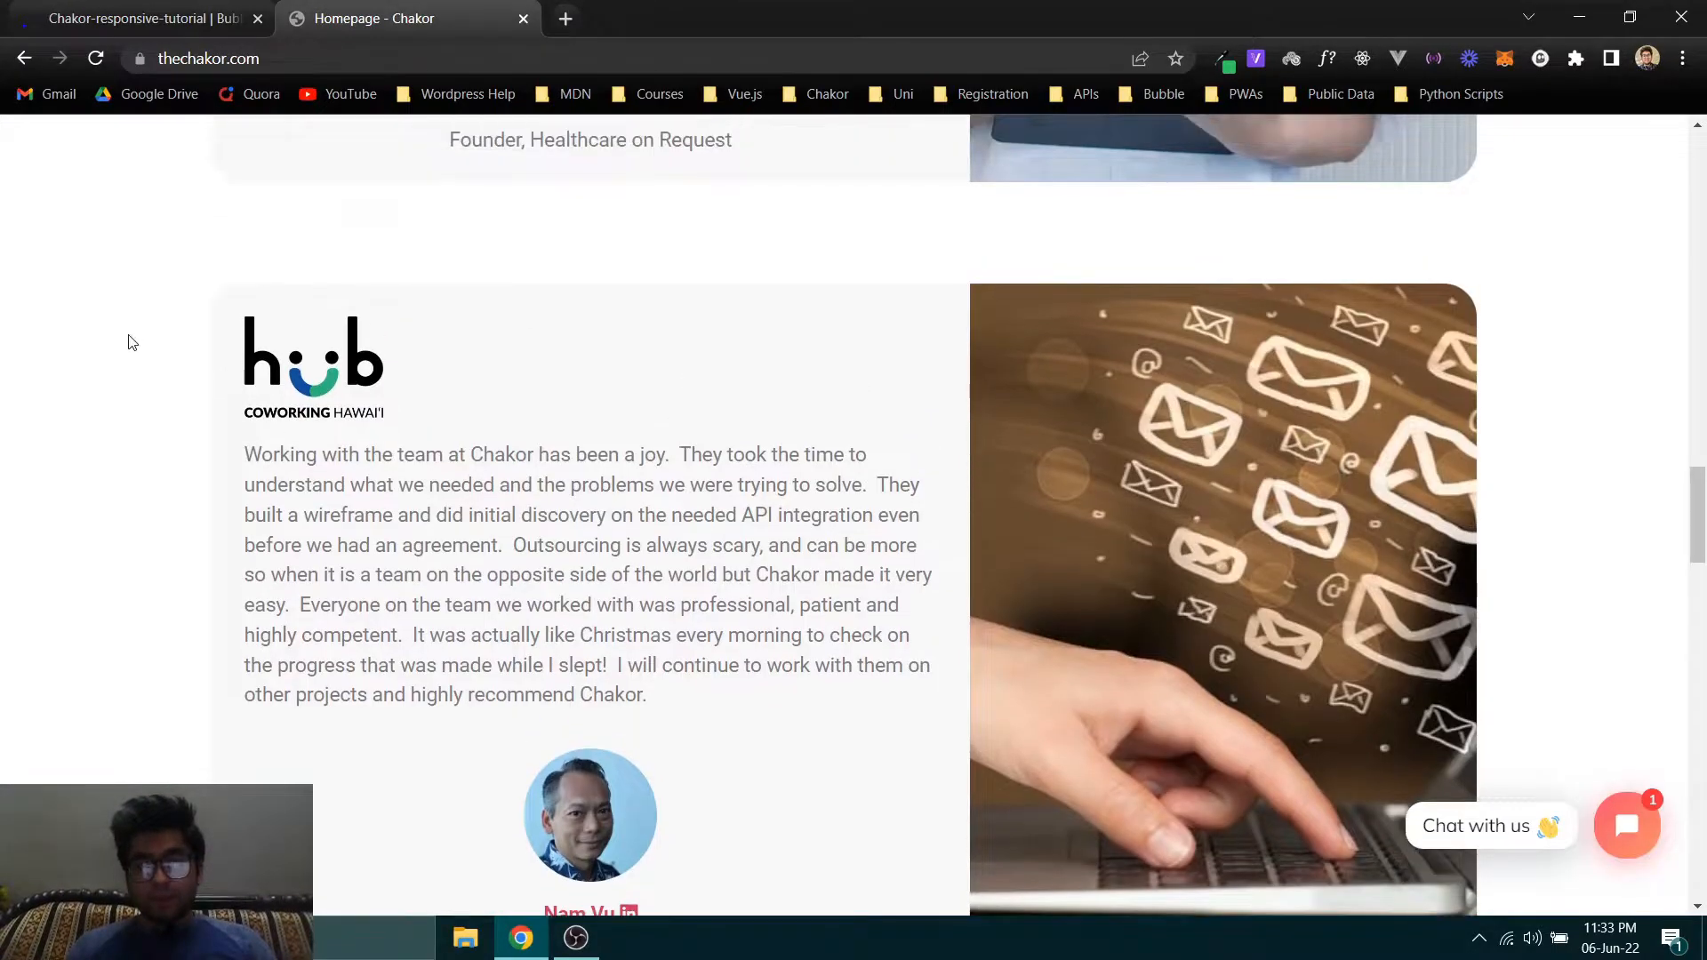
scroll(1093, 452, "up", 20)
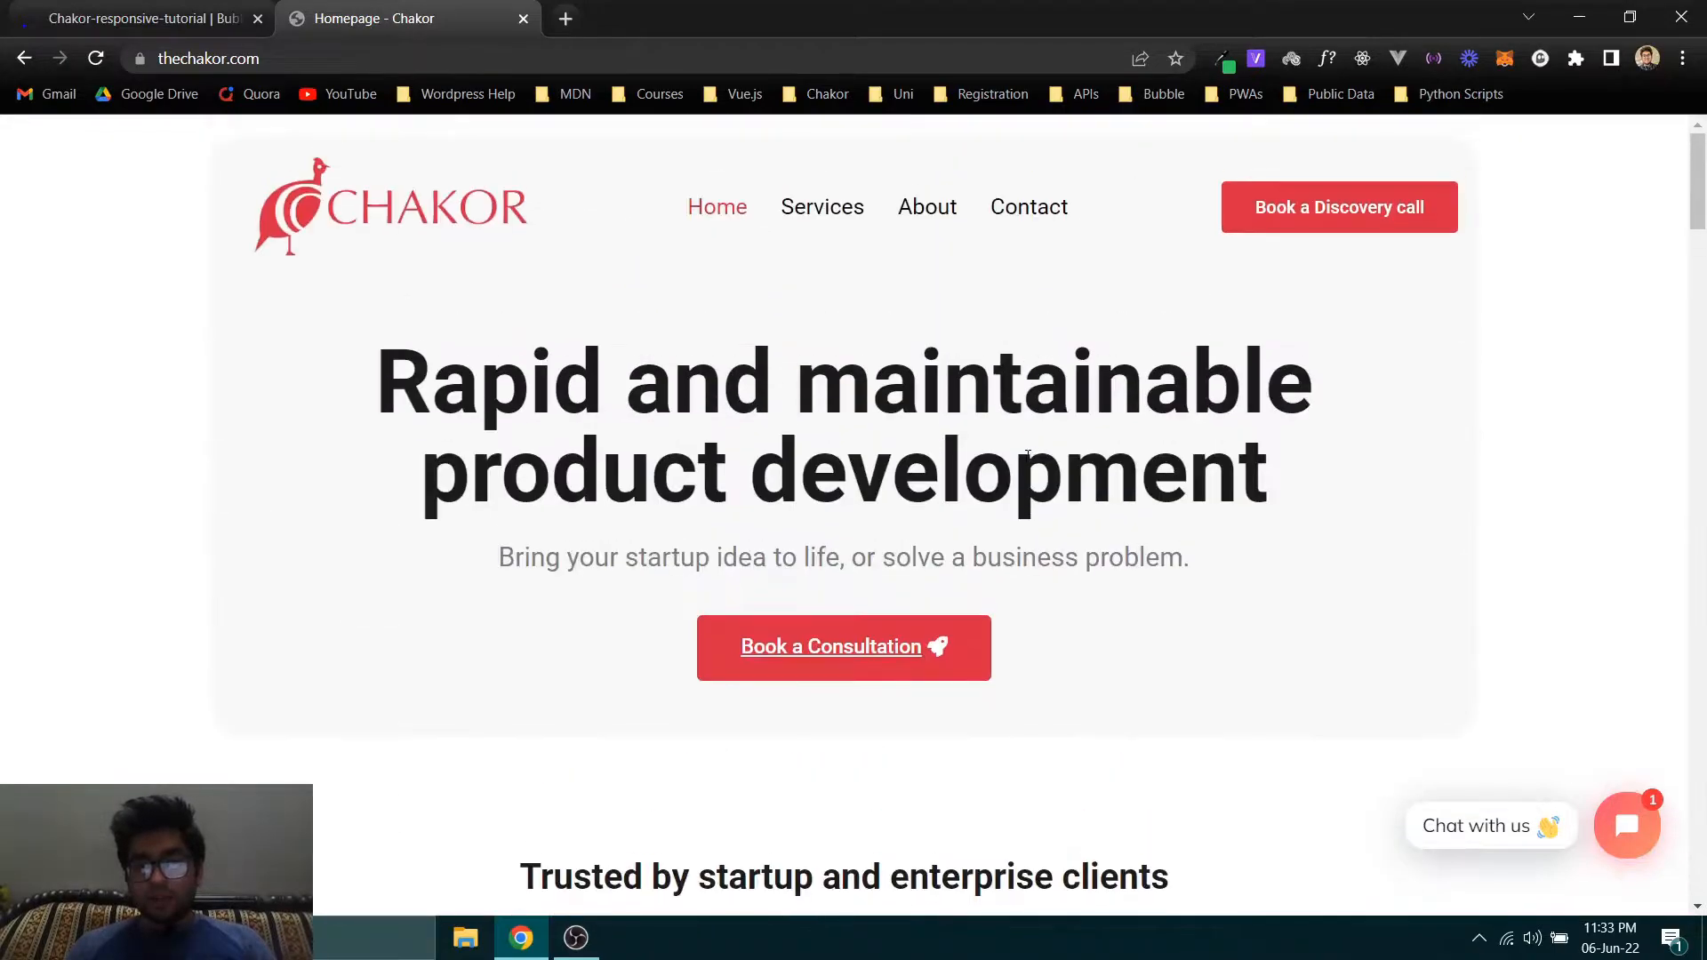
scroll(1556, 528, "down", 4)
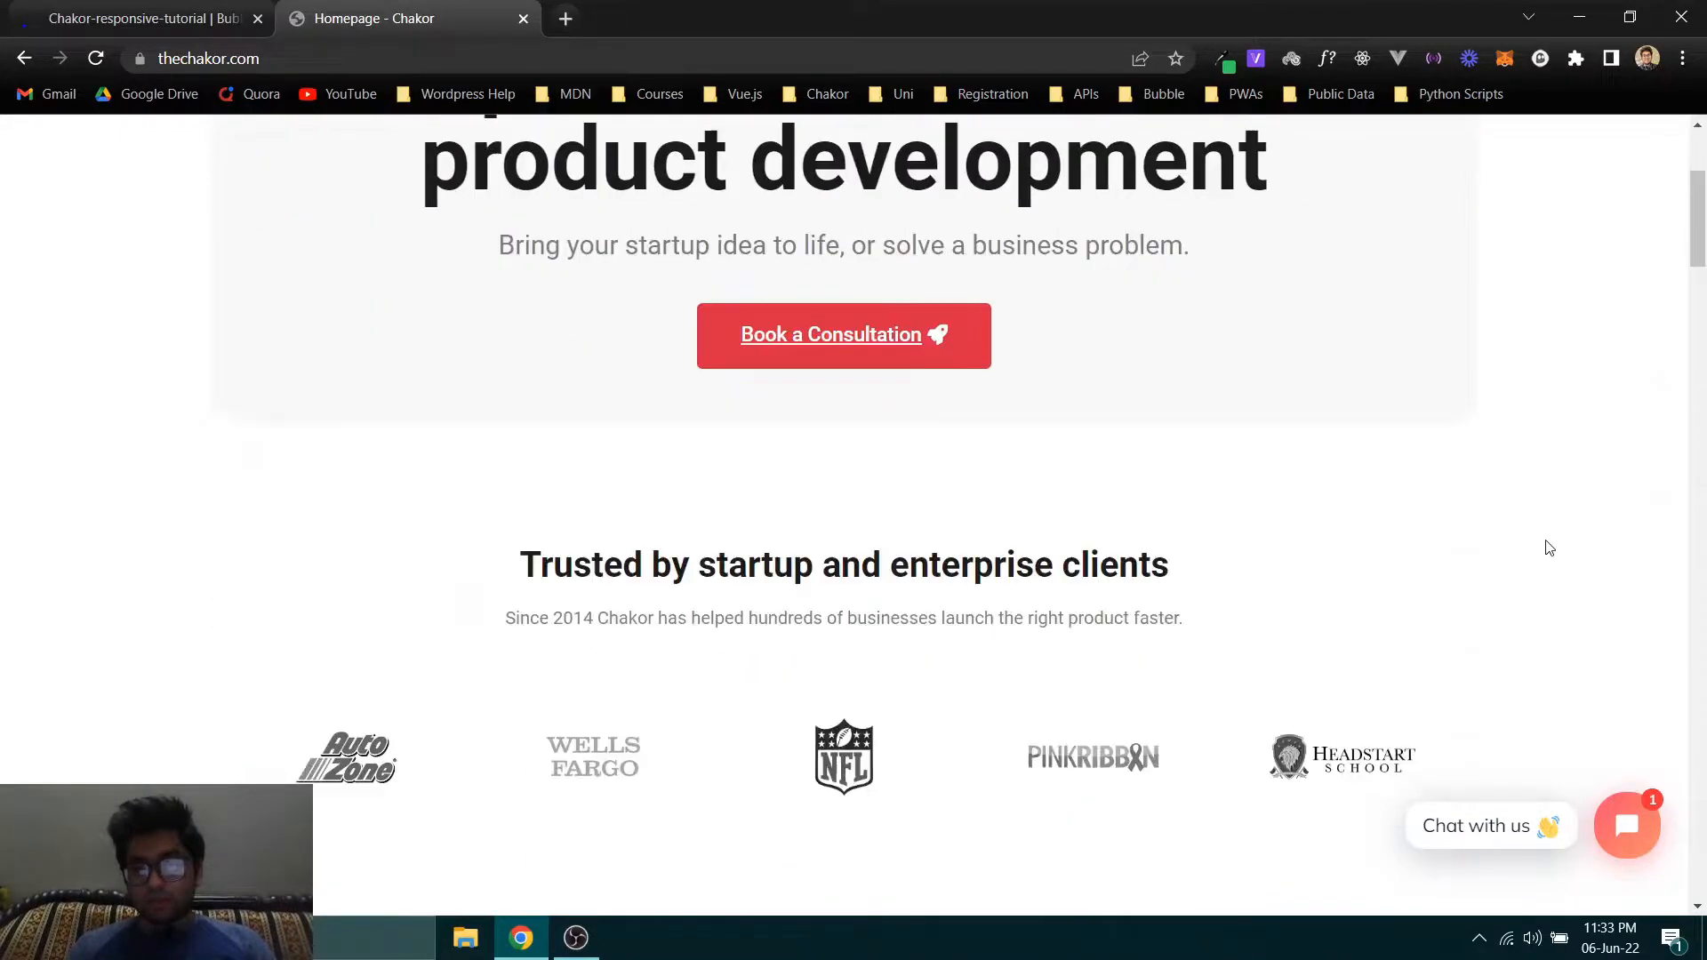
scroll(198, 419, "down", 3)
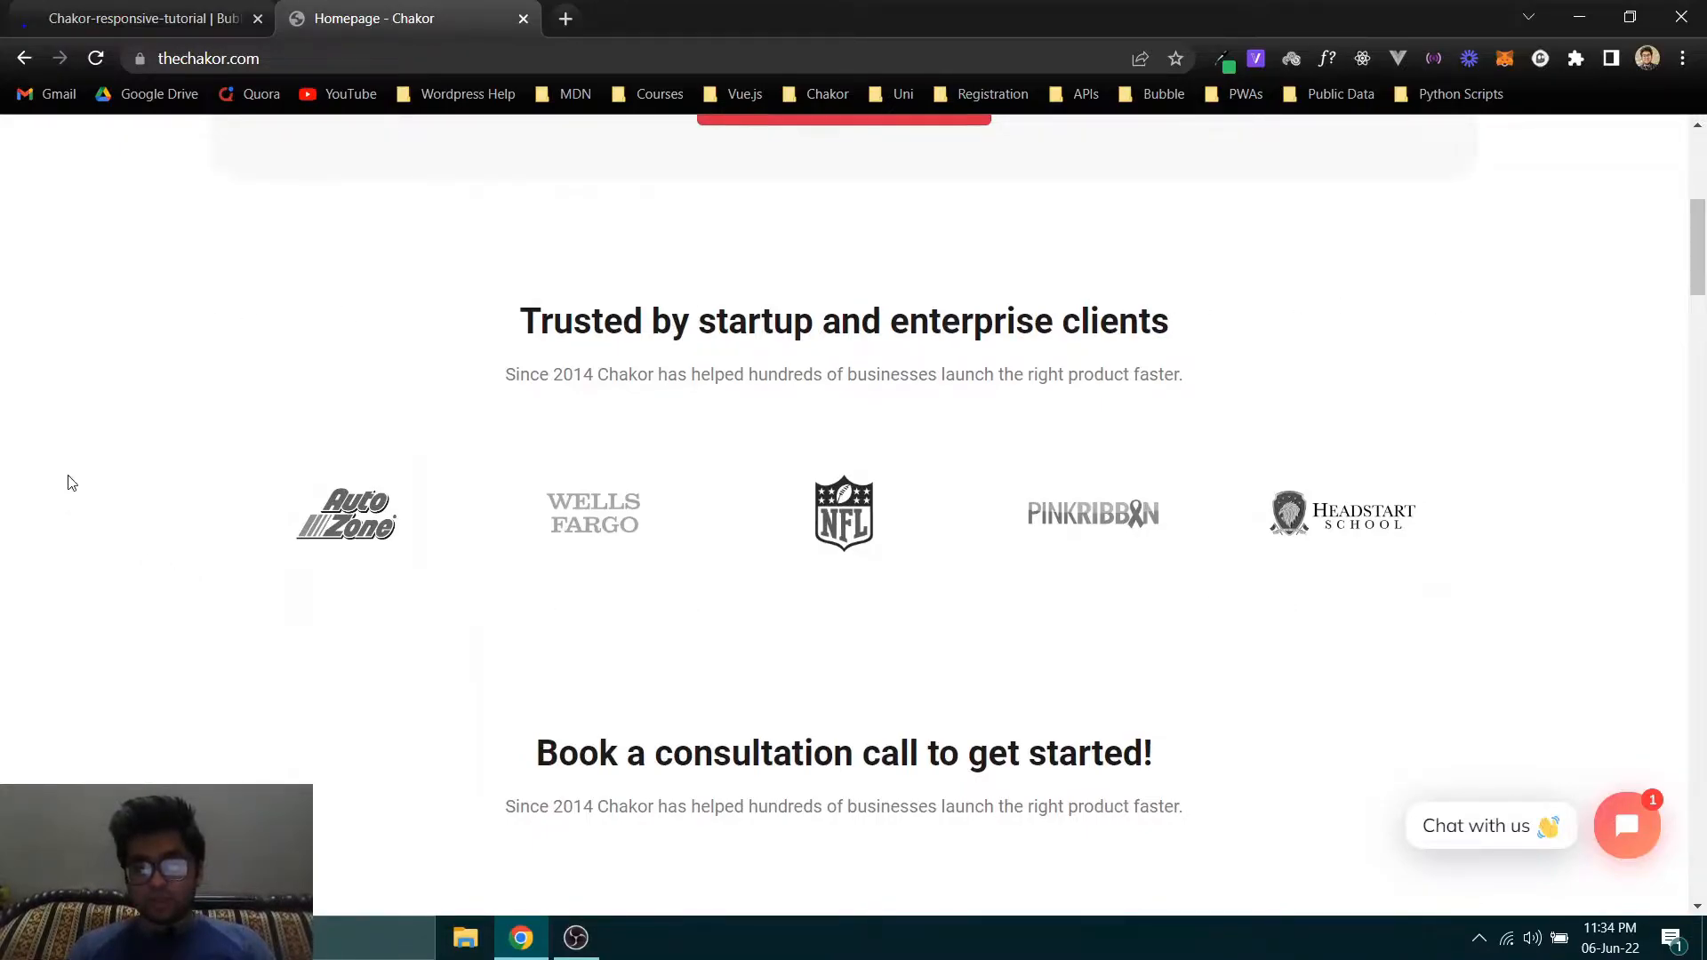
scroll(1494, 477, "down", 8)
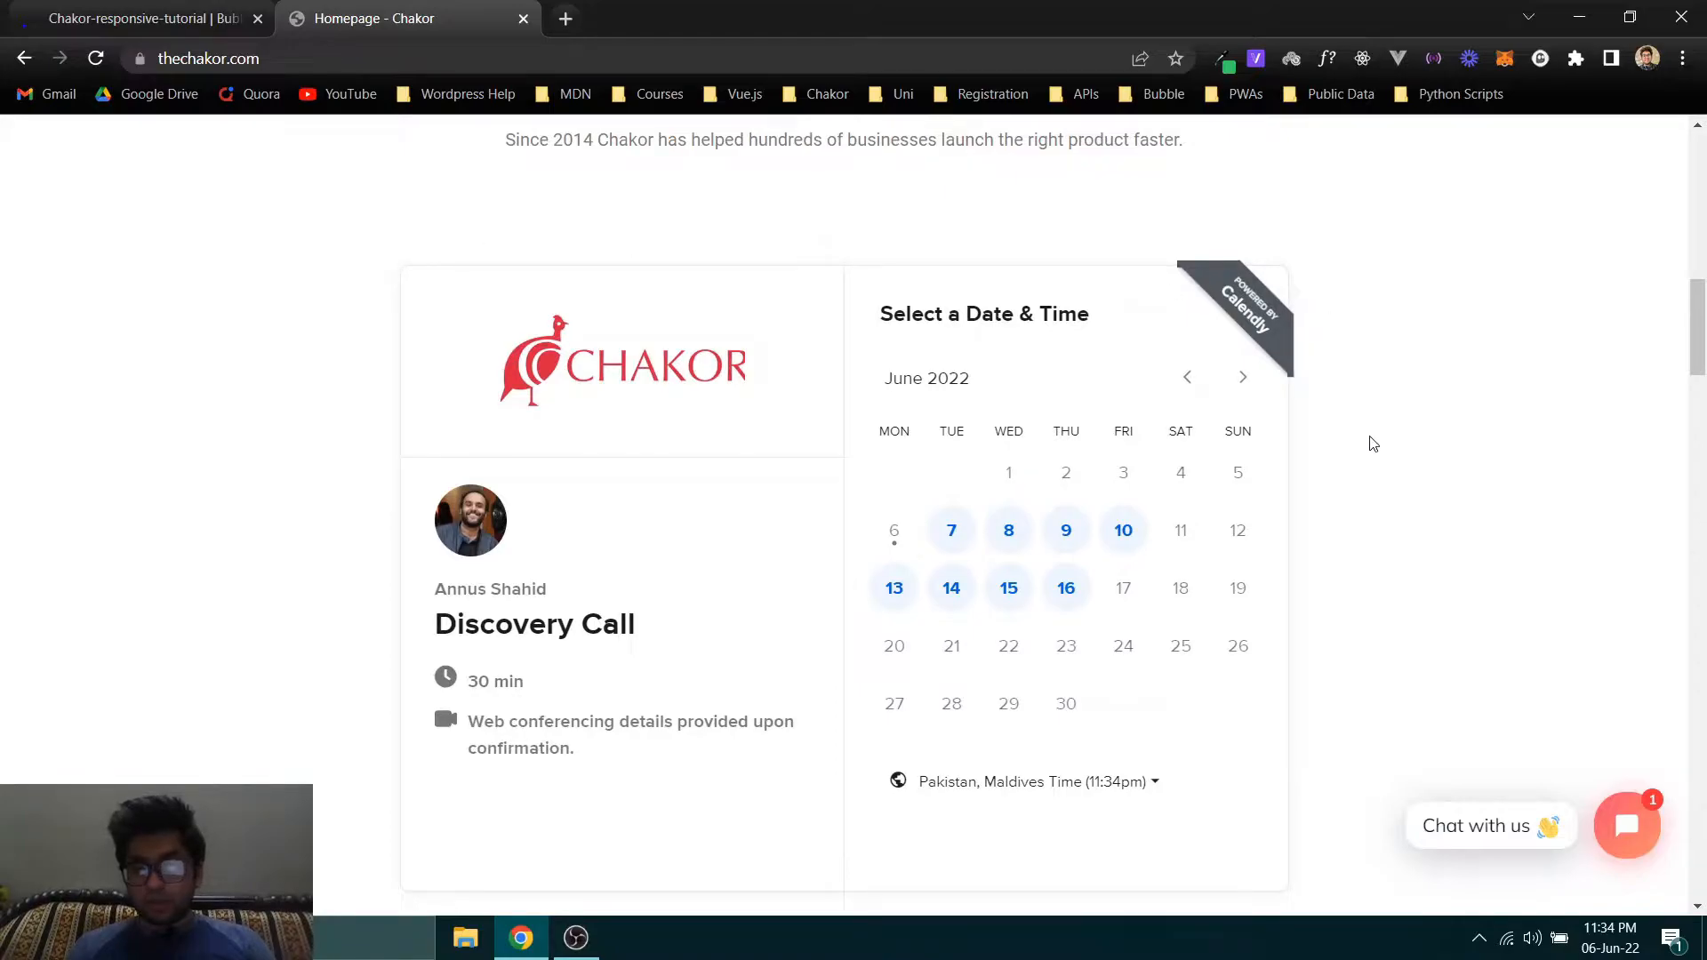
scroll(1386, 443, "down", 3)
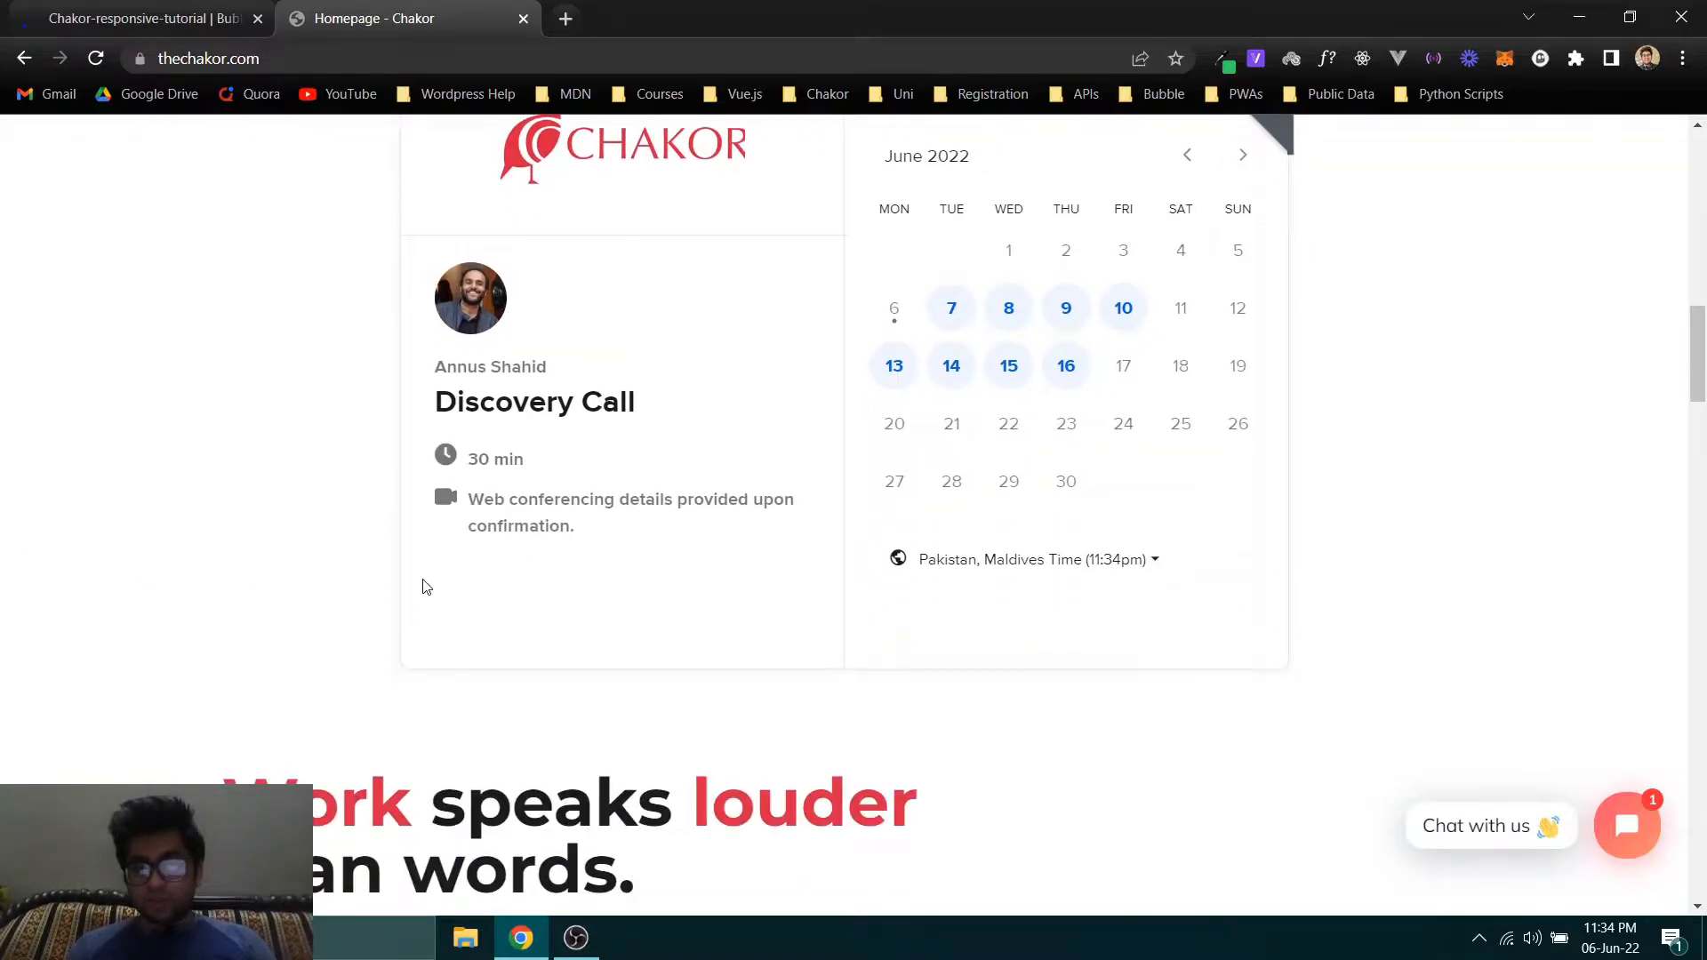
scroll(1589, 525, "down", 7)
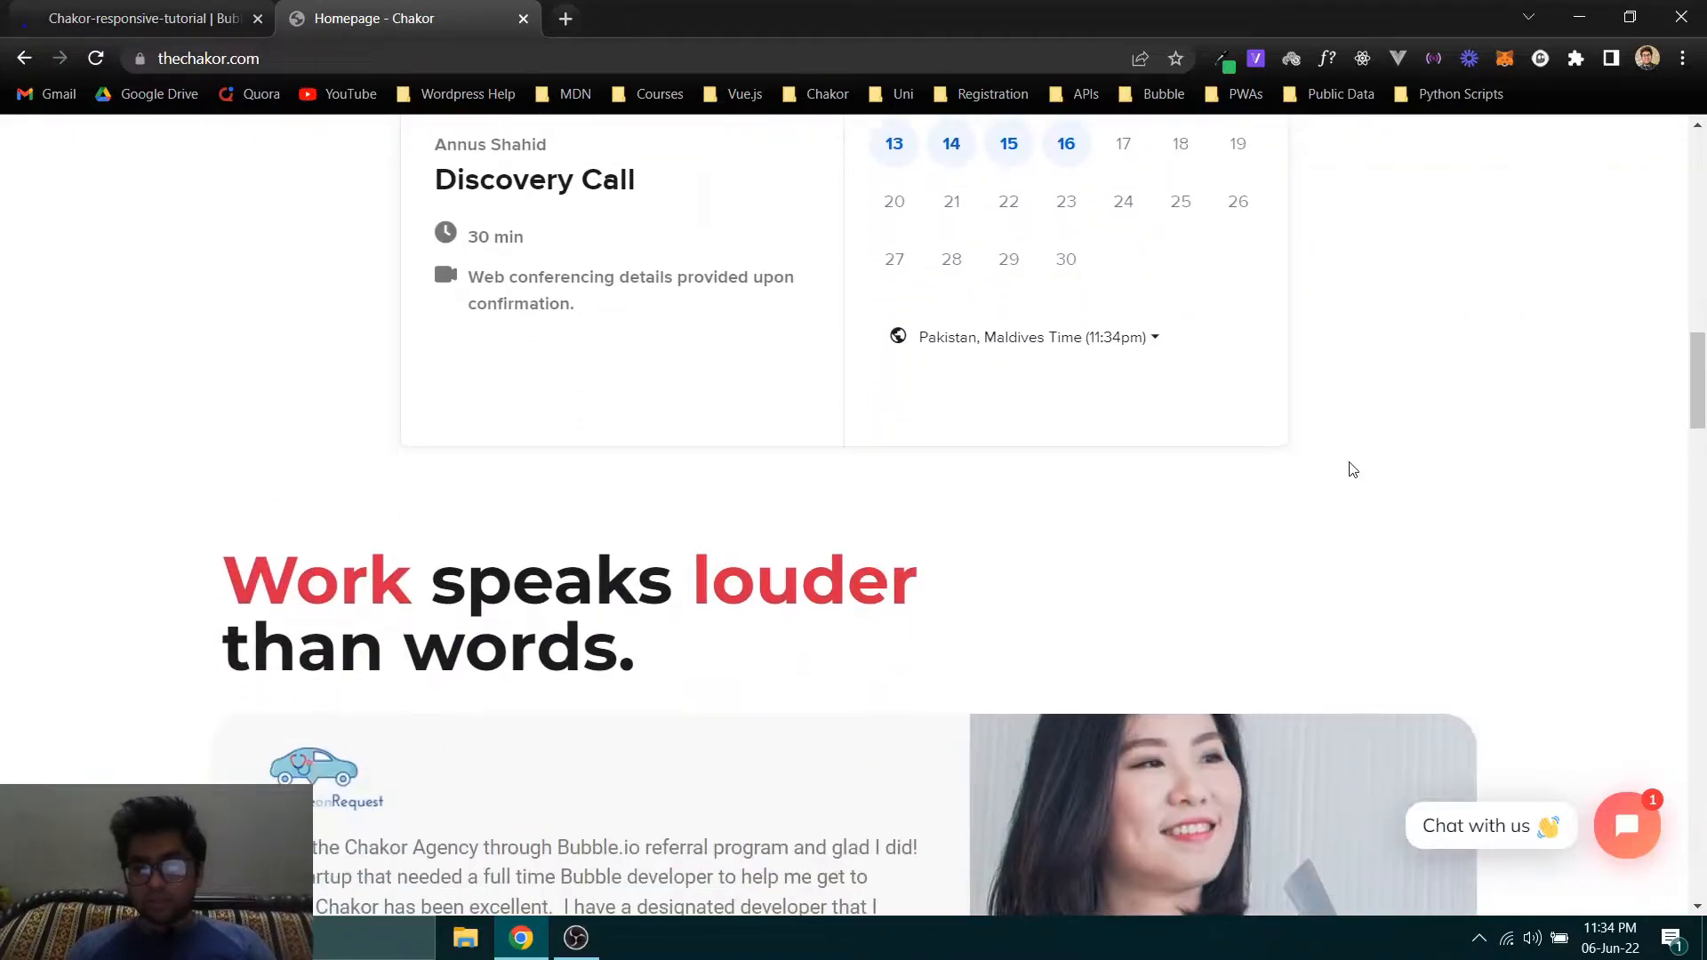
- Examine the "Work speaks louder than words" section and the side-by-side arrangement of its Healthcare on Request and Hub Coworking Hawai'i cards
scroll(251, 335, "down", 1)
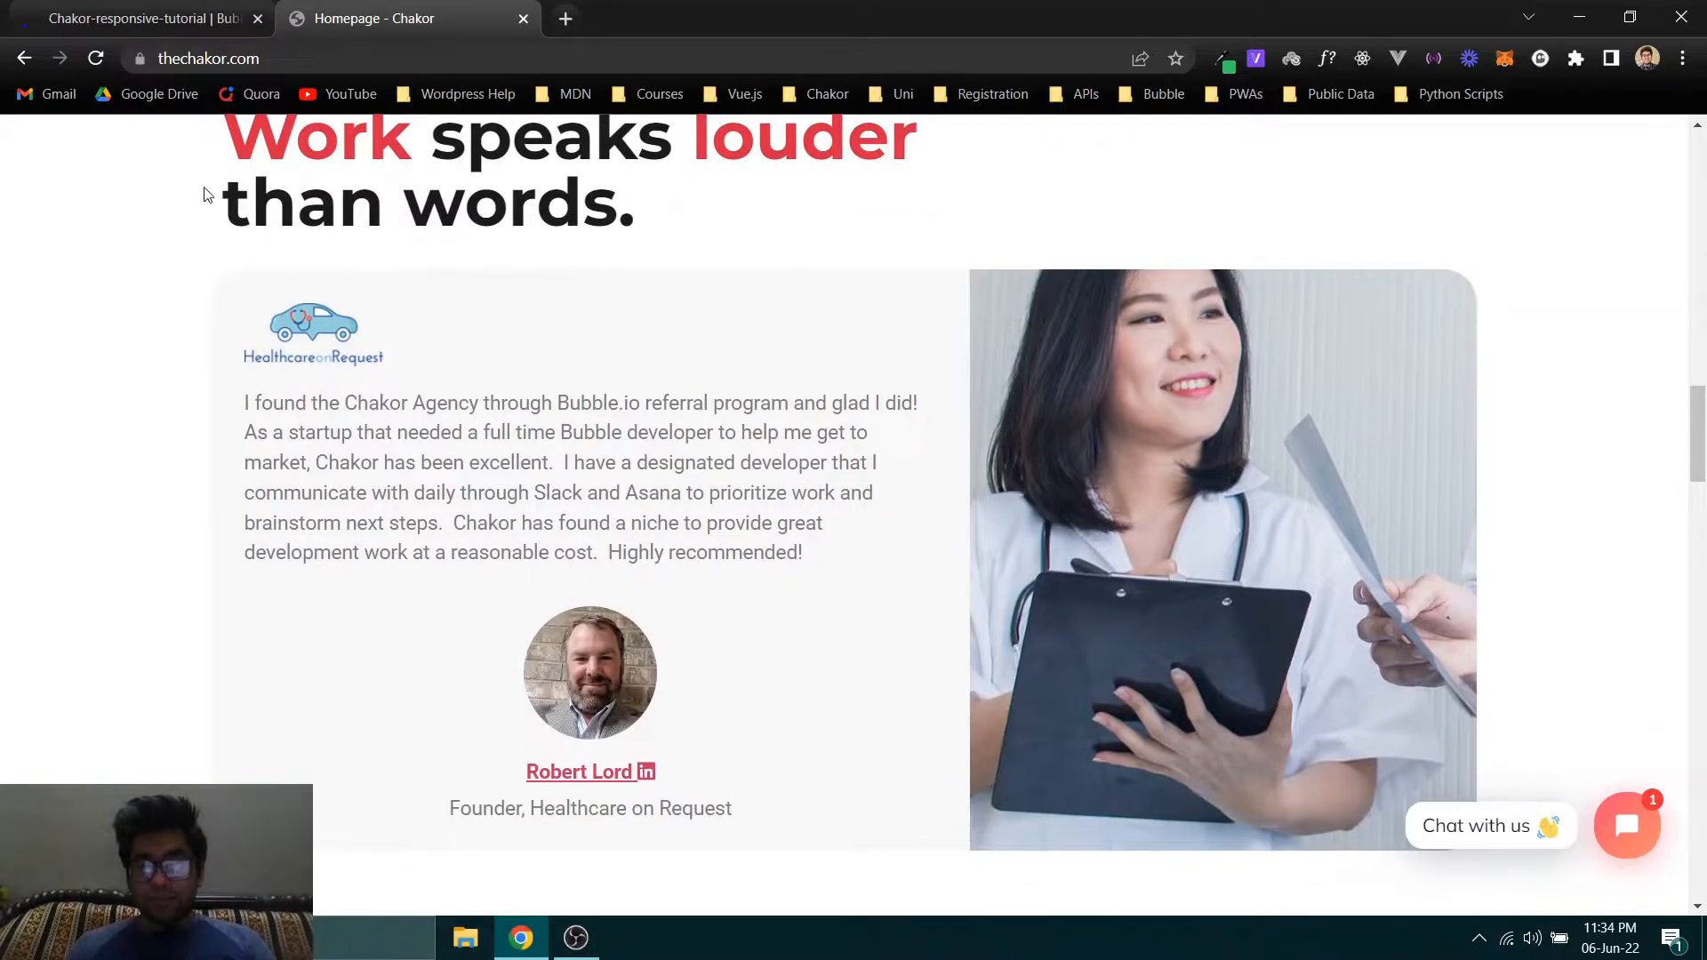
scroll(342, 218, "up", 1)
scroll(122, 190, "down", 1)
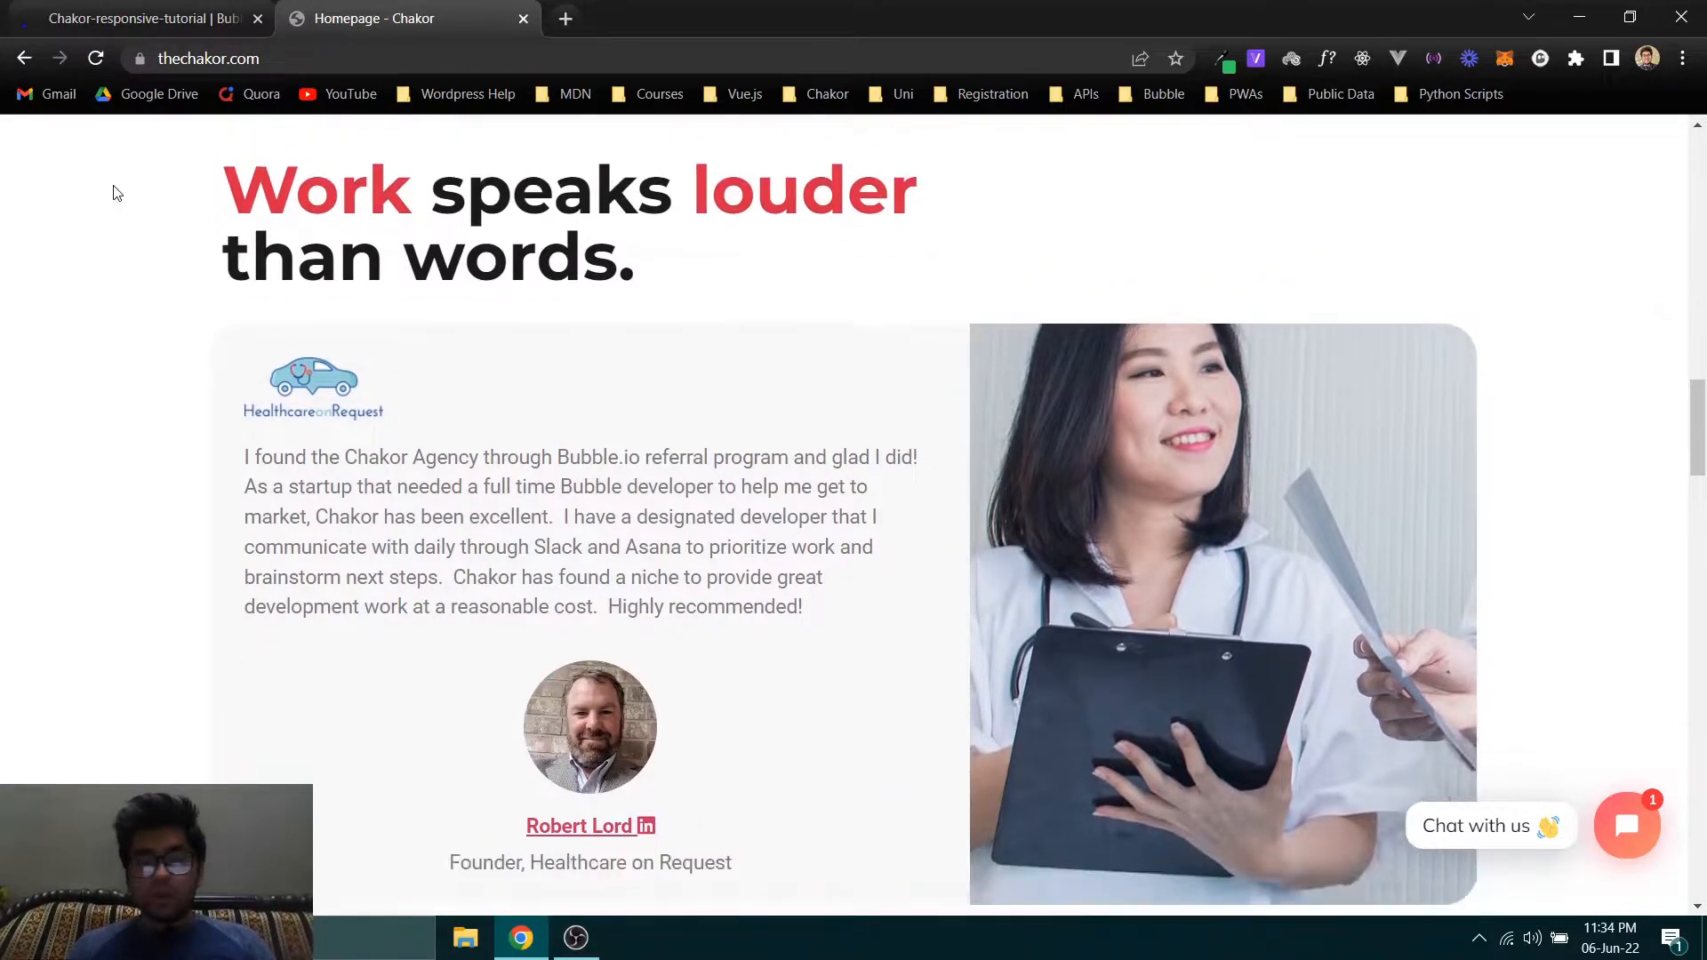
scroll(1507, 353, "down", 1)
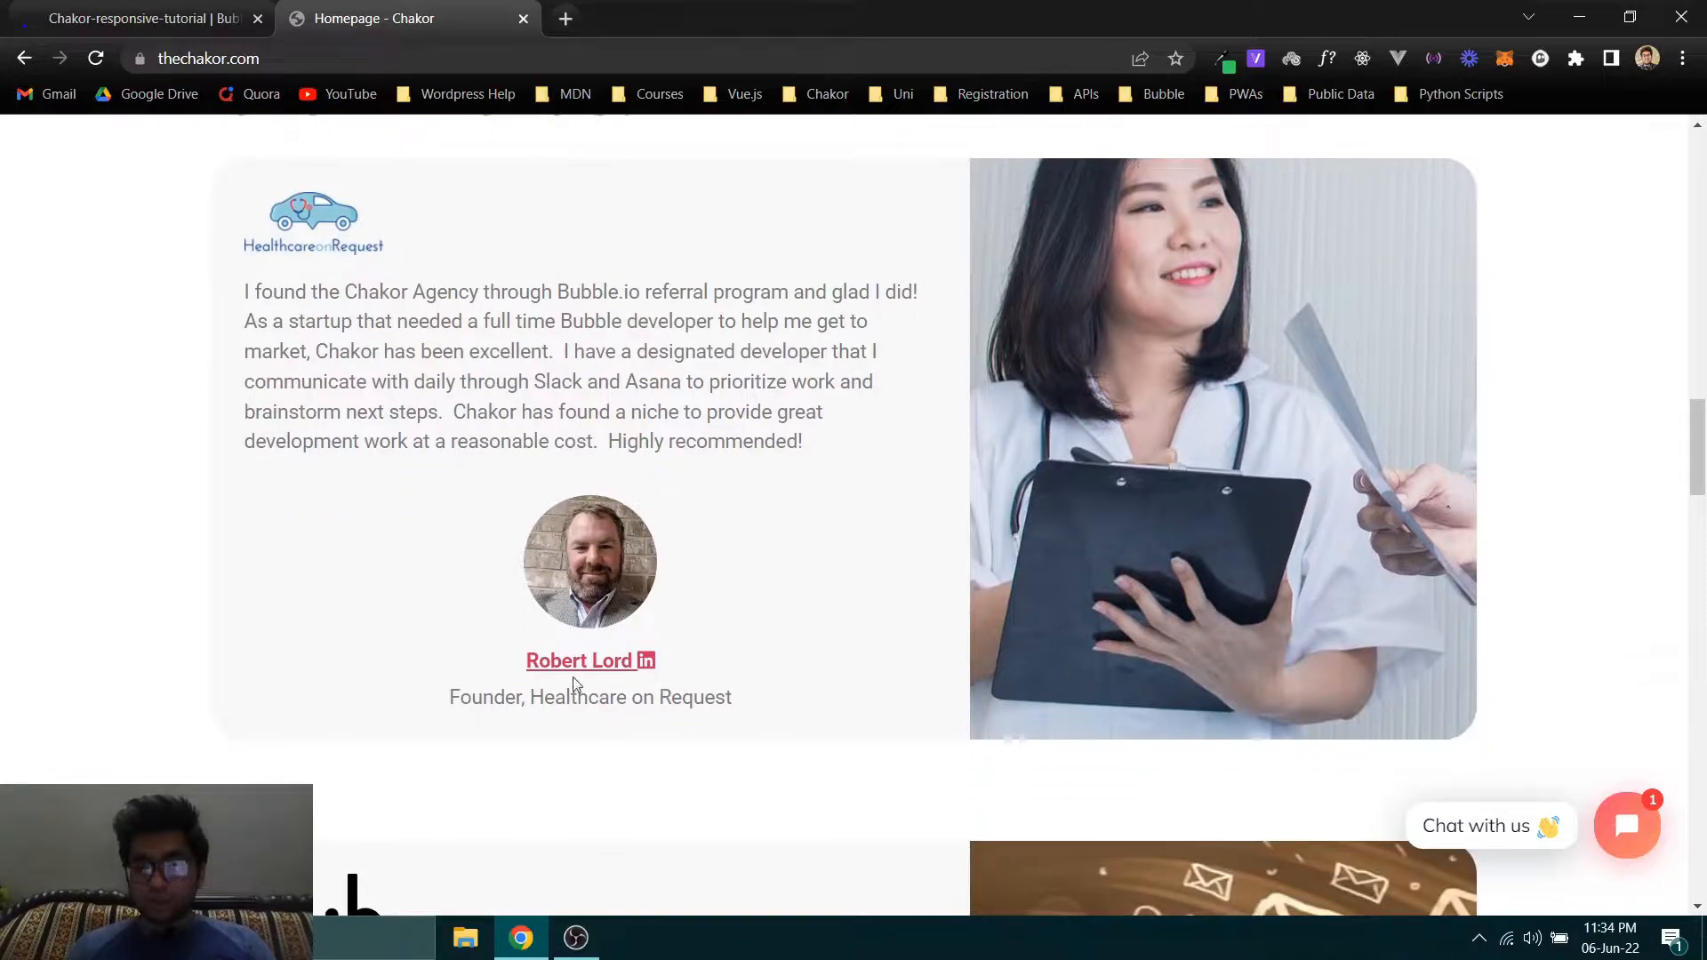
scroll(105, 598, "down", 6)
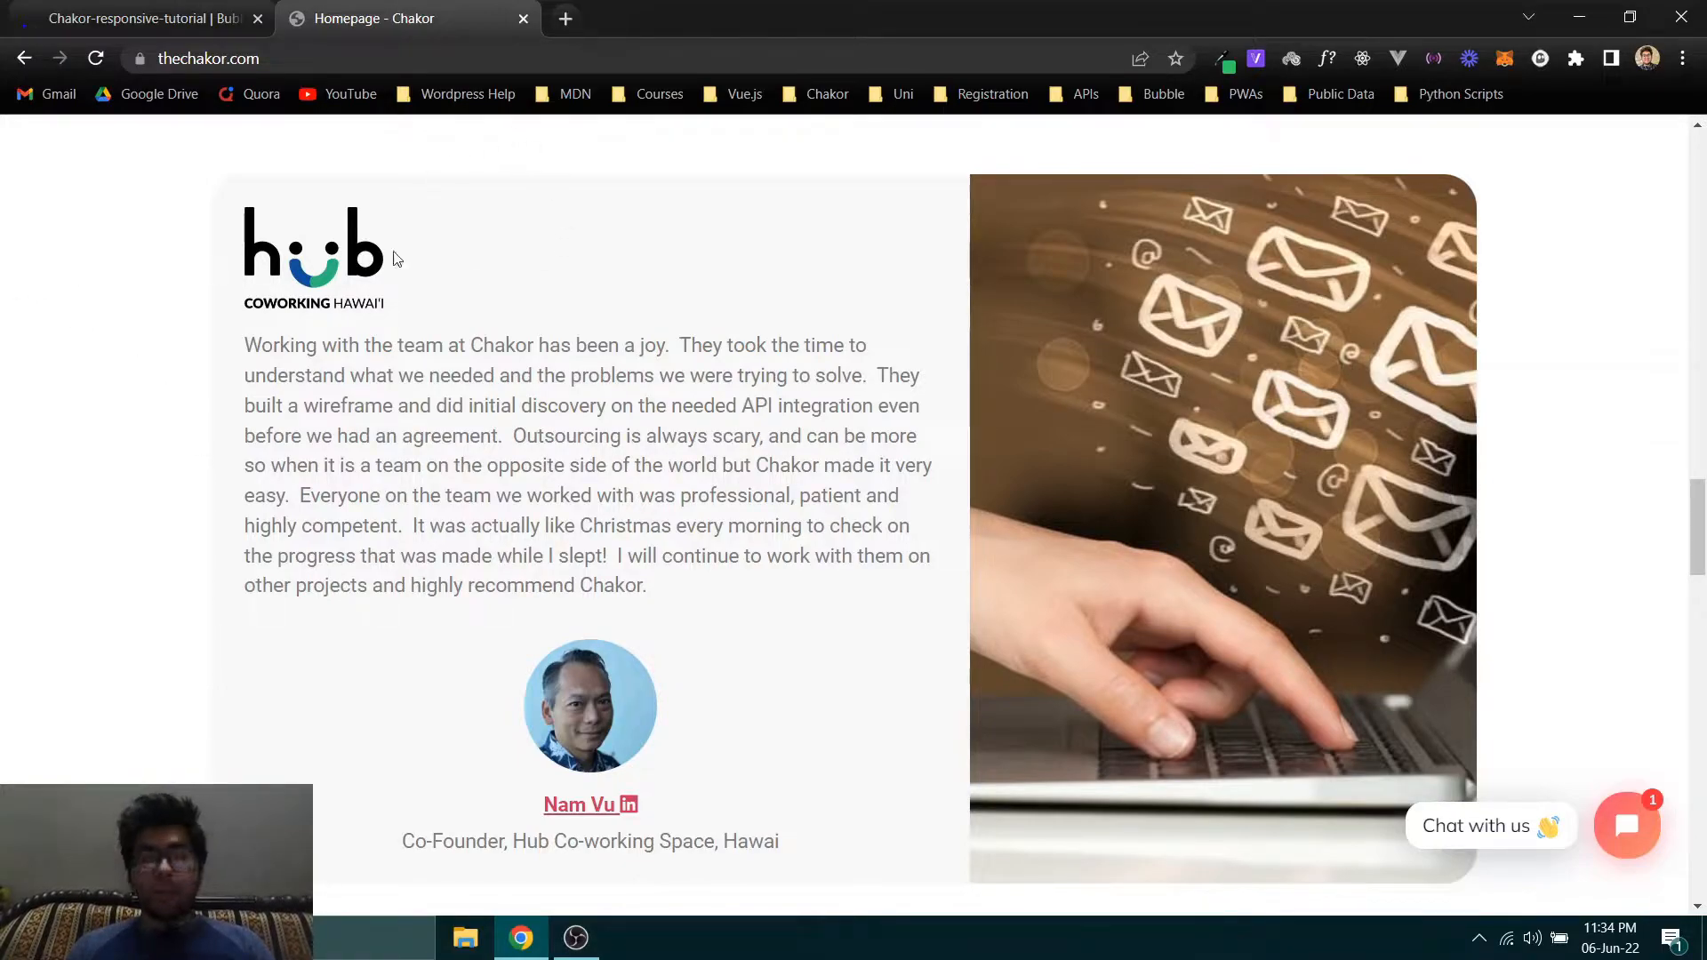
left_click(143, 18)
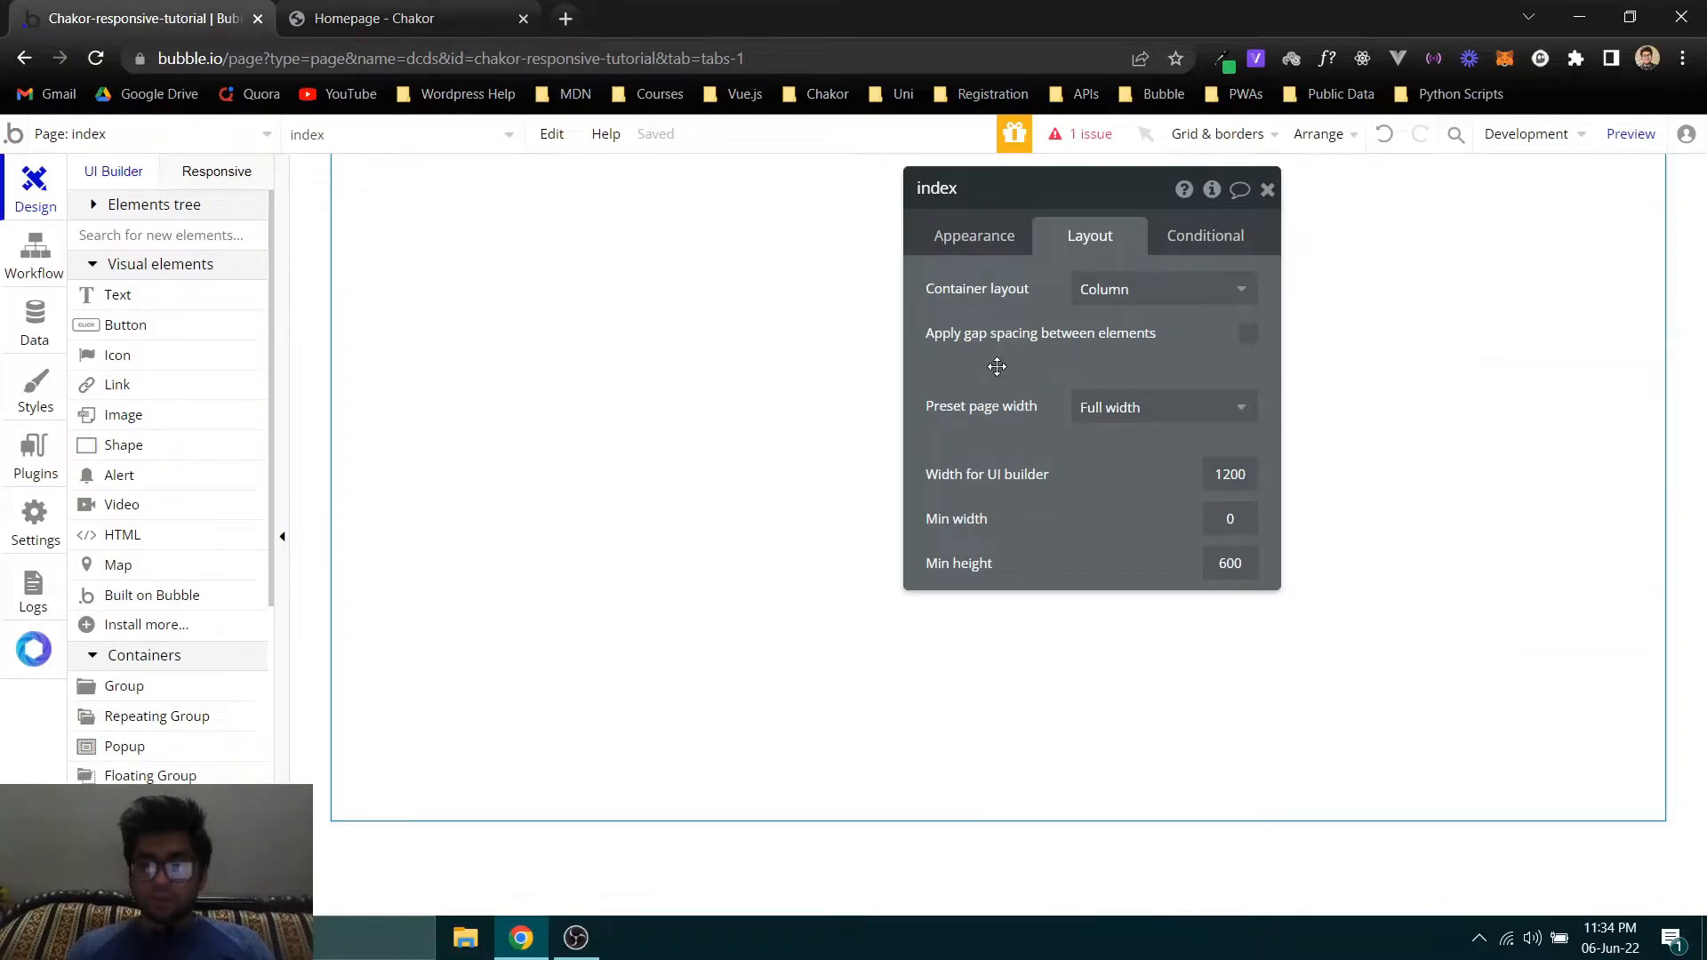
left_click(402, 9)
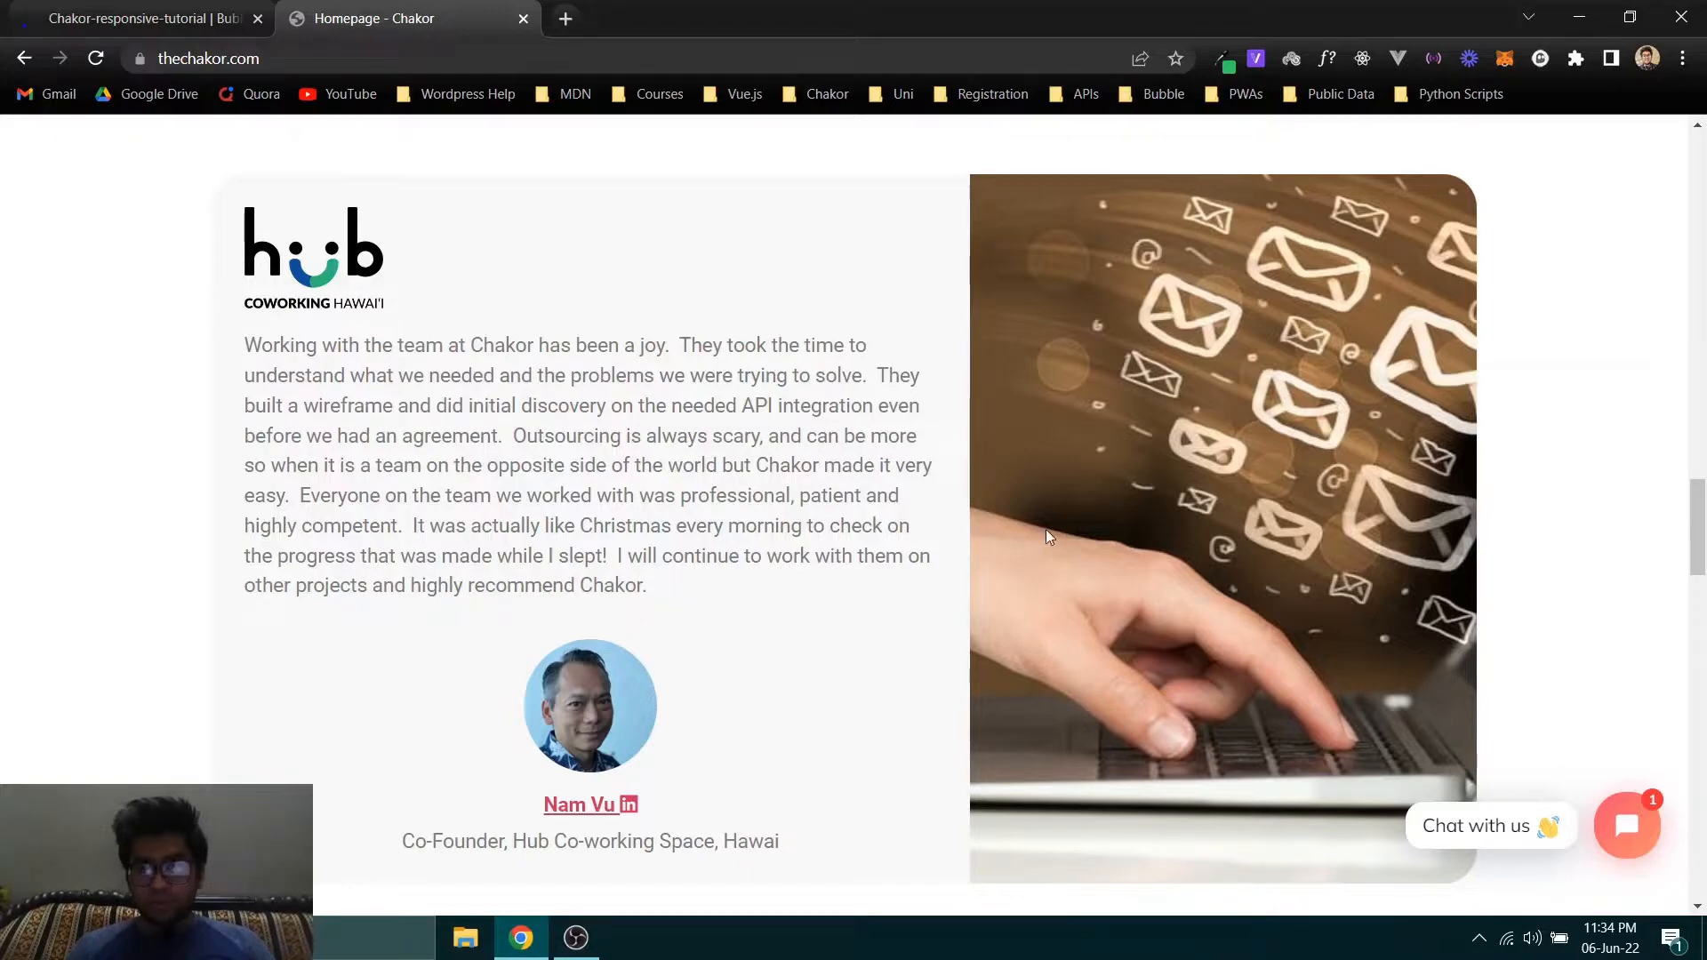
- Back in the Bubble editor, add a group to the empty index page and set its container layout to Row
left_click(137, 8)
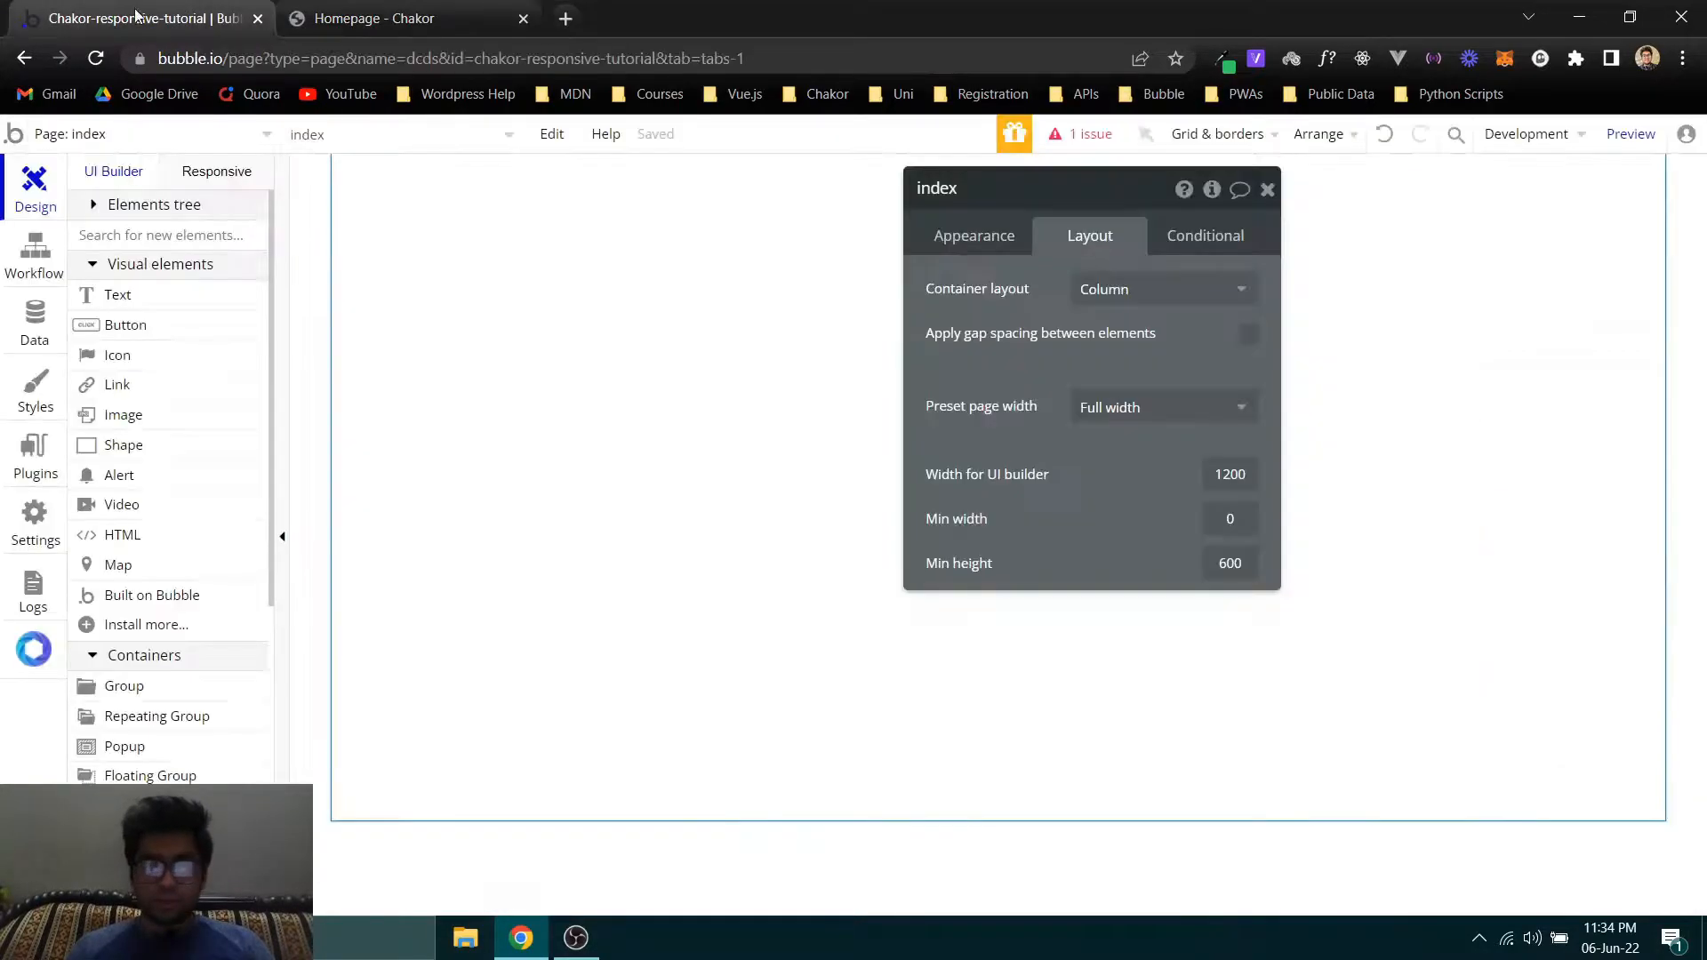
left_click(177, 235)
type("group")
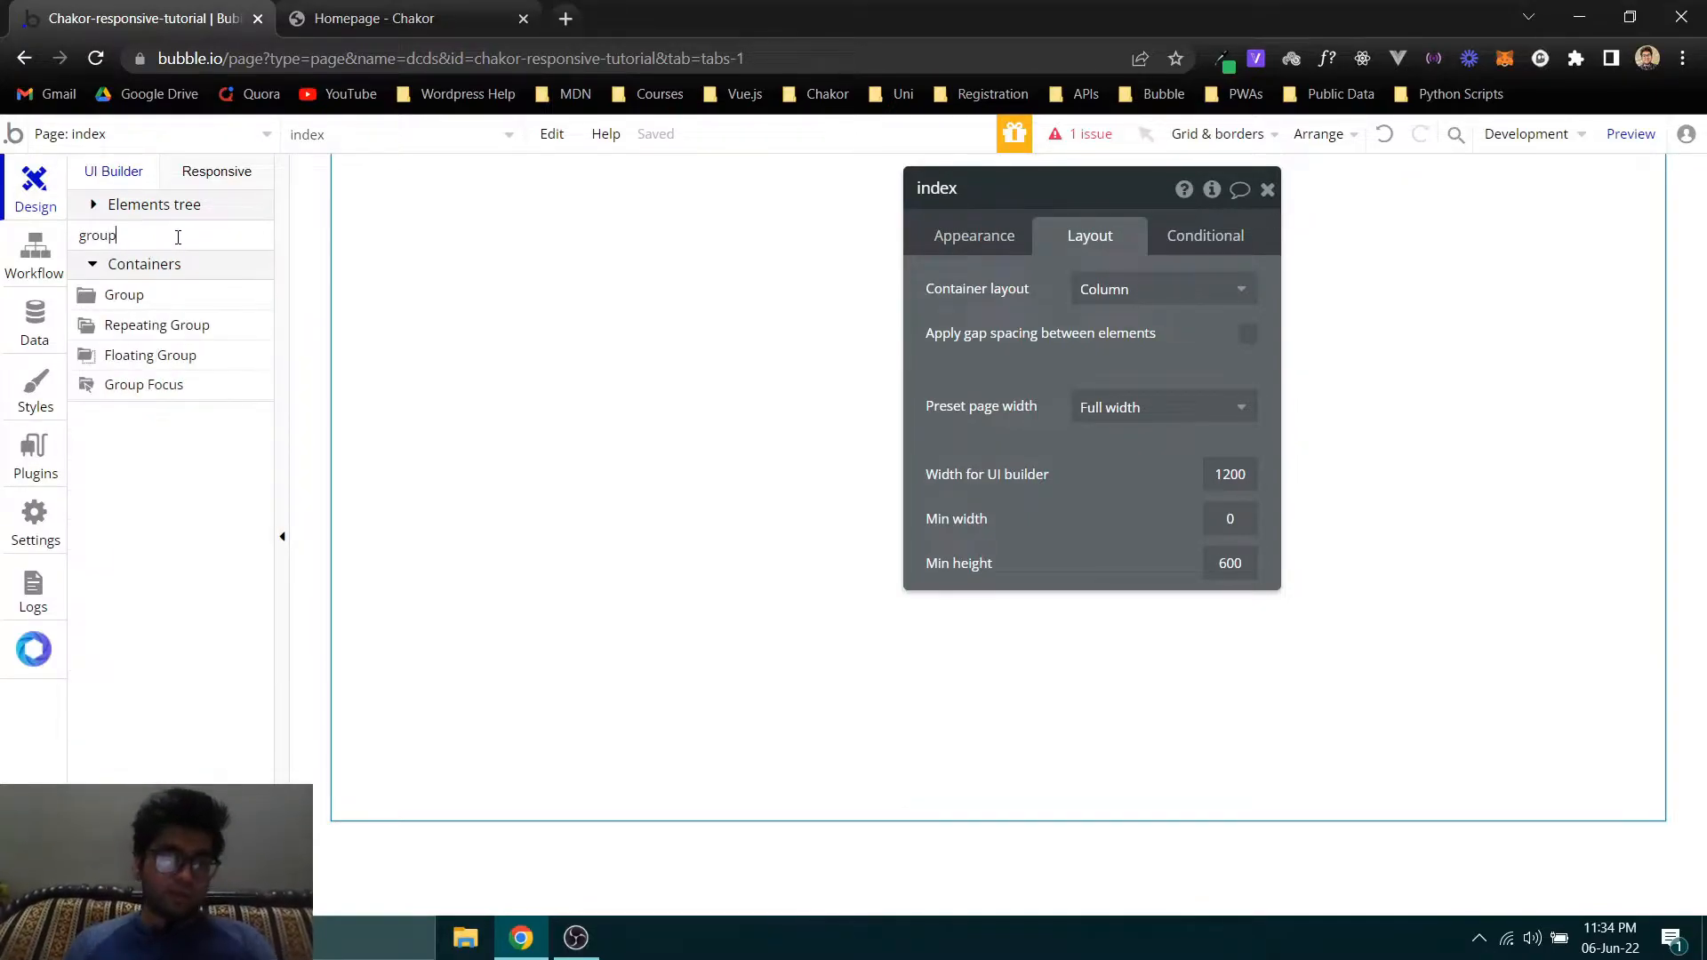
left_click_drag(152, 297, 720, 322)
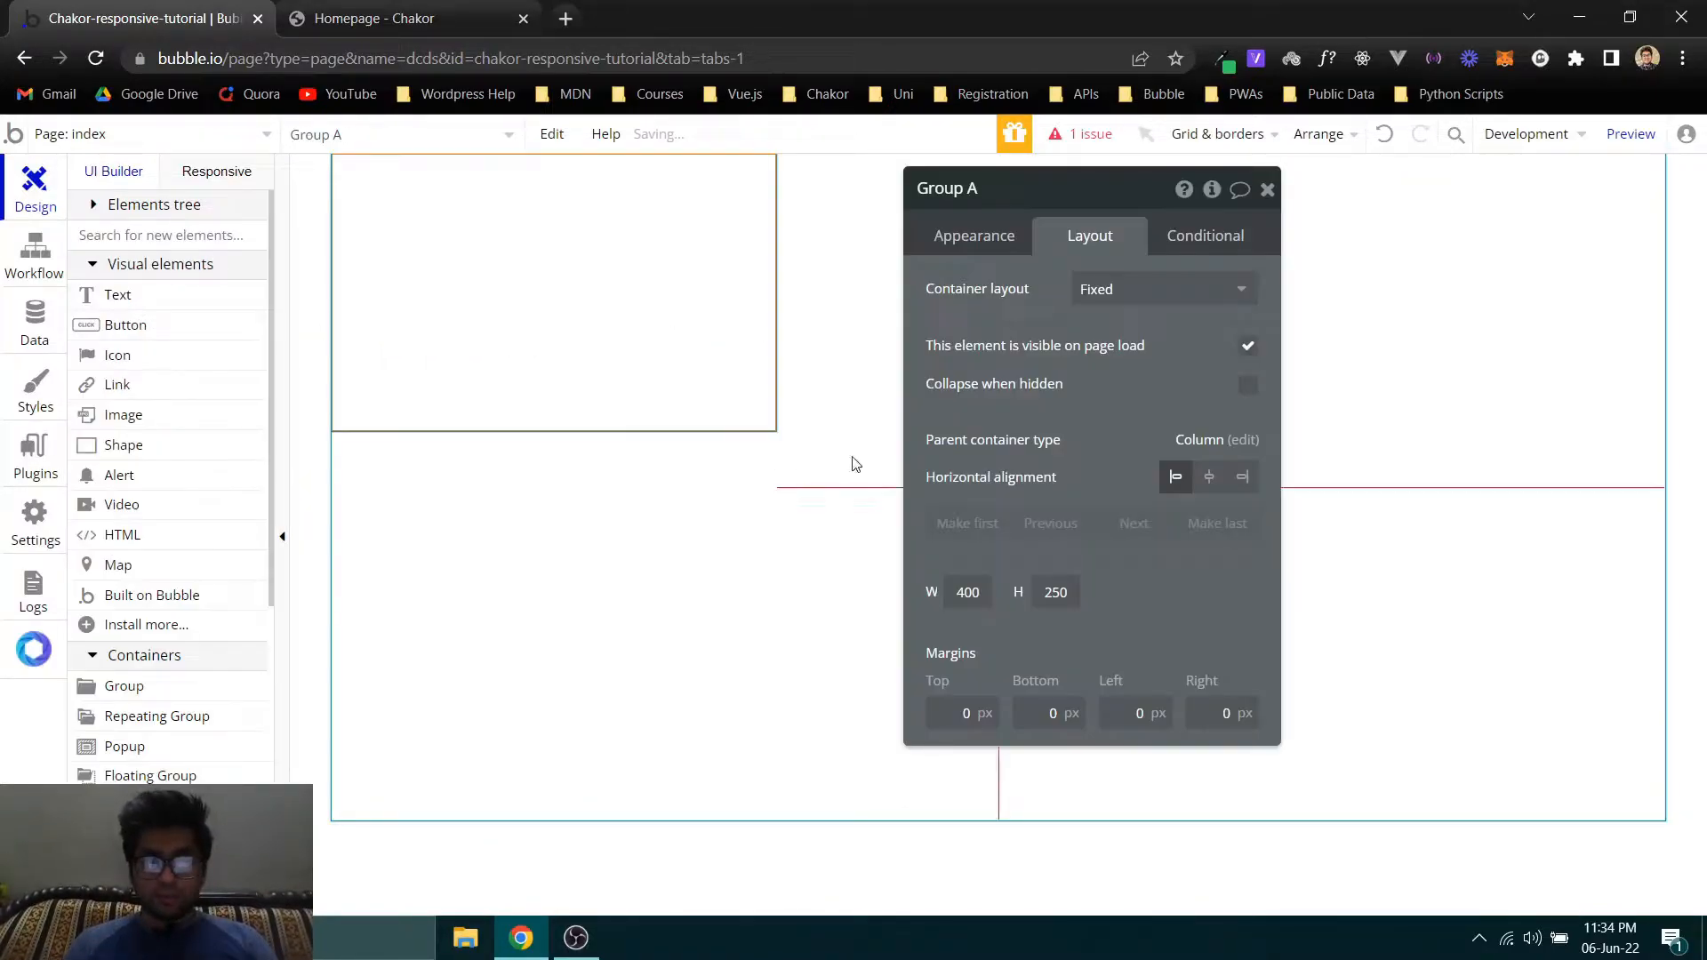
left_click(1156, 288)
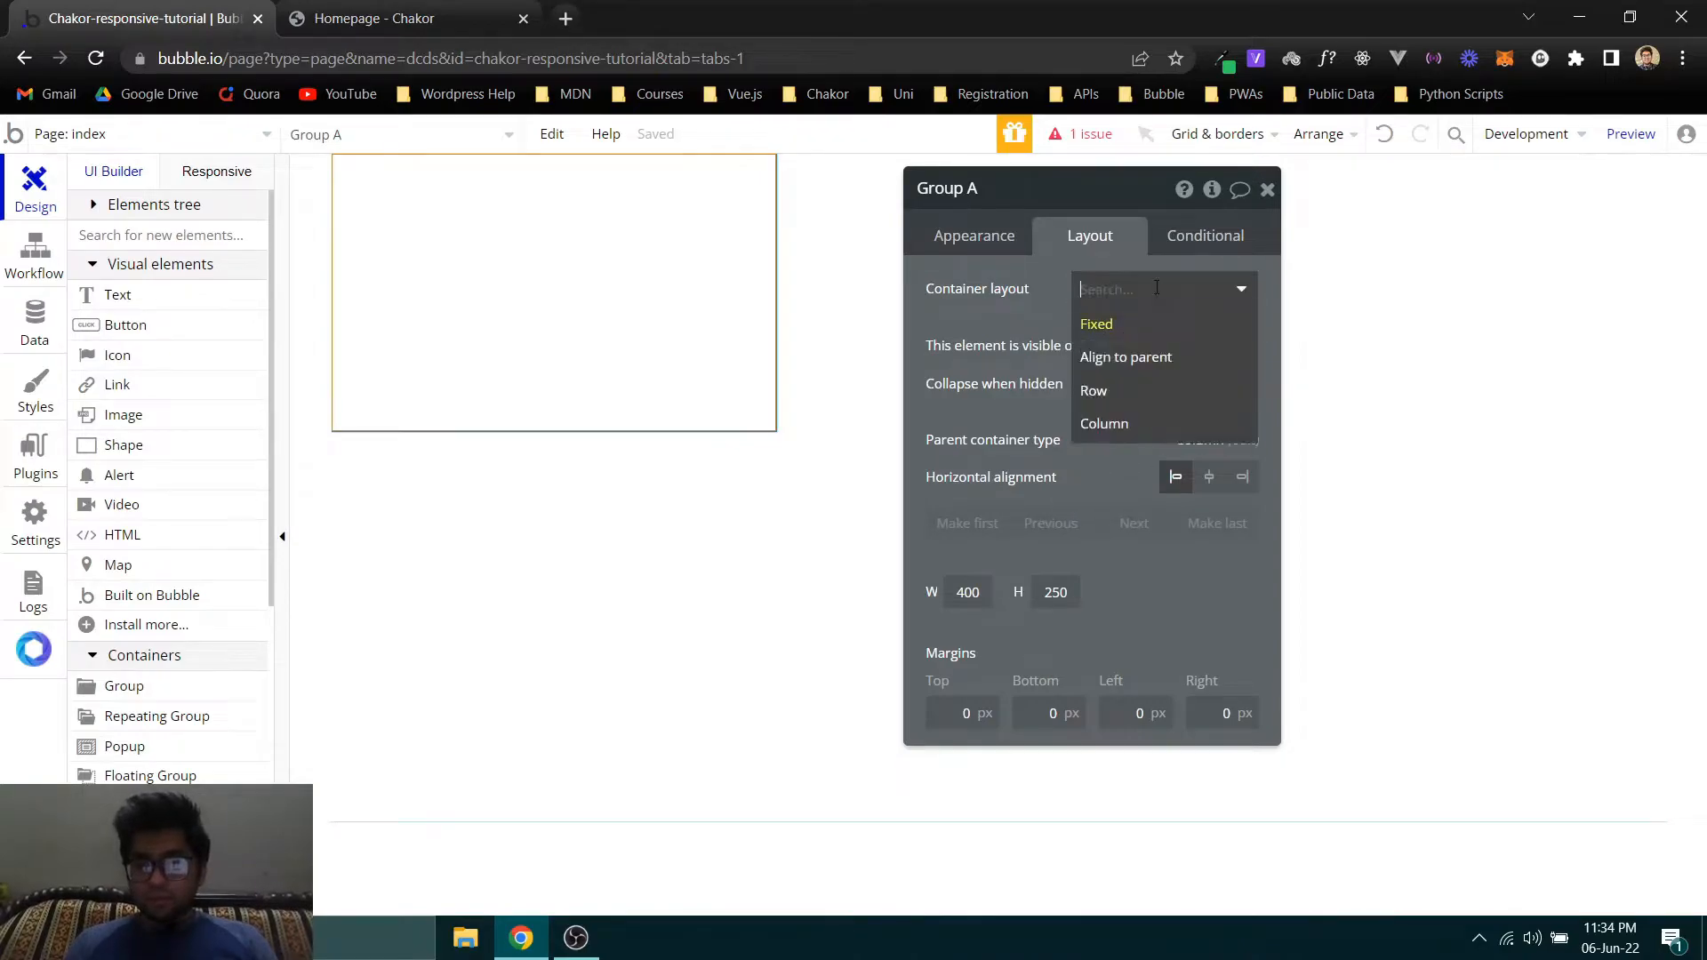
left_click(1109, 400)
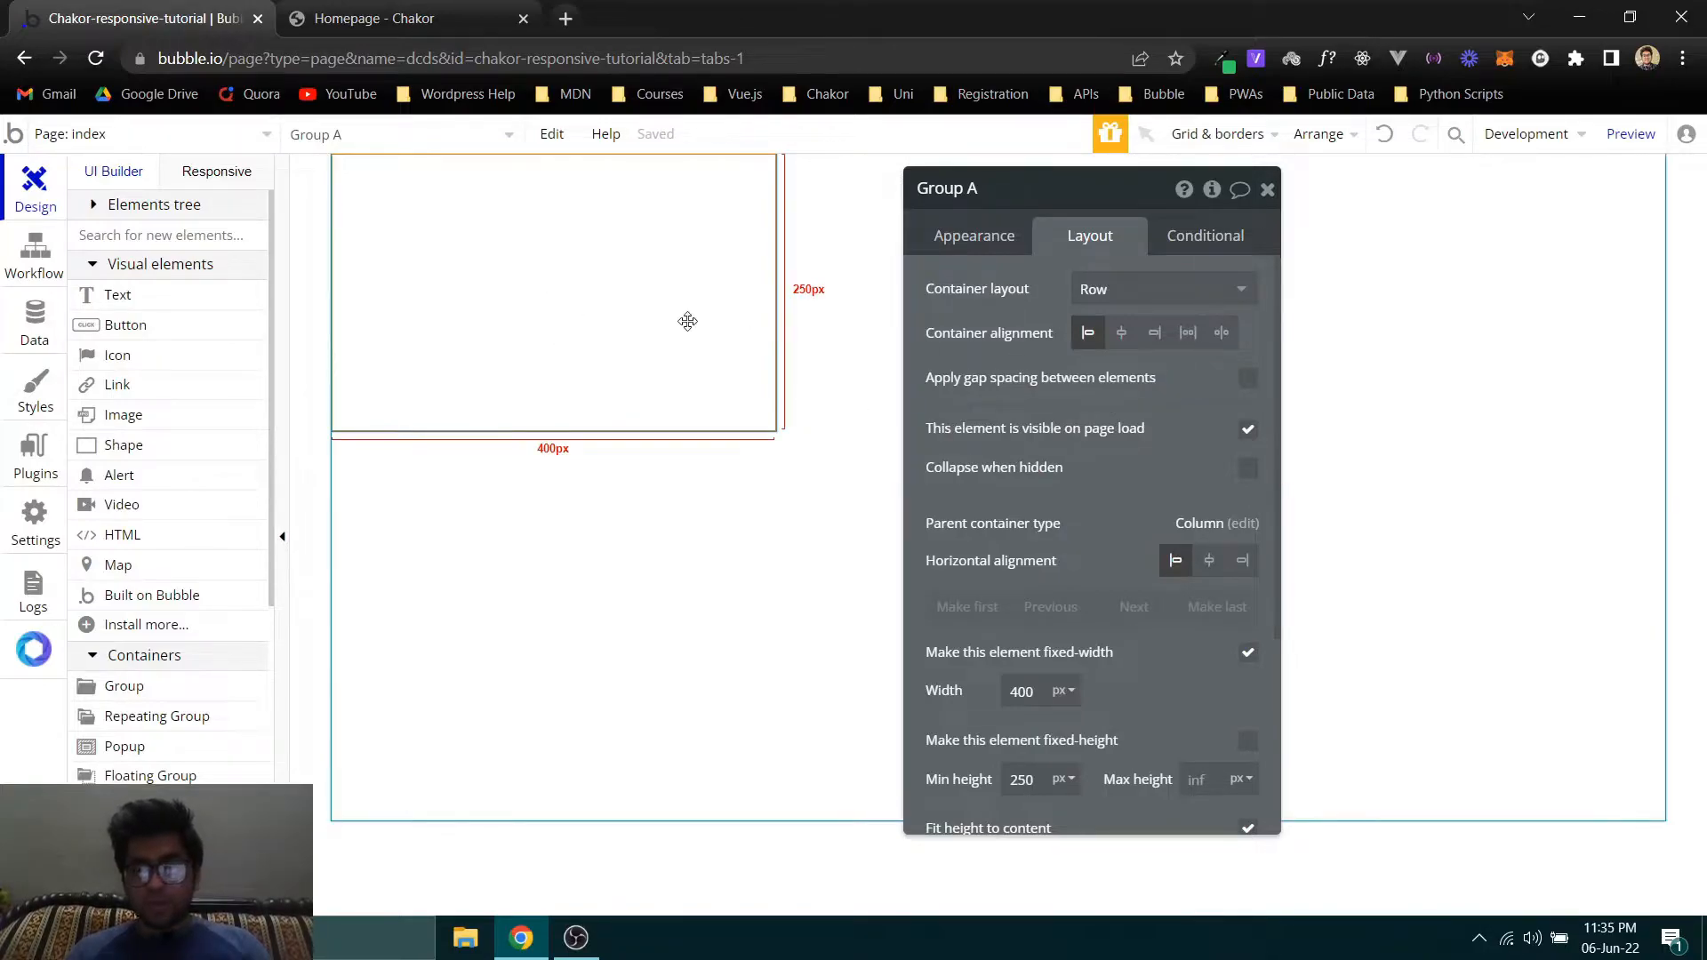
- On the Chakor homepage, examine how the Hub Coworking Hawai'i card arranges its logo, testimonial text, portrait and caption beside the image
key("ctrl+Tab")
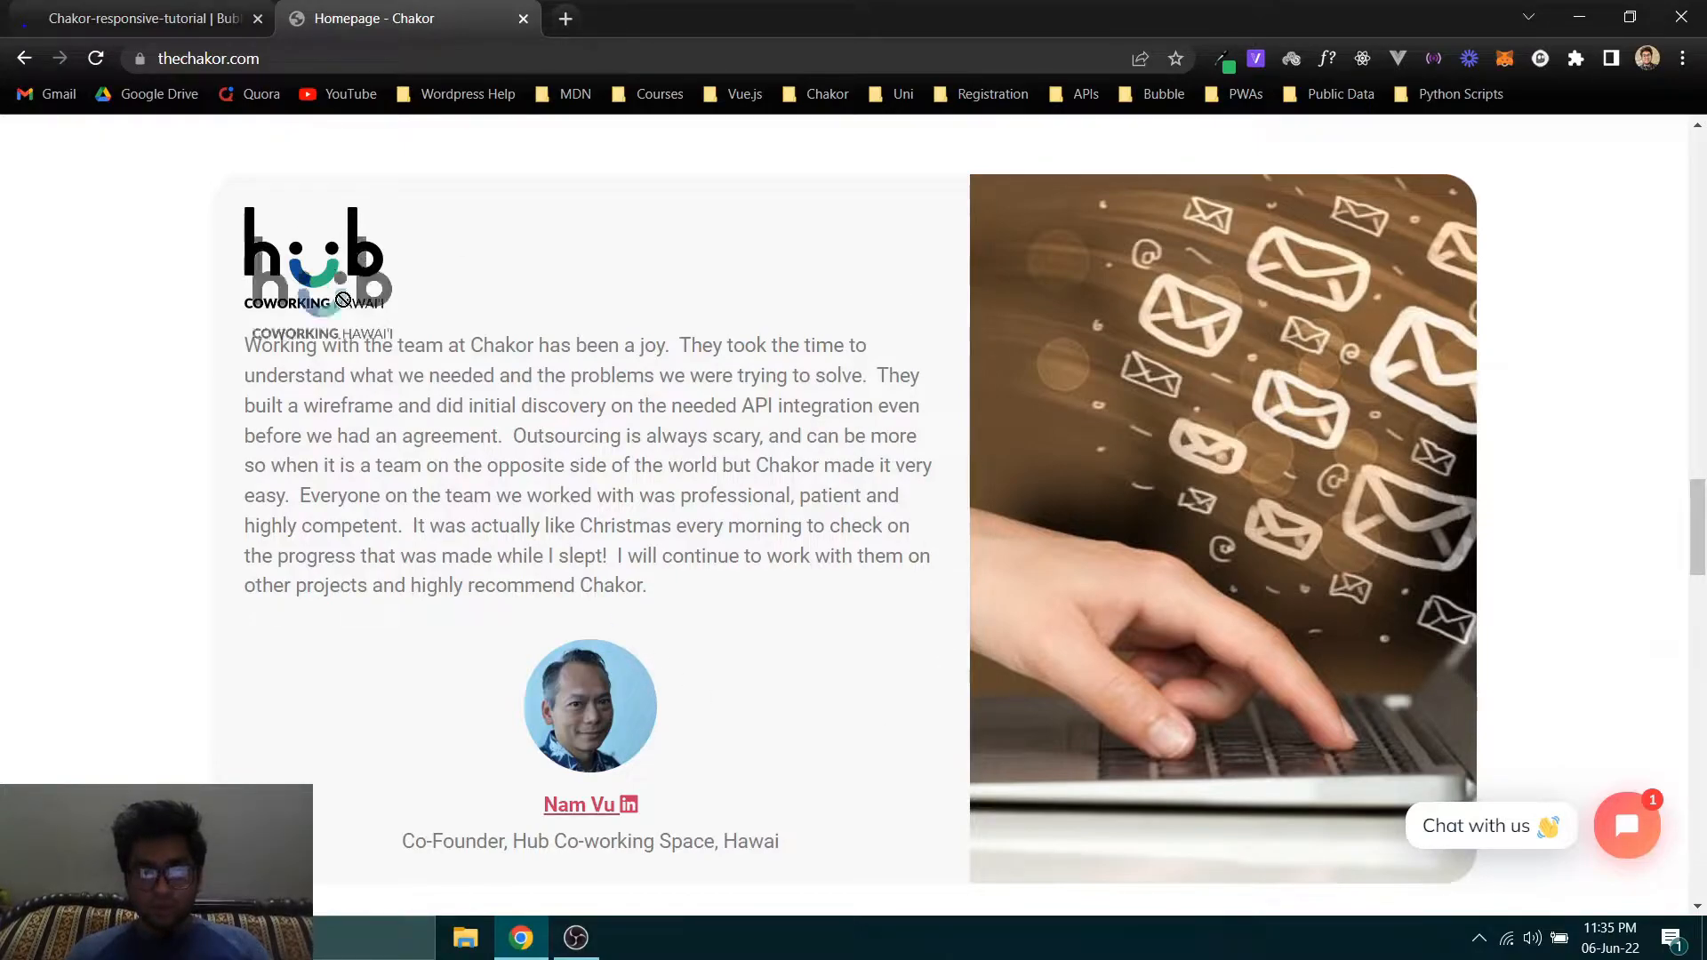
left_click_drag(261, 351, 725, 528)
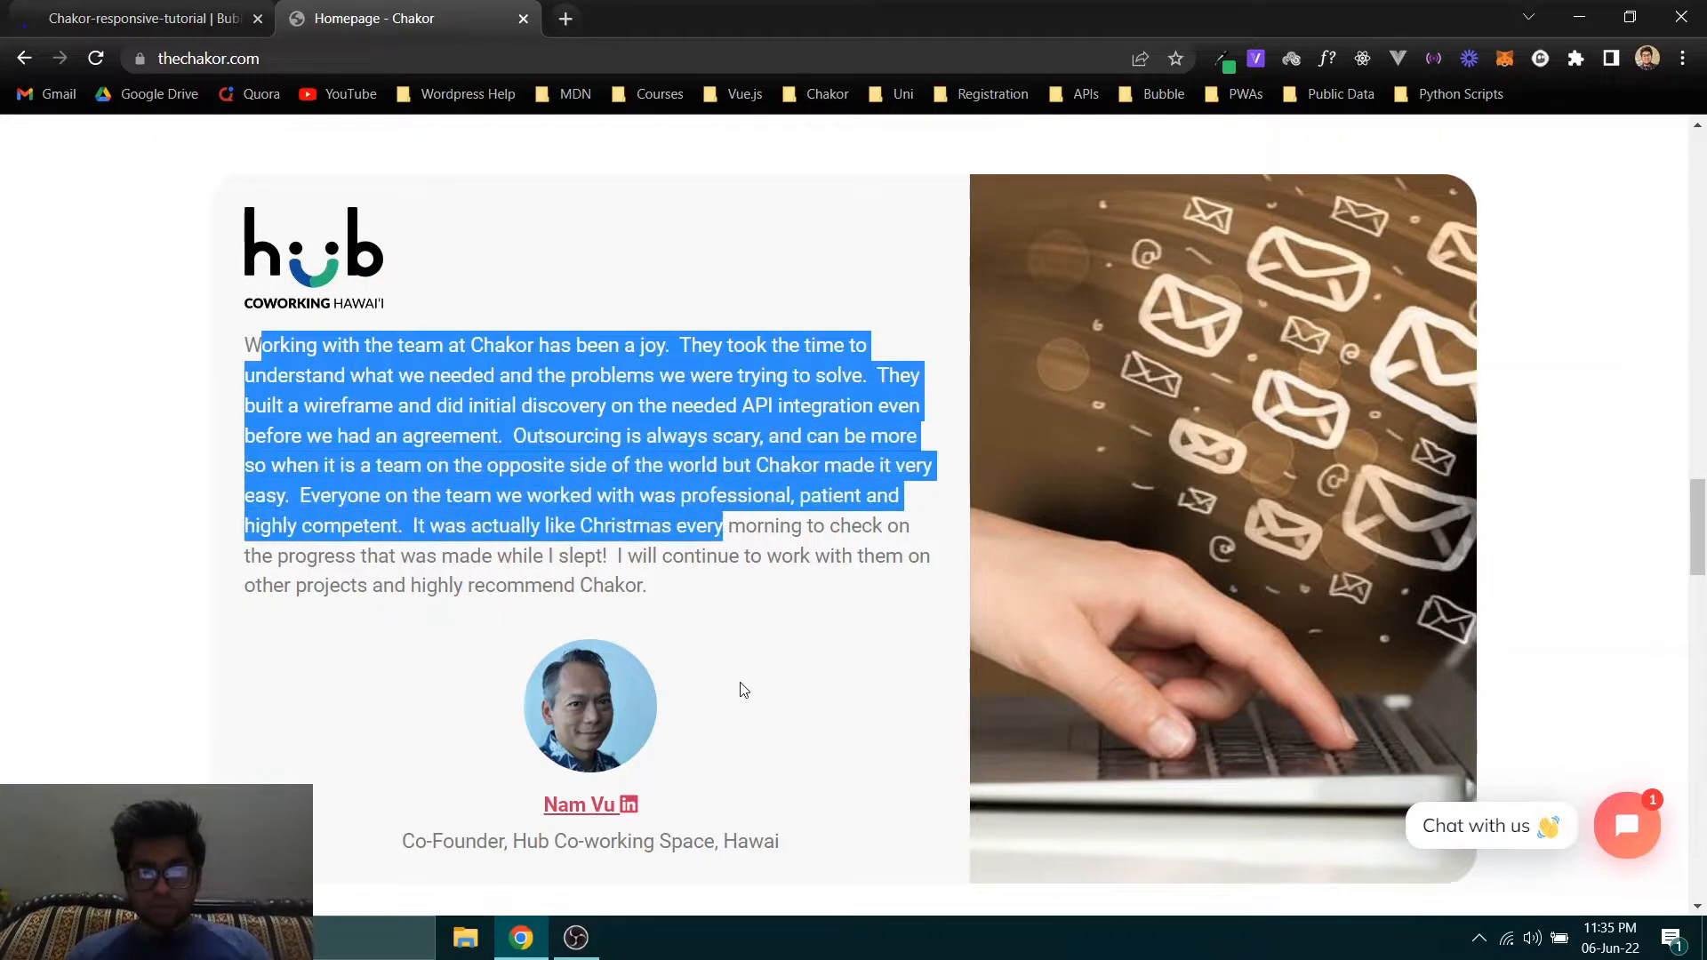
left_click_drag(525, 841, 392, 804)
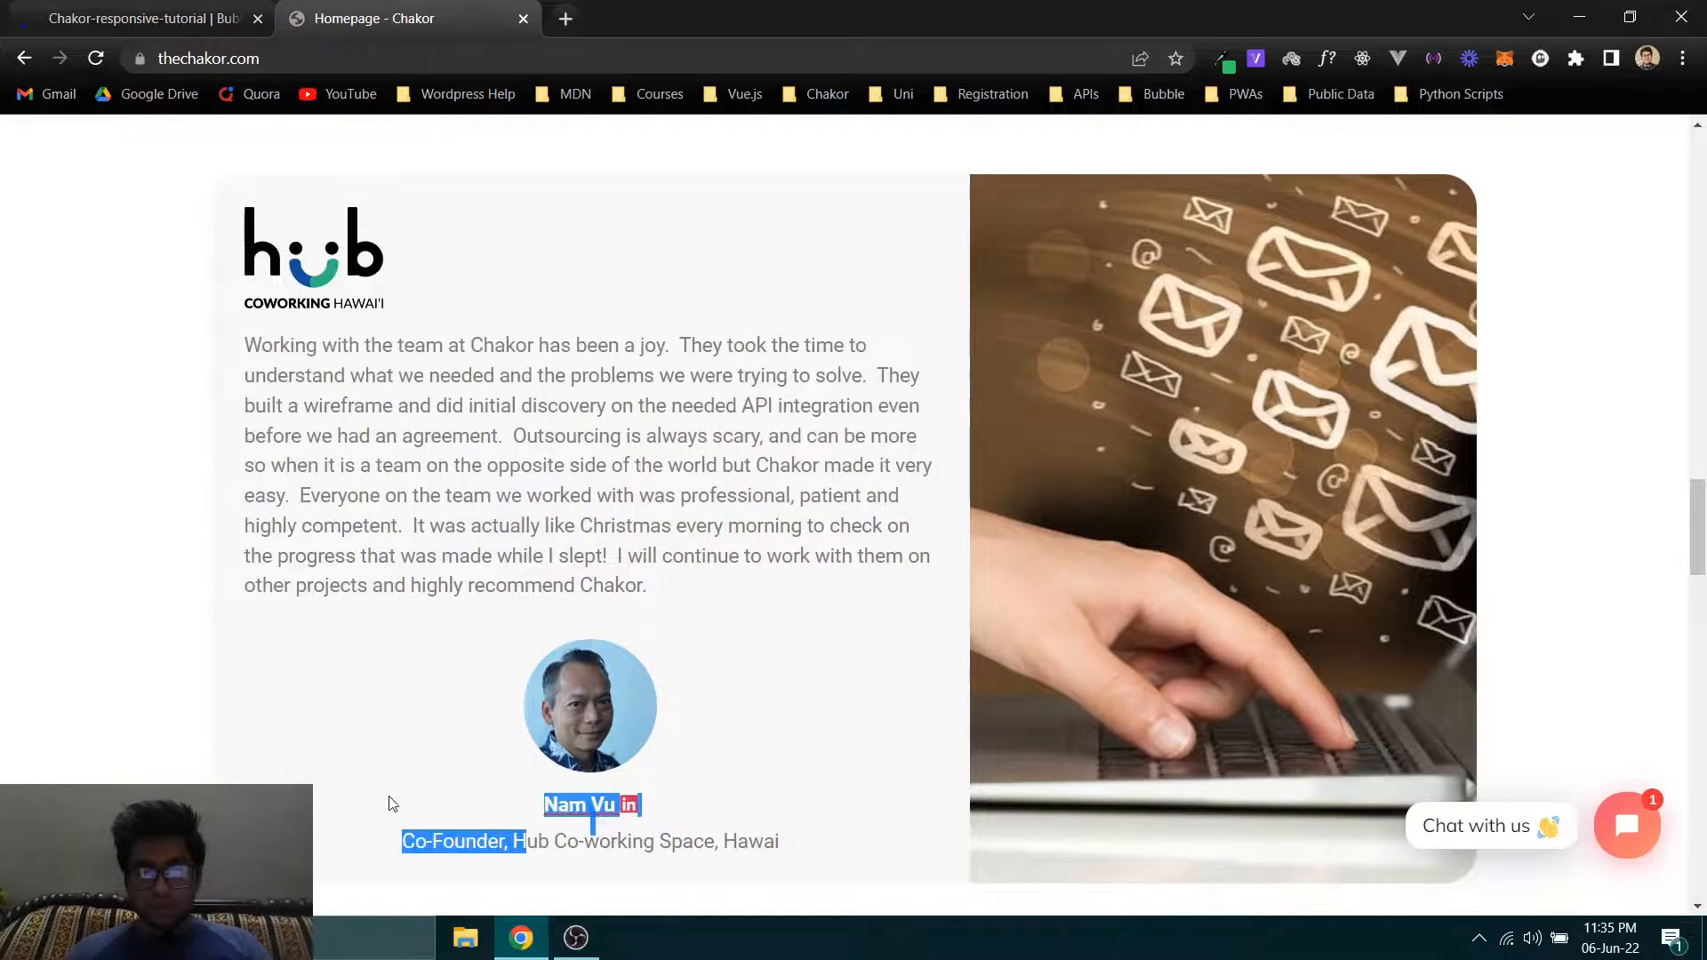
scroll(416, 644, "down", 1)
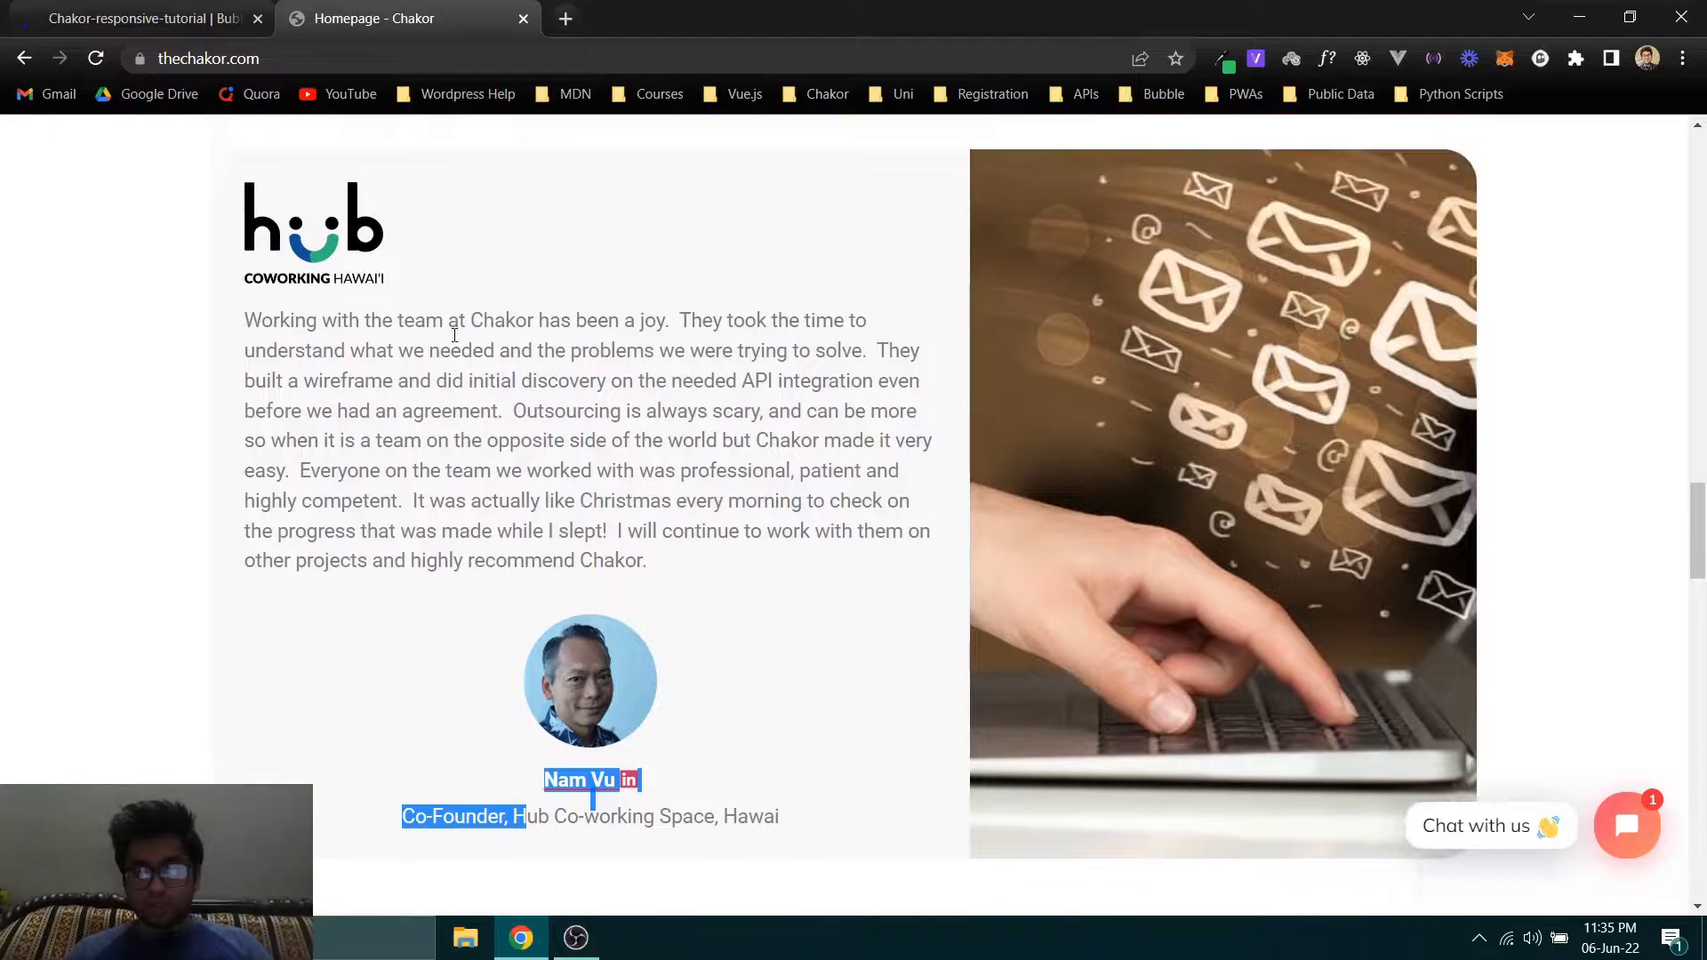
left_click(265, 154)
scroll(265, 153, "up", 1)
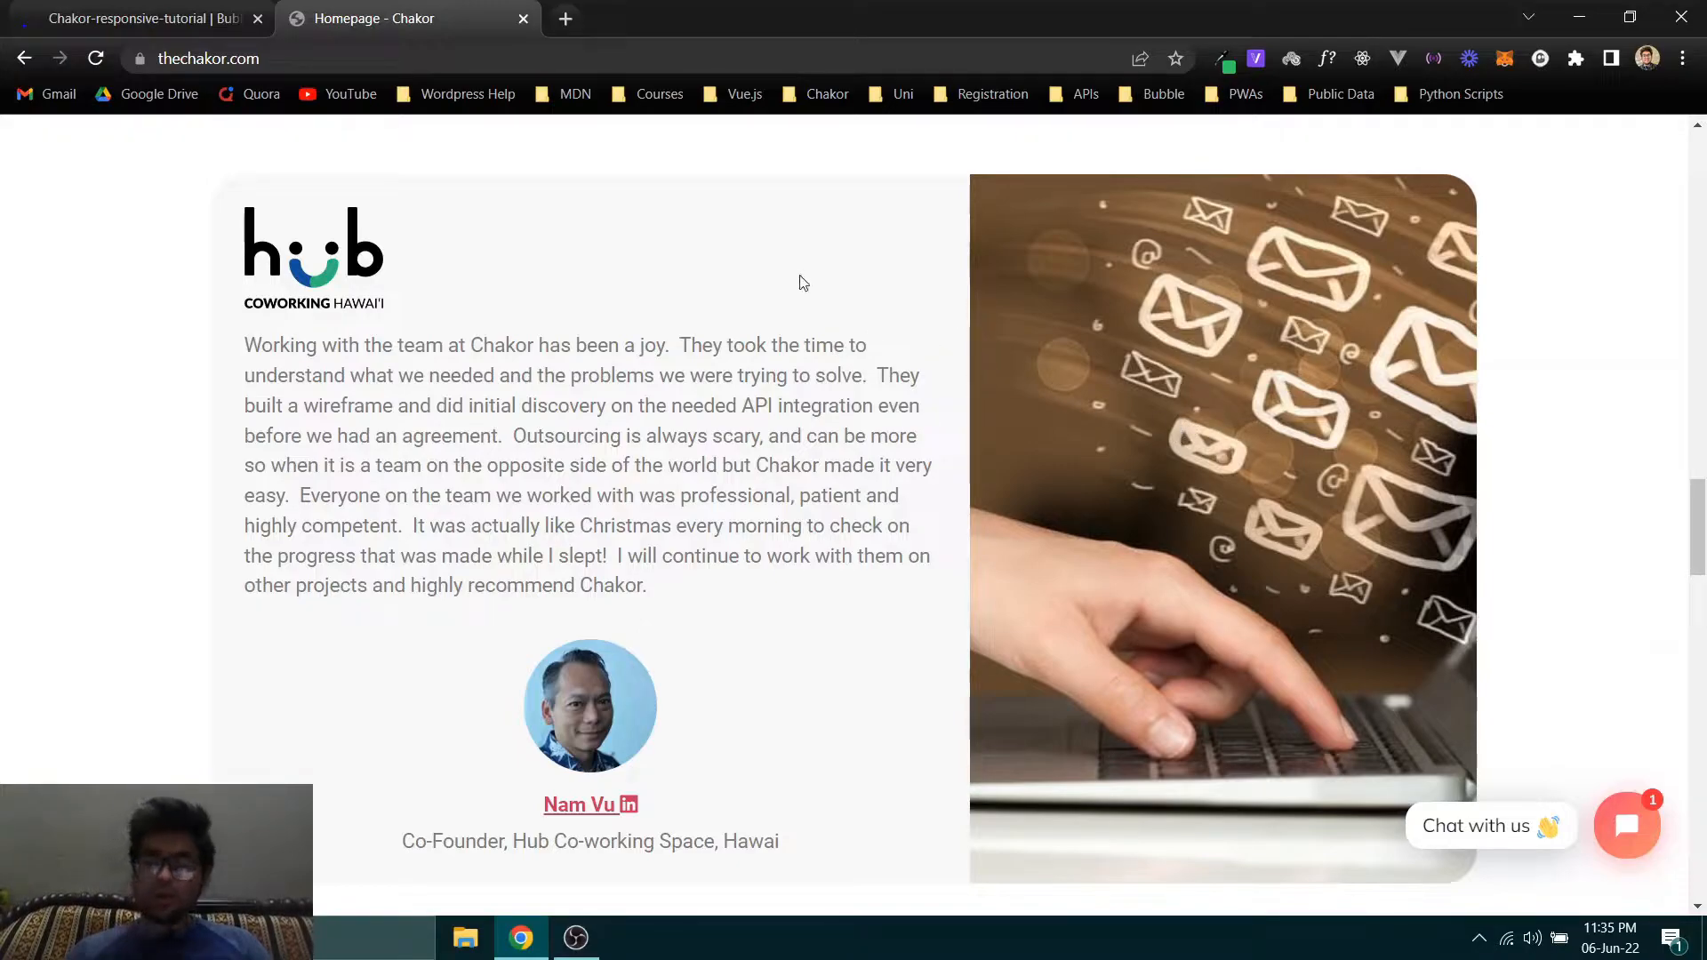
scroll(823, 284, "down", 1)
scroll(978, 224, "up", 1)
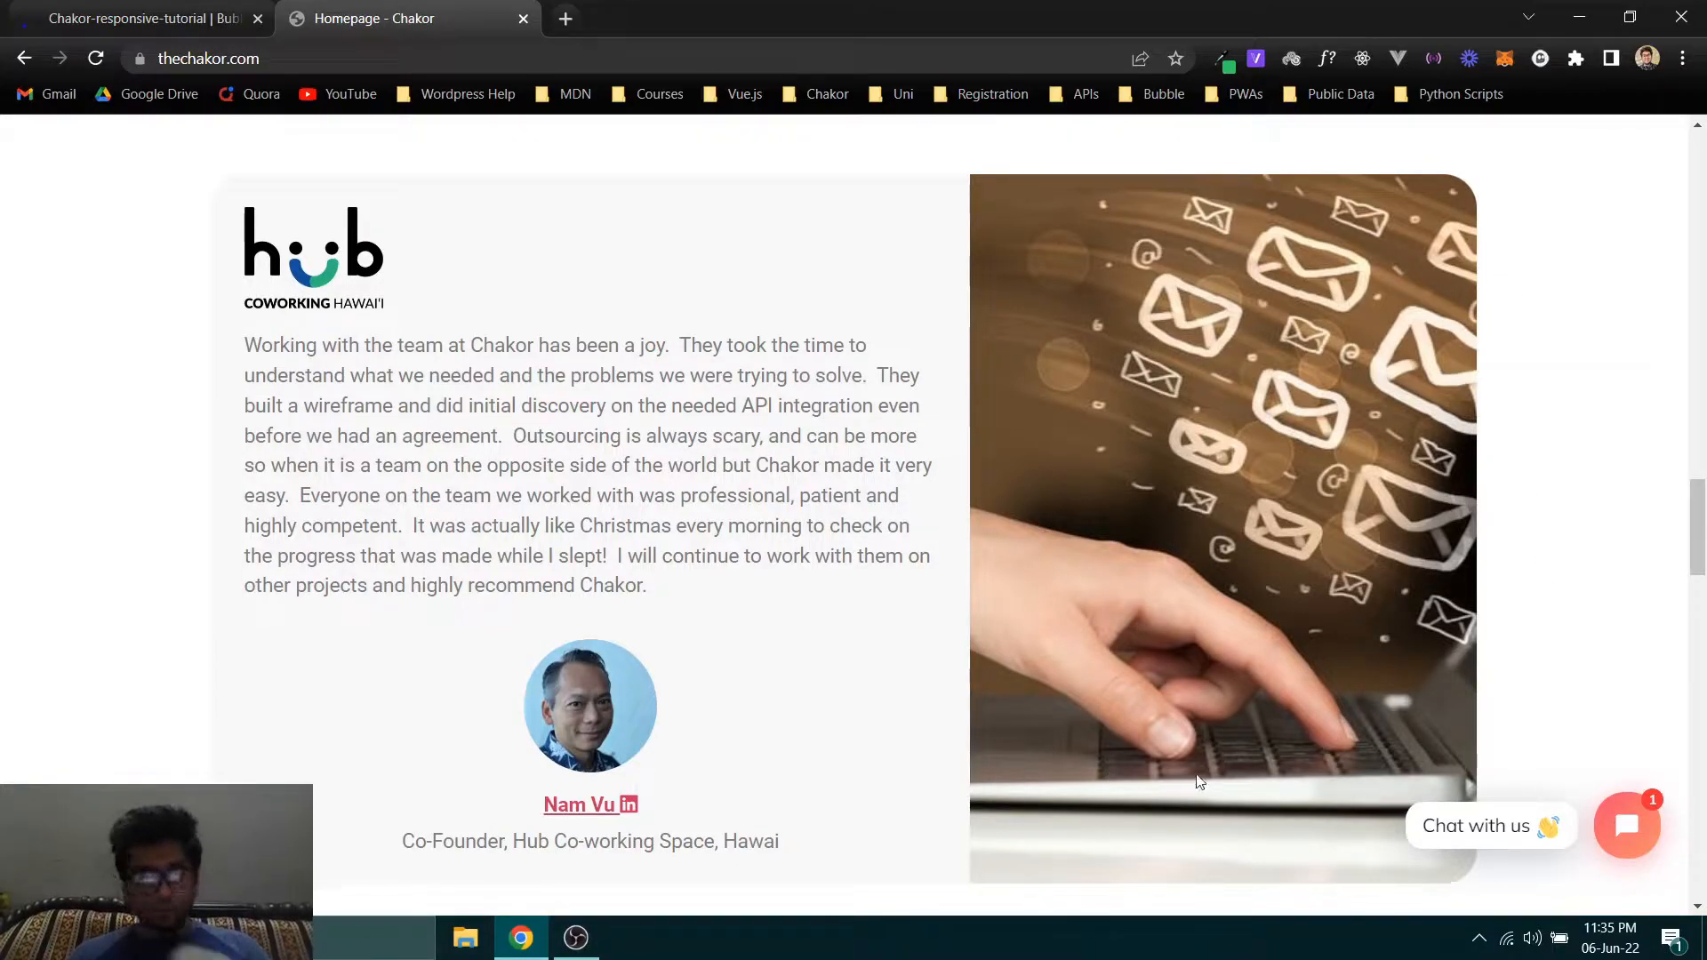
- In the Bubble editor, keep the group's Row layout, turn off its fixed width and set its max width to 1200 px
left_click(142, 18)
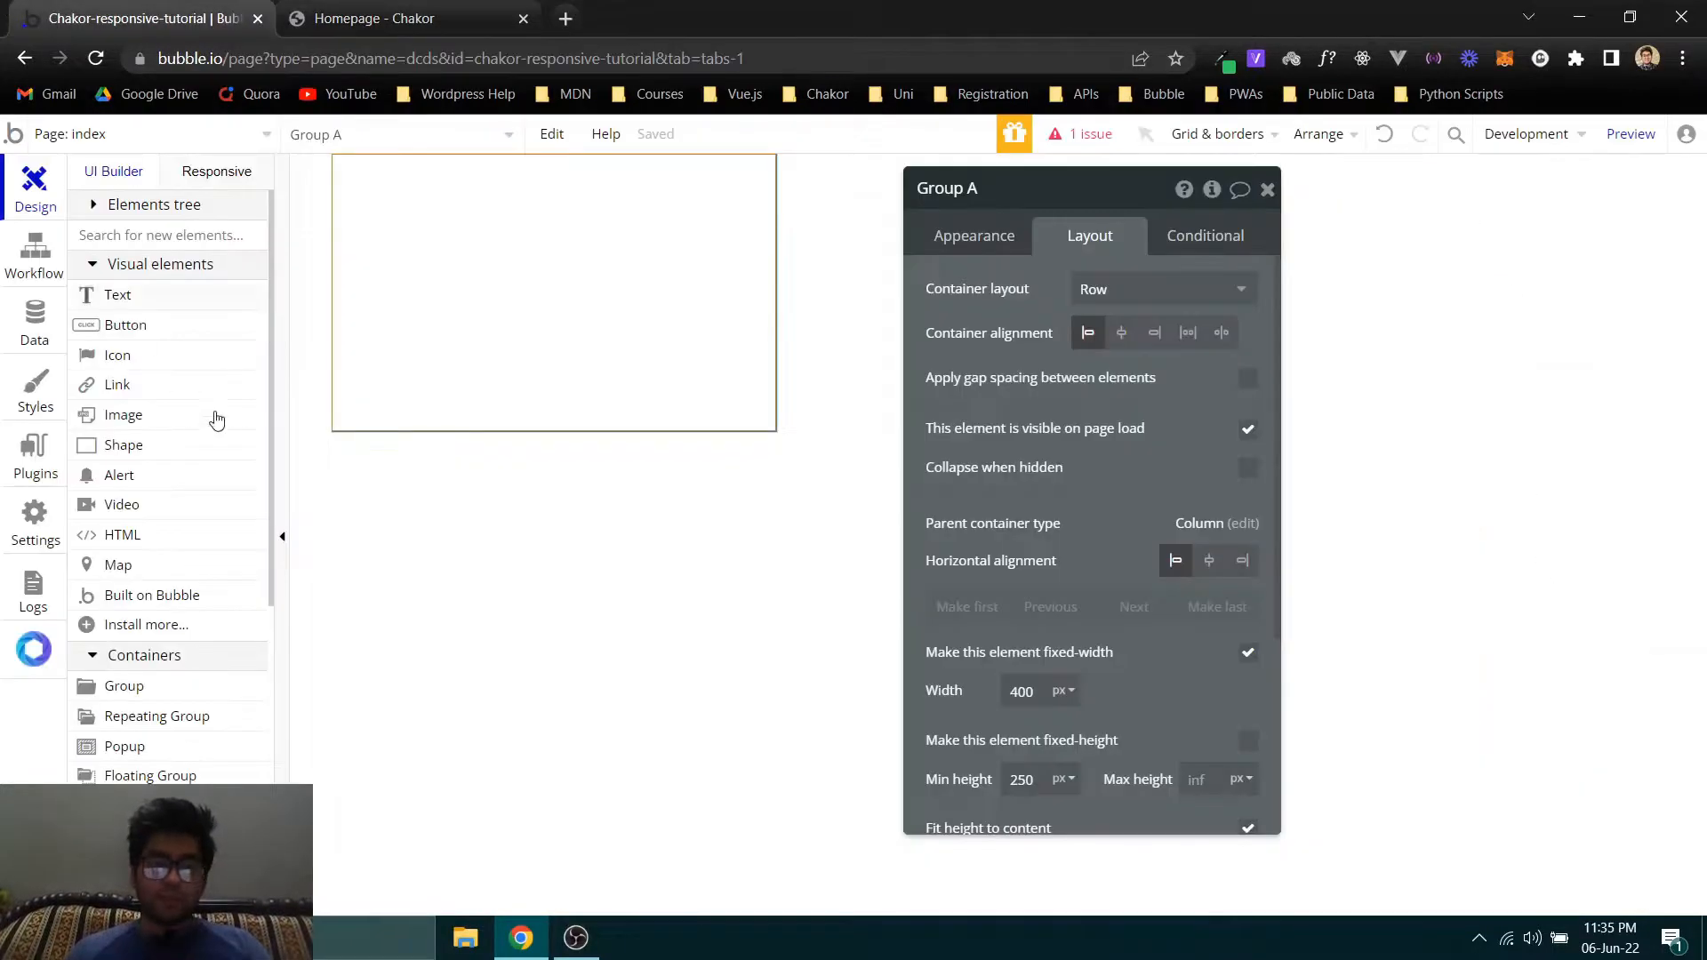
left_click(1107, 288)
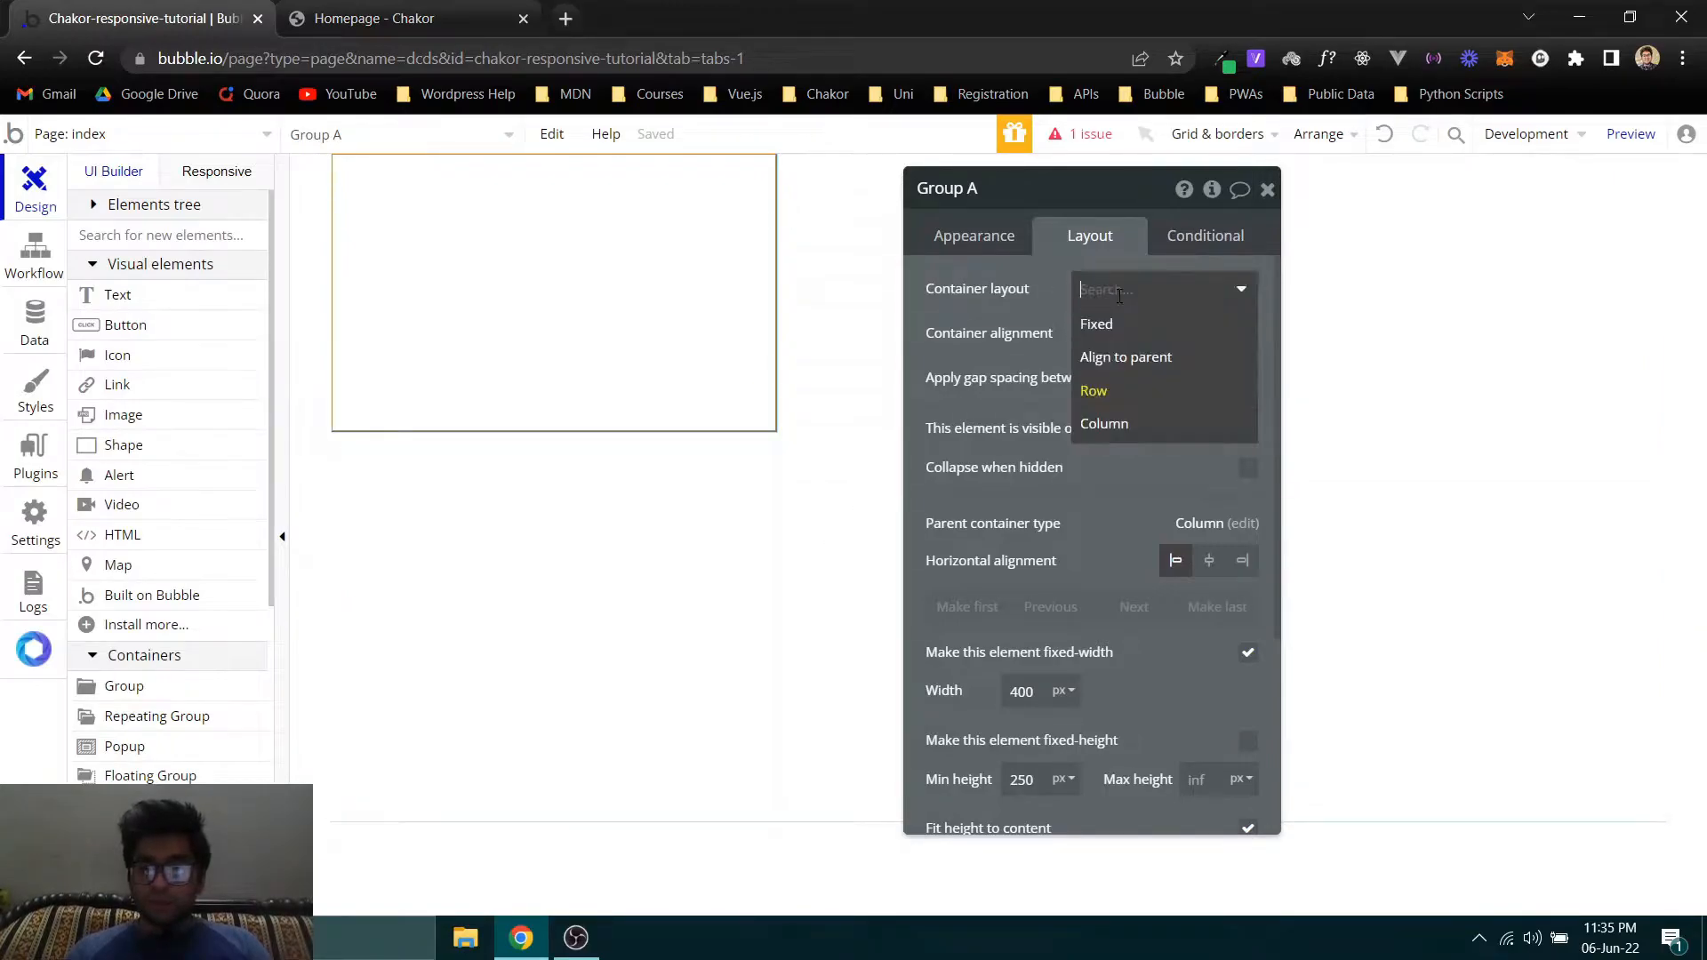
left_click(1122, 393)
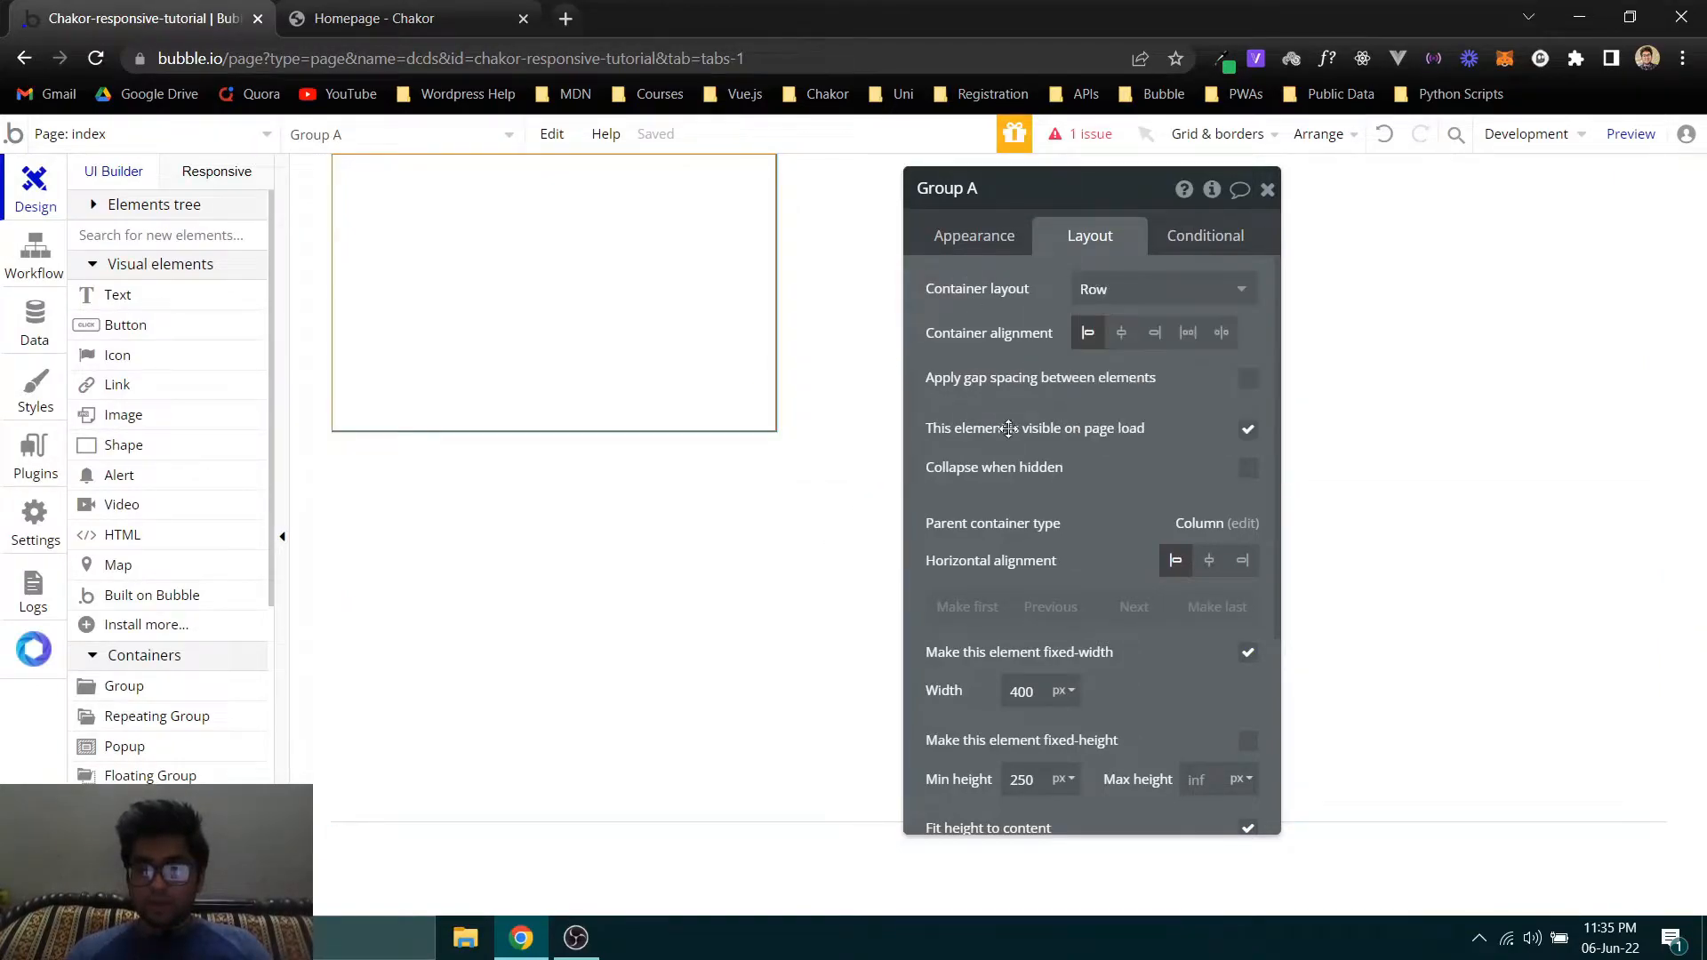
scroll(1045, 568, "down", 3)
left_click(1062, 467)
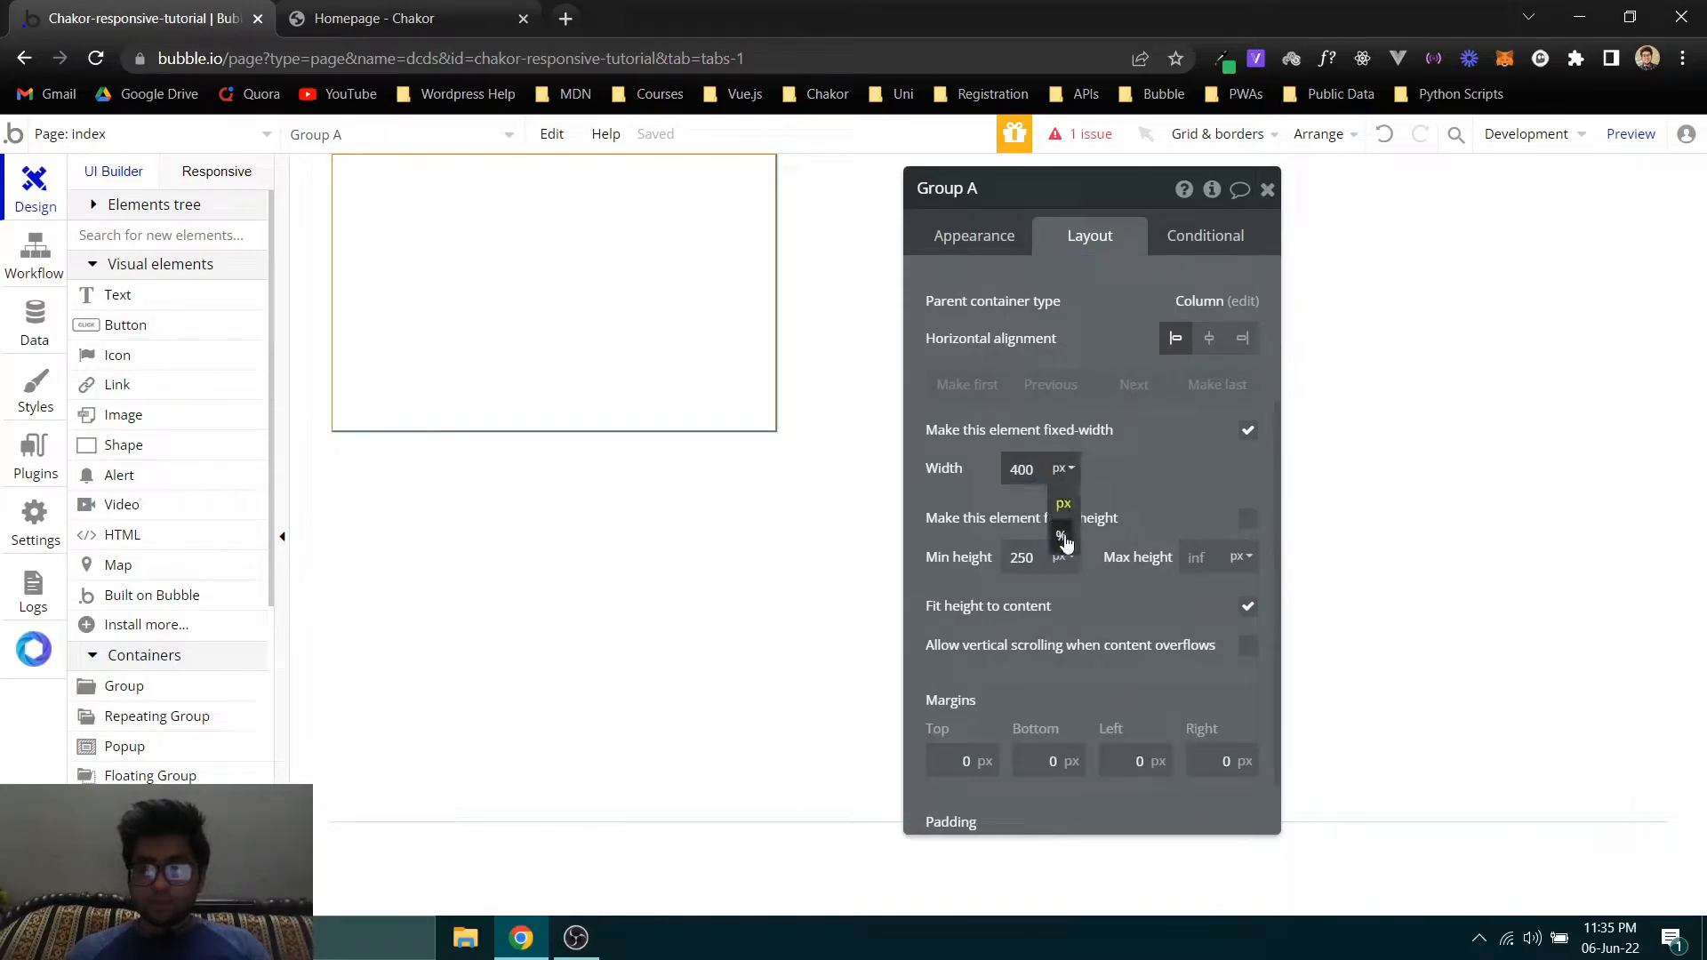
double_click(1040, 467)
left_click(1247, 430)
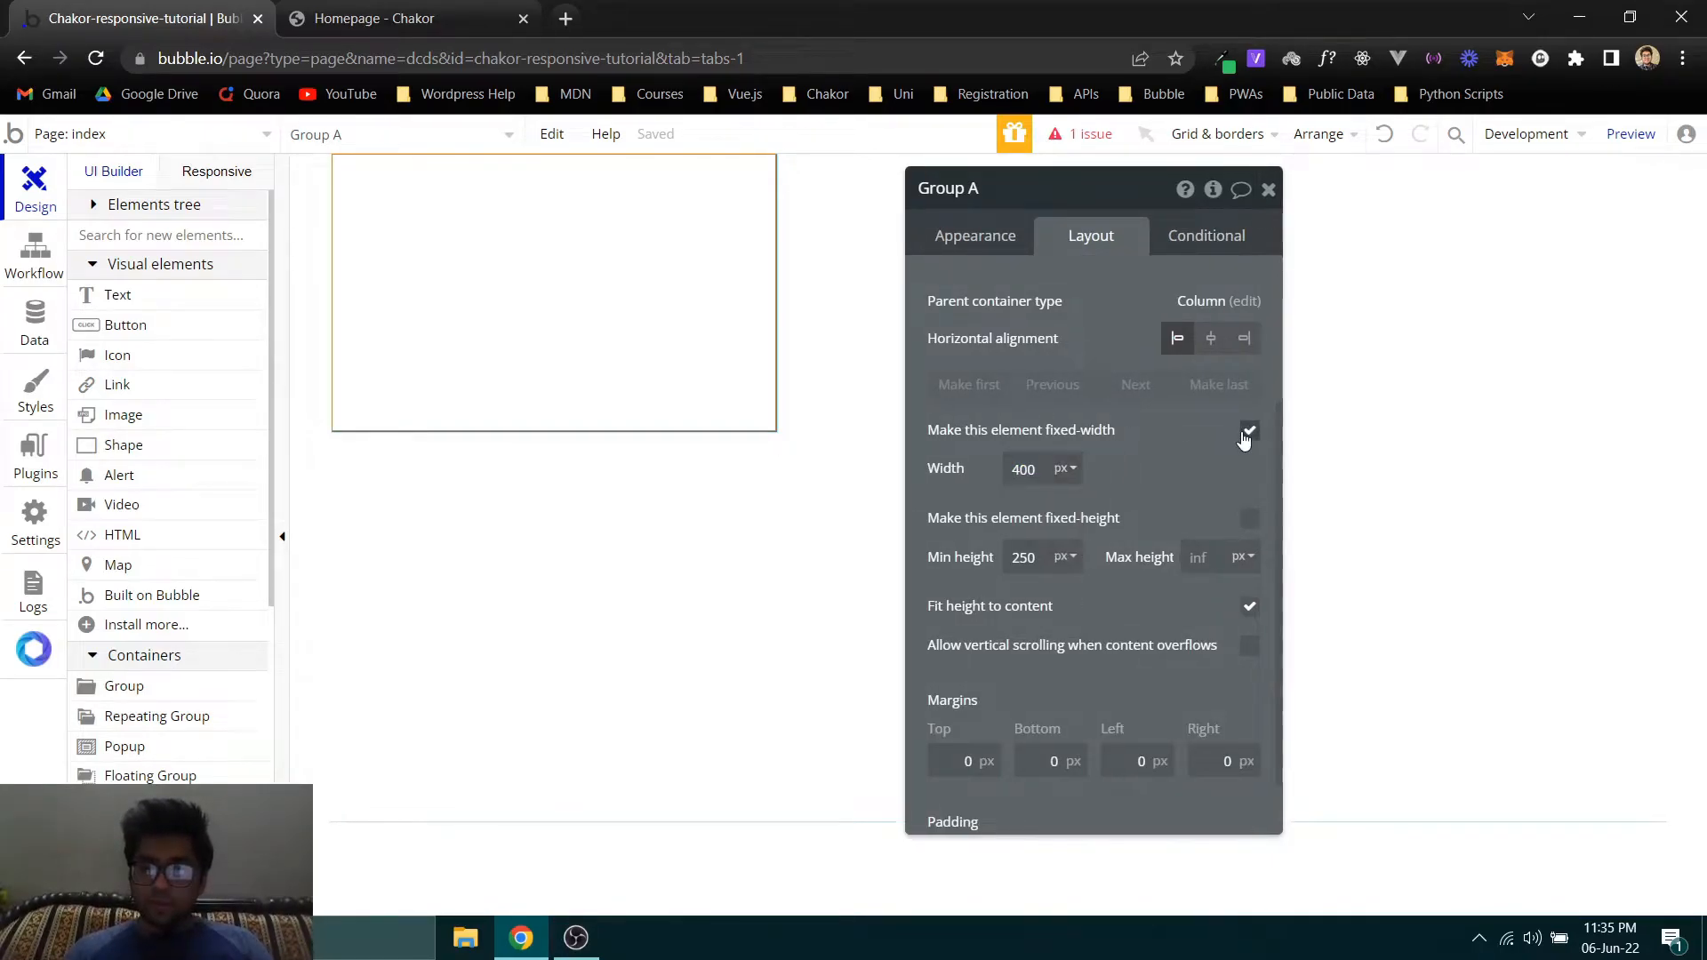
left_click(1203, 470)
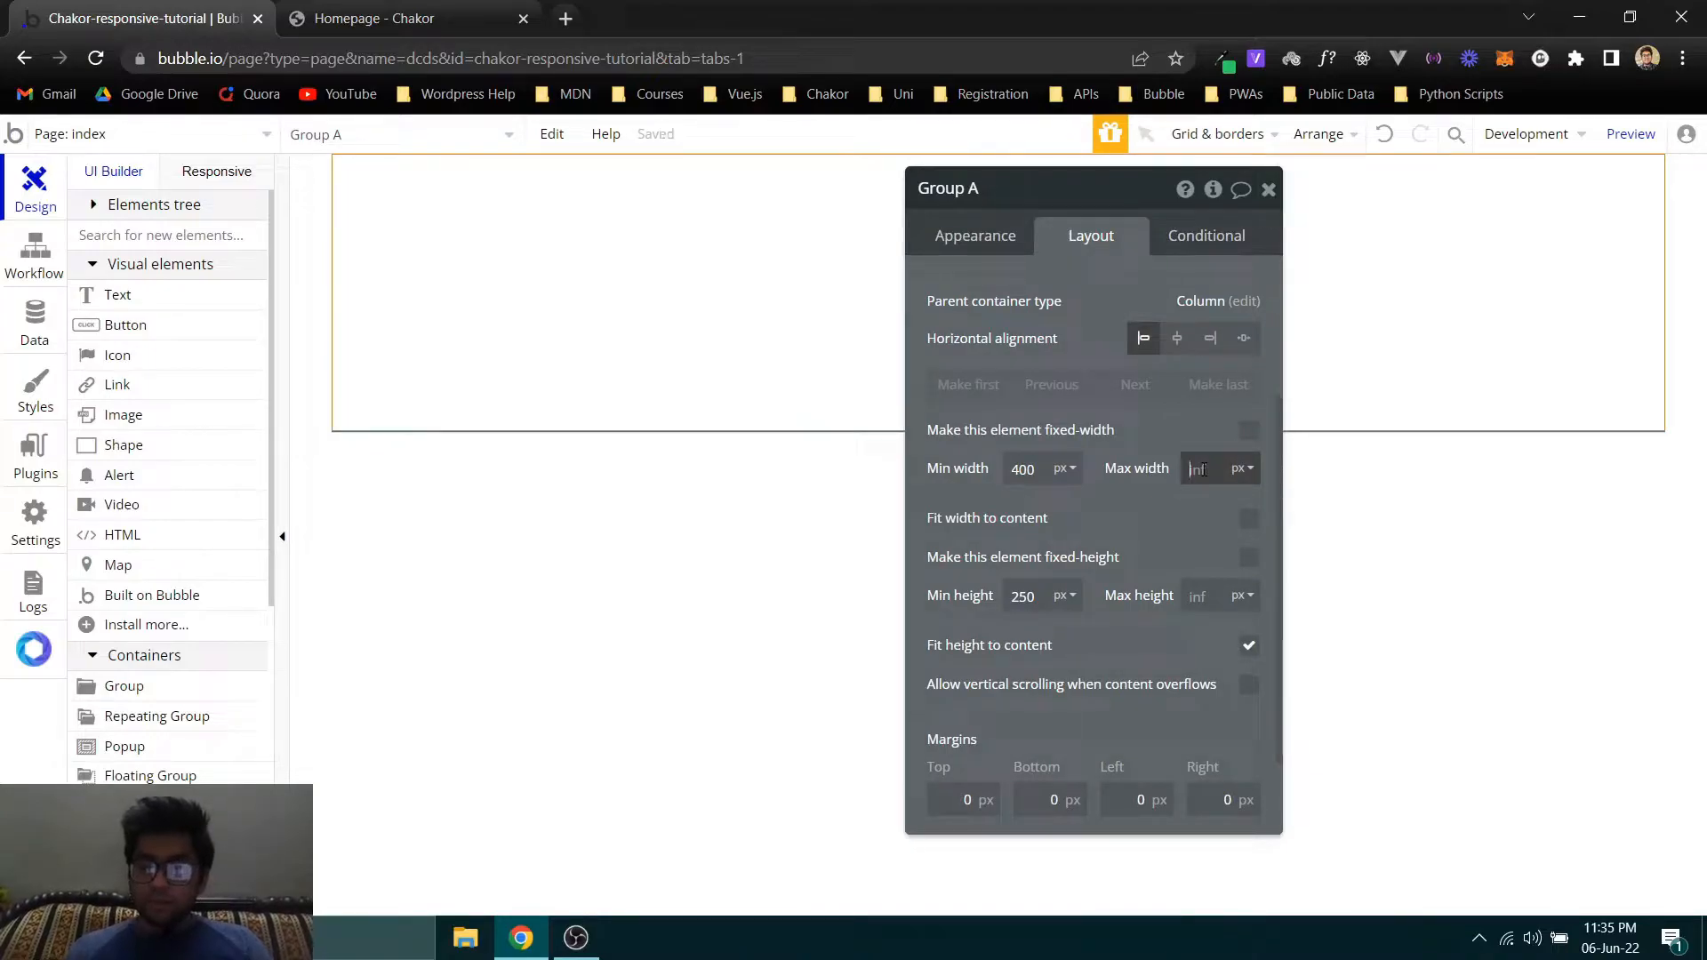
type("1200")
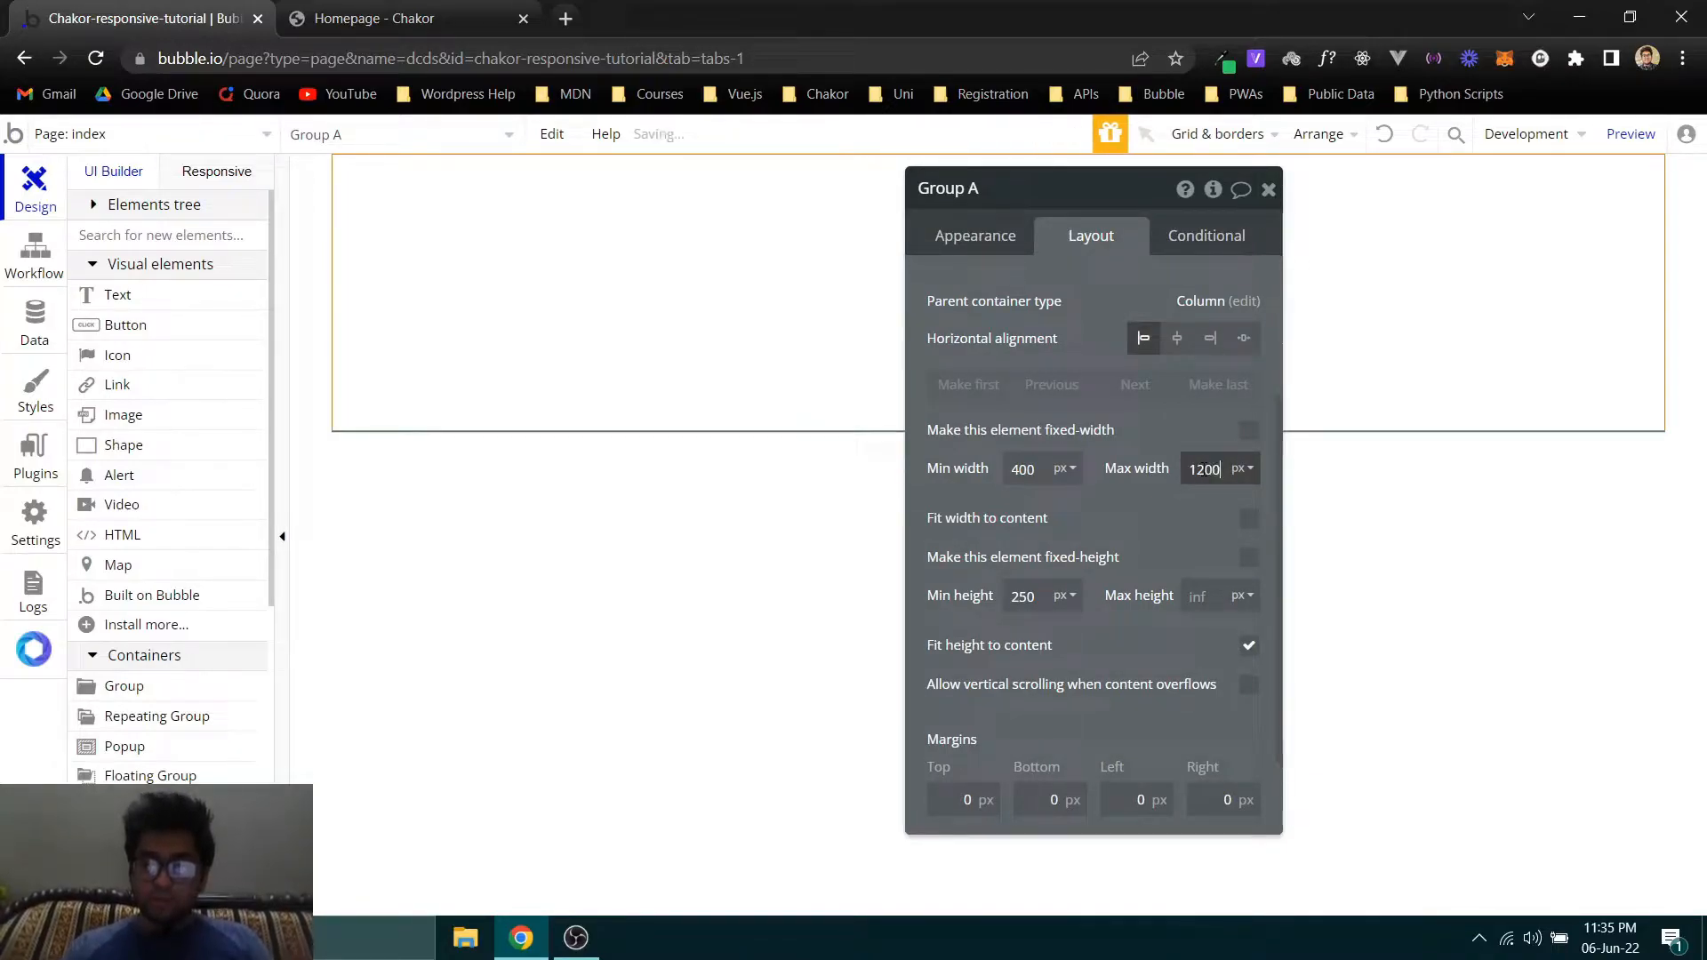
key("Return")
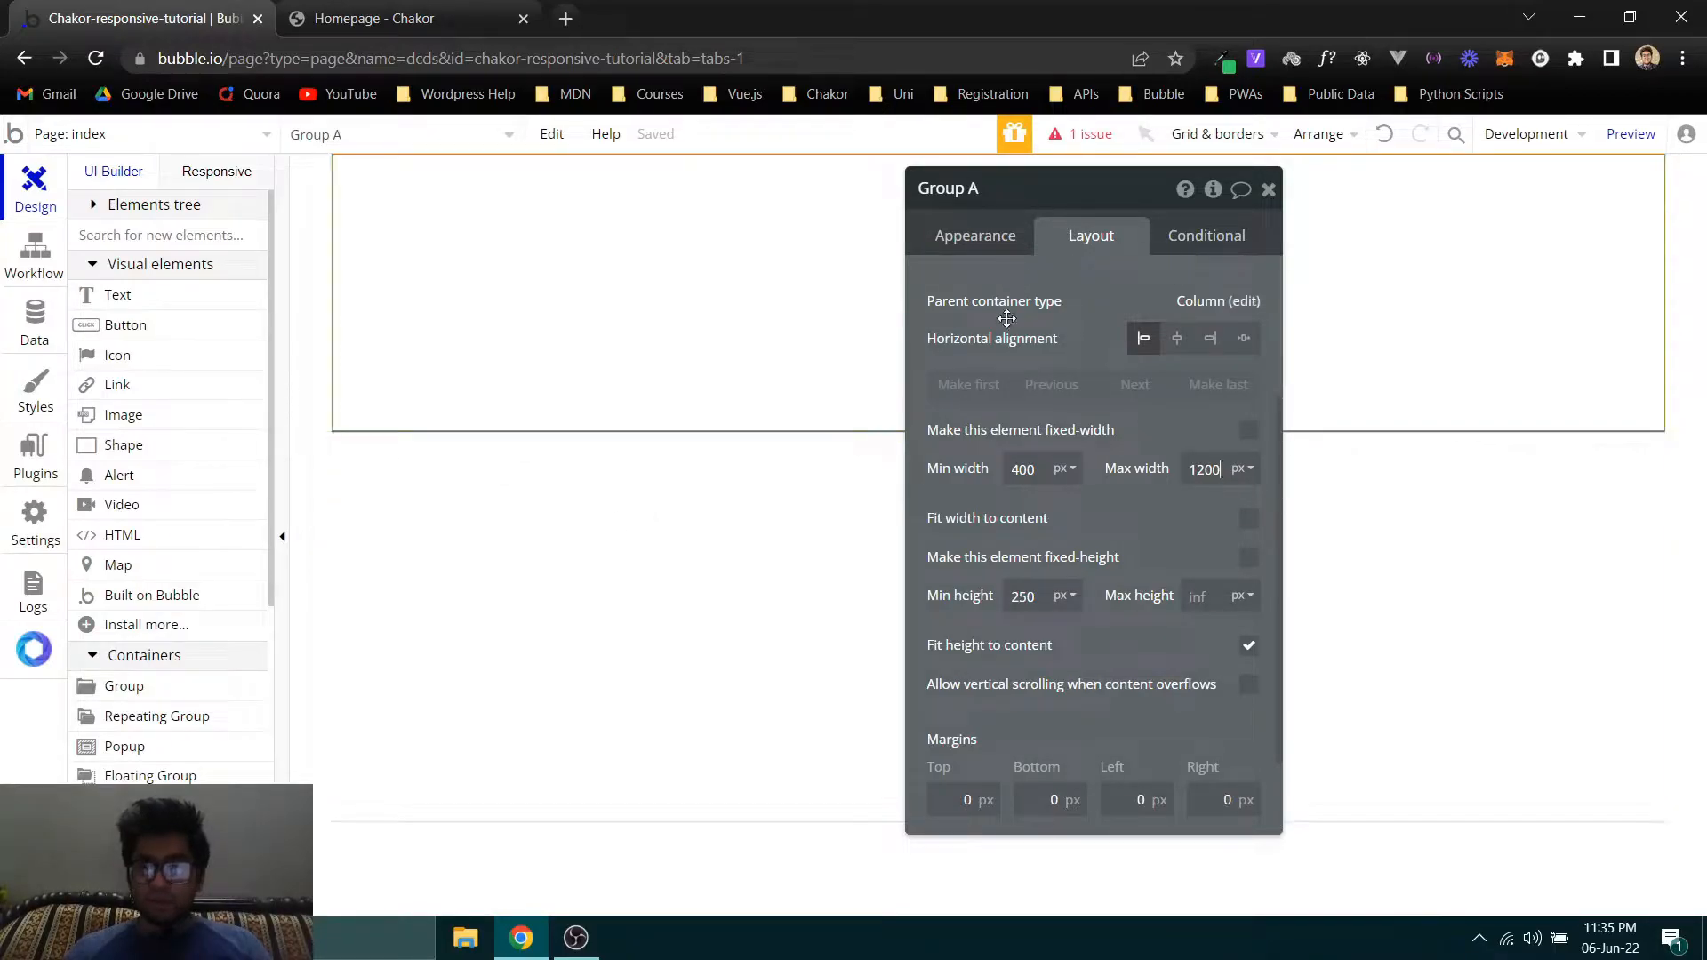
- Add a second group inside the existing row group on the index page
left_click_drag(1010, 309, 1340, 343)
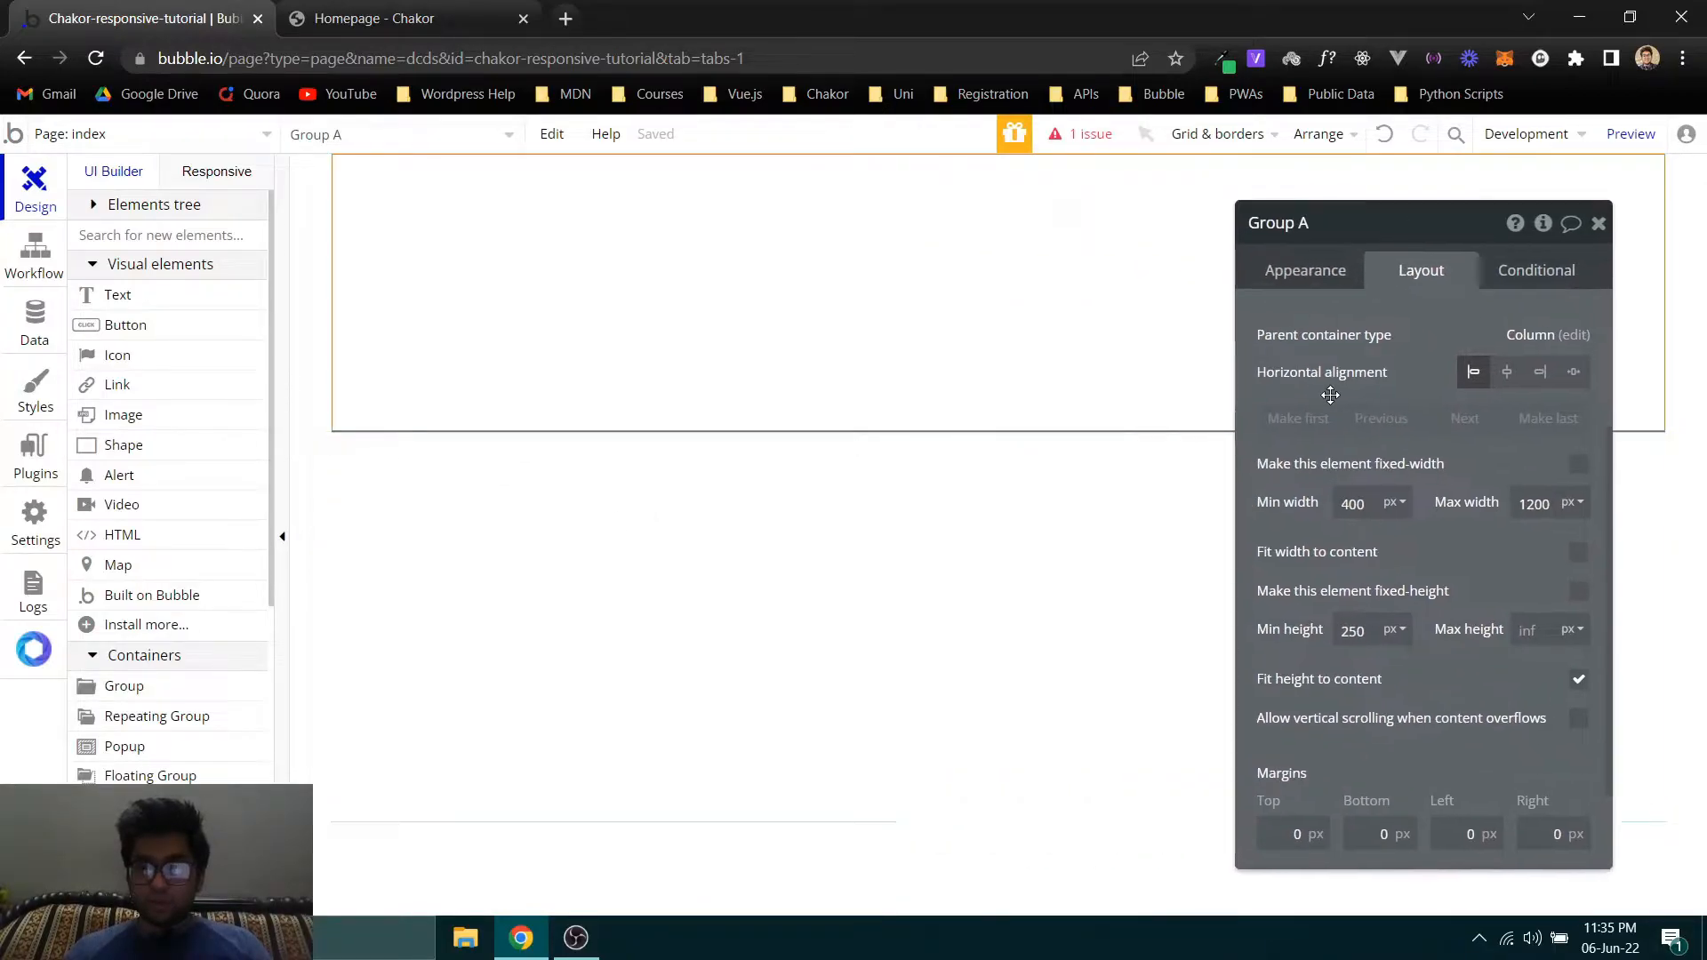
left_click(141, 245)
type("group")
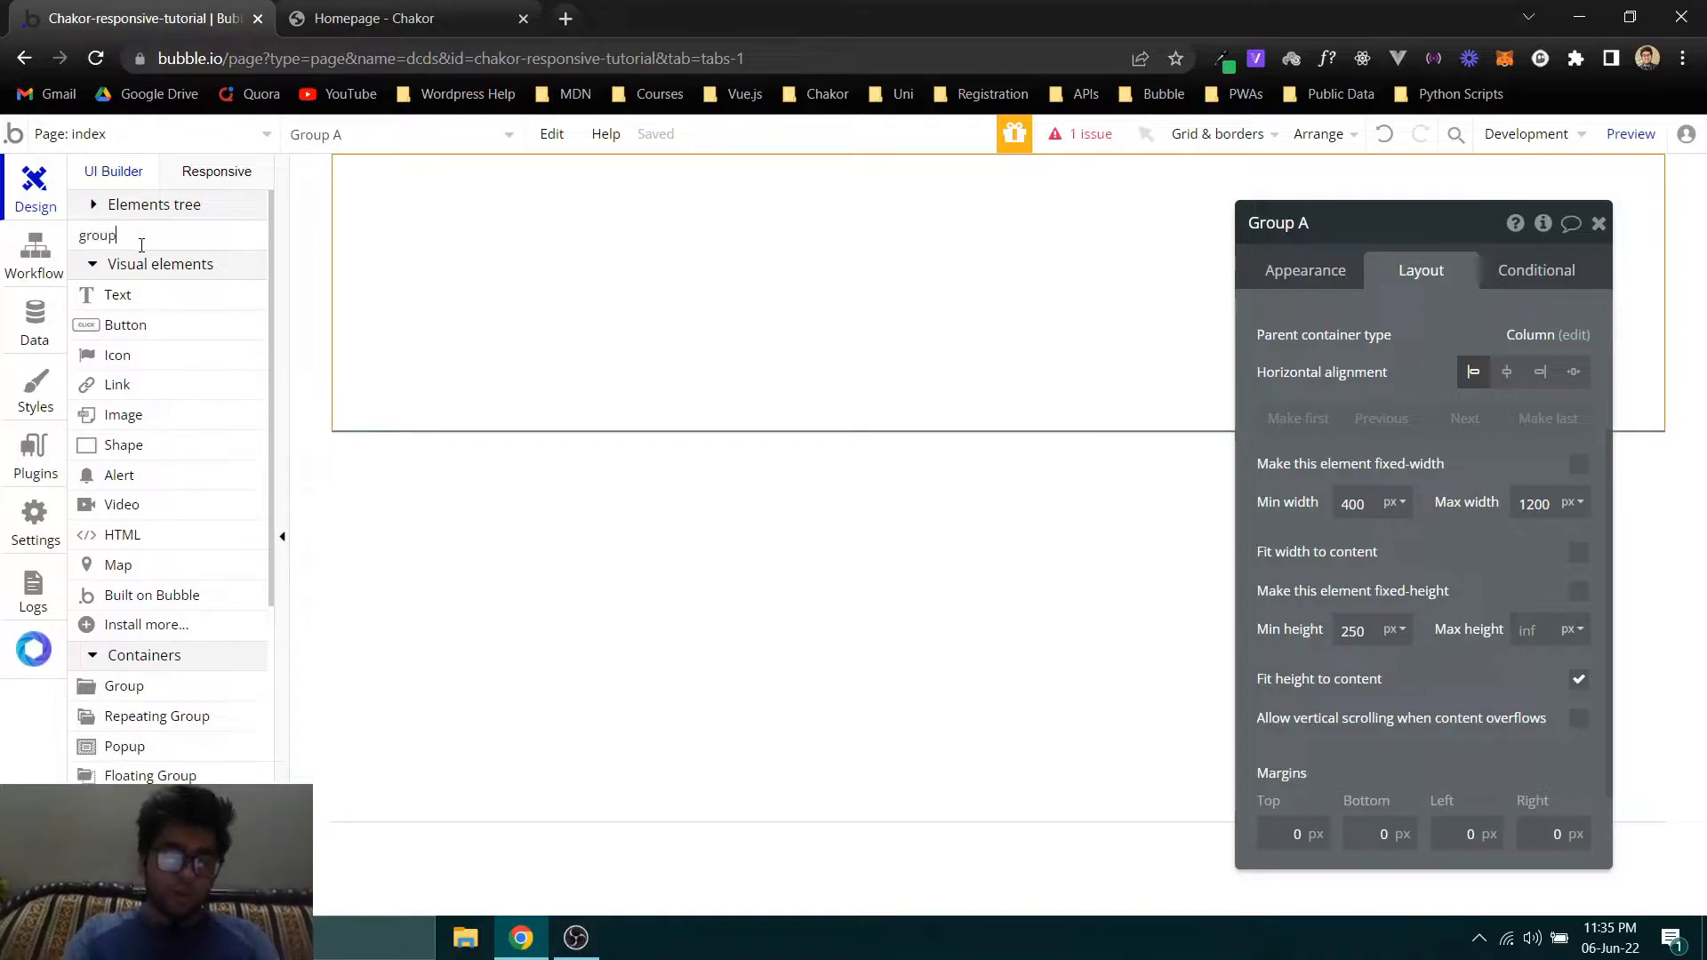
left_click(111, 294)
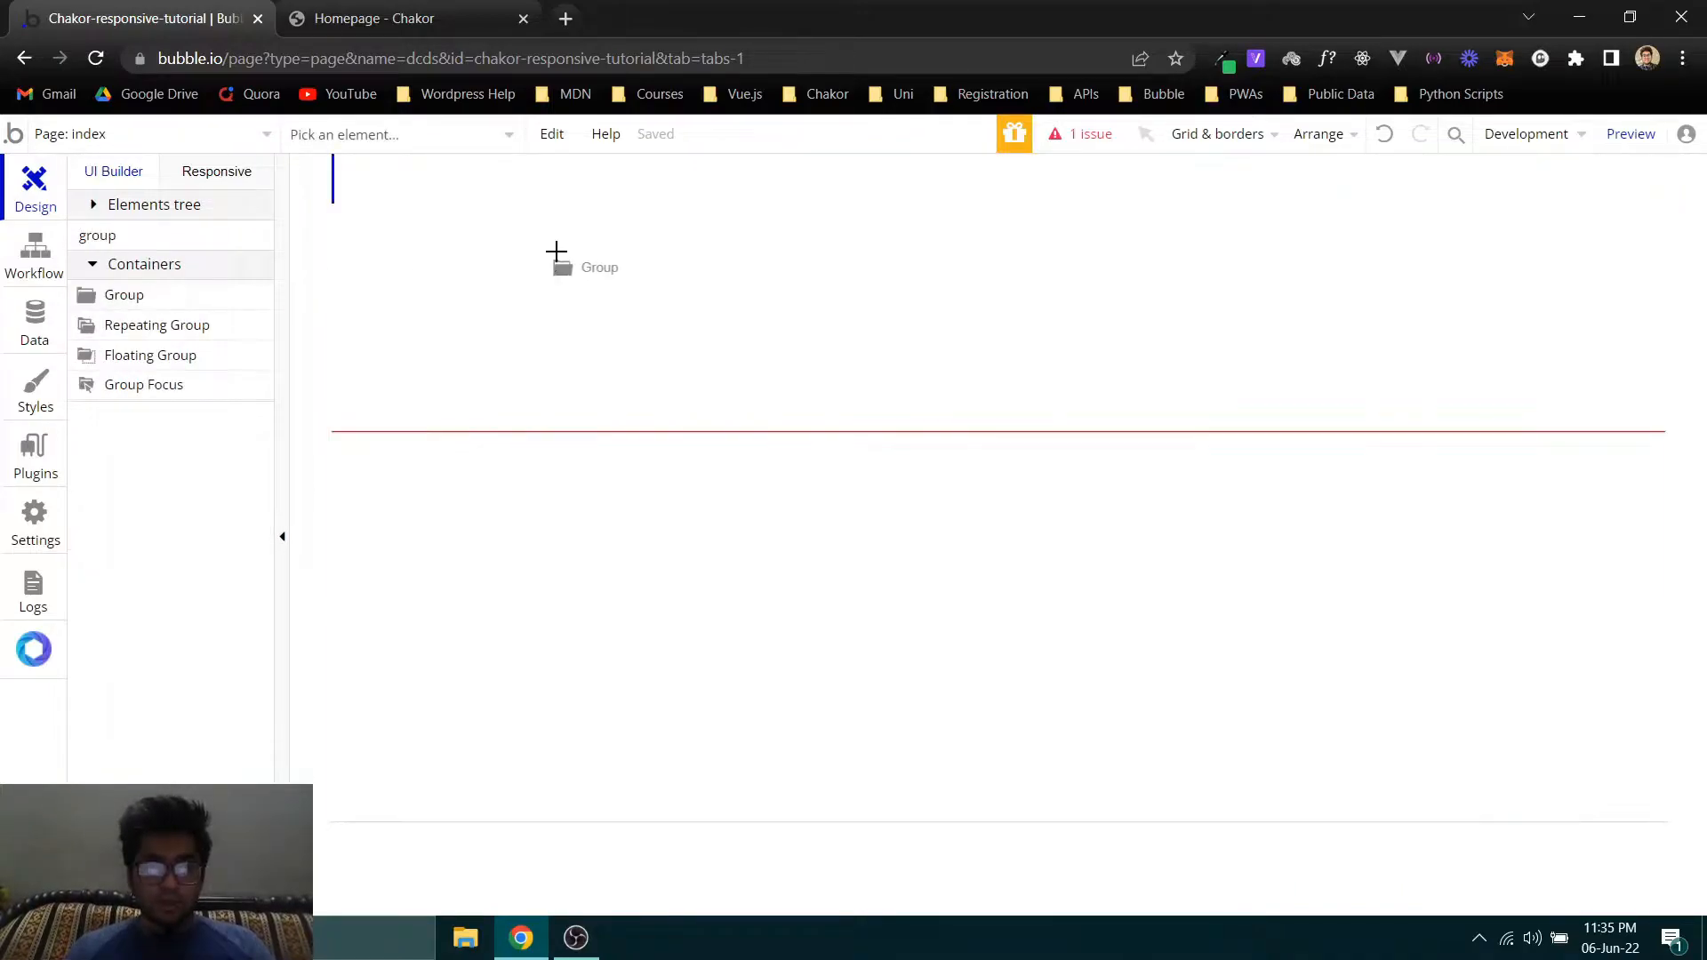
left_click(550, 263)
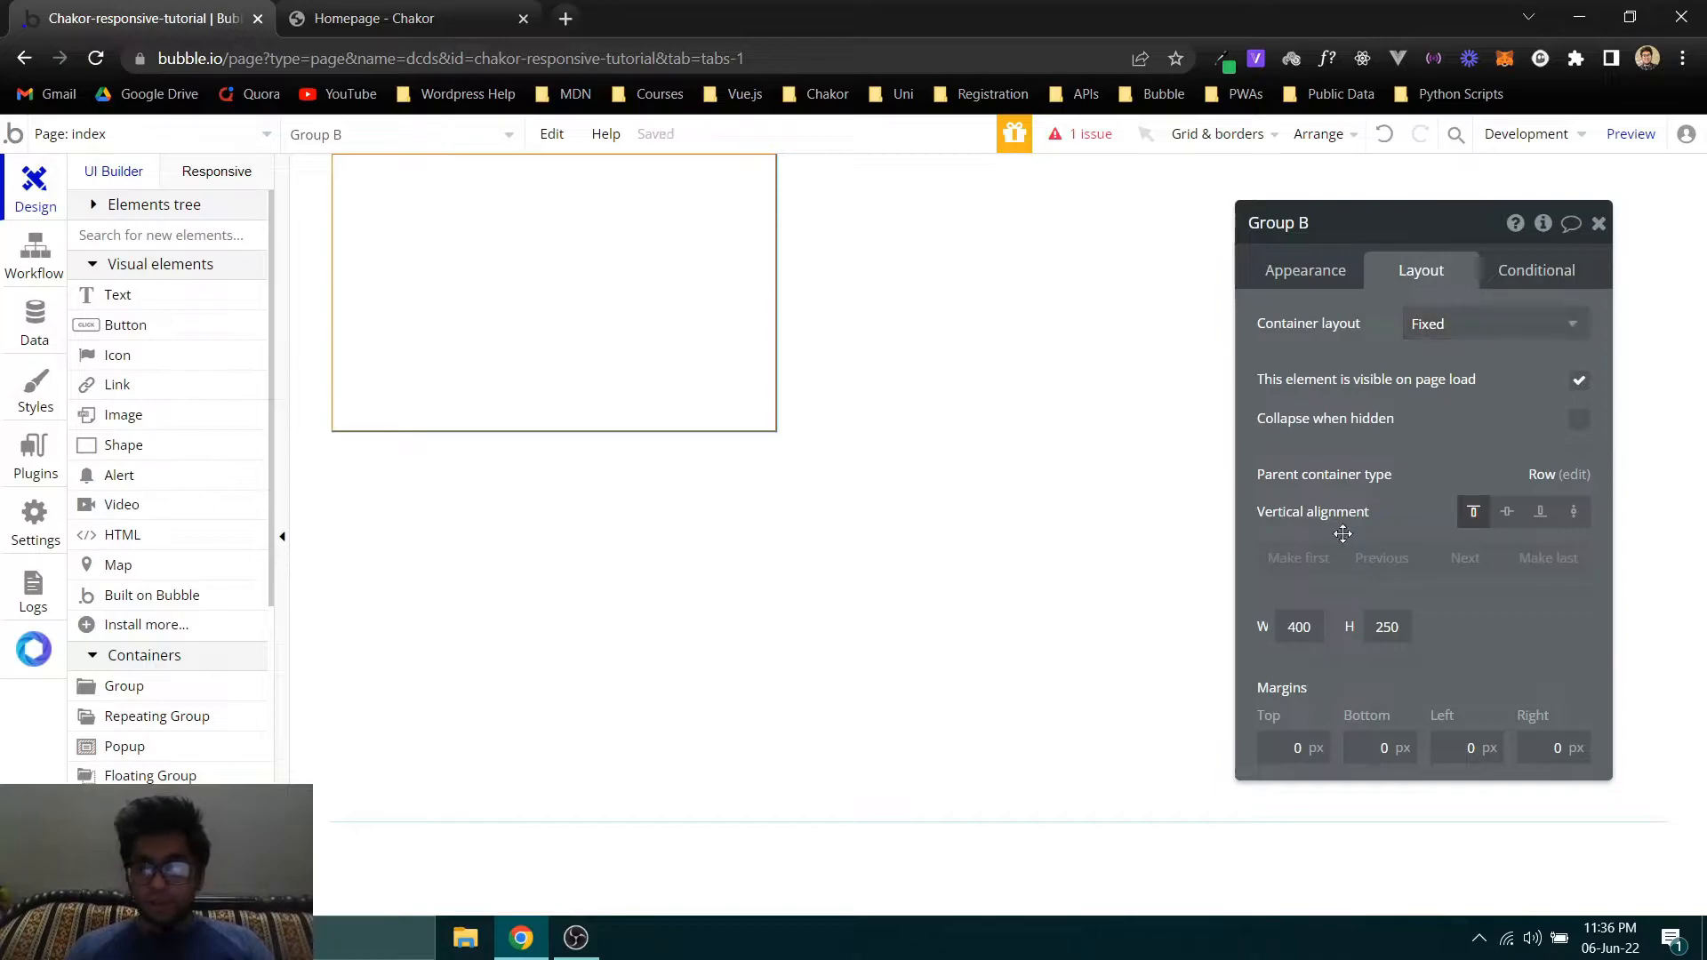
- On the Chakor homepage, examine how the Hub Coworking Hawai'i card stacks its logo and testimonial text beside the image
left_click(937, 305)
left_click(279, 11)
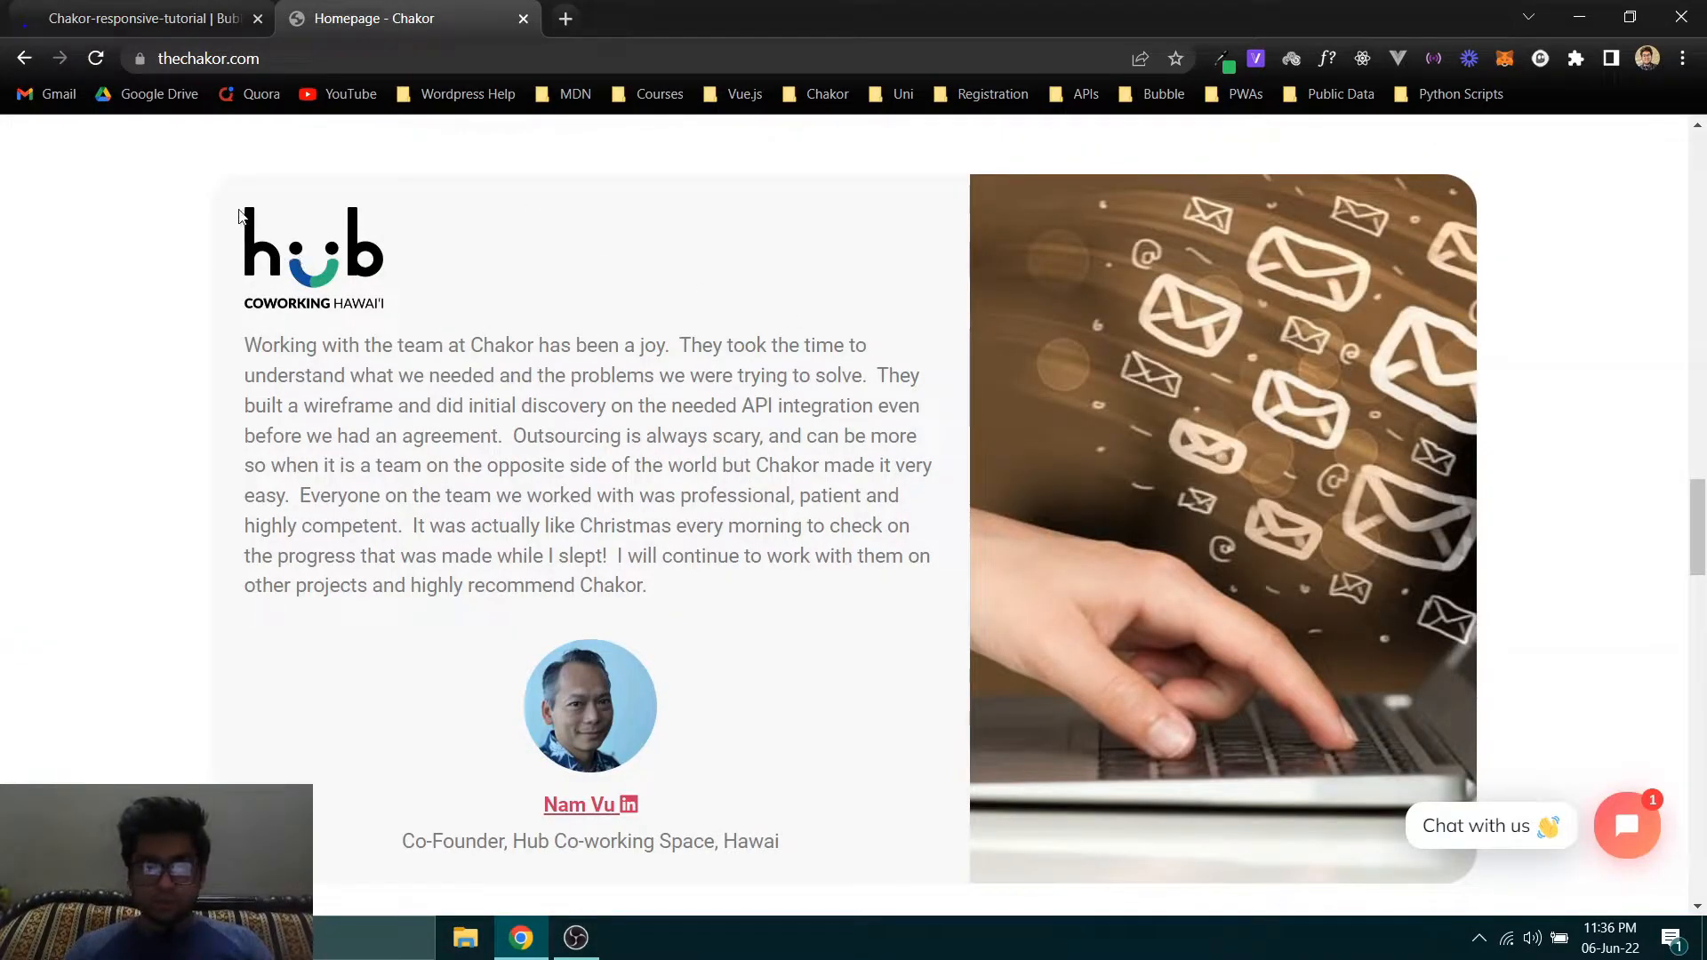
scroll(915, 439, "down", 1)
left_click_drag(254, 243, 915, 297)
scroll(655, 297, "up", 1)
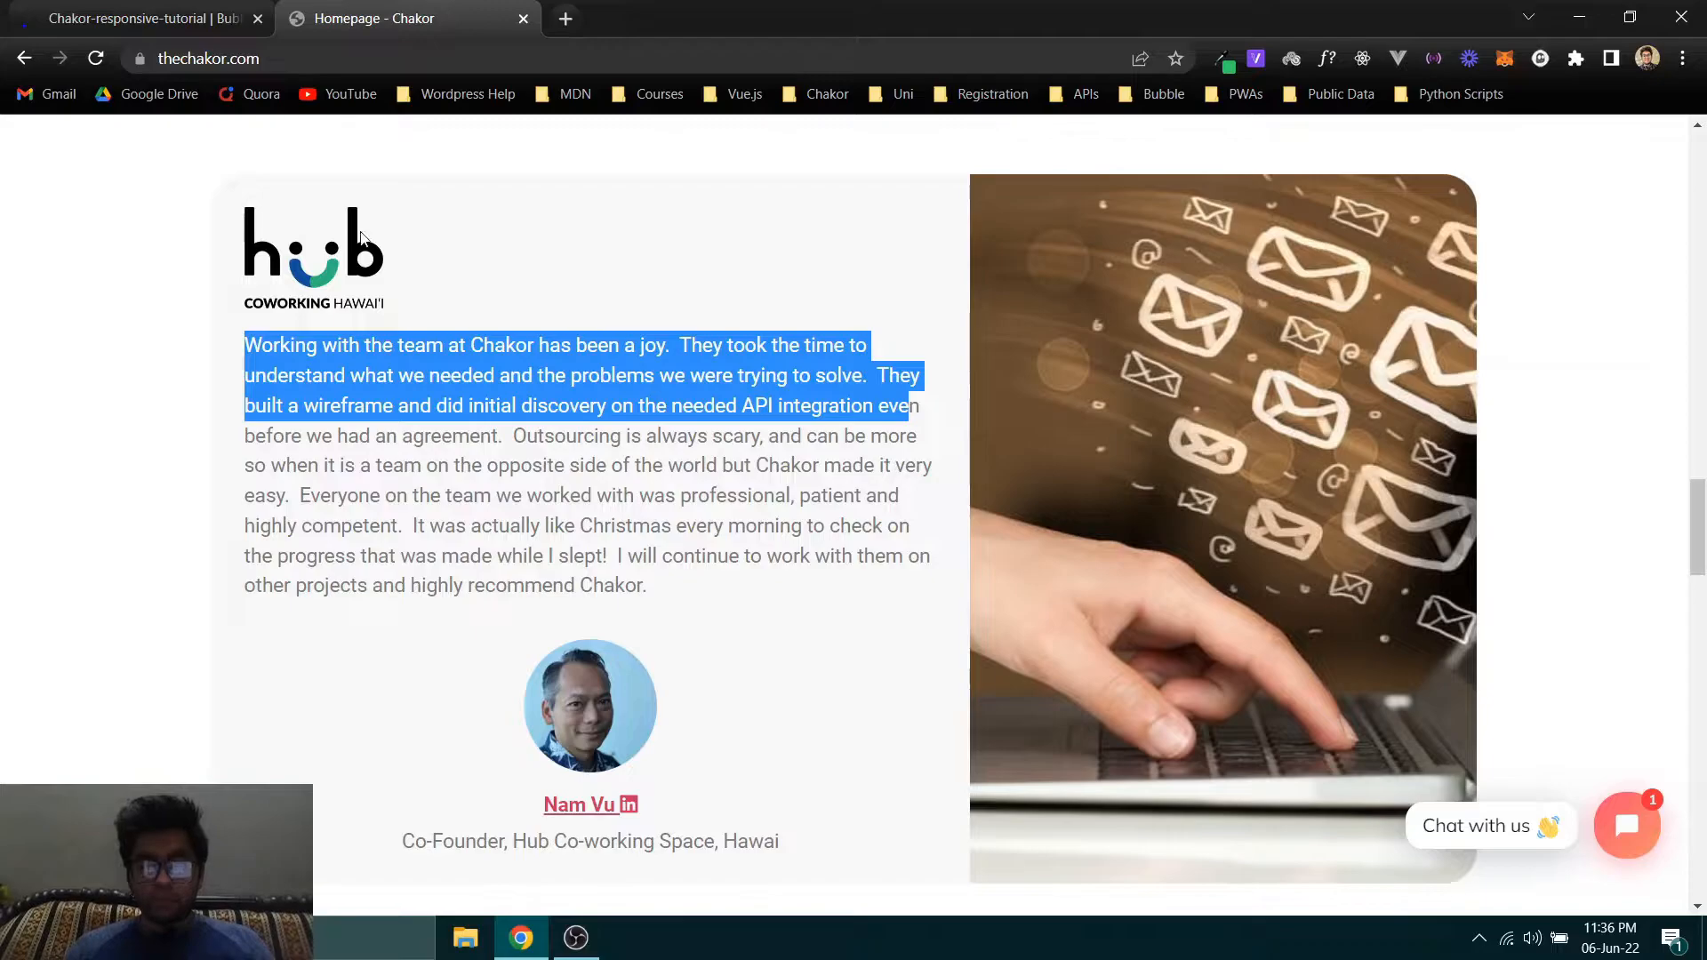
key("ctrl+Tab")
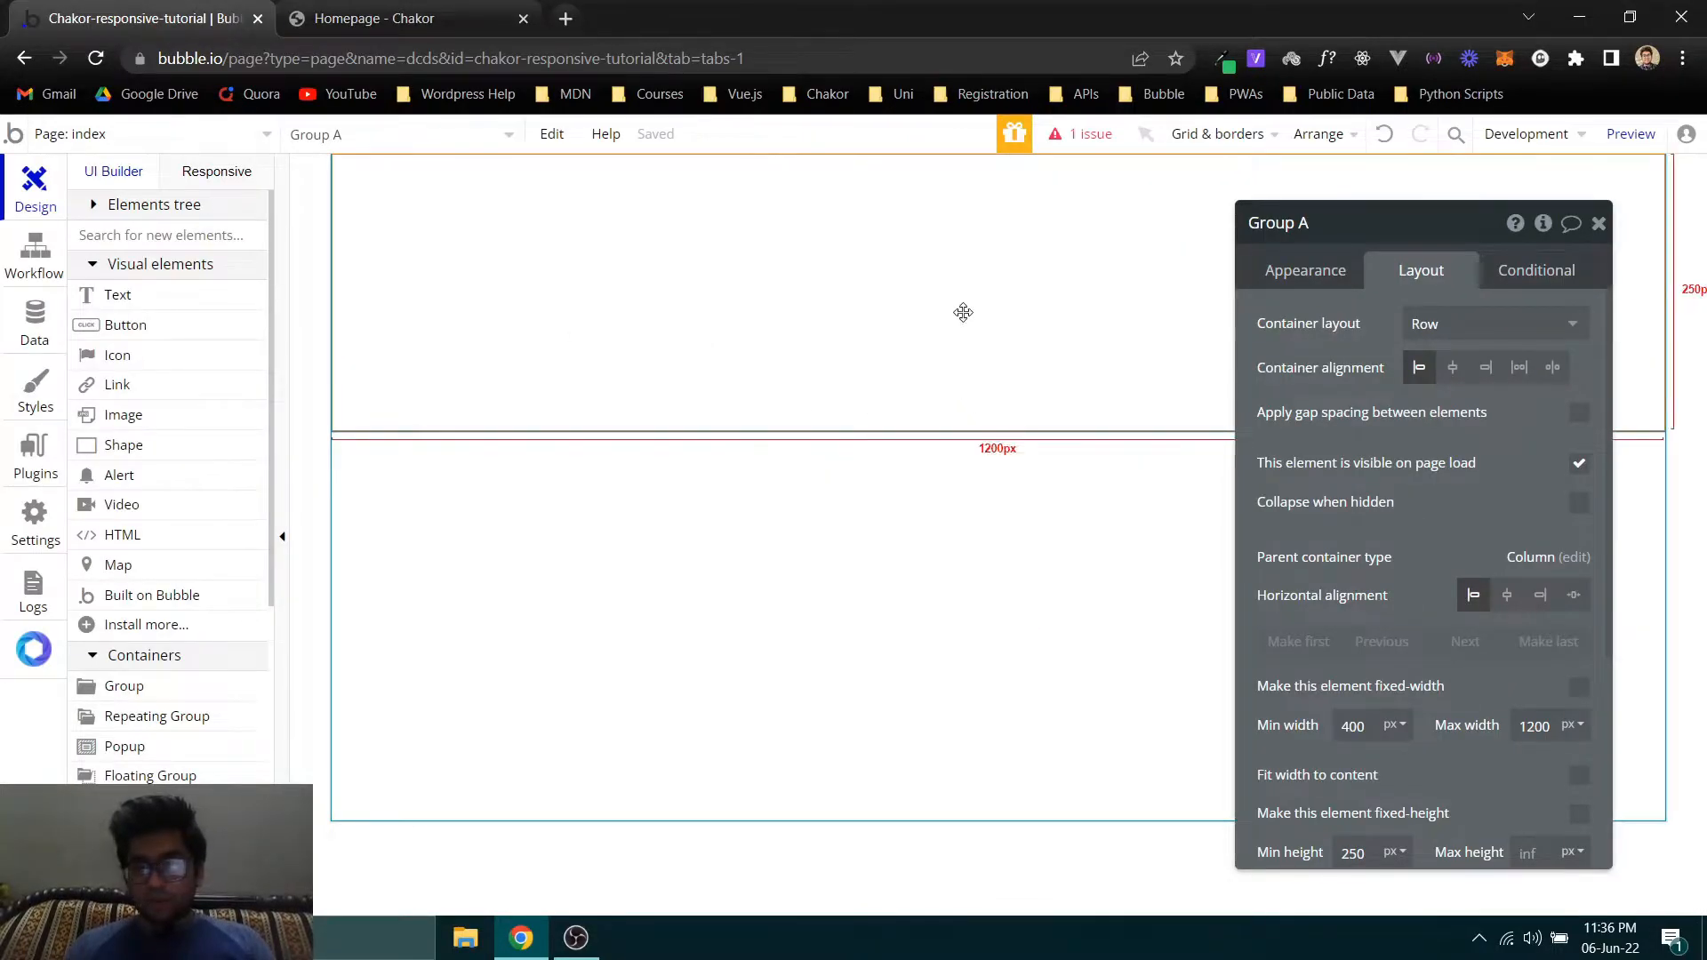
- Back in the Bubble editor, rename the nested group as Column 1 and set its container layout to Column
left_click(641, 300)
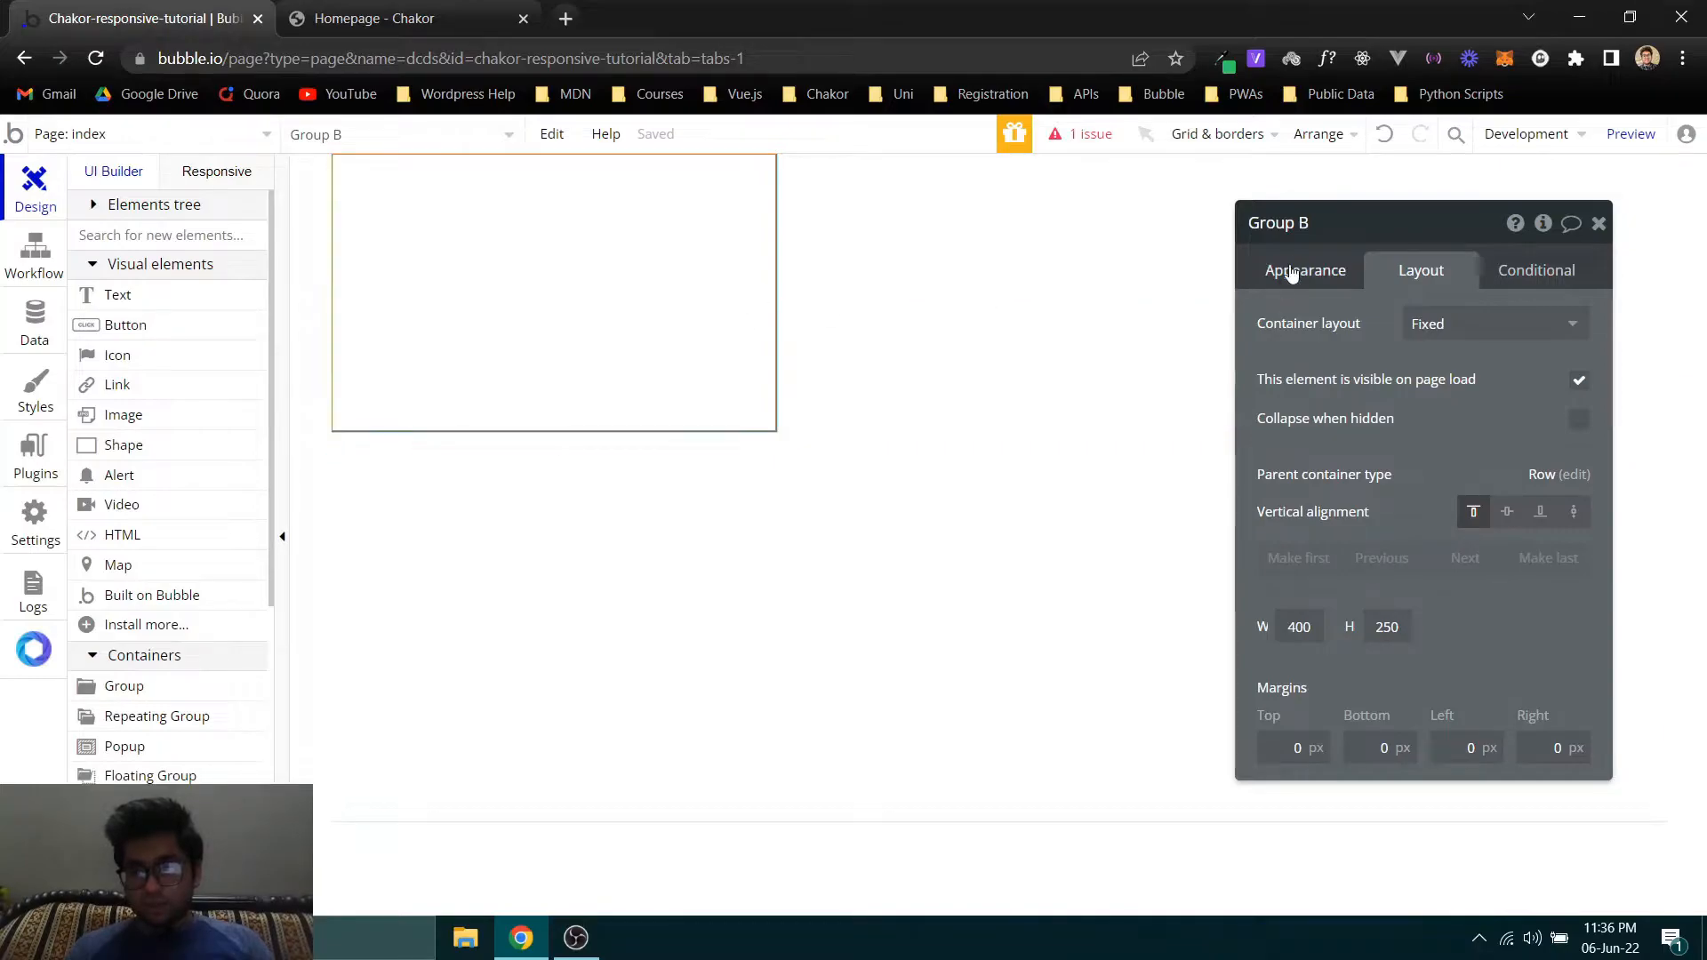
left_click(1301, 222)
type("Colum")
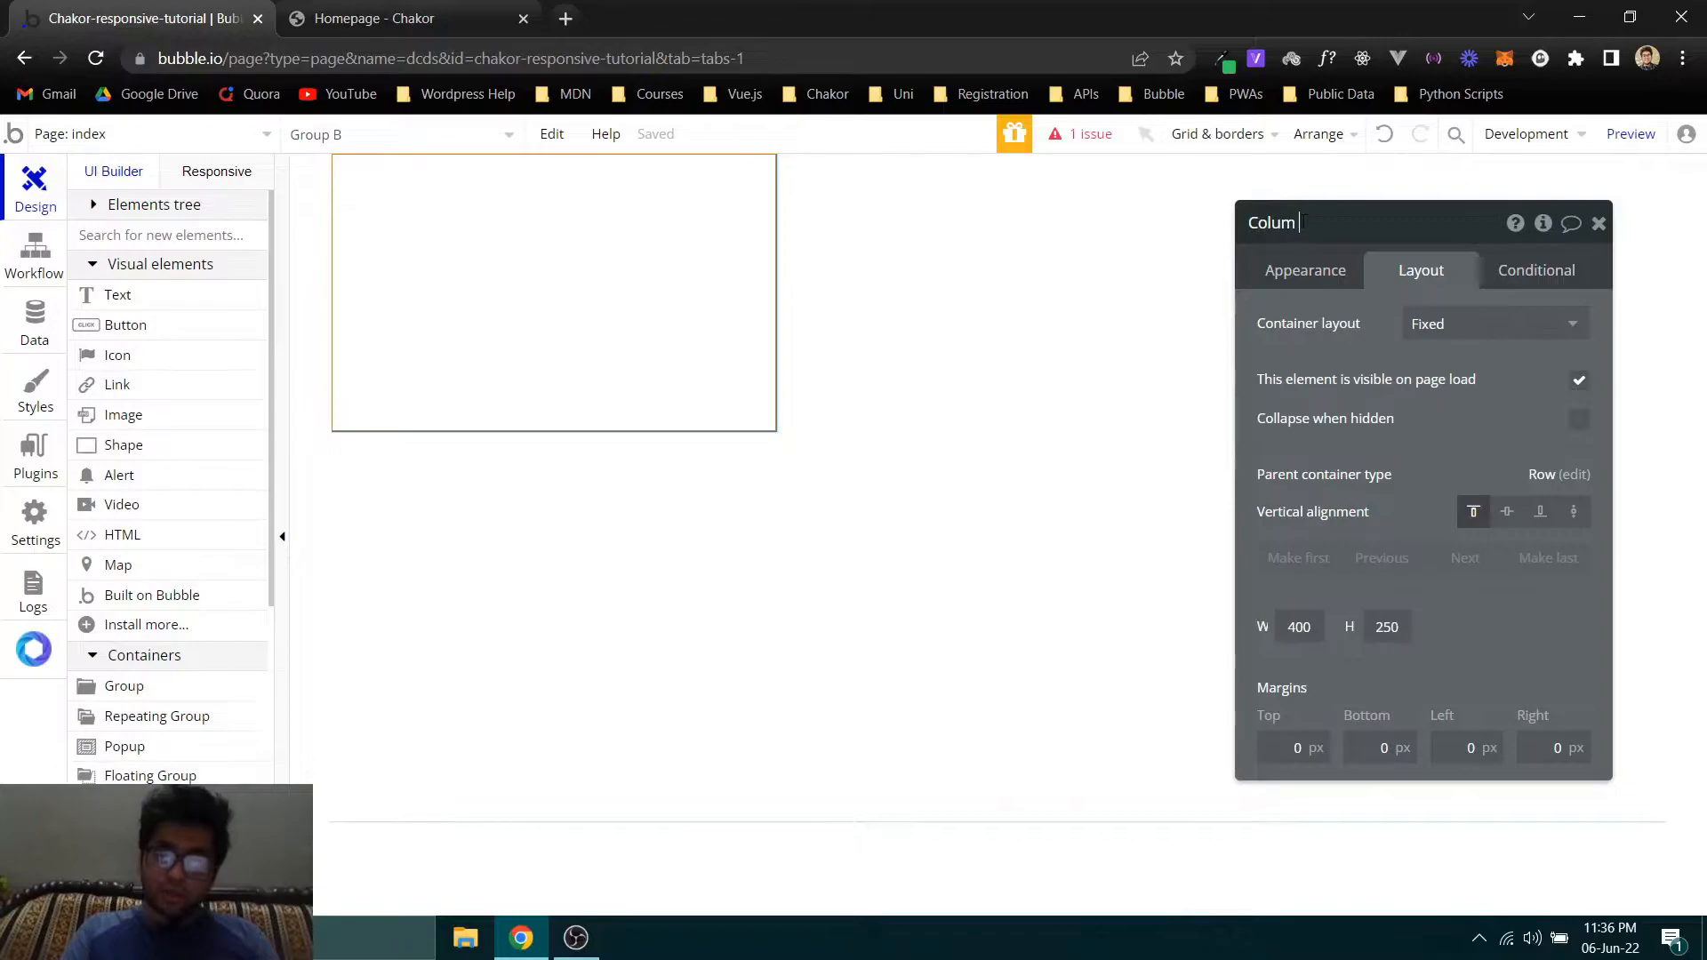
type("n 1'")
key("Return")
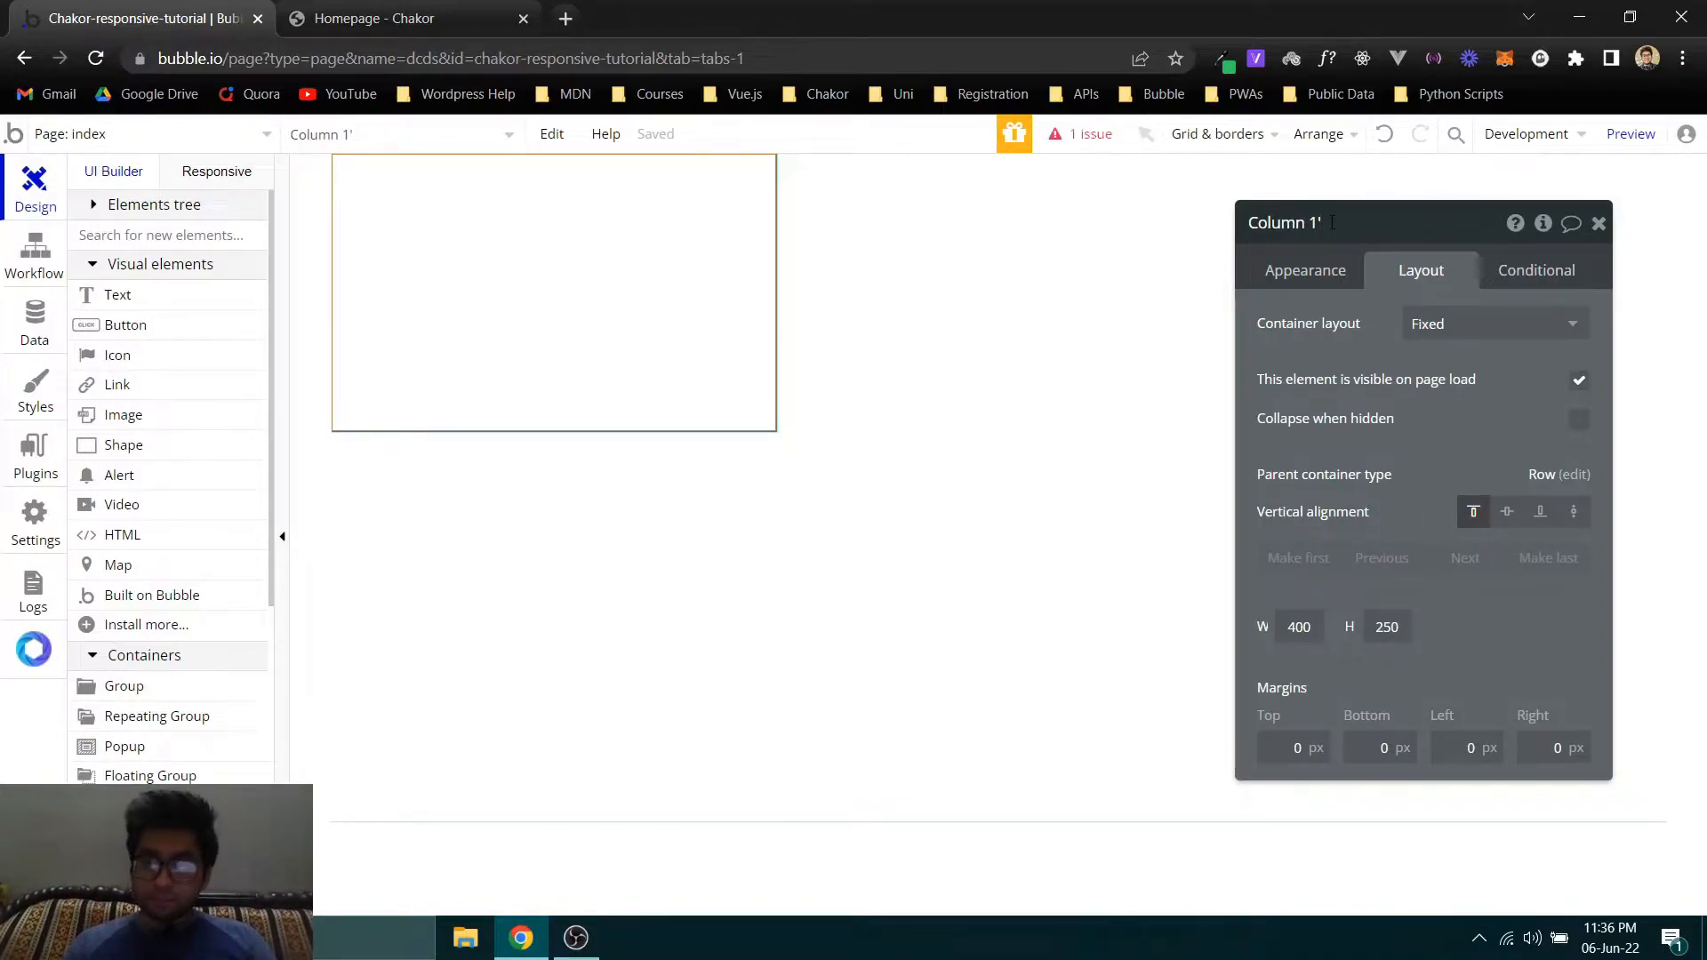
left_click(1423, 325)
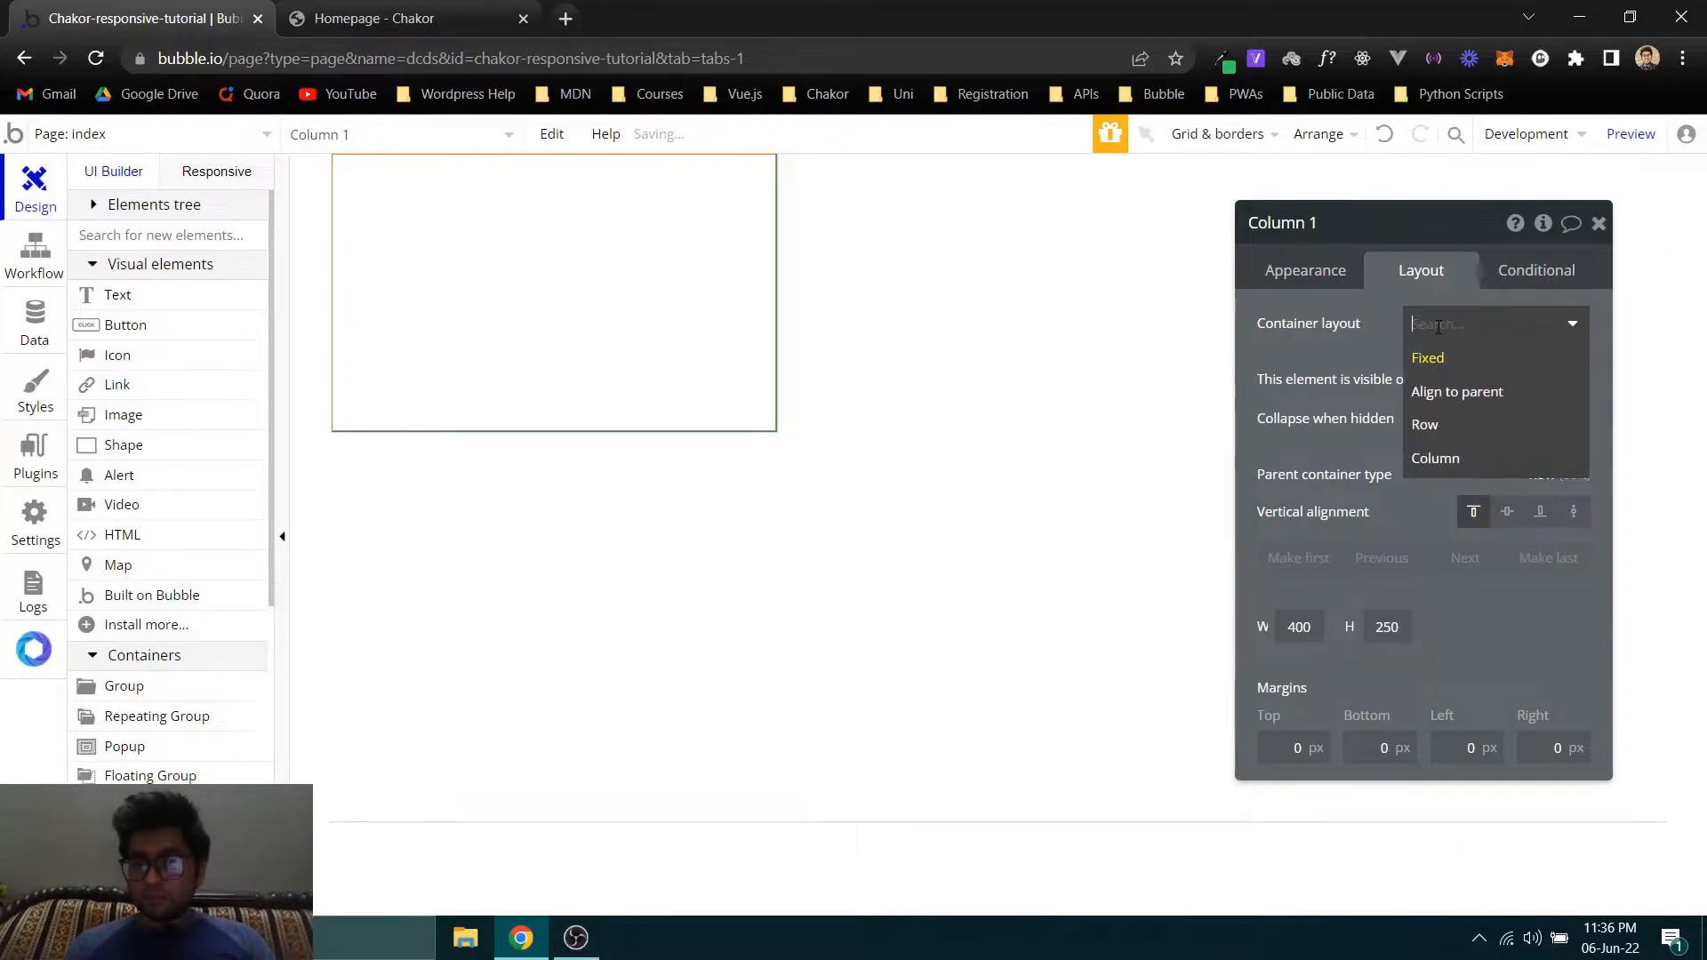
left_click(1435, 456)
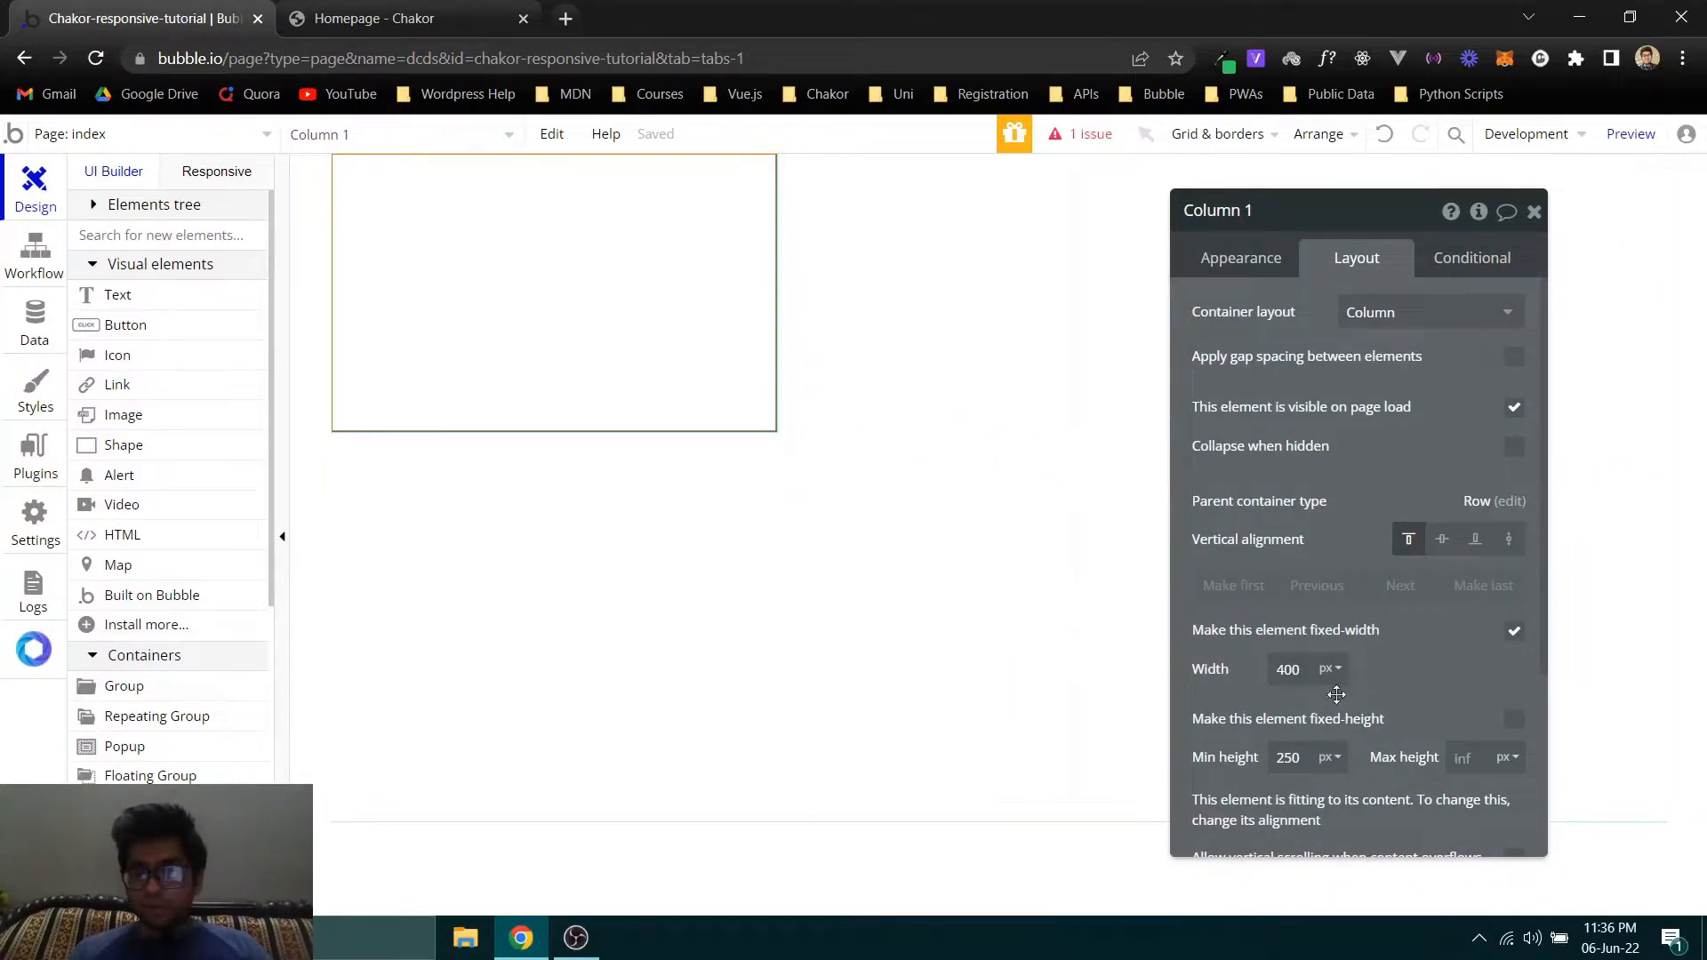
- Set the fixed width of Column 1 to 60%
scroll(1248, 611, "down", 1)
scroll(1248, 611, "down", 3)
left_click(1330, 557)
left_click(1328, 625)
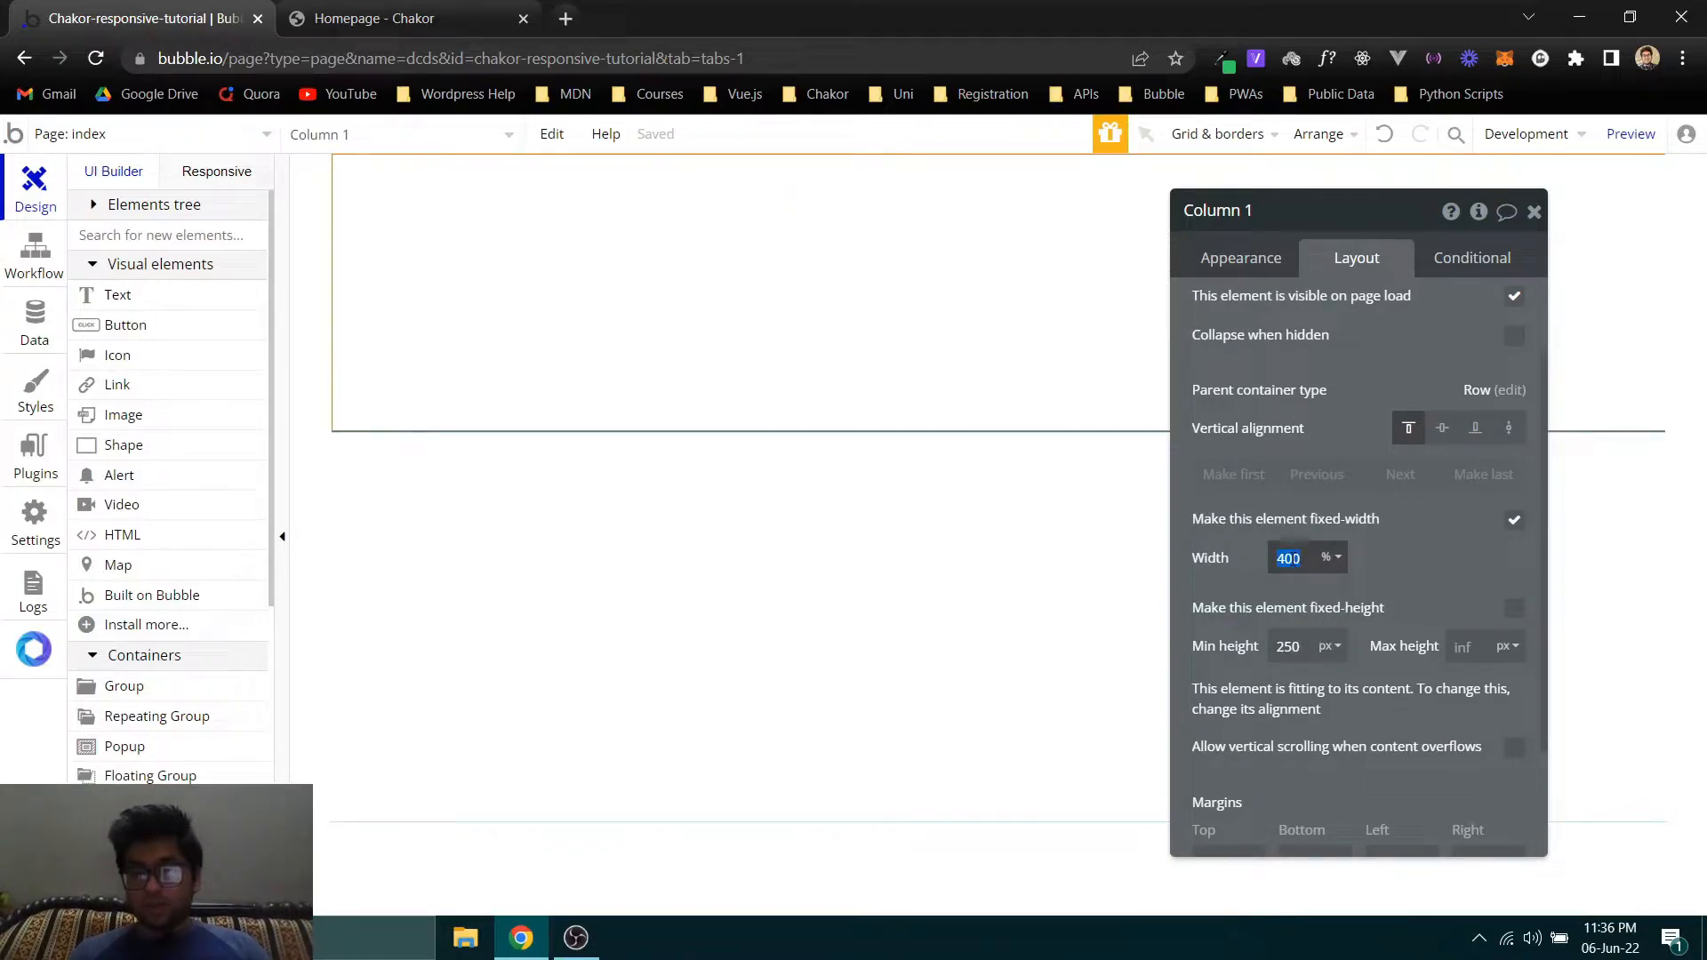
type("60")
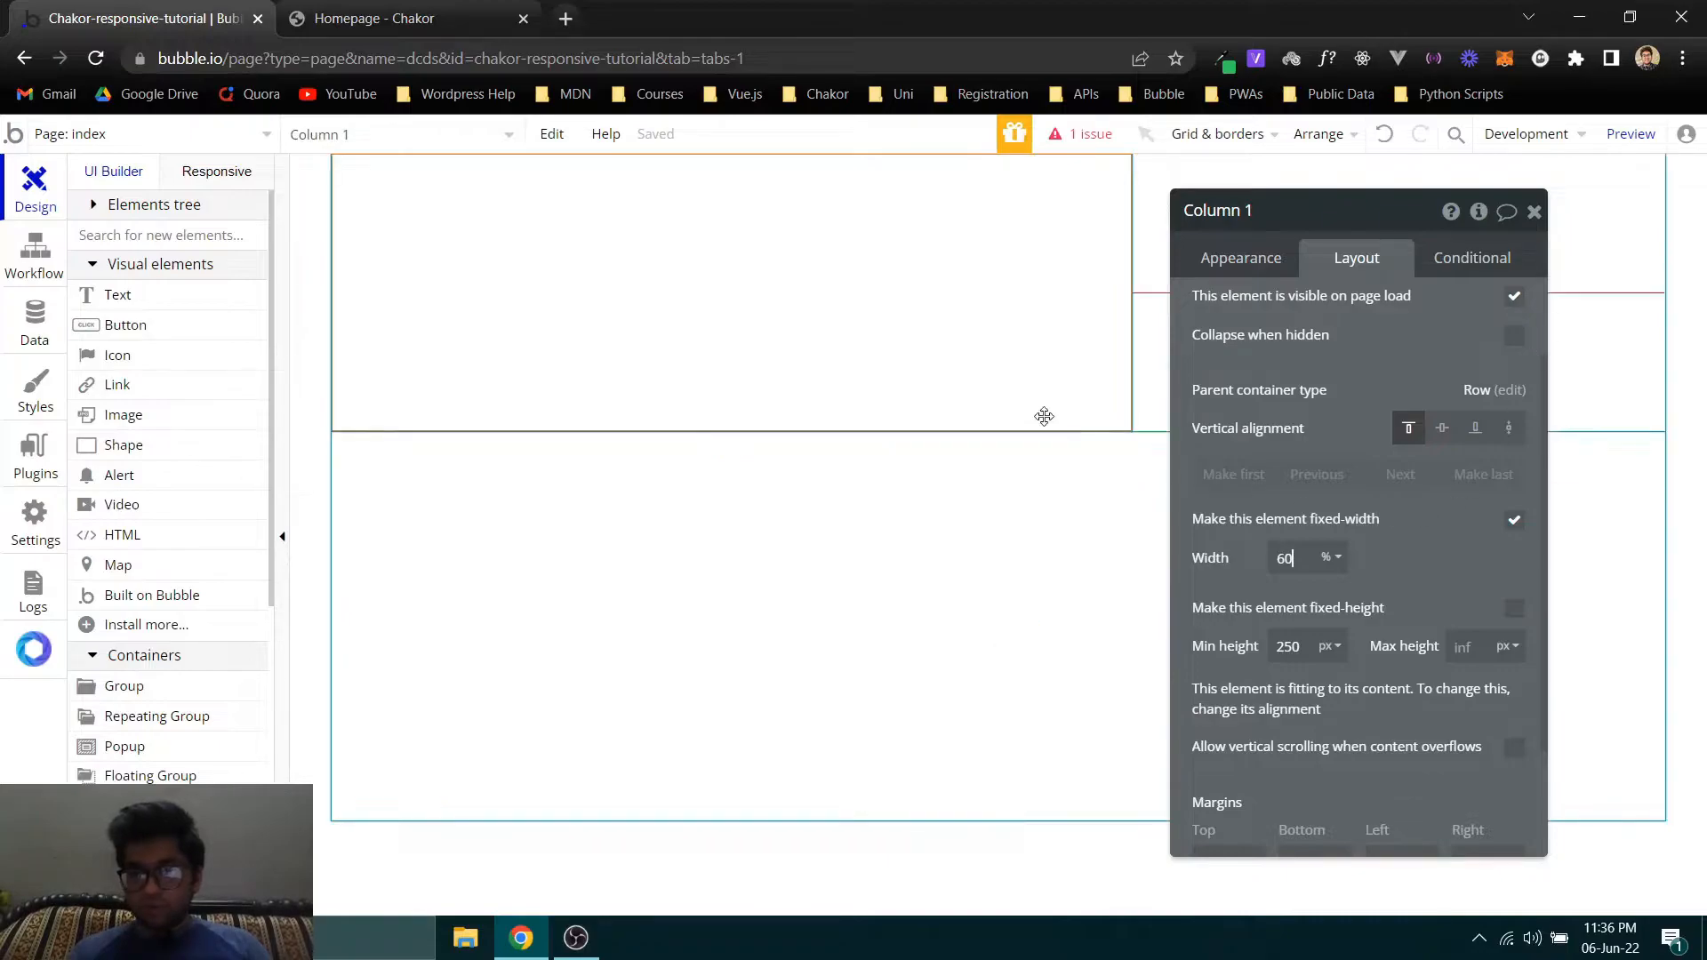
left_click_drag(1249, 352, 694, 424)
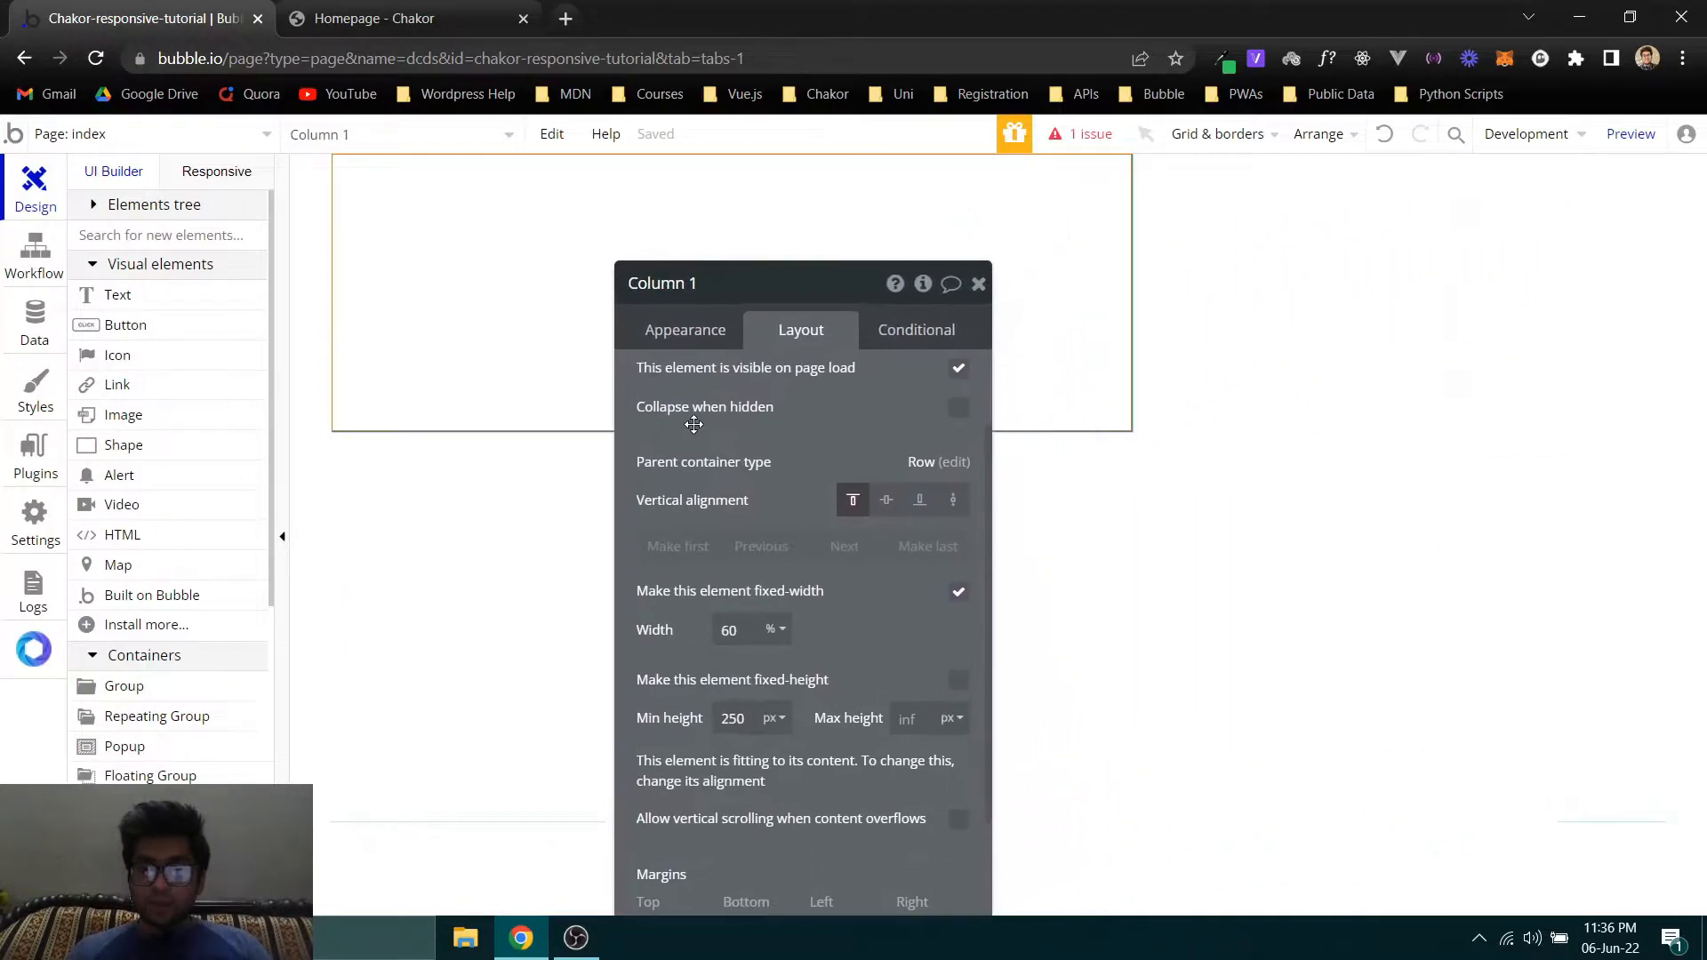
- Duplicate Column 1 inside the row group and set the copy's width to 40%
key("ctrl+d")
left_click_drag(667, 396, 1019, 382)
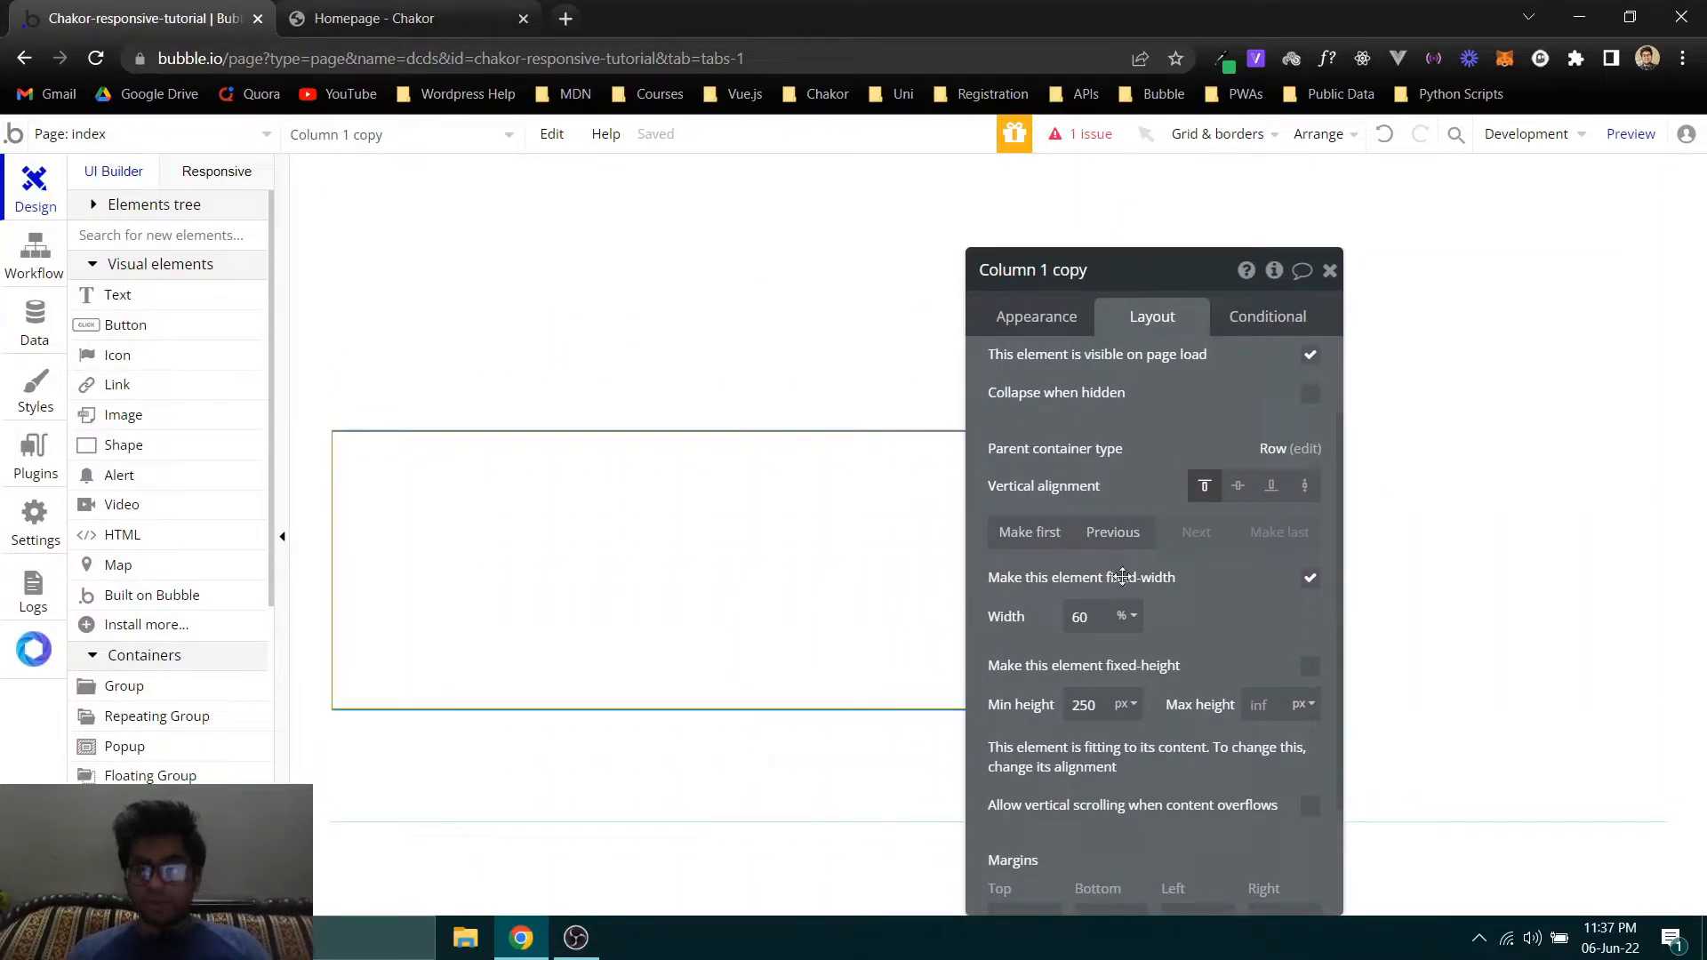
type("40")
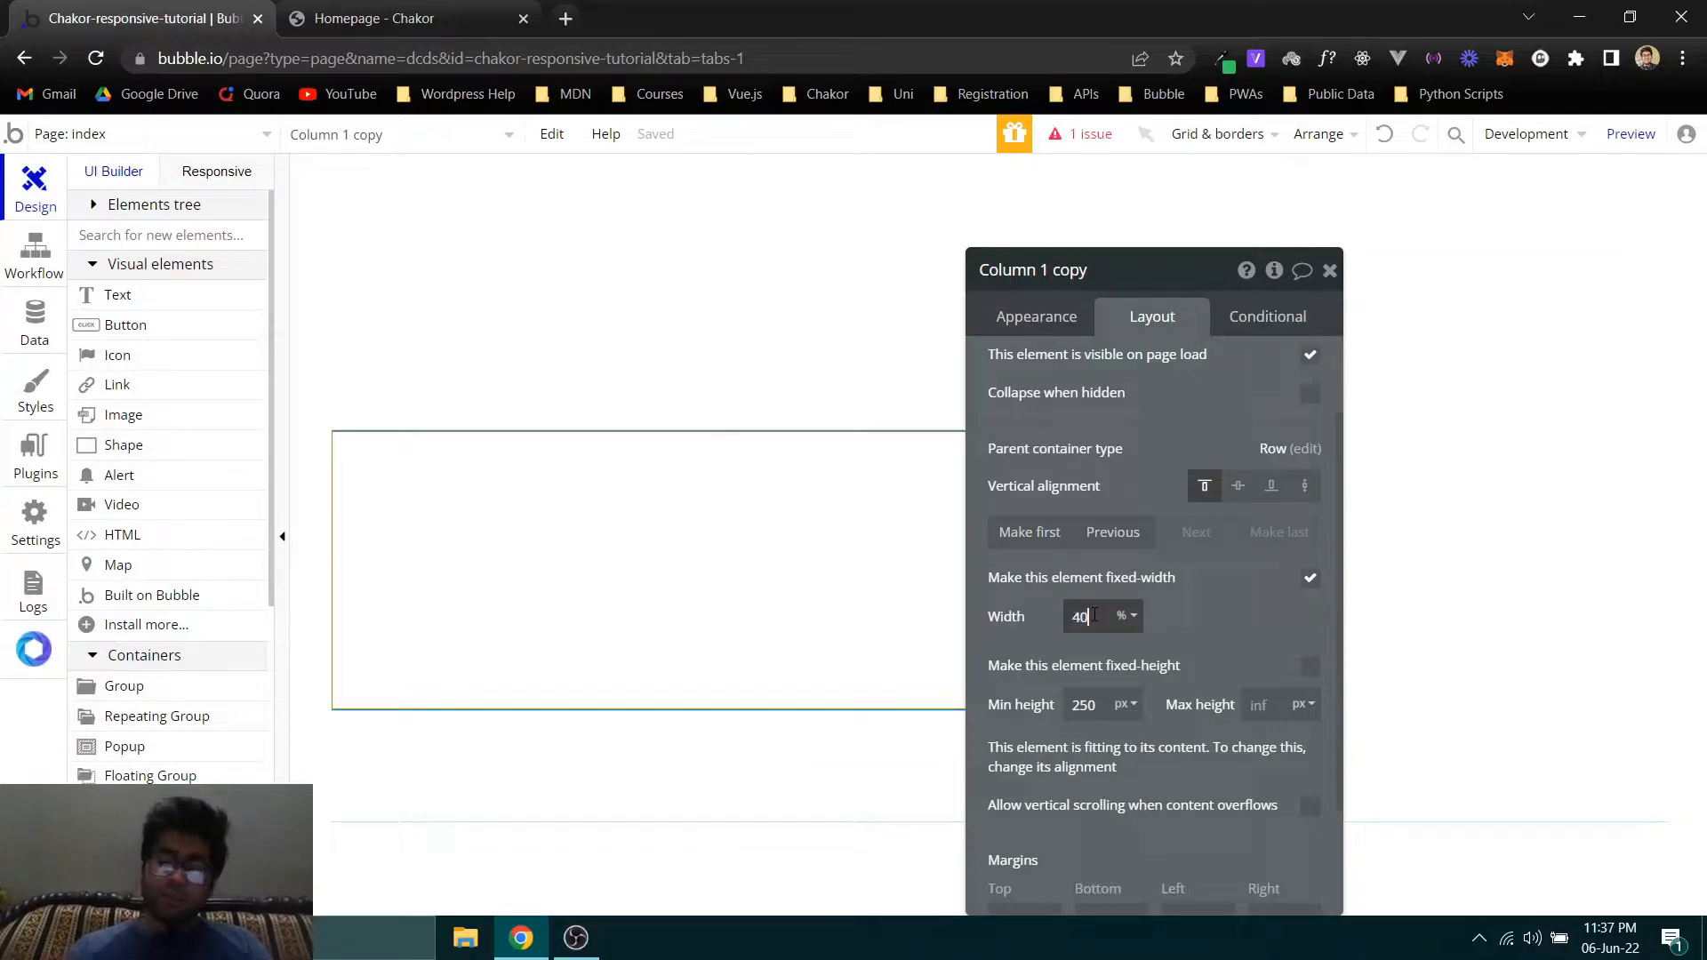
- Examine how the 60% and 40% columns sit side by side within their parent row group
left_click(877, 210)
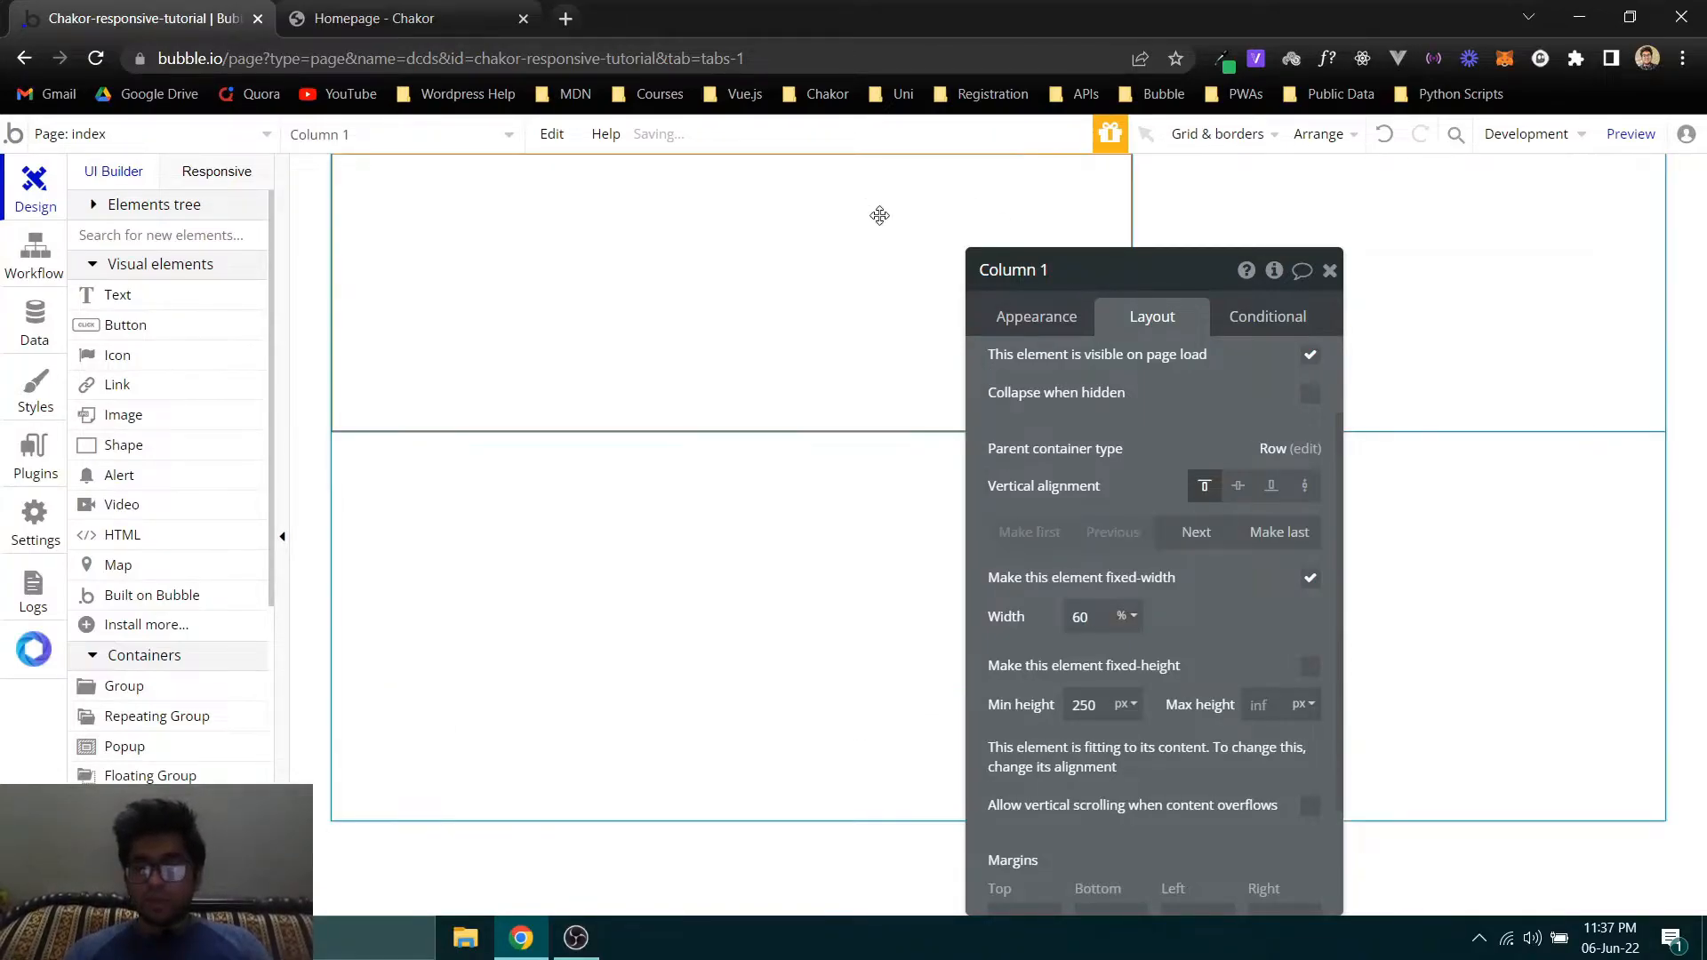
left_click(1337, 194)
left_click(885, 209)
left_click(1242, 185)
left_click(994, 210)
left_click(1211, 213)
left_click(1033, 217)
left_click(743, 608)
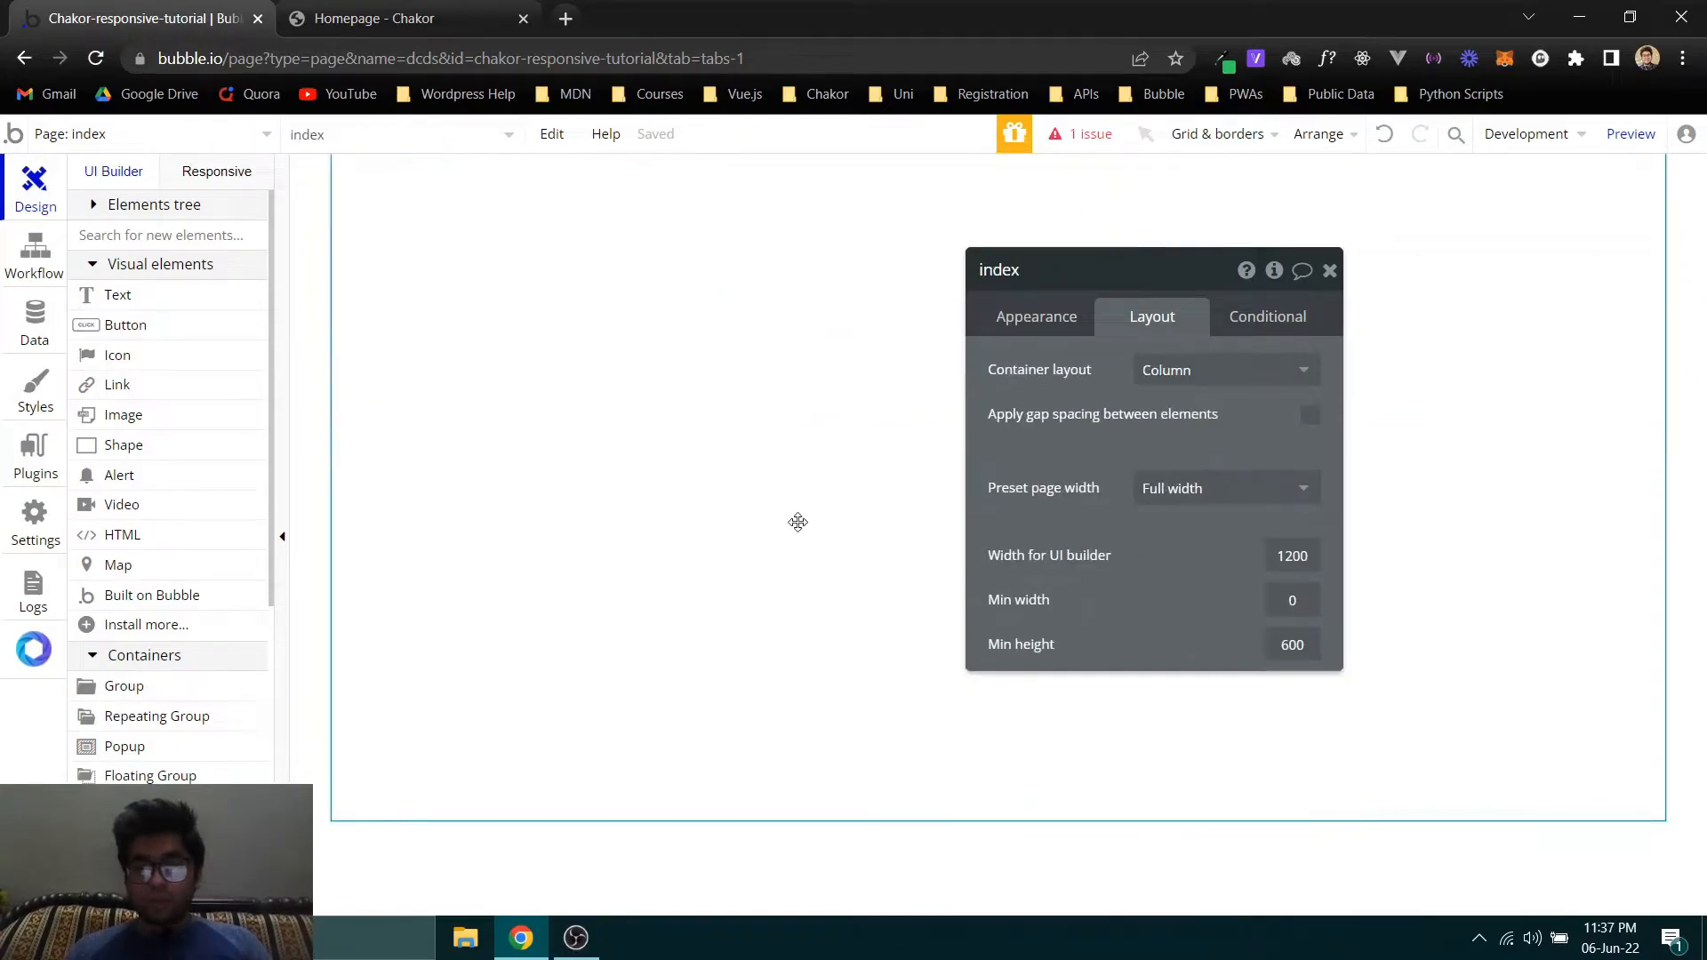
- Expand the Elements tree and reveal Column 1 in it
left_click(96, 212)
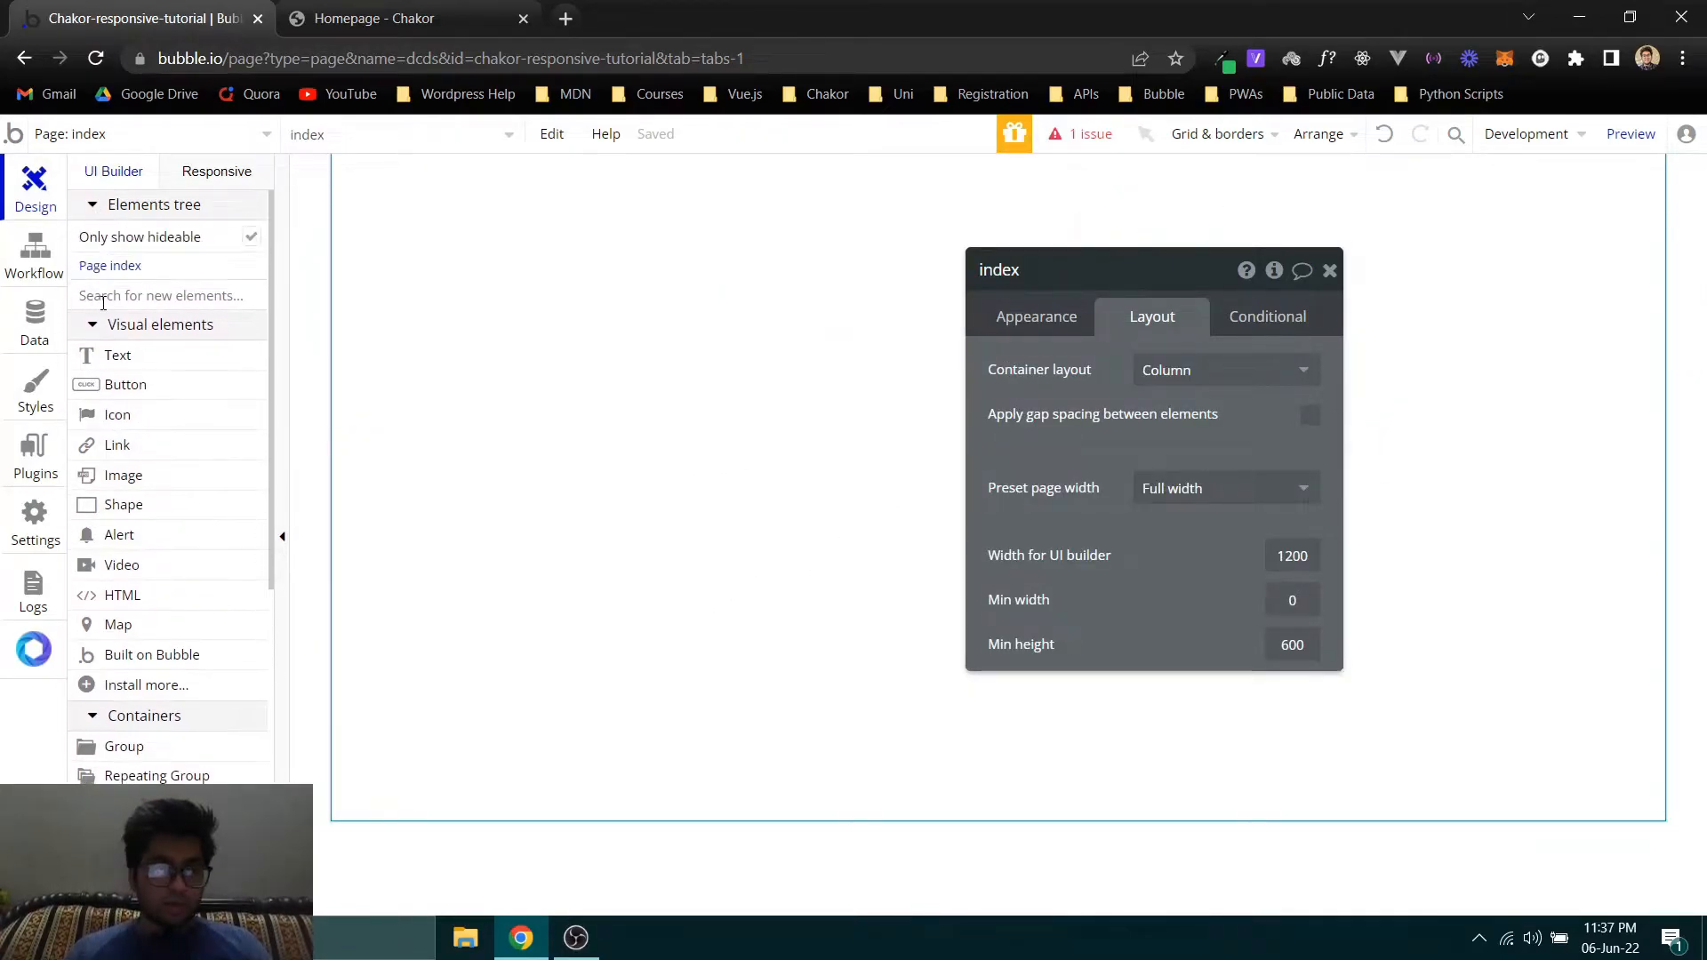
left_click(114, 276)
left_click(587, 270)
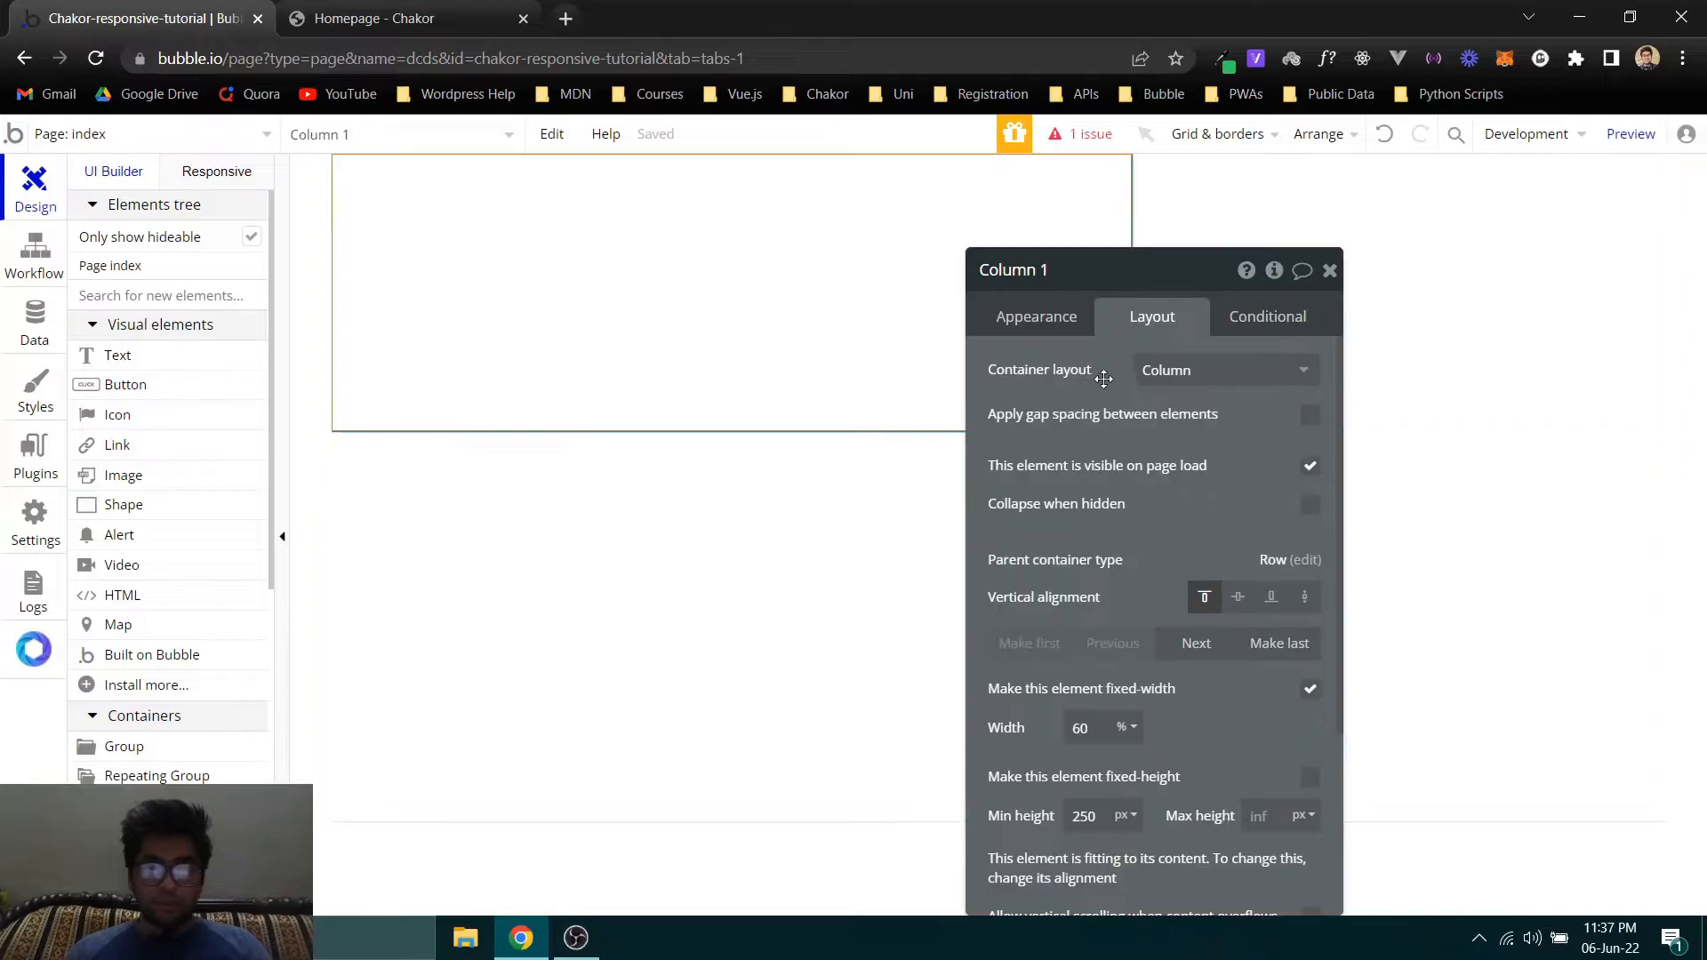
left_click(1040, 322)
left_click(1142, 840)
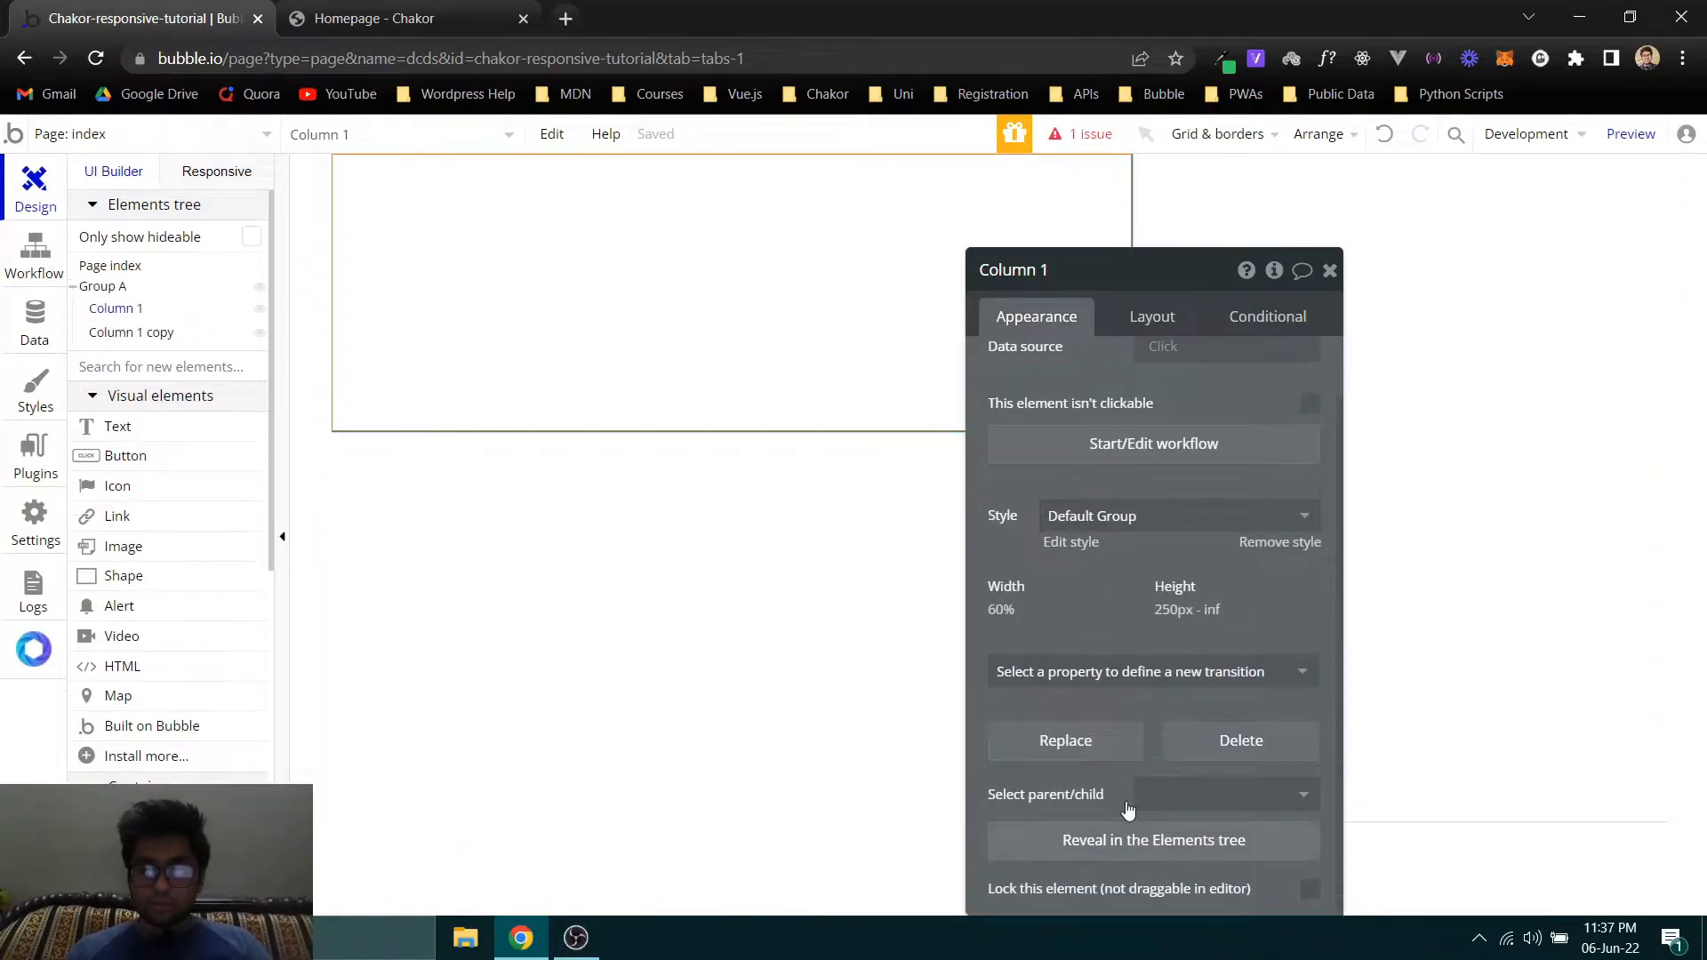
- Rename the parent row group, Group A, as Section 1
left_click(101, 285)
double_click(1034, 269)
triple_click(1046, 268)
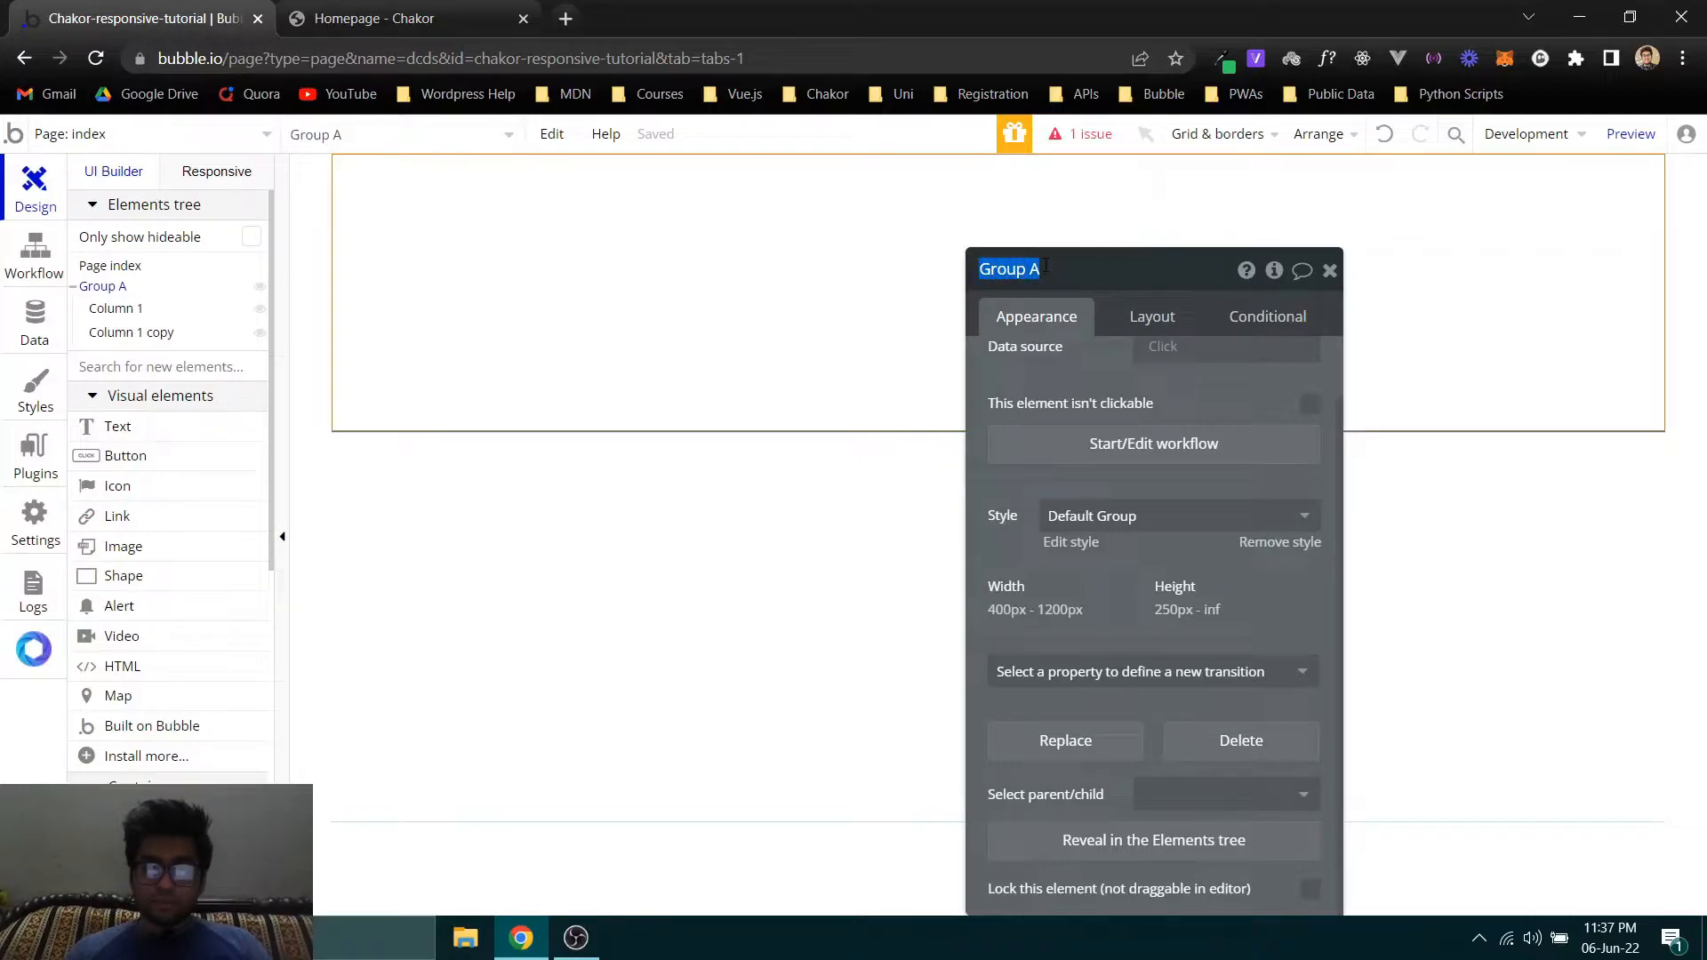
left_click(576, 938)
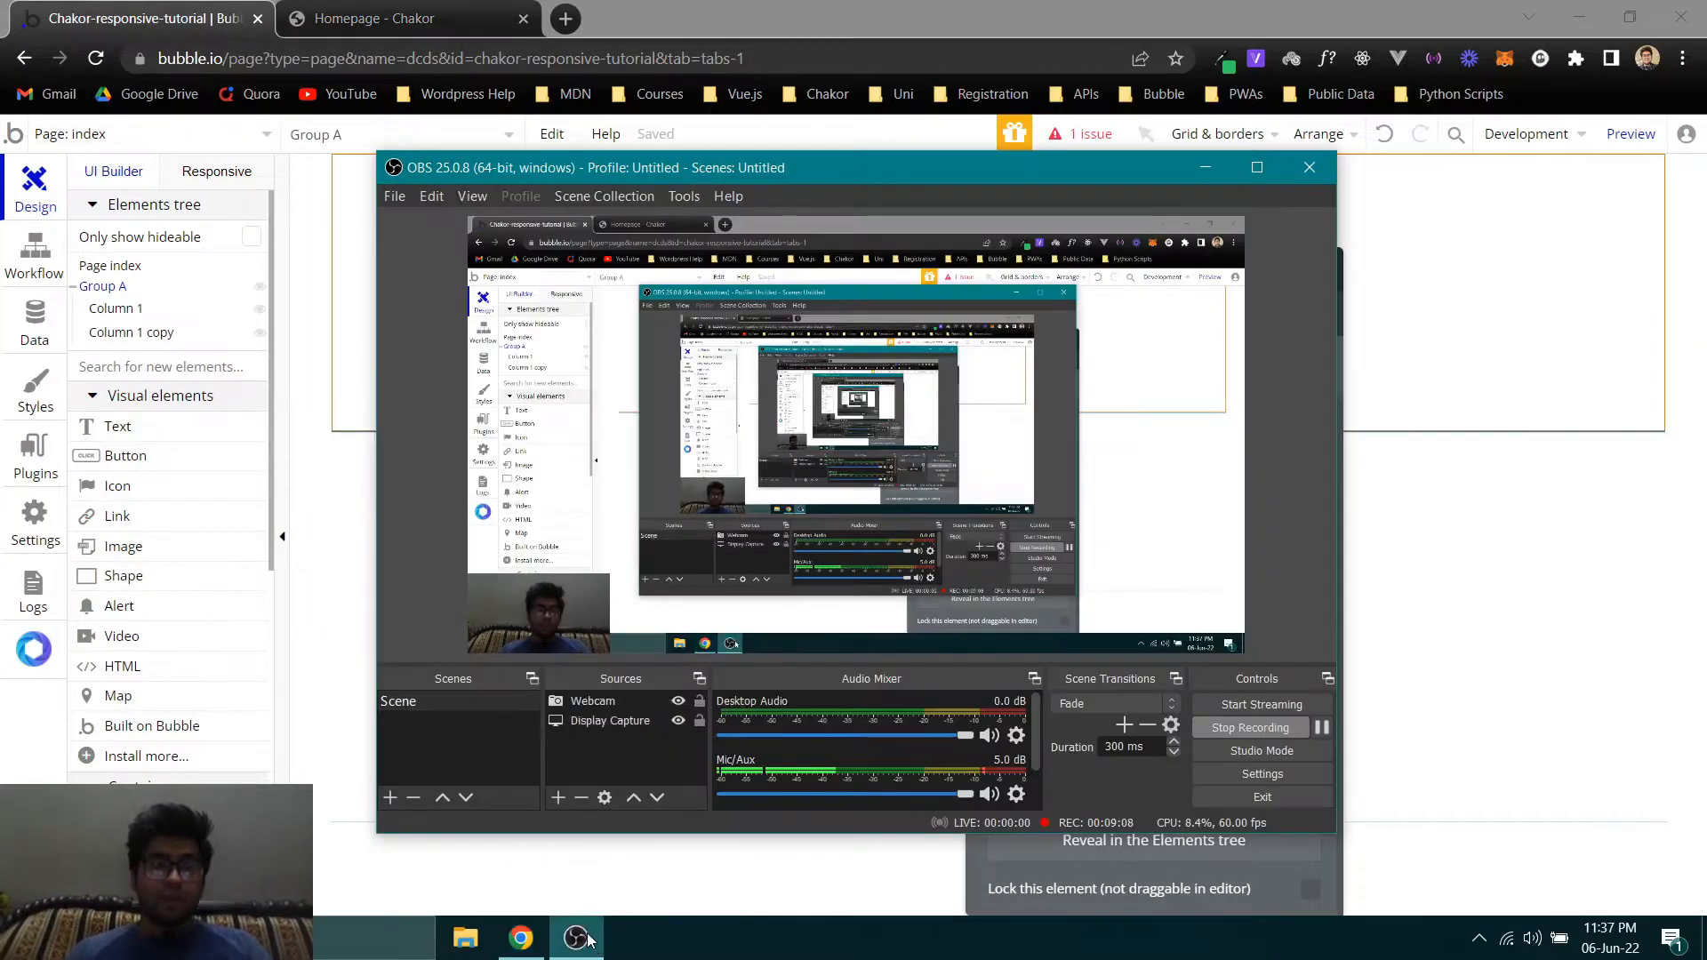
left_click(553, 883)
double_click(1012, 270)
type("Section")
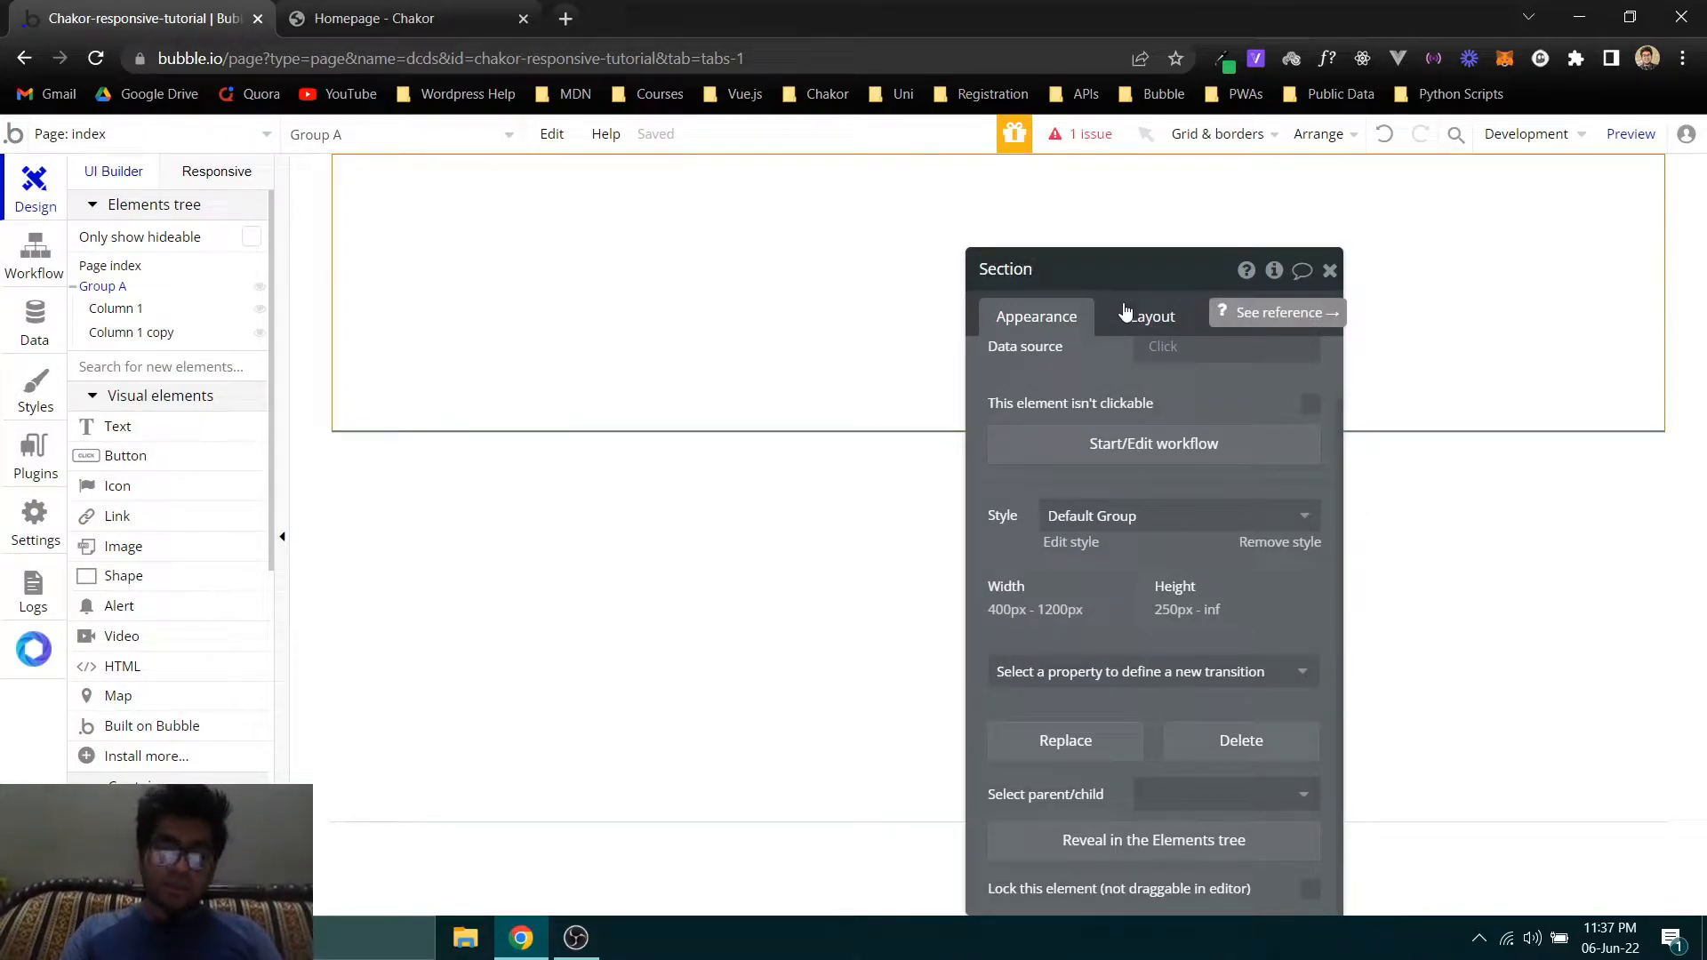
key("Return")
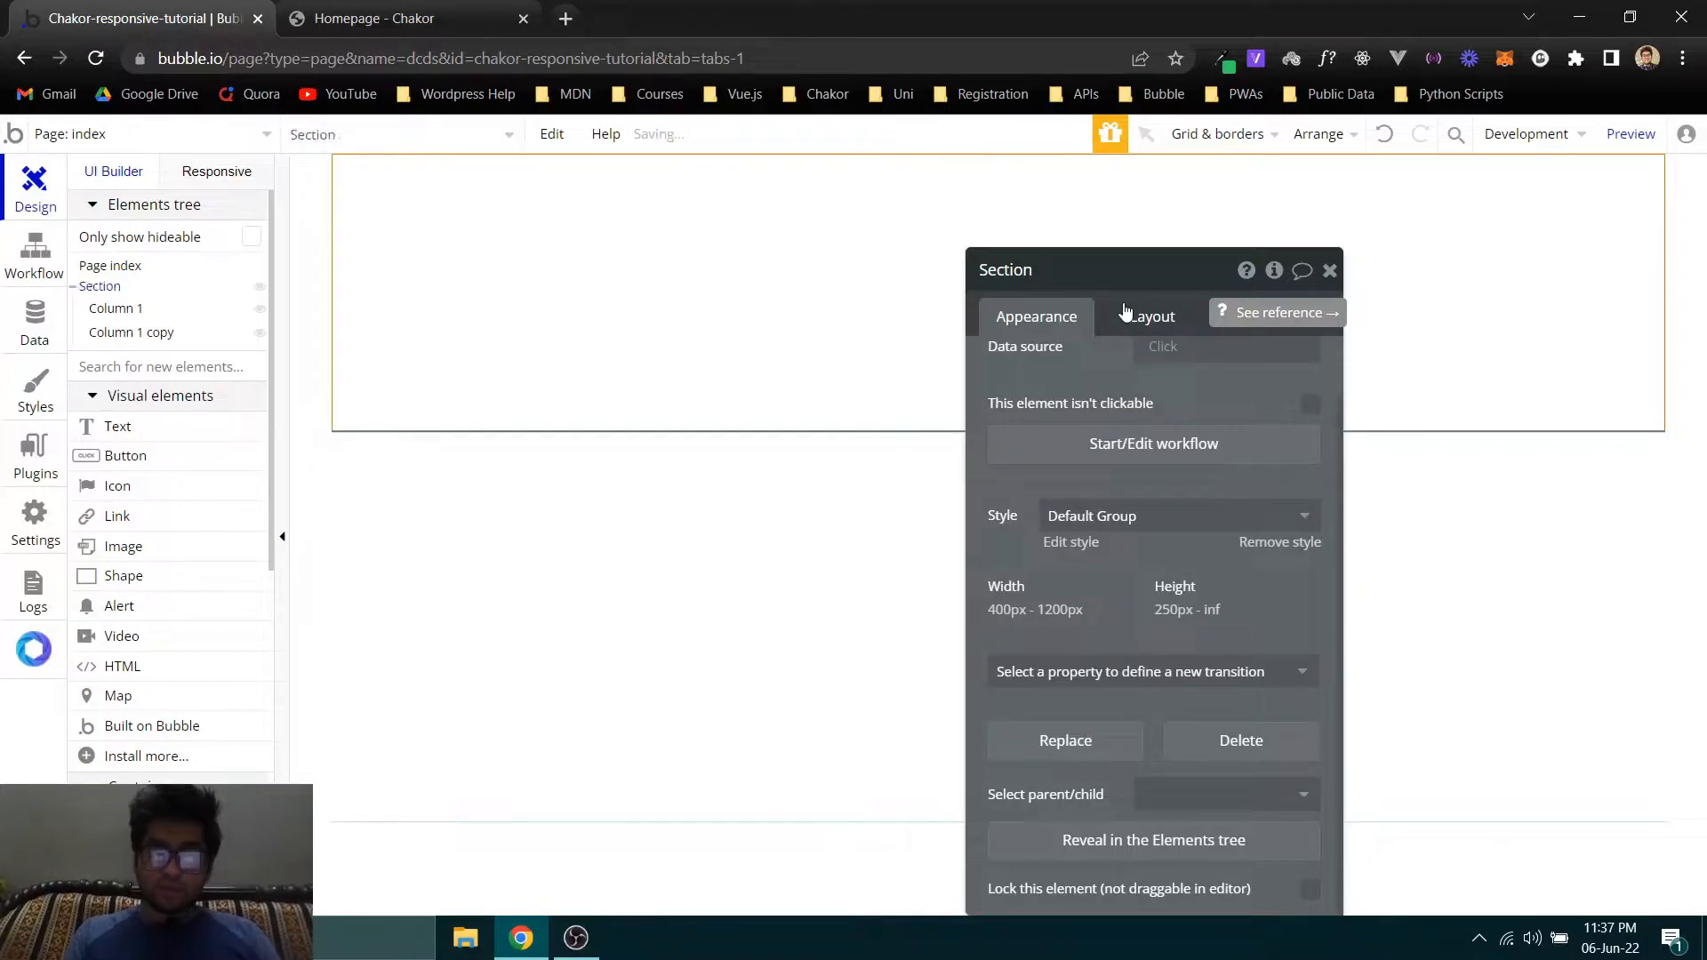
left_click(1084, 278)
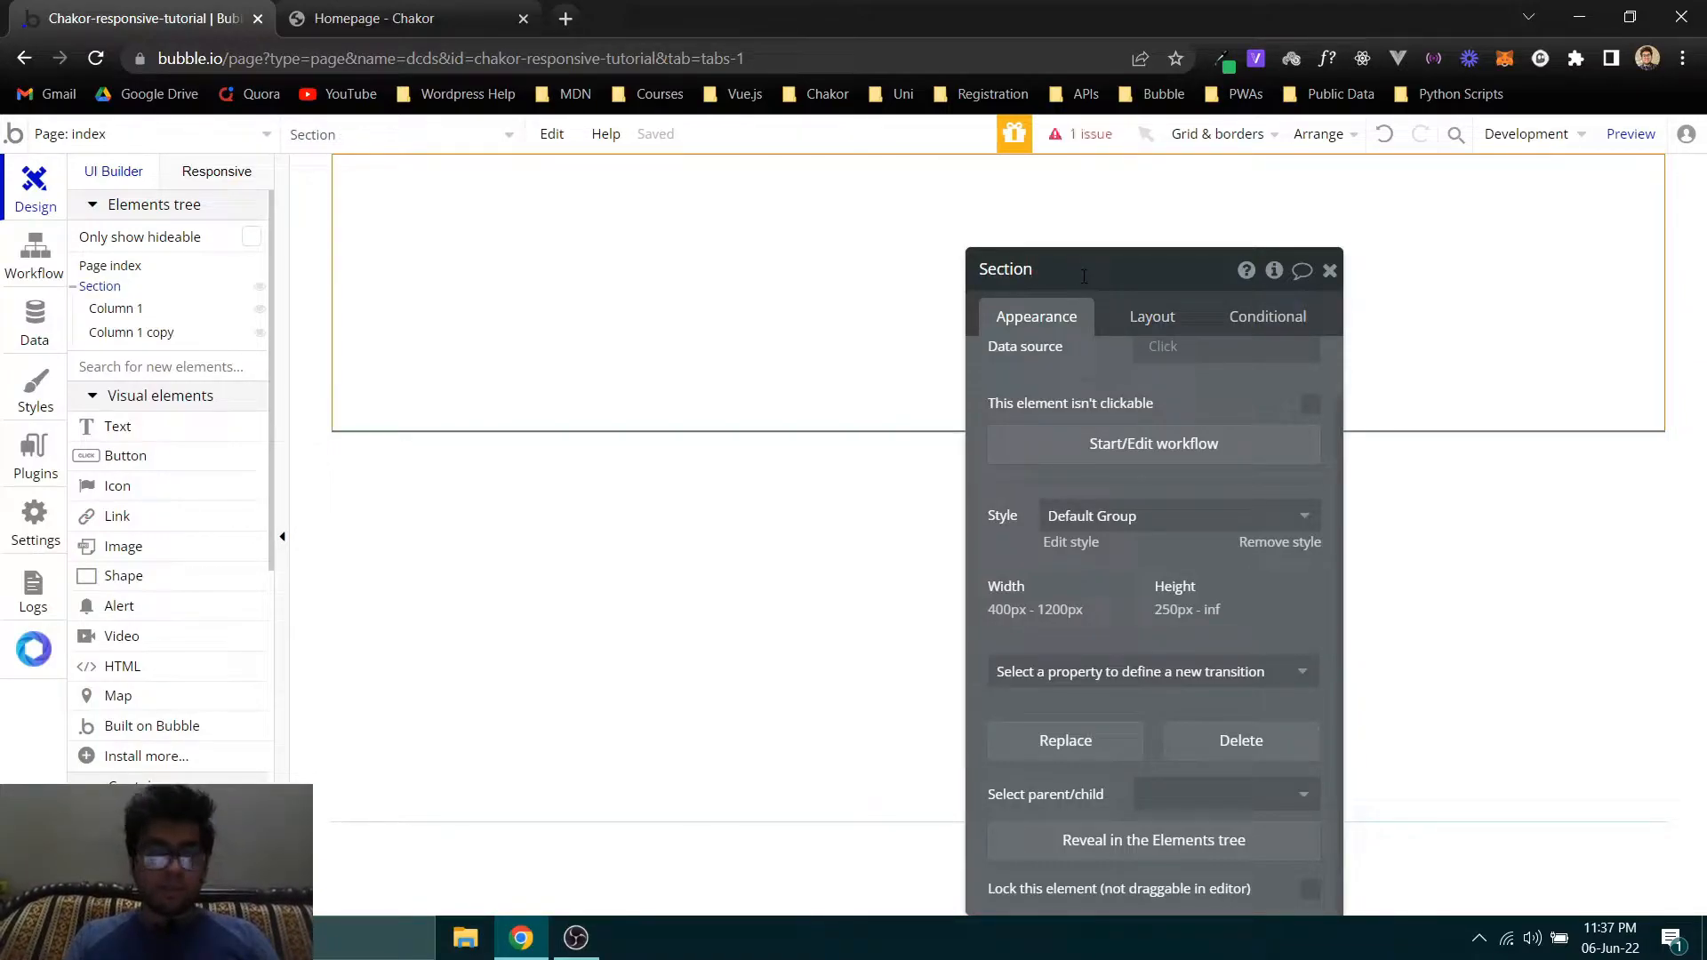
key("Return")
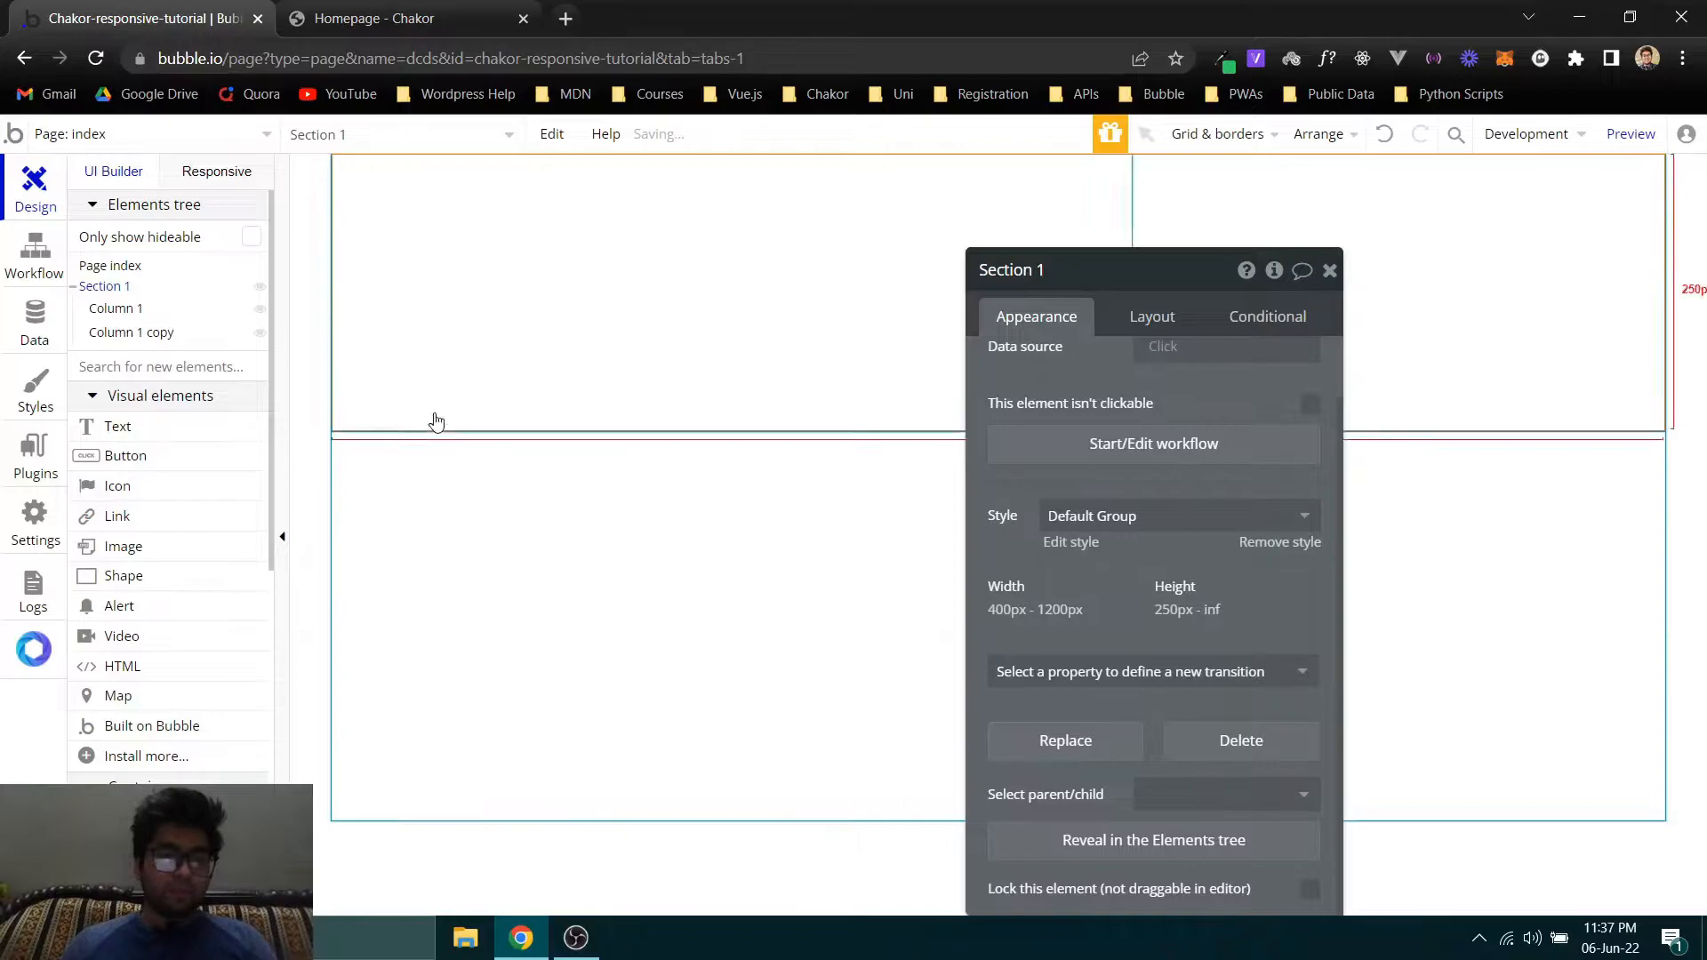
- Rename the duplicated column group as Column 2
left_click(115, 331)
left_click(1086, 269)
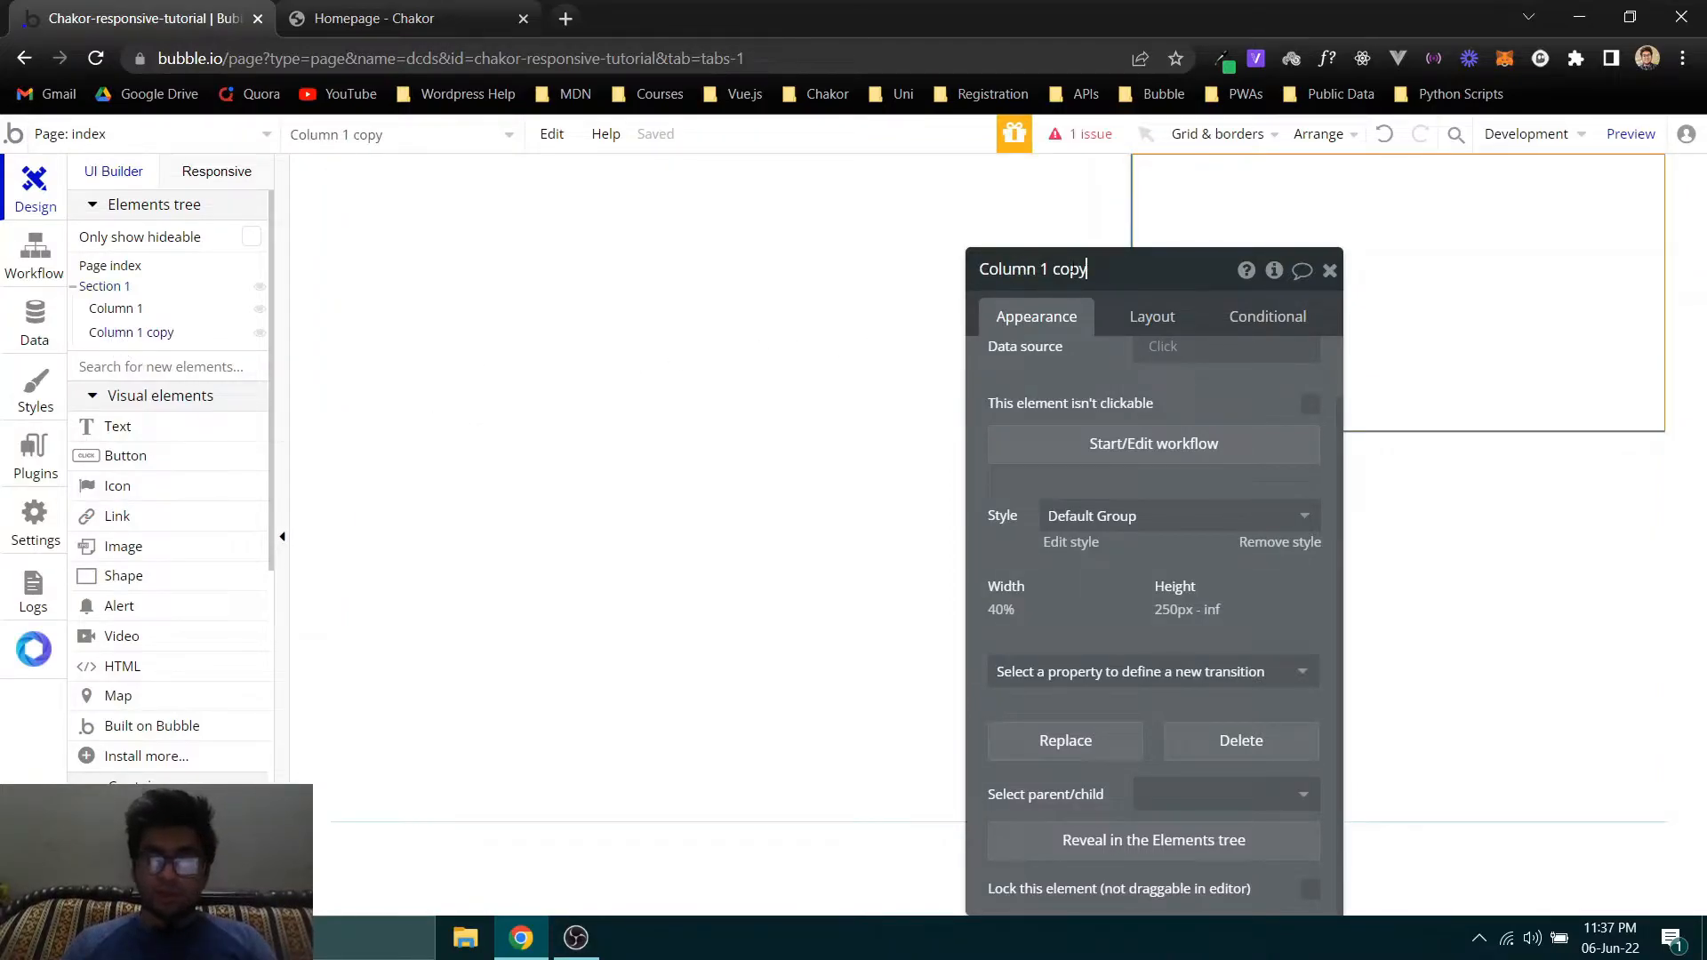
left_click_drag(1104, 274, 1040, 269)
type("12")
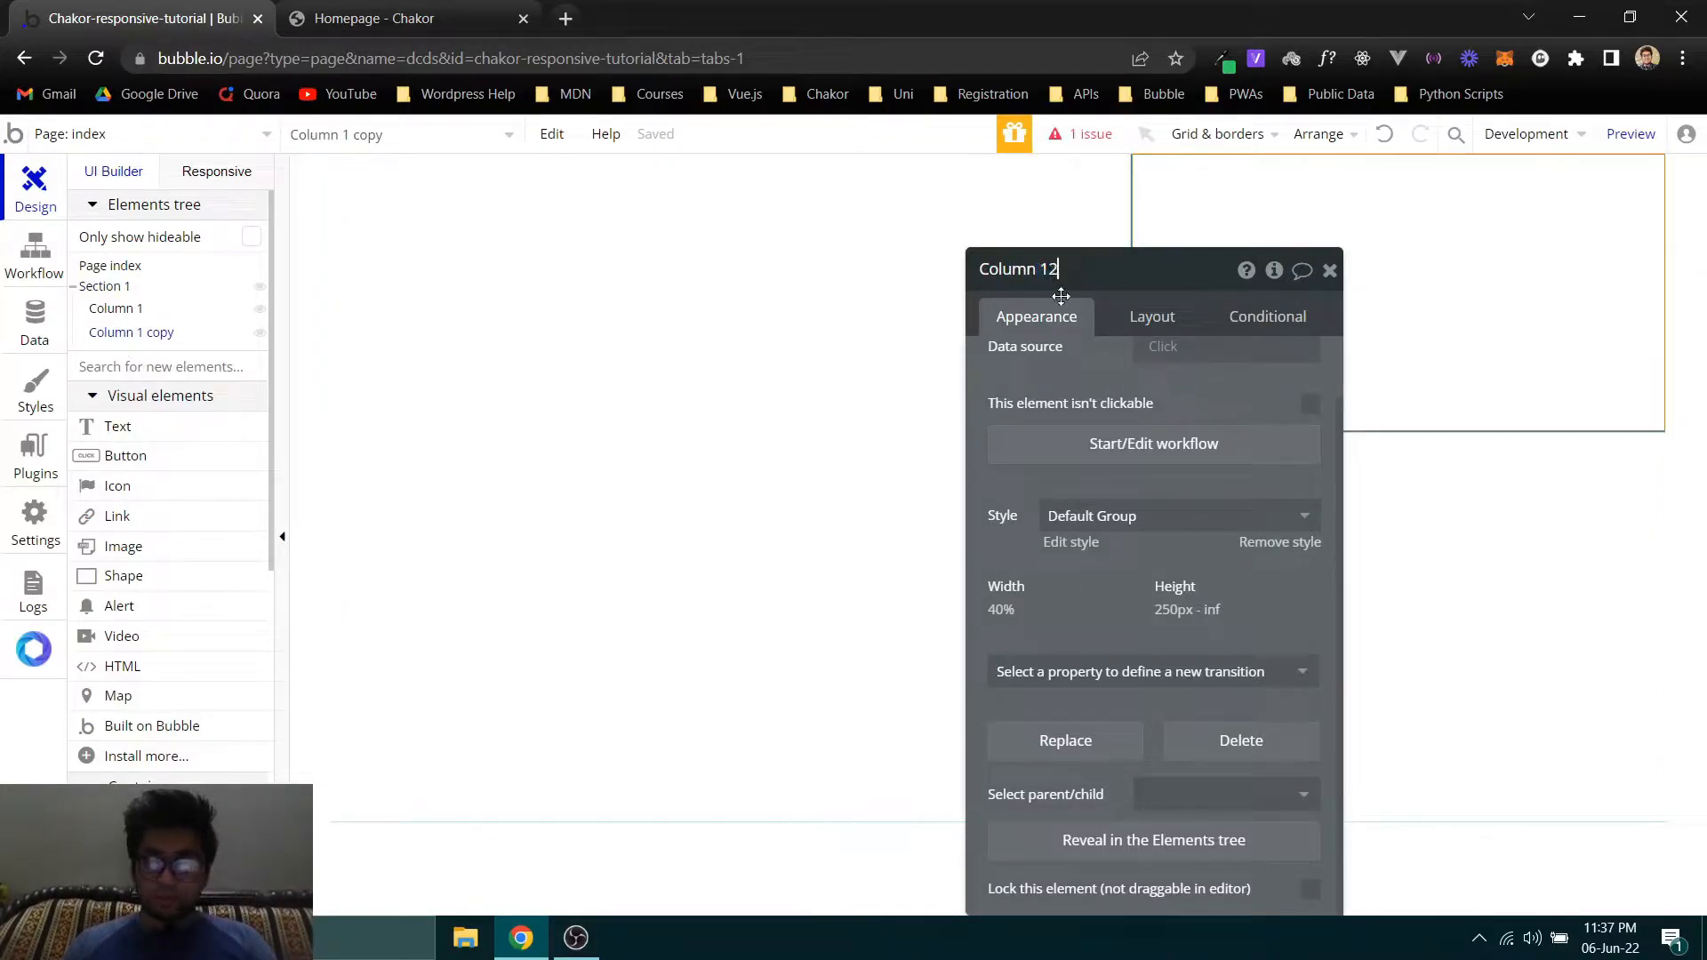
key("BackSpace")
key("BackSpace")
type("2")
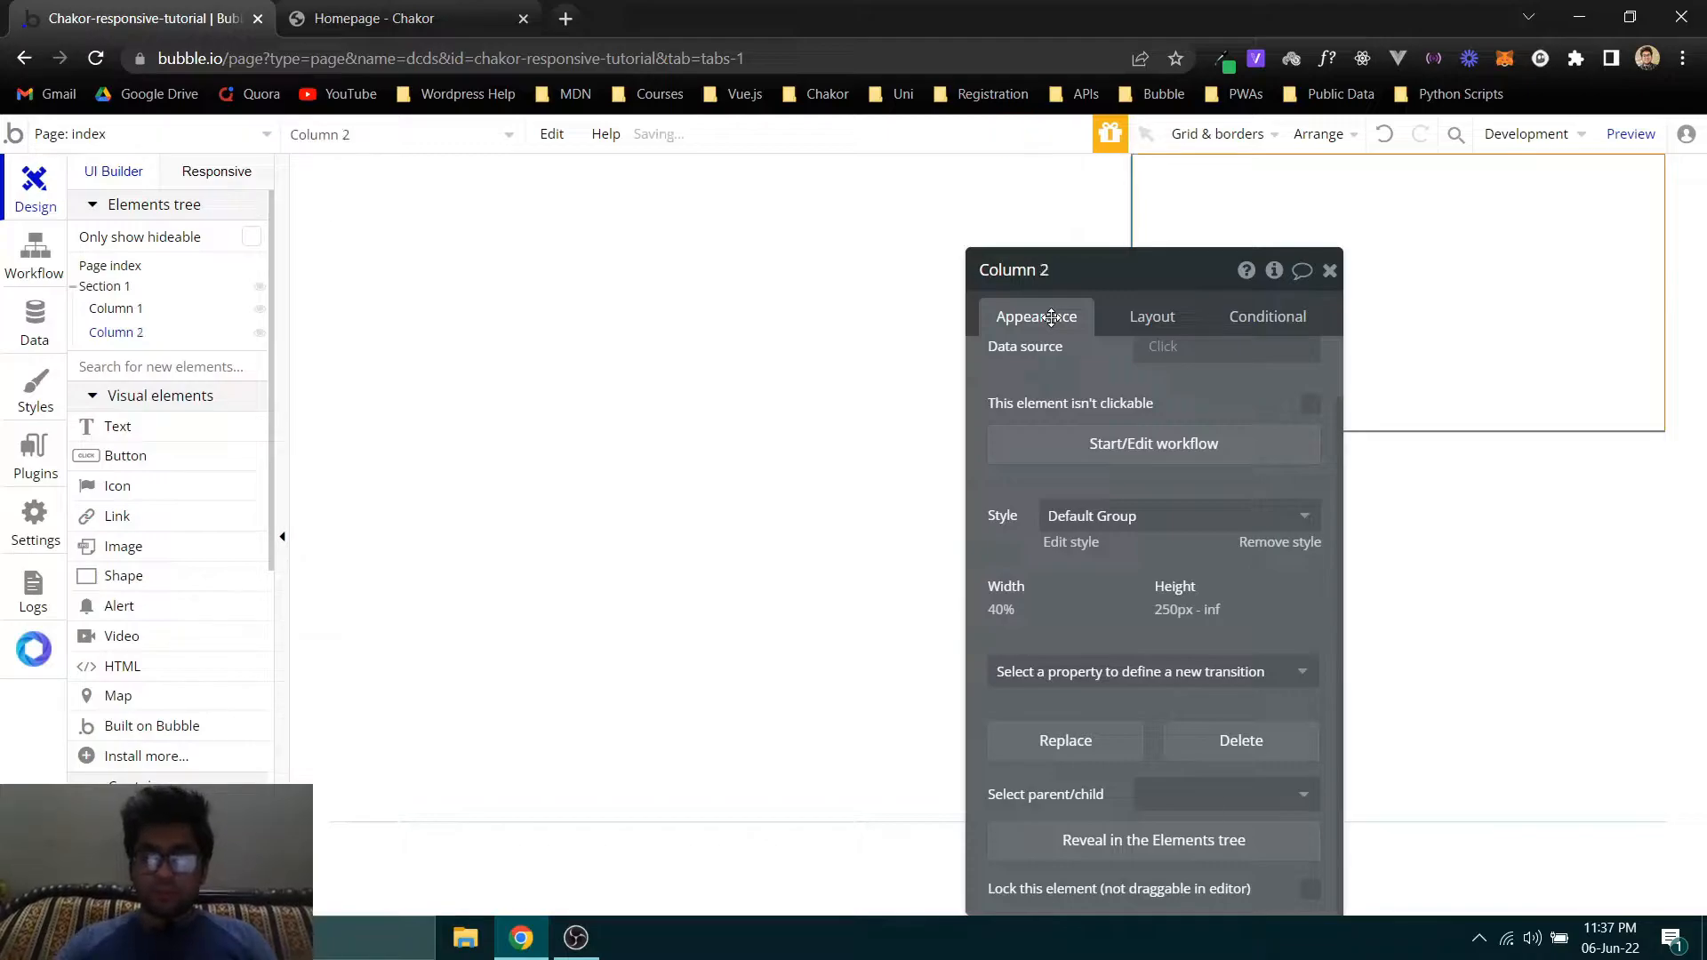
right_click(1045, 320)
key("Escape")
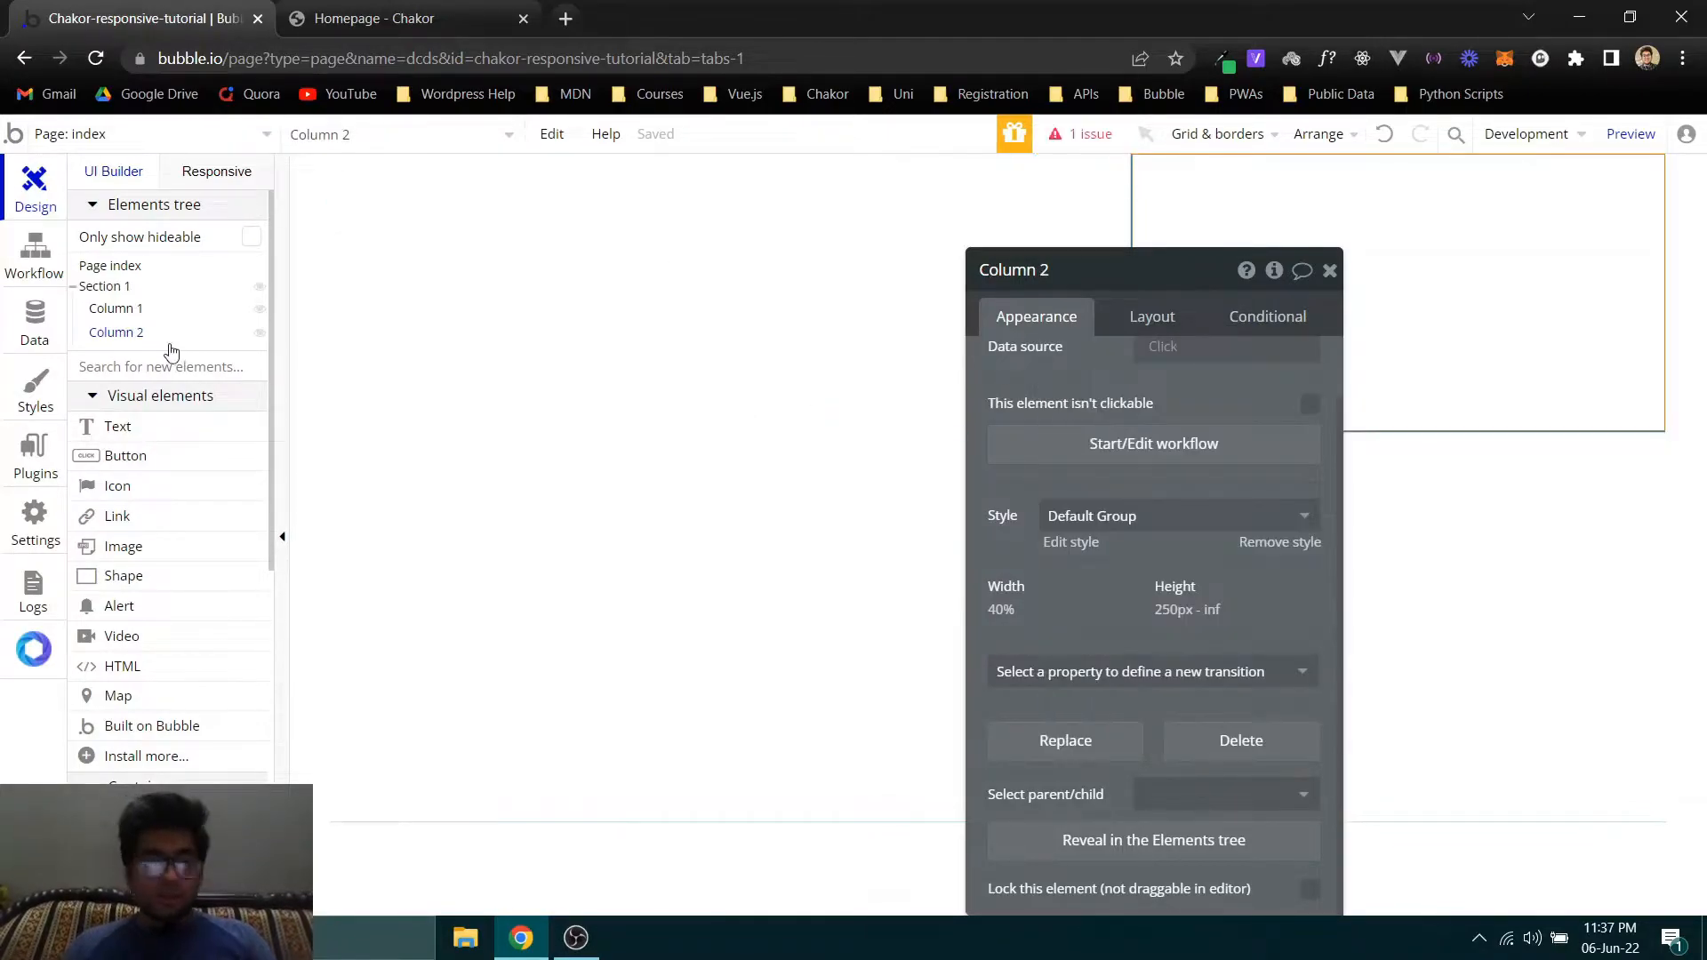
- Set the max width of Section 1 to 1000 px
left_click(99, 288)
left_click(1156, 318)
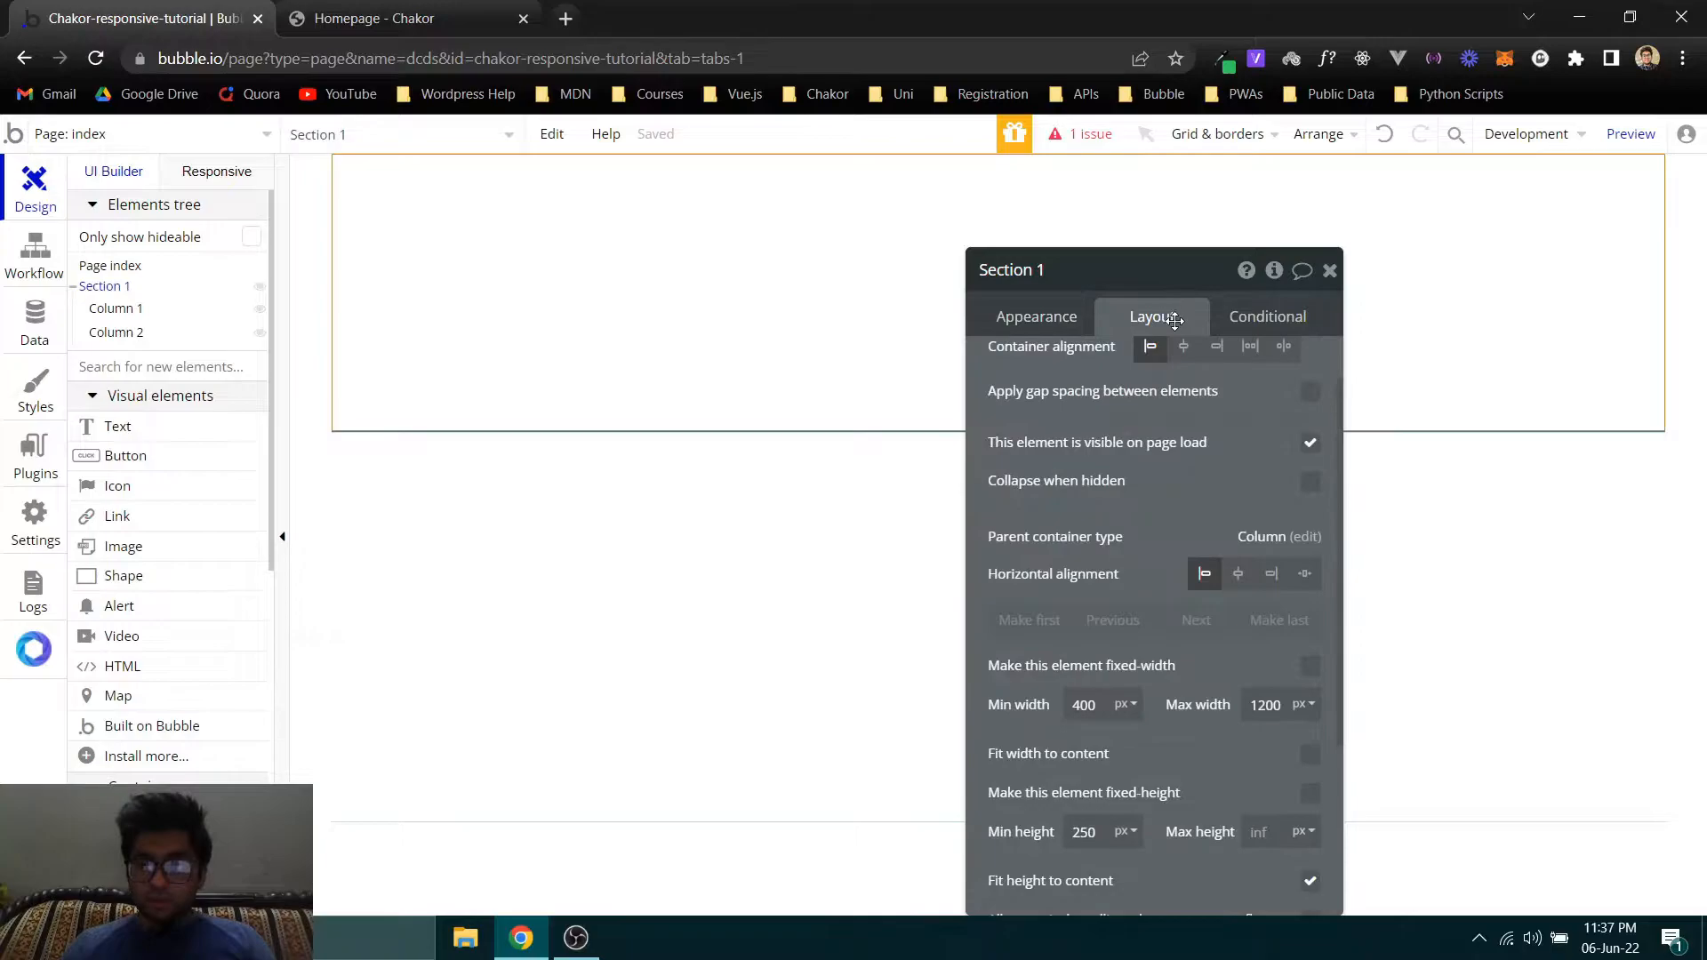
scroll(1152, 579, "down", 2)
double_click(1269, 603)
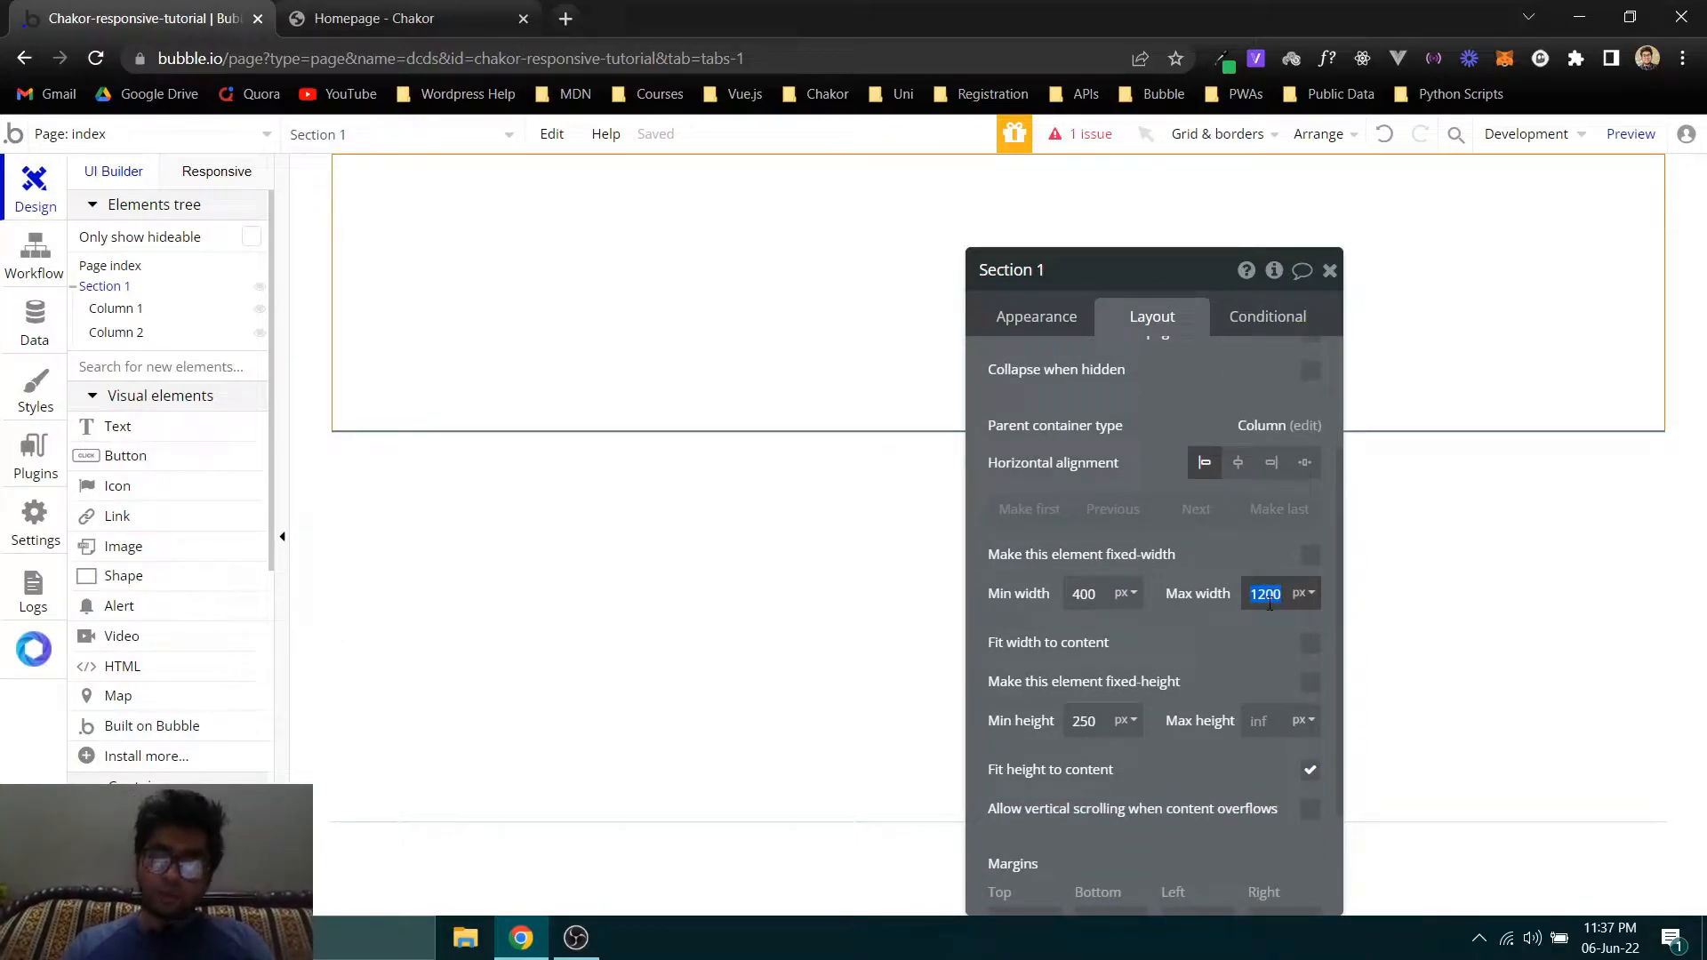
type("1000")
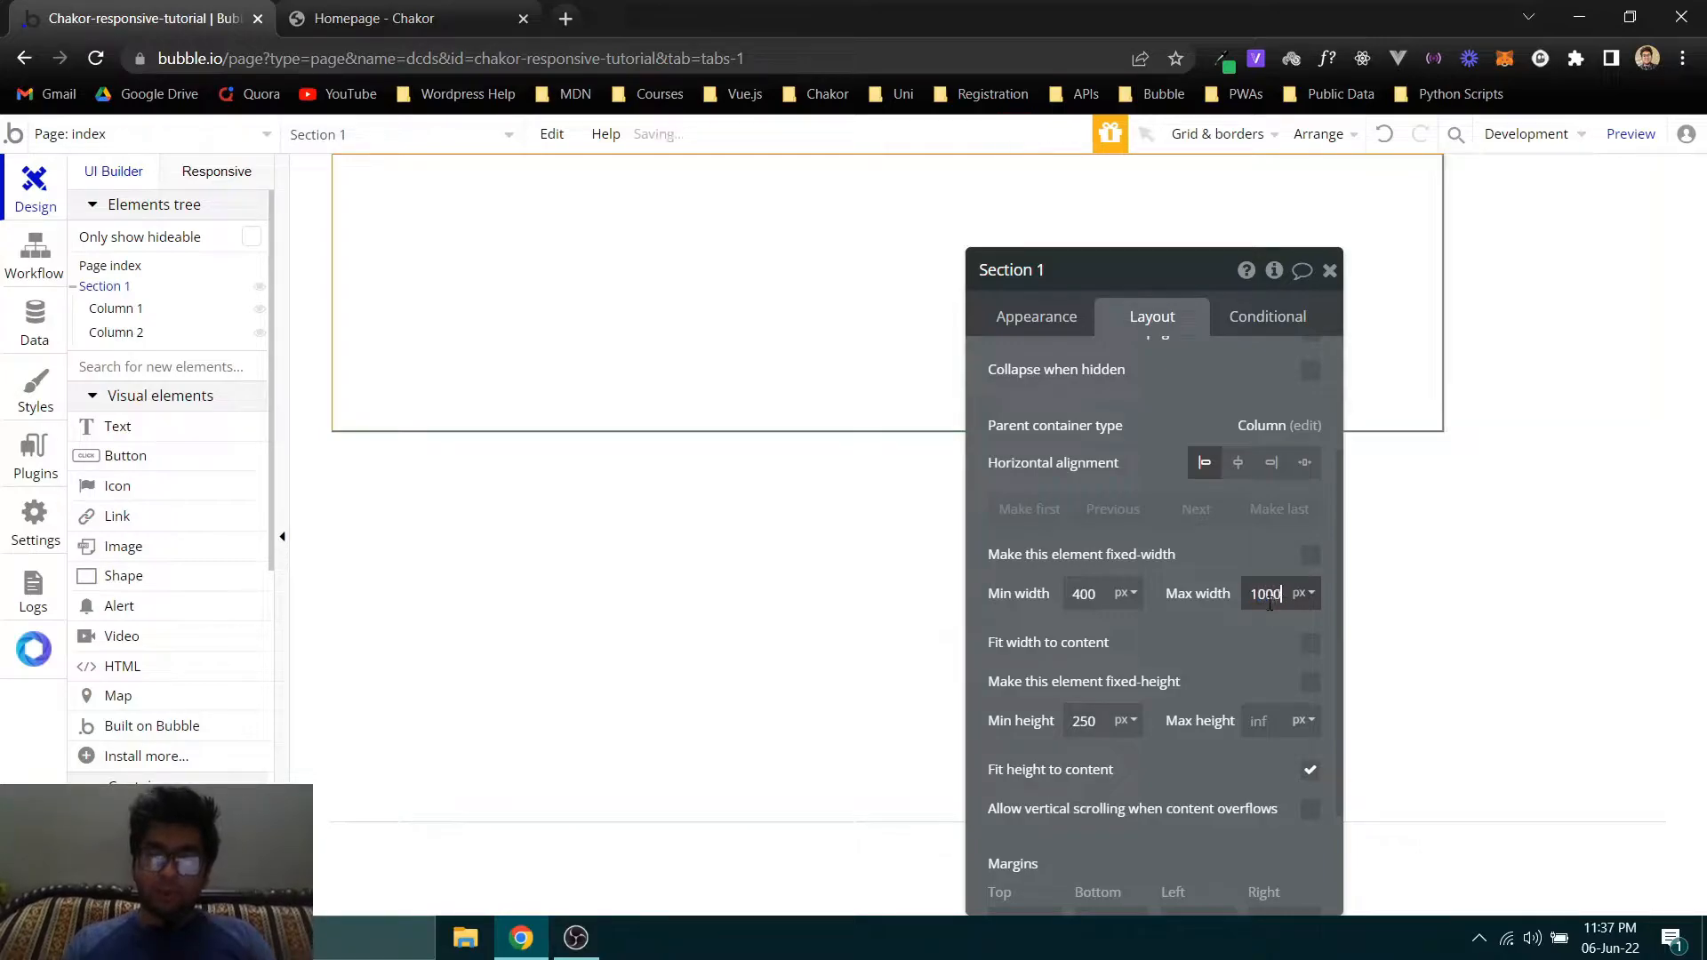
- Center Section 1 horizontally within the page, comparing centered alignment with left alignment
left_click(1240, 471)
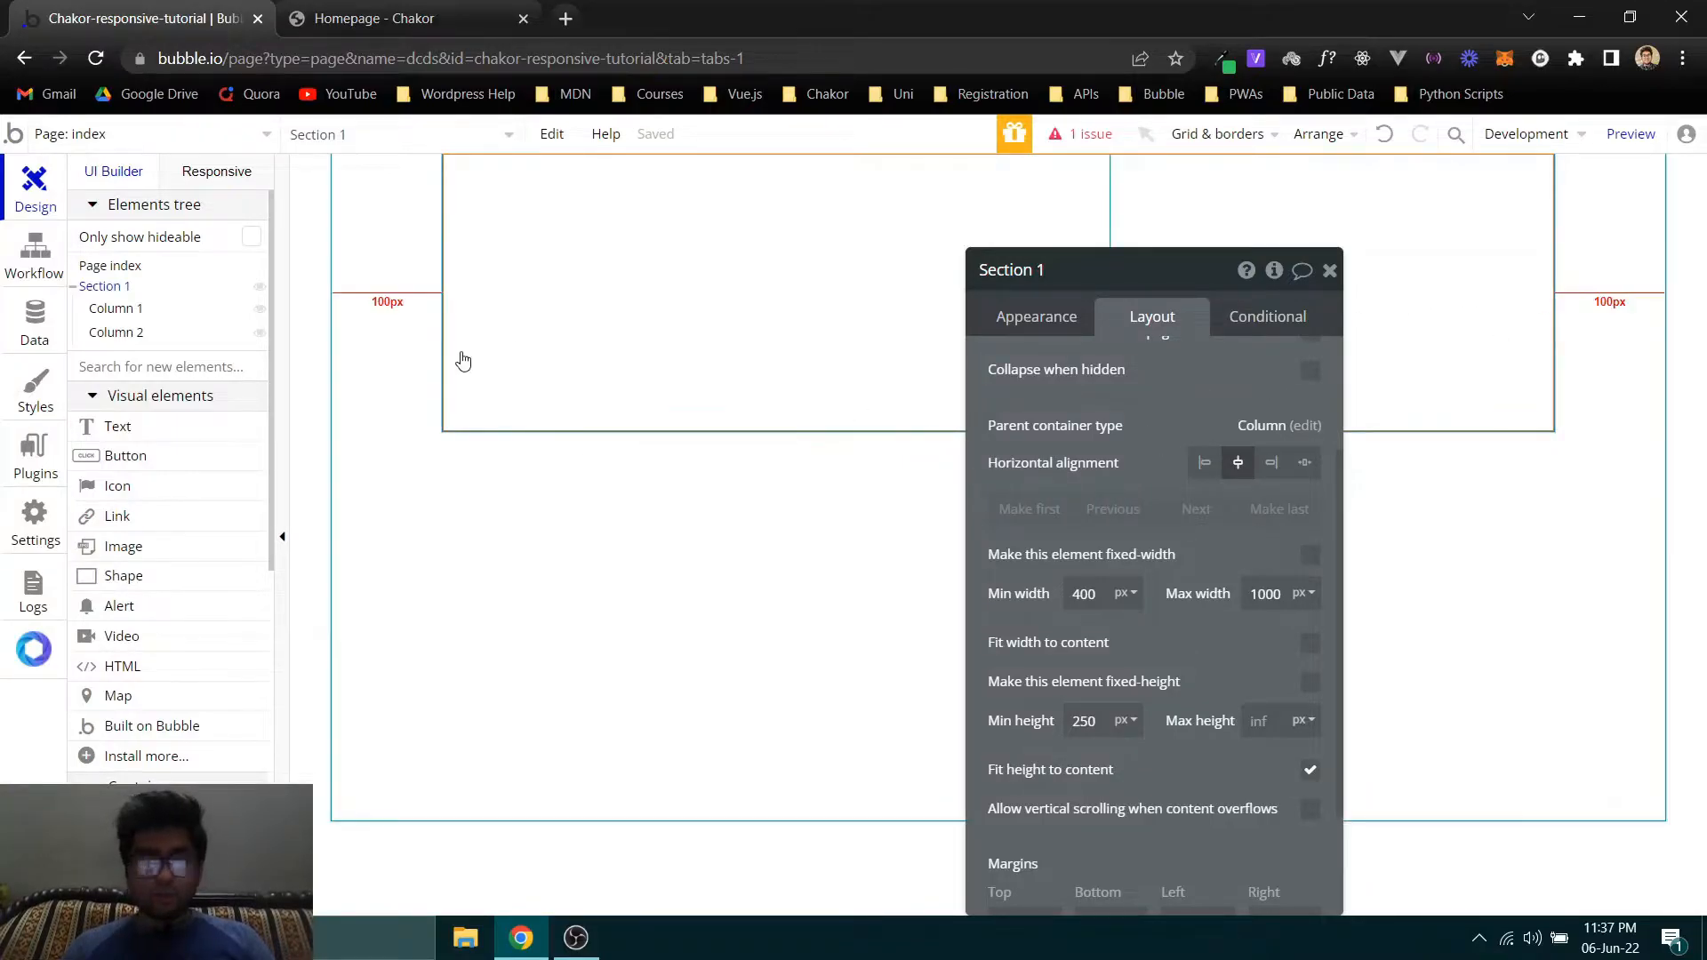
left_click(1204, 473)
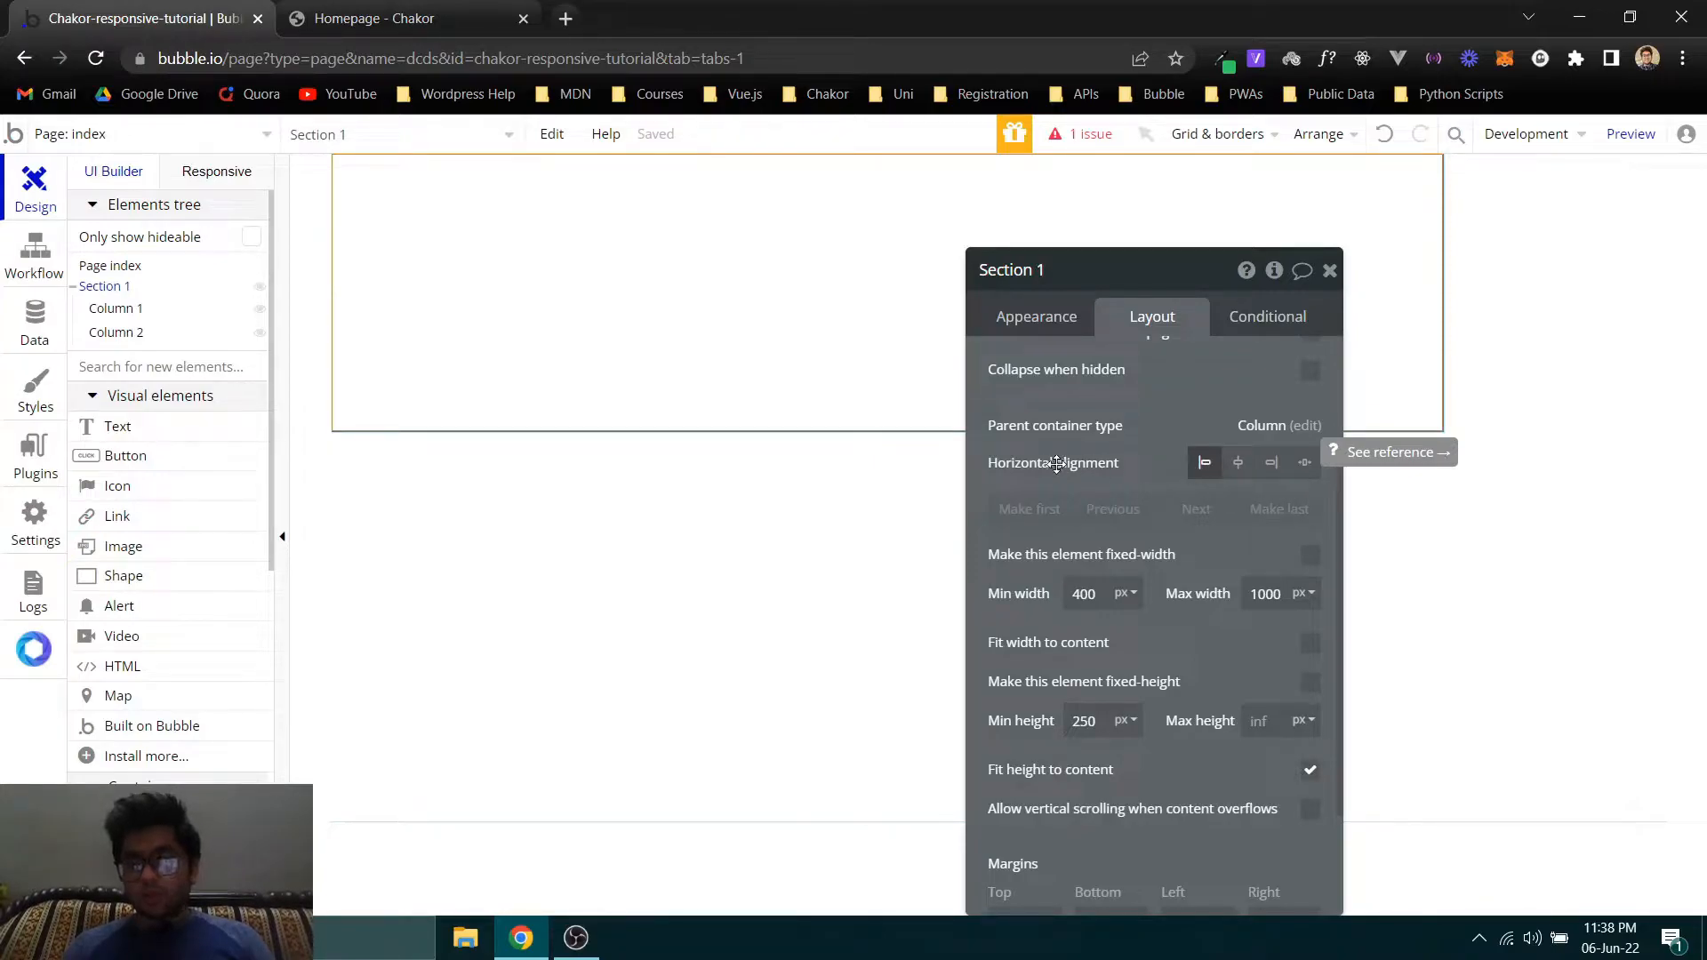
left_click(1241, 463)
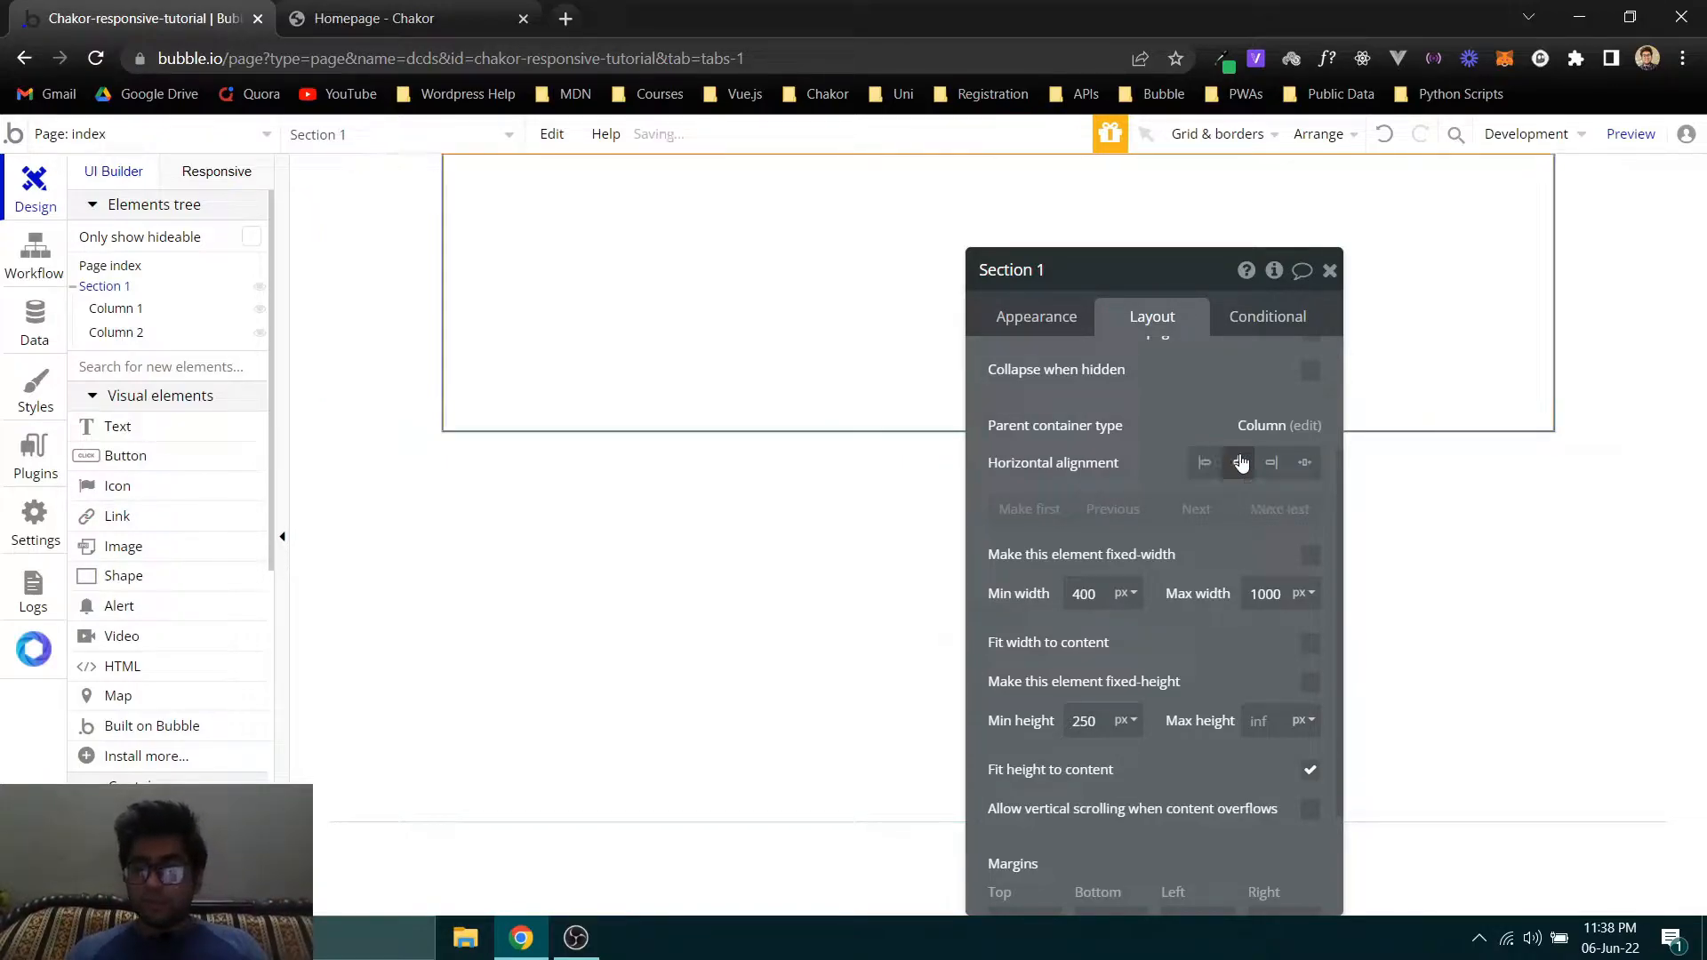
- Set the index page's background color to #F5F5F5
left_click(1604, 283)
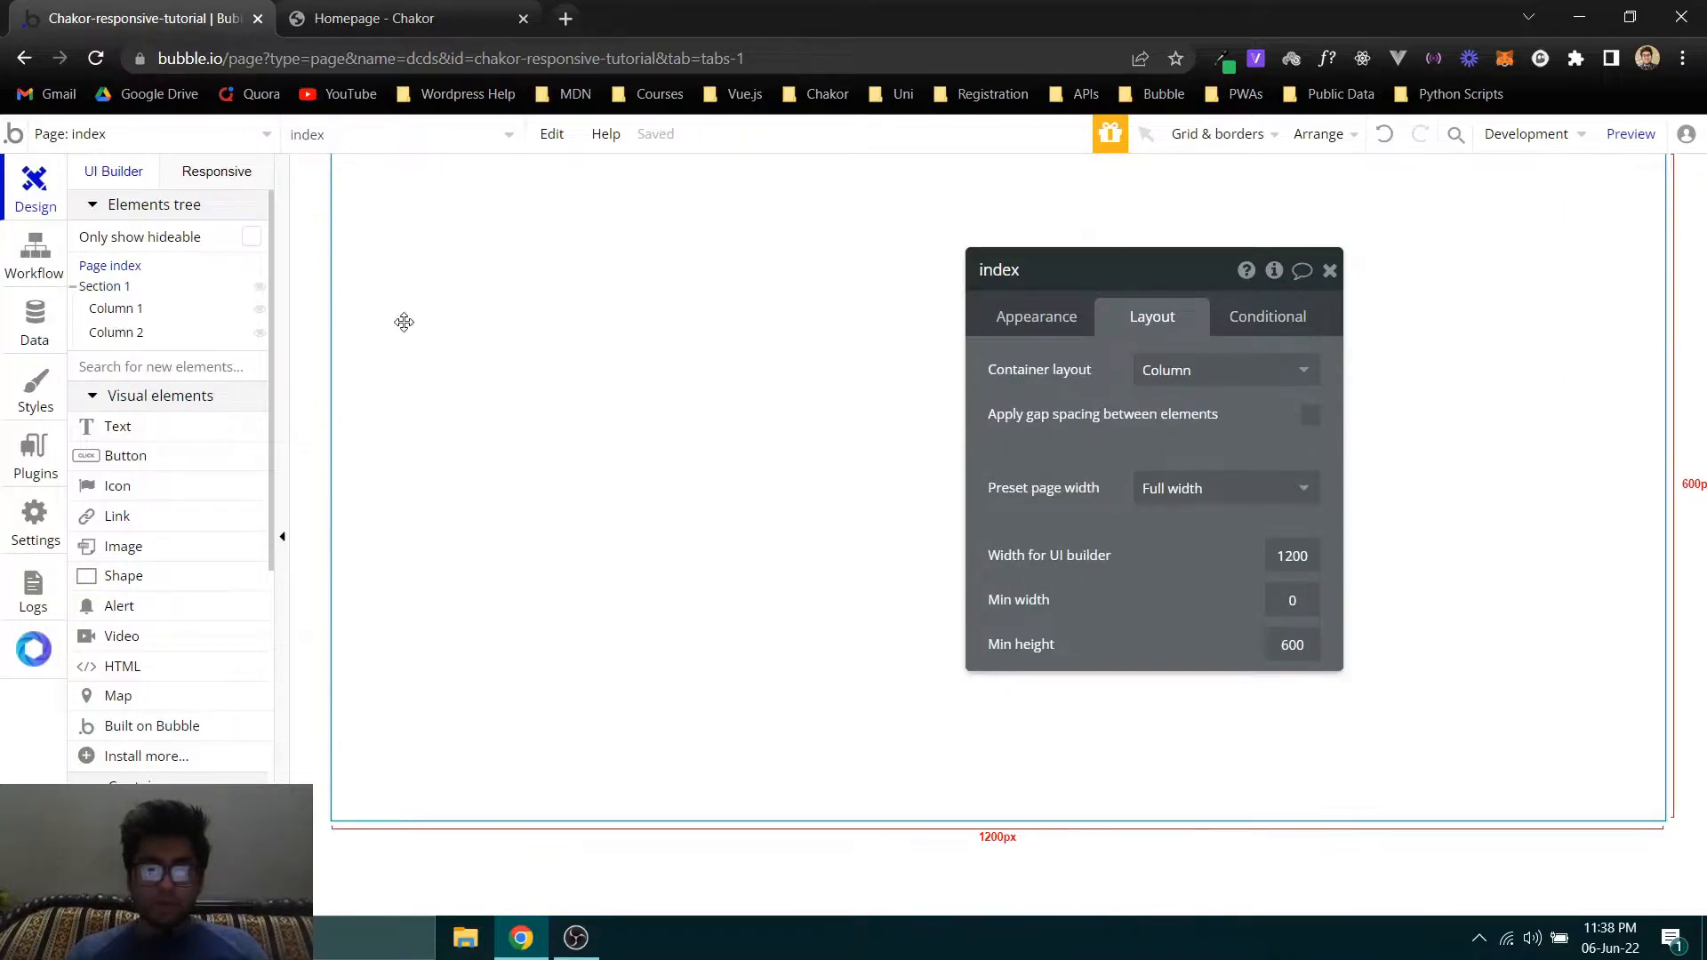
scroll(1111, 489, "down", 3)
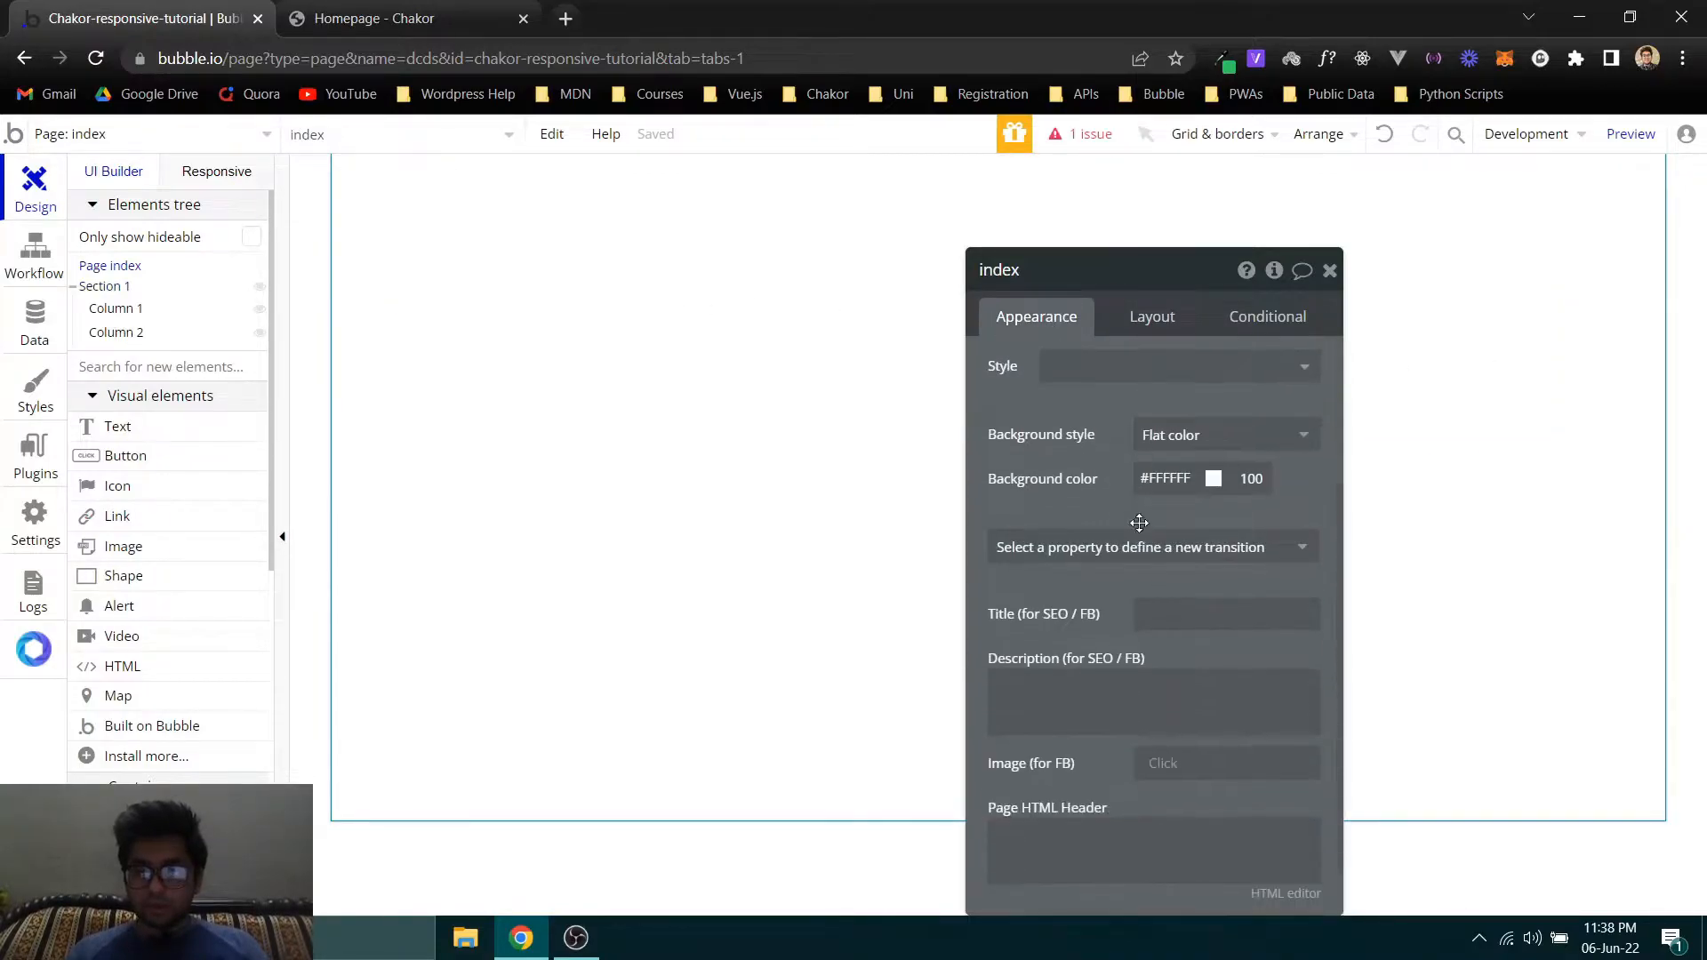
left_click(1190, 479)
type("F5F5F5")
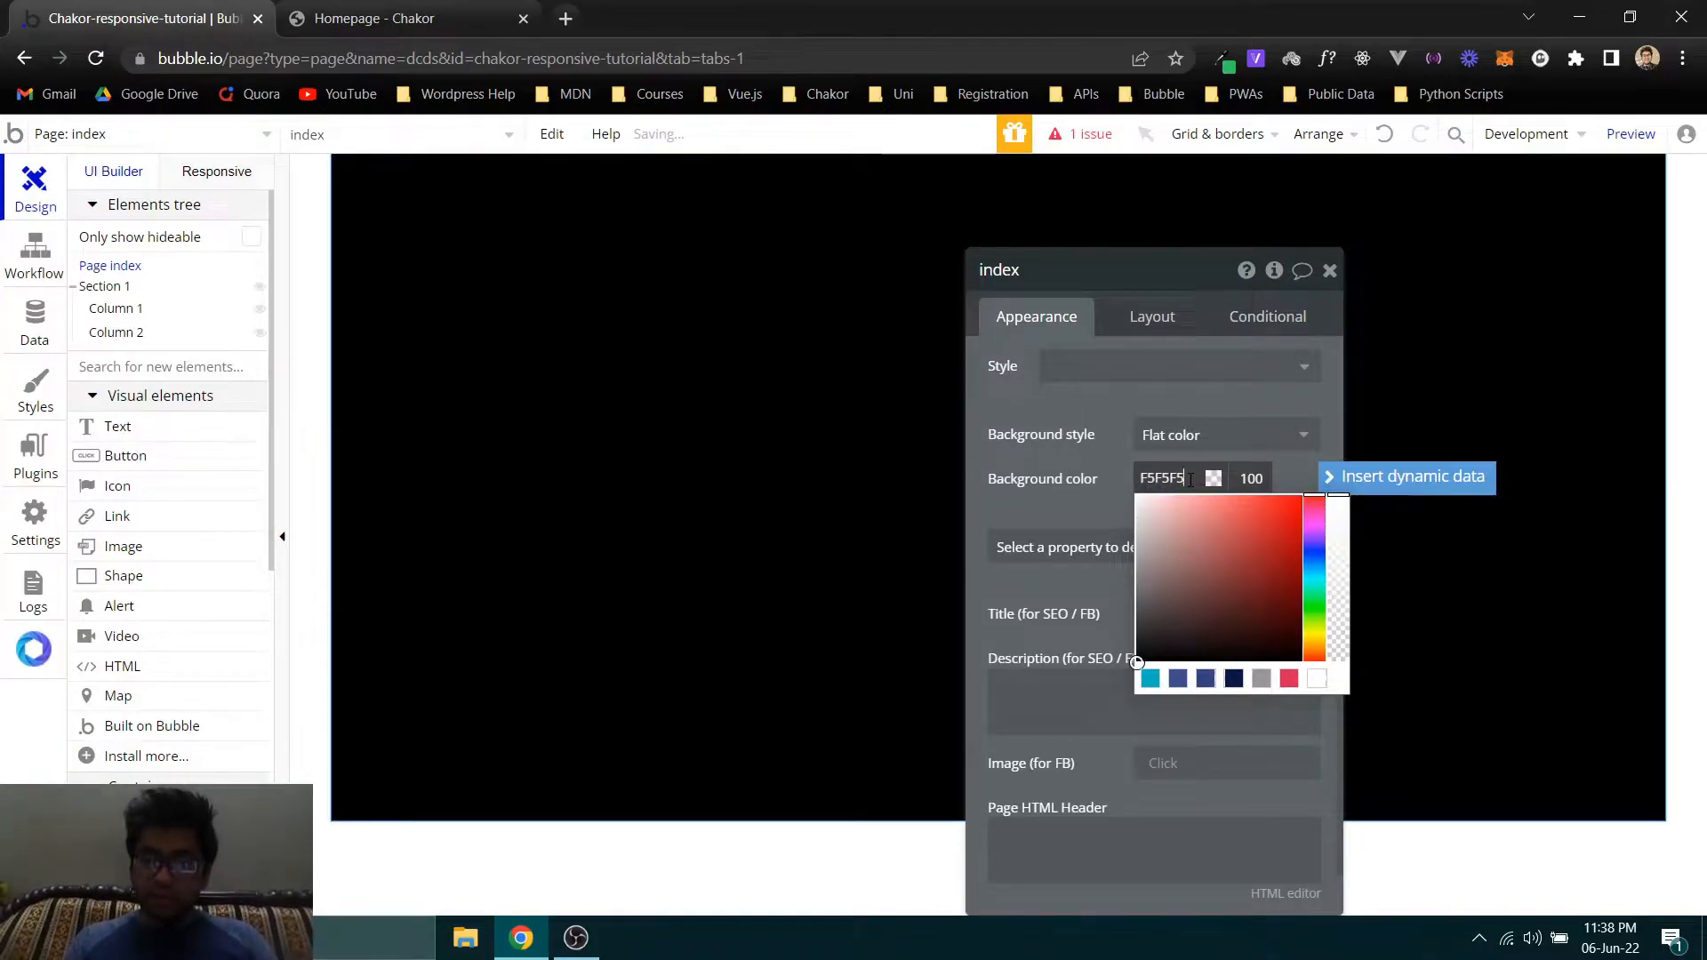
key("Return")
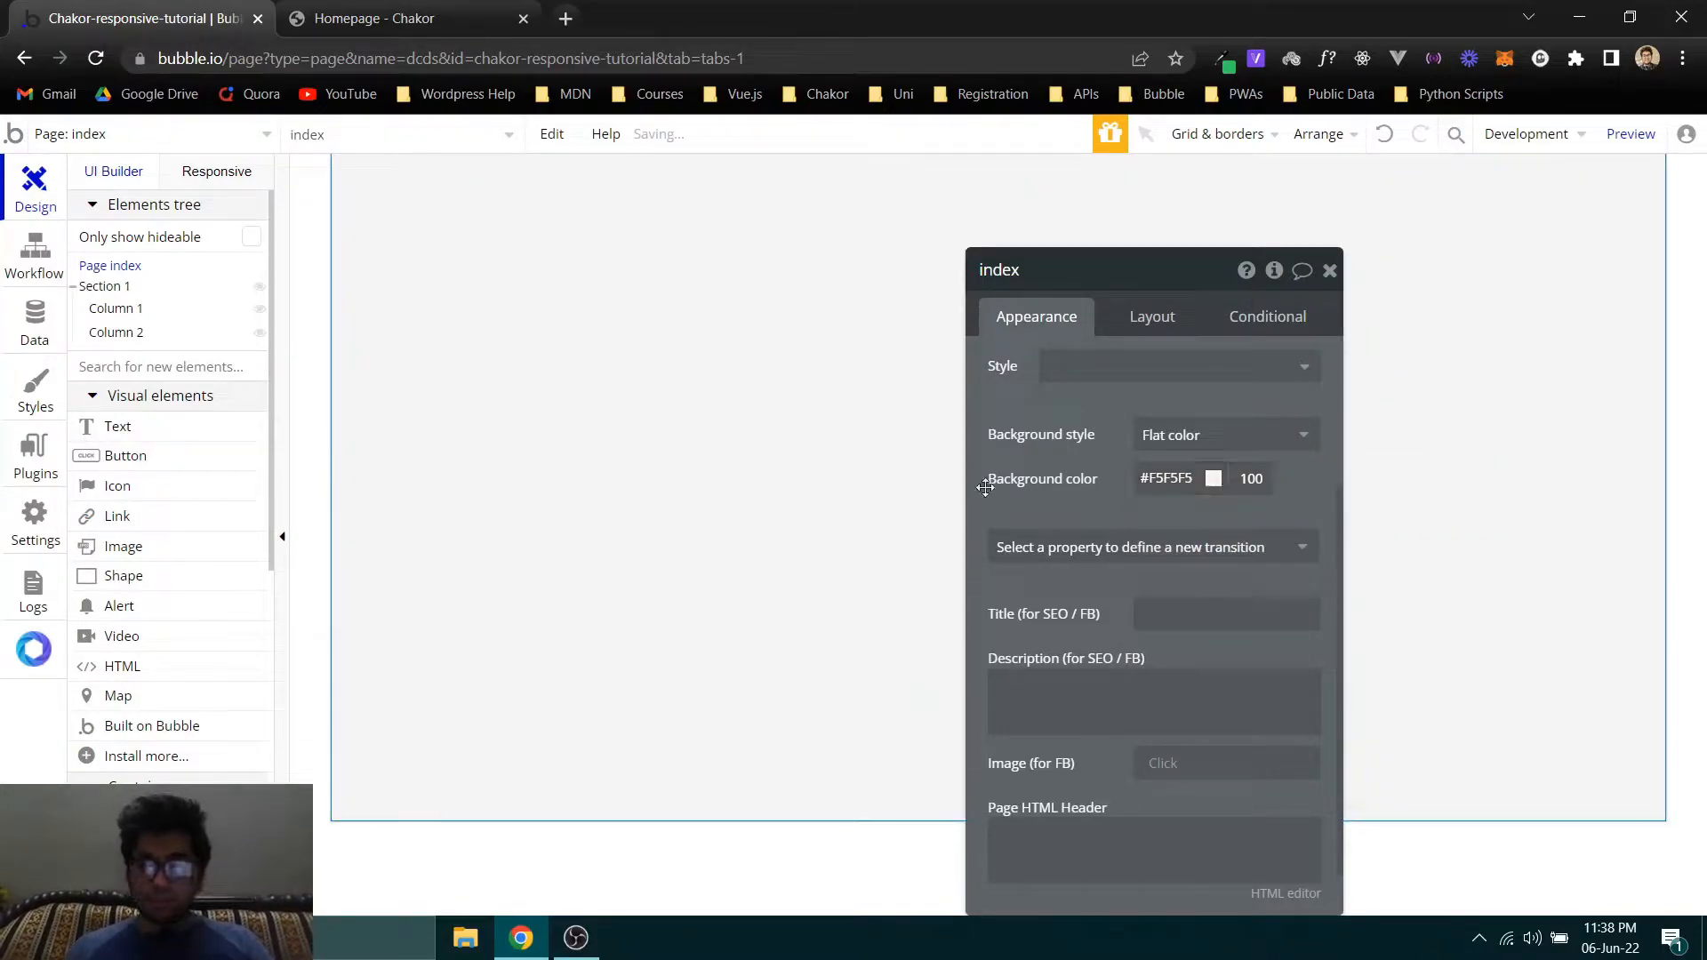
- Remove the default style from Section 1 and give it a flat background color of #03B4C6
left_click(100, 285)
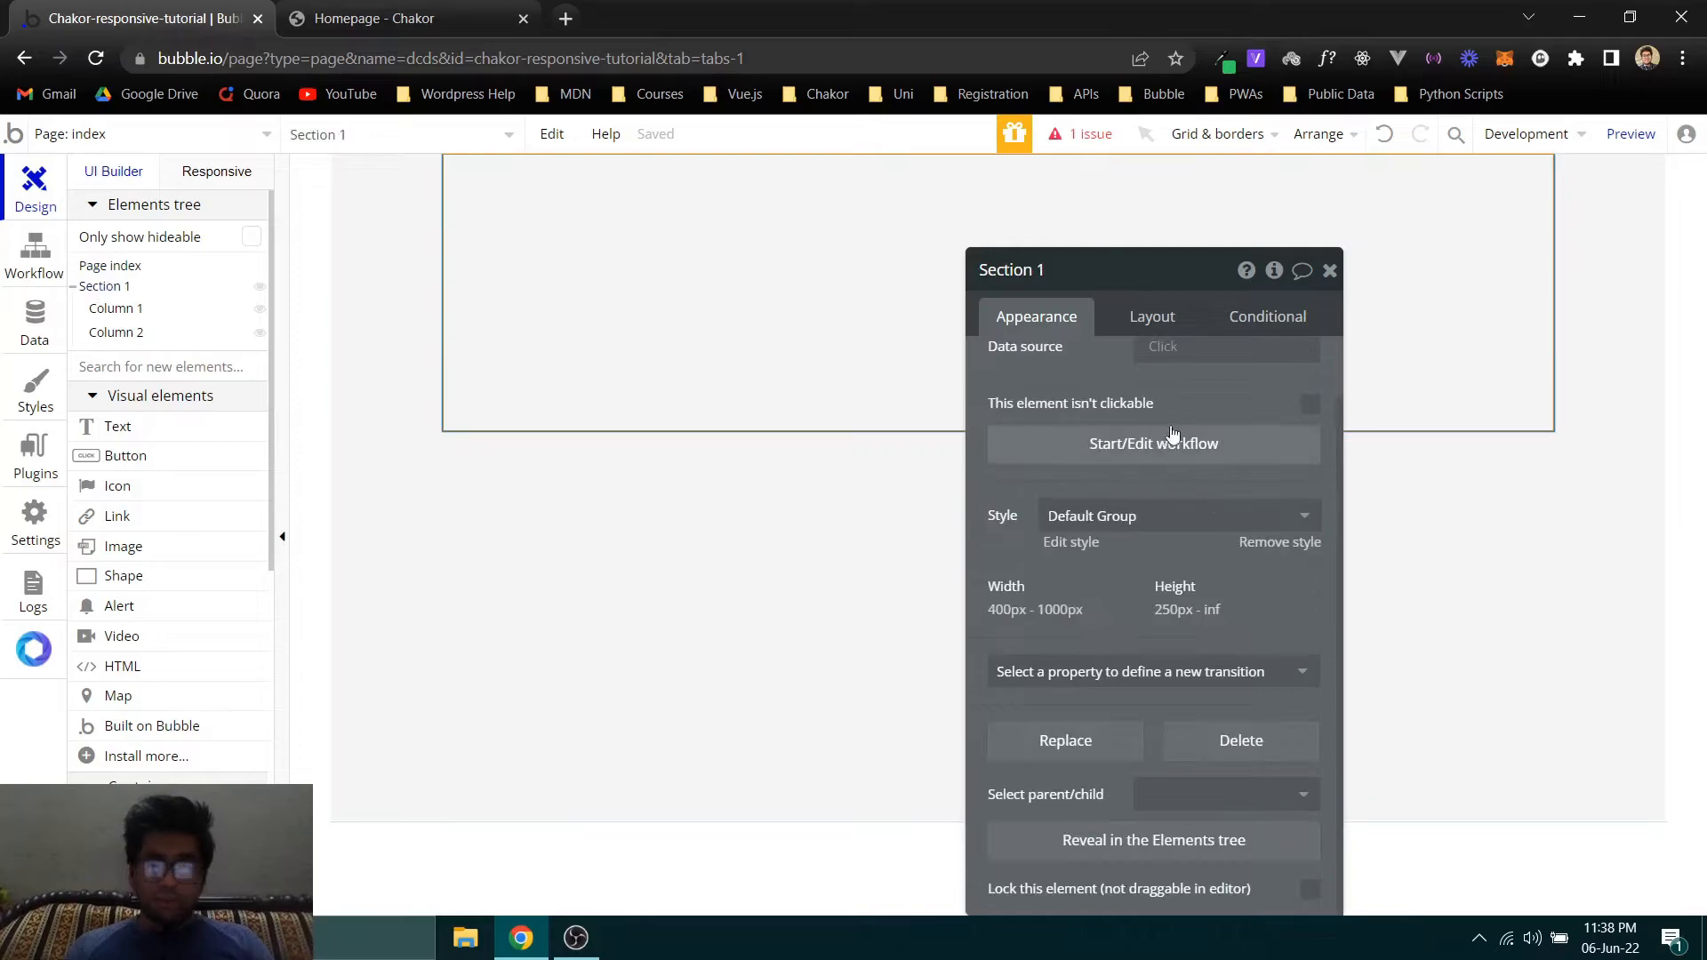
left_click(1273, 543)
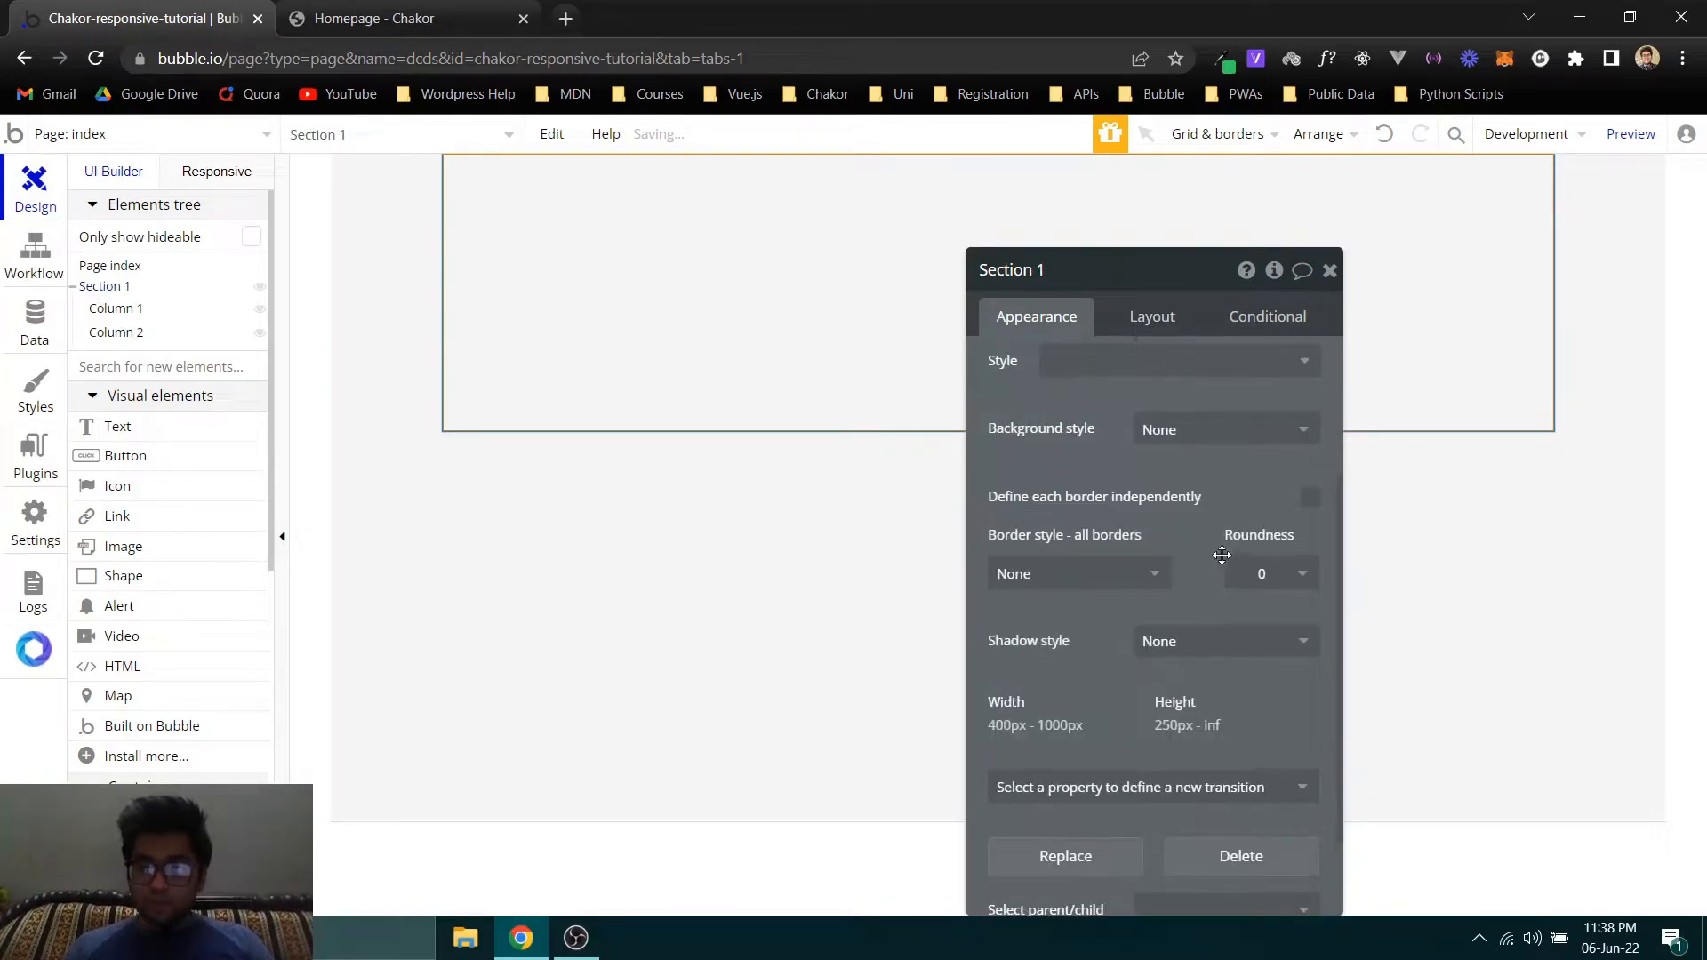
left_click(1191, 429)
left_click(1170, 496)
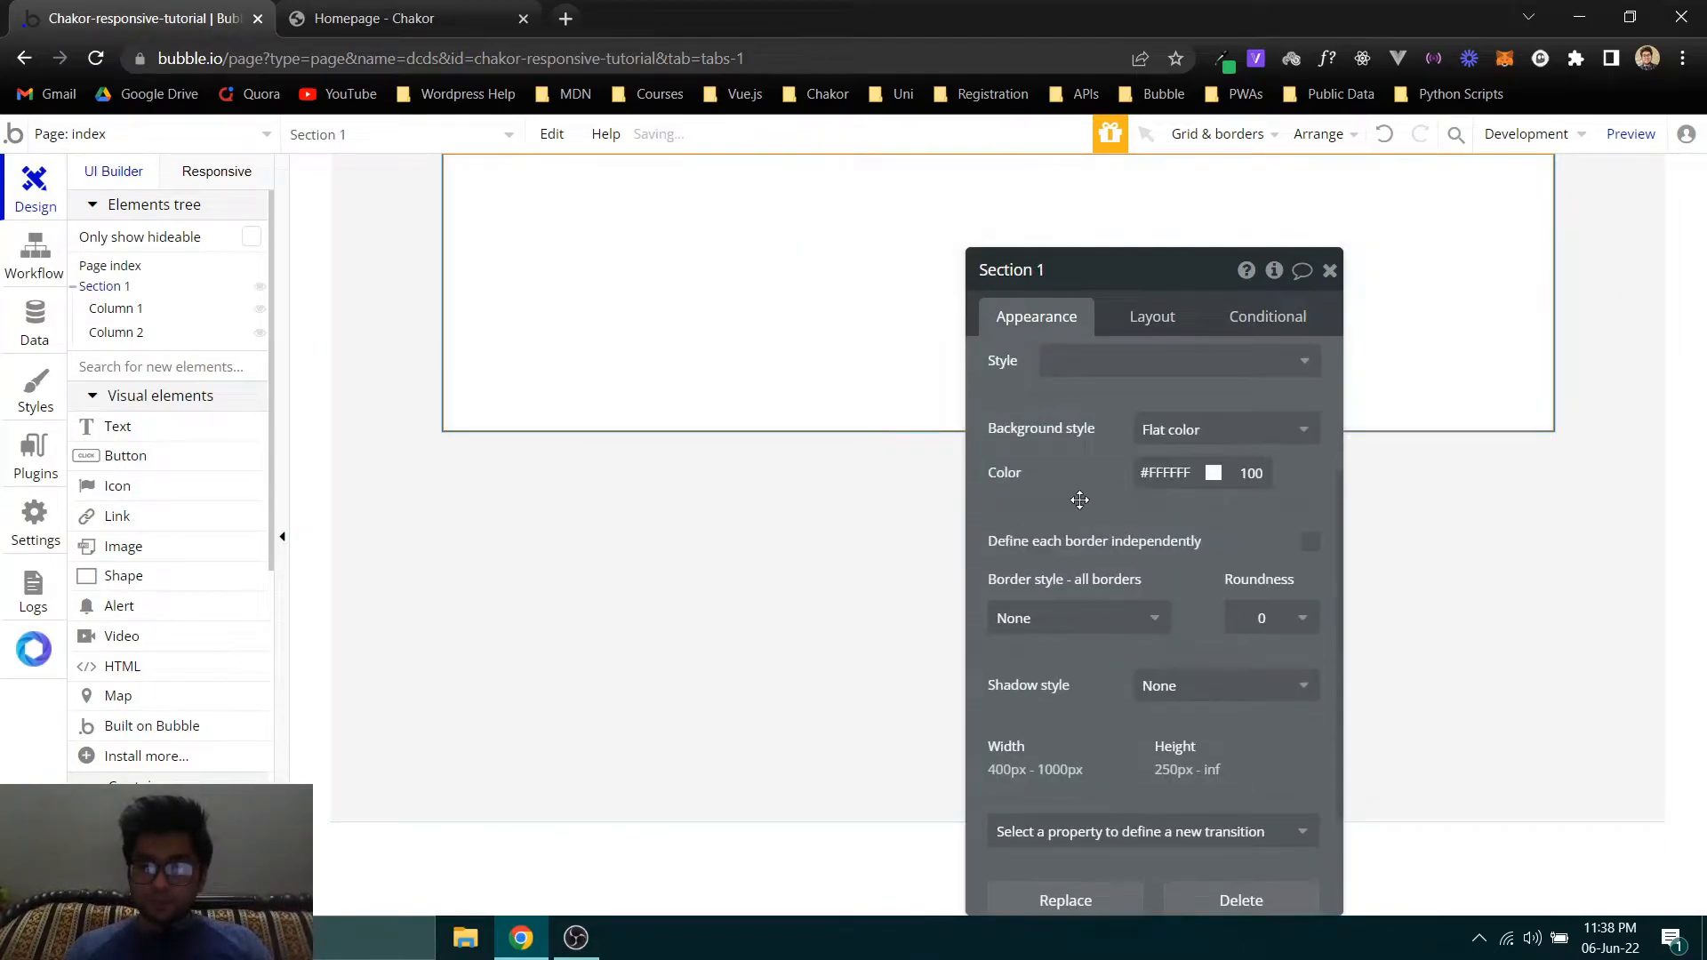
left_click(1169, 472)
left_click(1152, 676)
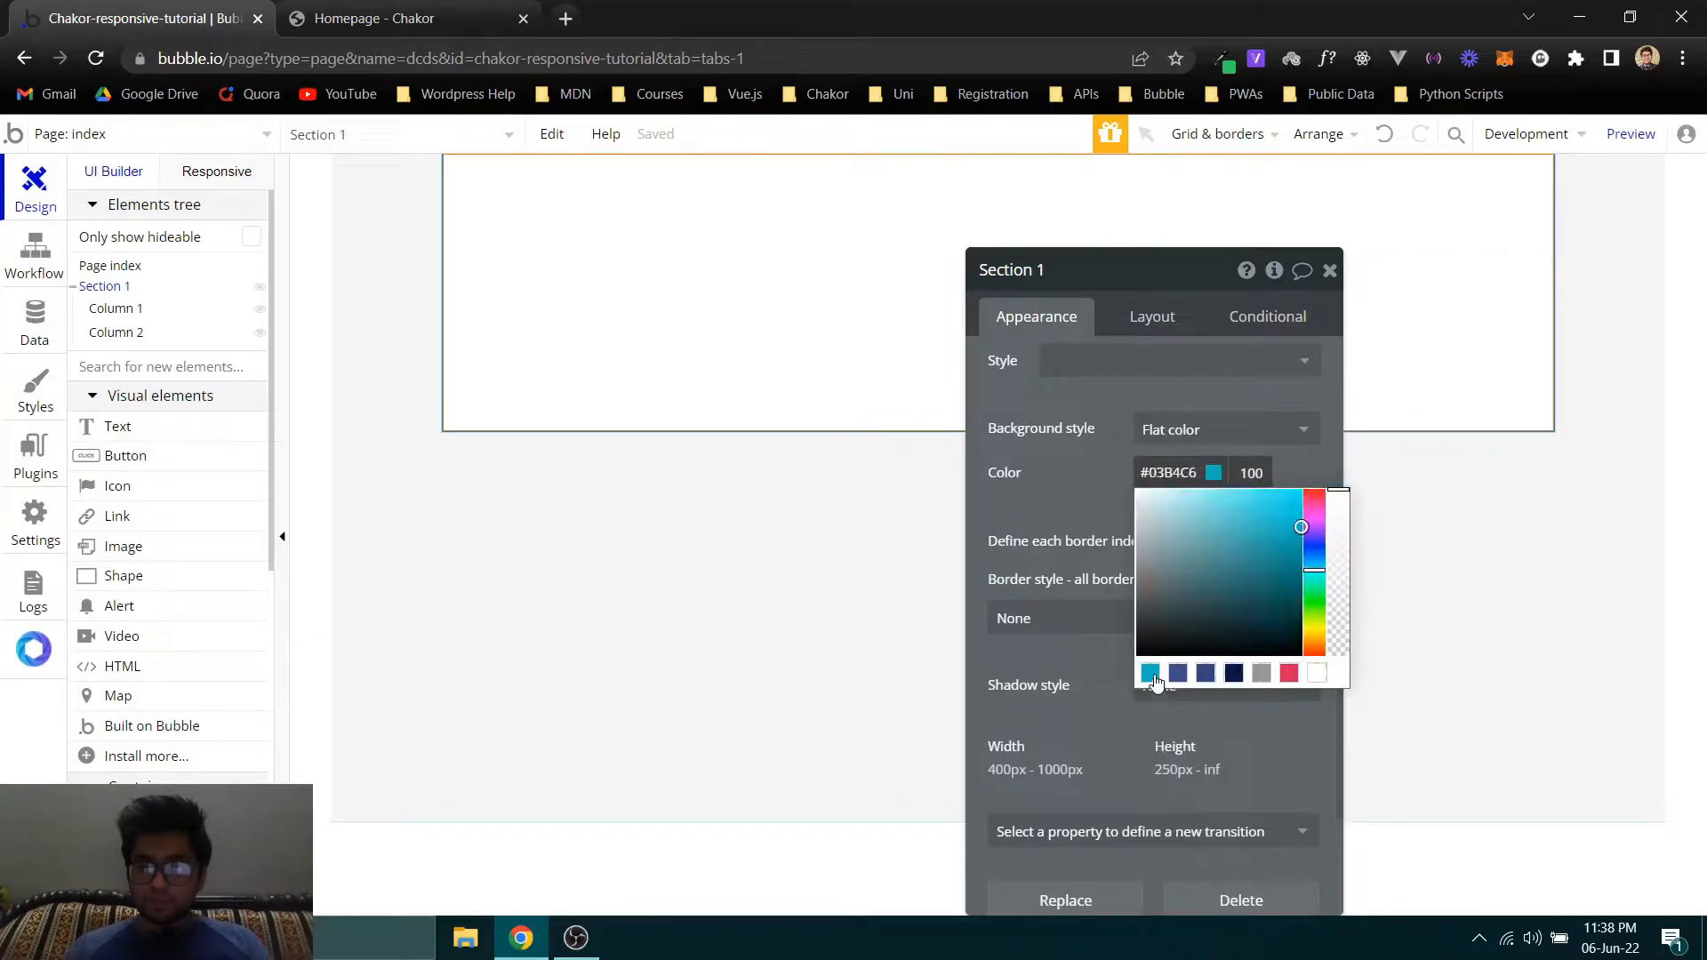
left_click(565, 316)
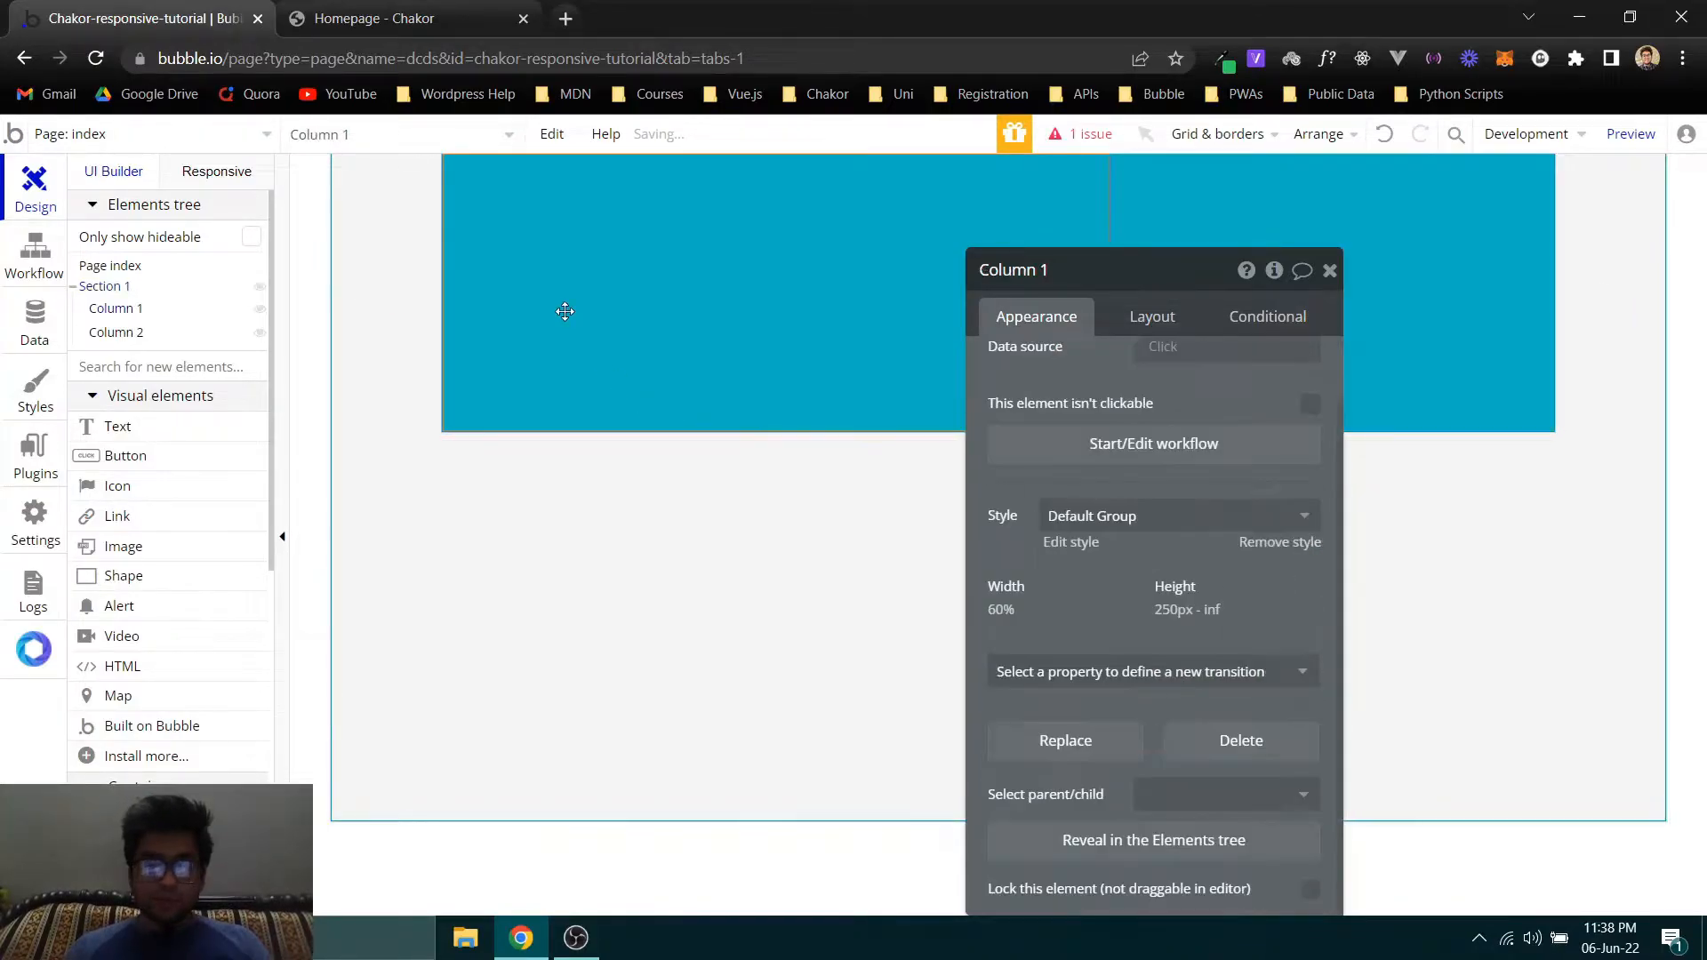
left_click(109, 290)
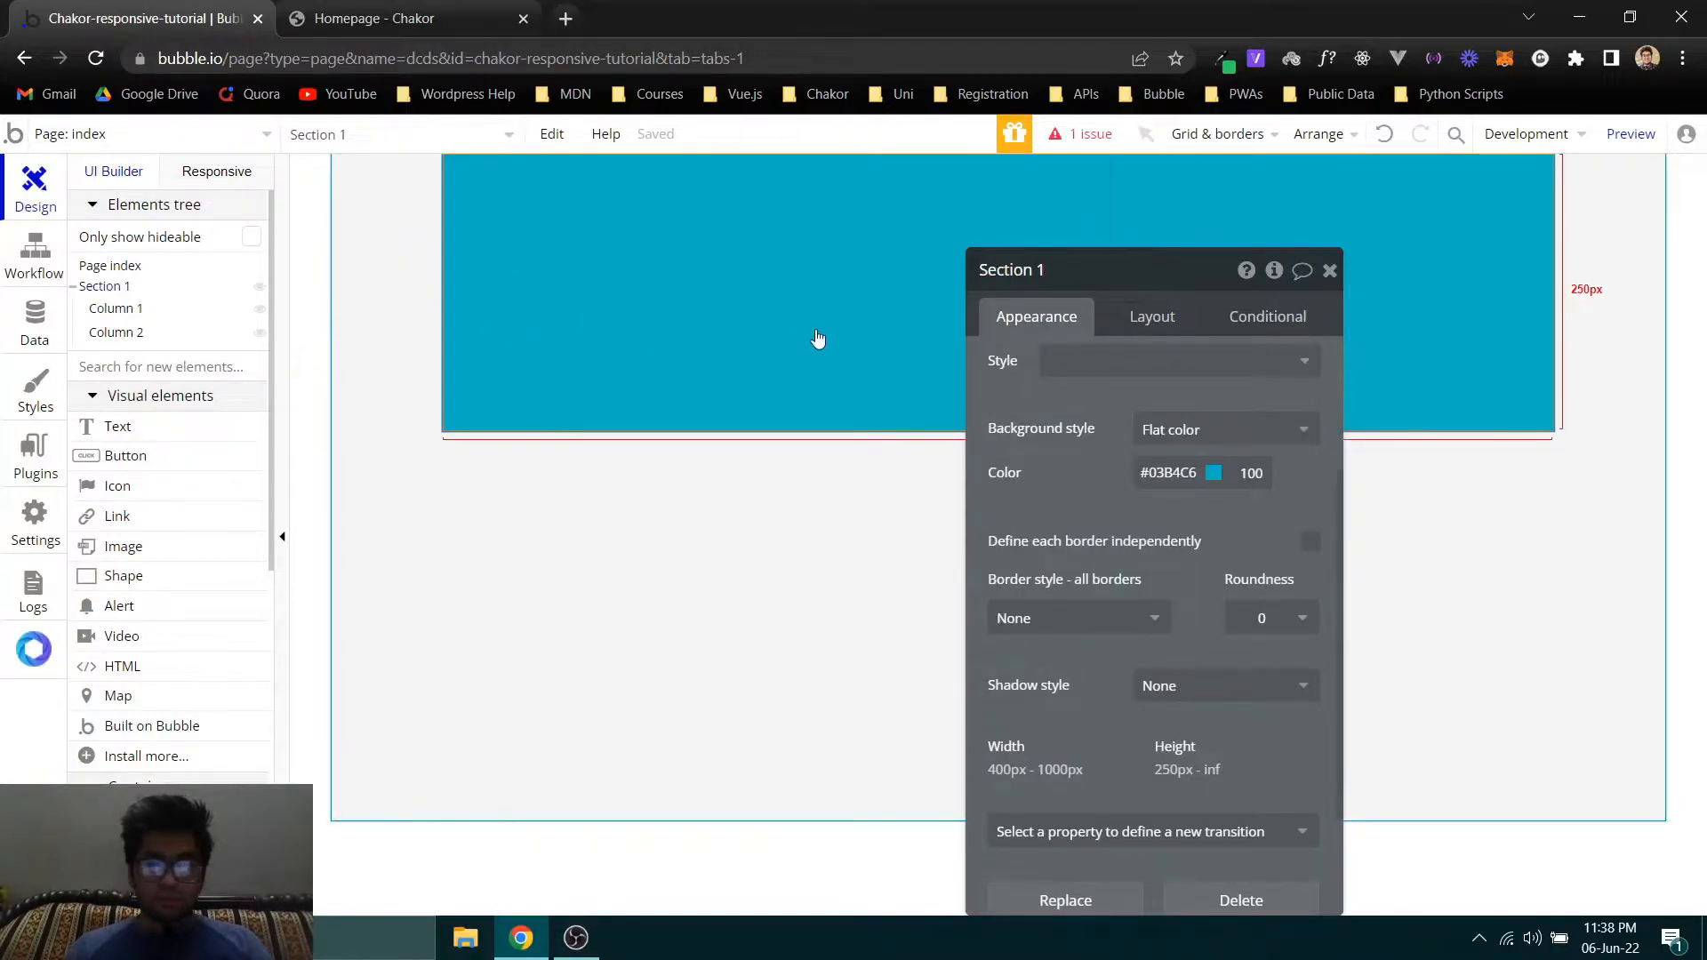
- Remove the default style from Column 1 and give it a flat background color of #324380
left_click(112, 308)
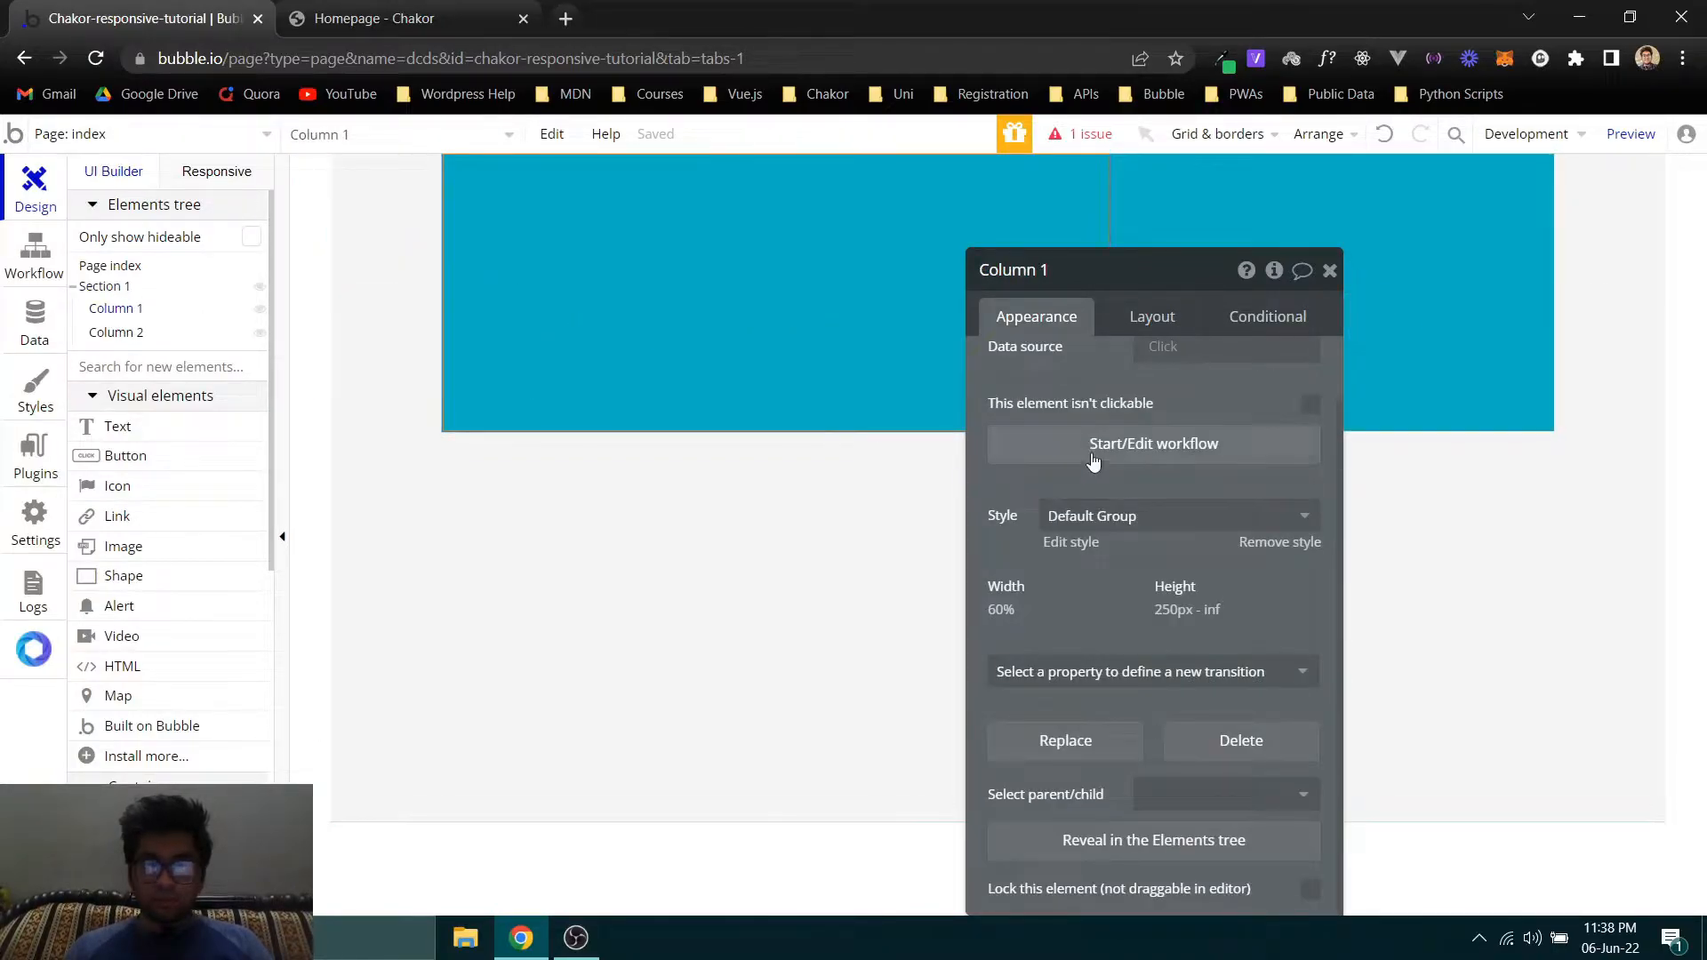
left_click(1291, 543)
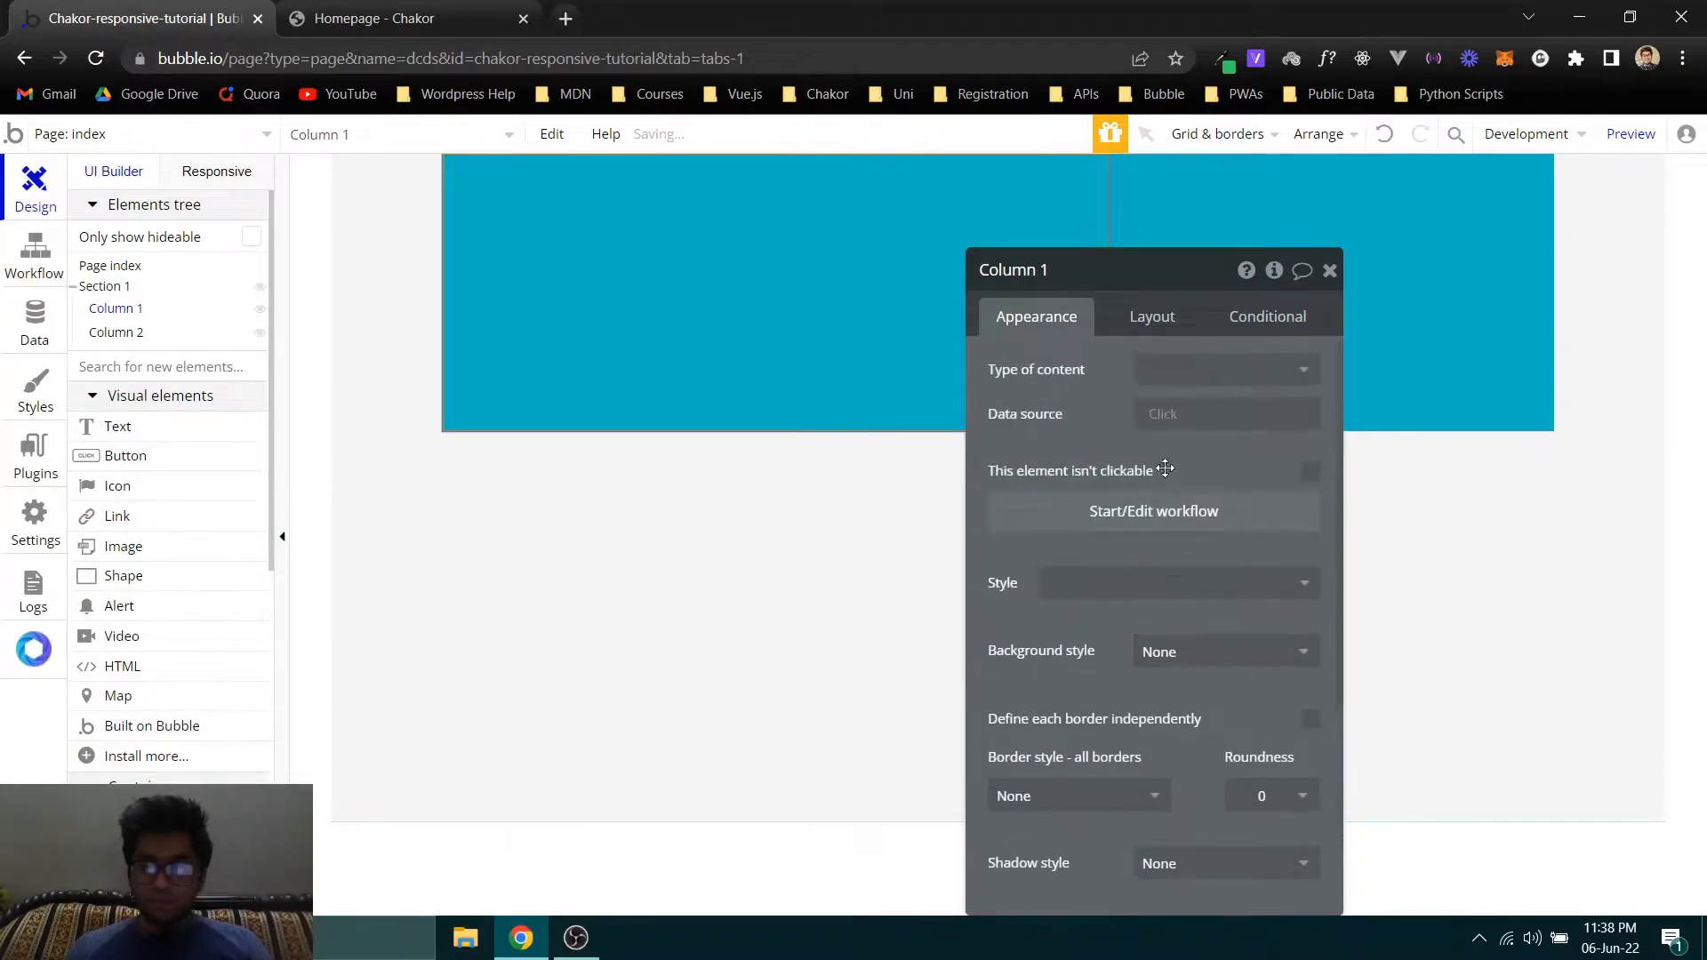
scroll(1150, 551, "down", 2)
scroll(1151, 582, "down", 1)
left_click(1155, 430)
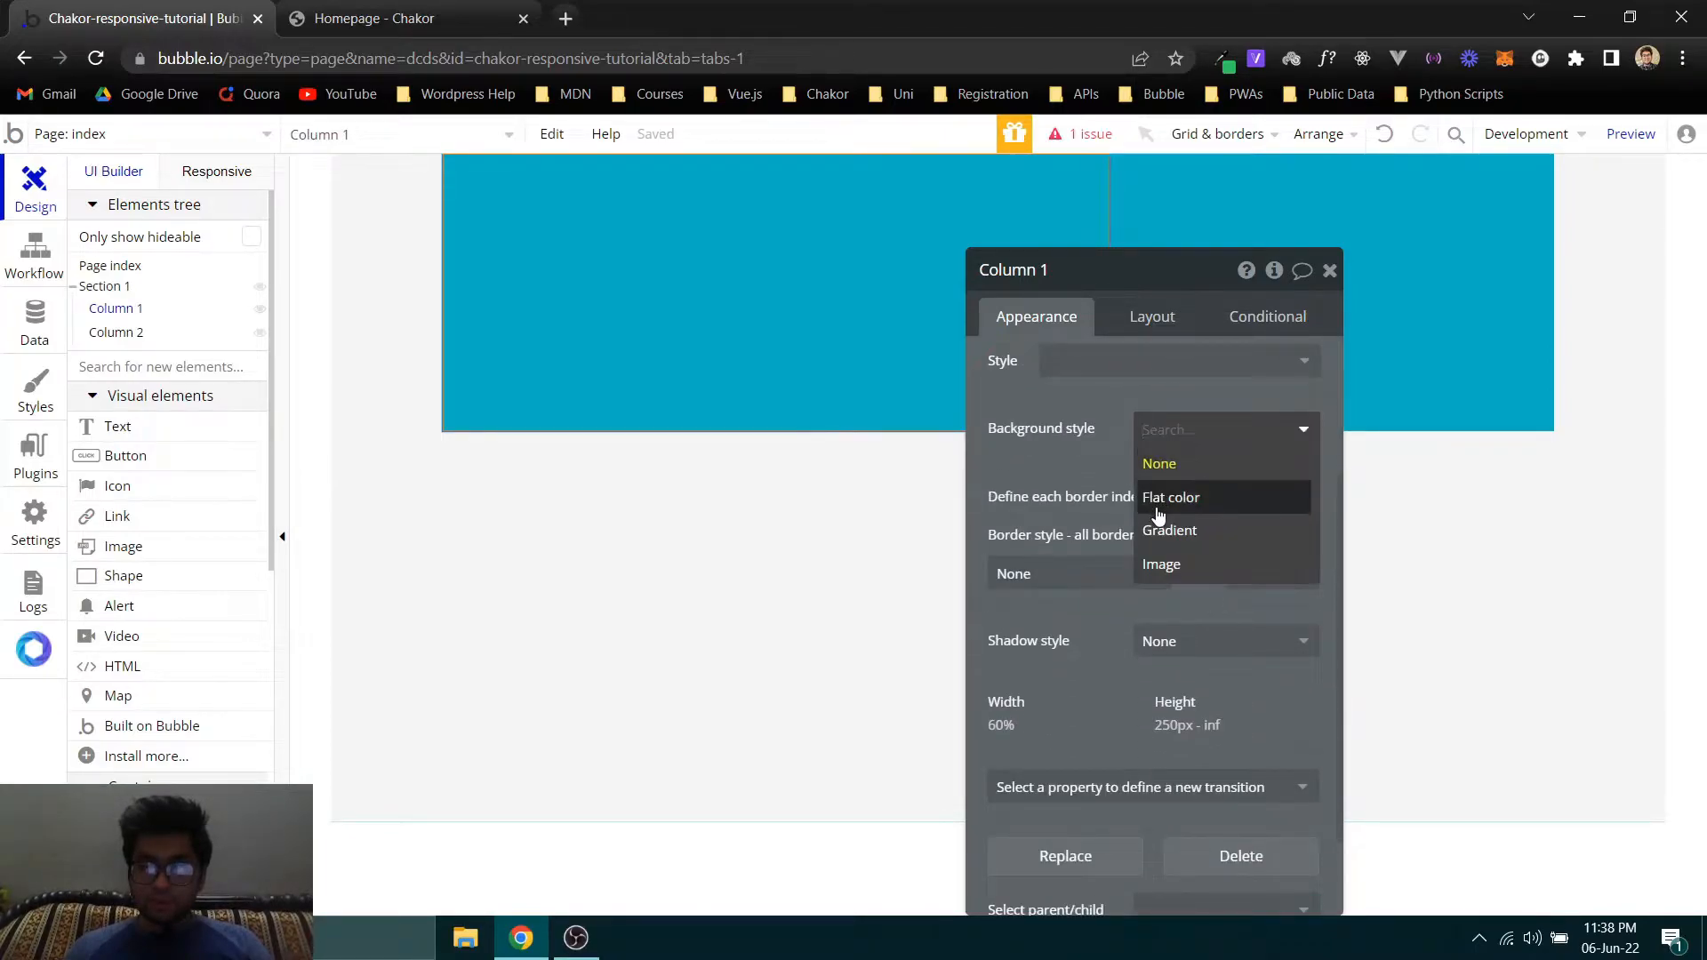
left_click(1158, 514)
left_click(1141, 478)
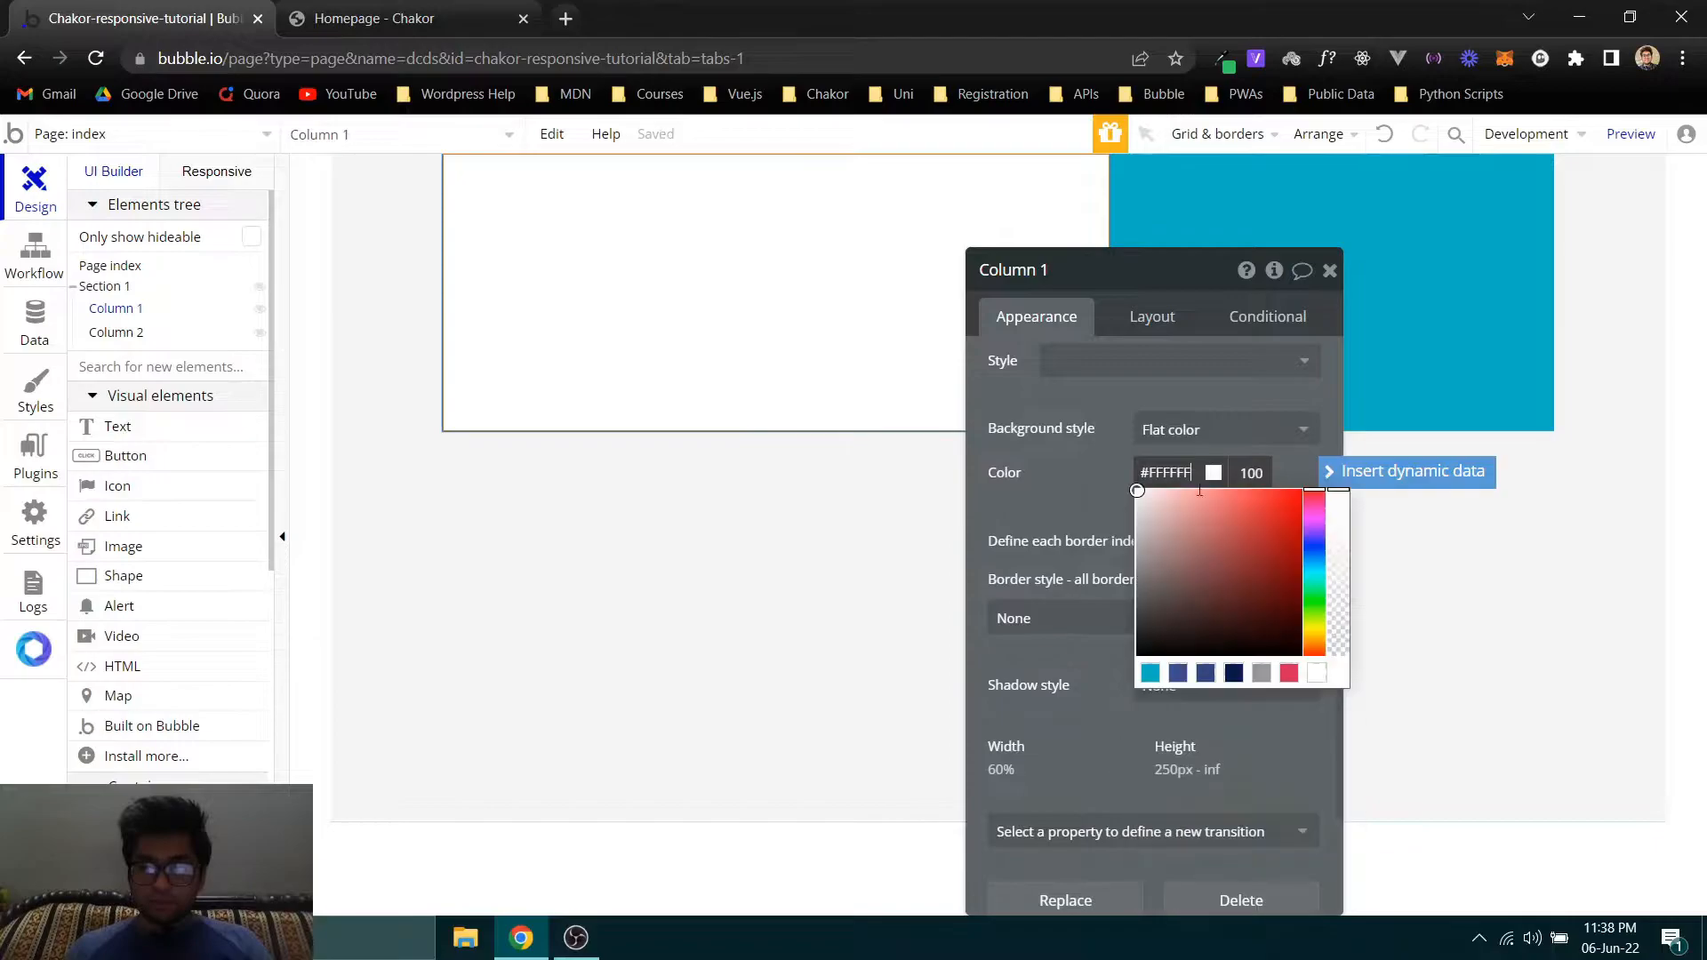
left_click(1202, 673)
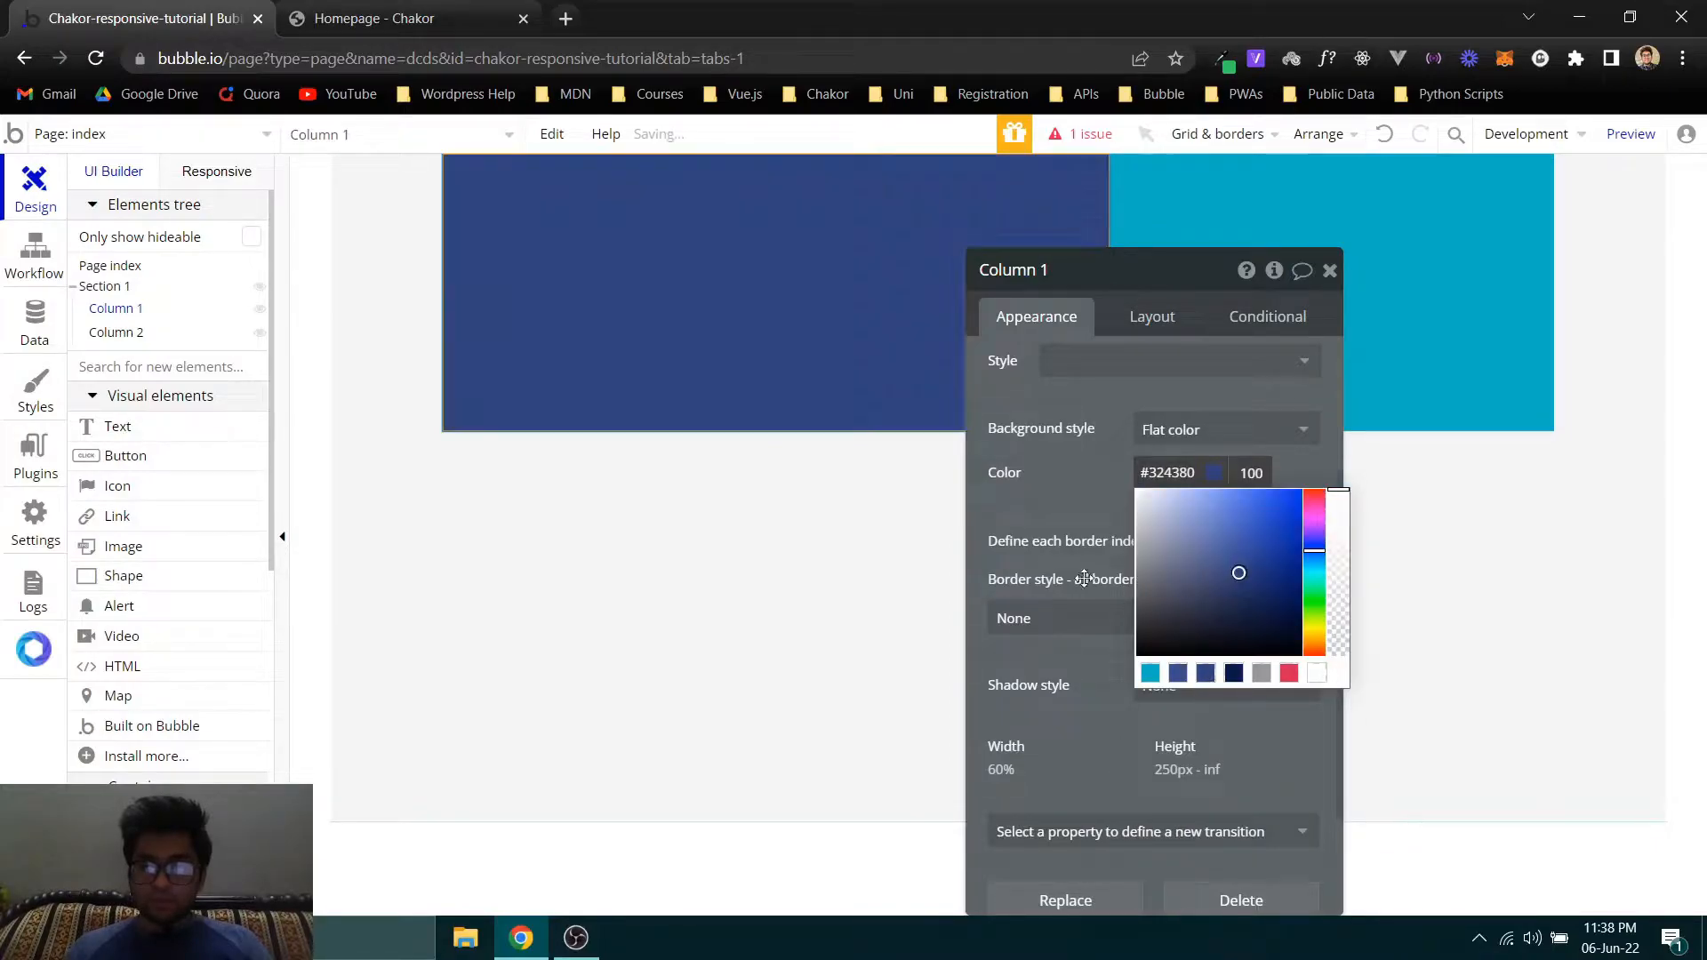
left_click(1028, 521)
- Remove the default style from Column 2 and give it a flat background color of #091747
left_click(120, 333)
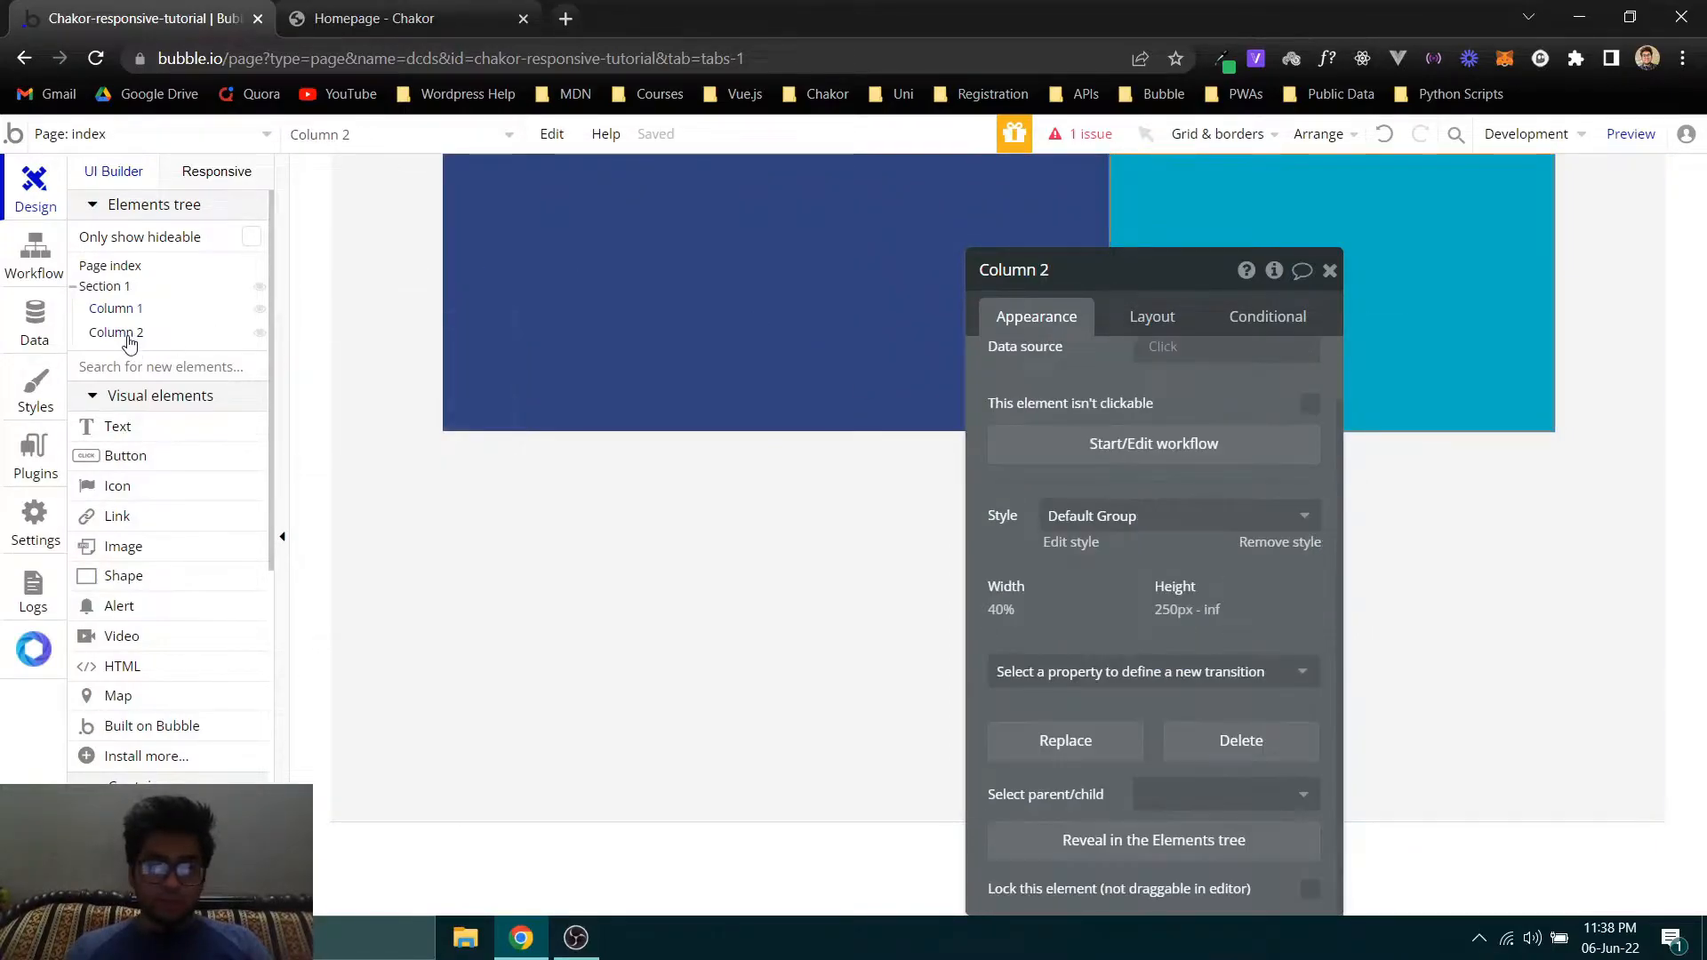
left_click(1280, 542)
left_click(1162, 431)
left_click(1170, 497)
left_click(1167, 472)
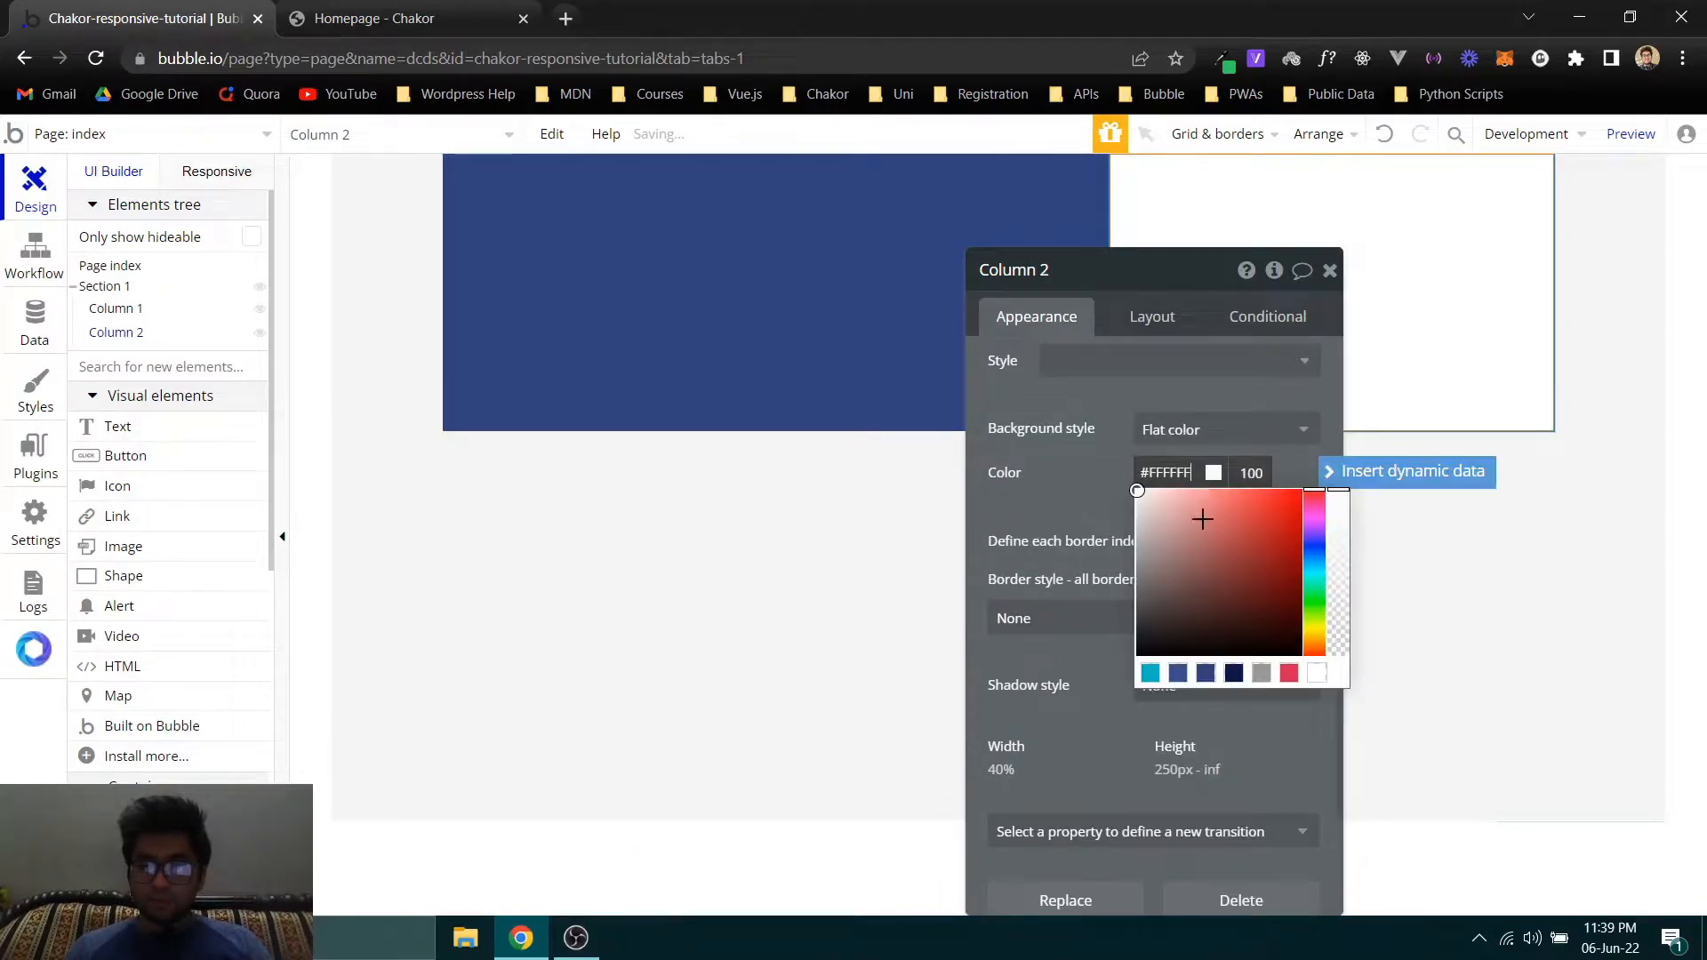
left_click(1235, 674)
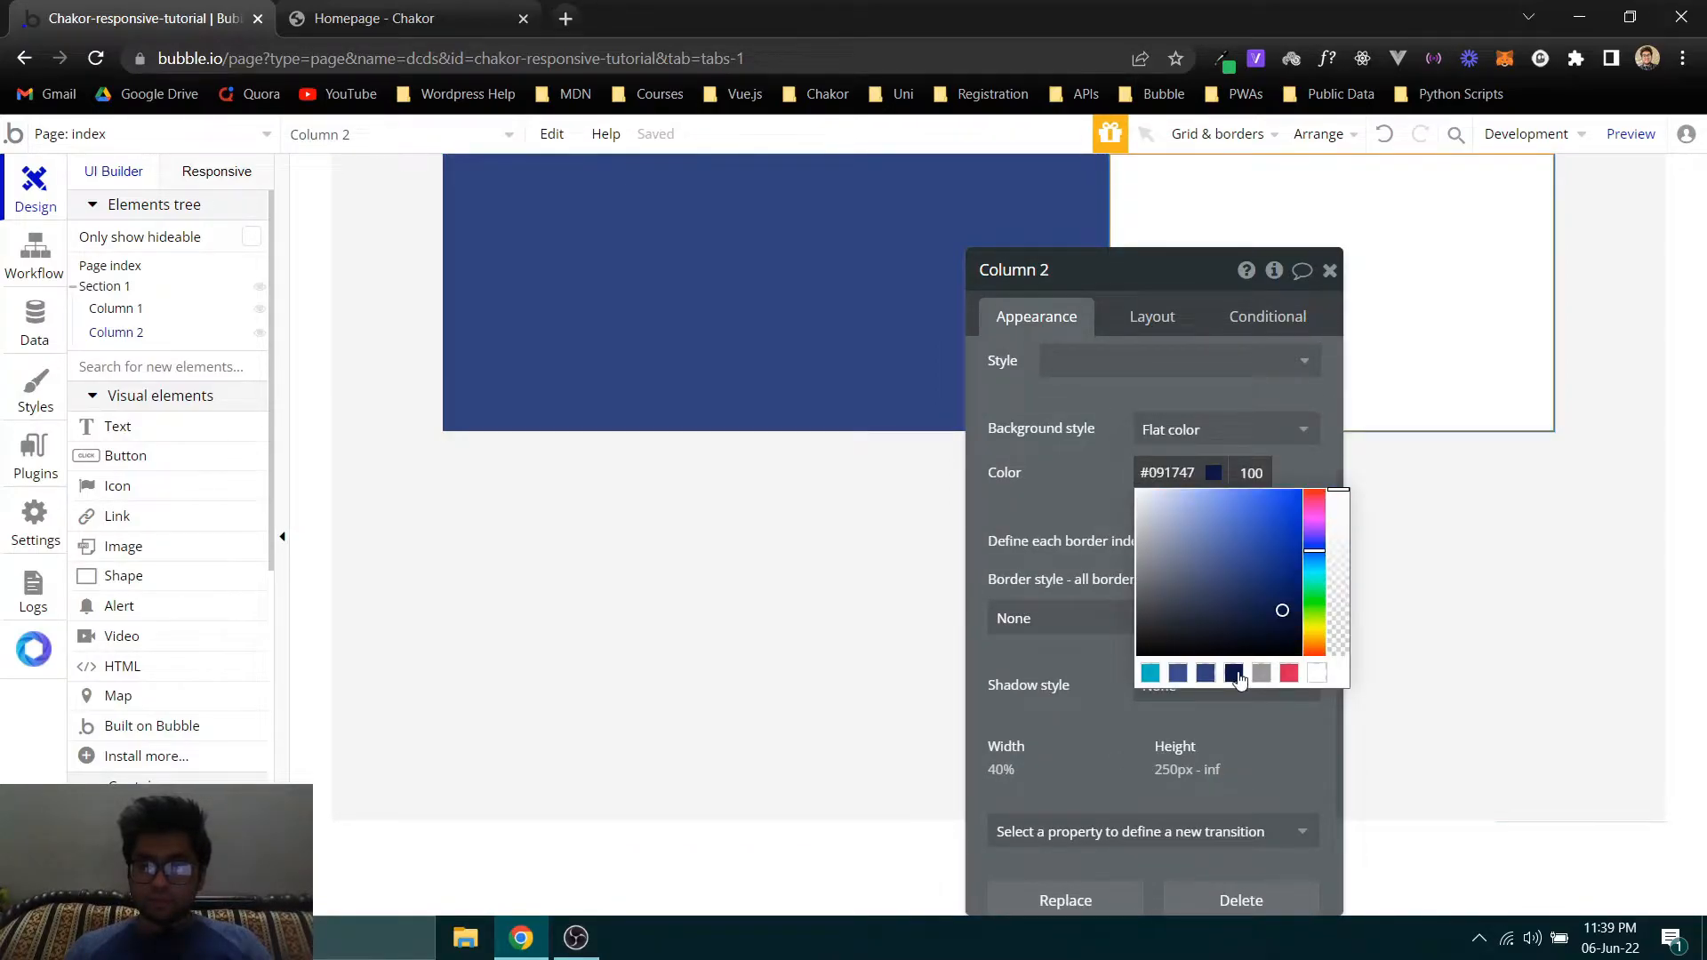
left_click(1015, 512)
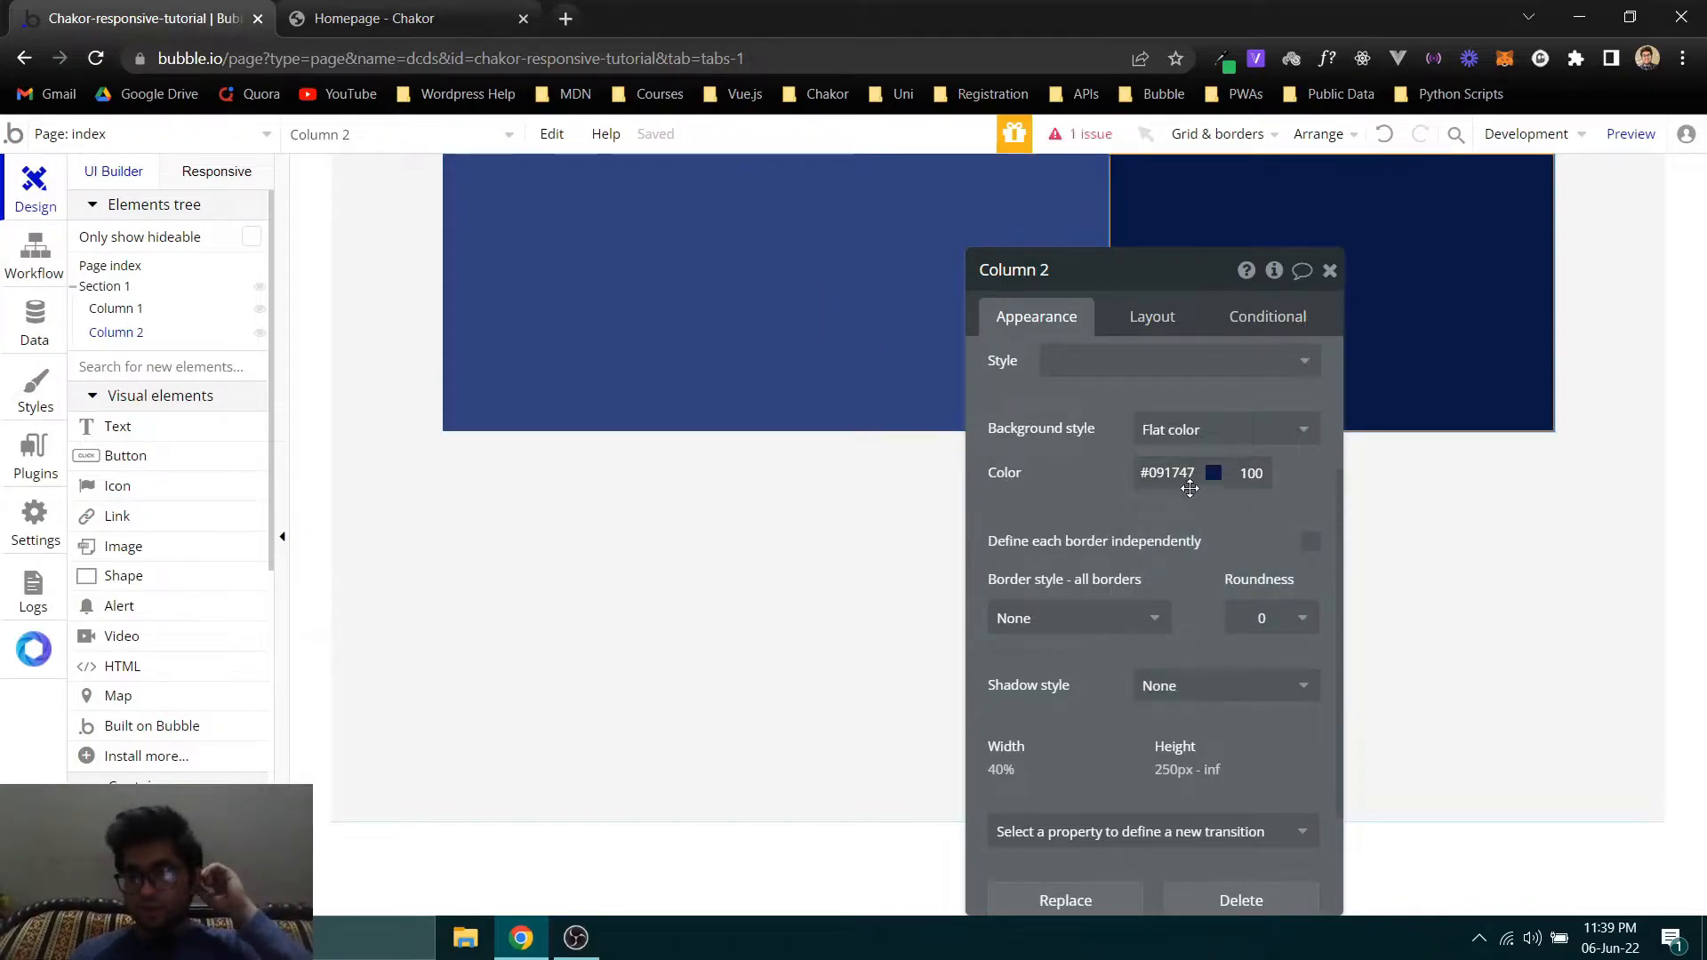
- Change Column 2's background color to the red swatch, #D62755
left_click(1168, 472)
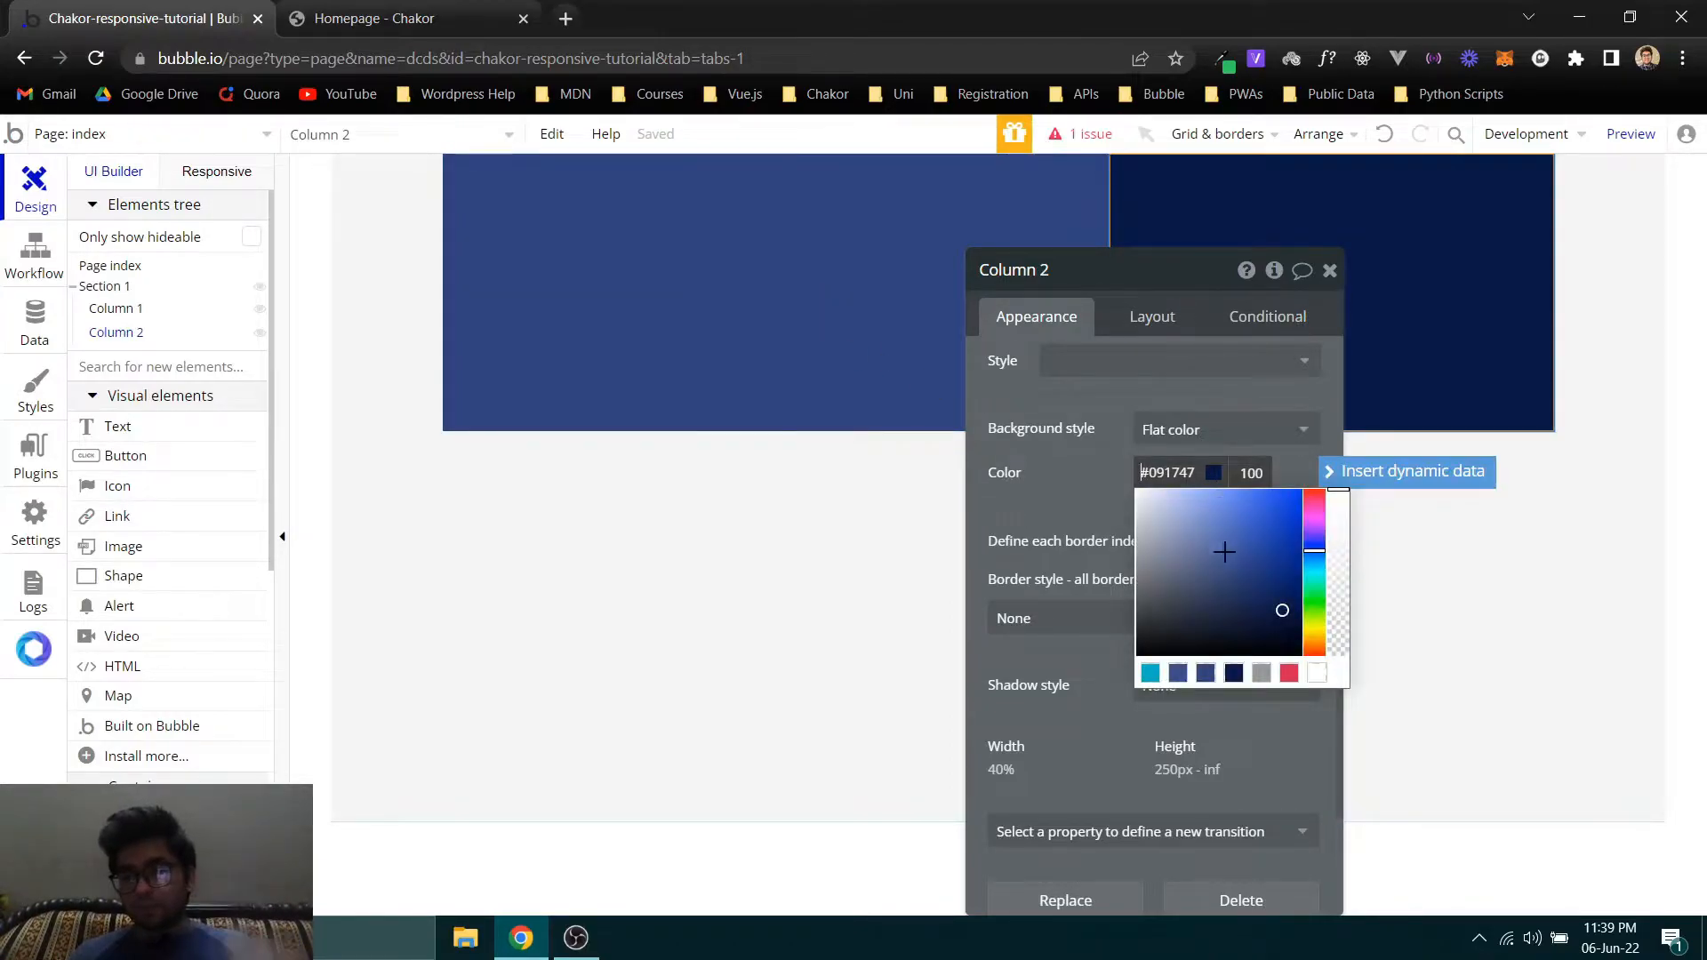
left_click(1289, 673)
left_click(1027, 474)
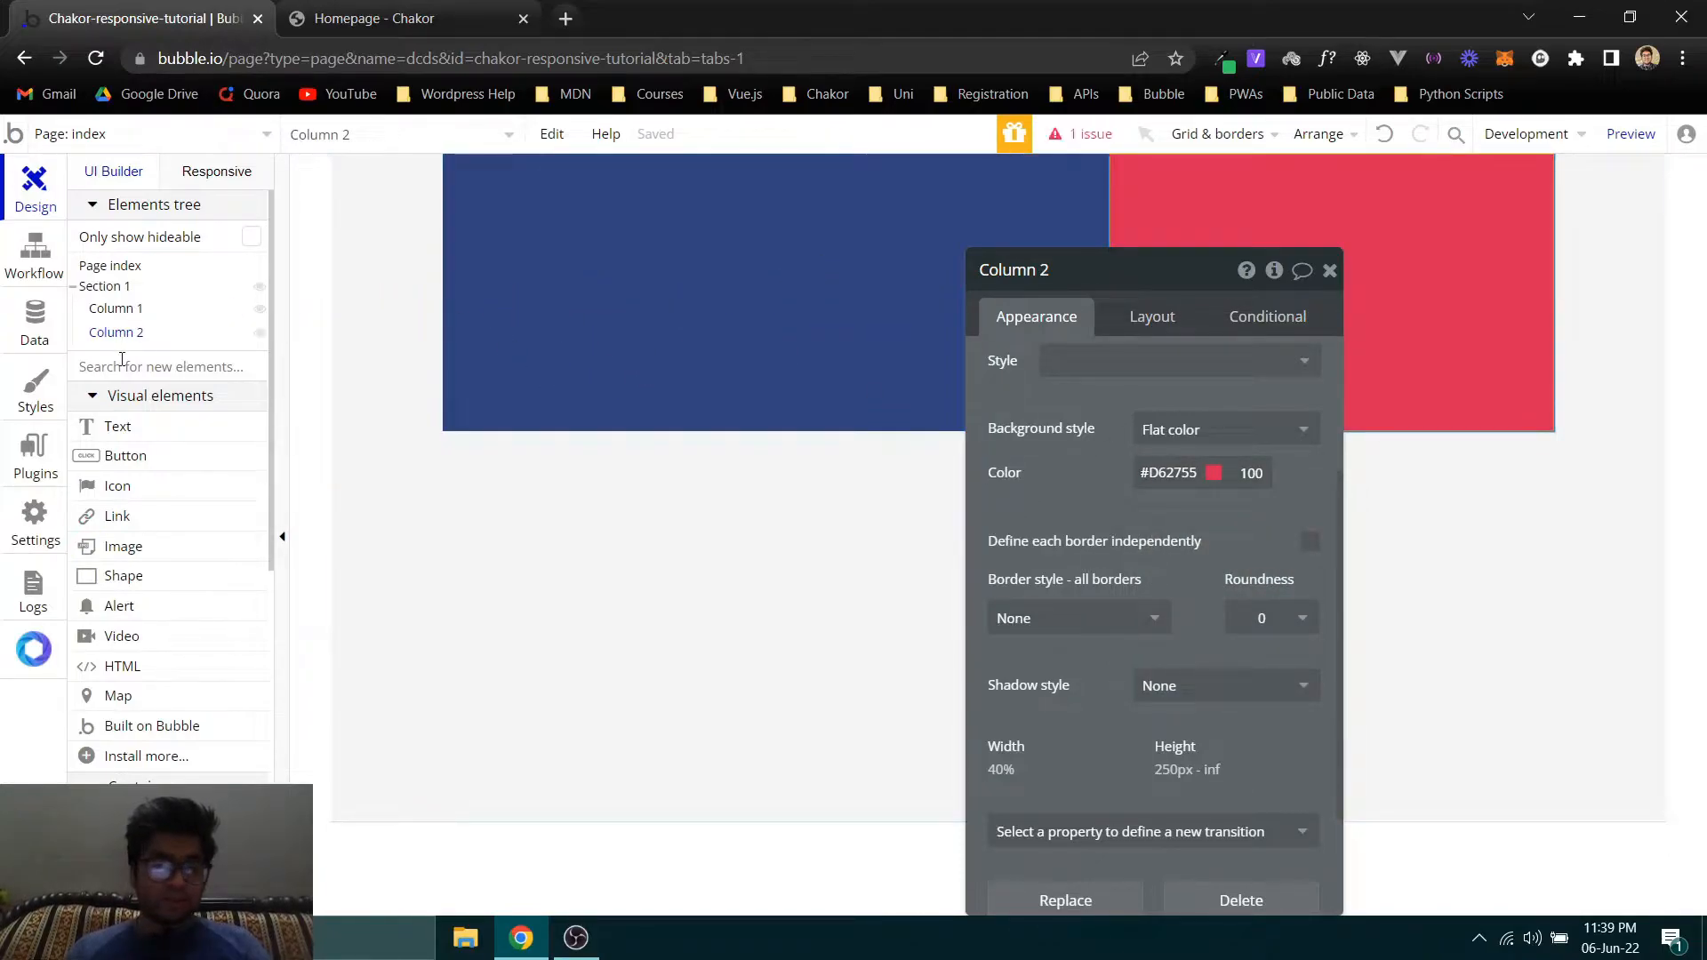
- Set the top margin of Section 1 to 50 px
left_click(104, 287)
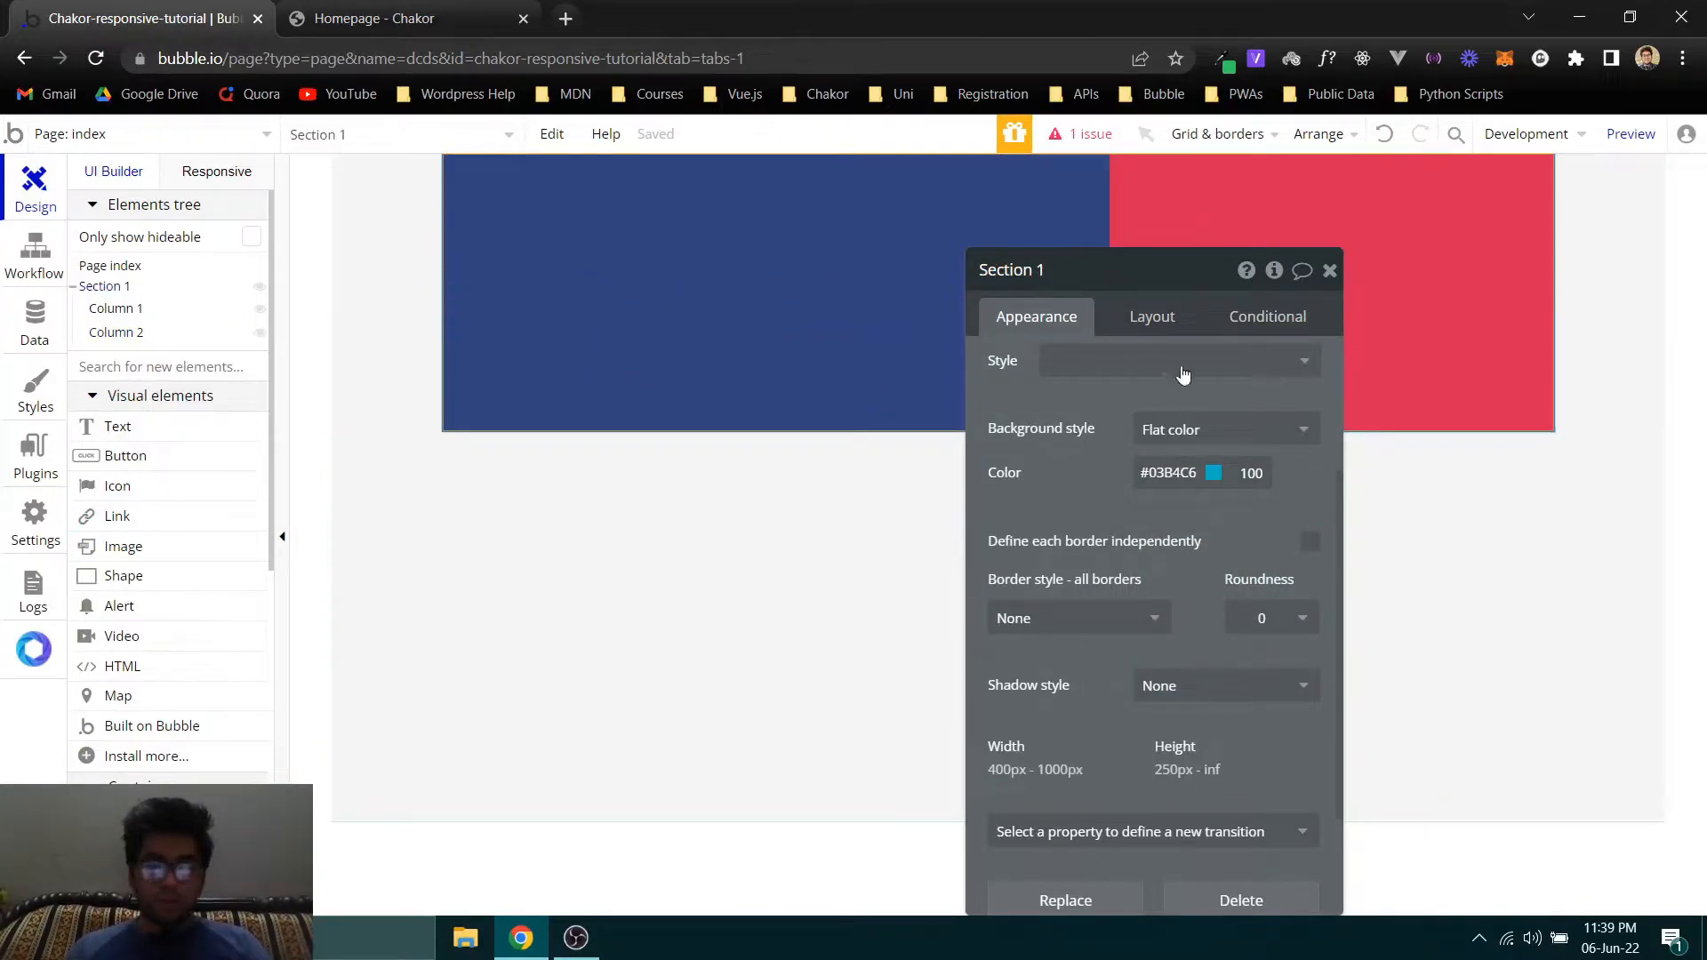
left_click(1172, 327)
left_click_drag(1086, 484, 608, 391)
scroll(640, 694, "down", 3)
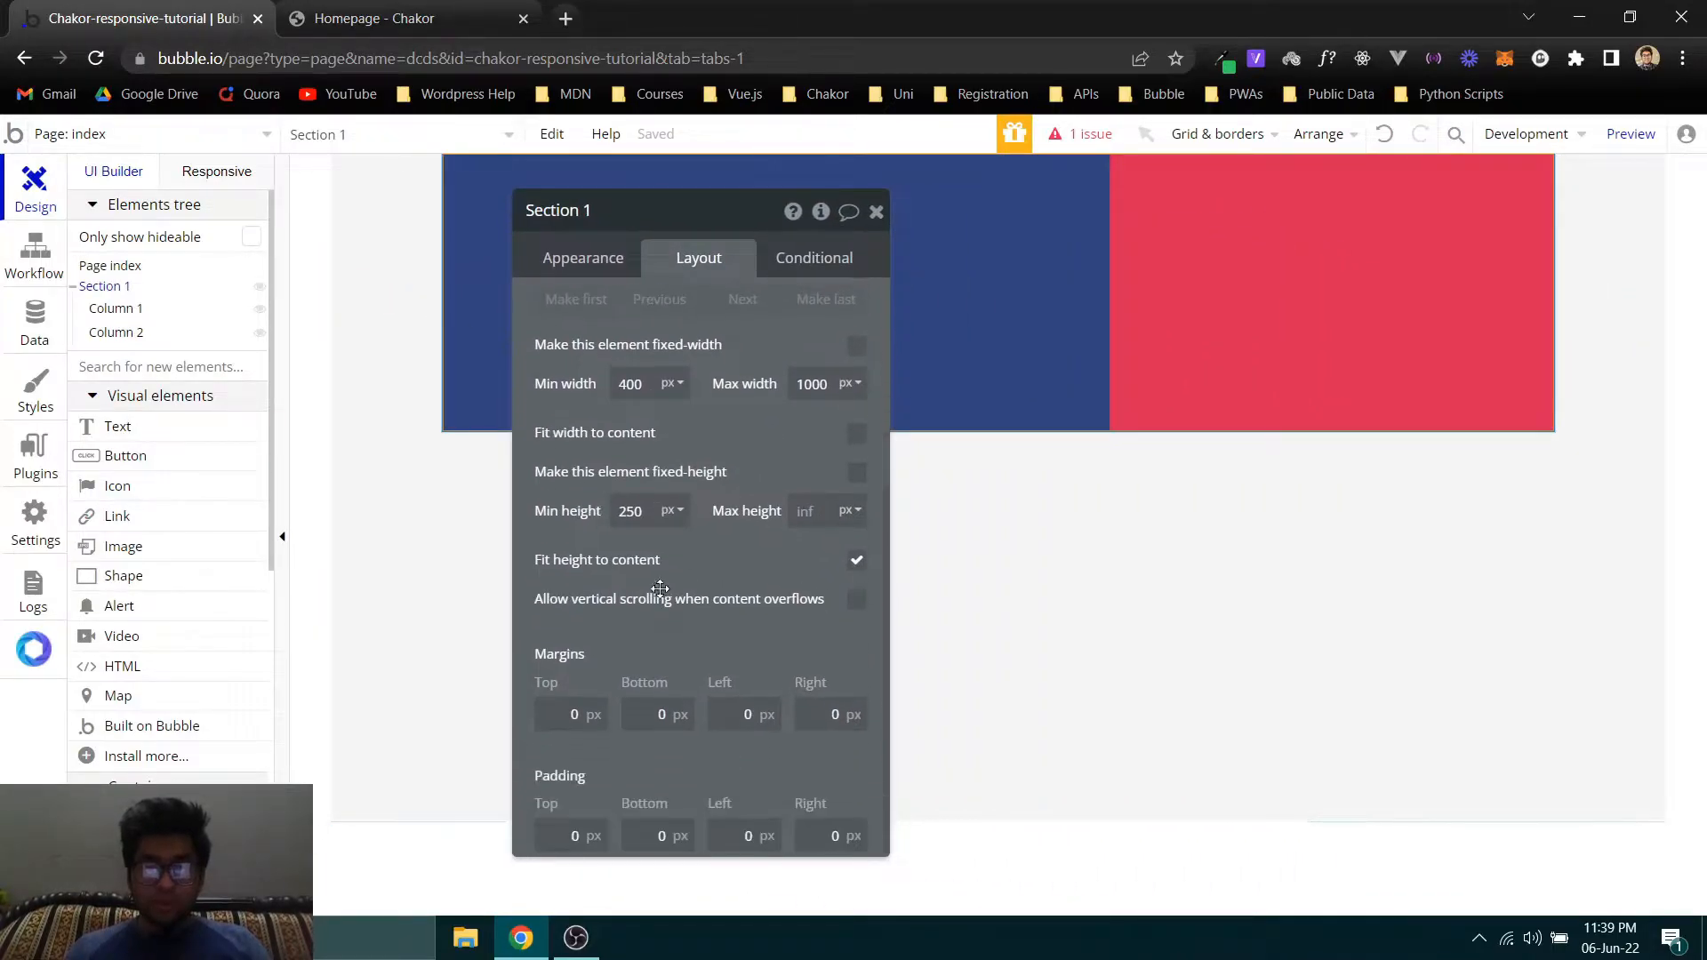
left_click(575, 830)
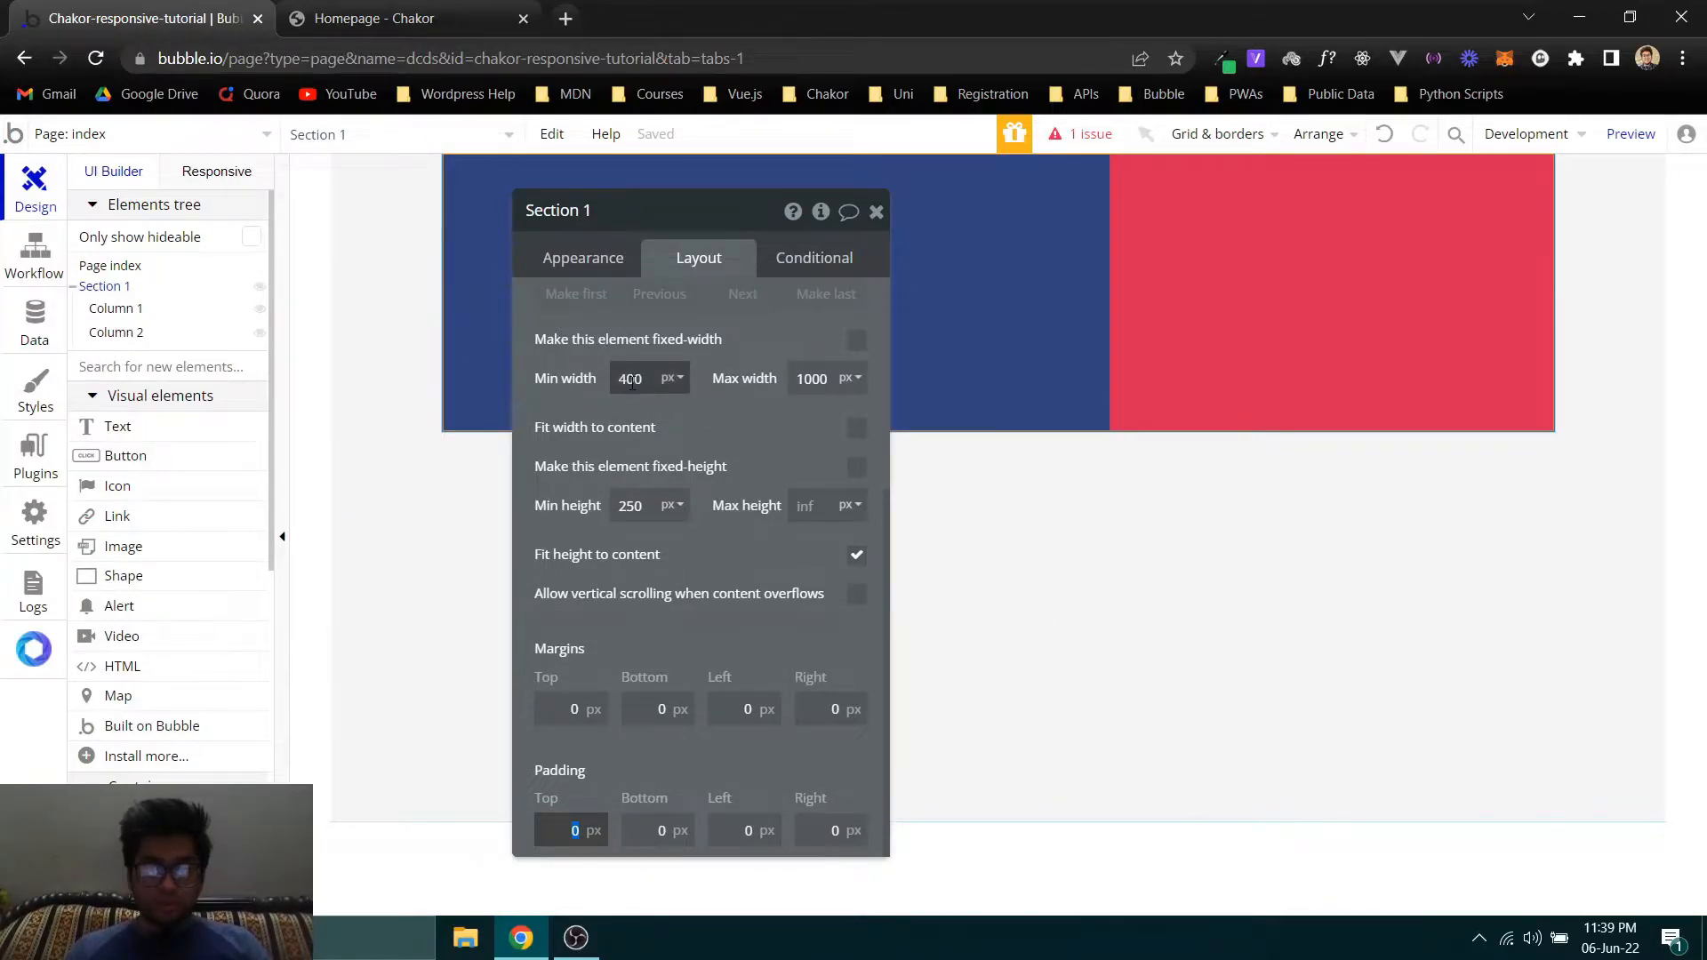
left_click(566, 711)
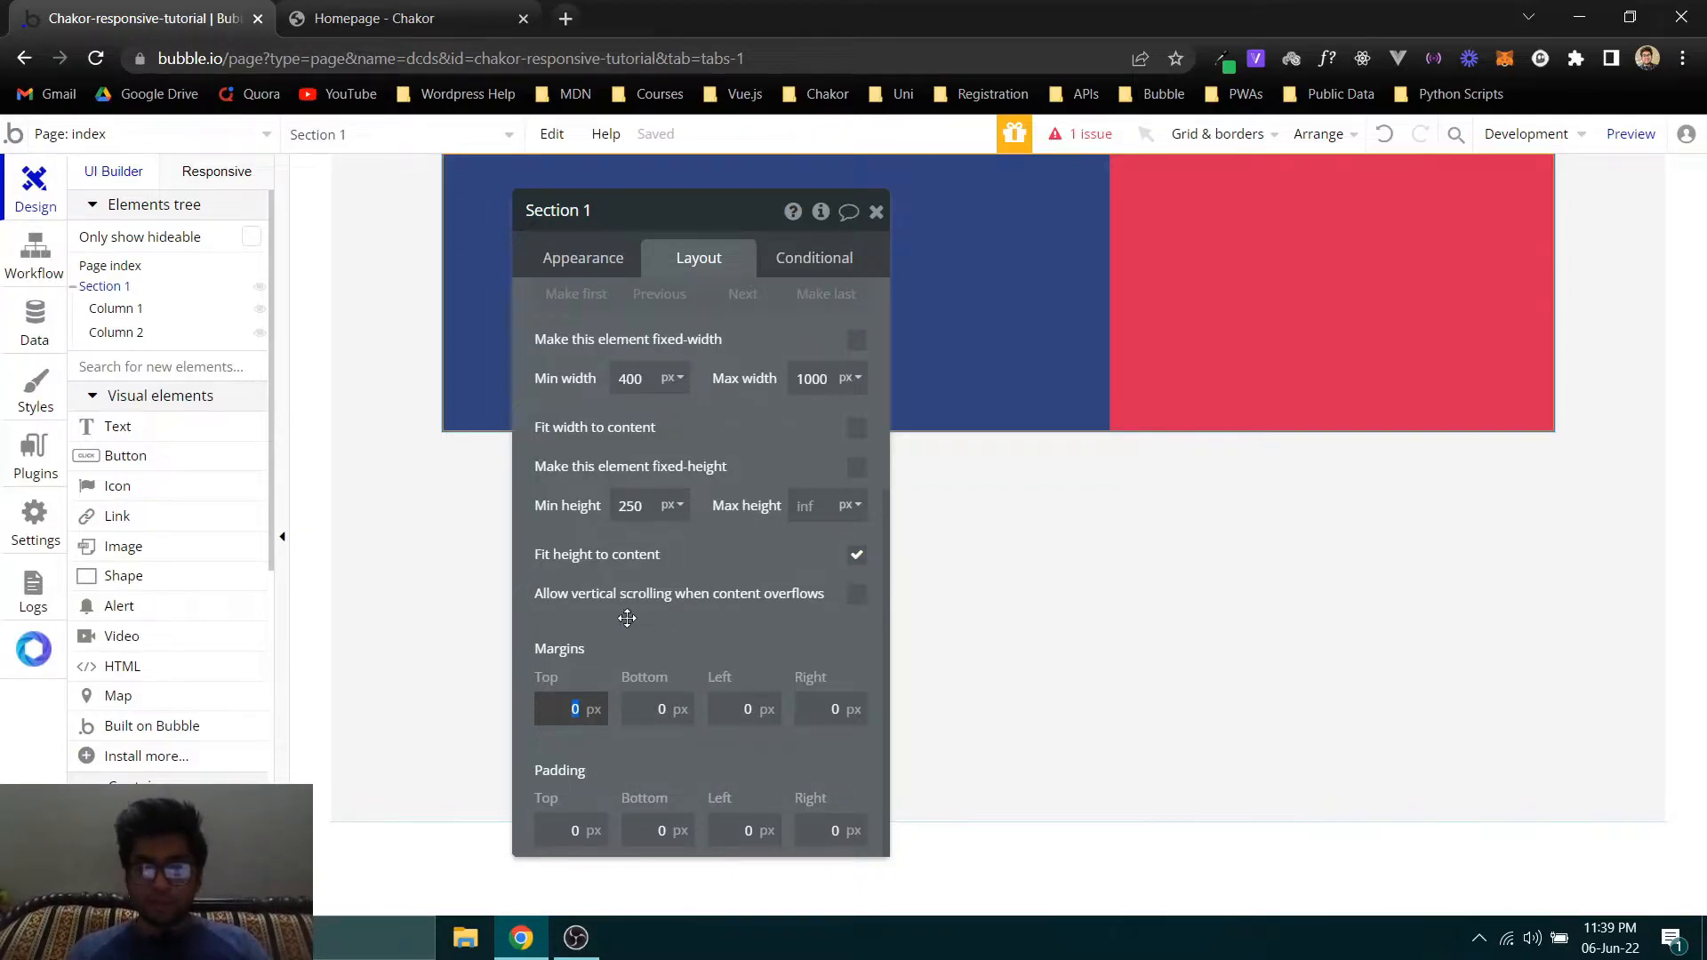
left_click_drag(640, 621, 144, 616)
left_click(88, 711)
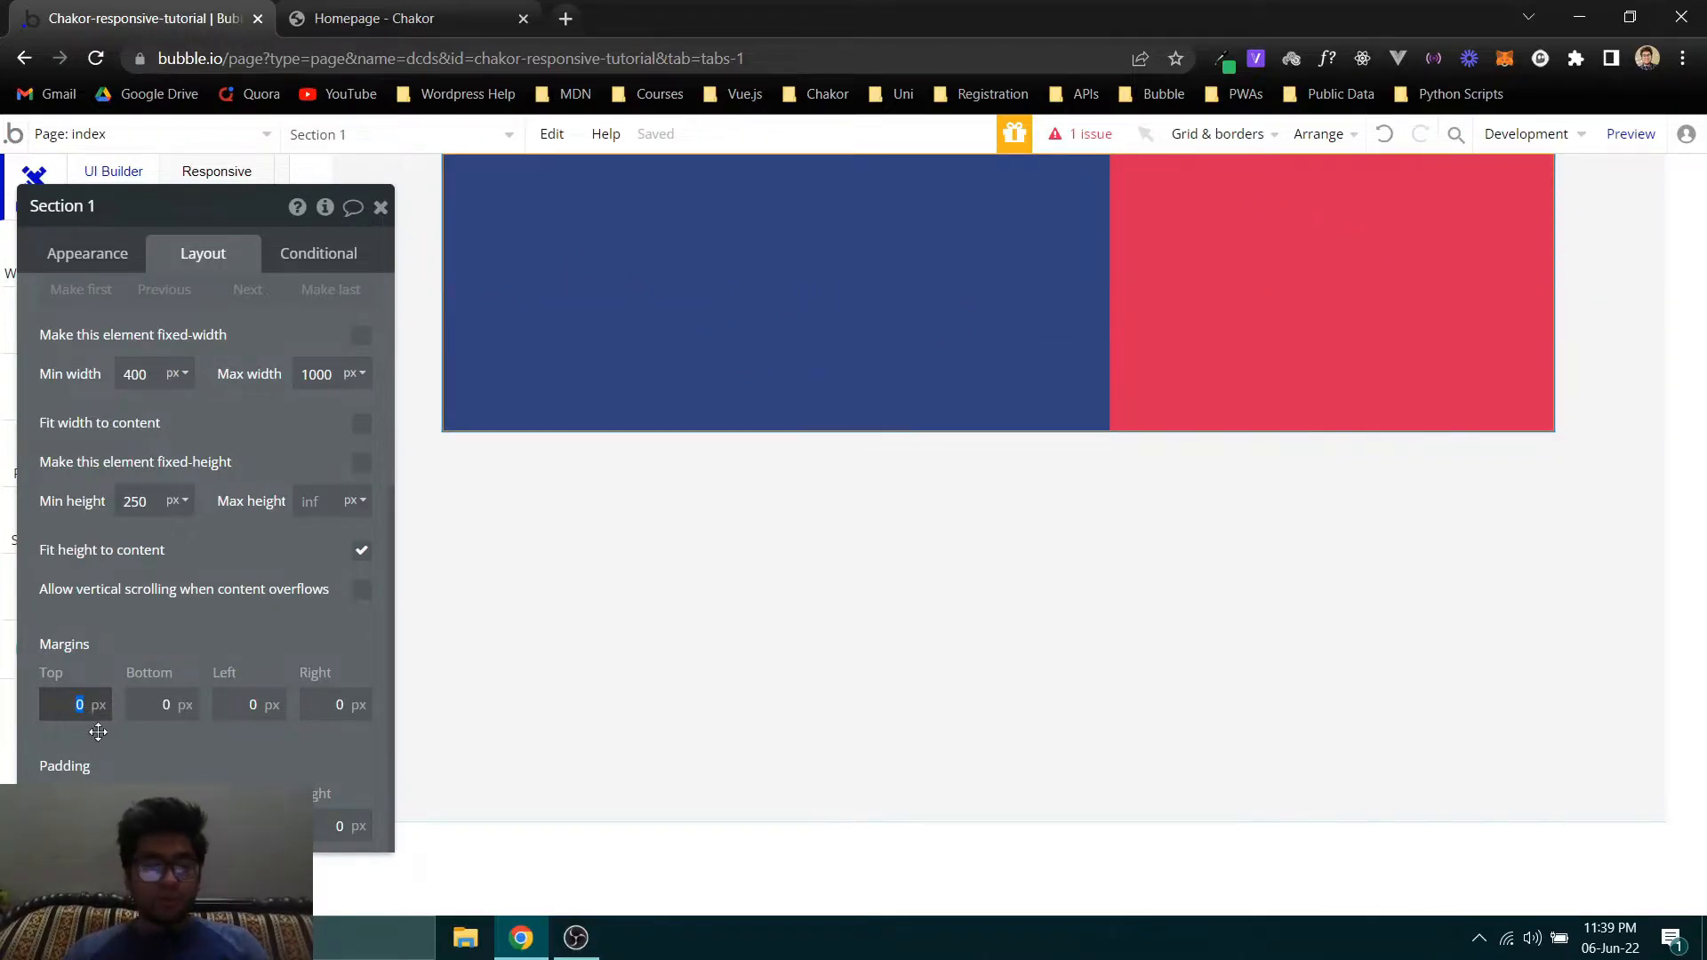
key("Return")
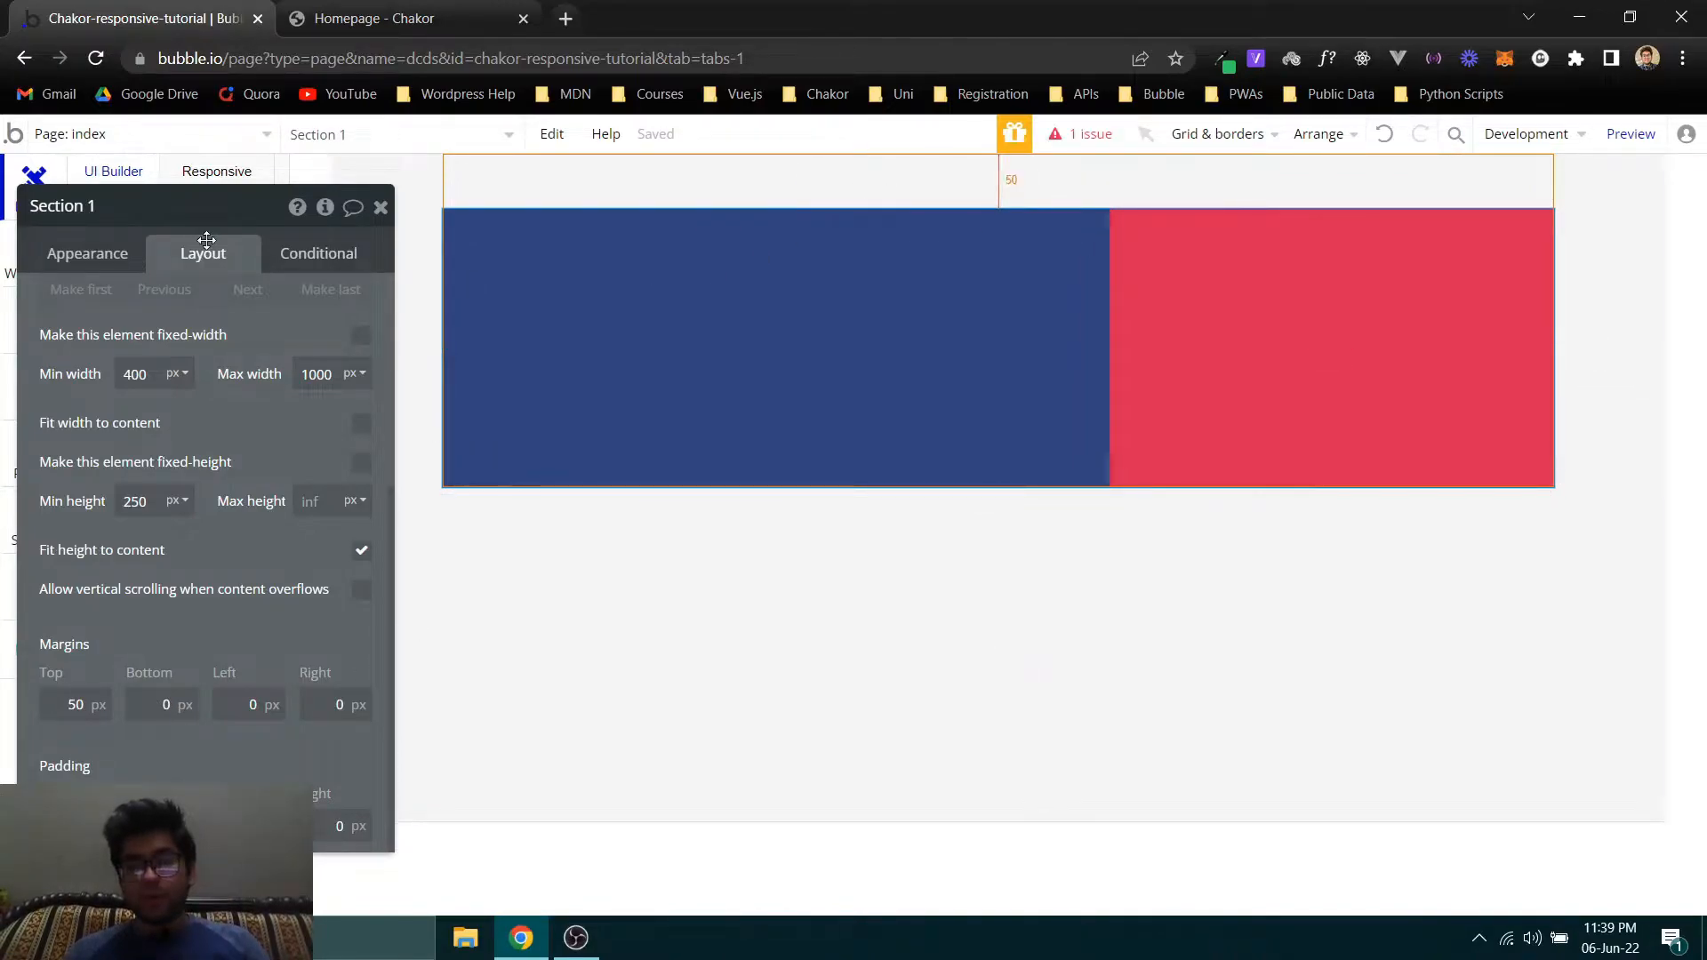
- Set the top padding of Section 1 to 50 px
left_click_drag(146, 320, 1000, 473)
left_click(400, 222)
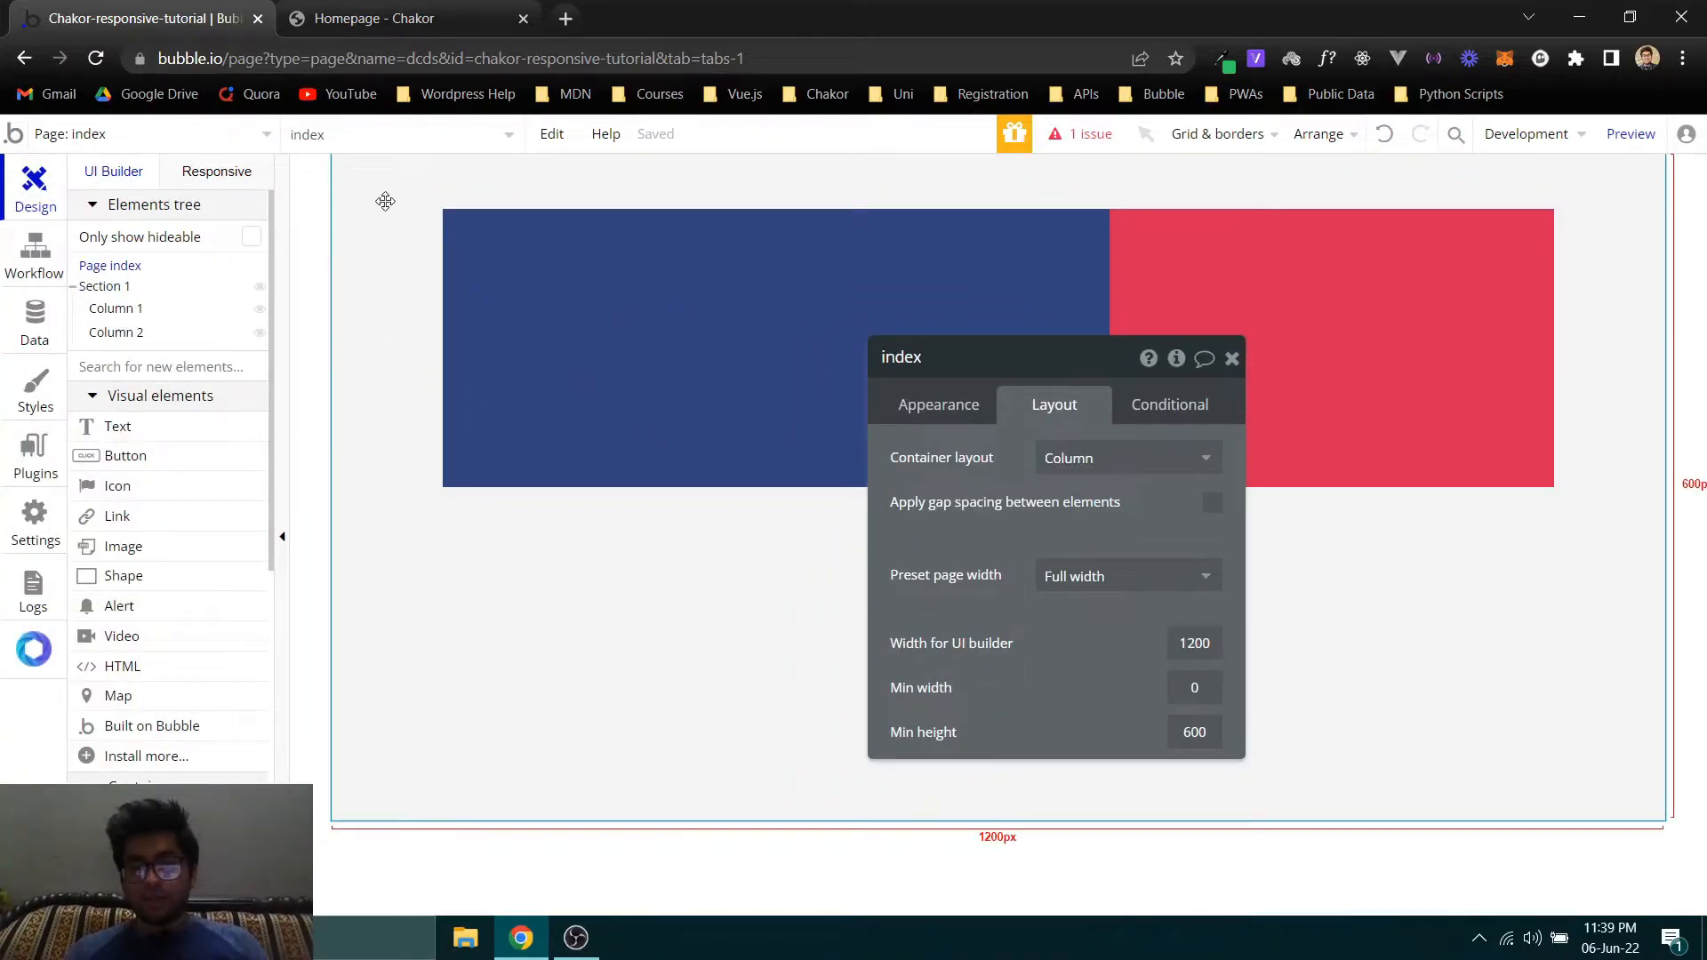
left_click(100, 289)
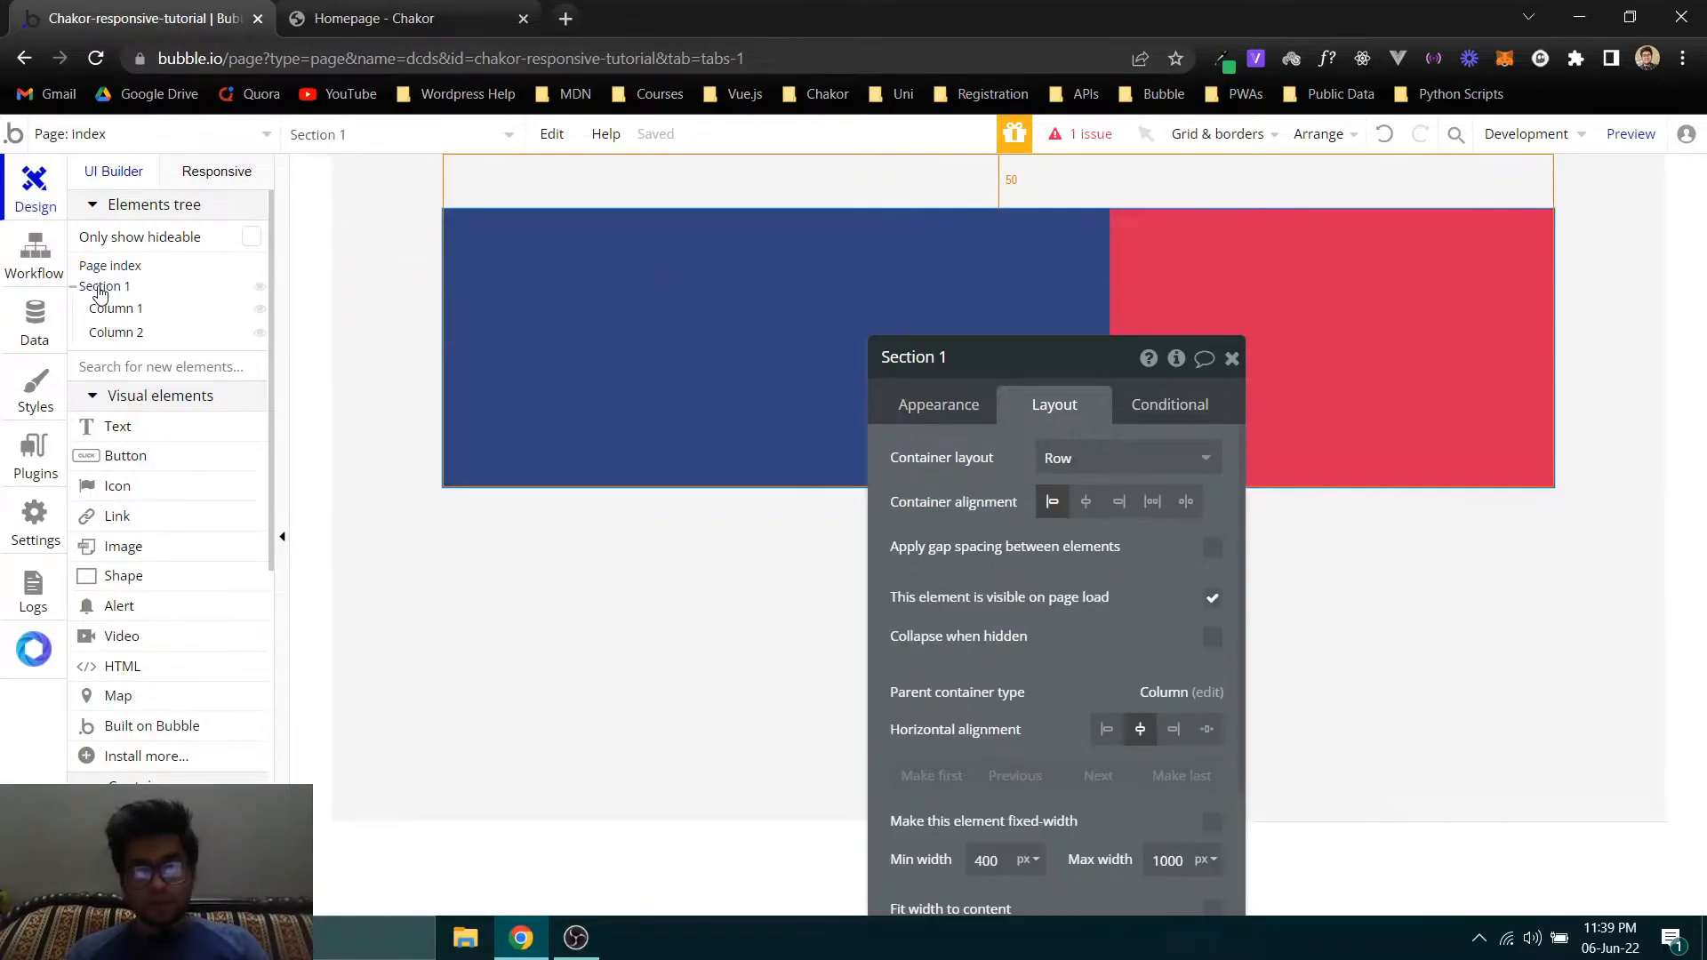
left_click(99, 289)
left_click(100, 289)
left_click_drag(934, 462, 86, 298)
scroll(125, 480, "down", 4)
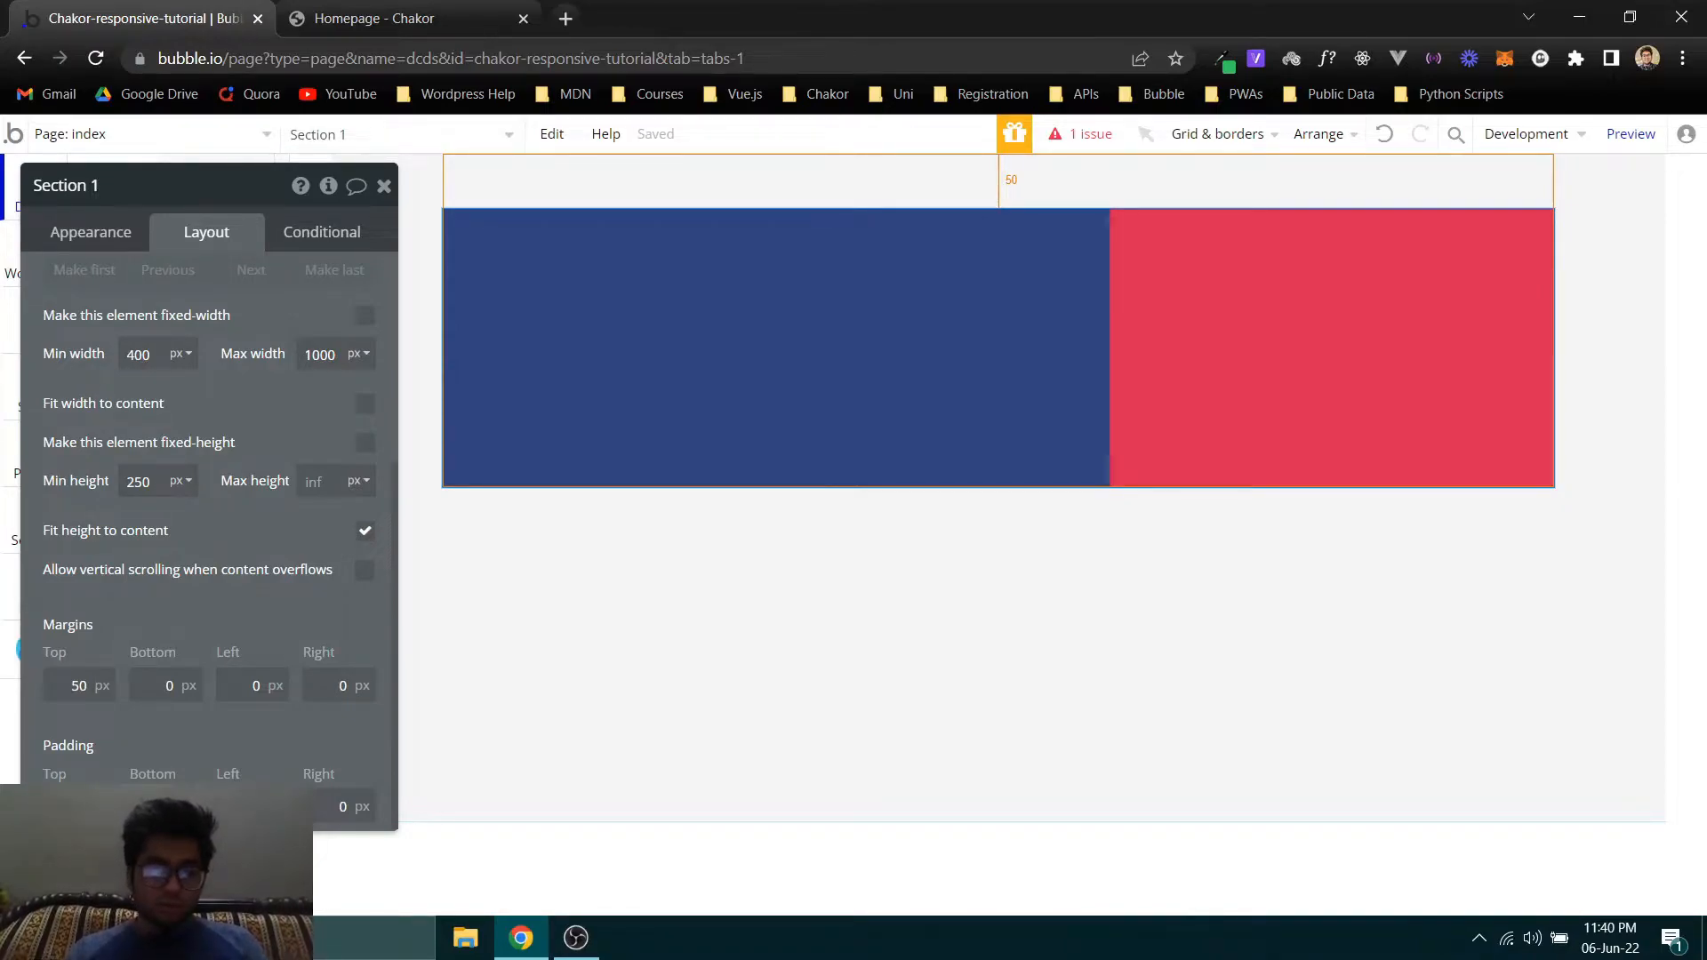
type("50")
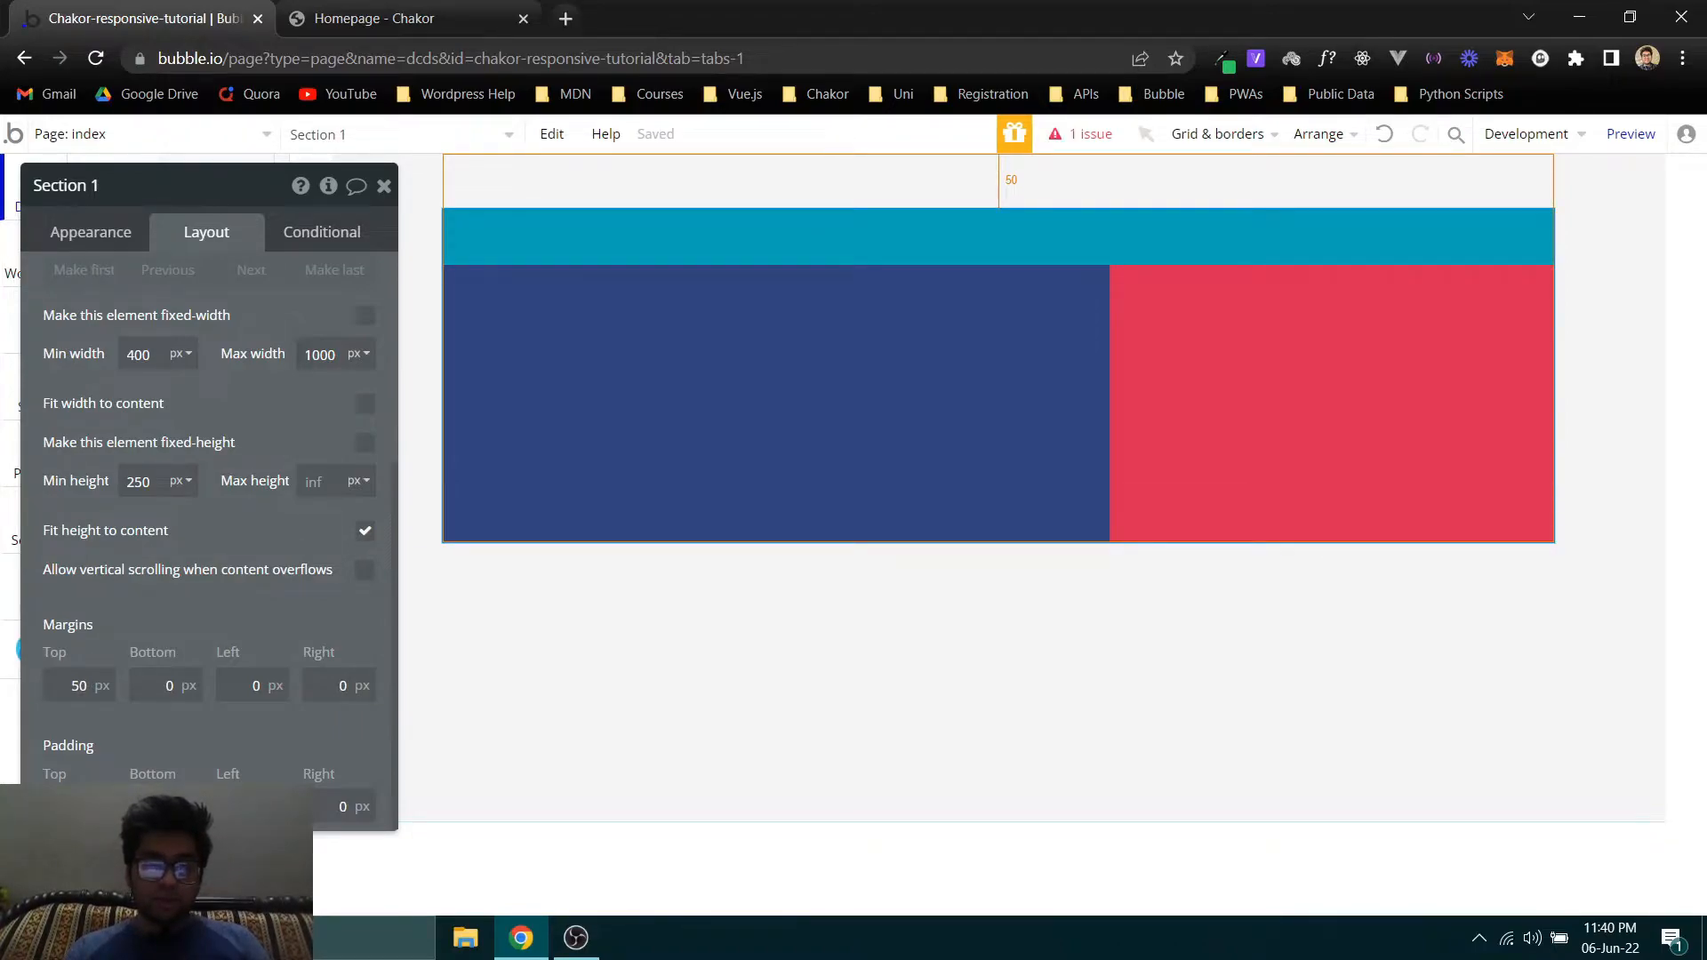
left_click_drag(133, 425, 947, 421)
left_click_drag(104, 312, 609, 240)
left_click_drag(875, 295, 64, 278)
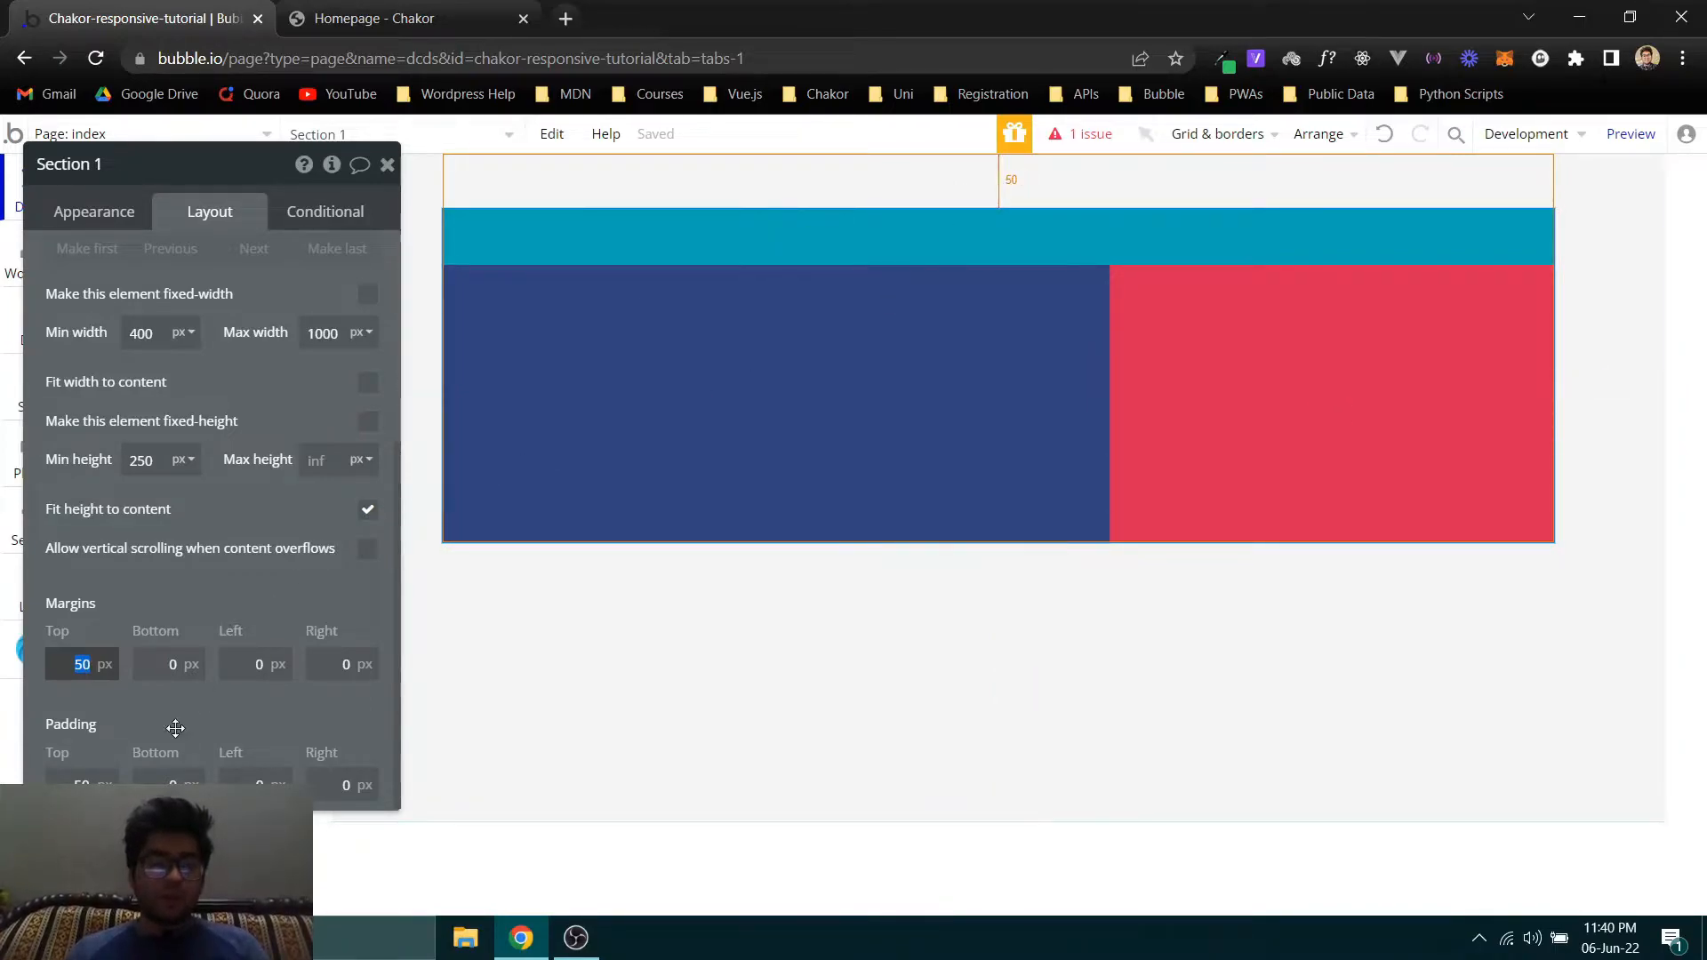
- Set the bottom, left and right padding of Section 1 to 50 px
left_click(169, 788)
type("50")
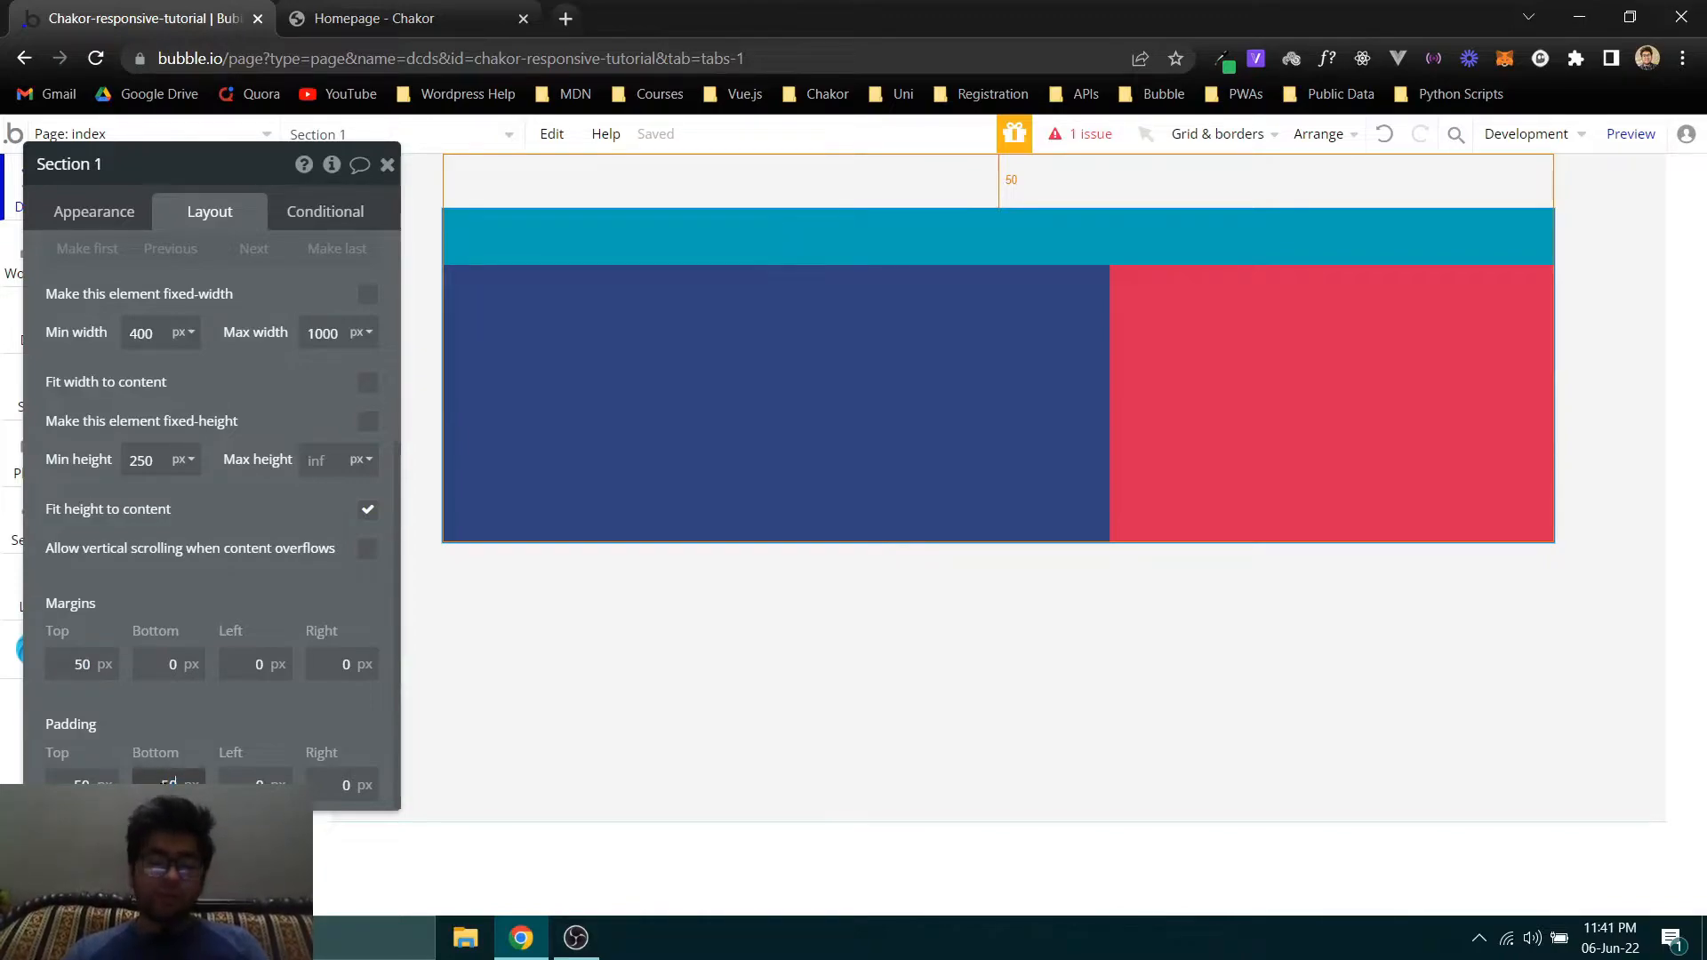
left_click(258, 782)
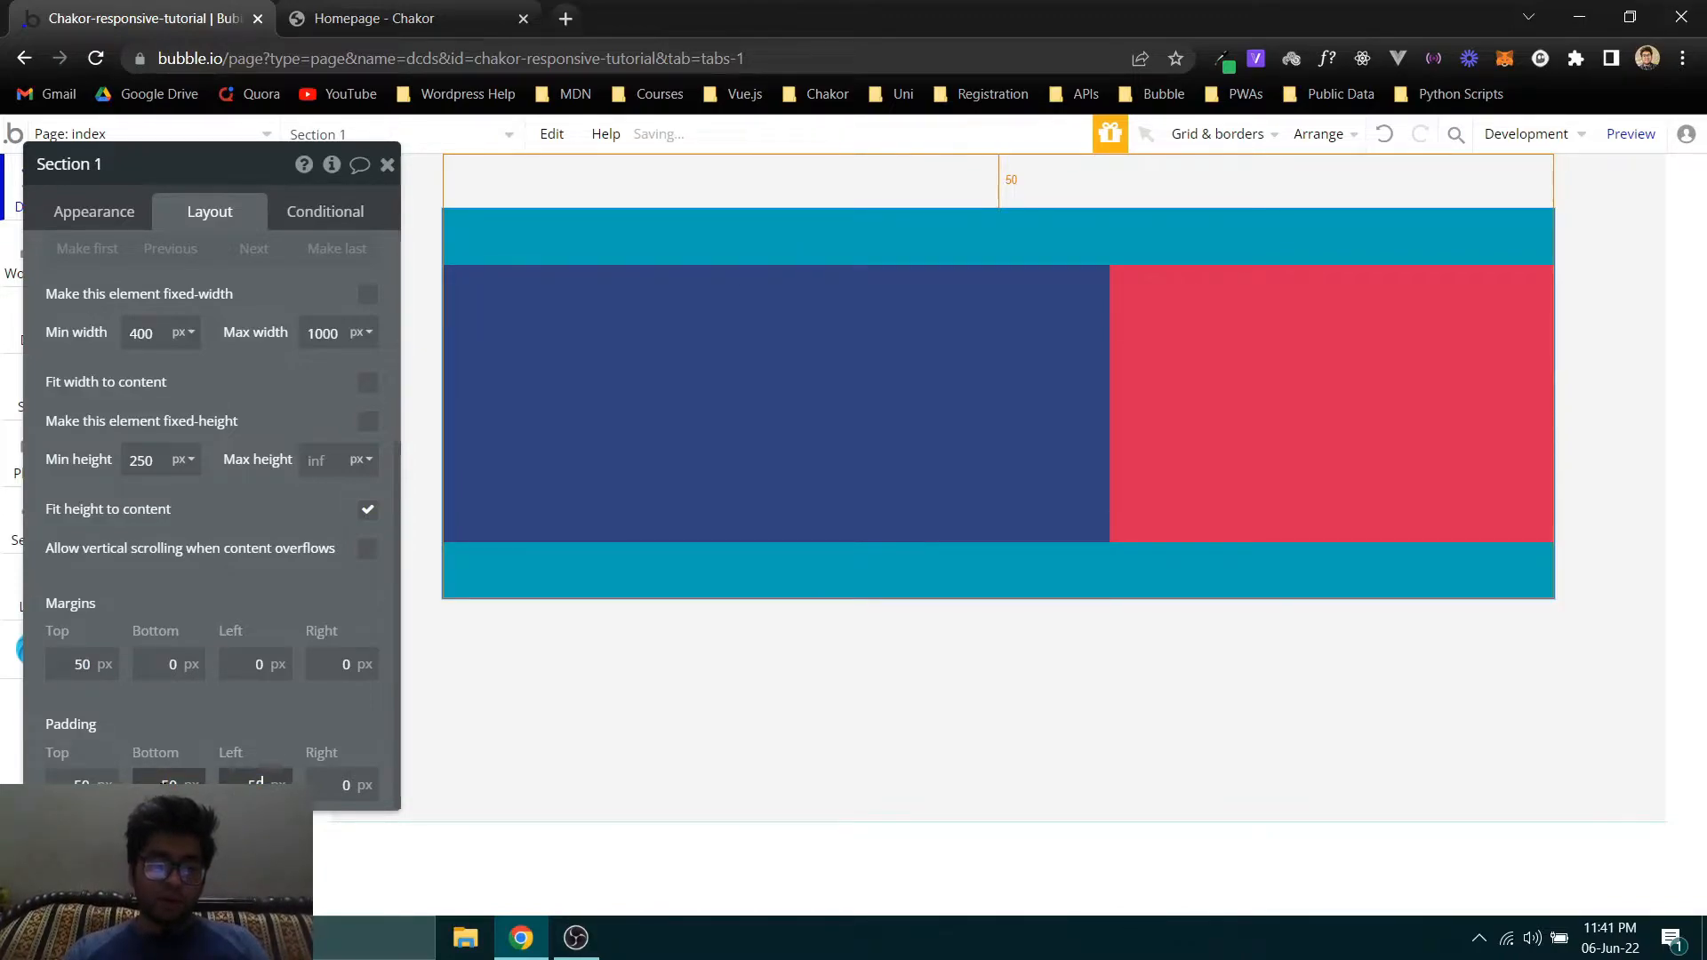
key("Tab")
type("50")
key("Tab")
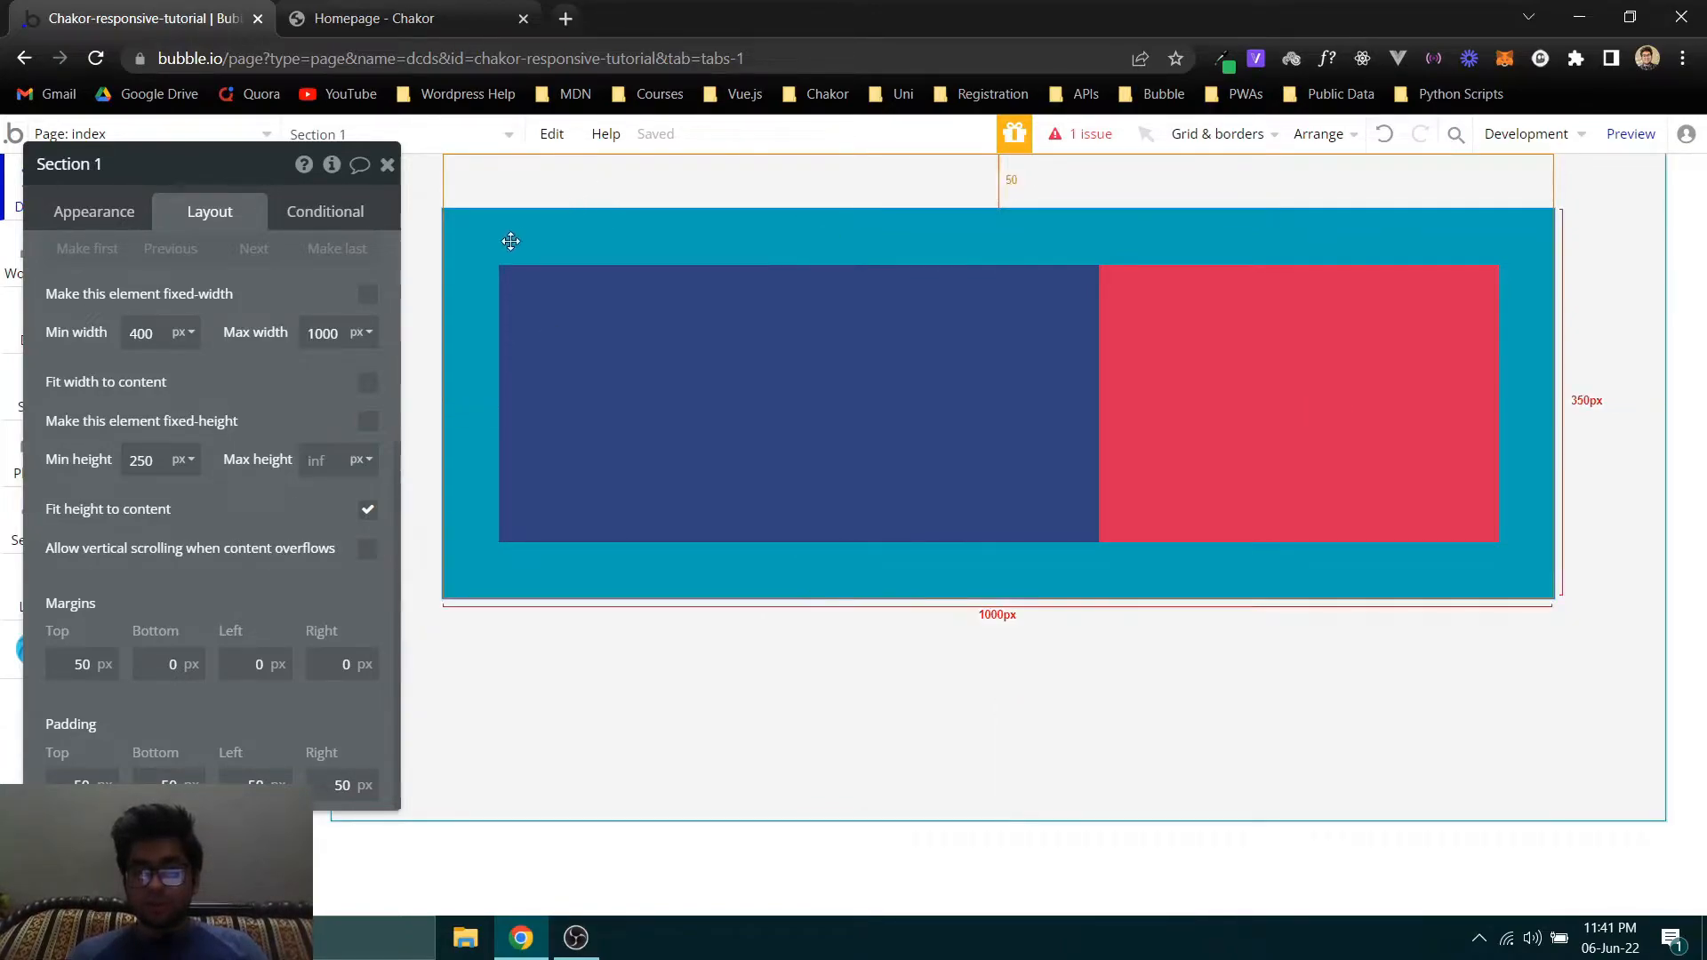
- Set the bottom, left and right margins of Section 1 to 50 px
left_click(154, 676)
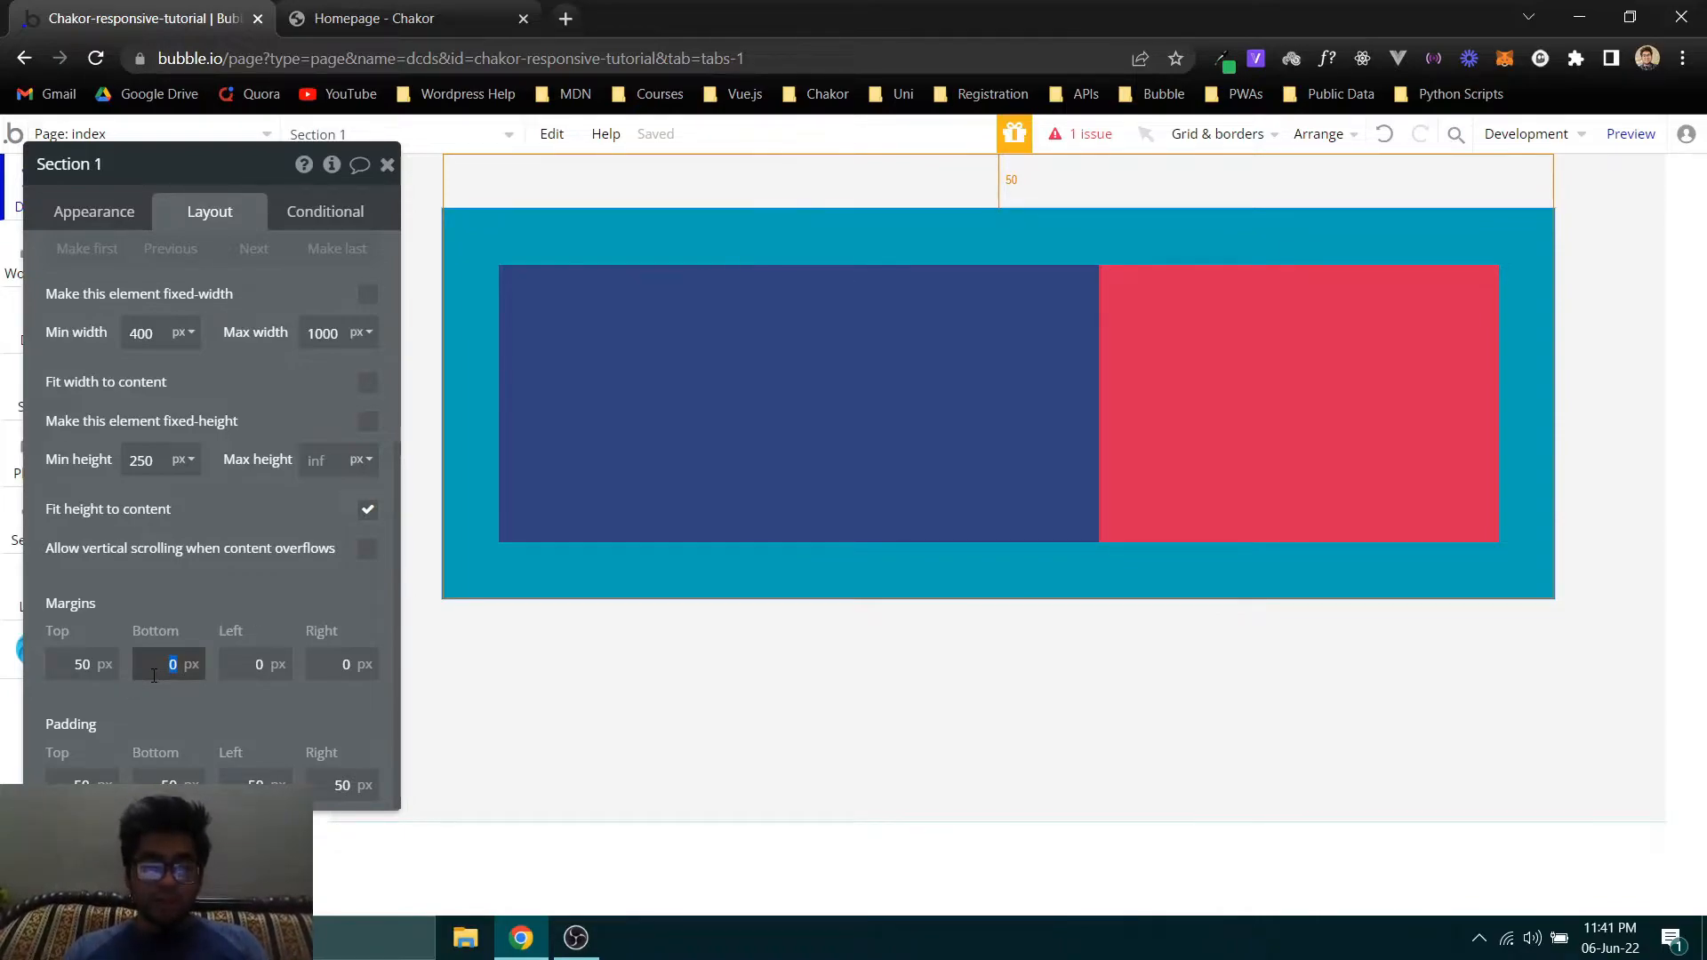
type("50")
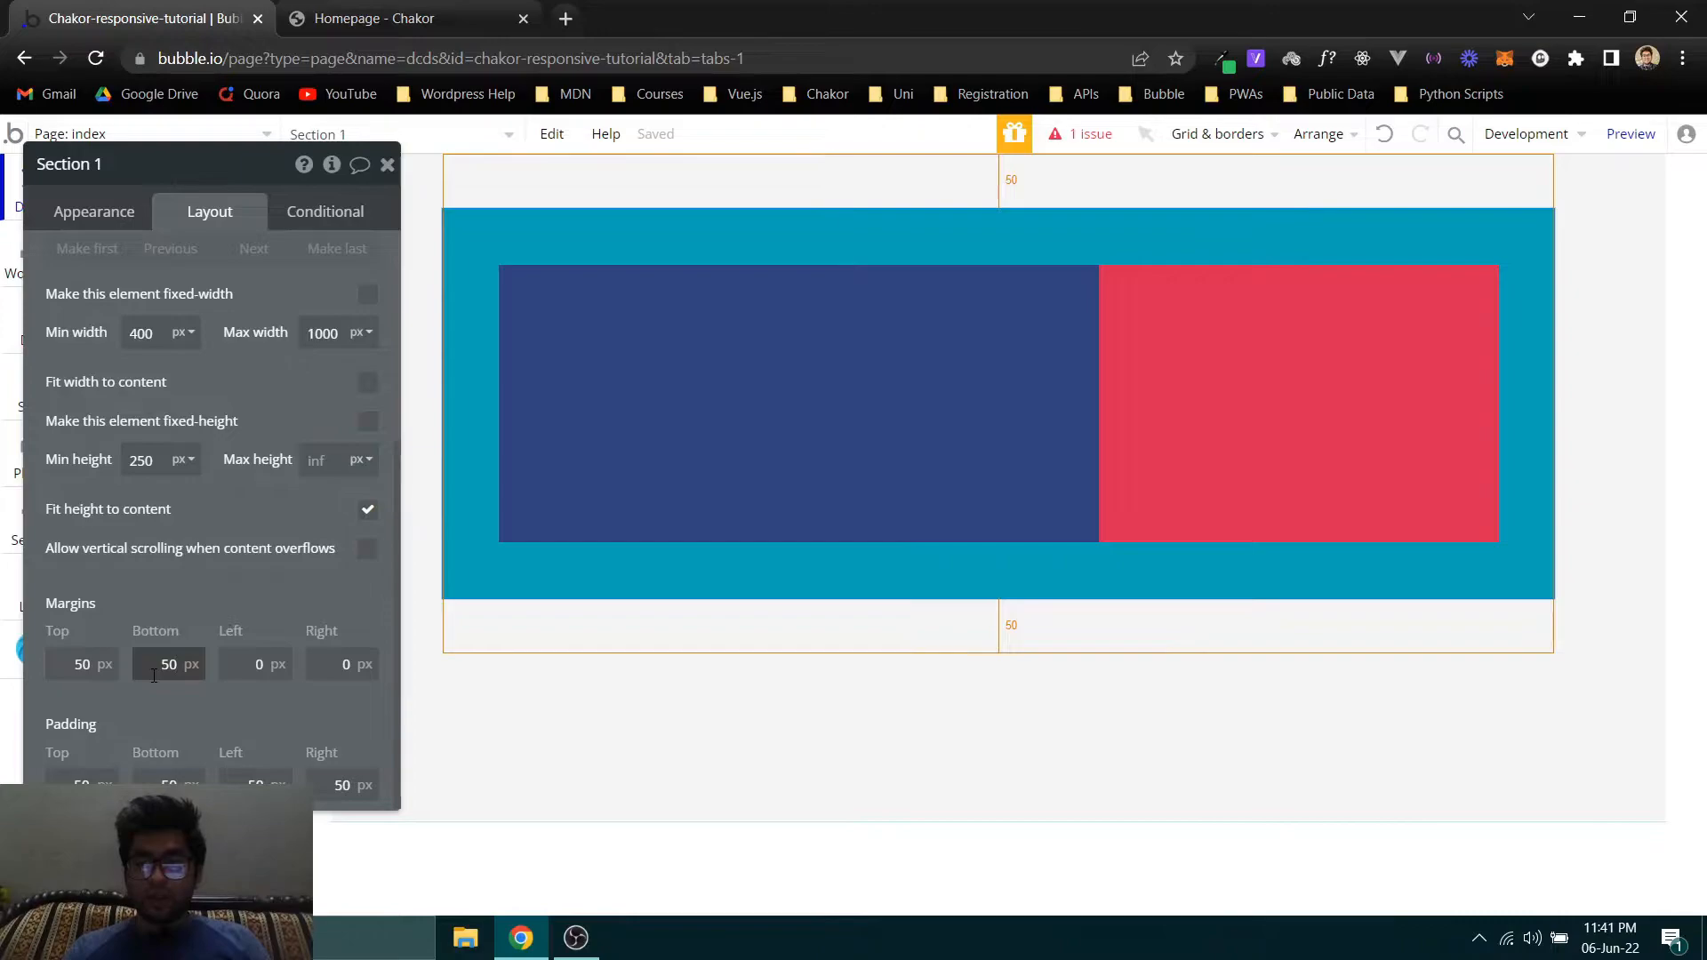
key("Tab")
type("5")
key("Tab")
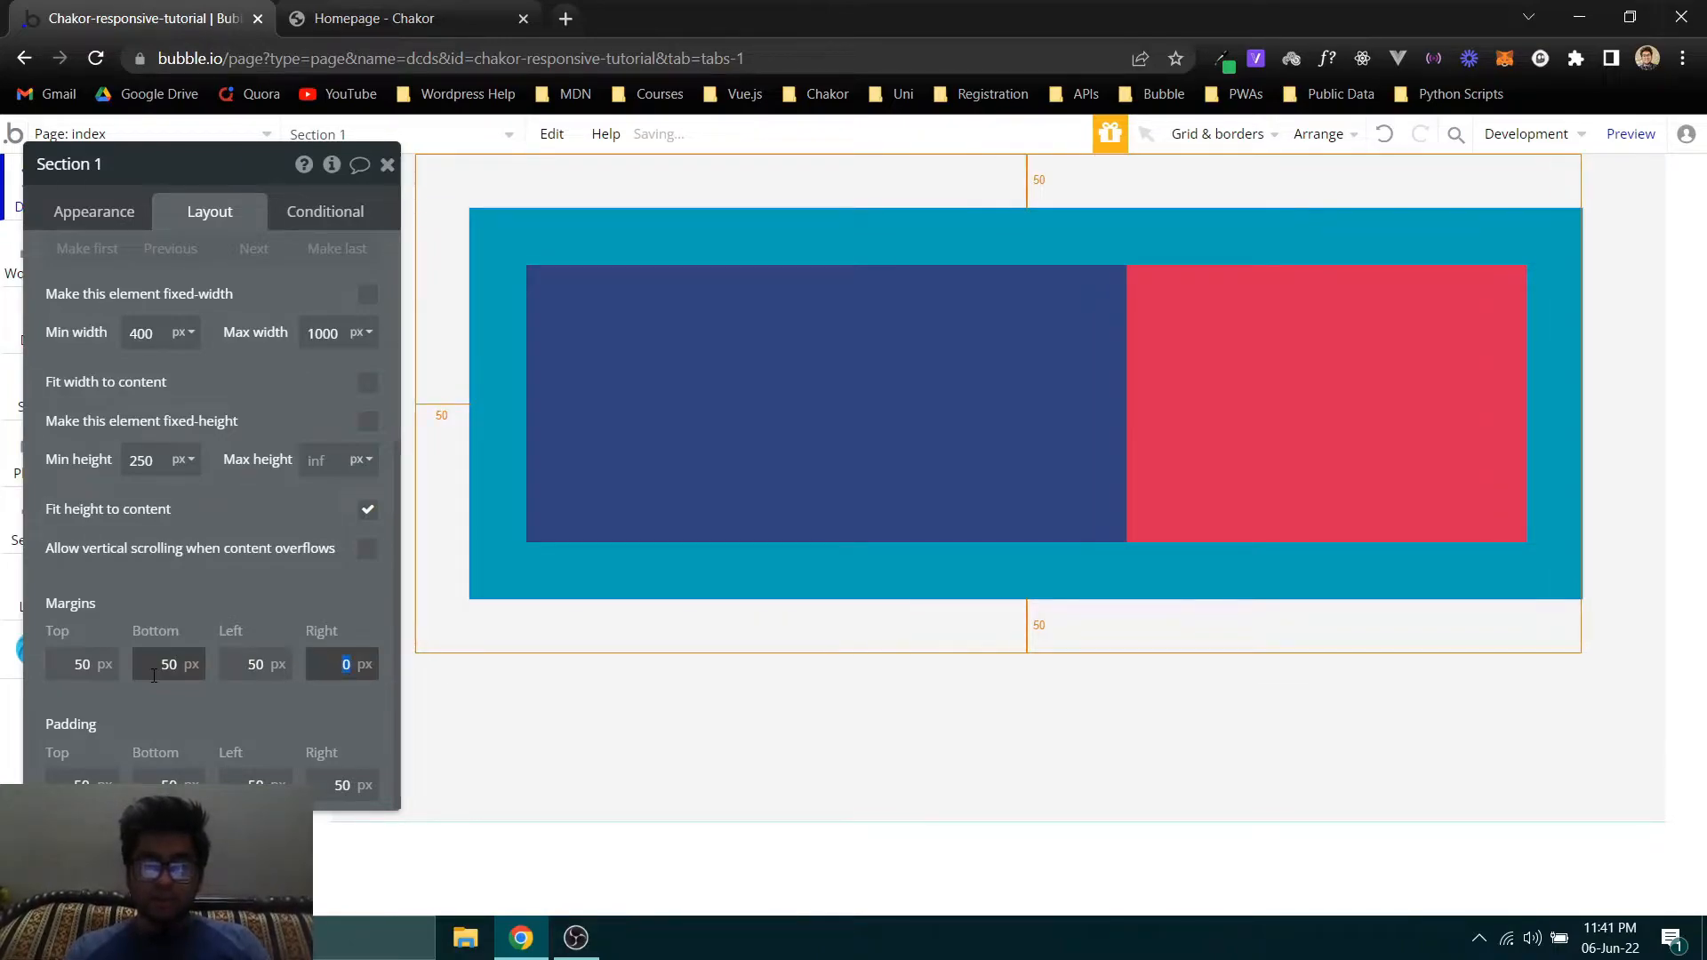
type("50")
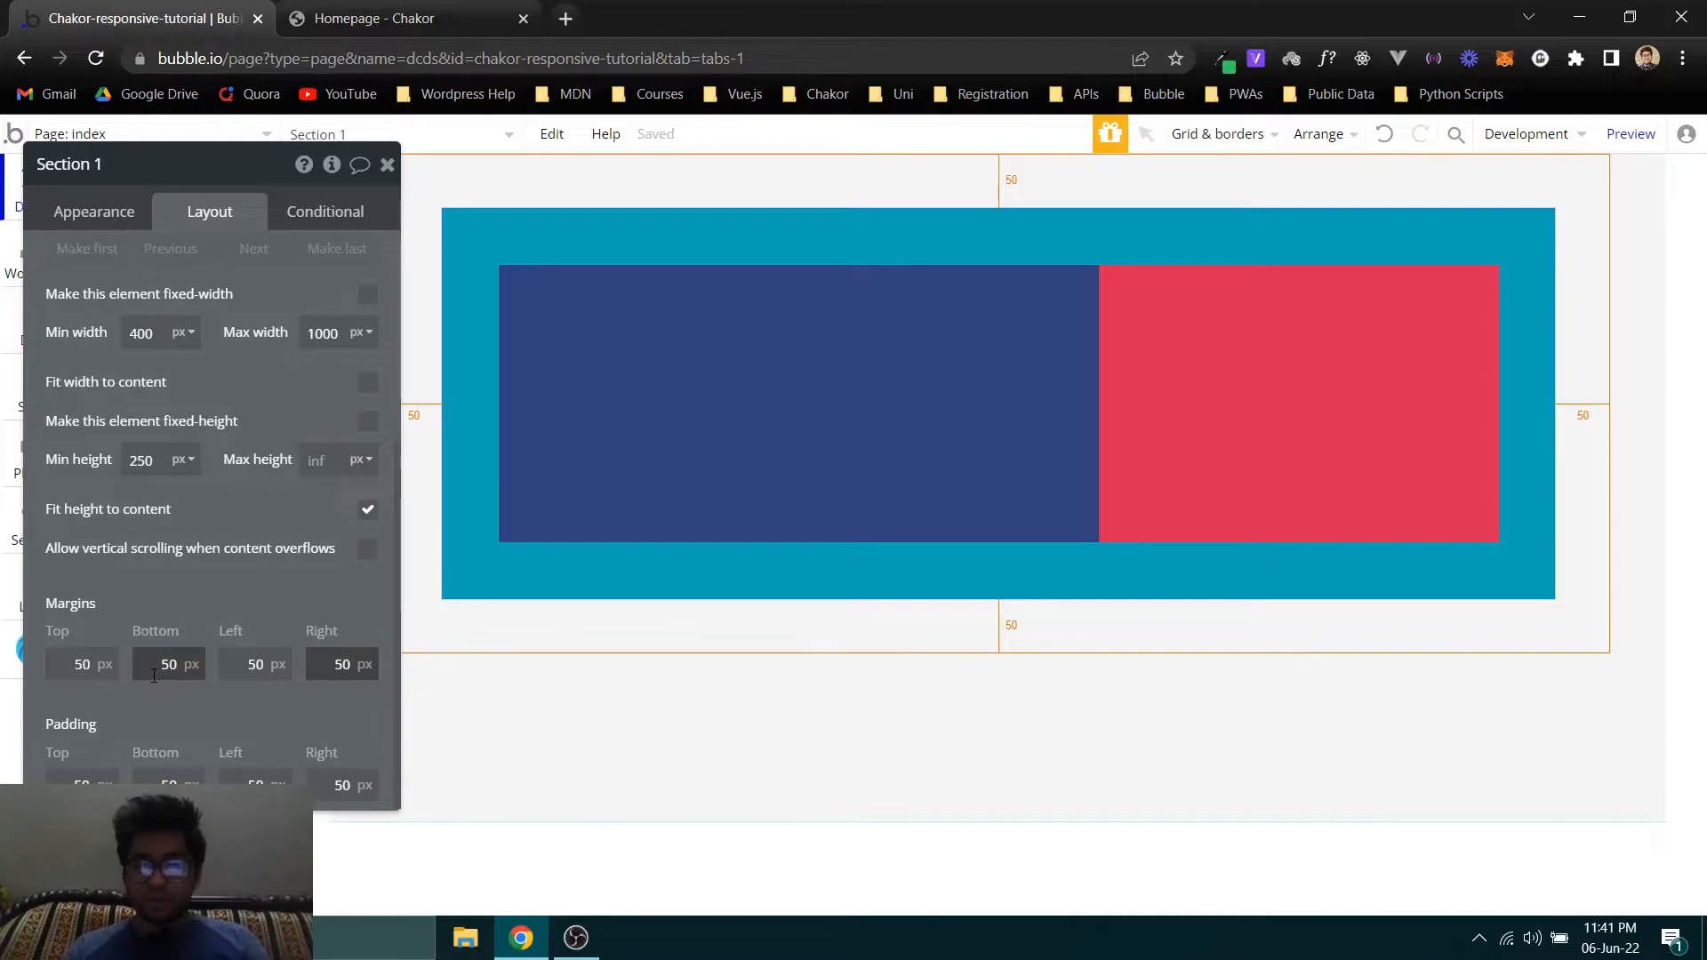
- Reset all four margins of Section 1 to 0 px
left_click_drag(293, 566, 201, 545)
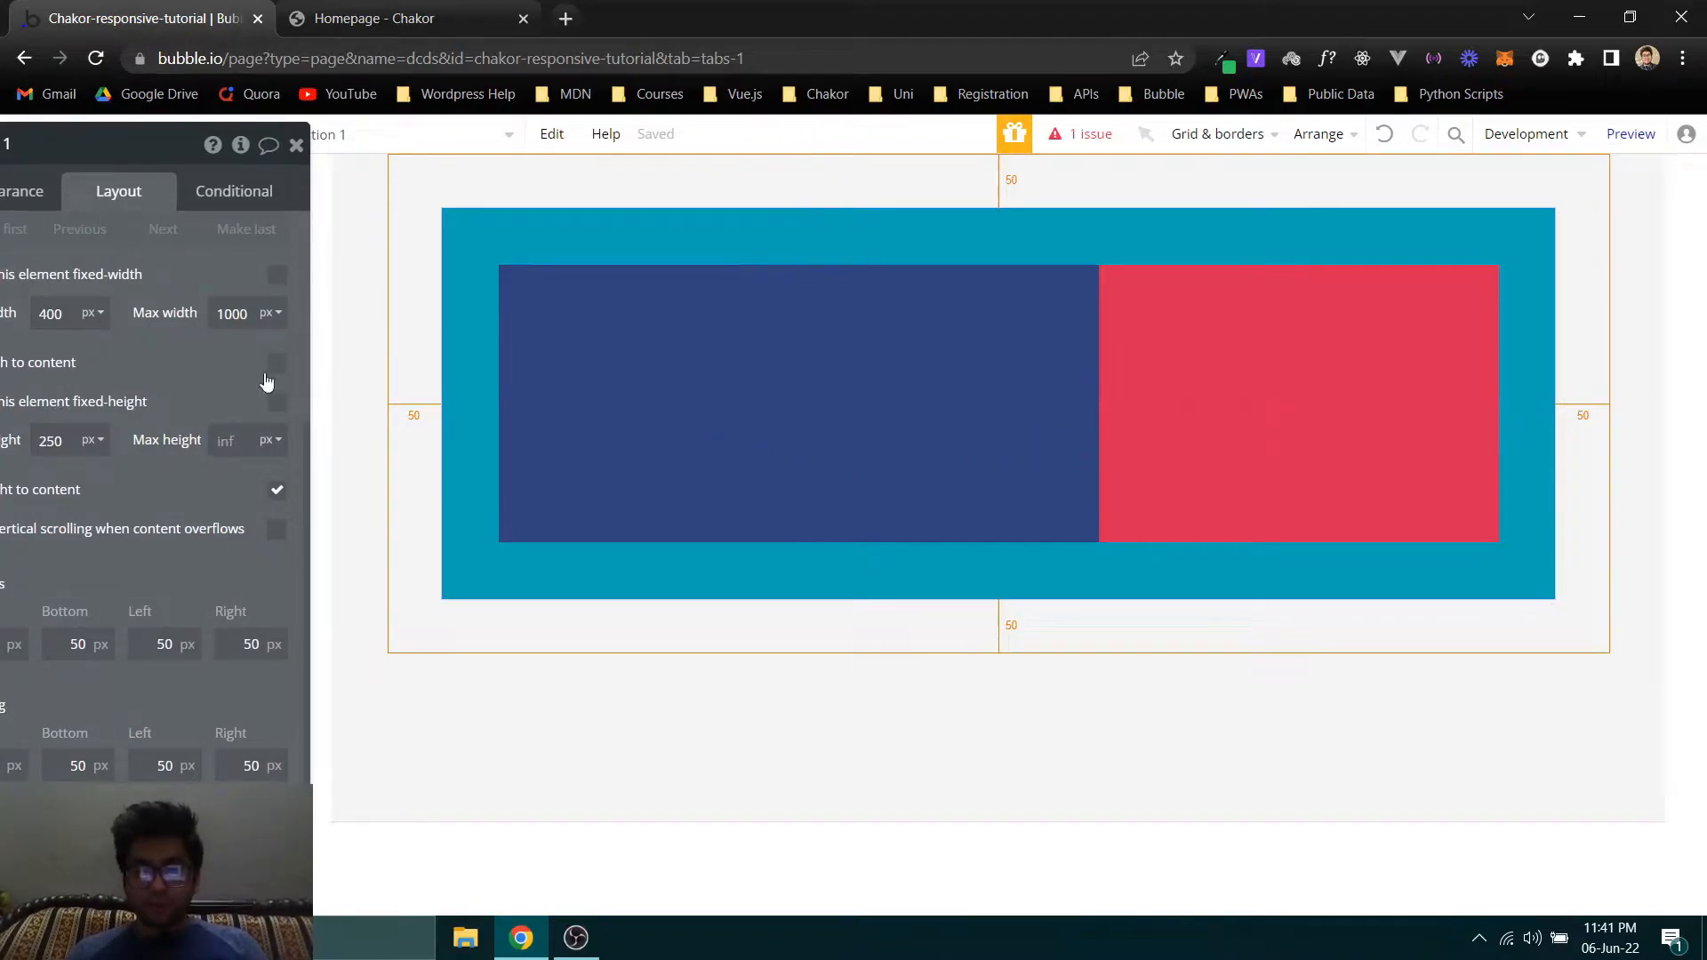
mouse_move(164, 373)
left_mouse_down()
mouse_move(413, 385)
mouse_move(167, 364)
mouse_move(188, 380)
left_mouse_up()
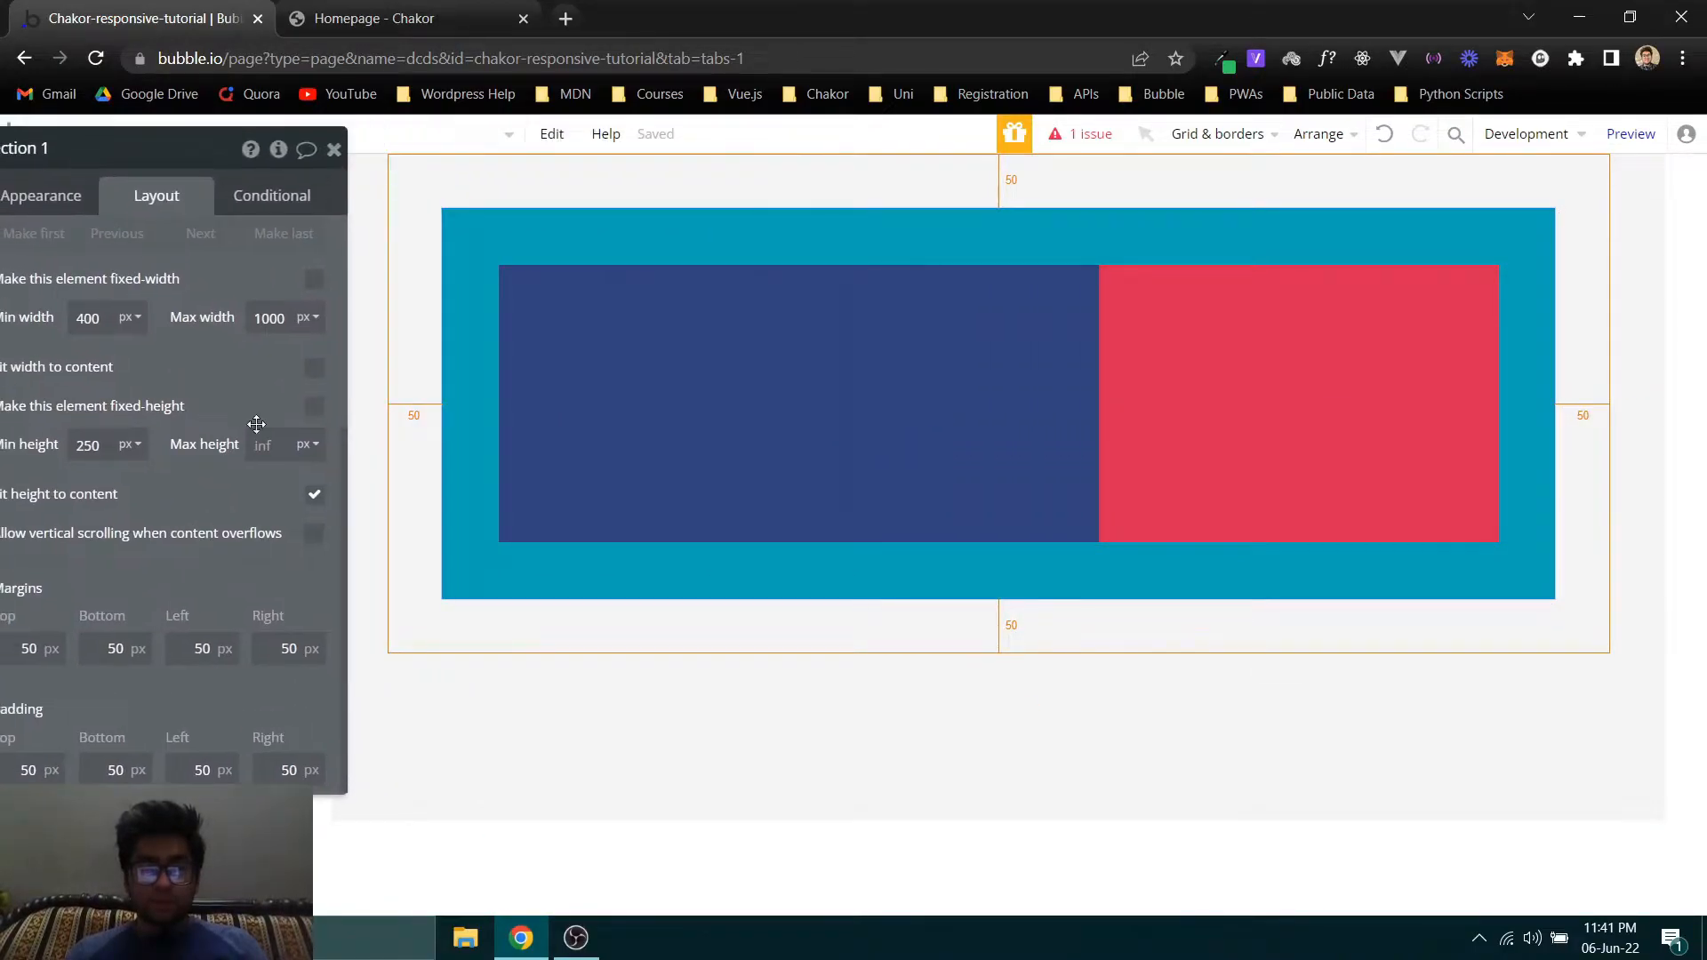
left_click_drag(115, 577, 229, 562)
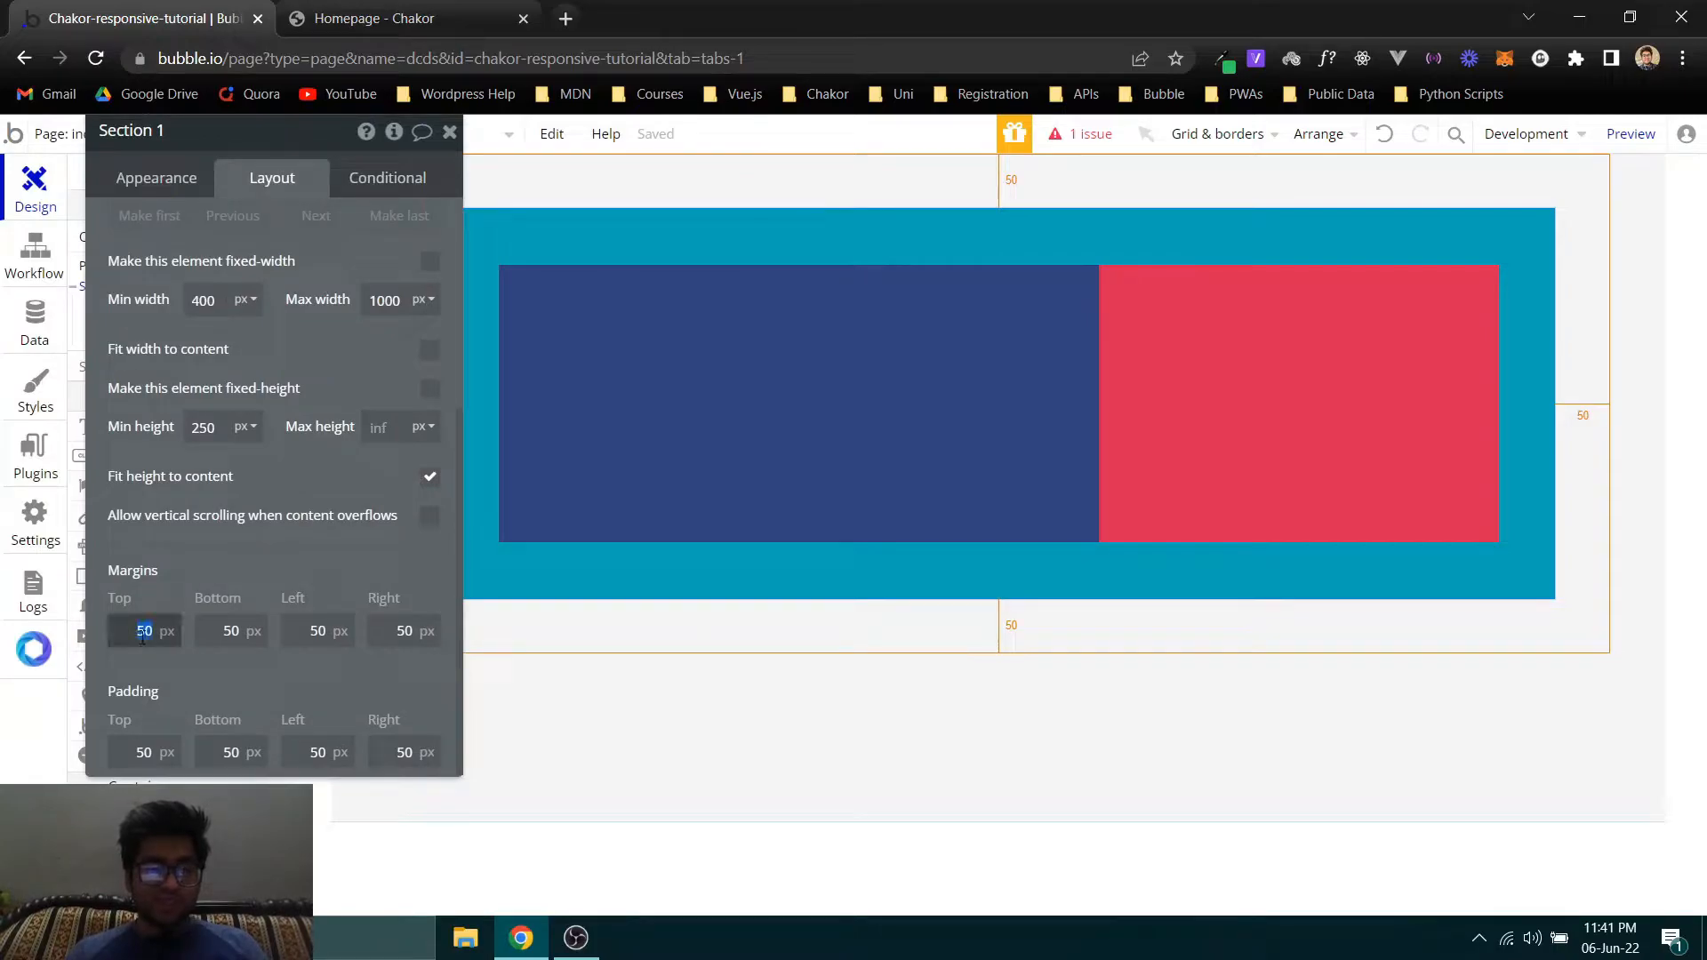
type("0")
key("Tab")
type("0")
key("Tab")
type("0")
- Reset the top, bottom, left and right padding of Section 1 to 0 px and move its property editor aside
key("Tab")
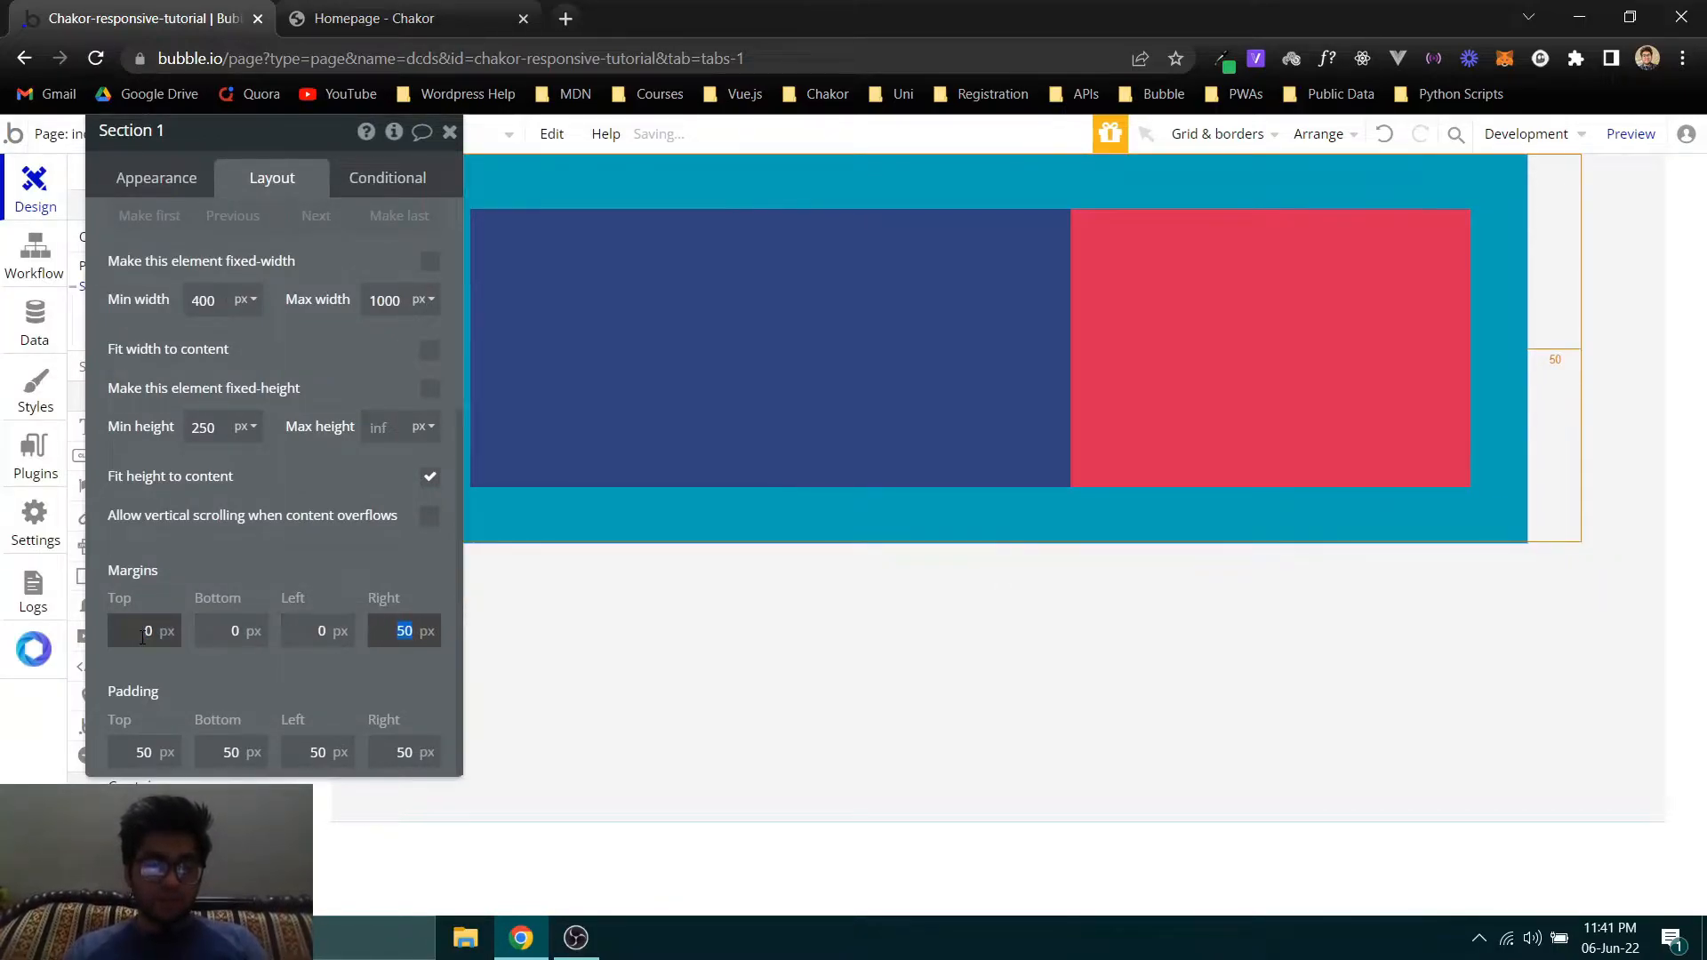
type("0")
key("Tab")
type("0")
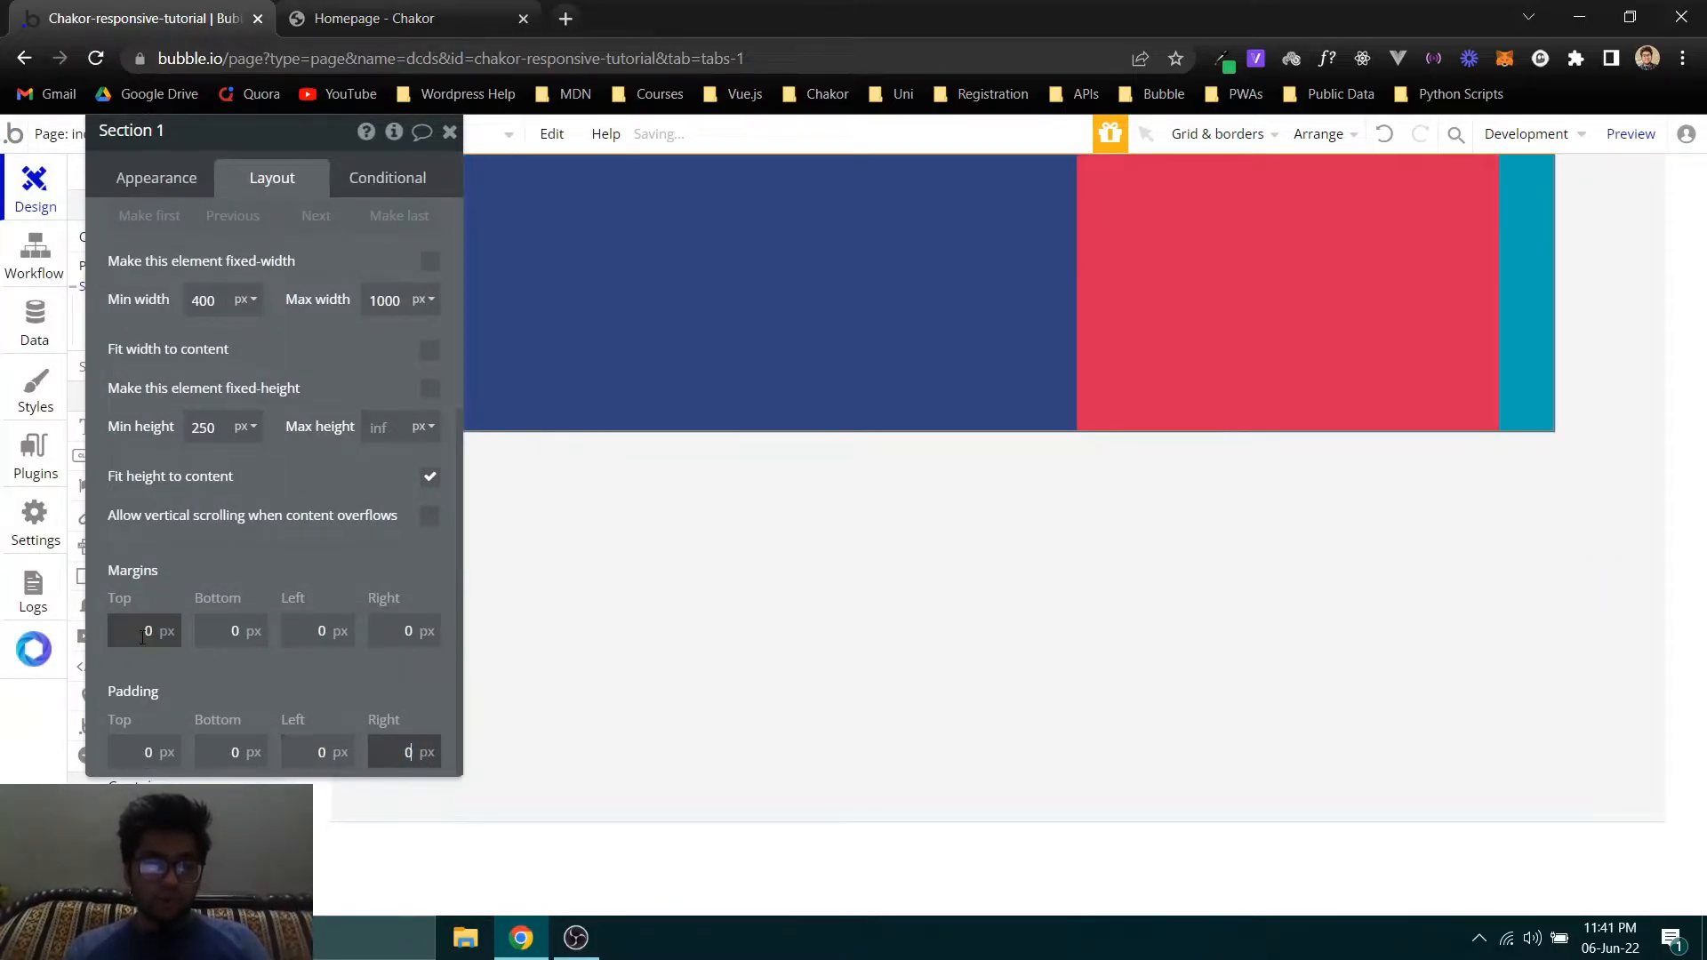
key("Tab")
type("0")
left_click_drag(188, 361, 13, 471)
- Open the Hub Coworking logo from the Chakor homepage in its own tab and save logo.png to the Desktop
left_click(331, 8)
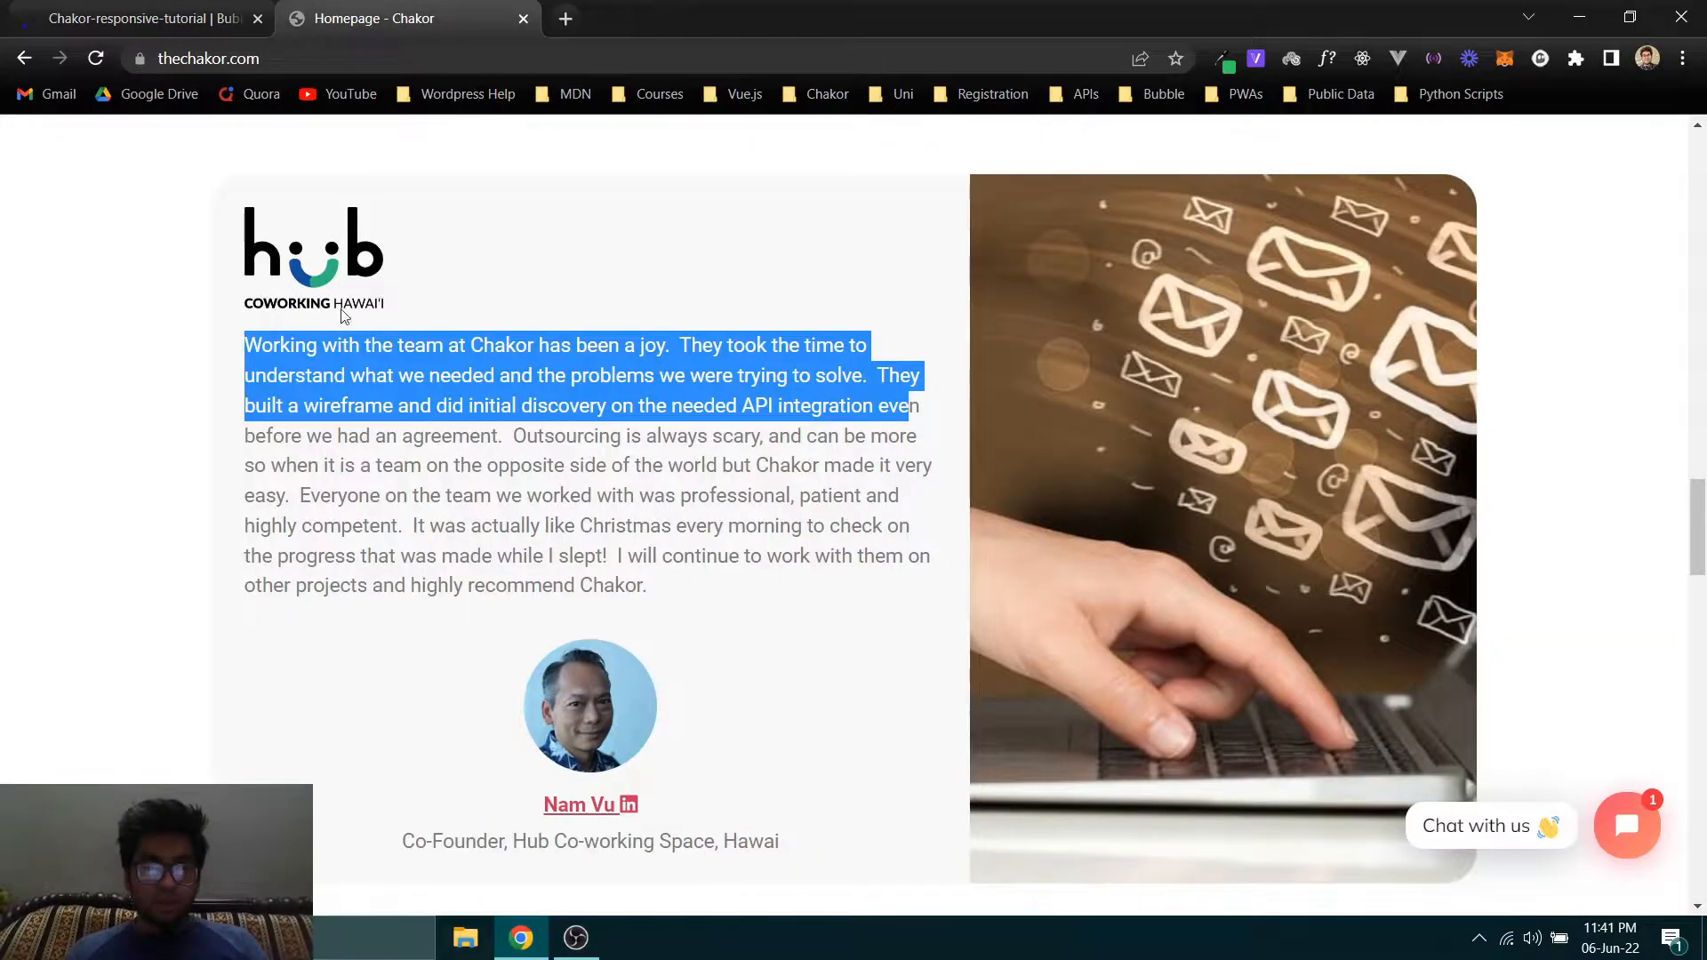
left_click(193, 11)
left_click(384, 11)
left_click(194, 7)
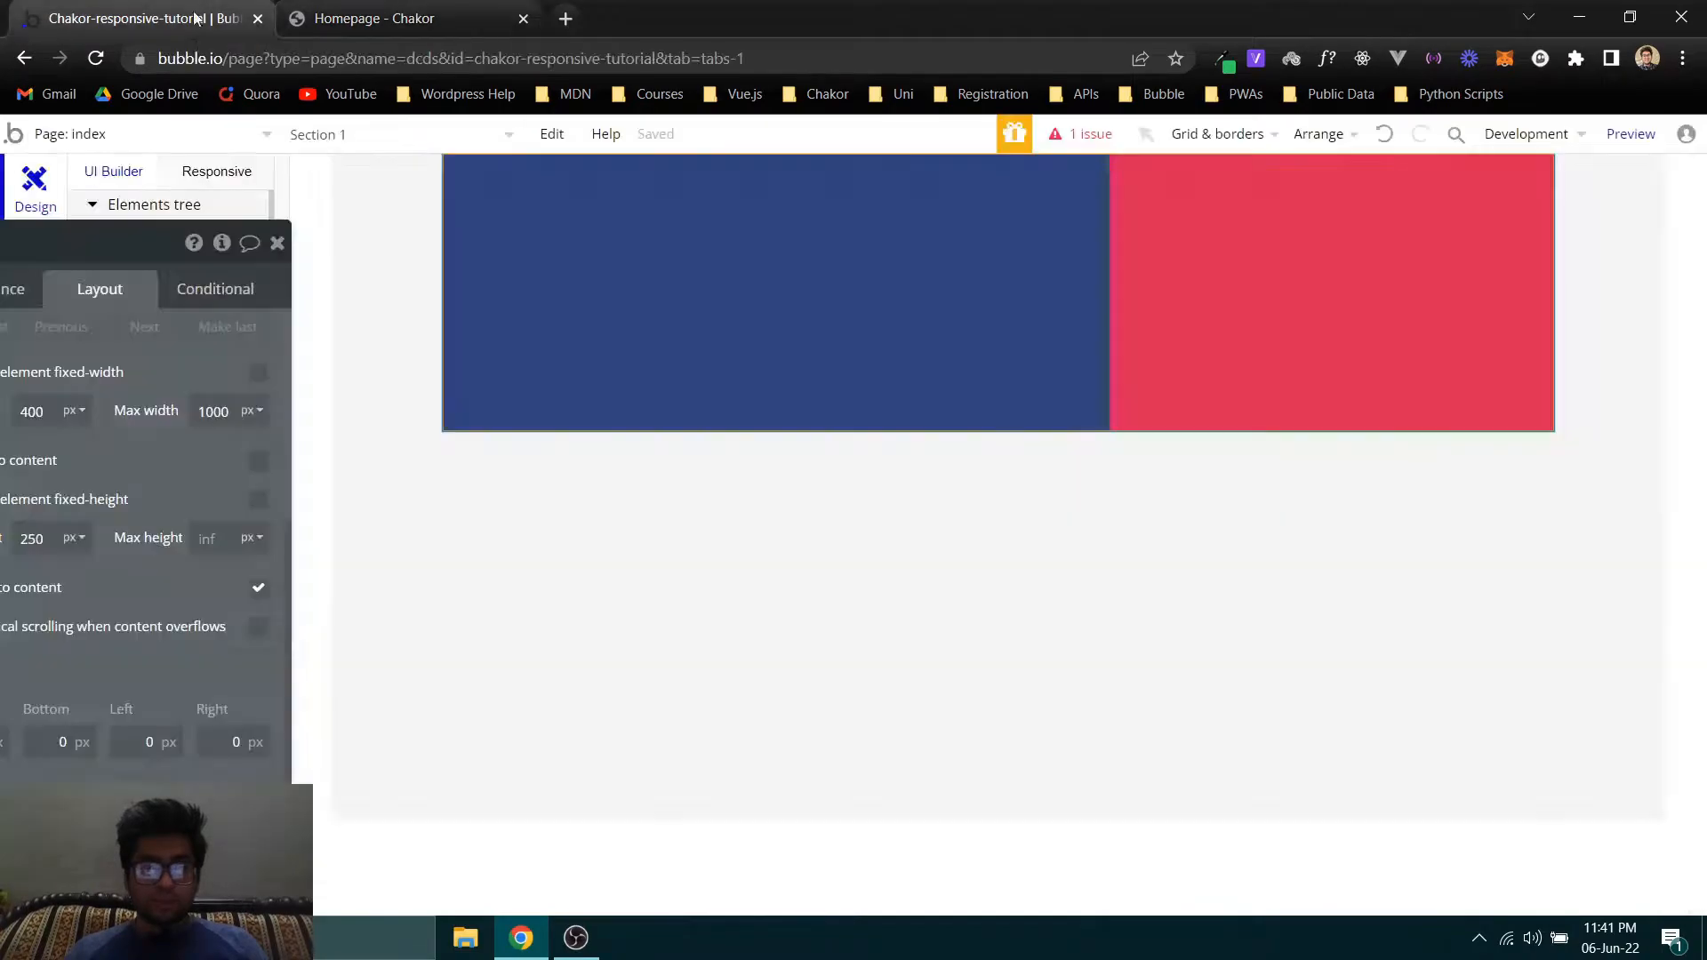
left_click(391, 12)
right_click(316, 254)
left_click(373, 269)
left_click(582, 19)
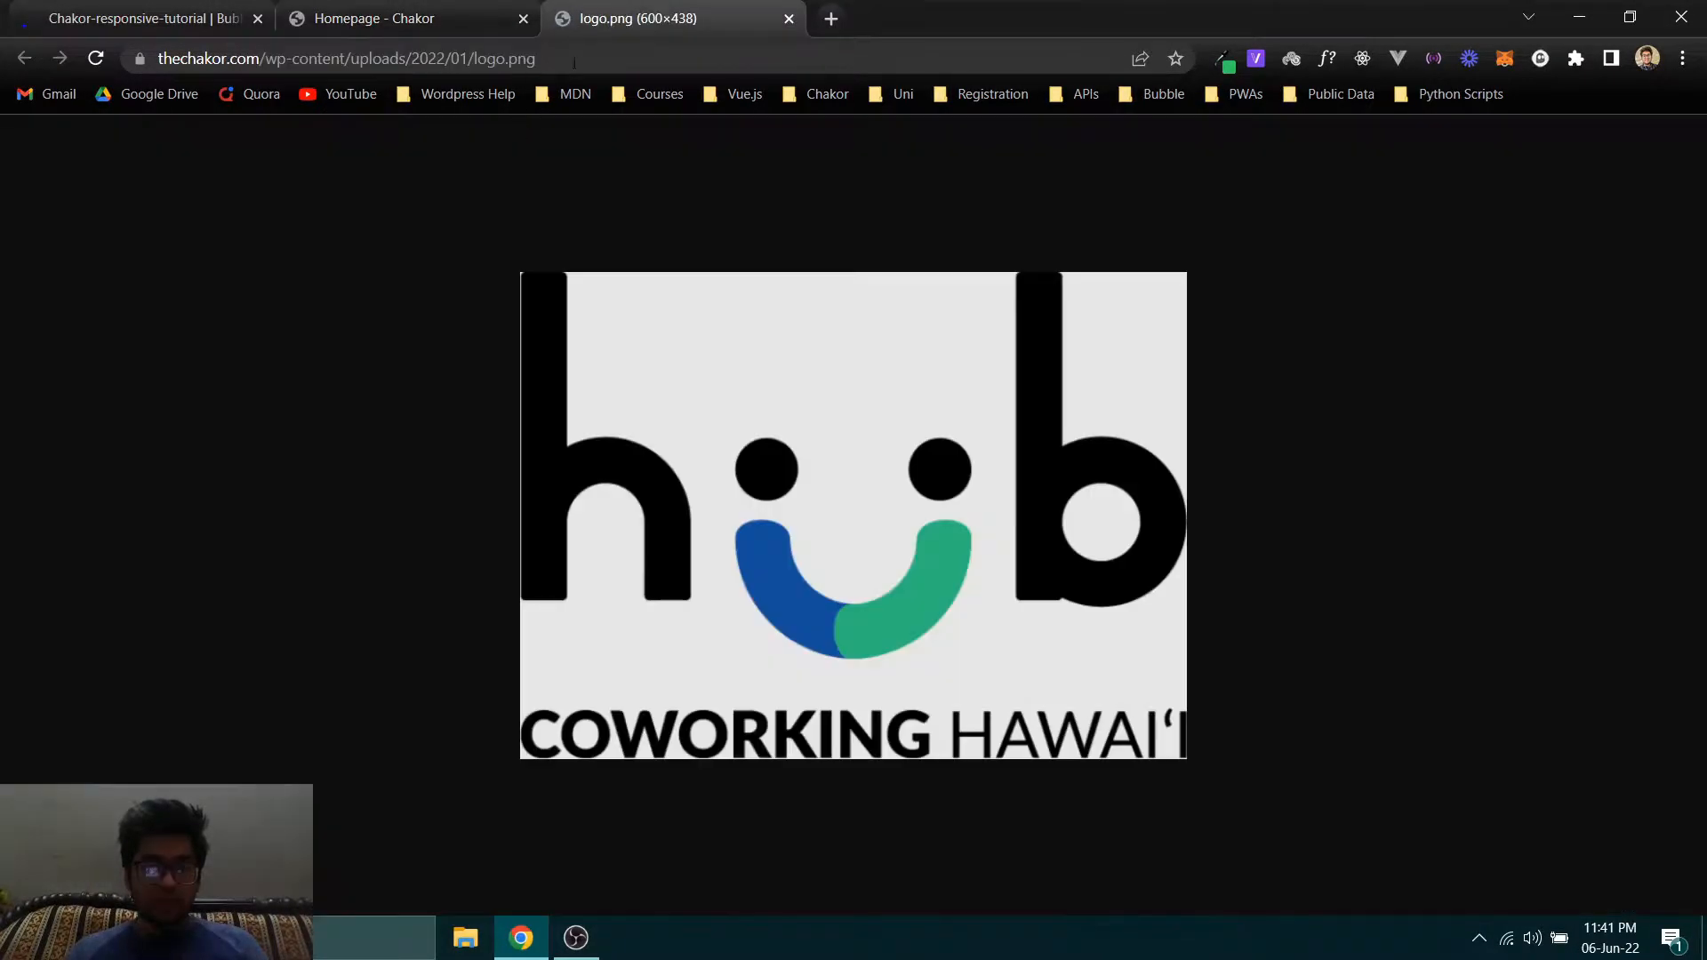
key("ctrl+s")
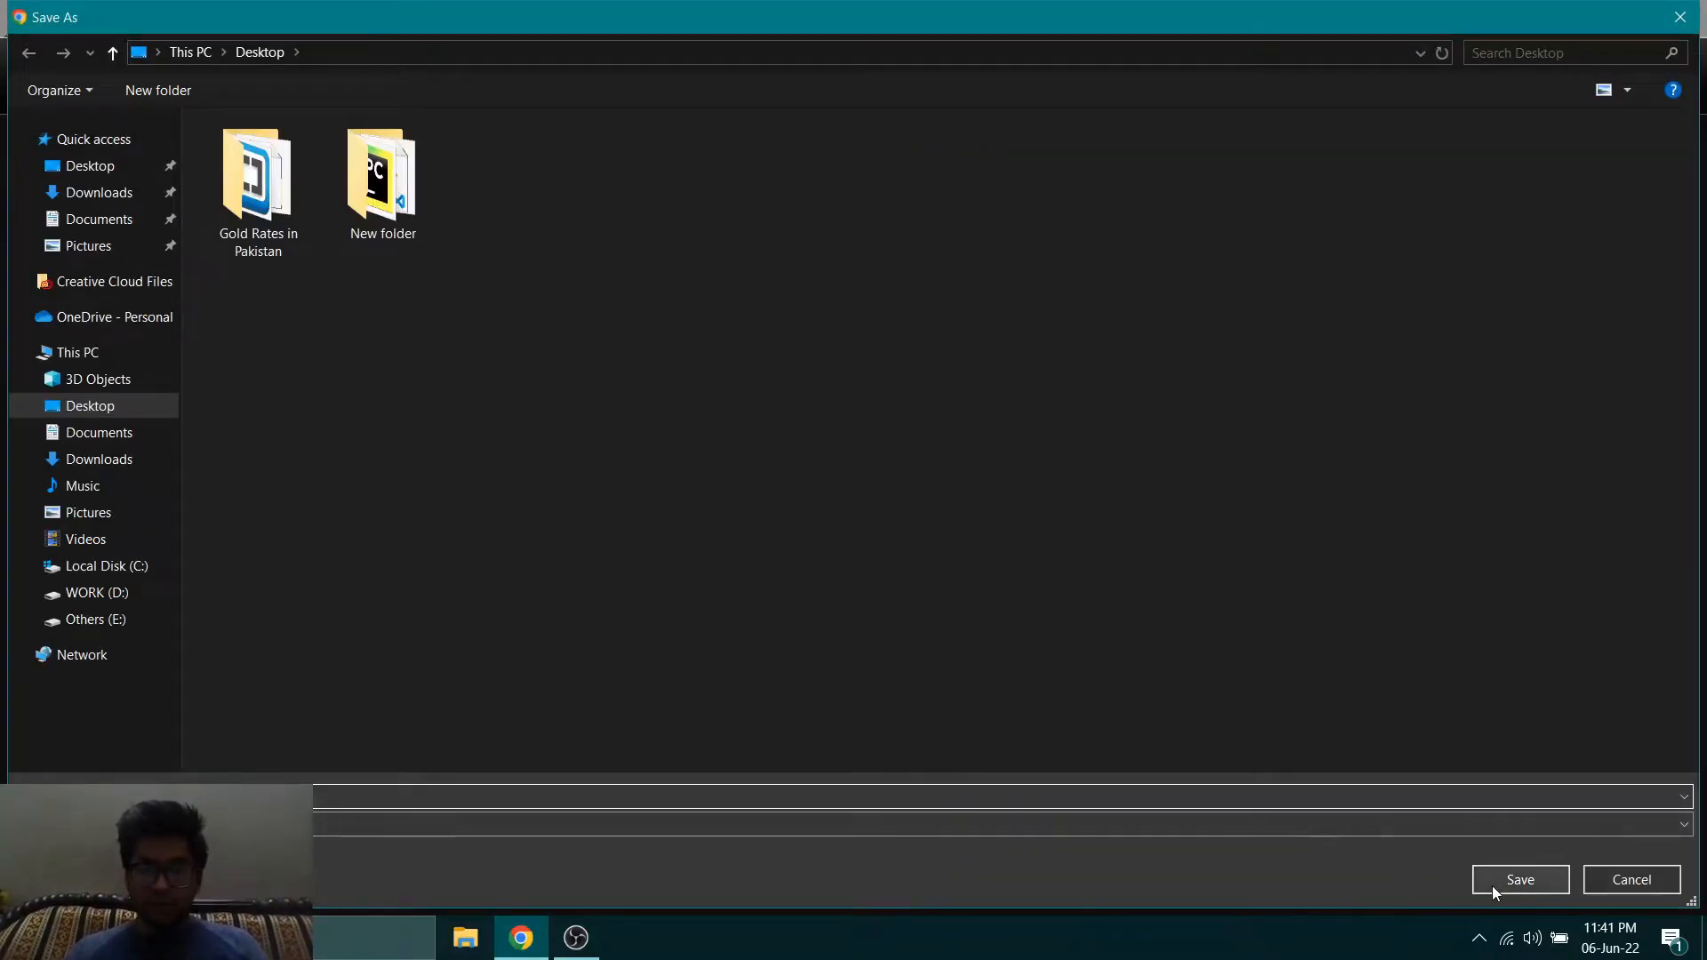
left_click(1491, 883)
- Open the testimonial author's portrait in its own tab, save it to the Desktop, and close both image tabs
left_click(391, 18)
scroll(422, 435, "down", 1)
right_click(576, 475)
left_click(626, 490)
key("ctrl+Tab")
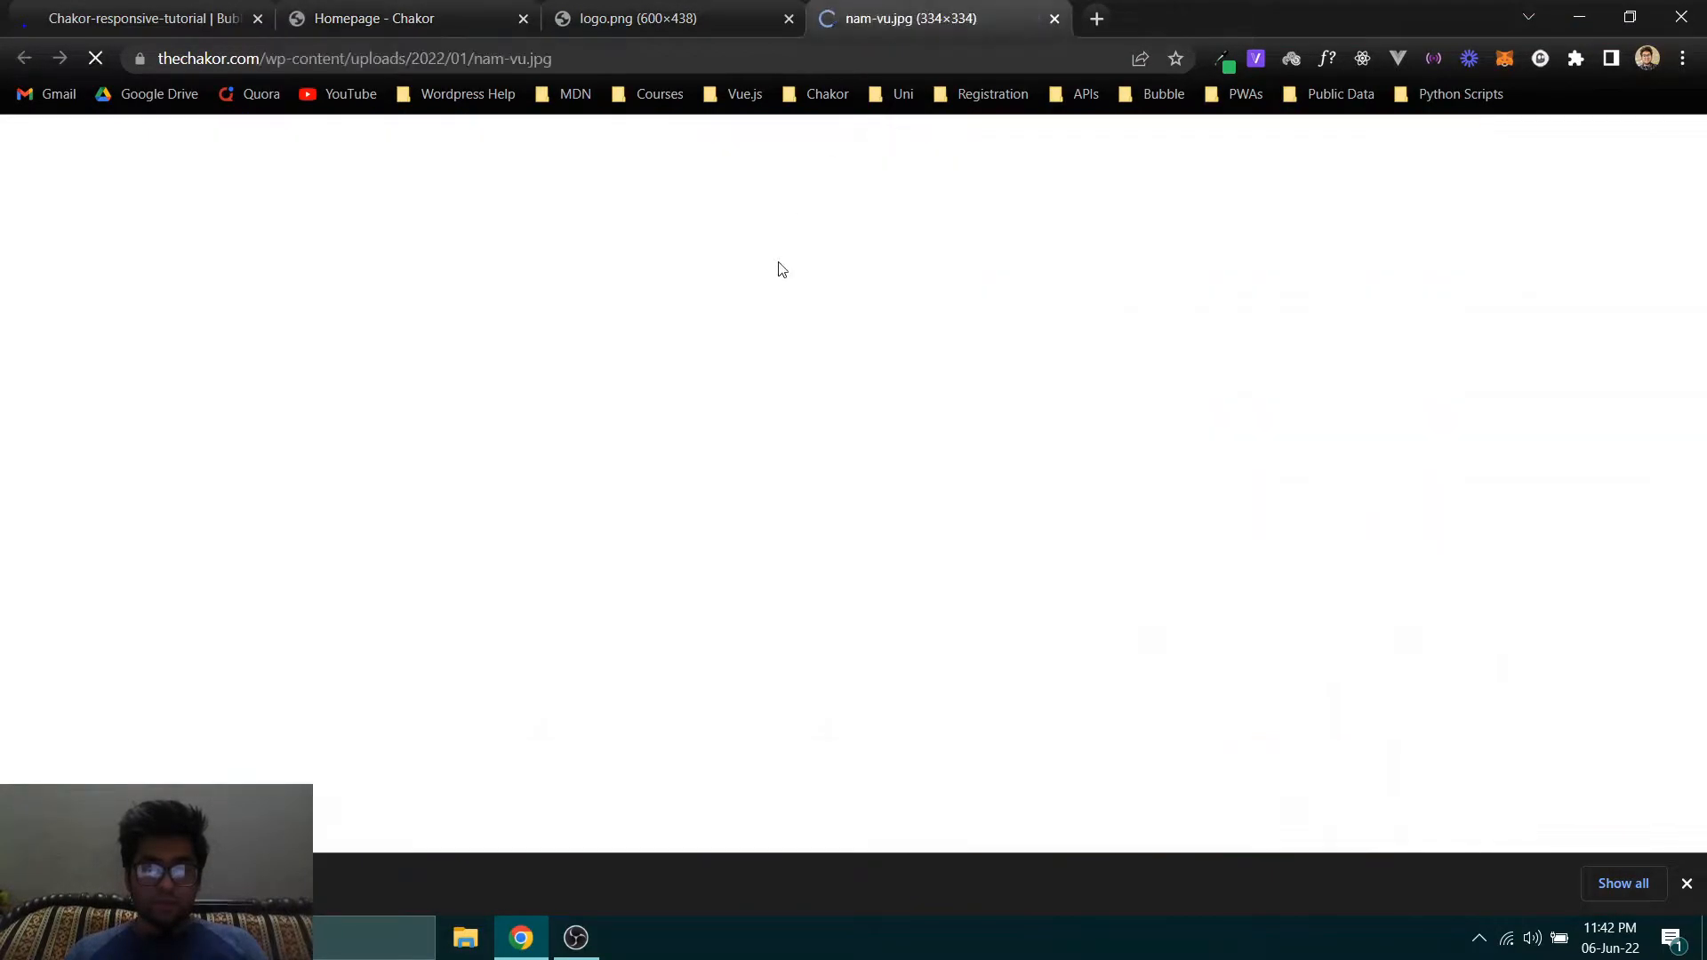
key("ctrl+s")
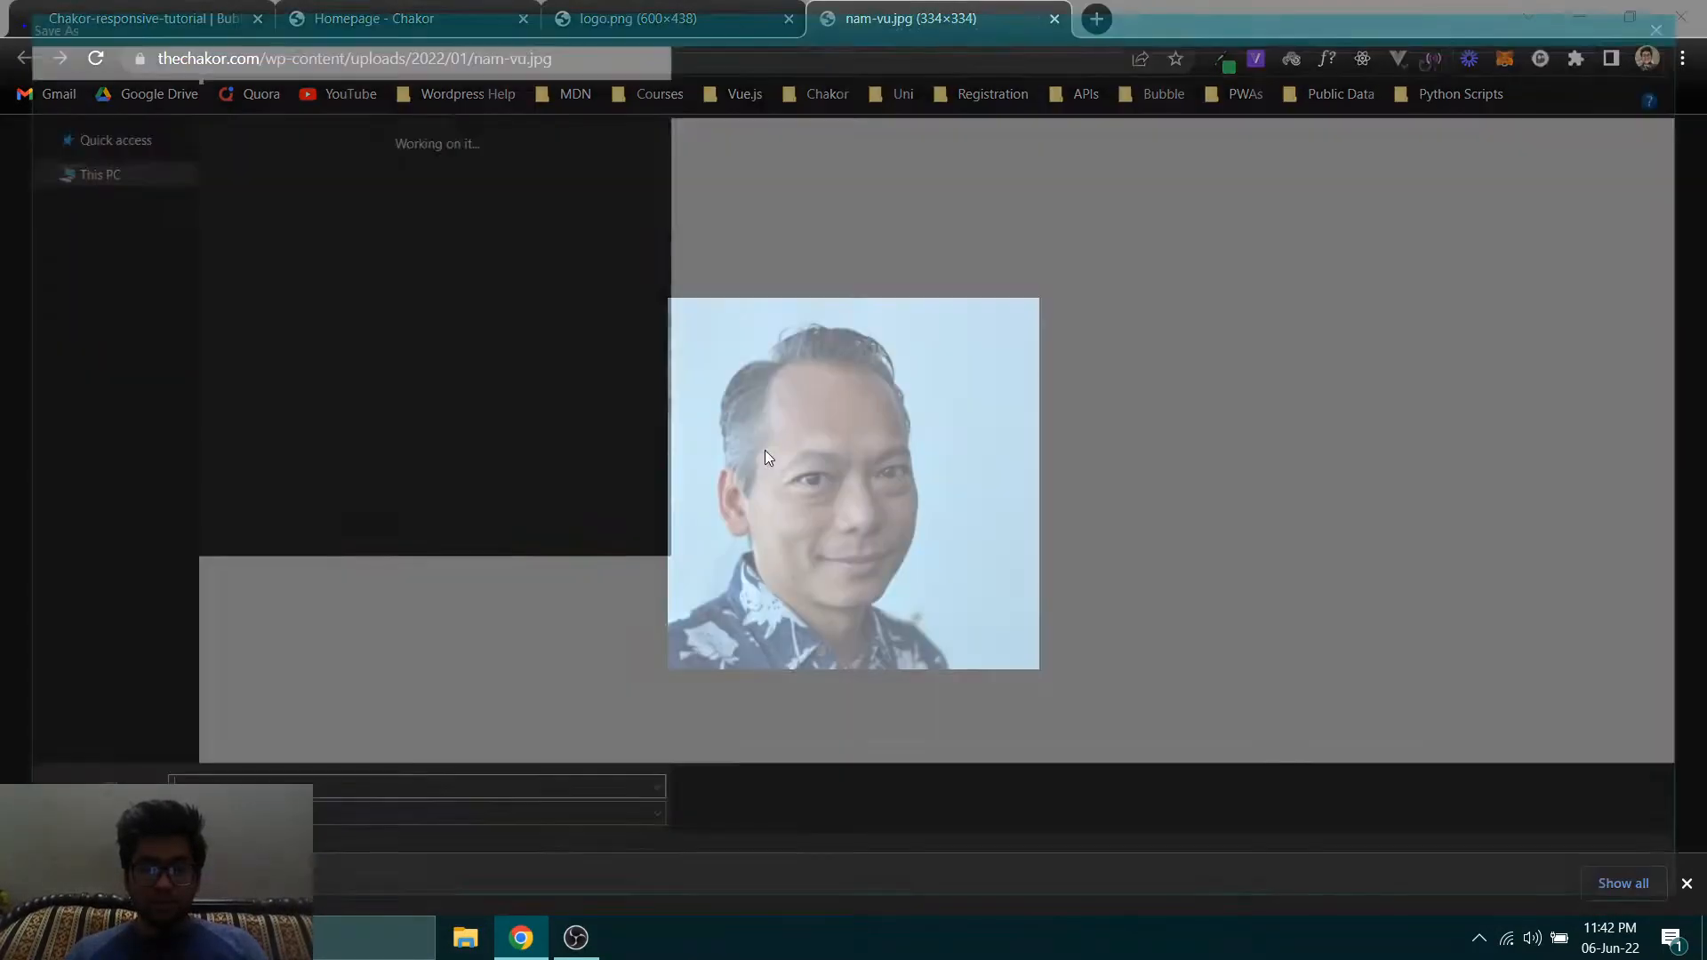
left_click(1520, 879)
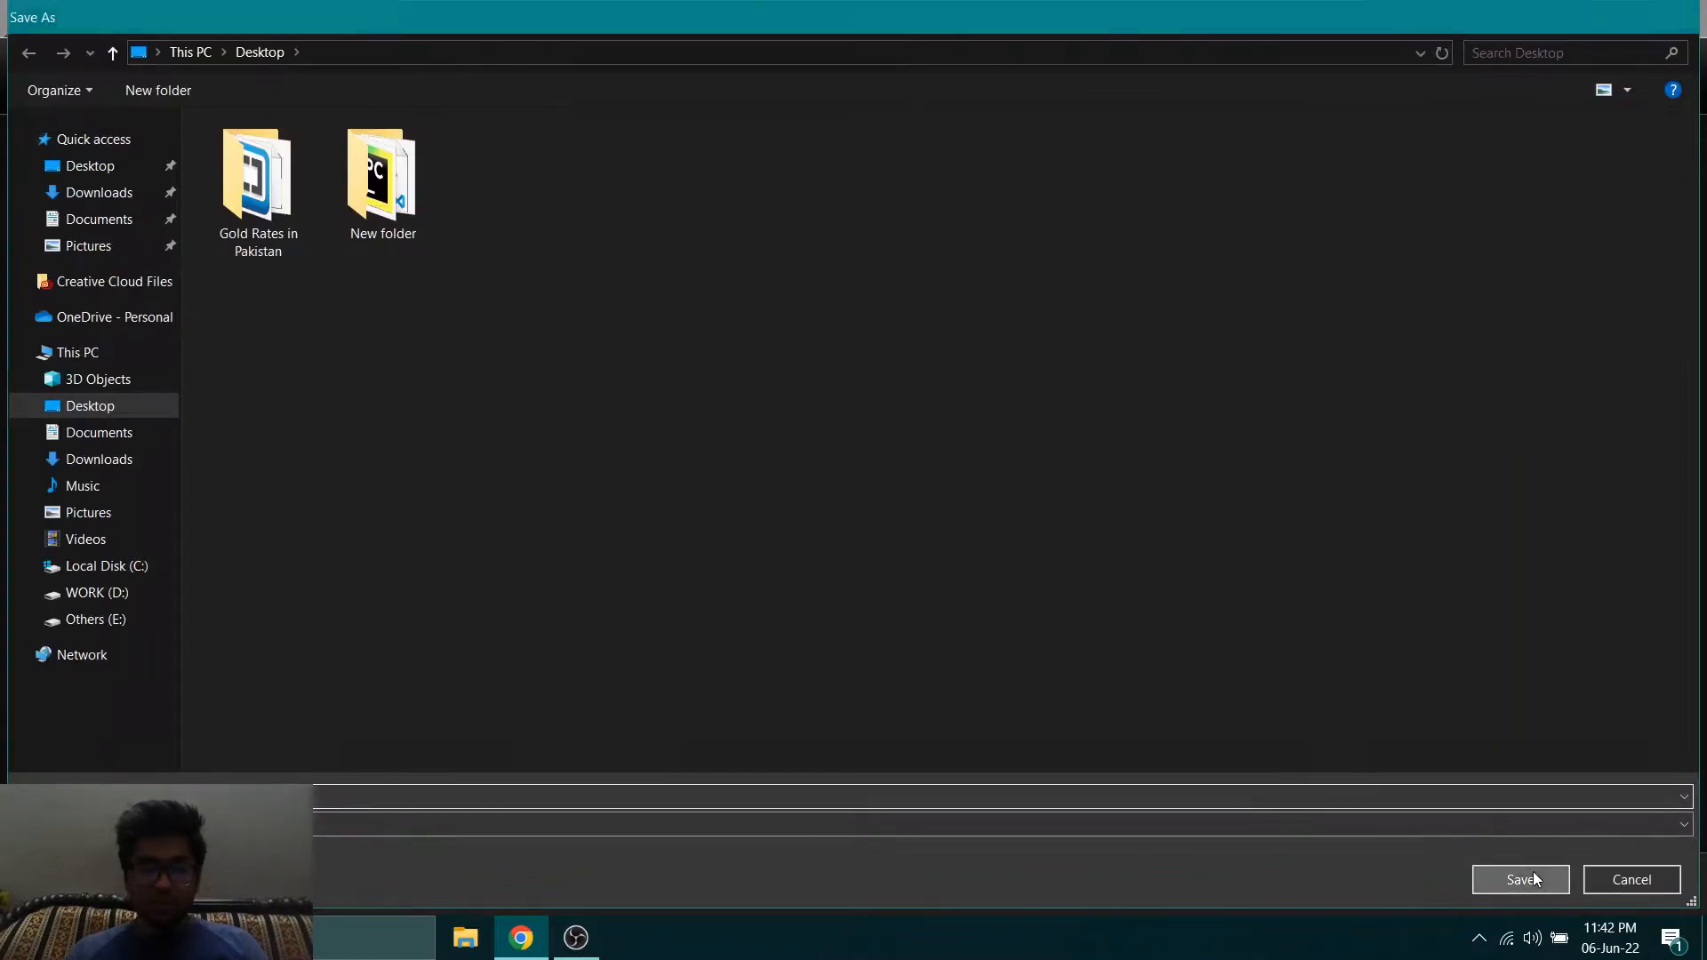
middle_click(884, 13)
key("ctrl+w")
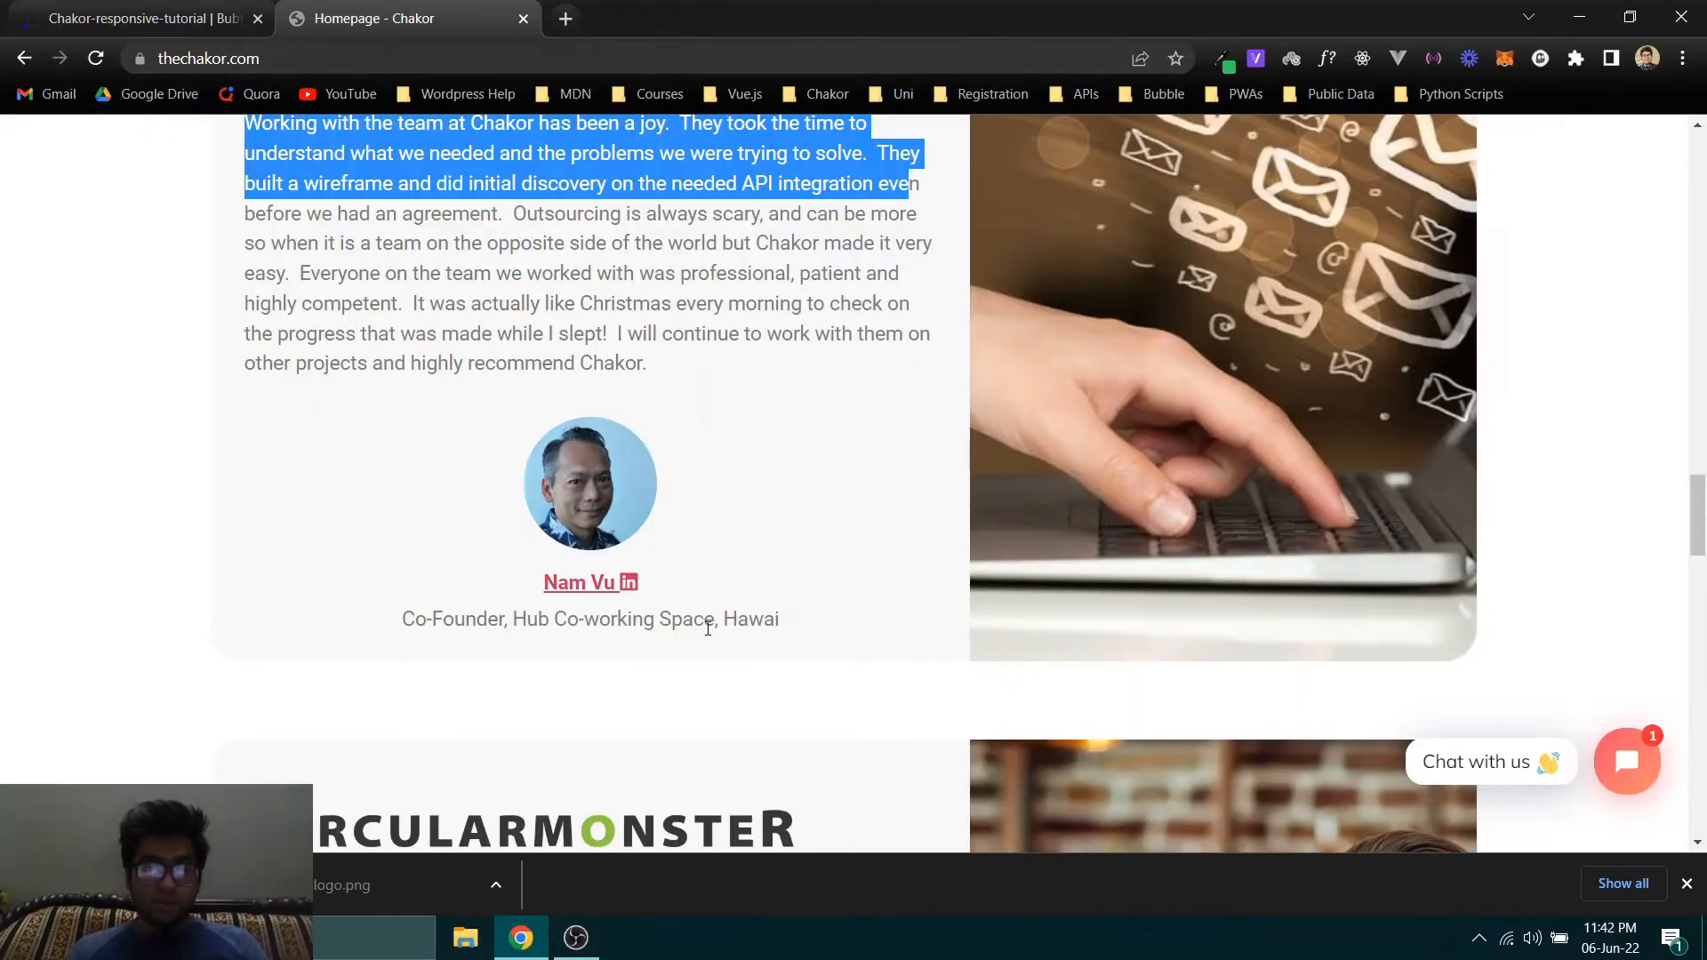
- Inspect the laptop-and-envelopes photo of the Hub Coworking testimonial card in the developer tools
right_click(1123, 340)
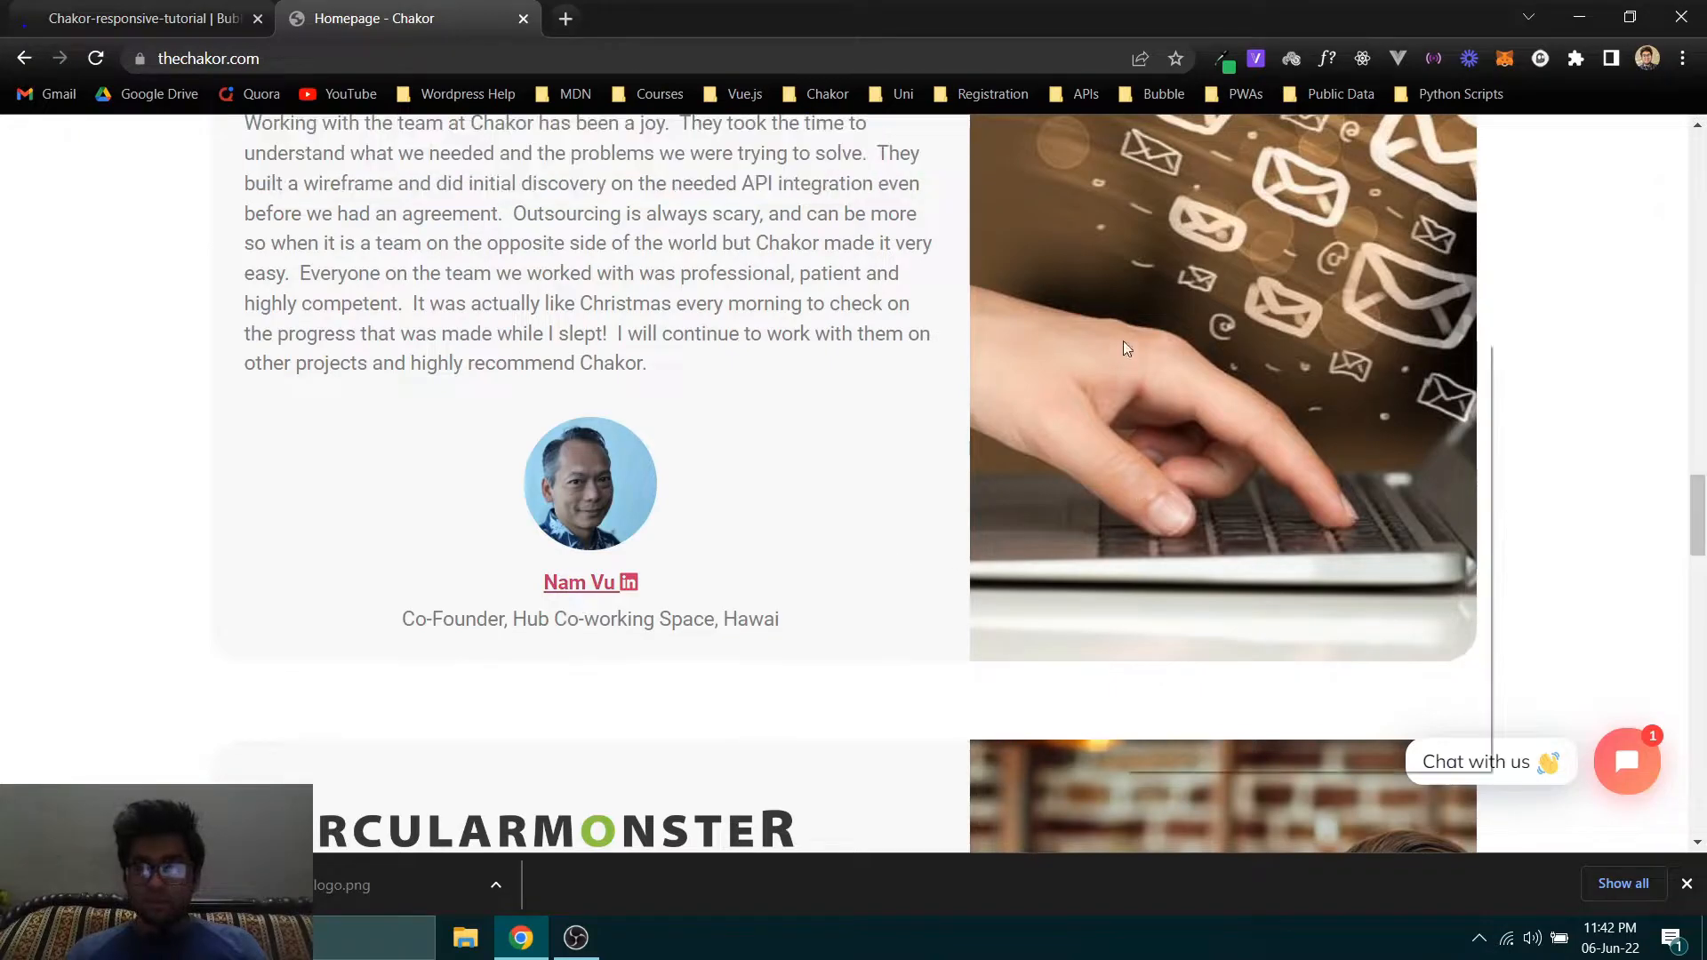
right_click(1055, 217)
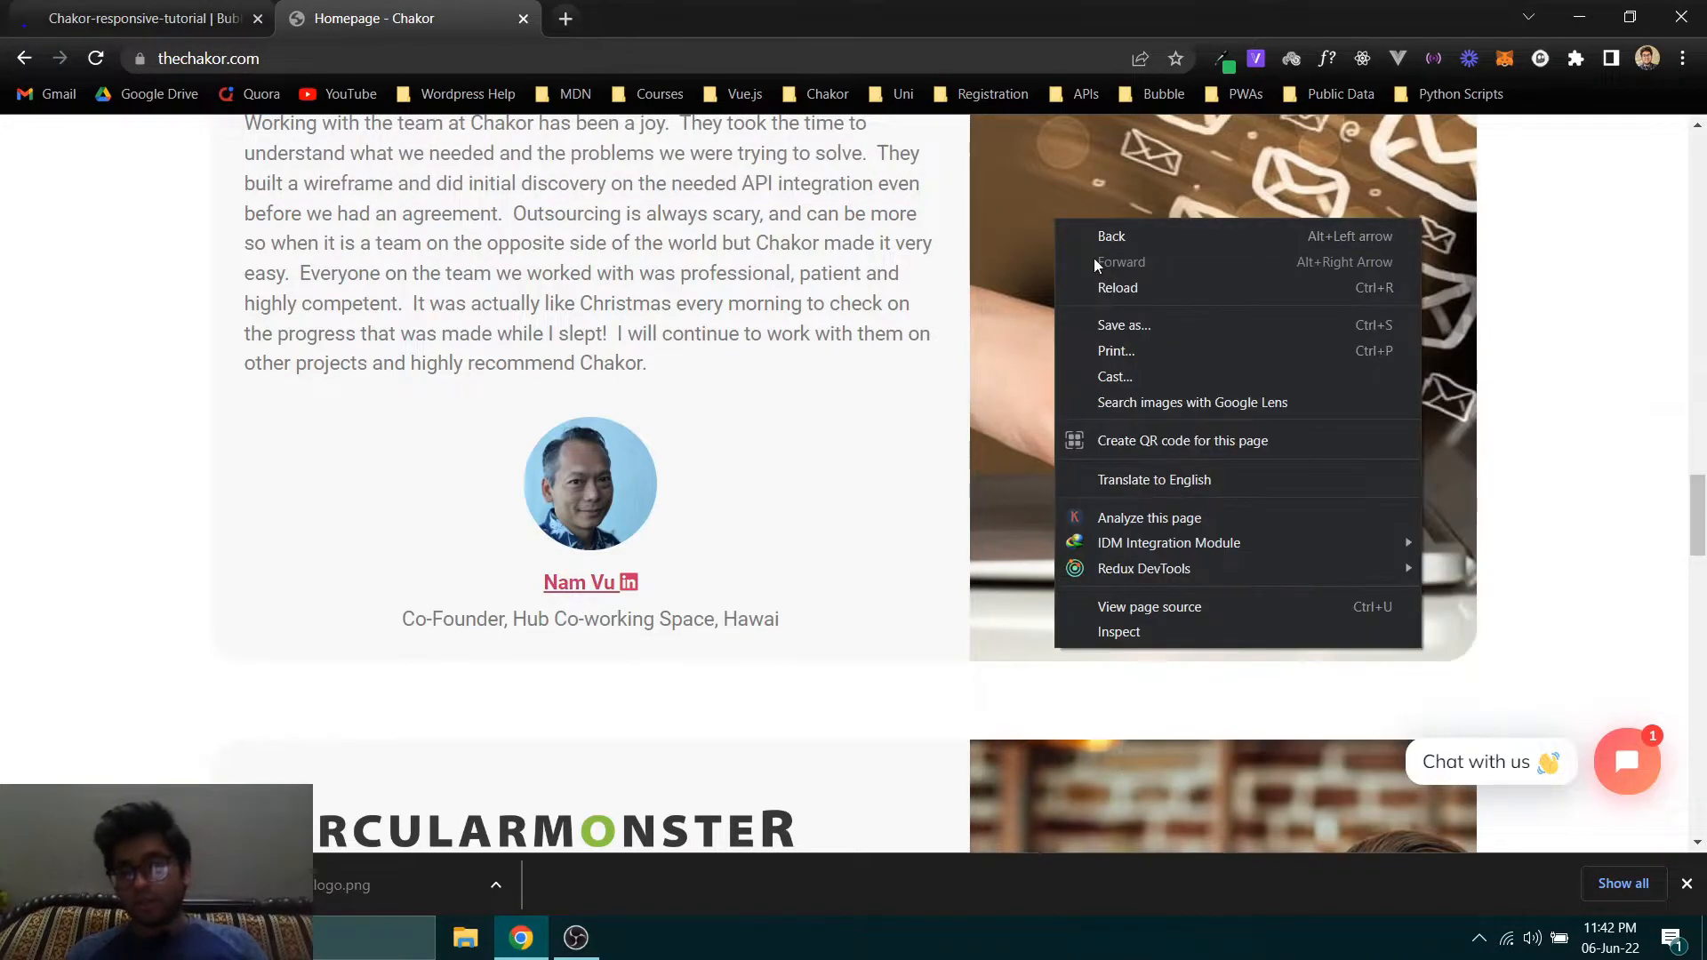
left_click(1600, 215)
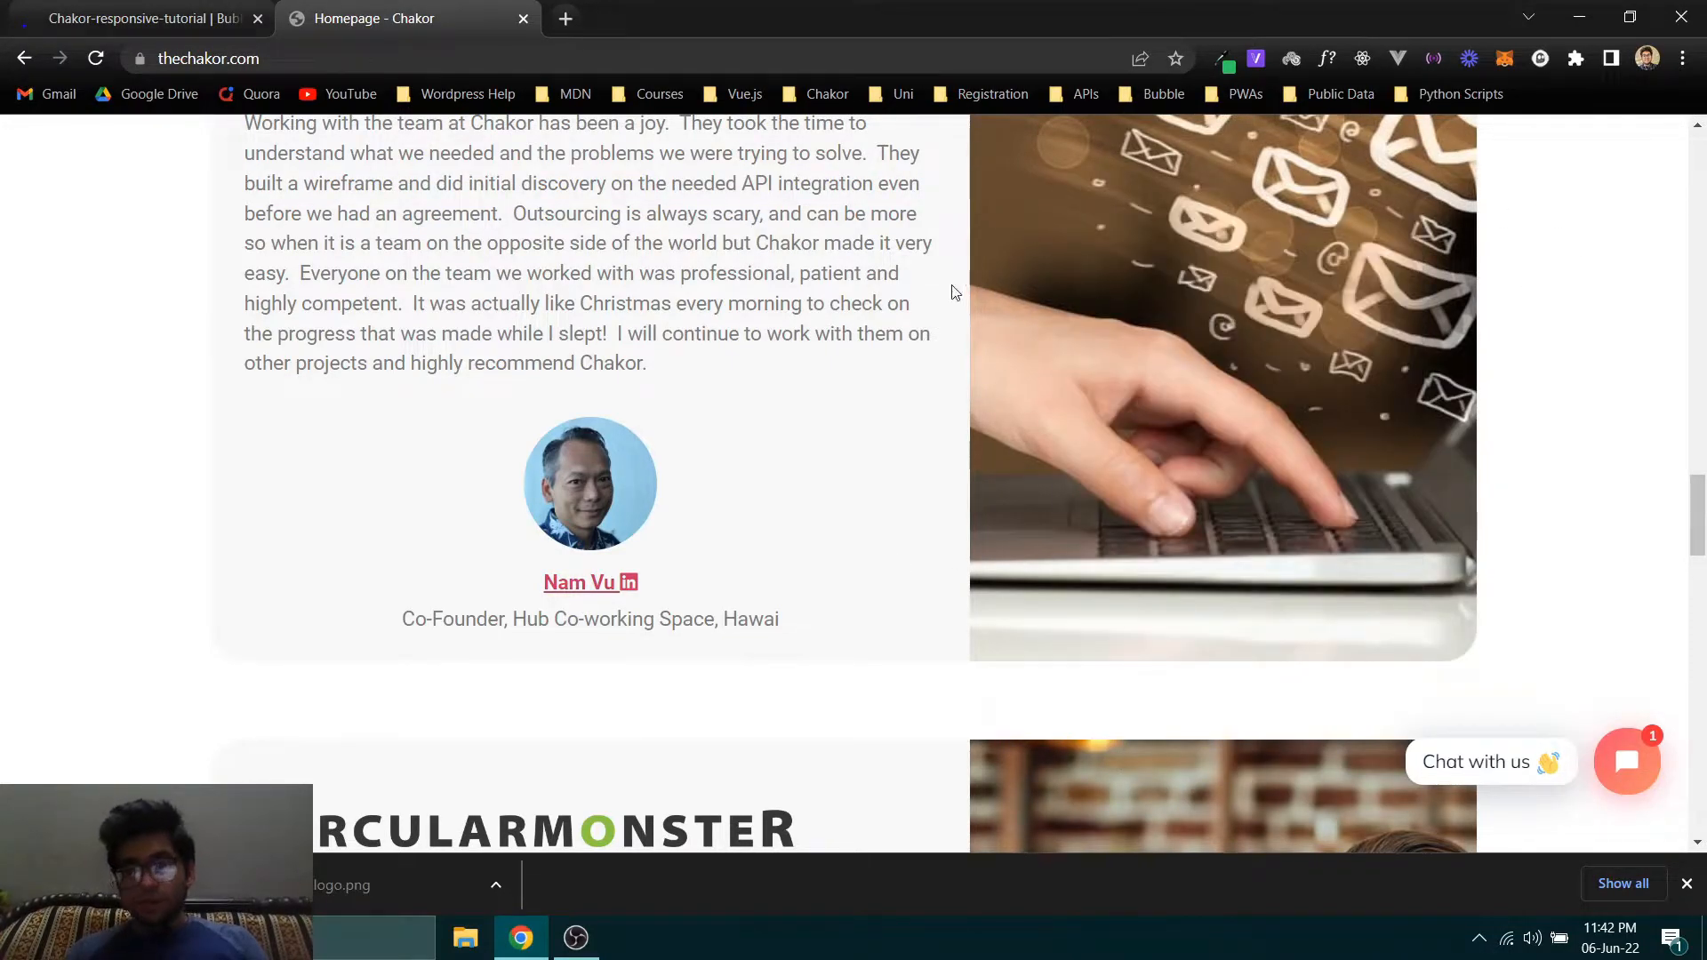
right_click(1072, 306)
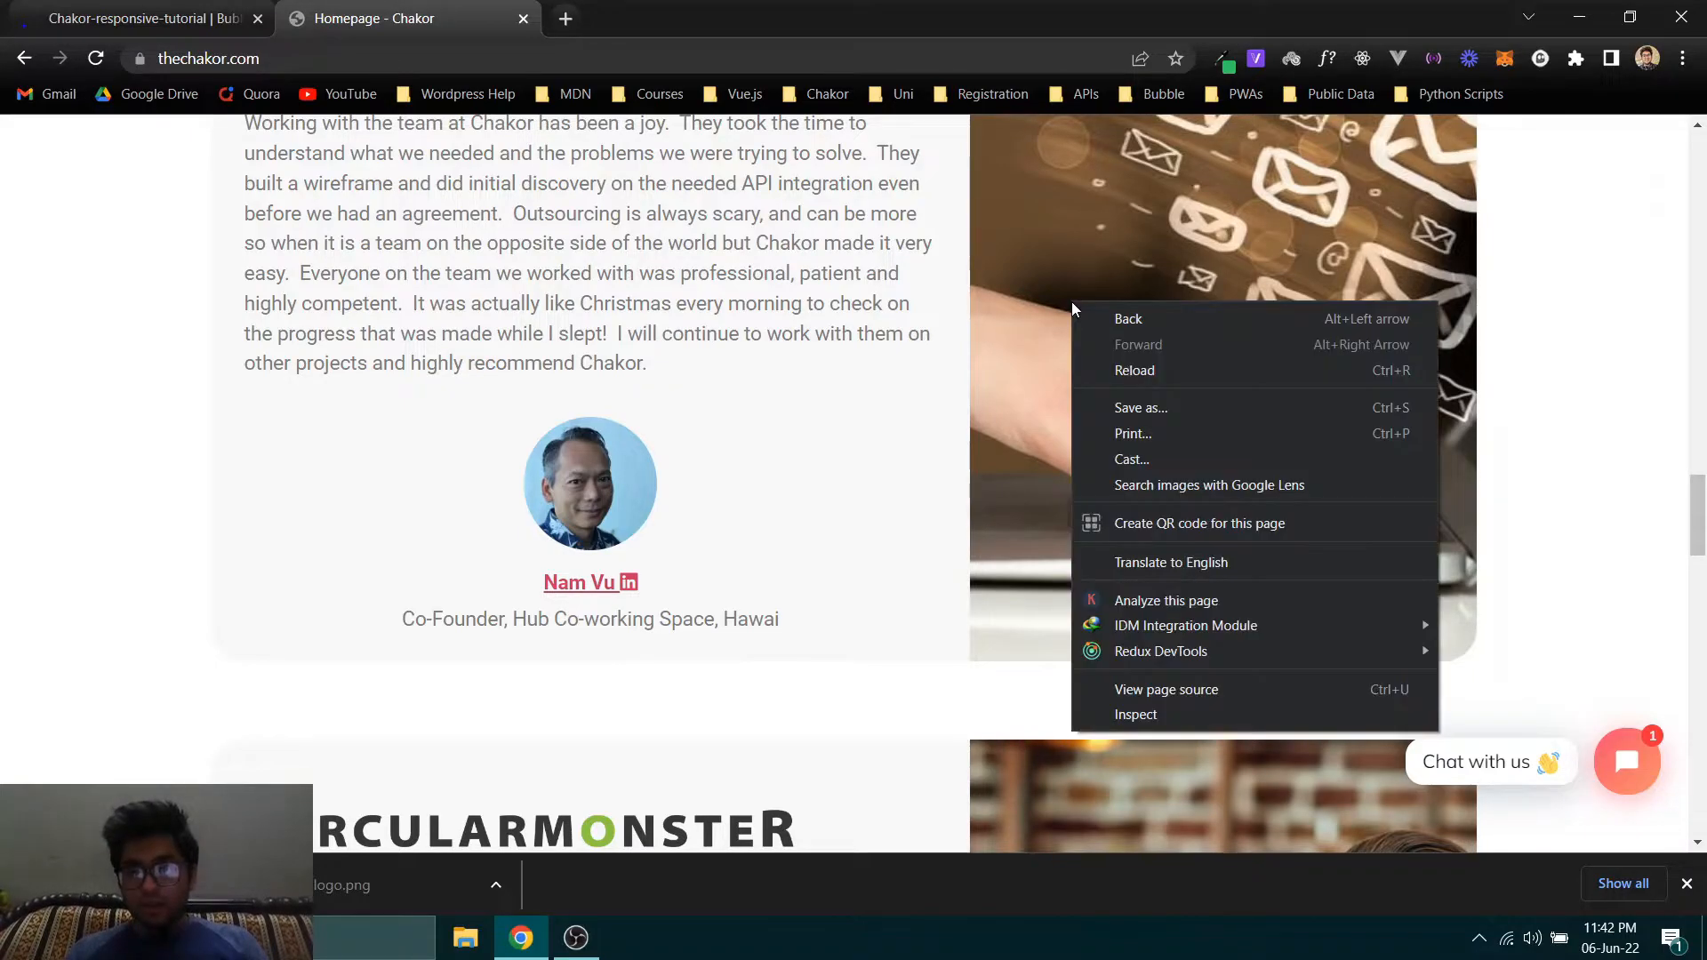
right_click(1060, 228)
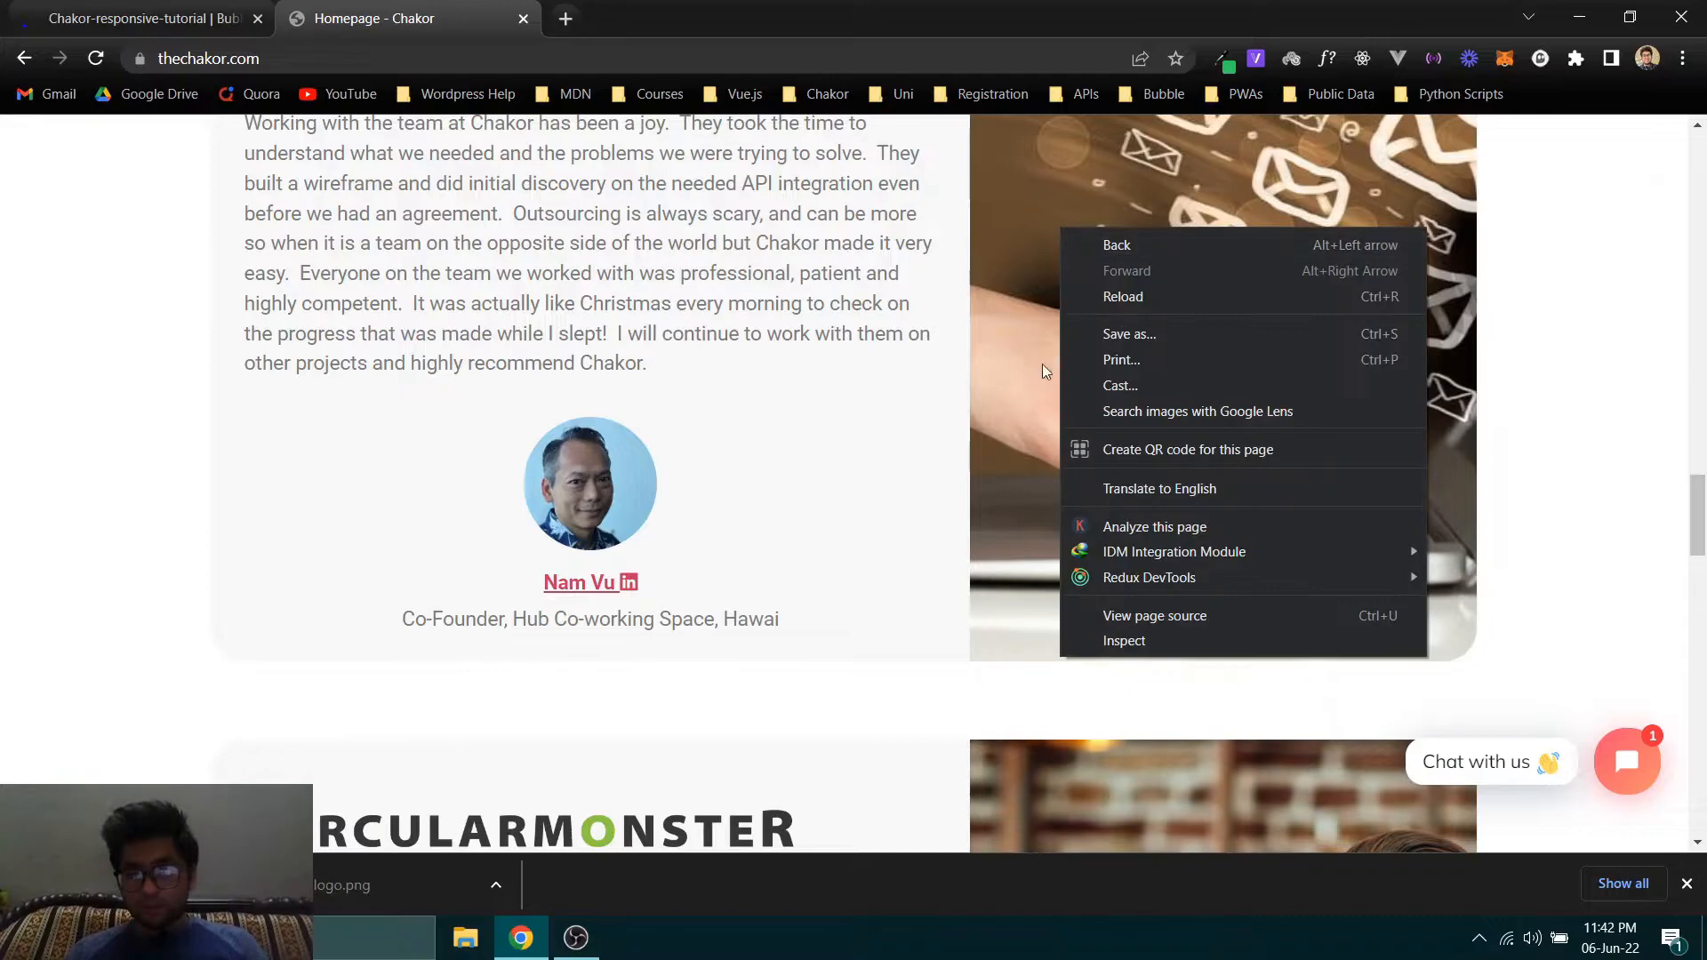
right_click(1052, 238)
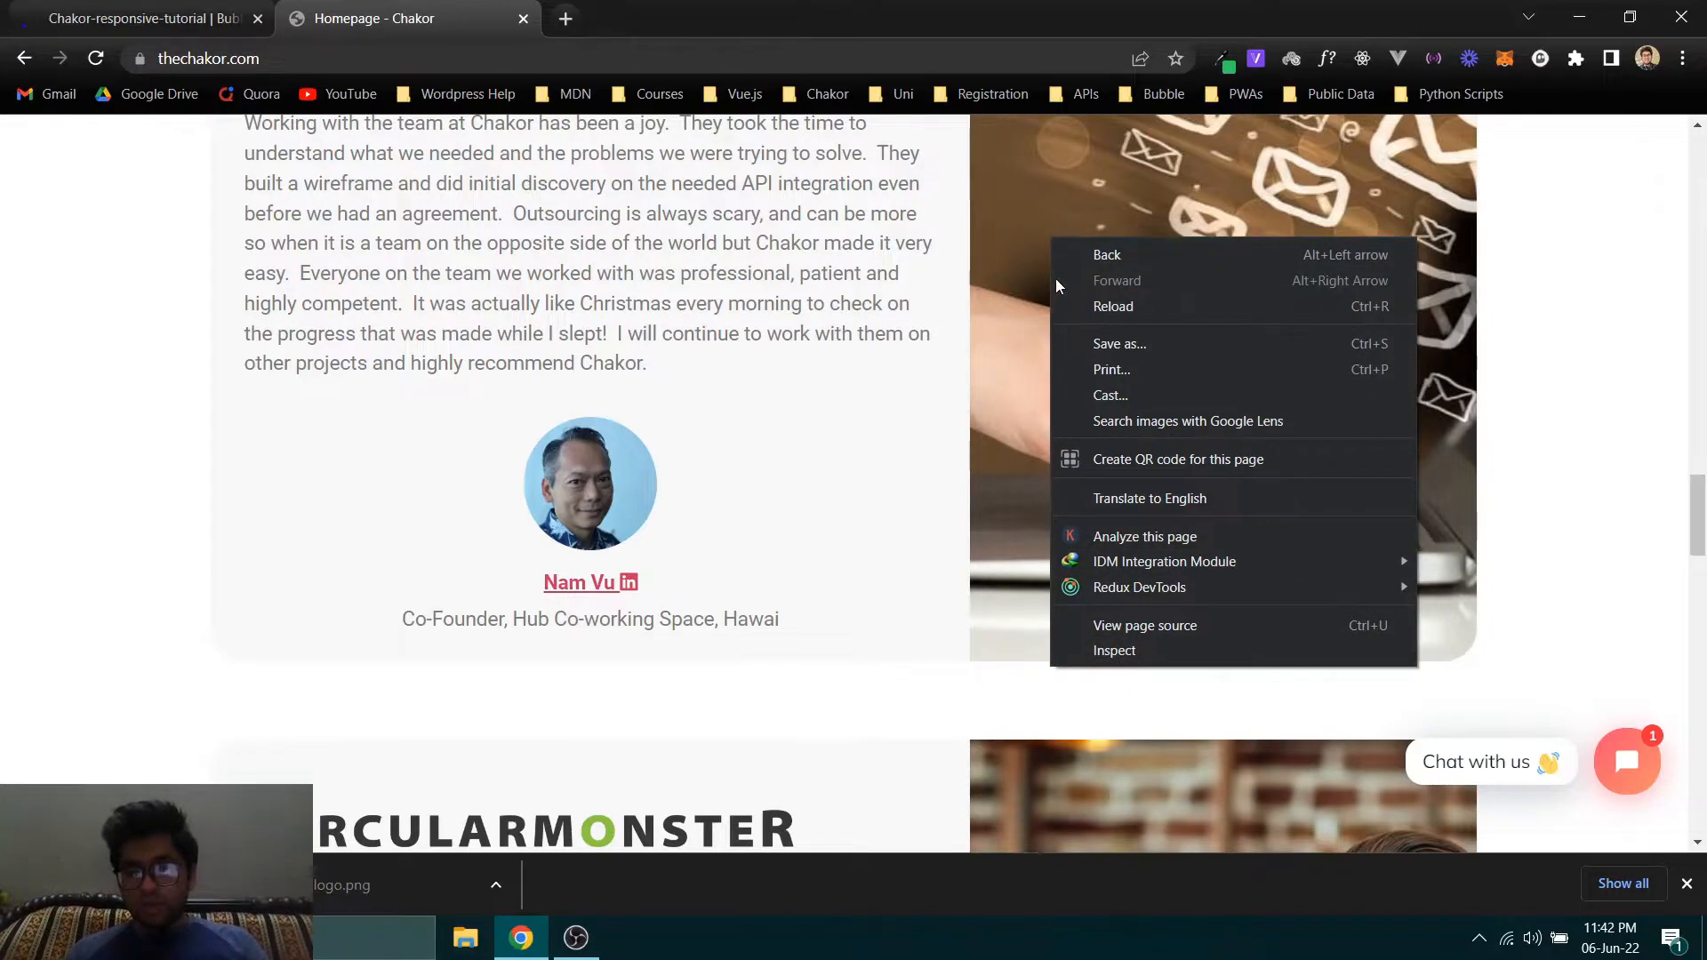
left_click(1154, 652)
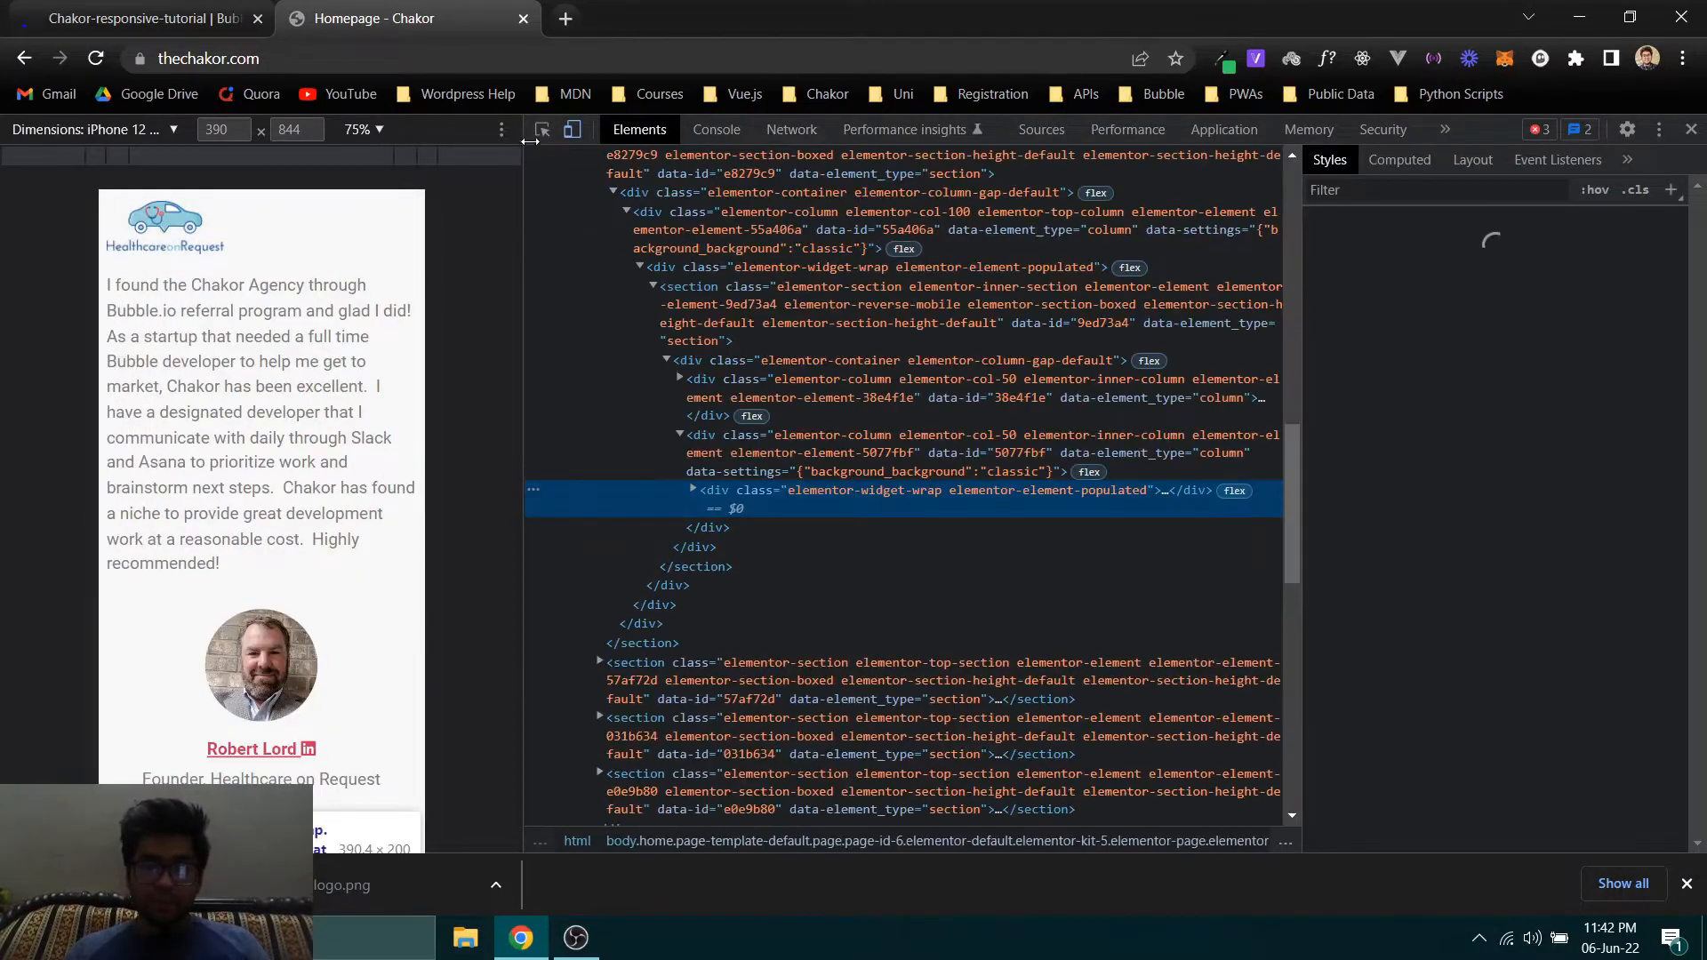
- Turn off device emulation, dock the developer tools below the page, and close the downloads bar
left_click(572, 129)
left_click(1657, 131)
left_click(1600, 160)
scroll(571, 356, "down", 2)
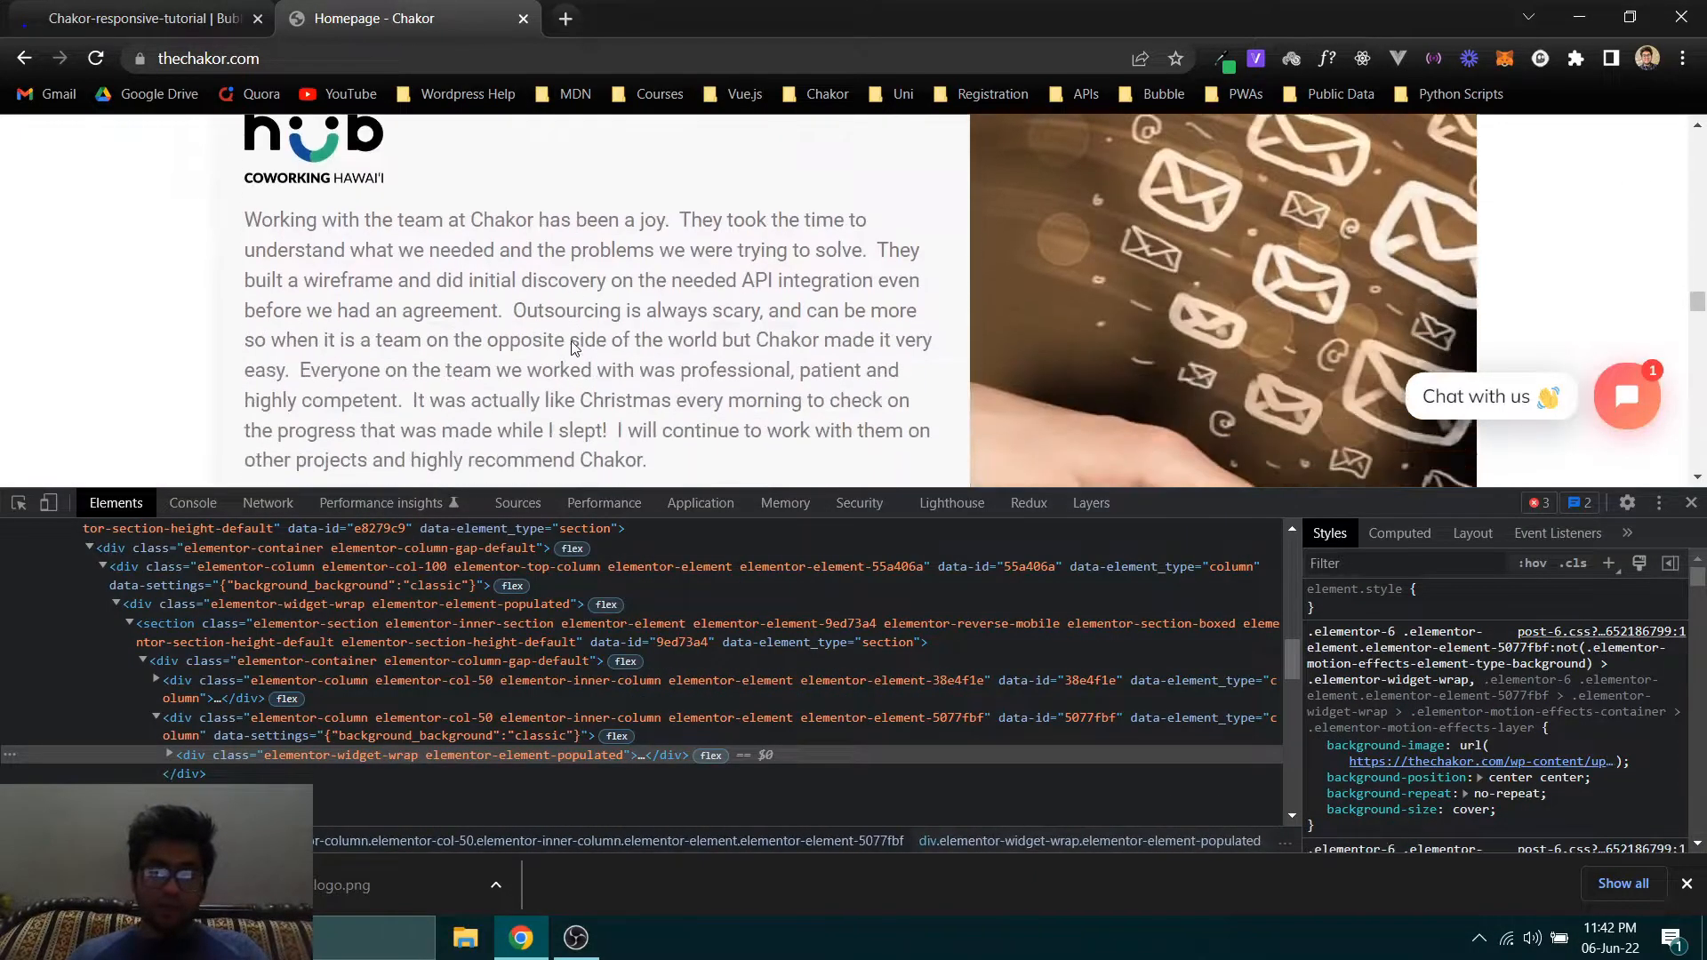
left_click(1687, 885)
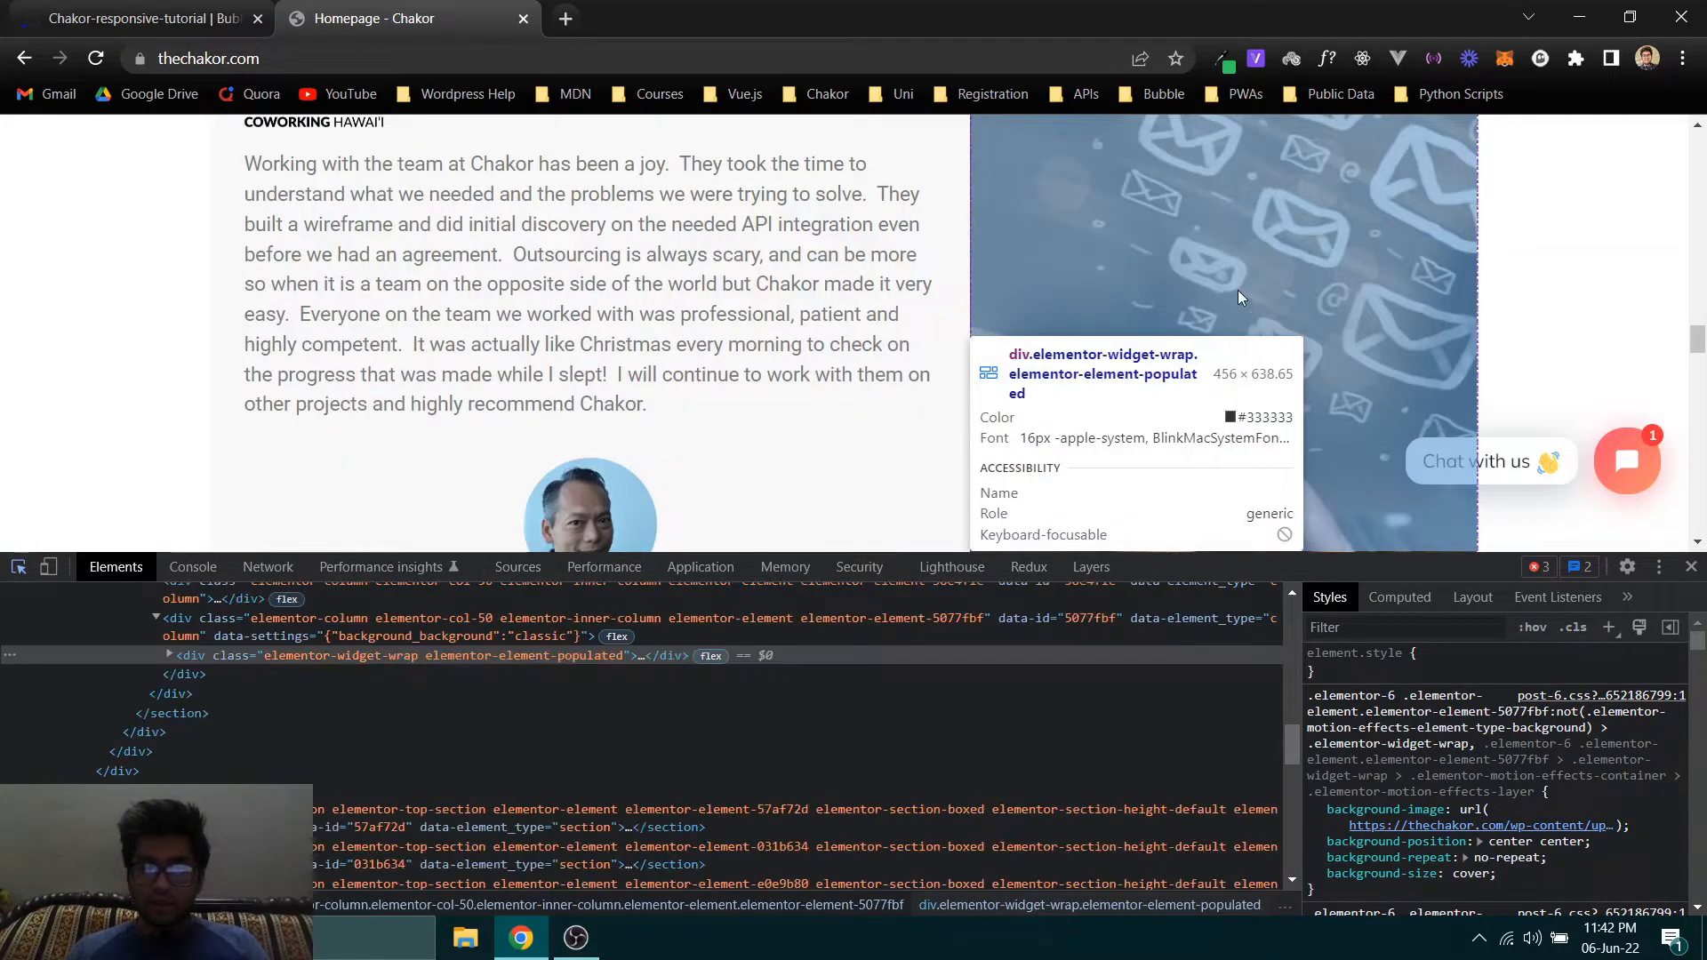
- Pick the card's photo column with the element picker and open its background image hubcoworking.jpg in a new tab
left_click(1237, 290)
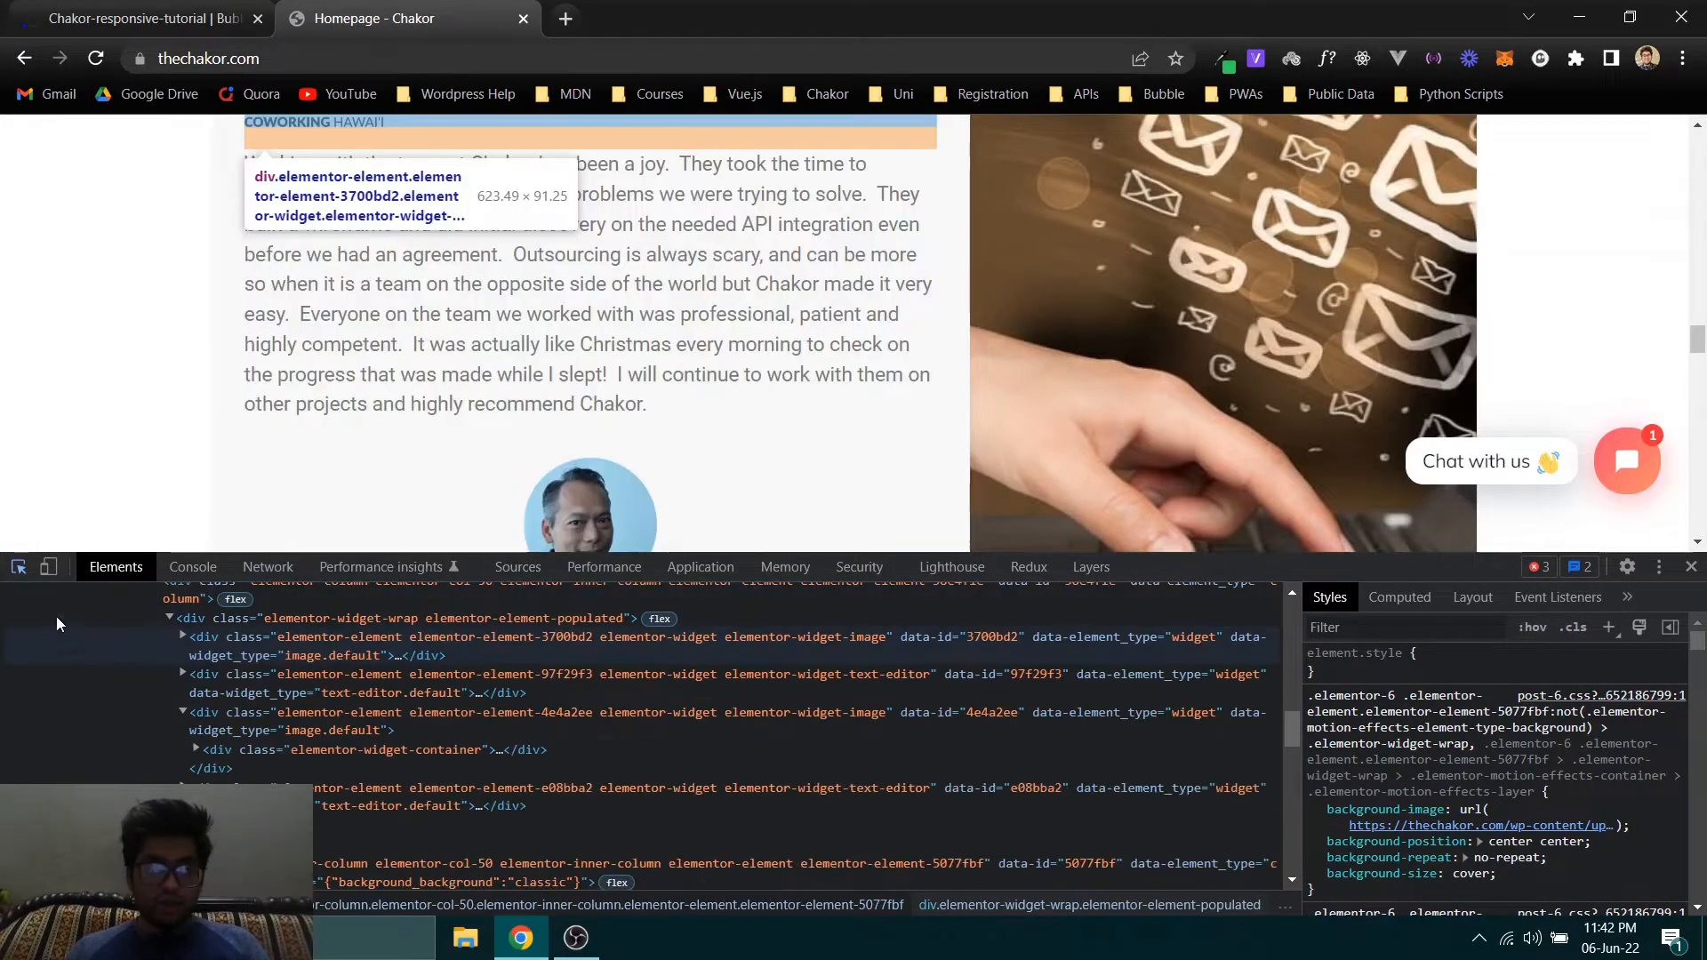
left_click(18, 573)
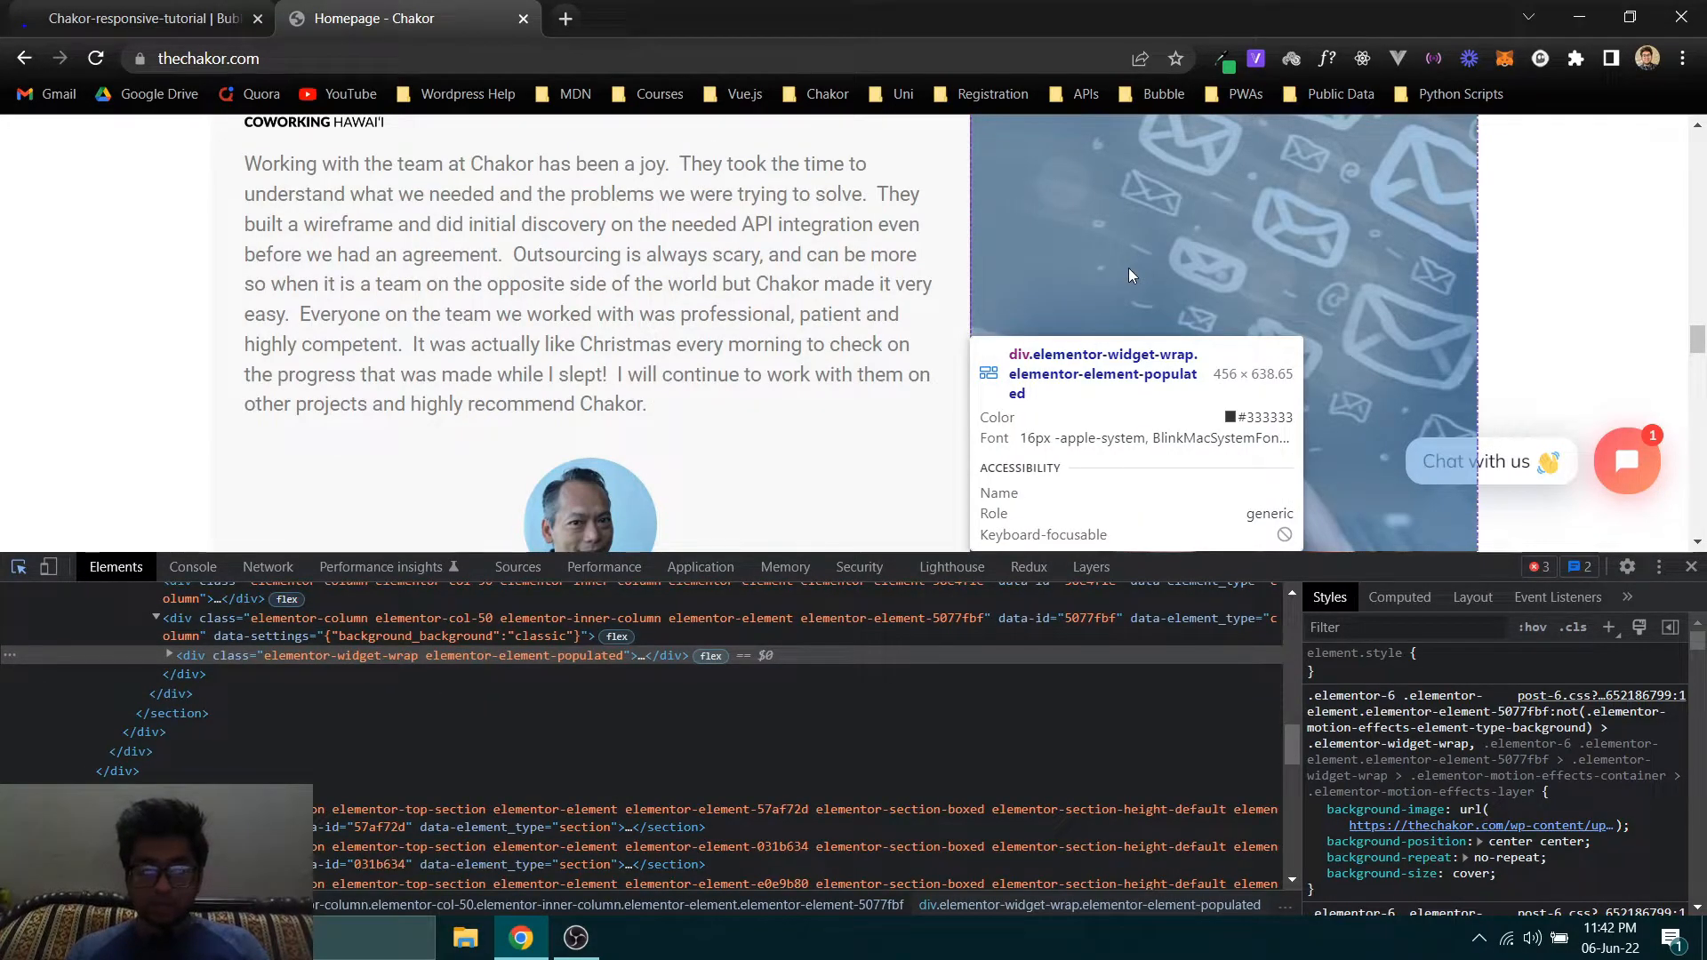
left_click(1074, 263)
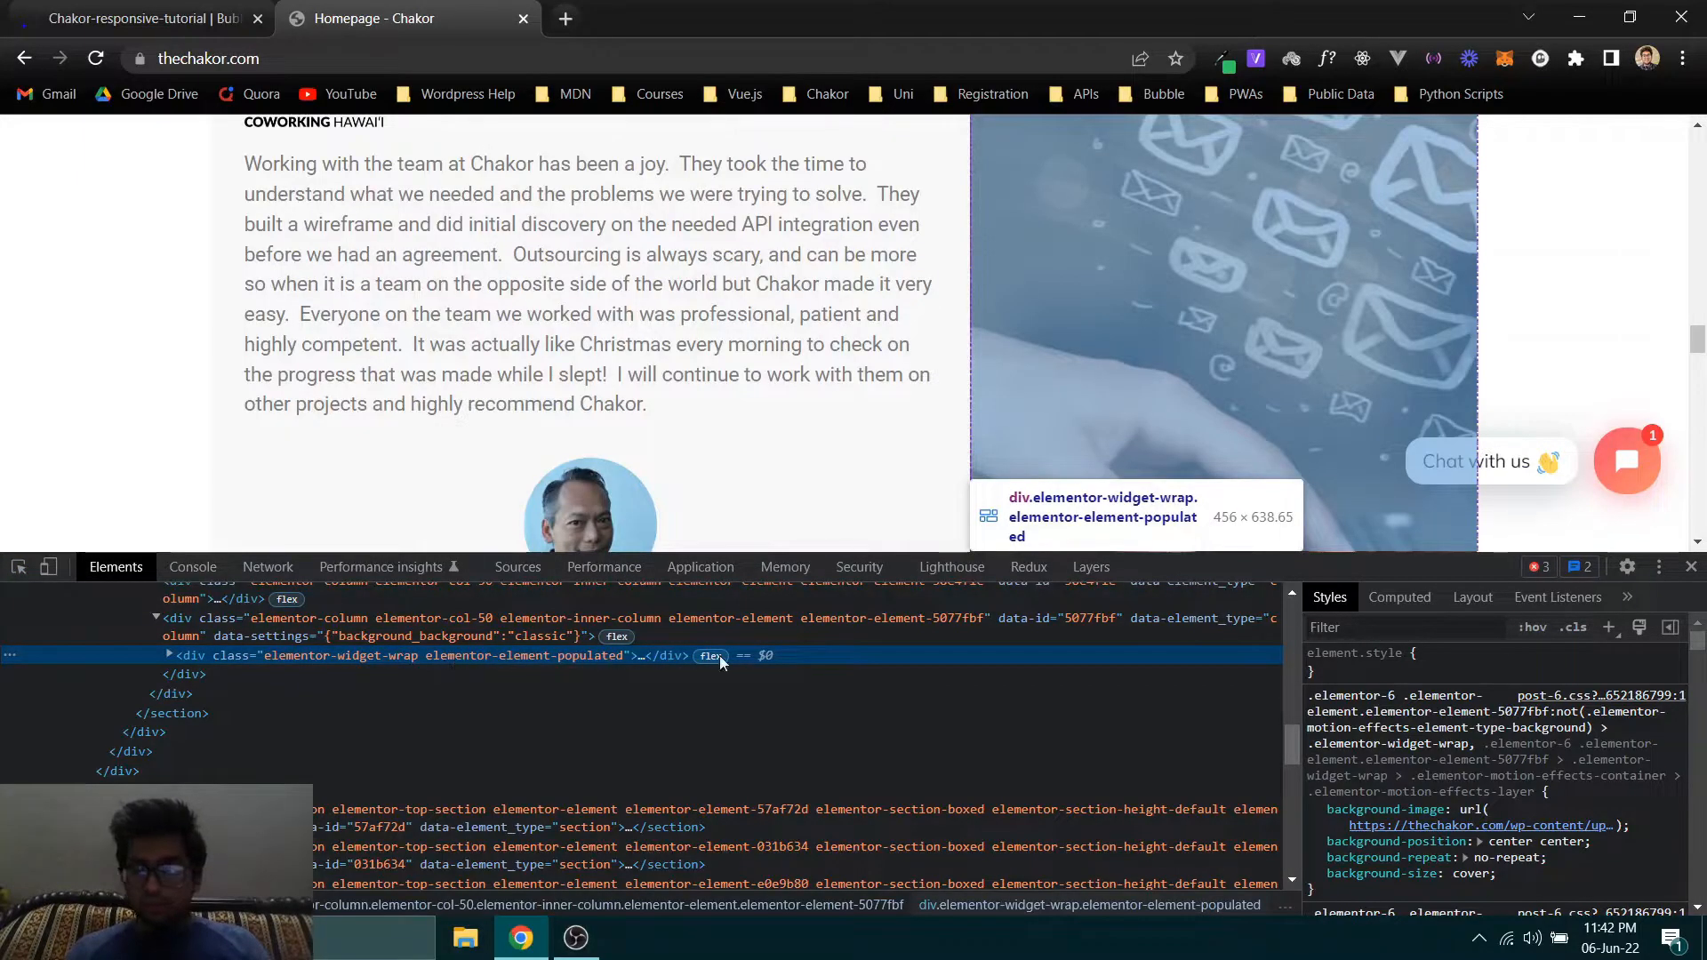
mouse_move(1433, 834)
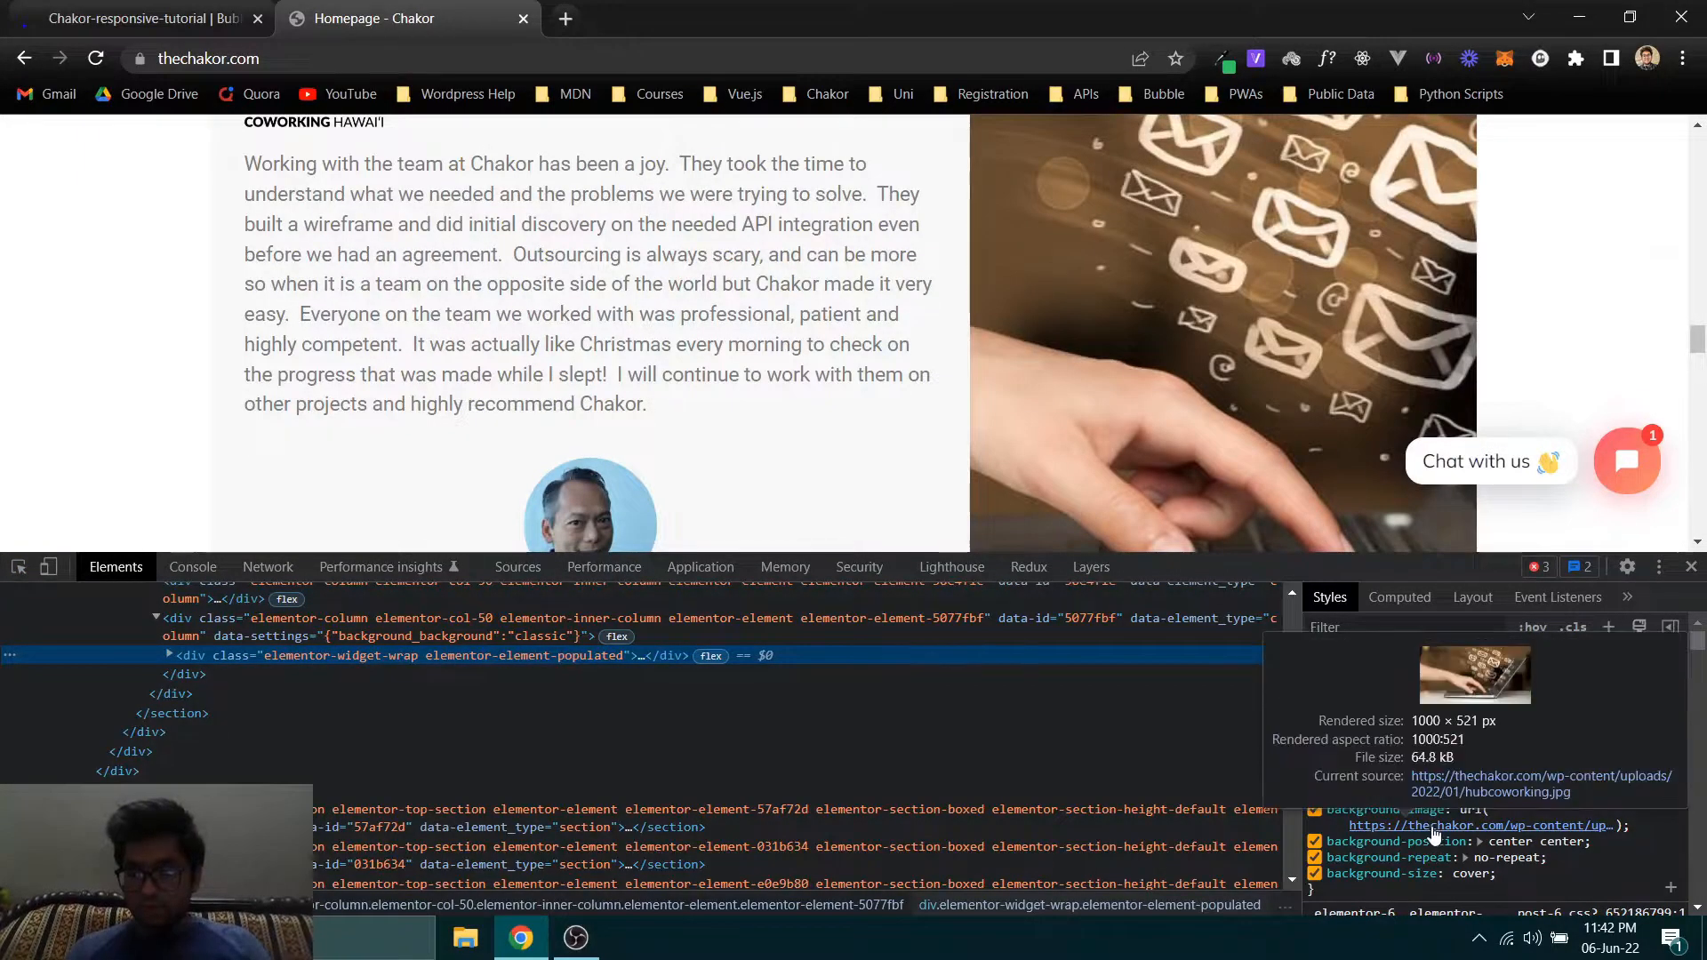
left_click(1442, 793)
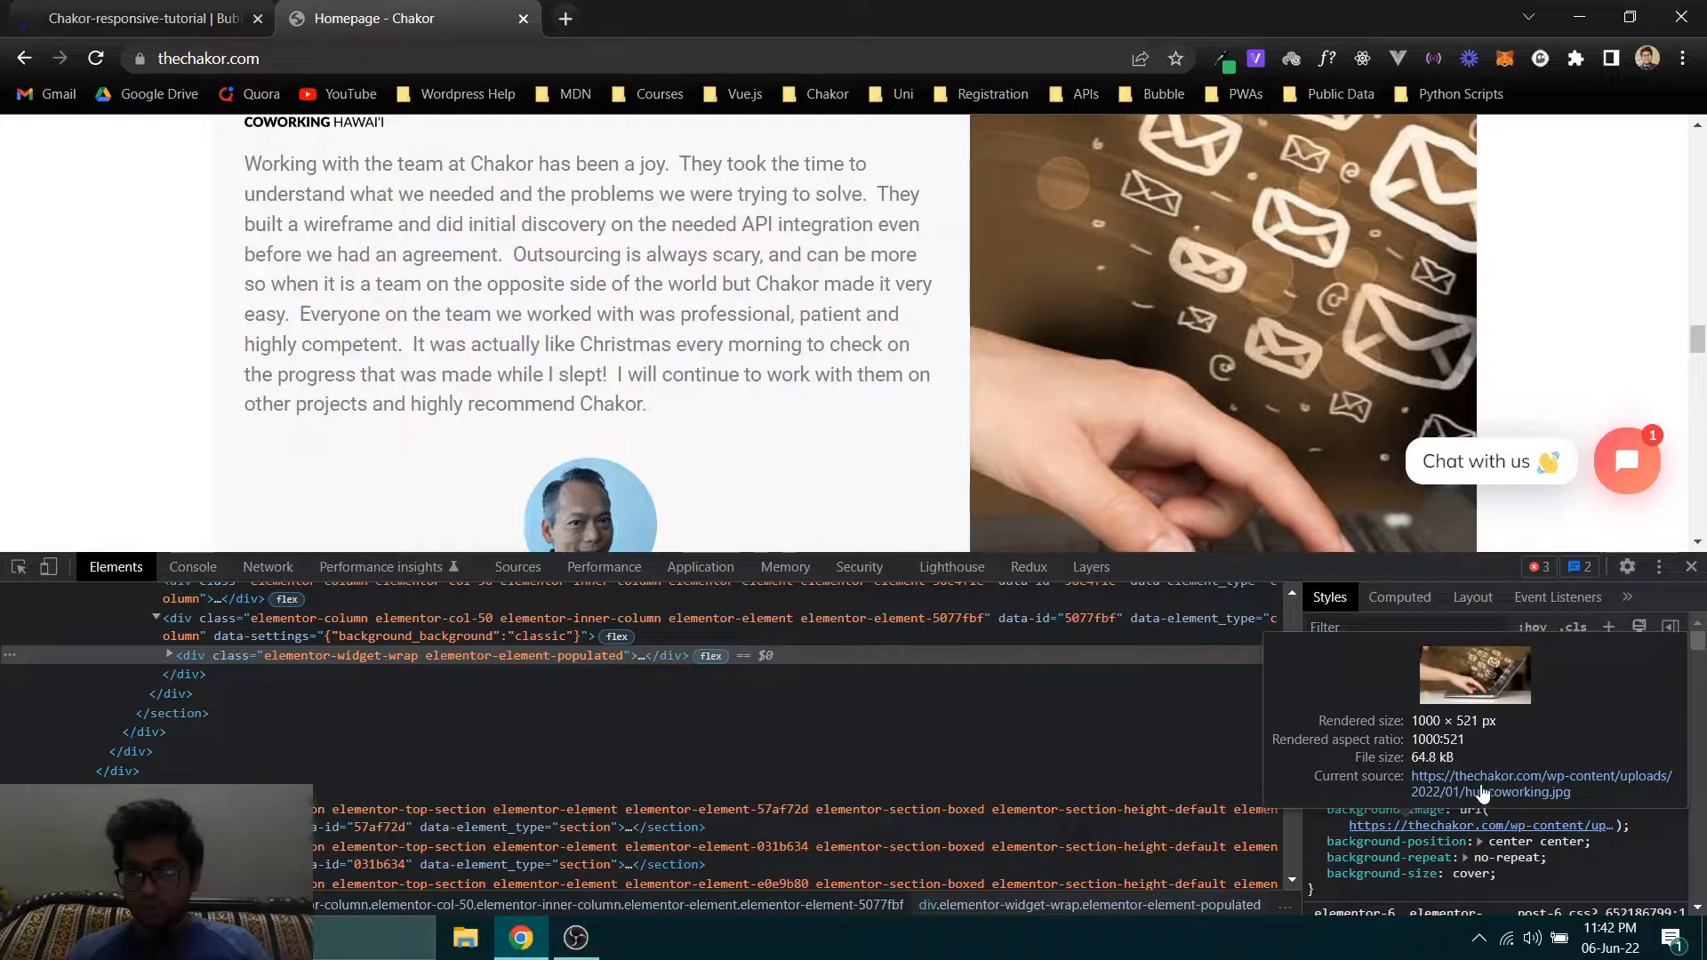
left_click(1451, 793)
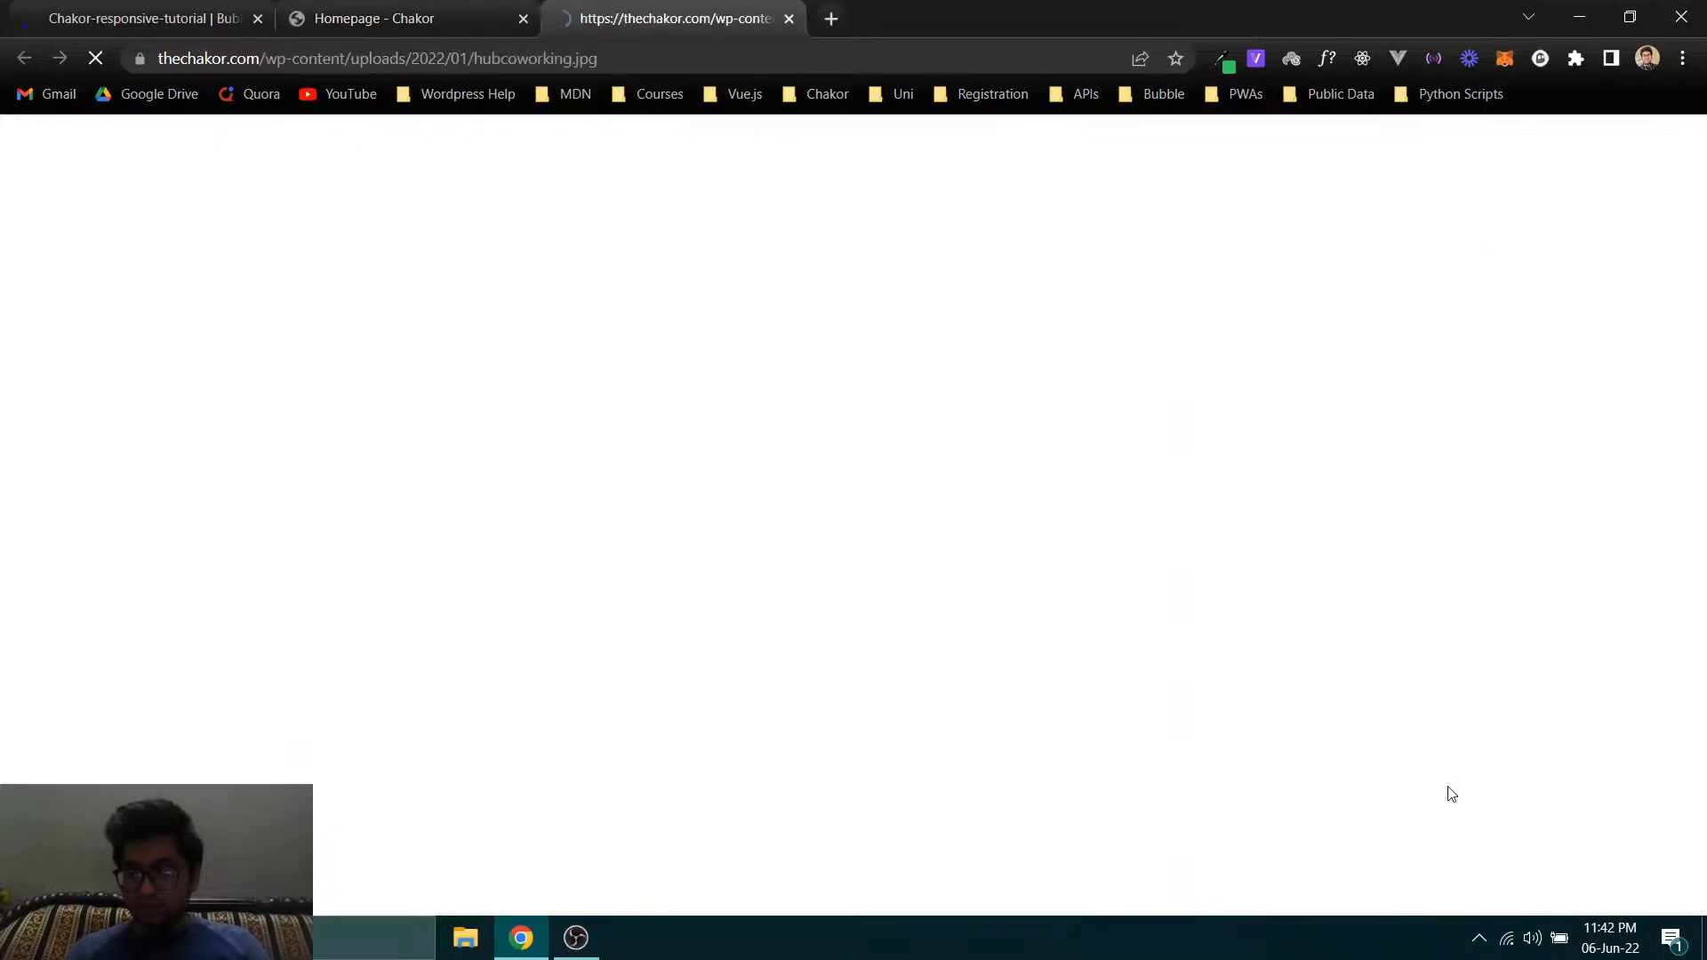
- Save the hubcoworking.jpg photo to the computer, close its tab, and dismiss the developer tools and downloads bar
right_click(575, 362)
left_click(617, 409)
left_click(1531, 867)
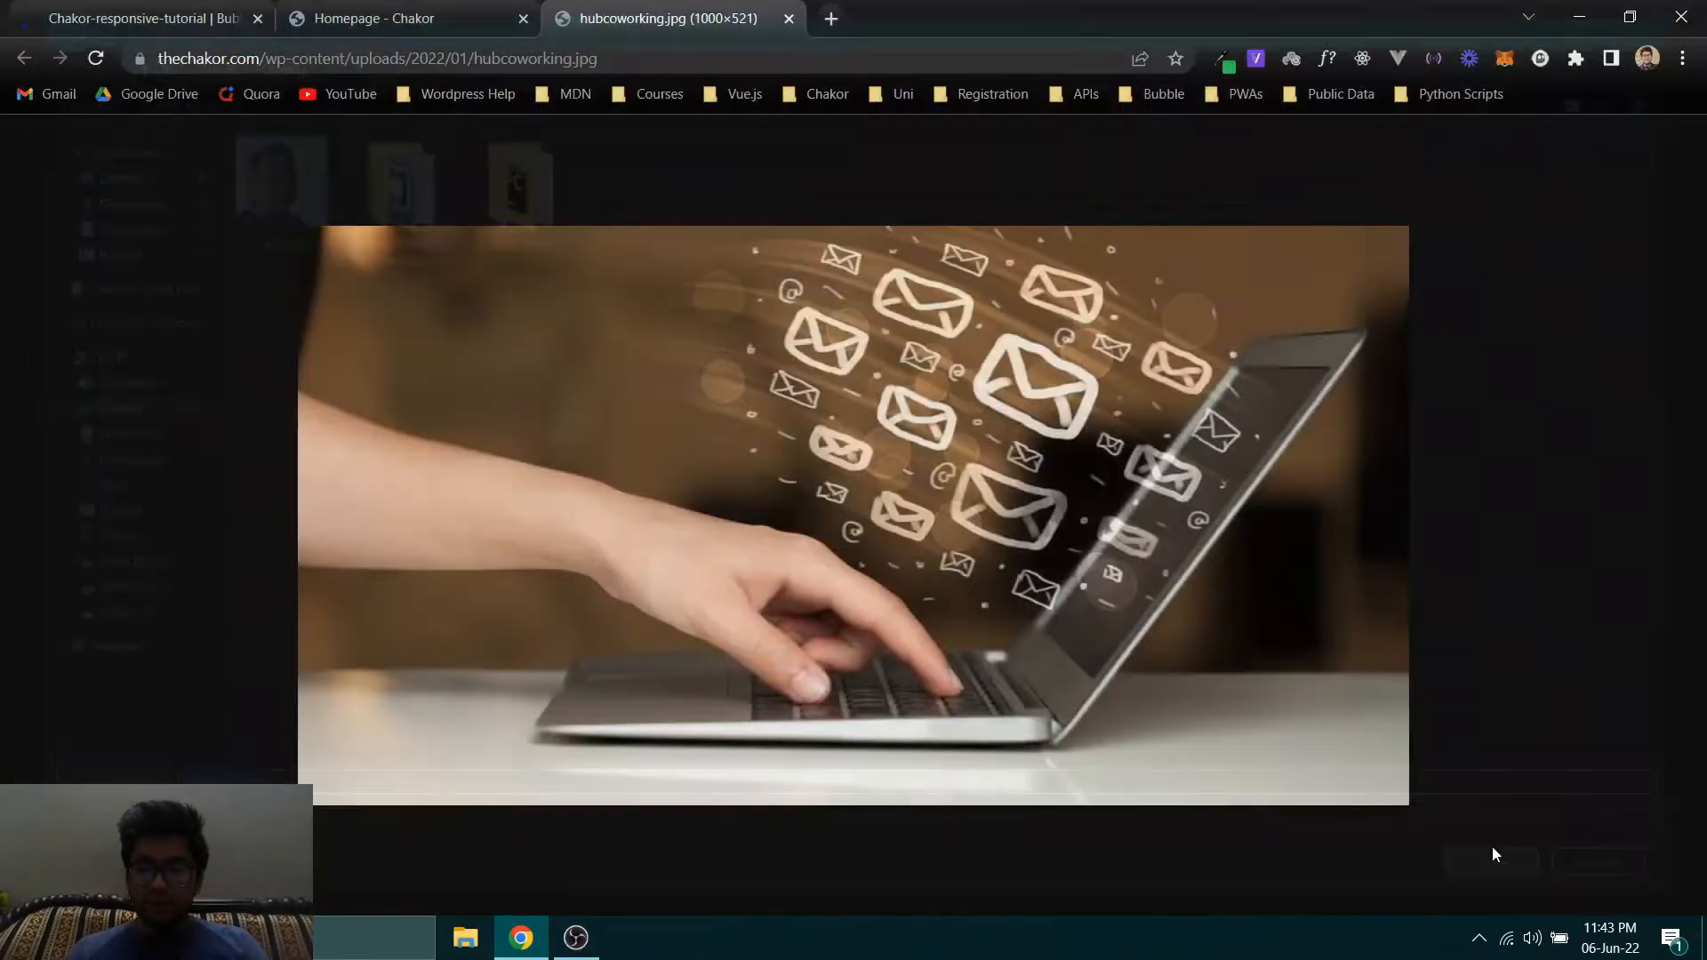
middle_click(623, 7)
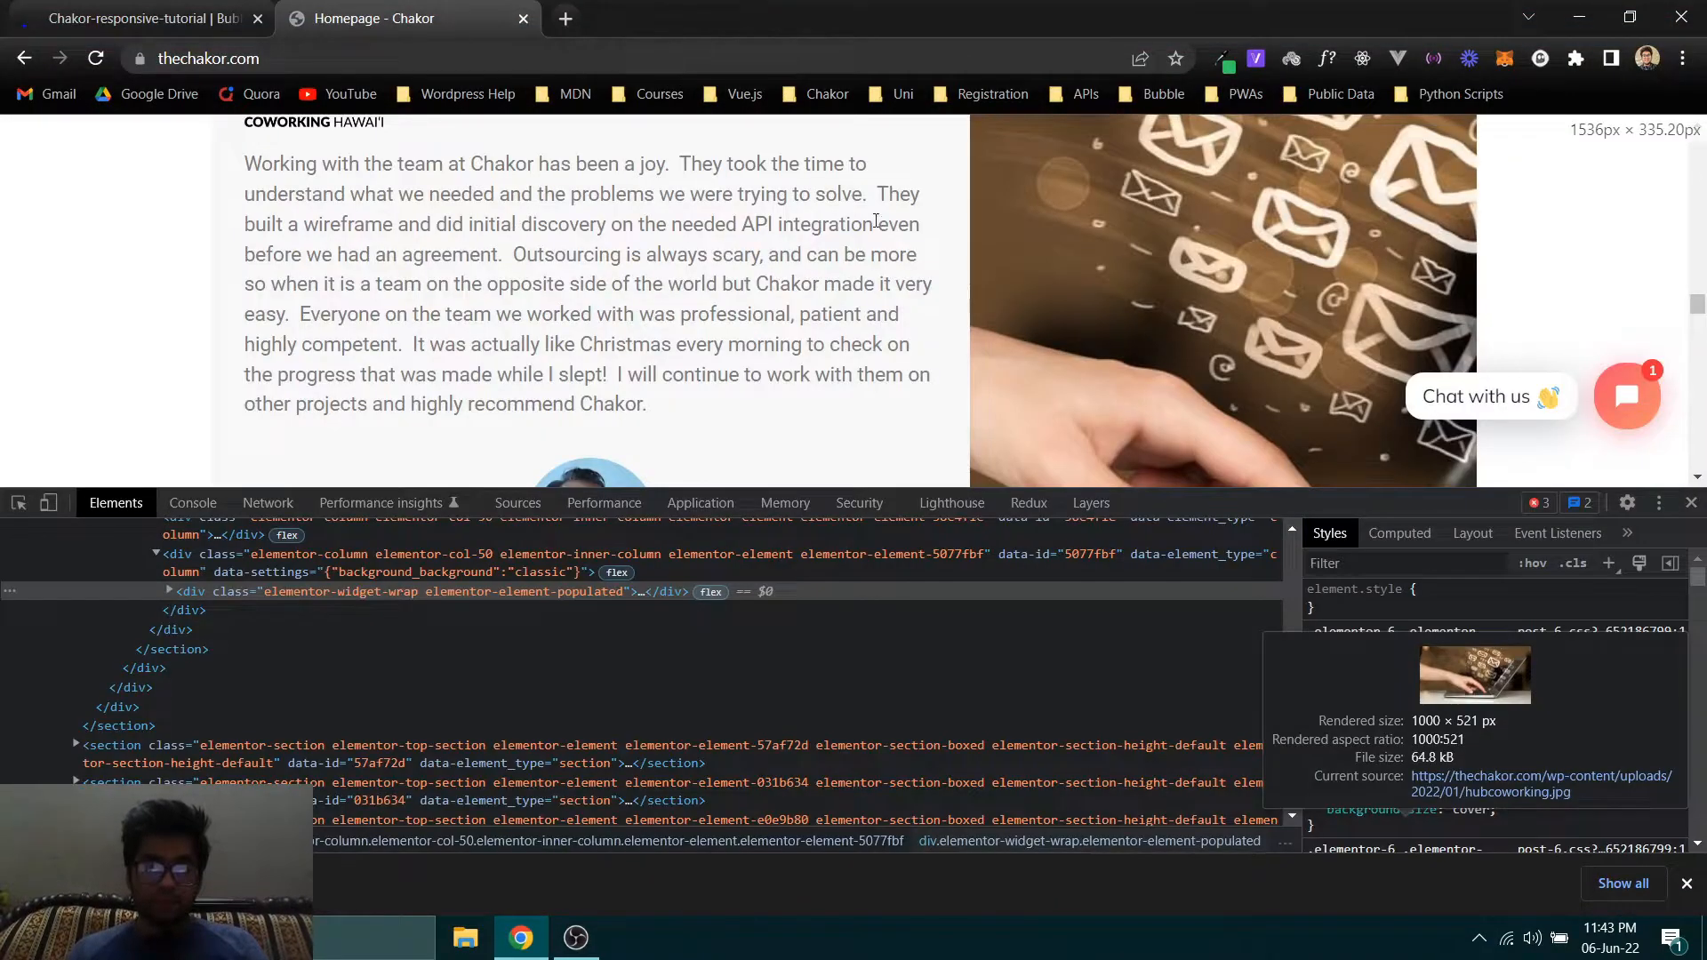
key("F12")
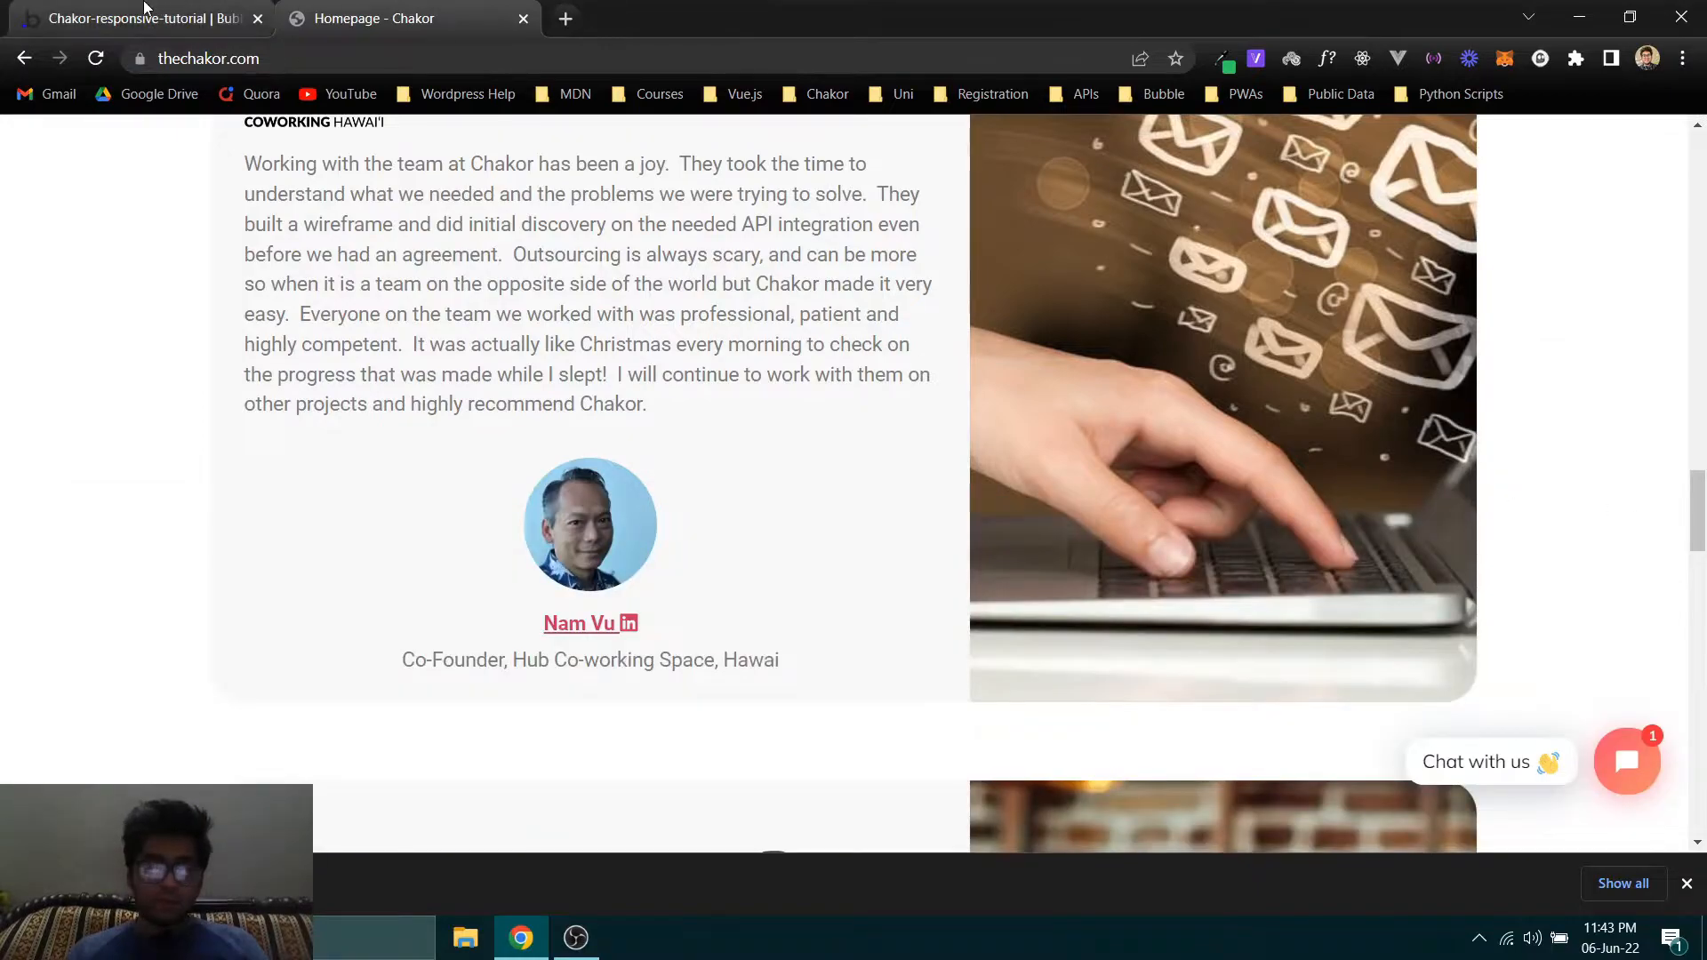
left_click(1686, 883)
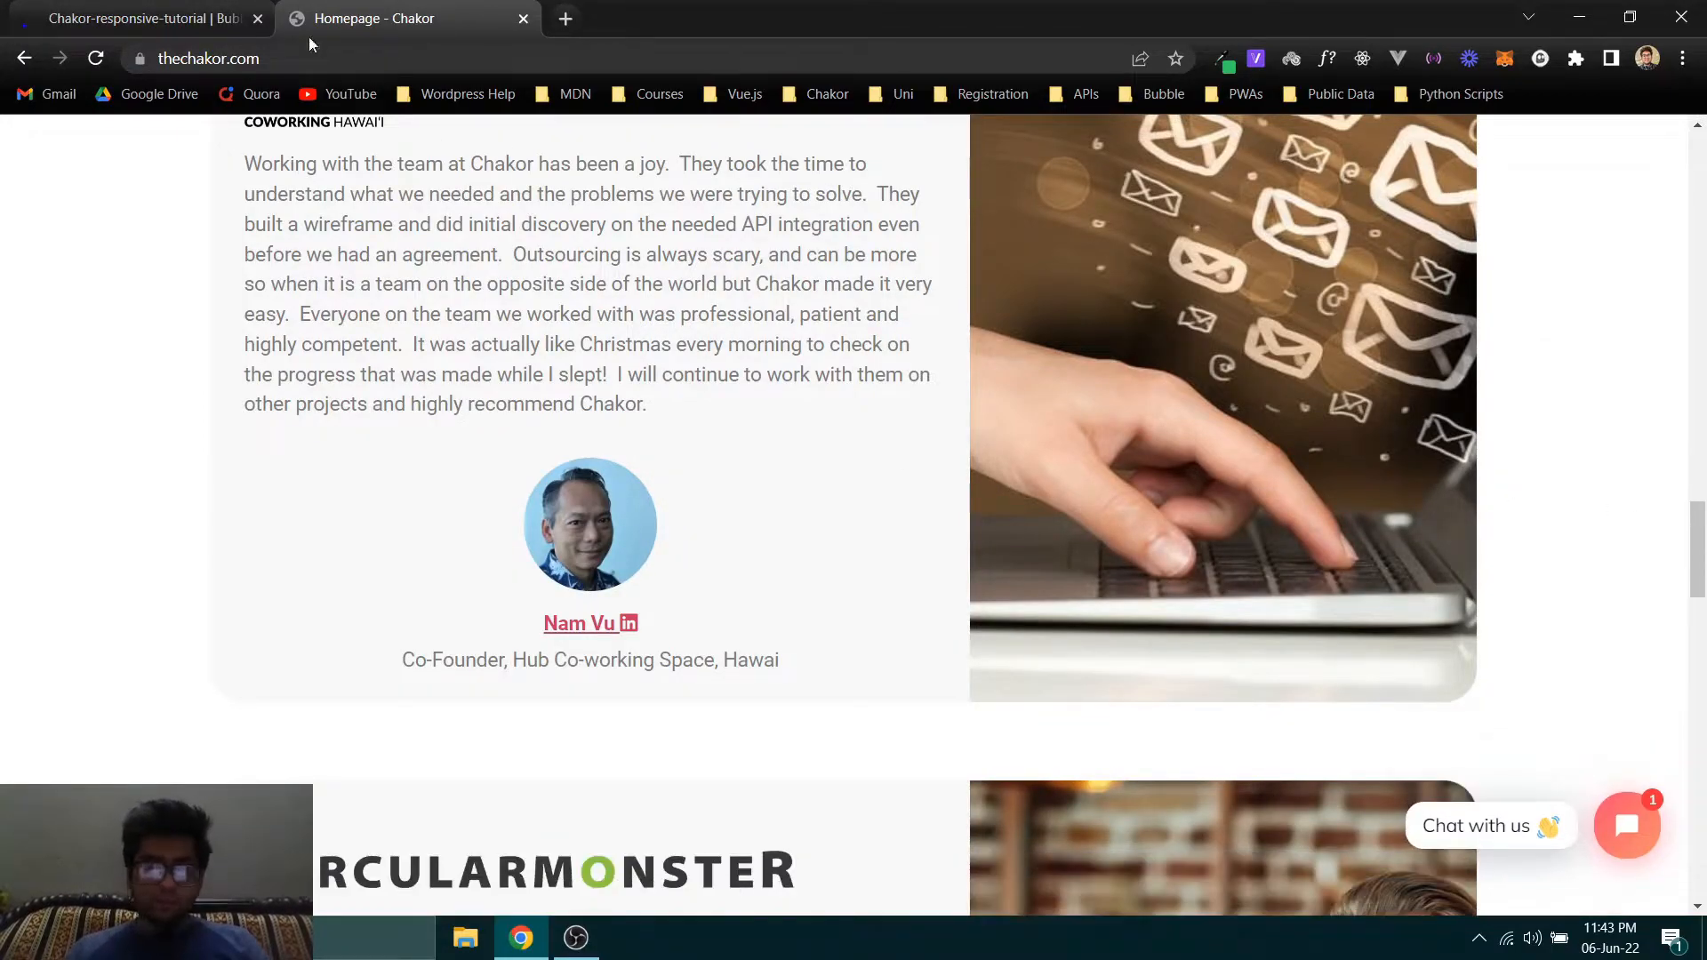
left_click(193, 11)
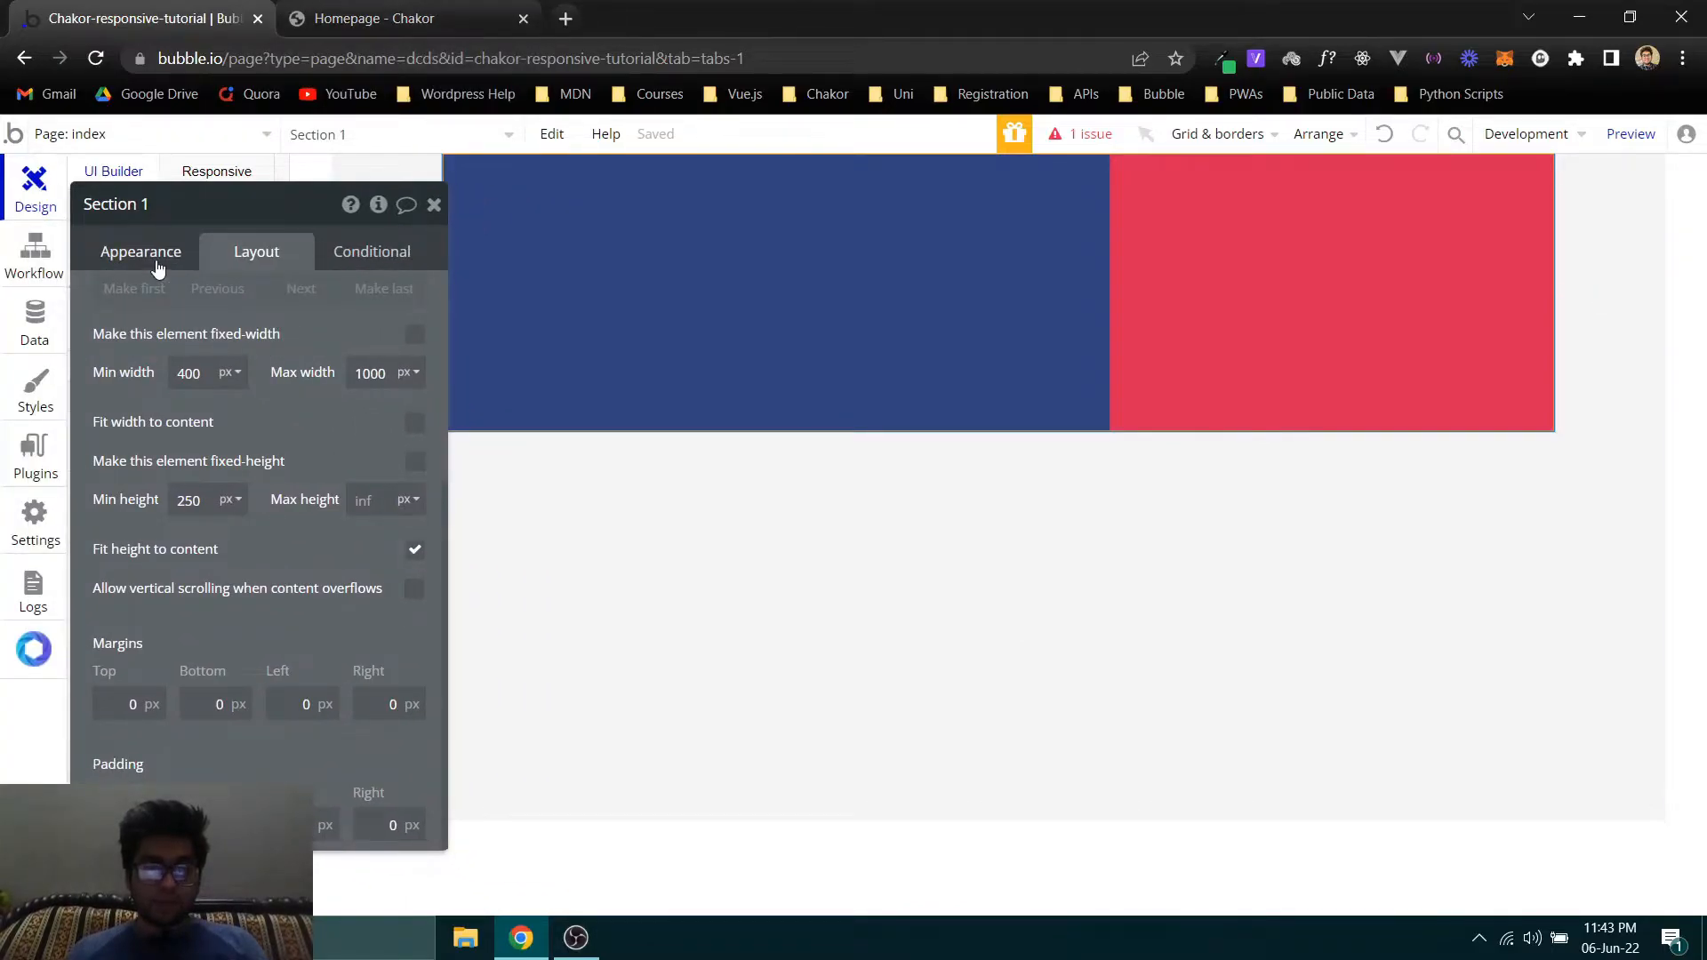
left_click(373, 18)
scroll(452, 397, "up", 3)
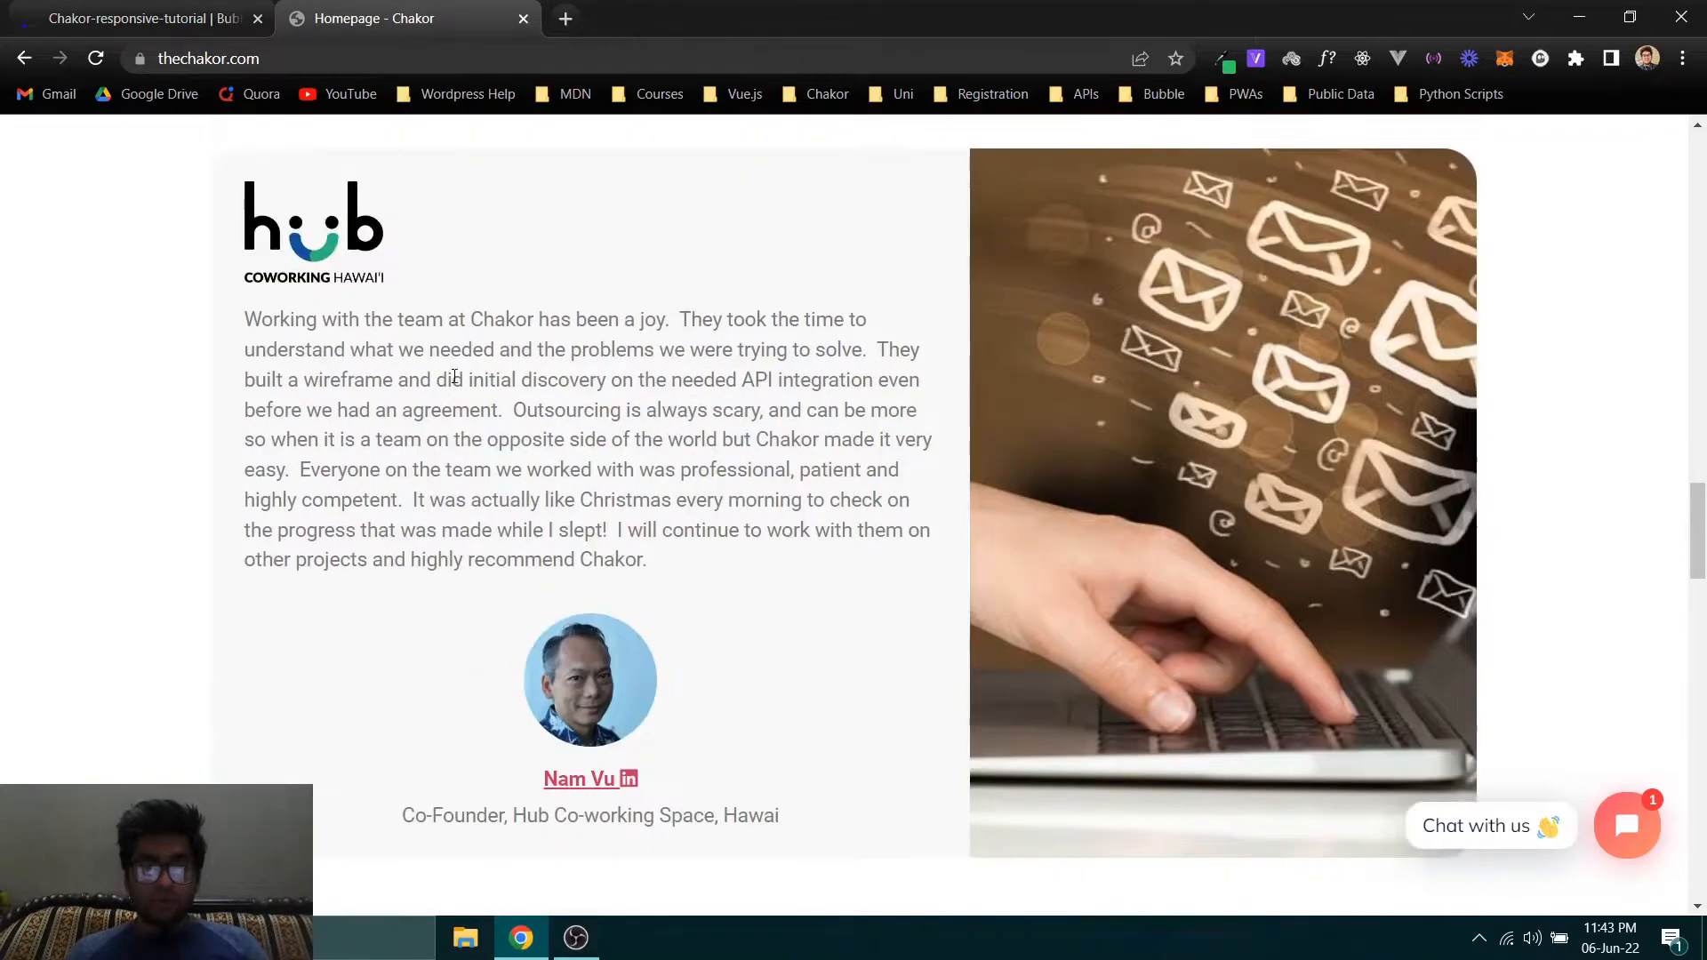
scroll(303, 315, "down", 1)
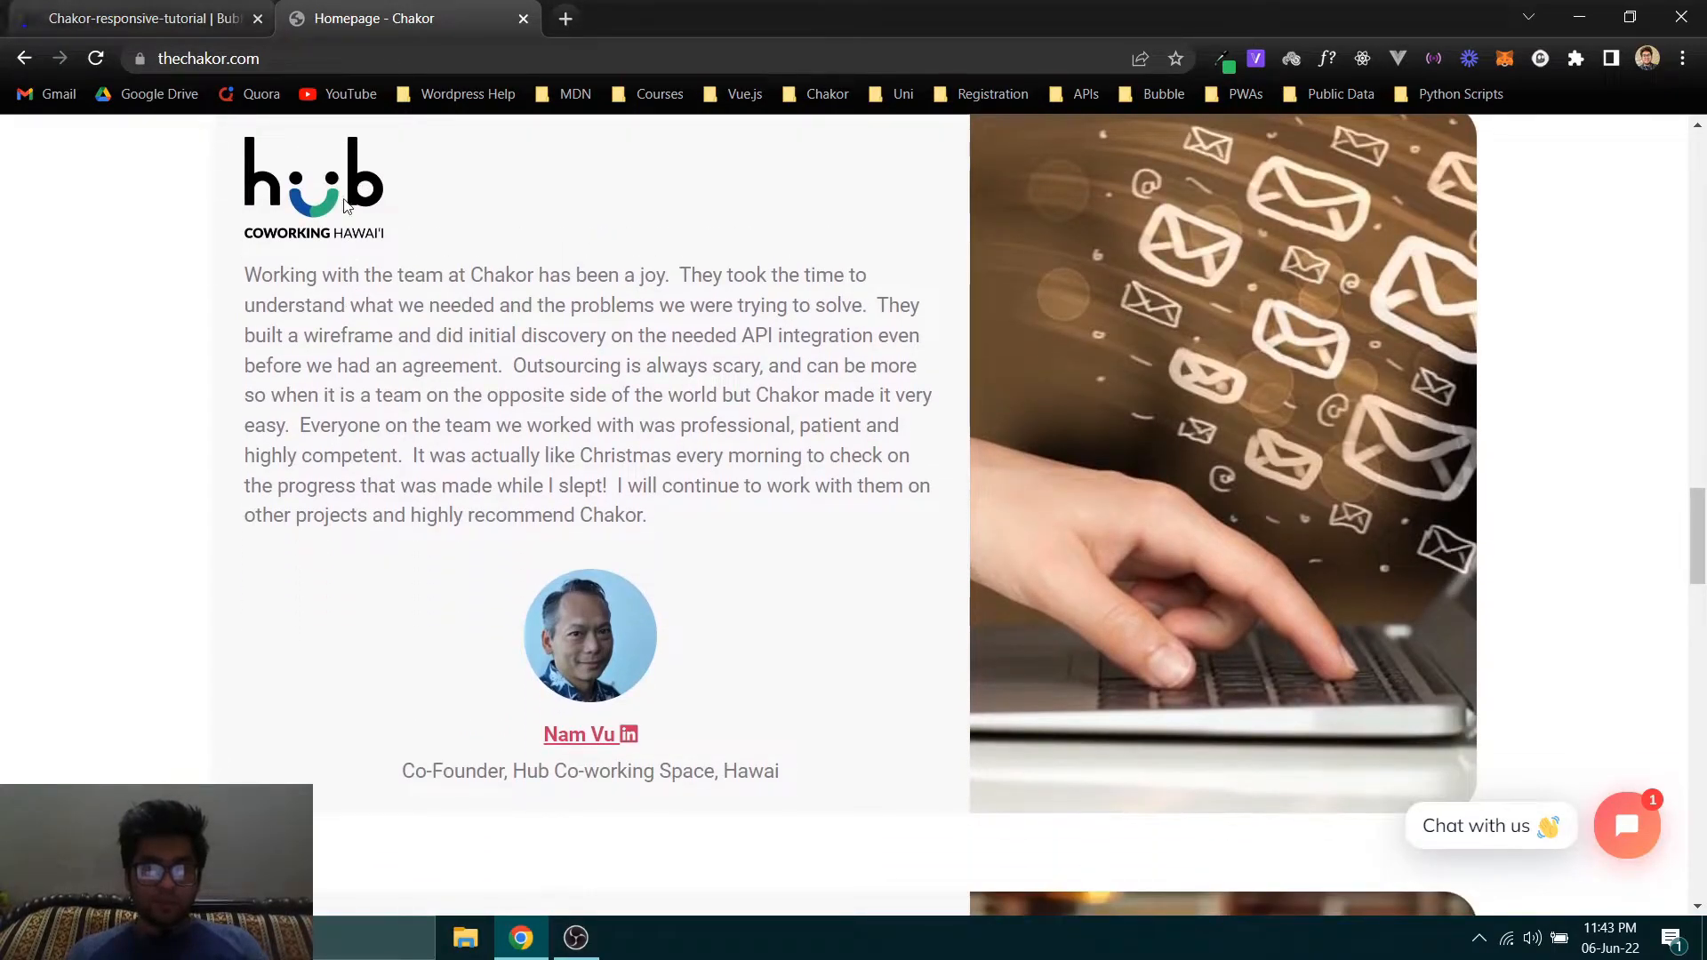
scroll(1252, 167, "up", 1)
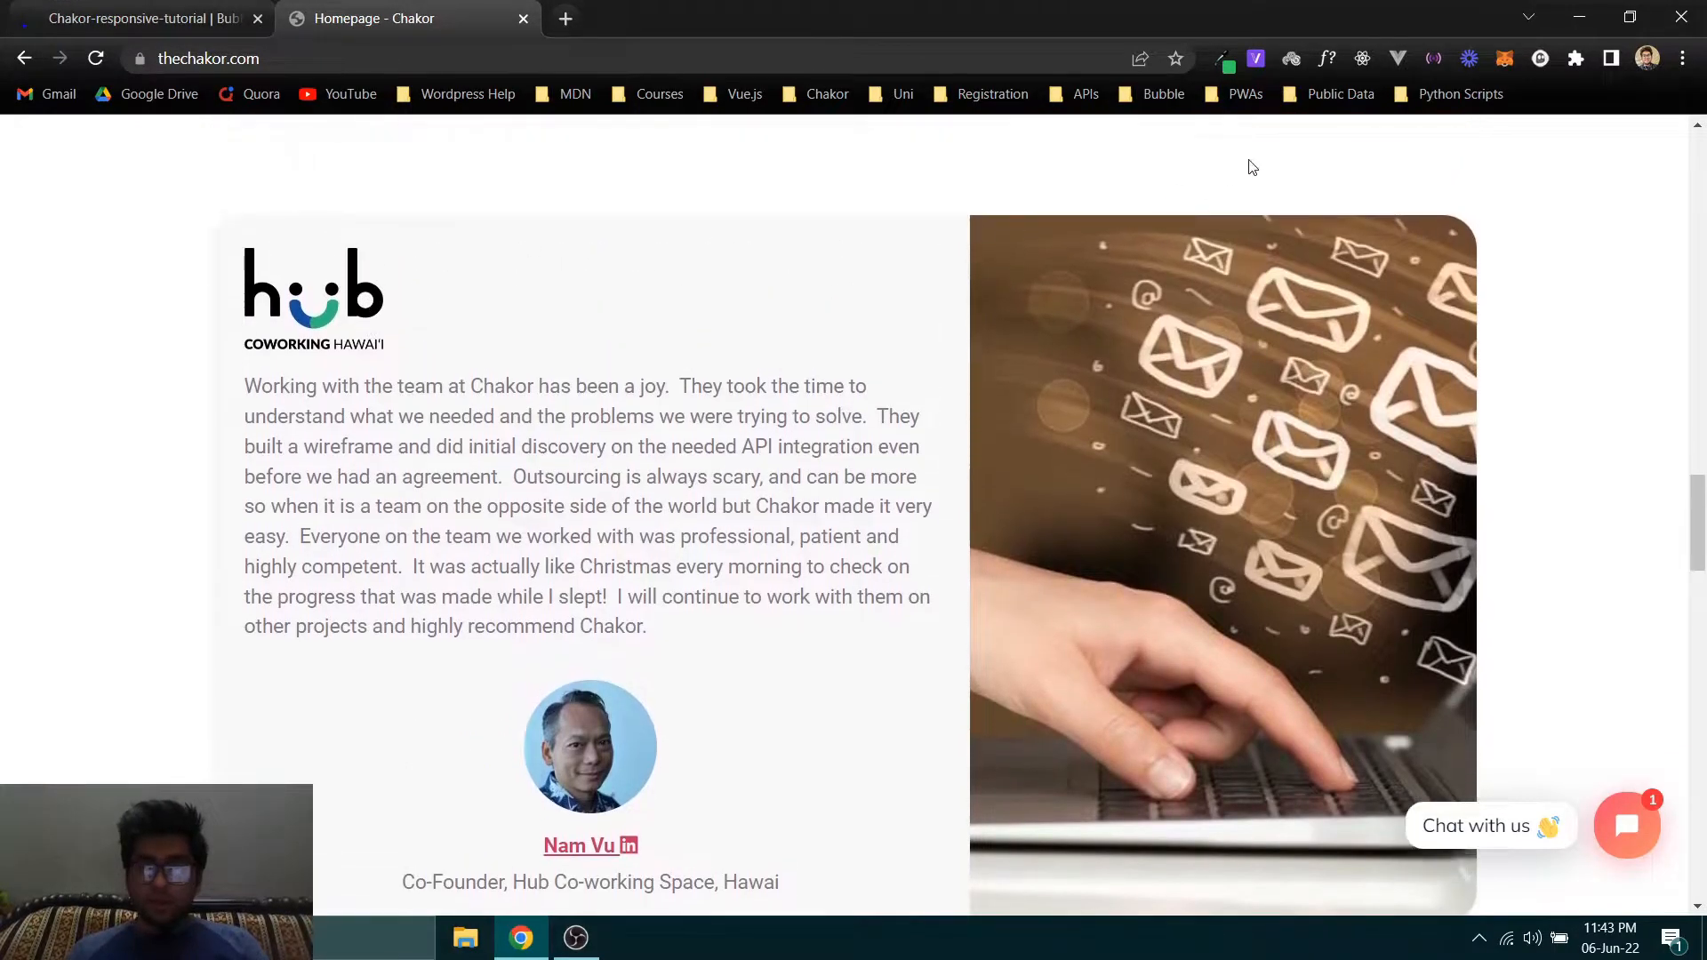
left_click(1220, 58)
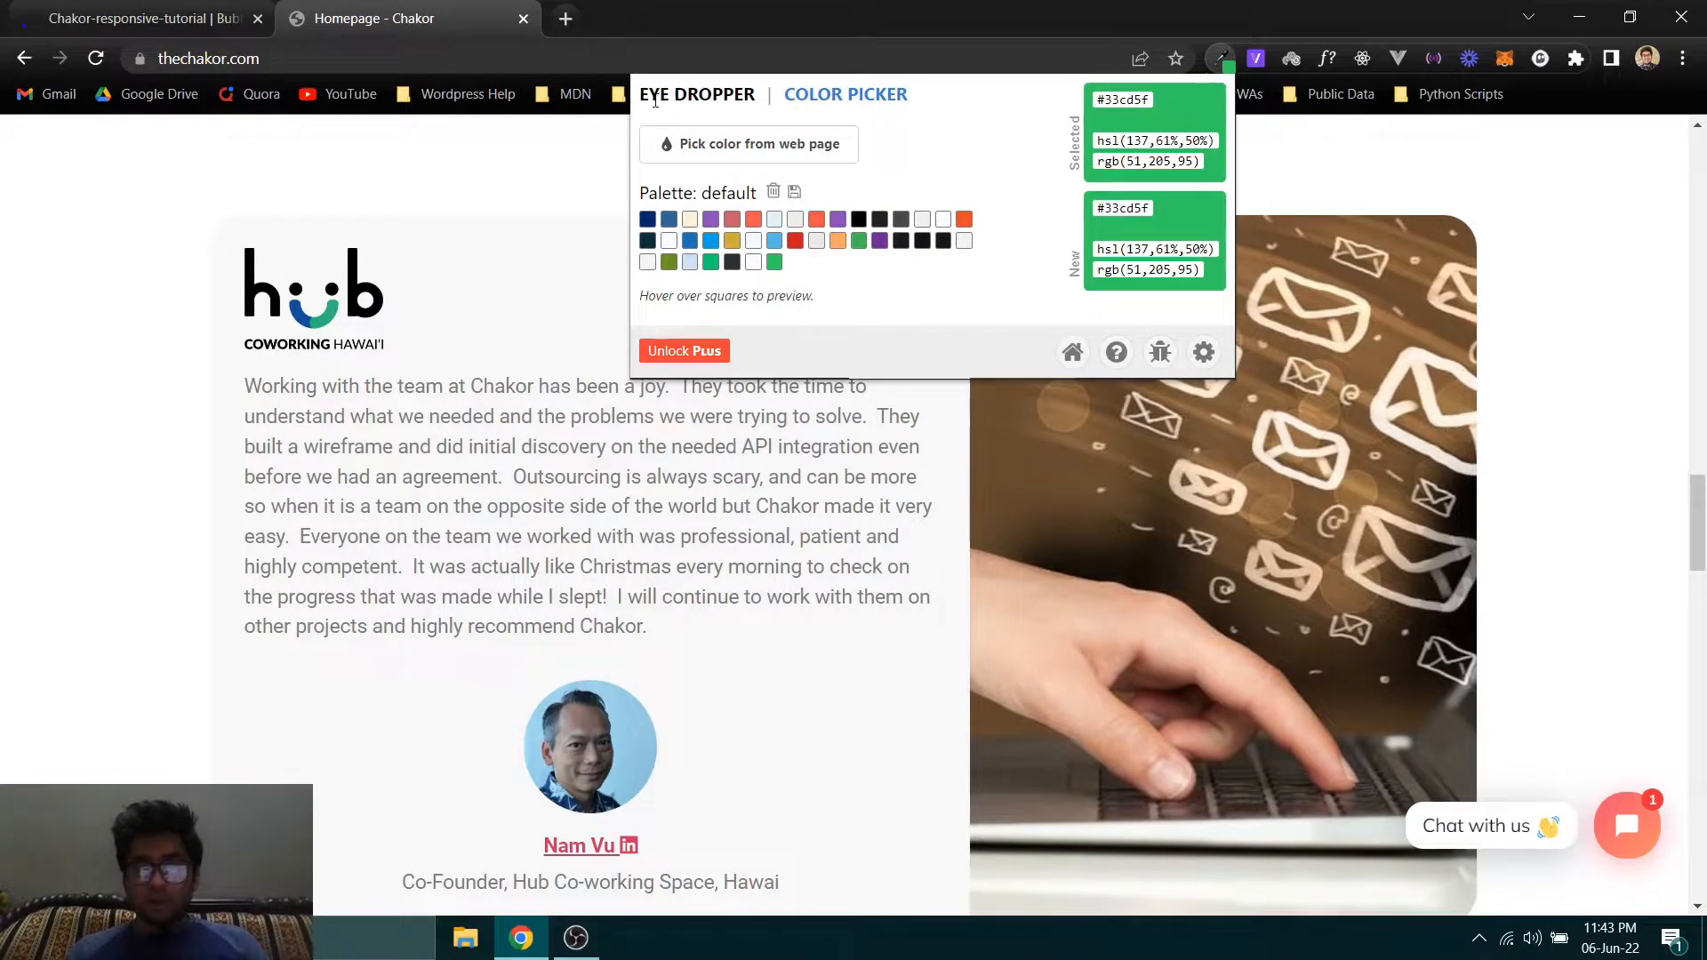
left_click_drag(672, 98, 760, 101)
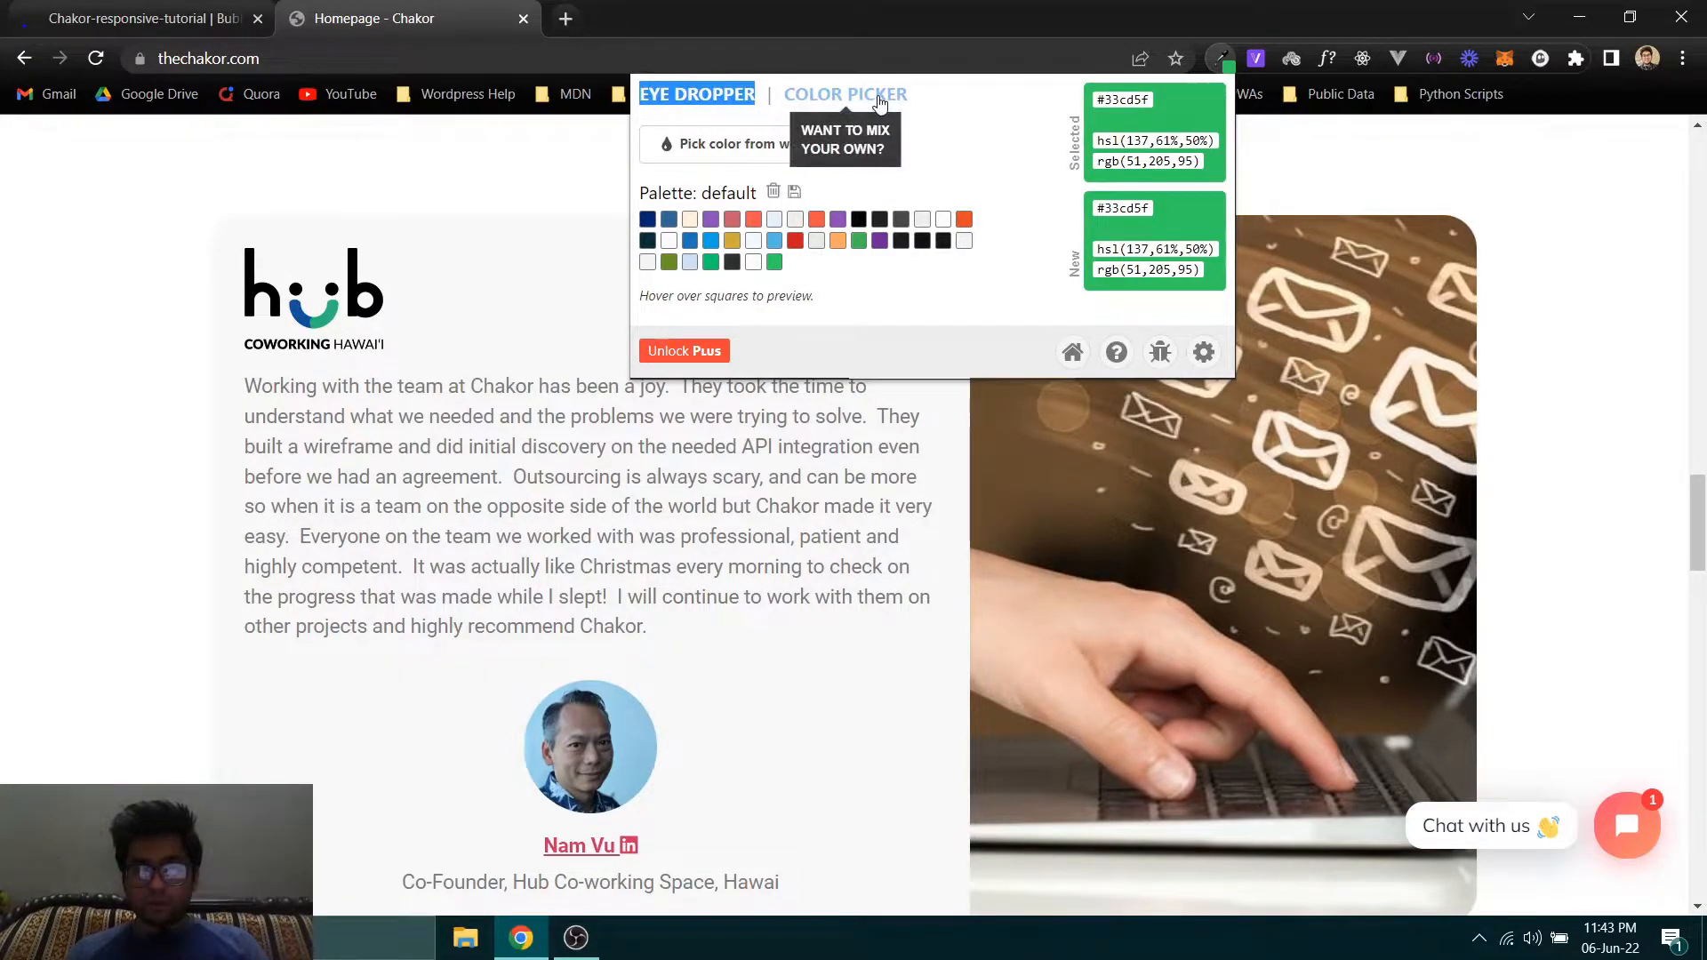
left_click(1158, 354)
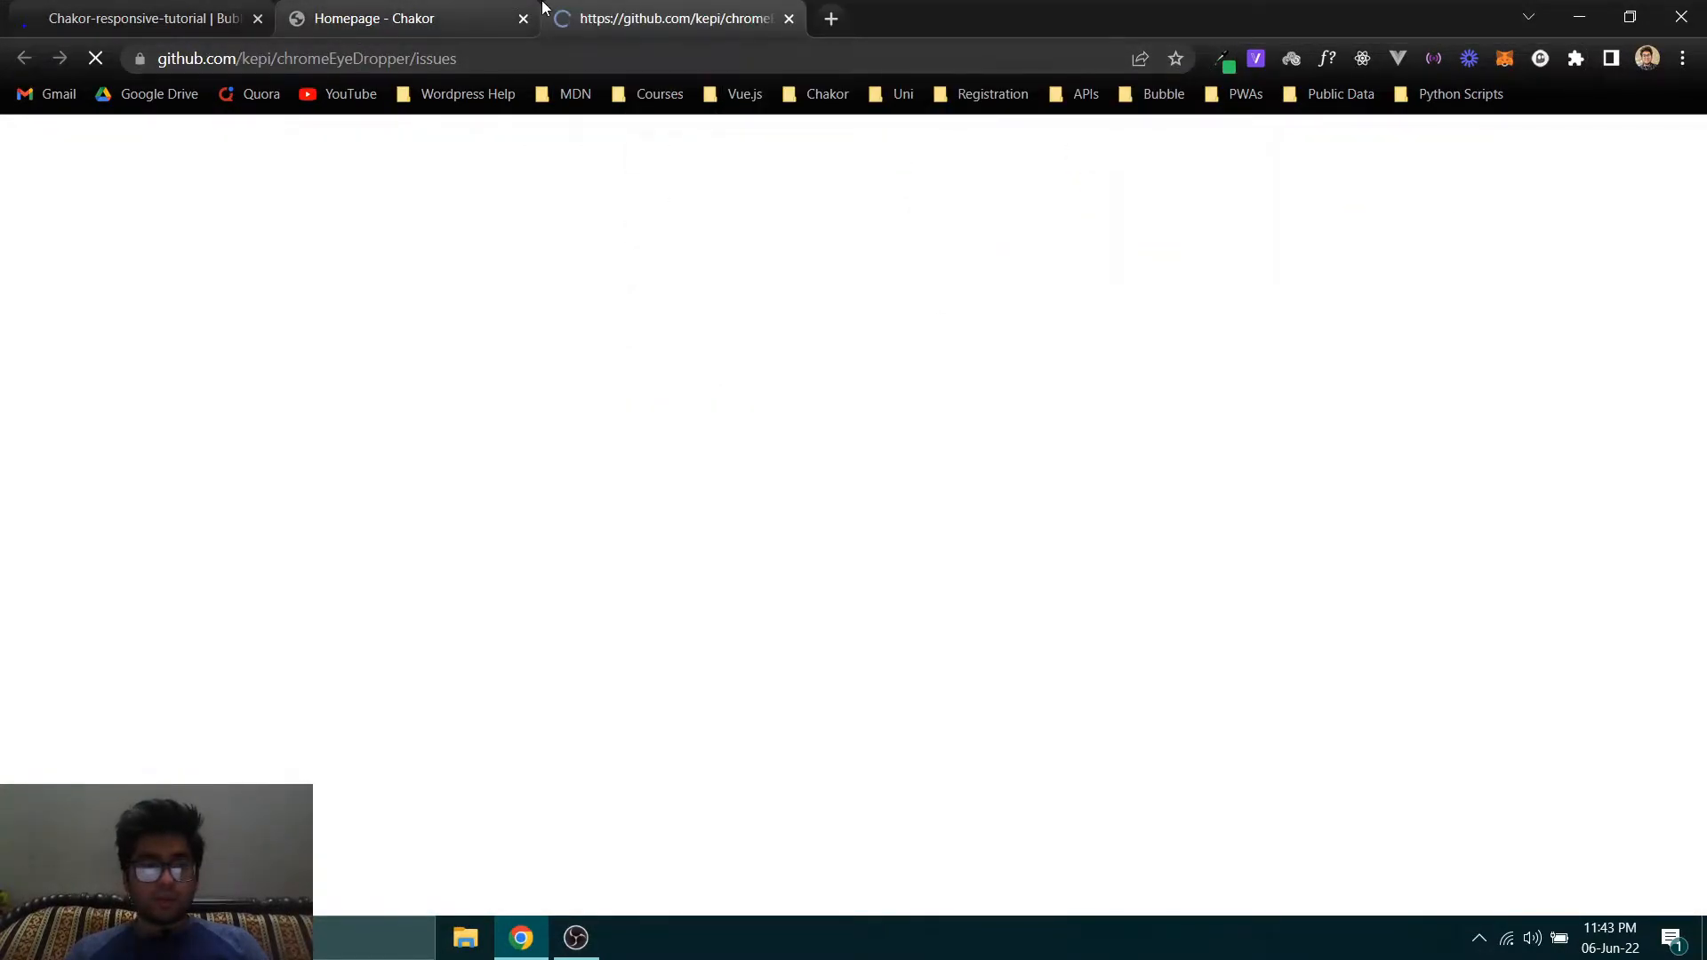
key("ctrl+w")
- Sample the testimonial card's light grey background with the Eye Dropper extension and copy its hex code #f8f8f8
left_click(1227, 60)
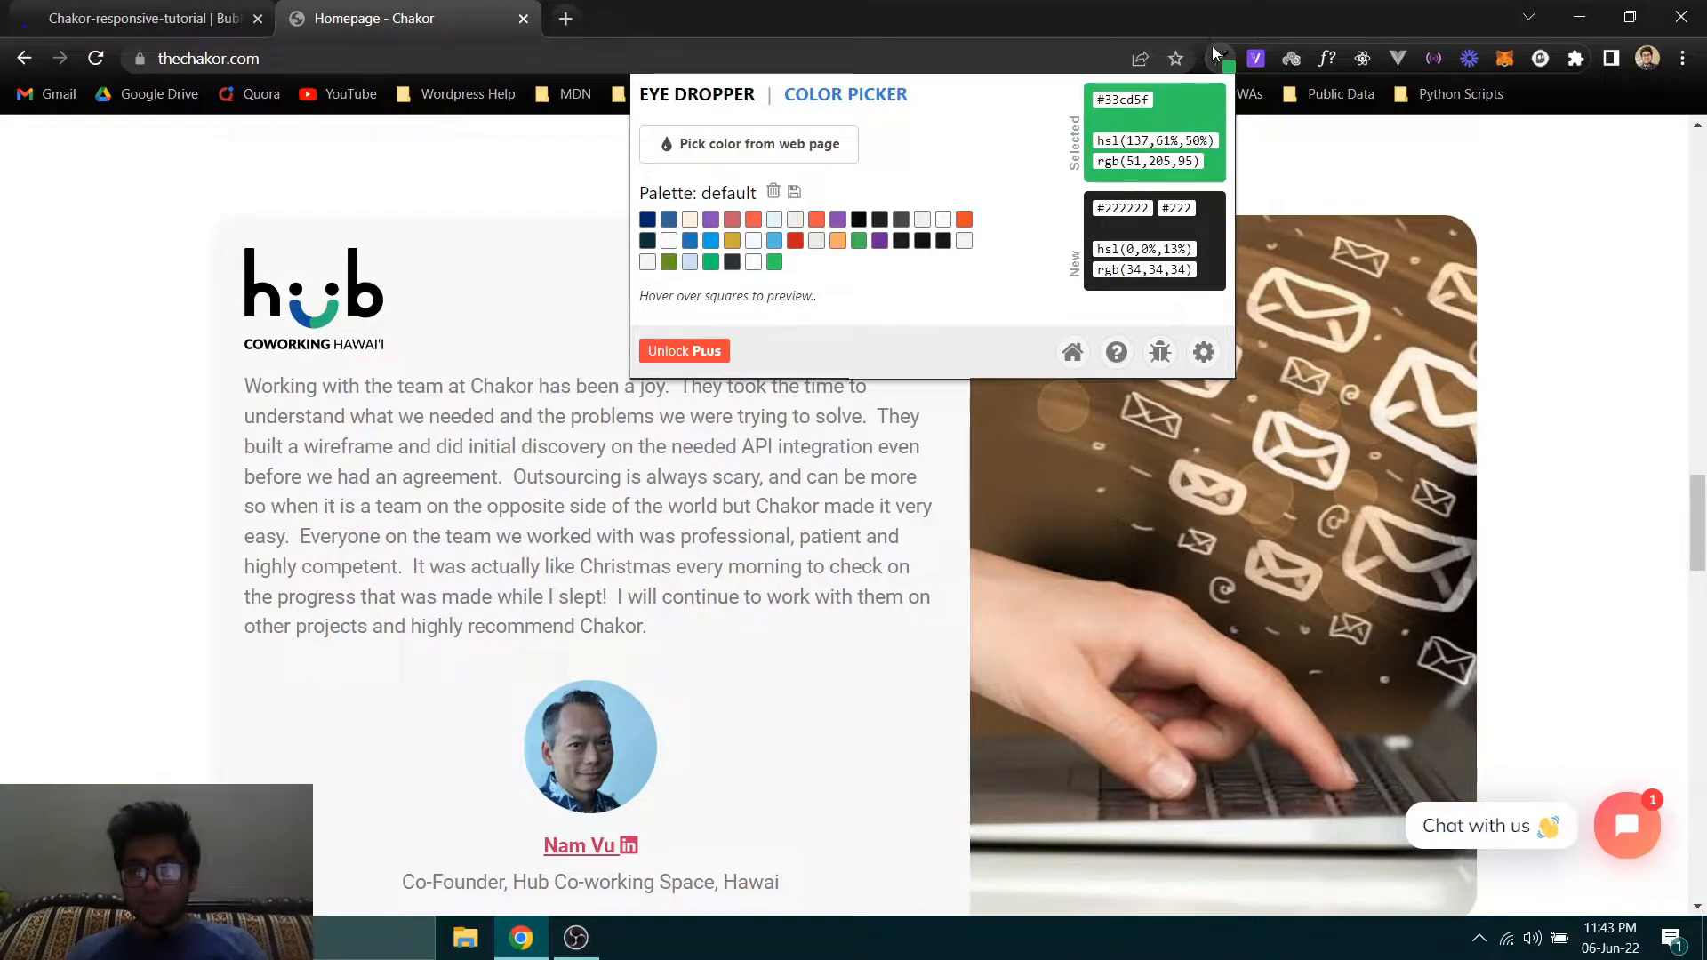
left_click(840, 144)
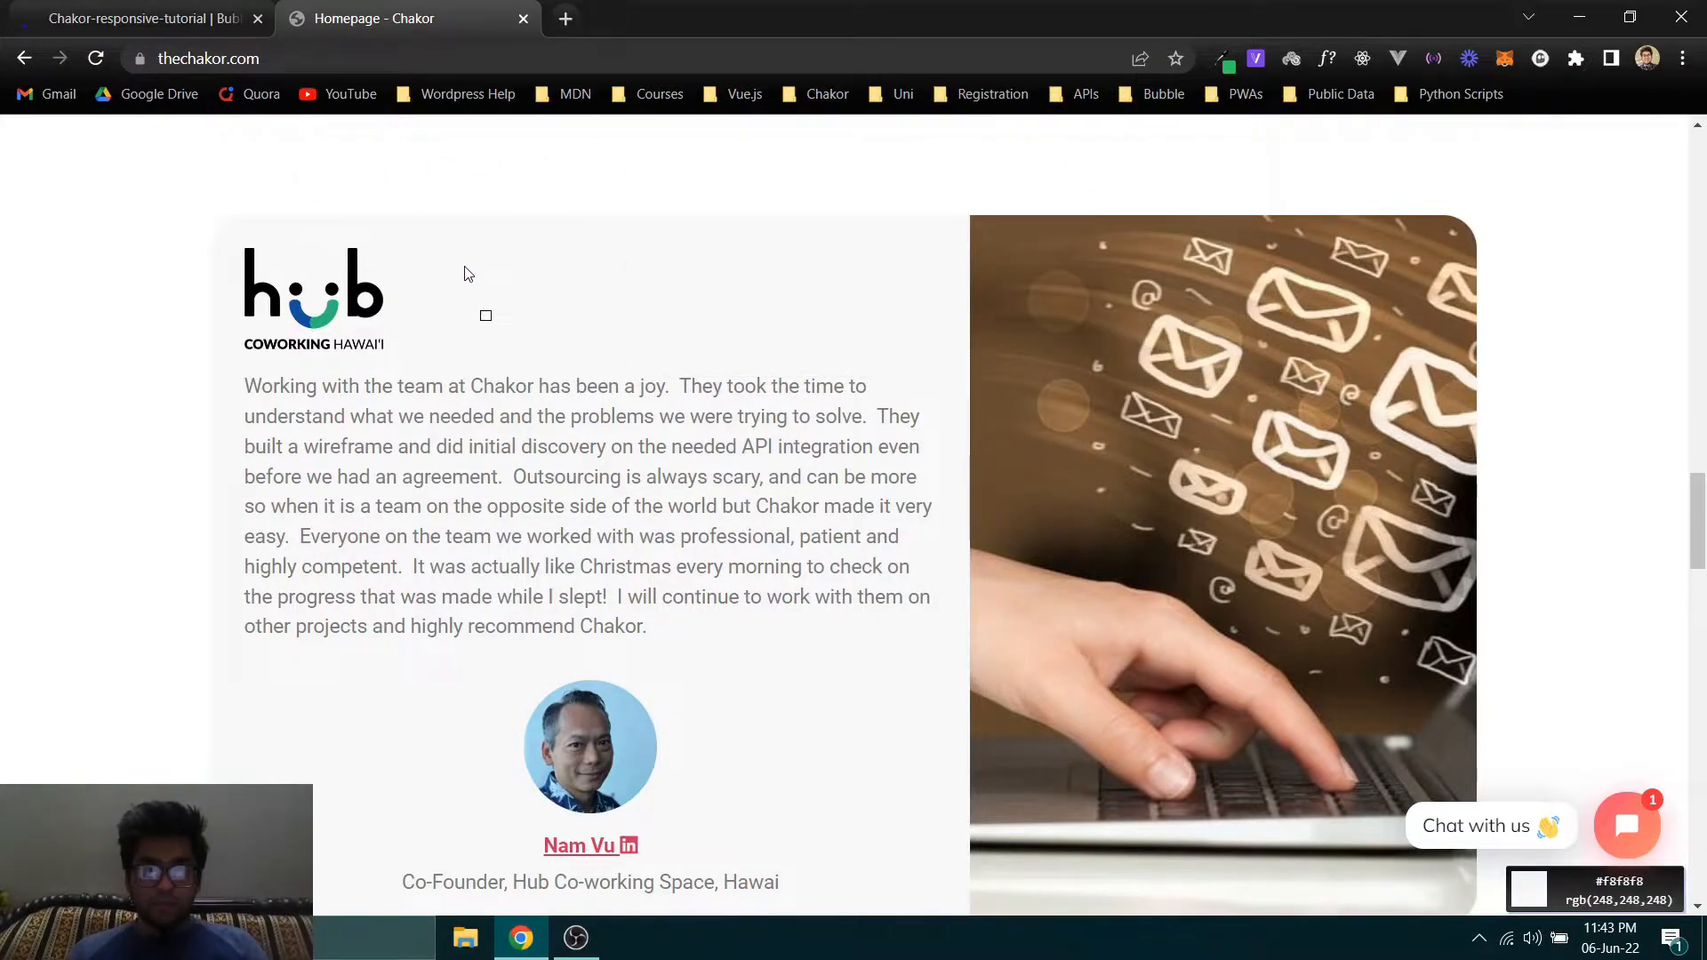
left_click(1225, 59)
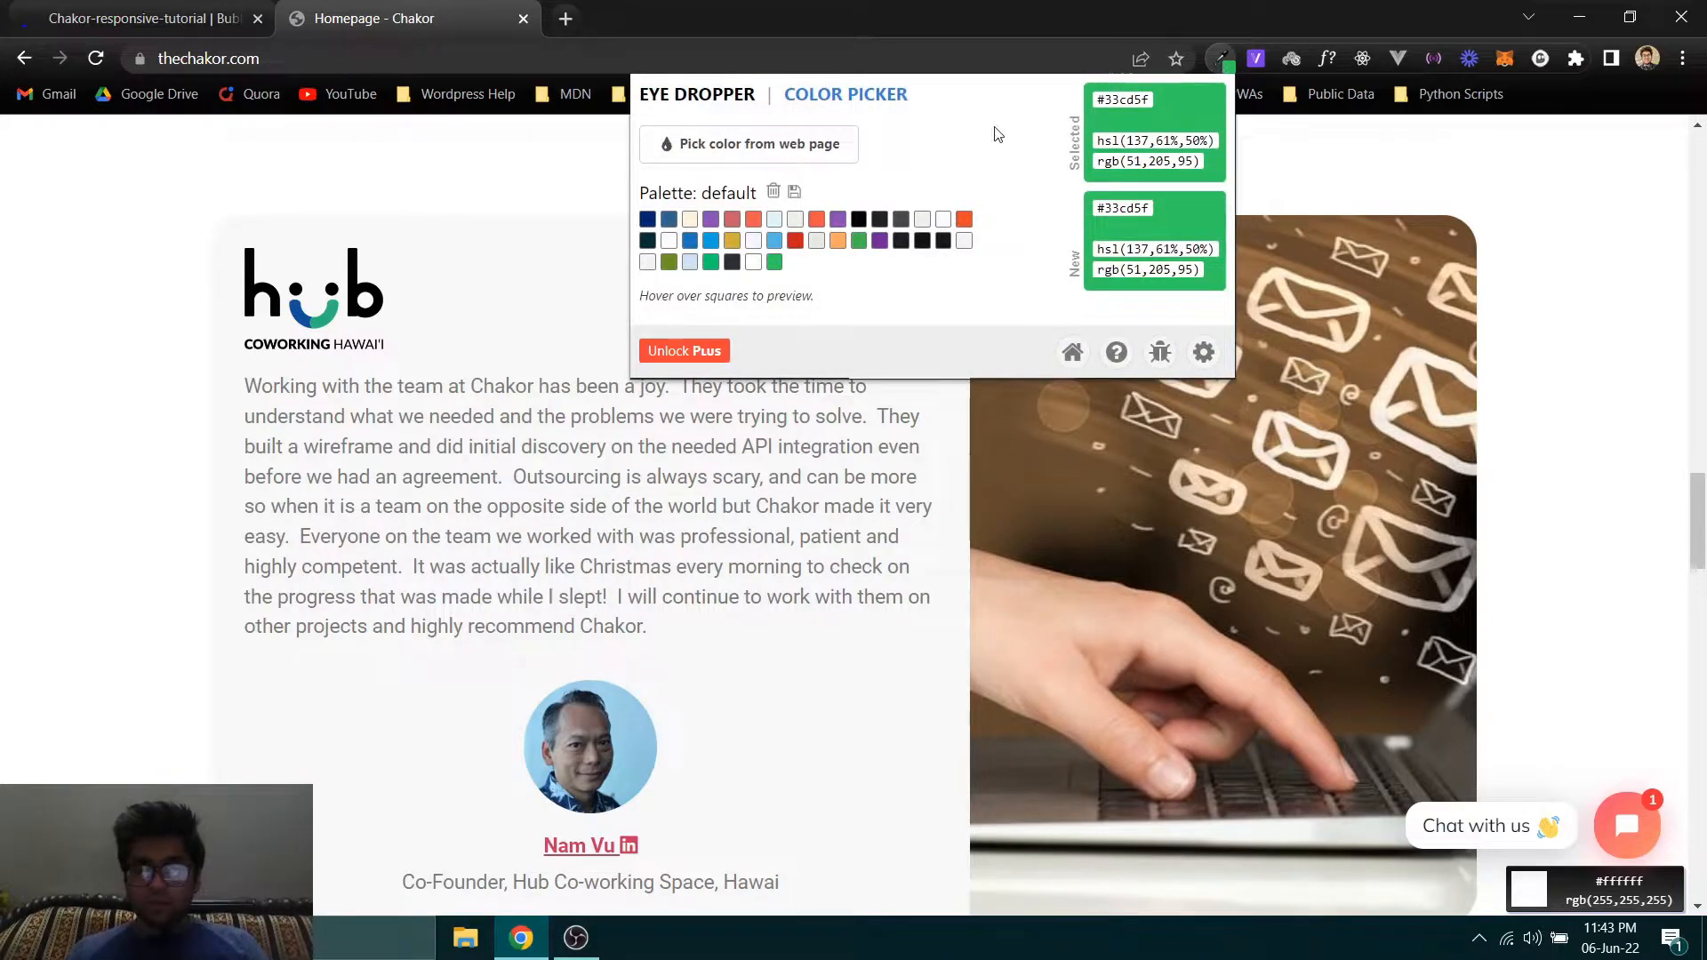
left_click(668, 144)
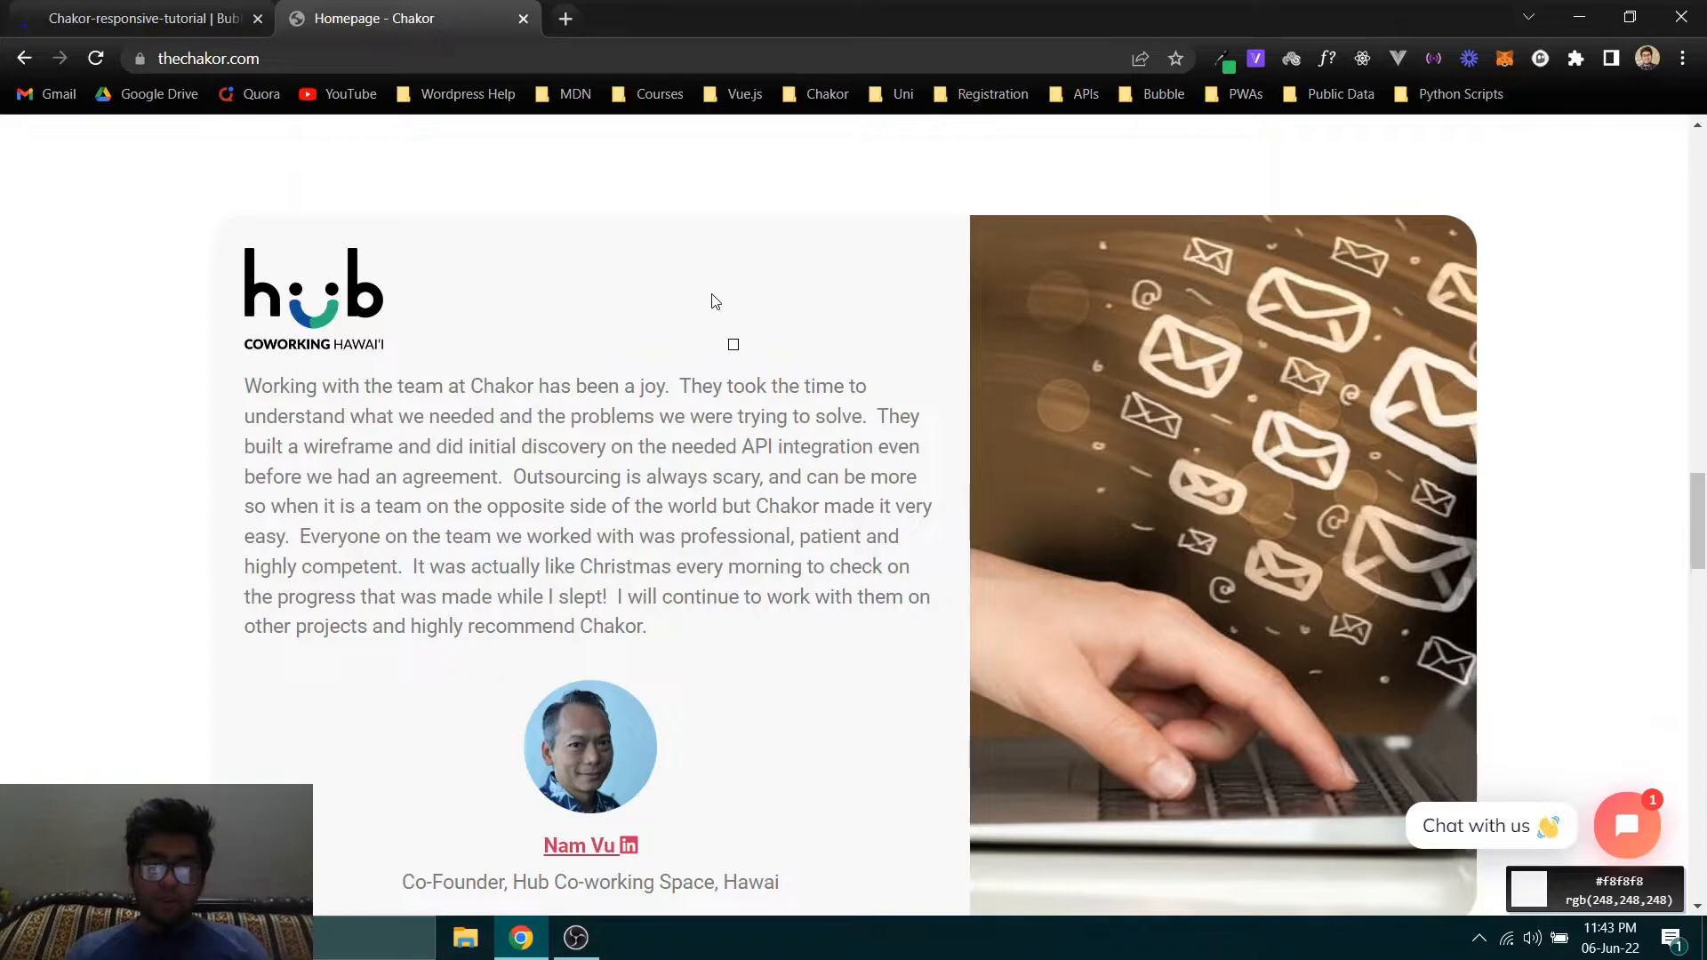
left_click(609, 274)
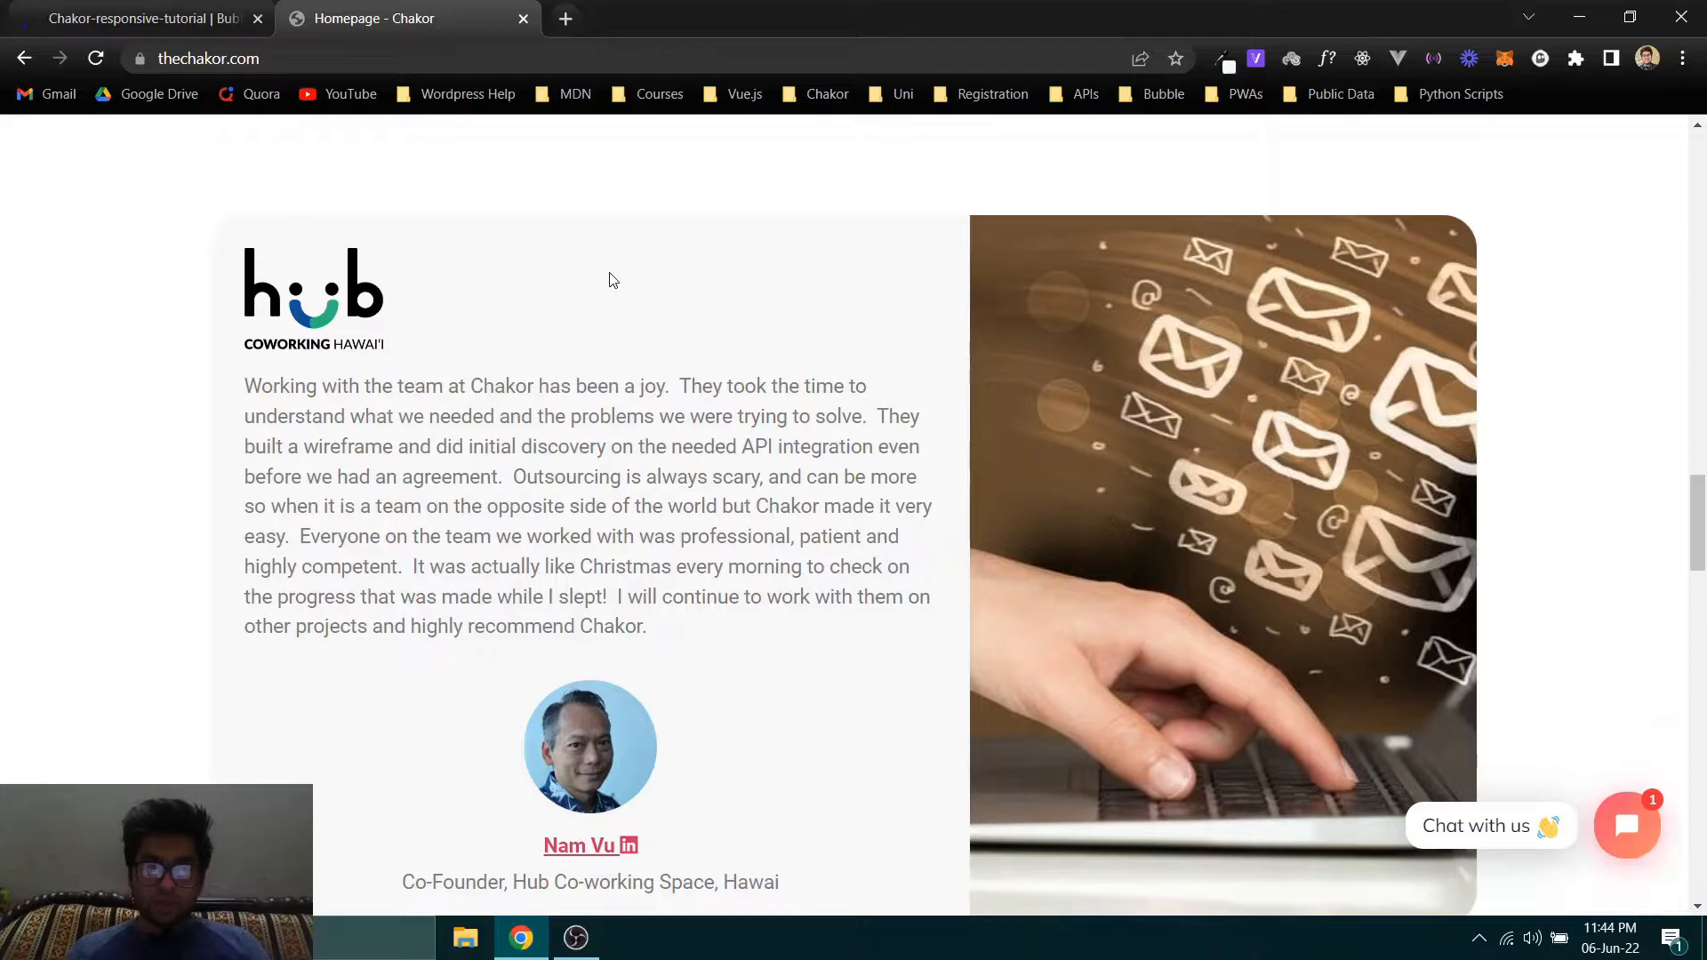
left_click(1224, 61)
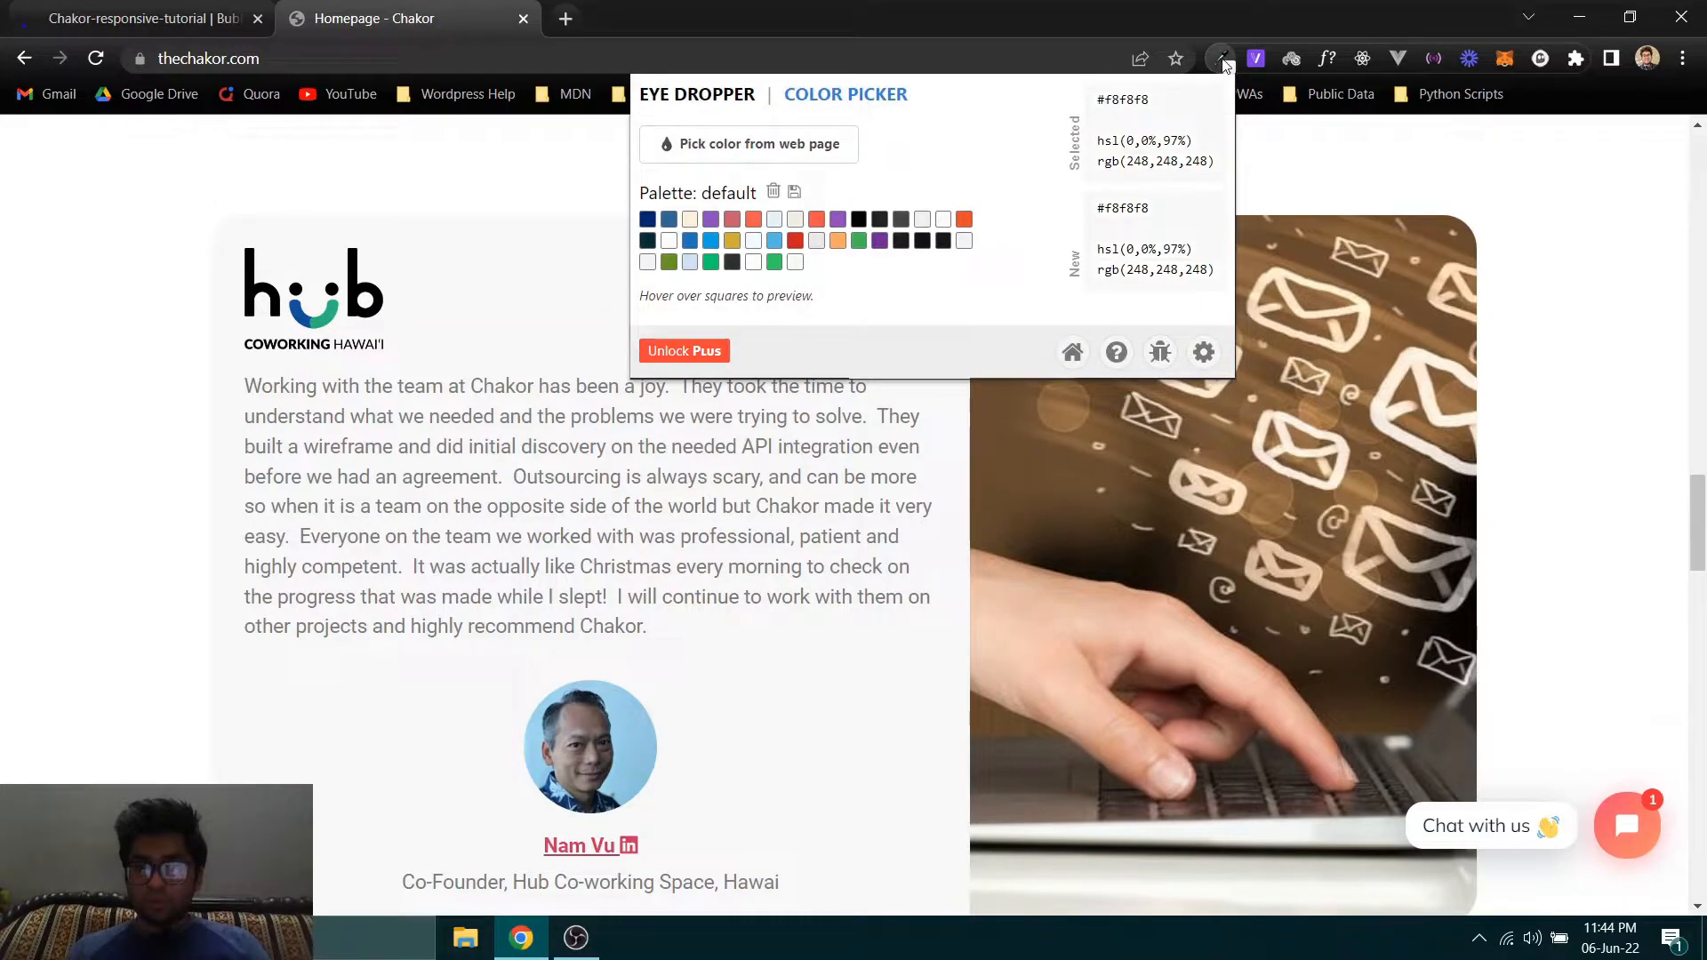
right_click(1111, 97)
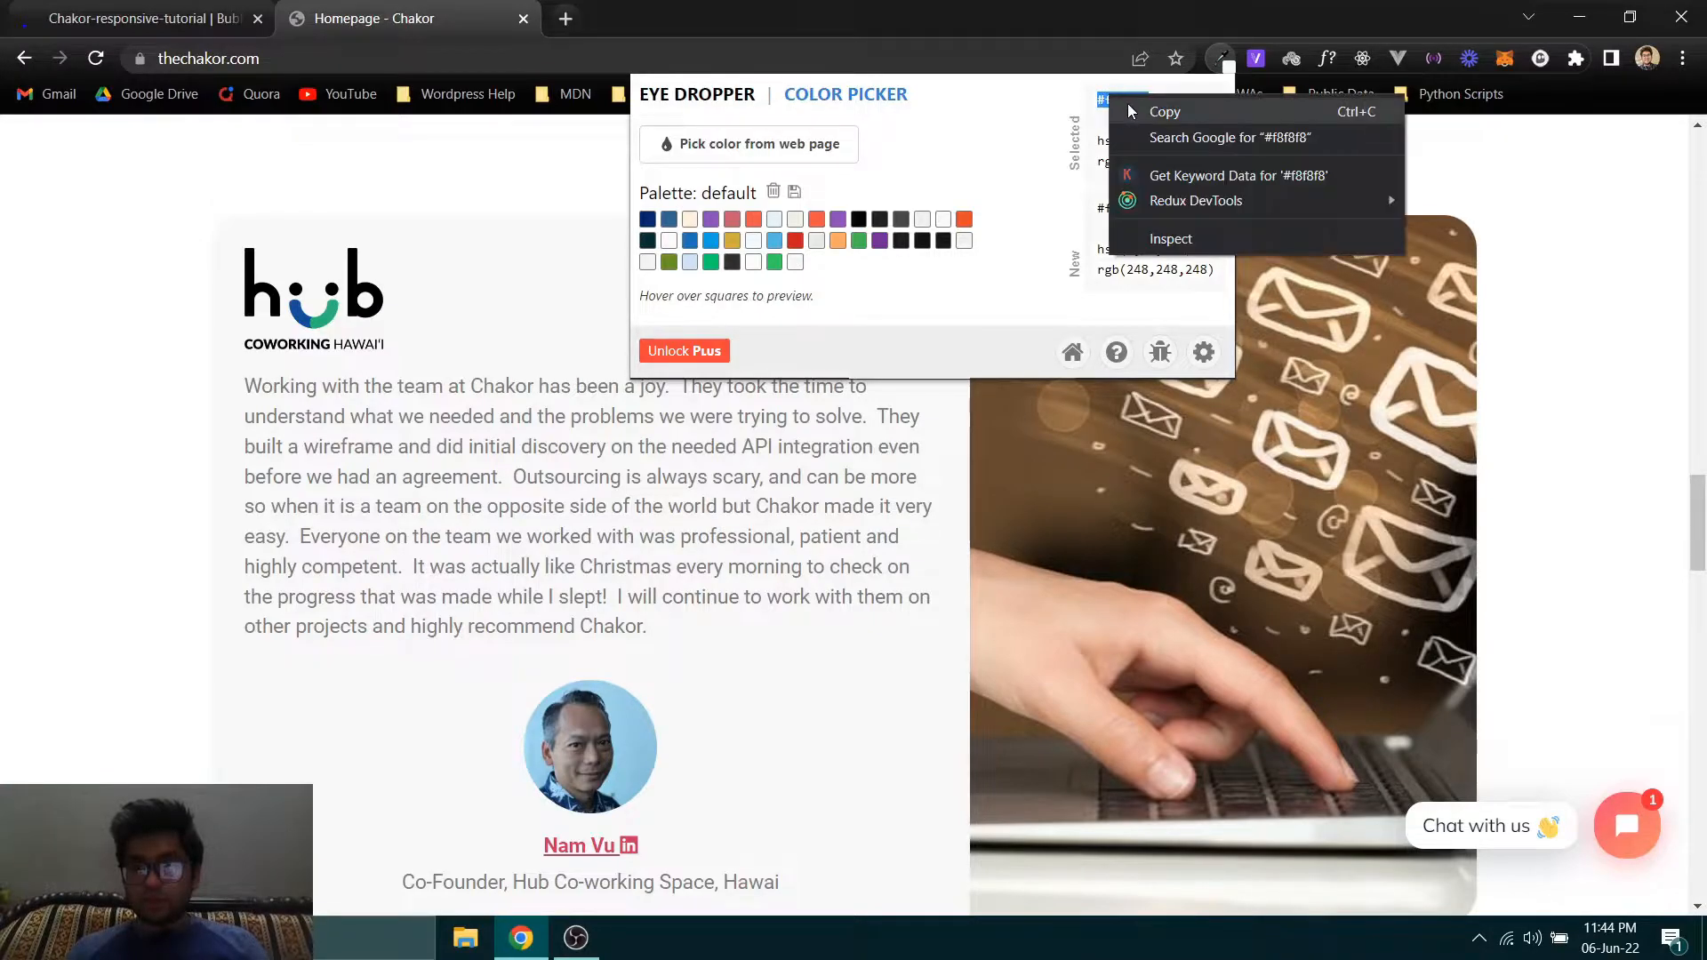
left_click(1131, 113)
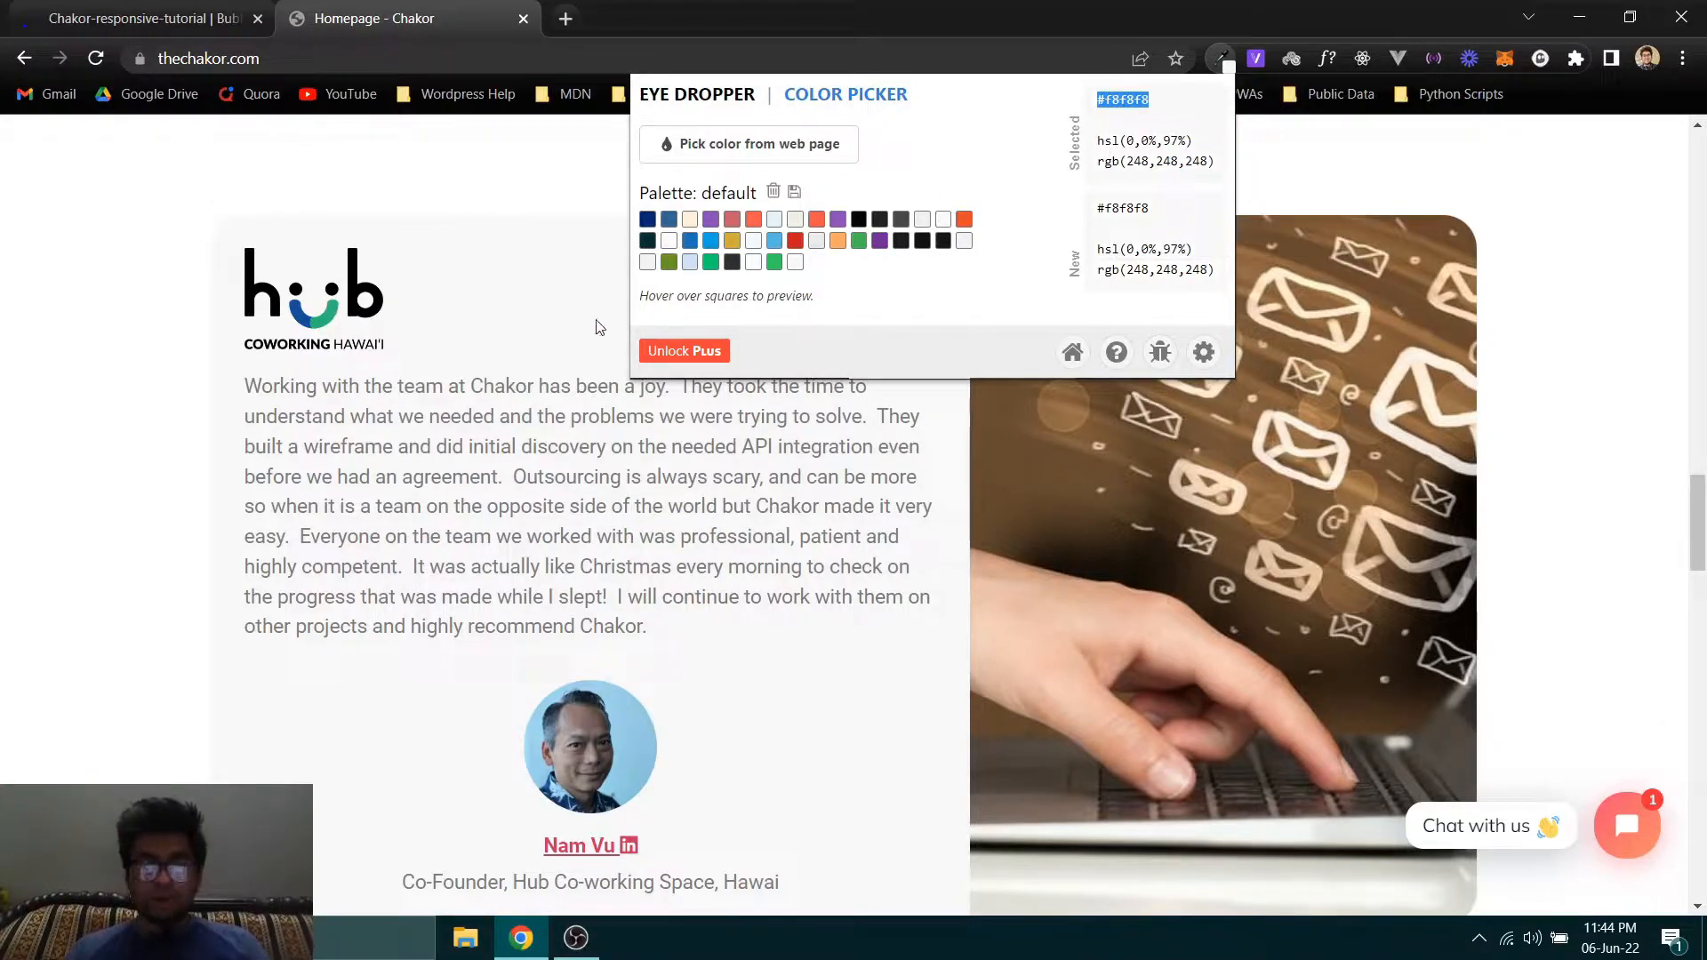
- Switch to the Bubble editor and set Section 1's background color to #F8F8F8
left_click(184, 7)
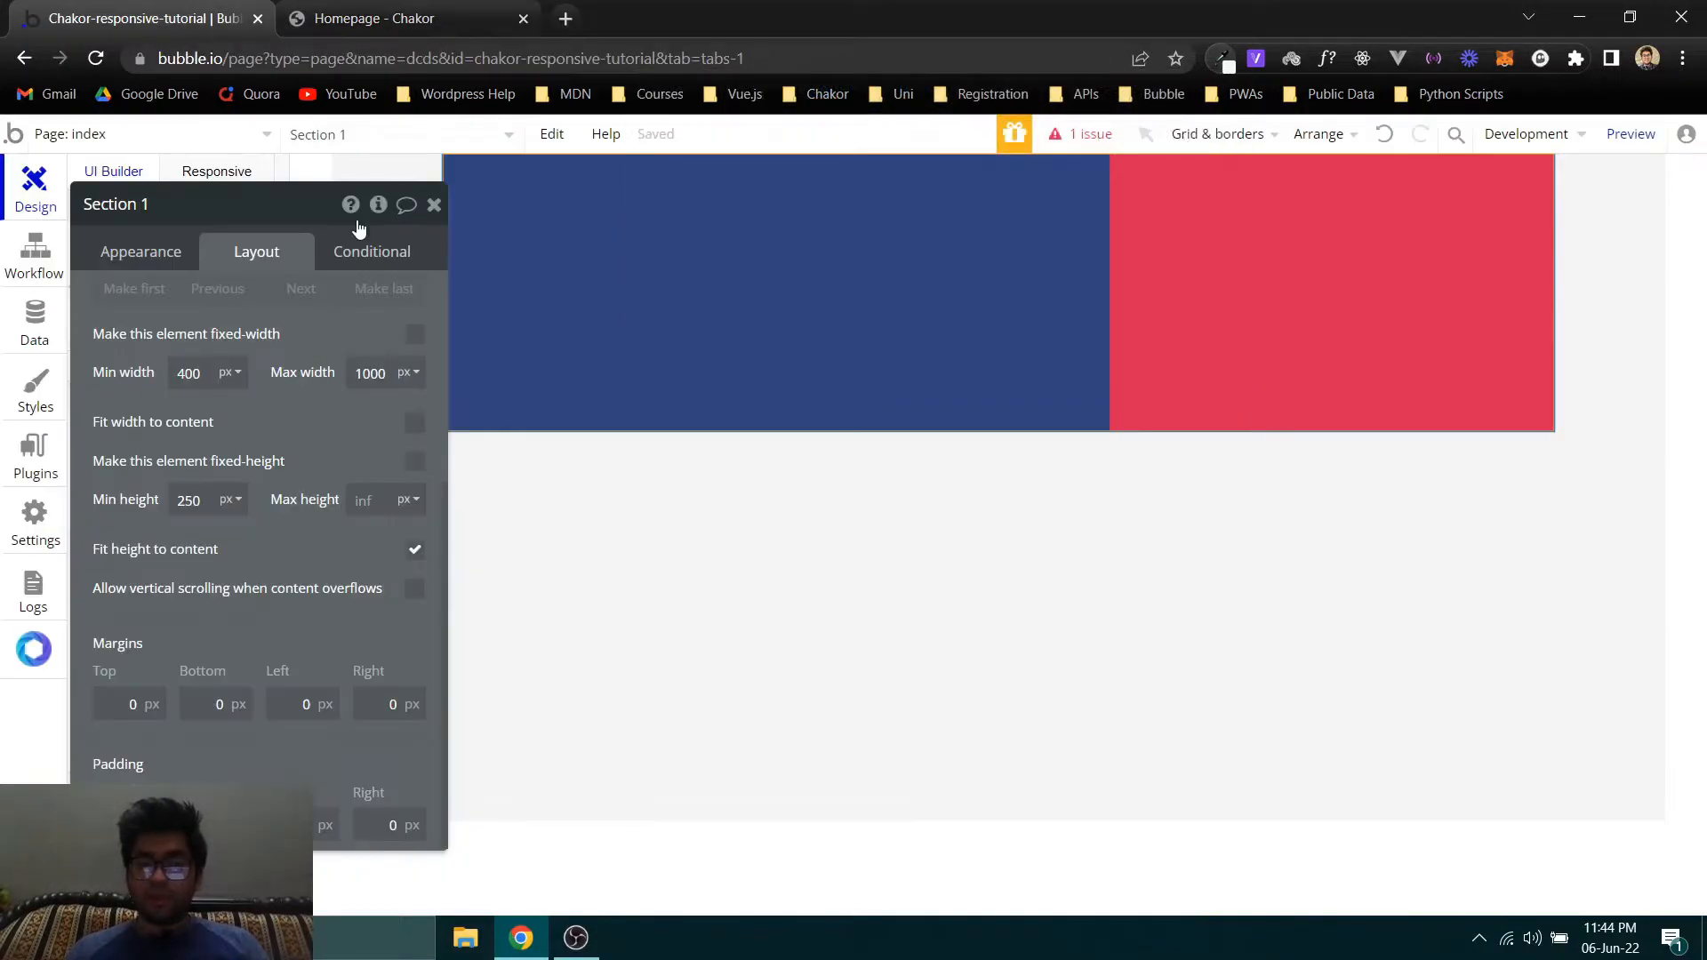
left_click(126, 251)
left_click(266, 299)
key("ctrl+a")
type("#F8f8f8")
left_click(205, 322)
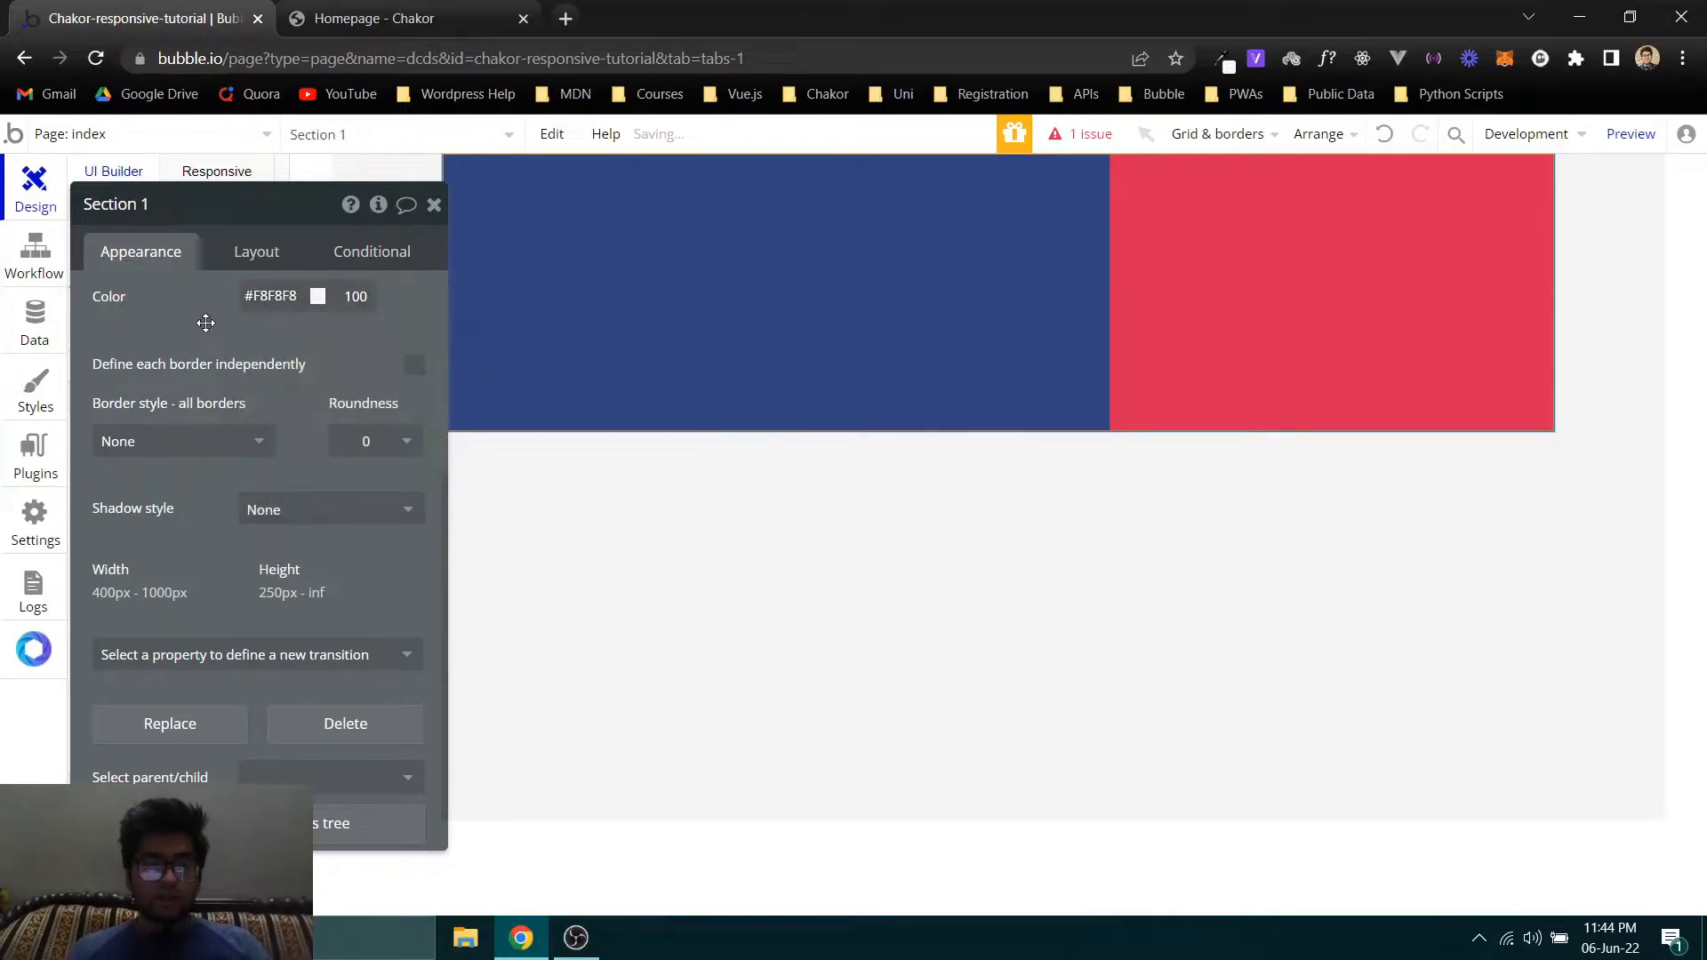
- Set the index page's background color to white, #FFFFFF, checking it against the Chakor homepage
left_click(375, 167)
left_click(275, 352)
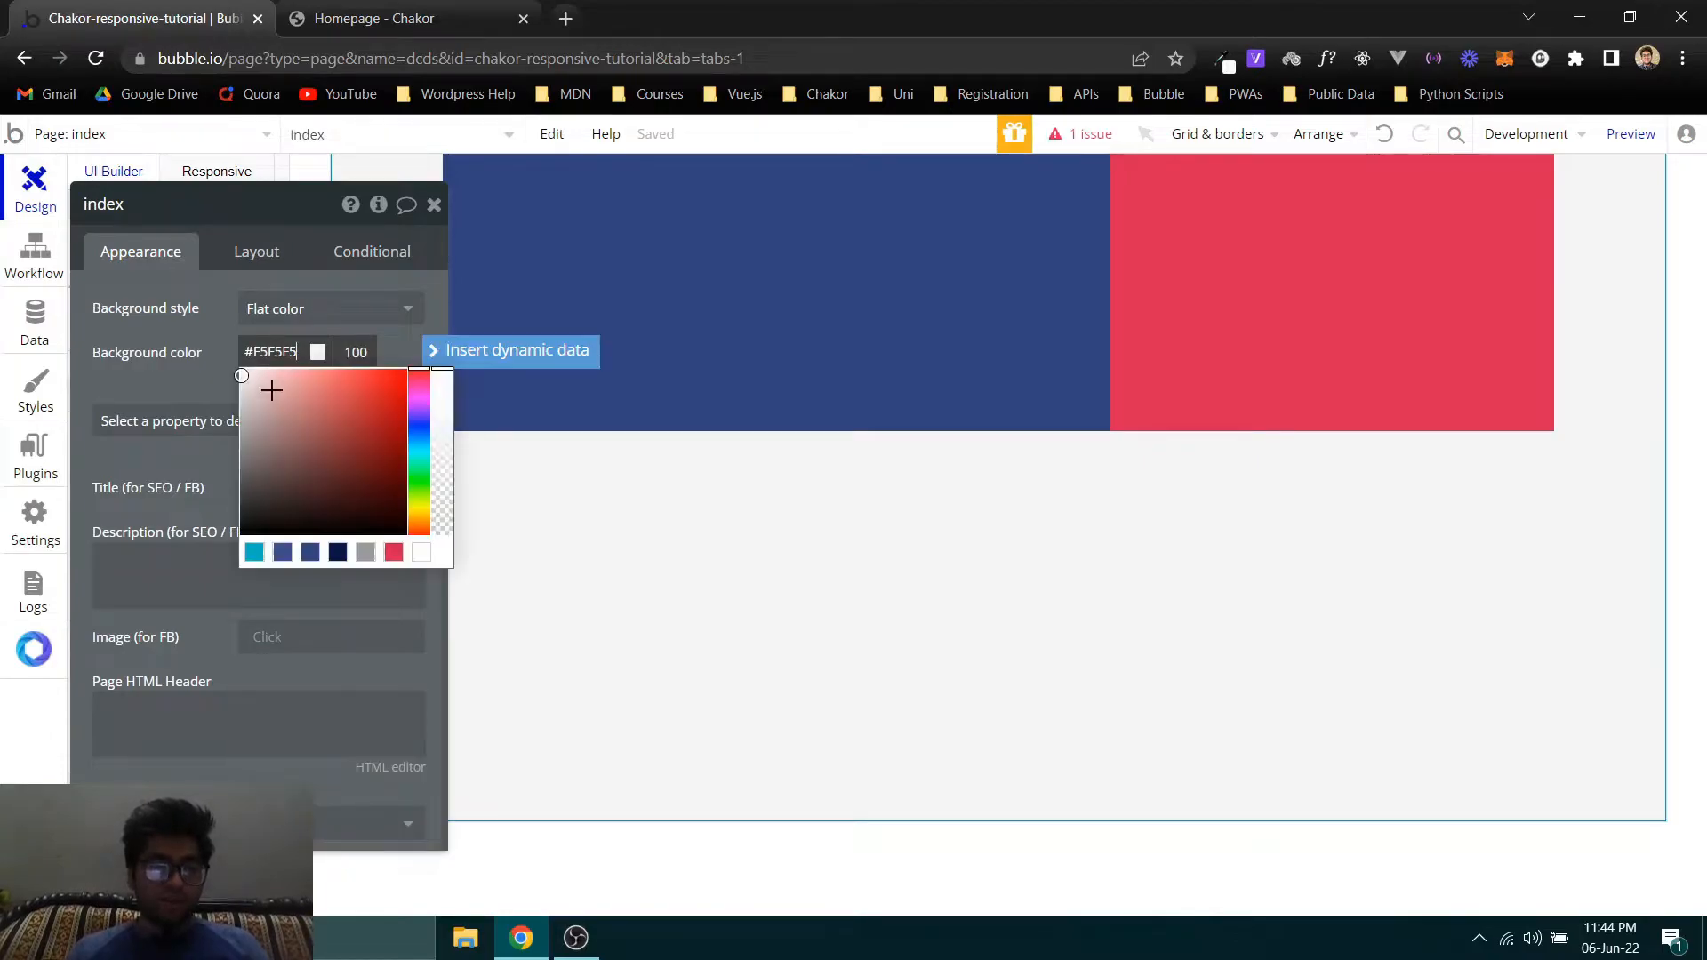
key("ctrl+Tab")
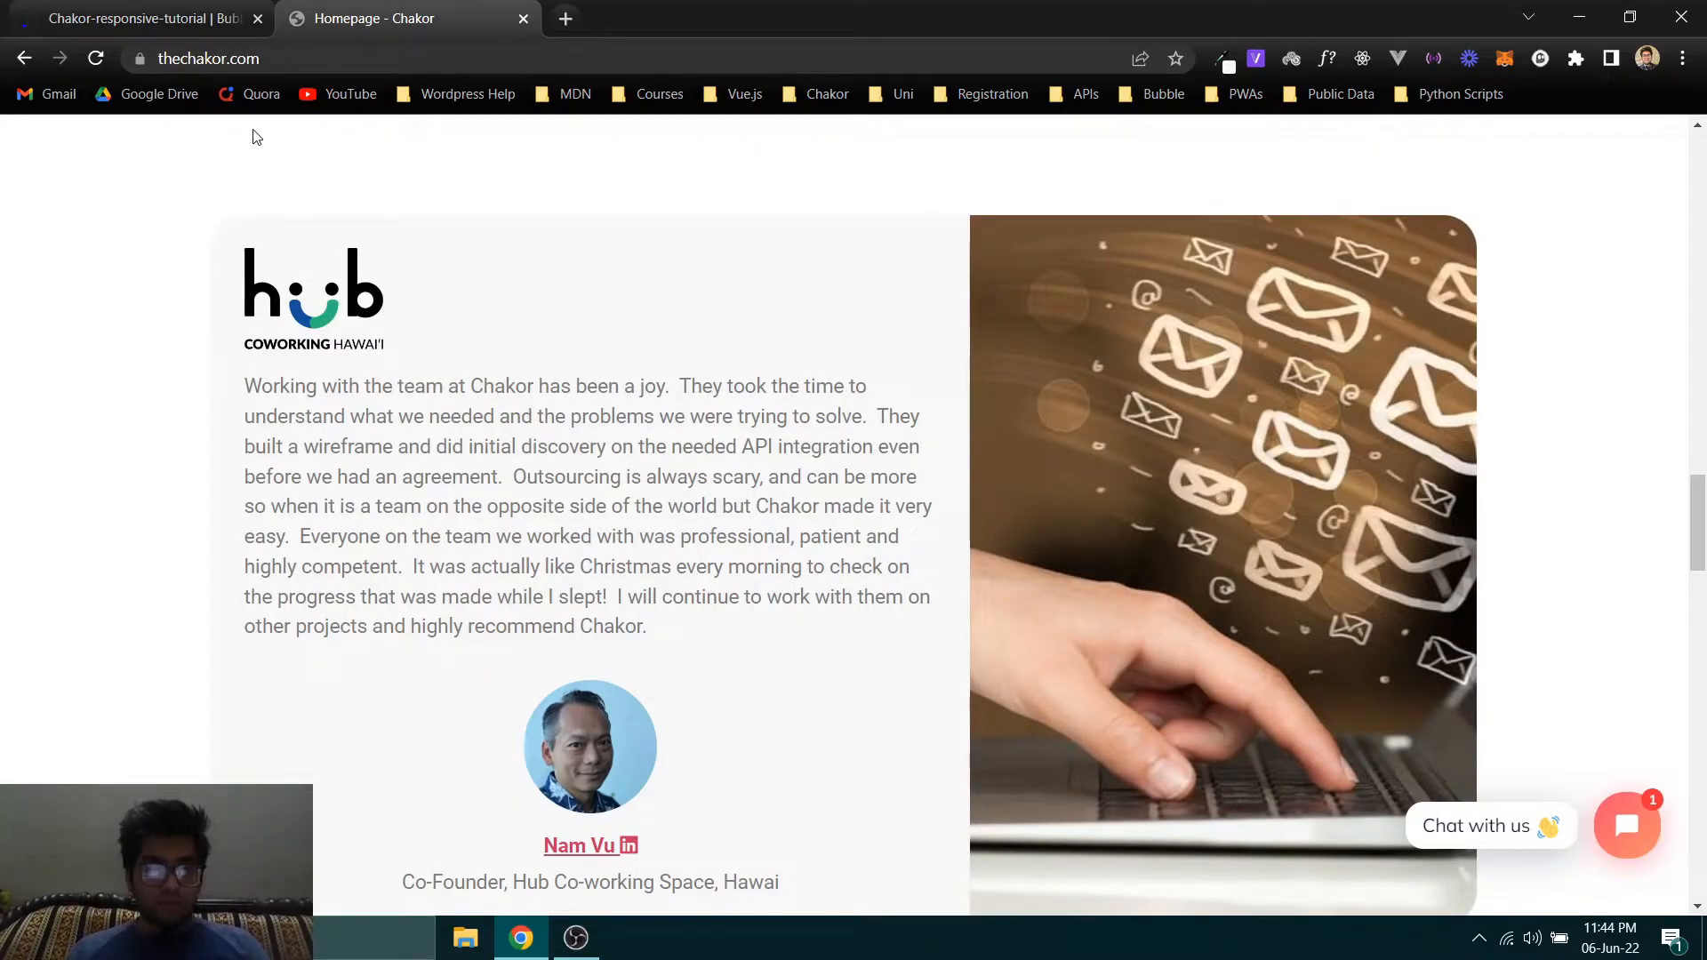
left_click(151, 16)
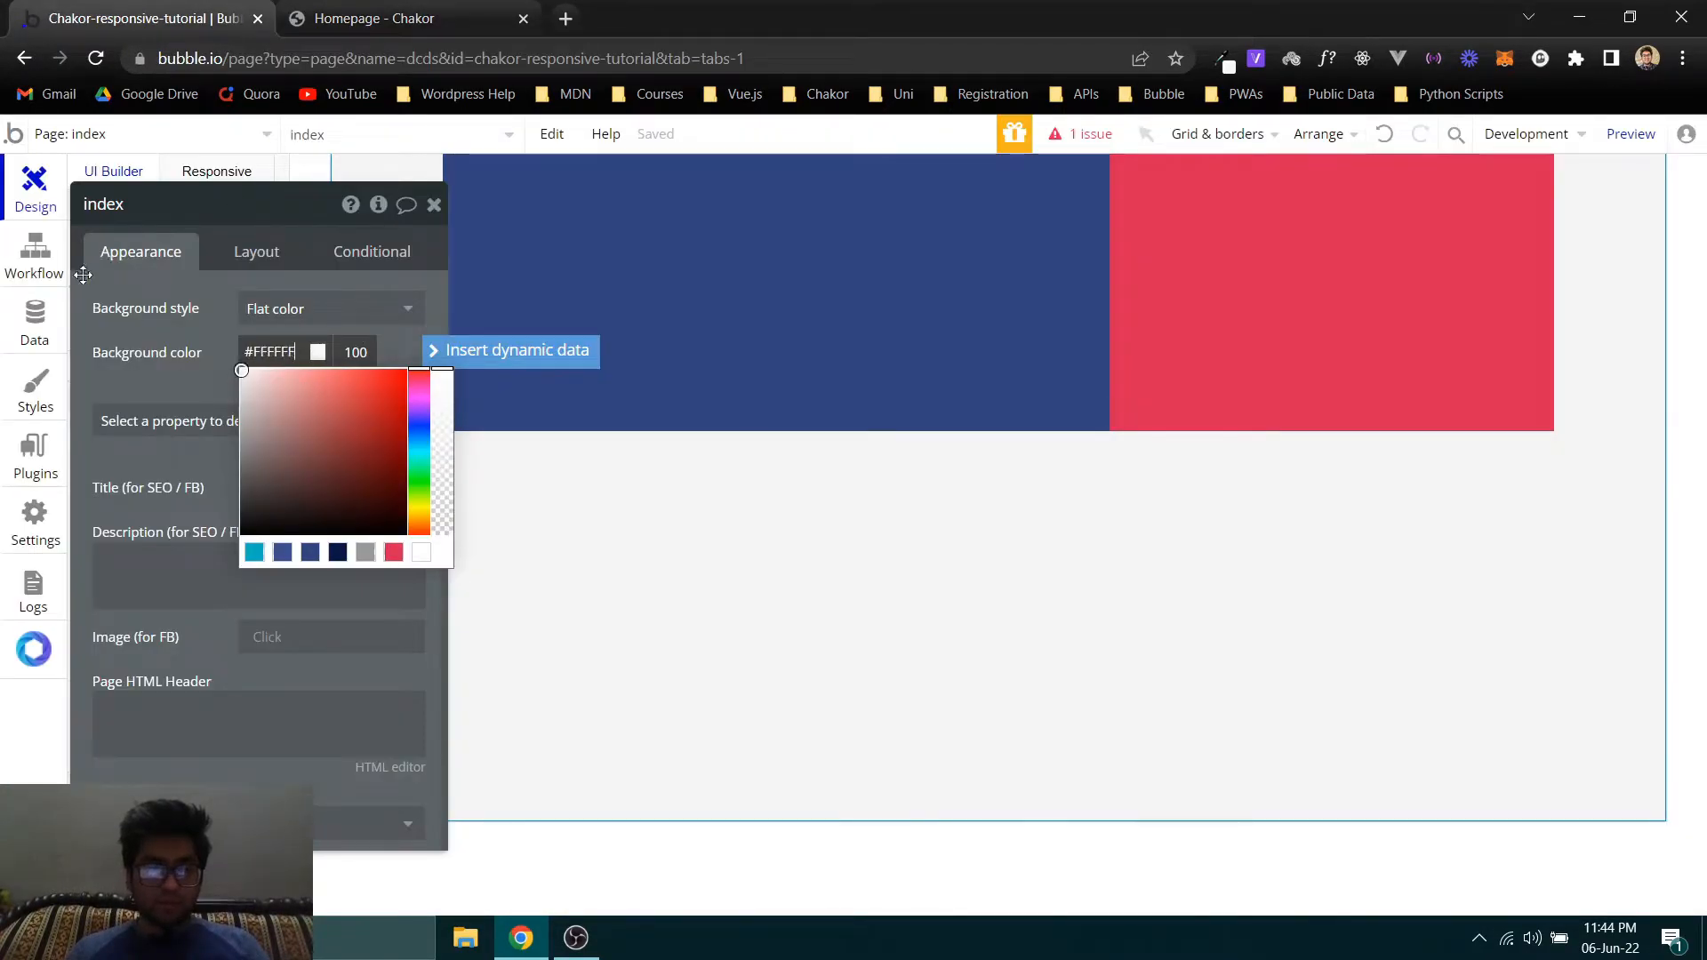
left_click(131, 356)
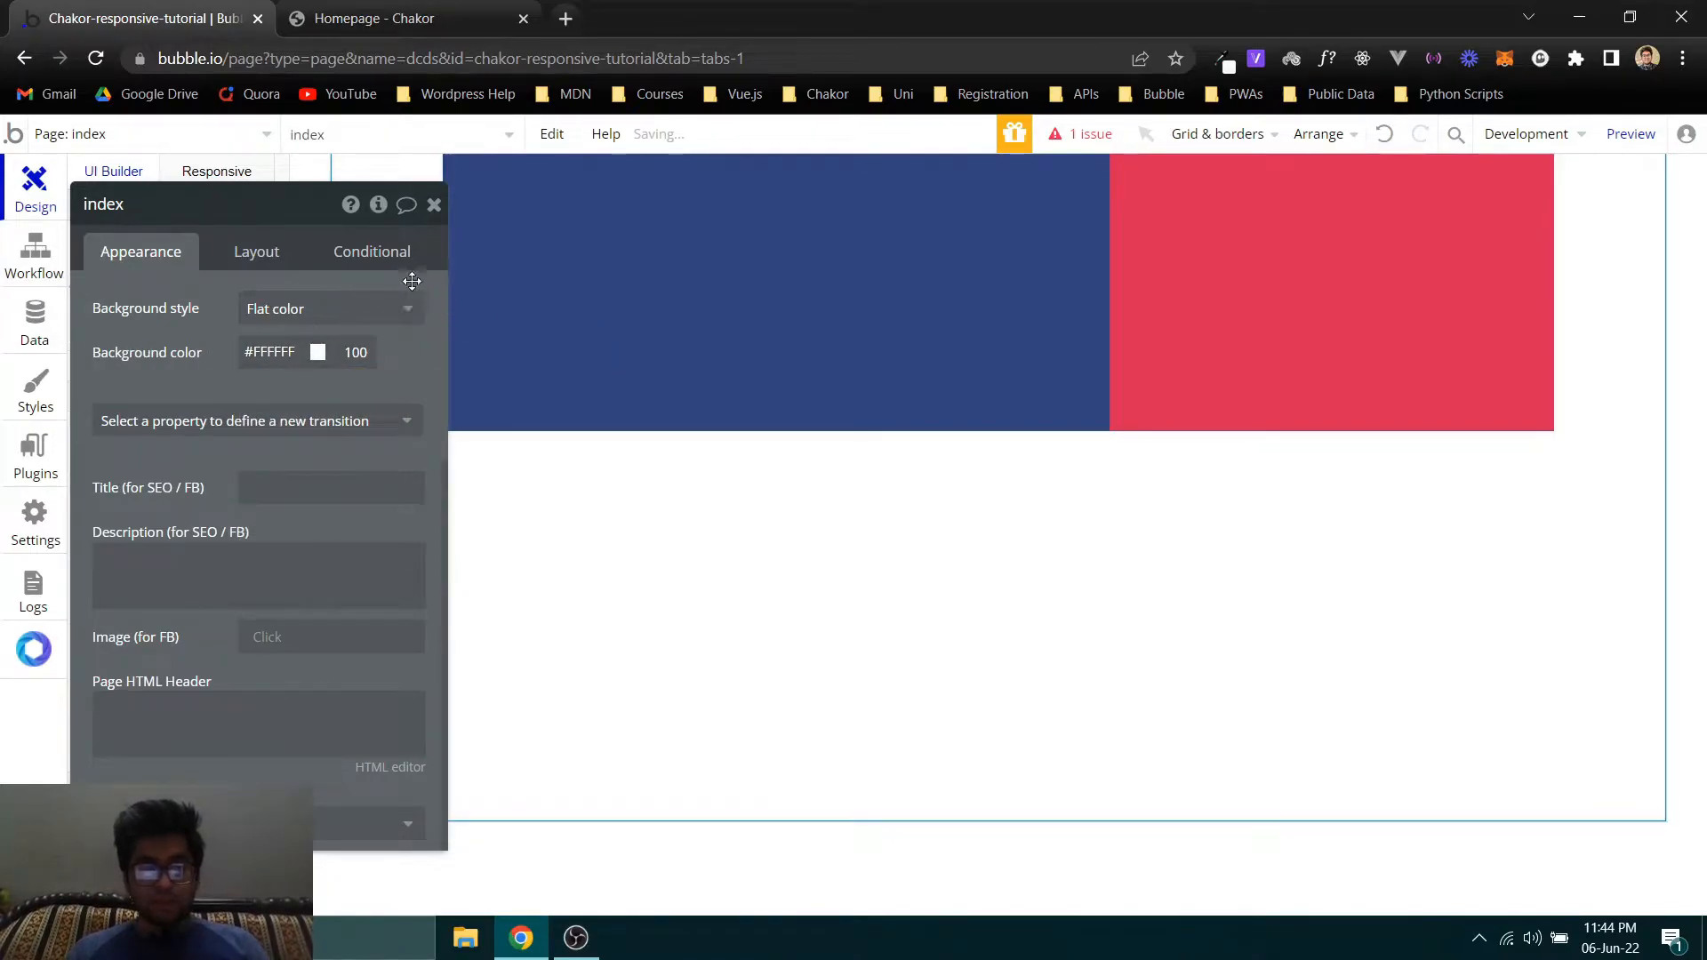
- Move the index property editor aside and review the testimonial paragraph and author's job title on the Chakor homepage
left_click_drag(428, 281, 3, 348)
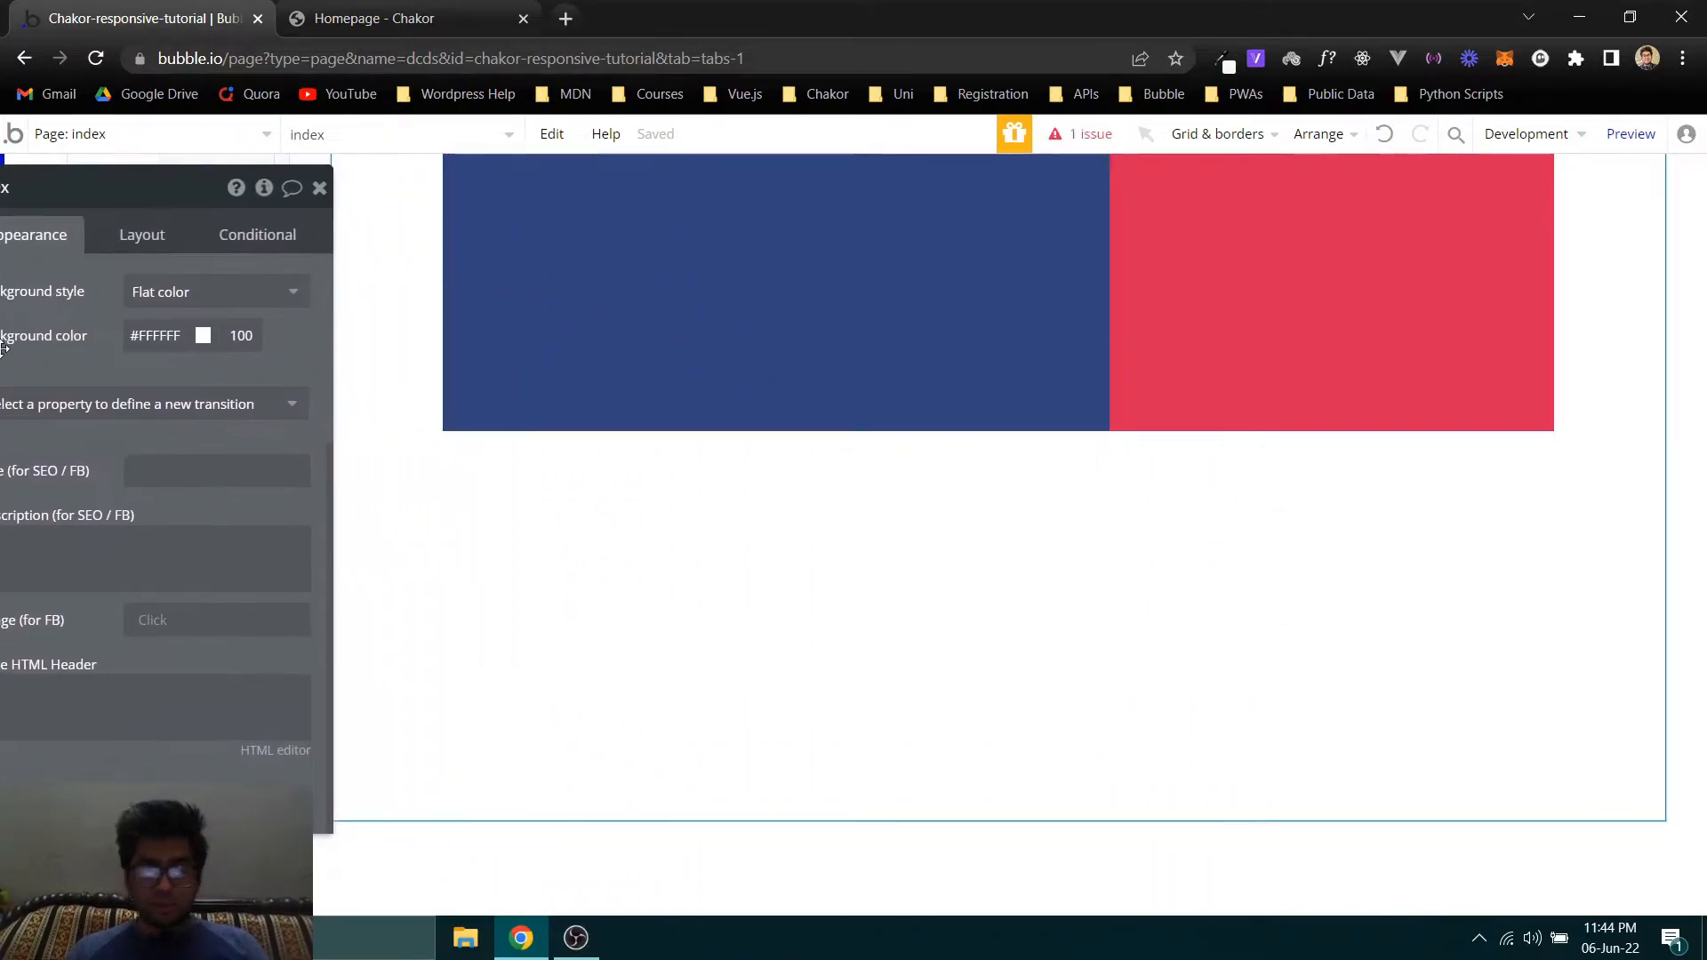
left_click(383, 18)
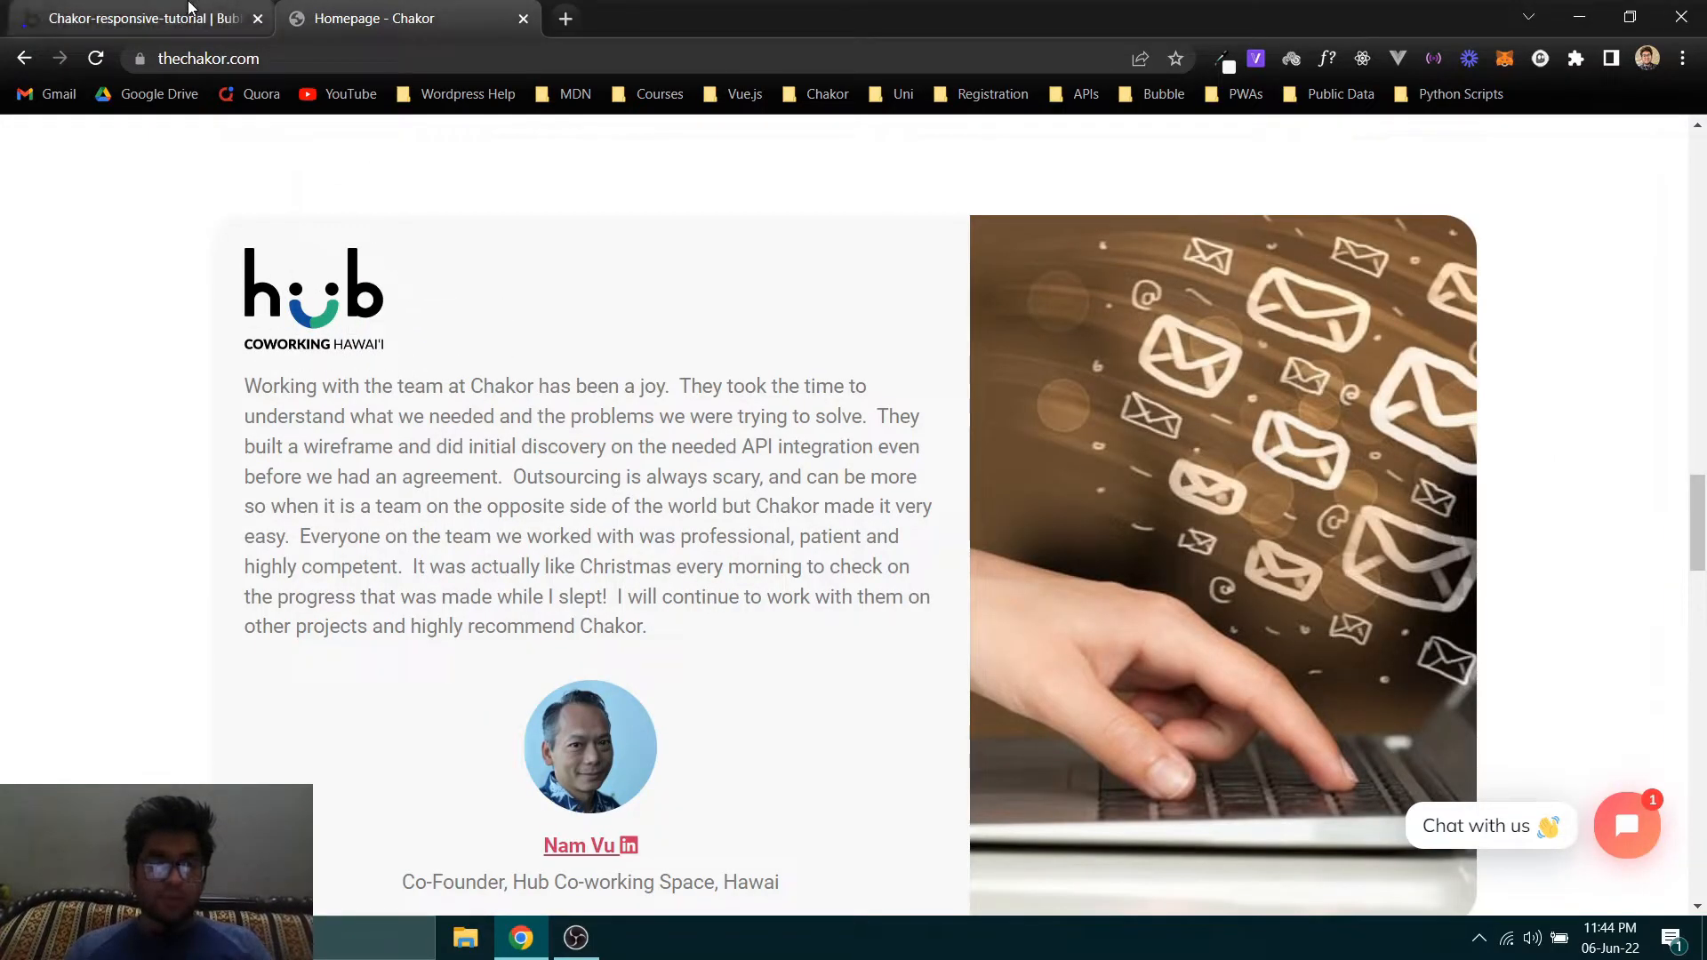
left_click_drag(692, 608, 241, 384)
scroll(589, 524, "down", 2)
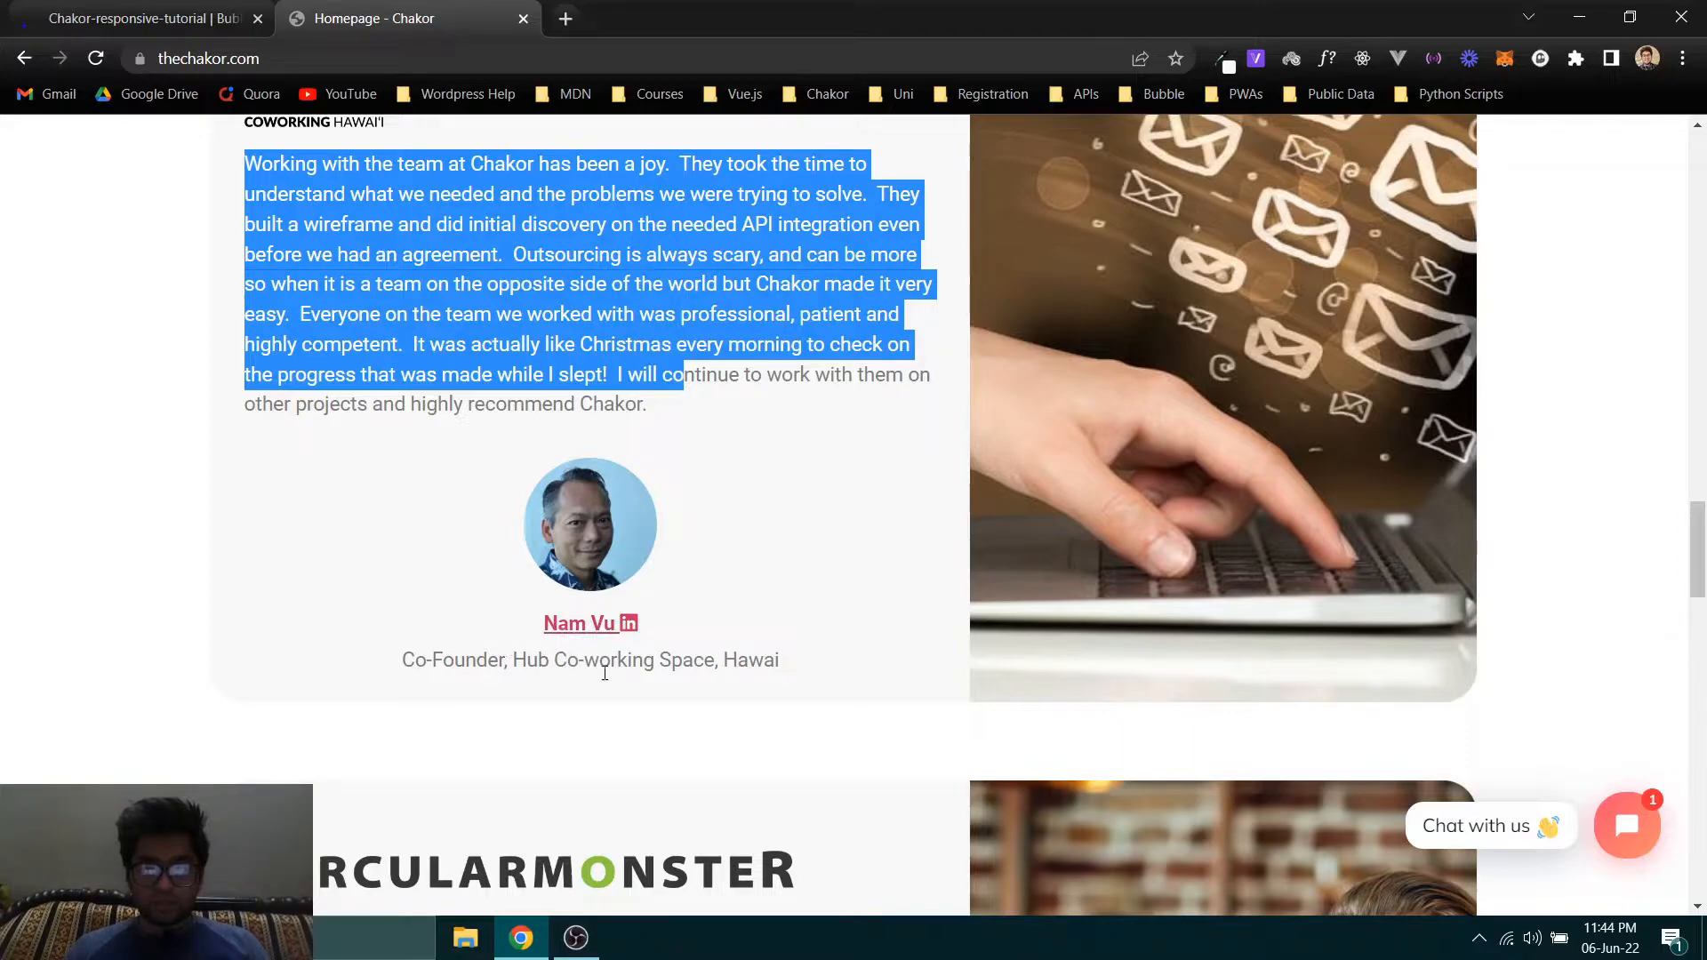
left_click_drag(798, 675, 280, 658)
scroll(640, 586, "up", 1)
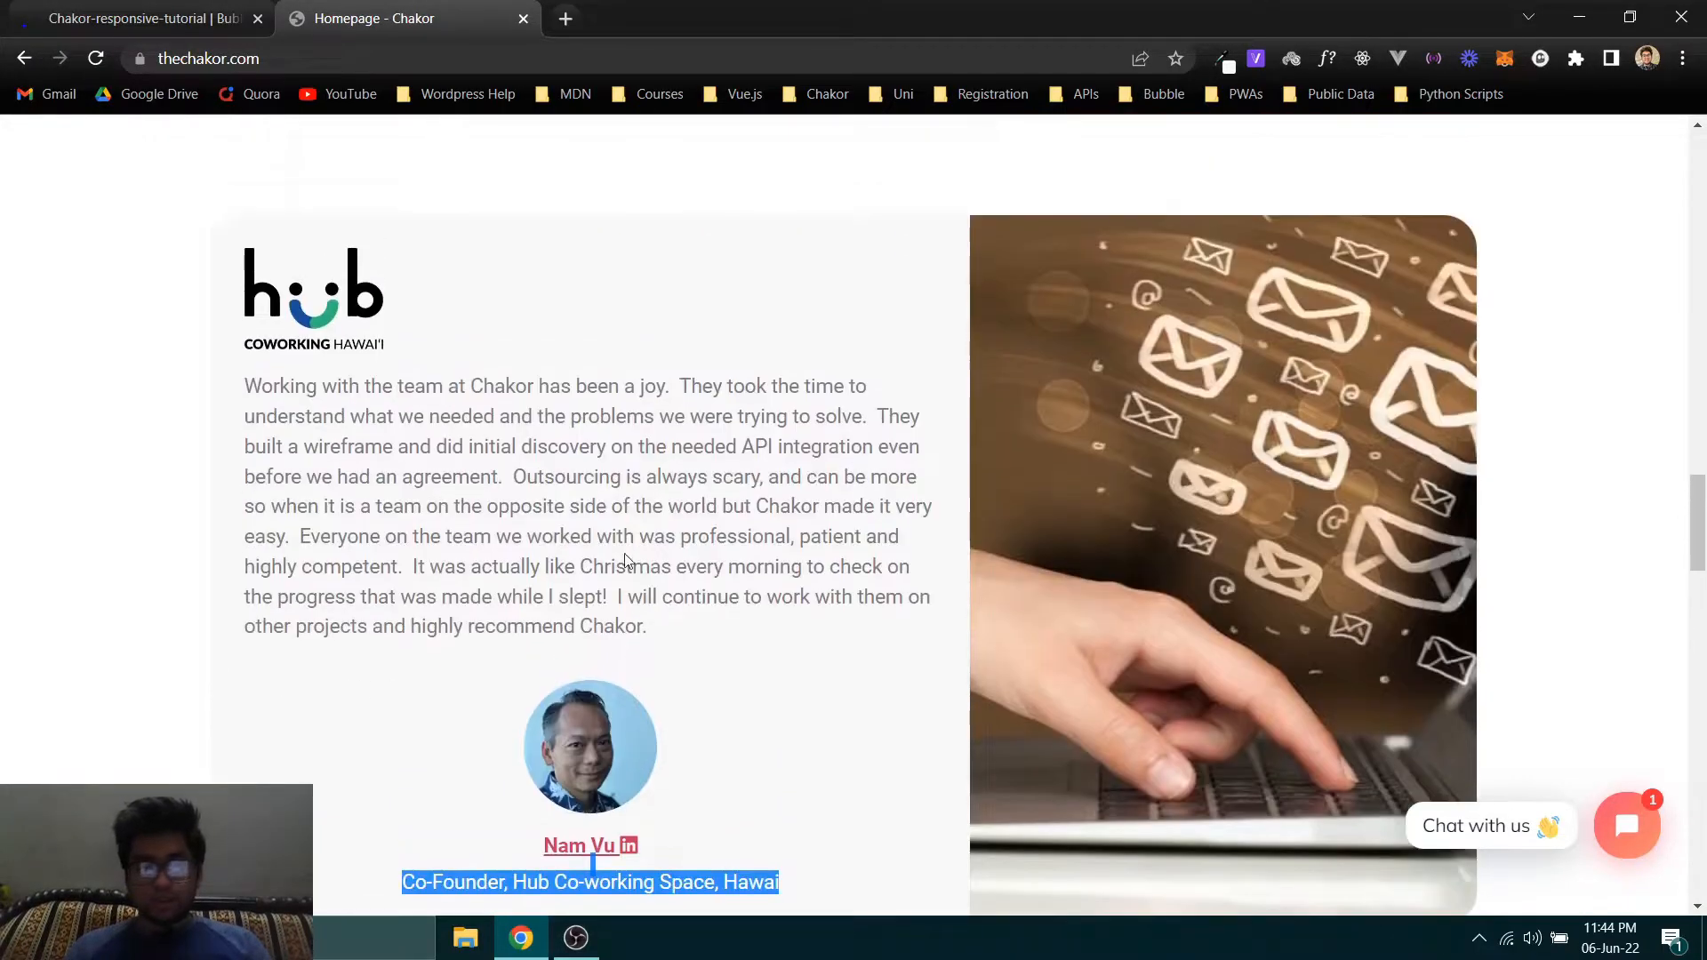
- Return to the Bubble editor, search the elements for "image" and place an Image element inside Column 1
left_click(142, 18)
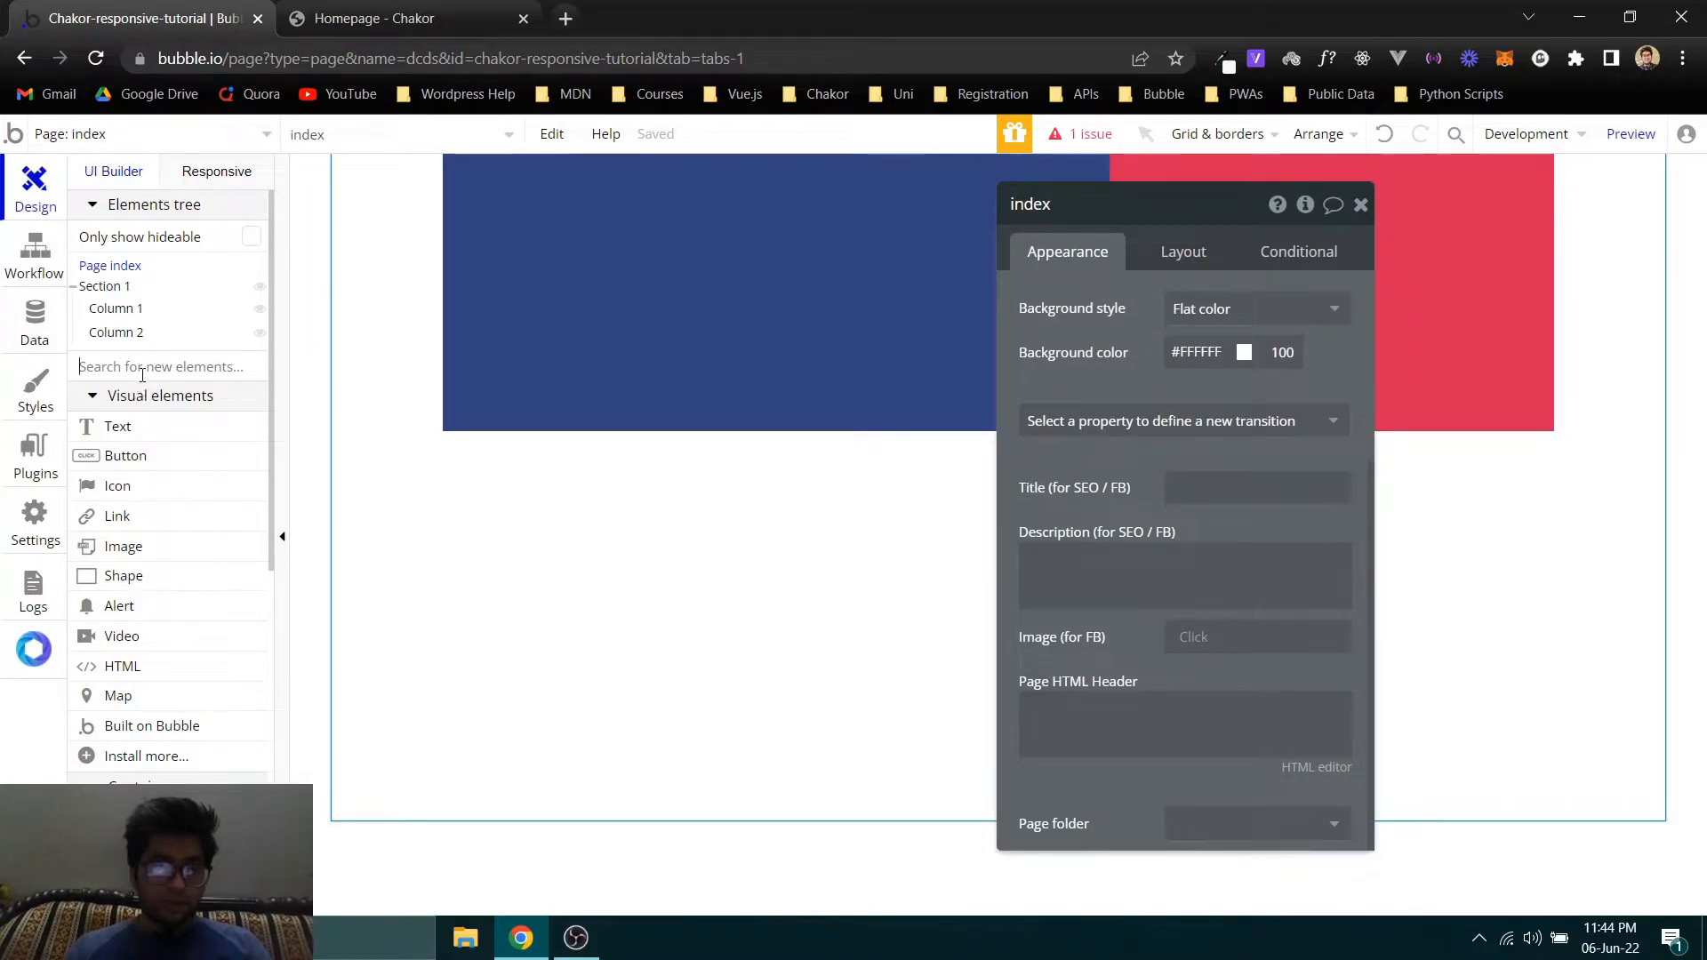
type("image")
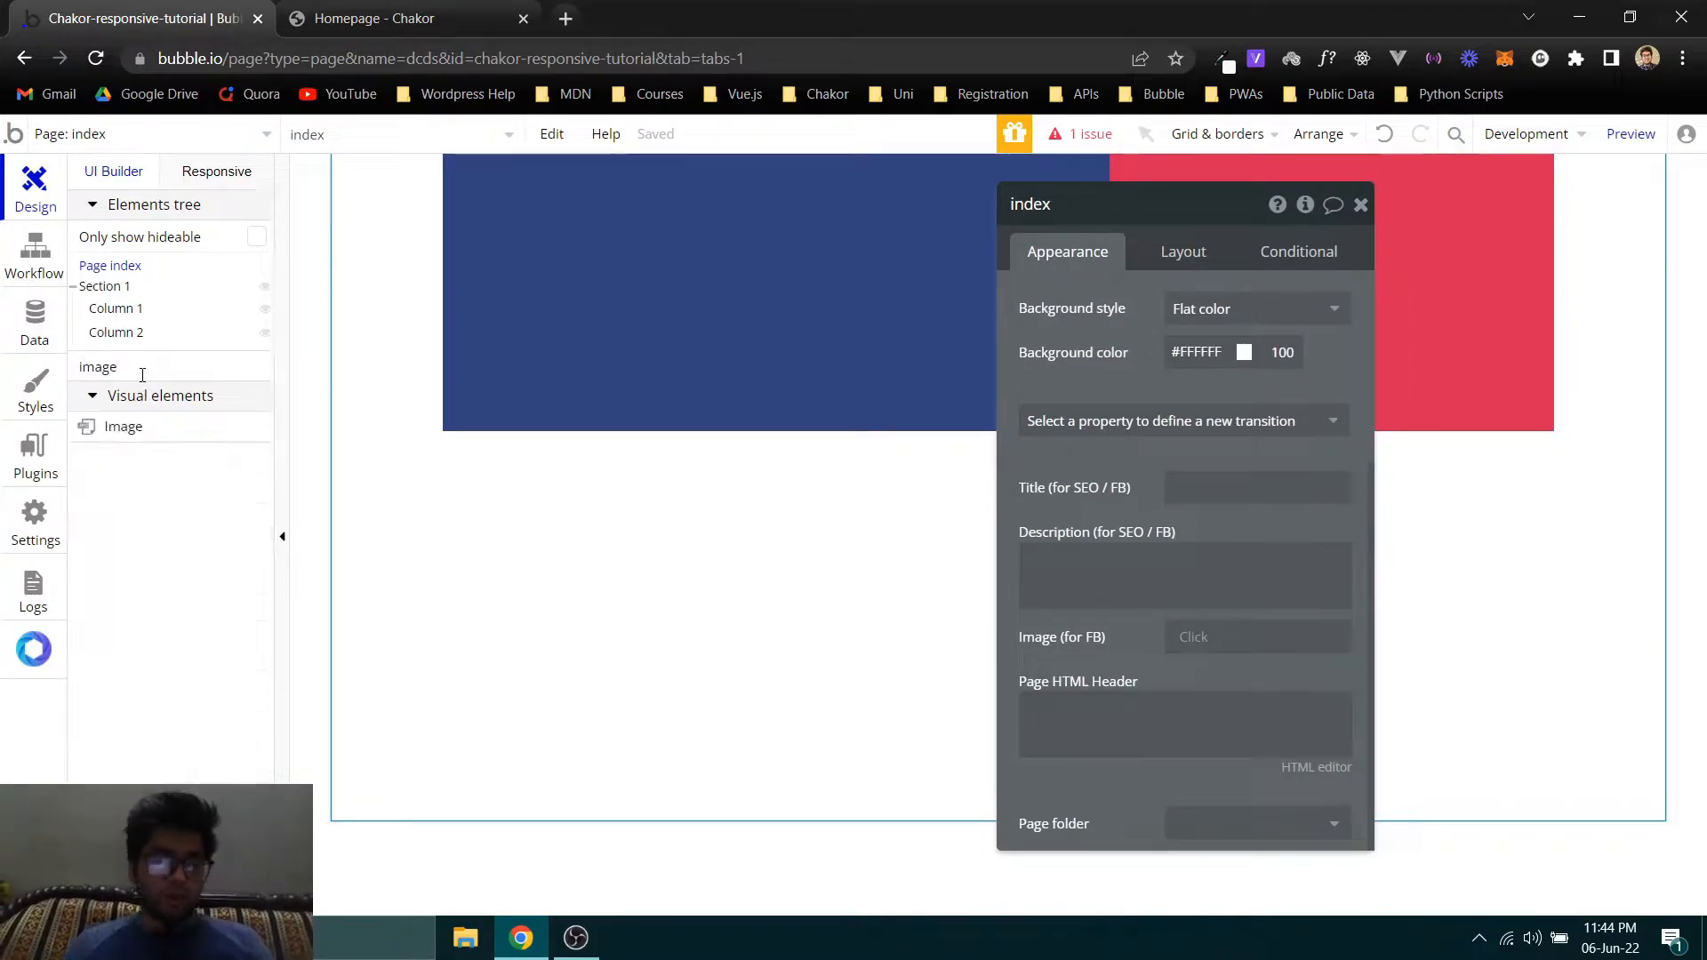
left_click_drag(140, 429, 617, 223)
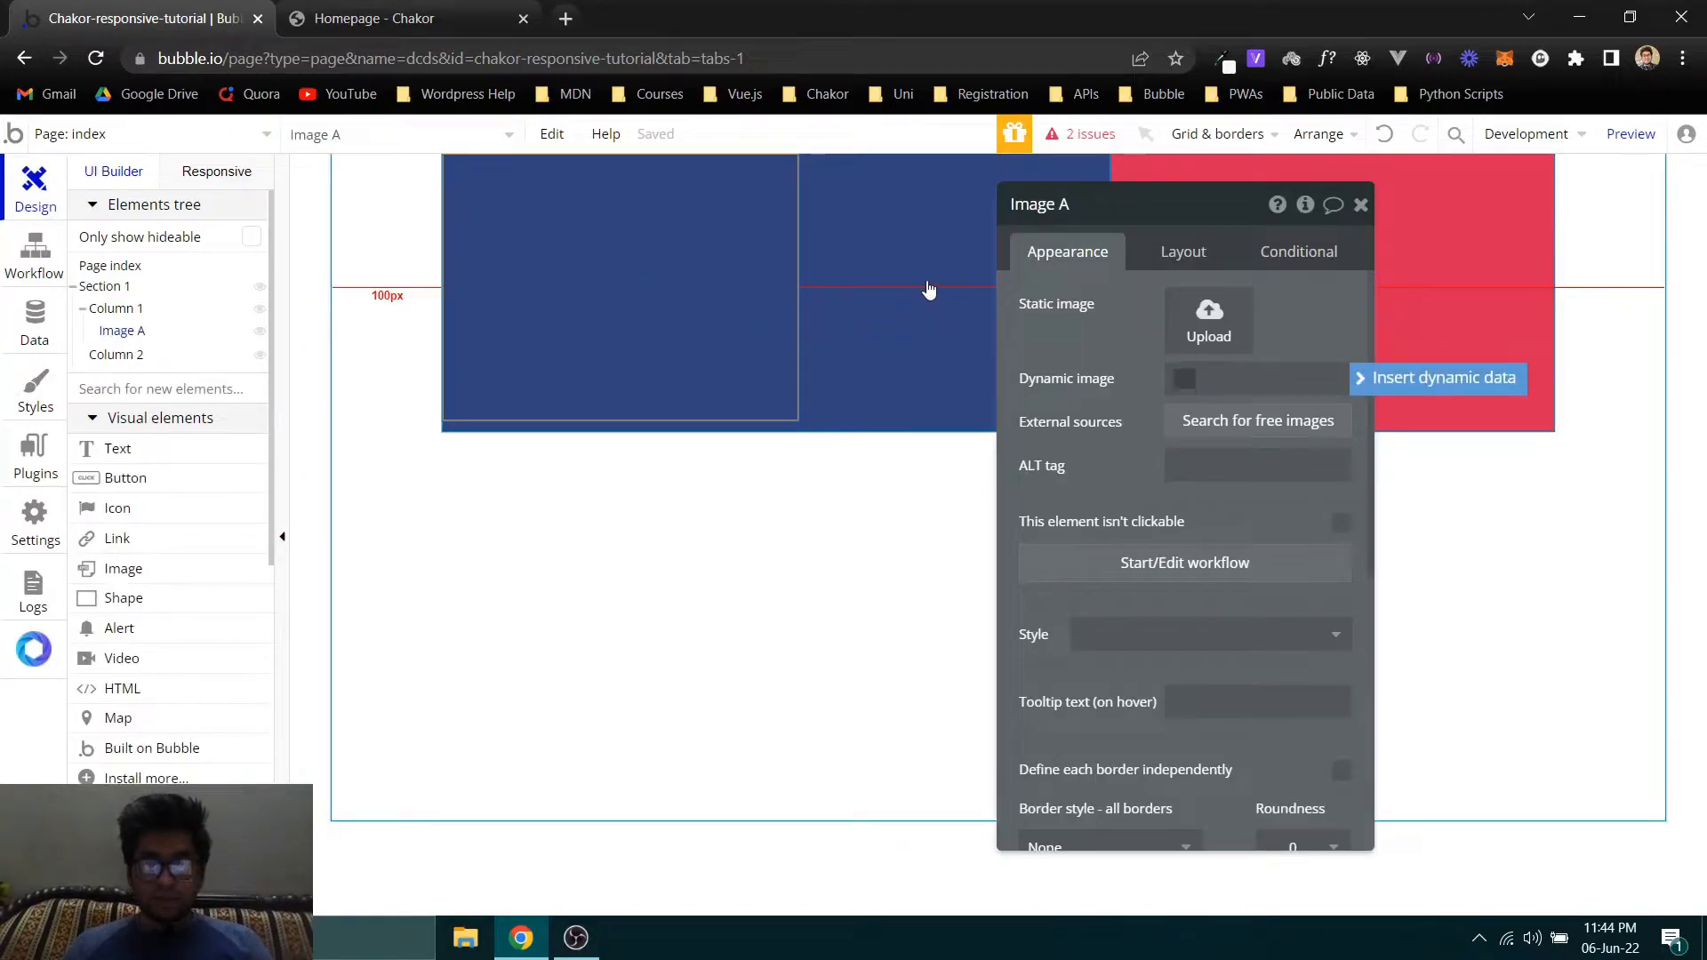
- Review the layout settings of Column 1 and its new image, and return to the image's appearance settings
left_click(869, 262)
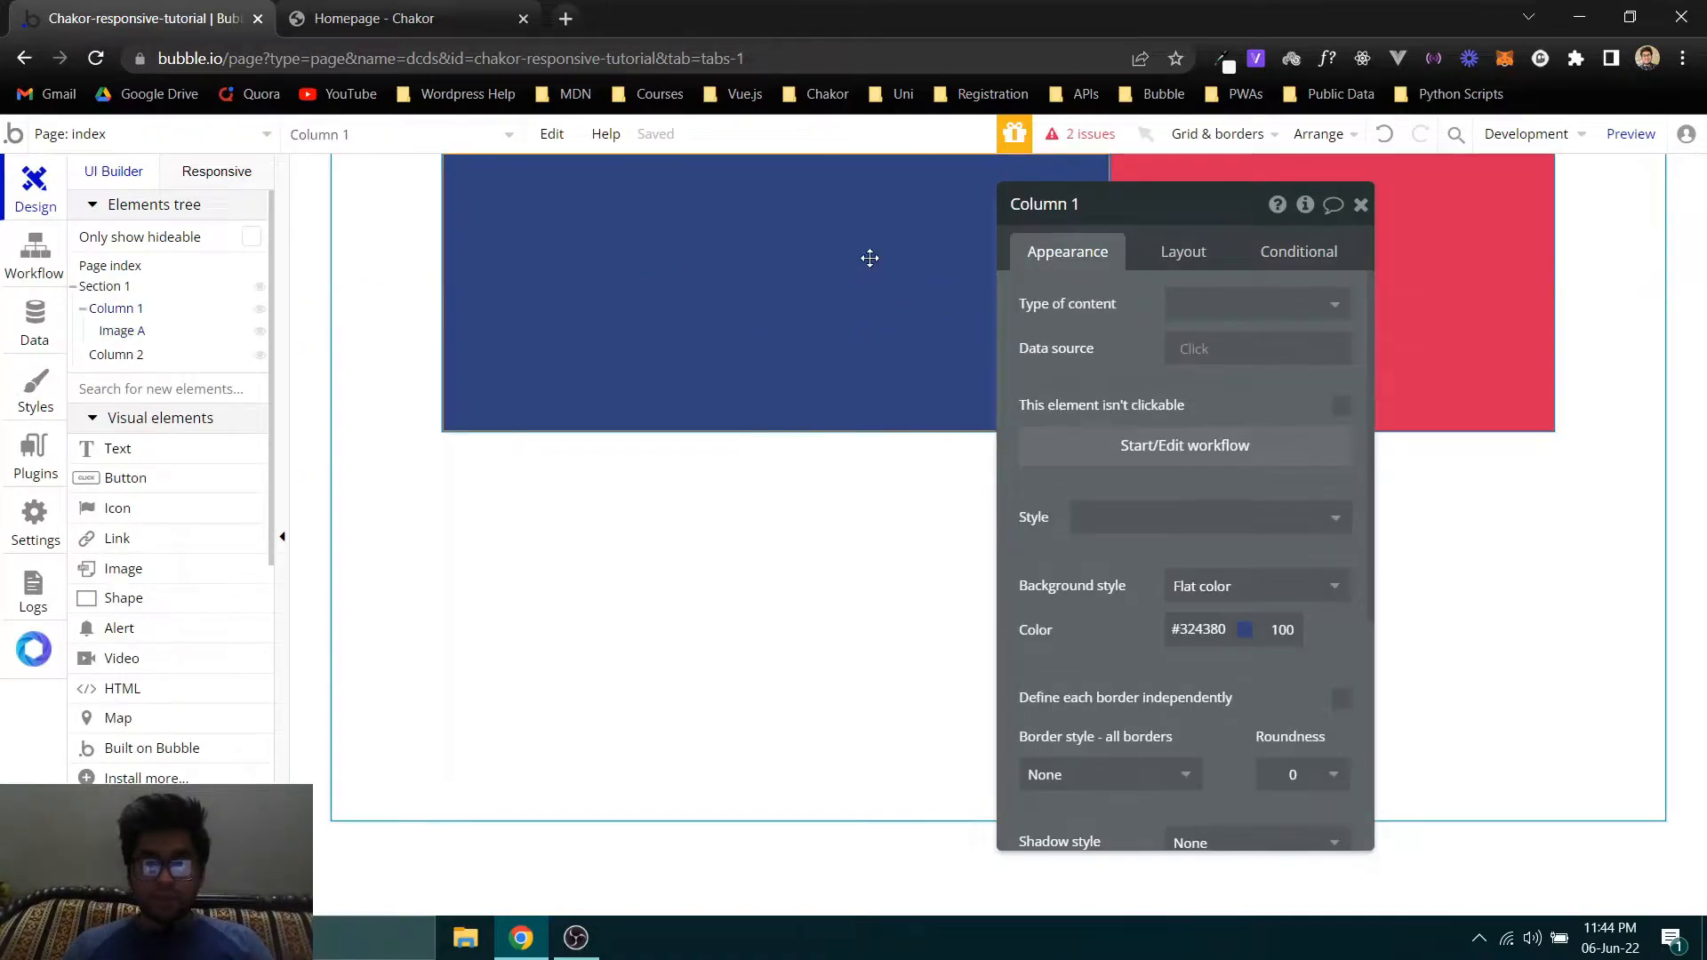
left_click(1151, 260)
left_click(573, 244)
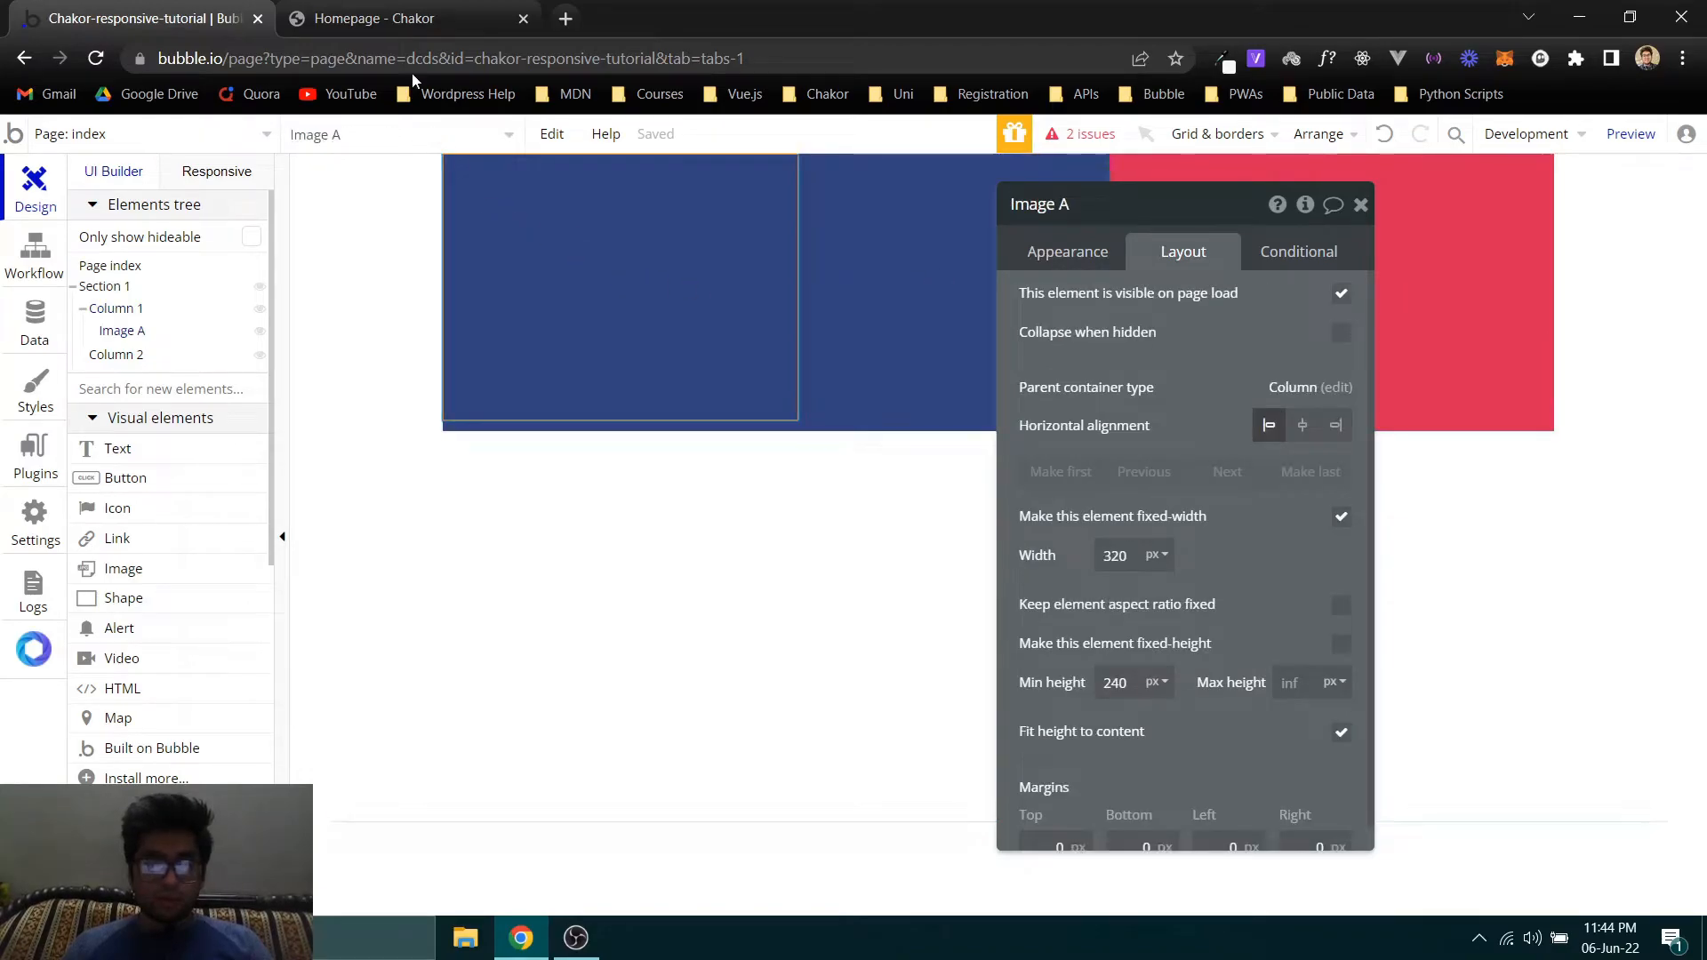
left_click(1095, 251)
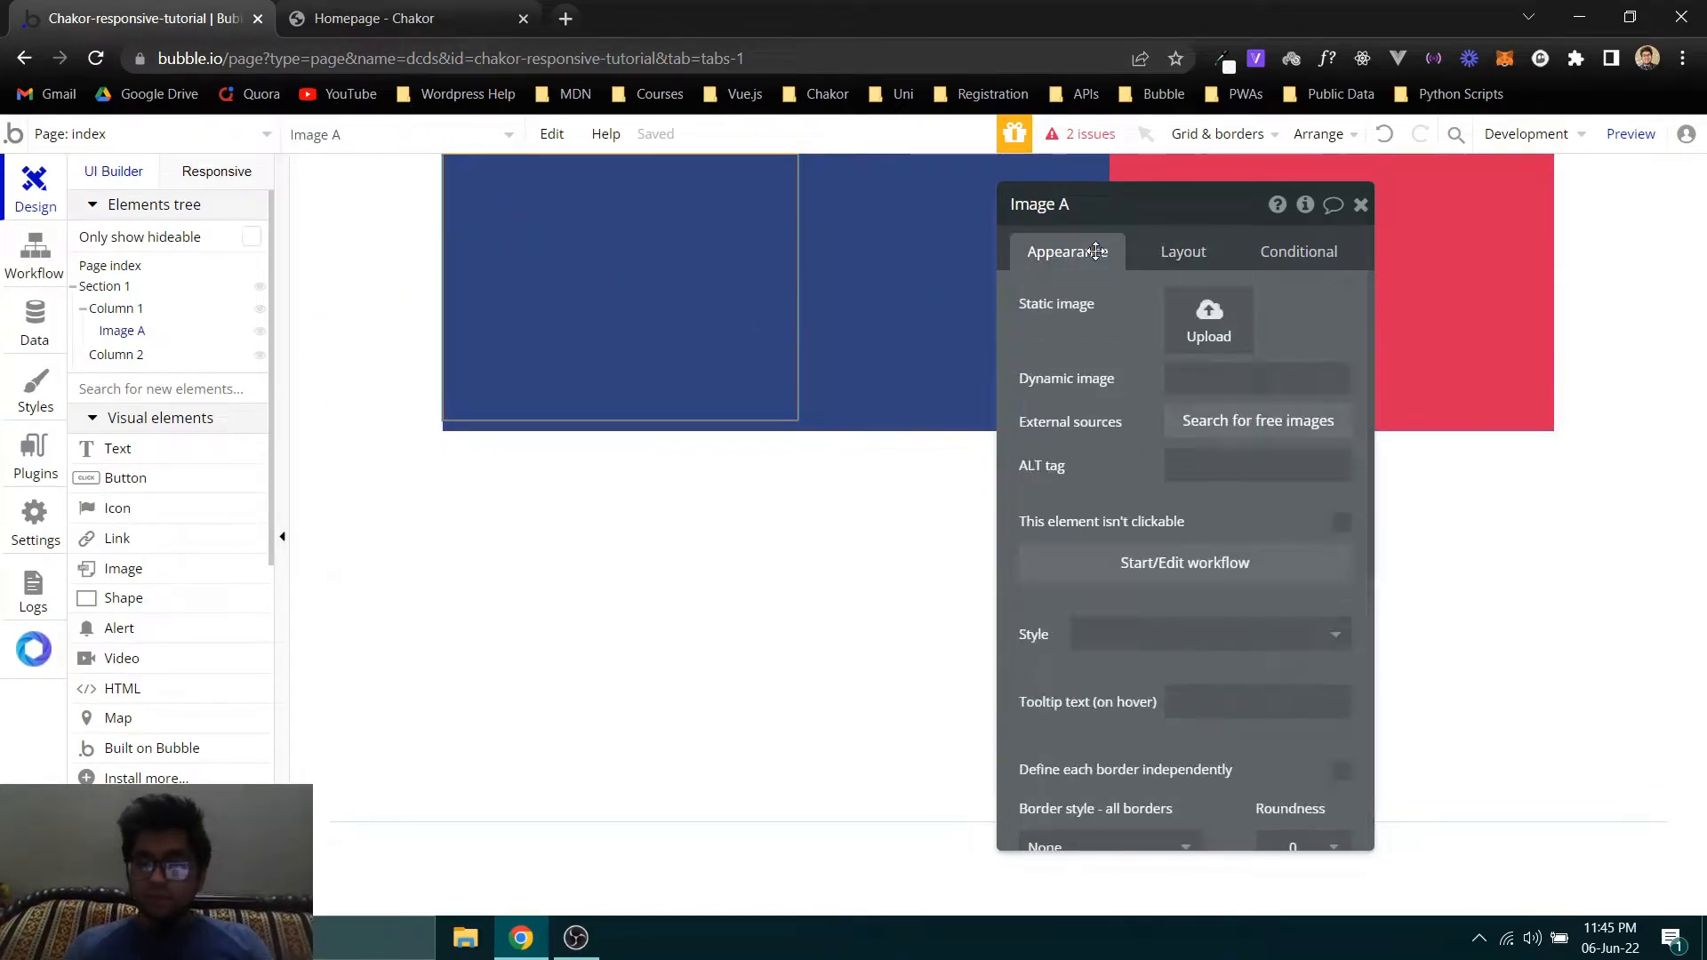
- Upload the logo file from the Desktop as the static image of Column 1's image element
left_click(1207, 322)
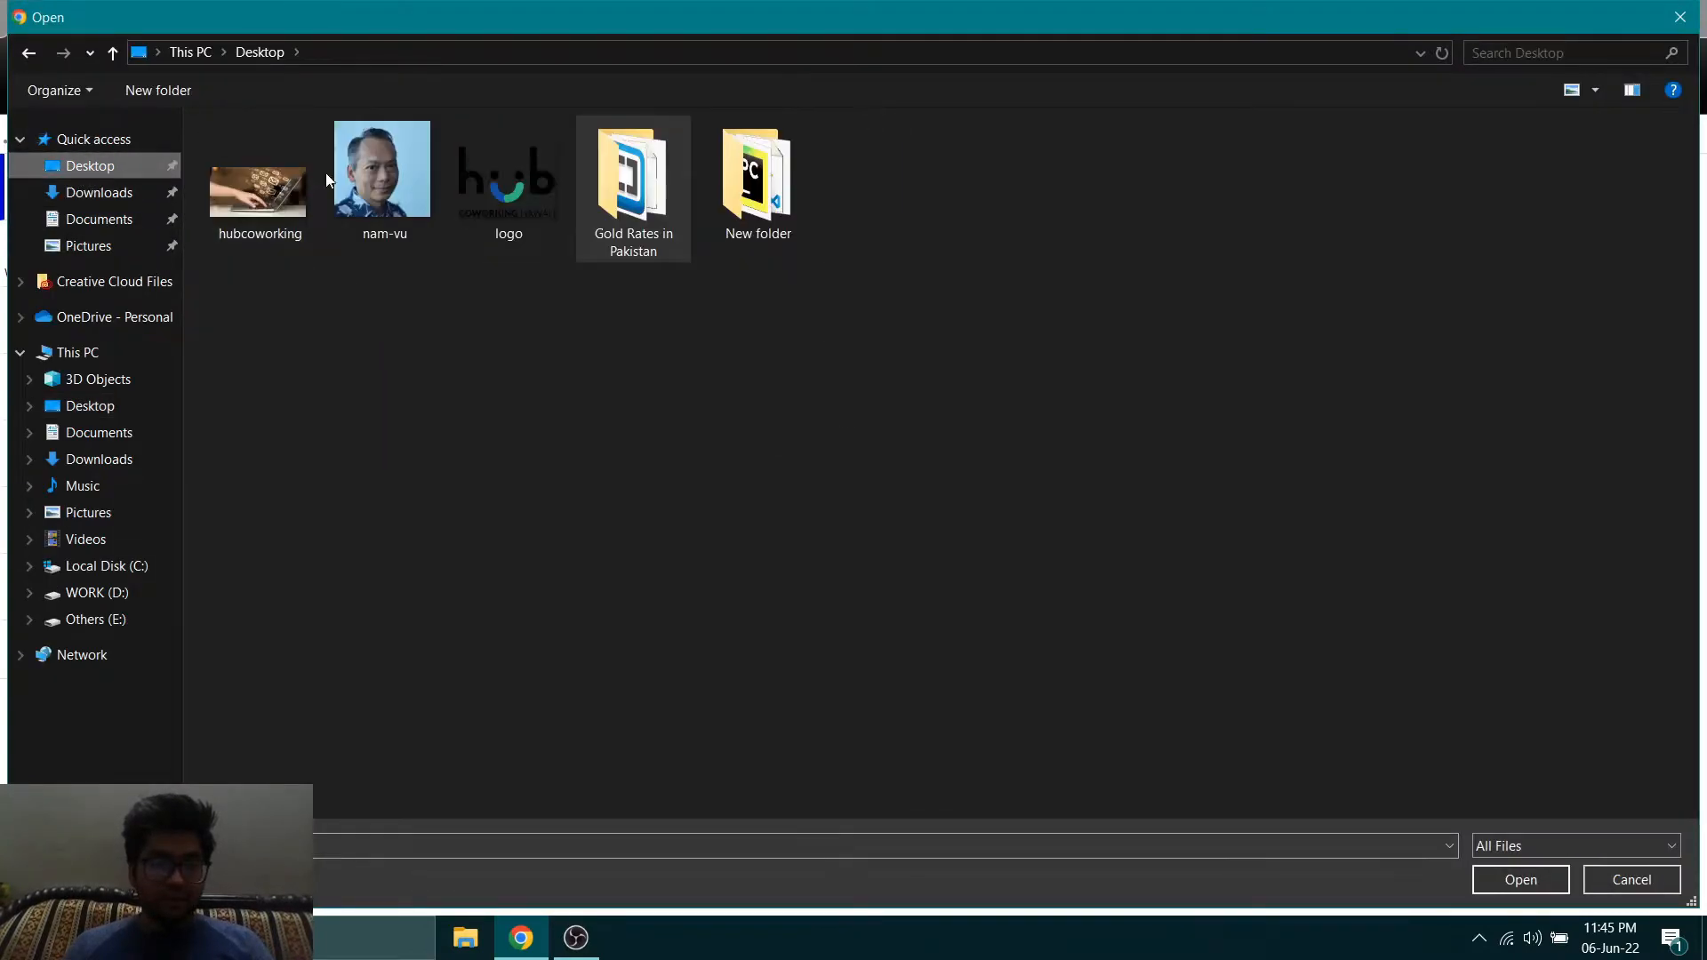
left_click(517, 187)
double_click(516, 186)
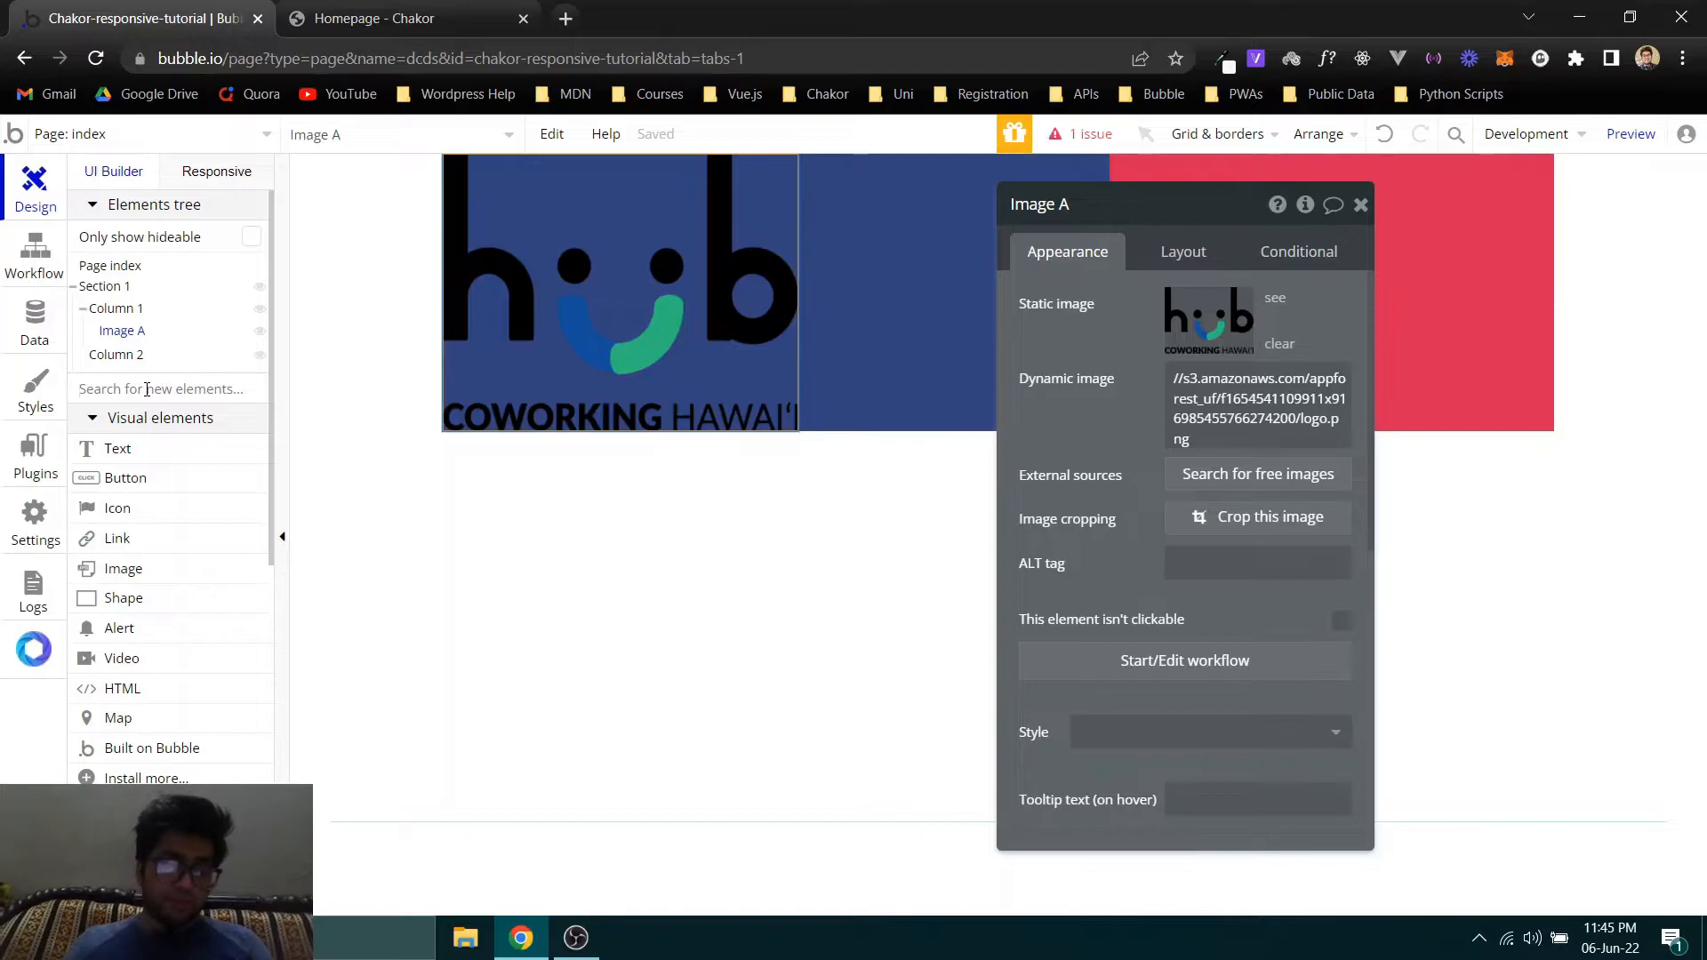
- Add a Text element below the logo in Column 1 and fill it with the testimonial paragraph copied from the Chakor homepage
left_click(111, 450)
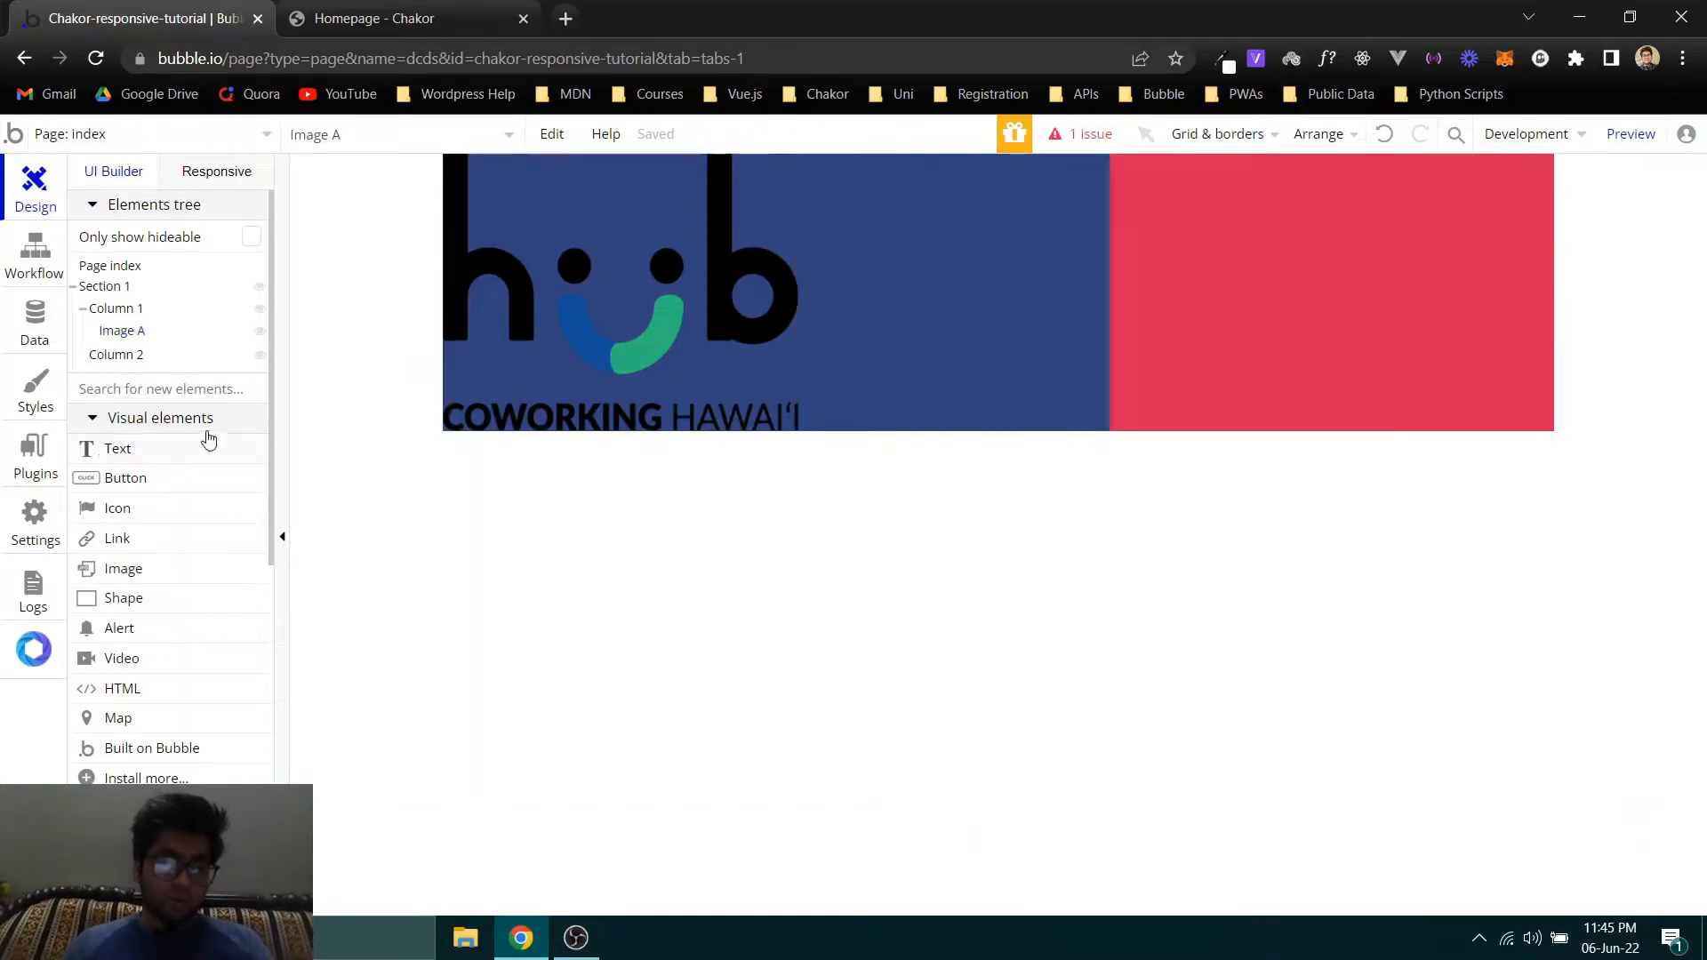
left_click(667, 430)
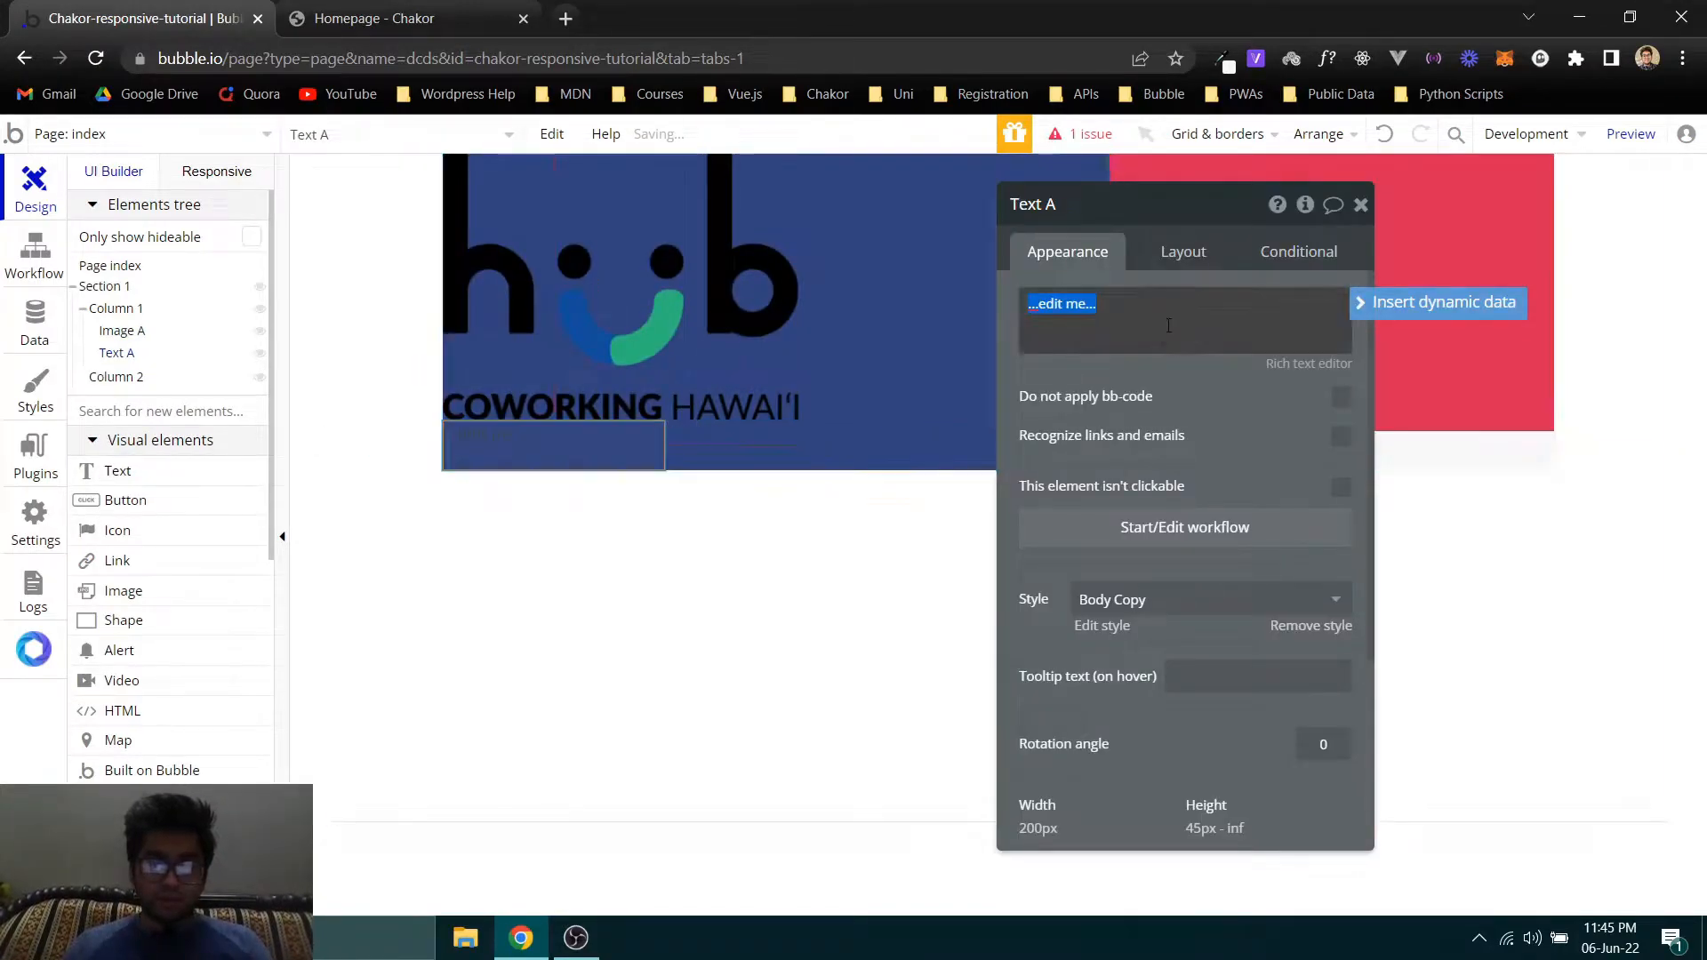
key("ctrl+Tab")
left_click_drag(679, 640, 242, 386)
key("ctrl+c")
key("ctrl+Tab")
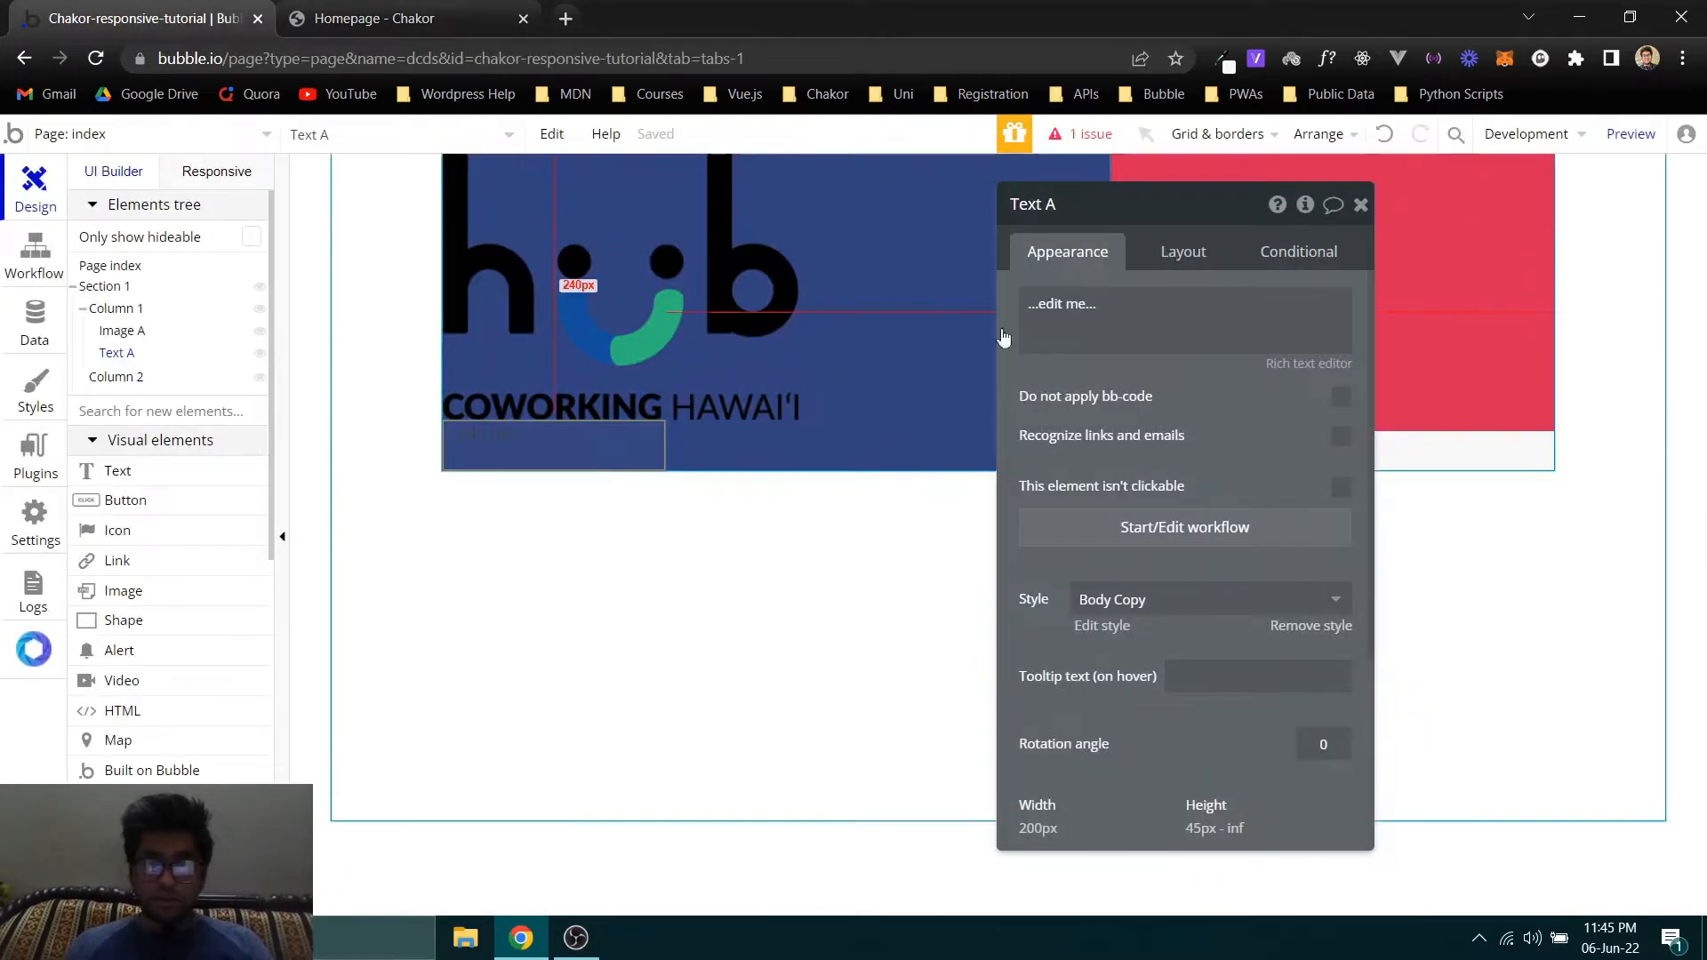
left_click(1182, 320)
key("ctrl+v")
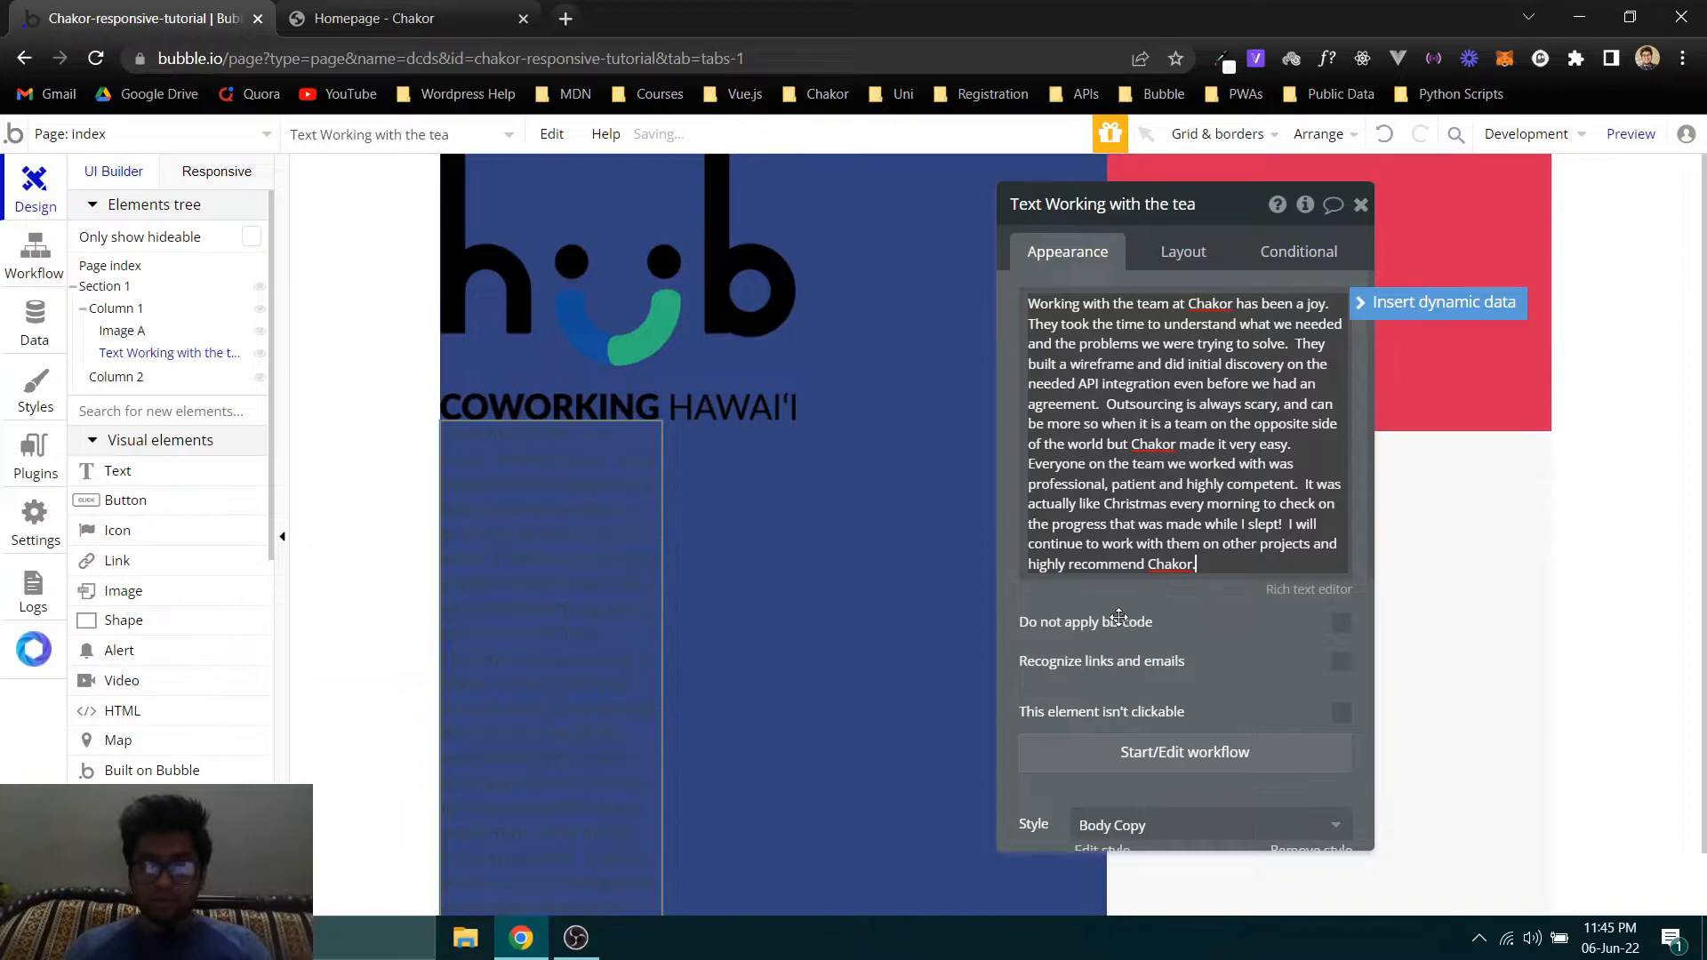
scroll(800, 401, "down", 2)
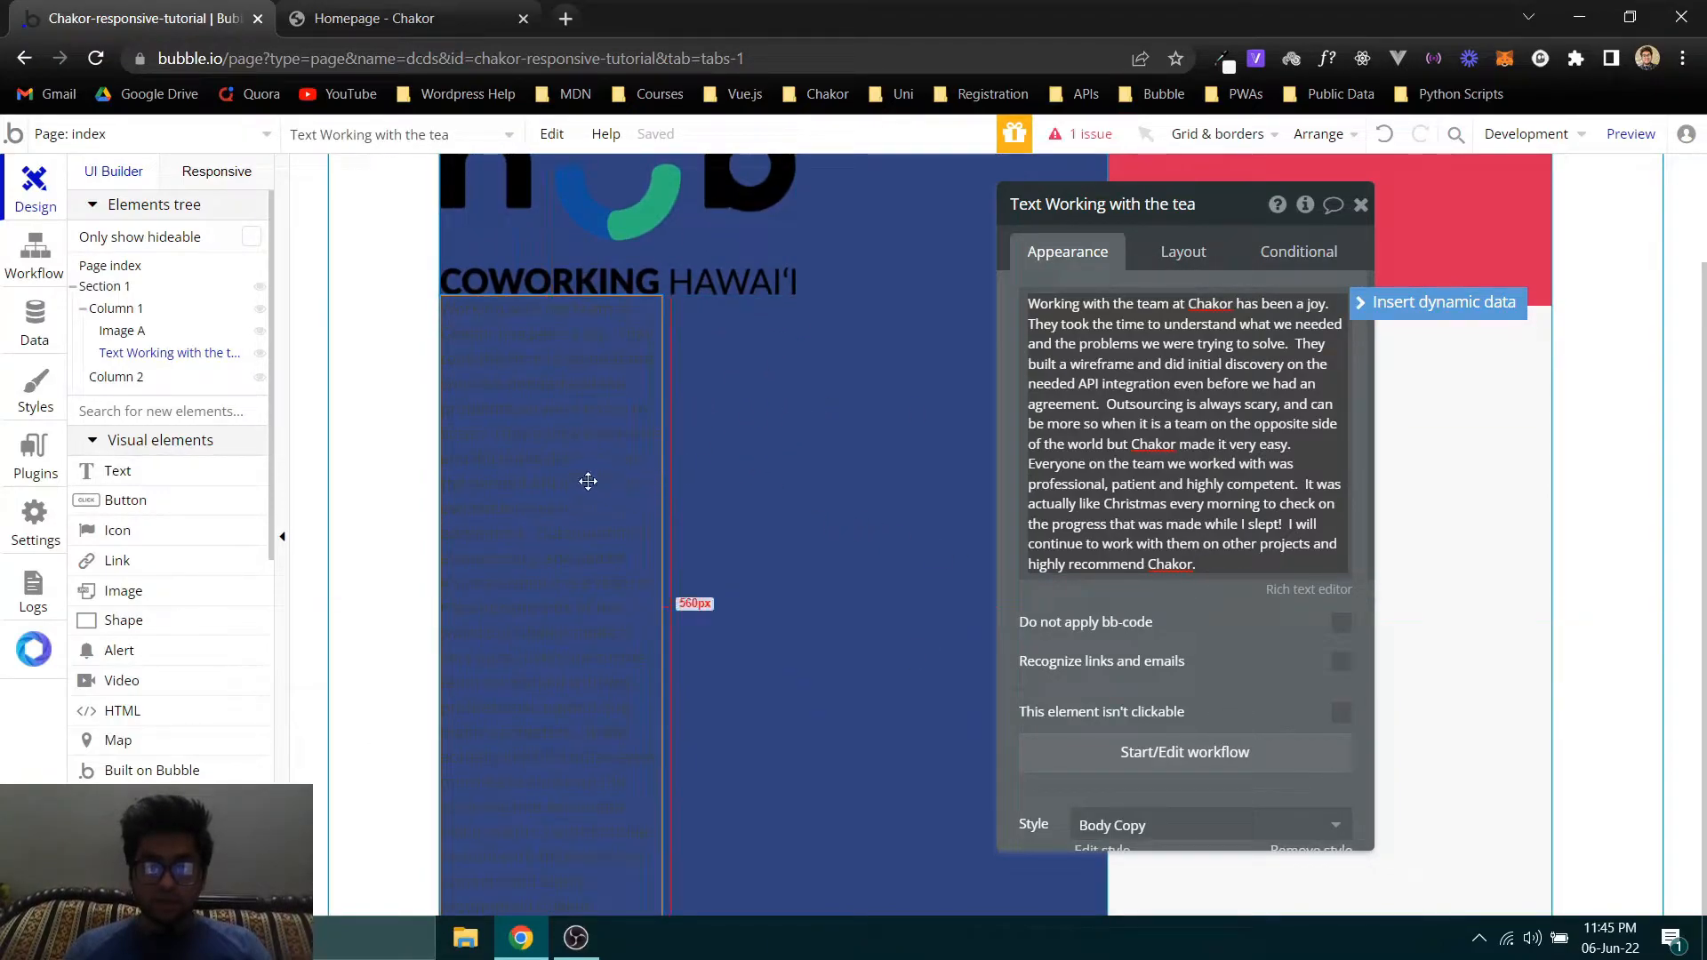
- Set the testimonial text's fixed width to 100%
left_click(1183, 252)
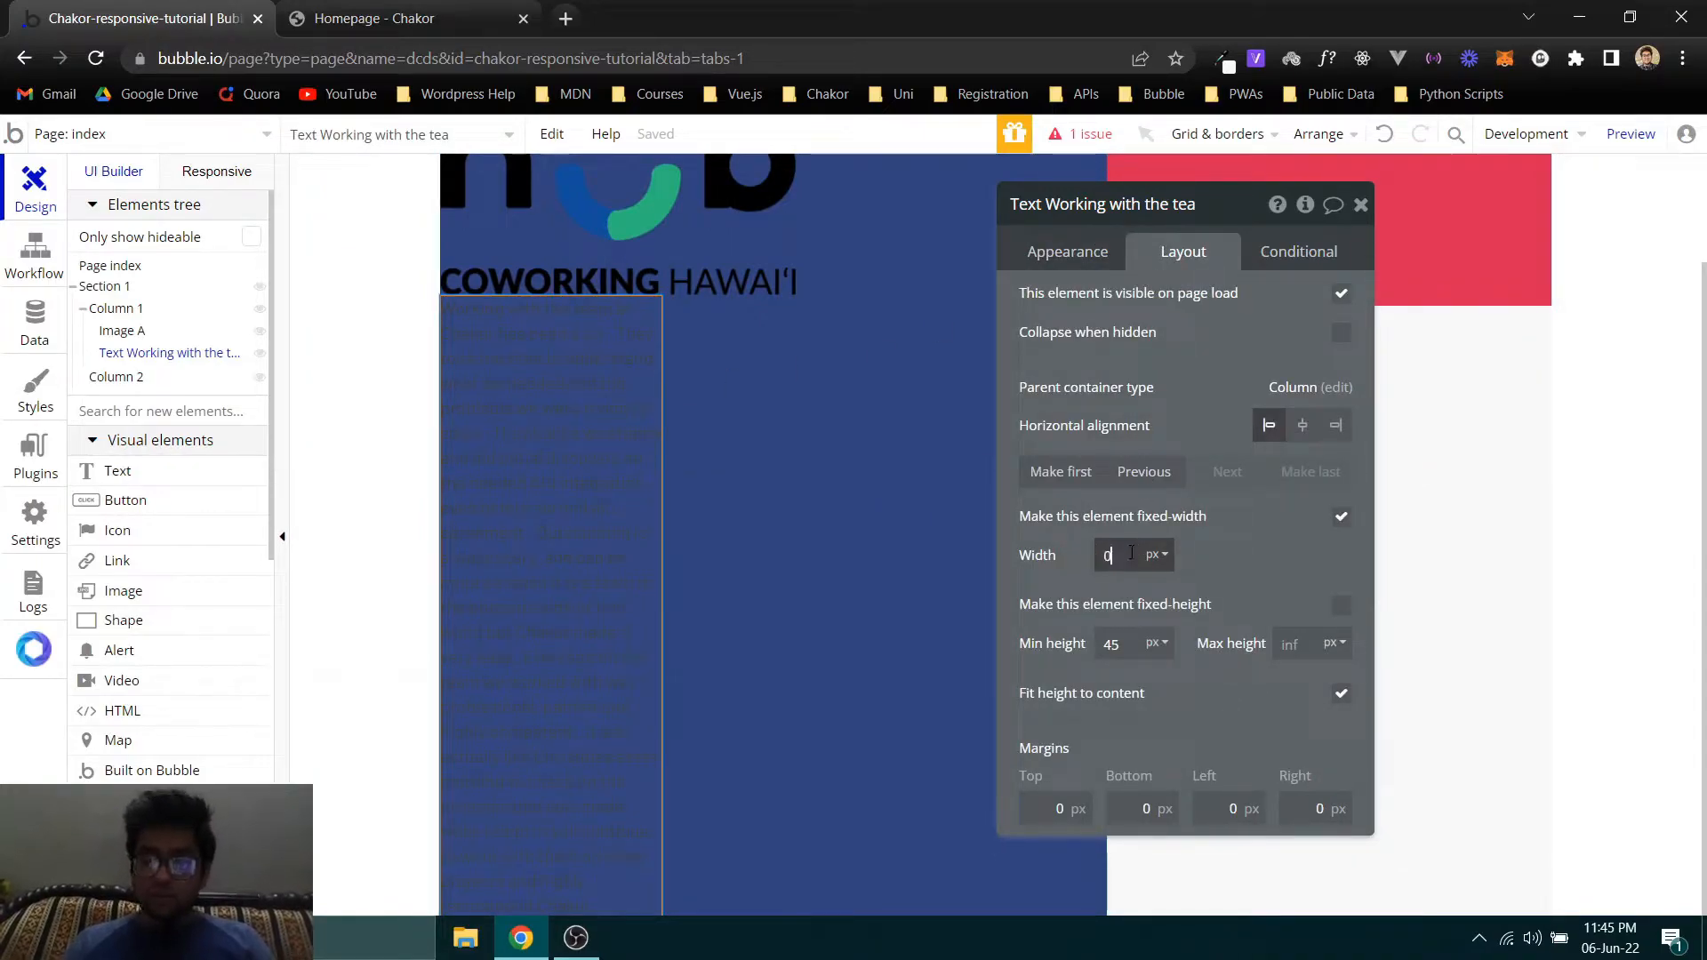
left_click(1154, 555)
left_click(1156, 622)
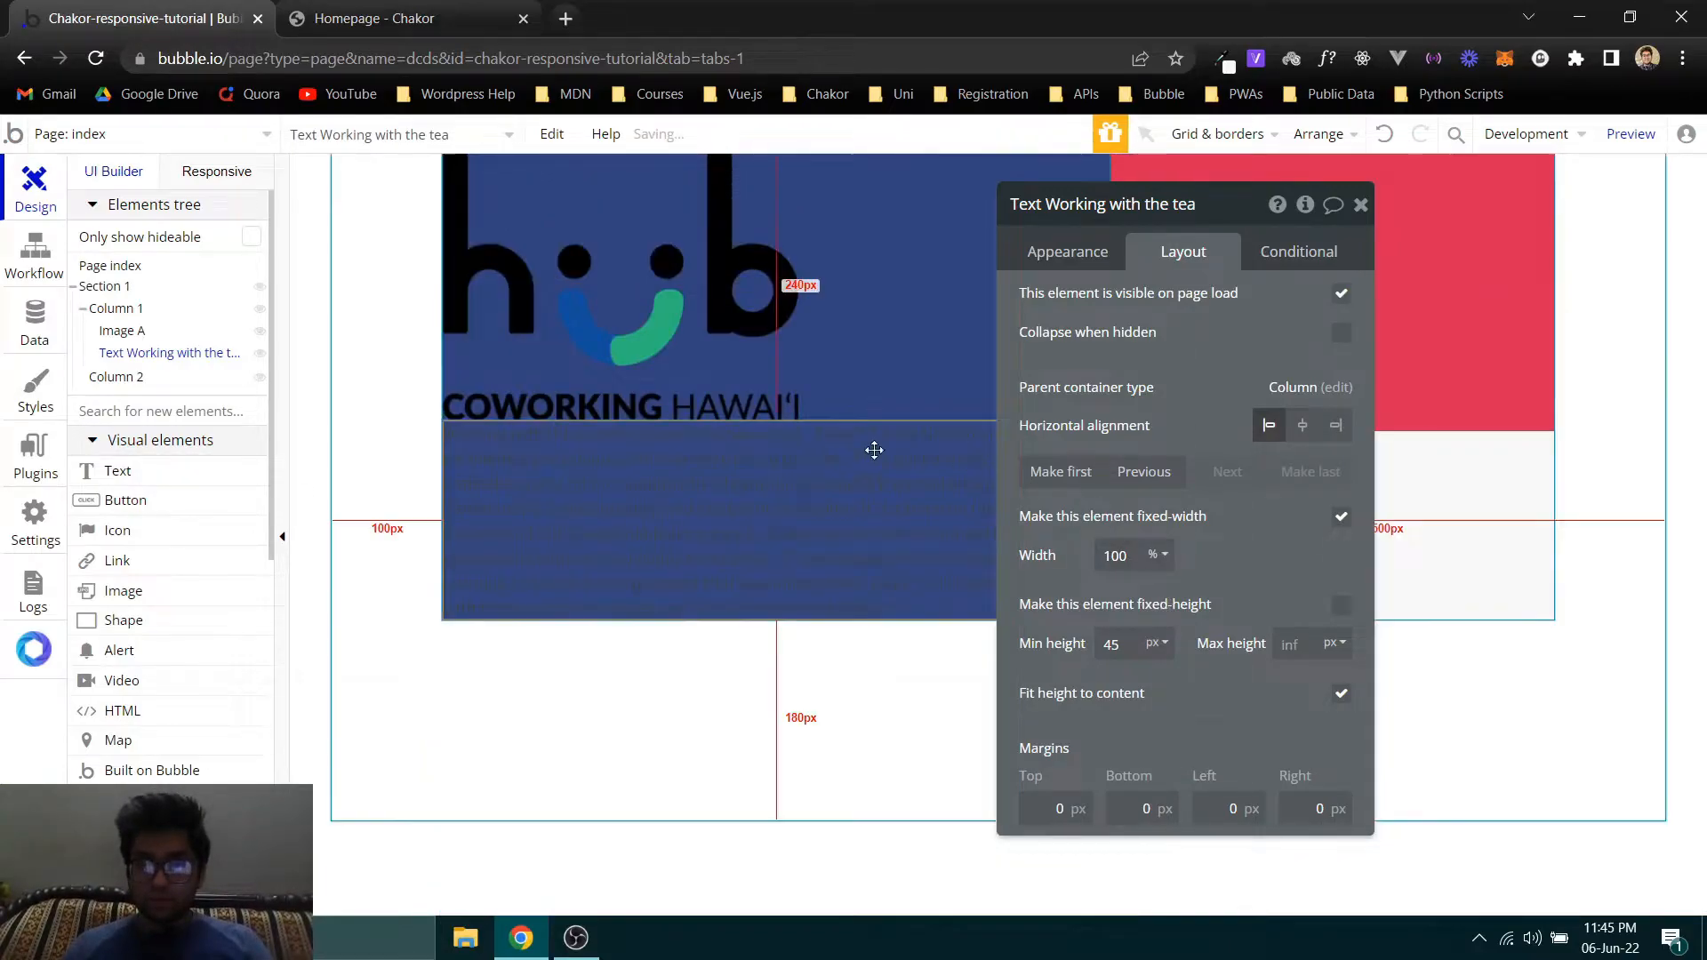
- Resize the logo image in Column 1 to a width of 150 px and a minimum height of 150 px
left_click(570, 316)
left_click(1116, 681)
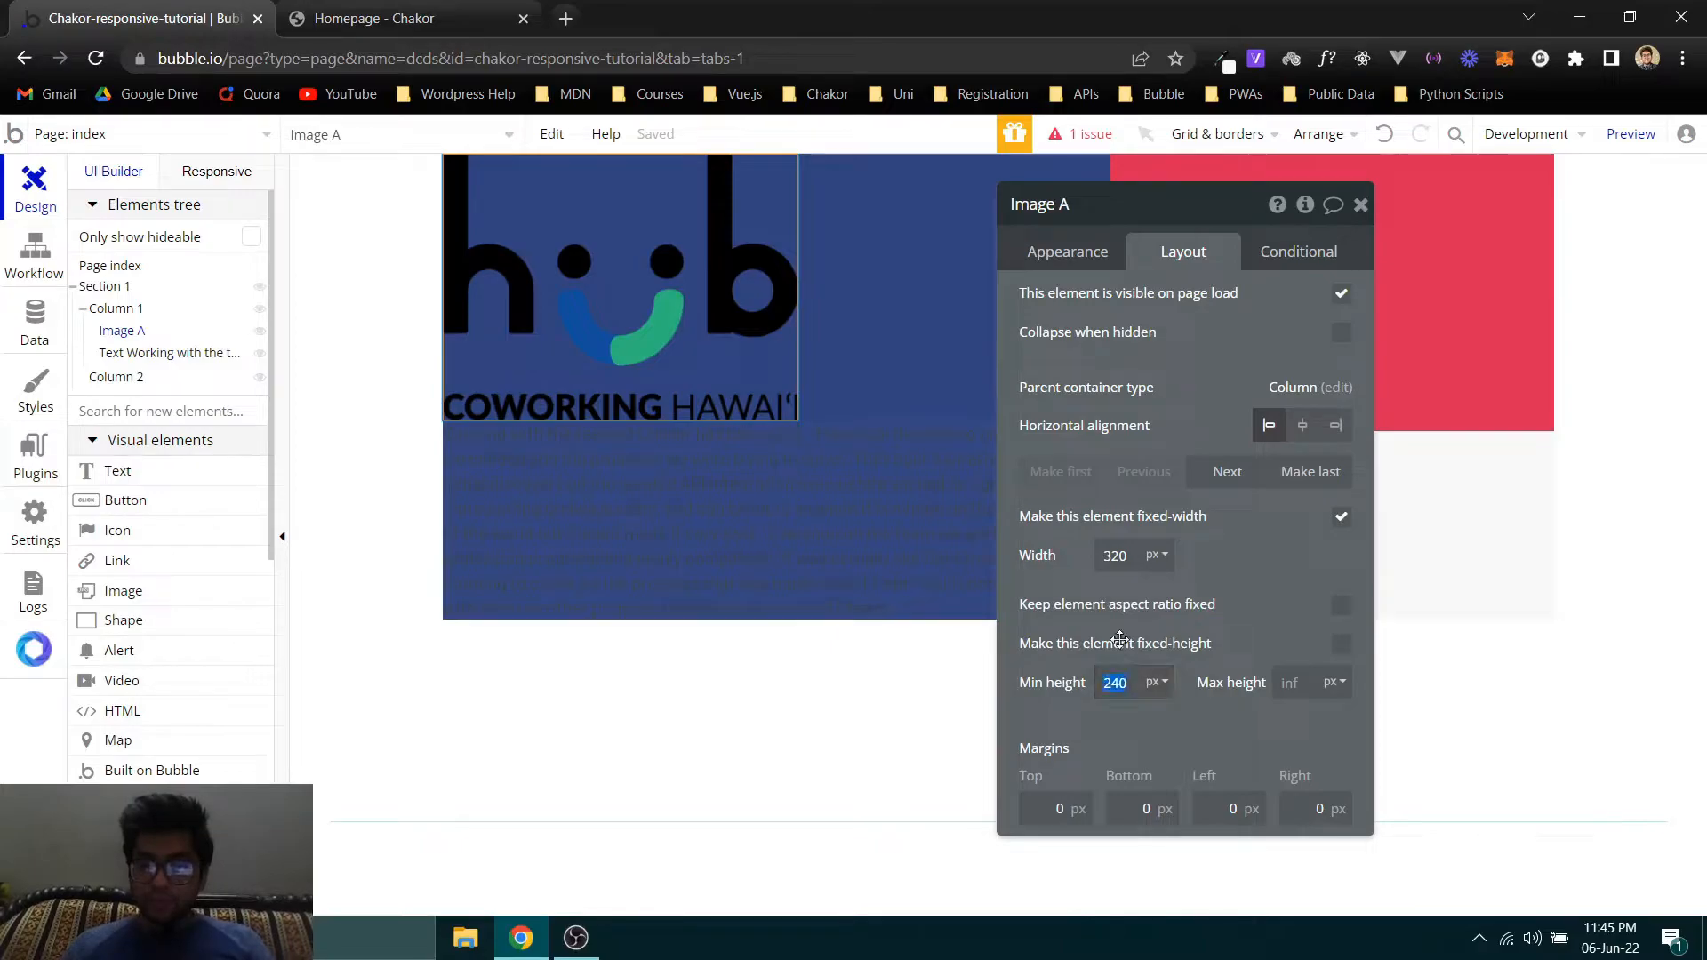
left_click(1116, 556)
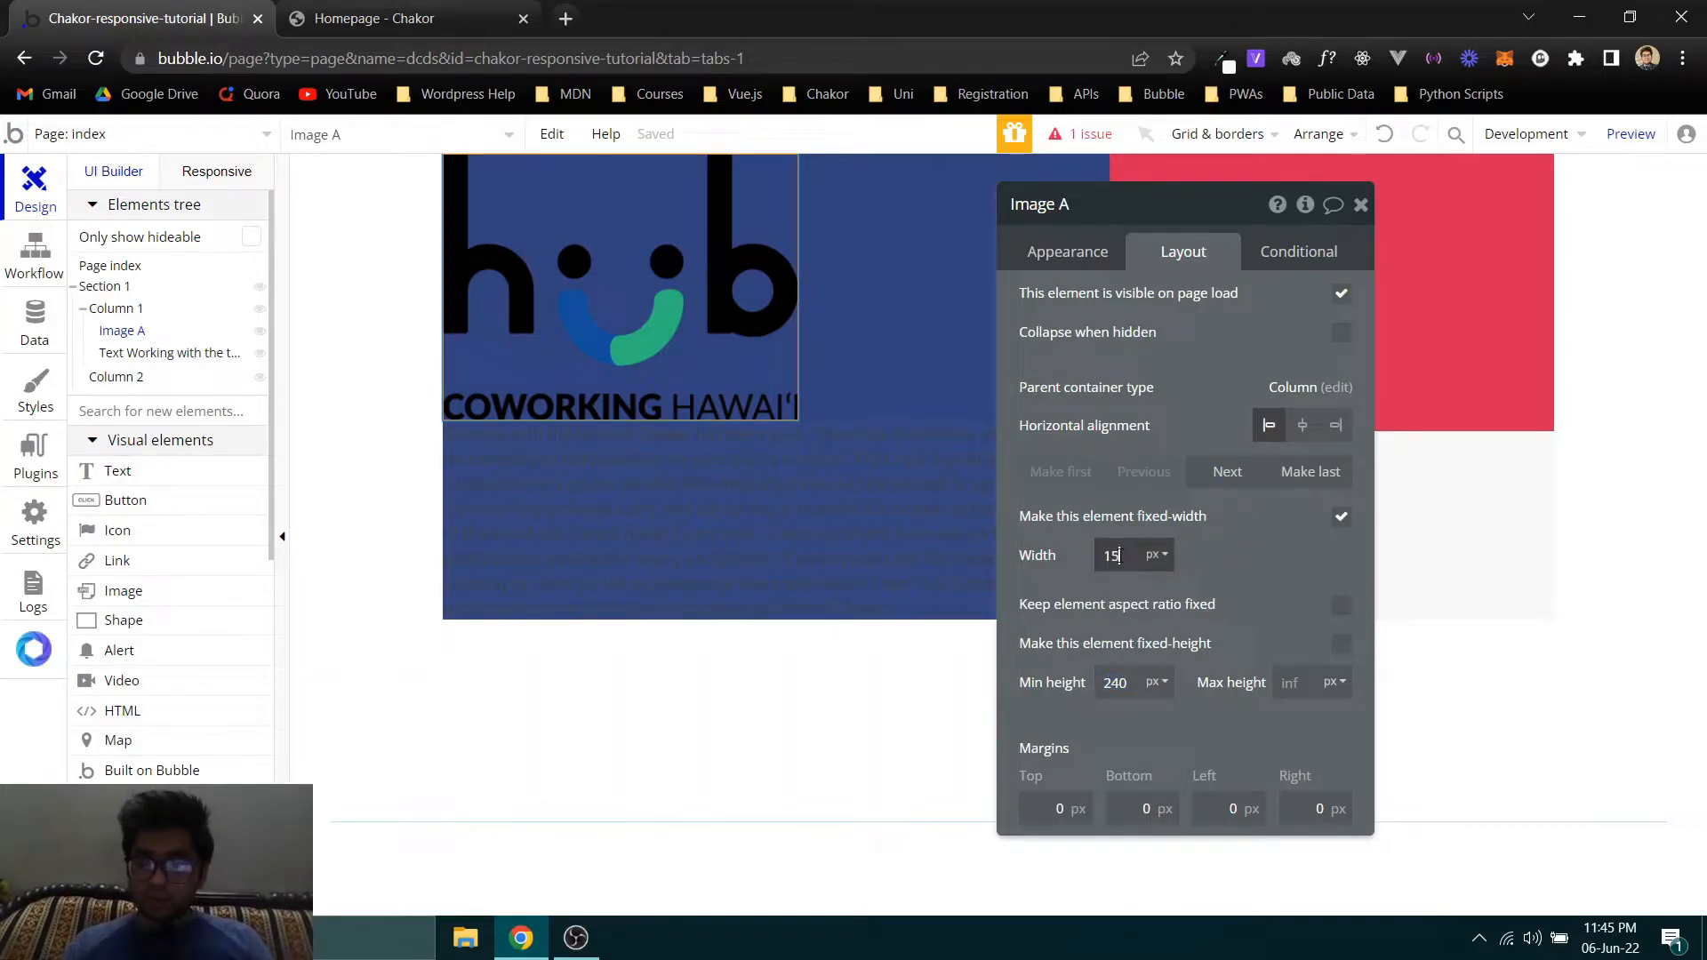
key("Tab")
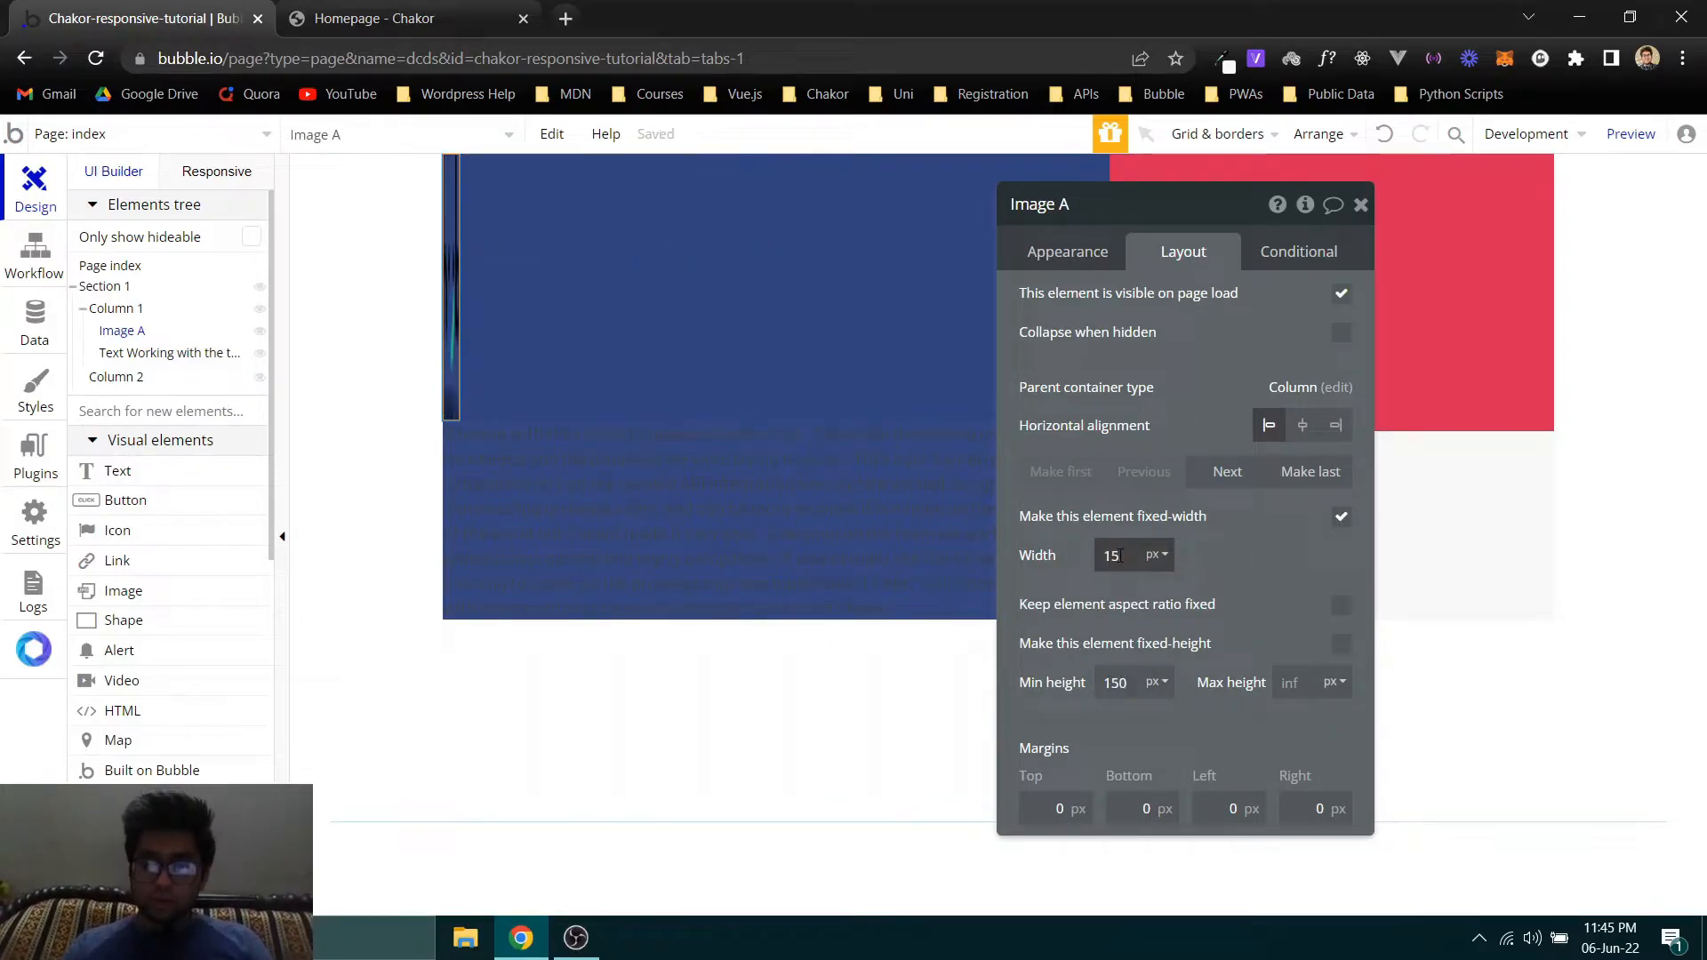
left_click(1120, 555)
type("0")
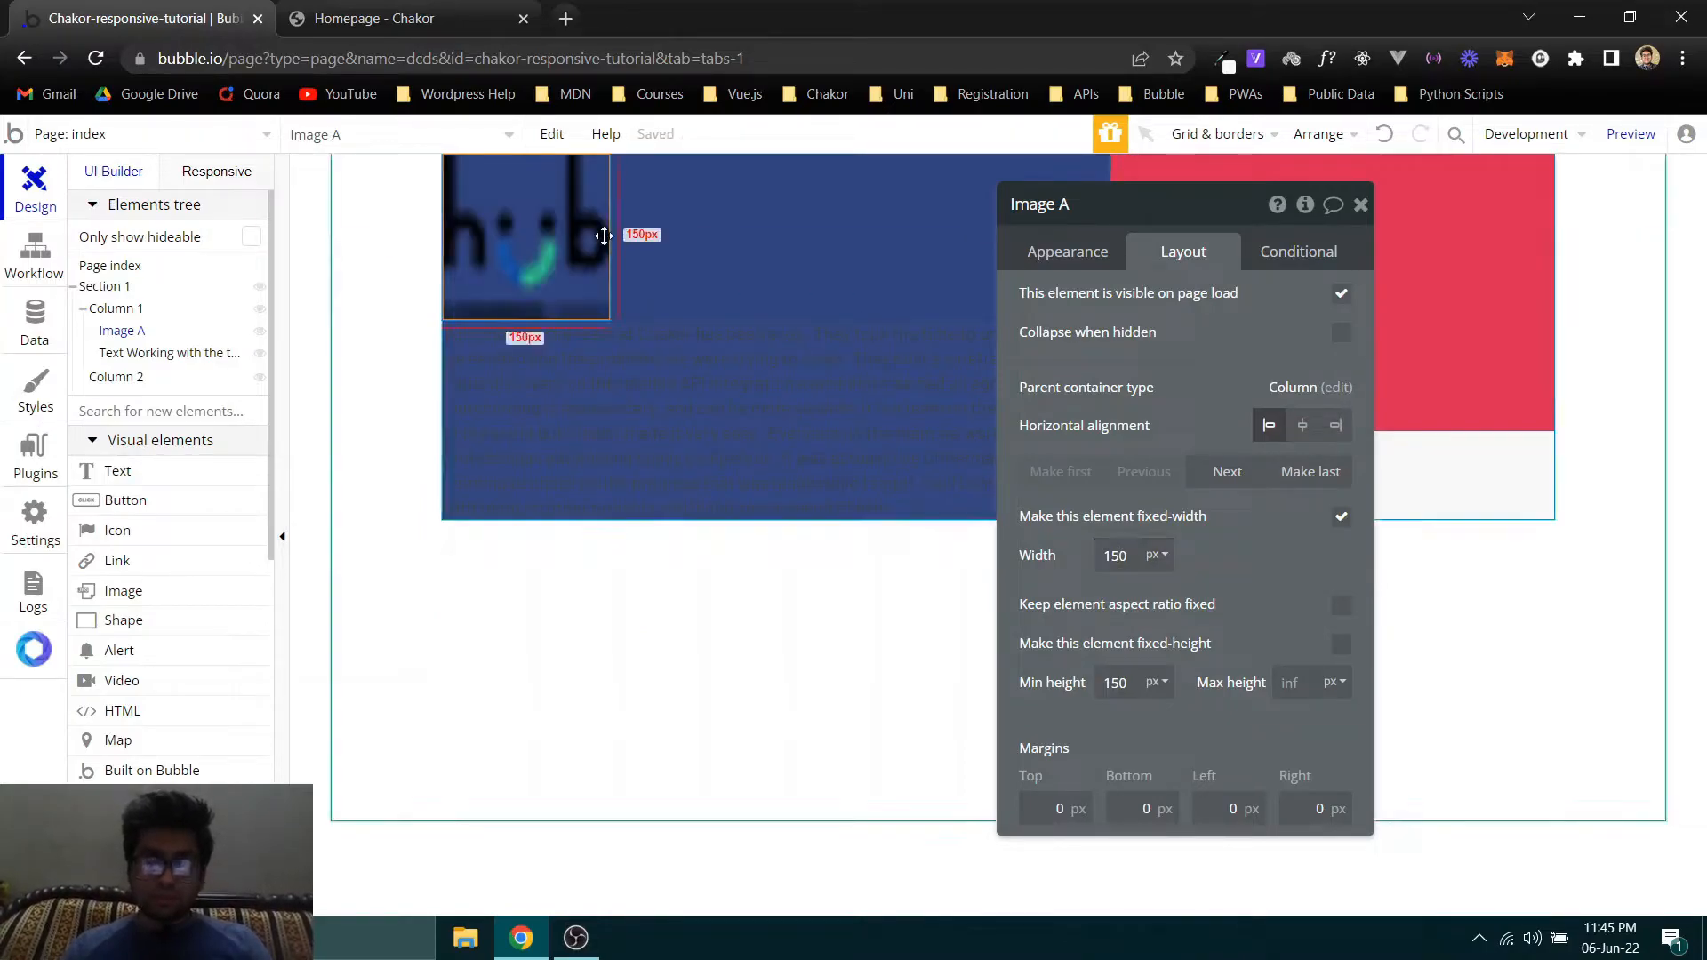
- Duplicate the logo image and make the copy the last element in Column 1, below the testimonial text
left_click(652, 397)
left_click(560, 271)
key("ctrl+c")
key("ctrl+v")
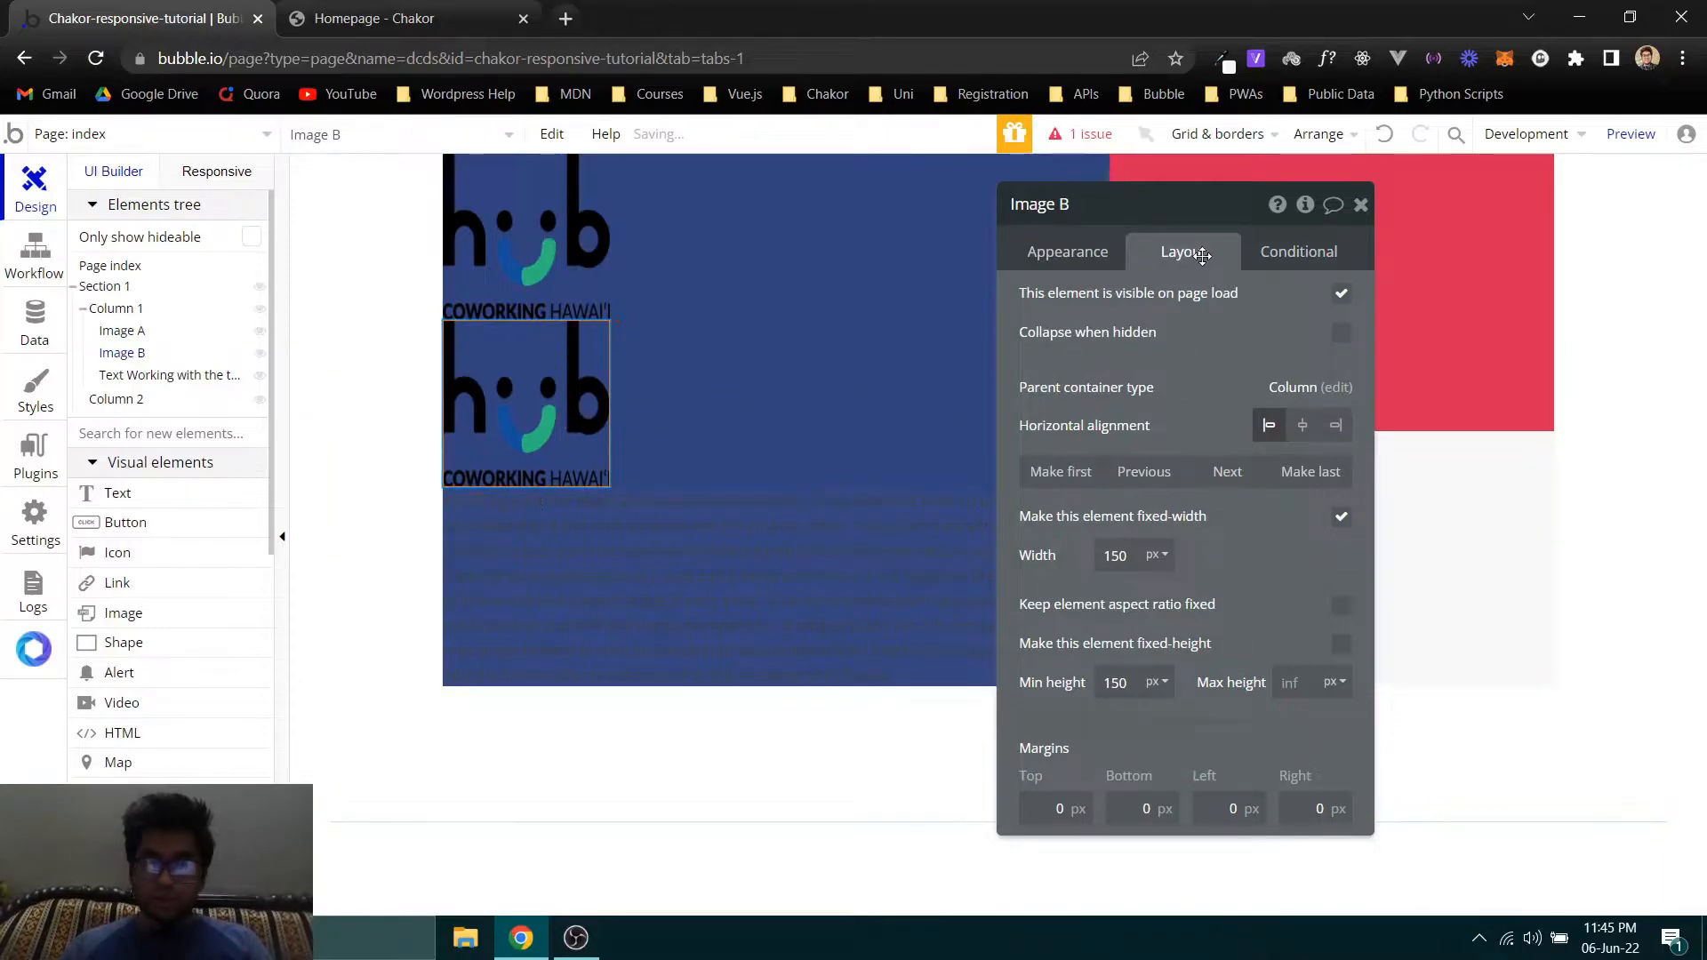
left_click(1301, 474)
- Check the portrait's placement on the Chakor homepage, try centering the copied image horizontally, and restore its left alignment
left_click(365, 16)
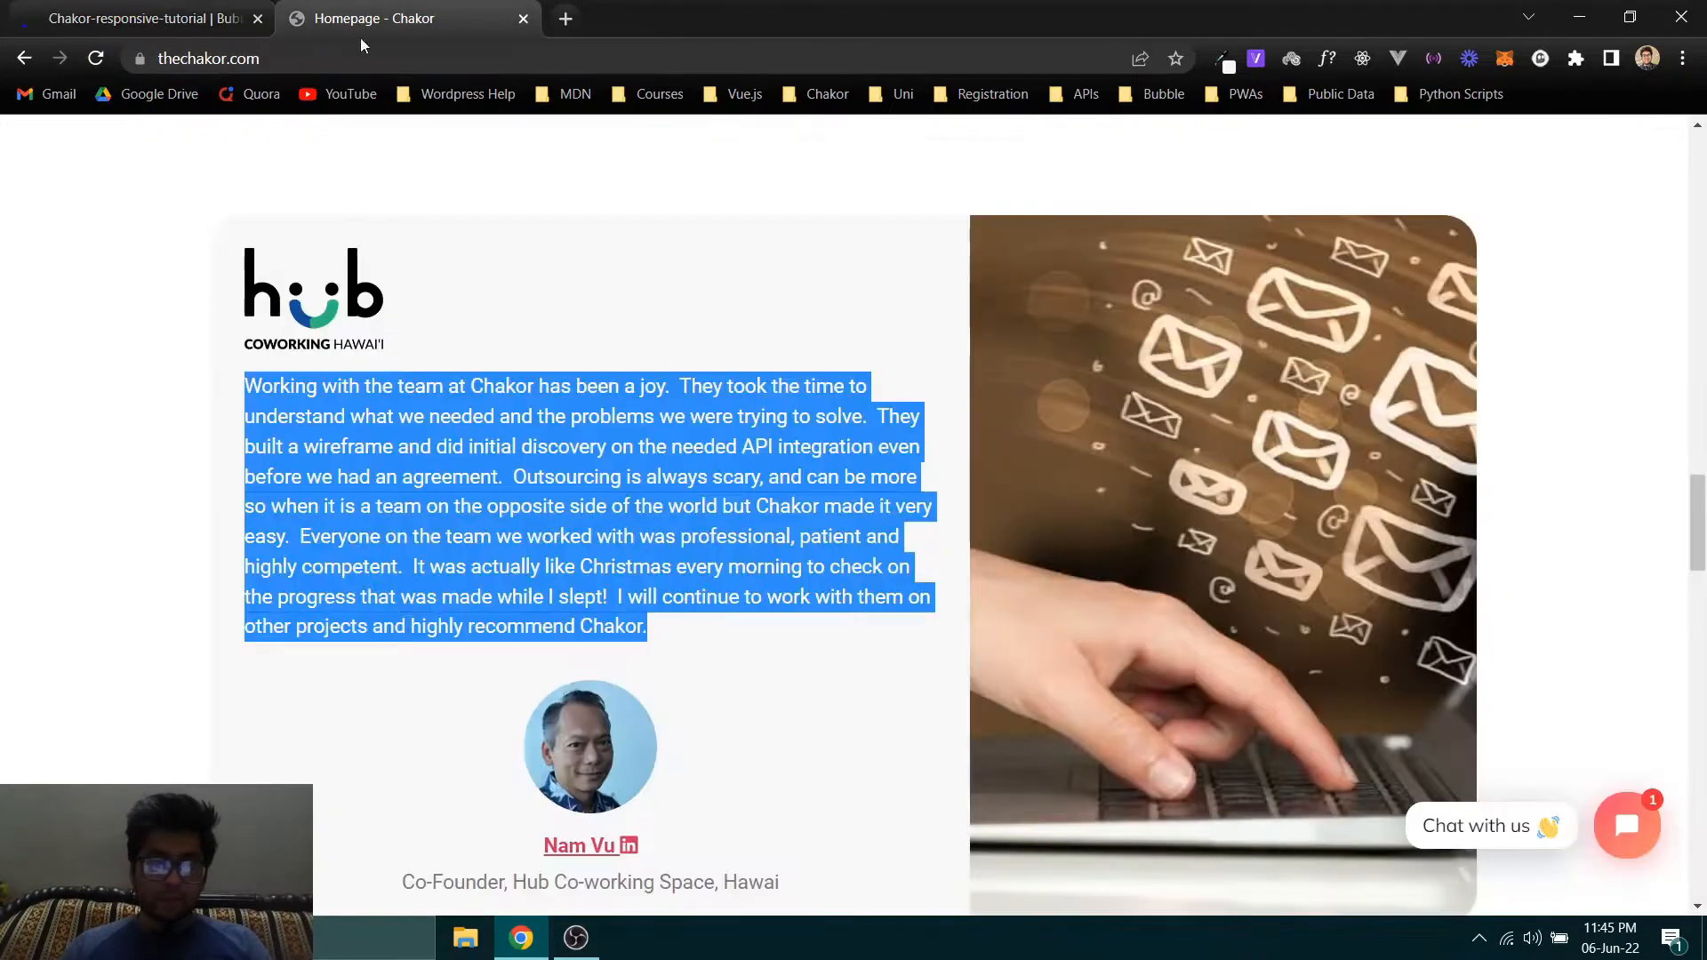
scroll(673, 691, "down", 3)
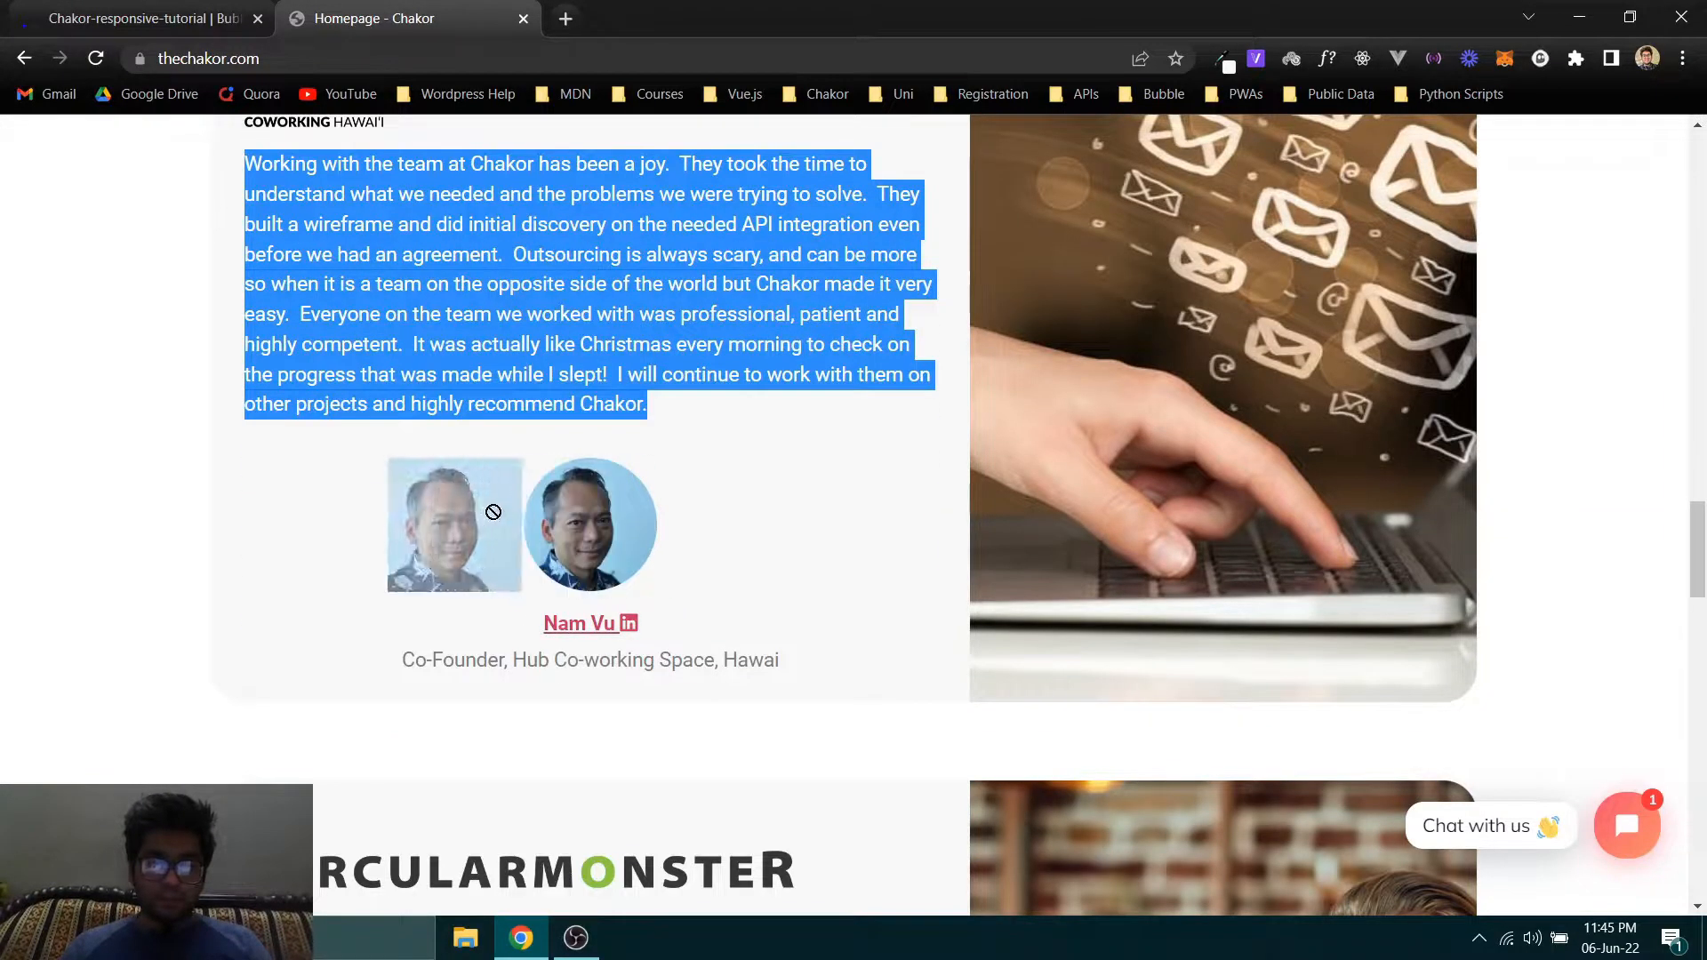
left_click(142, 18)
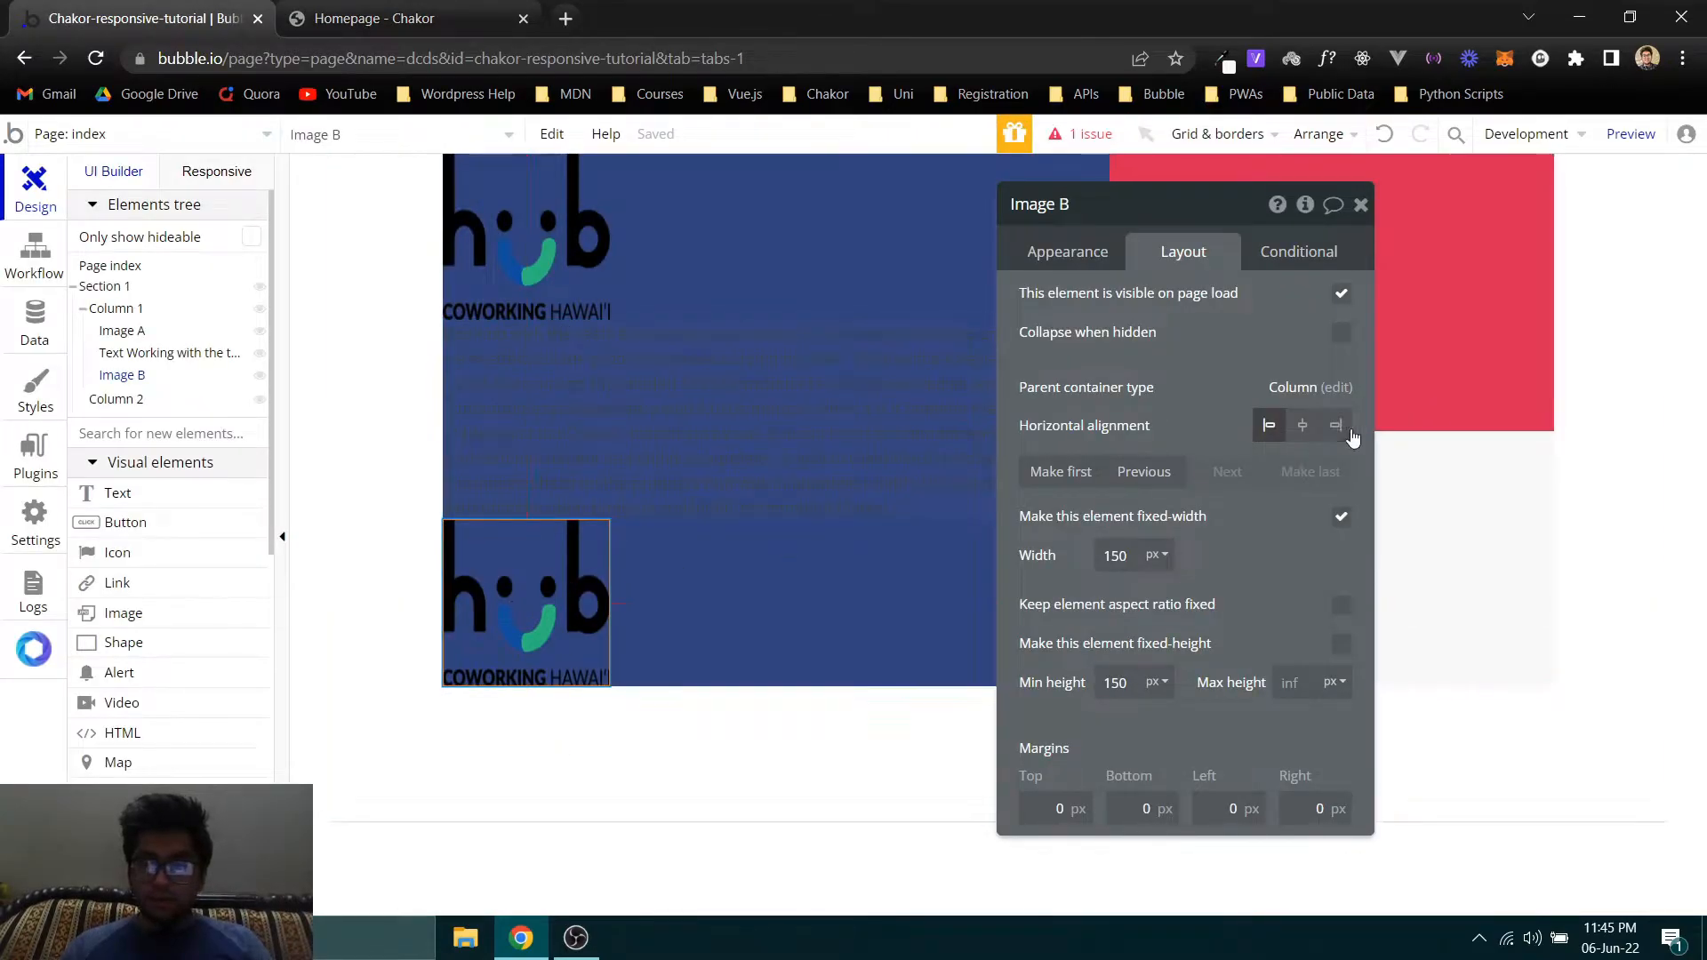
left_click(1302, 426)
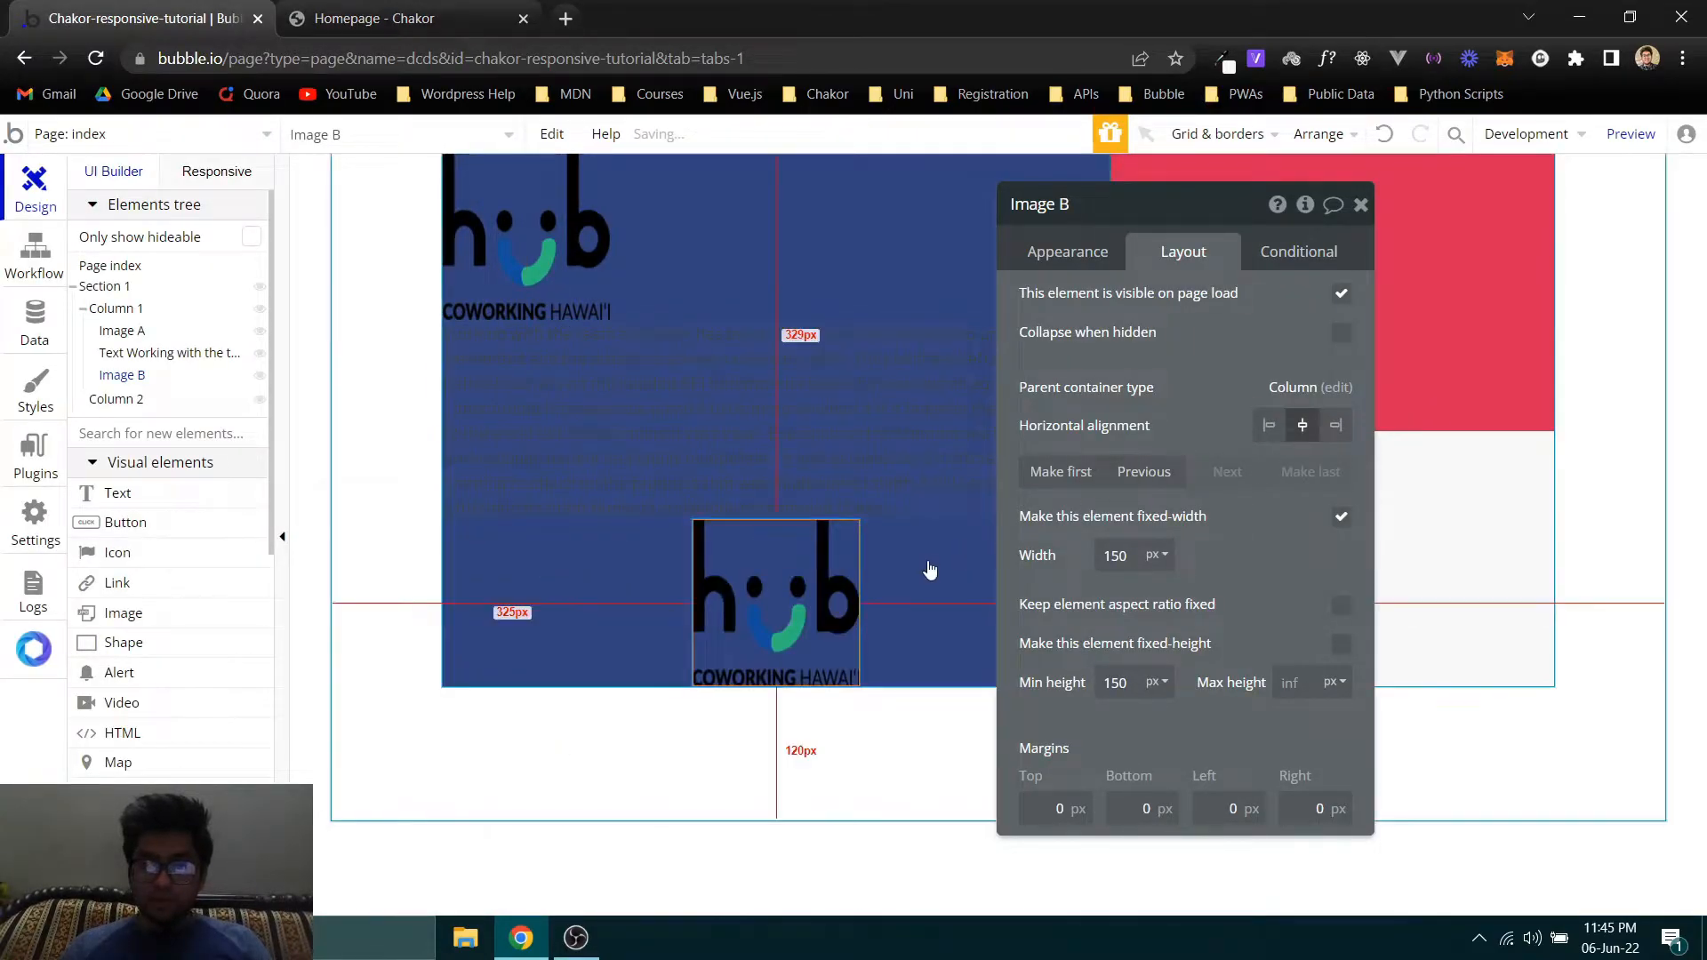
left_click(1269, 425)
- Replace the copied image's static image with the portrait photo from the Desktop, and clear the text selection on the Chakor homepage
left_click(1068, 251)
left_click(1200, 298)
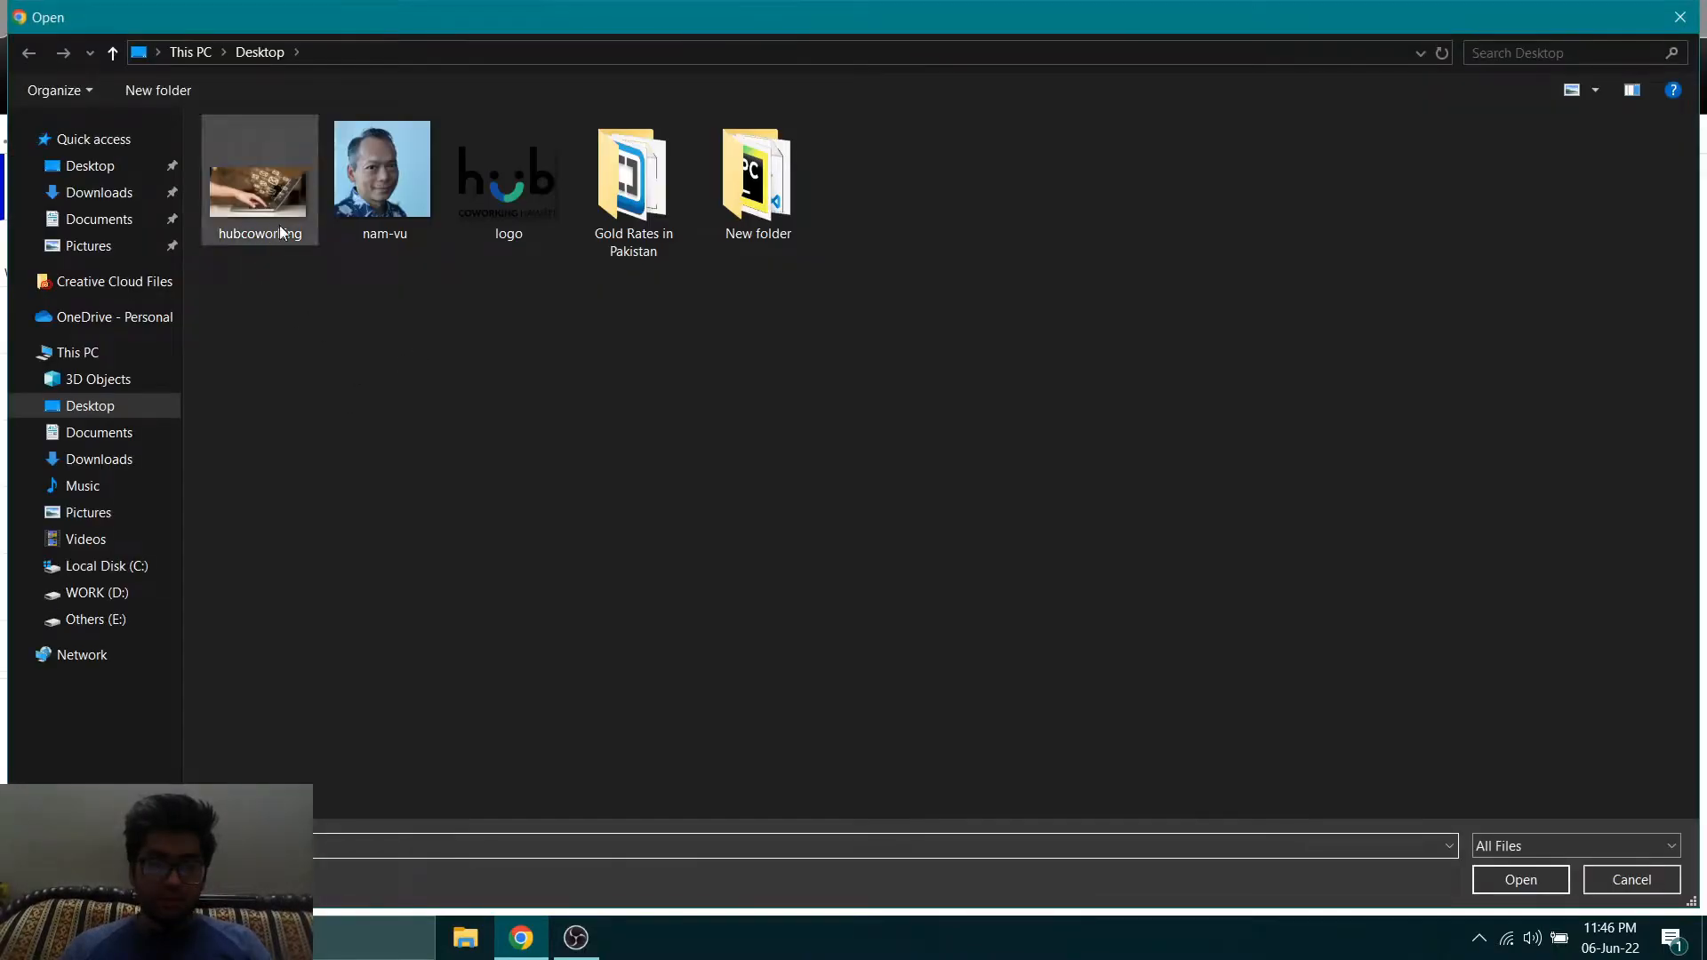
left_click(359, 181)
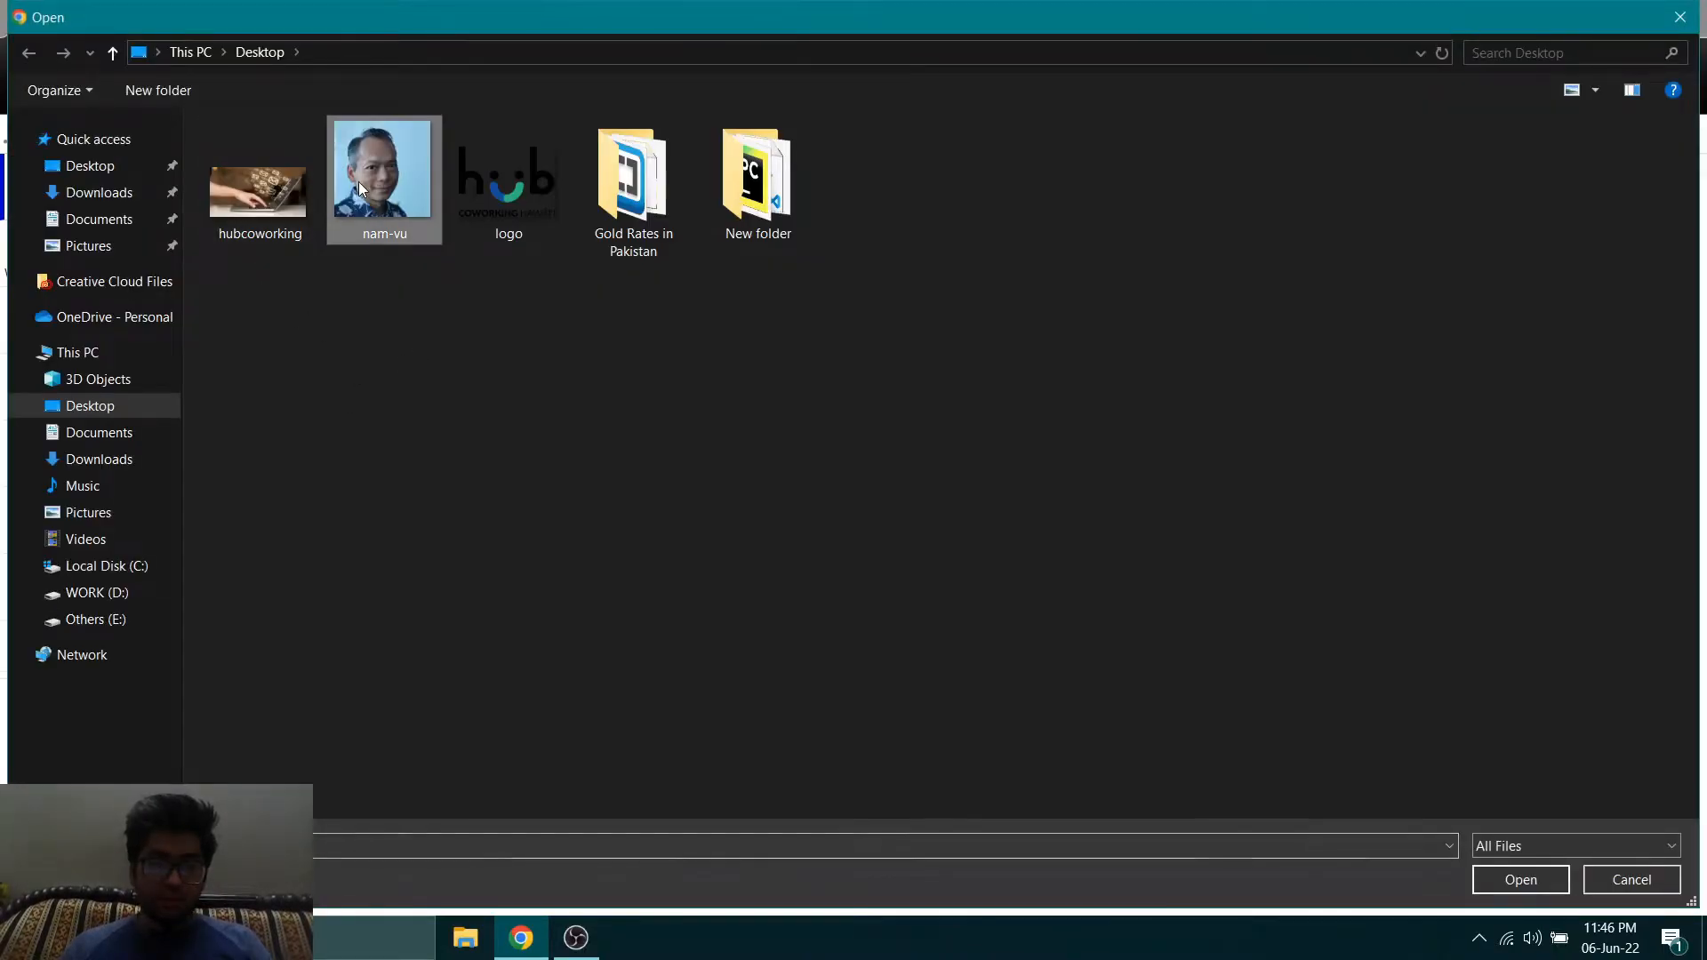
double_click(359, 181)
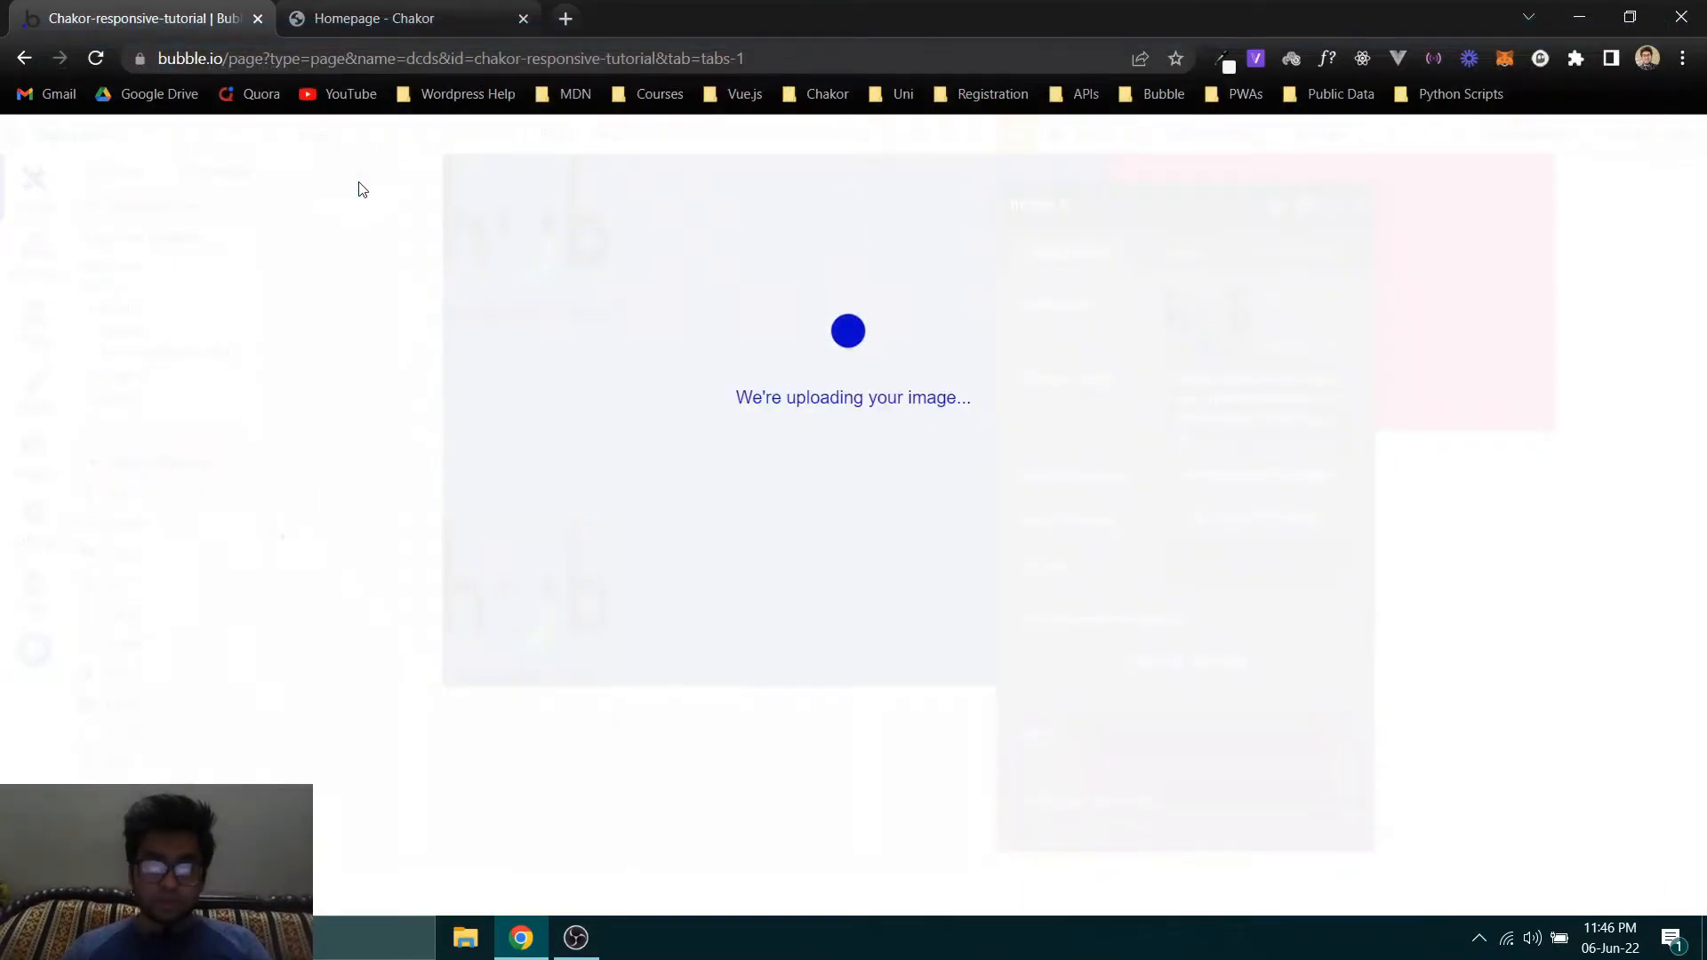
left_click(404, 20)
left_click(431, 584)
key("ctrl+Tab")
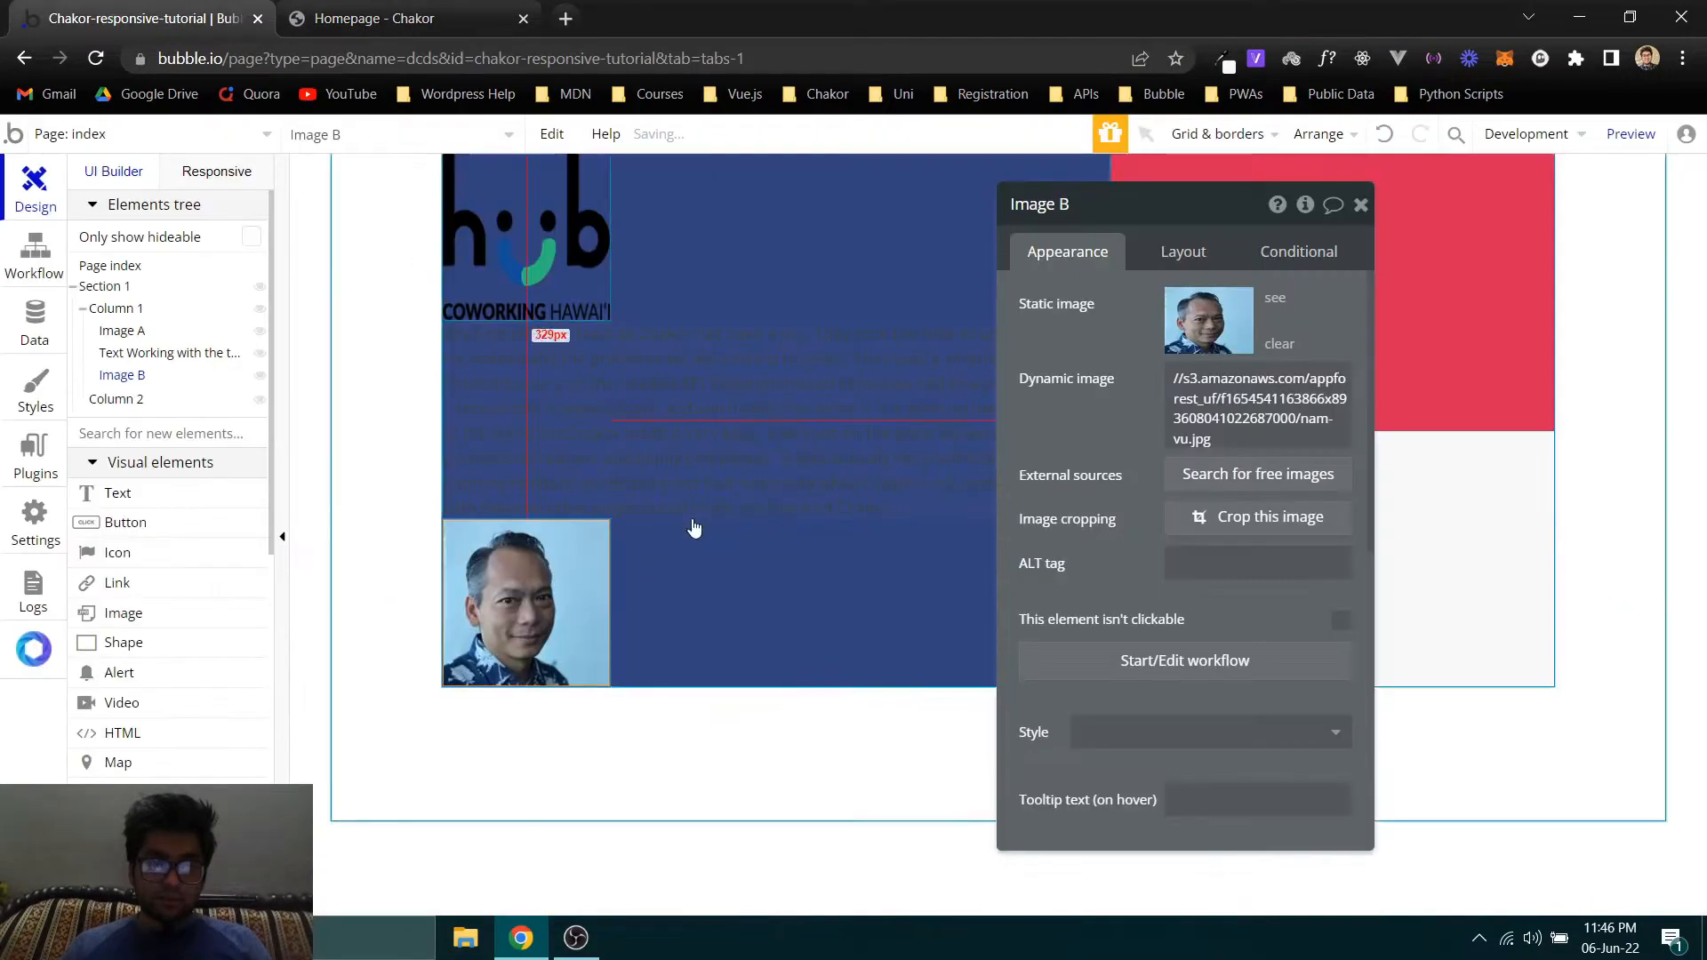
- Add a Text element below the portrait in Column 1 and fill it with the testimonial author's name copied from the Chakor homepage
left_click(118, 492)
left_click(617, 674)
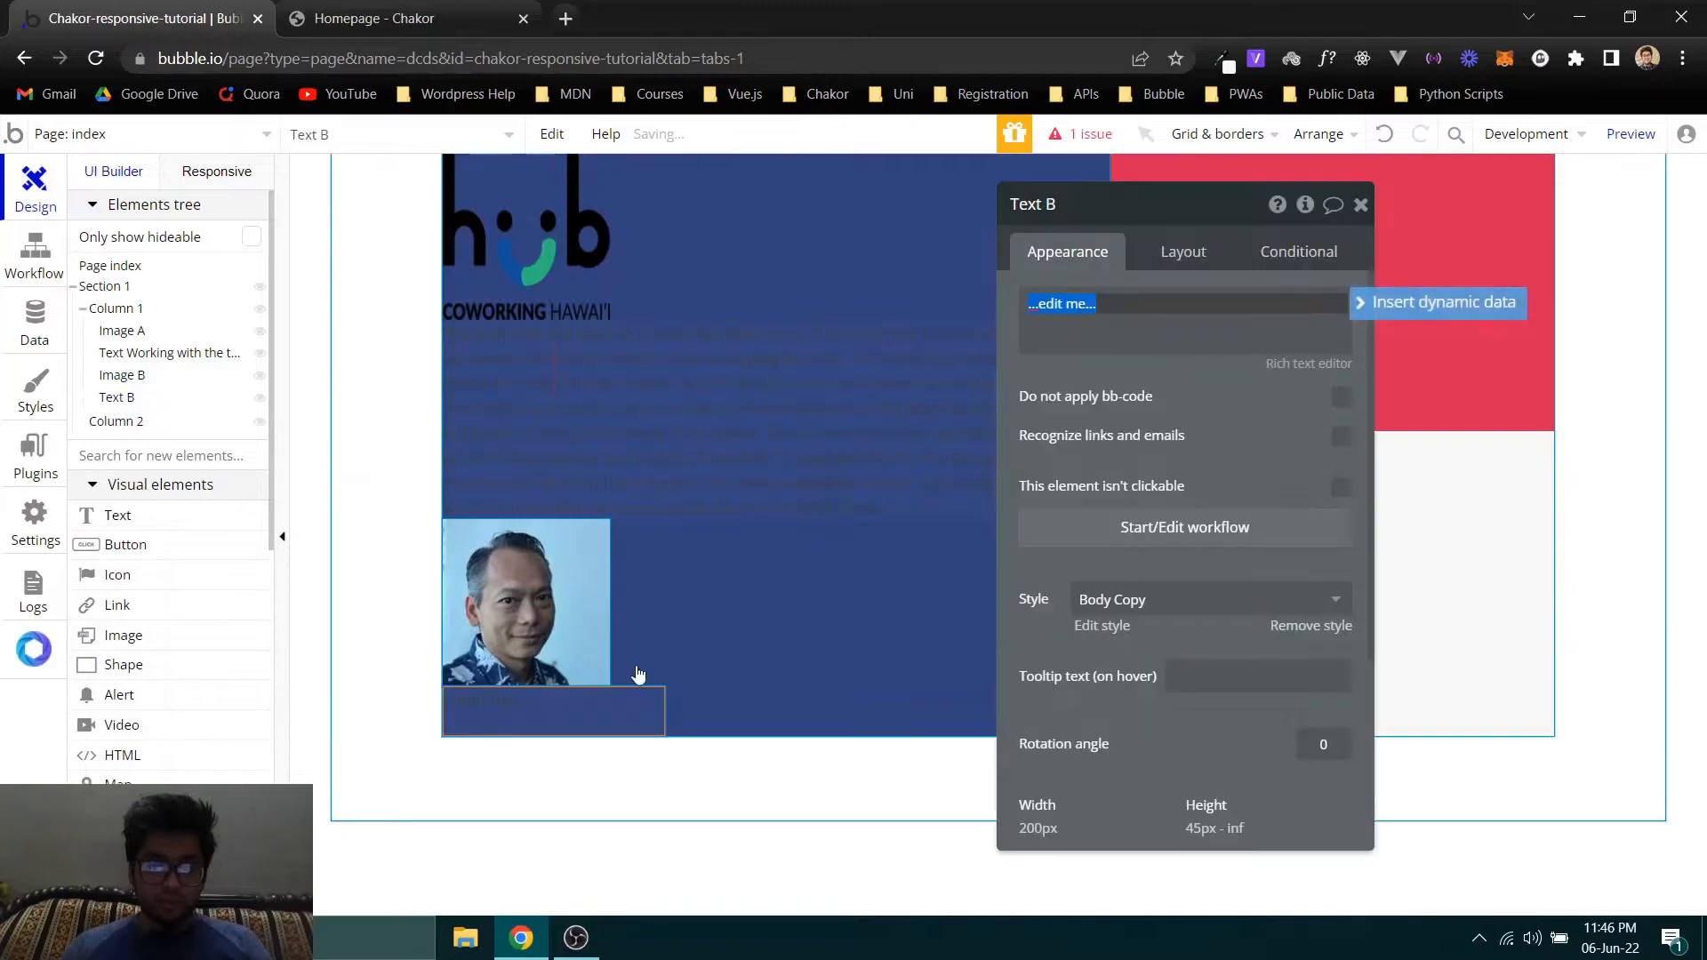
key("ctrl+Tab")
left_click_drag(651, 624, 541, 623)
key("ctrl+c")
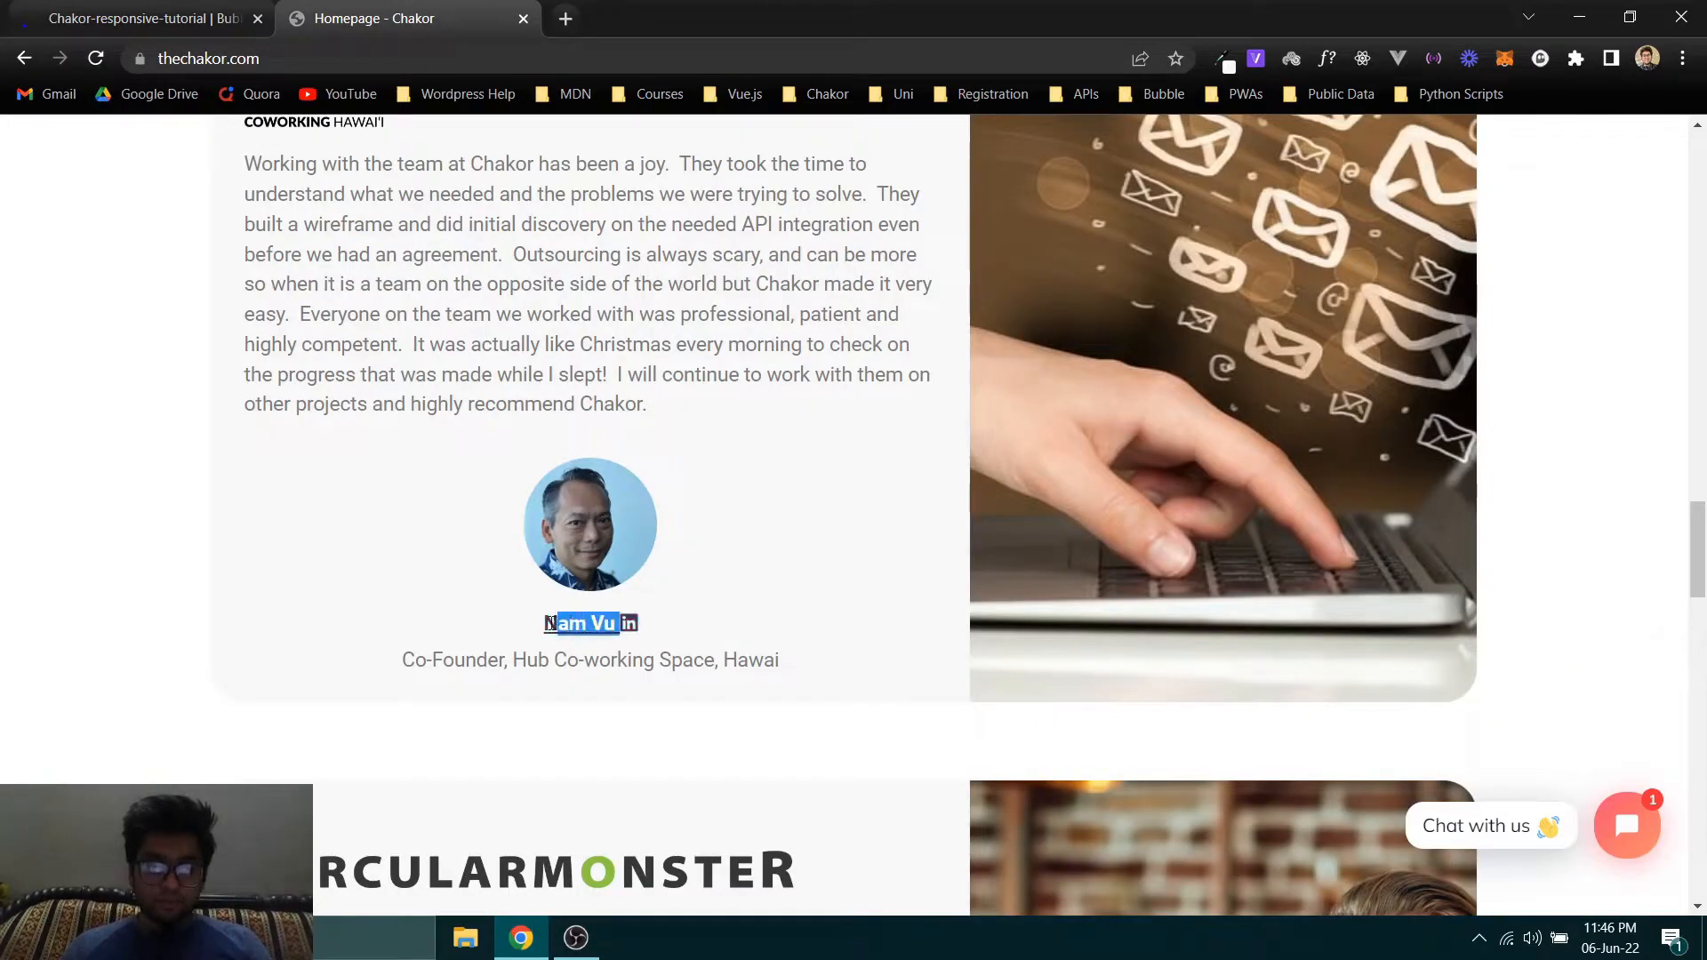
left_click(135, 8)
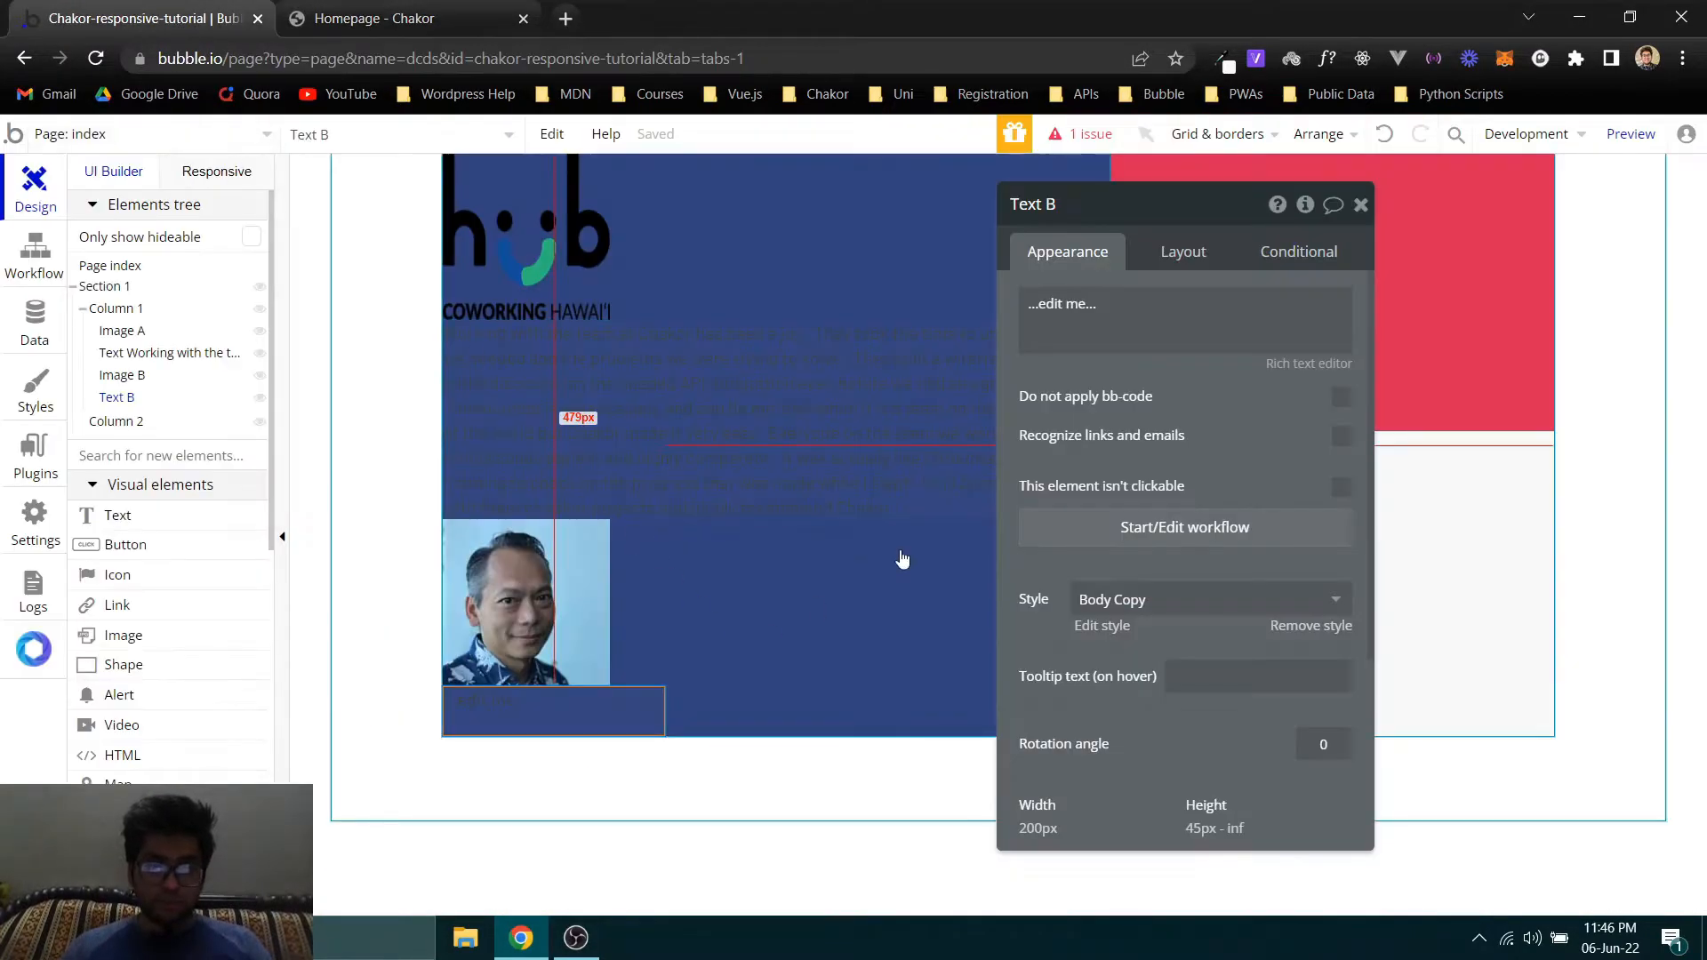
triple_click(1058, 303)
key("ctrl+v")
left_click(1095, 410)
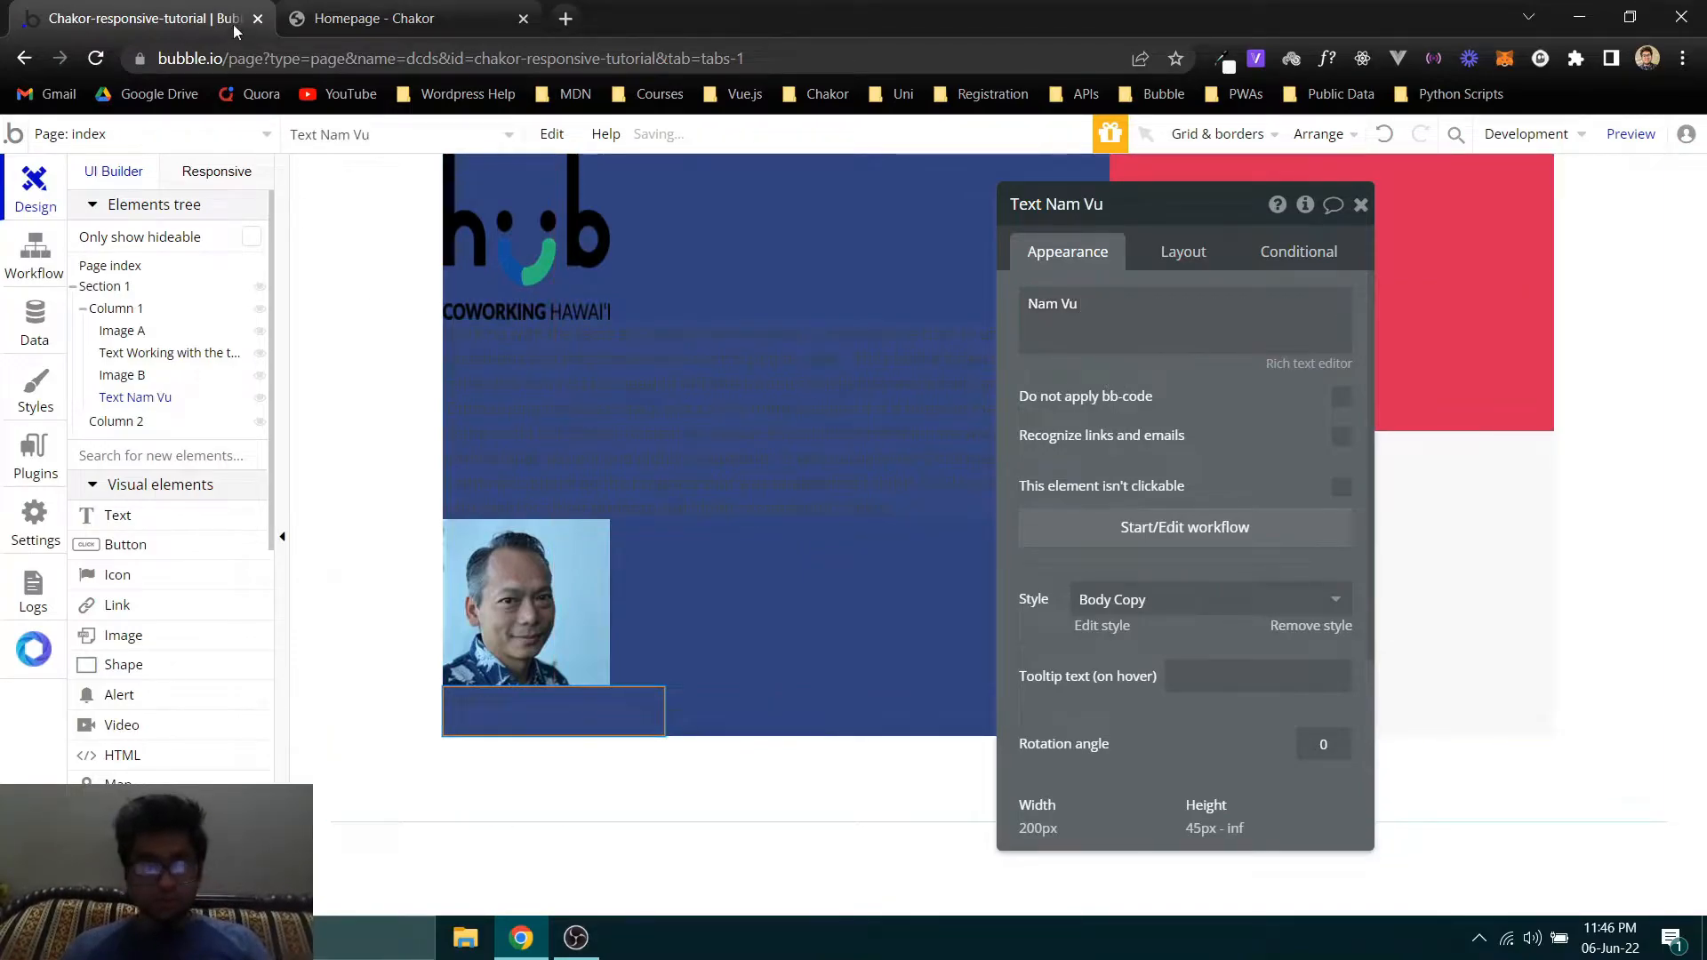
- Duplicate the author name text below itself and replace its content with "Co-Founder, Hub Co-working Space, Hawai" copied from the Chakor homepage
left_click(386, 35)
left_click(109, 8)
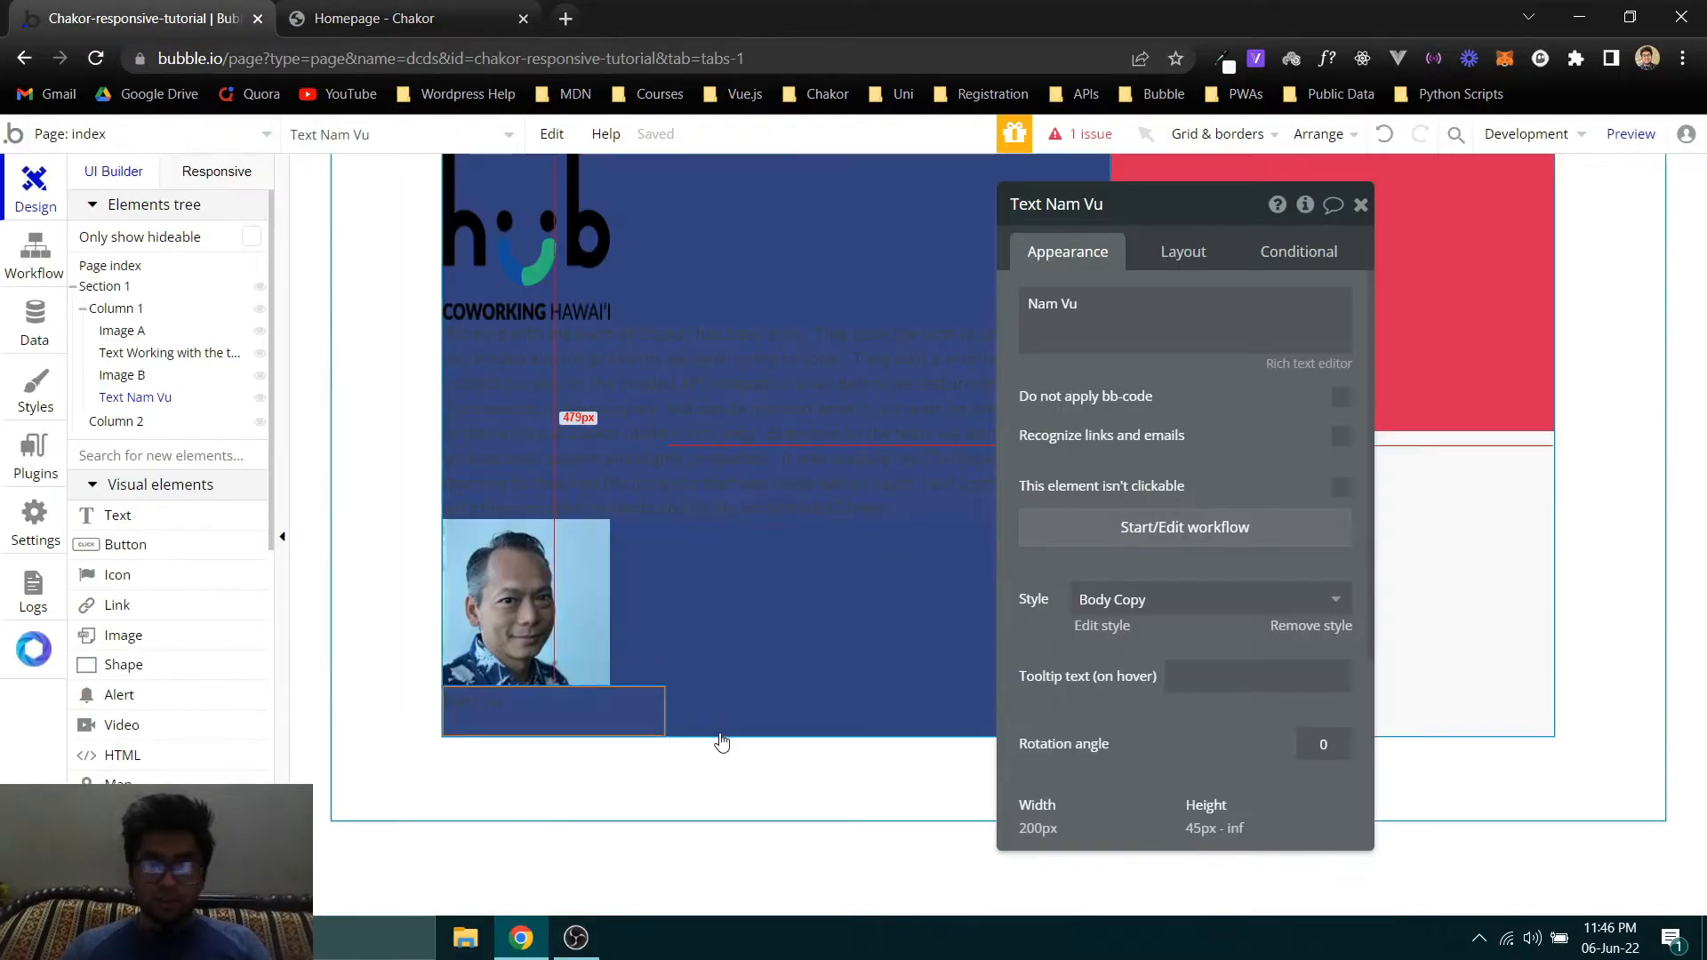
left_click_drag(608, 712, 587, 762)
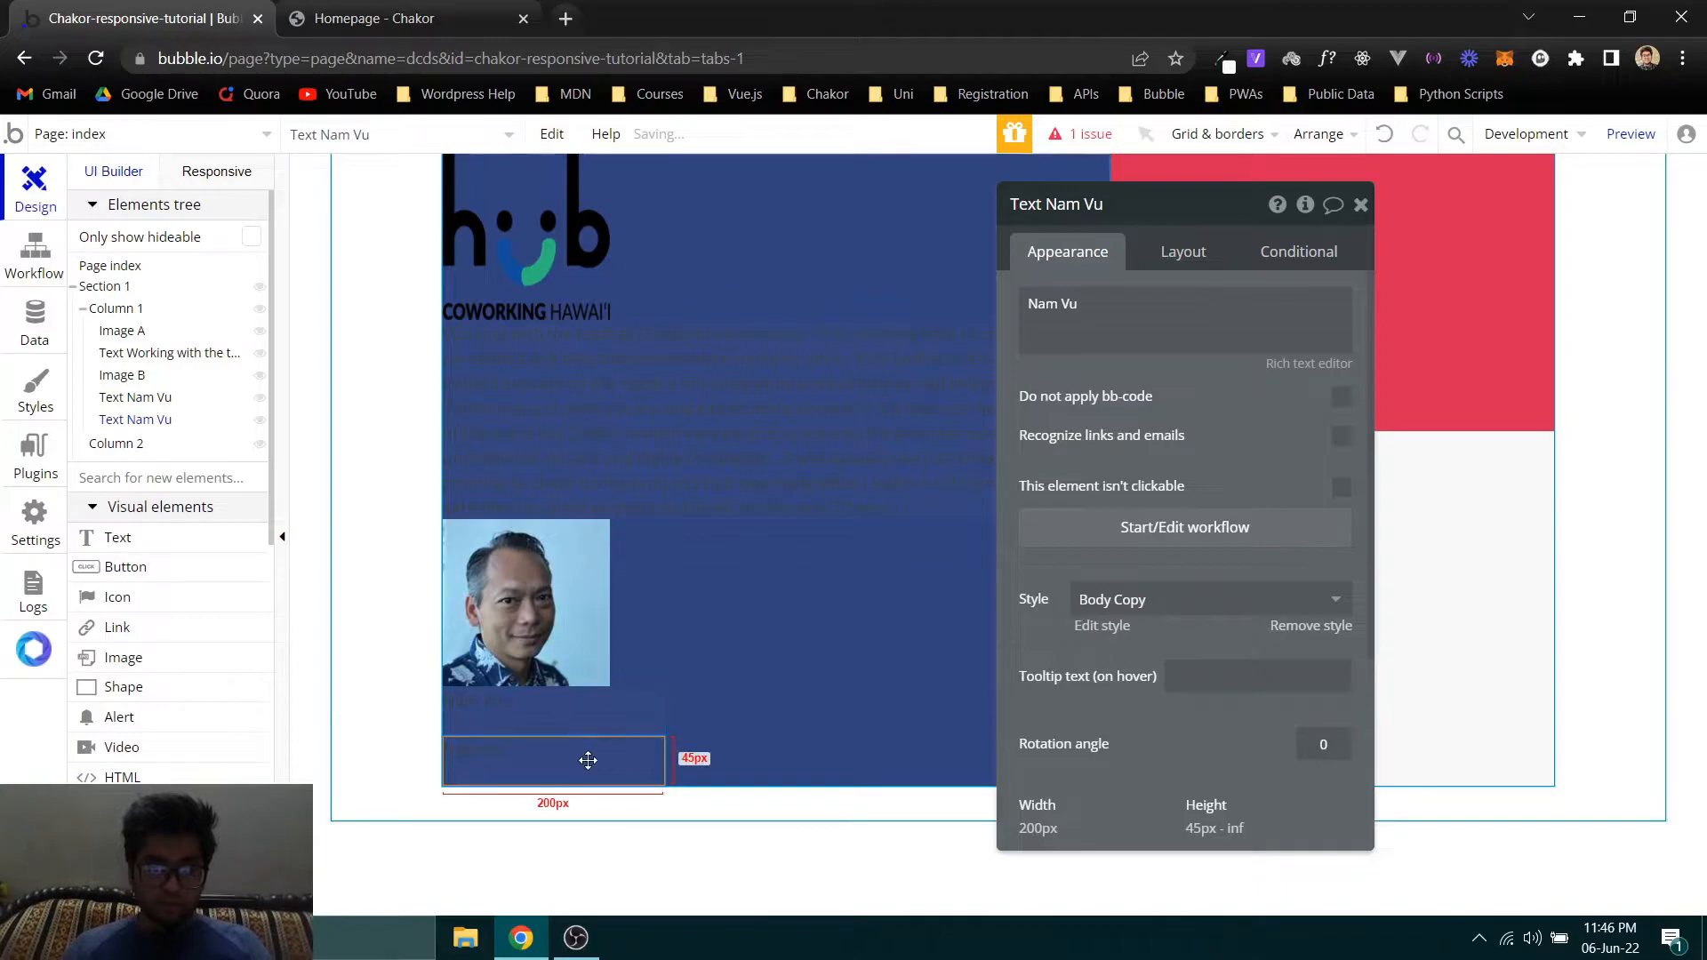
left_click(488, 22)
left_click_drag(782, 660, 402, 659)
key("ctrl+c")
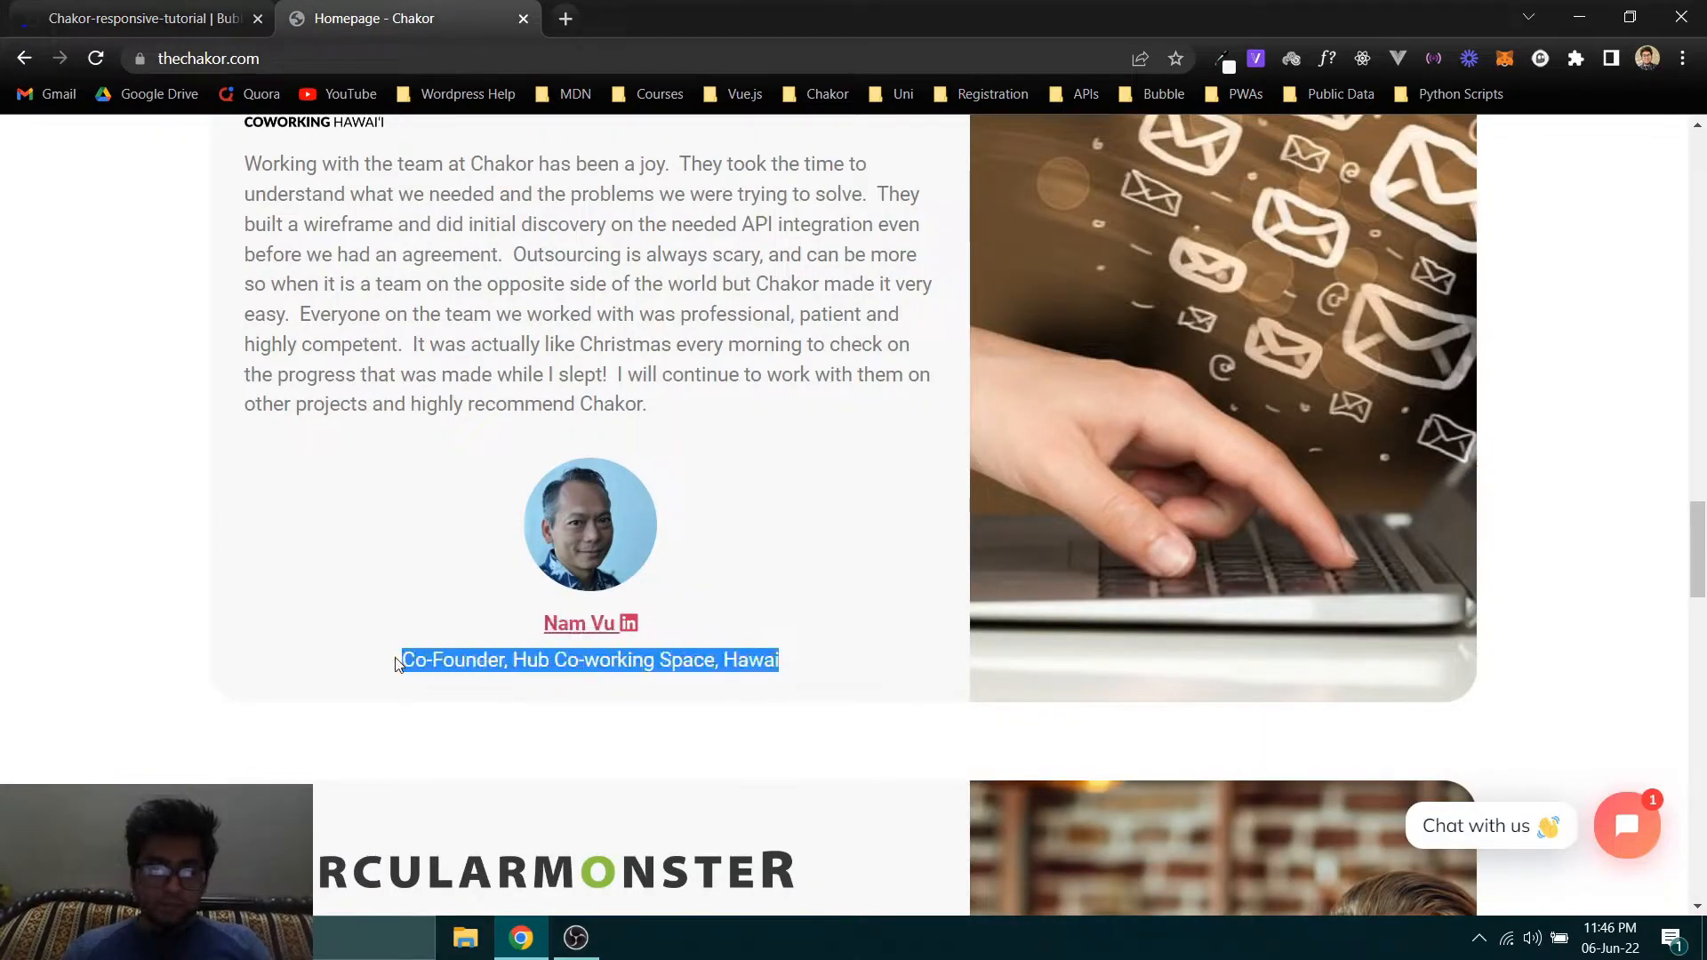
left_click(153, 8)
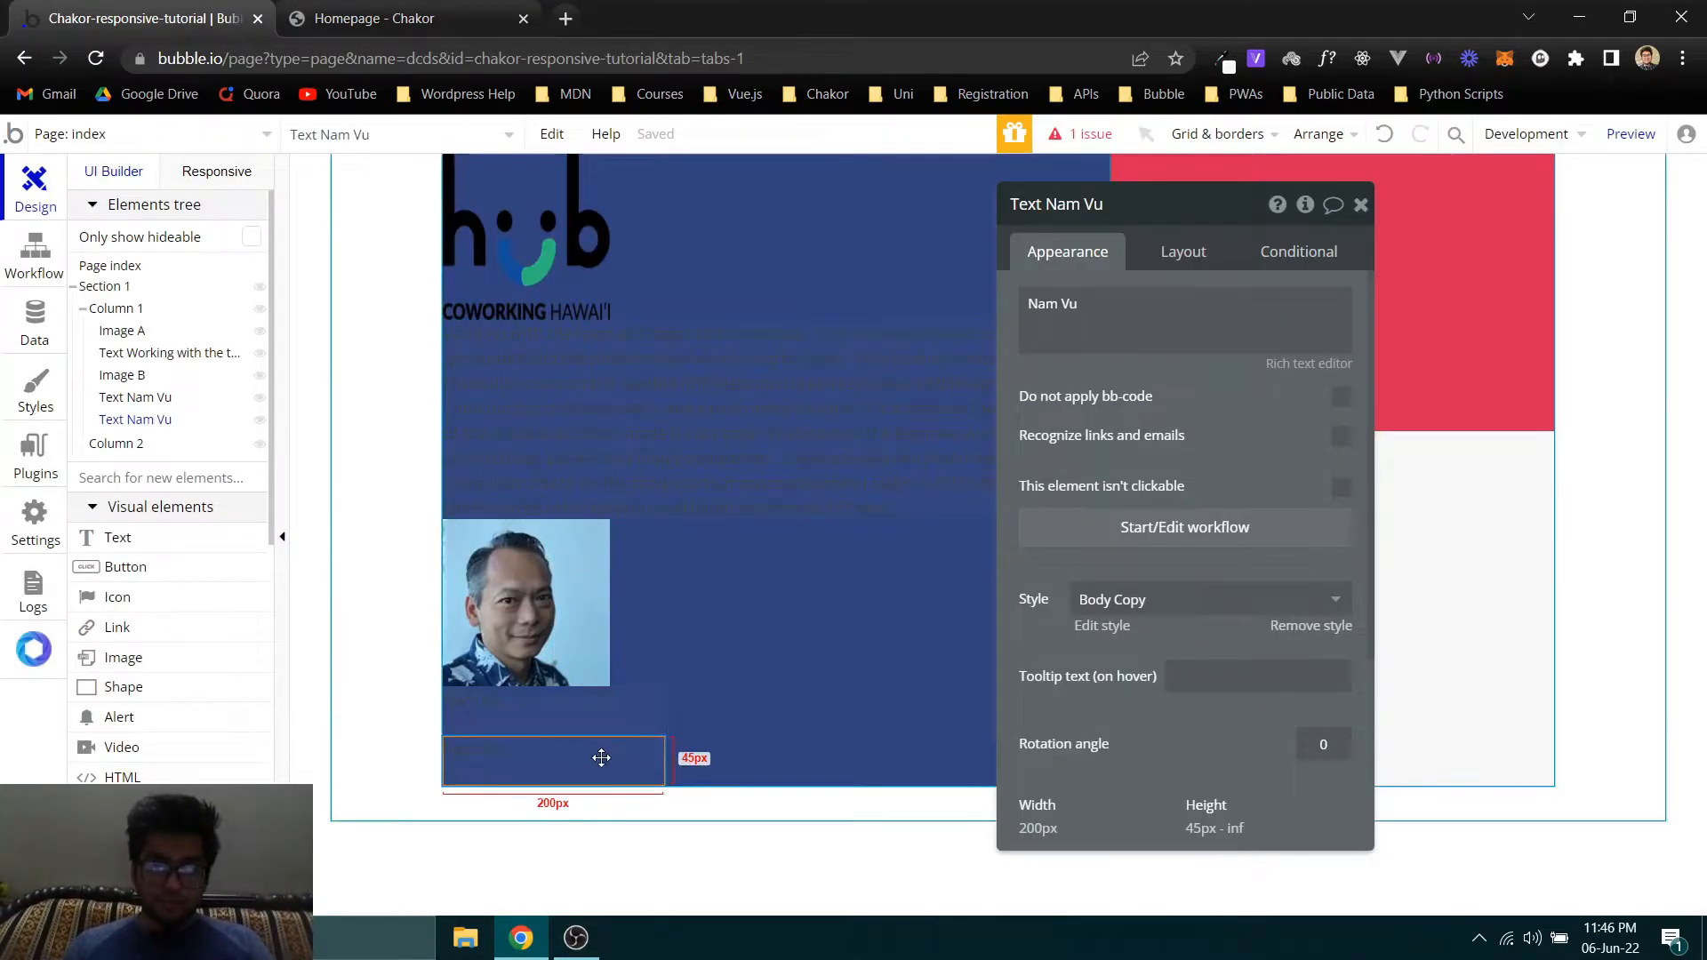
left_click(1142, 336)
key("ctrl+a")
key("ctrl+v")
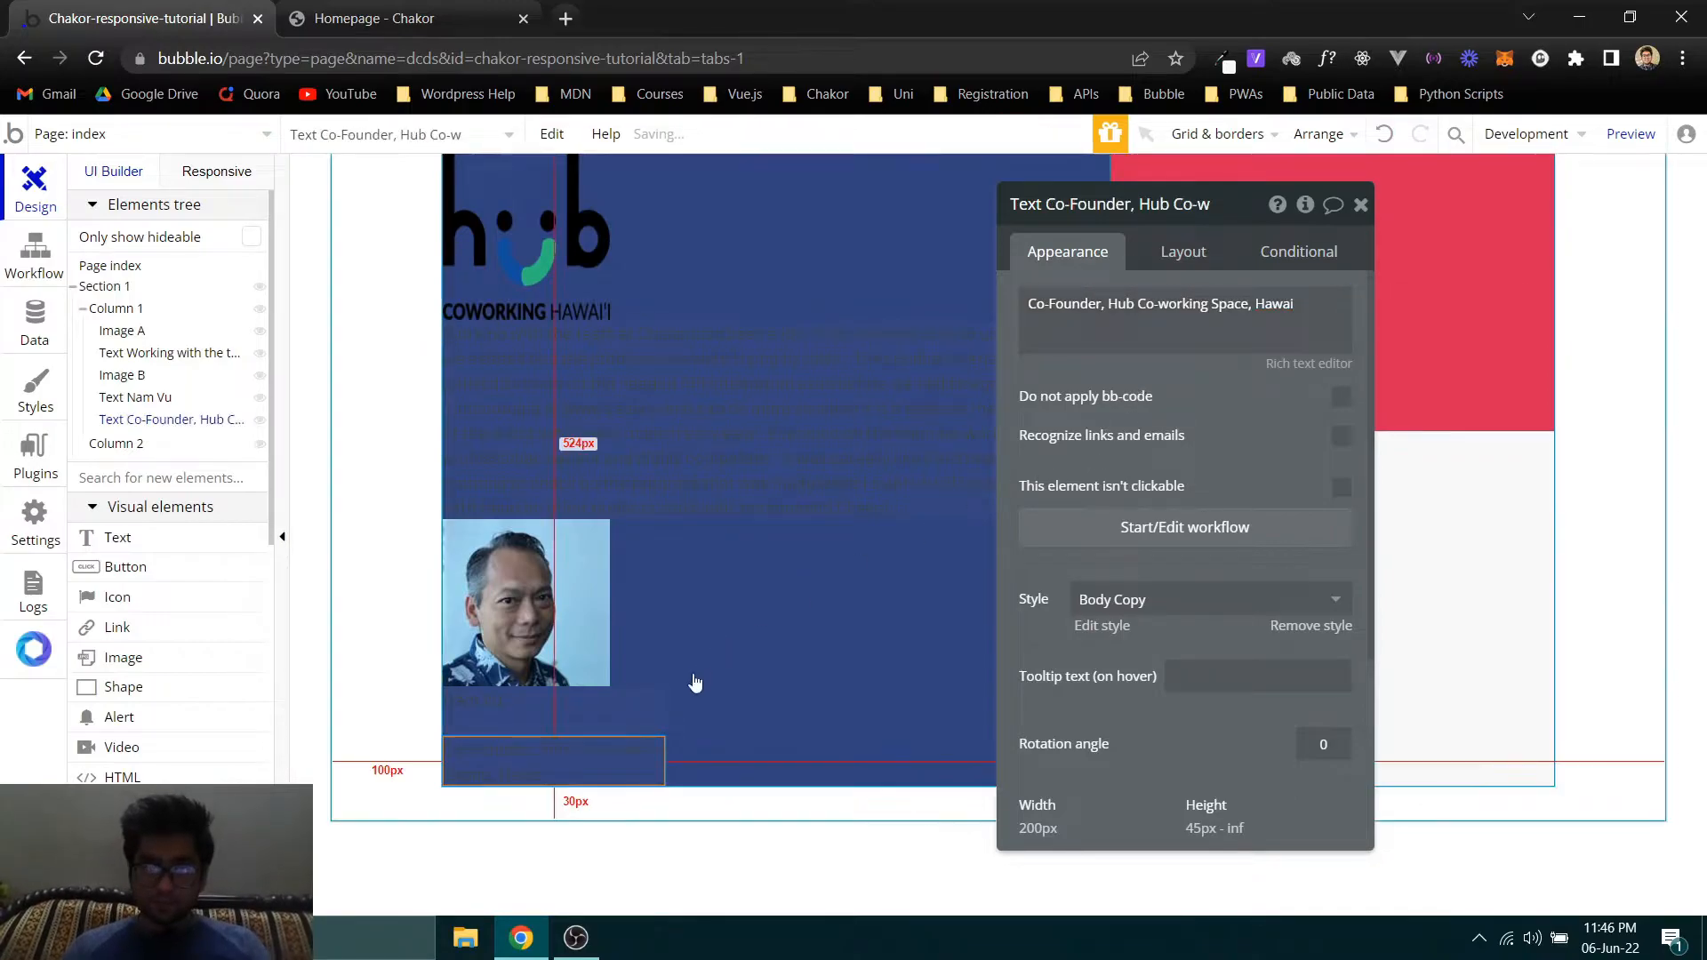
- Set Column 2's background color to #FFFFFF and compare the card with the one on the Chakor homepage
left_click(553, 618)
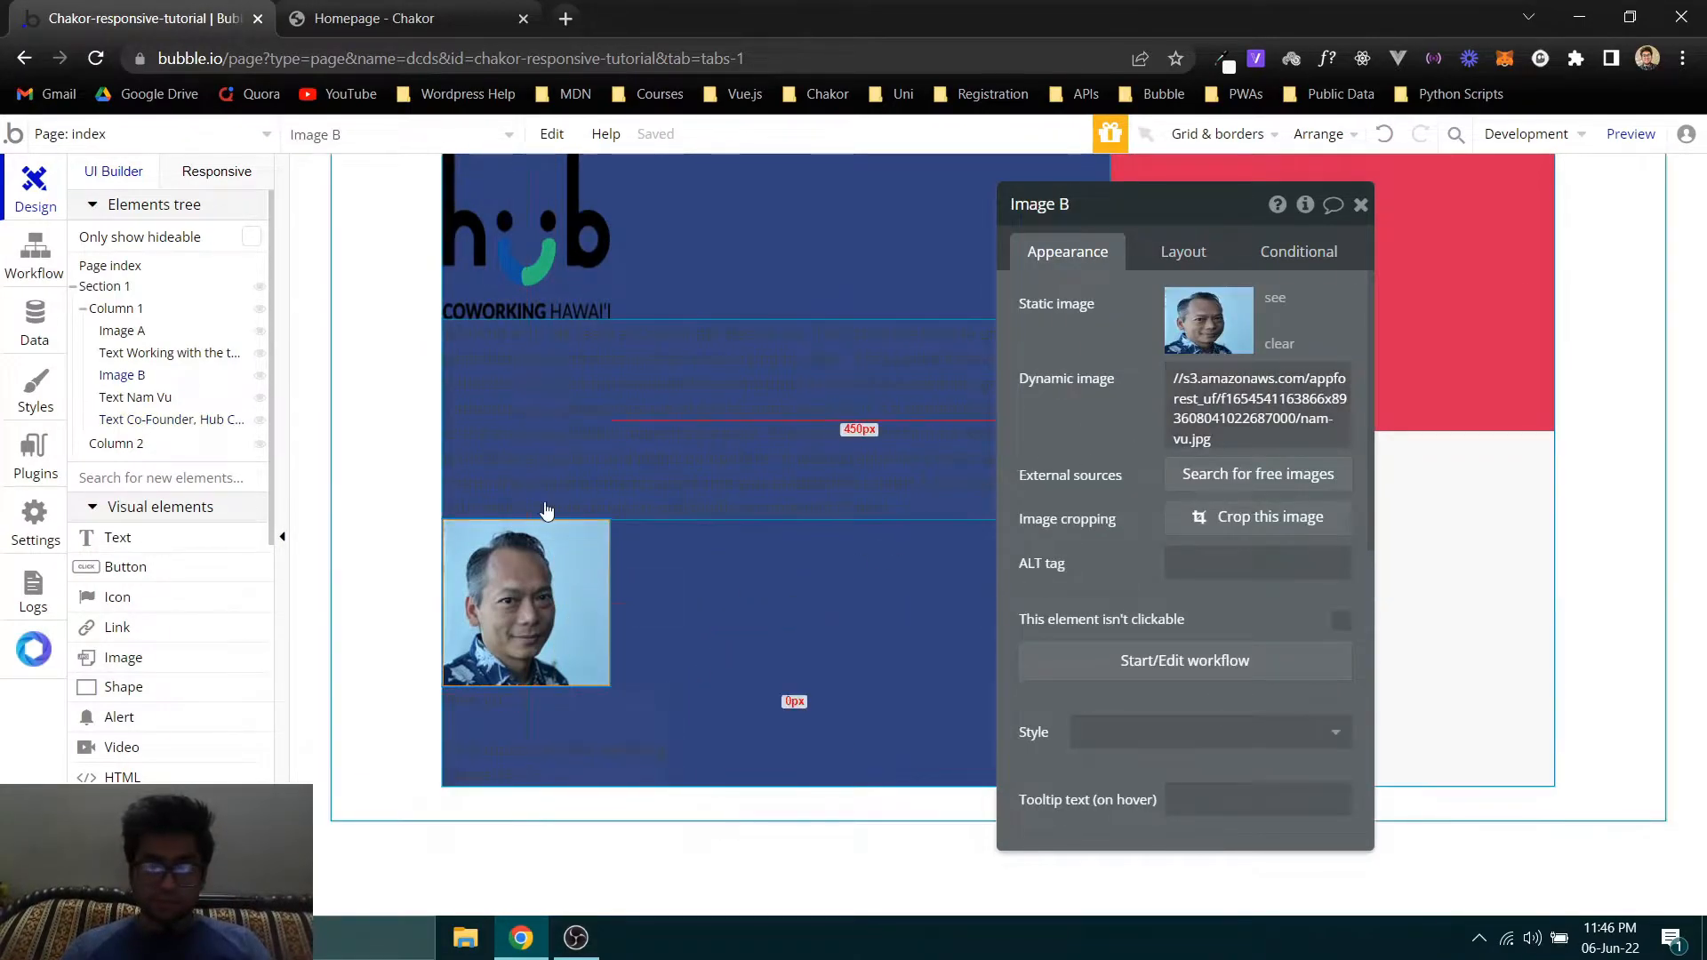
left_click(622, 509)
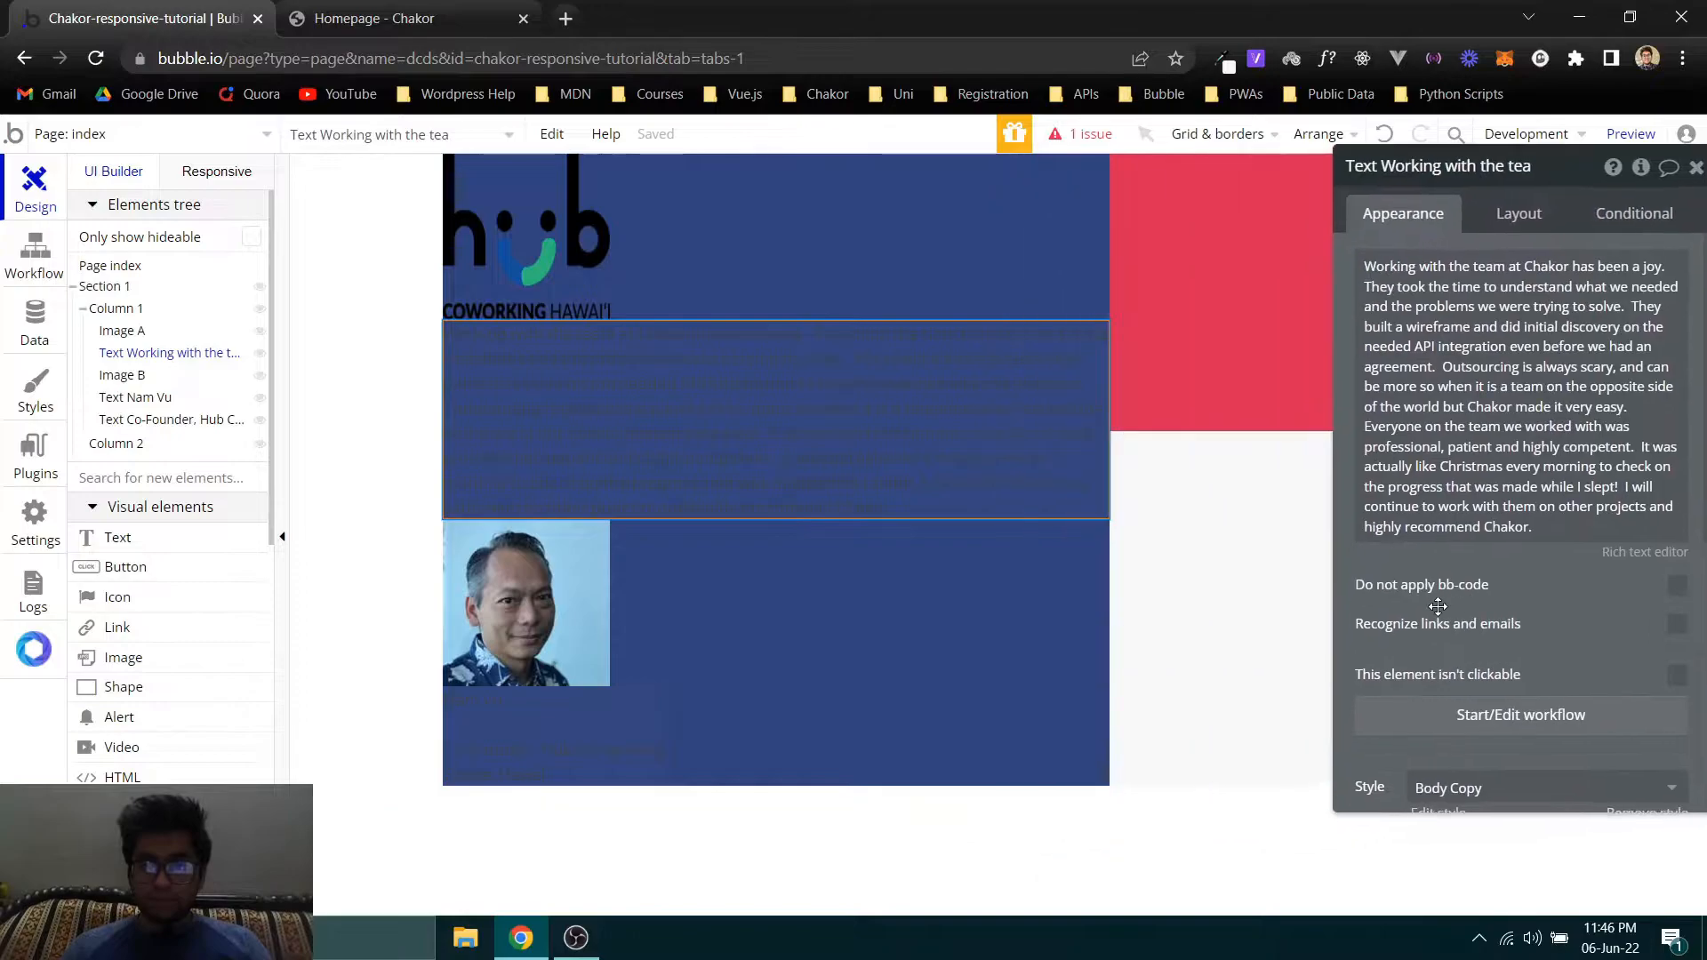
left_click(1269, 368)
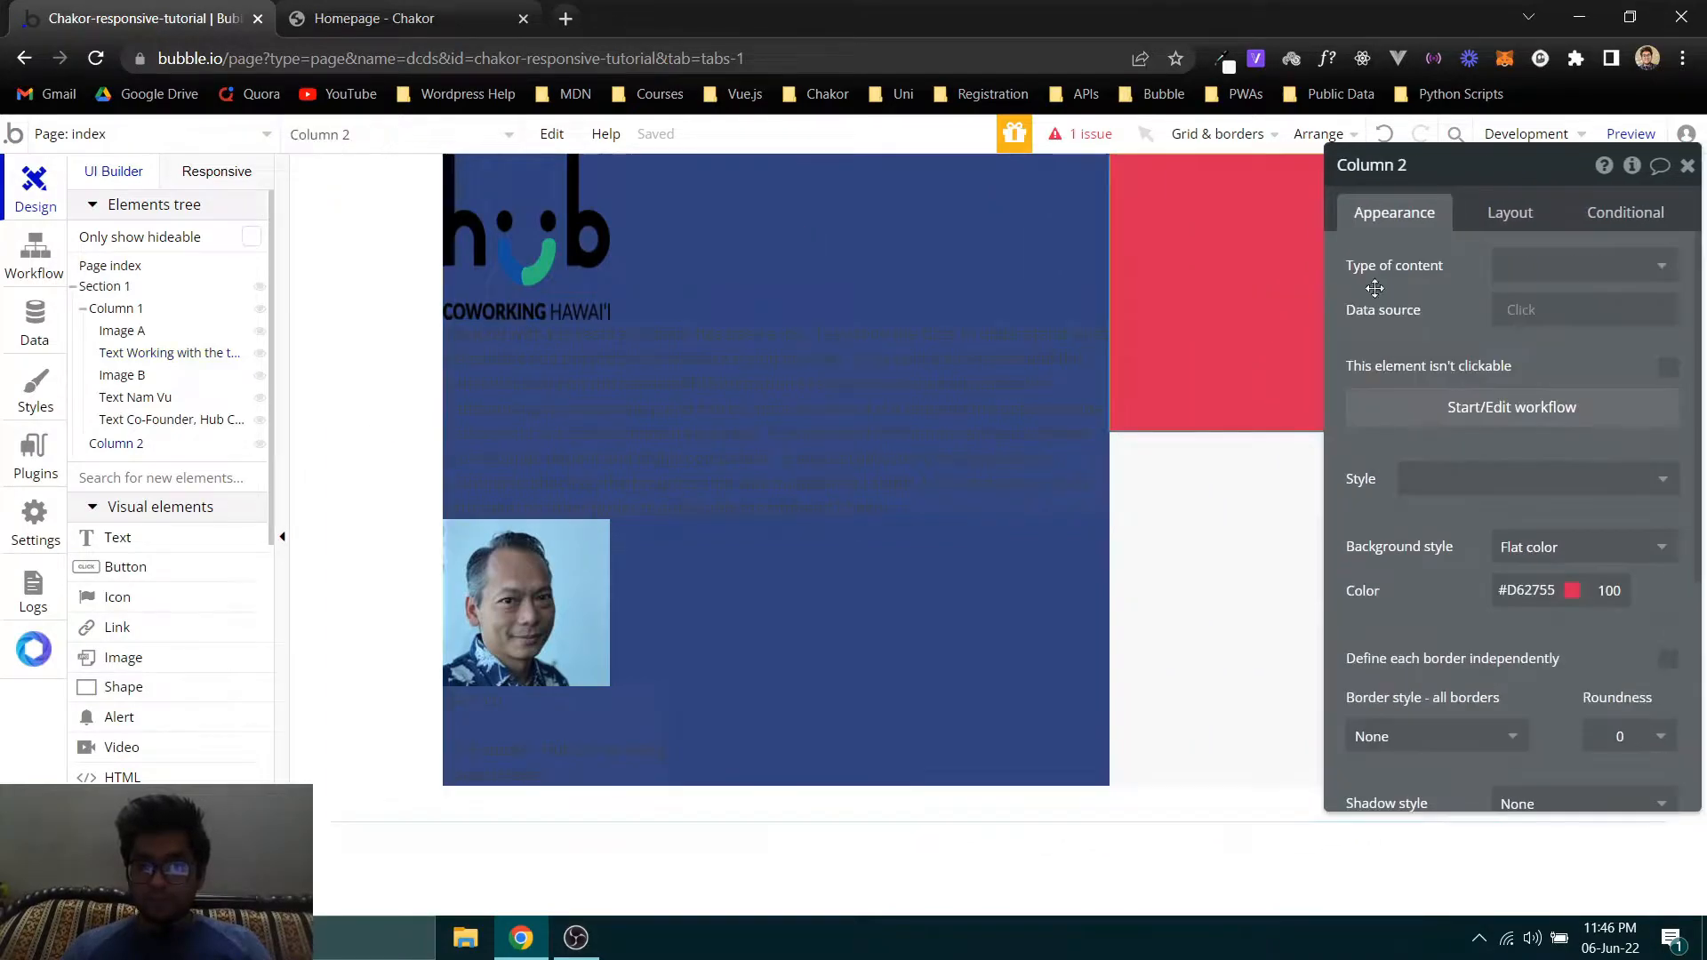
left_click(1526, 591)
type("#FFFFFF")
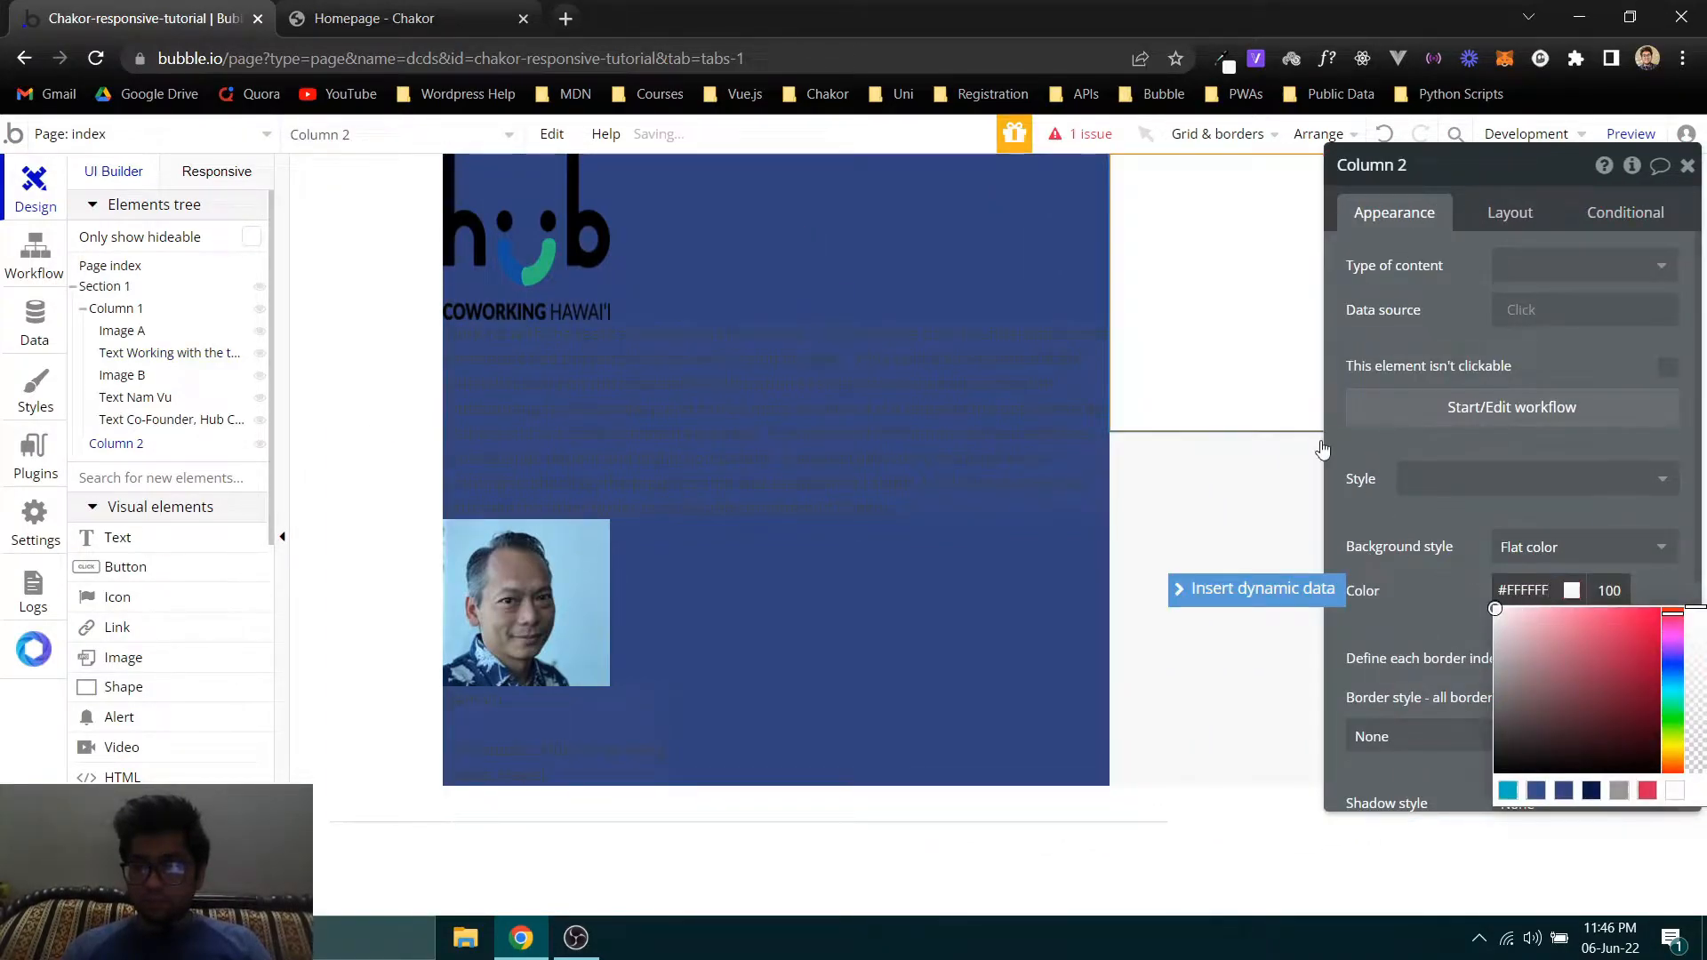
left_click(1383, 587)
left_click(374, 18)
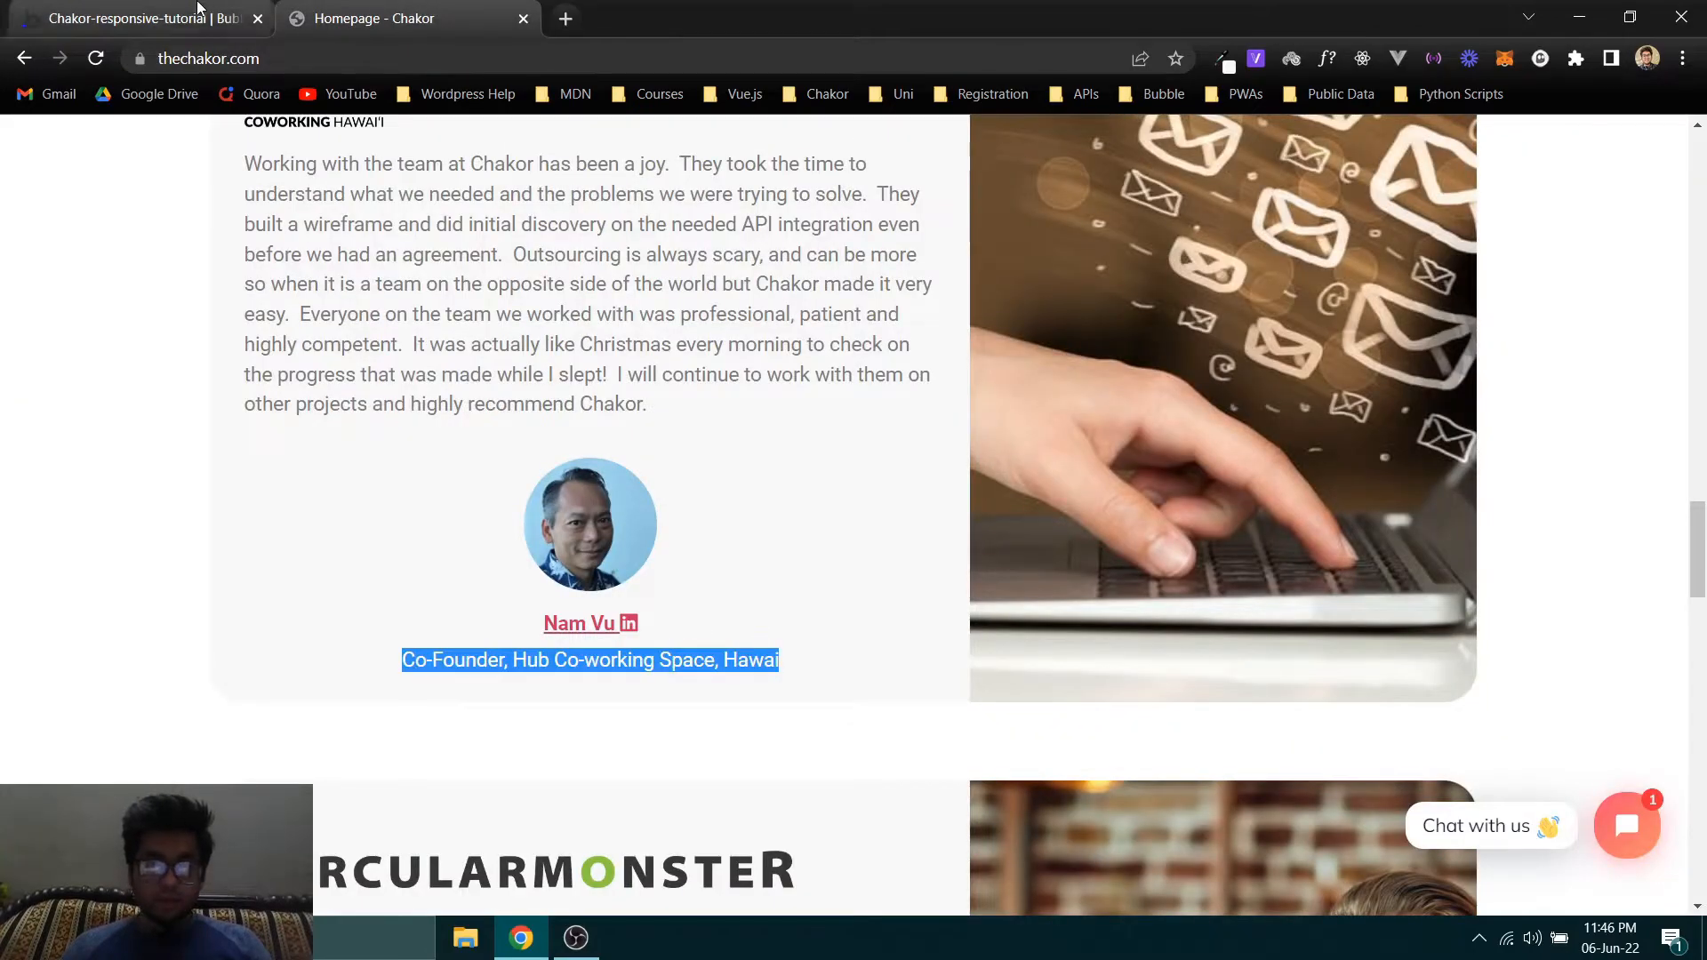
- Back in the Bubble editor, set the background style of both Column 2 and Column 1 to None
left_click(198, 8)
left_click(1525, 547)
left_click(1526, 586)
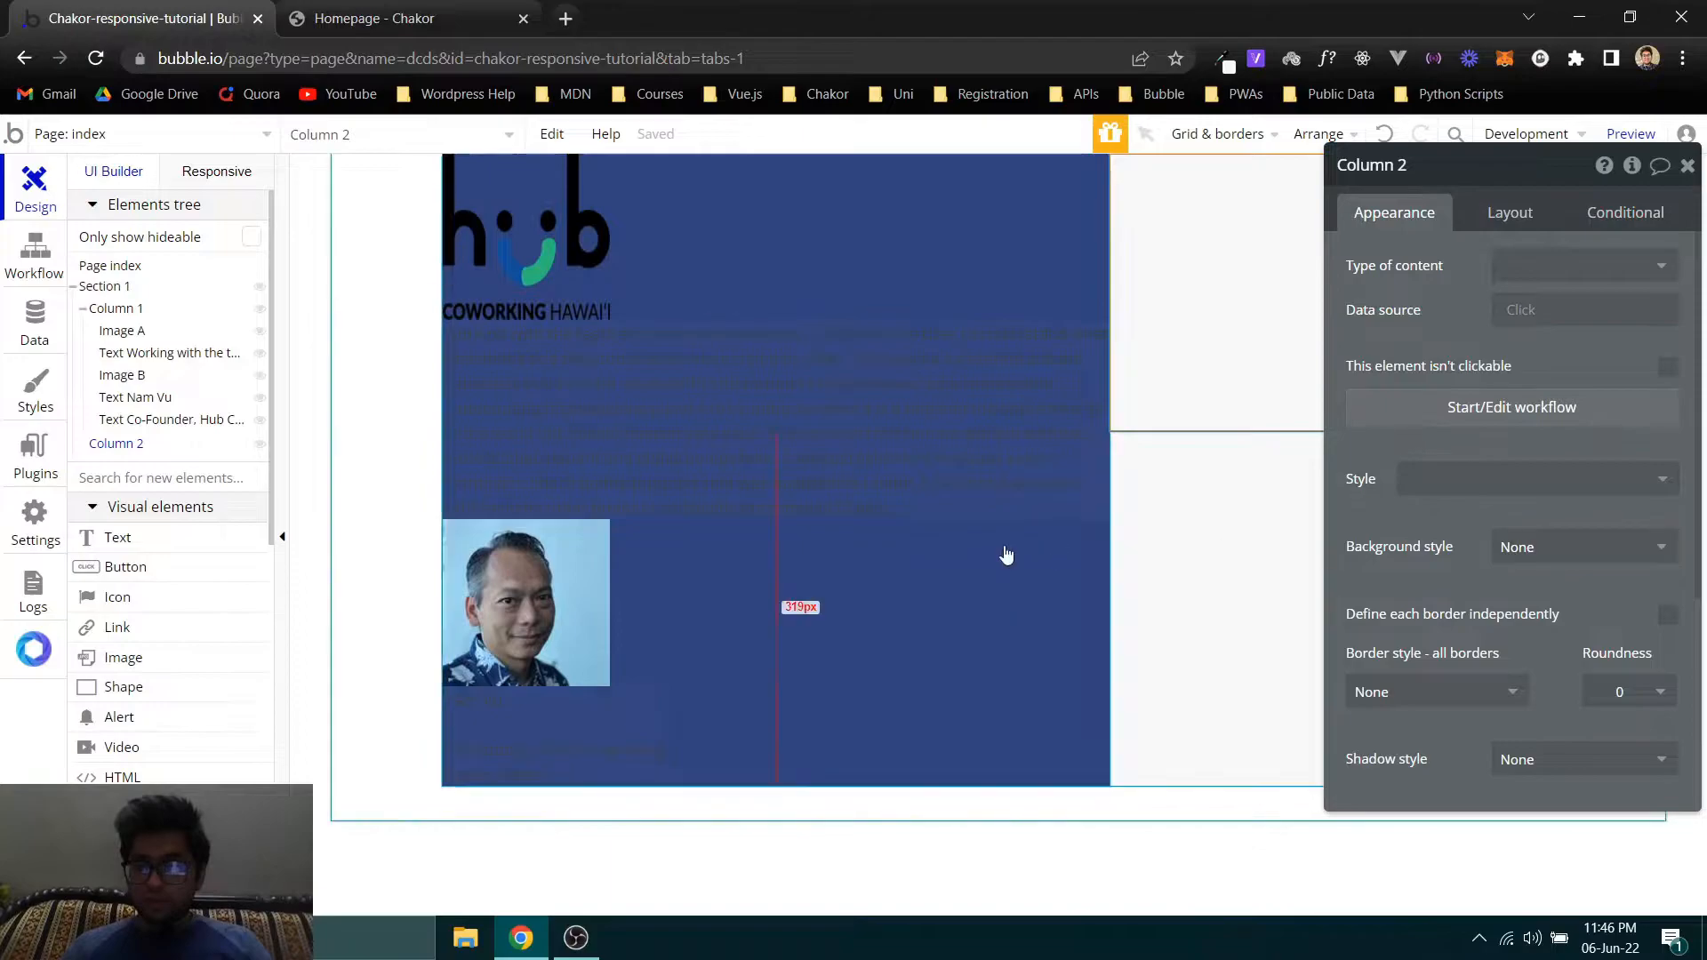
left_click(990, 713)
left_click(1517, 590)
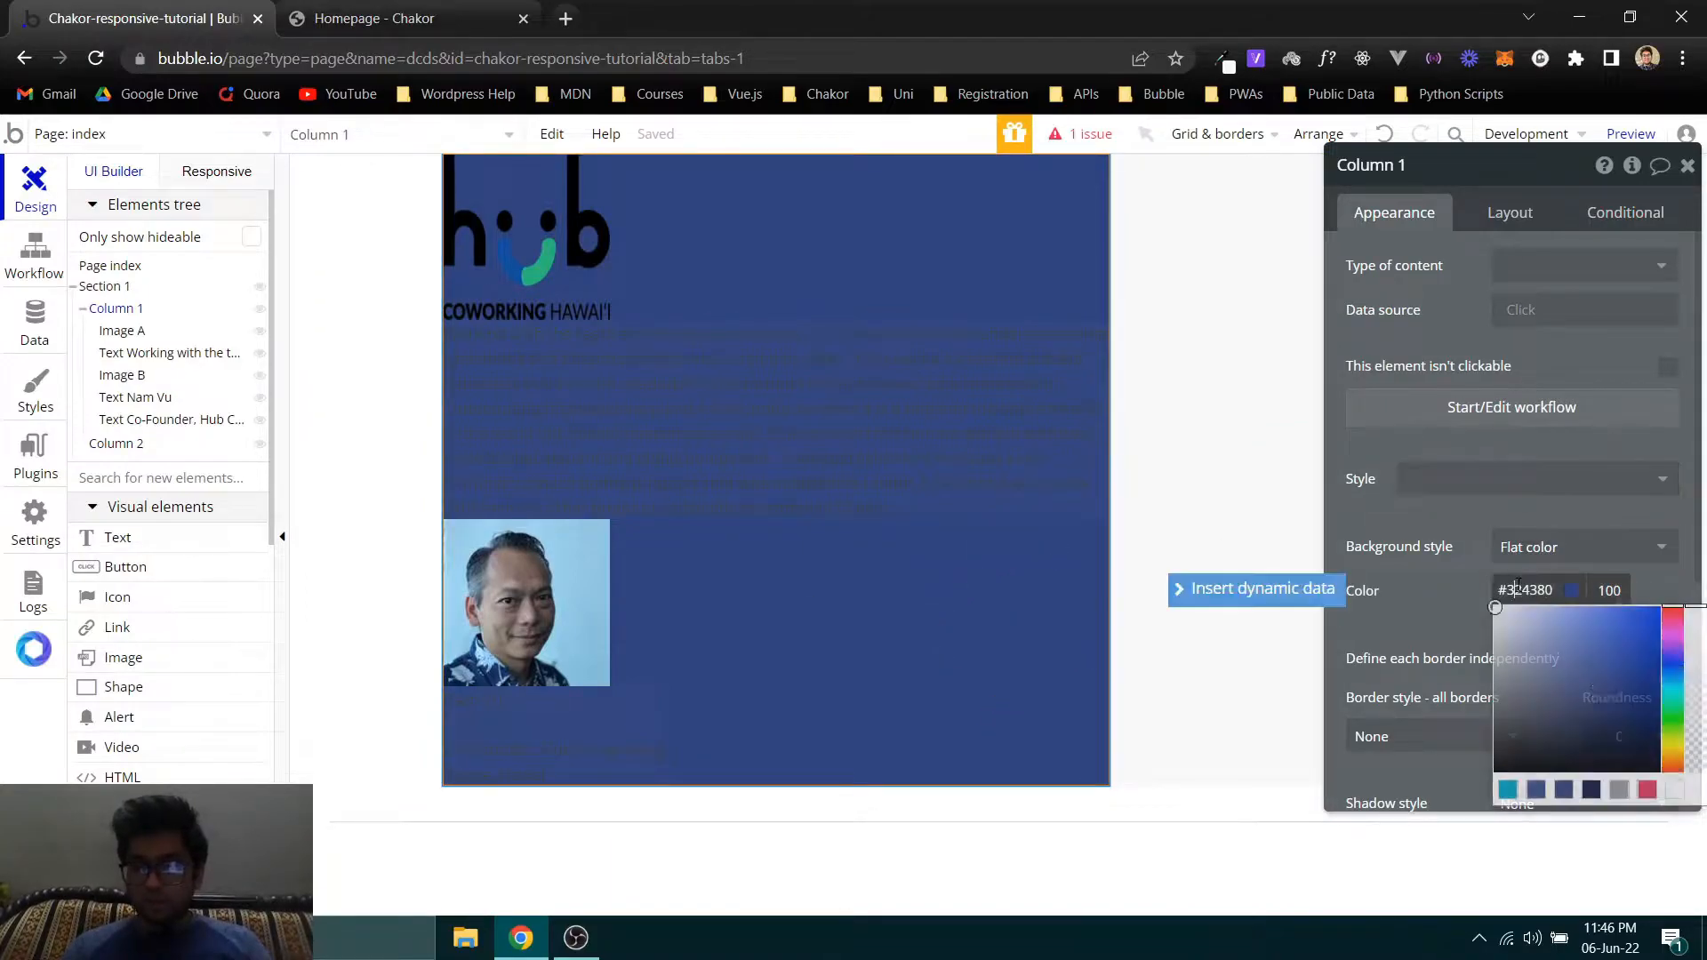
left_click(1525, 547)
left_click(1516, 578)
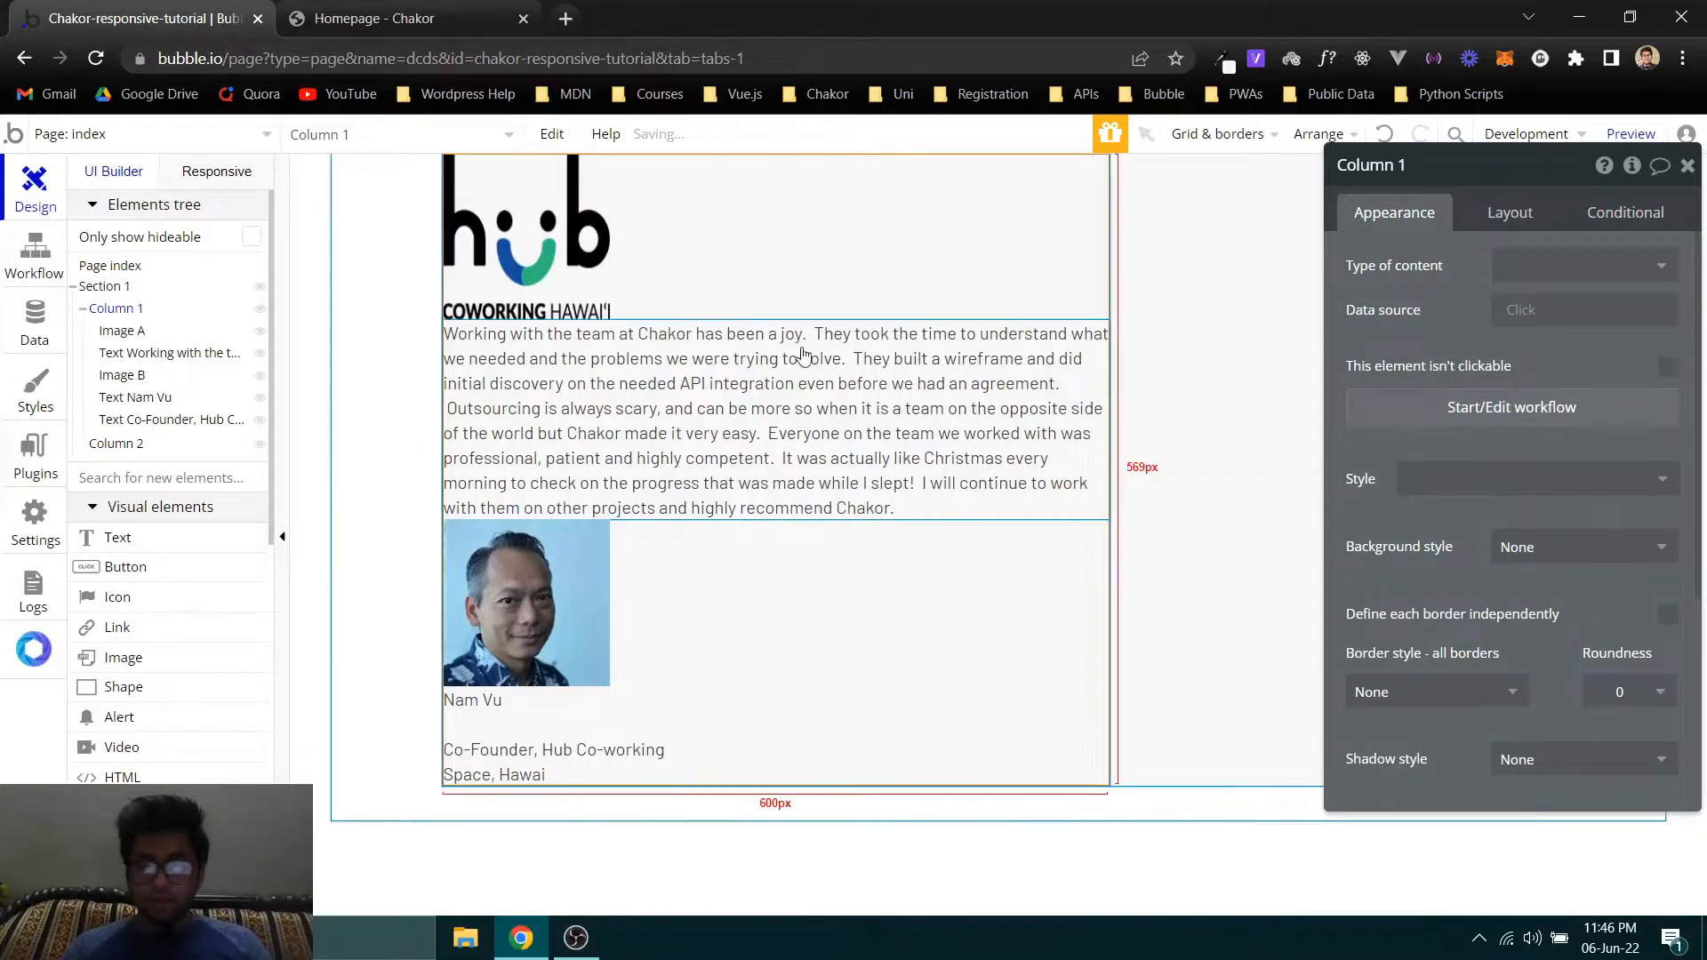
- Inspect the hub logo's element code and size styling on the Chakor homepage, and compare it with the logo image's properties in Bubble
left_click(374, 18)
scroll(287, 302, "up", 1)
right_click(324, 288)
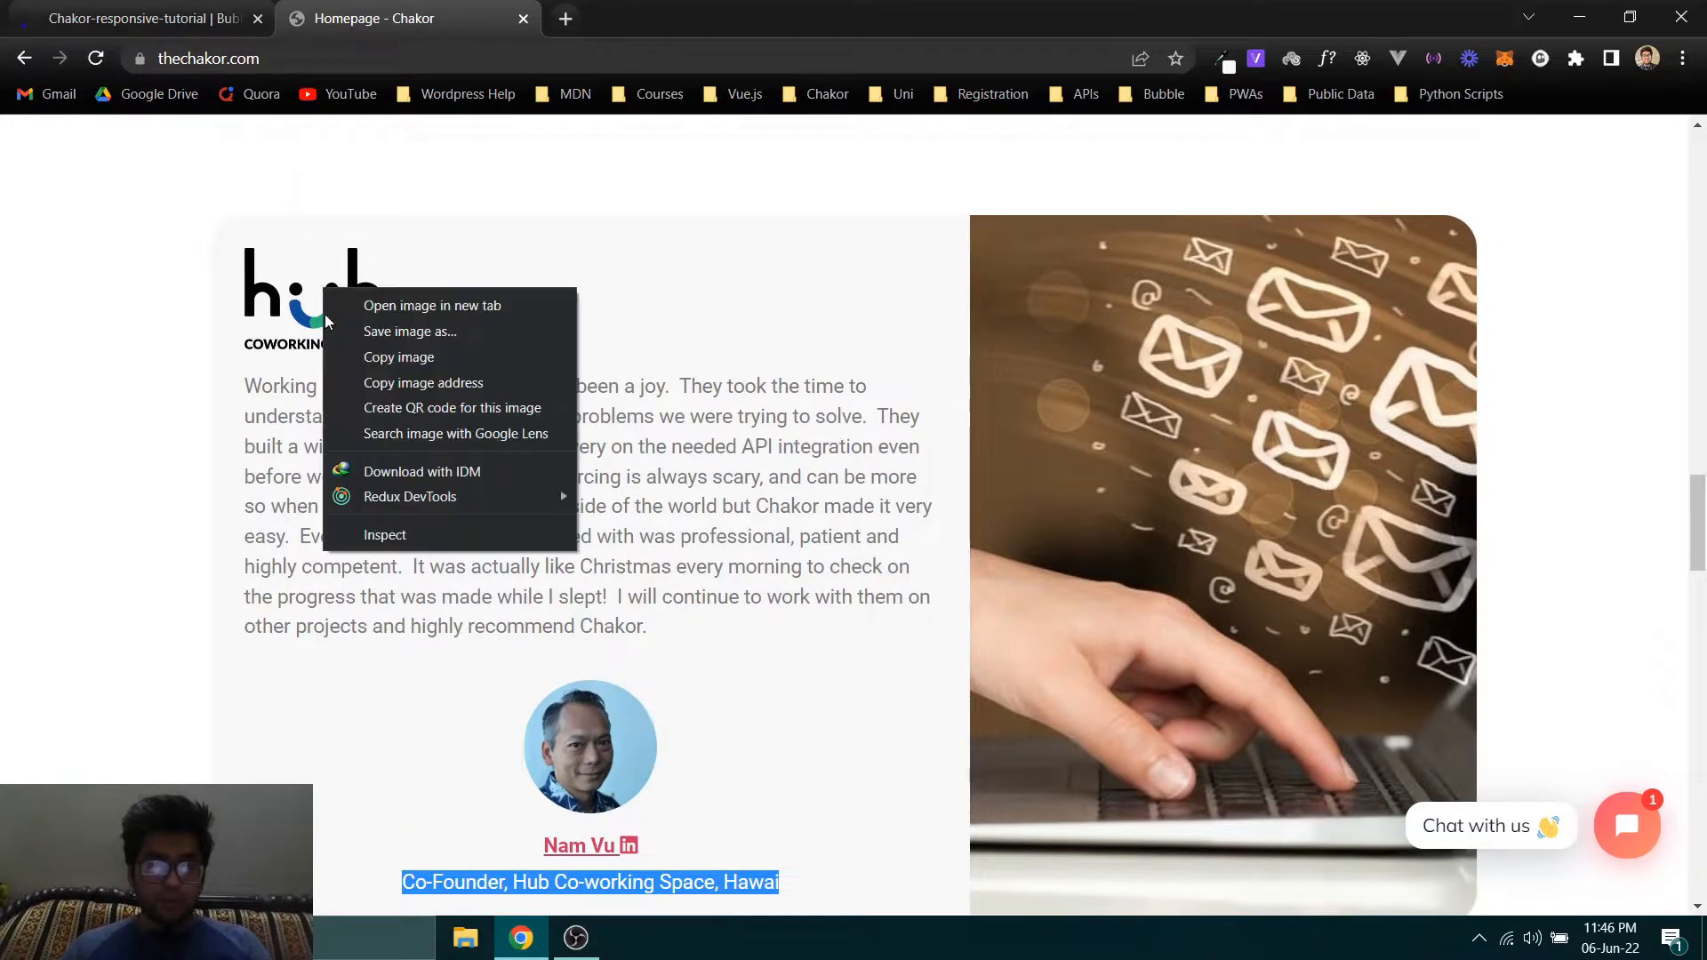
mouse_move(359, 503)
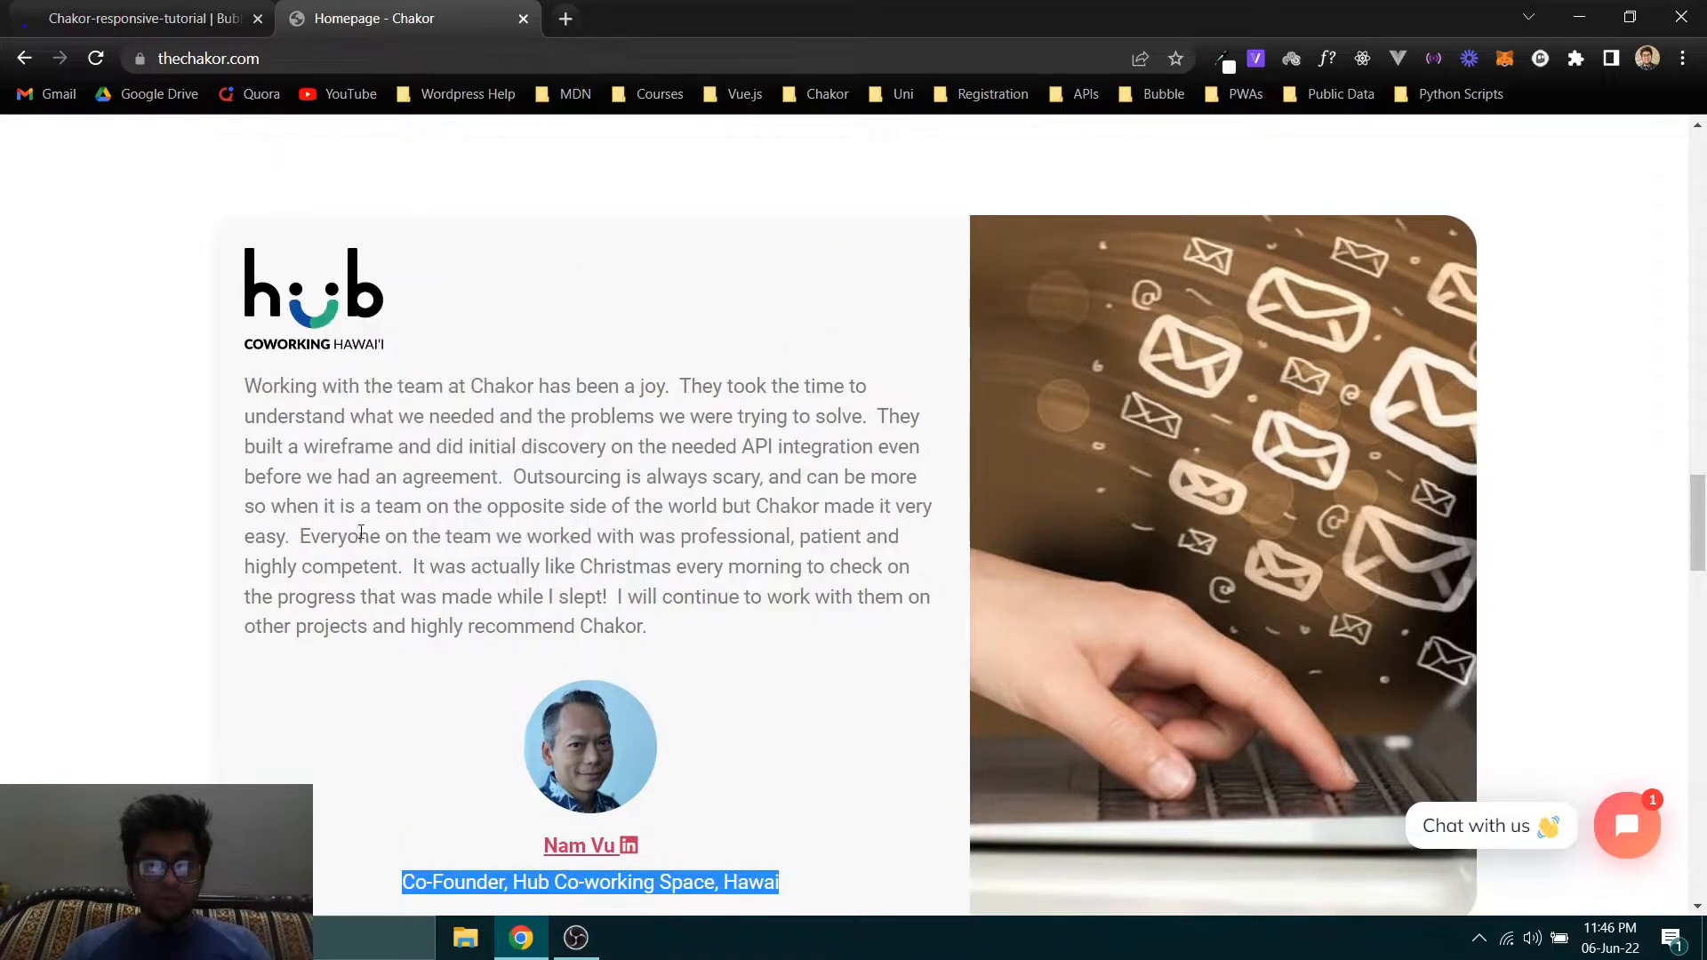
left_click(175, 8)
left_click(526, 264)
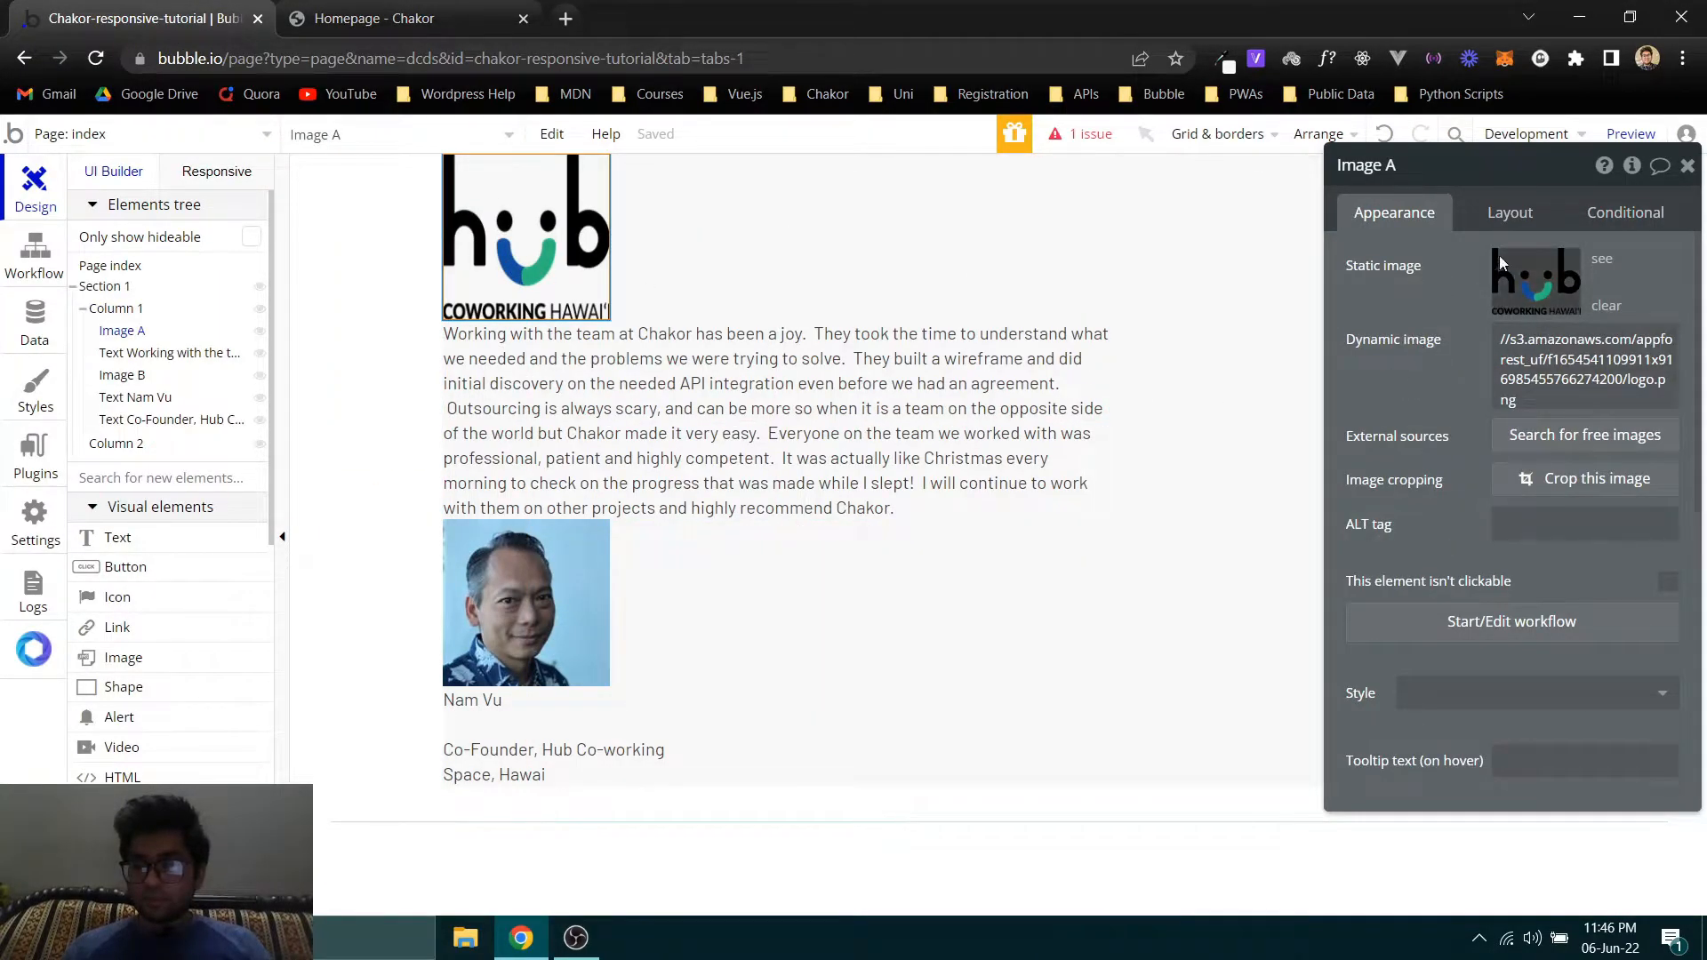
left_click(400, 17)
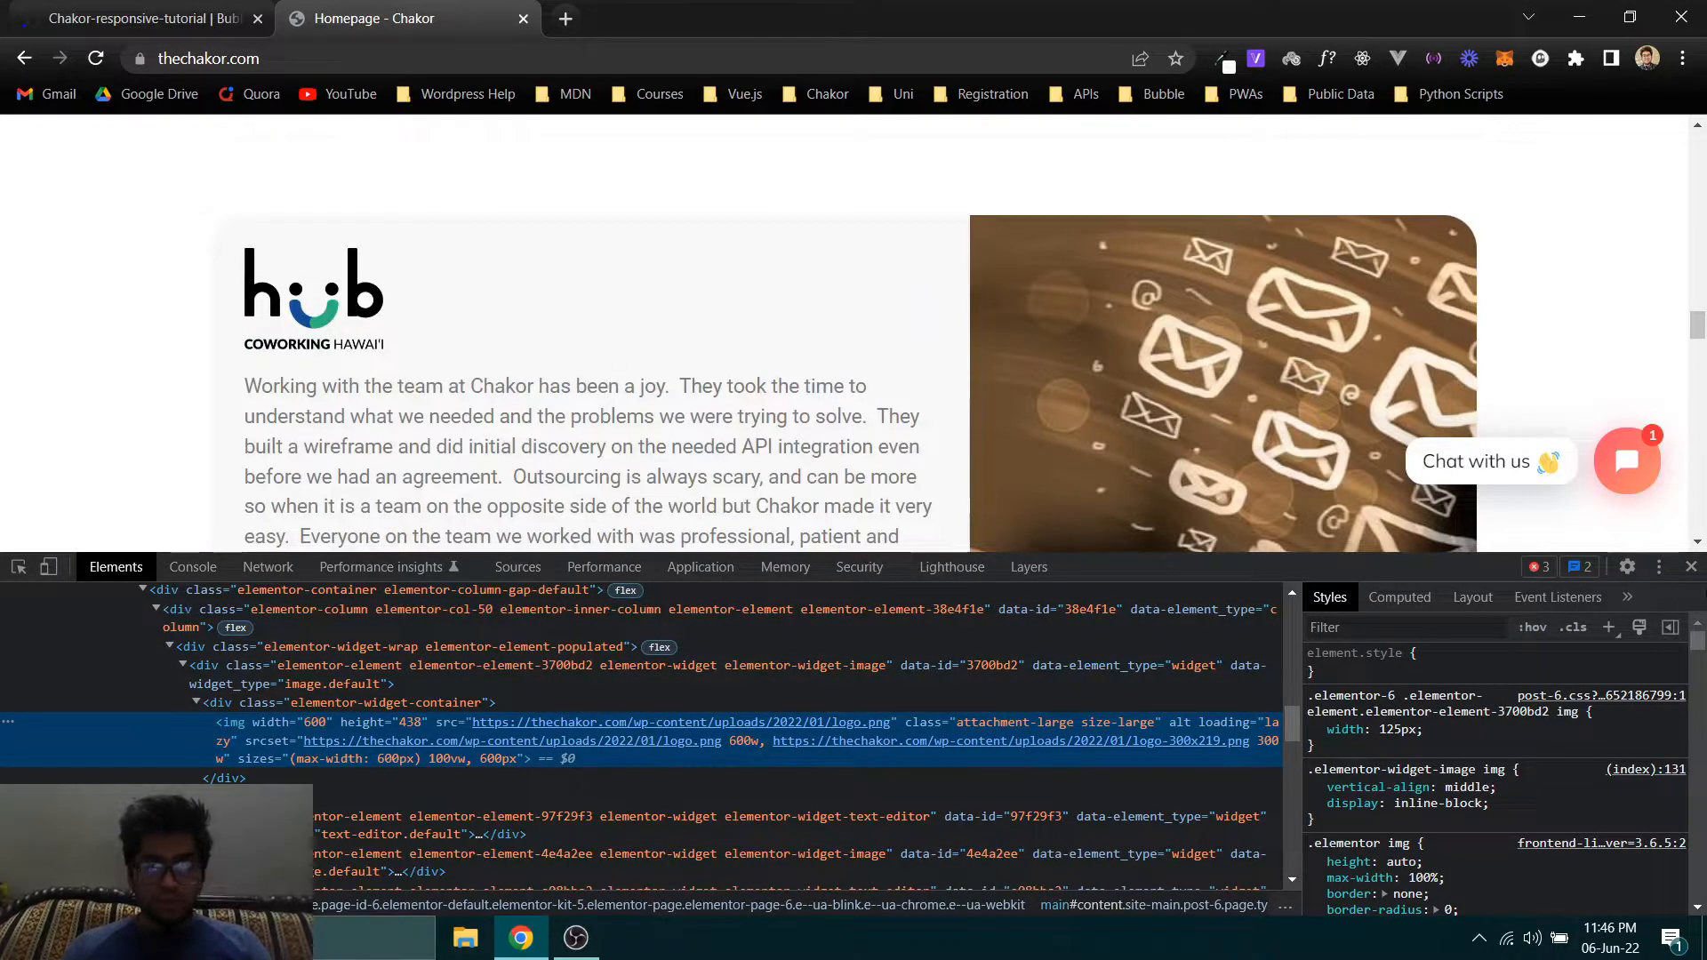
left_click(1690, 566)
right_click(296, 294)
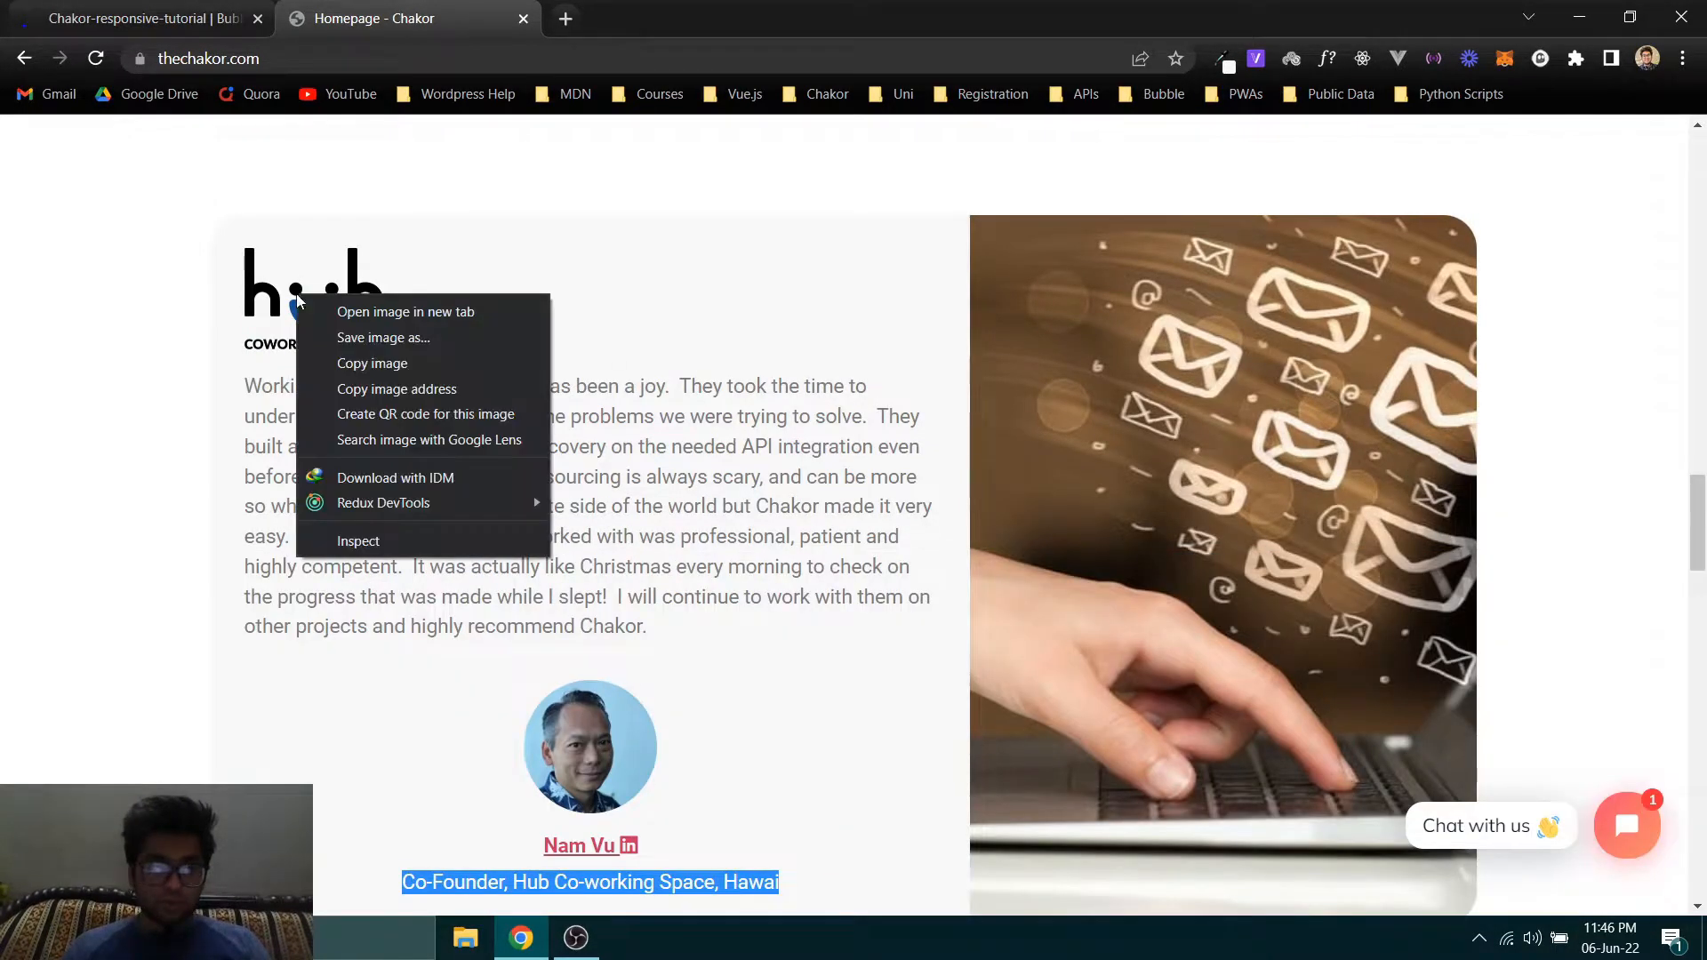
left_click(349, 542)
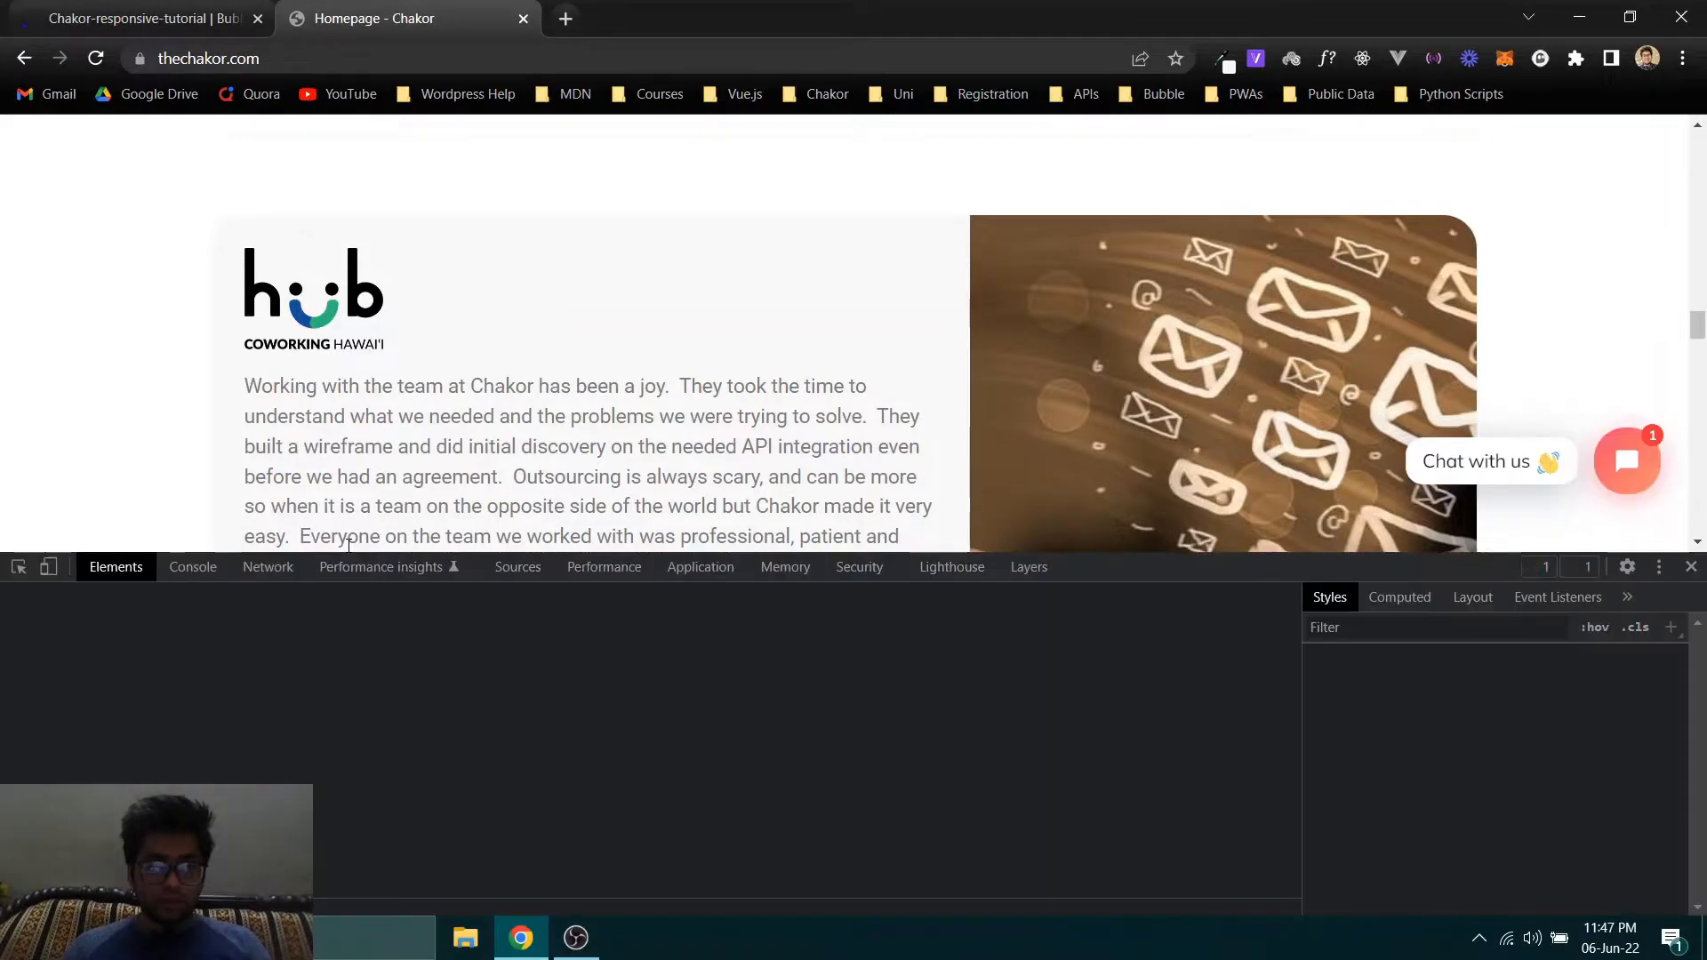
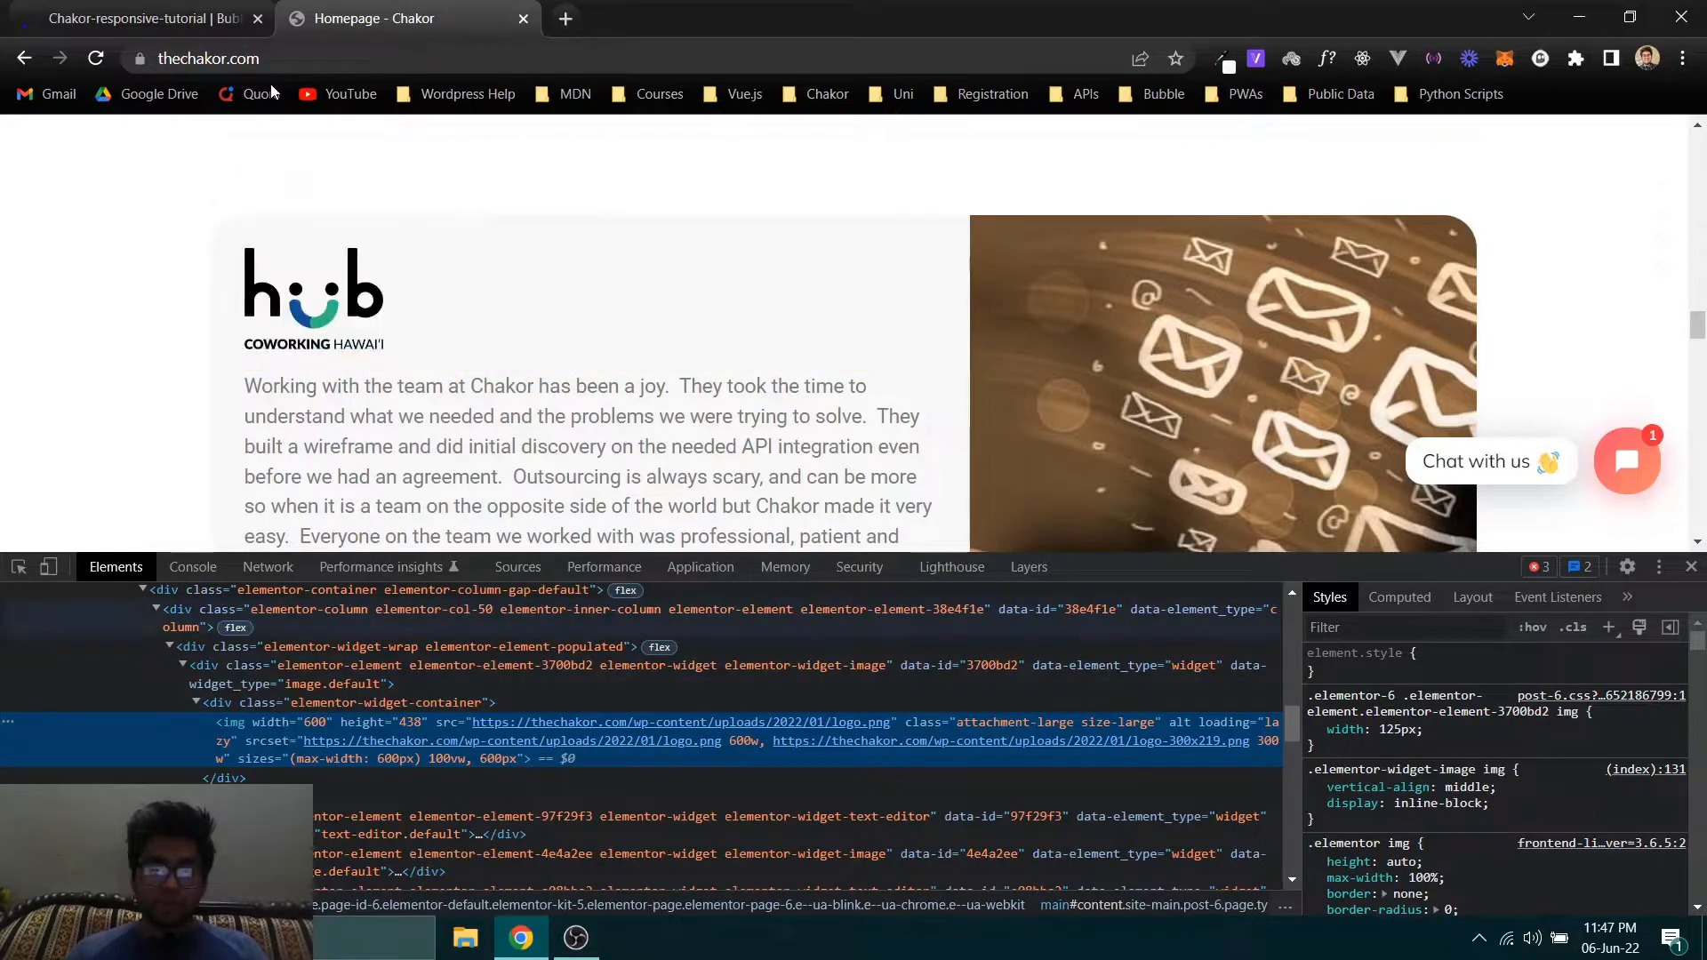
- In the Bubble editor, set the hub logo image's width to 125 px and its minimum height to 91.2 px
left_click(143, 18)
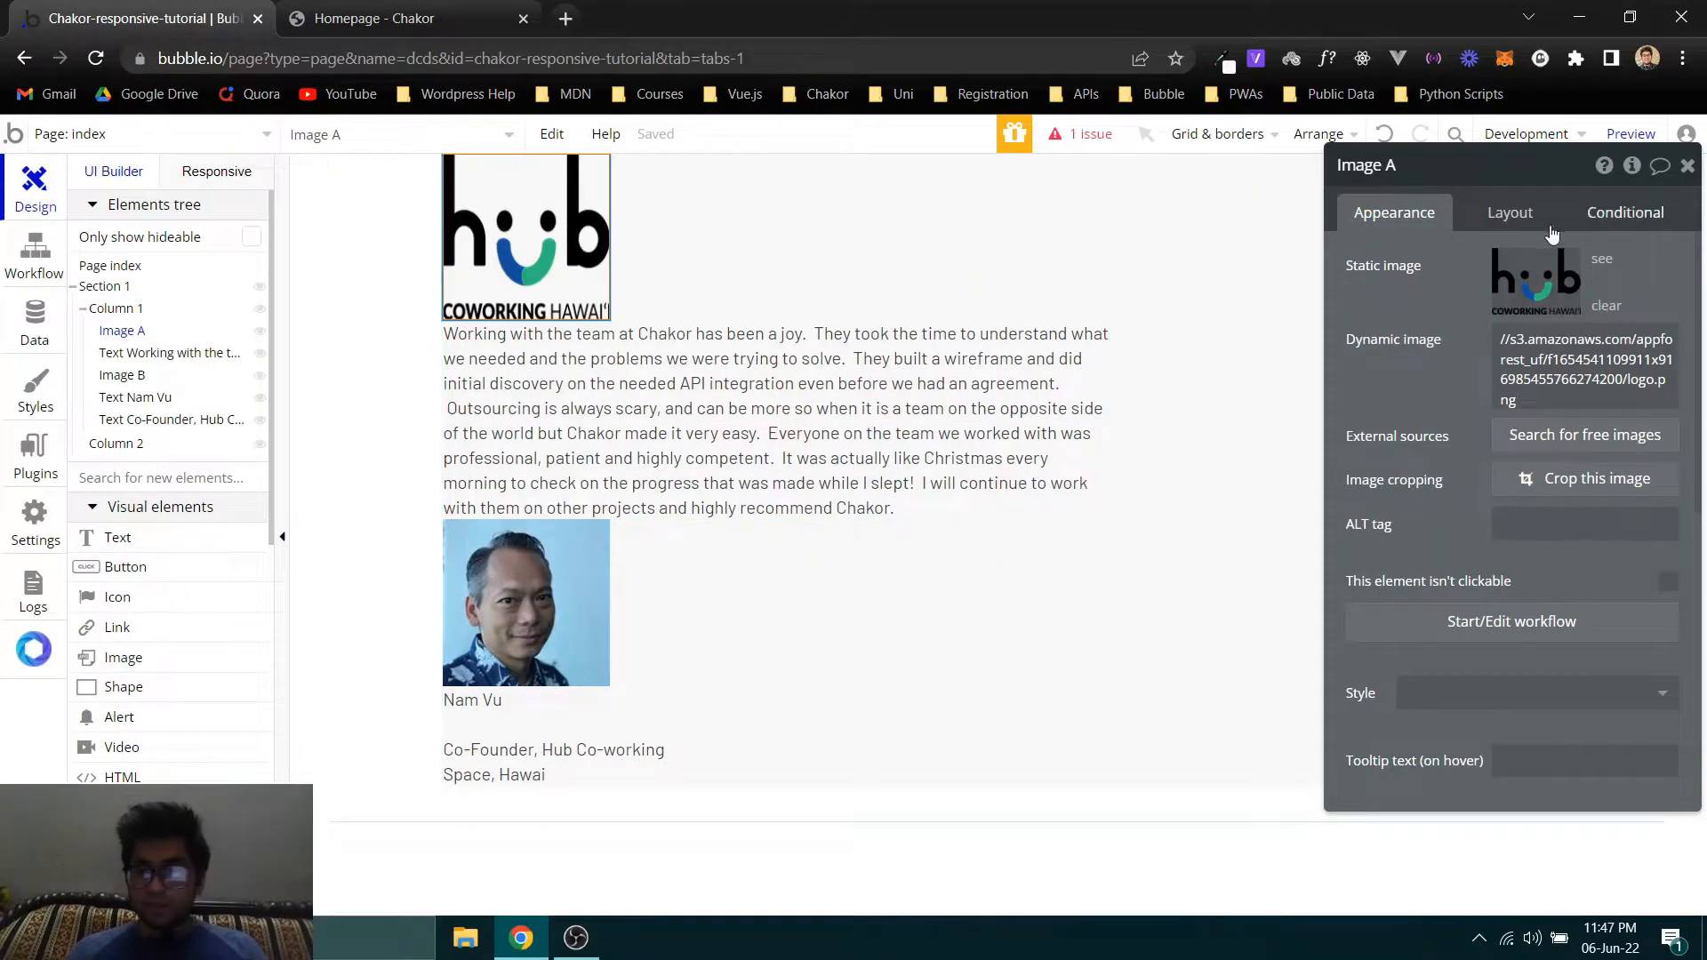
left_click(1507, 213)
left_click(1446, 522)
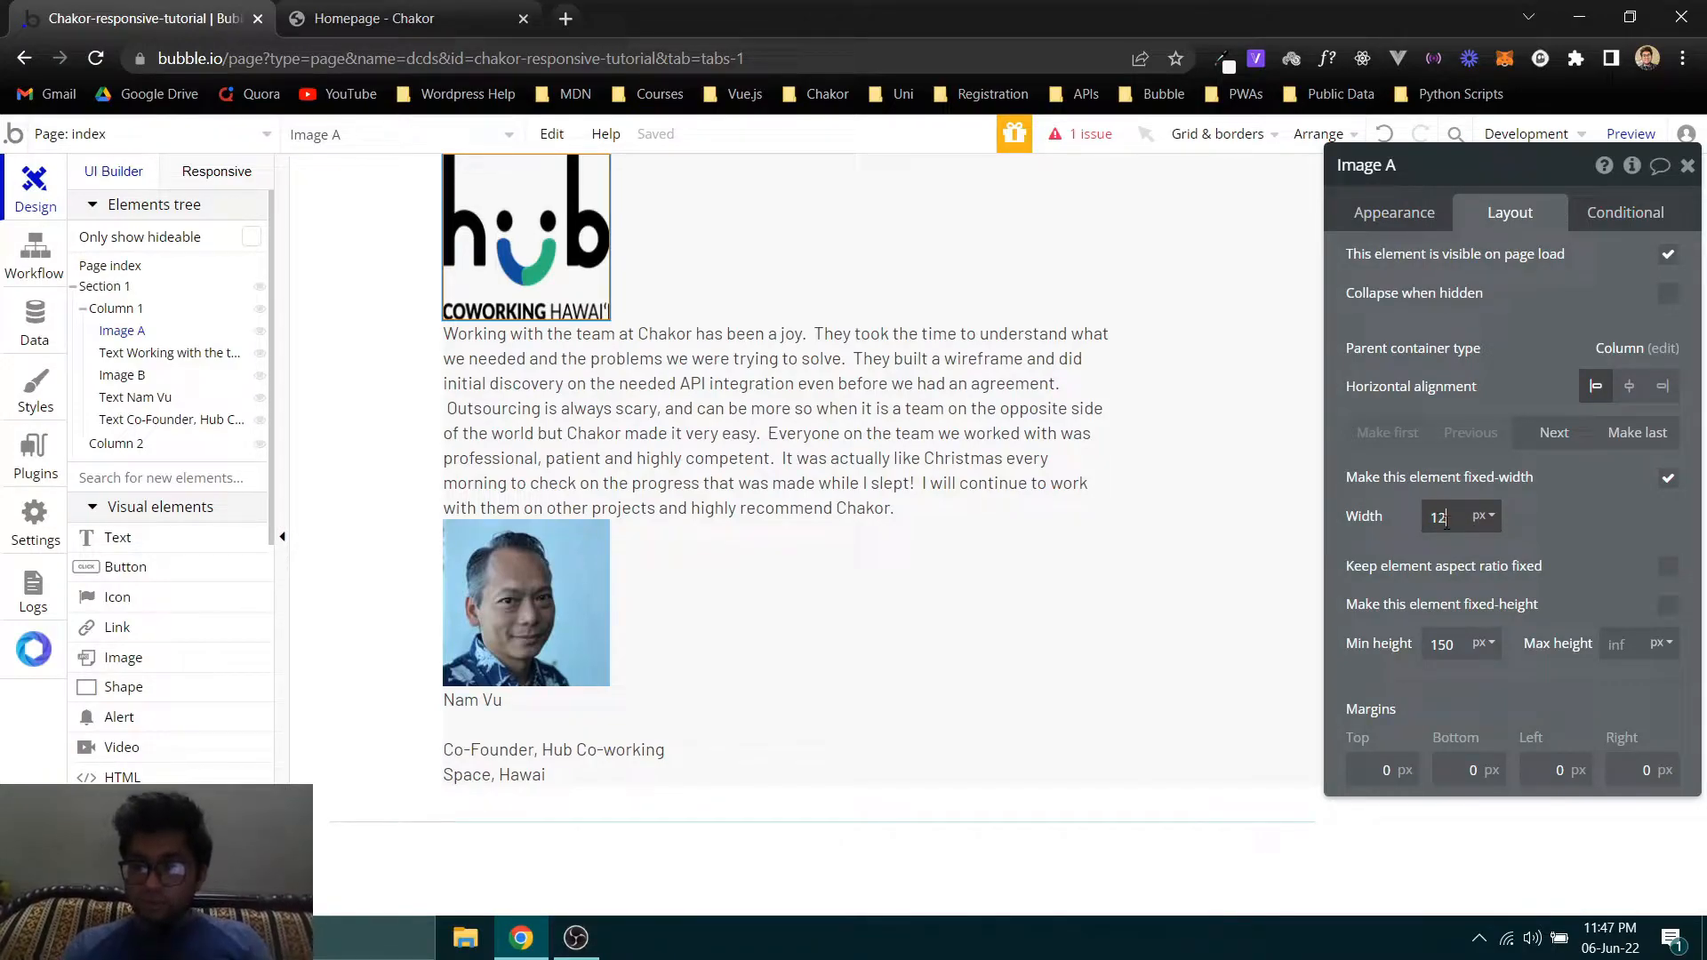
type("125")
key("Tab")
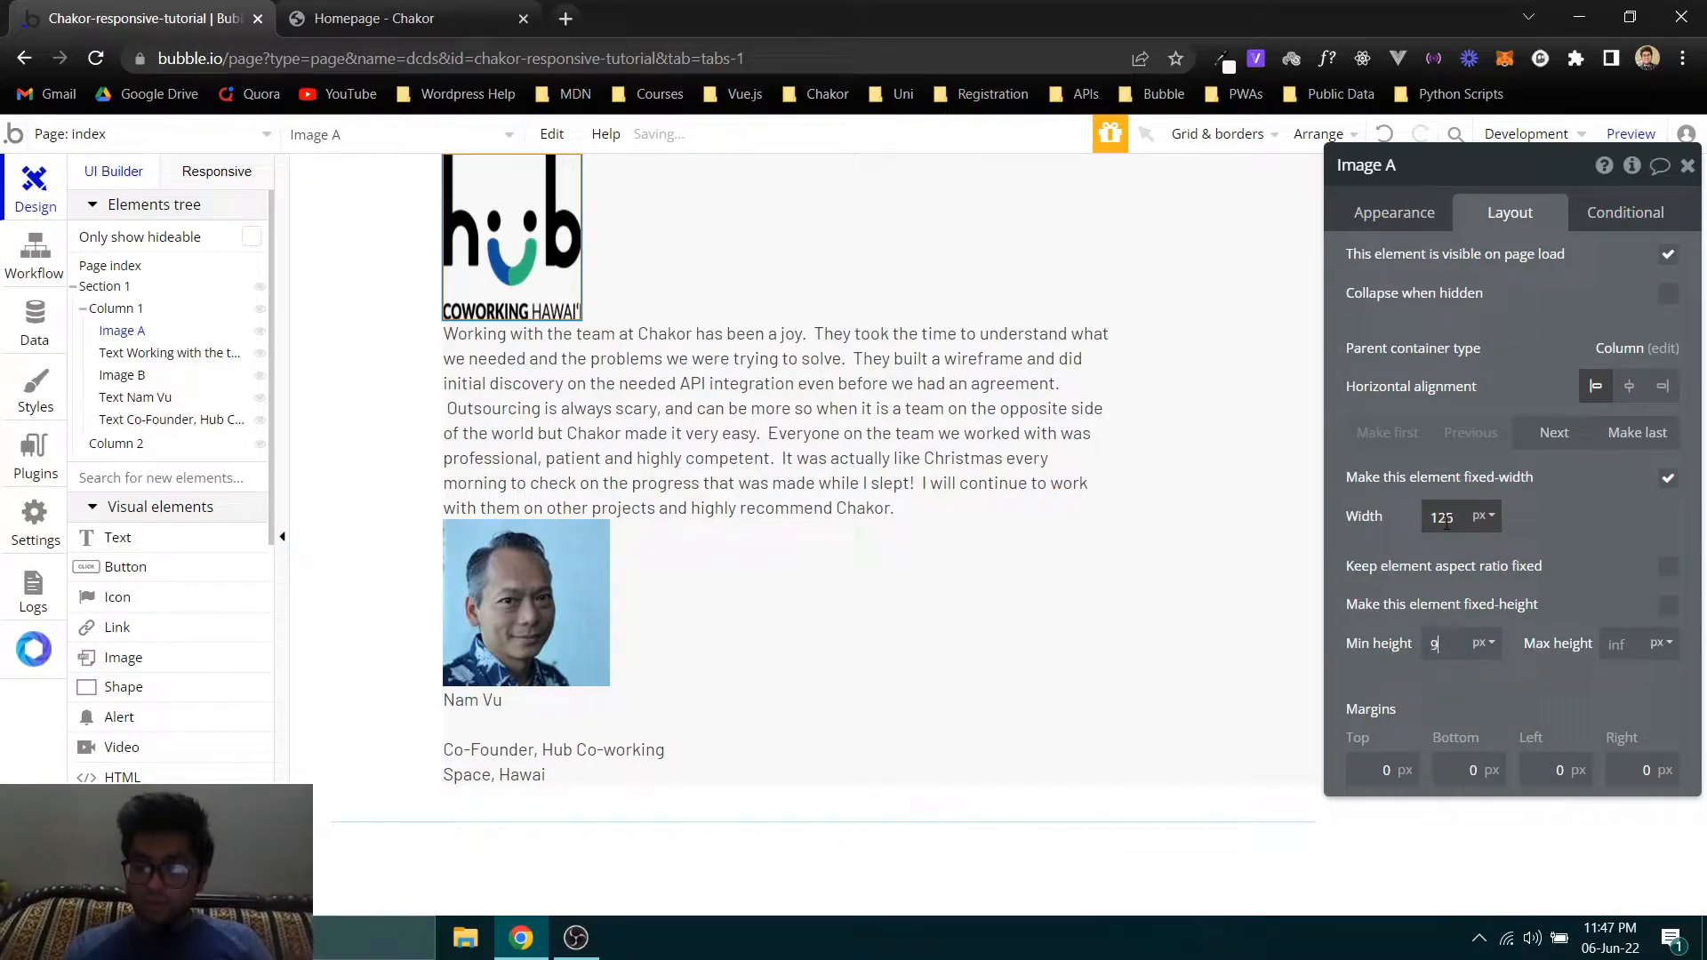
key("Return")
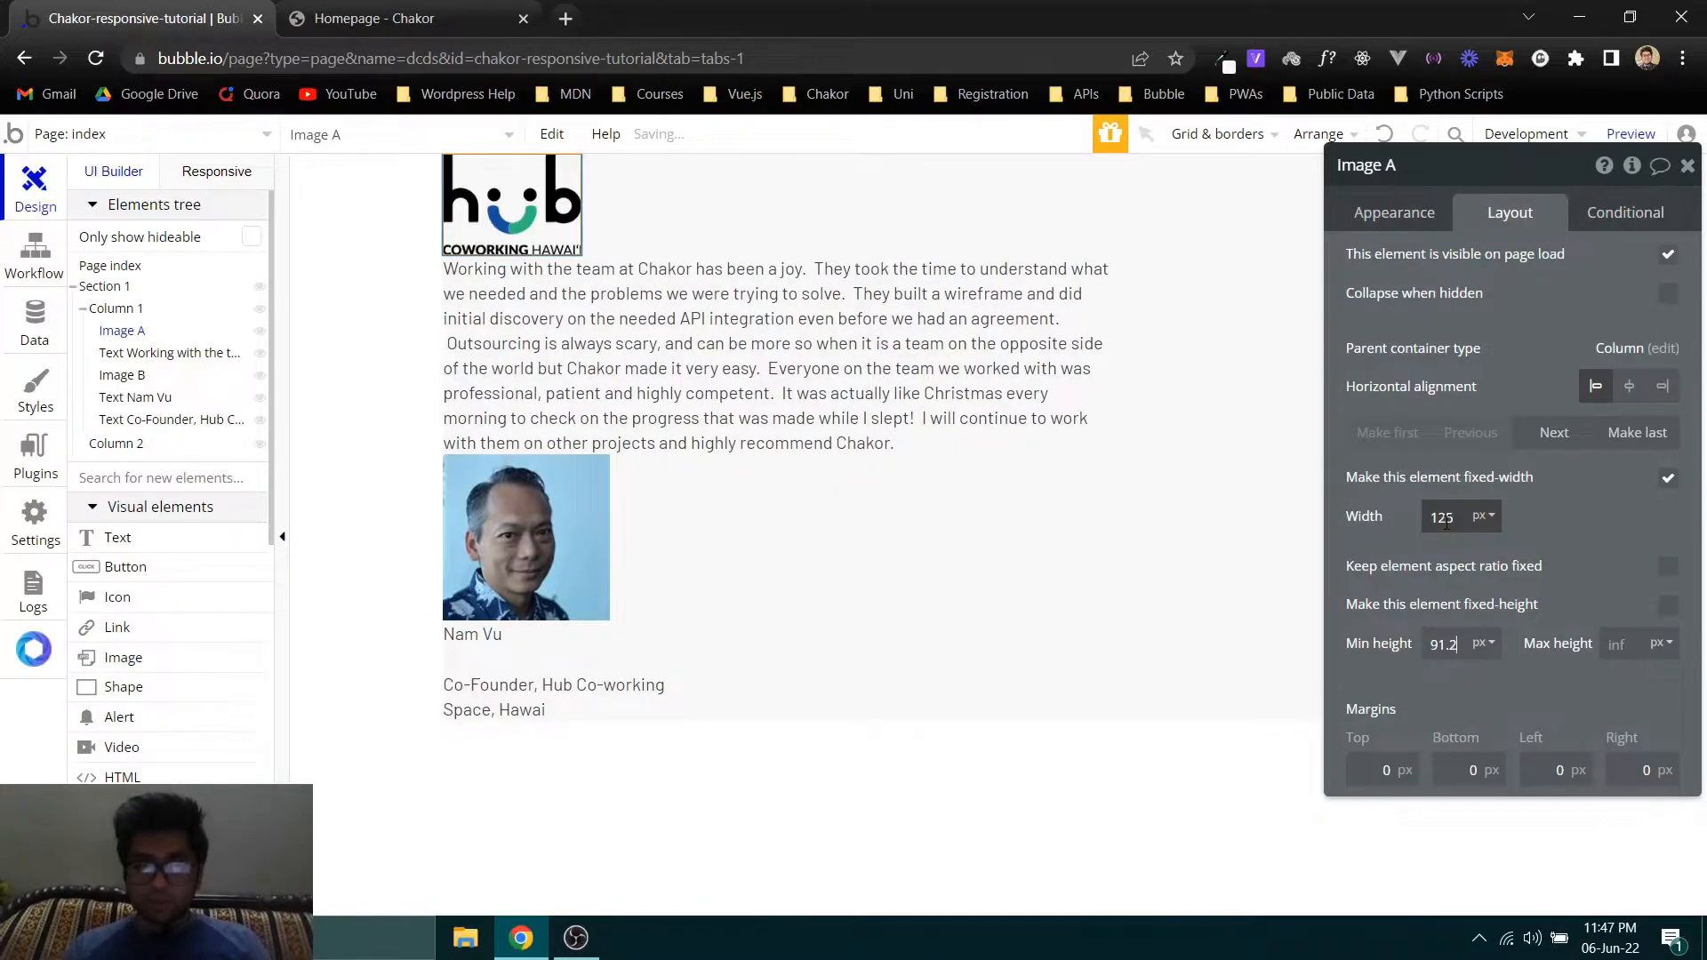
- Compare the resized logo with the one on the Chakor homepage, and close the developer tools there
left_click(374, 18)
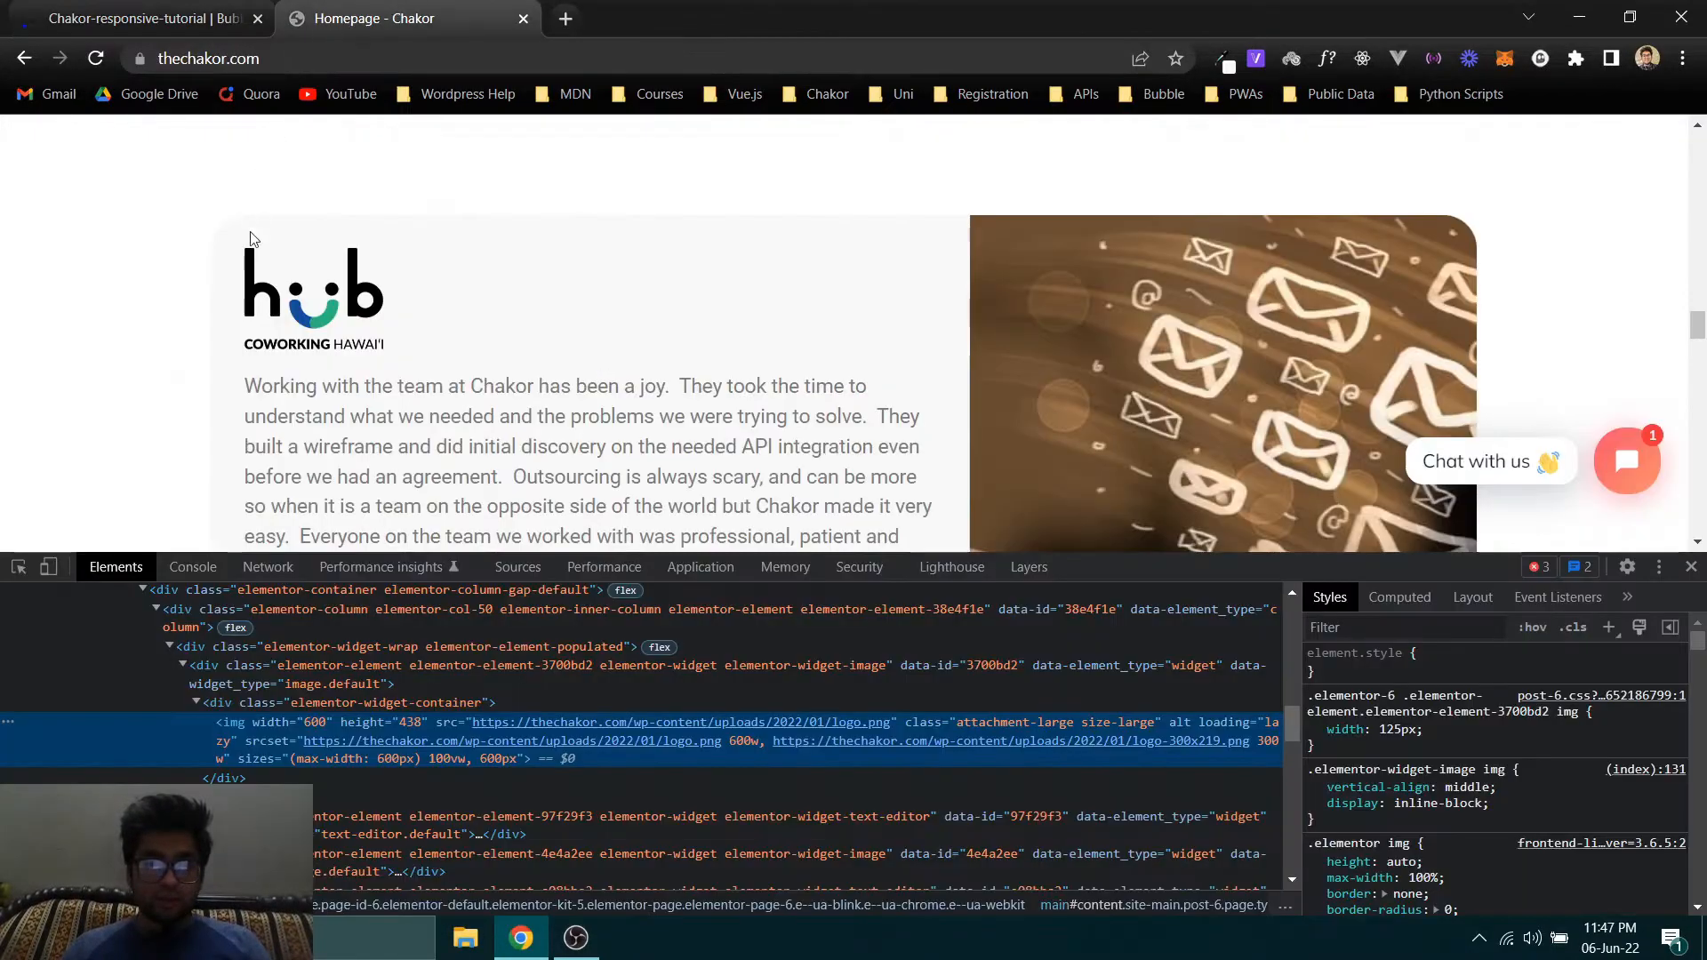
left_click(246, 7)
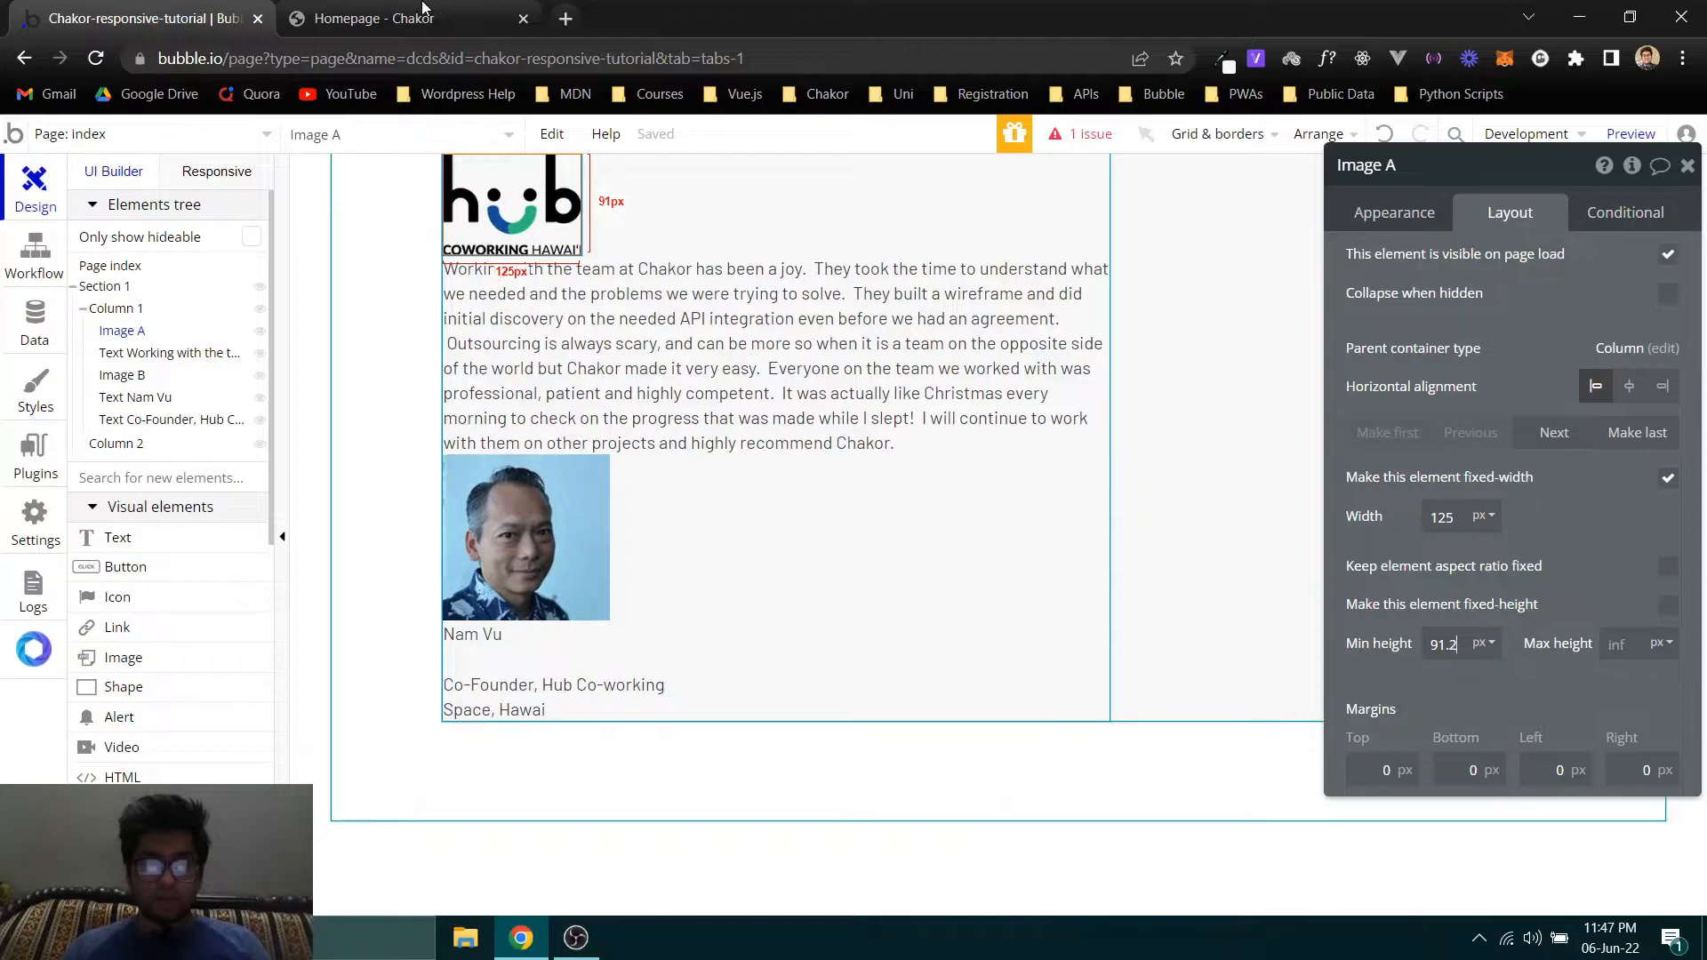
left_click(374, 18)
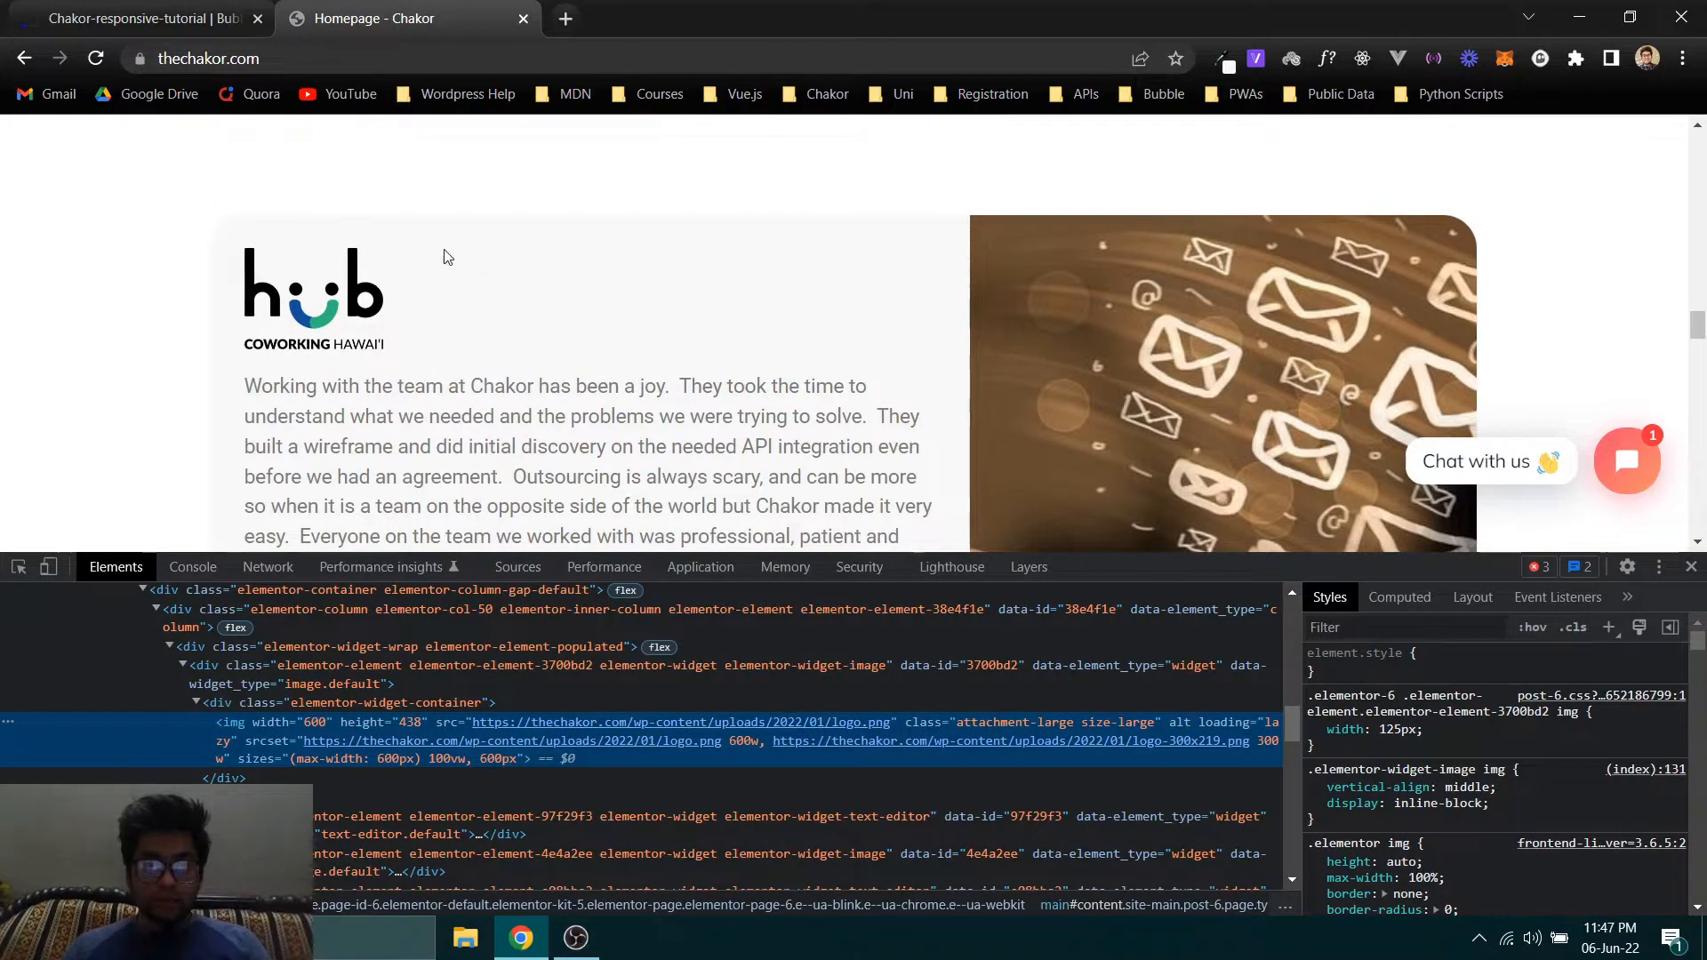
left_click(143, 18)
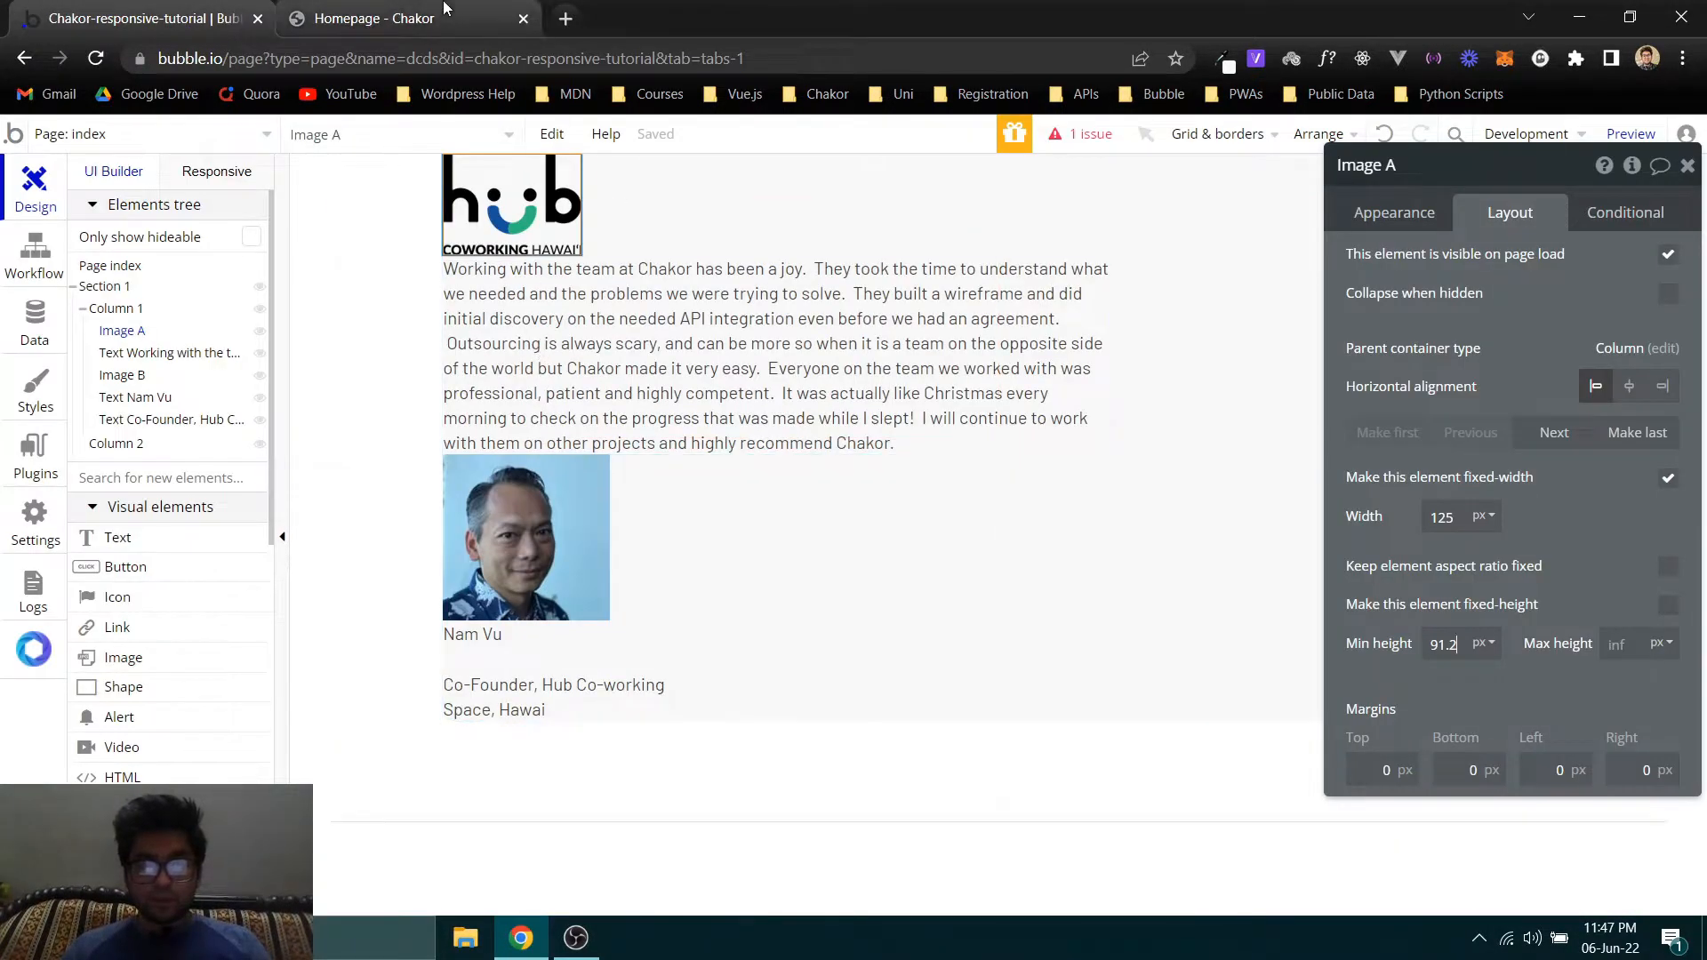
left_click(400, 18)
left_click(1691, 568)
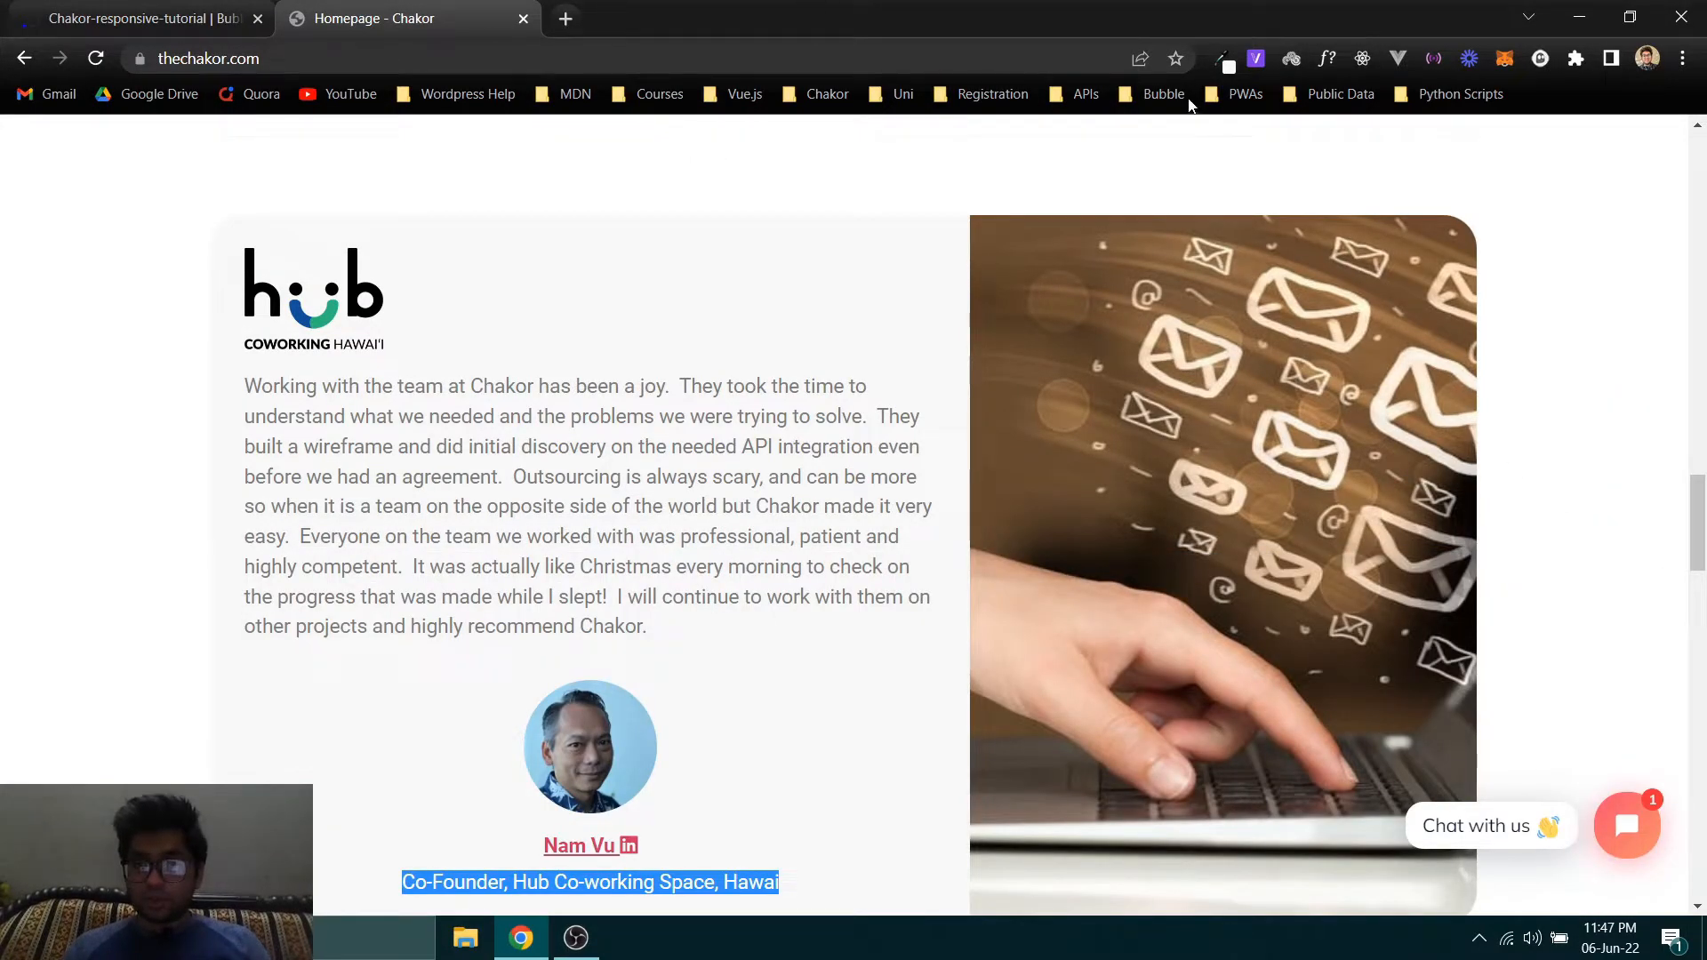
- Inspect the testimonial paragraph's font on the Chakor homepage with the WhatFont extension
left_click(1224, 62)
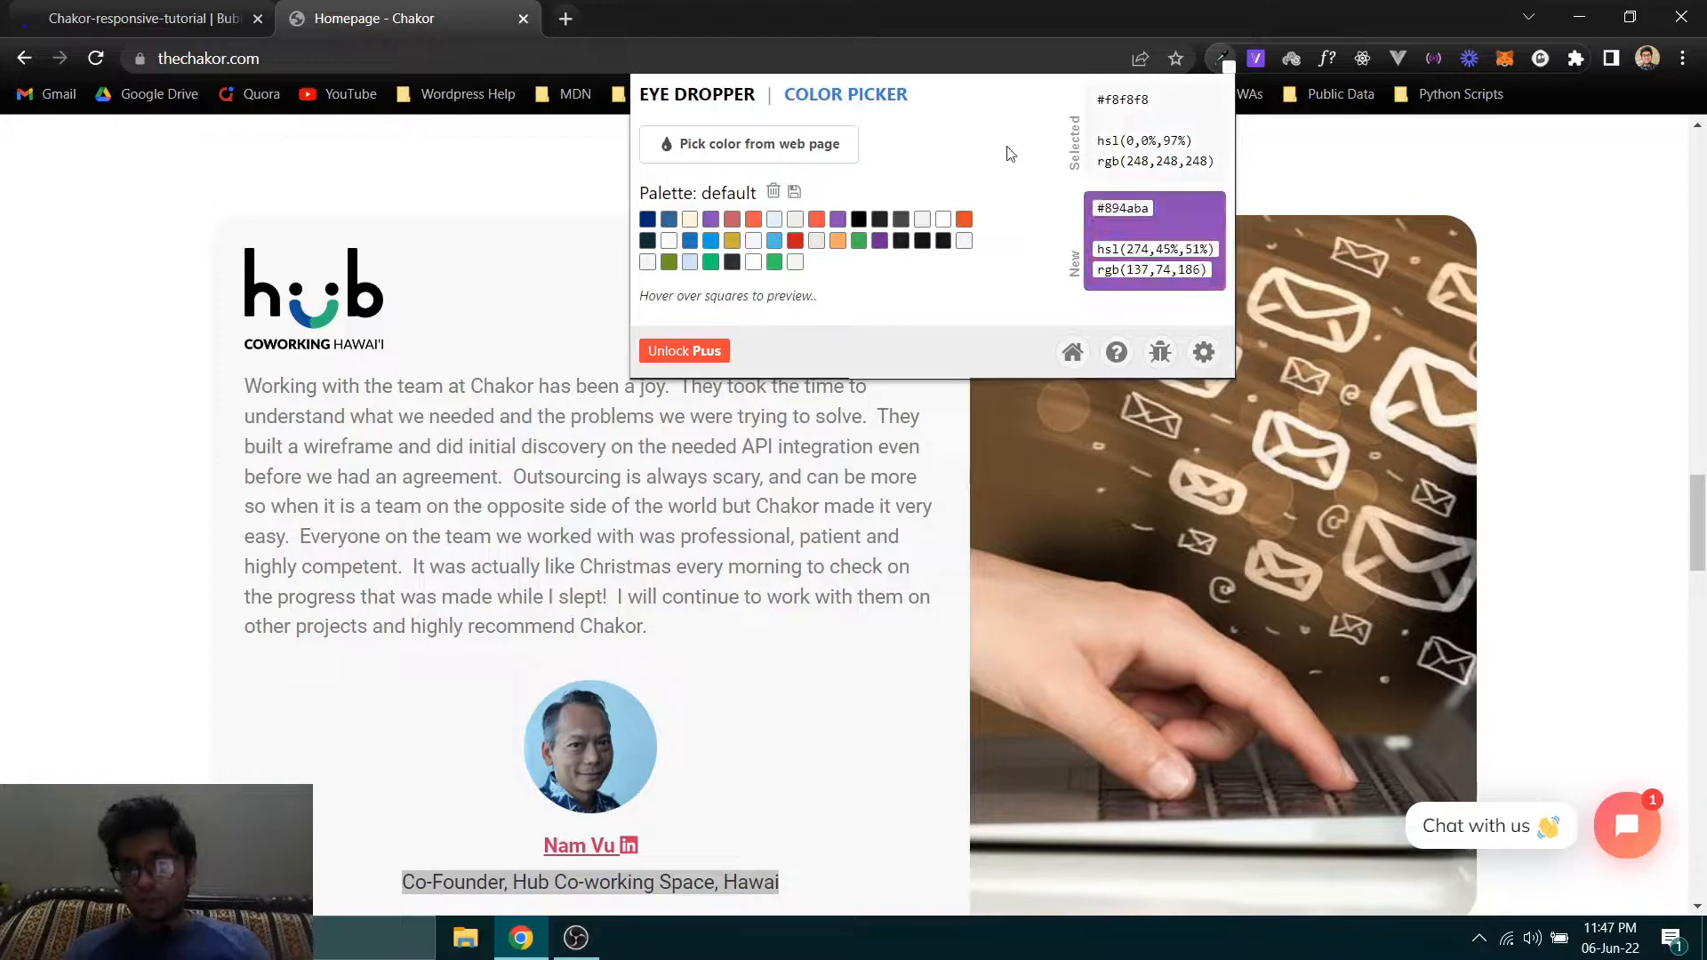
left_click(1323, 63)
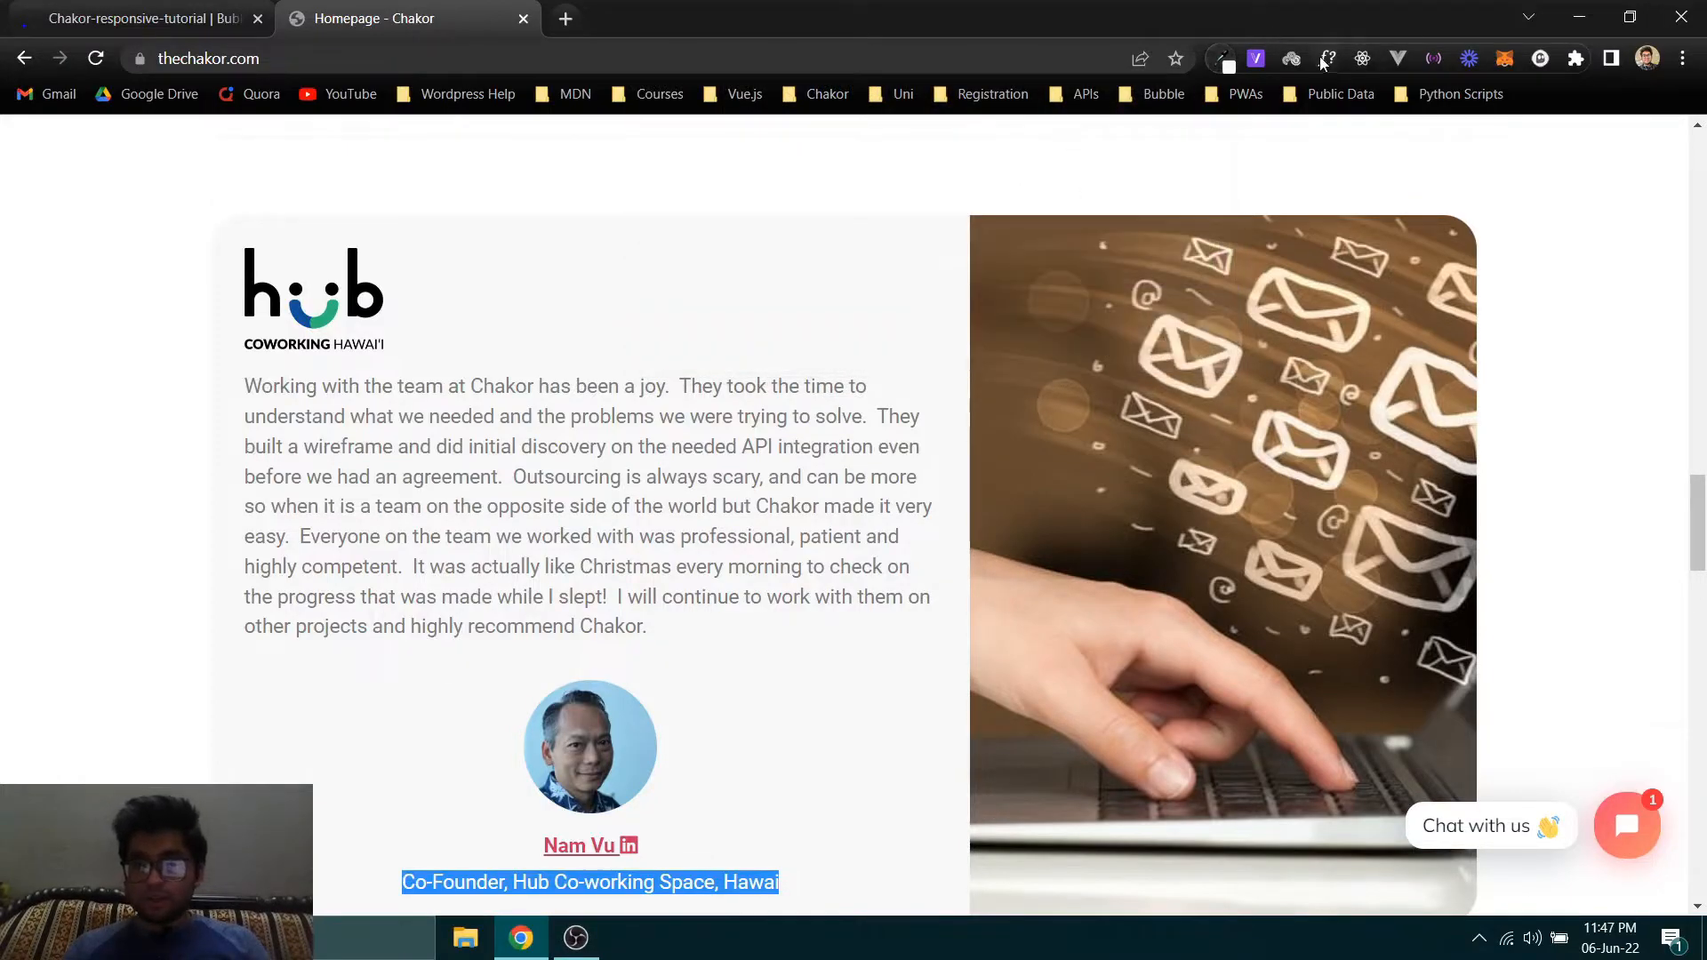
left_click(1323, 62)
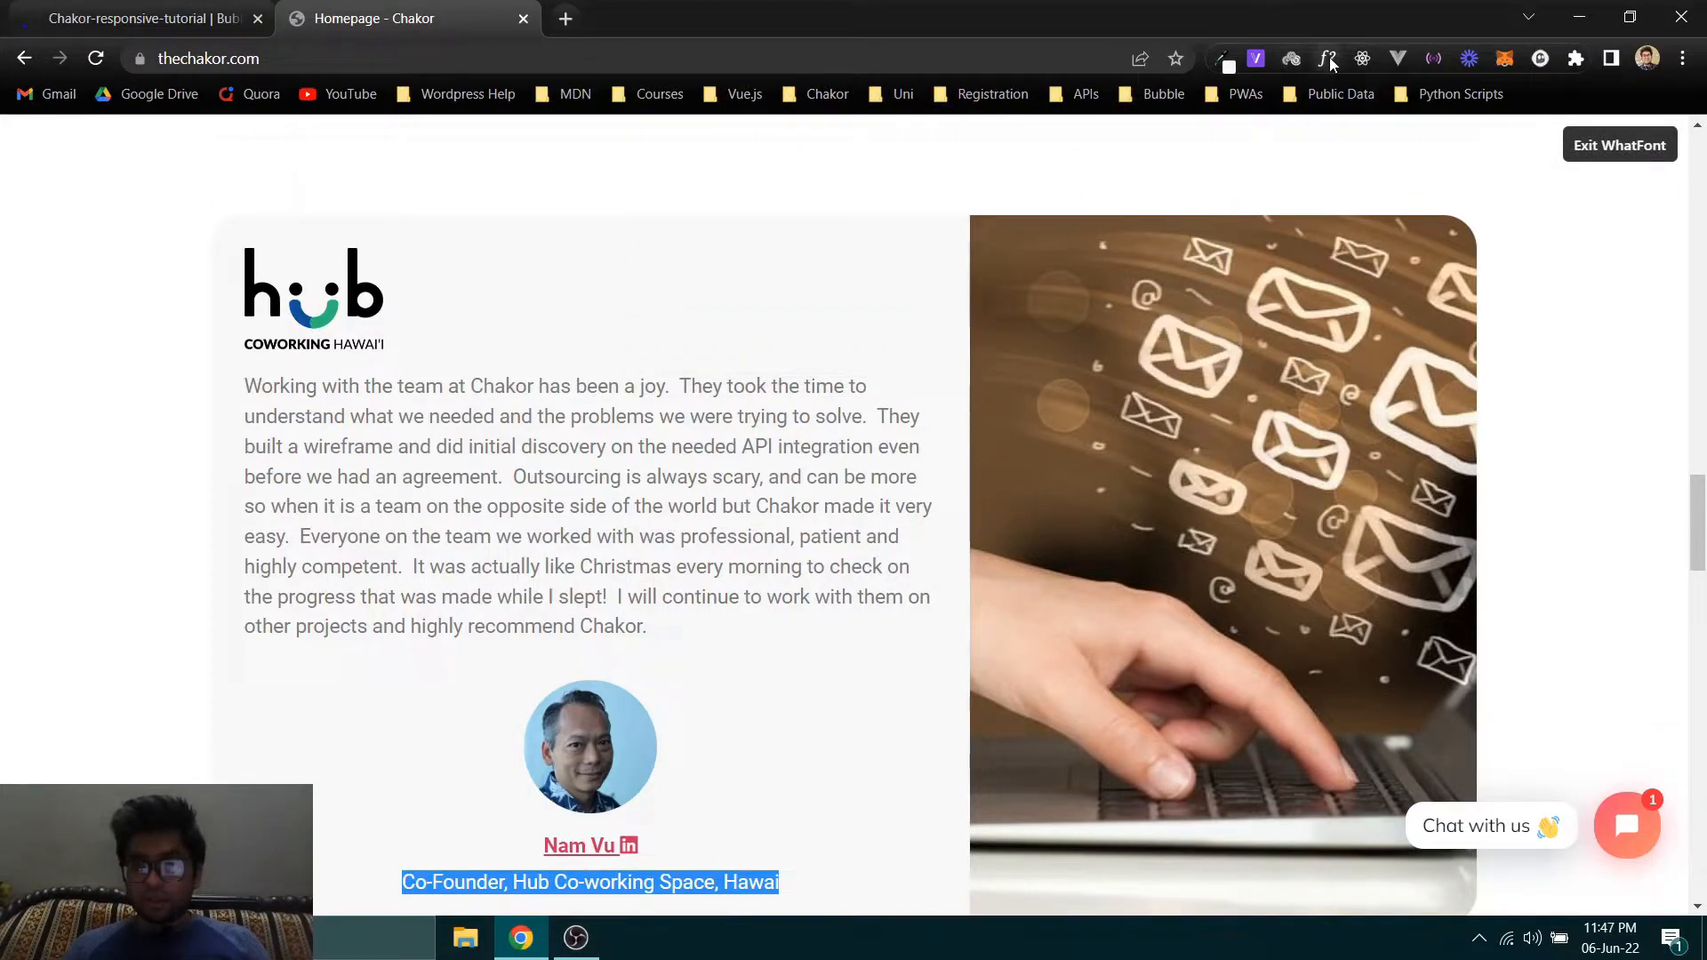
left_click(1328, 59)
left_click(1325, 64)
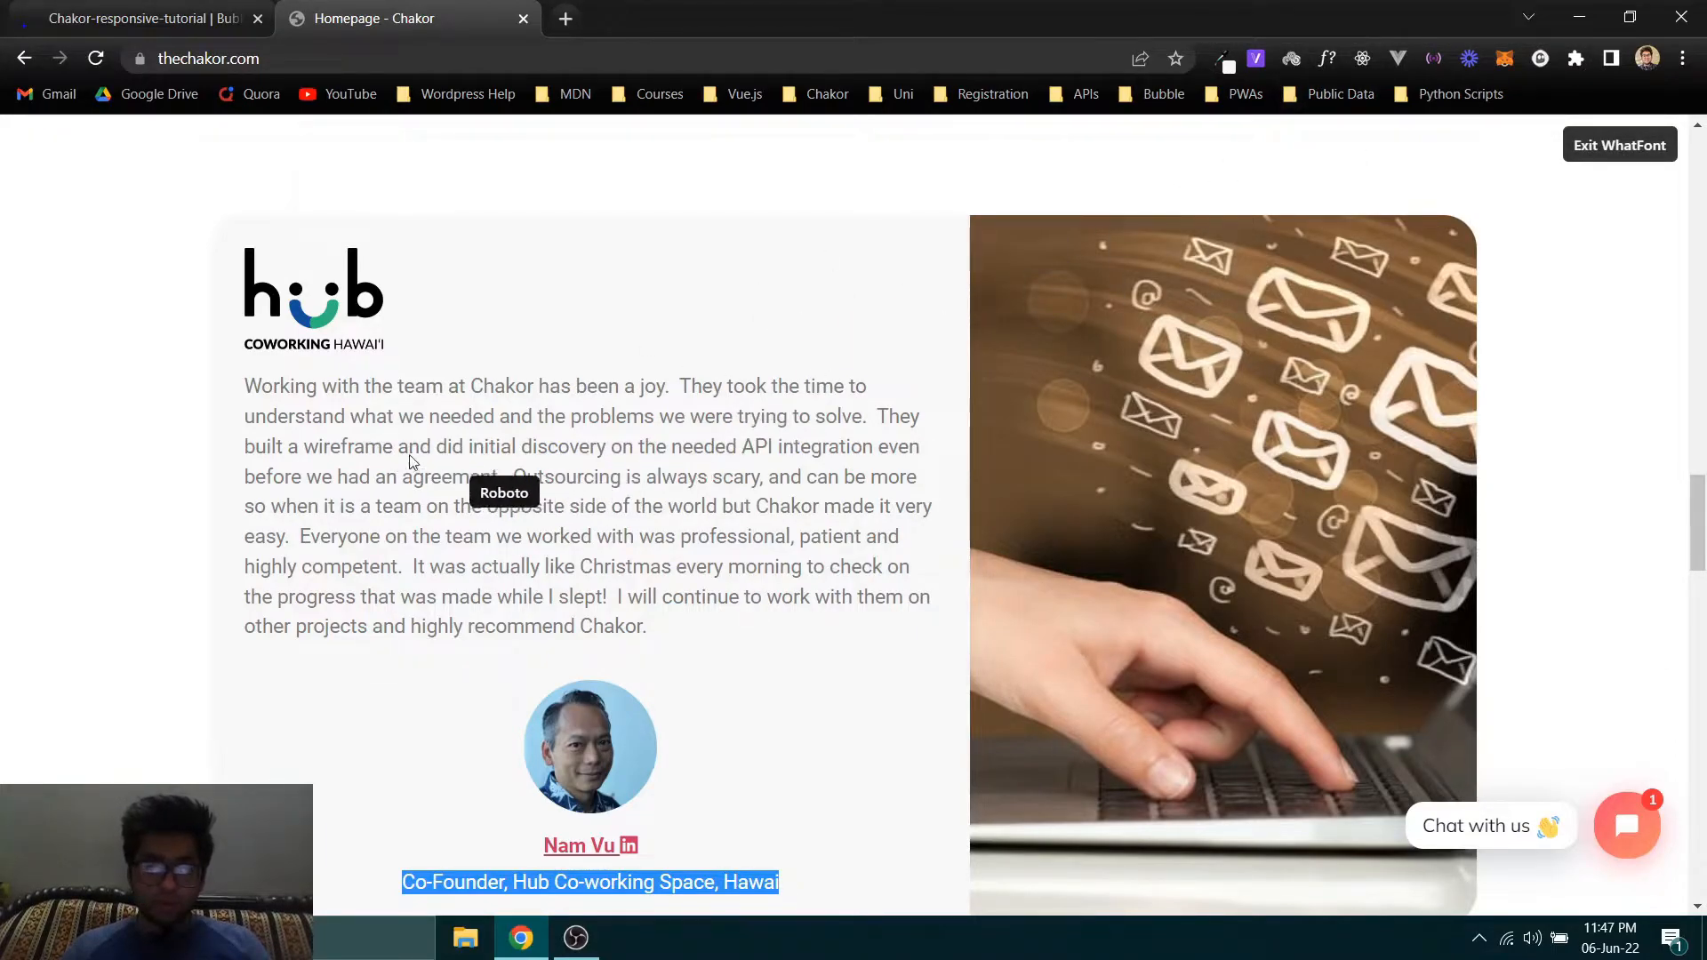
left_click(335, 428)
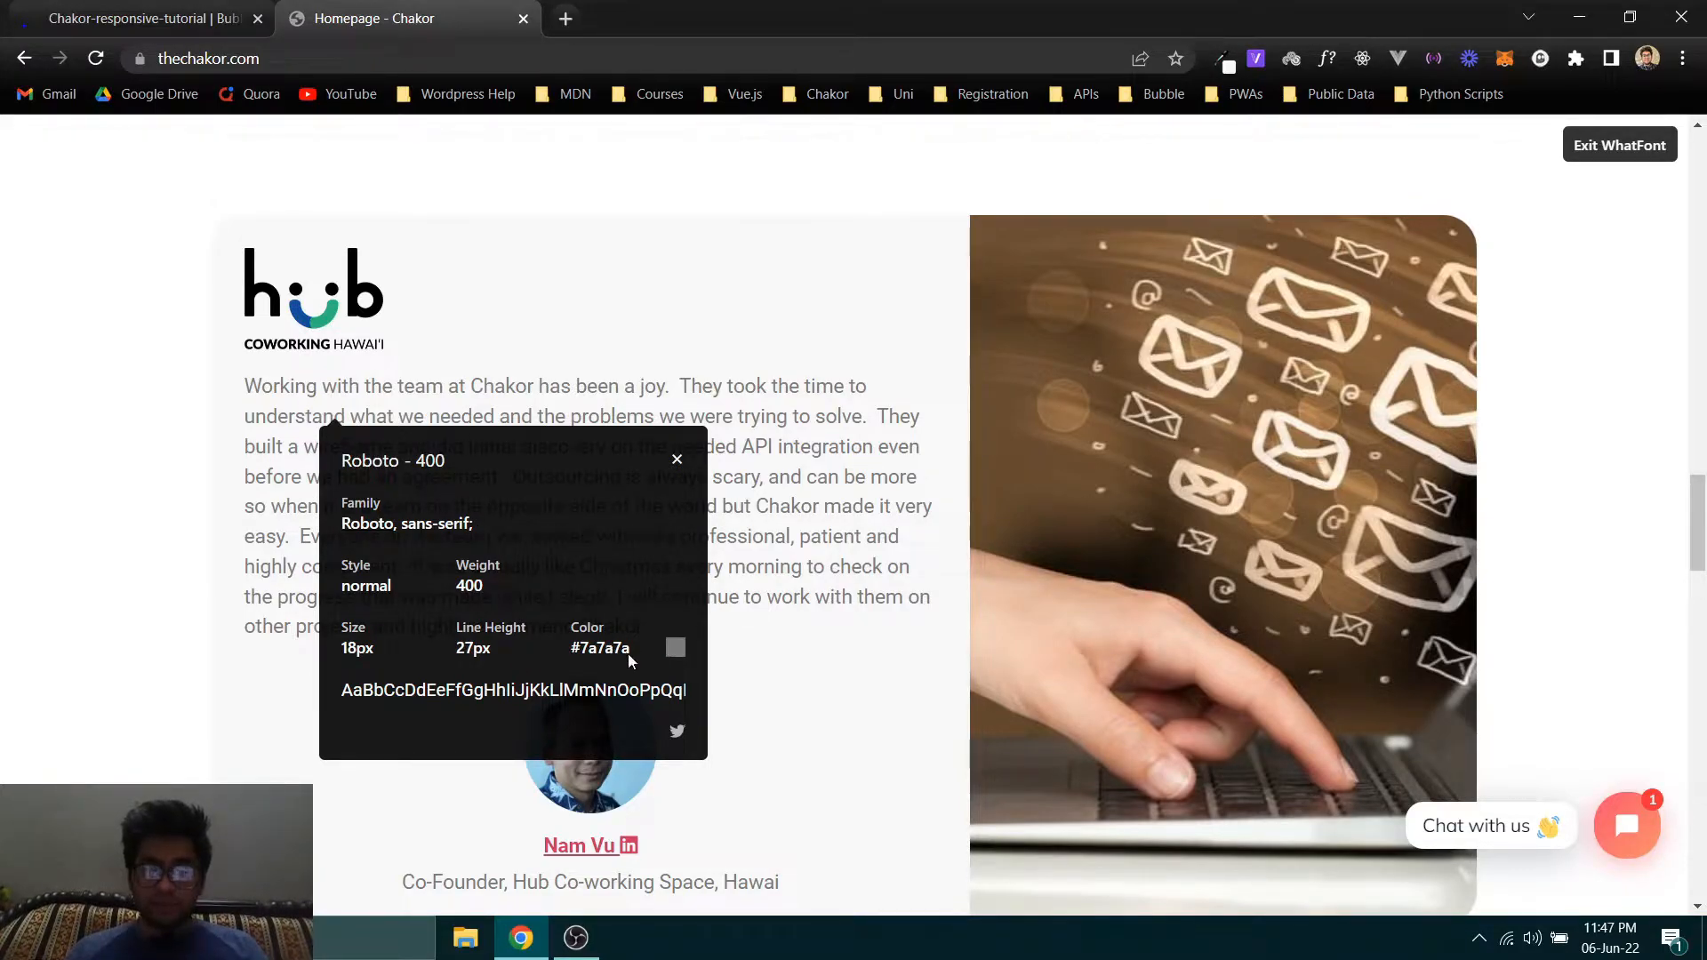
- Copy the paragraph's color #7a7a7a from WhatFont, remove the Body Copy style from the testimonial text in Bubble, and apply that color
left_click_drag(622, 653, 569, 649)
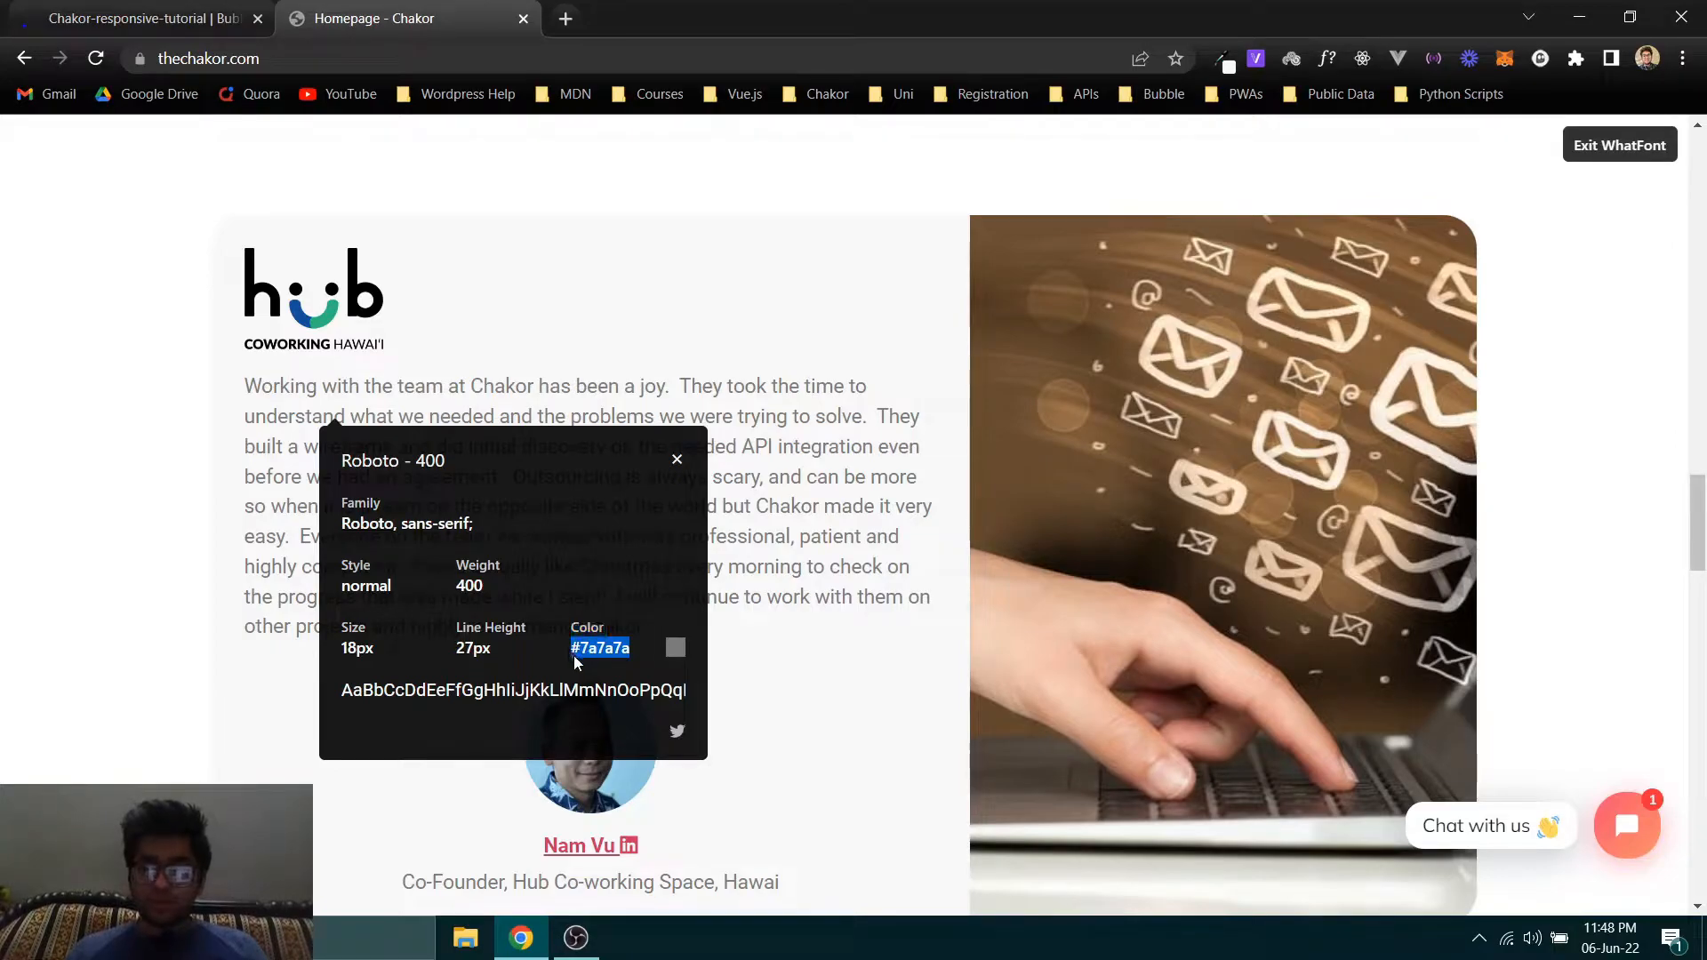
right_click(590, 647)
left_click(622, 658)
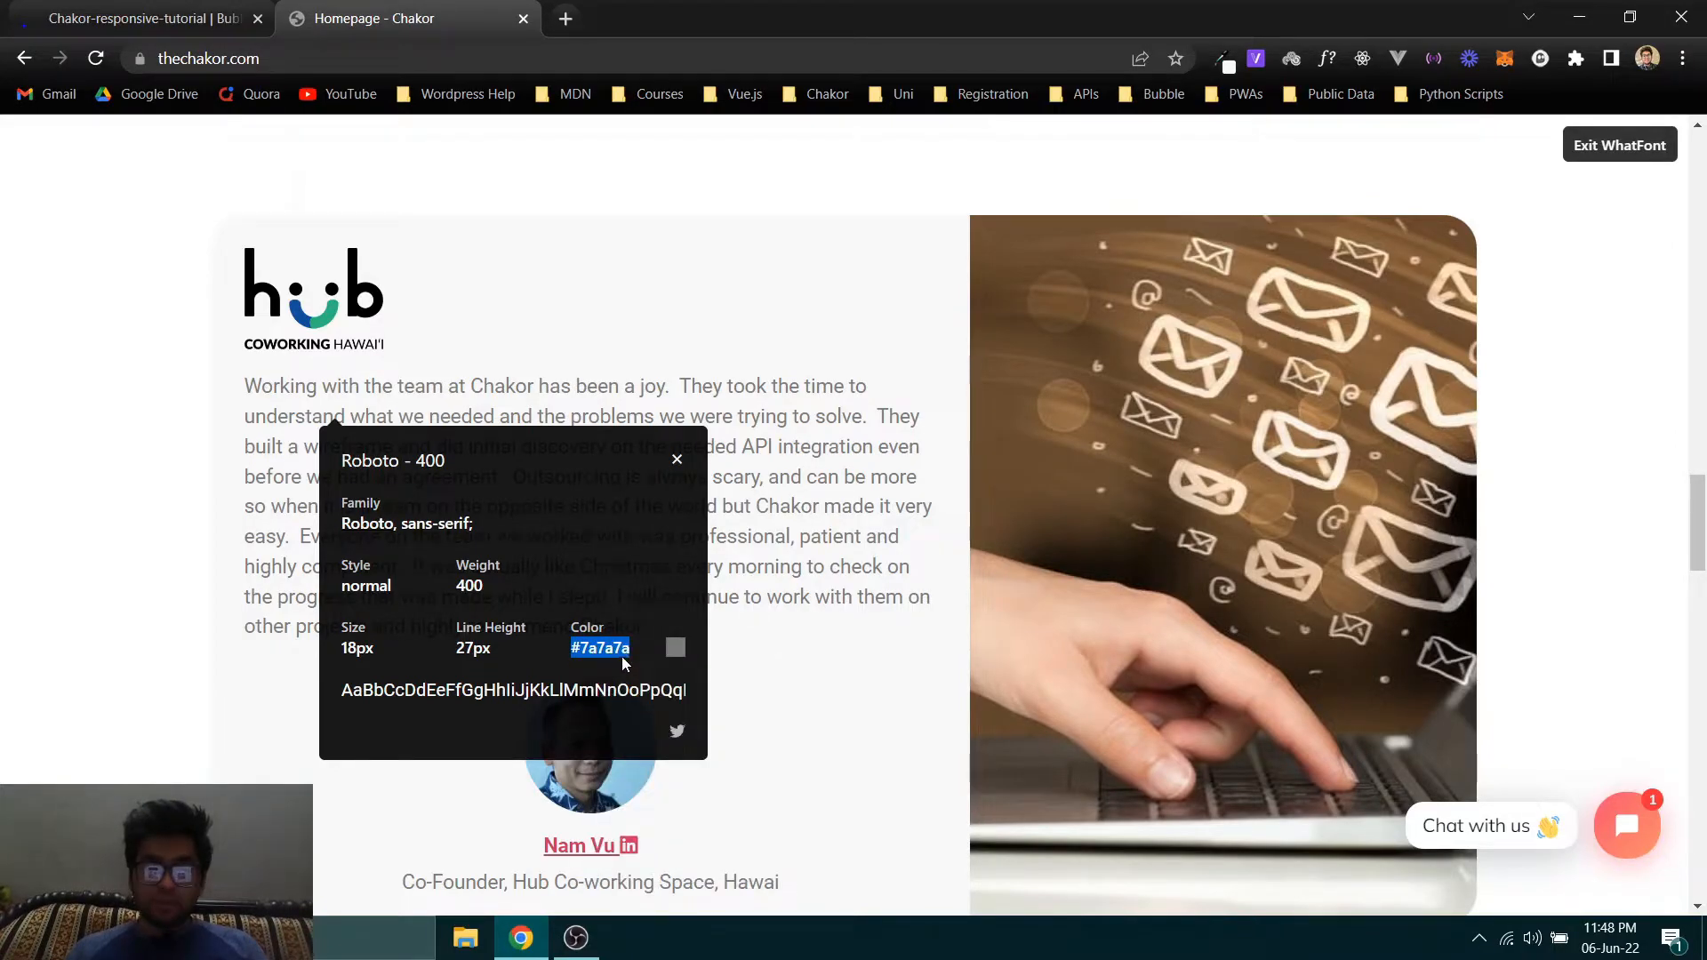
left_click(197, 9)
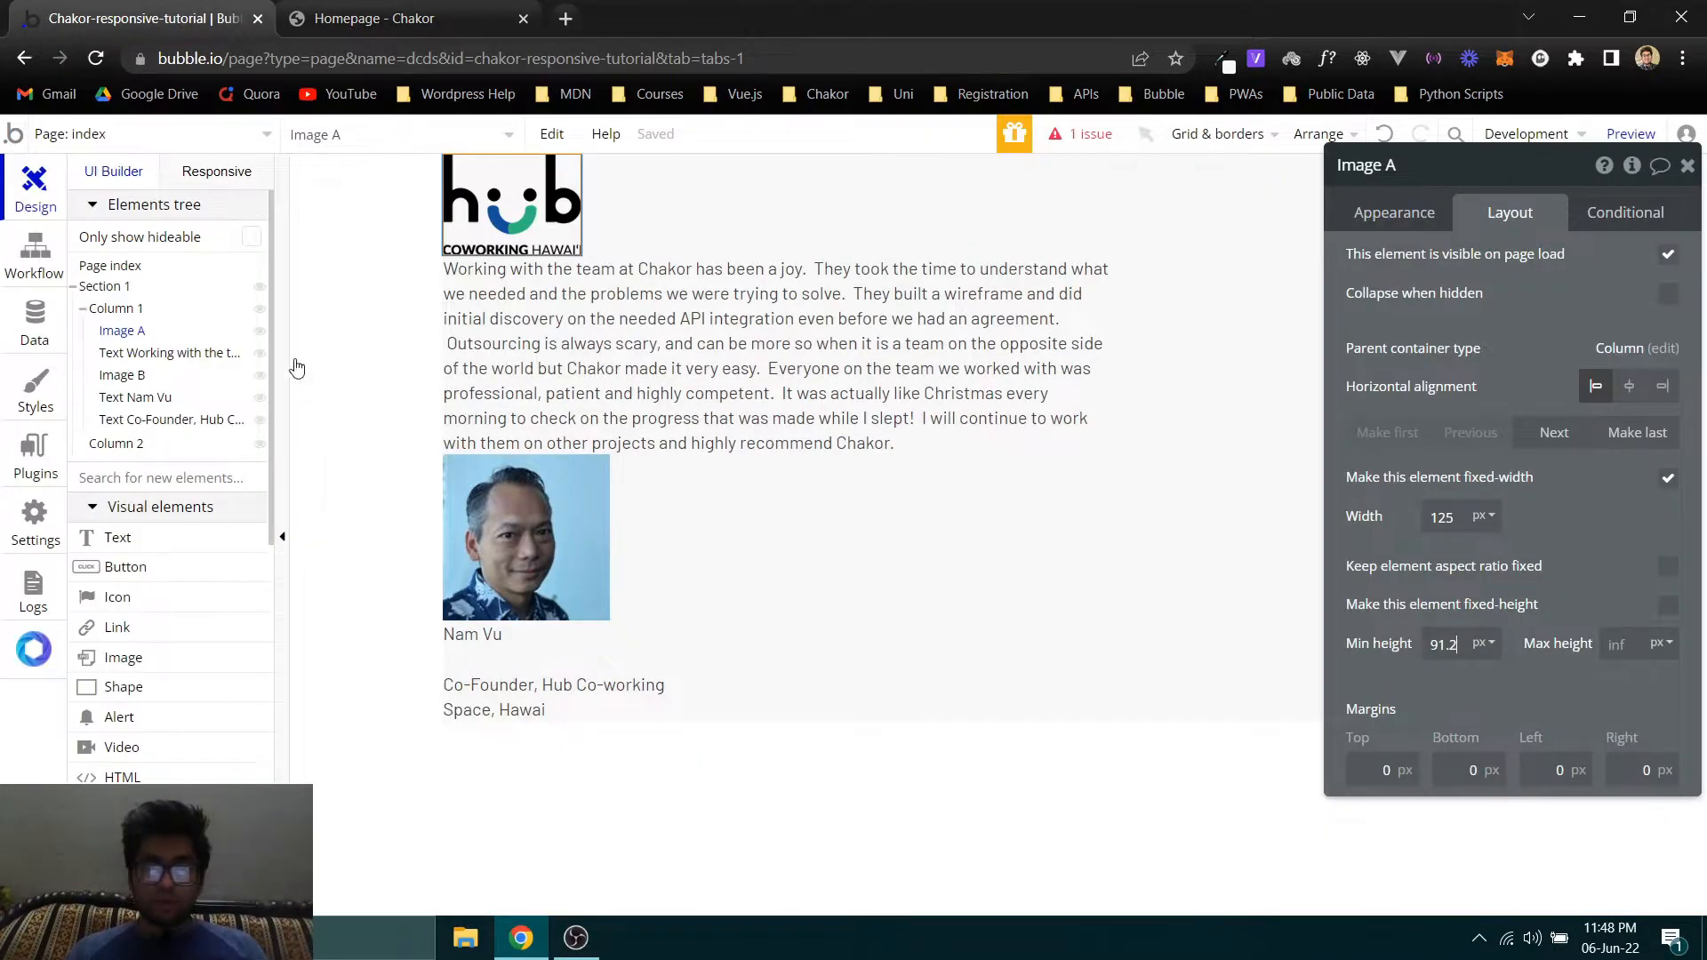
left_click(781, 348)
left_click(1426, 218)
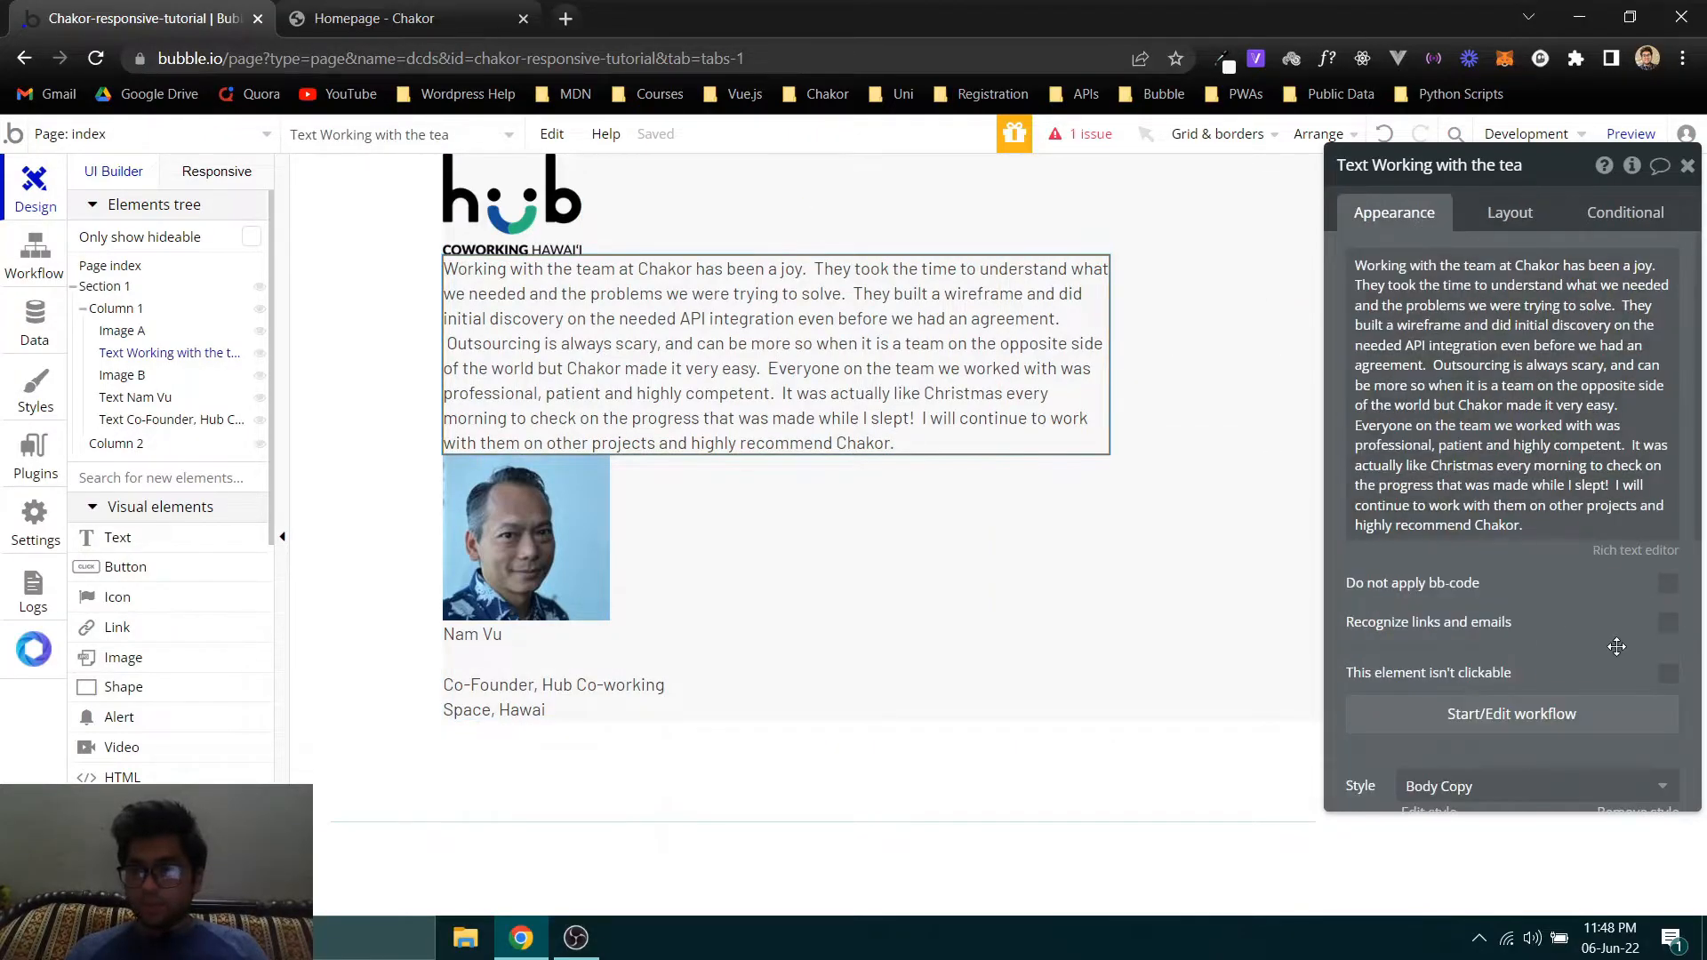
scroll(1608, 643, "down", 5)
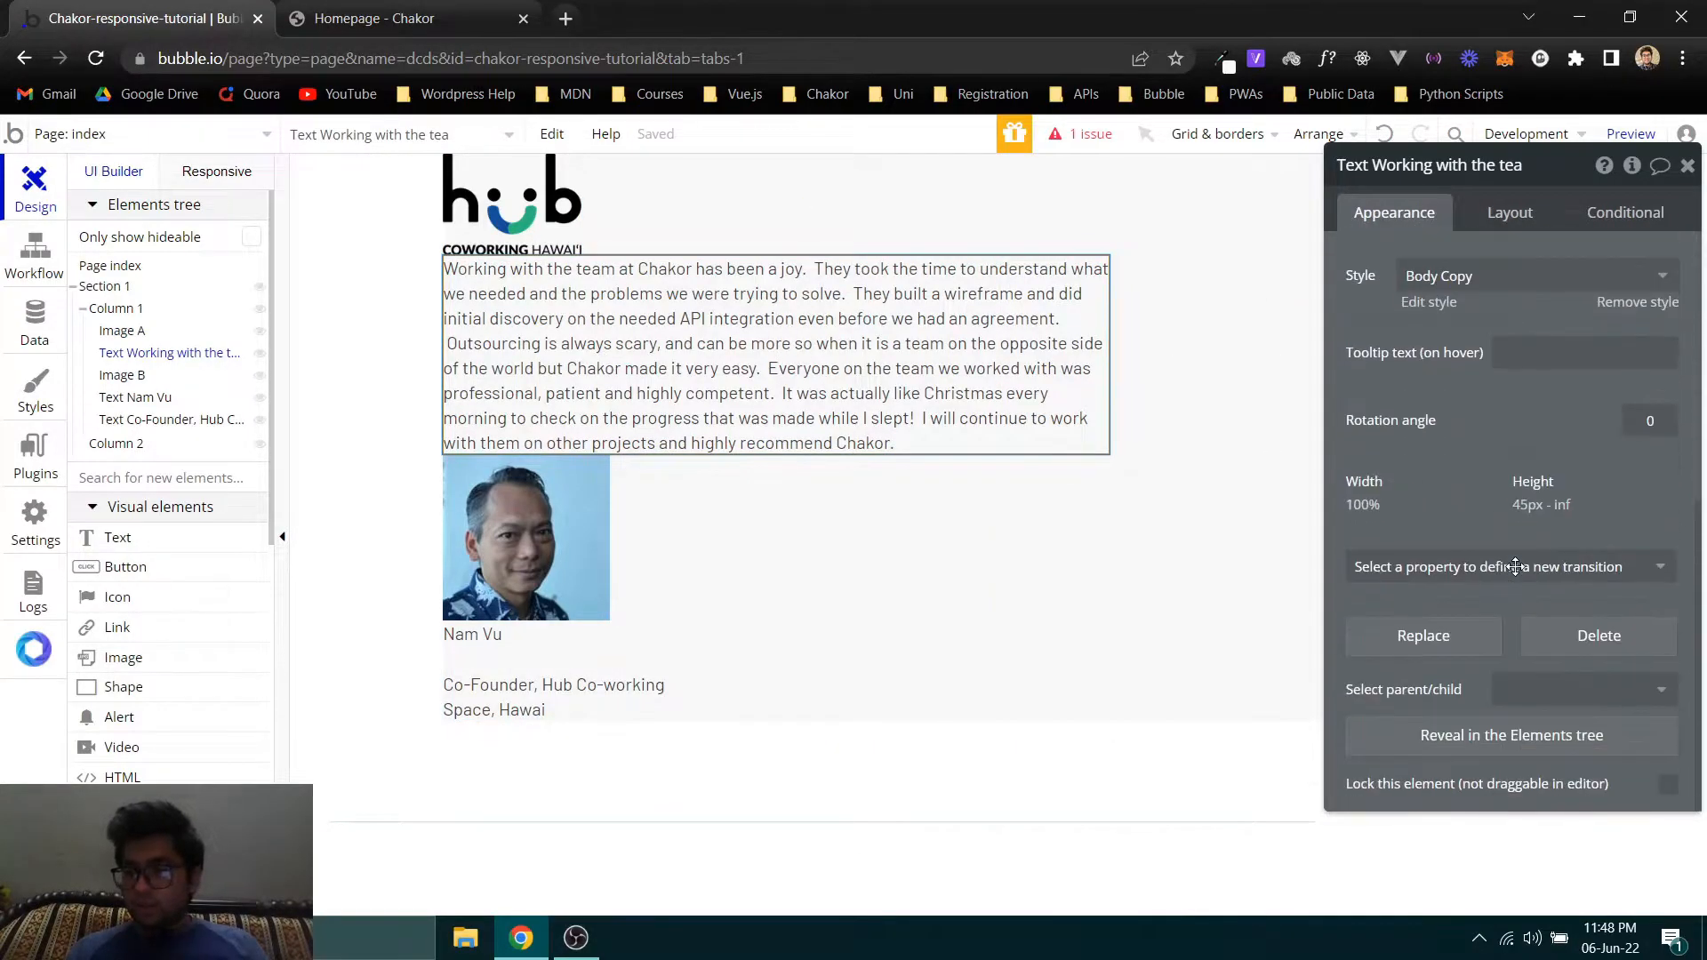
left_click(1603, 303)
left_click(1606, 431)
key("ctrl+v")
left_click(1551, 361)
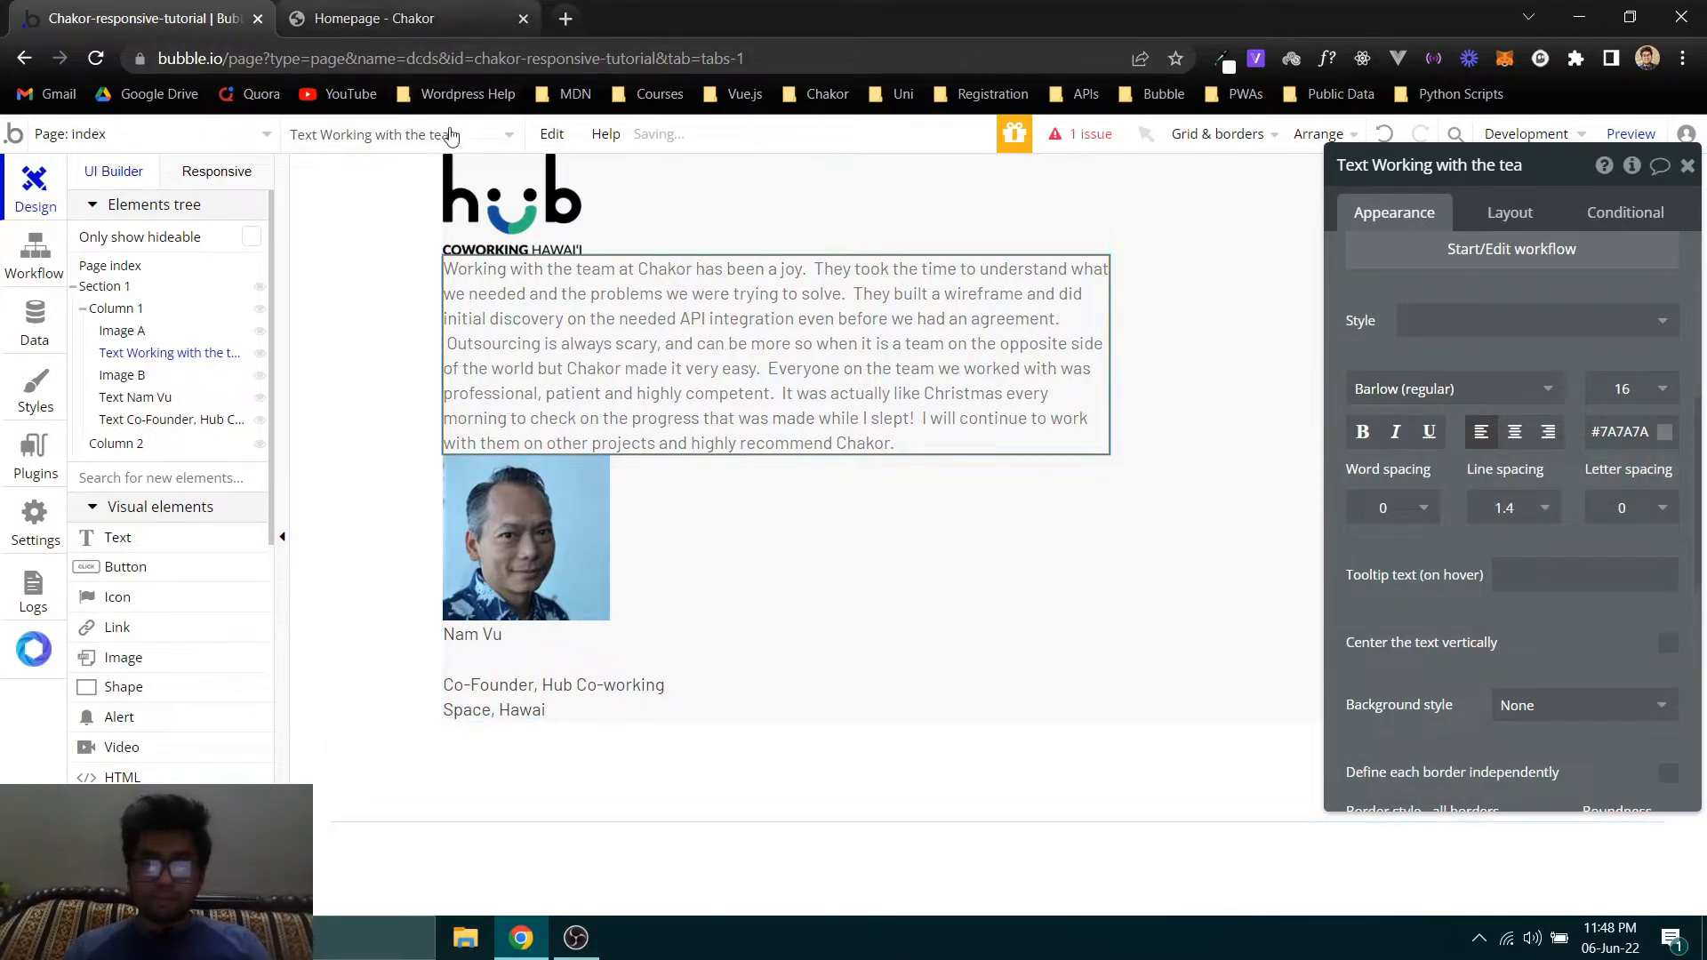
- Check the testimonial paragraph's font family and weight in the WhatFont details on the Chakor homepage
key("ctrl+Tab")
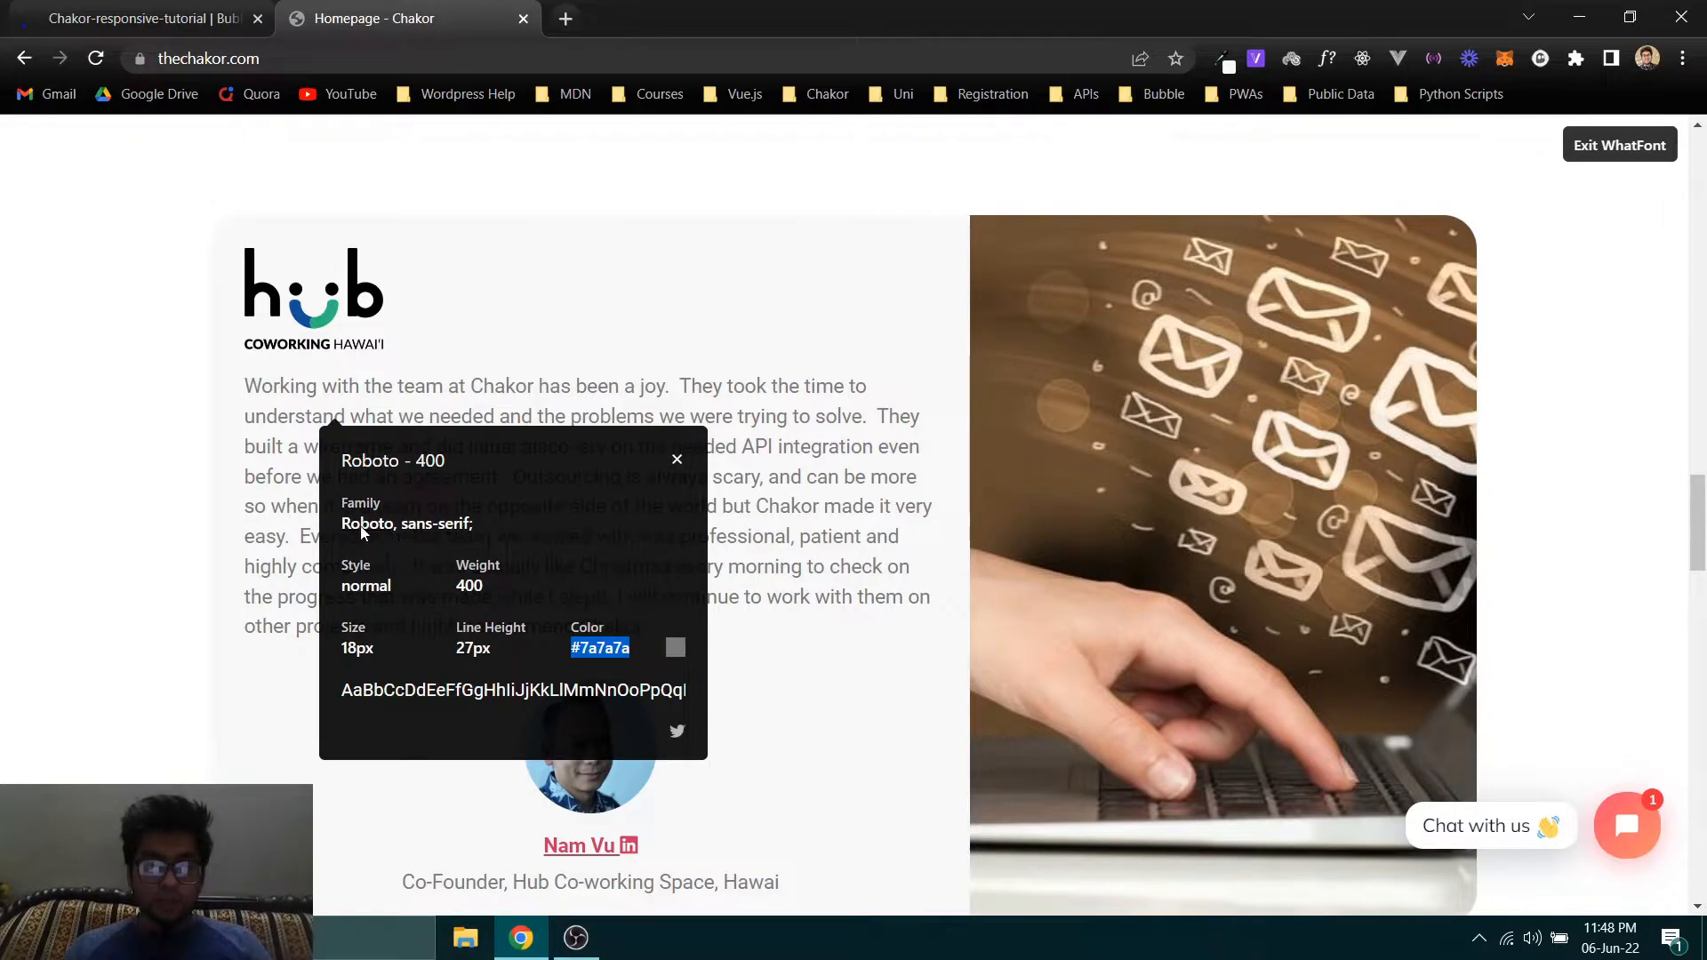
left_click_drag(342, 530, 370, 529)
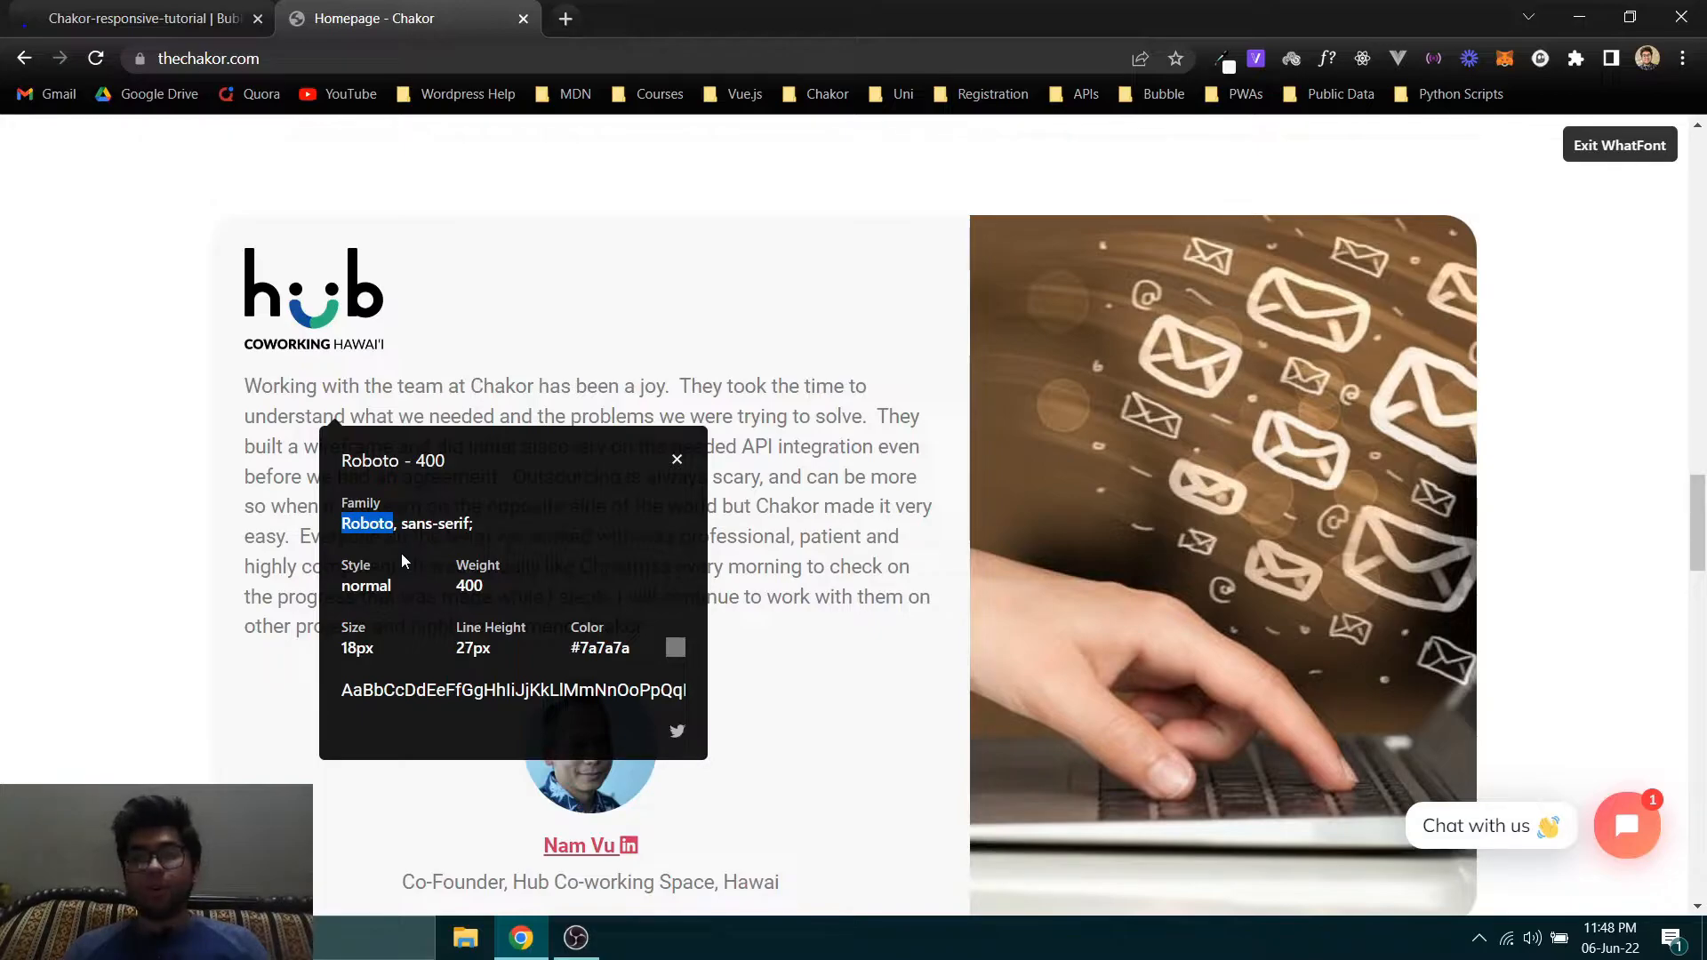
left_click(131, 11)
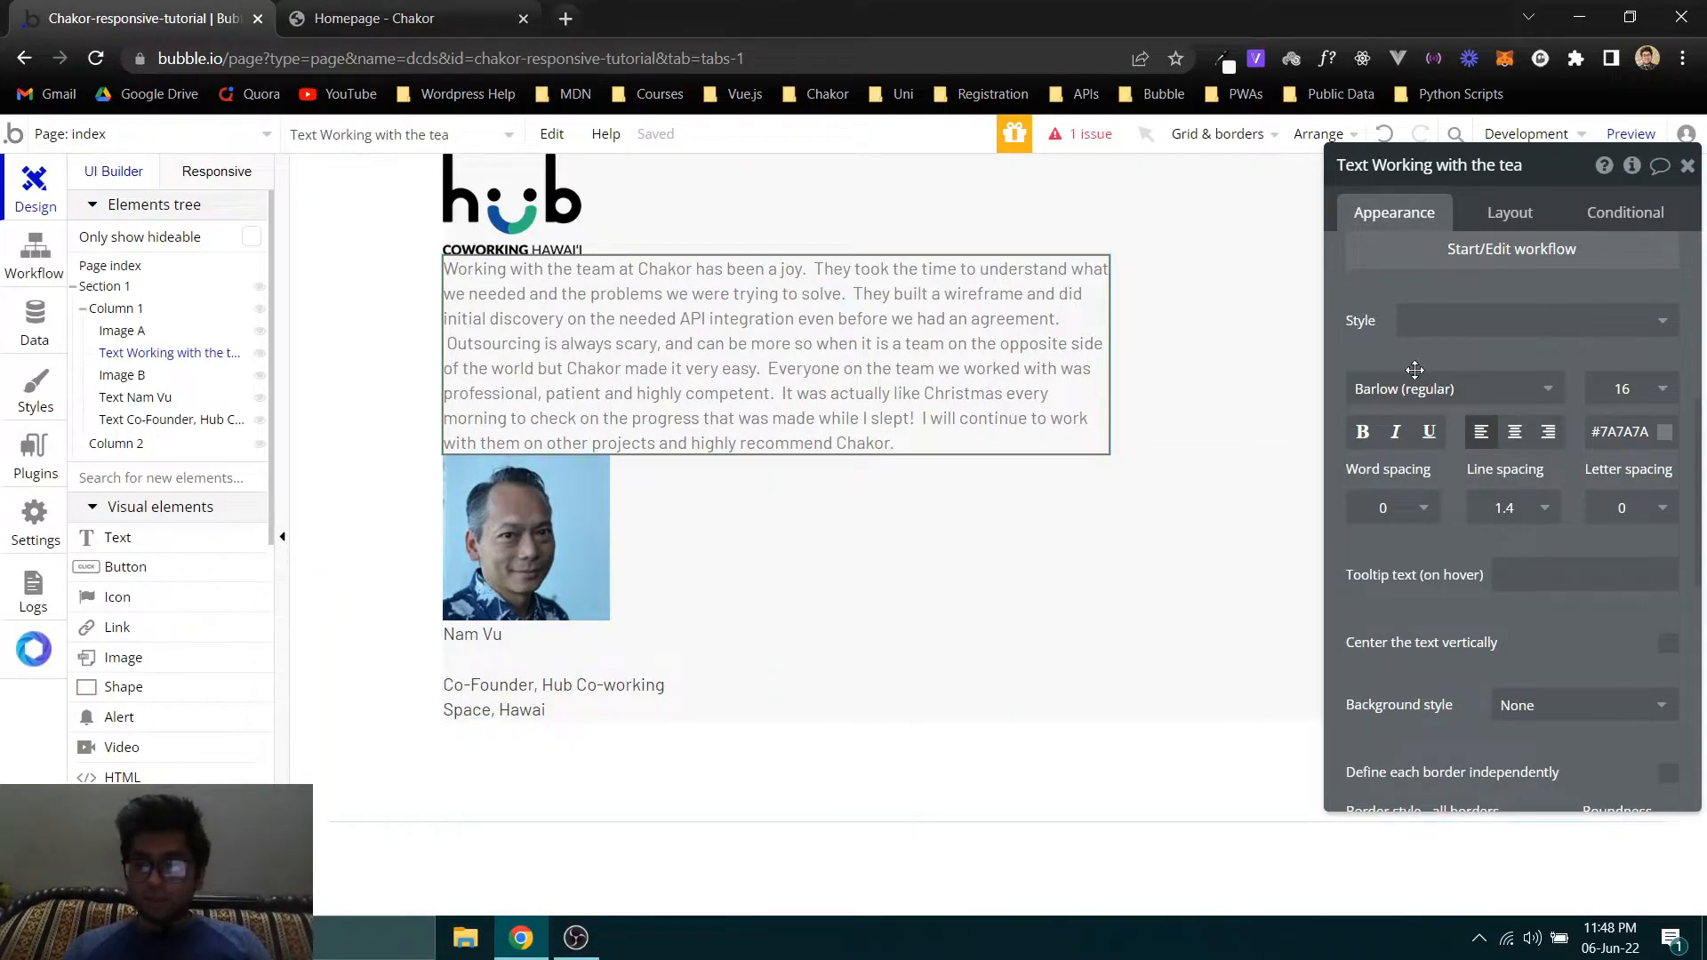
left_click(382, 18)
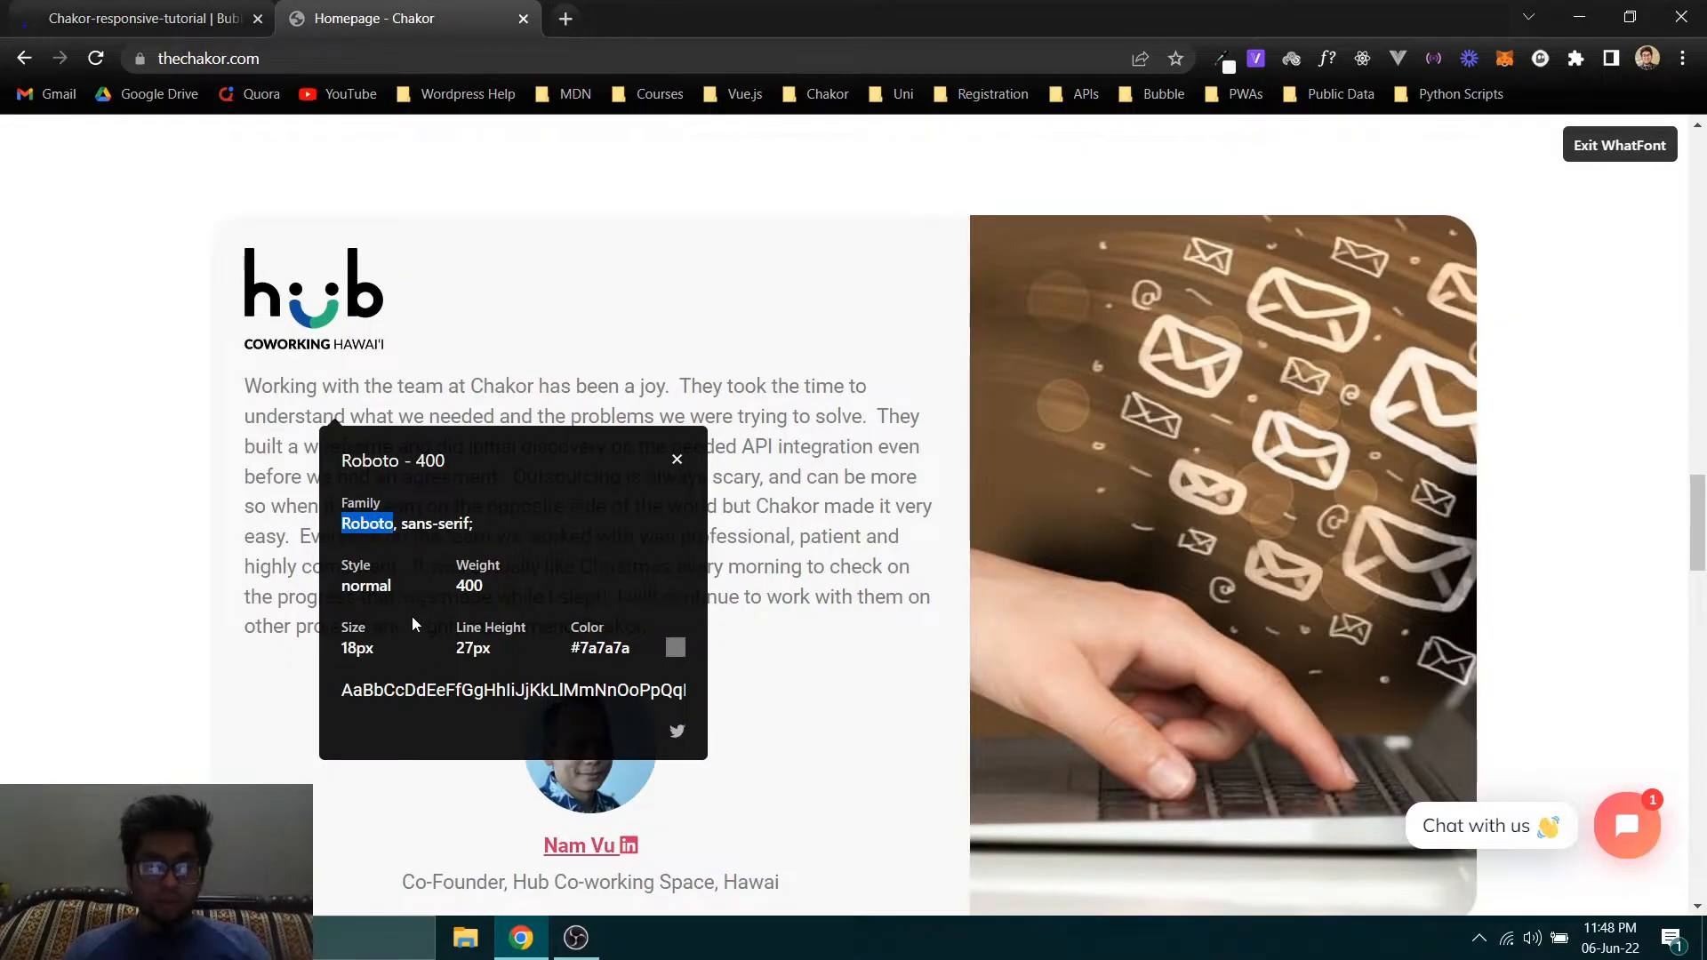
left_click(461, 599)
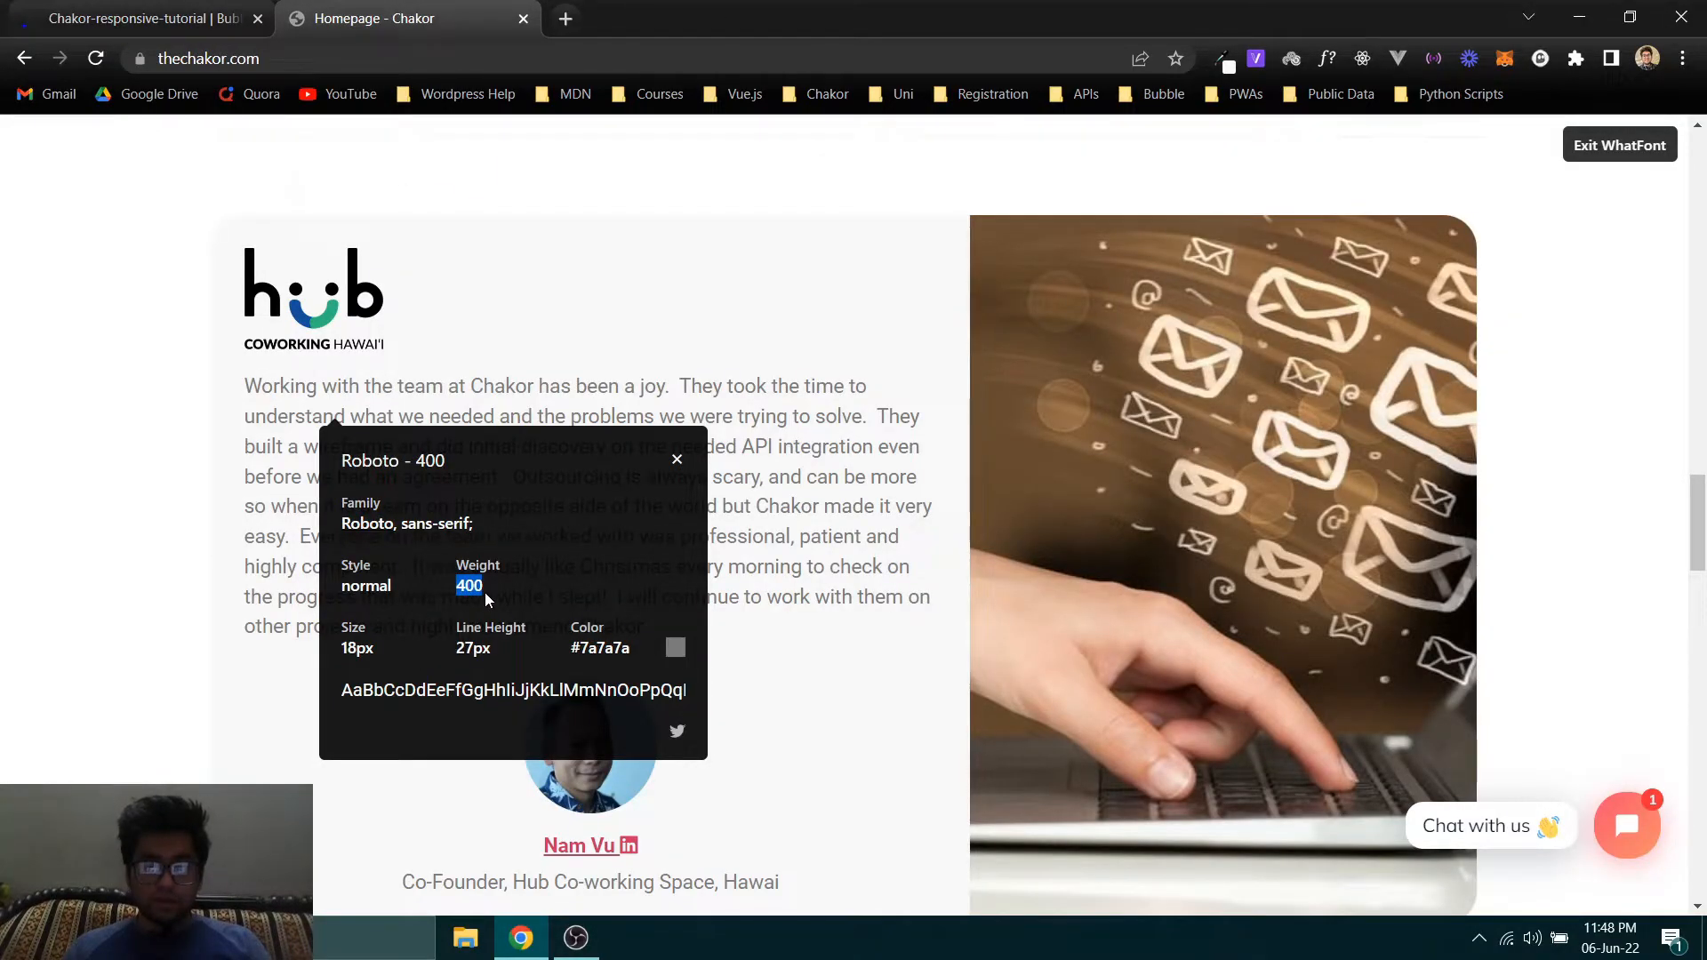
- Back in the Bubble editor, set the testimonial text's font to Roboto (regular)
key("ctrl+shift+Tab")
left_click(1451, 388)
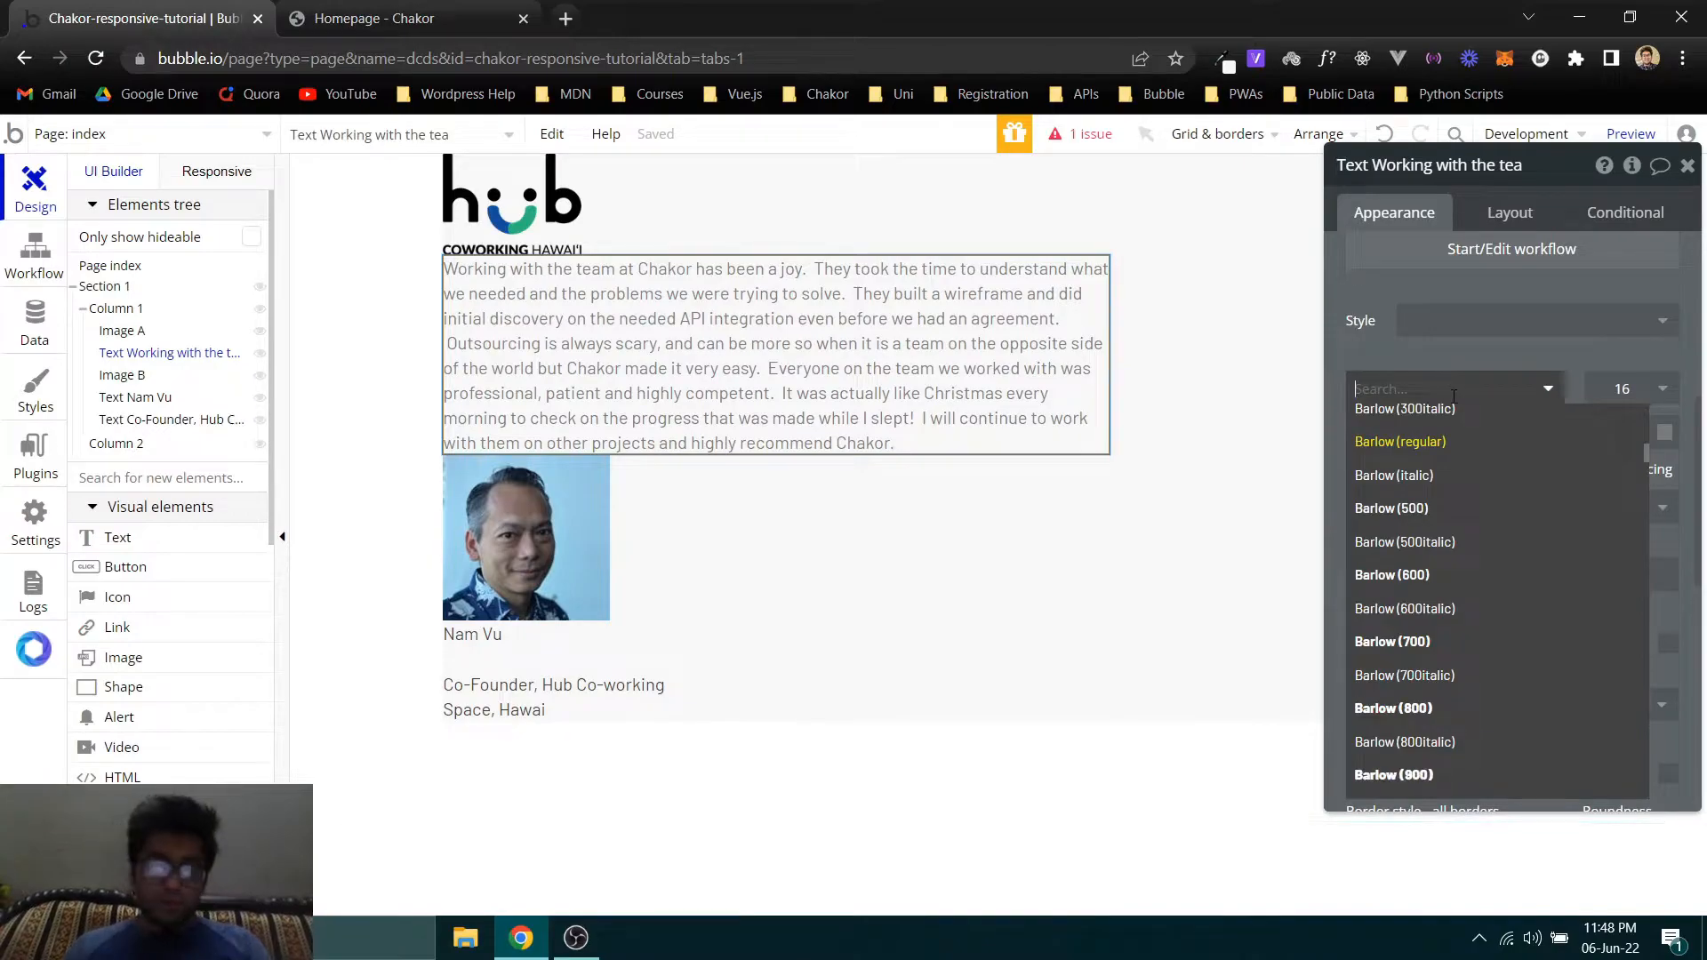
type("roboto")
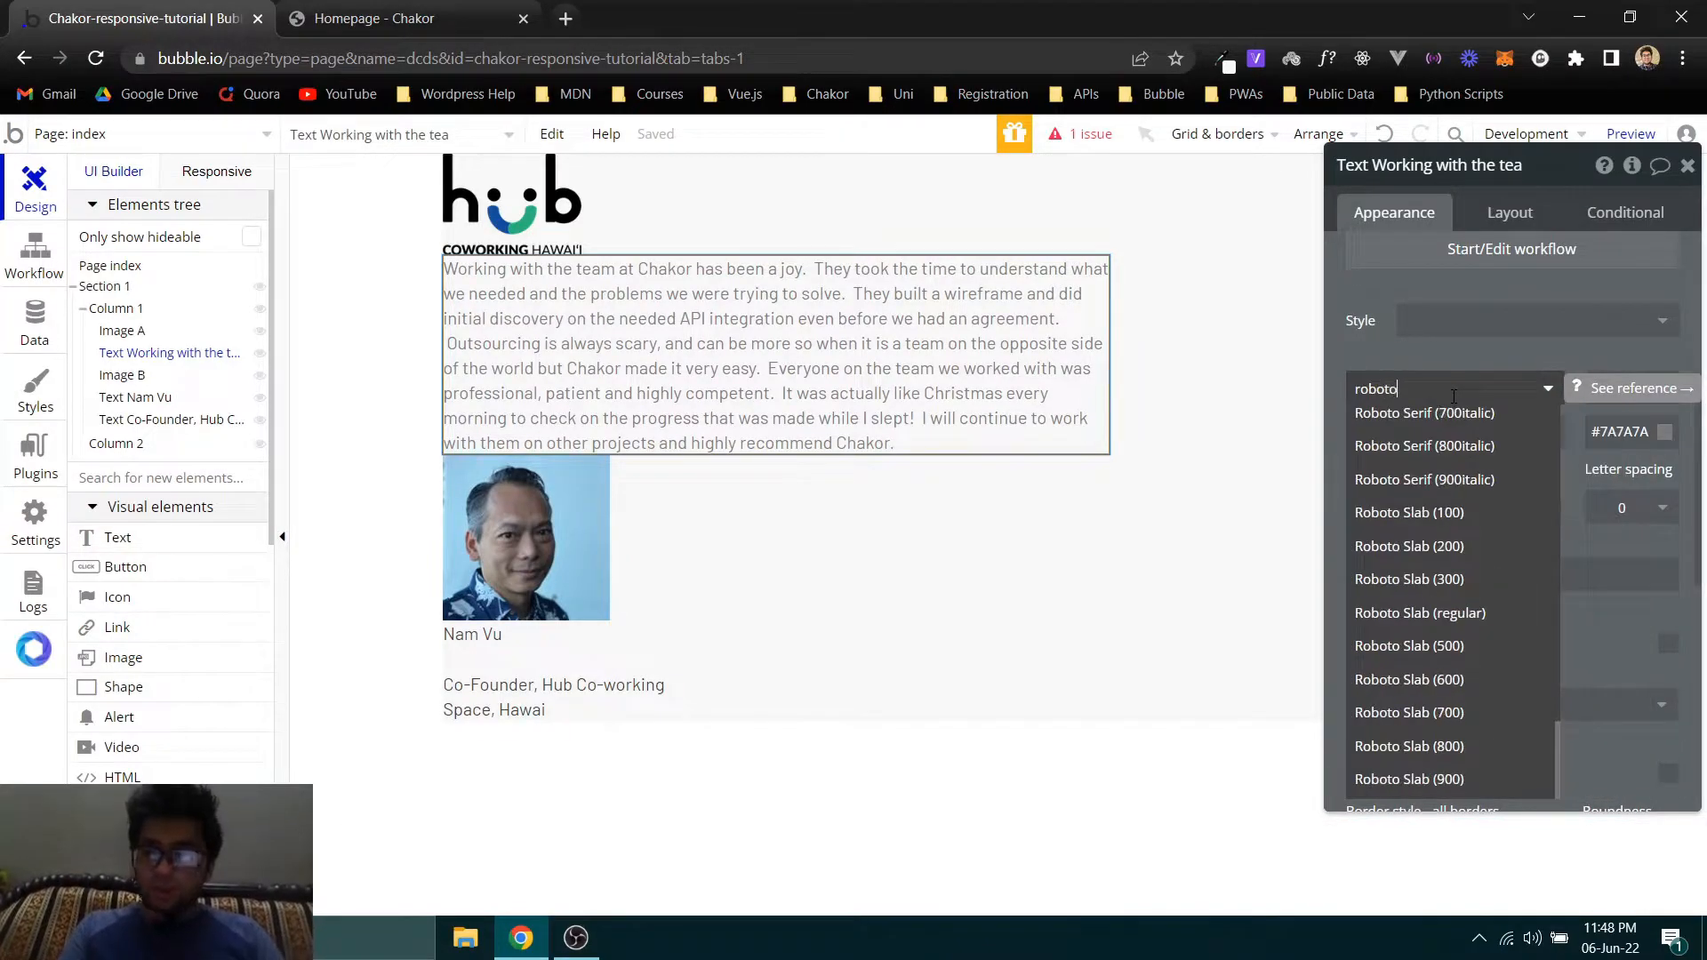
scroll(1462, 562, "up", 2)
scroll(1462, 562, "up", 15)
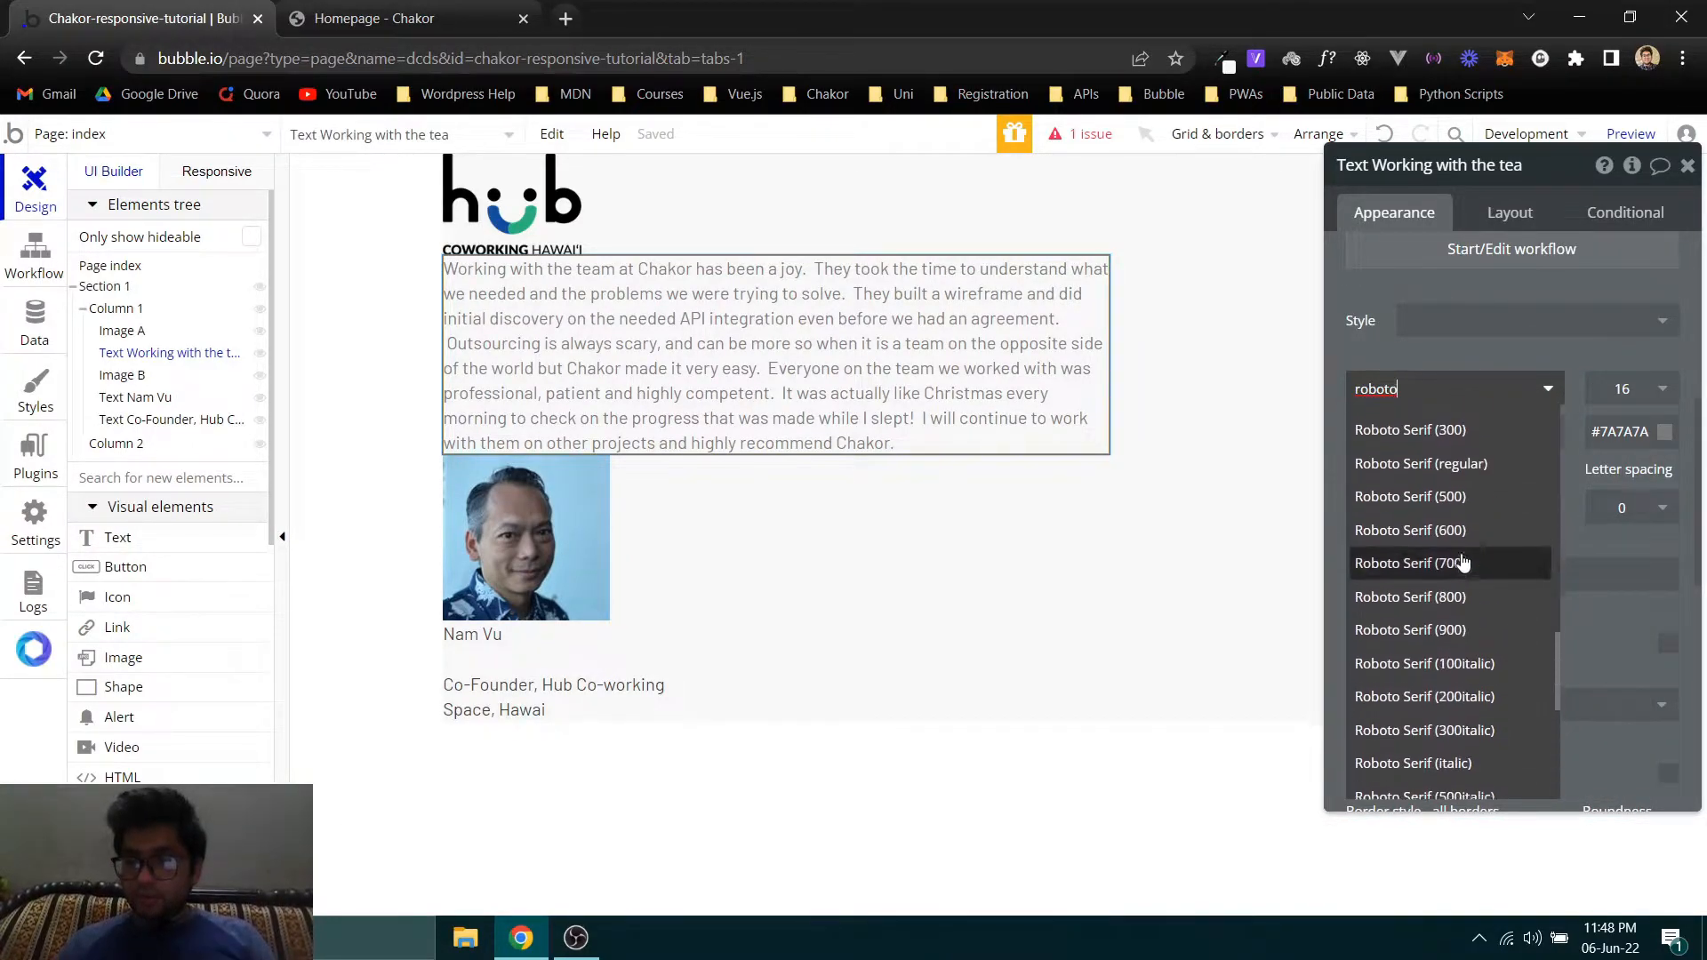
scroll(1462, 561, "down", 2)
scroll(1462, 562, "up", 7)
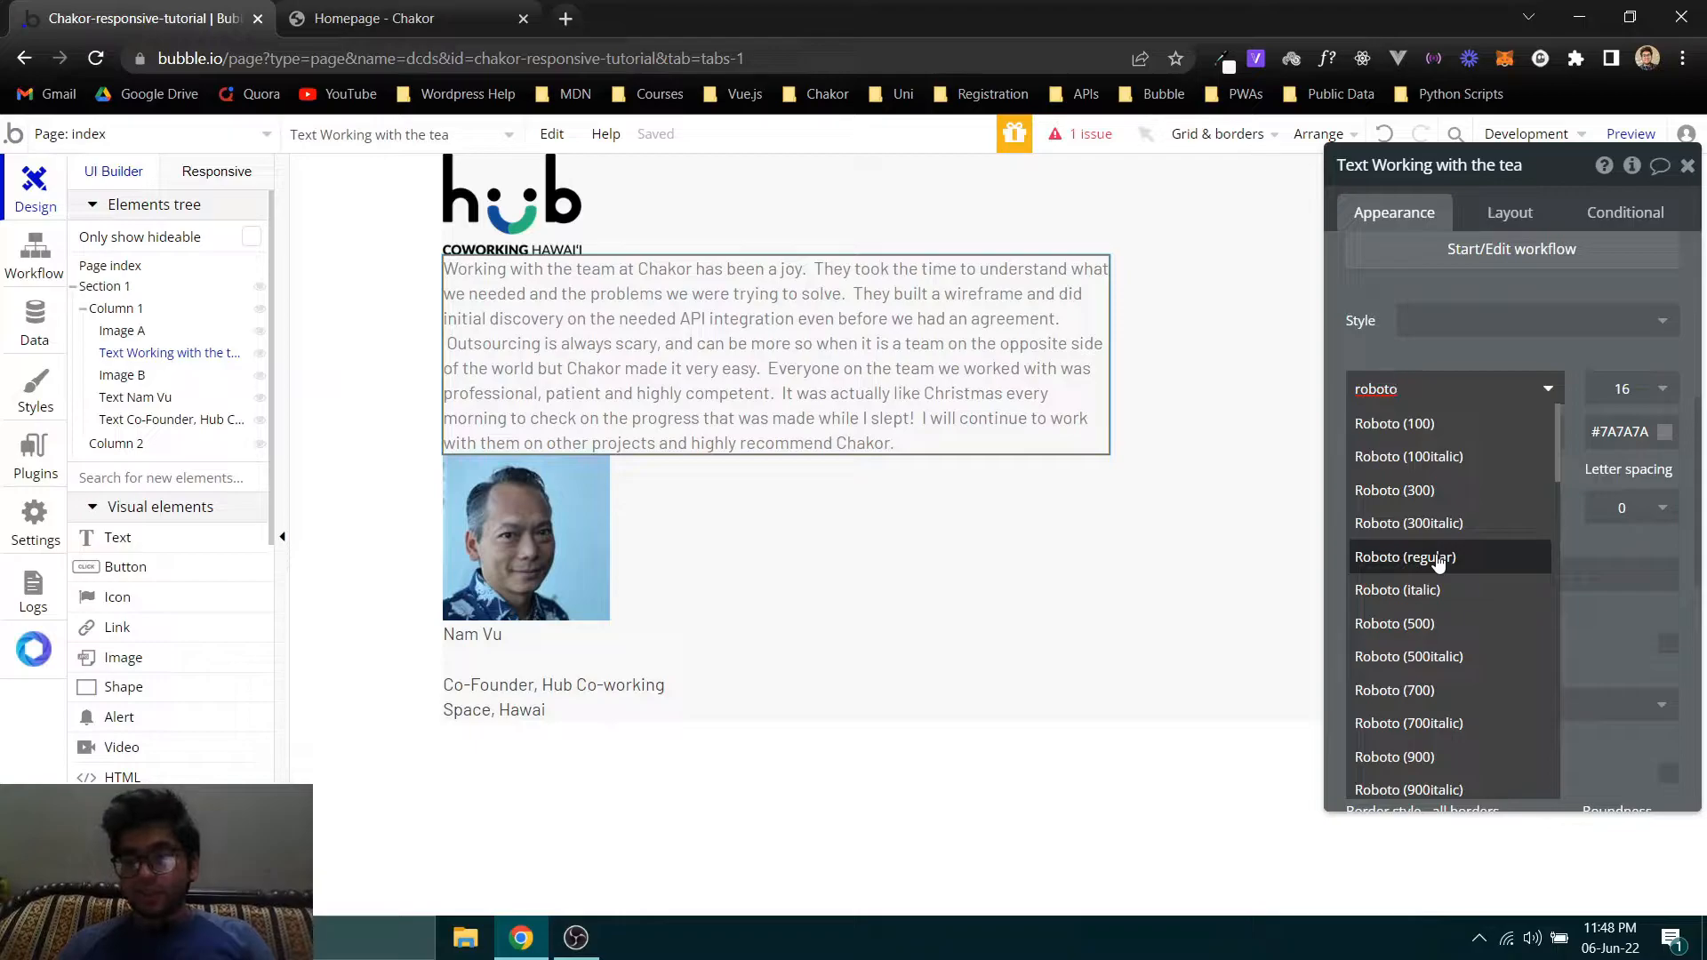
left_click(1440, 557)
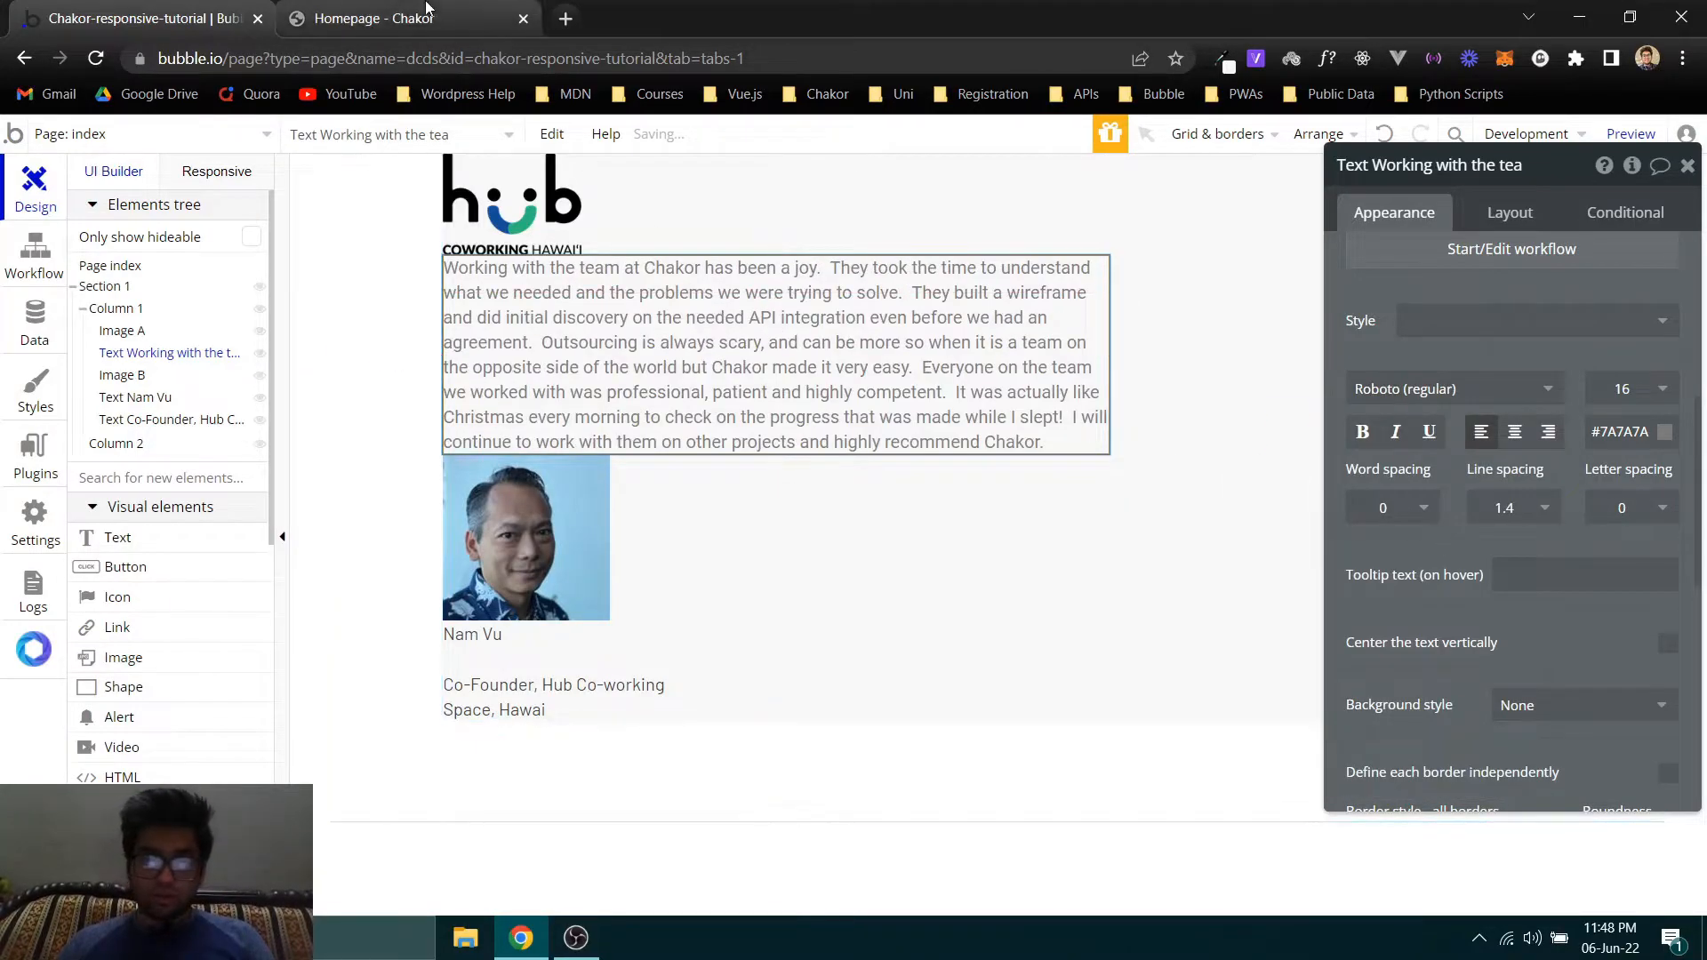
- Check the paragraph's font size on the Chakor homepage, set the Bubble testimonial text to size 18, and compare it with the original
left_click(418, 11)
left_click(152, 9)
left_click(354, 13)
left_click_drag(374, 656, 353, 662)
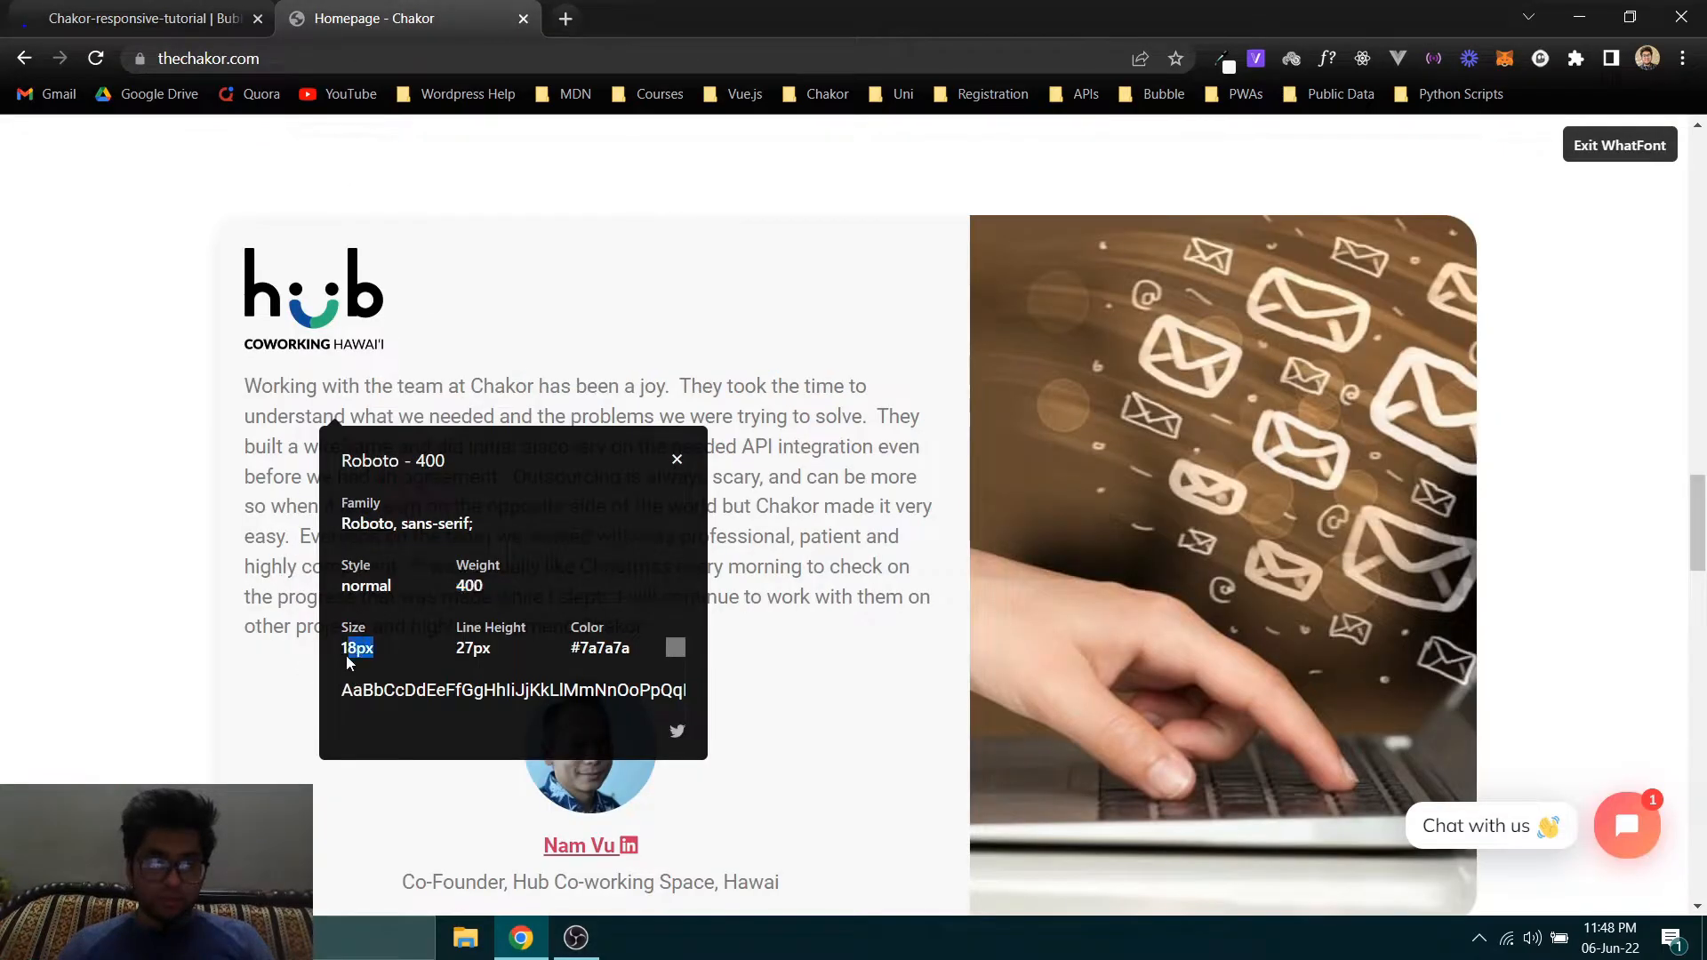
left_click(152, 18)
left_click(1631, 389)
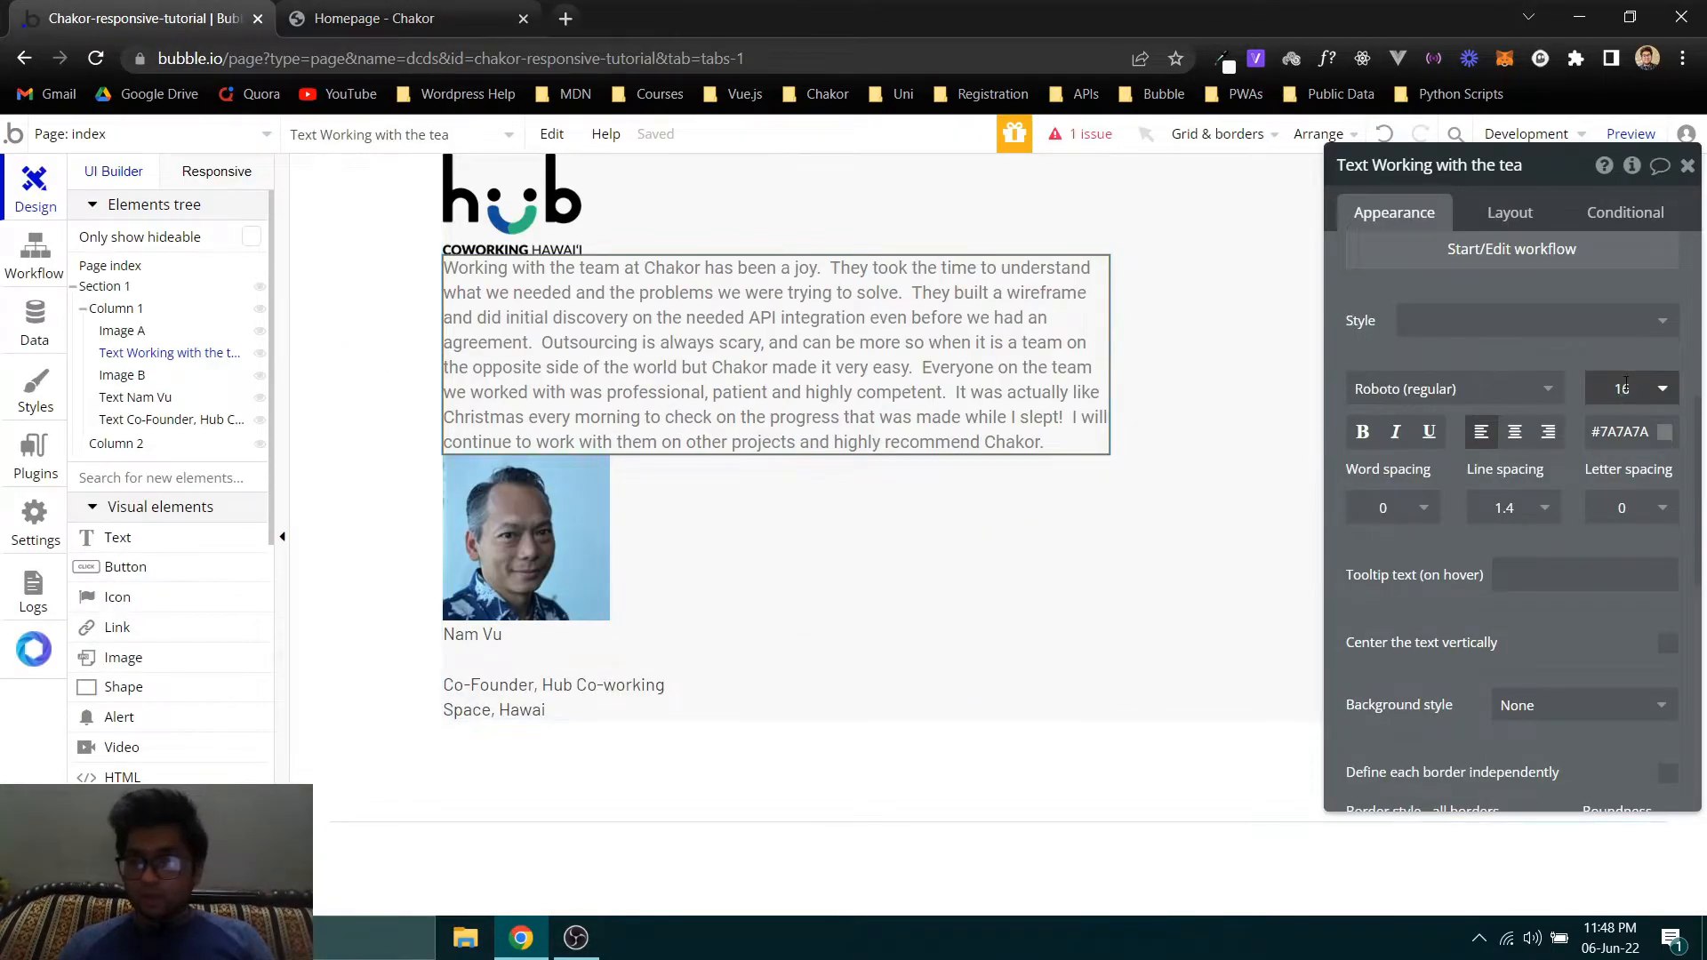
type("8")
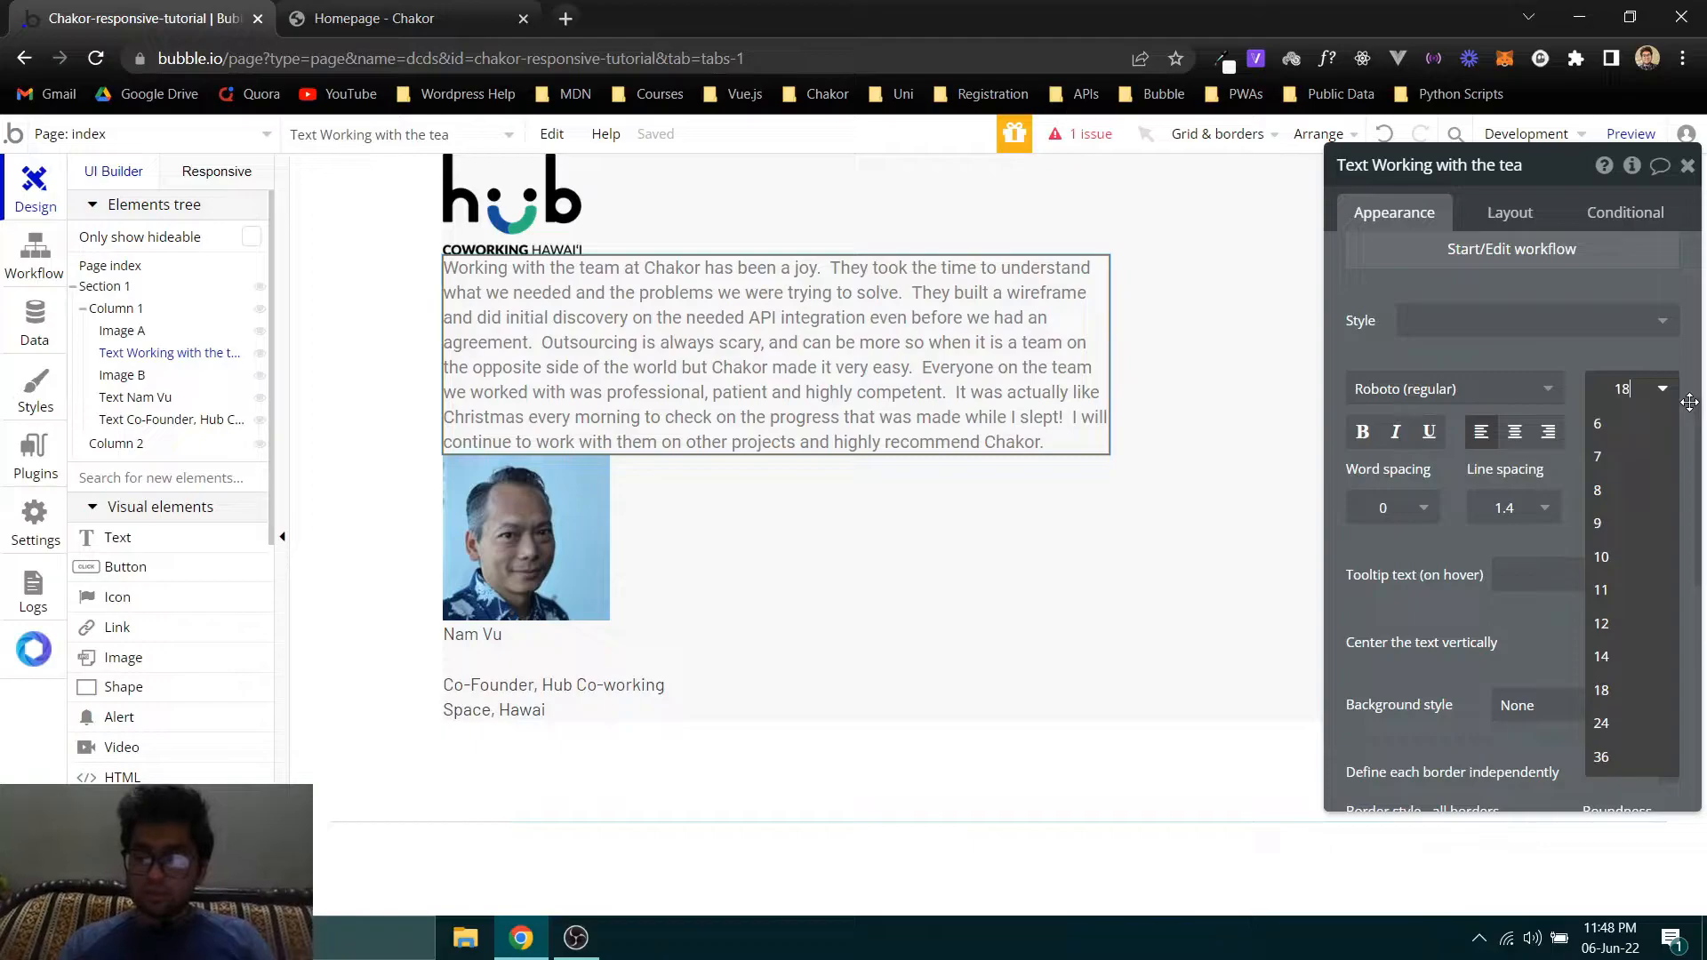
key("Return")
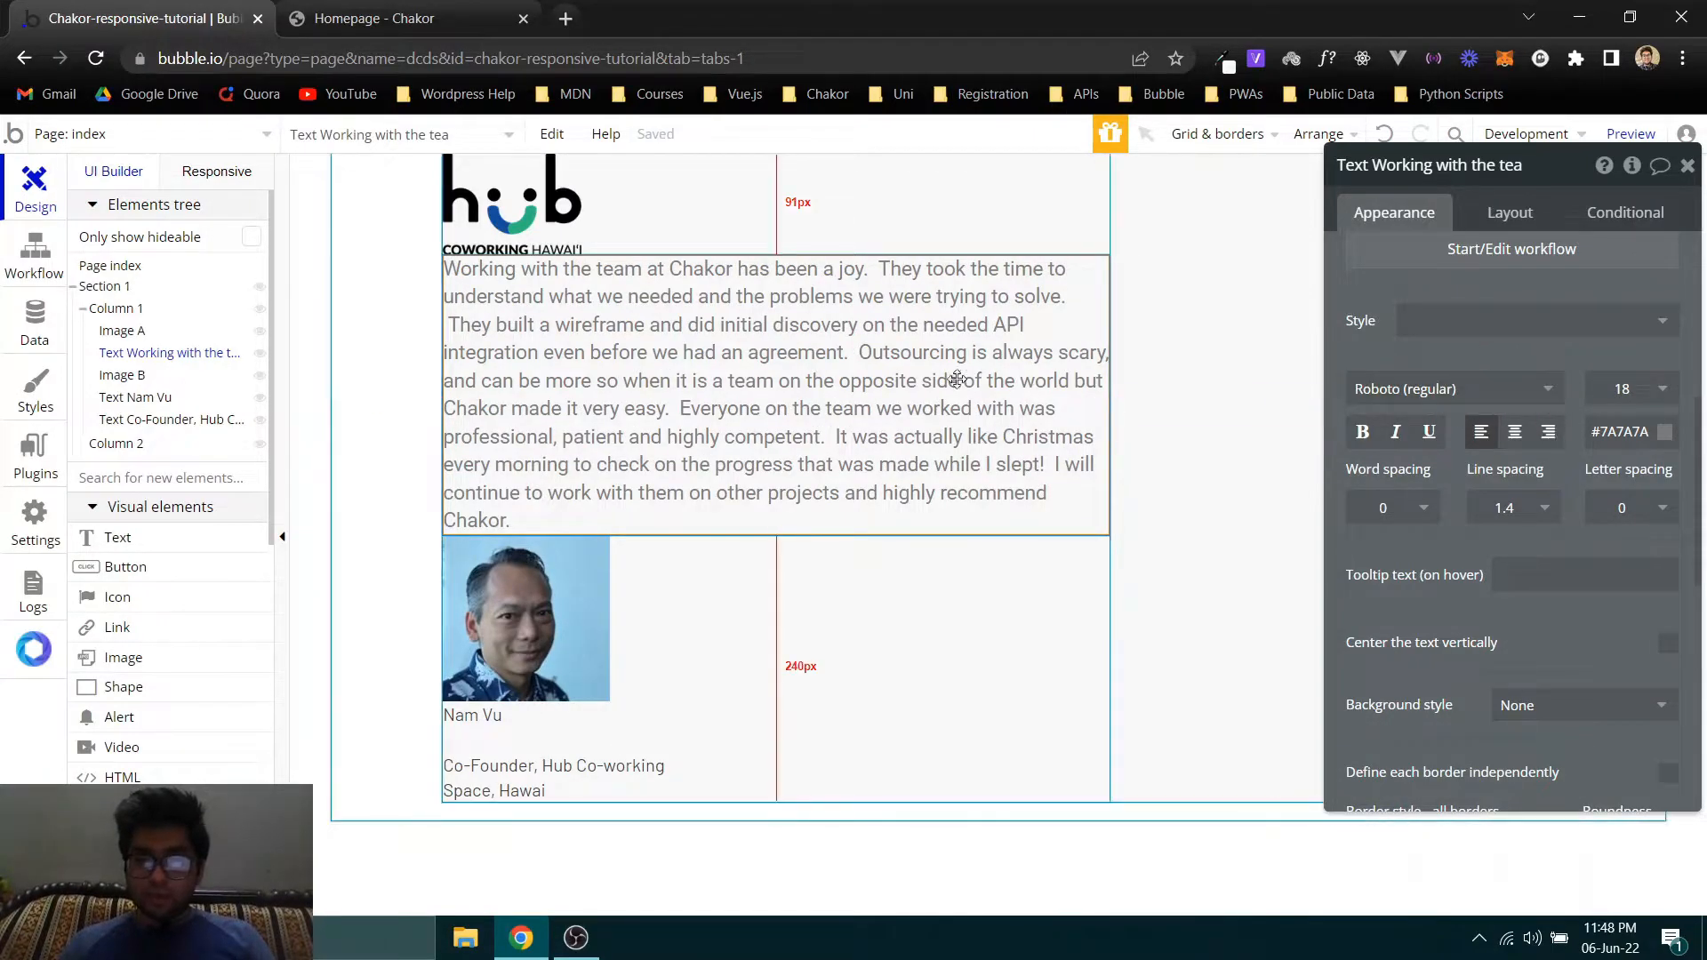
left_click(415, 17)
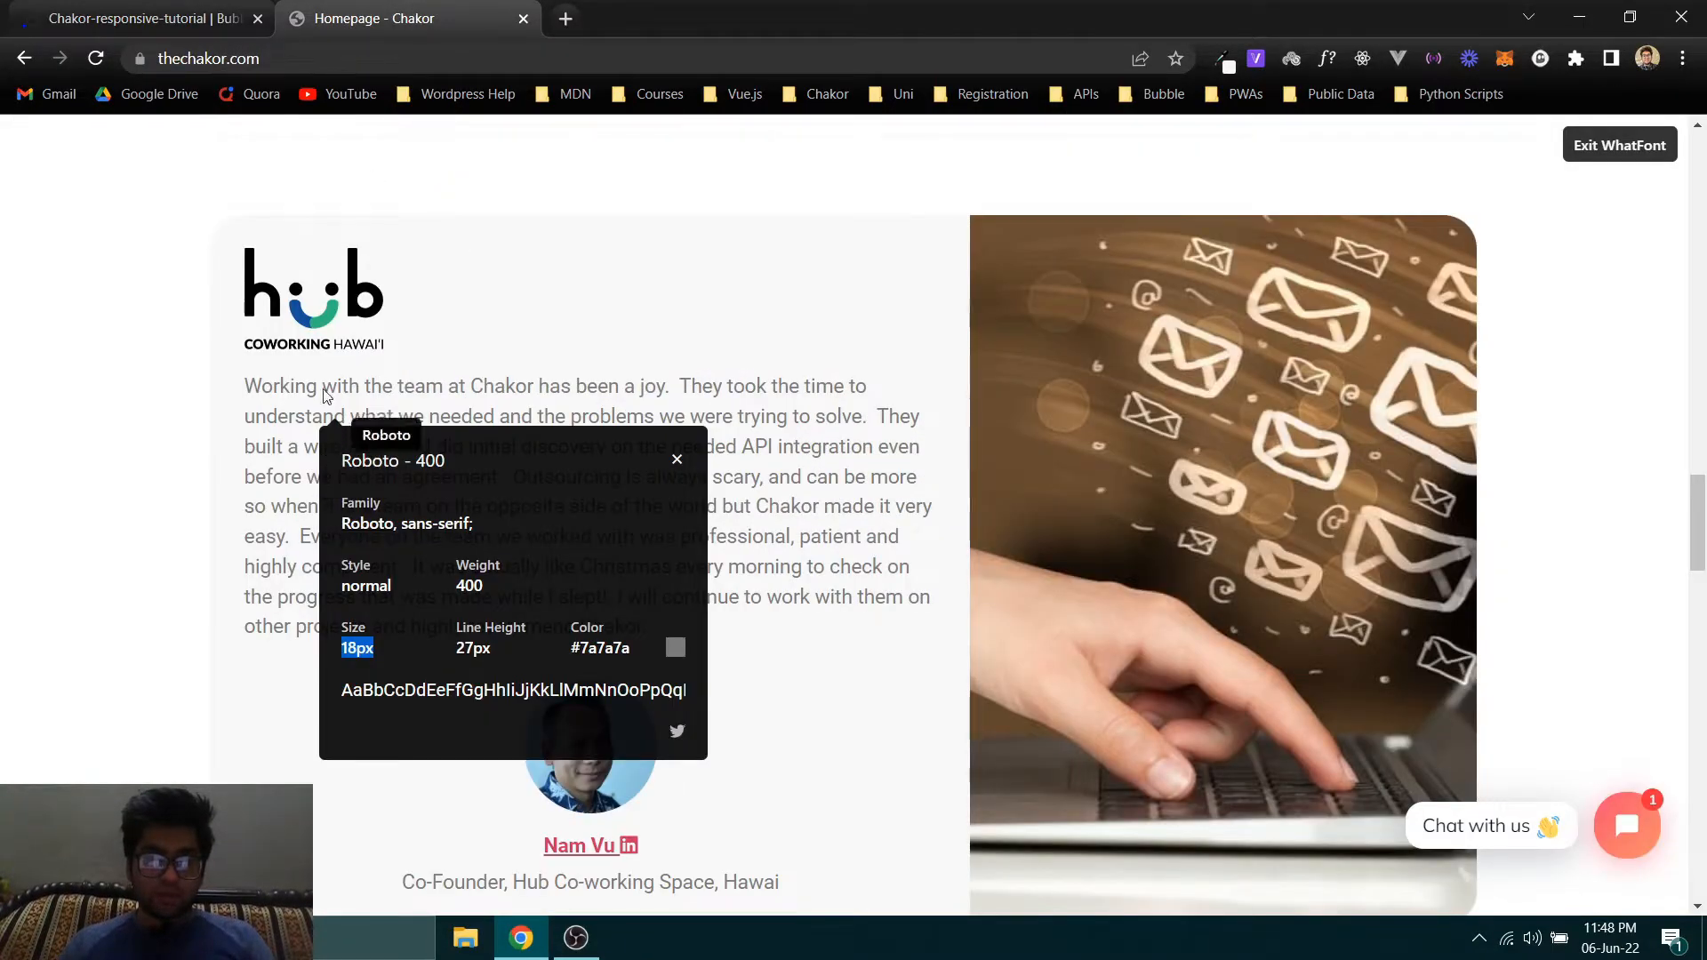
- Select the portrait image in the Bubble editor, and inspect the original portrait's dimensions on the Chakor homepage
left_click(144, 5)
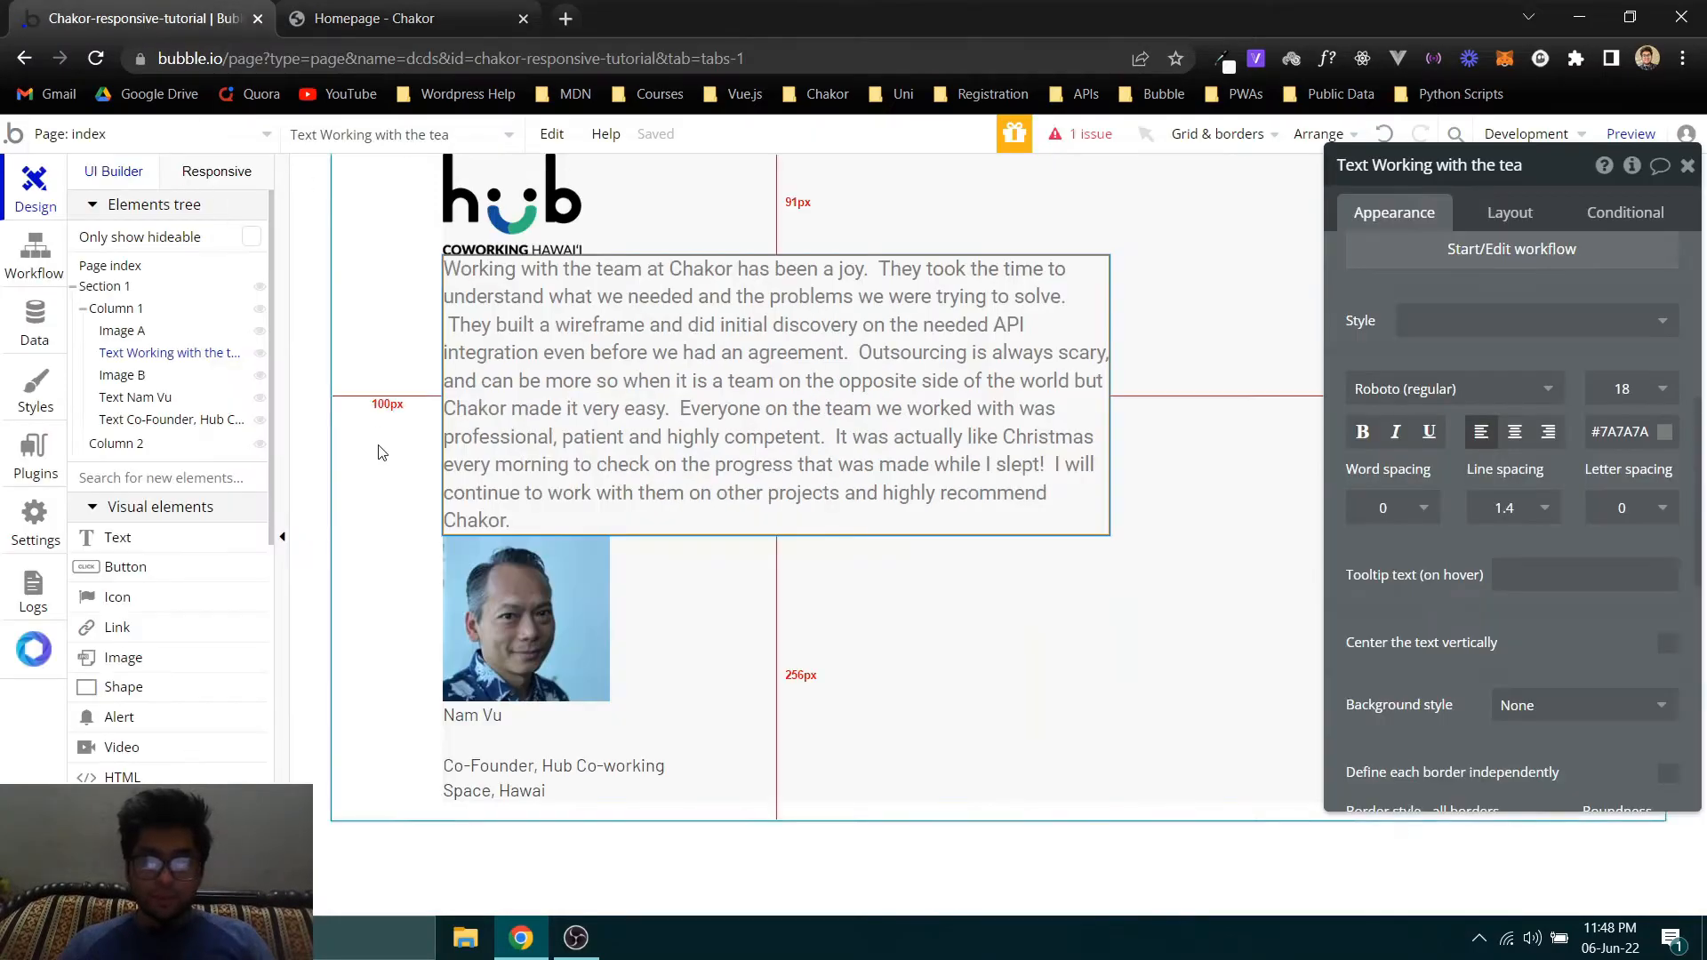
left_click(485, 585)
left_click(368, 9)
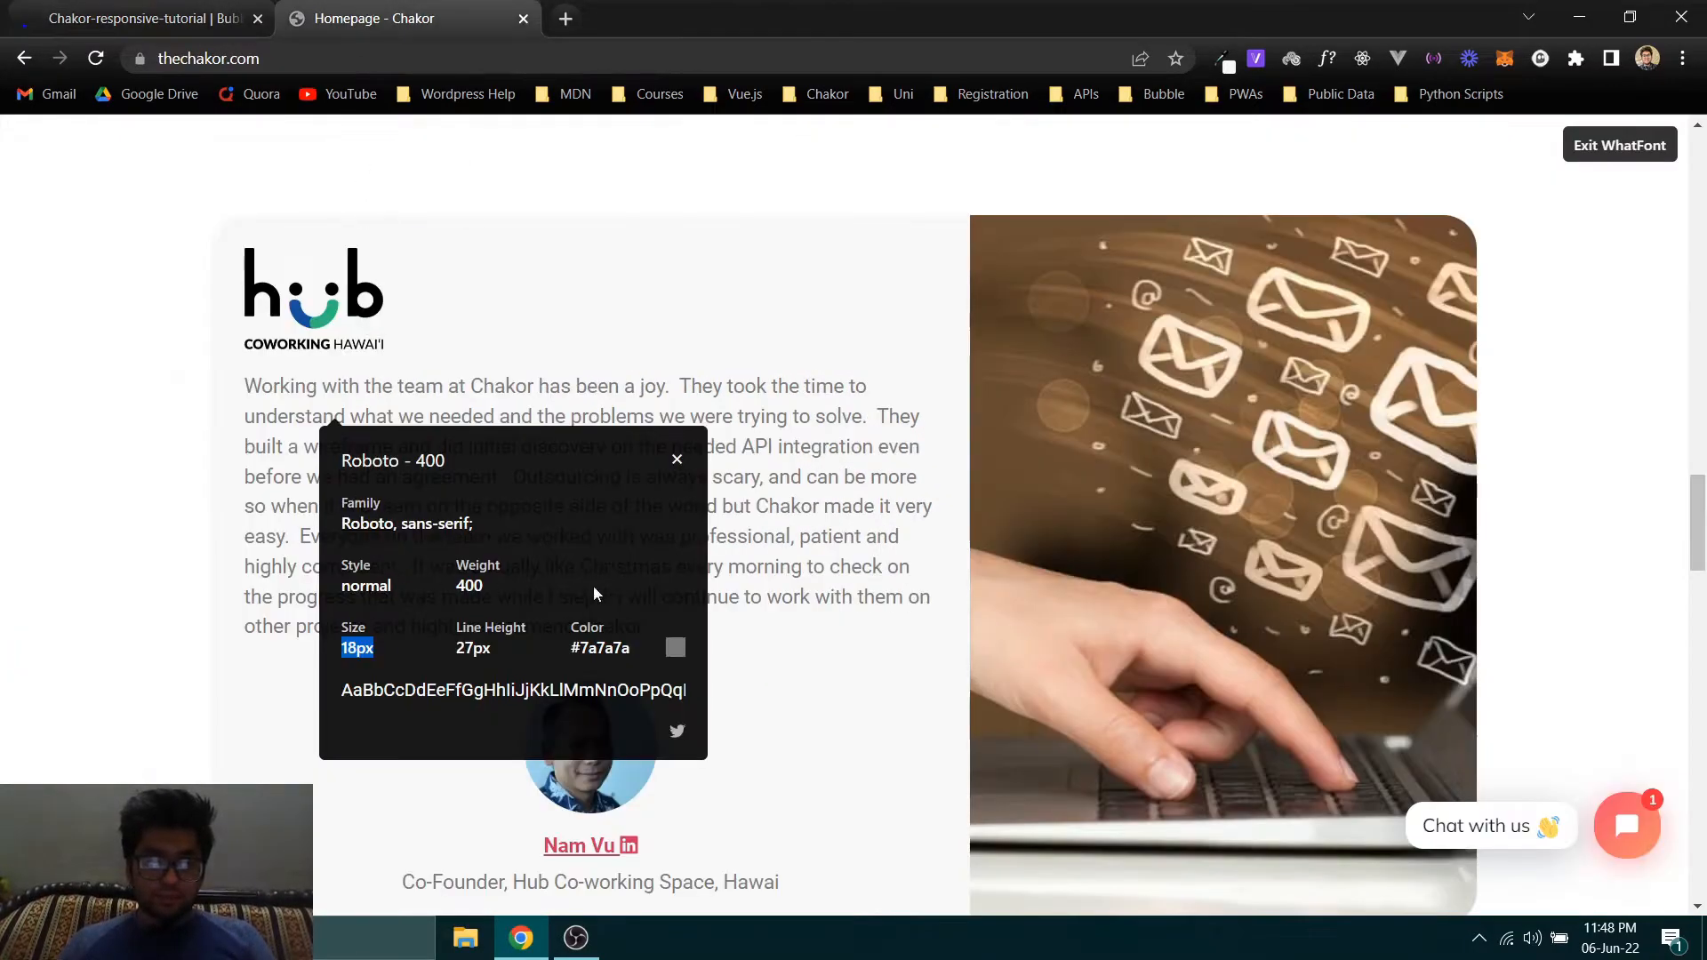
left_click(1326, 61)
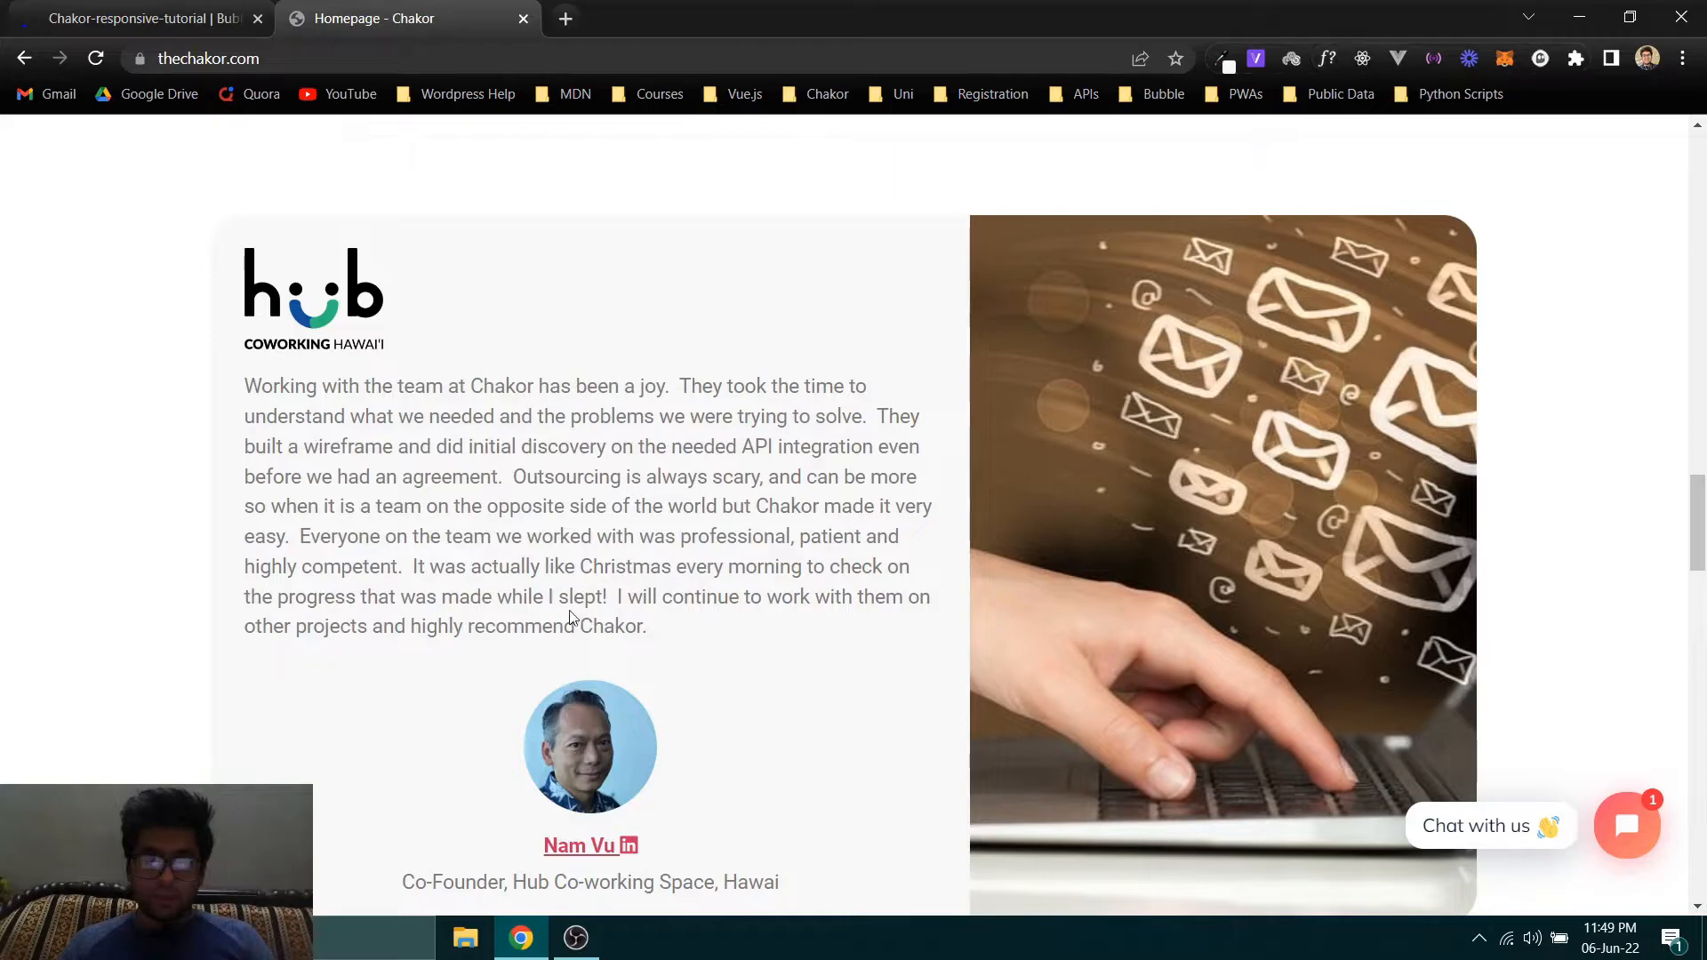
scroll(594, 413, "down", 3)
right_click(594, 412)
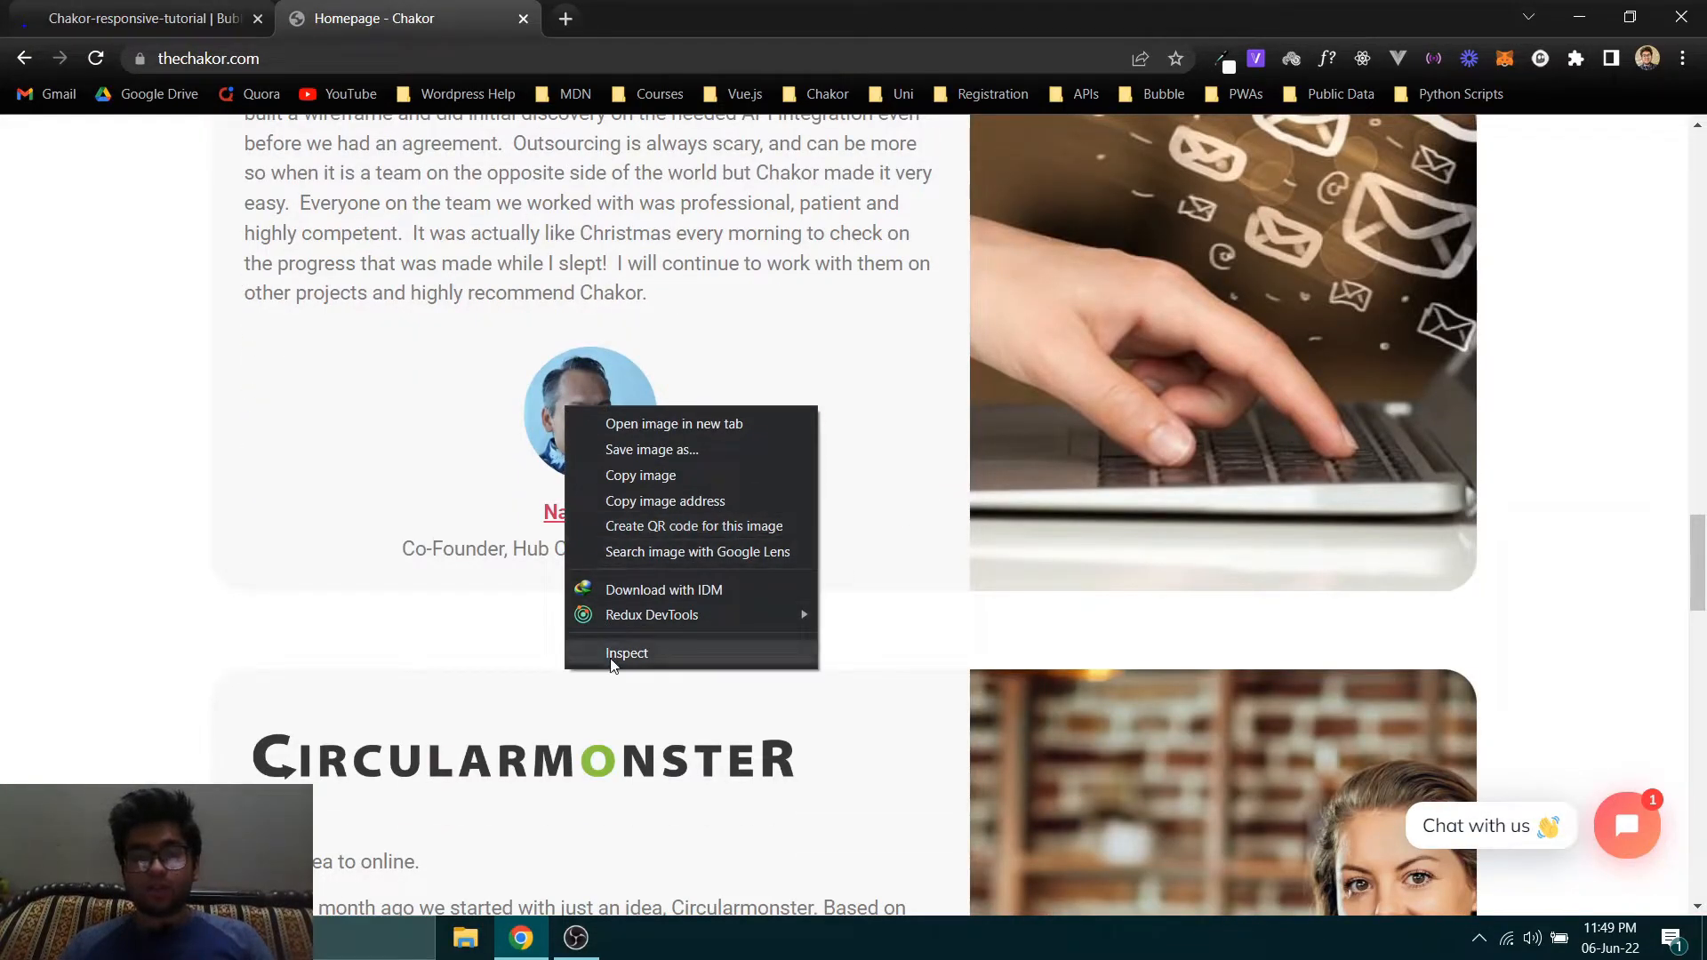
left_click(622, 658)
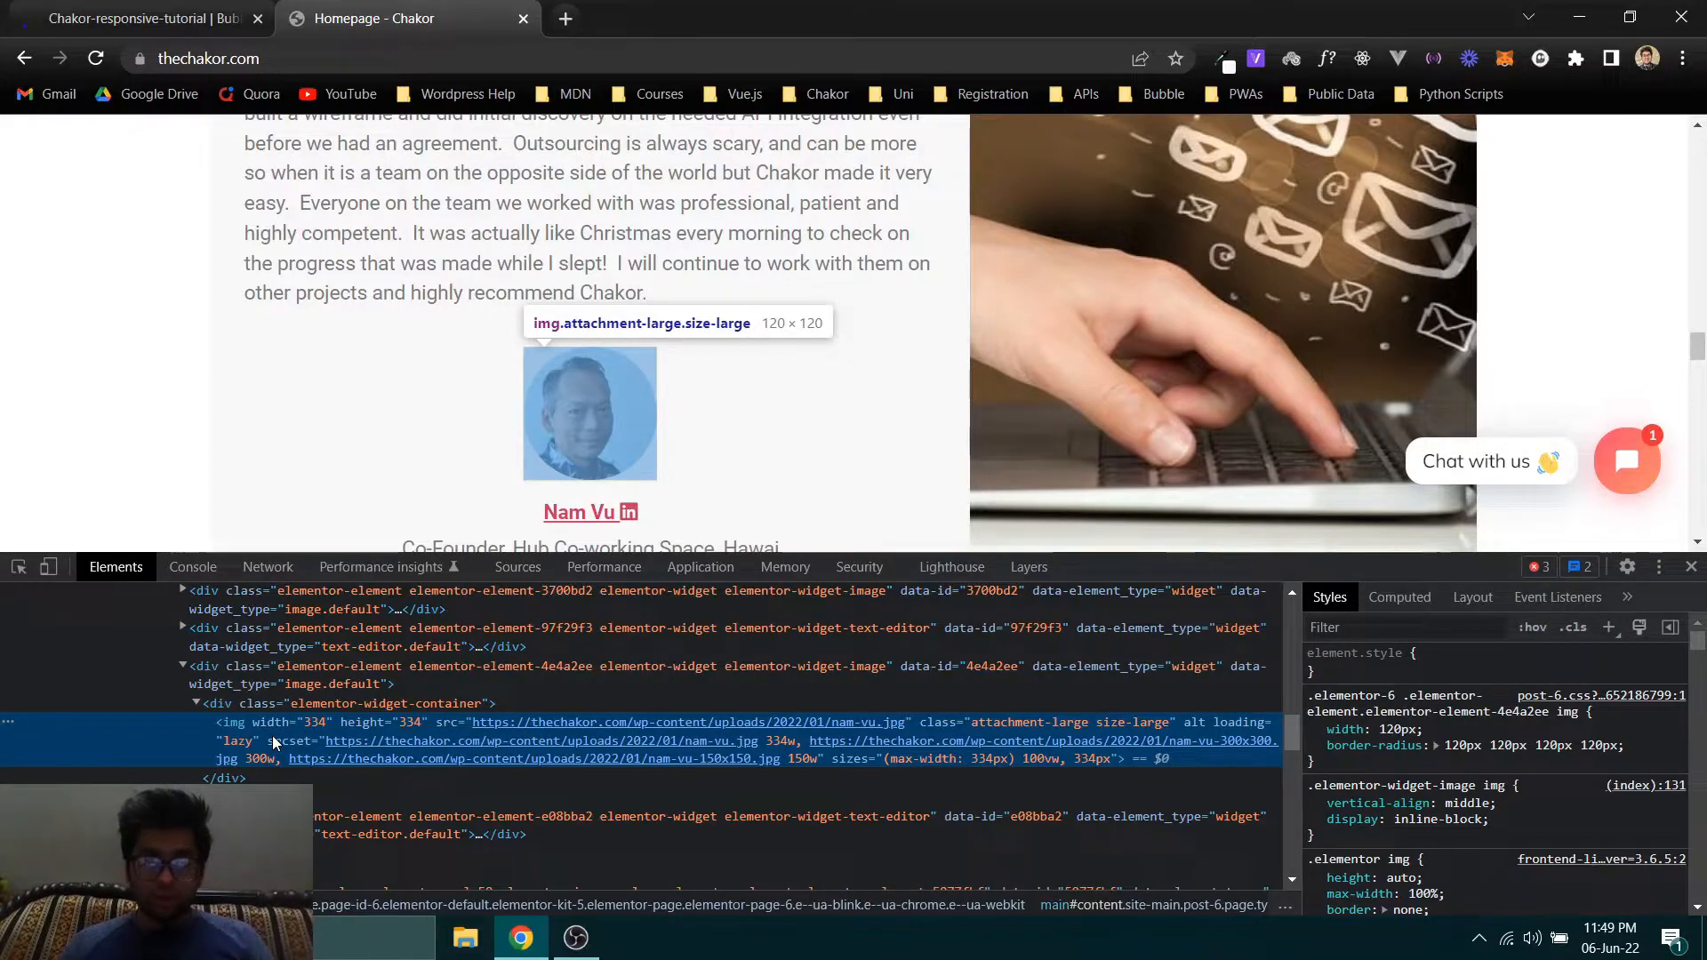
- In the Bubble editor, set the portrait image's fixed width to 120 px and its minimum height to 120 px
left_click(143, 18)
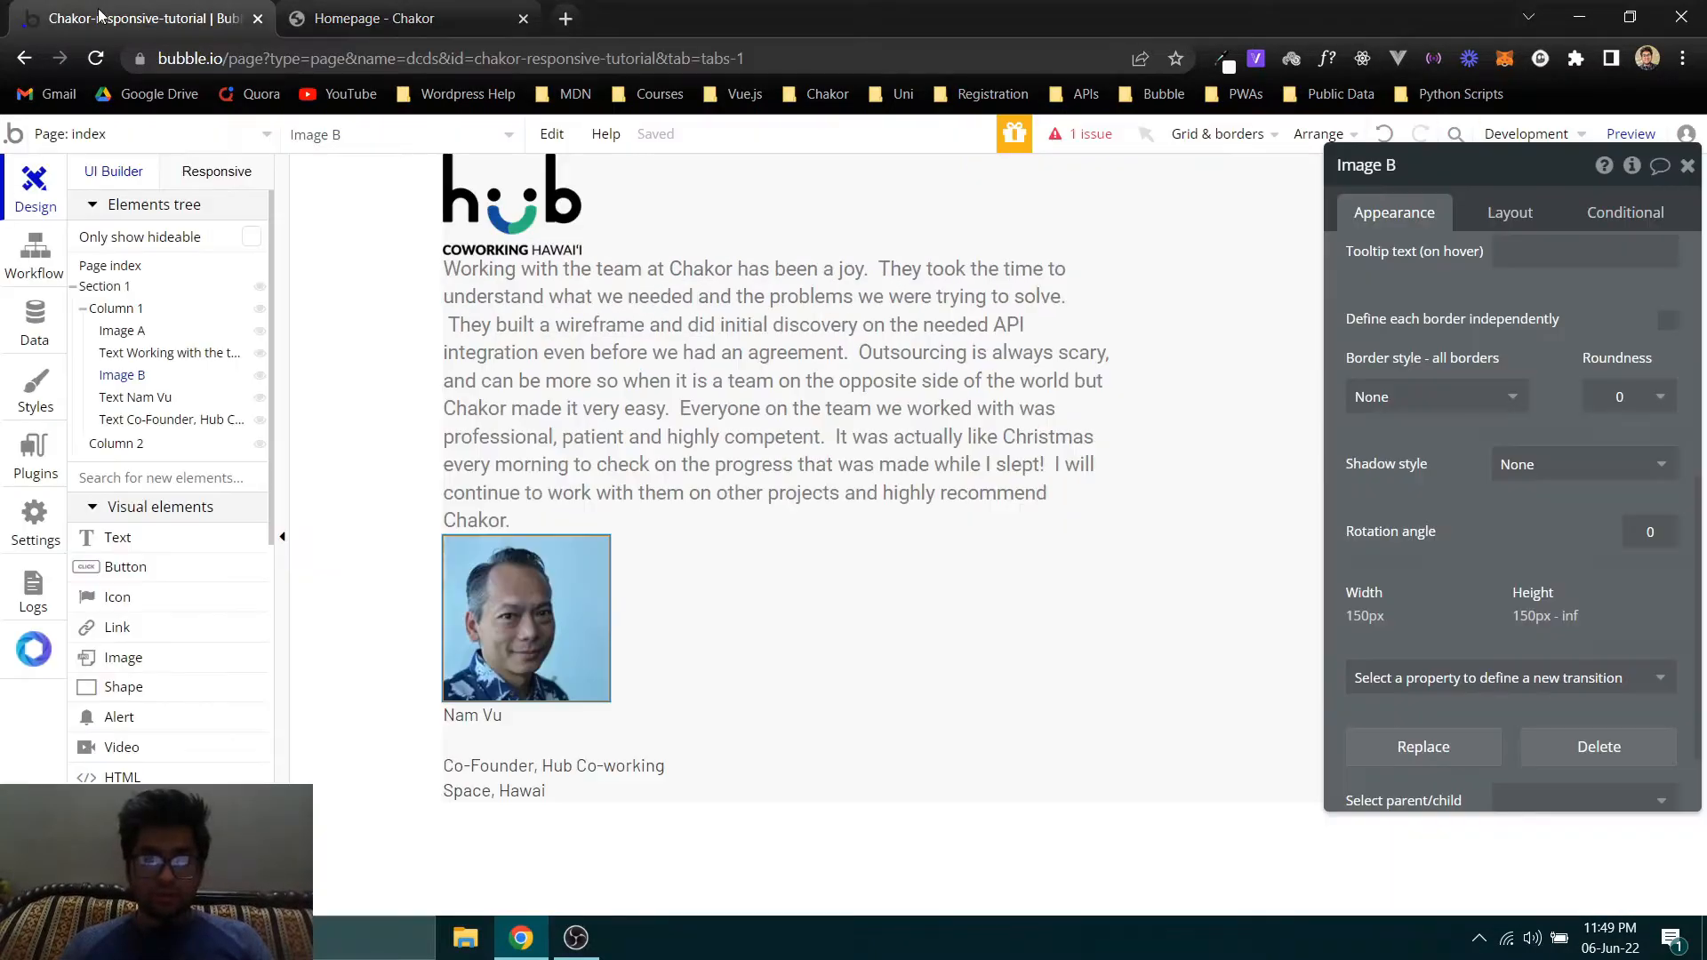
left_click(1519, 210)
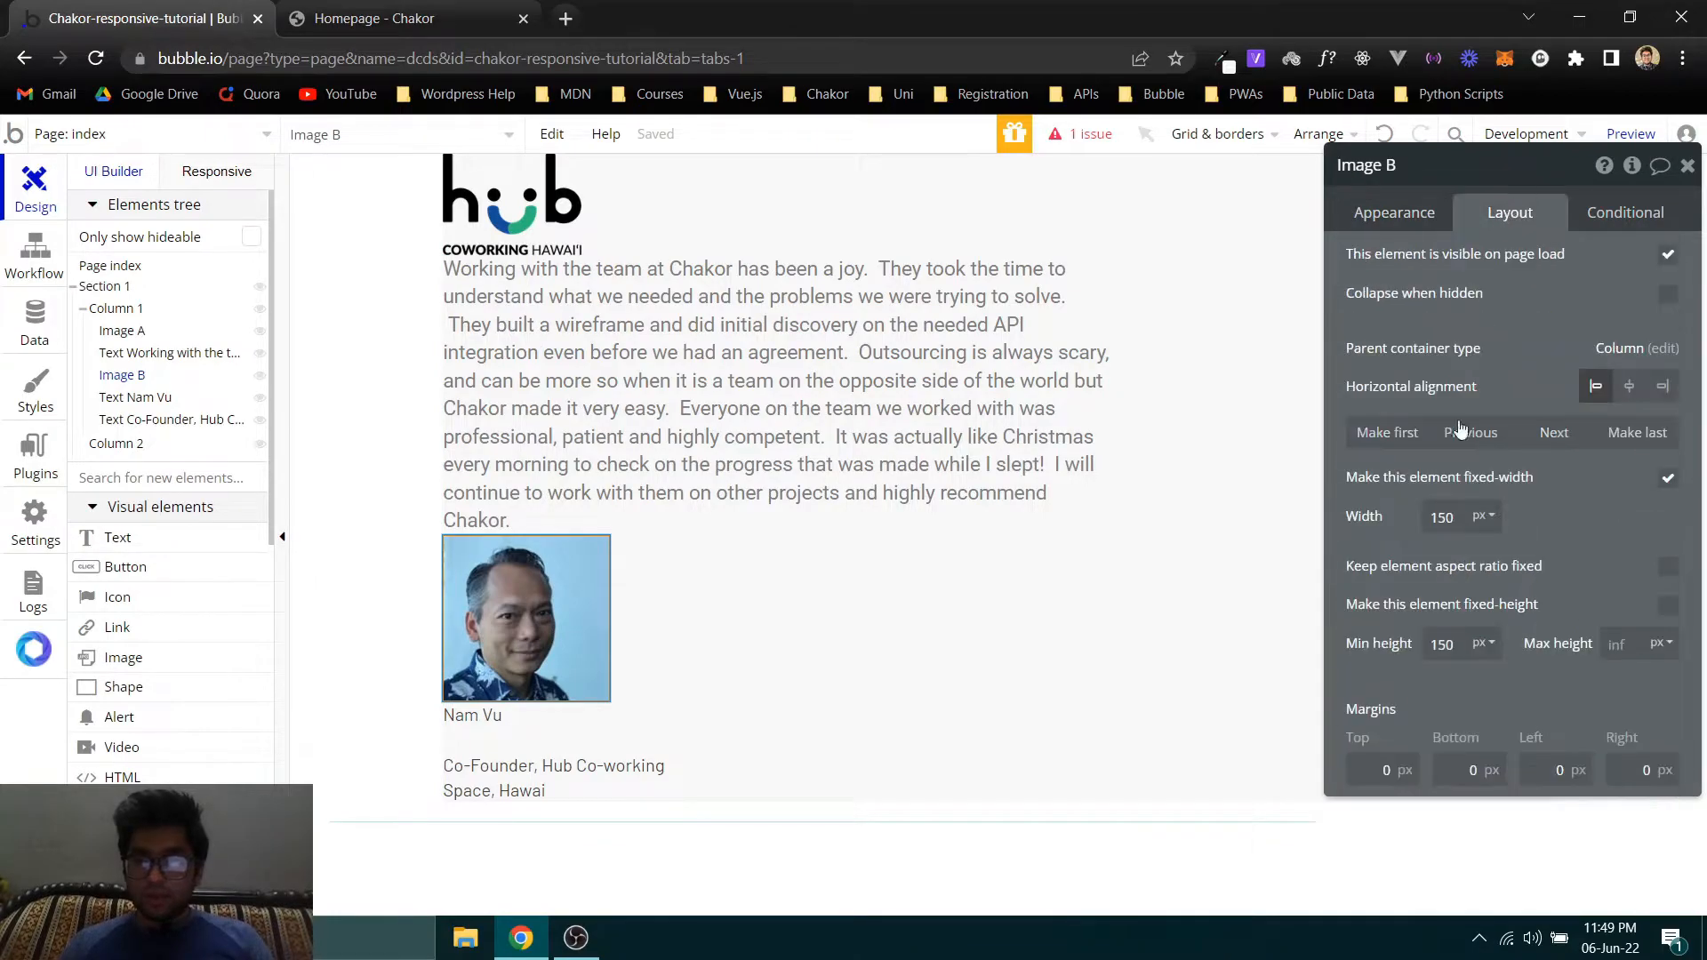
type("12")
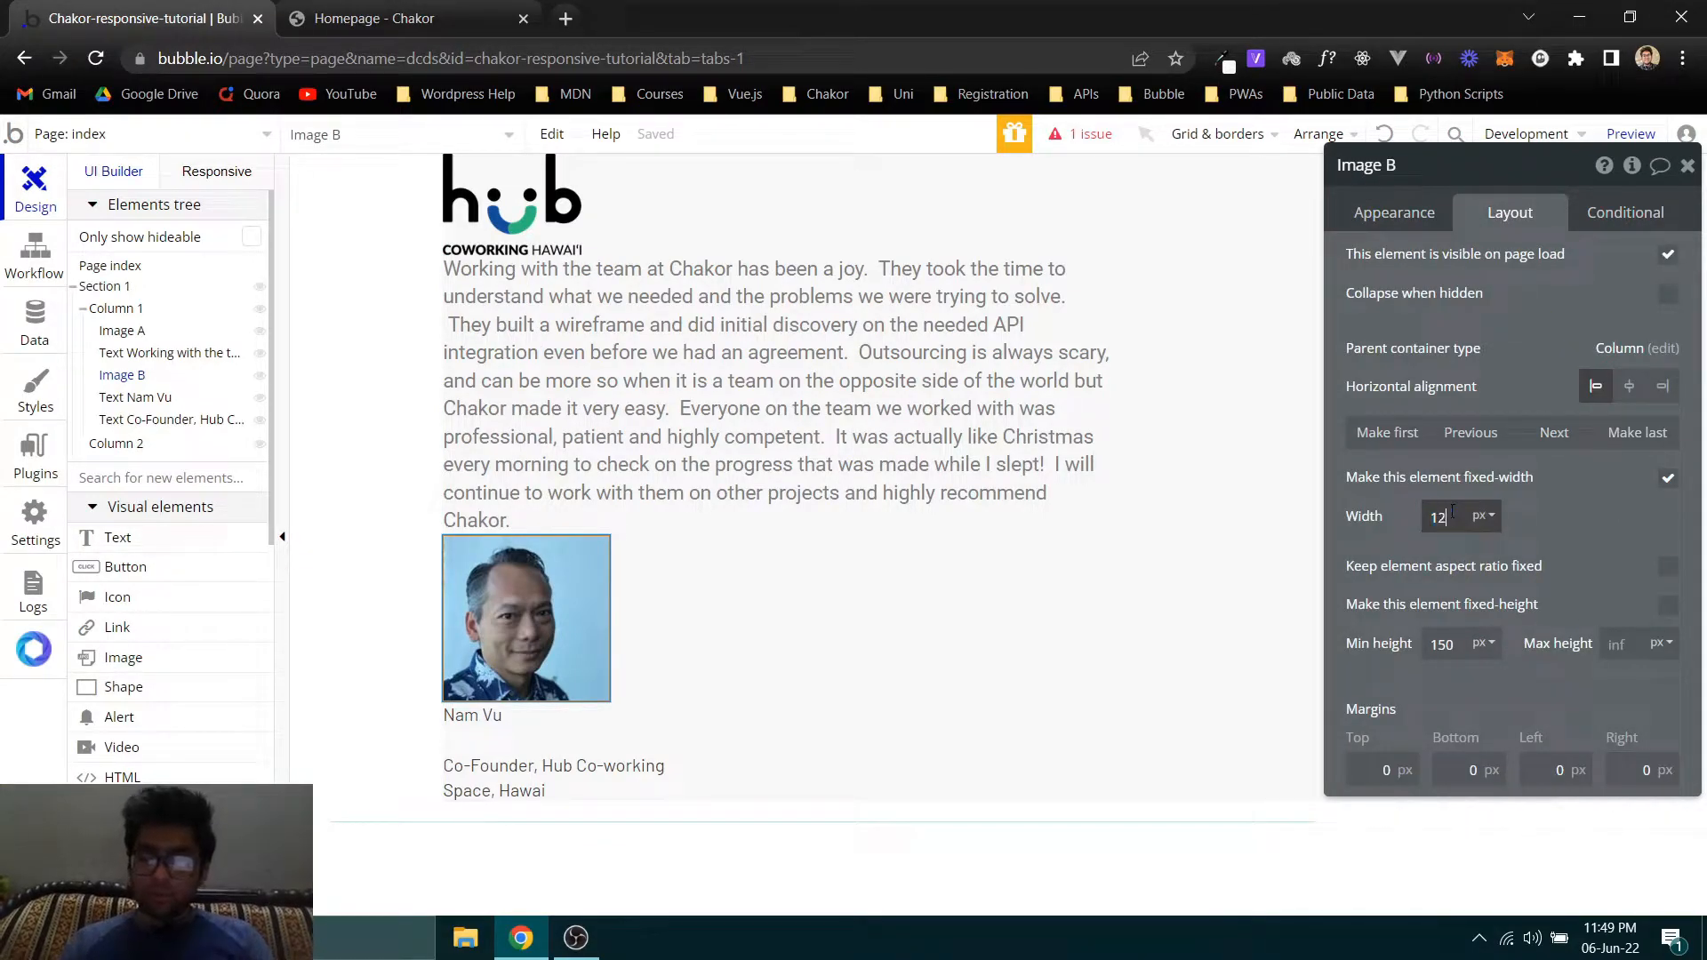
type("0")
key("Tab")
type("1")
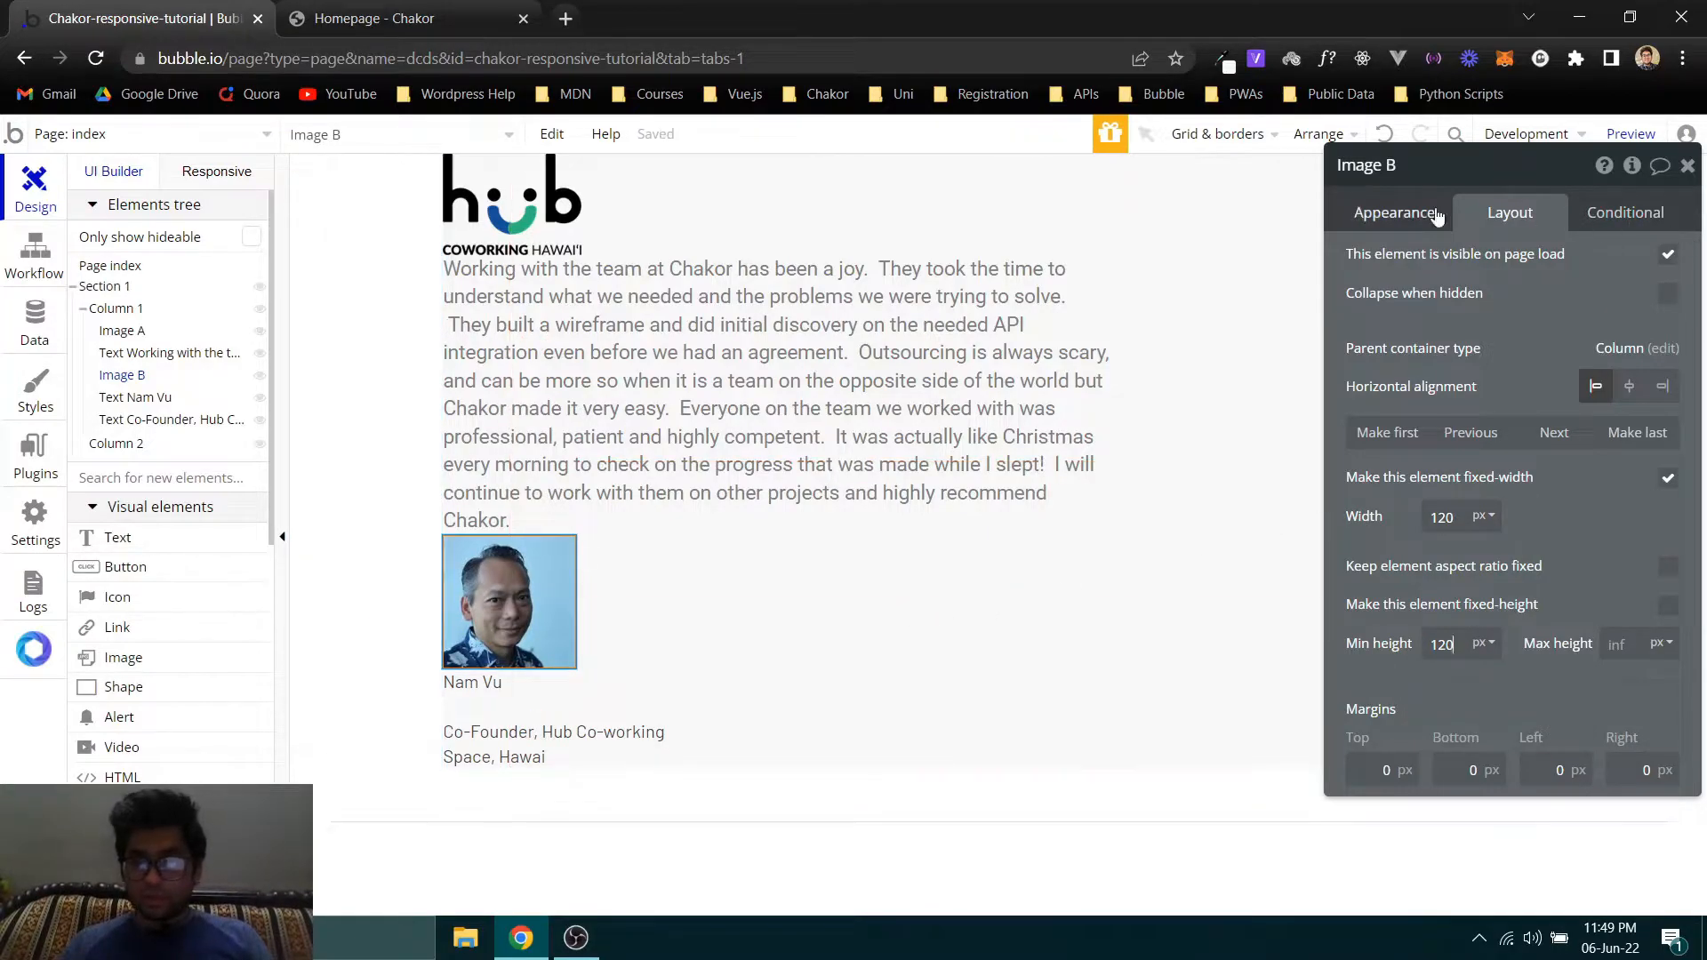
- Set the portrait image's roundness to 500 and compare it with the original on the Chakor homepage
left_click(1383, 206)
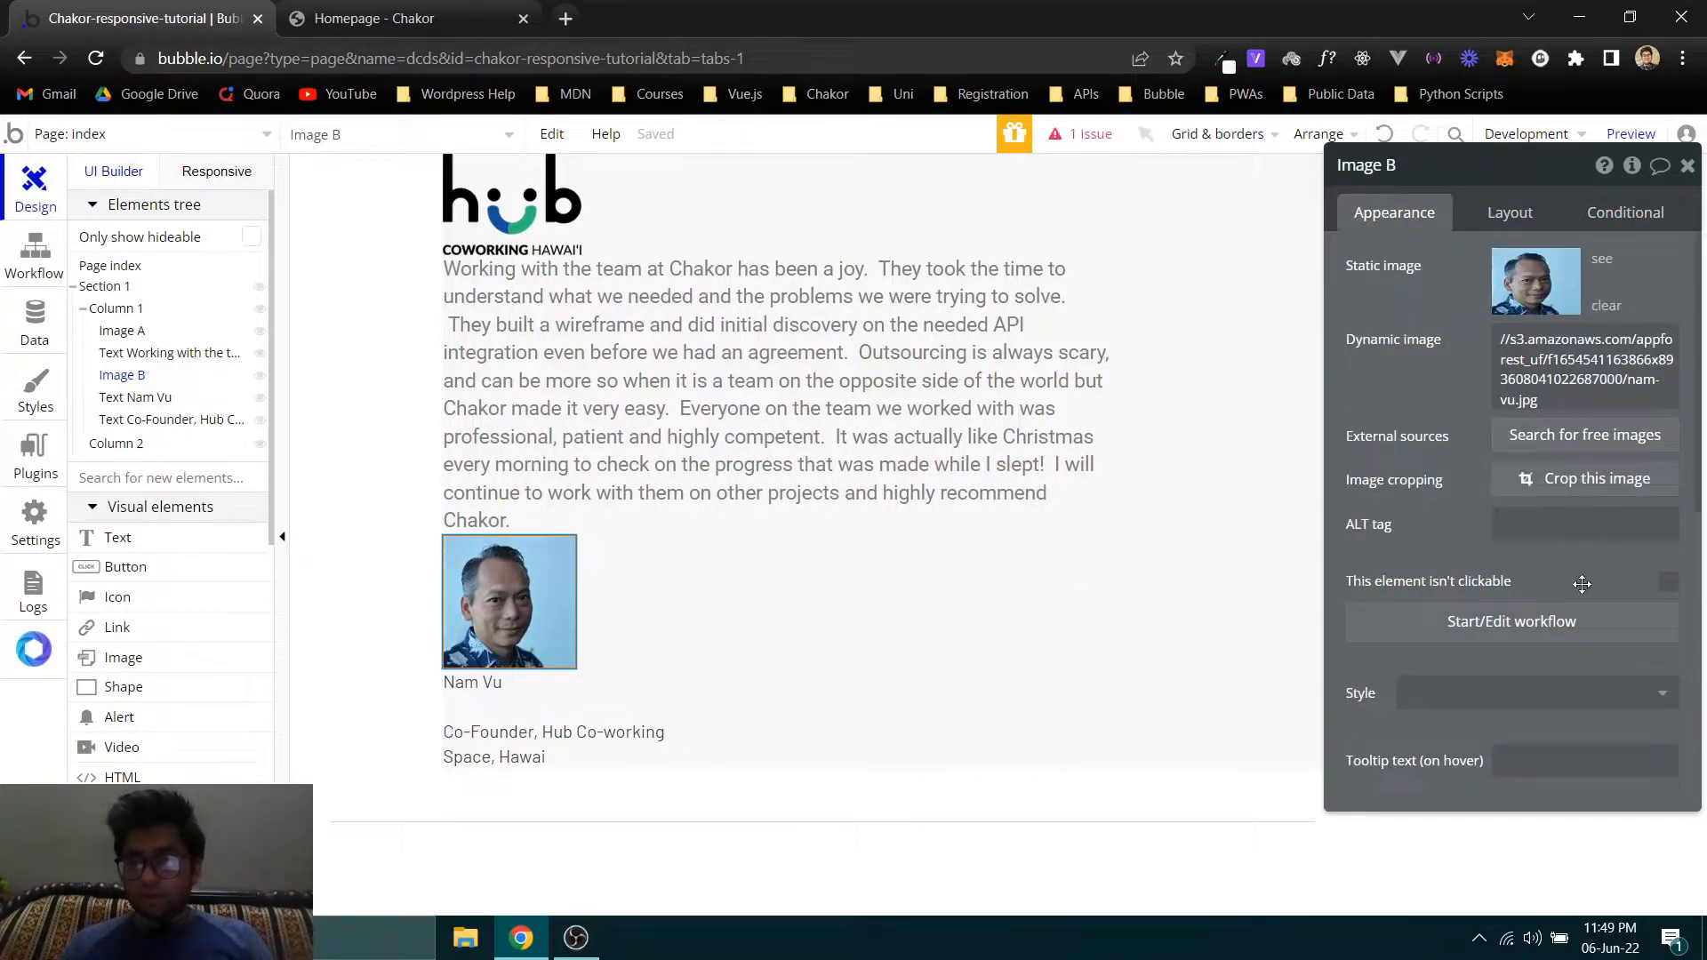
scroll(1588, 573, "down", 4)
left_click(1634, 576)
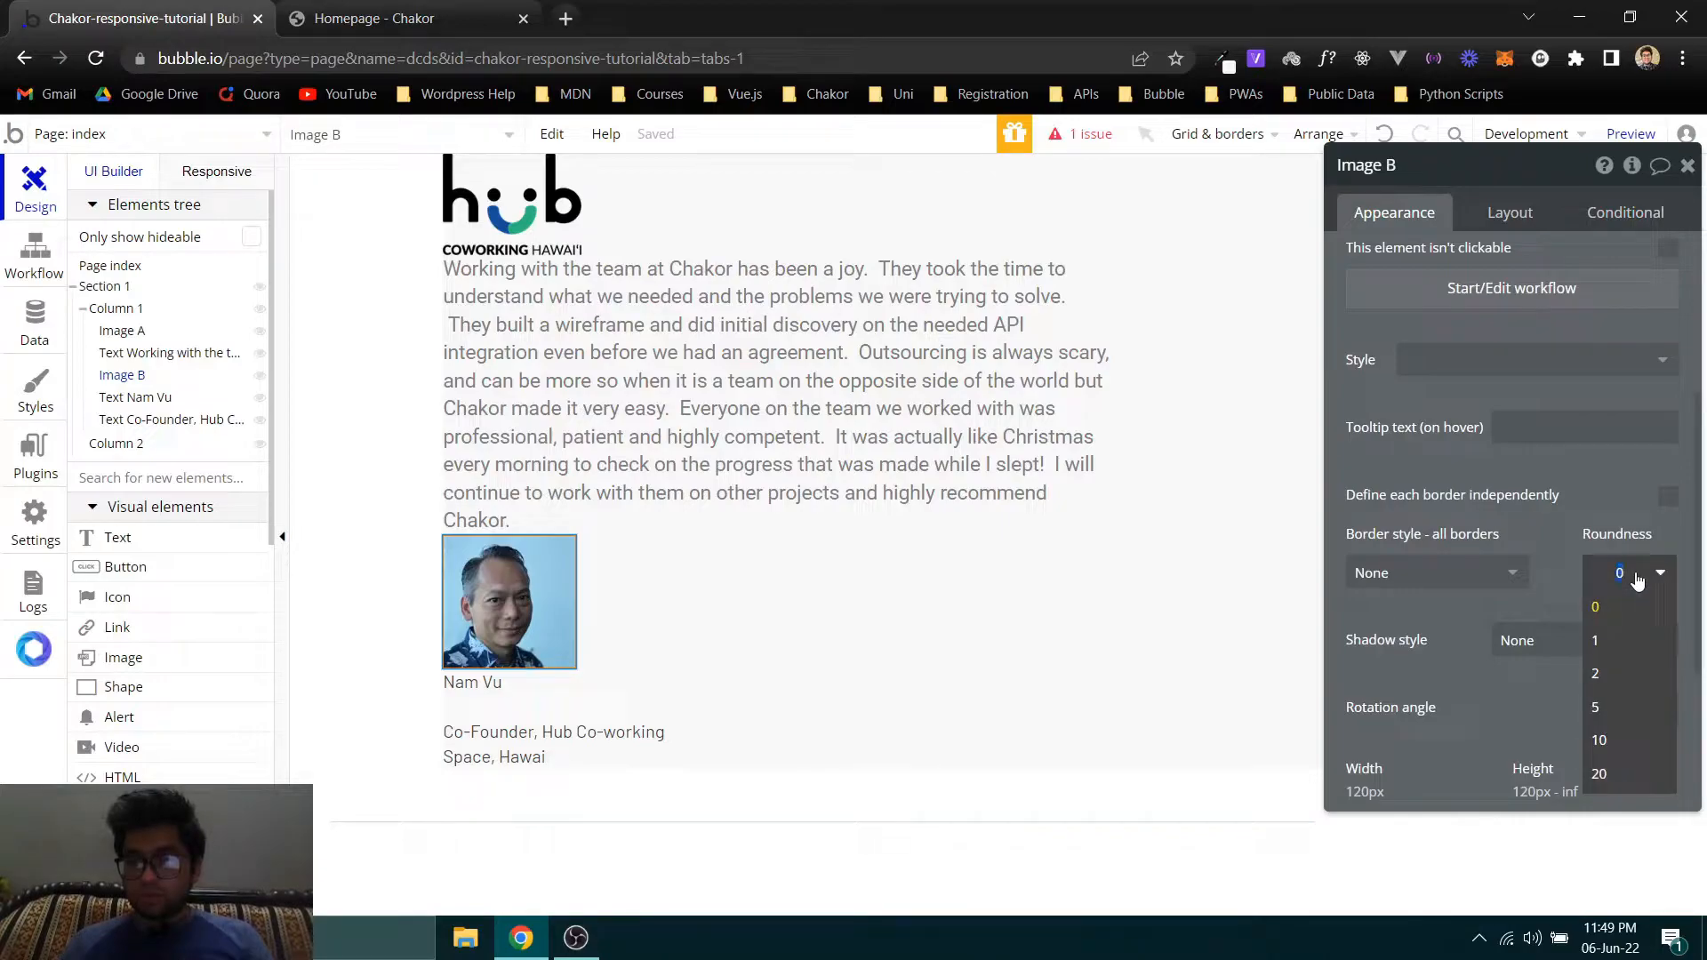
type("500")
key("Return")
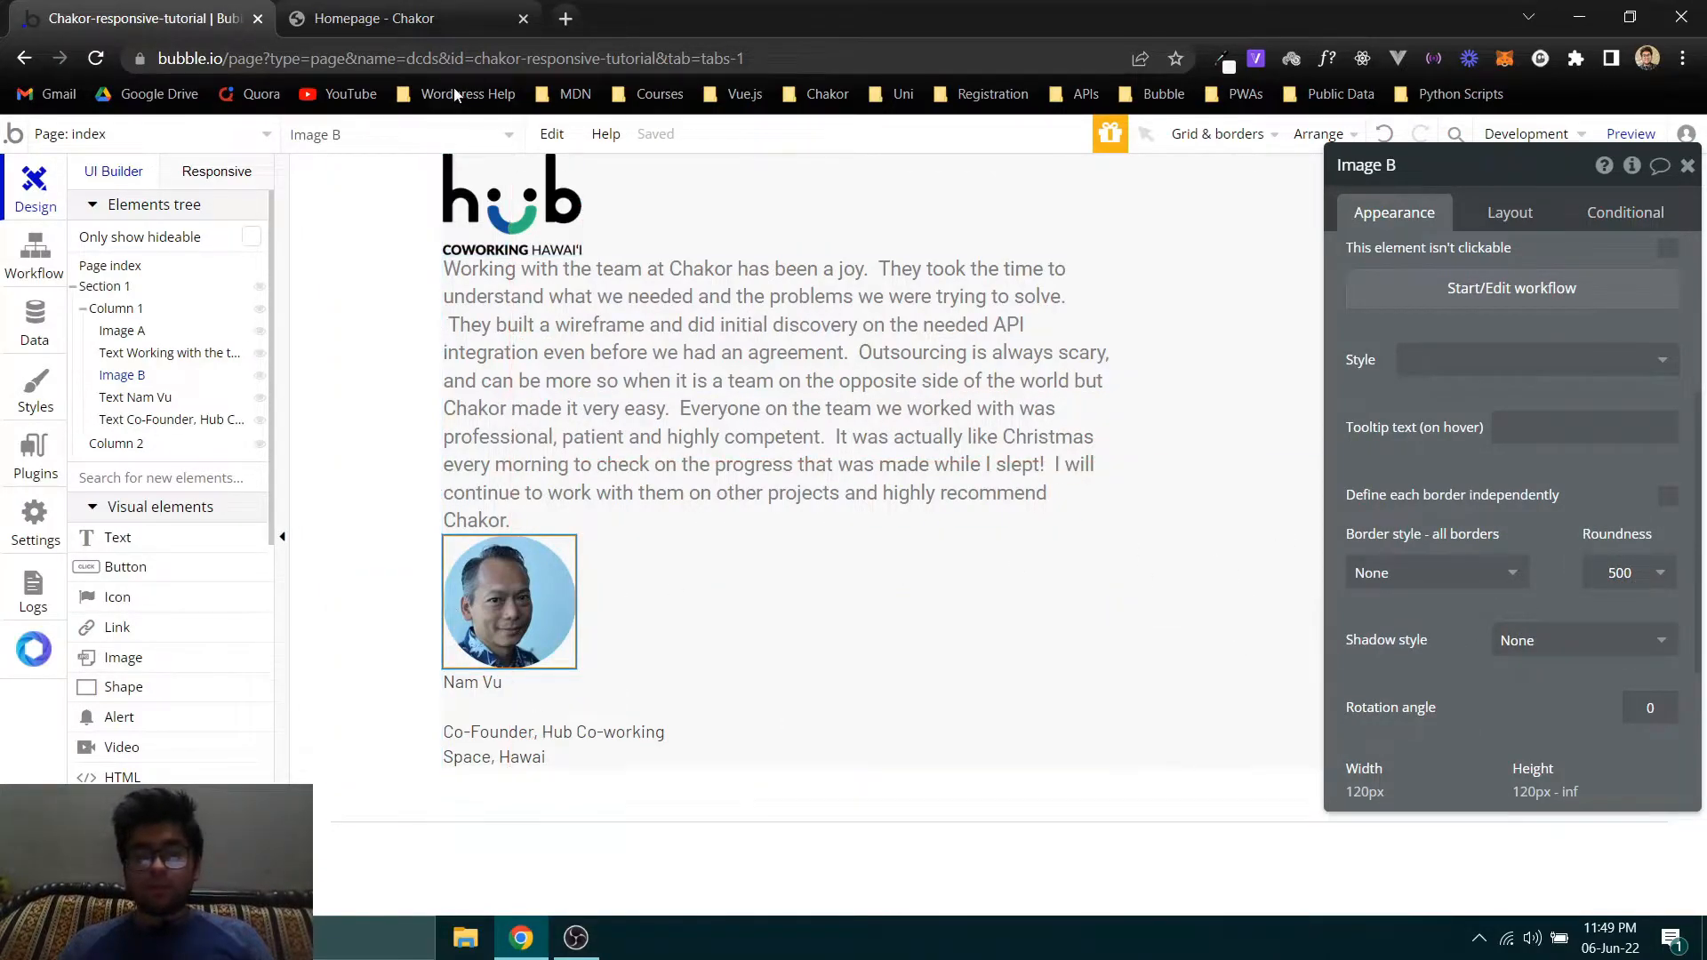
left_click(348, 18)
left_click(142, 18)
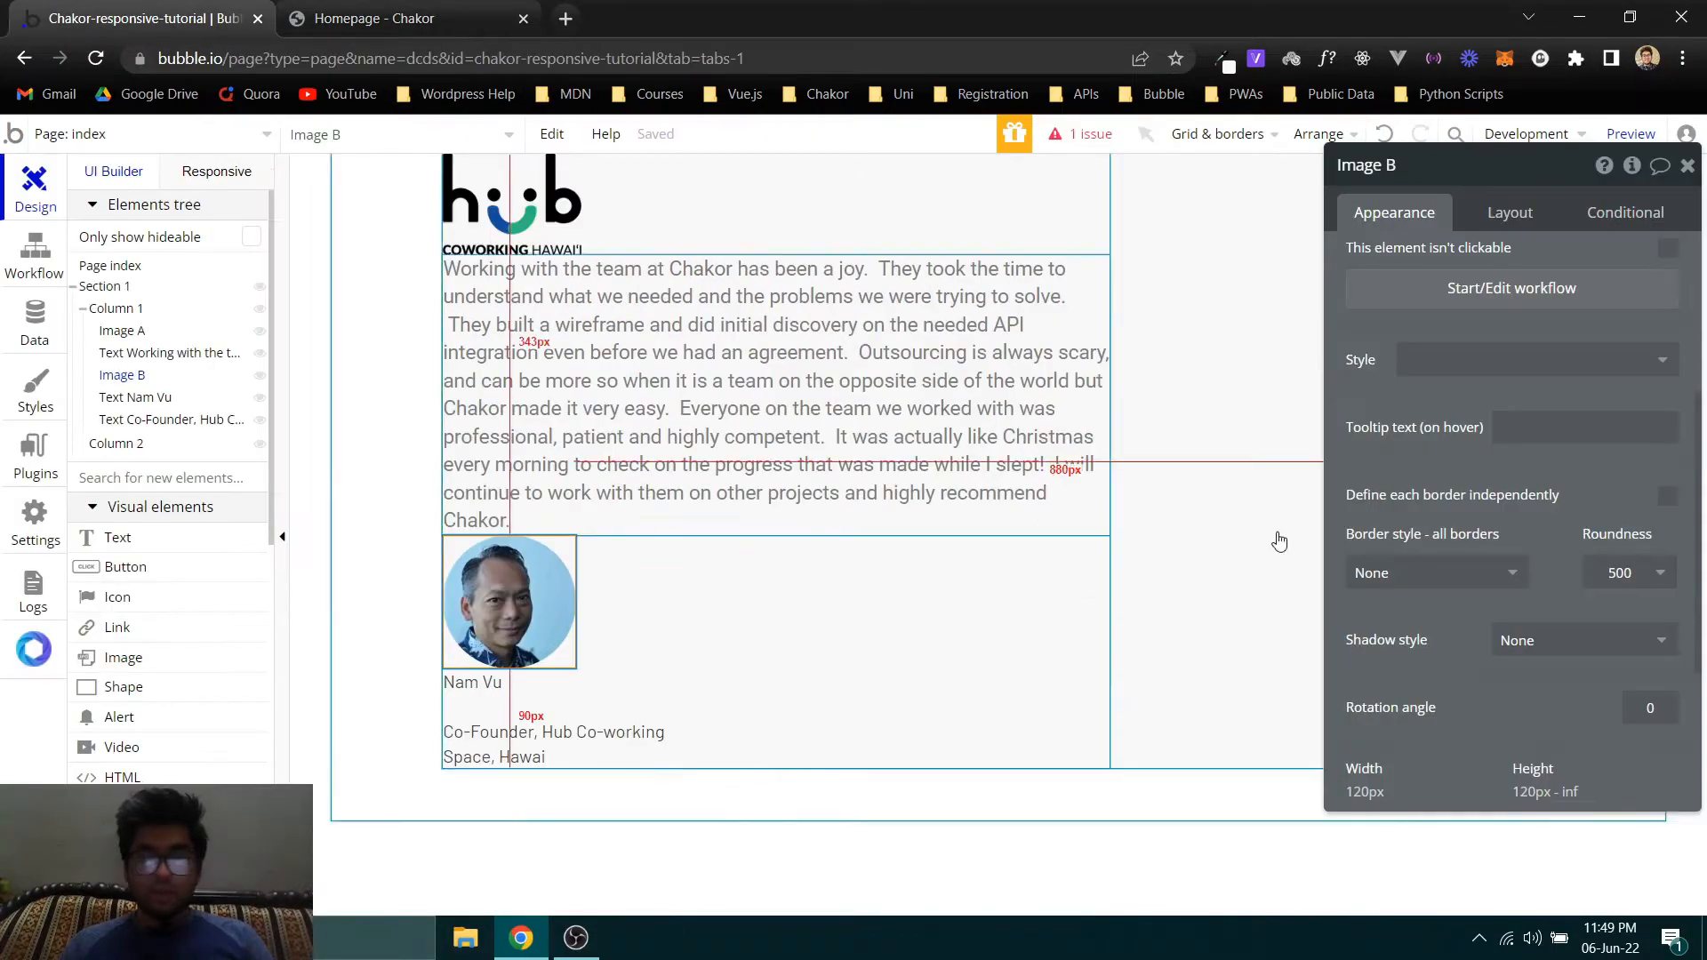
left_click(1618, 573)
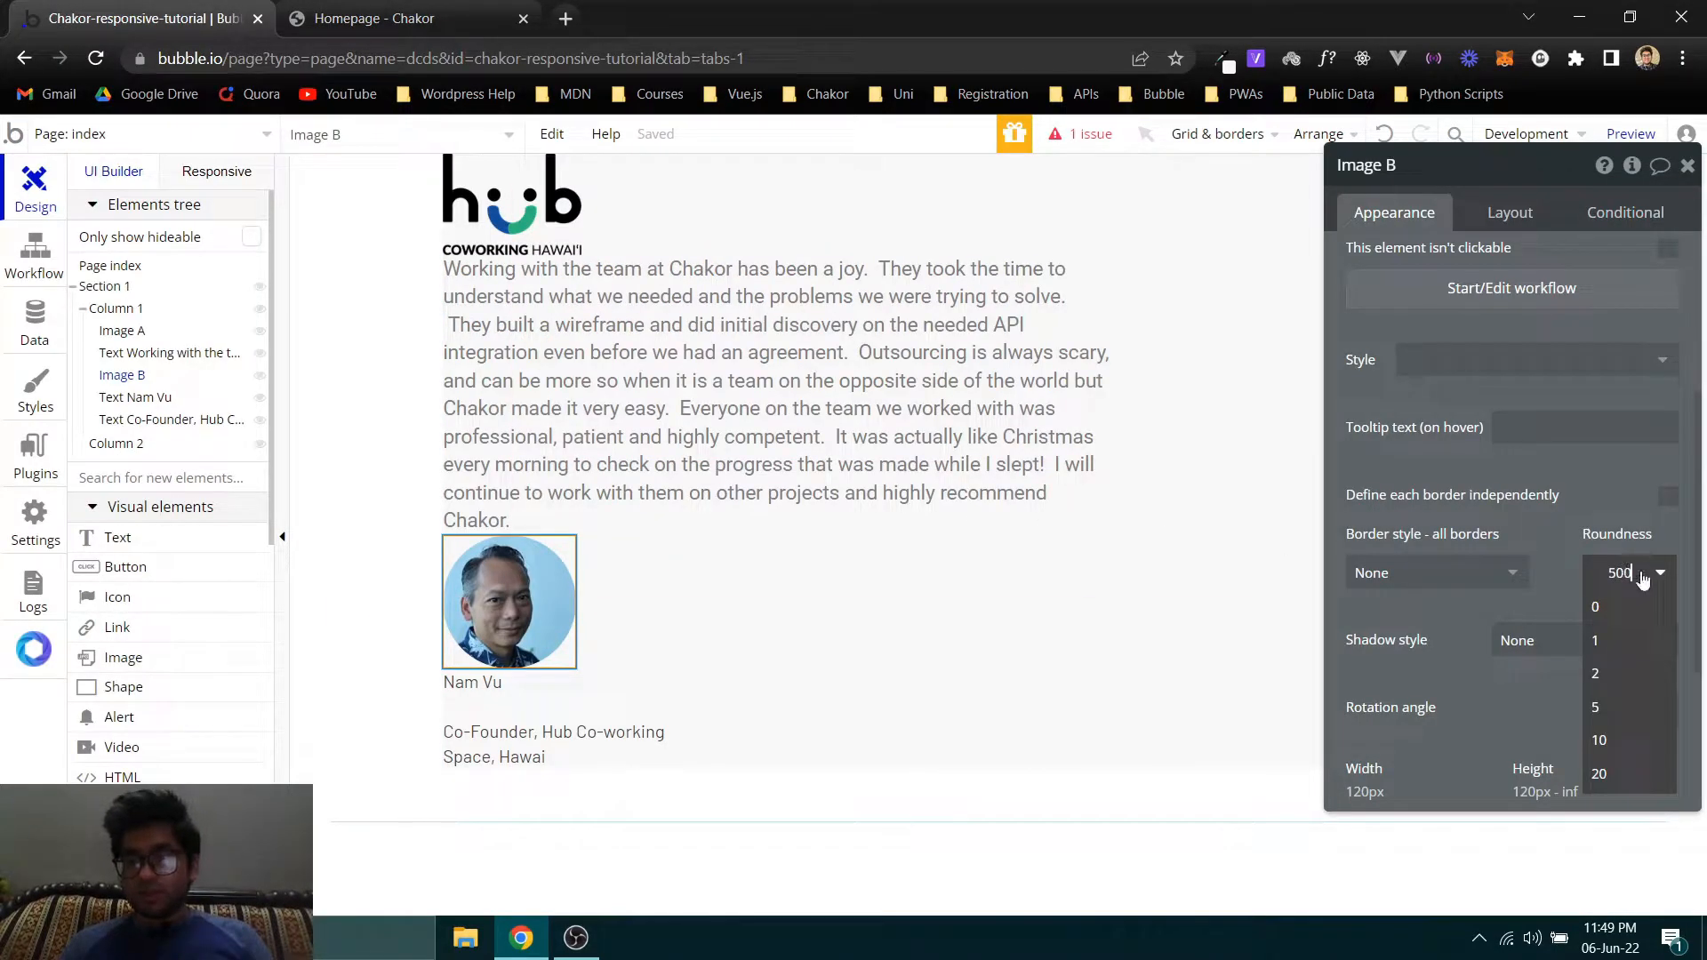
key("Return")
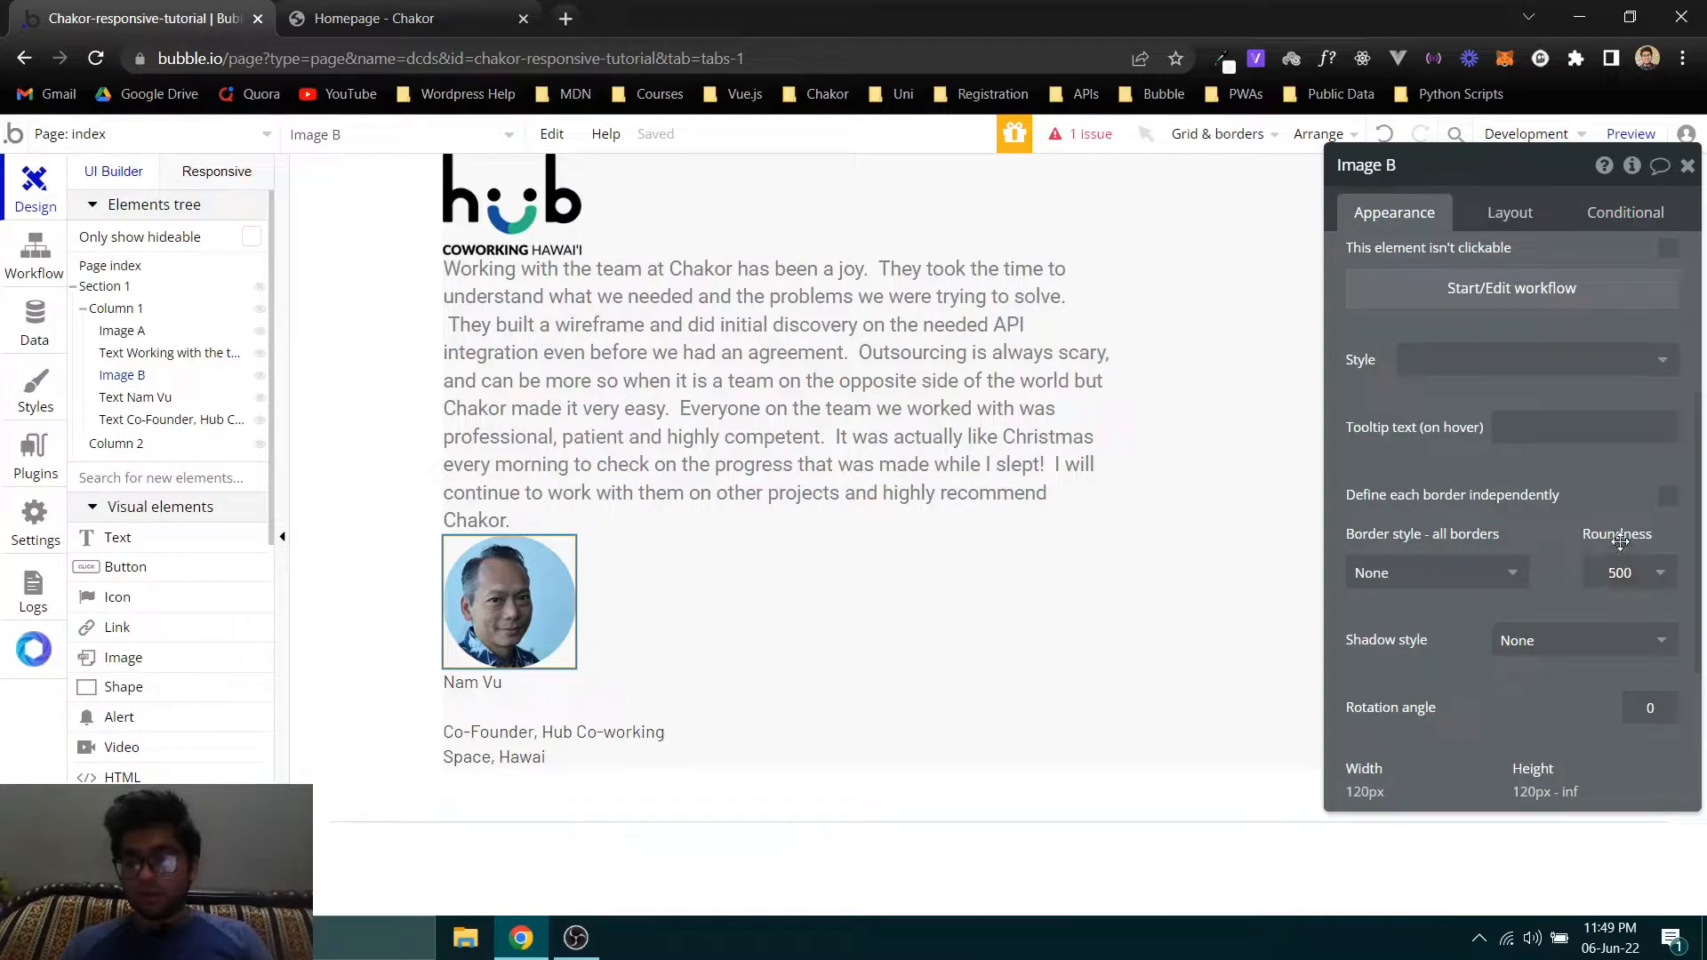
triple_click(1626, 573)
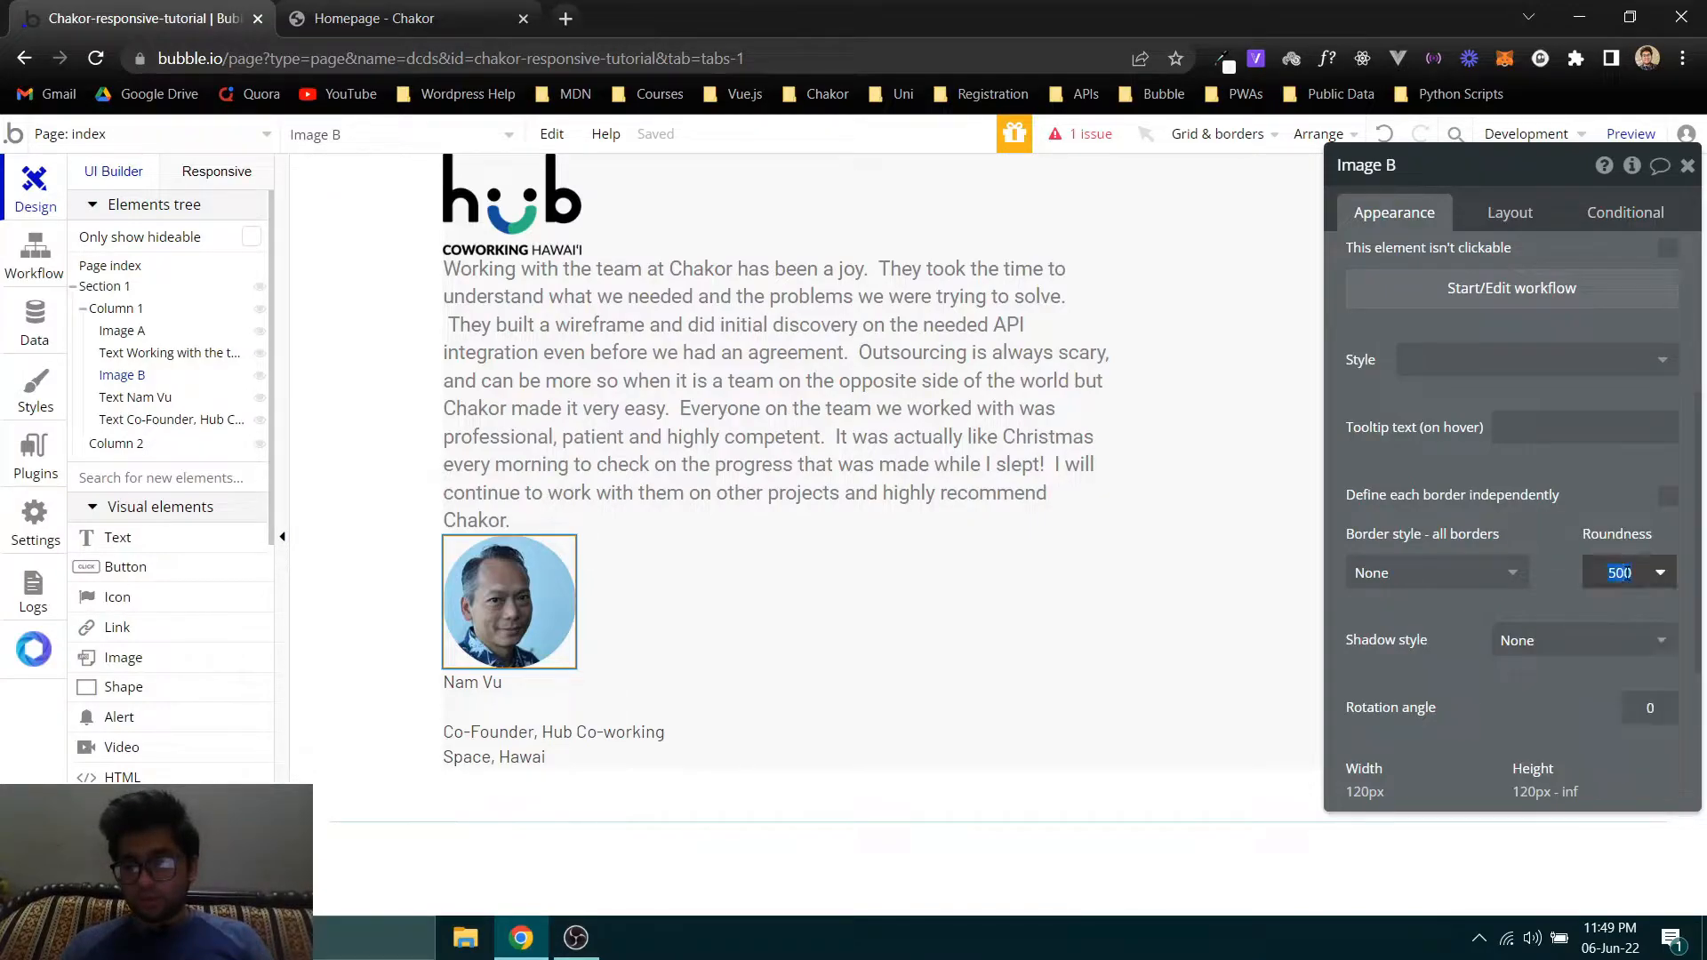
left_click(1558, 519)
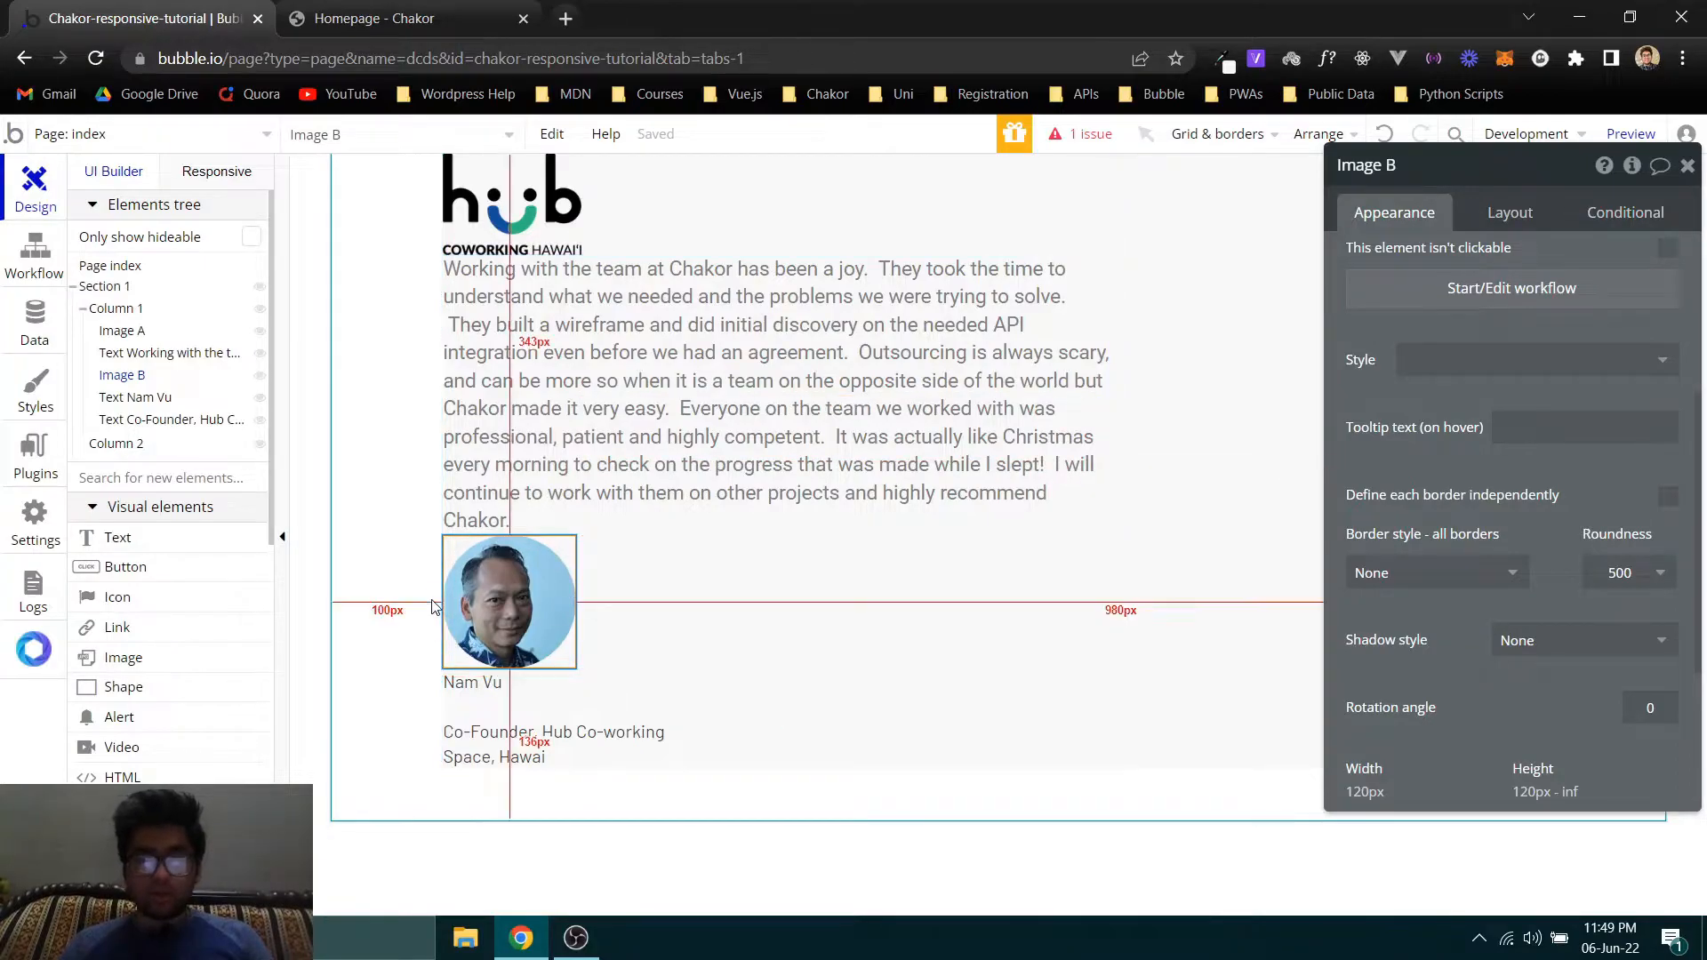
- Close the element inspection on the Chakor homepage and look up the author name's font details with WhatFont
key("ctrl+Tab")
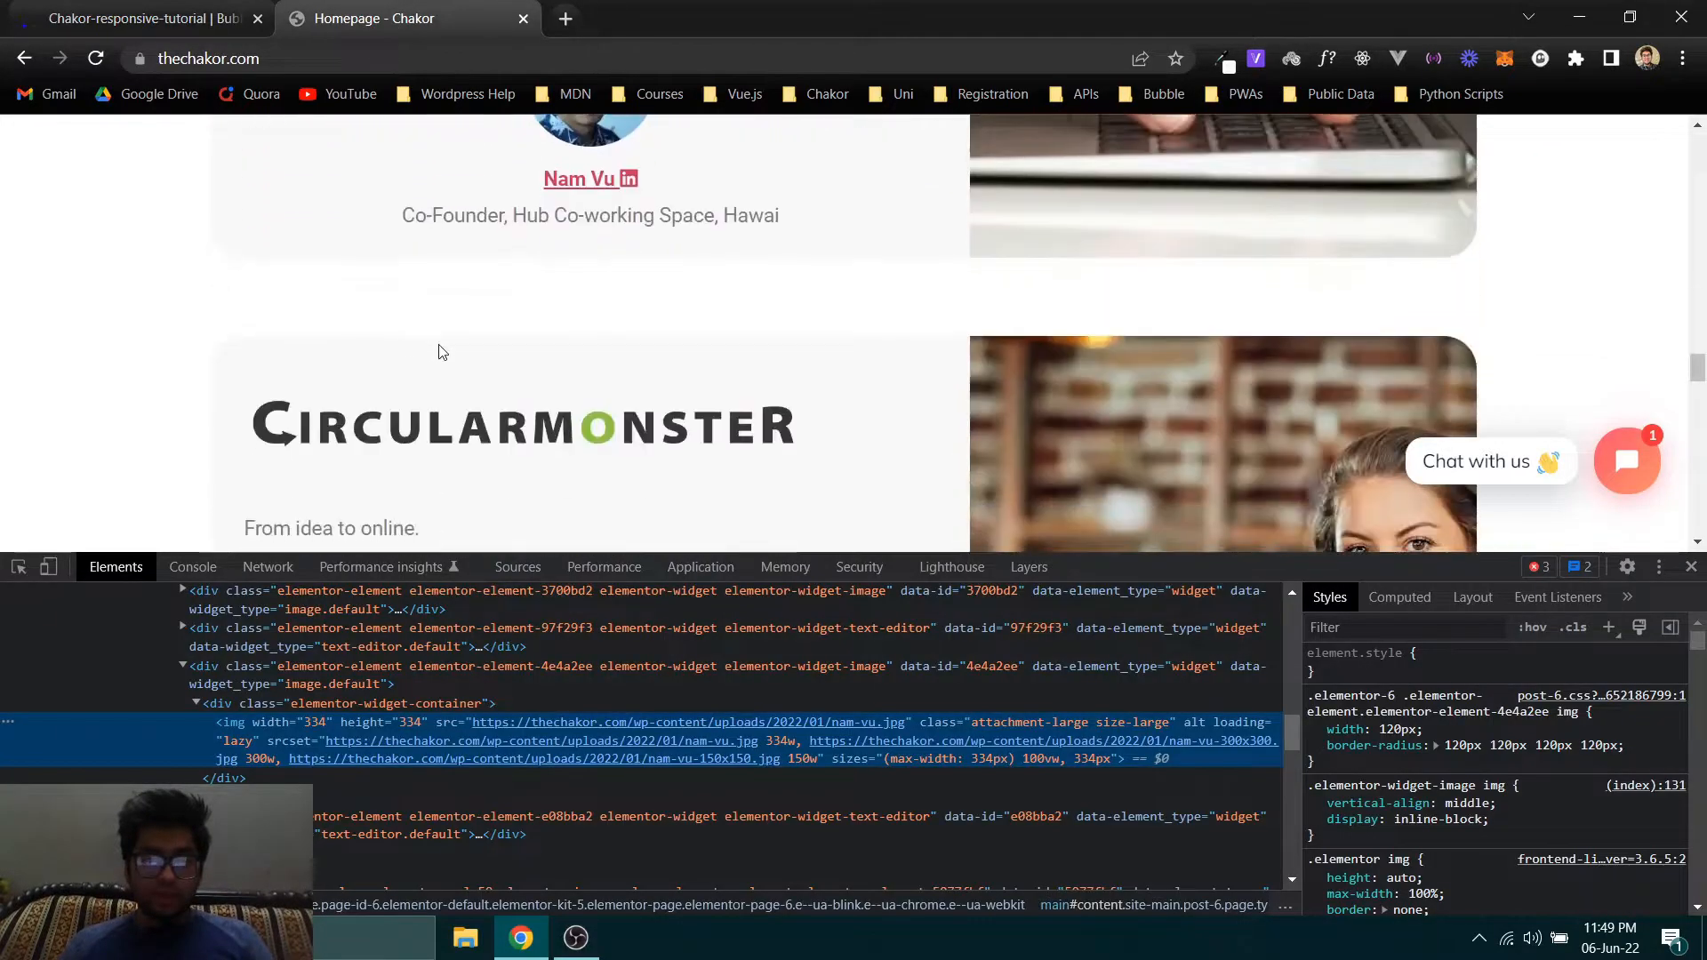
key("F12")
scroll(575, 335, "up", 4)
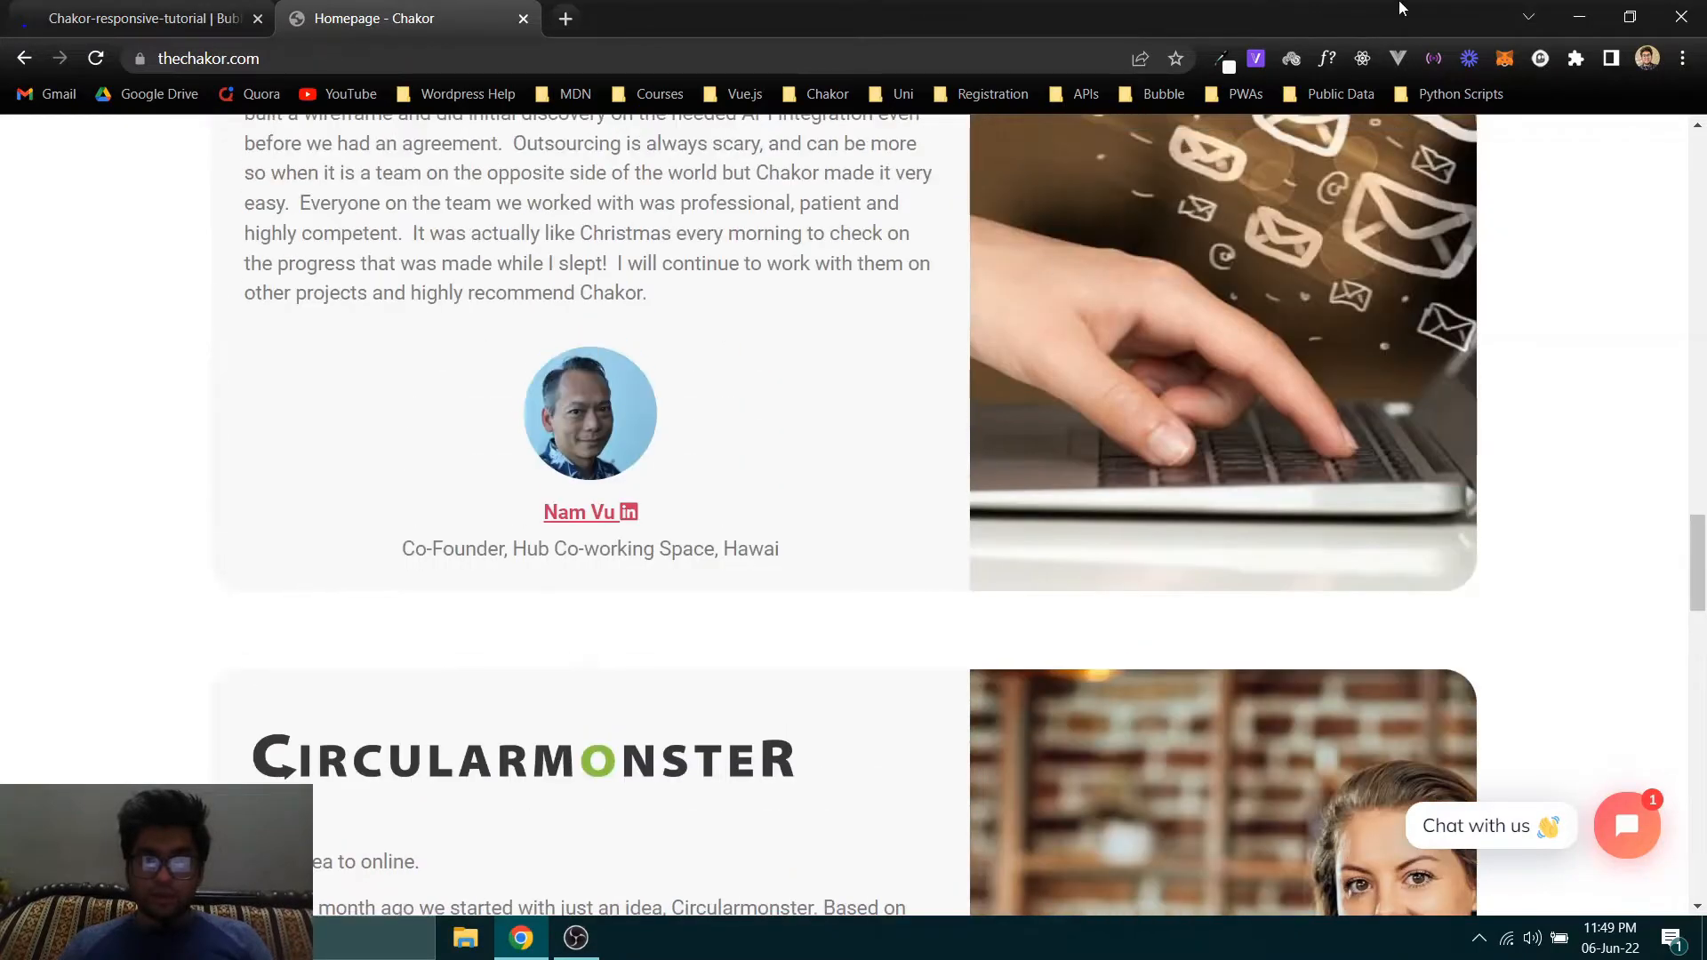
left_click(1317, 63)
mouse_move(594, 521)
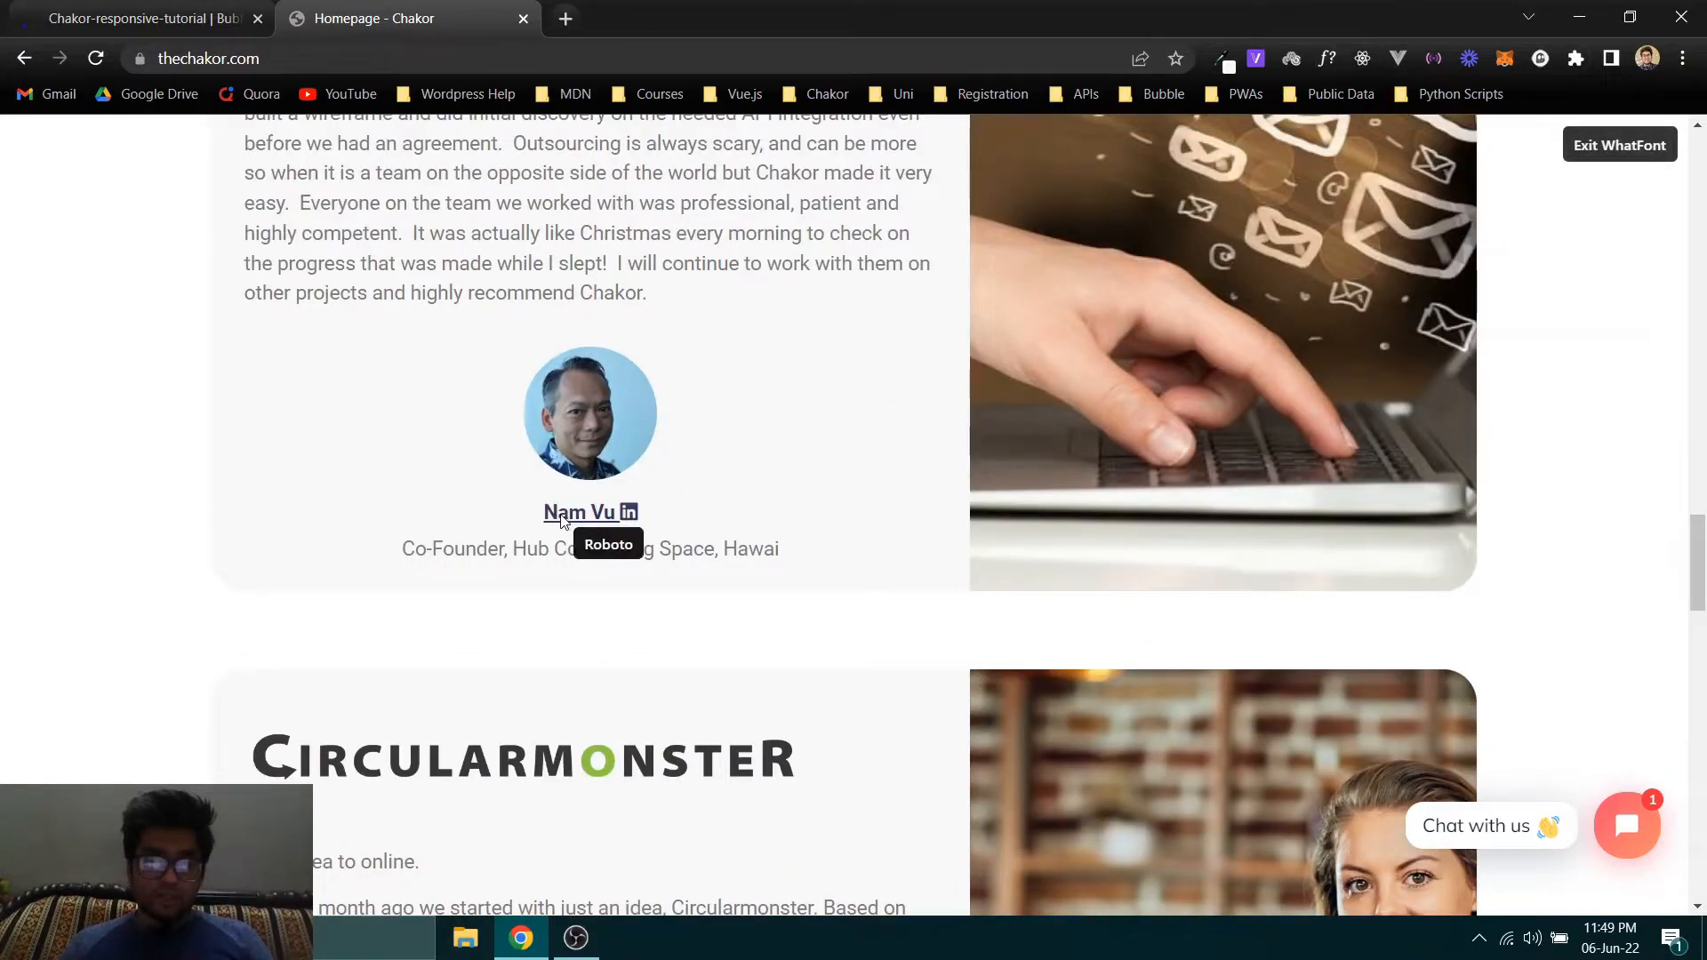
left_click(594, 521)
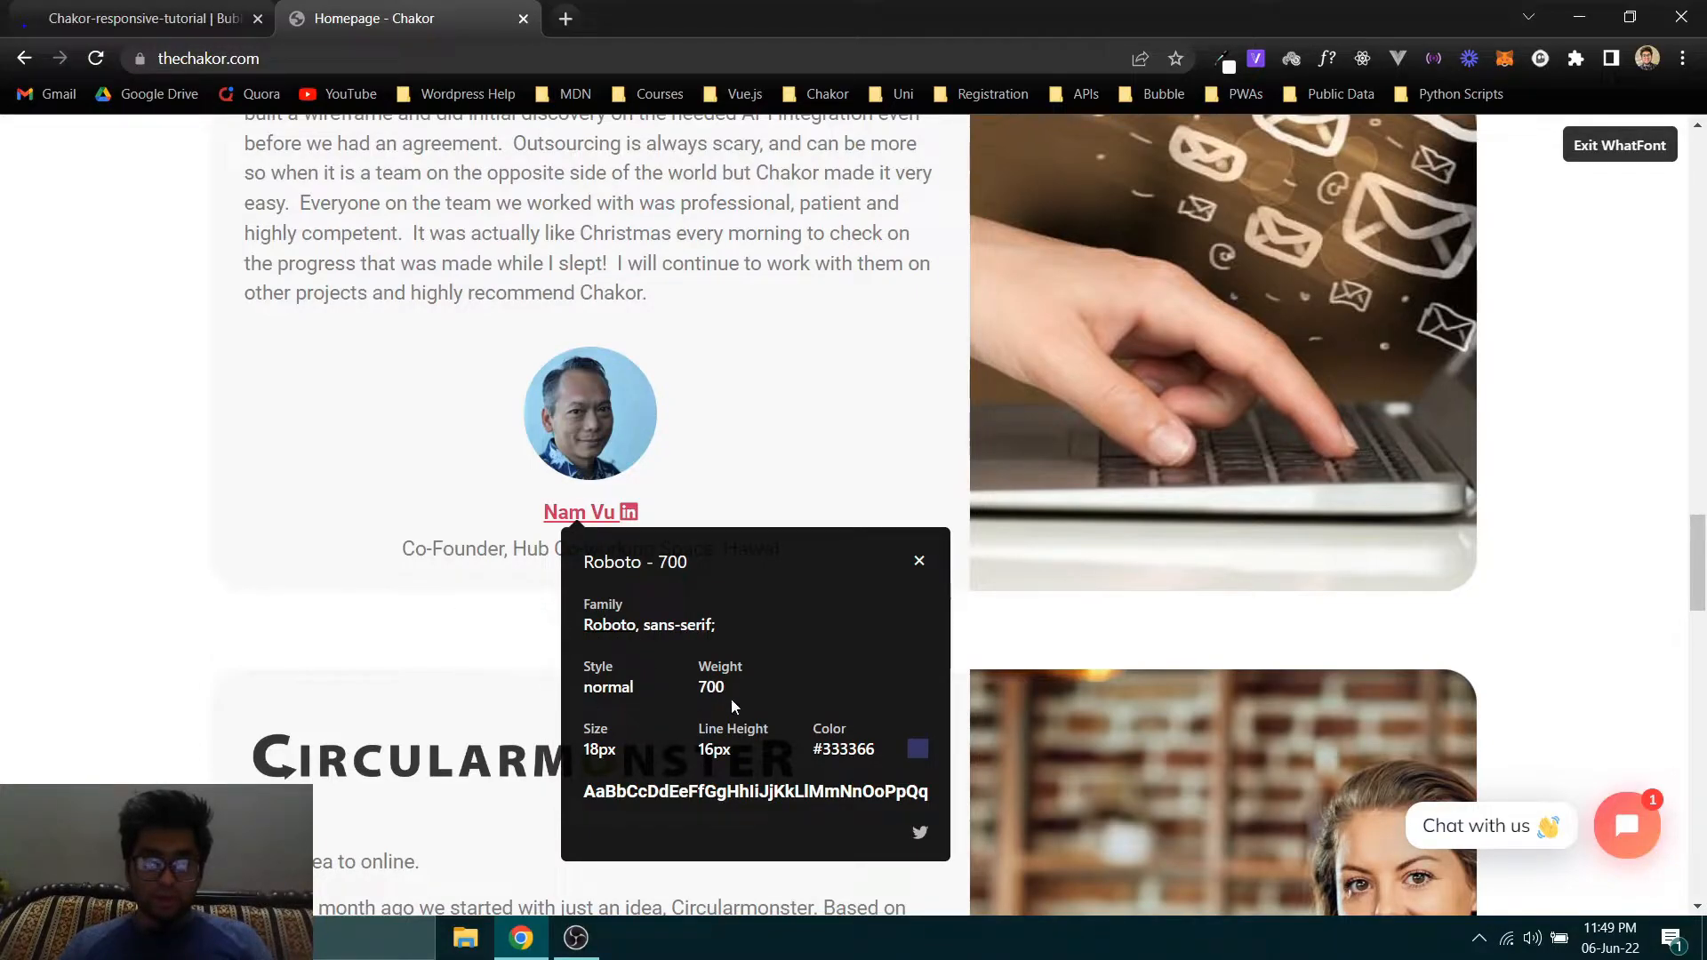
- In the Bubble editor, remove the style from the author name text and set its font to Roboto (700)
key("ctrl+Tab")
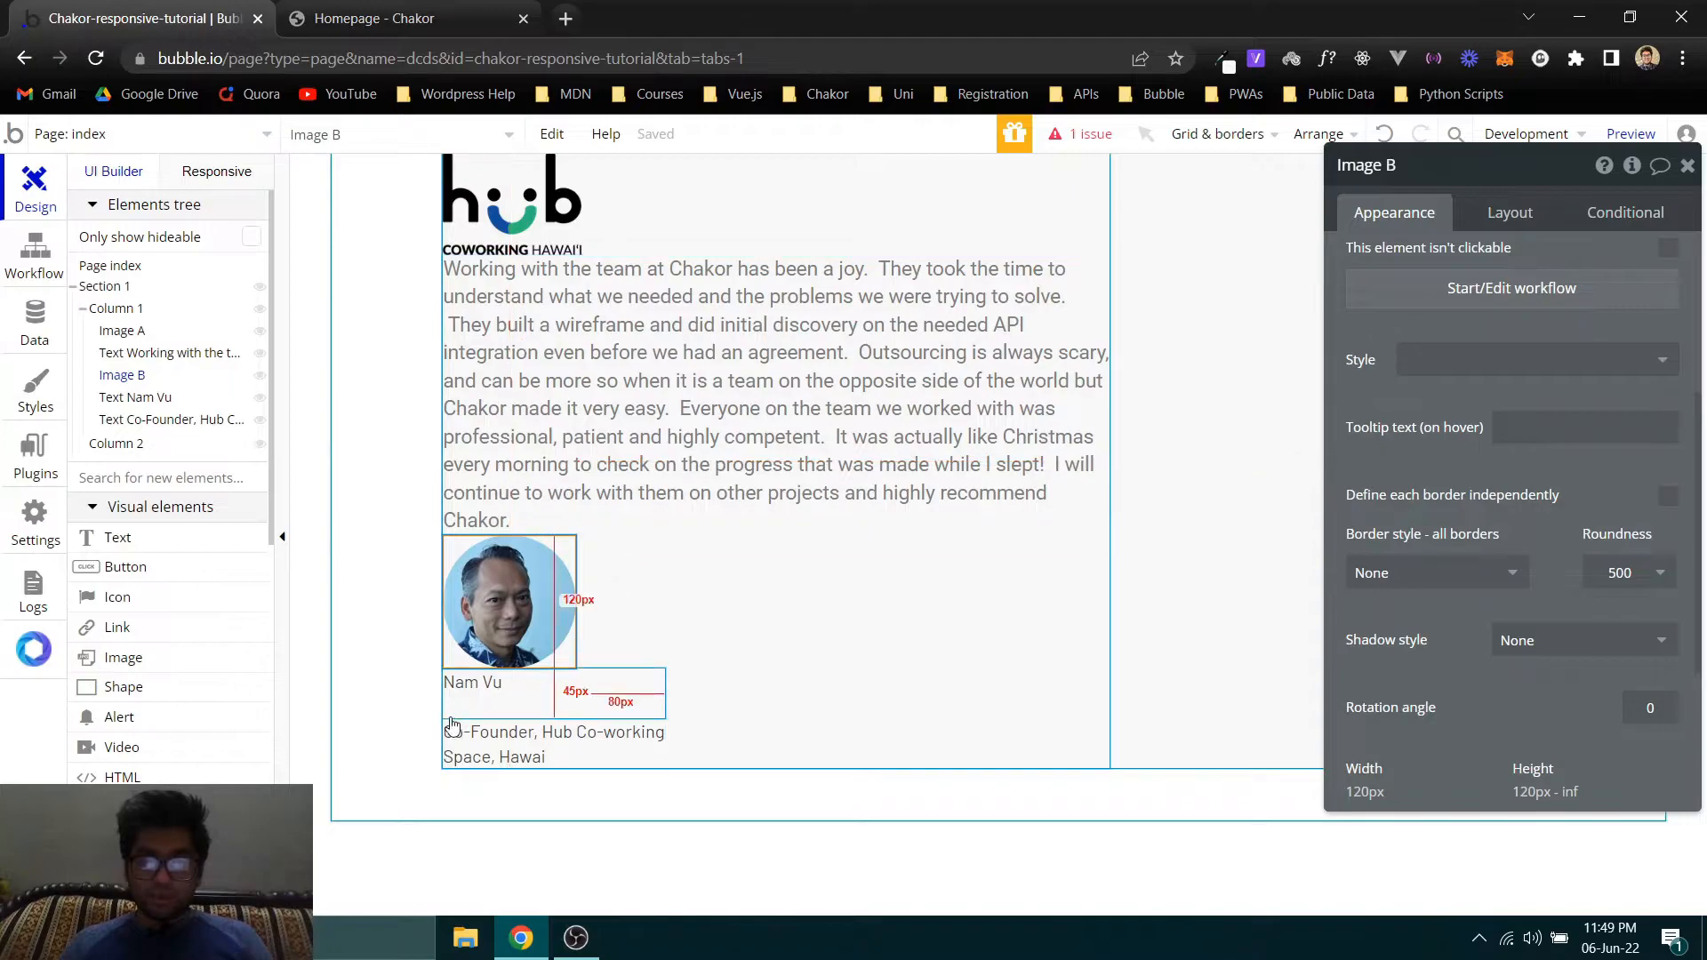
left_click(499, 703)
left_click(1636, 302)
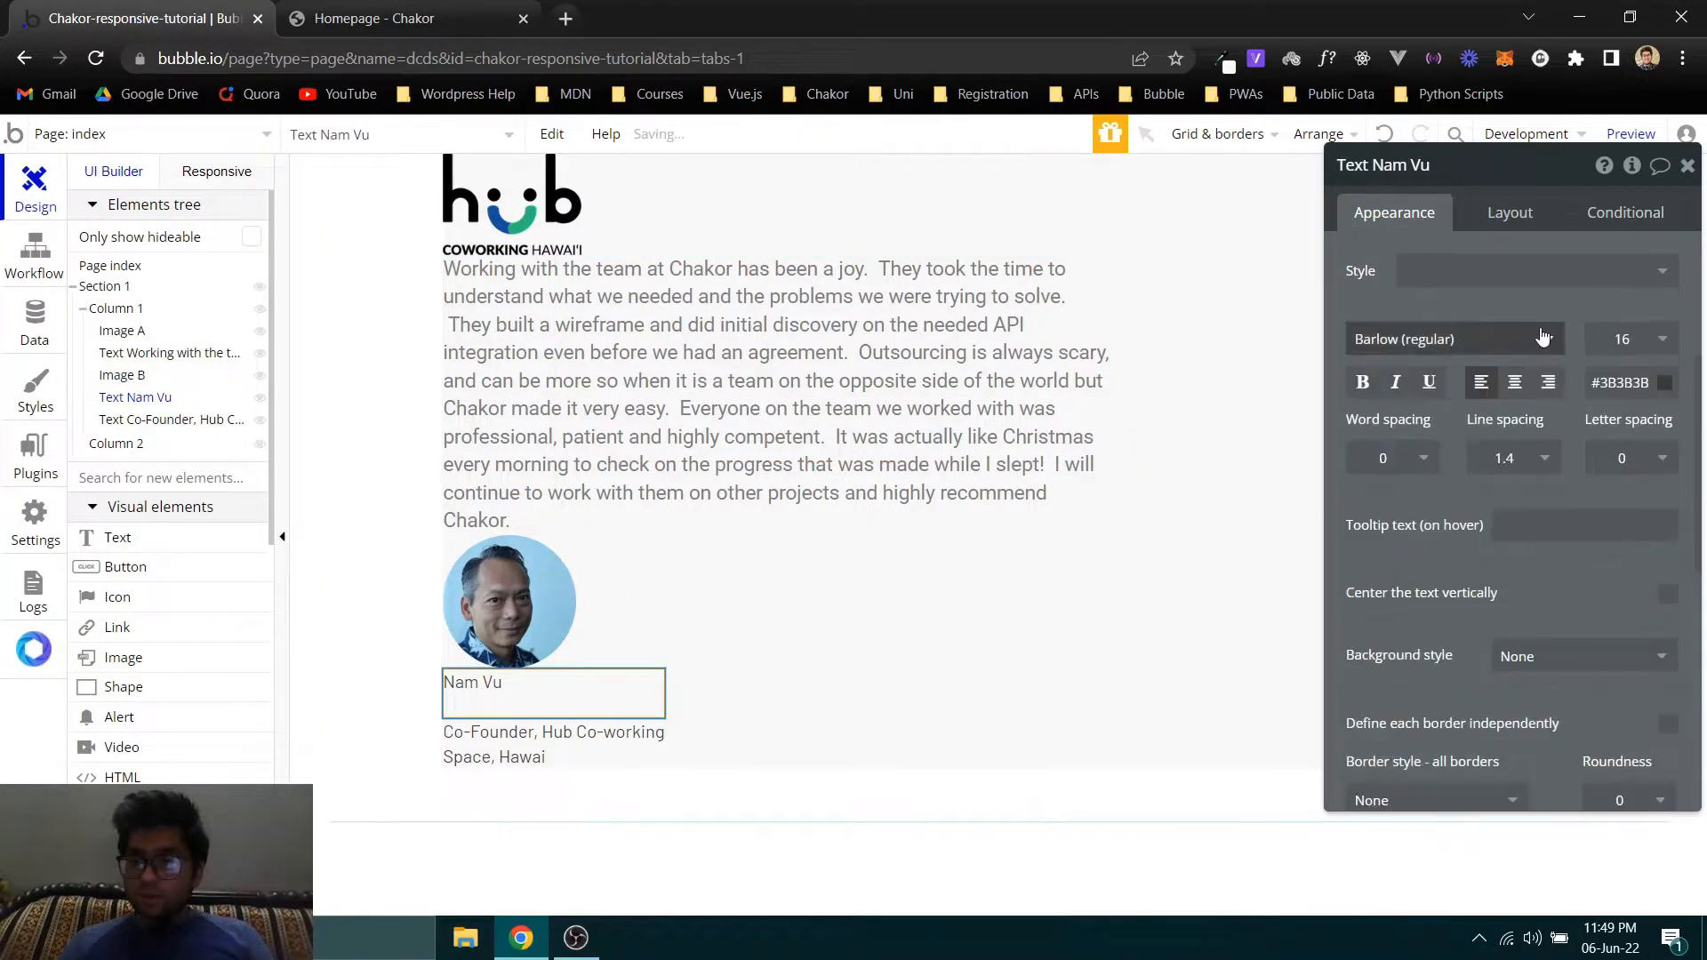
left_click(1469, 340)
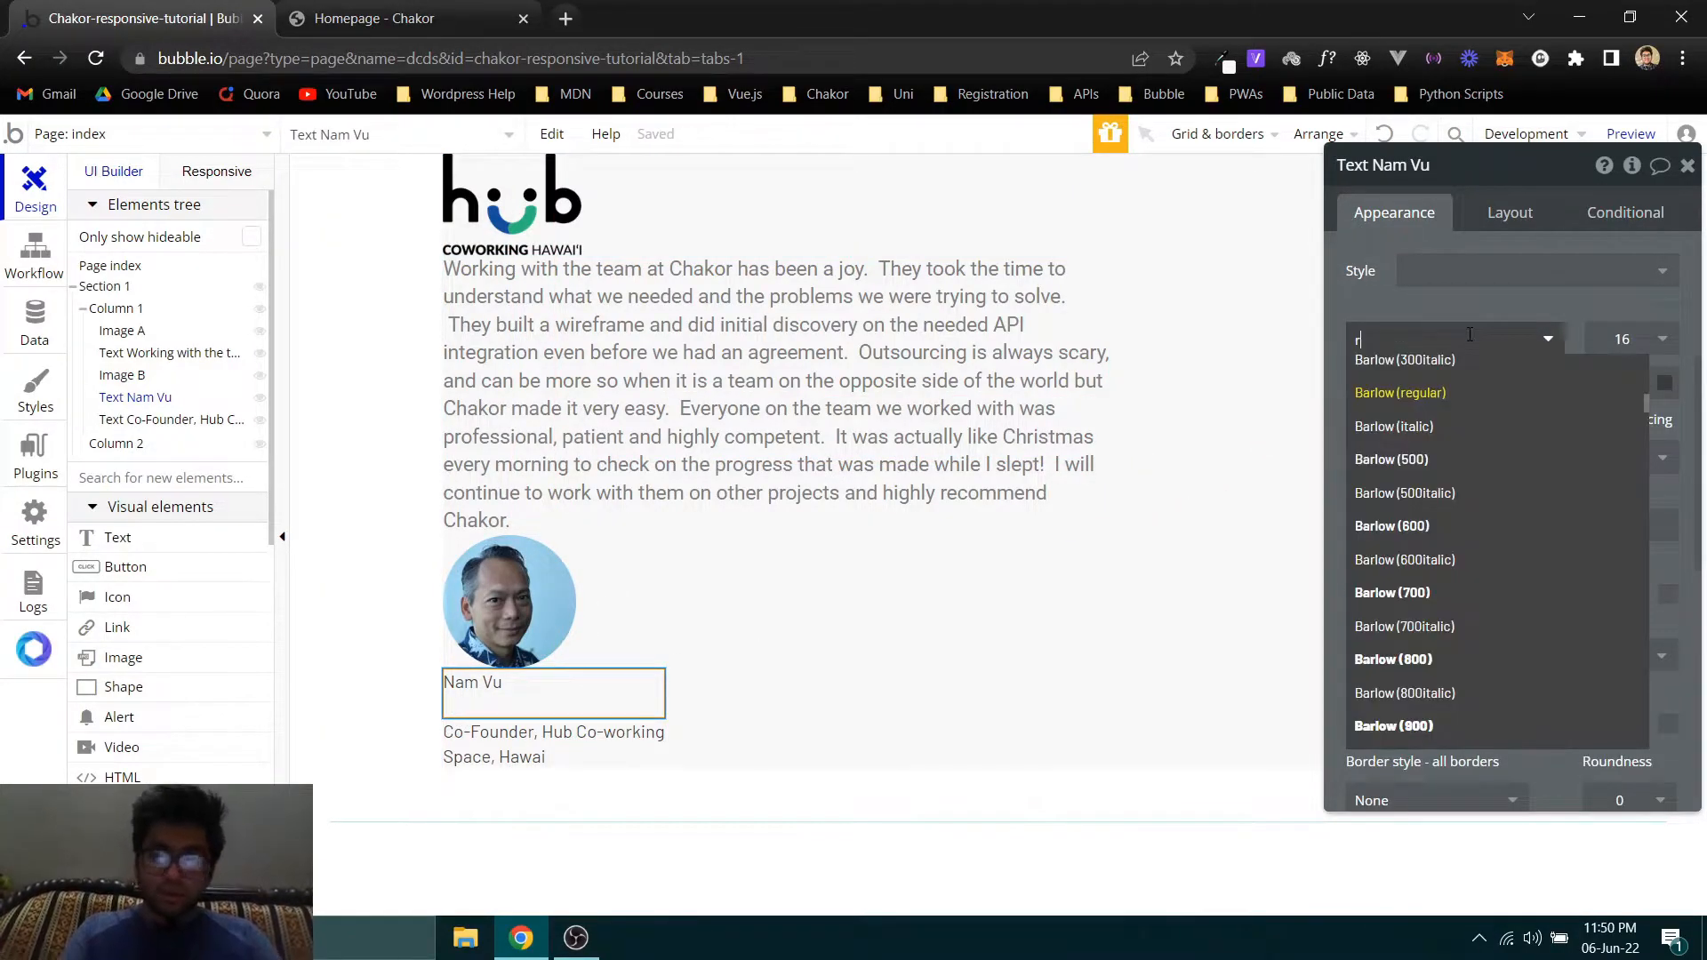
type("roboto")
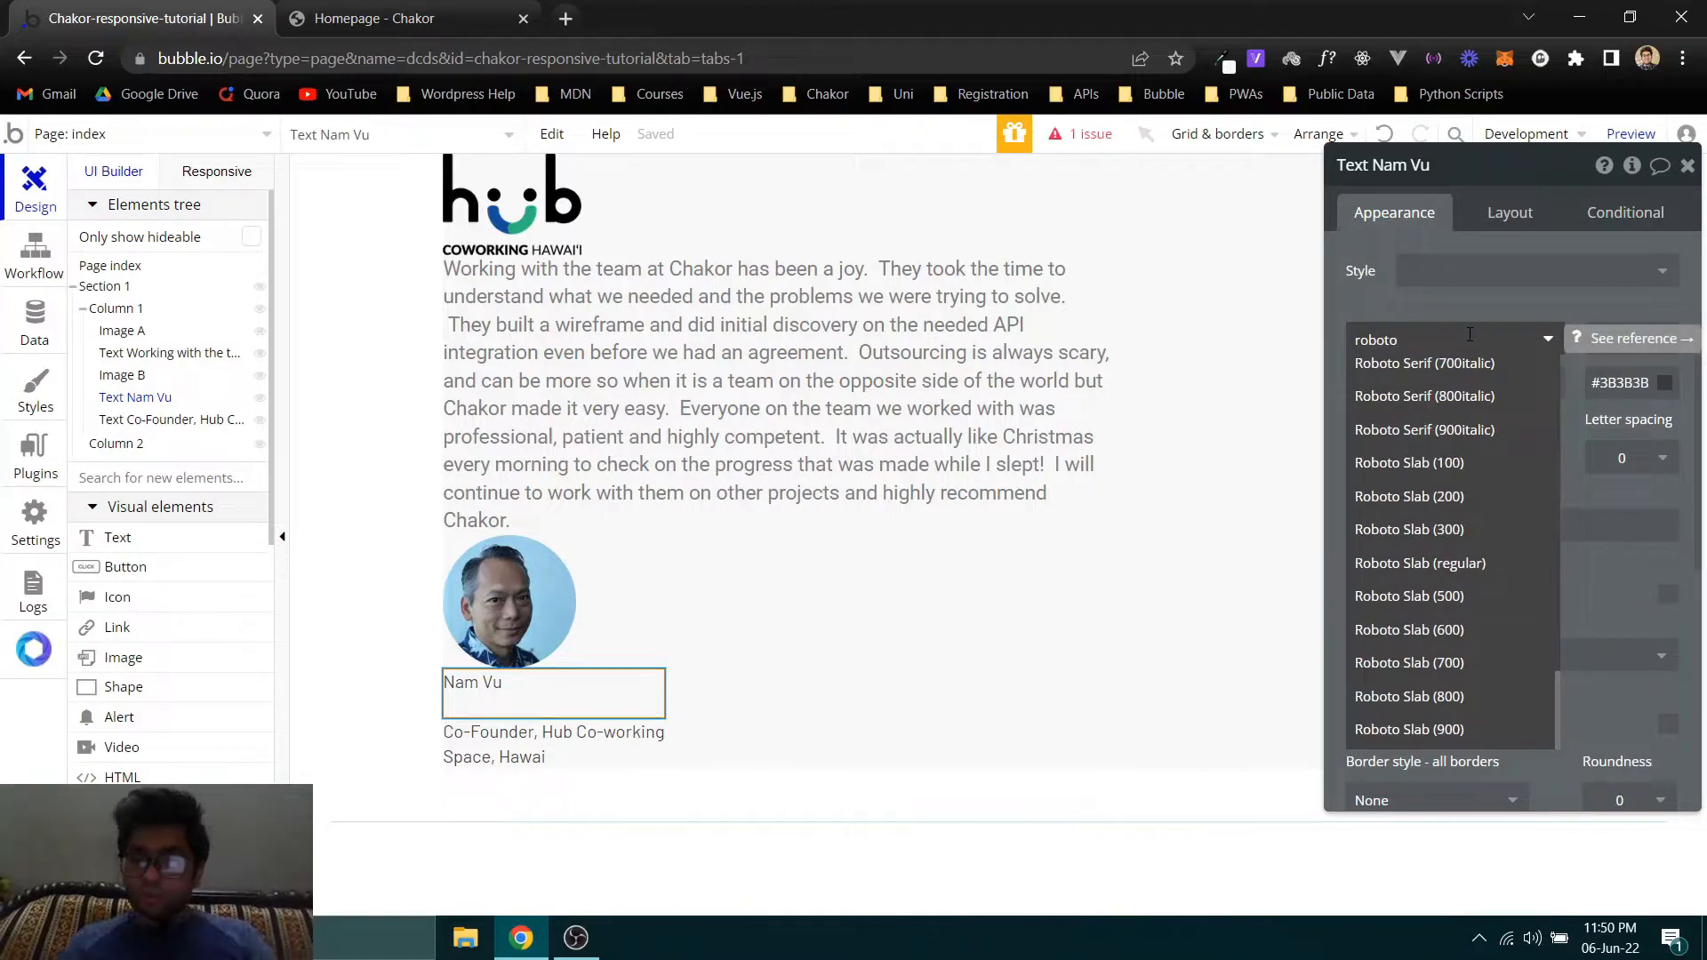
scroll(1481, 461, "up", 3)
scroll(1476, 463, "up", 10)
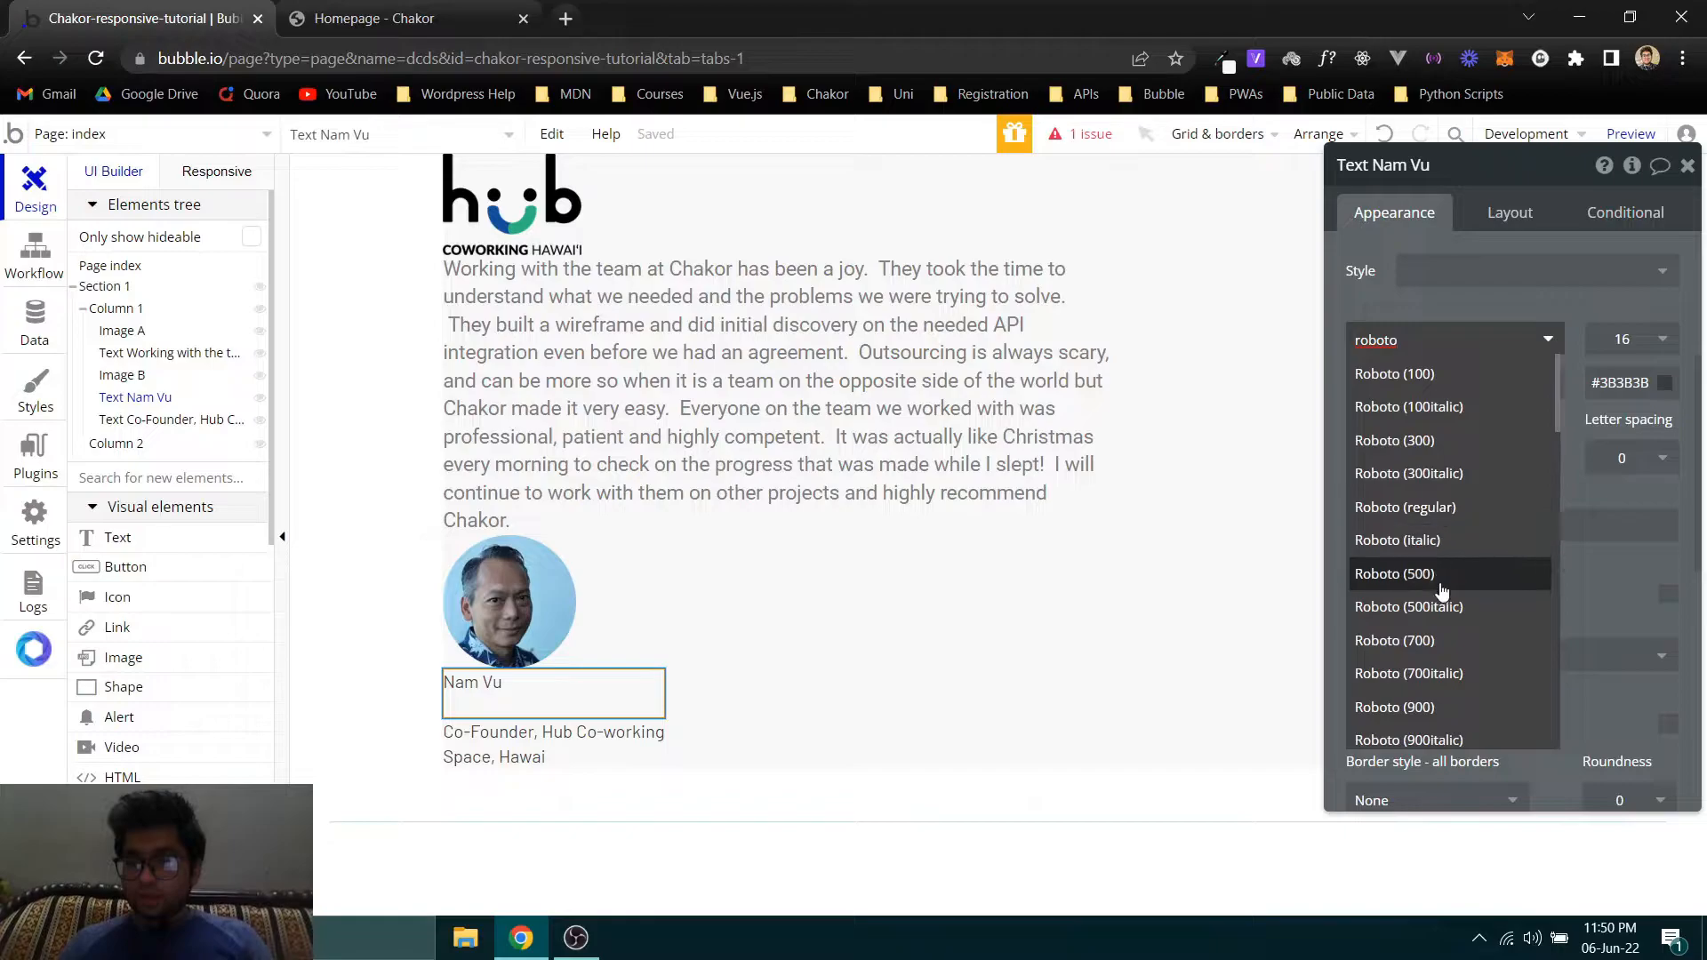
left_click(1440, 641)
- Check the author name's font size on the Chakor homepage and set the Bubble author name text to size 18
left_click(382, 18)
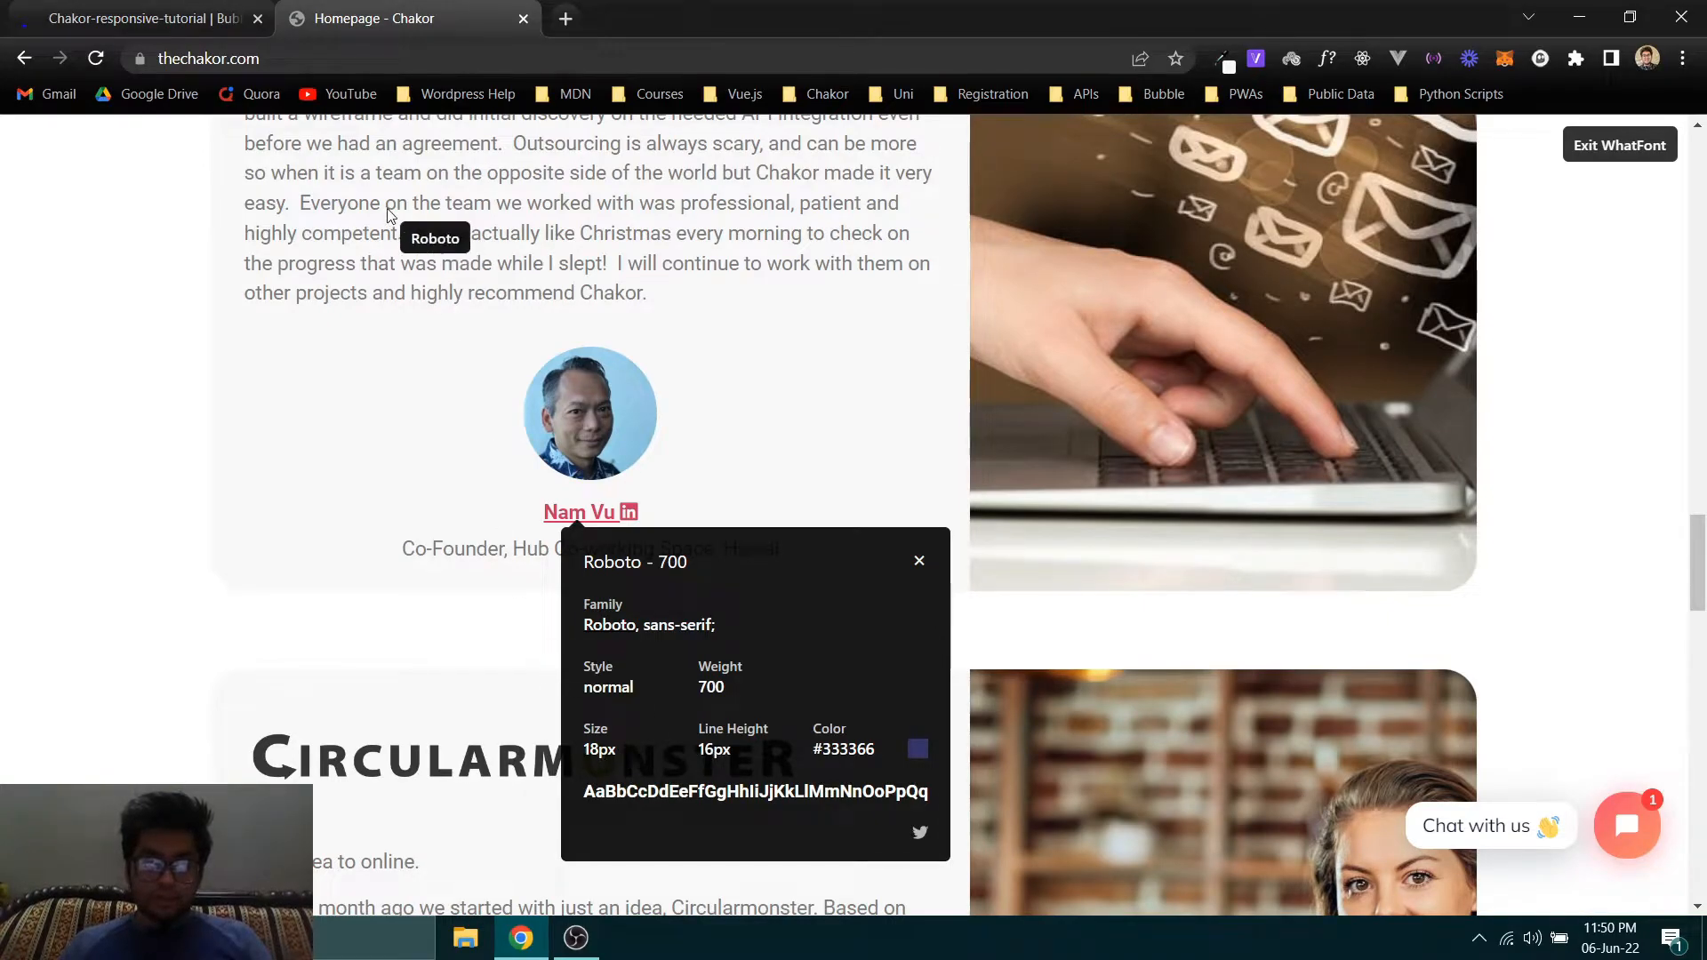
left_click(142, 17)
double_click(1638, 344)
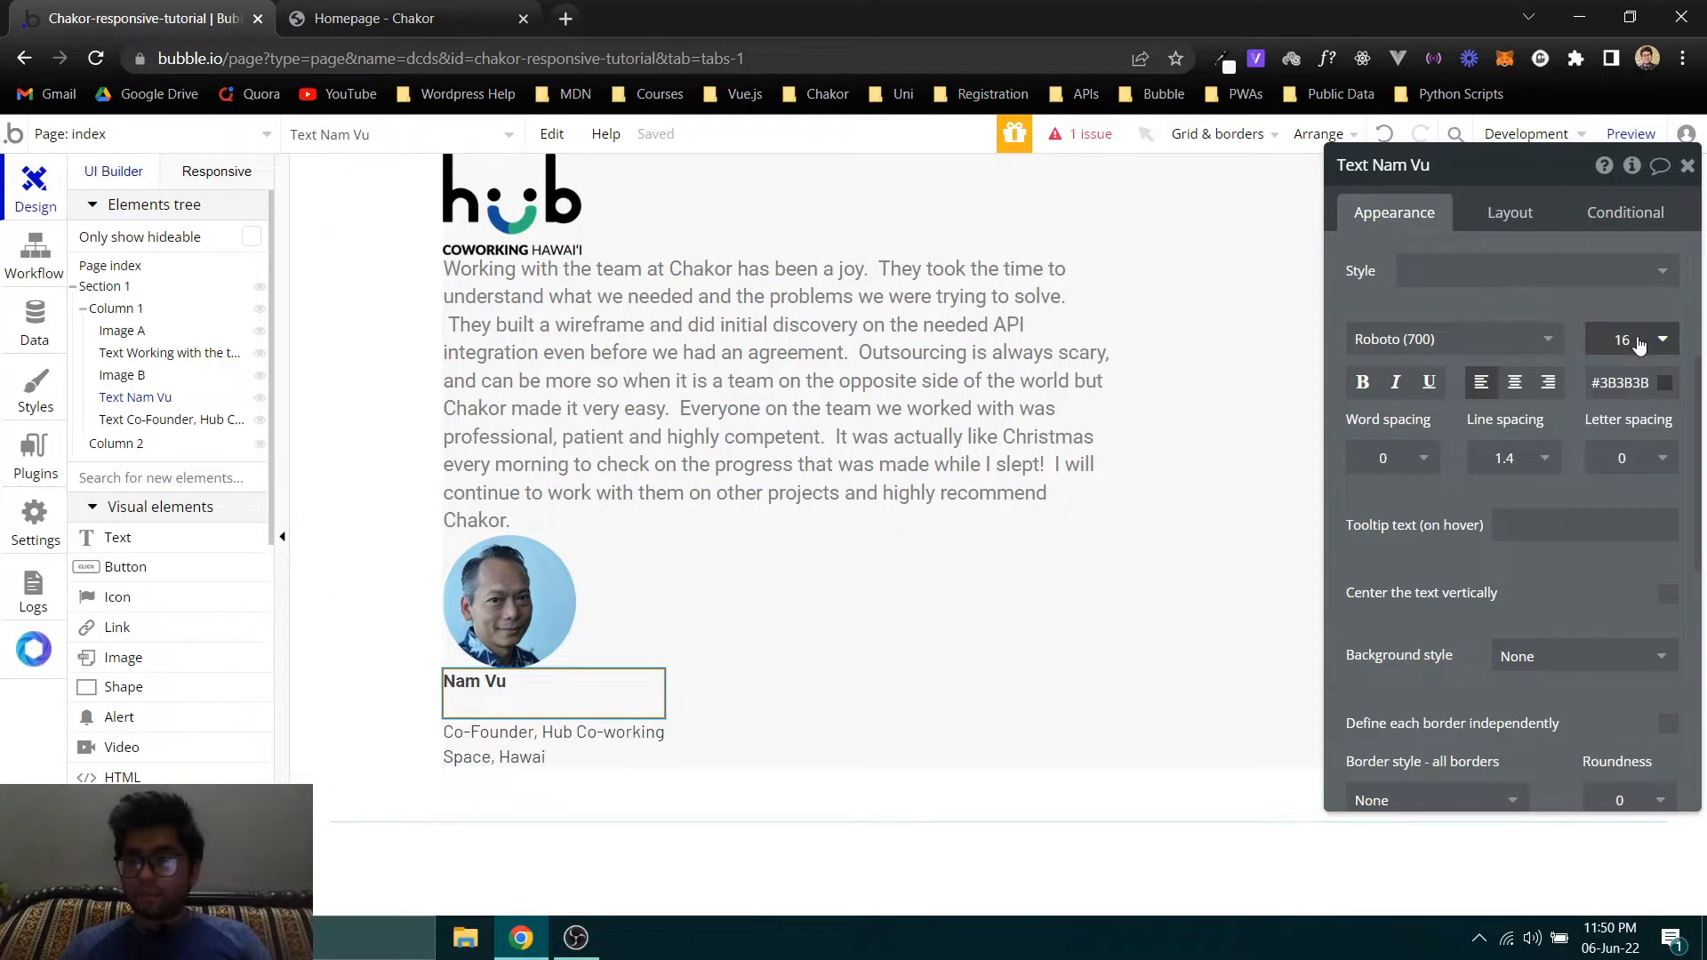
double_click(1619, 339)
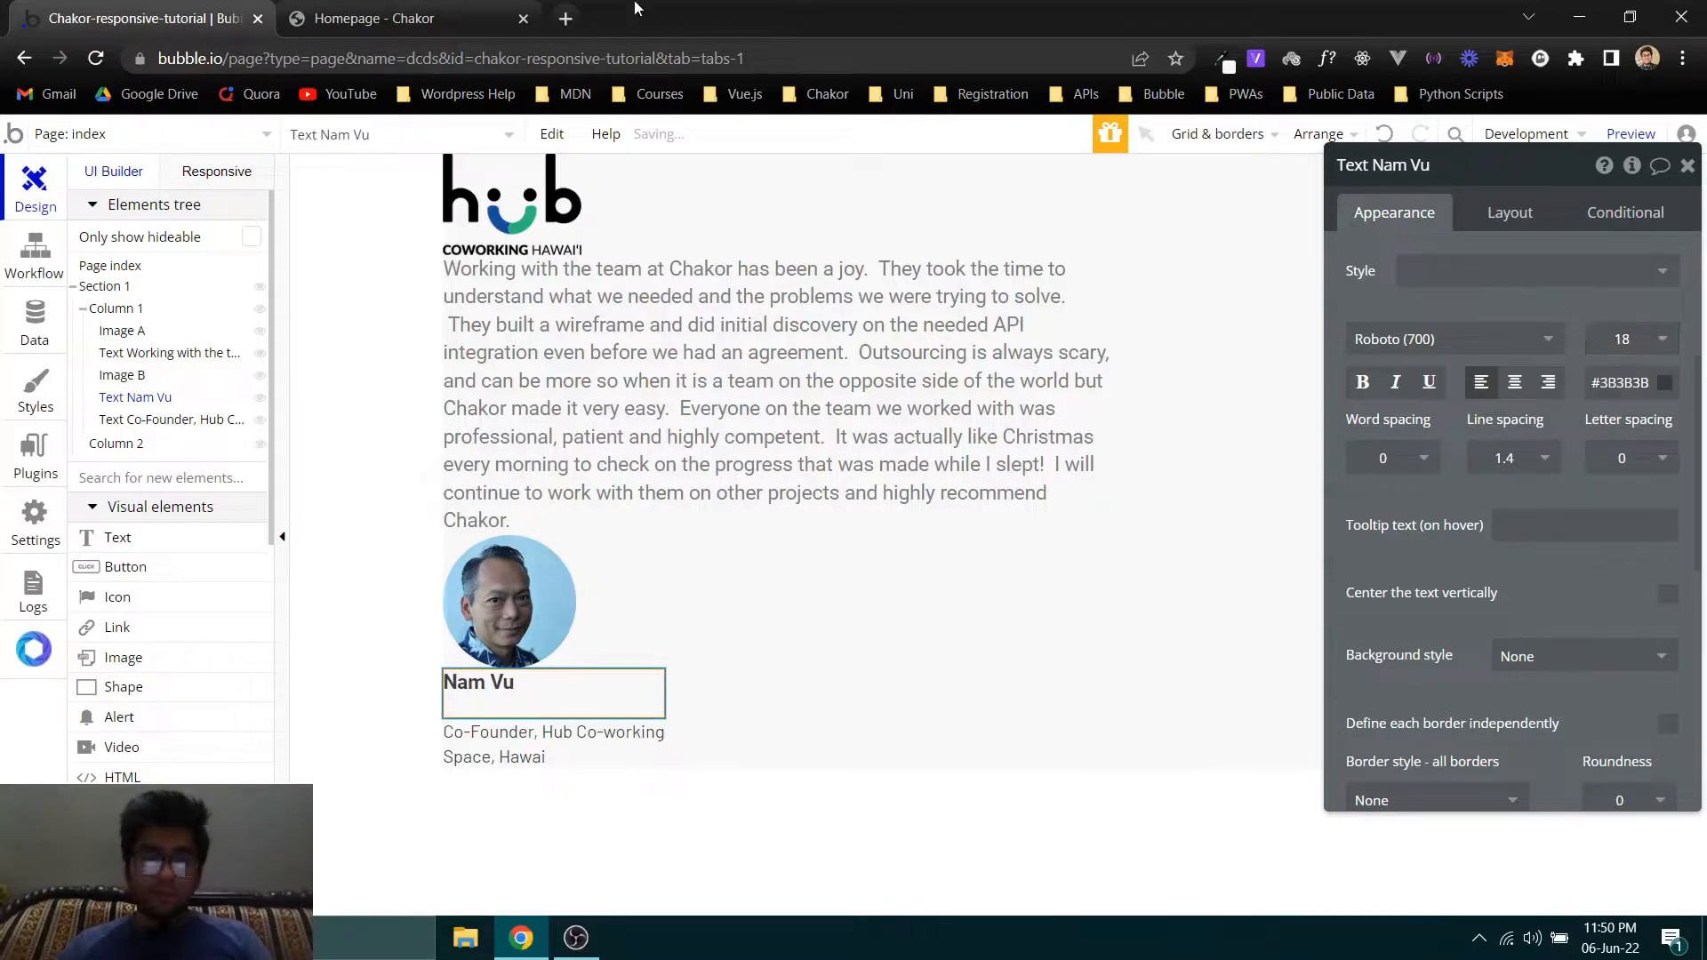
- Examine the LinkedIn icon beside the author name on the Chakor homepage, and reselect the author name text in Bubble
left_click(366, 20)
mouse_move(634, 518)
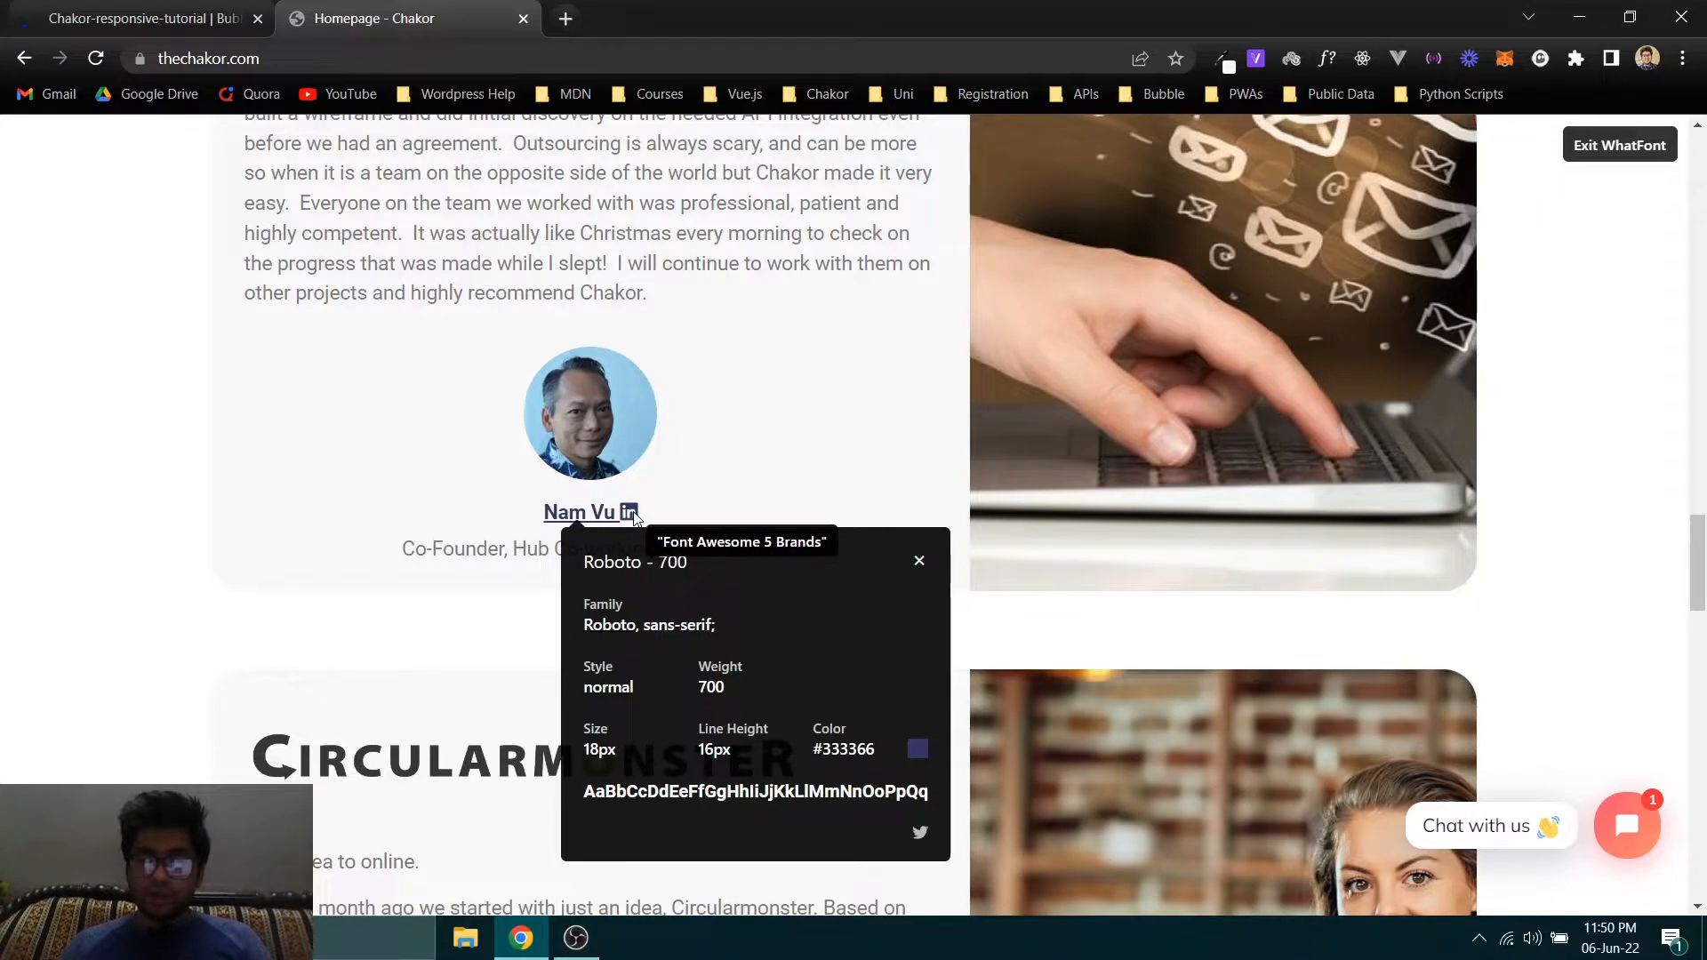
left_click(143, 18)
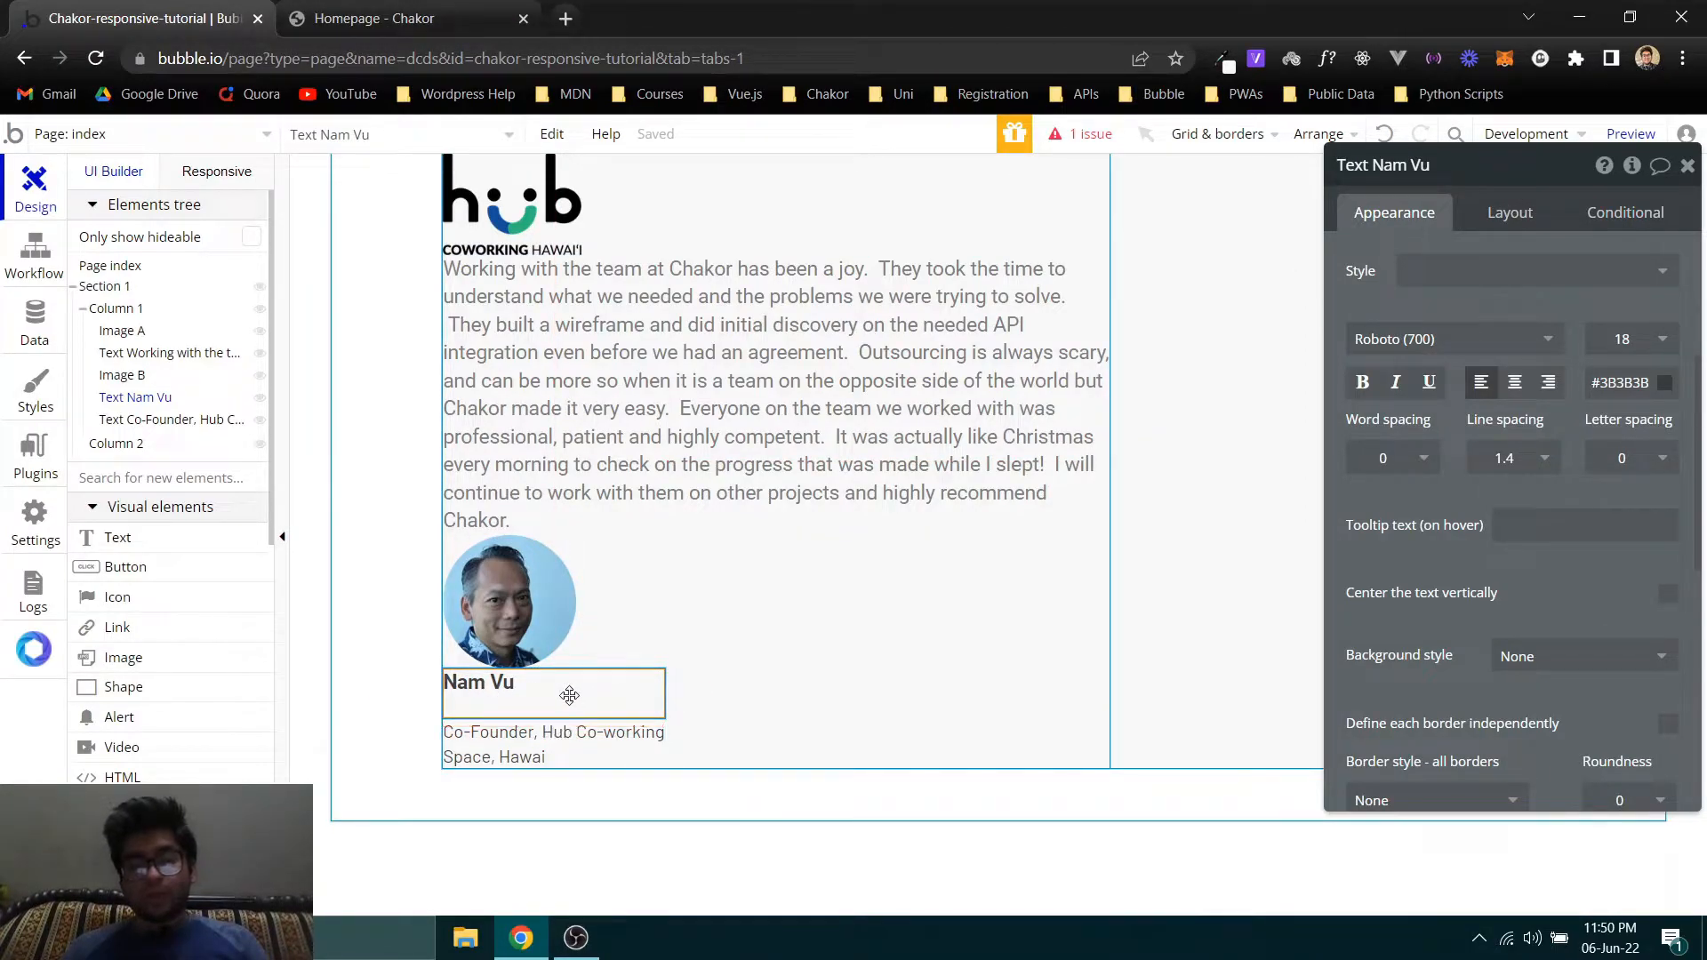
left_click(649, 480)
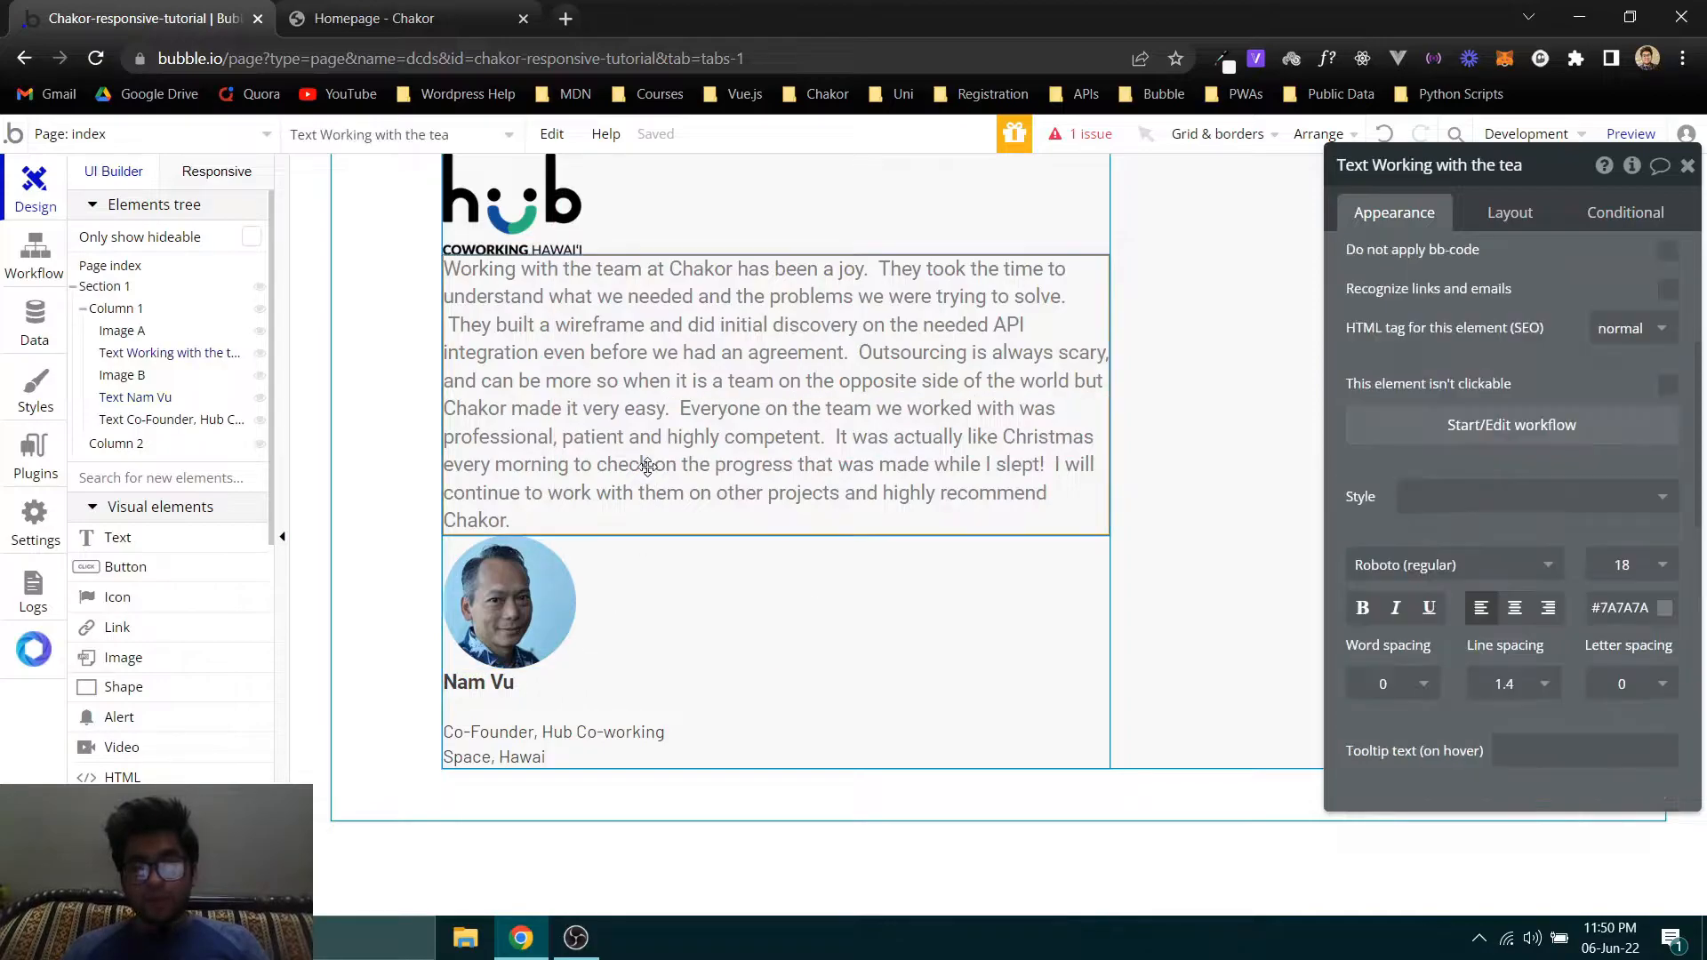
left_click(590, 707)
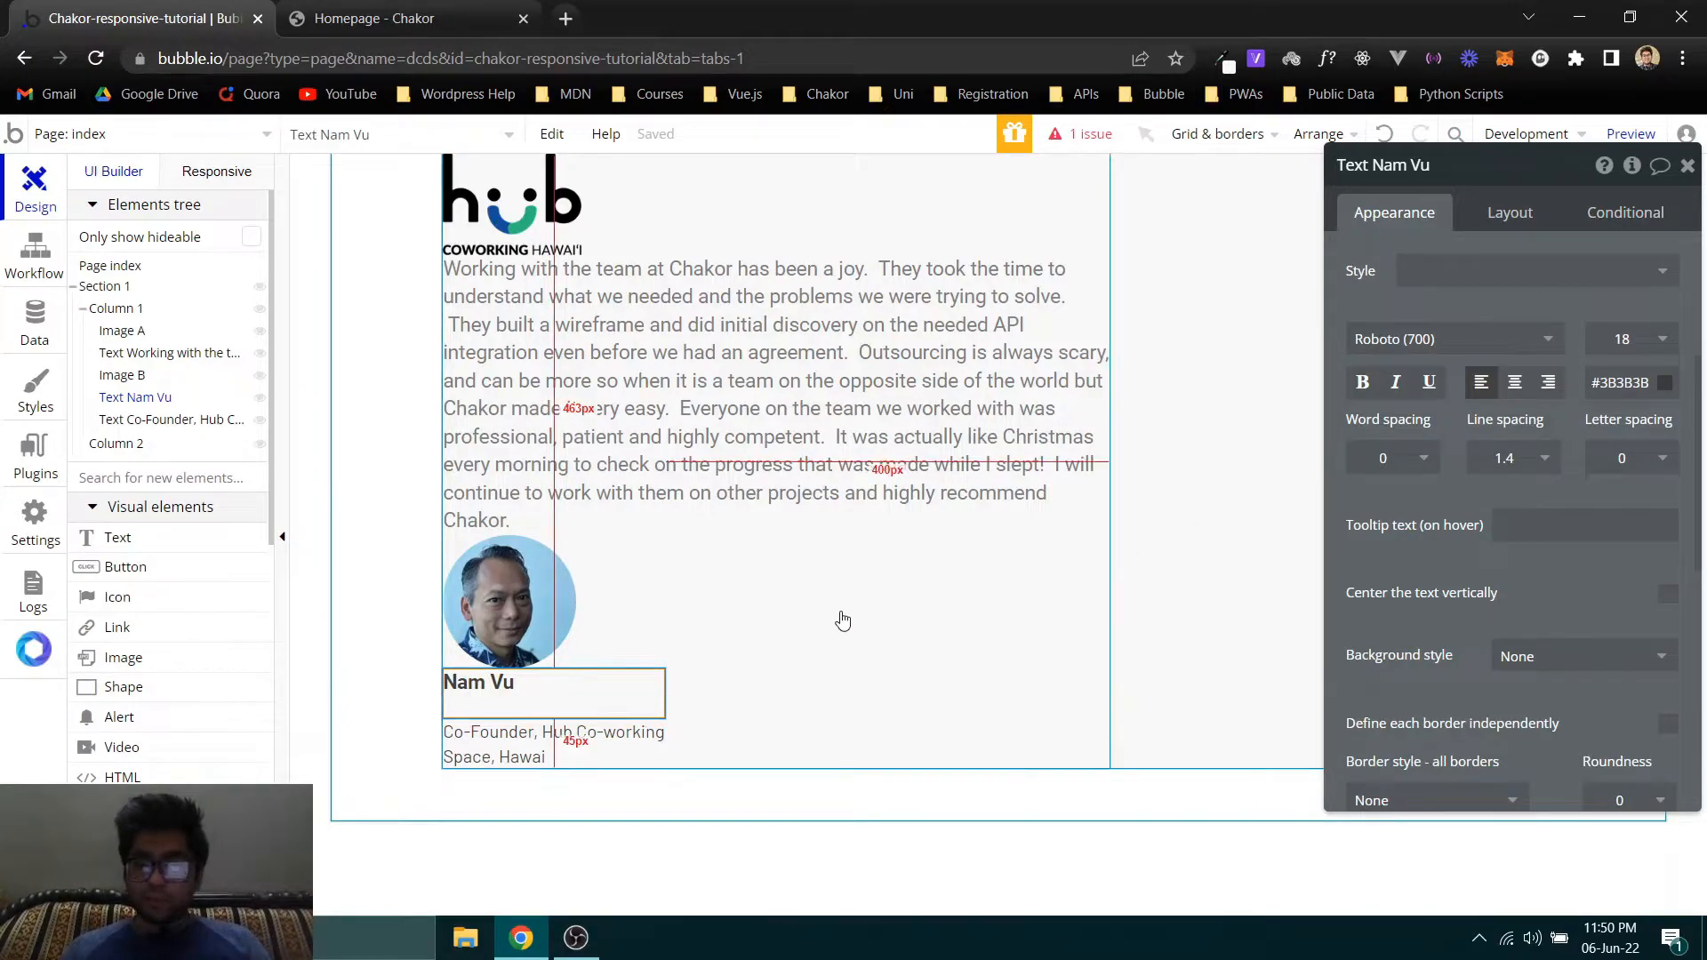
- On the Chakor homepage, sample the pink of the LinkedIn icon beside the author name with Eye Dropper and get its hex code
left_click(312, 8)
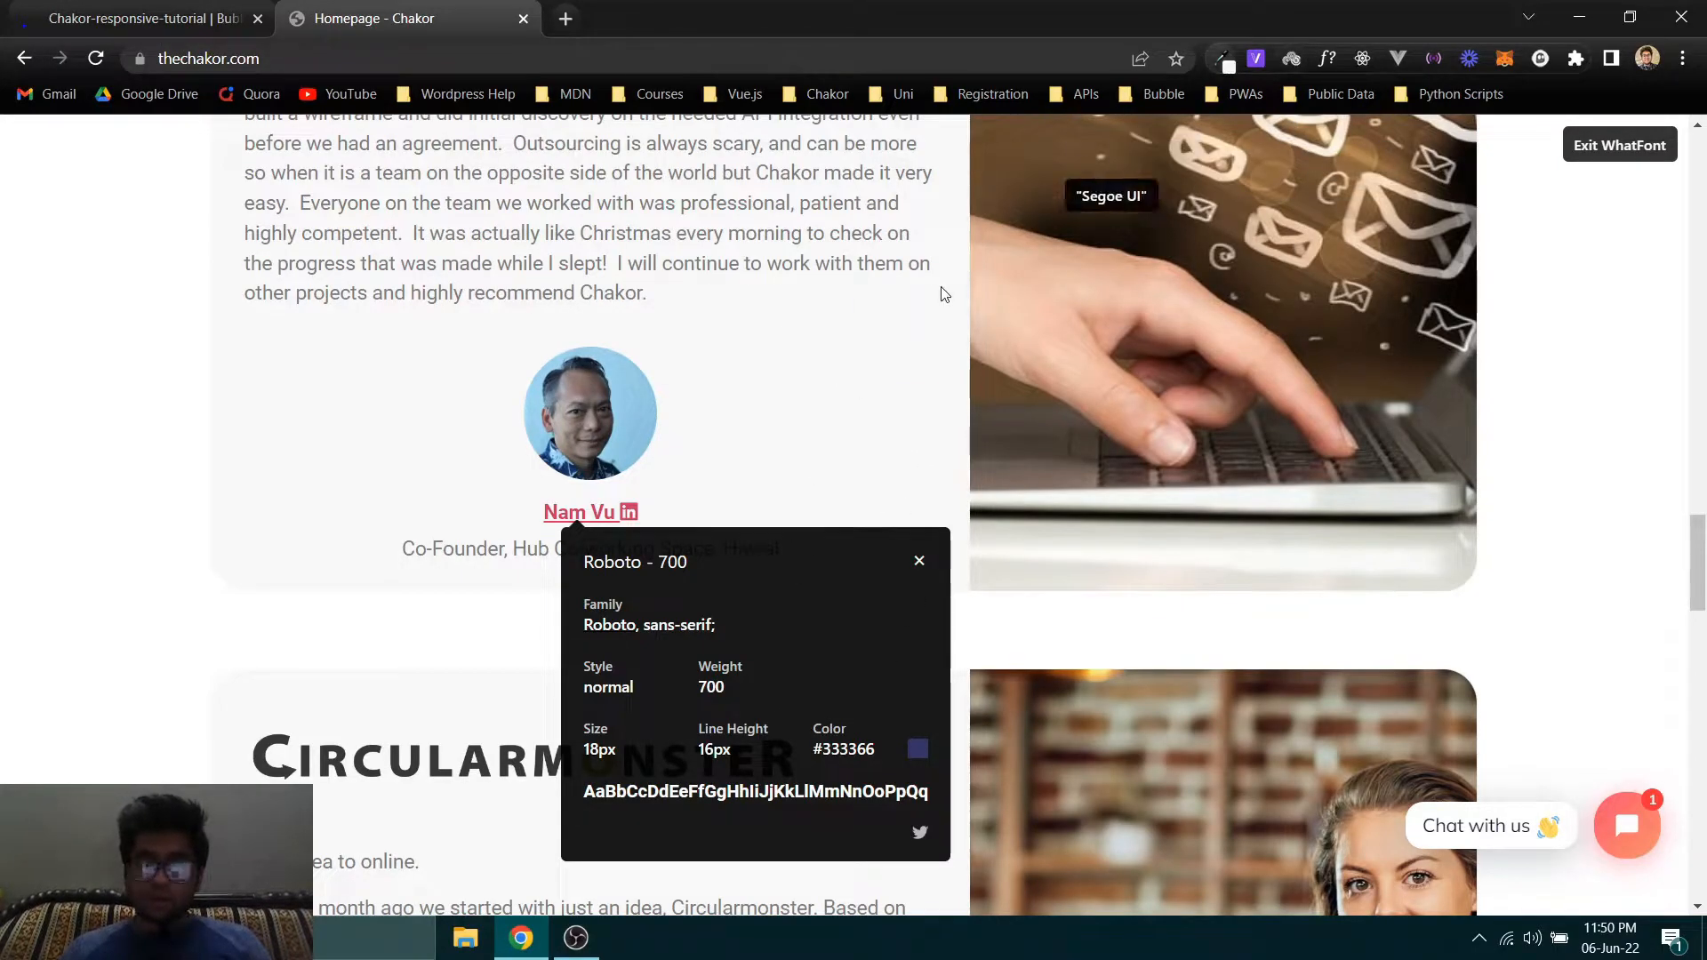
left_click(1222, 58)
left_click(702, 144)
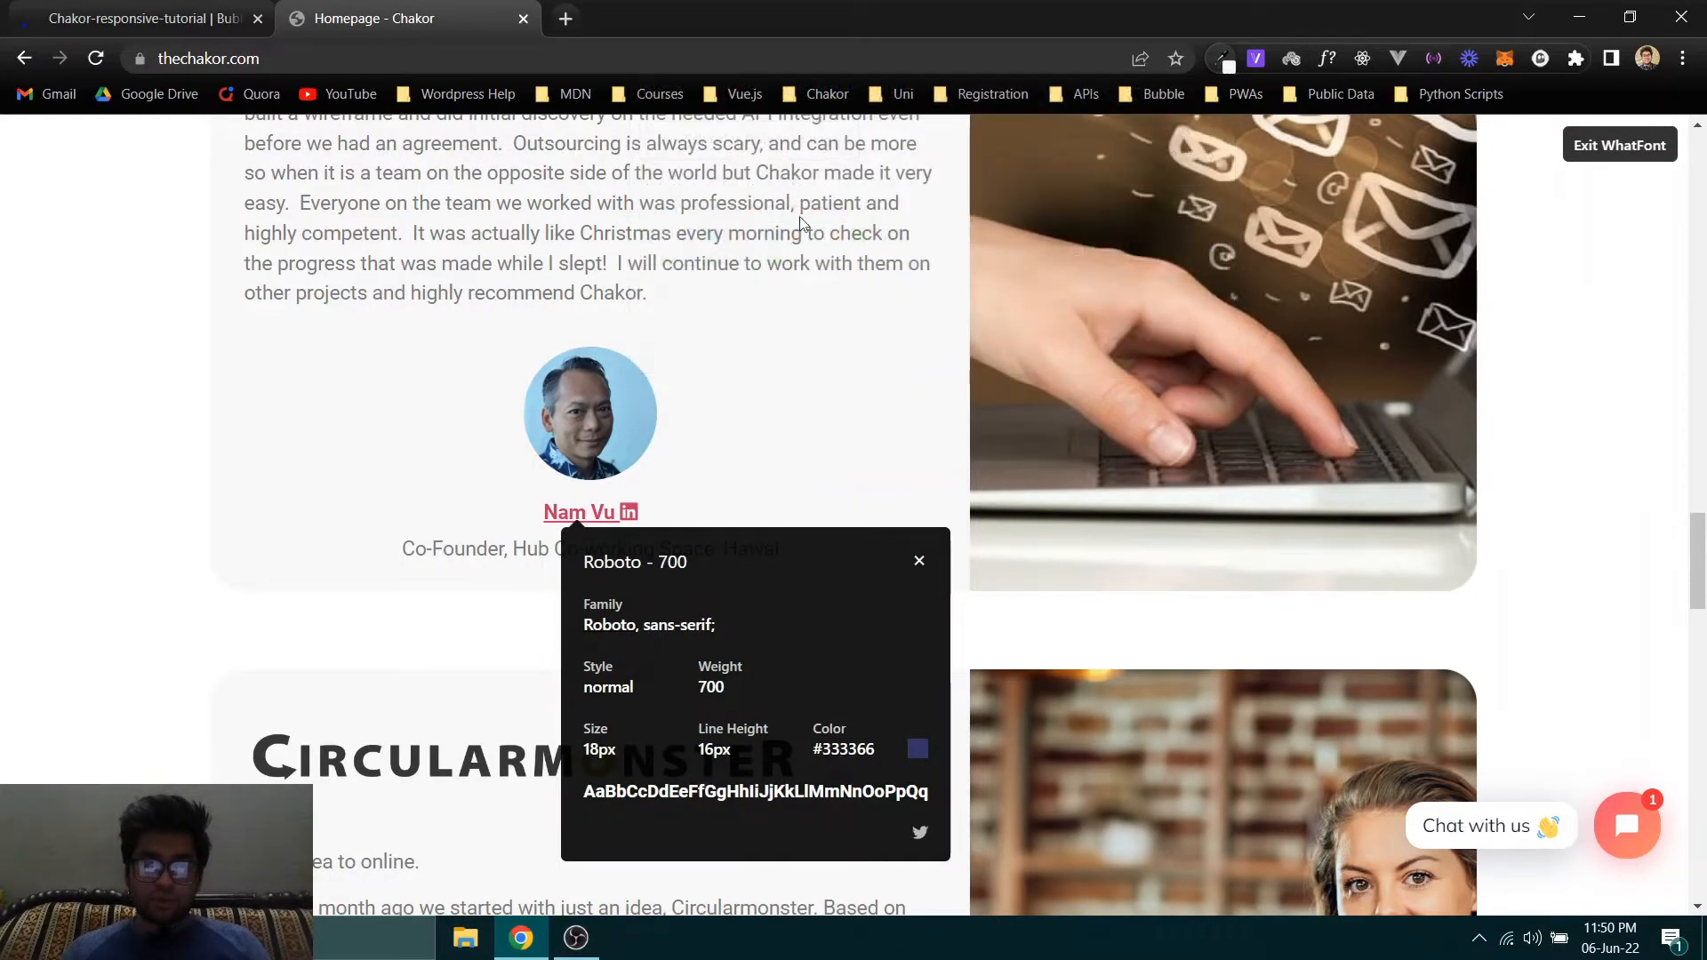
left_click(631, 514)
left_click(1222, 59)
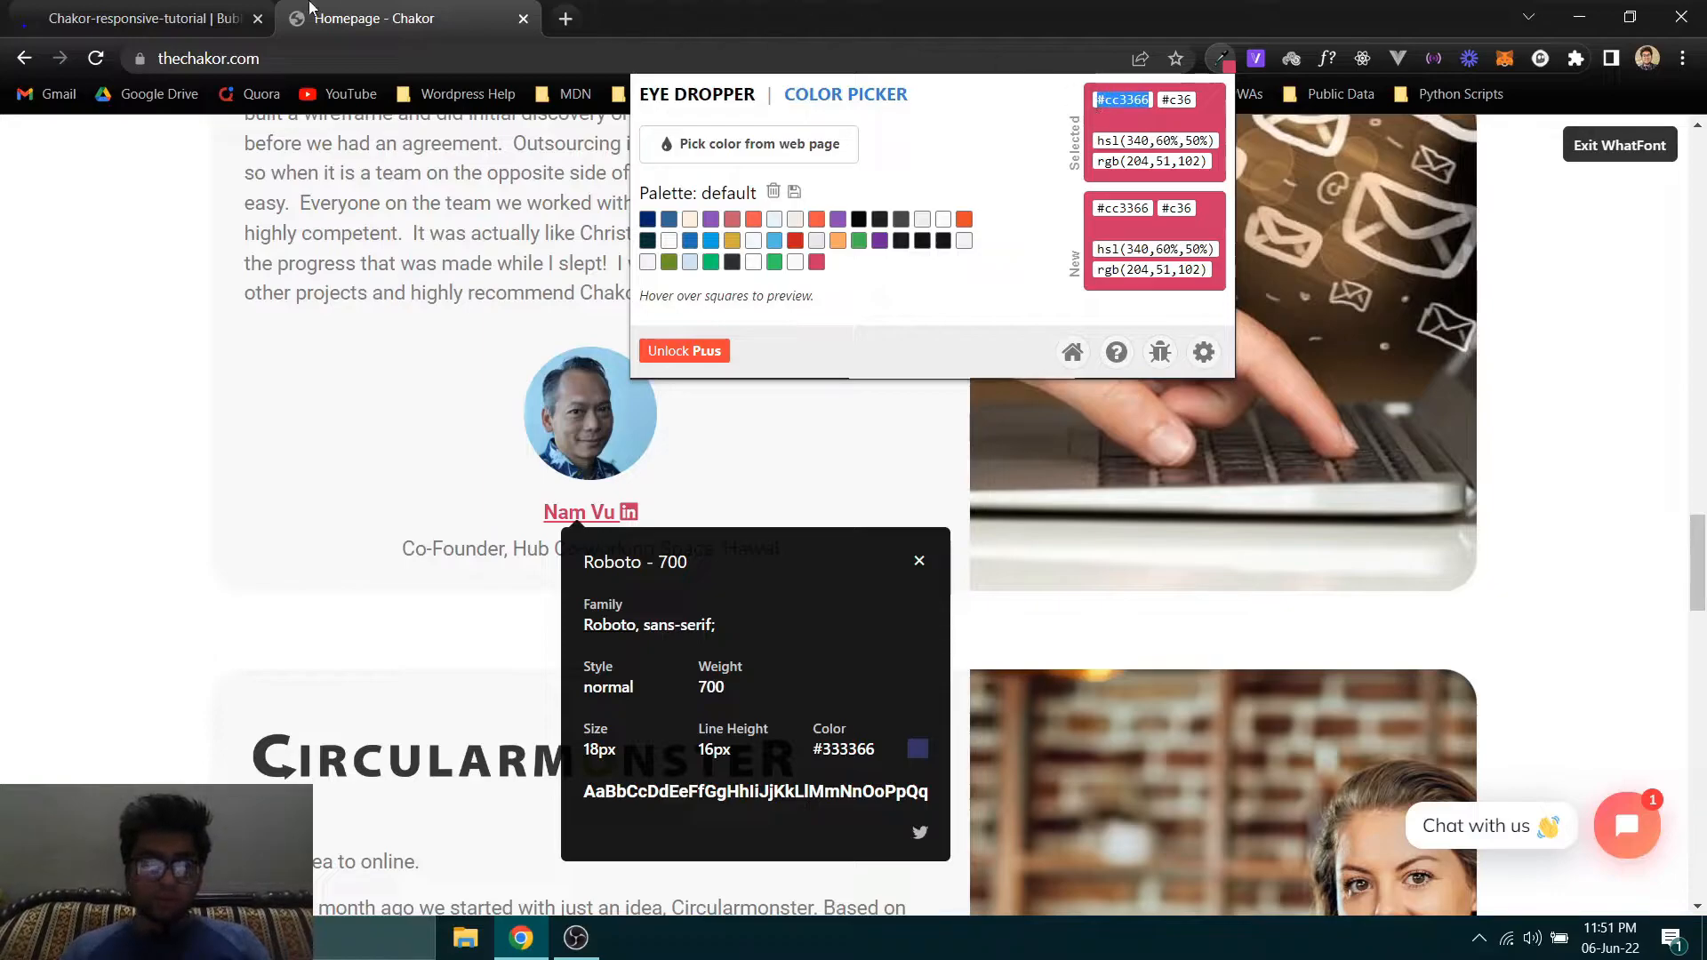
- In the Bubble editor, set the author name text's color to #CC3366
key("ctrl+shift+Tab")
left_click(1600, 380)
key("ctrl+a")
type("#CC3366")
left_click(1504, 296)
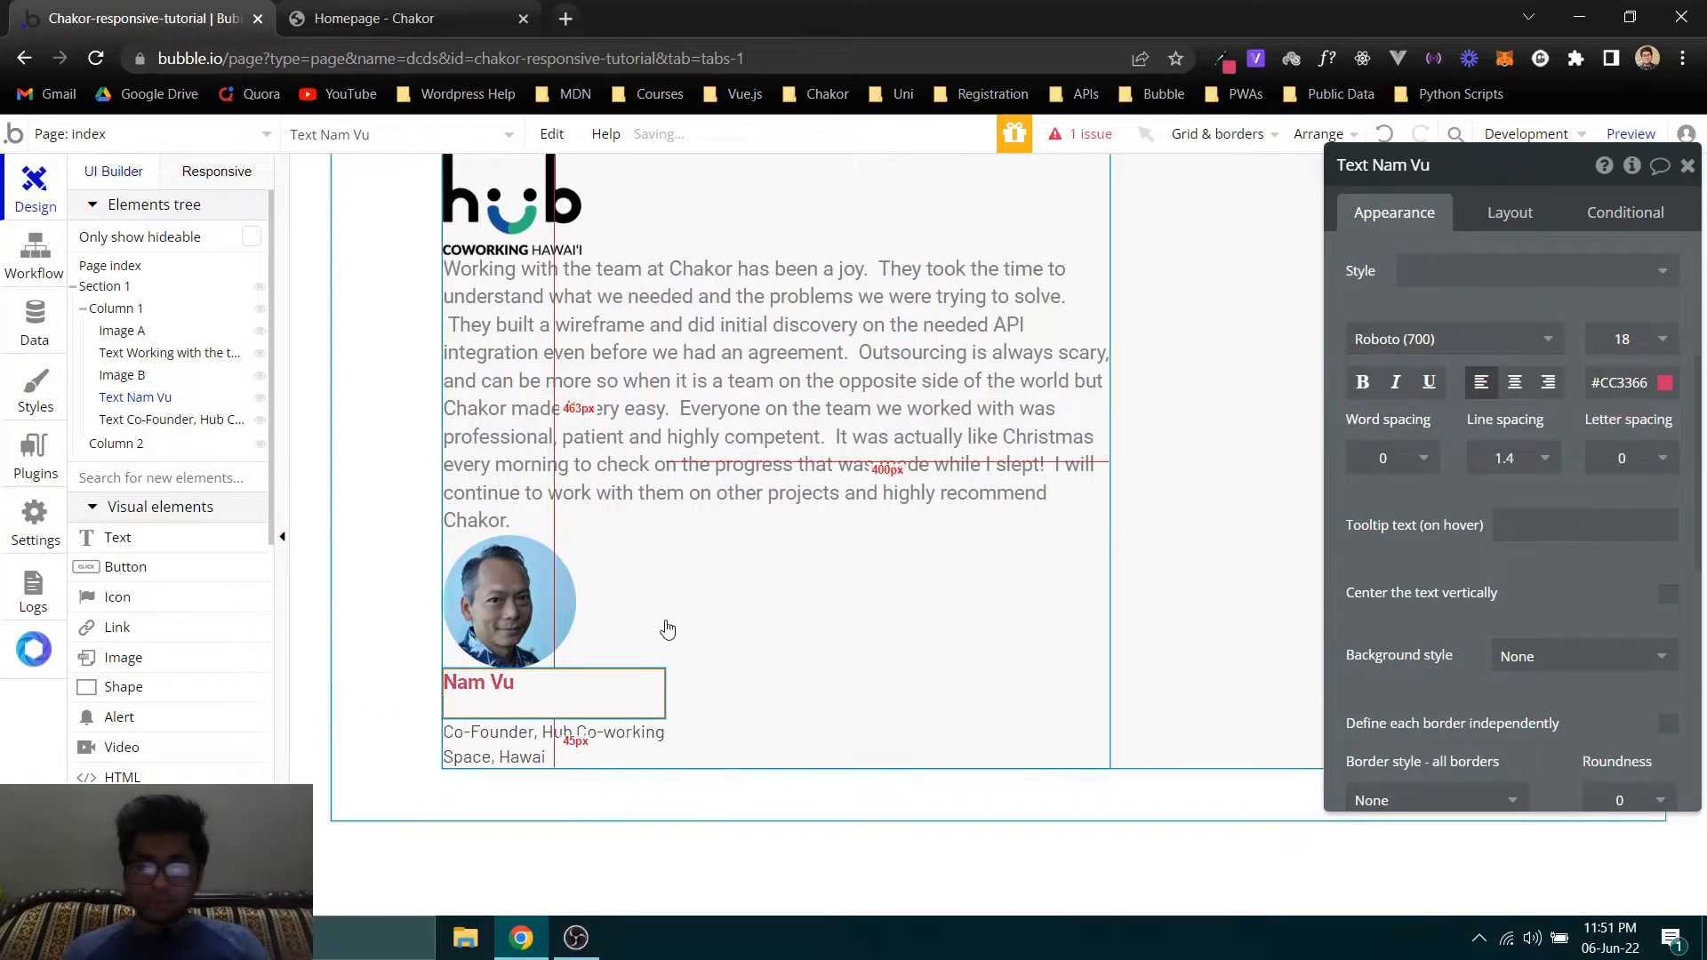
- Compare the author name with the Chakor homepage and center-align the author name text in Bubble
left_click(405, 7)
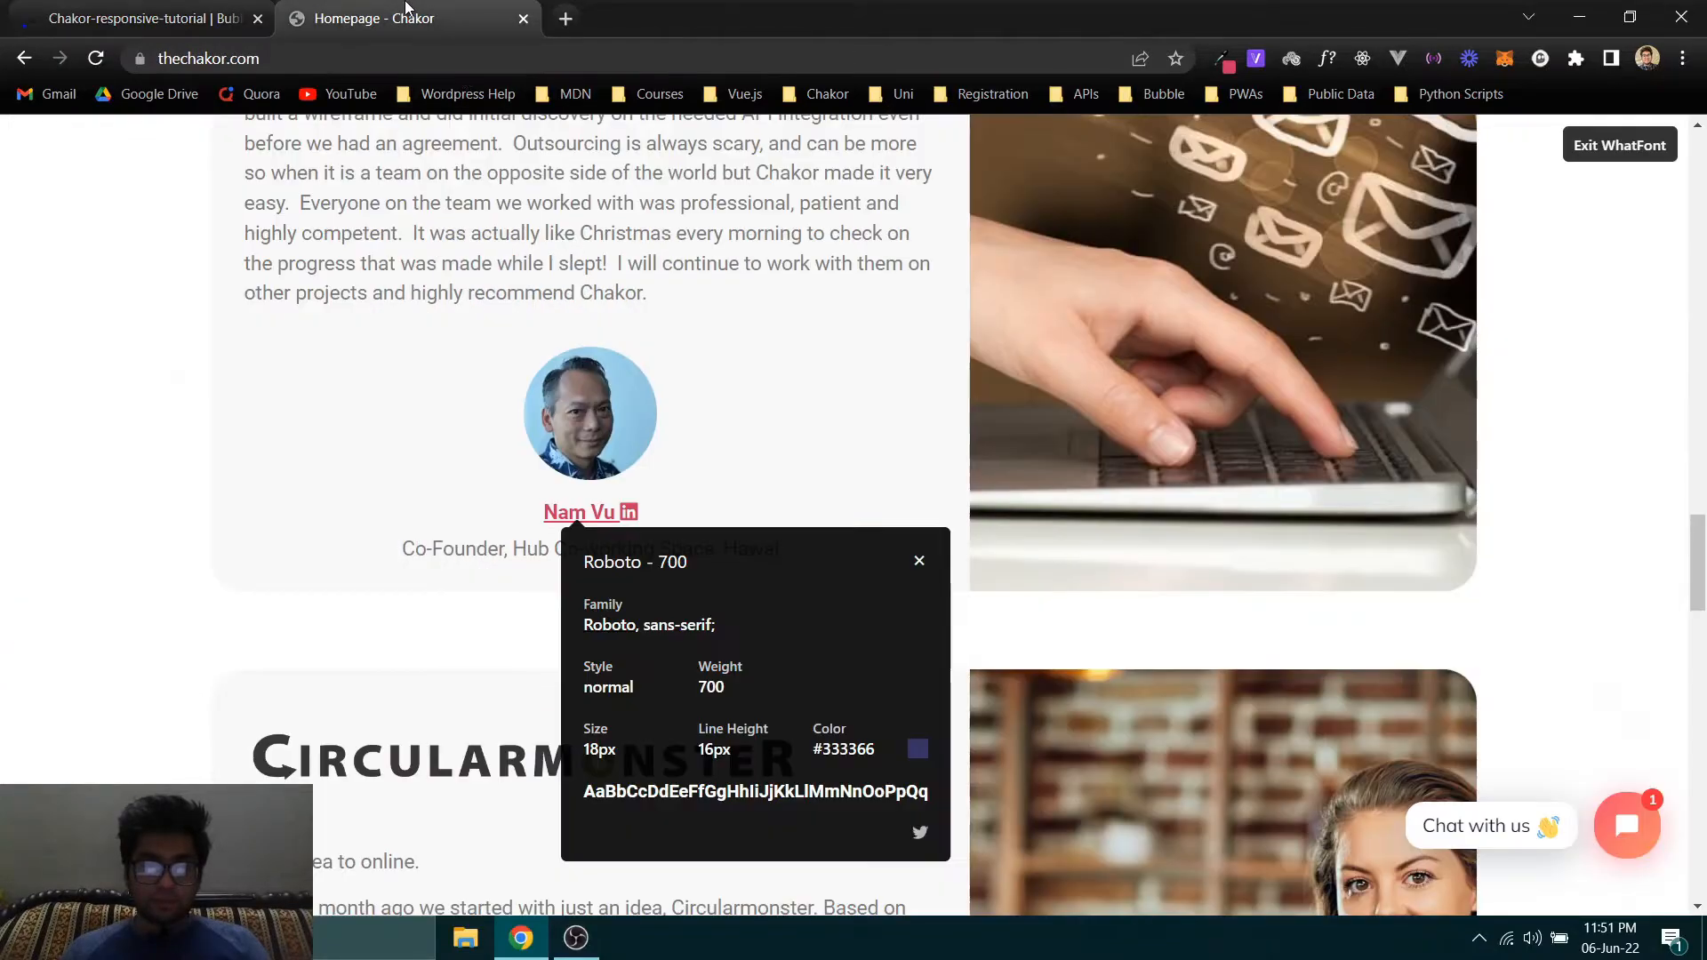
left_click(204, 9)
left_click(416, 7)
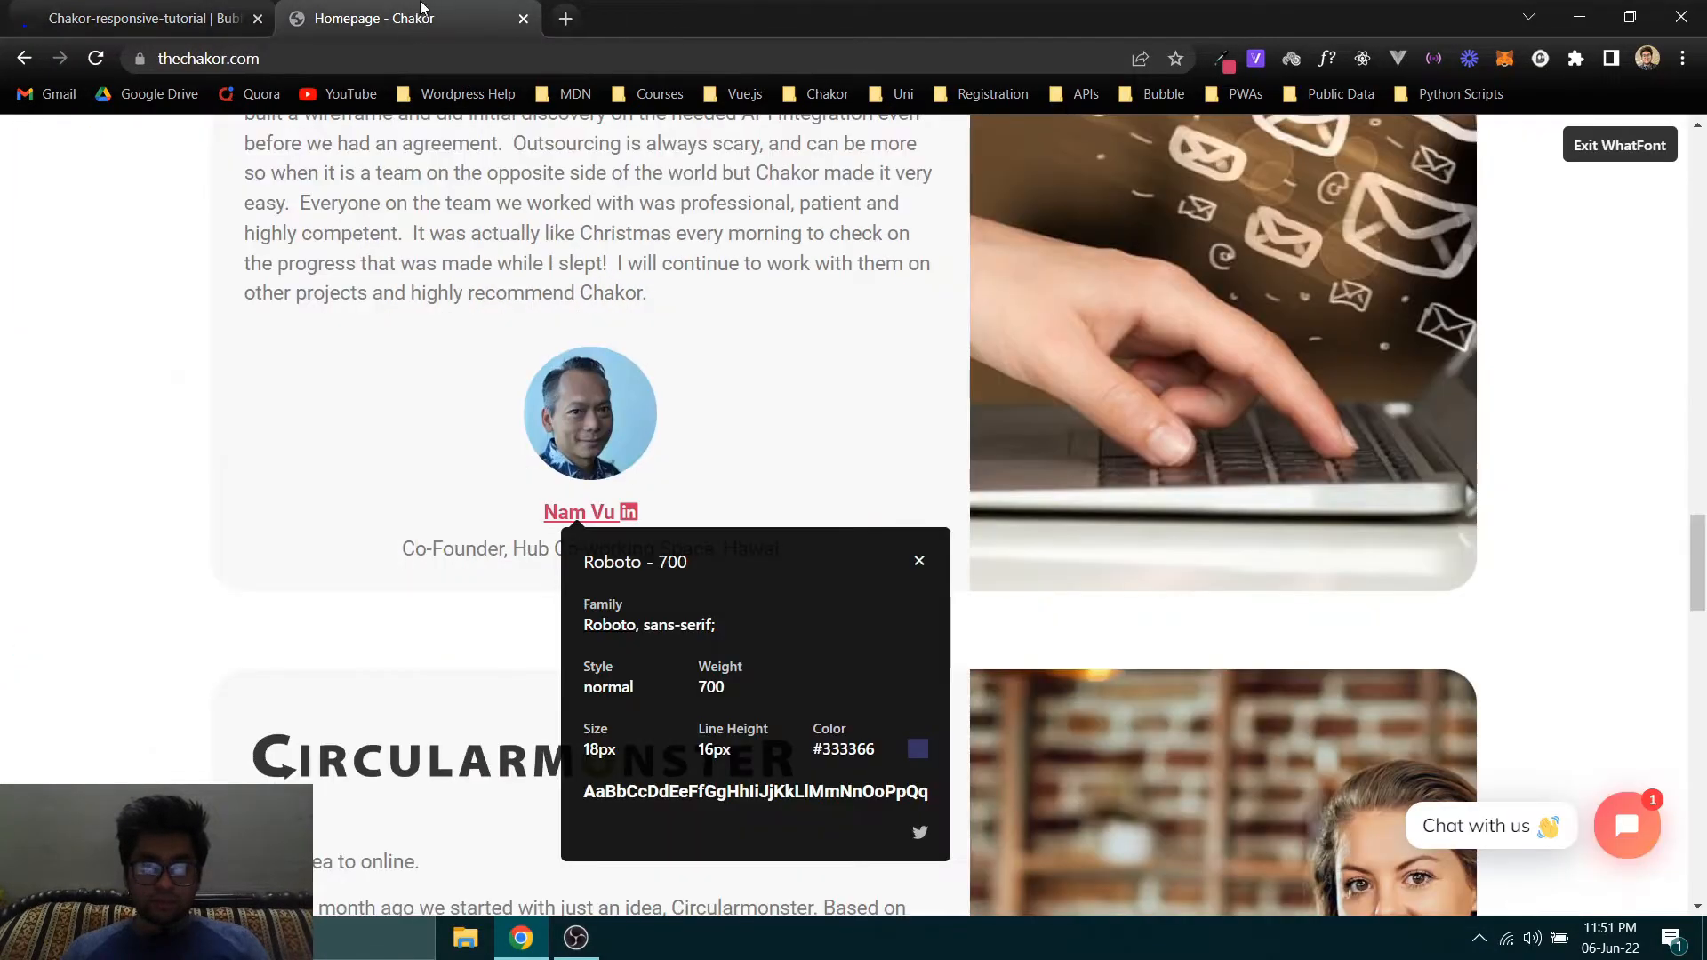
left_click(143, 8)
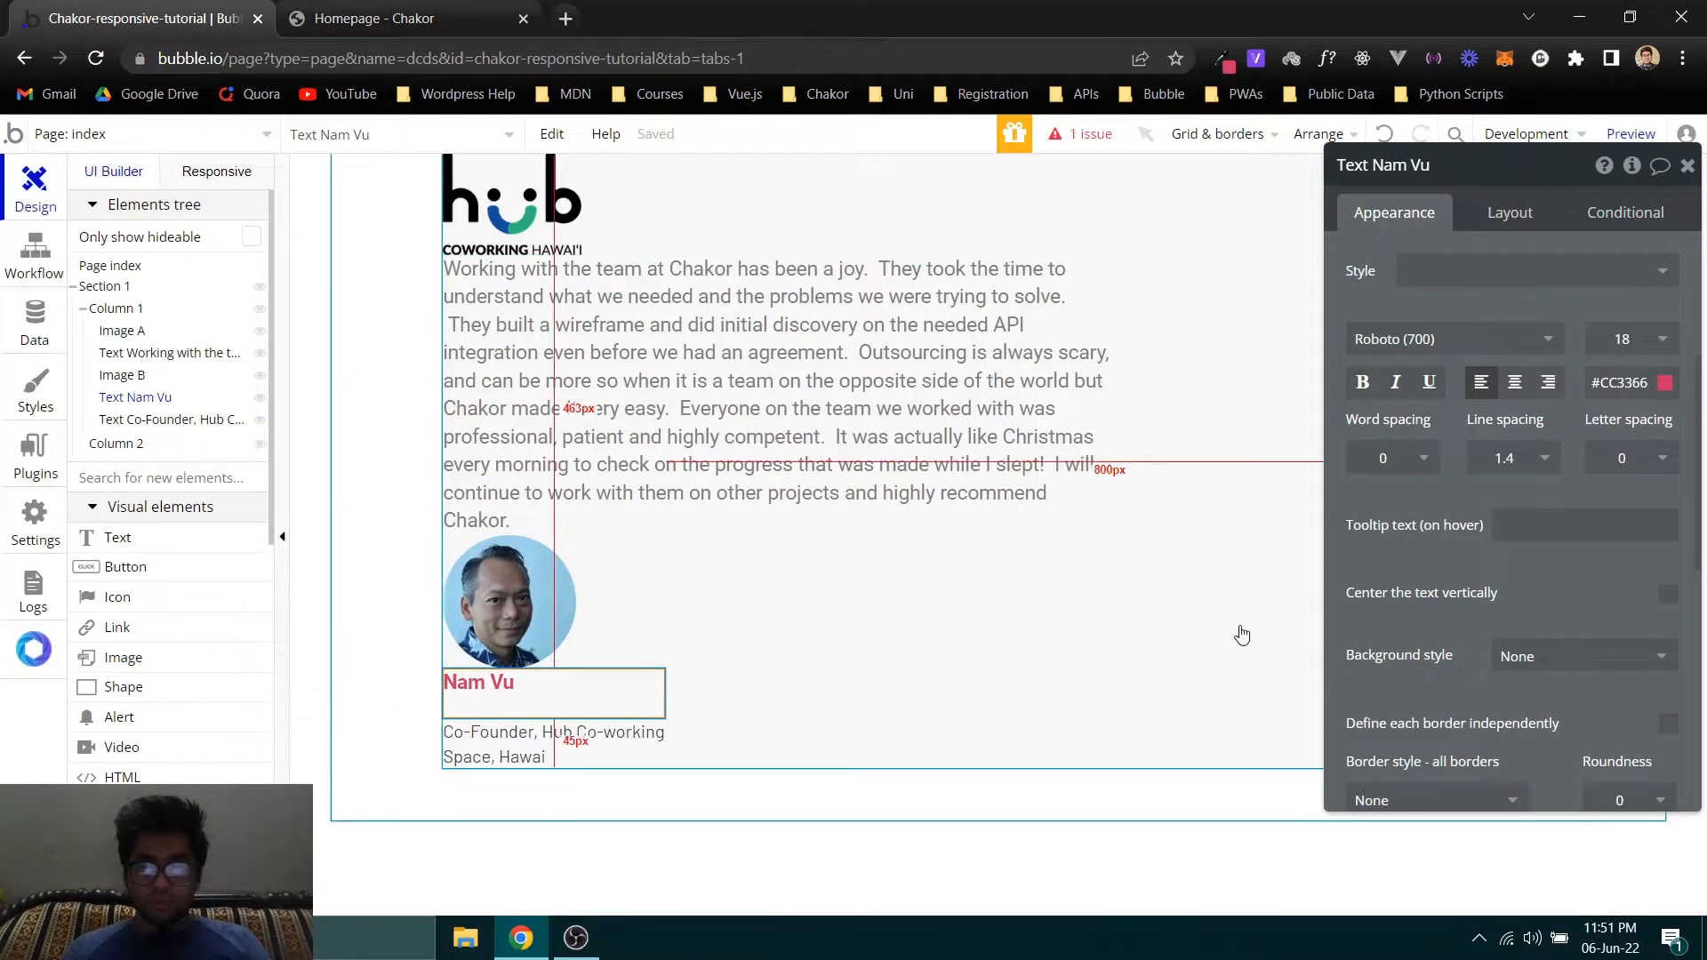
left_click(1514, 383)
- On the Chakor homepage, look up the font details and color of the Co-Founder line with WhatFont
left_click(386, 24)
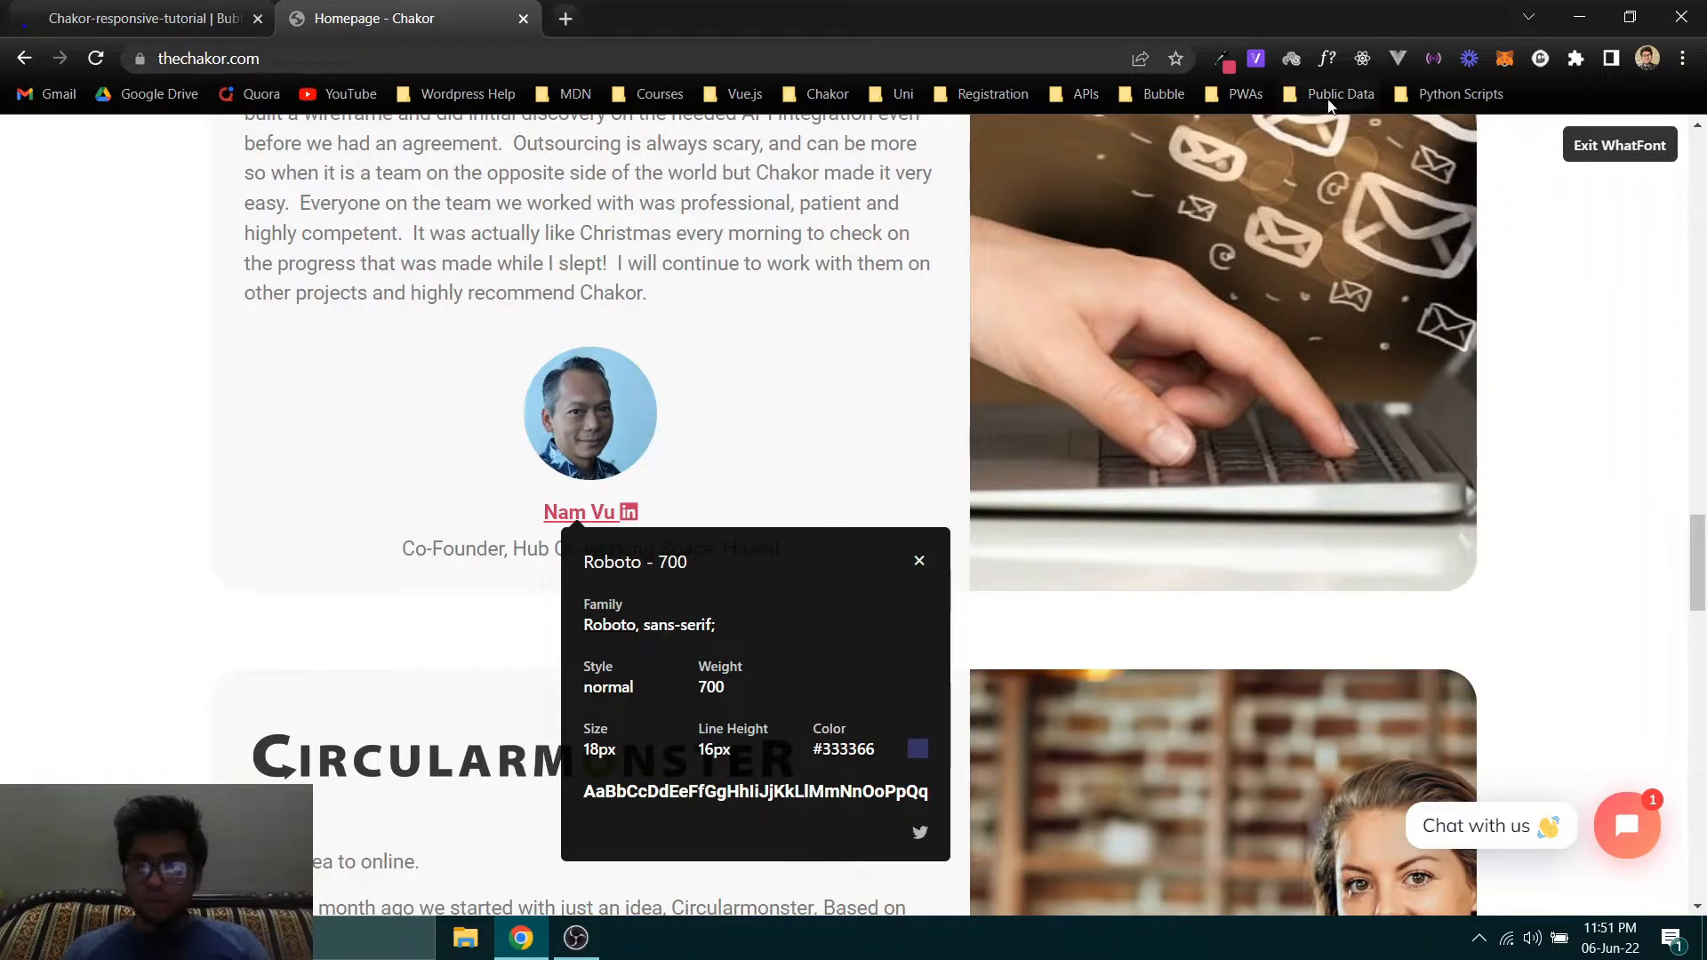
left_click(1326, 58)
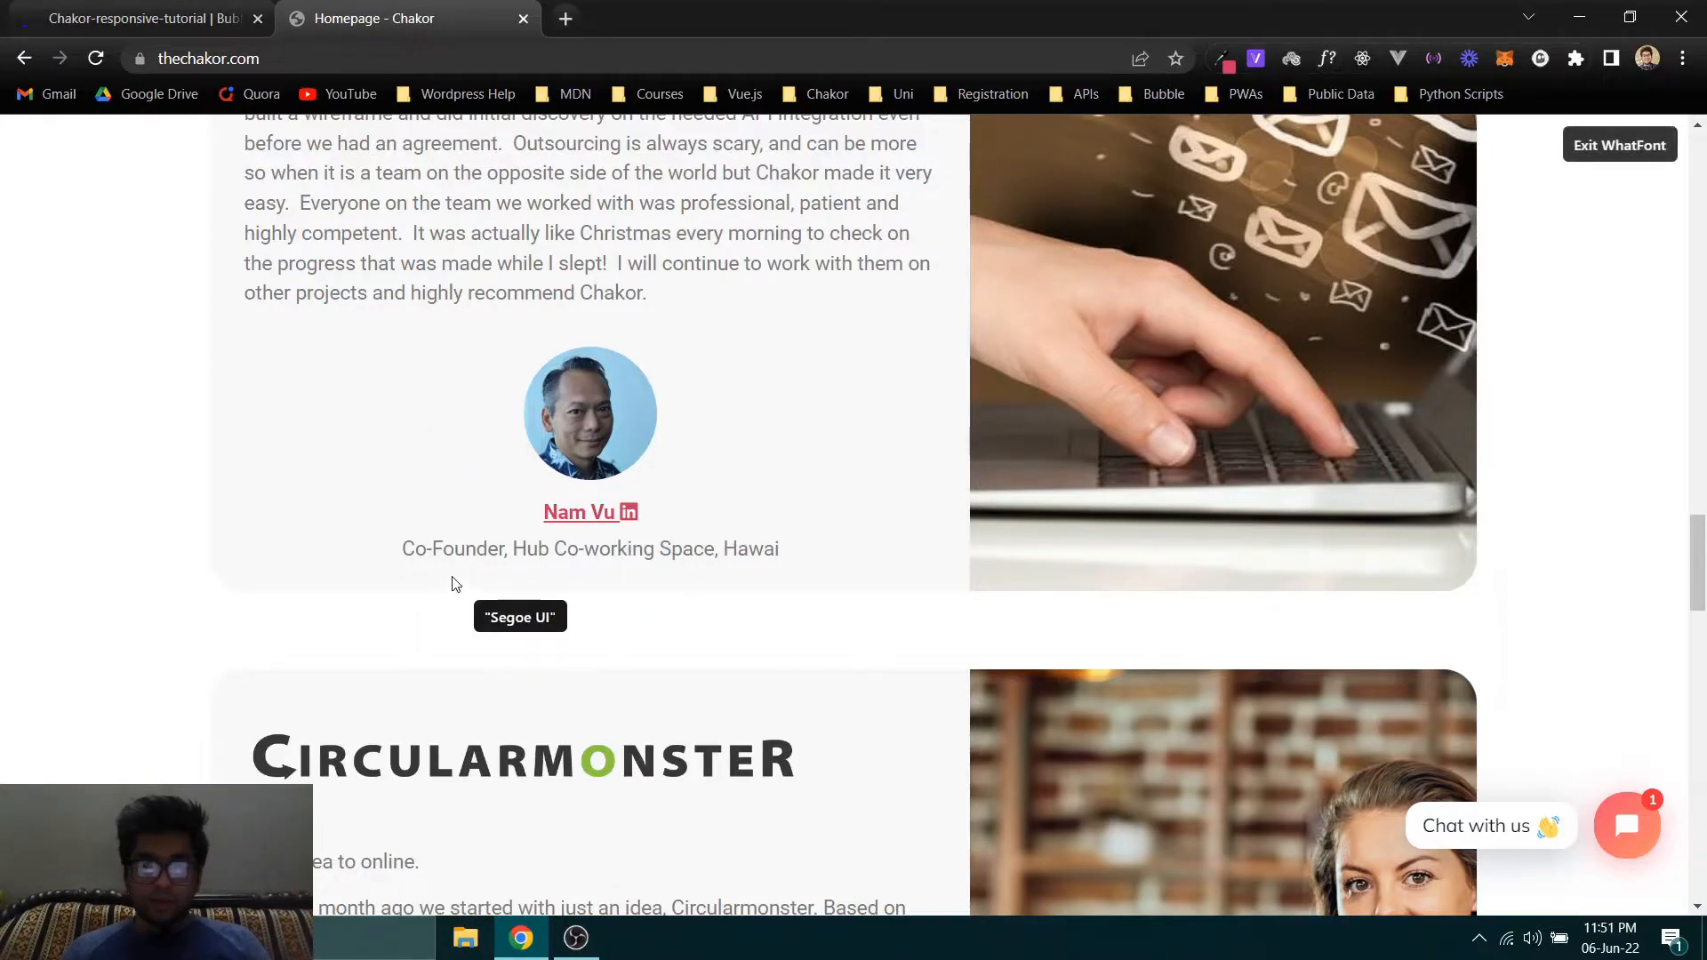
left_click(424, 558)
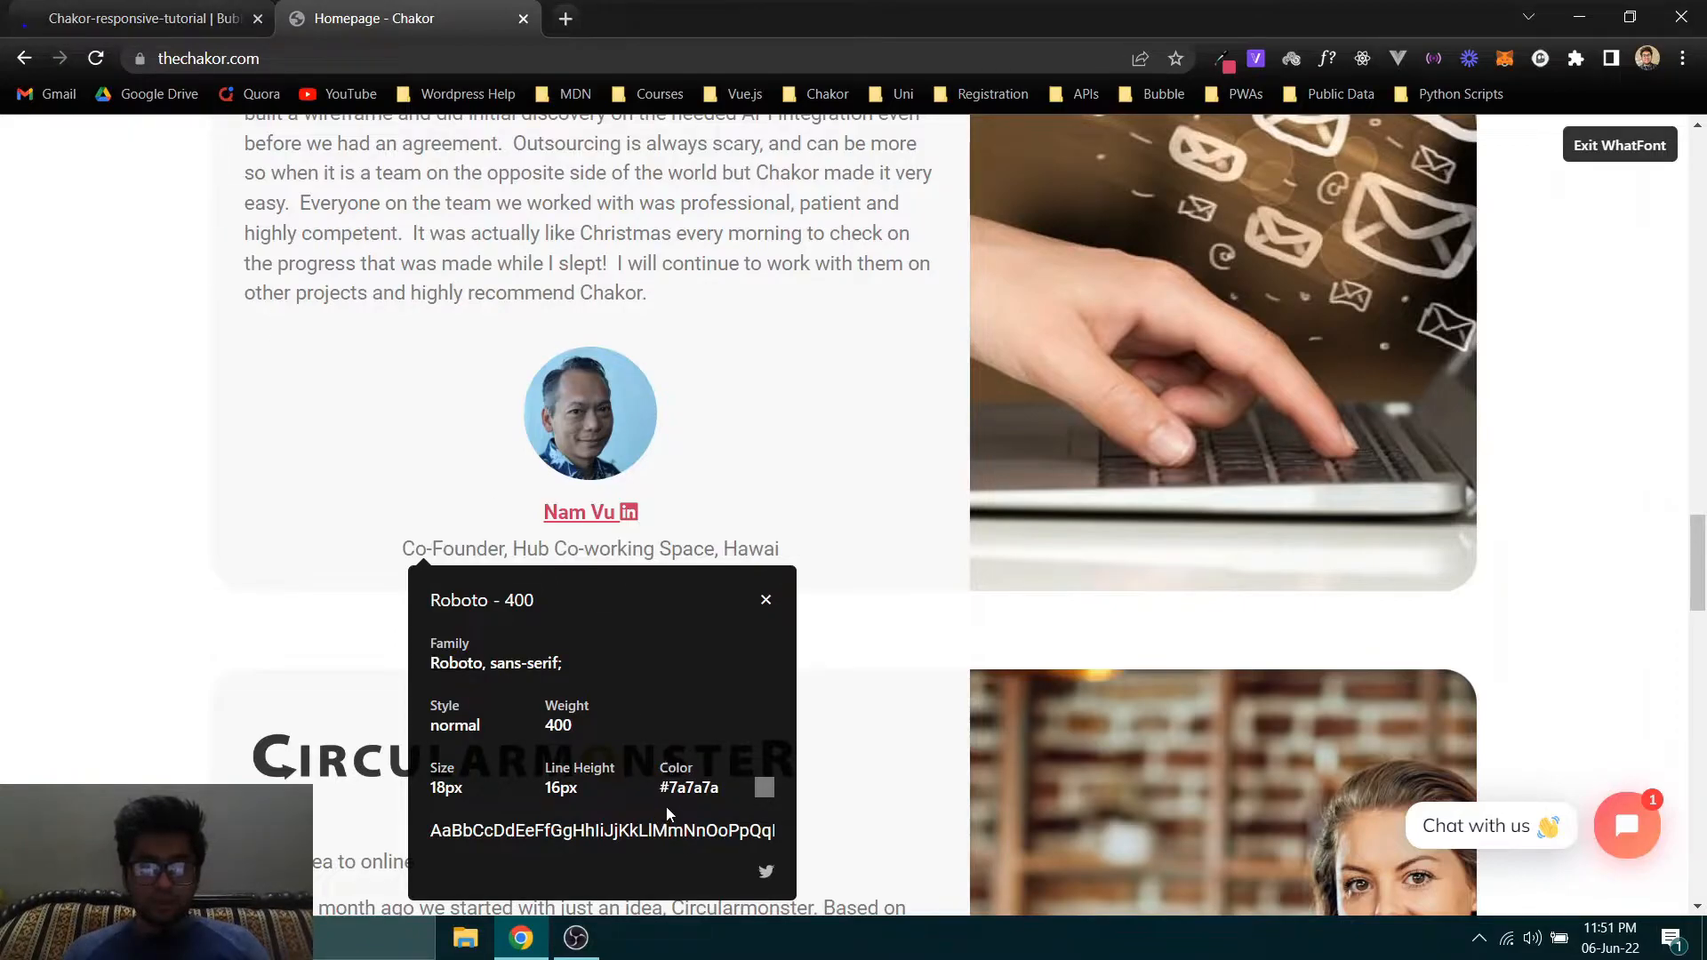
- In the Bubble editor, remove the style from the Co-Founder text and set its color to #7A7A7A
left_click(143, 18)
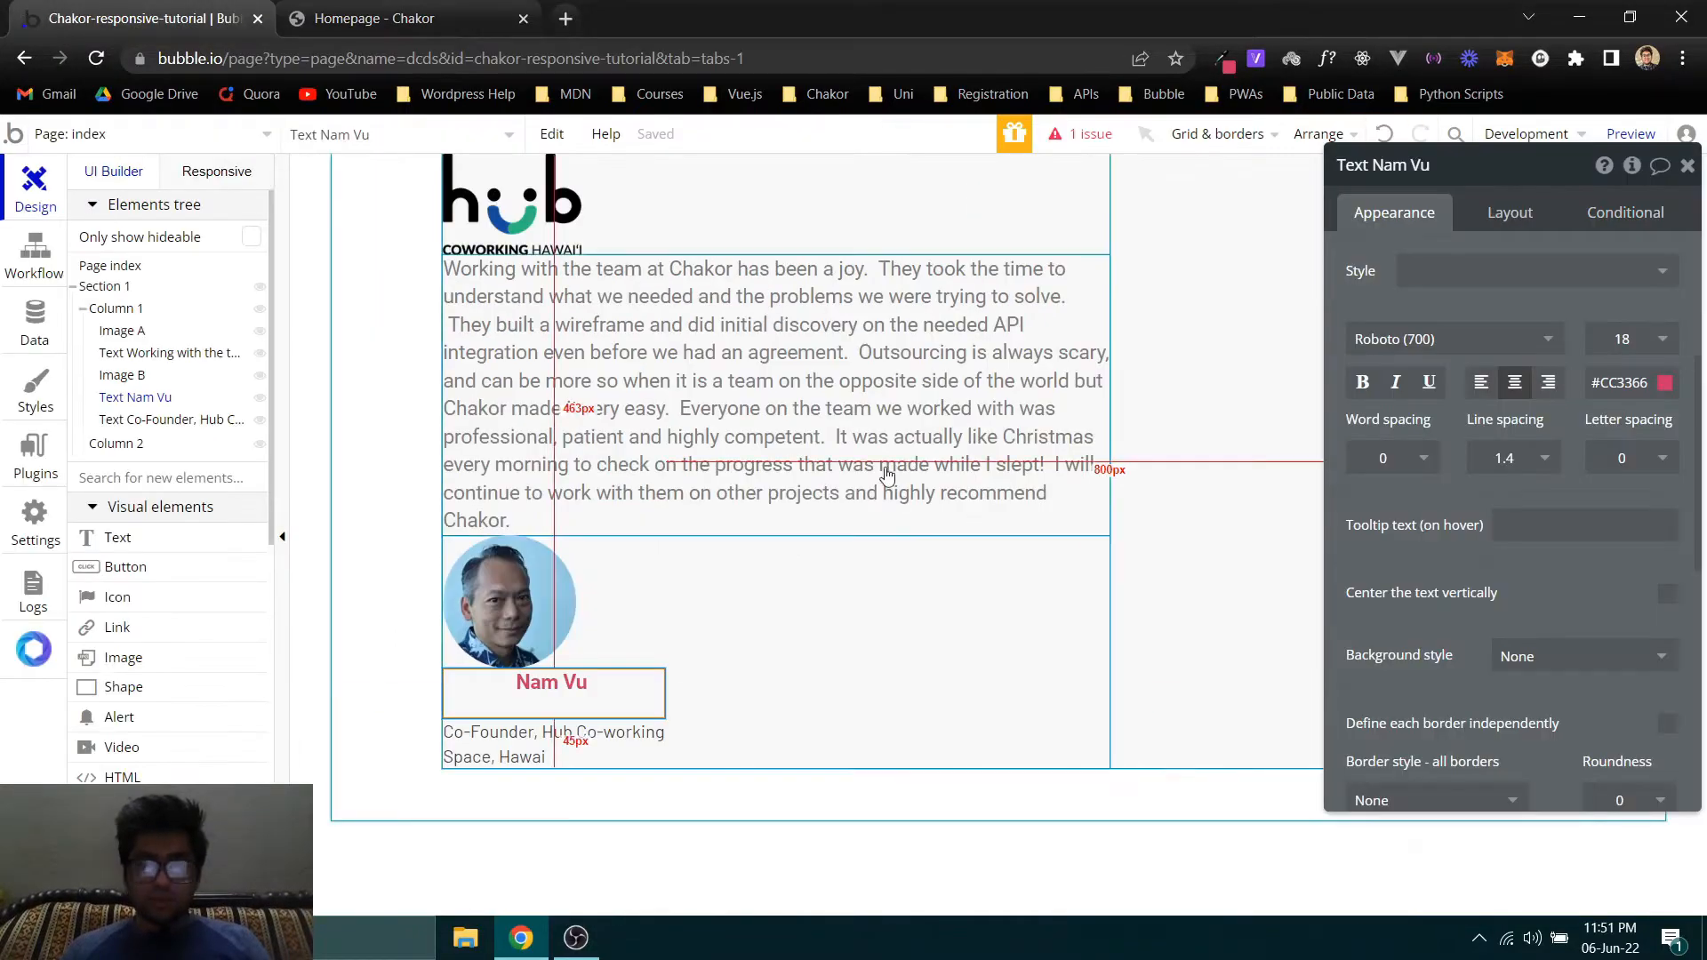
left_click(542, 758)
scroll(1627, 539, "up", 3)
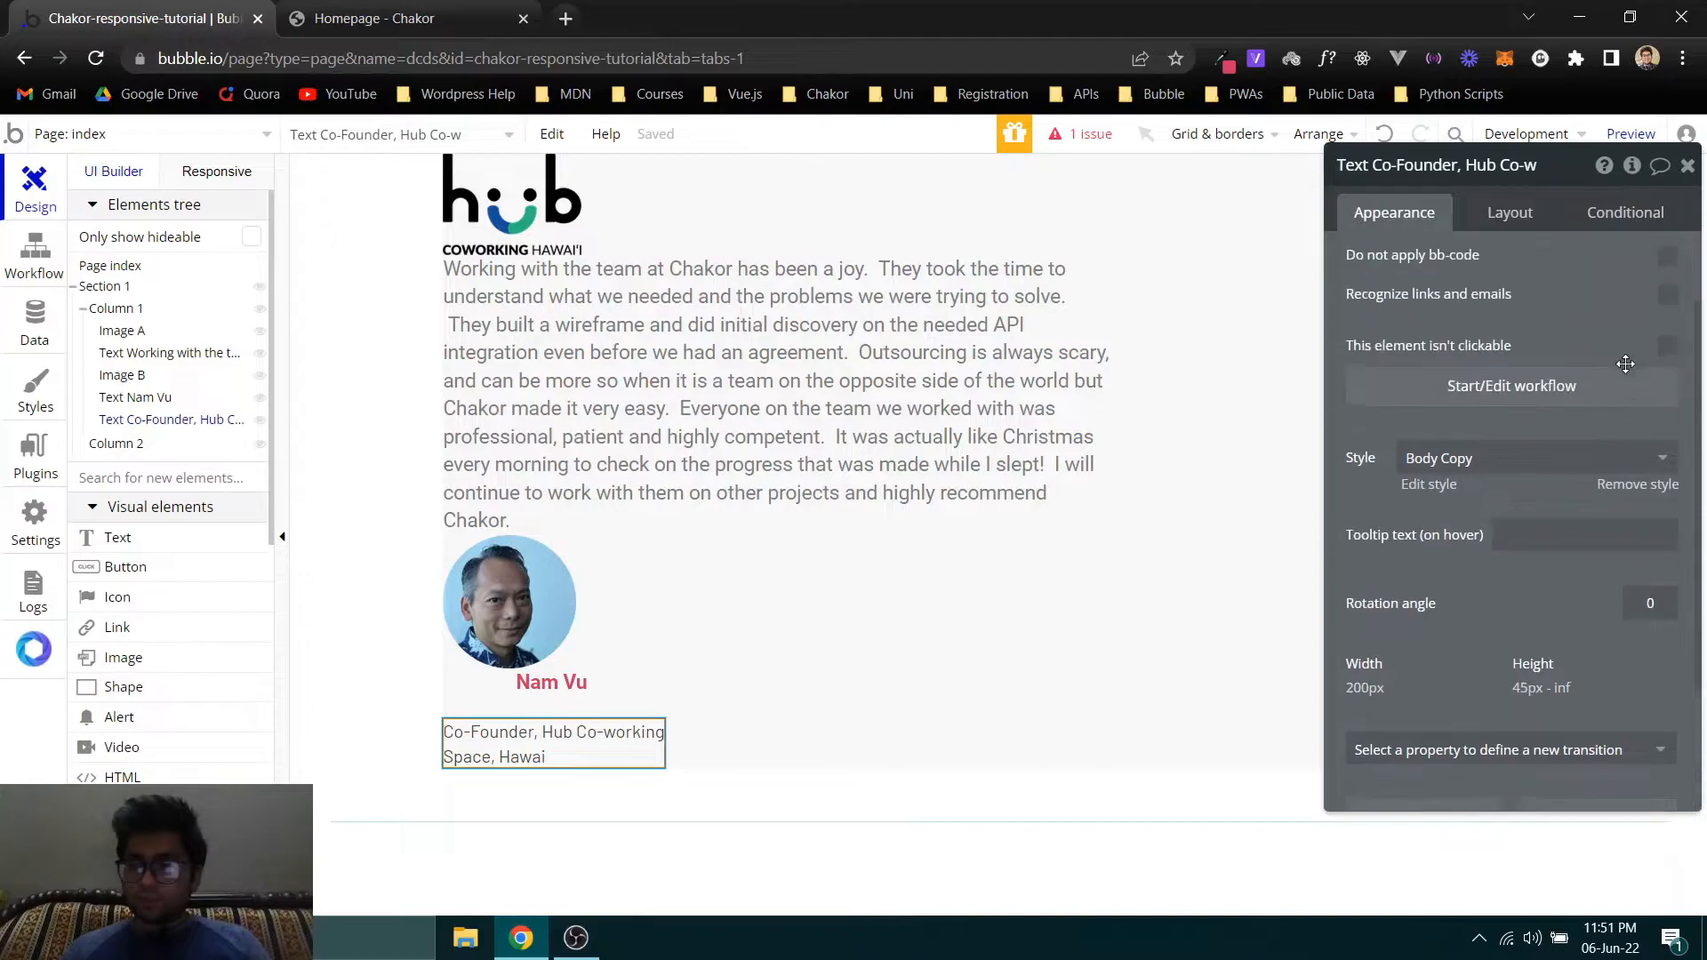
left_click(1618, 654)
key("ctrl+a")
type("#7a7a7a")
- Set the Co-Founder text's font size to 18
left_click(1618, 632)
left_click(1628, 623)
key("ctrl+a")
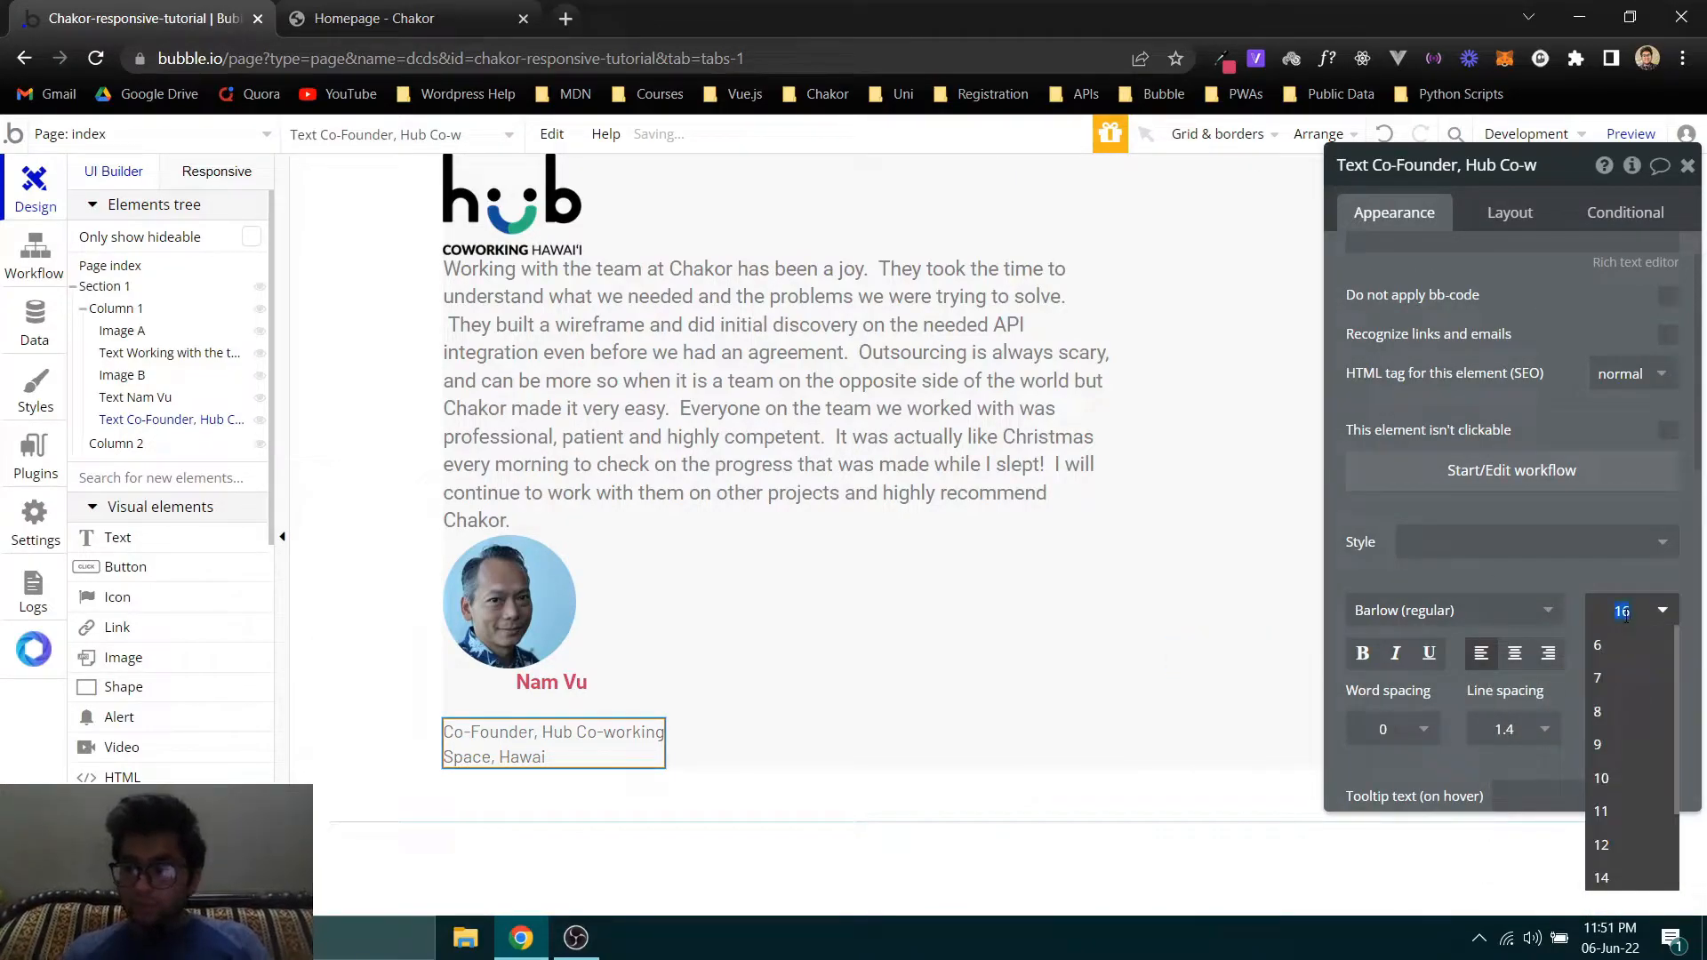
type("18")
key("Return")
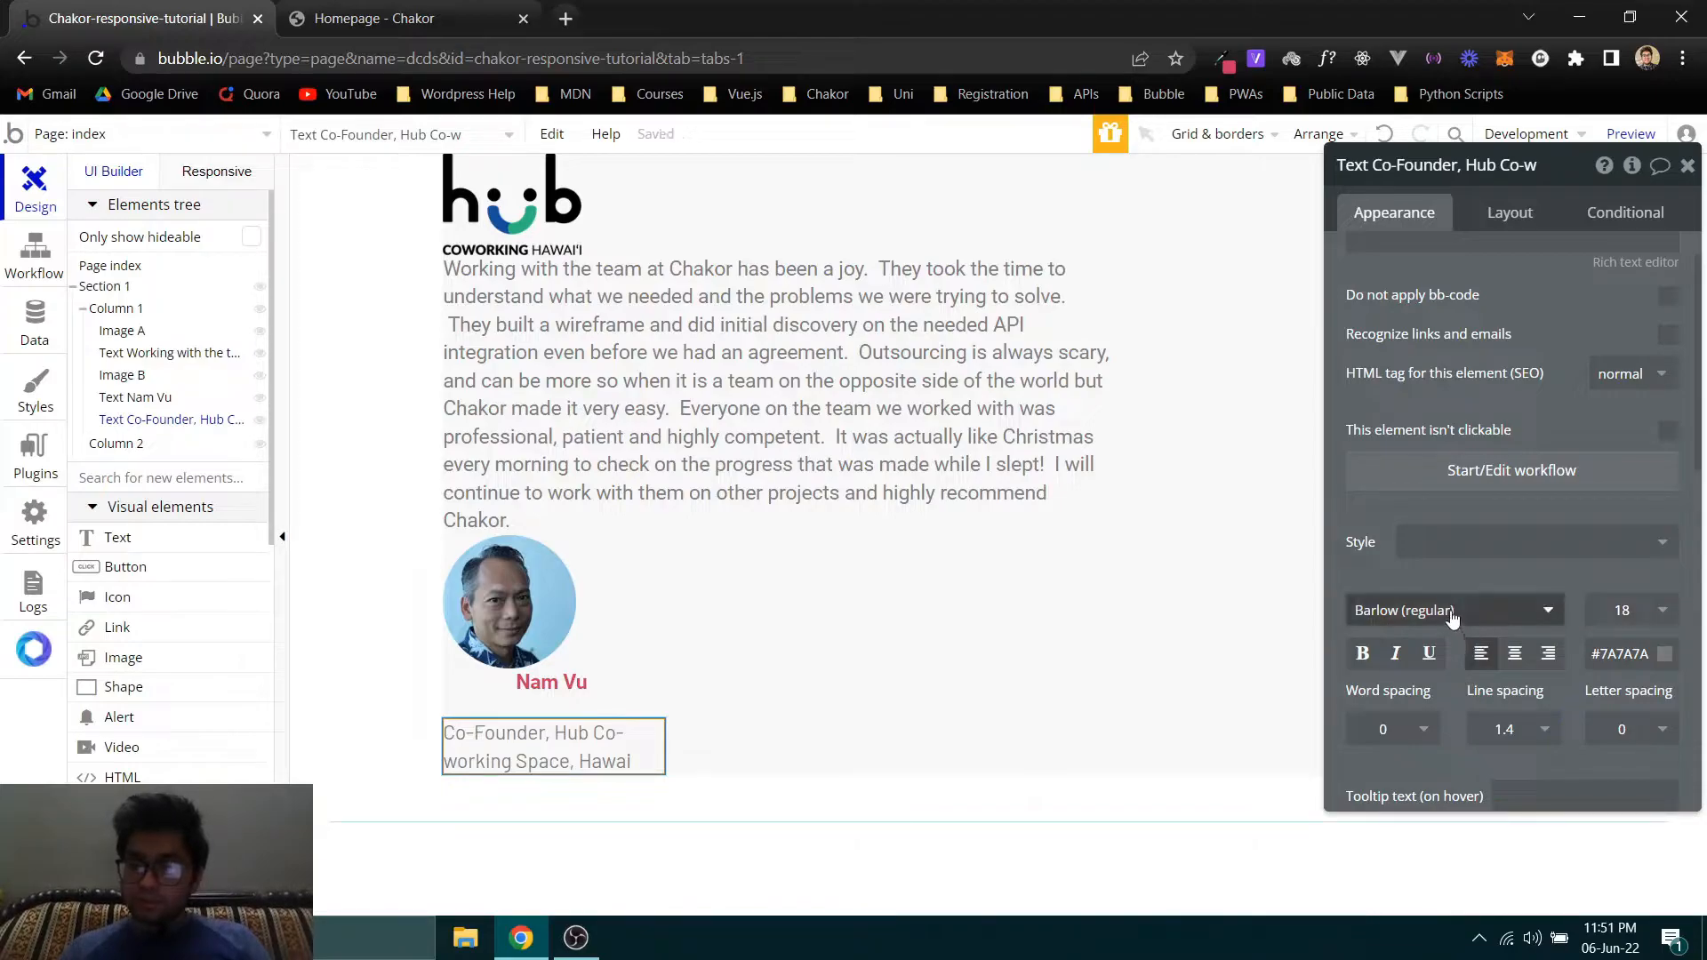
- Set the Co-Founder text's font to Roboto (regular) and center-align it
left_click(1452, 613)
type("roboto")
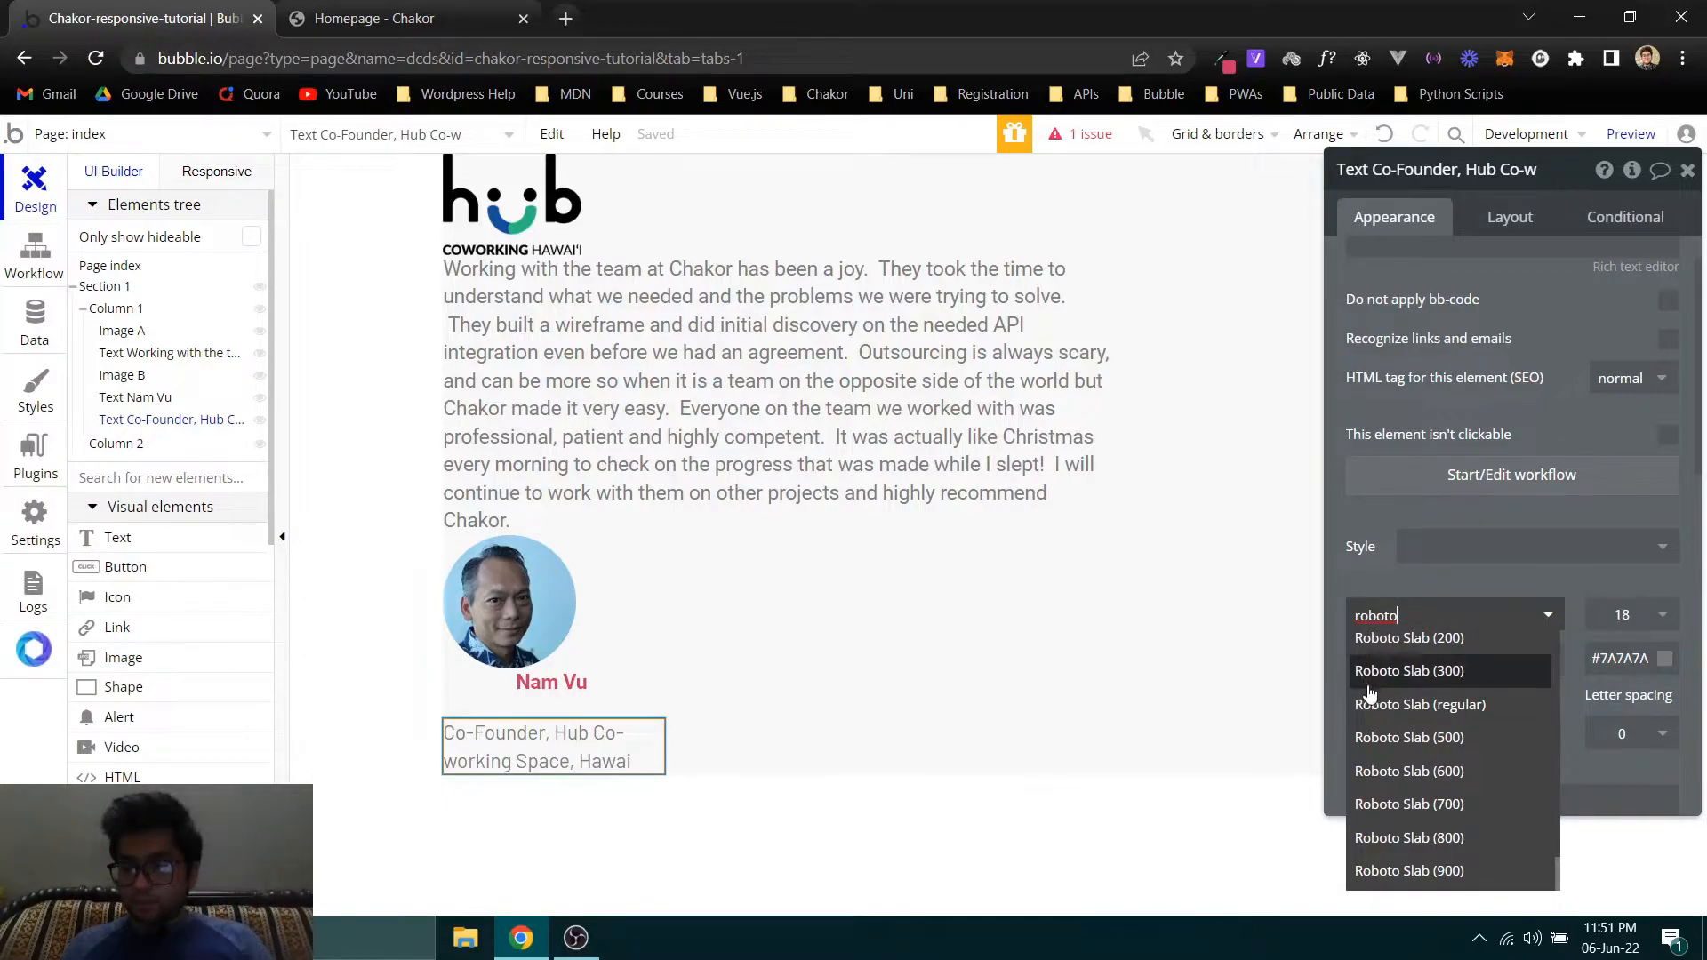
scroll(1370, 693, "up", 10)
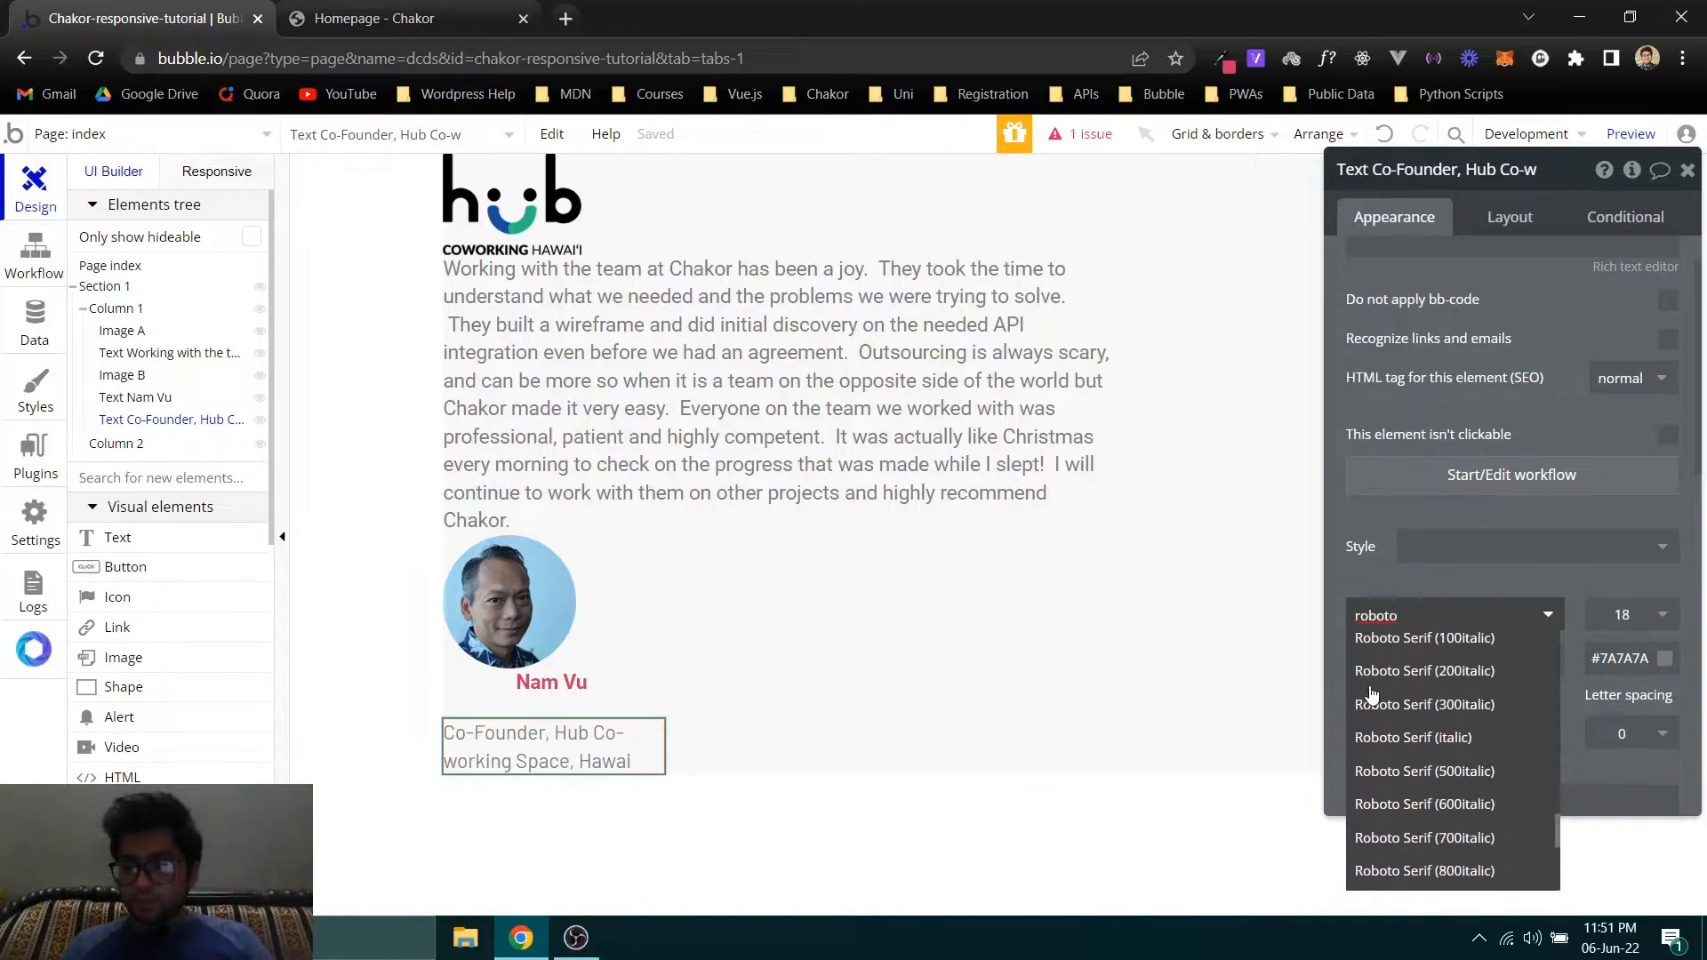
scroll(1370, 694, "up", 3)
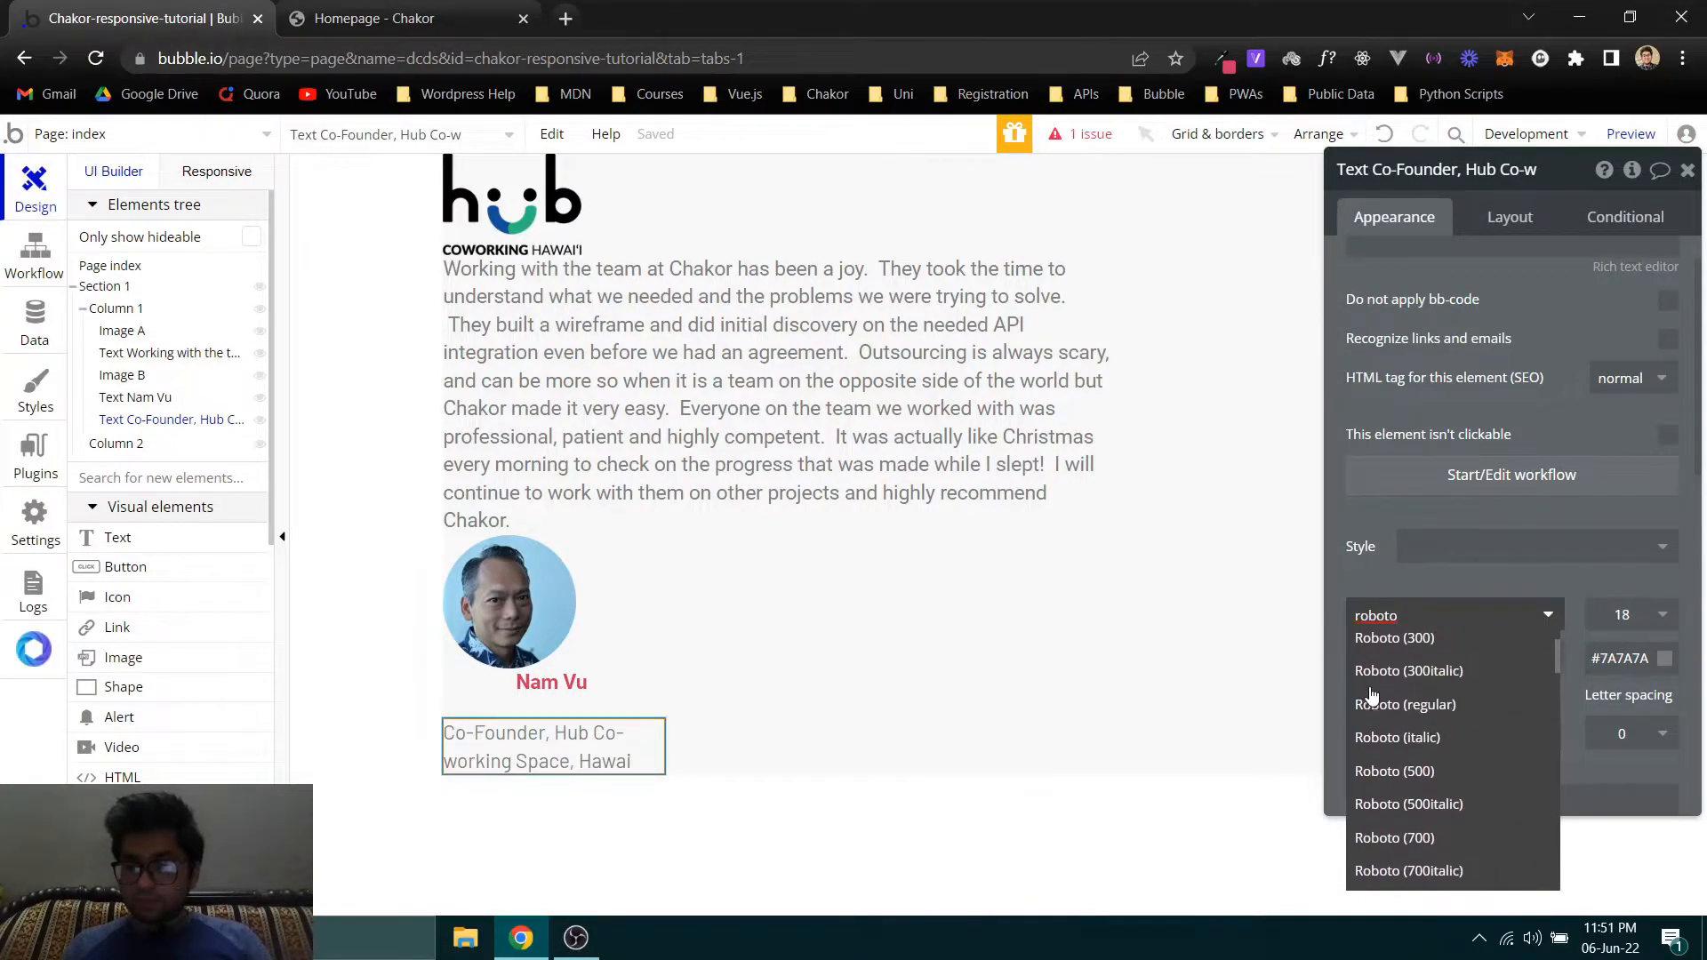
left_click(1404, 697)
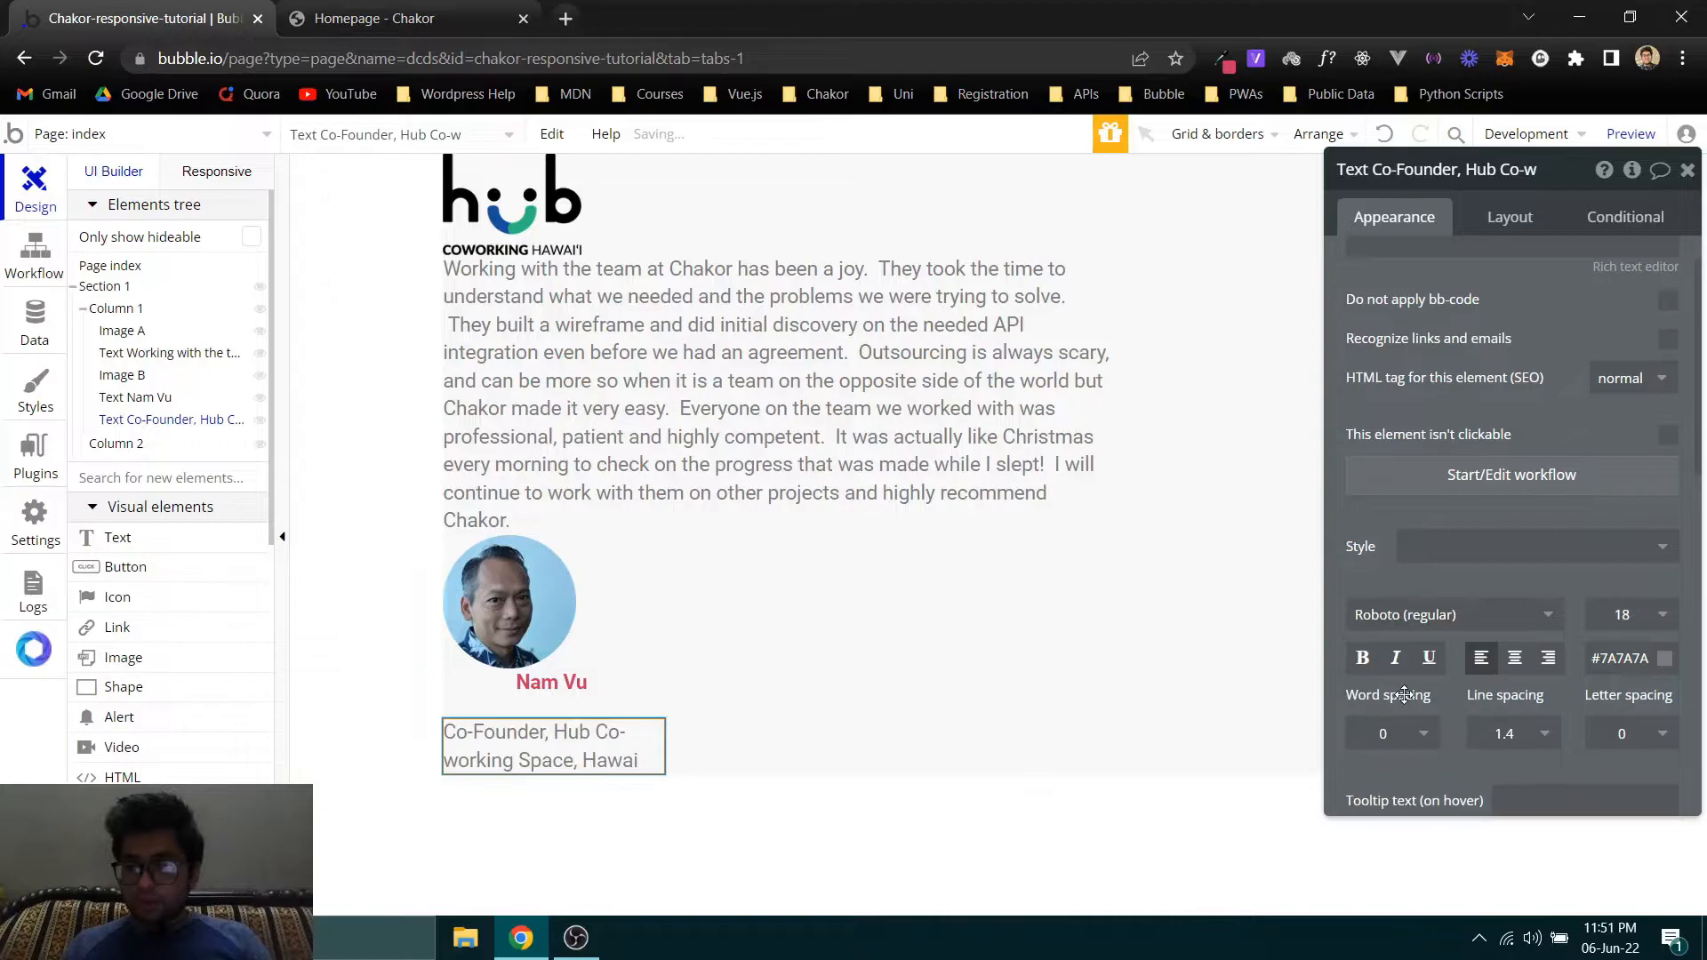
left_click(1514, 659)
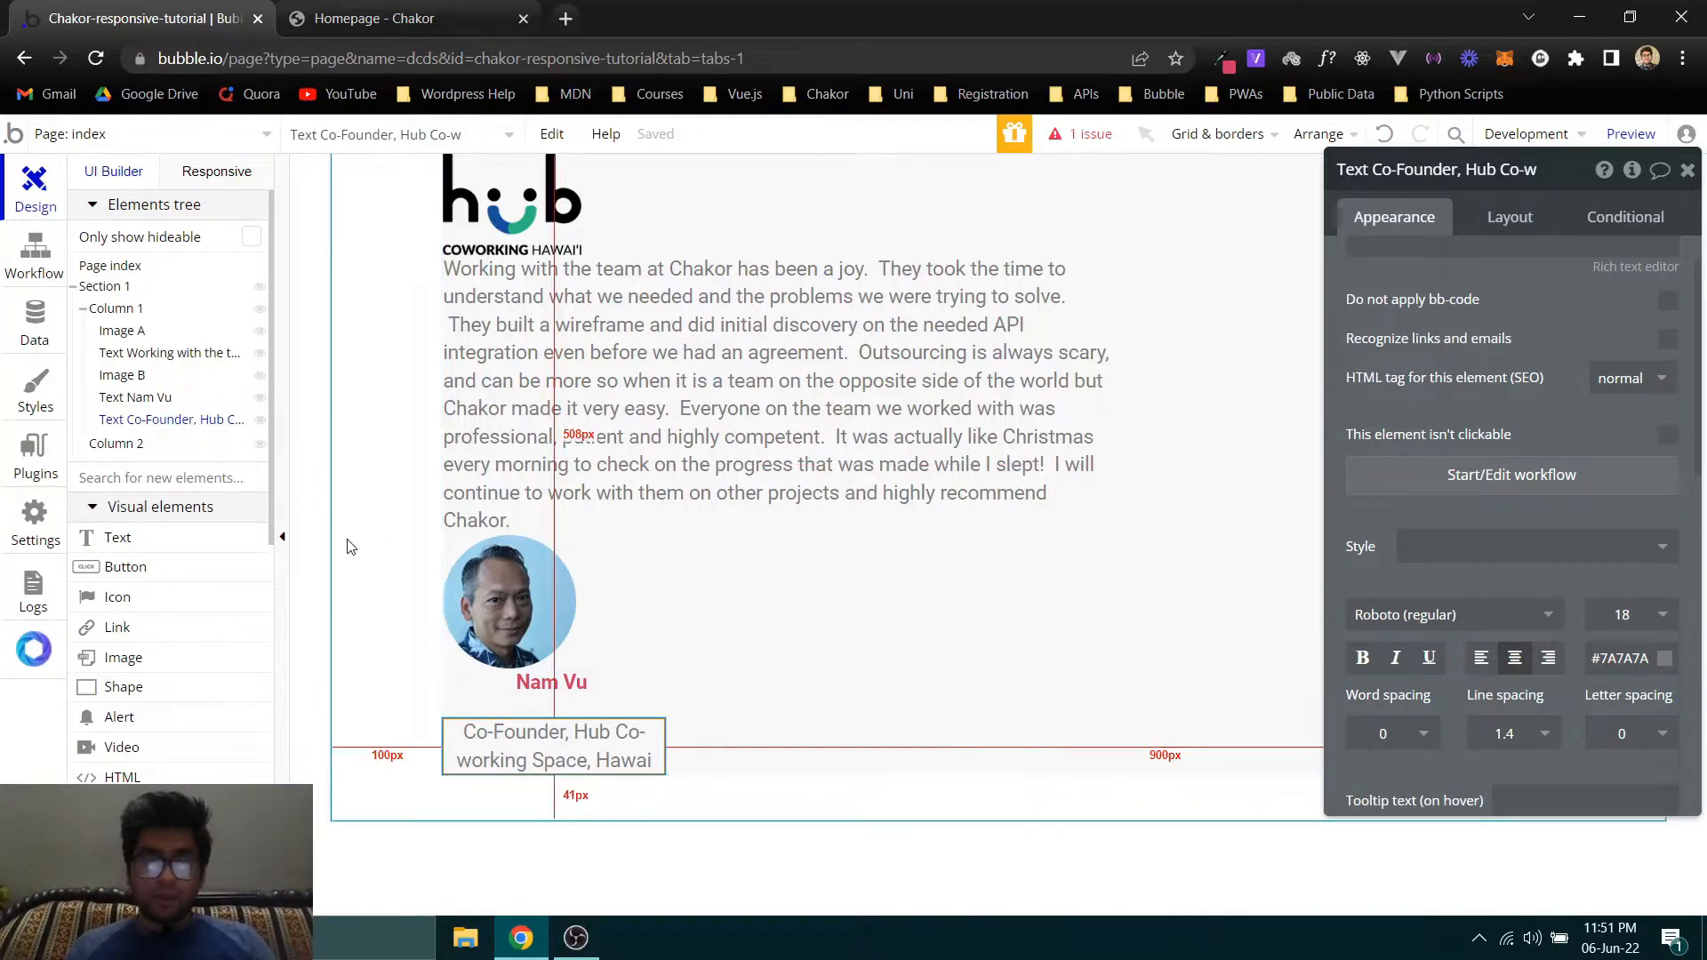
- Exit WhatFont on the Chakor homepage and examine the testimonial card's layout and inner spacing
left_click(392, 17)
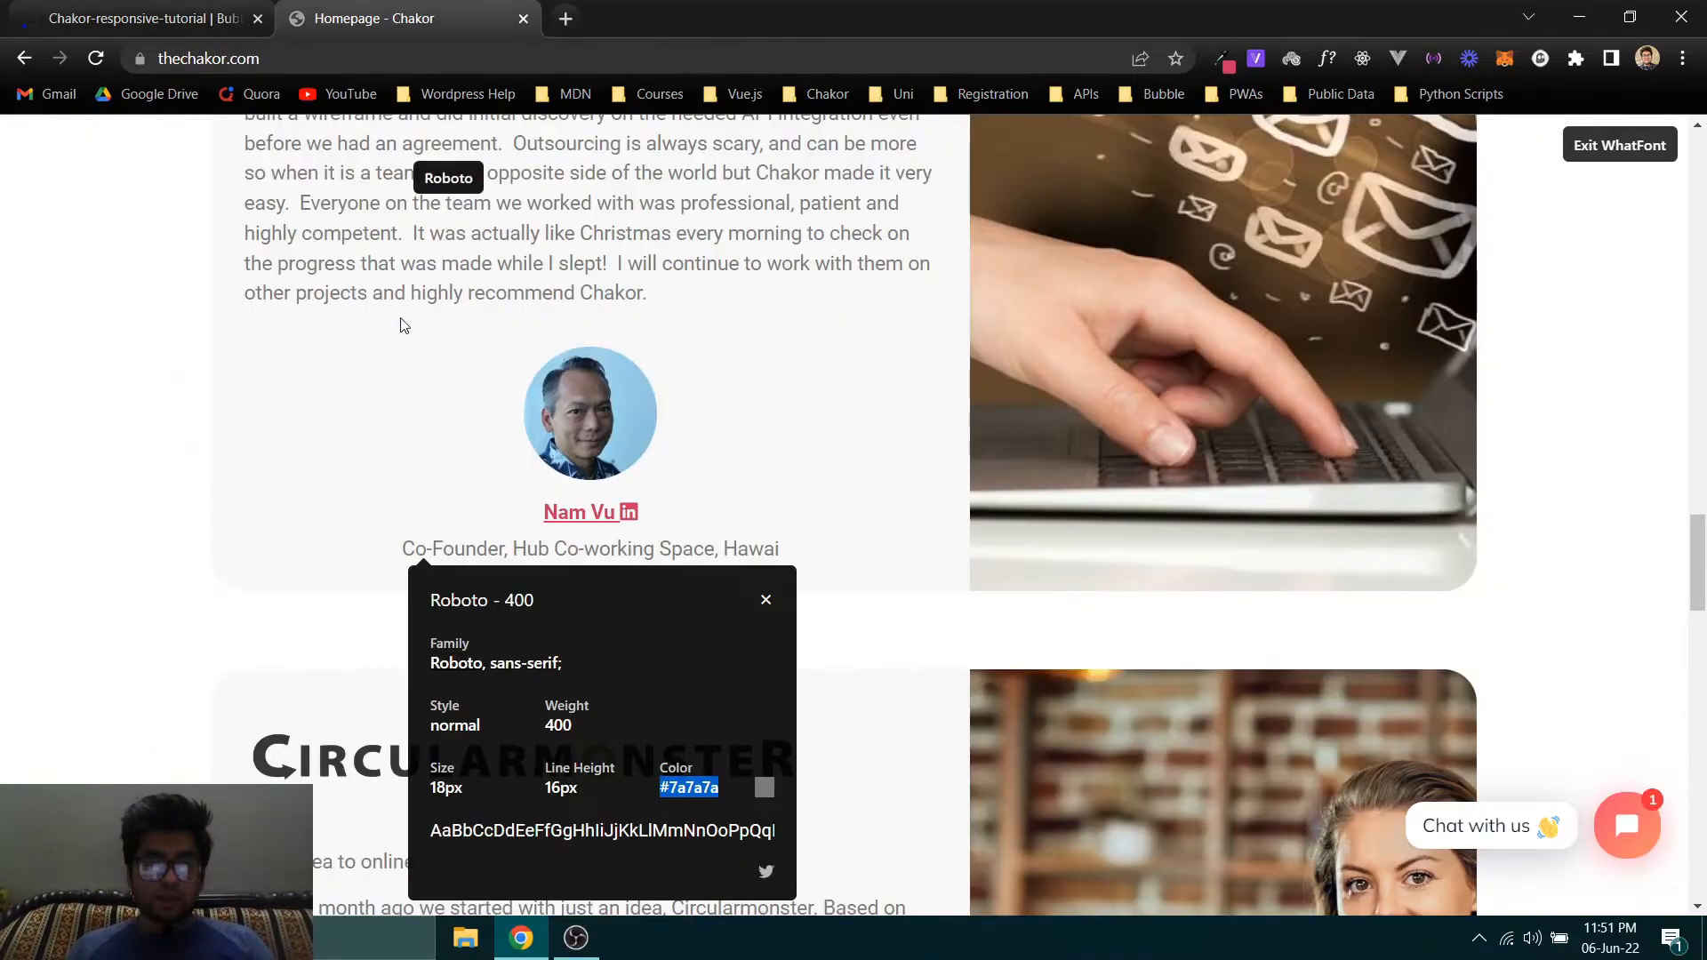
left_click(1326, 58)
scroll(404, 338, "up", 3)
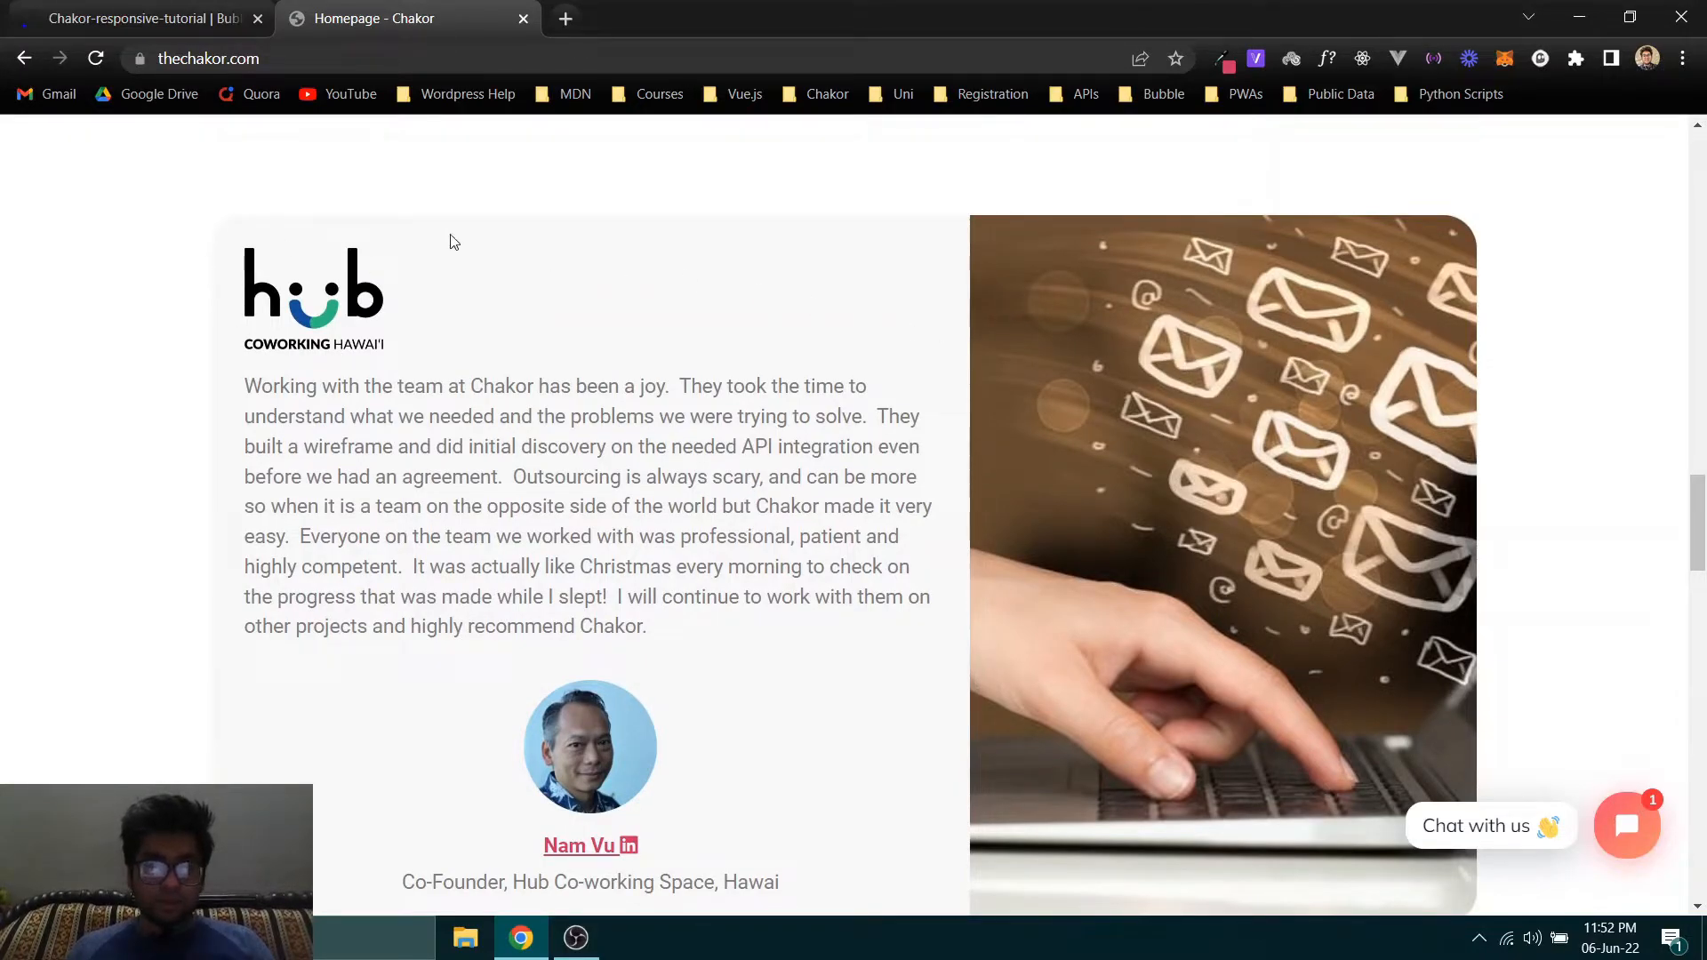
scroll(672, 721, "down", 2)
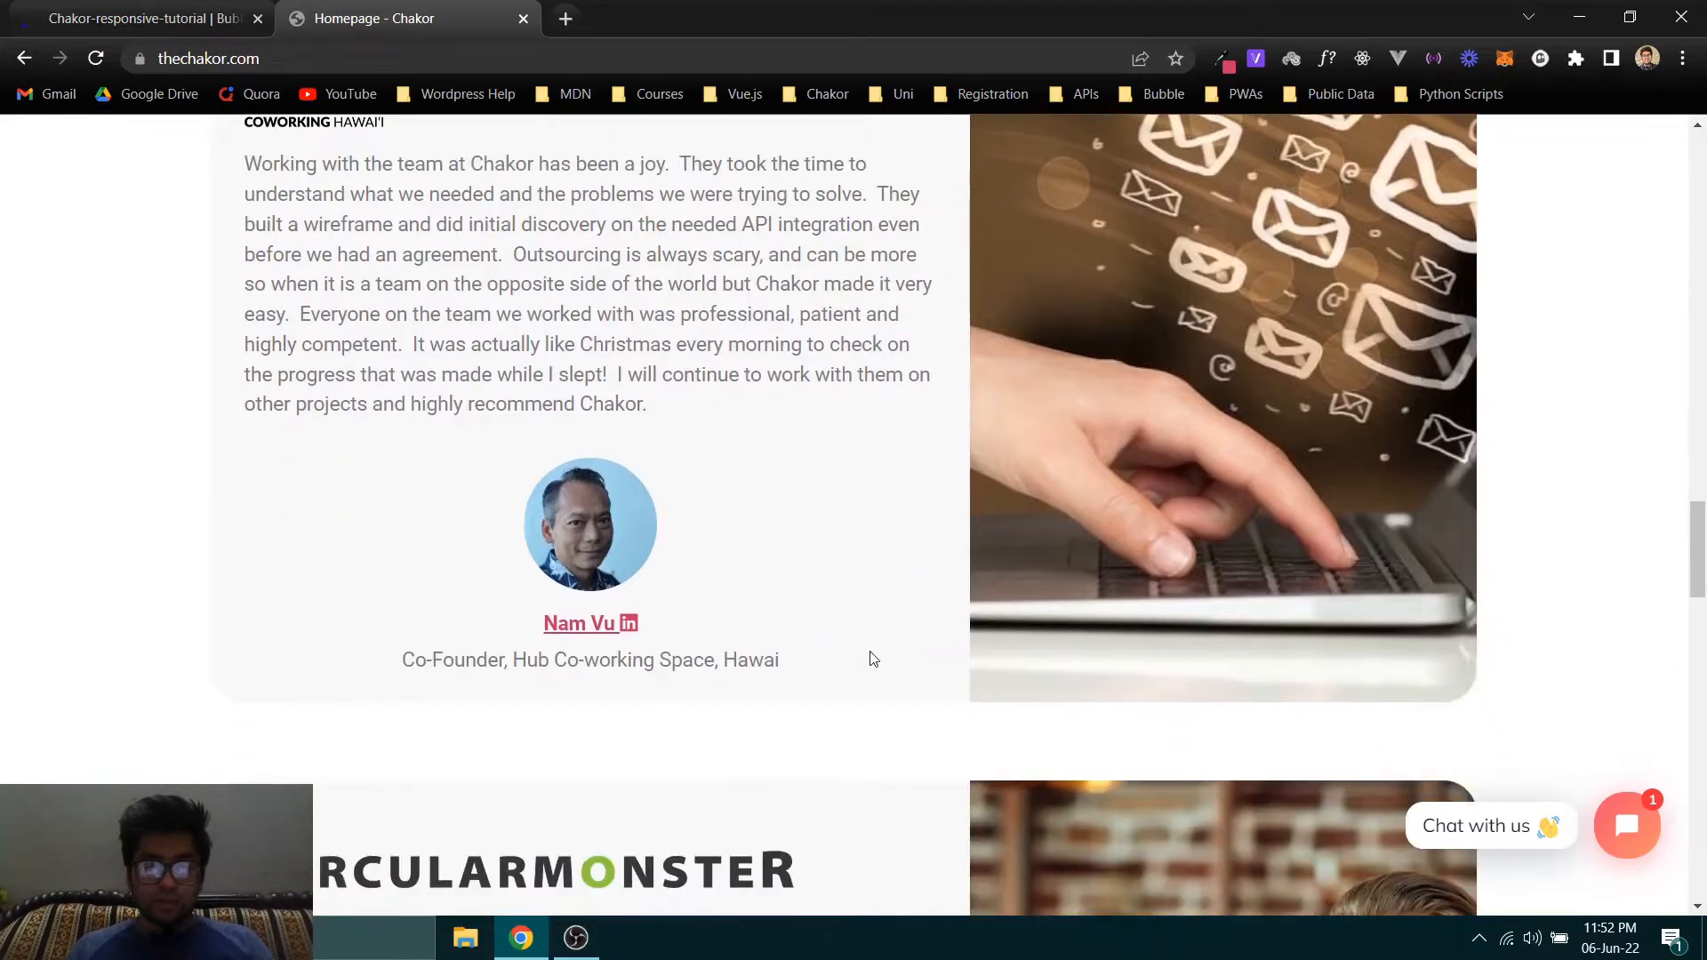
scroll(536, 272, "up", 2)
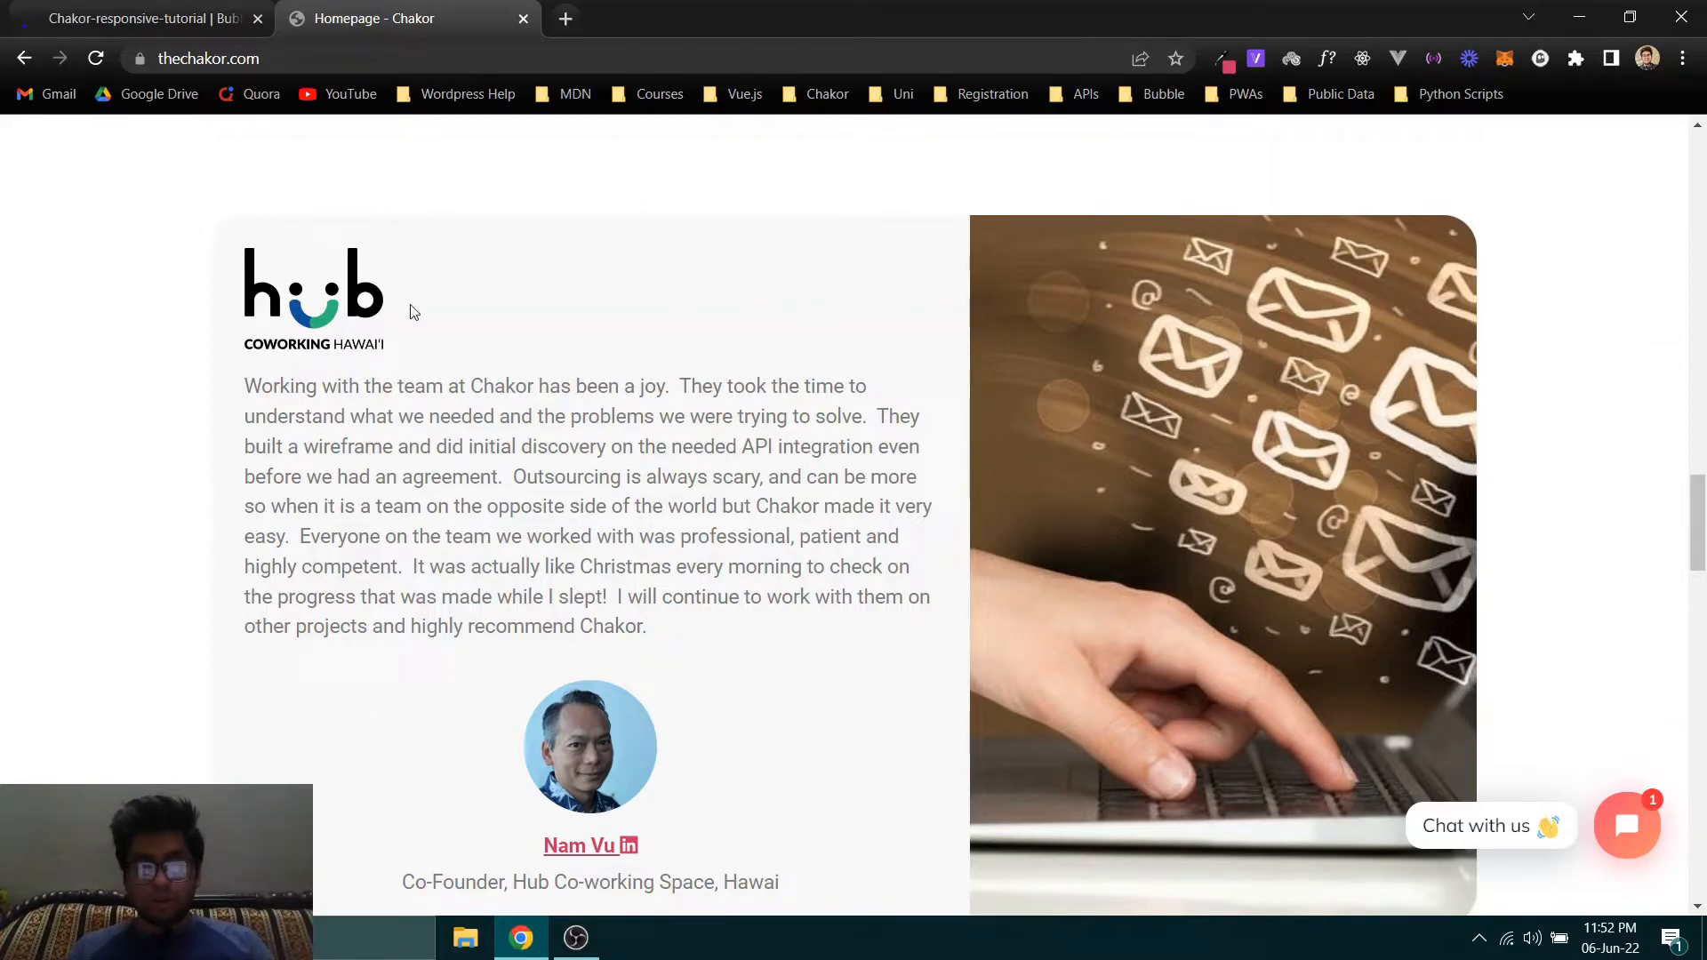
- In the Bubble editor, set Column 1's top padding to 20 px, checking the card's spacing on the Chakor homepage
key("ctrl+Tab")
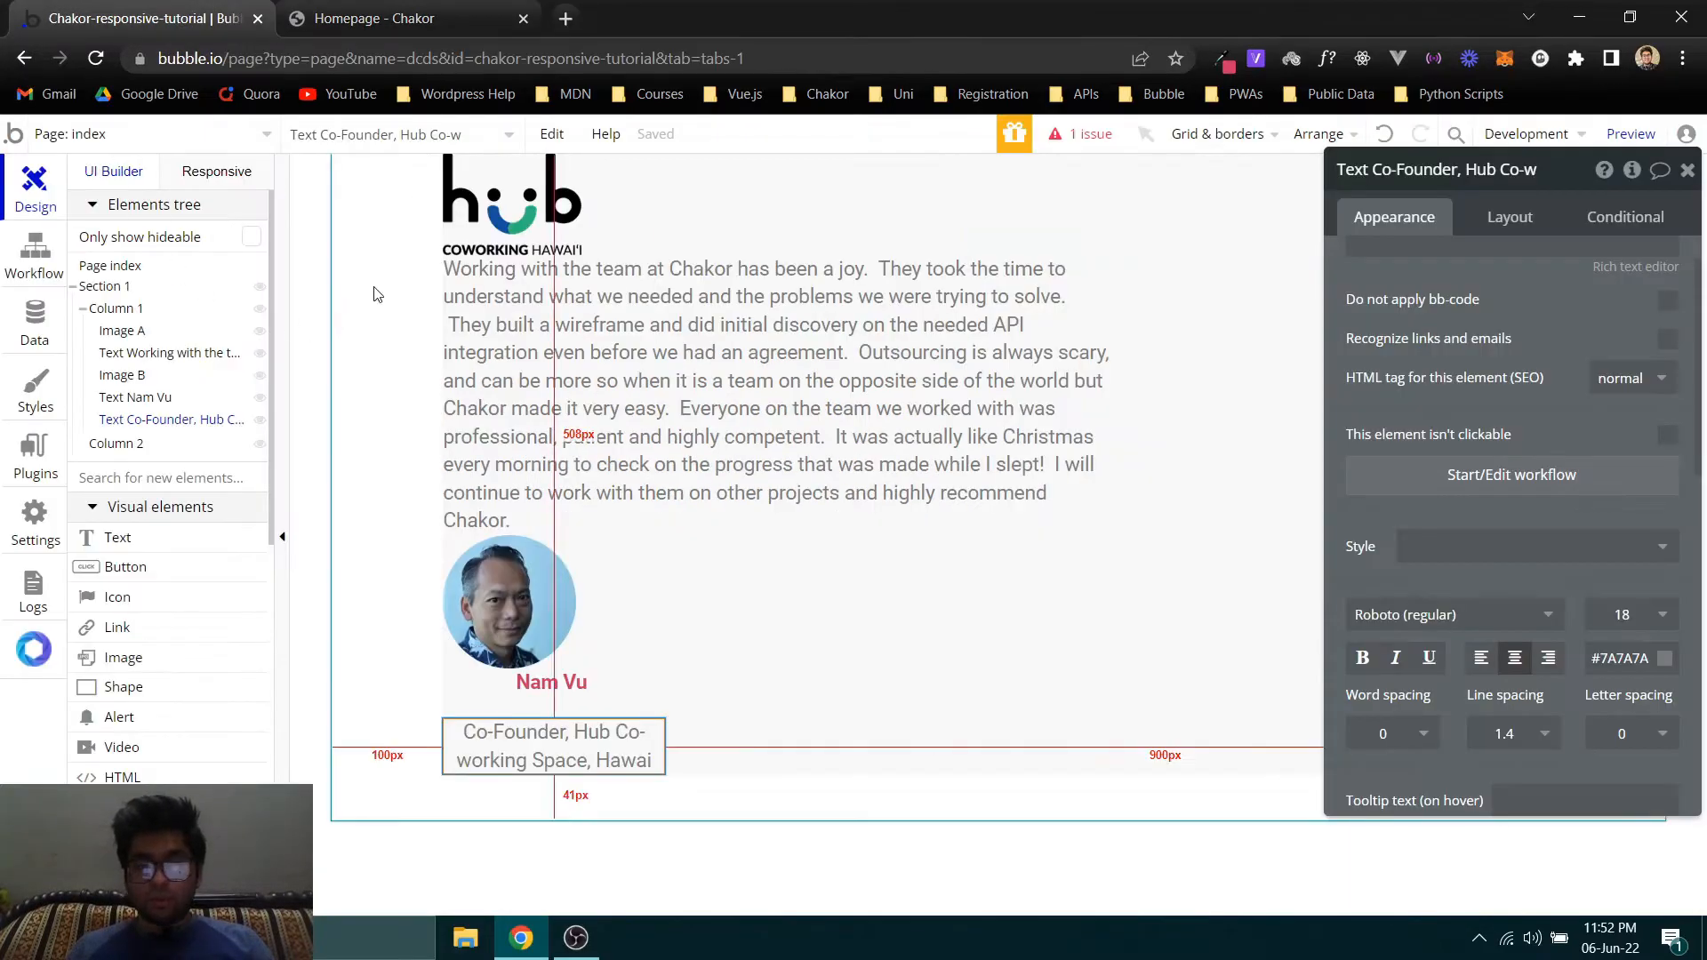
left_click(955, 638)
left_click(1521, 222)
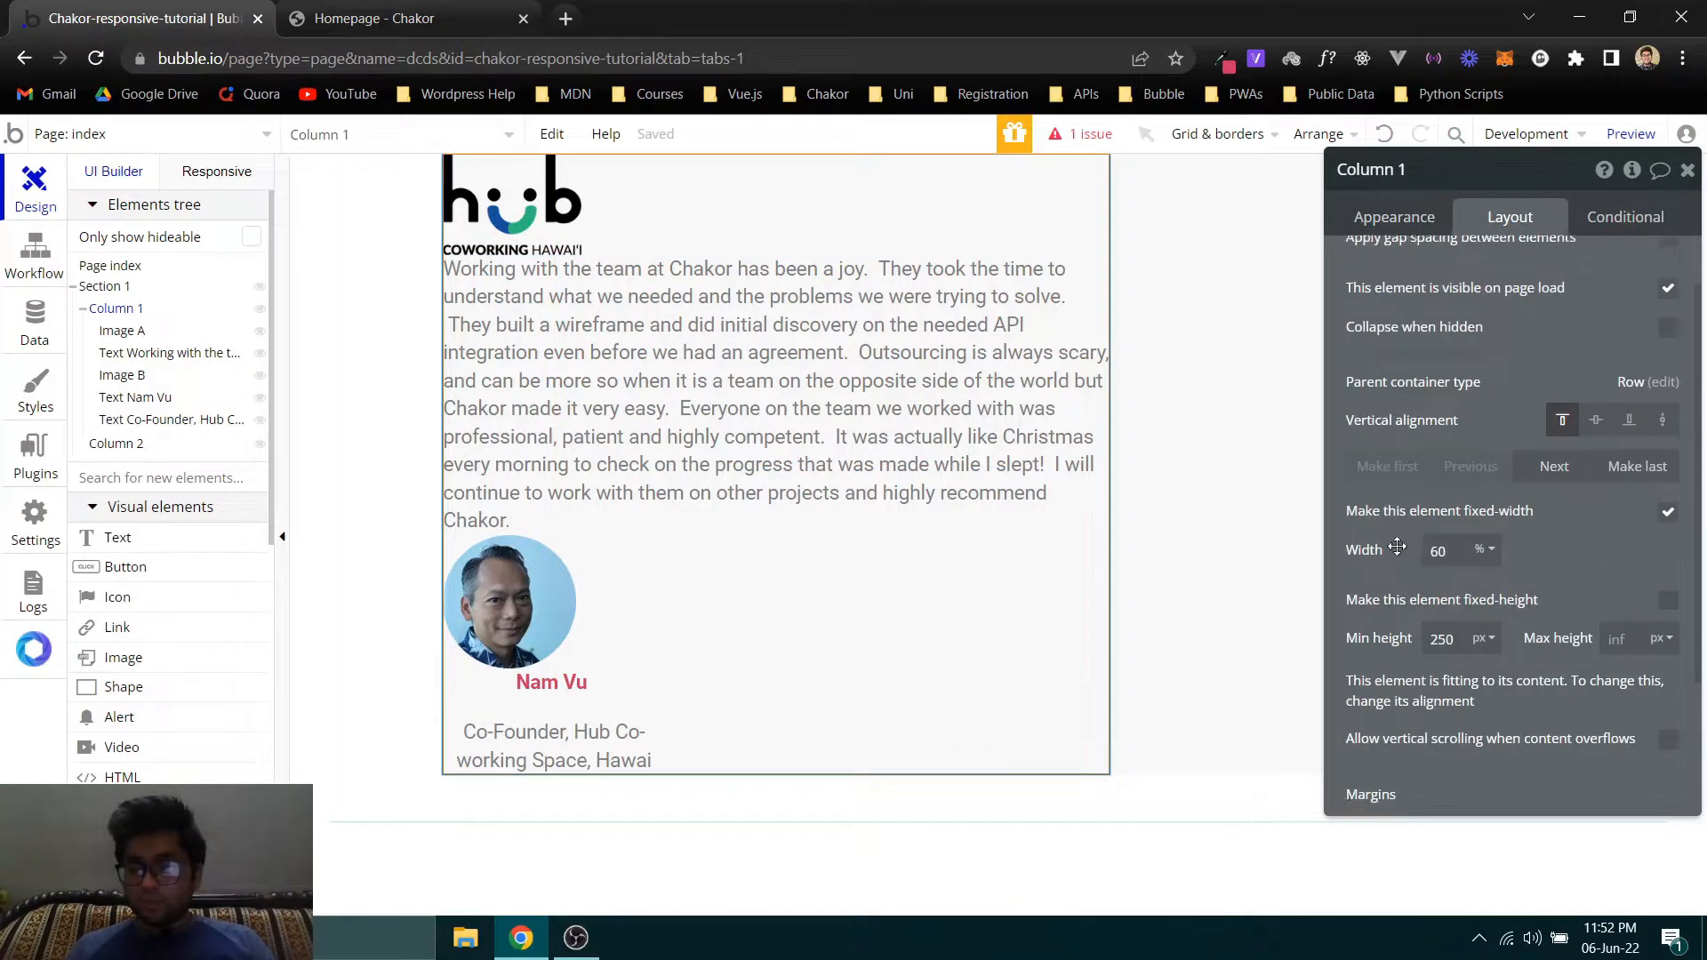
scroll(1409, 622, "down", 2)
left_click(1385, 789)
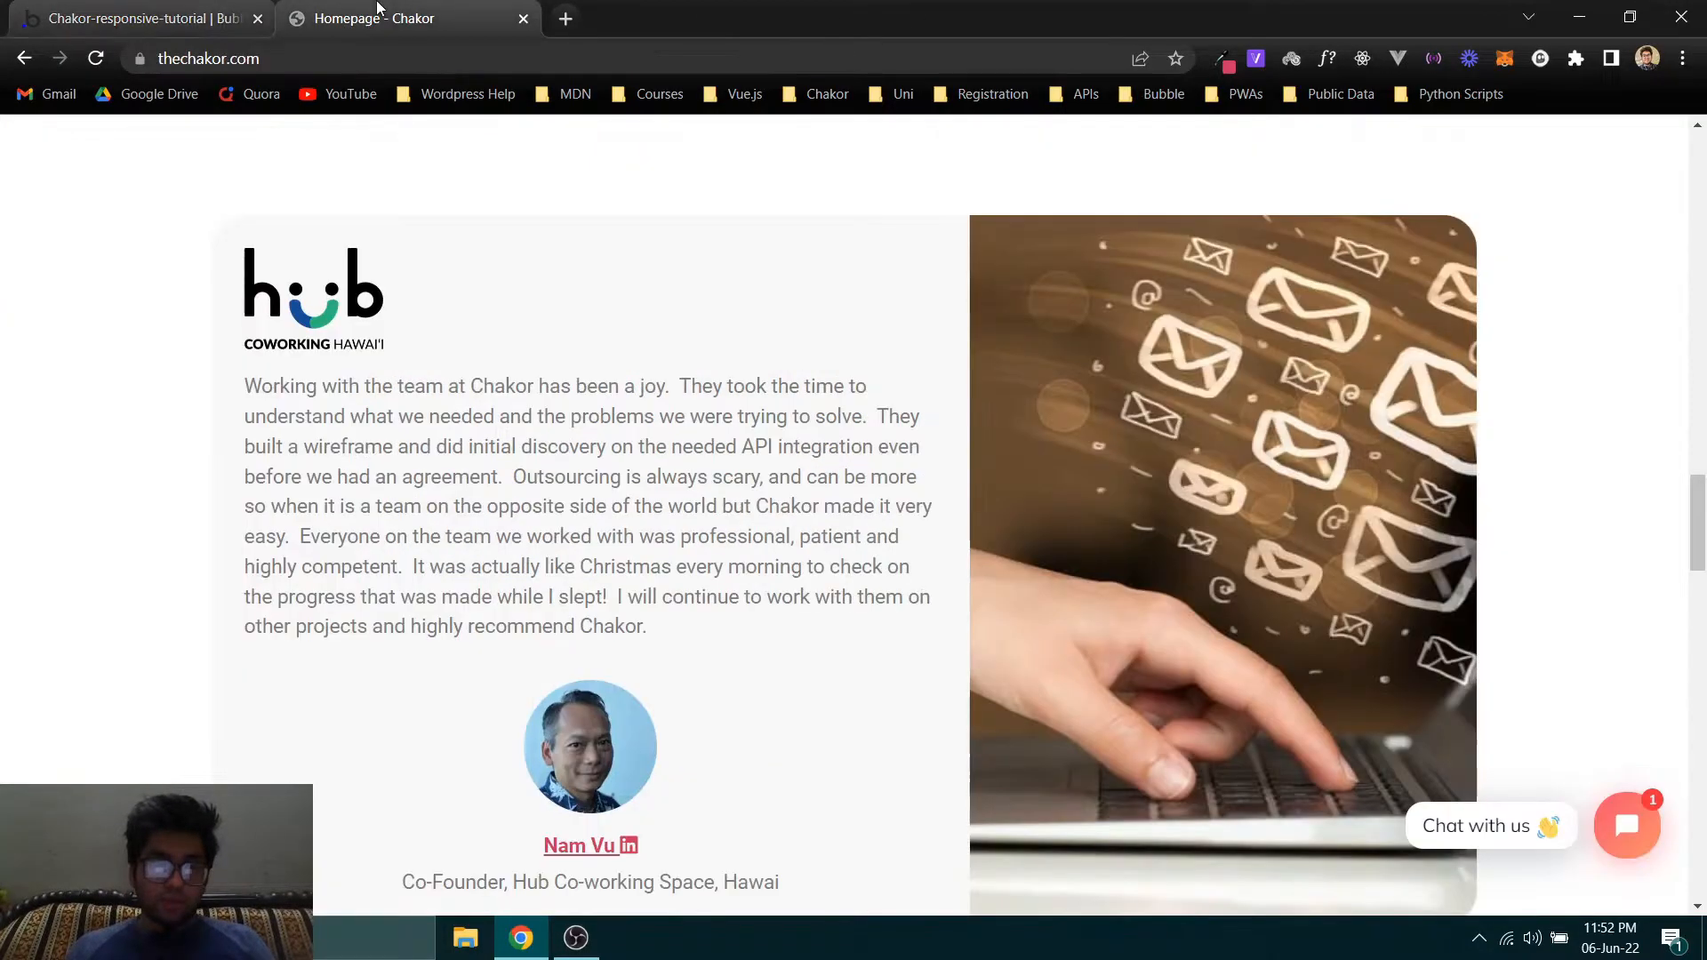
left_click(302, 18)
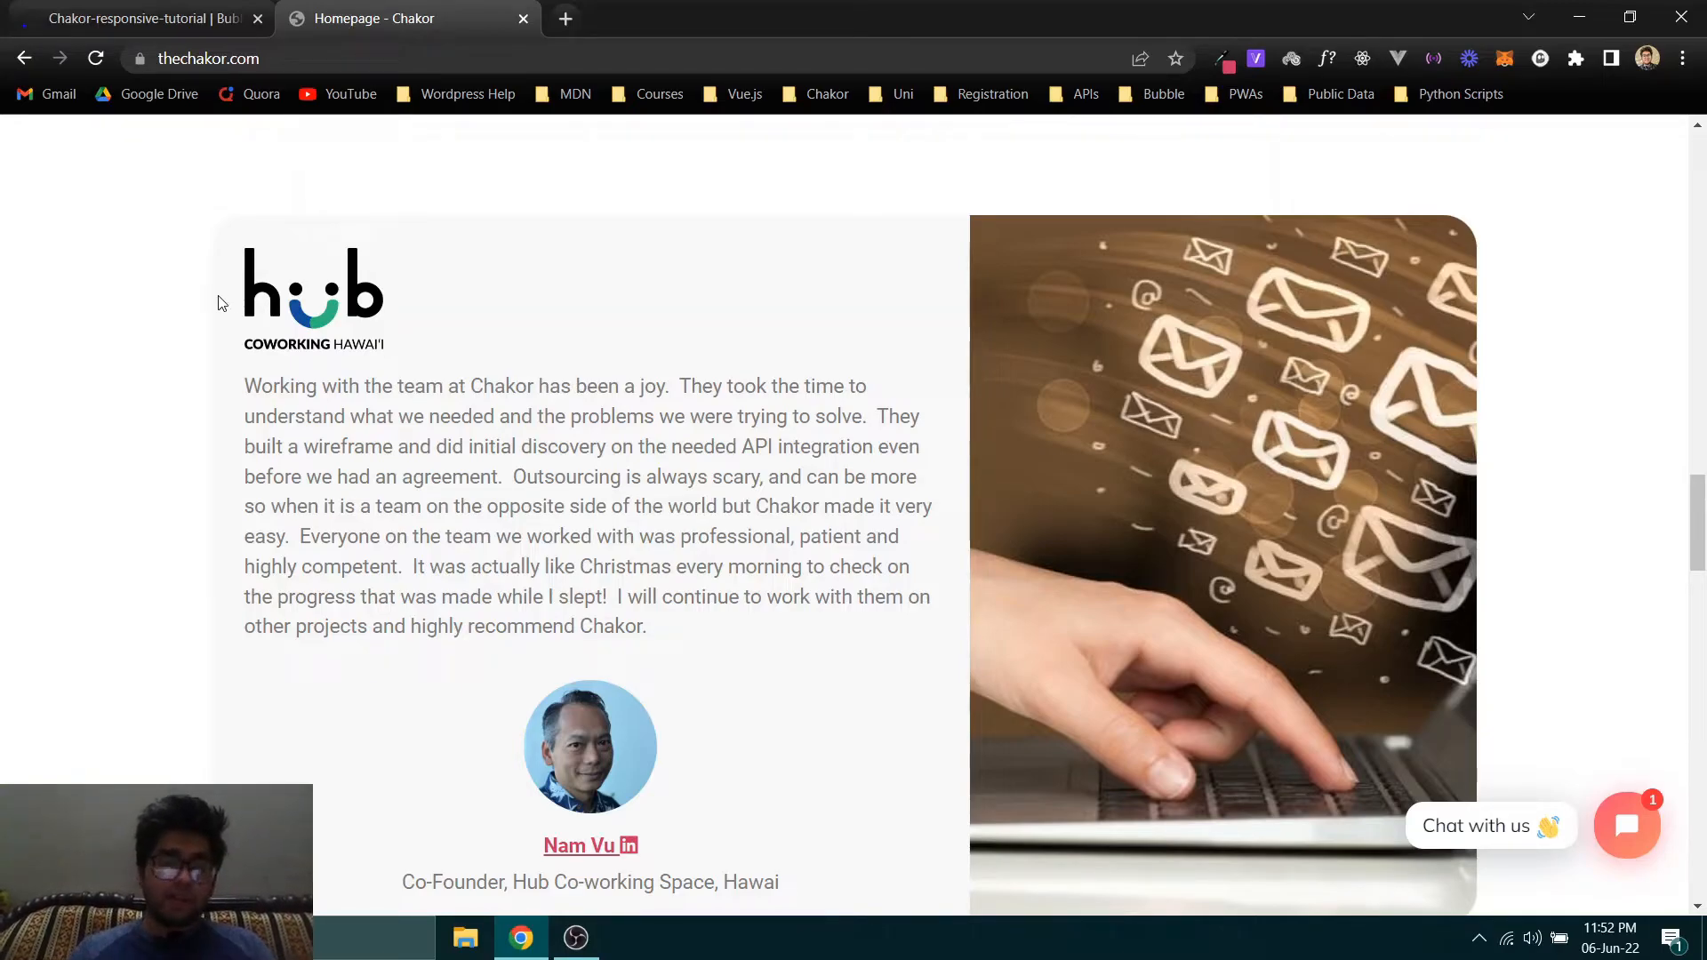
left_click(142, 18)
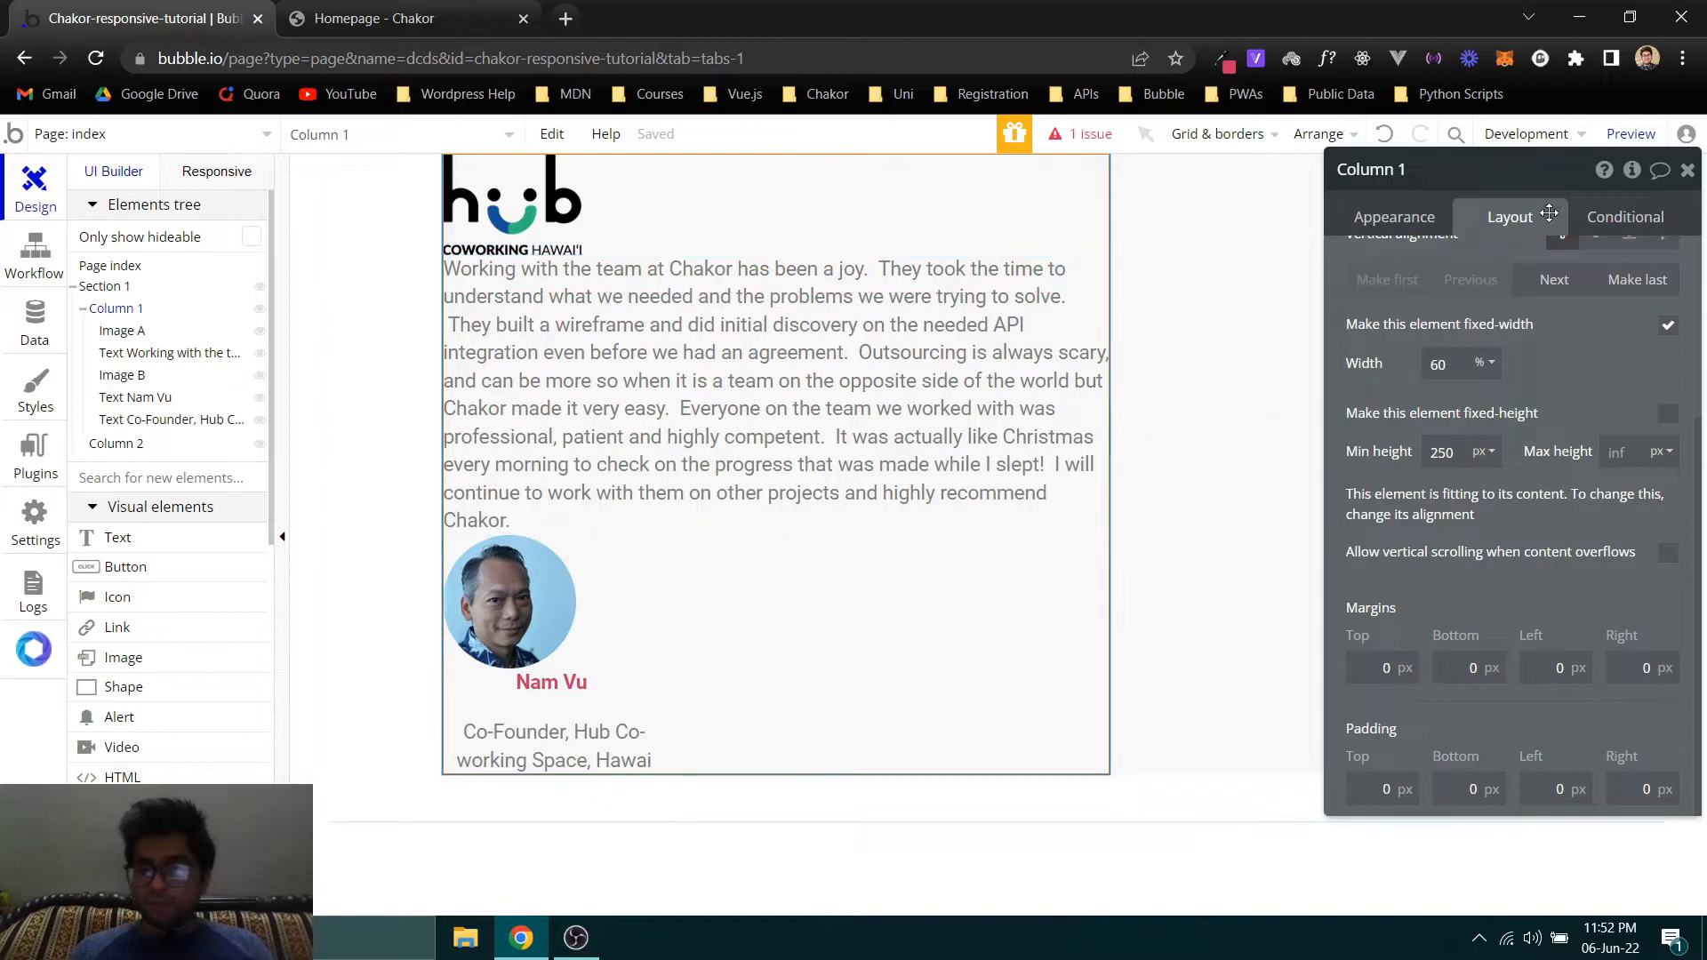
left_click(1386, 788)
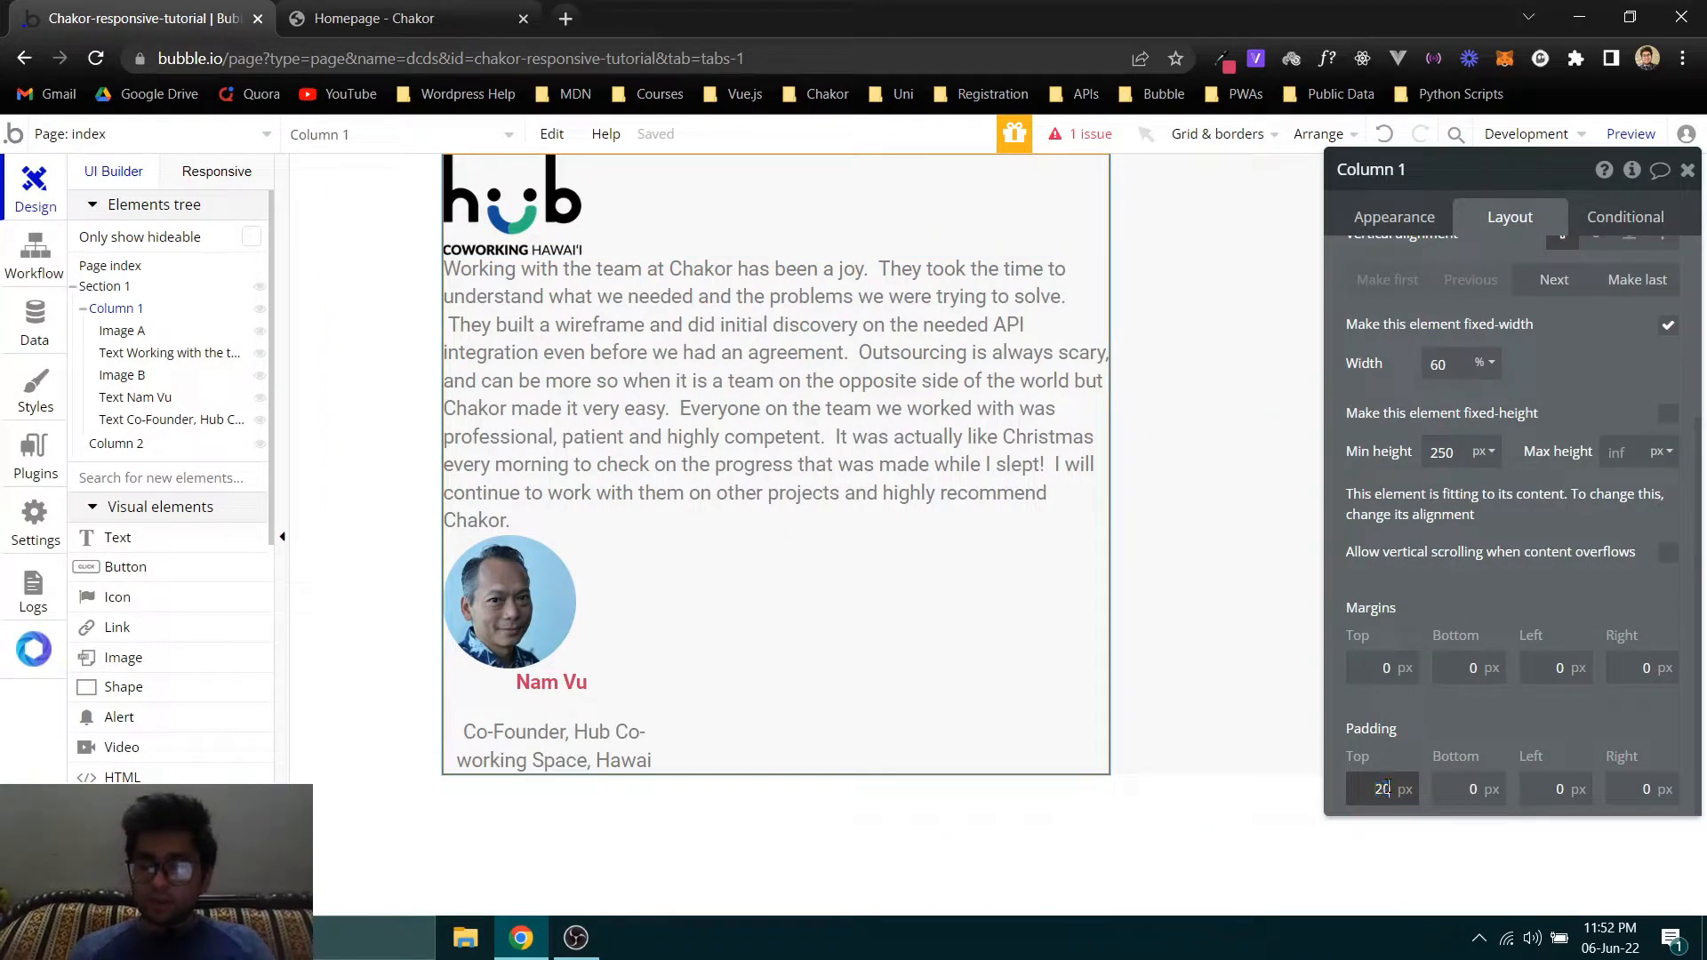
key("ctrl+Tab")
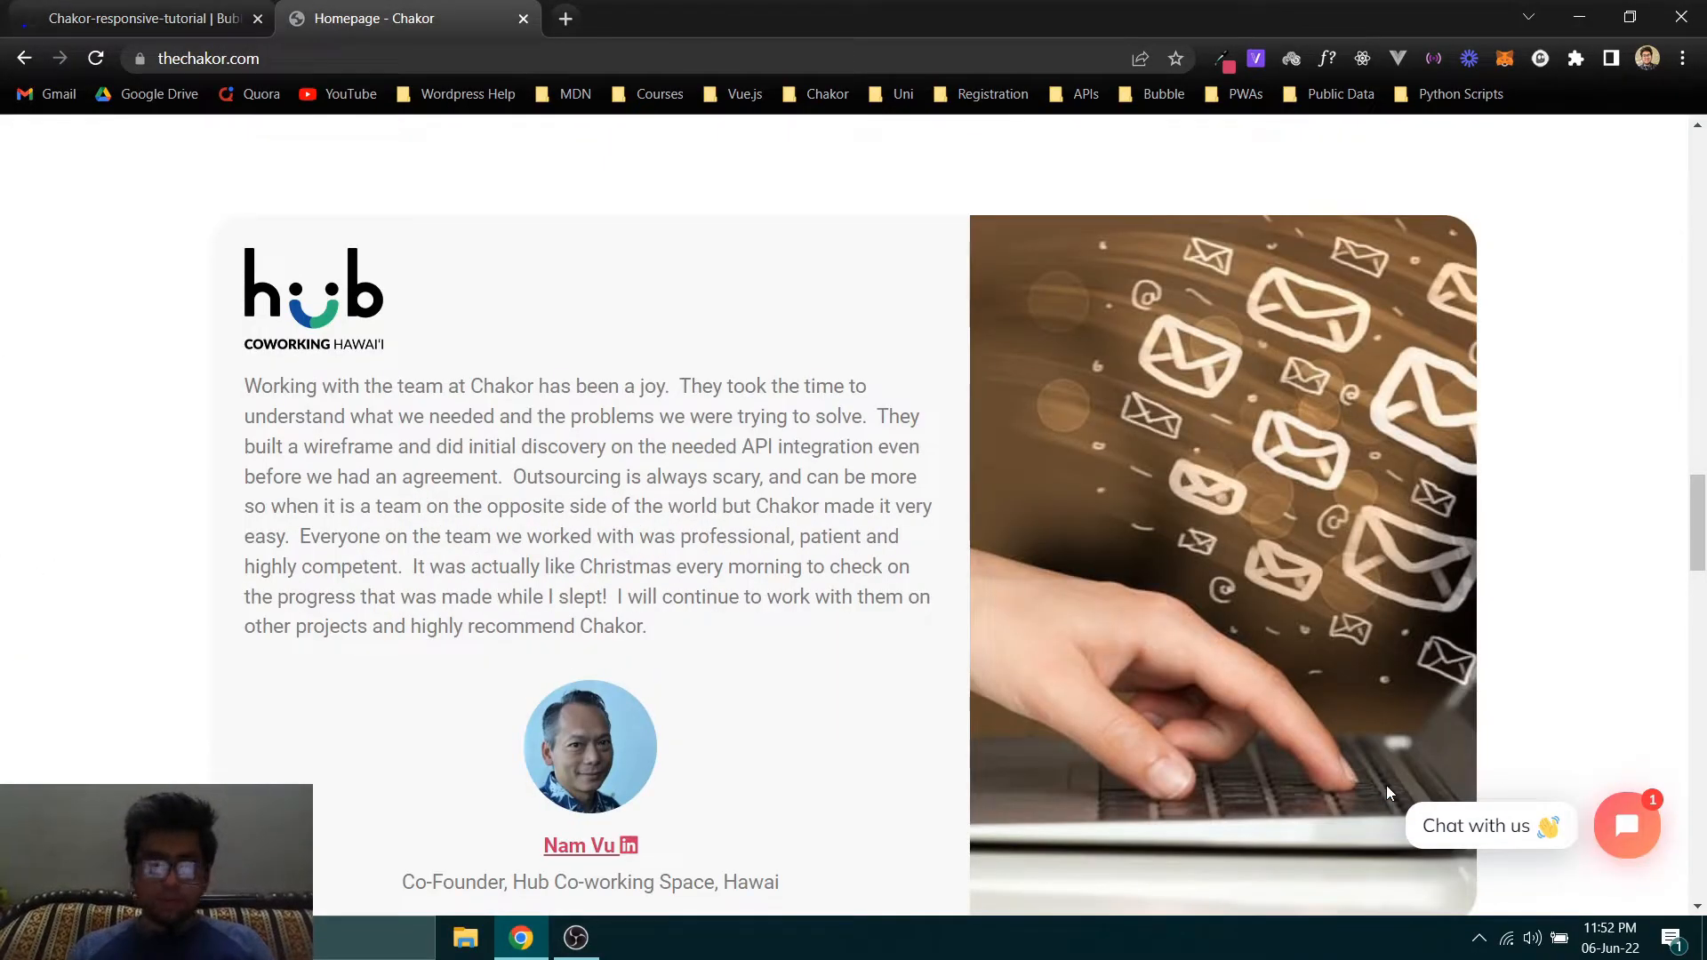
key("ctrl+Tab")
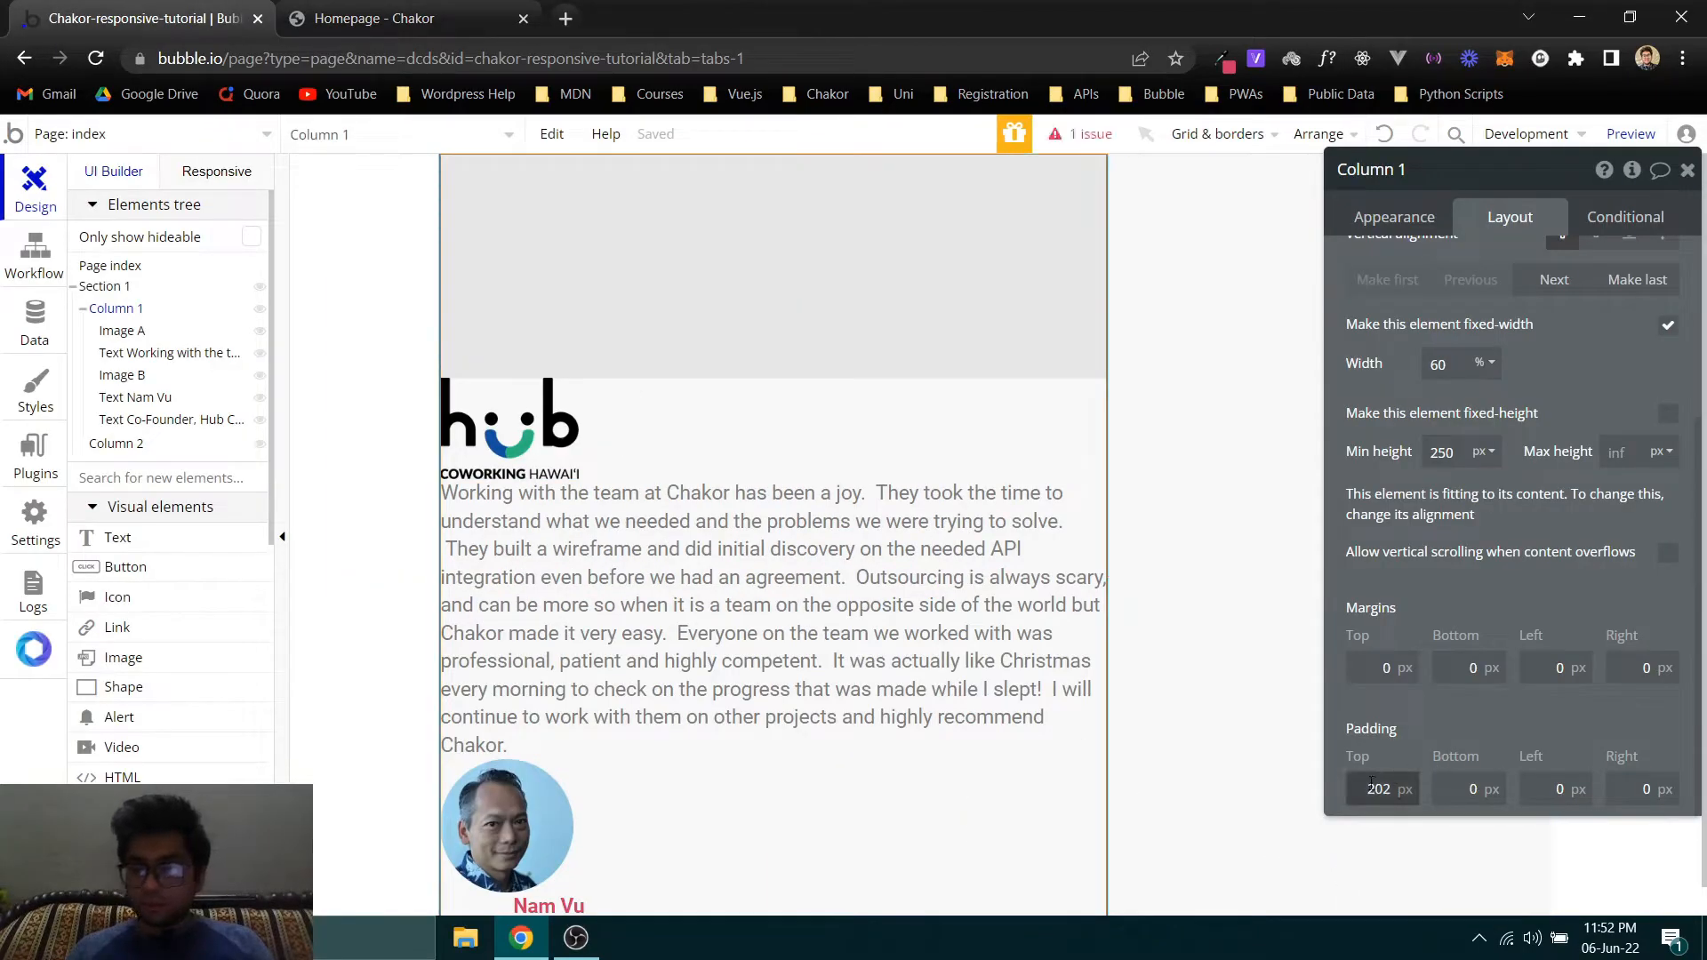
type("20")
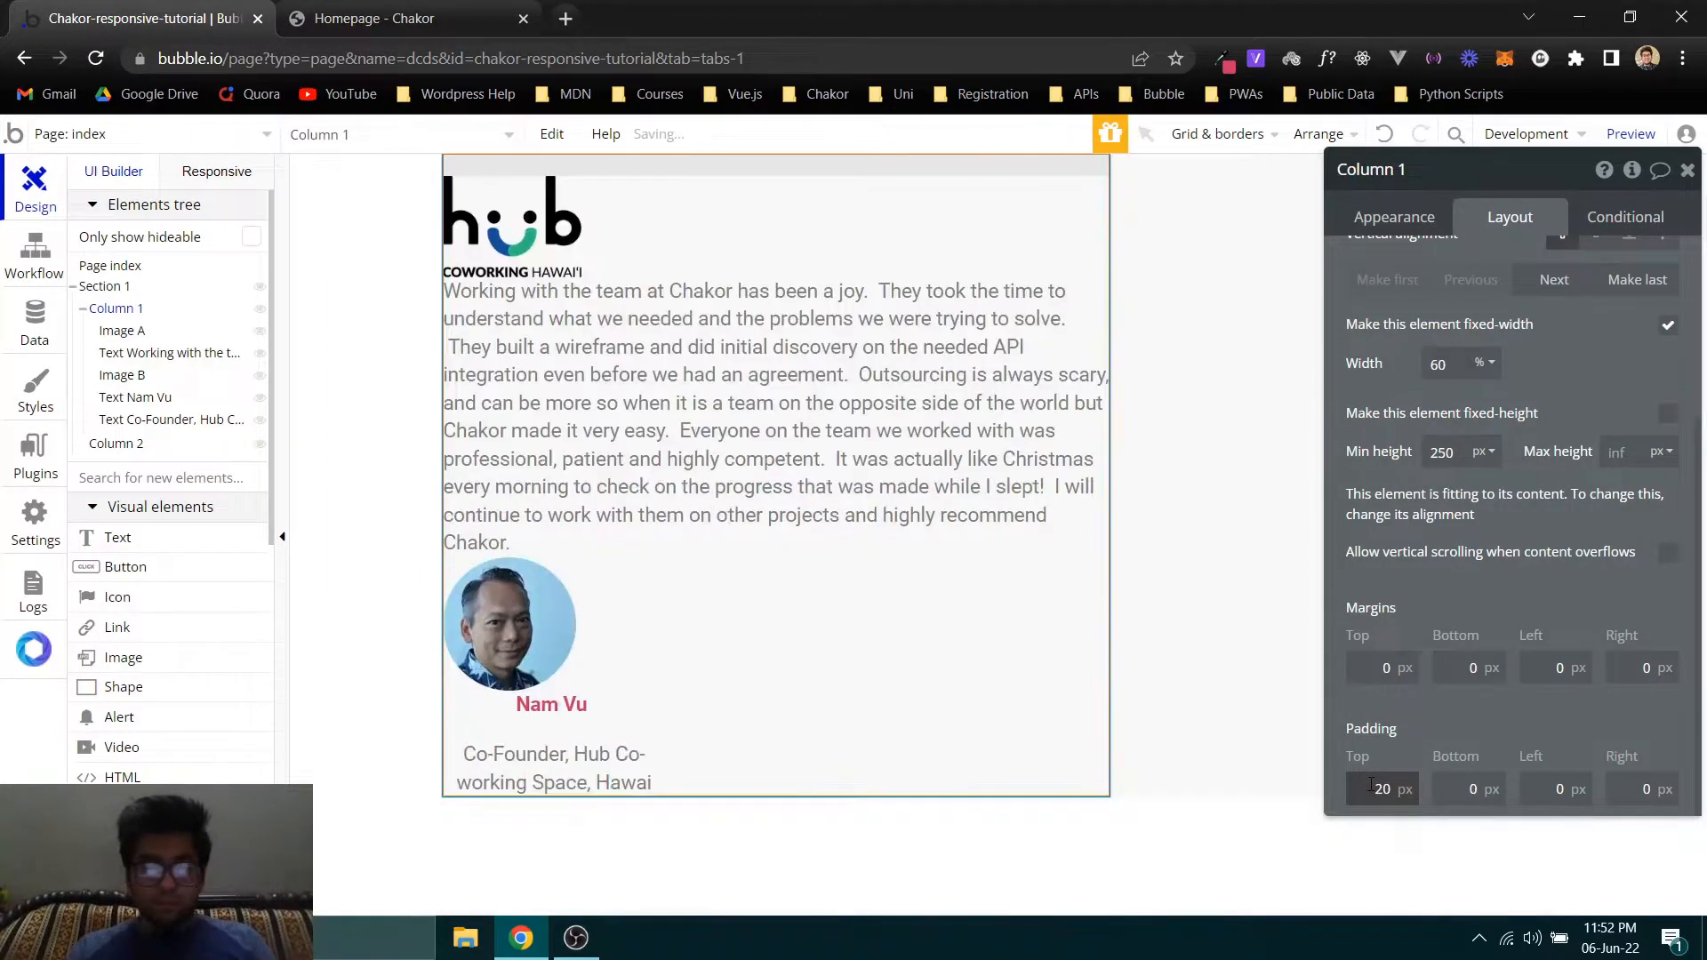
- Set Column 1's bottom, left and right padding to 20 px each and deselect the column
key("Tab")
type("2")
key("Tab")
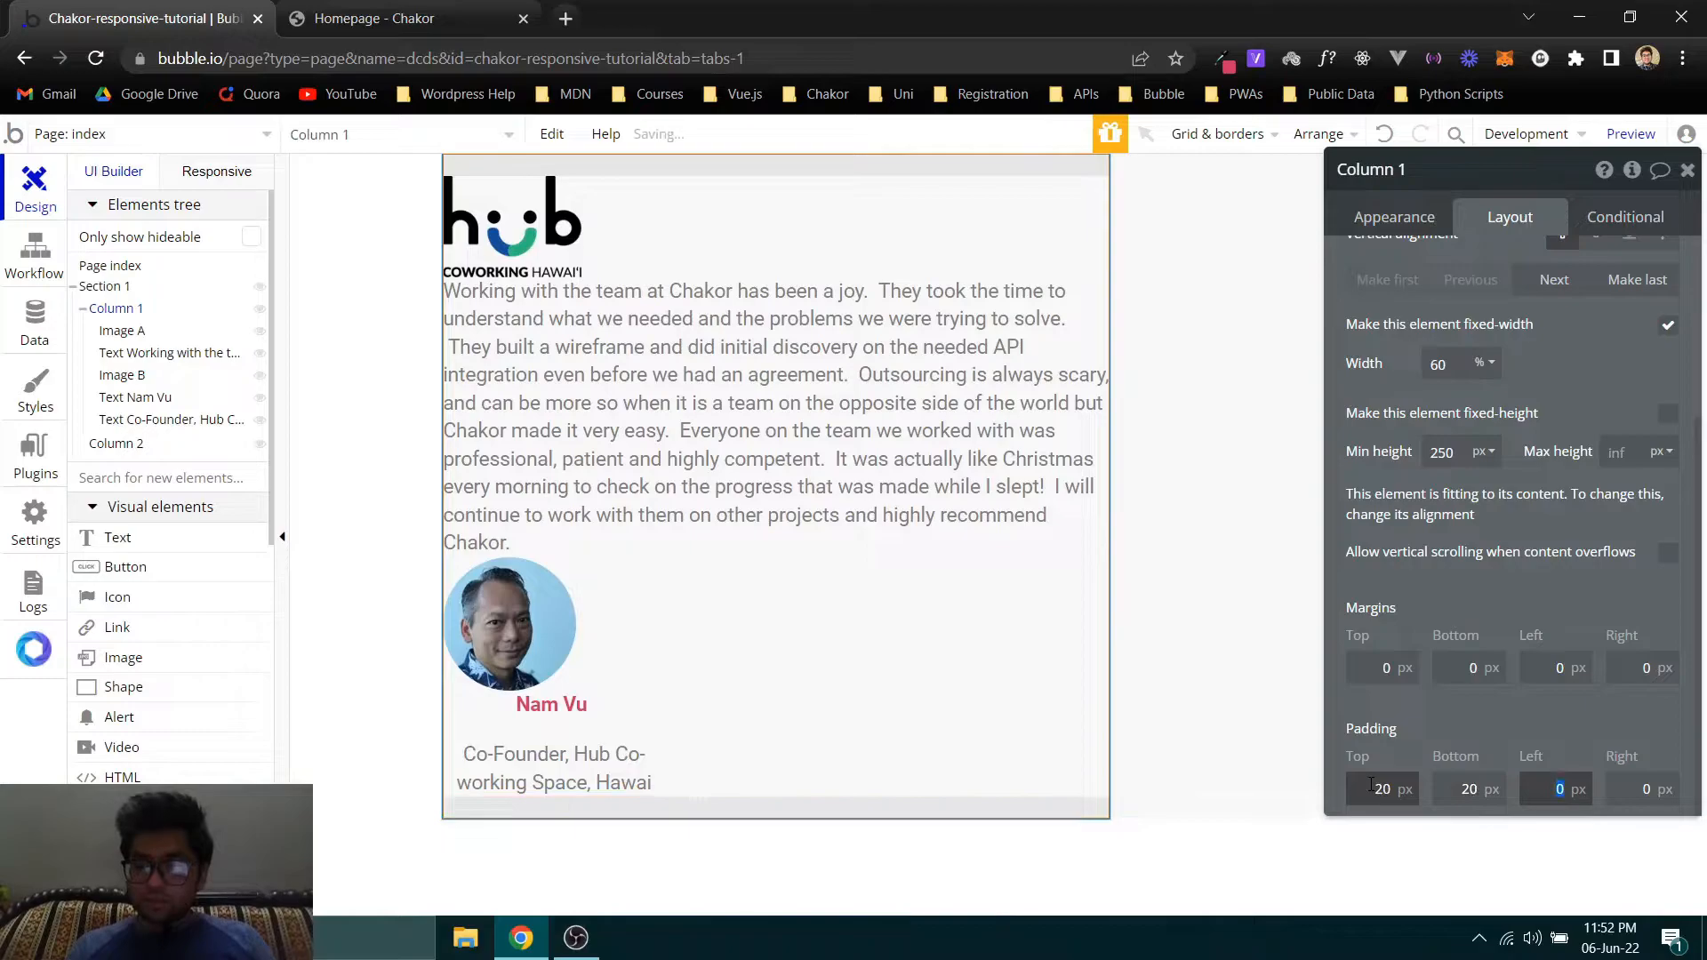
type("20")
key("Tab")
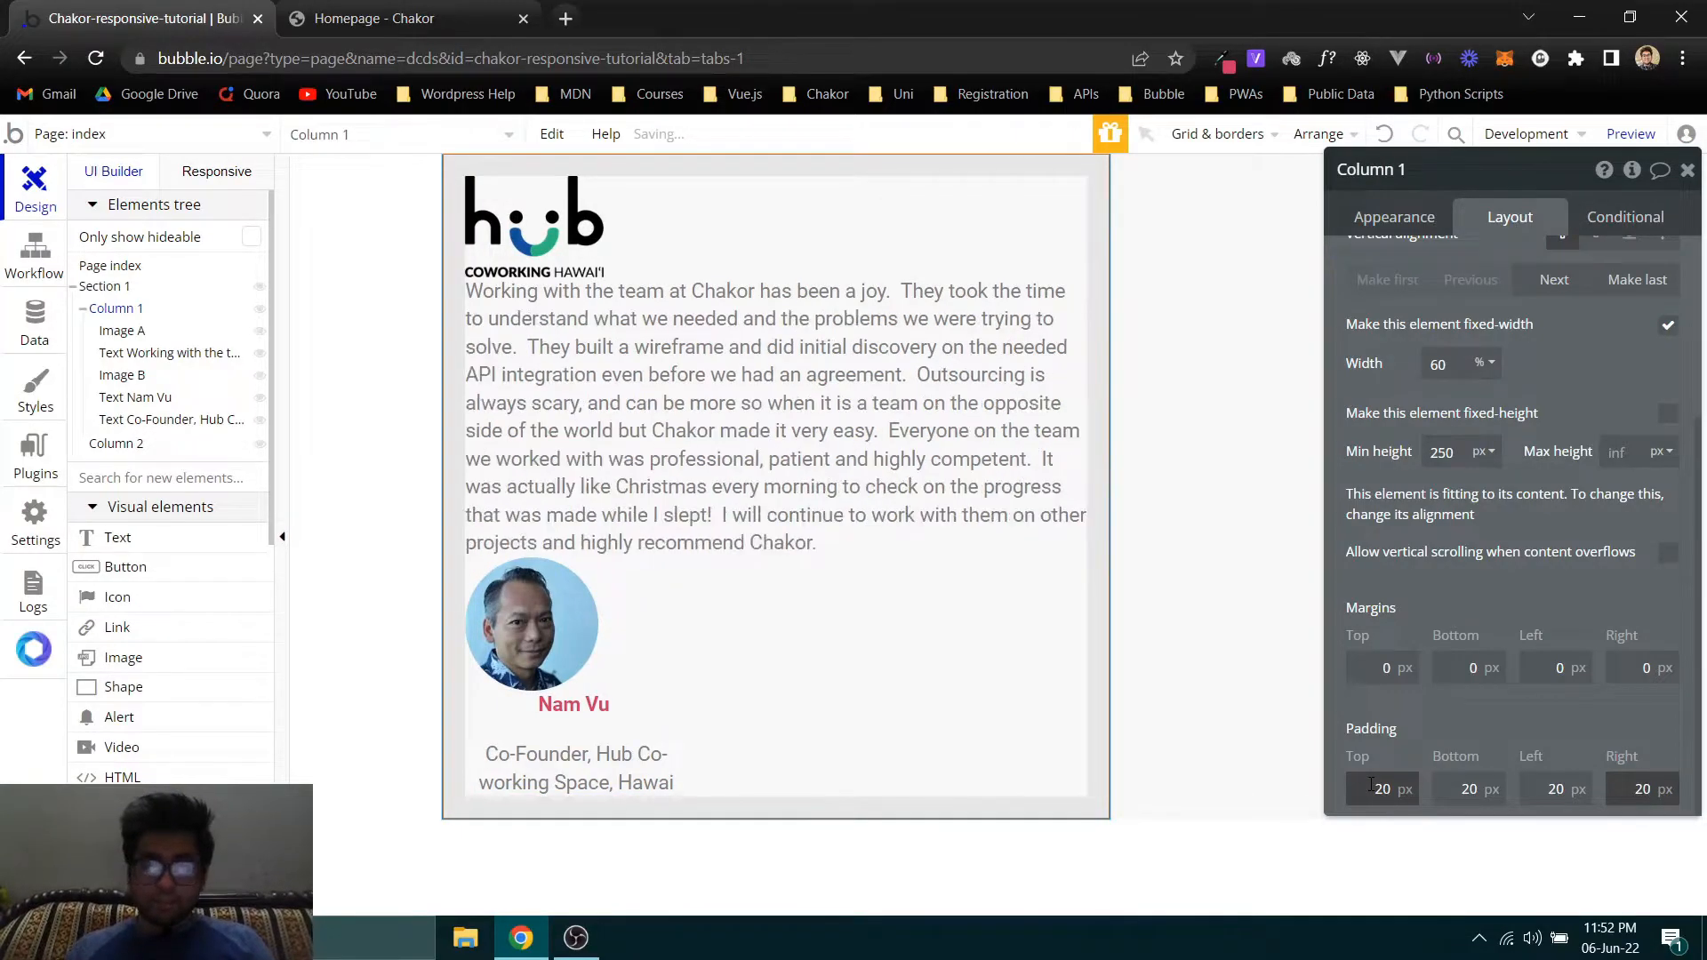
left_click(392, 312)
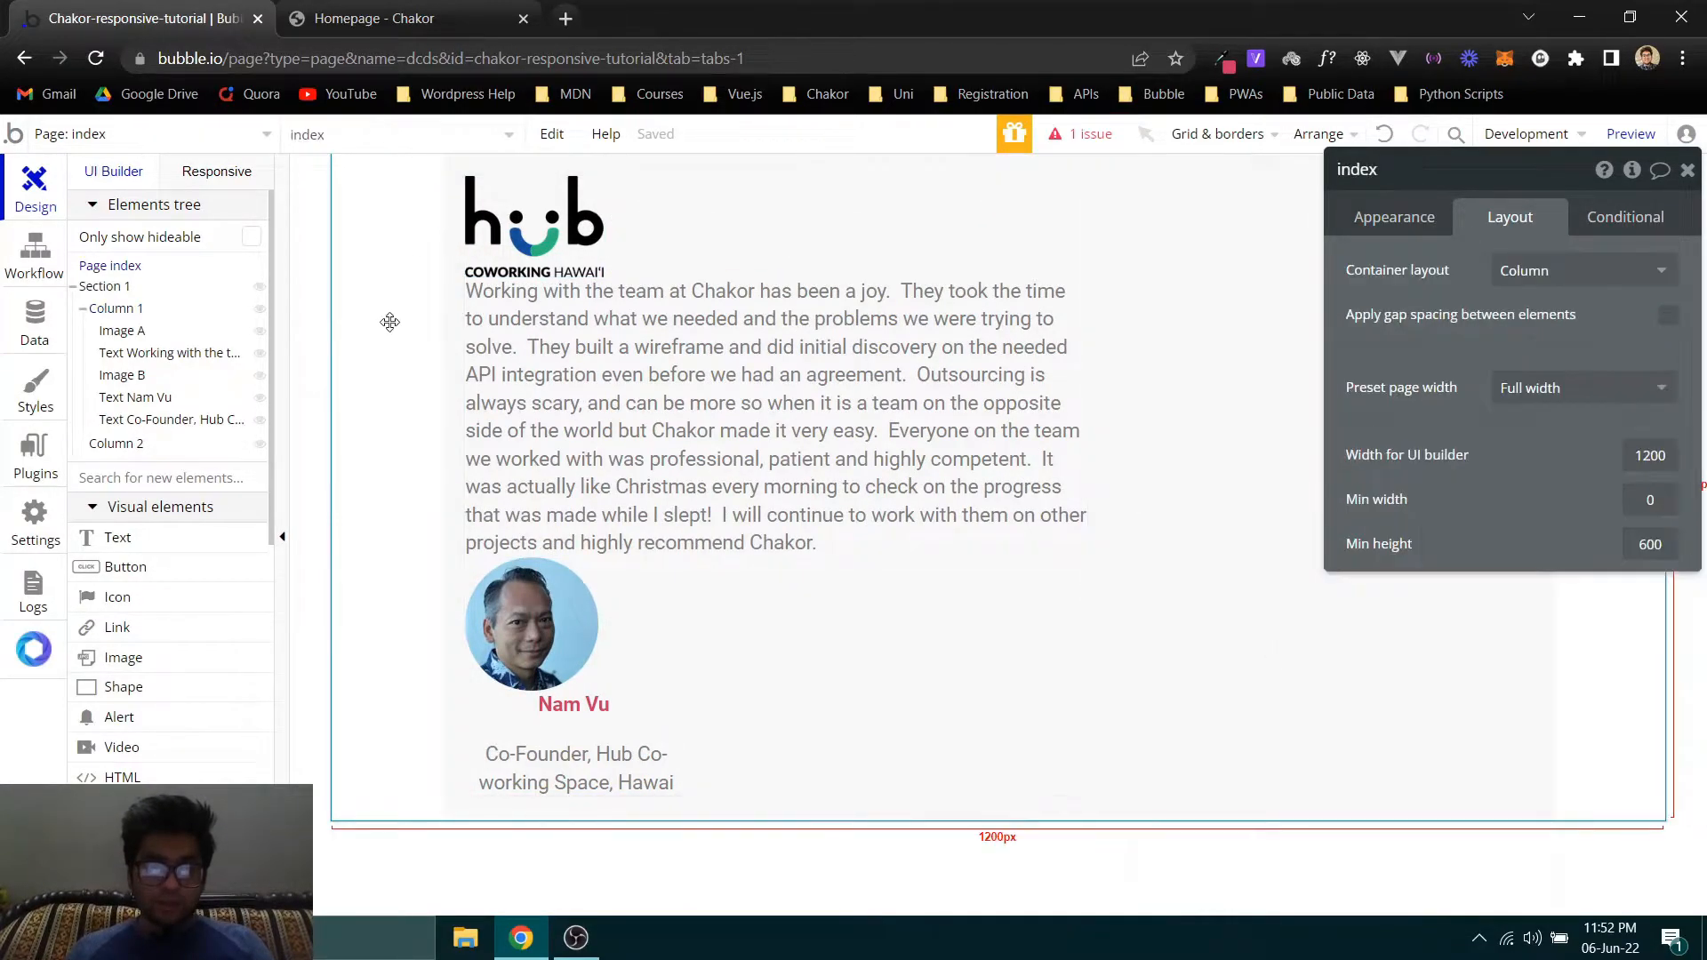
- Compare the card with the Chakor homepage, set Column 1's padding to 30 px on all four sides in Bubble, and deselect the column
left_click(447, 293)
left_click(519, 6)
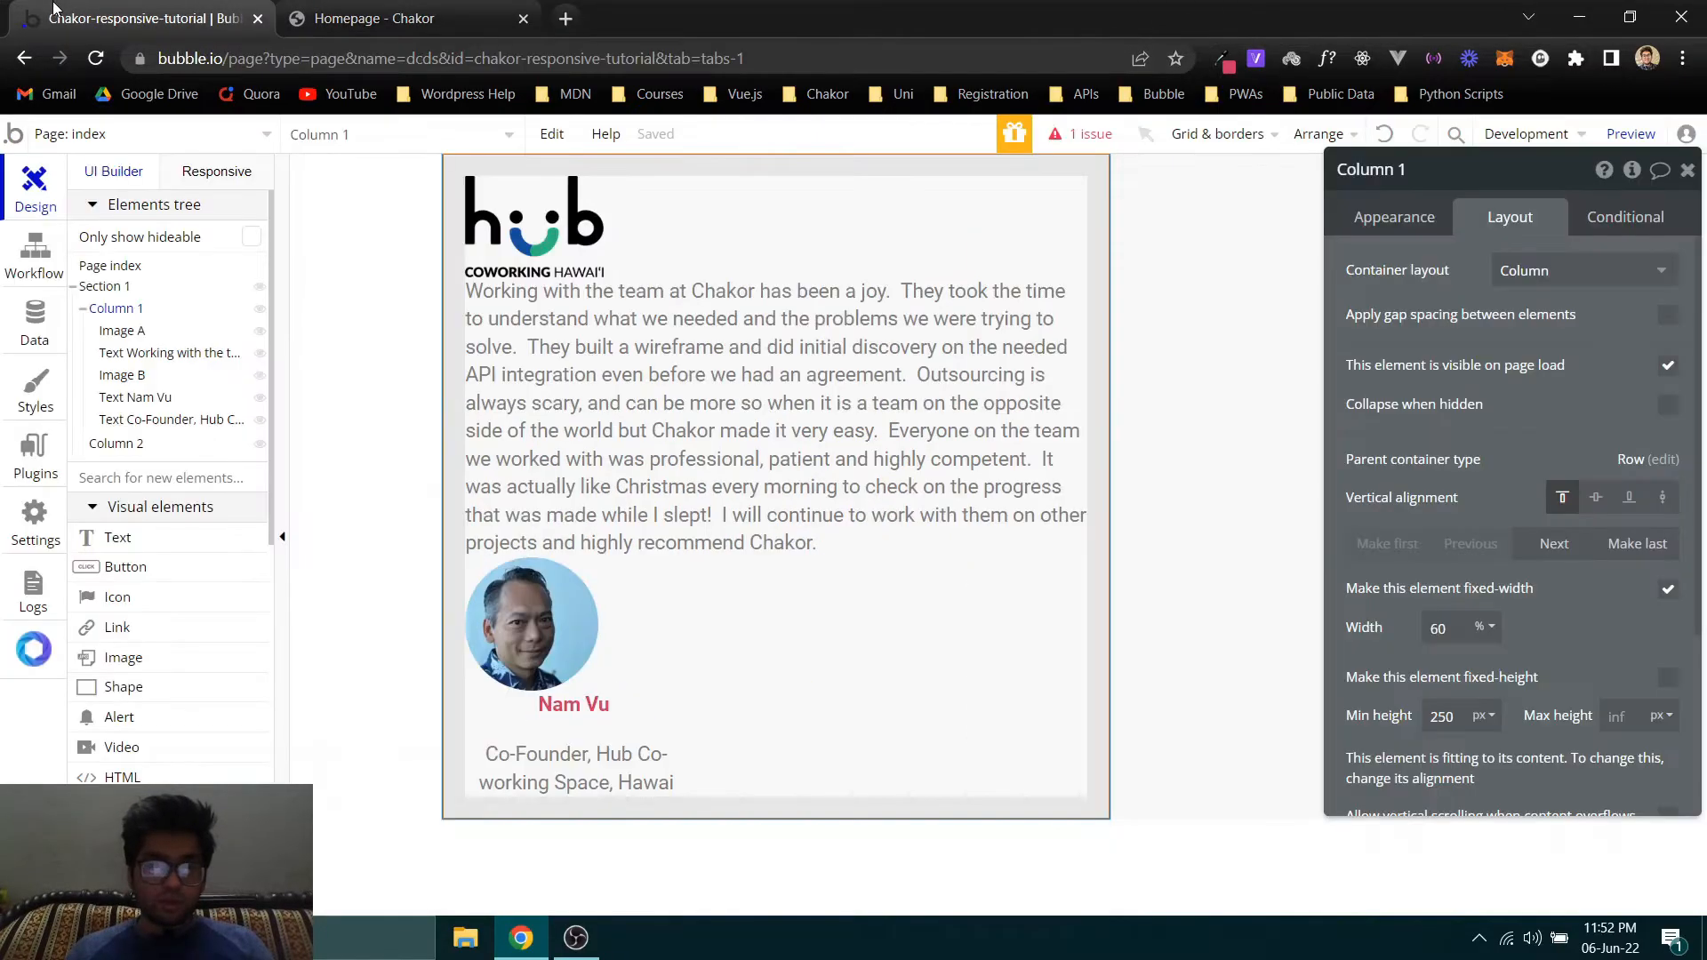
left_click(142, 18)
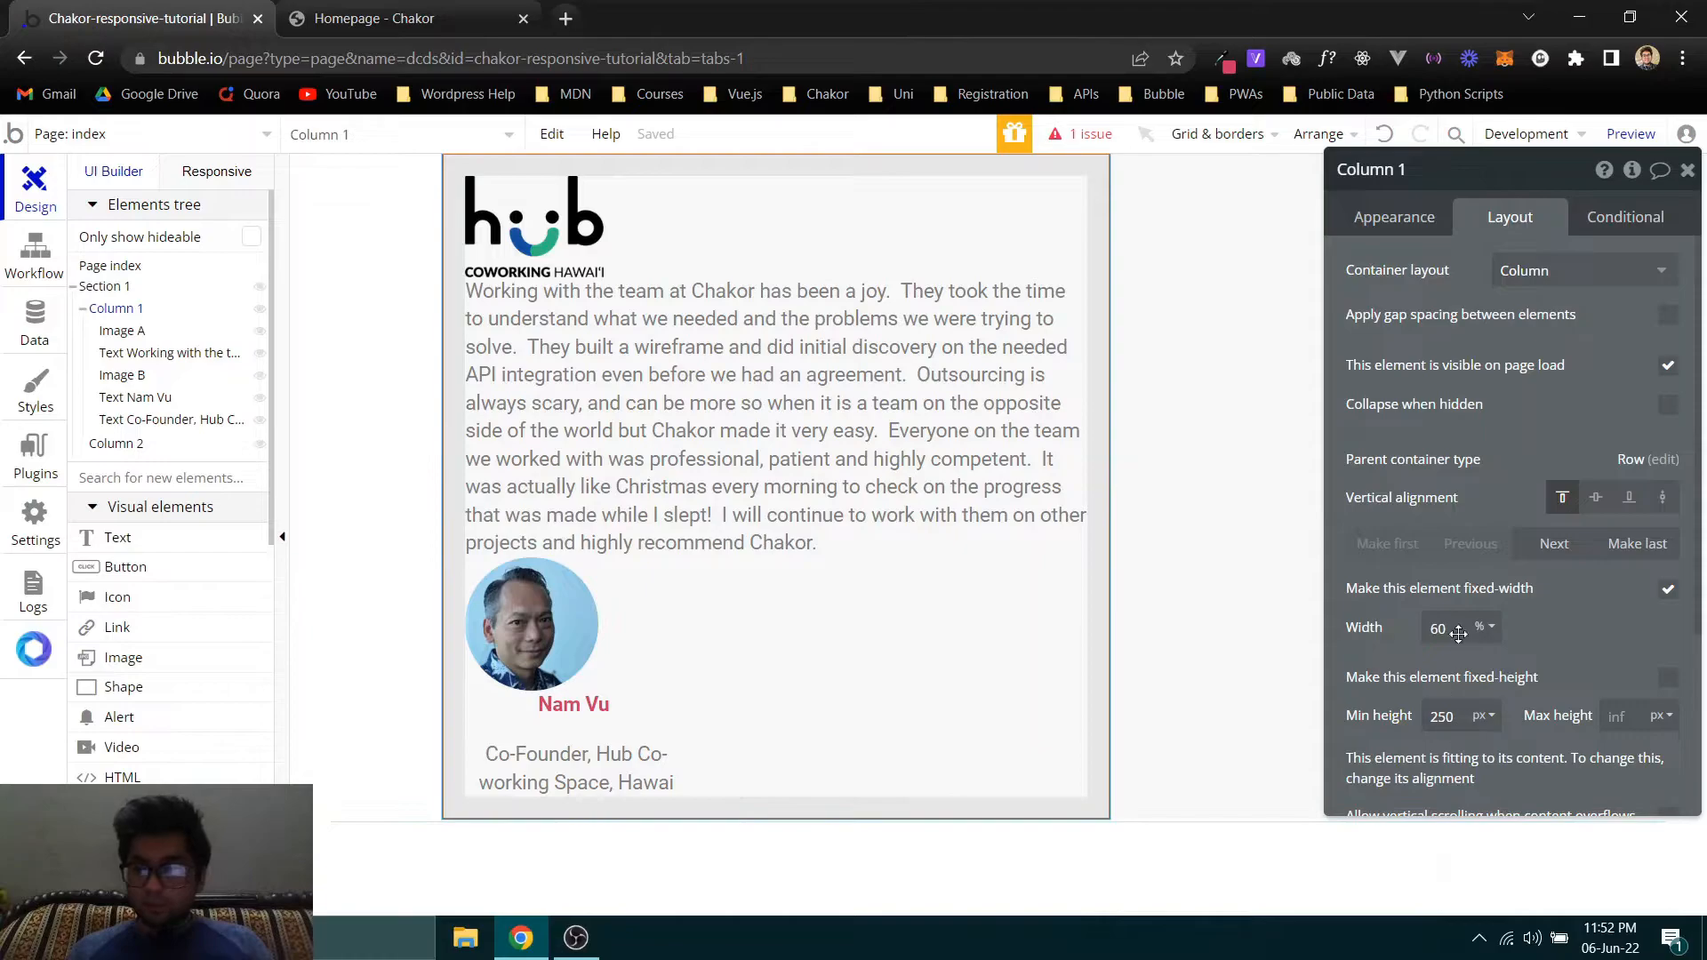
scroll(1458, 656, "down", 3)
double_click(1400, 794)
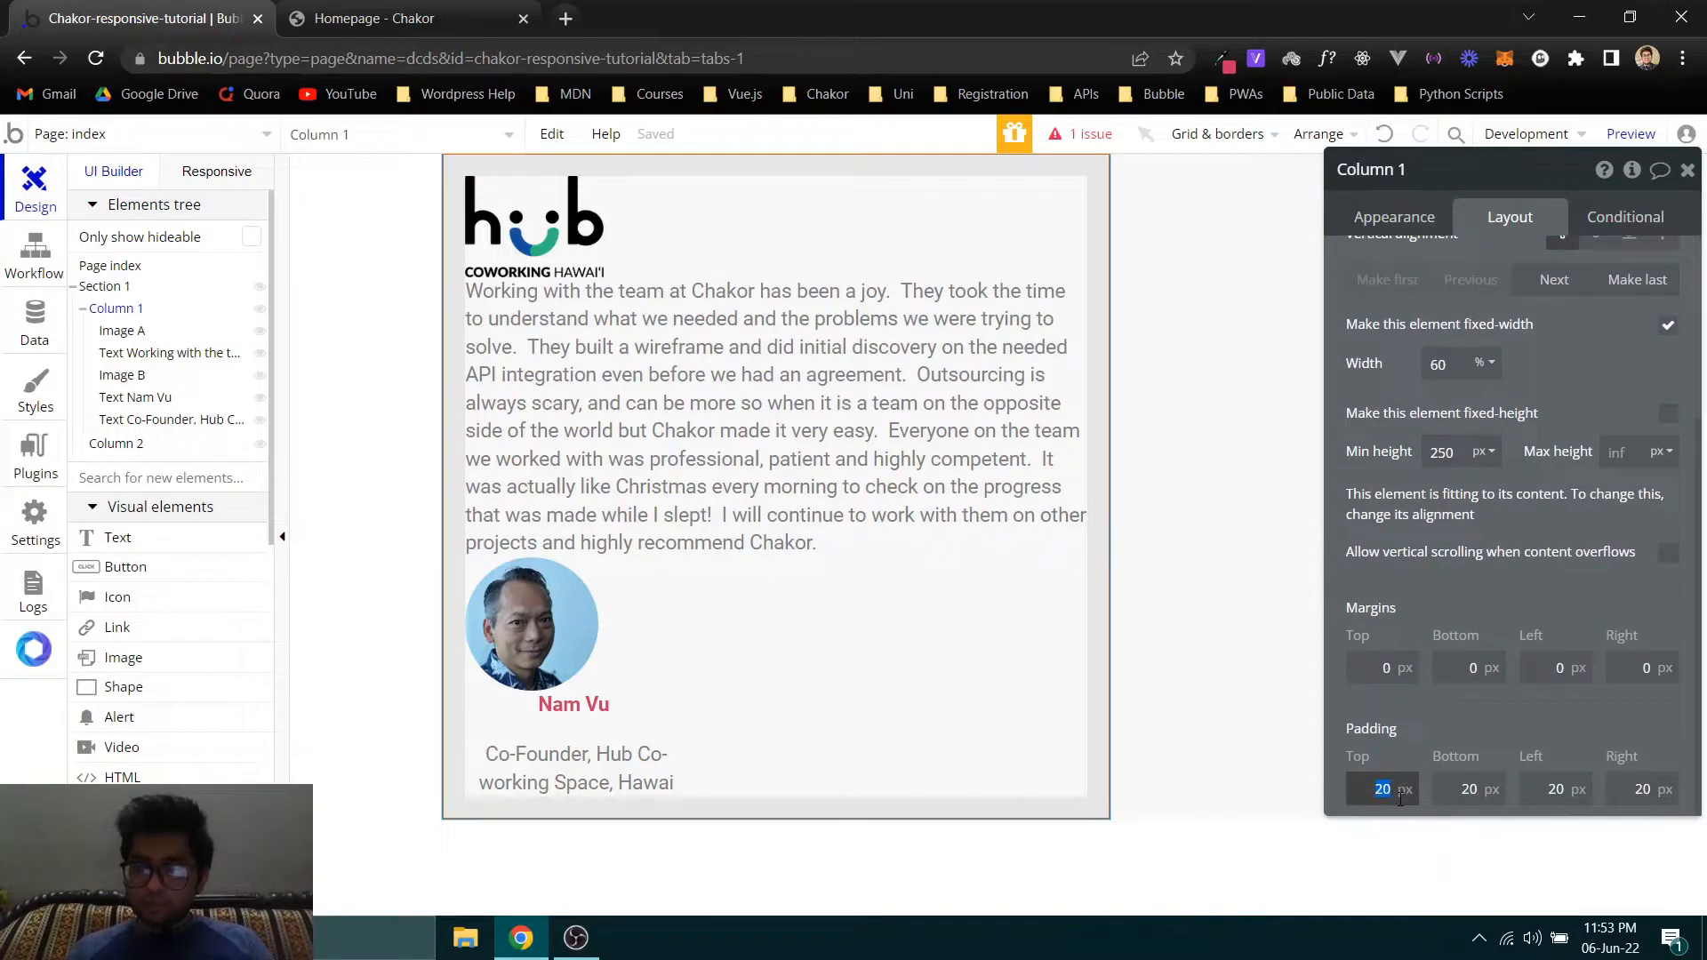
type("30")
key("Tab")
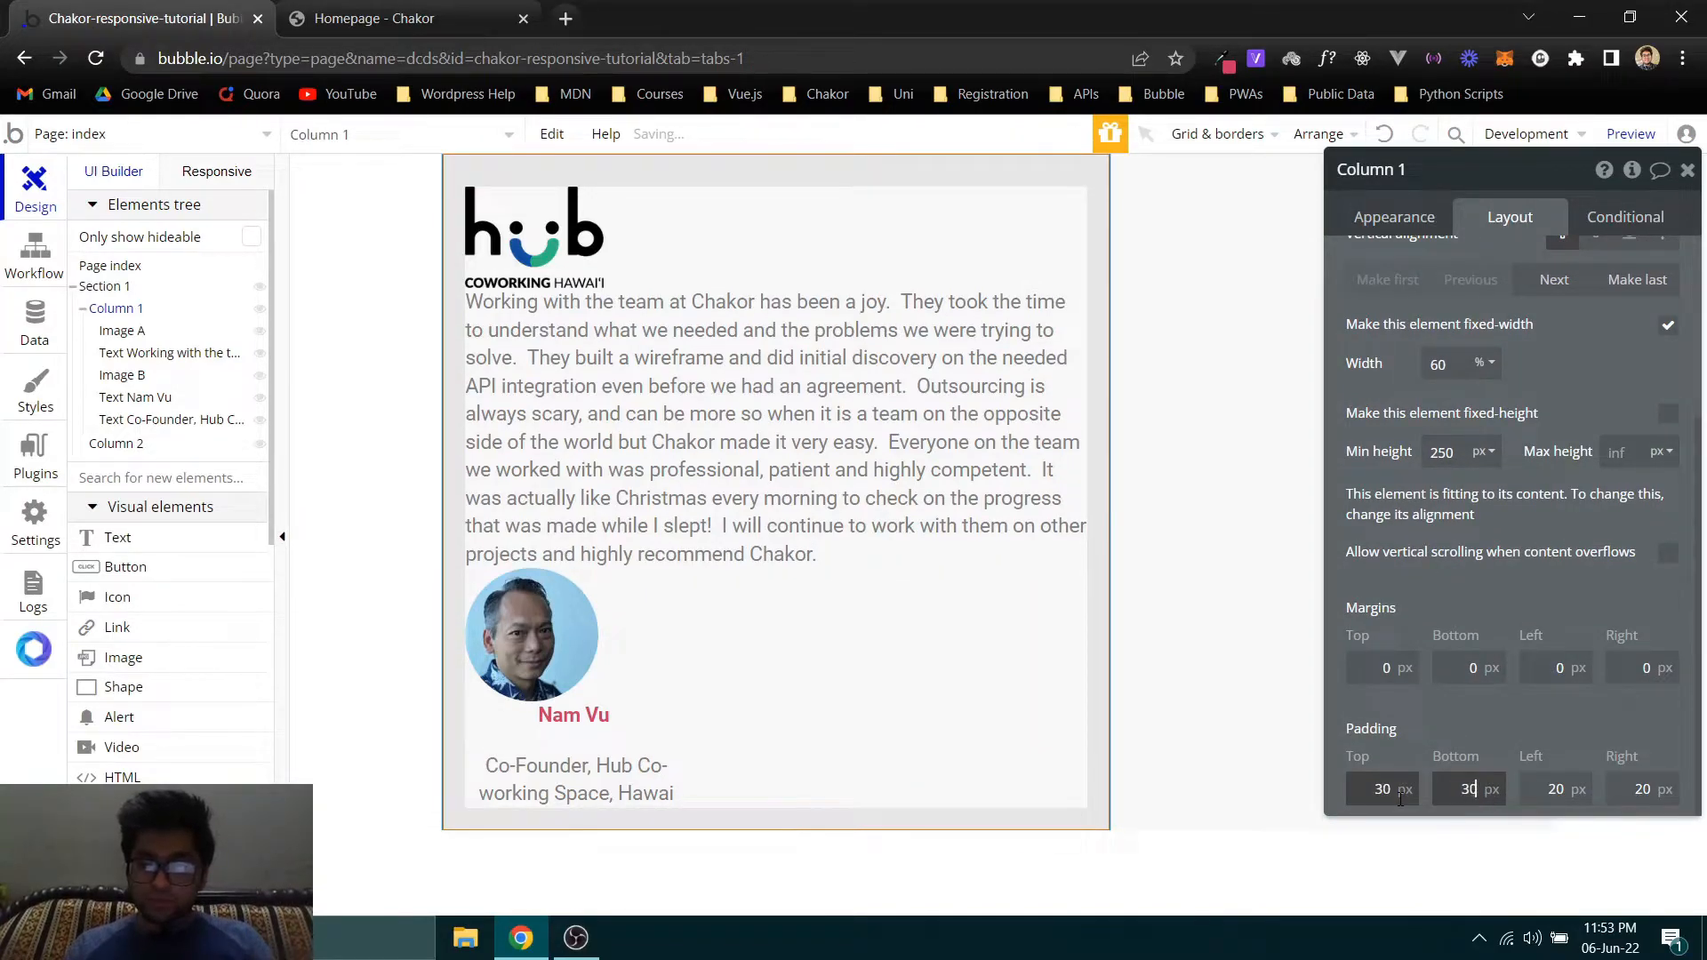
key("Tab")
type("30")
key("Tab")
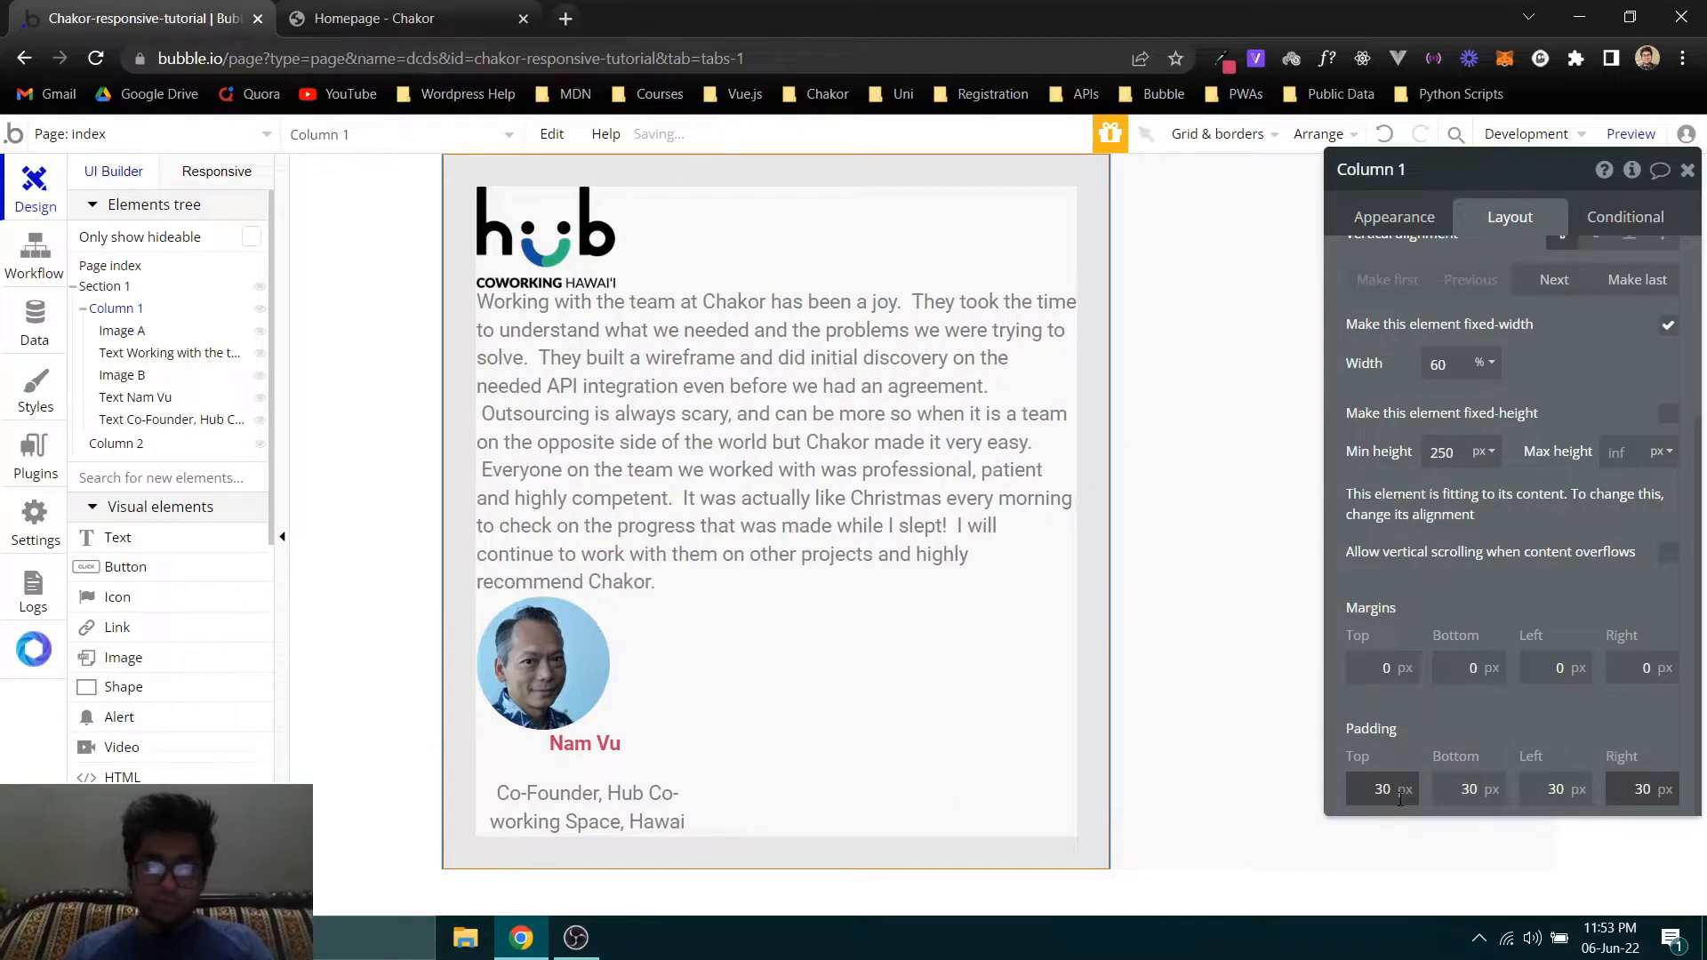
left_click(384, 296)
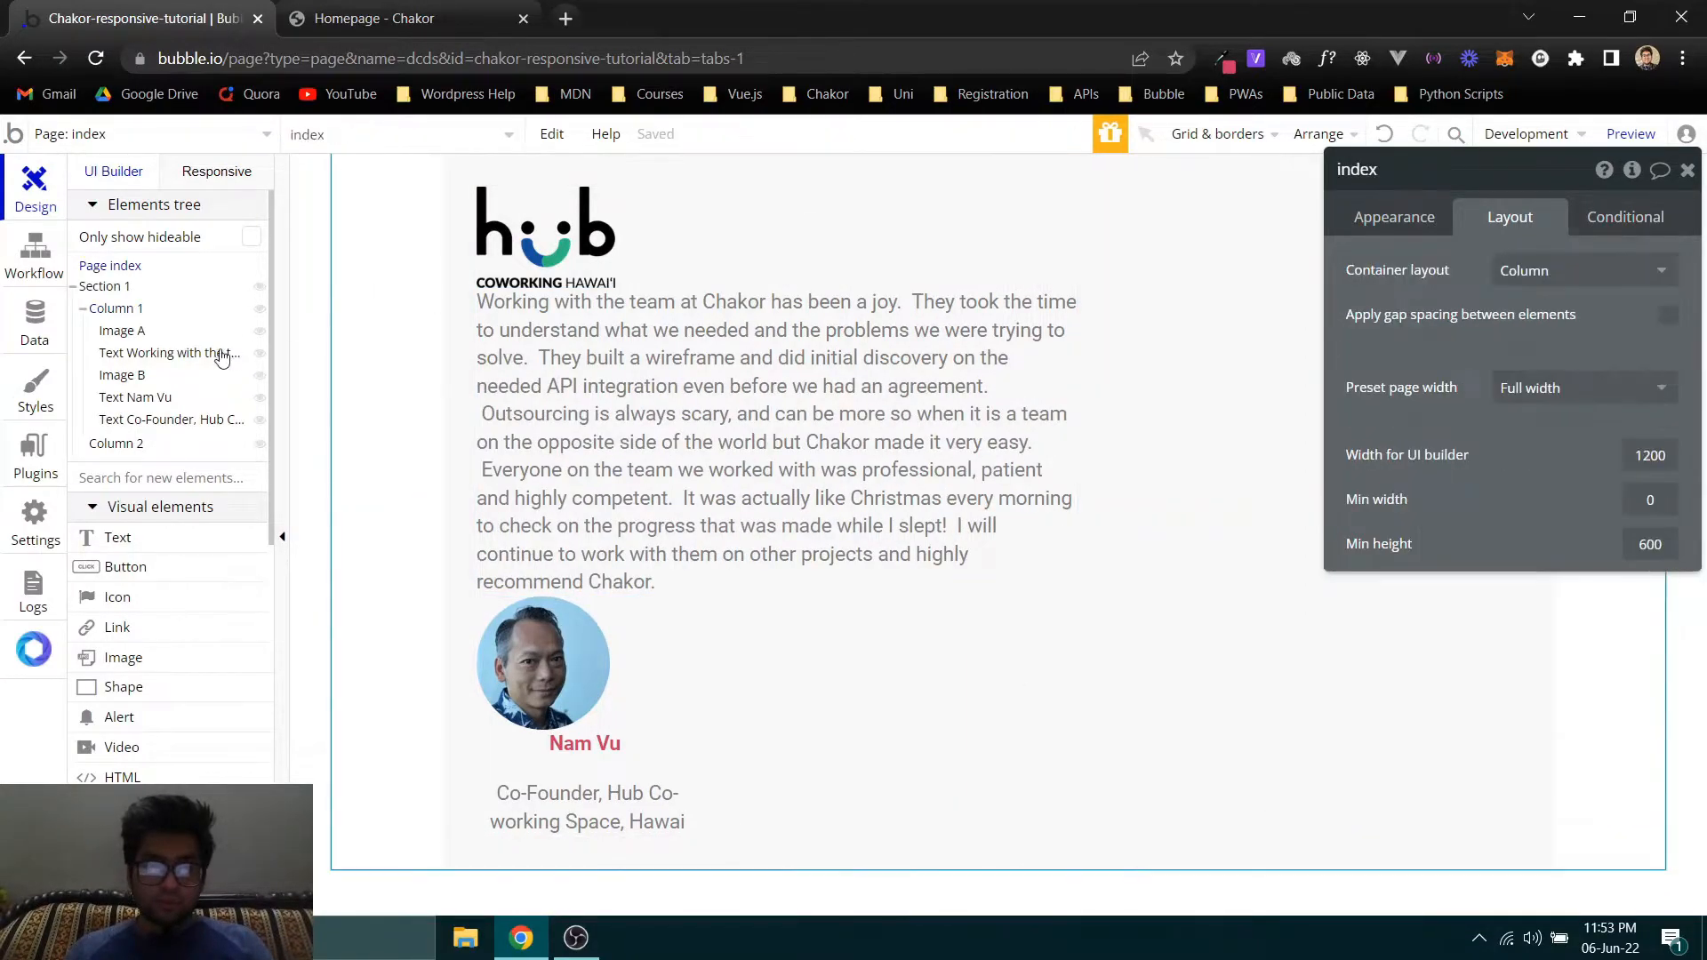
- Check the card's spacing on the Chakor homepage again, and set Column 1's top padding to 50 px in the Bubble editor
left_click(373, 18)
left_click(142, 18)
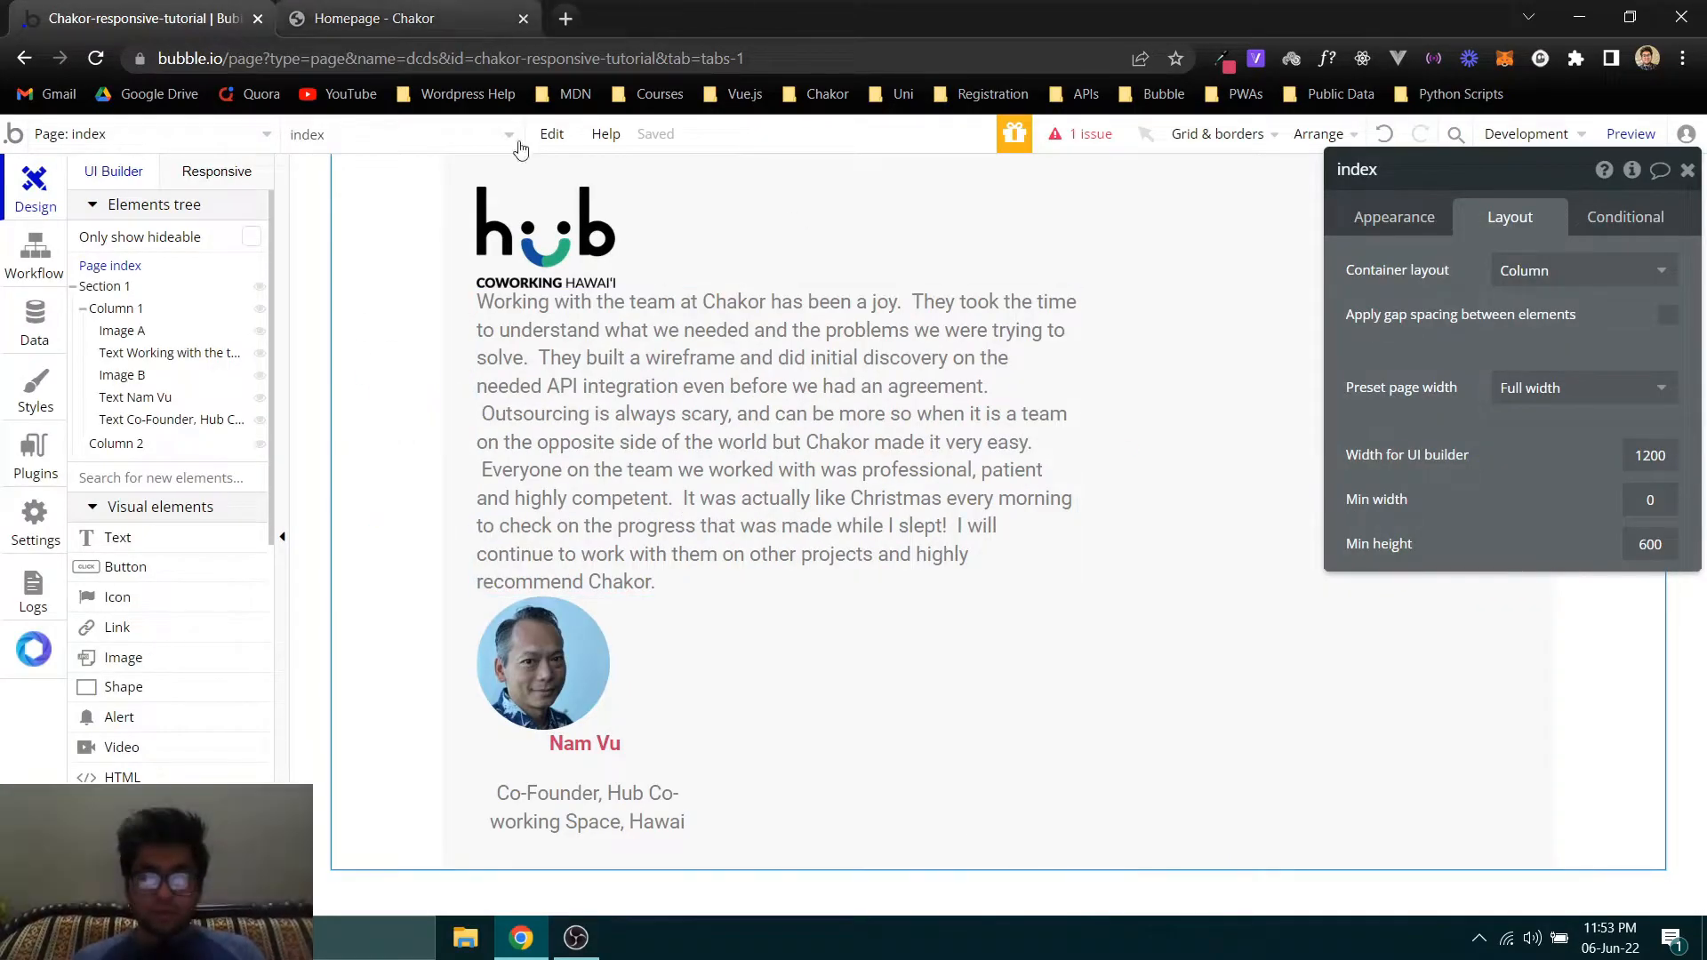
left_click(446, 378)
scroll(1464, 712, "down", 3)
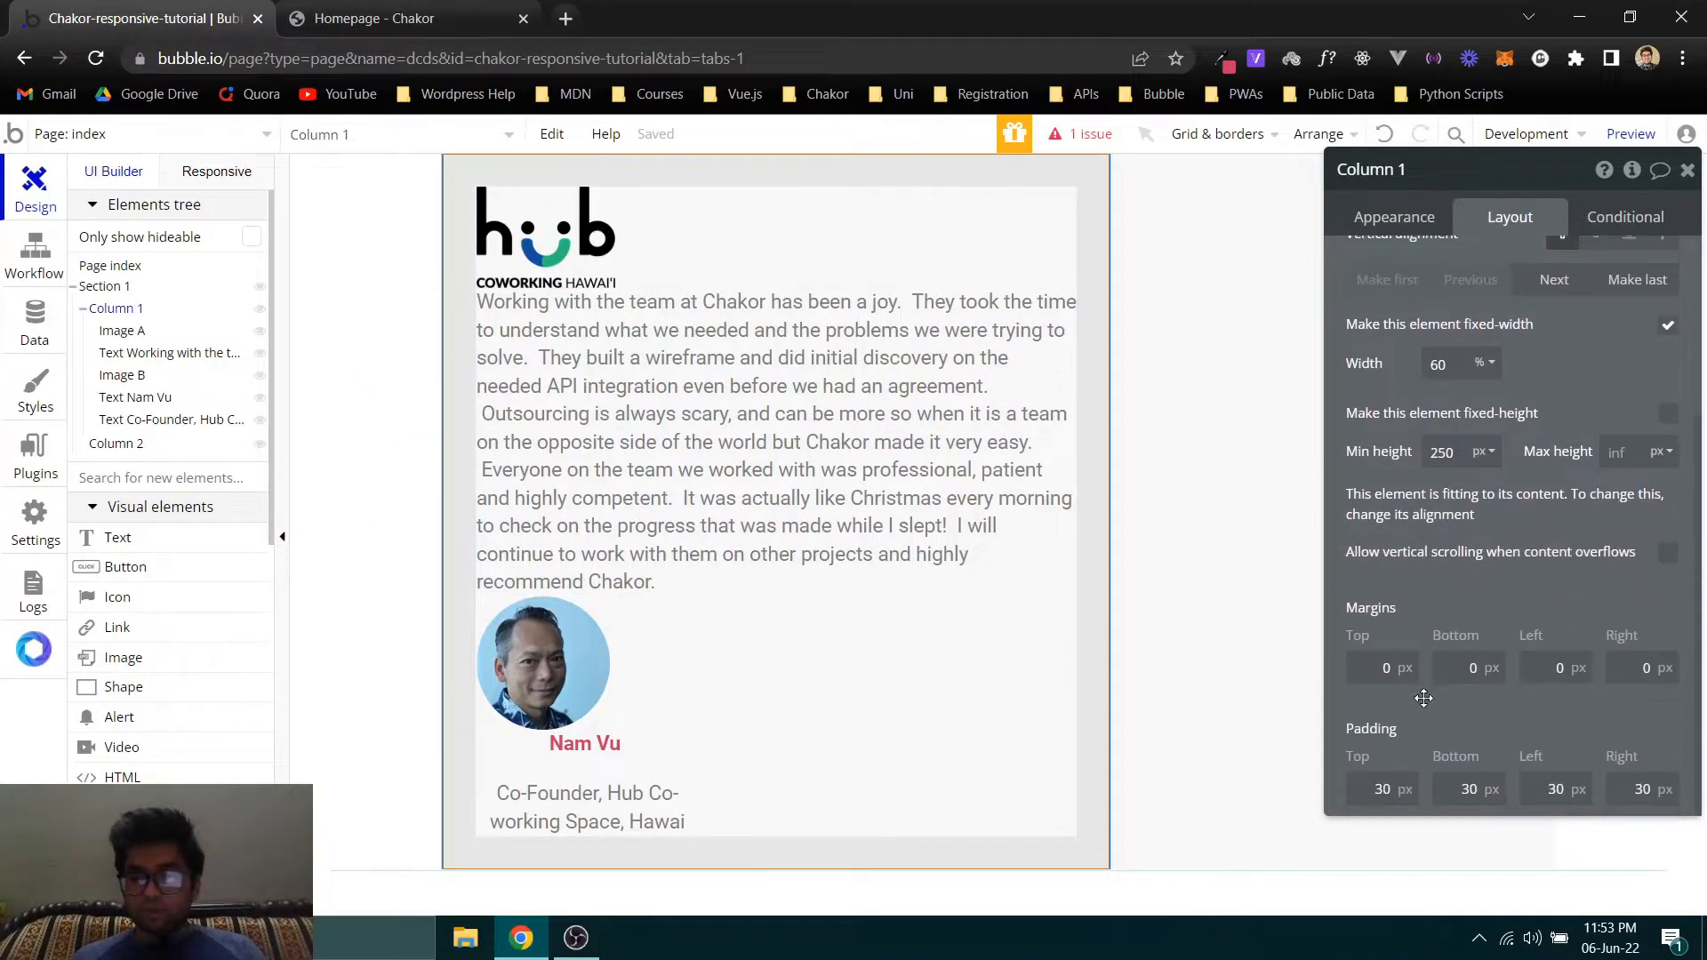
double_click(1383, 790)
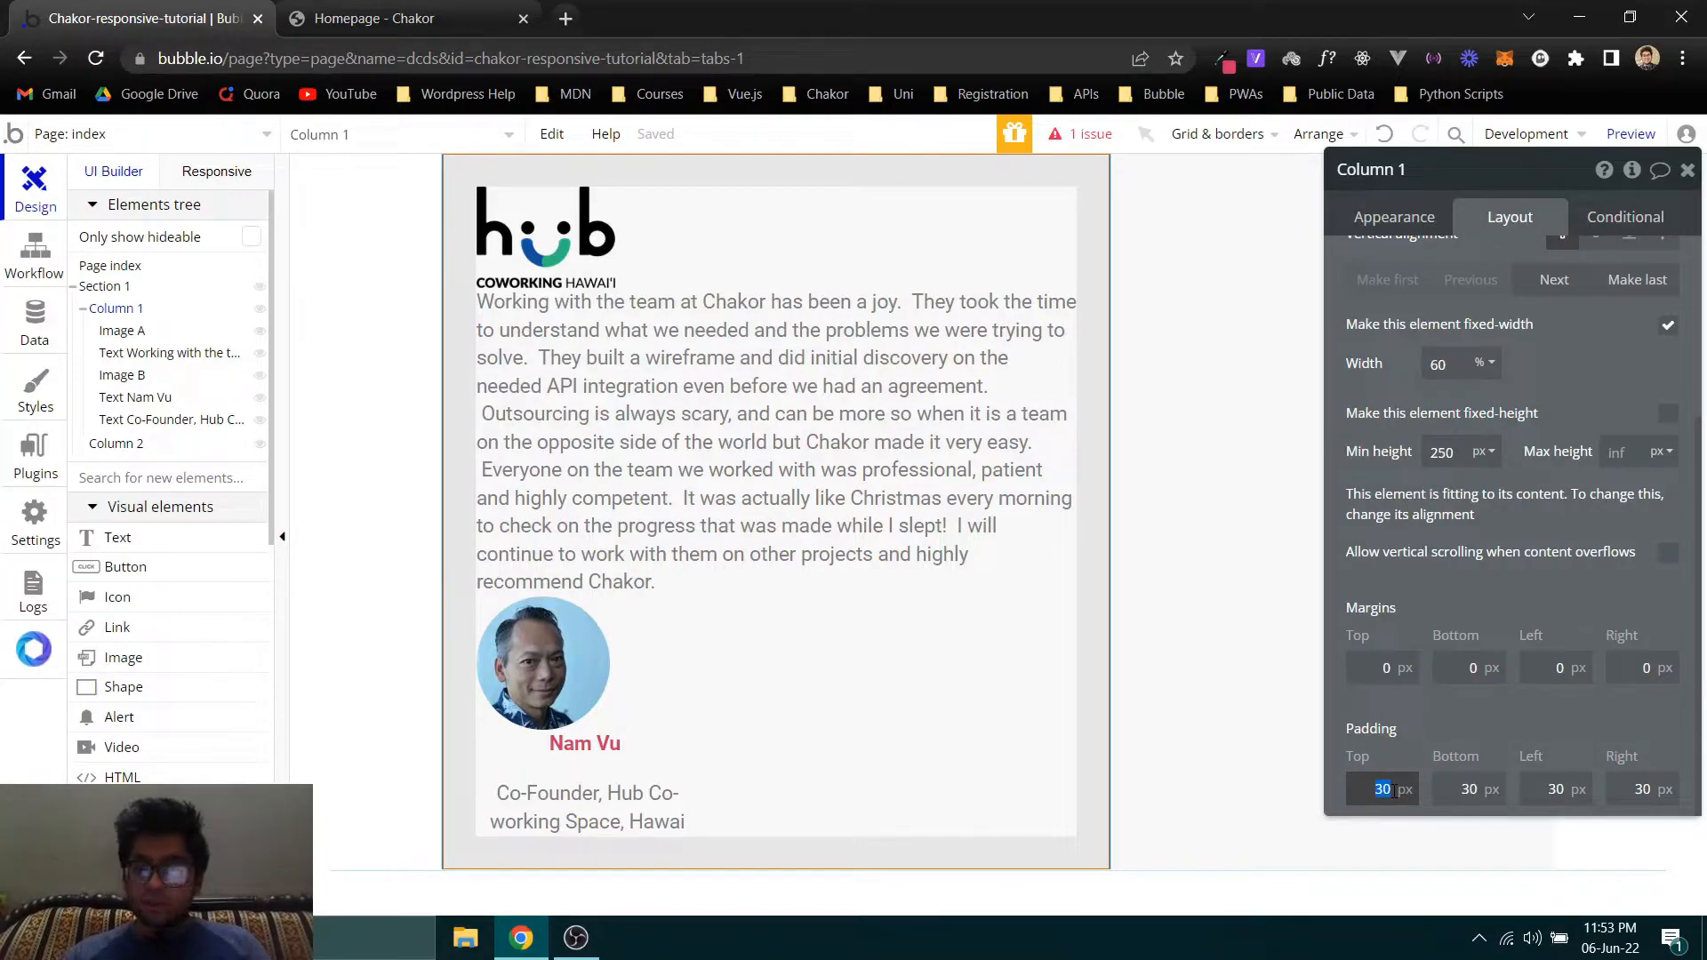
type("5050")
key("ctrl+a")
type("50")
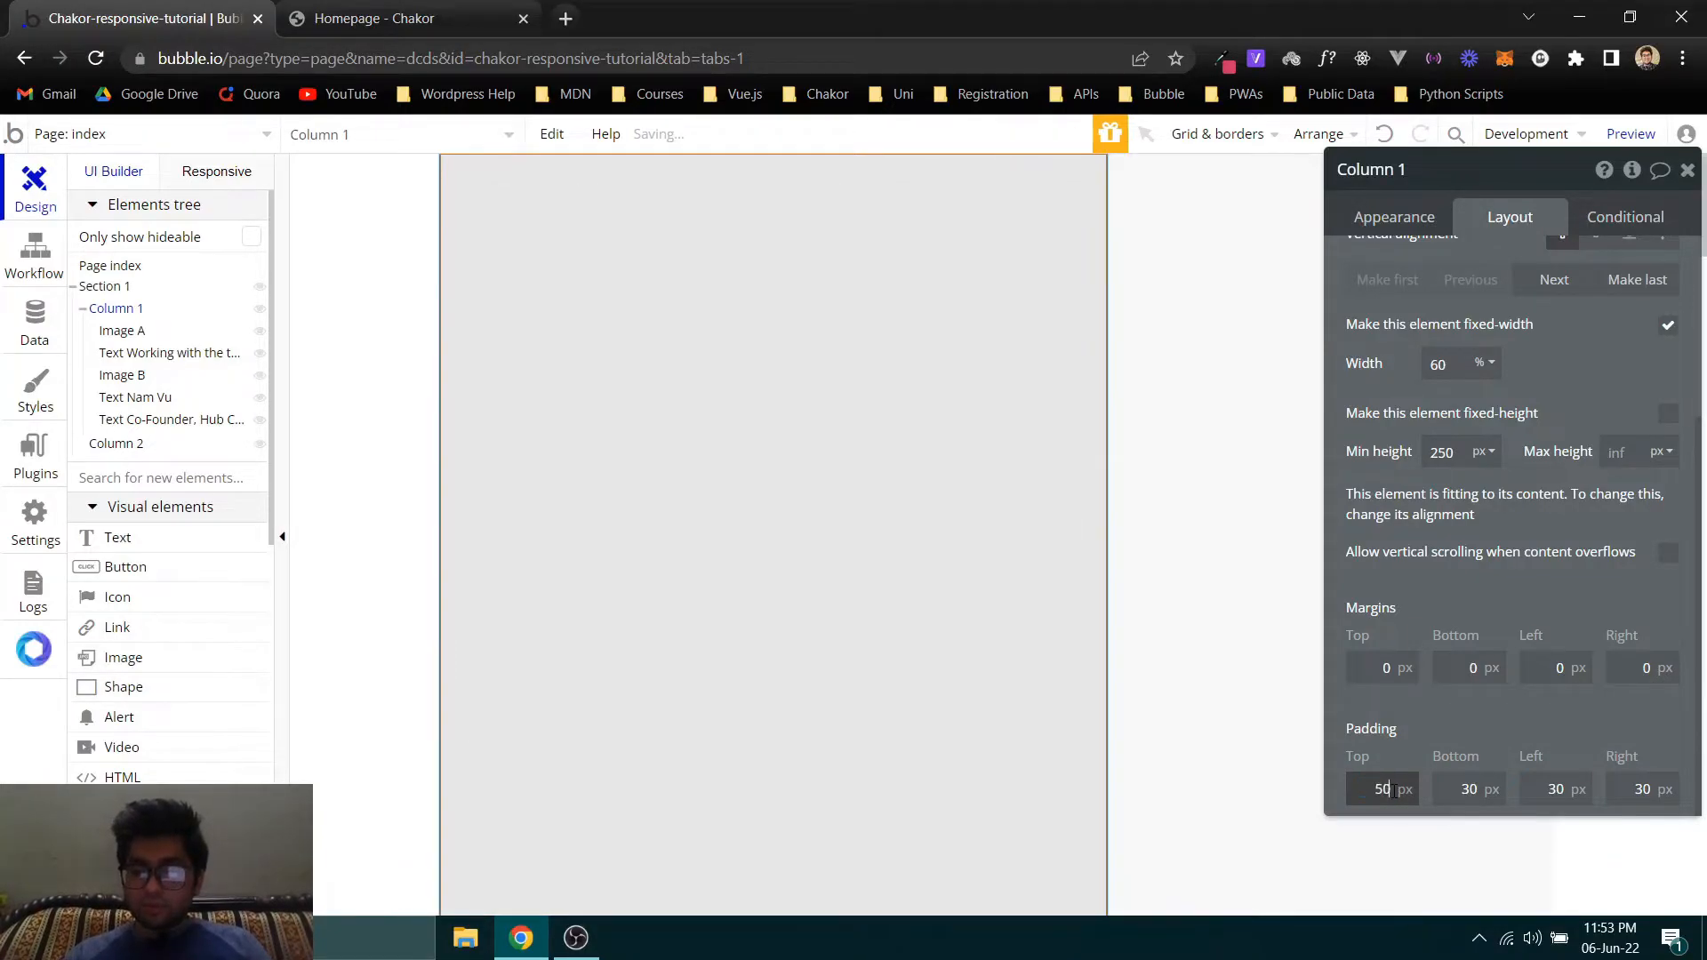
key("ctrl+a")
type("50")
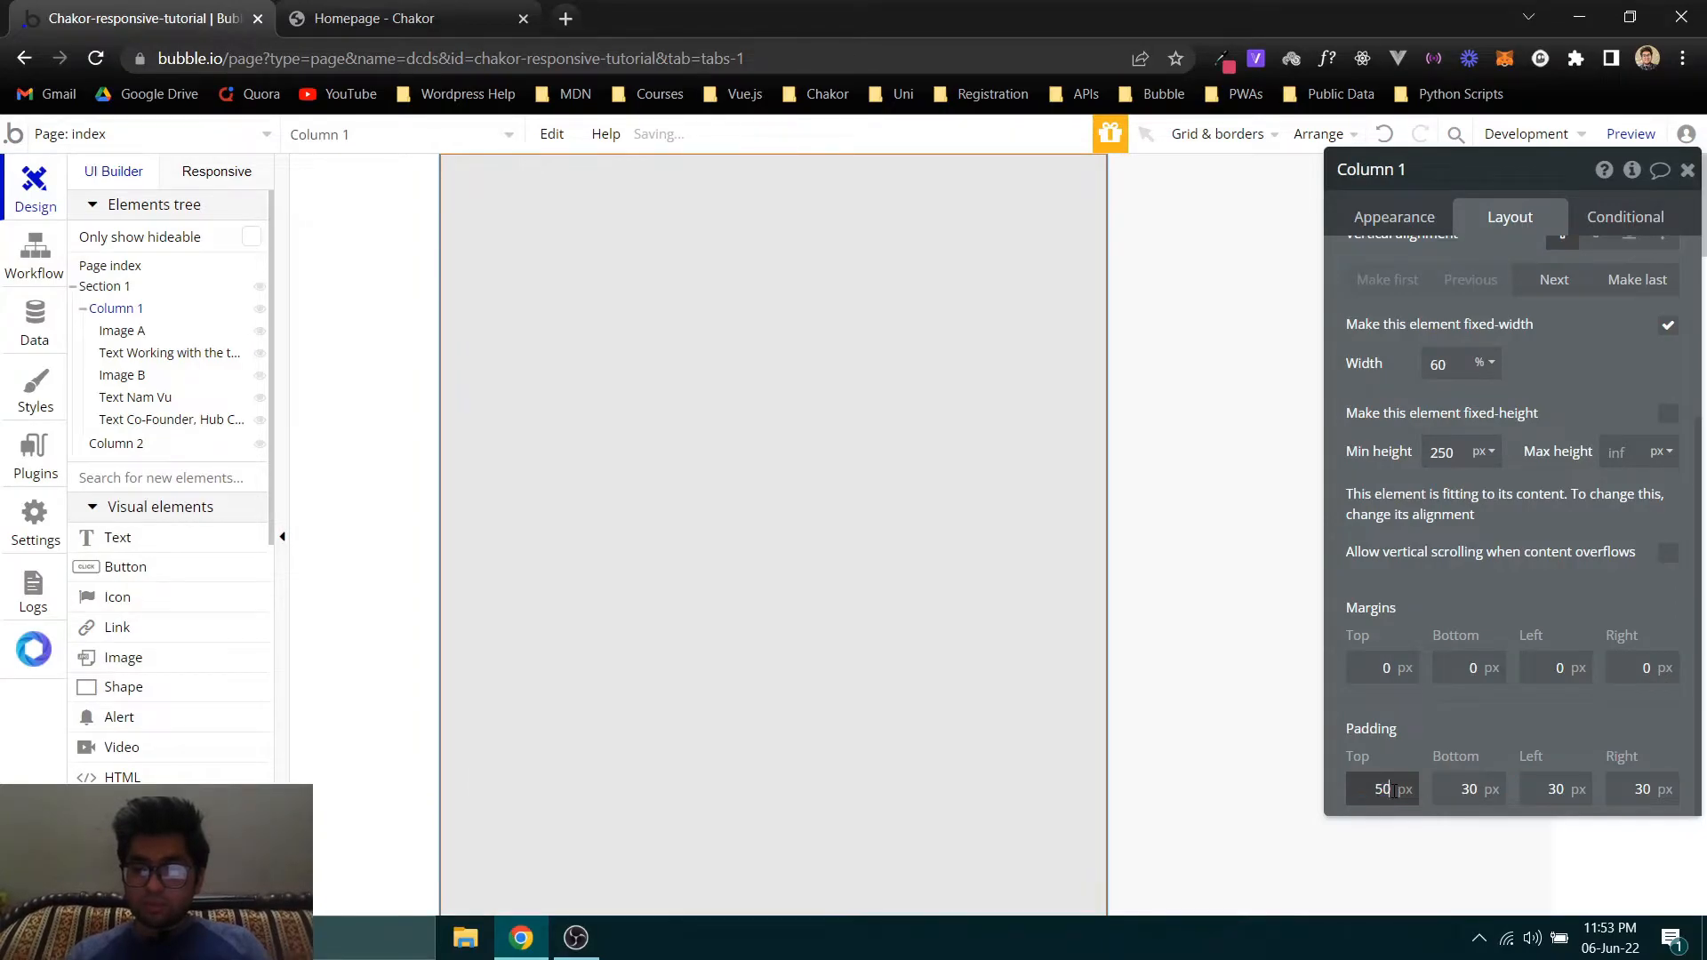
- Set Column 1's bottom, left and right padding to 50 px each and deselect the column
key("Tab")
type("50")
key("Tab")
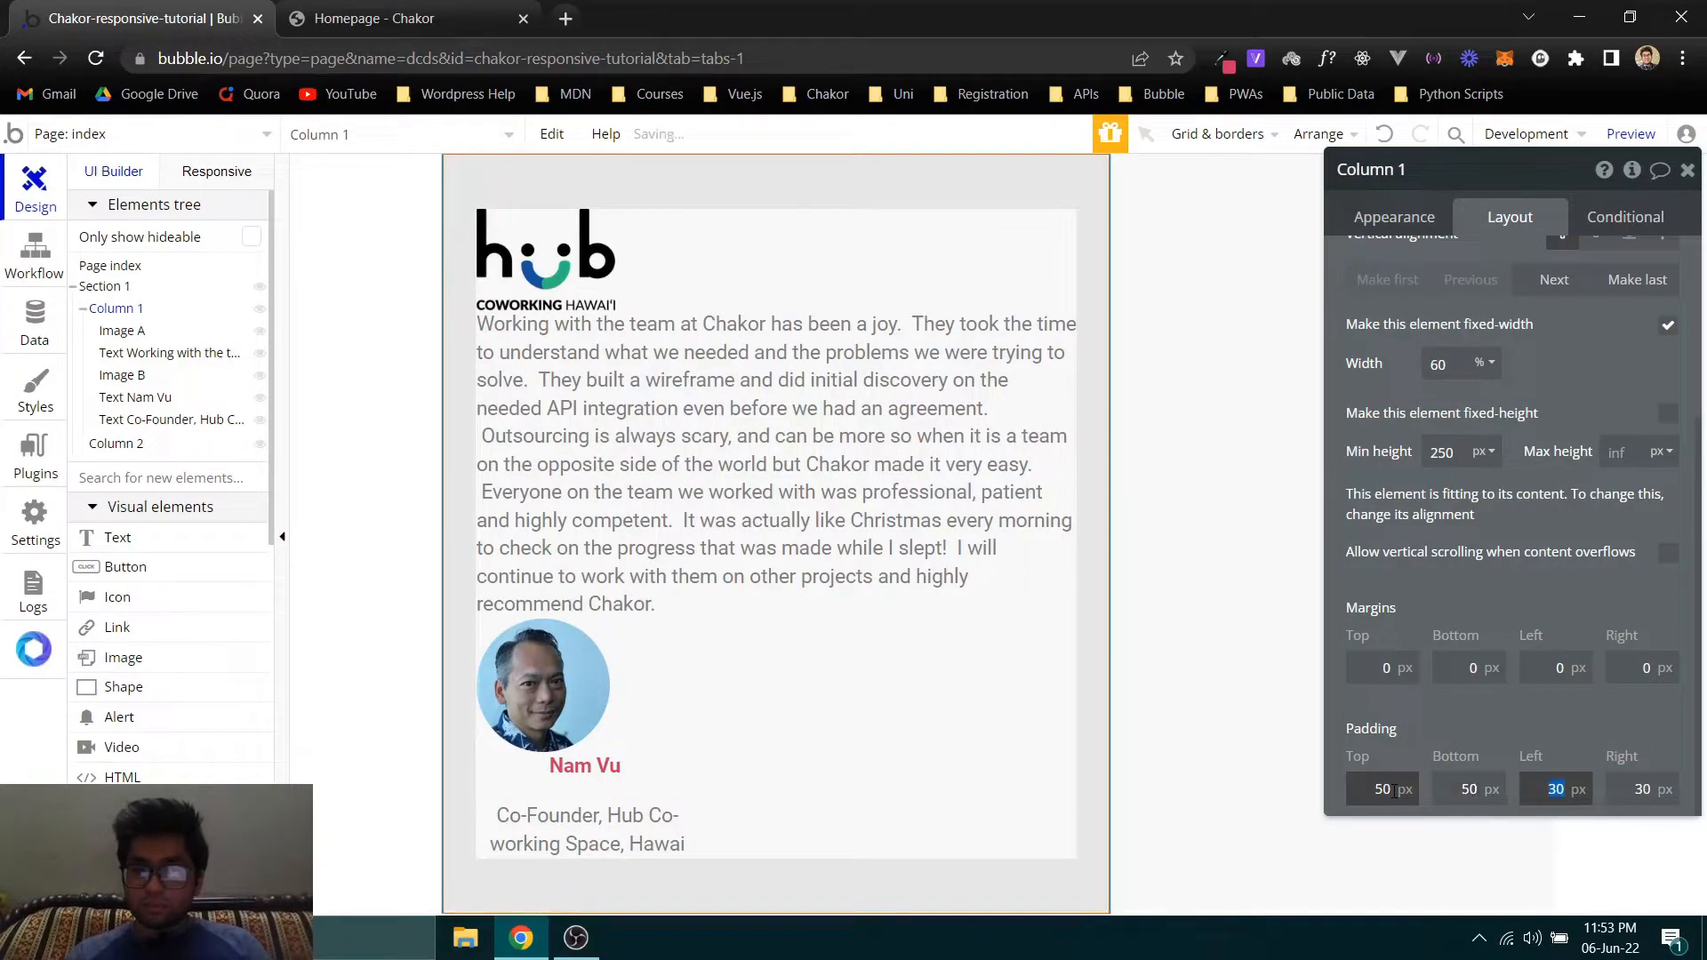
type("50")
key("Tab")
type("50")
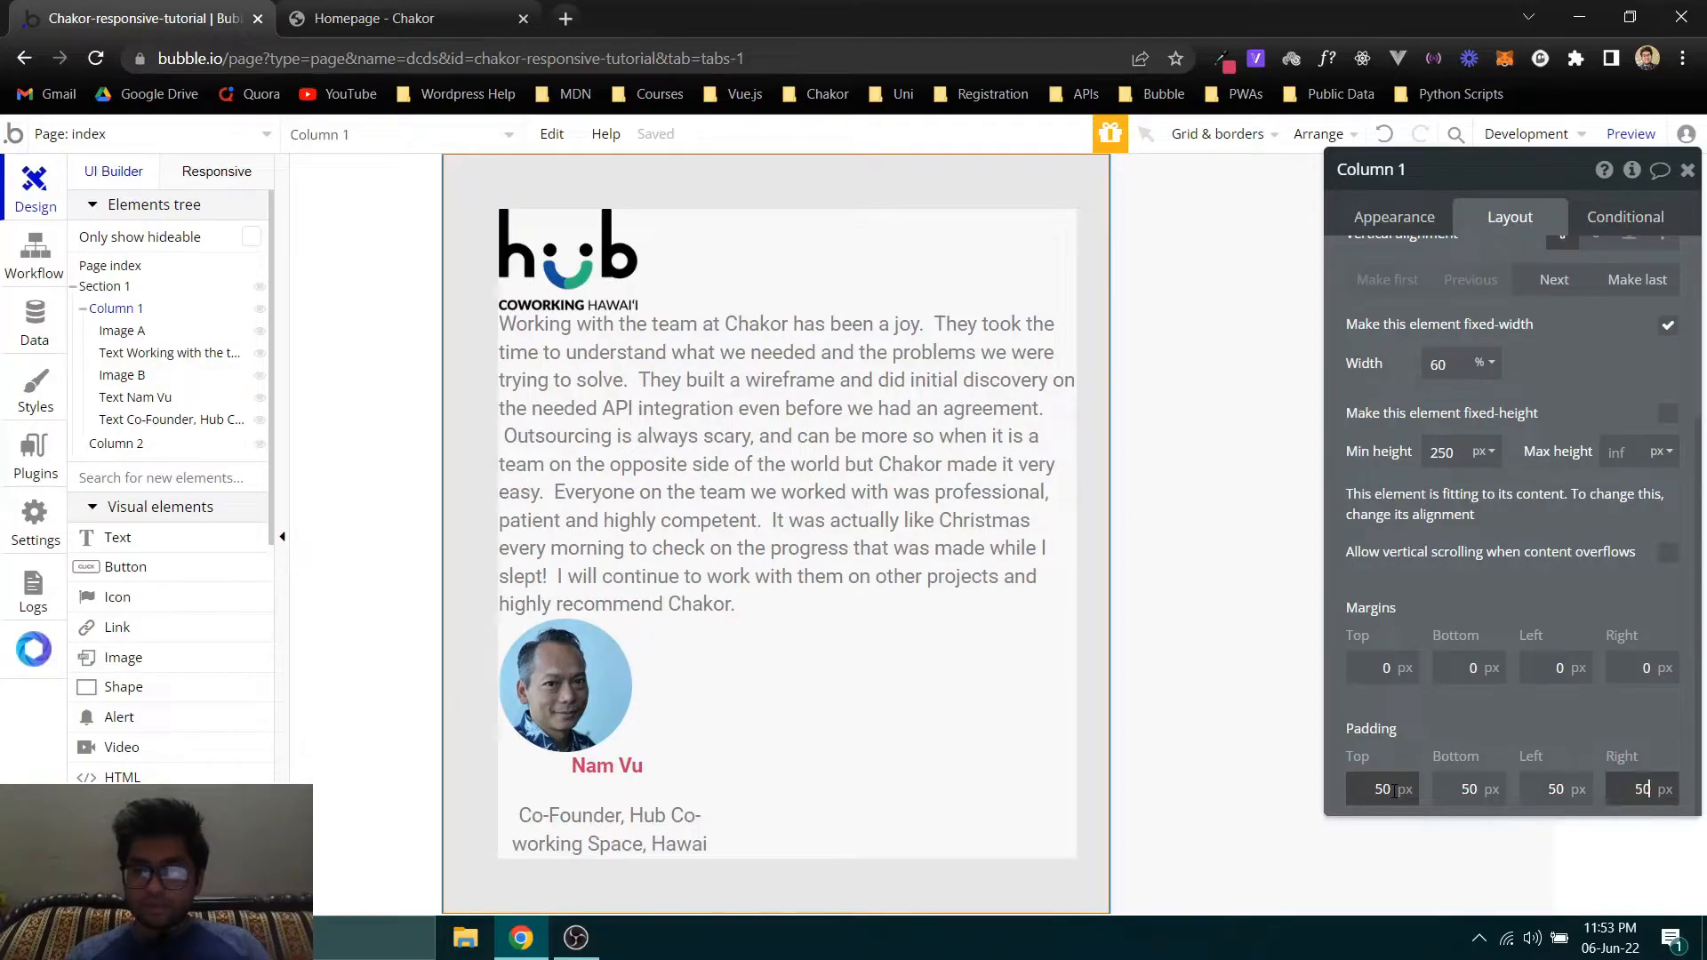
left_click(366, 263)
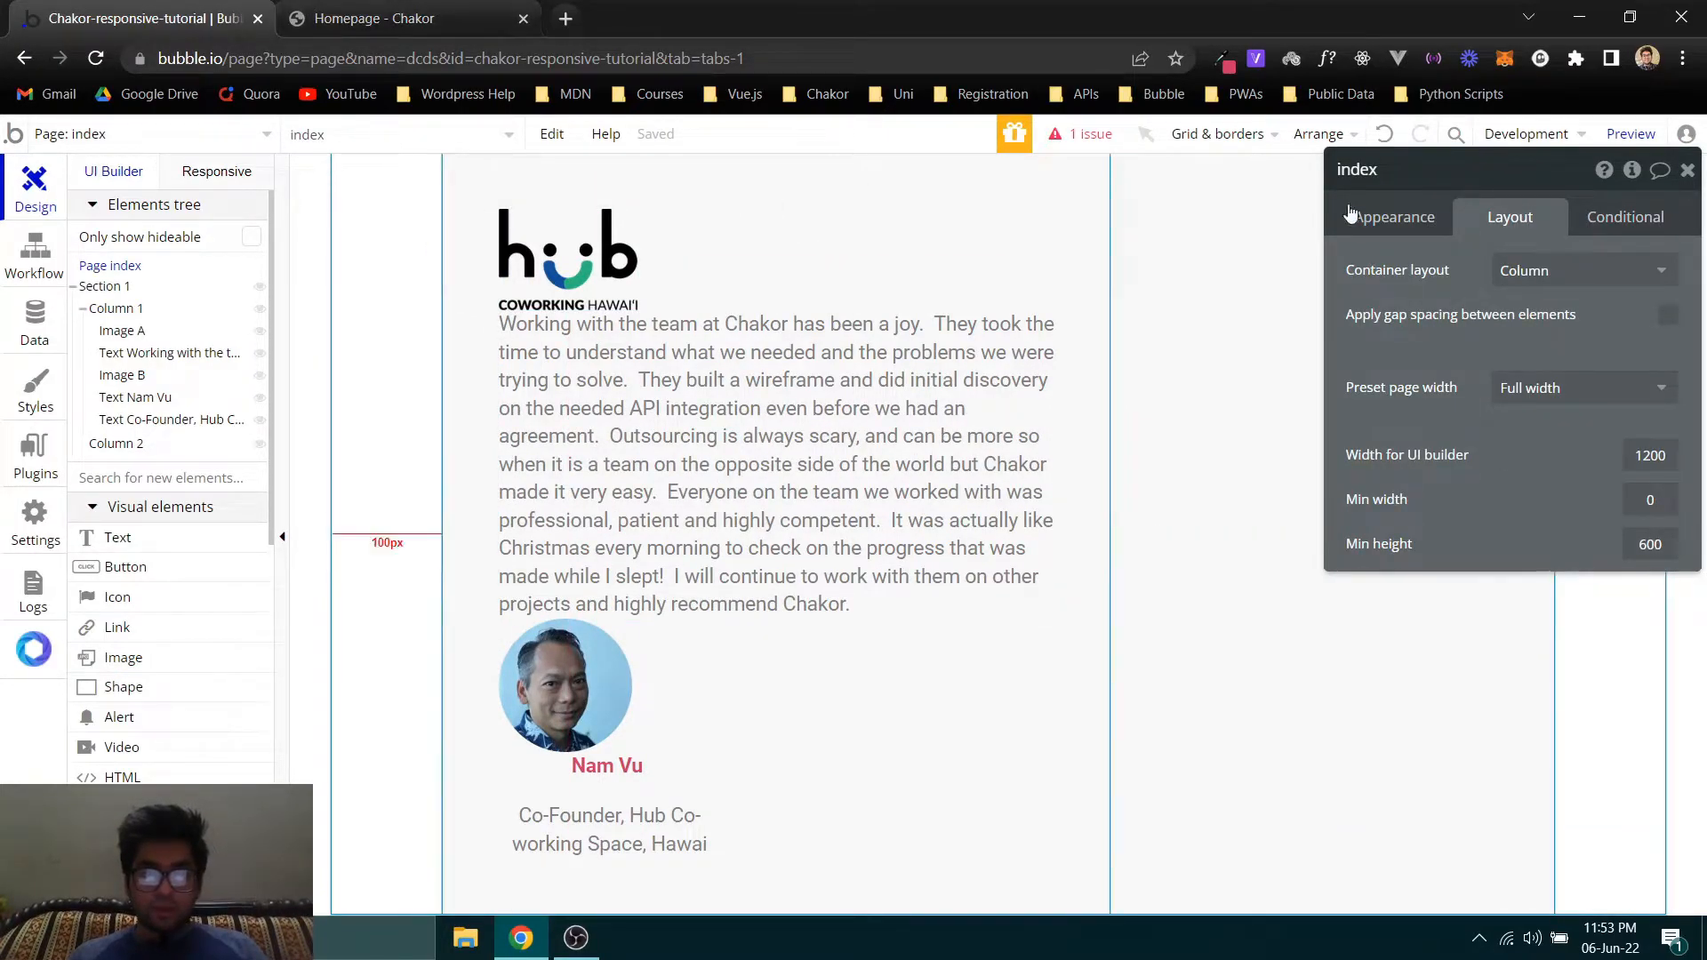
- Add an image element inside Column 2 and upload hubcoworking.jpg as its static image
left_click(984, 265)
left_click(1226, 299)
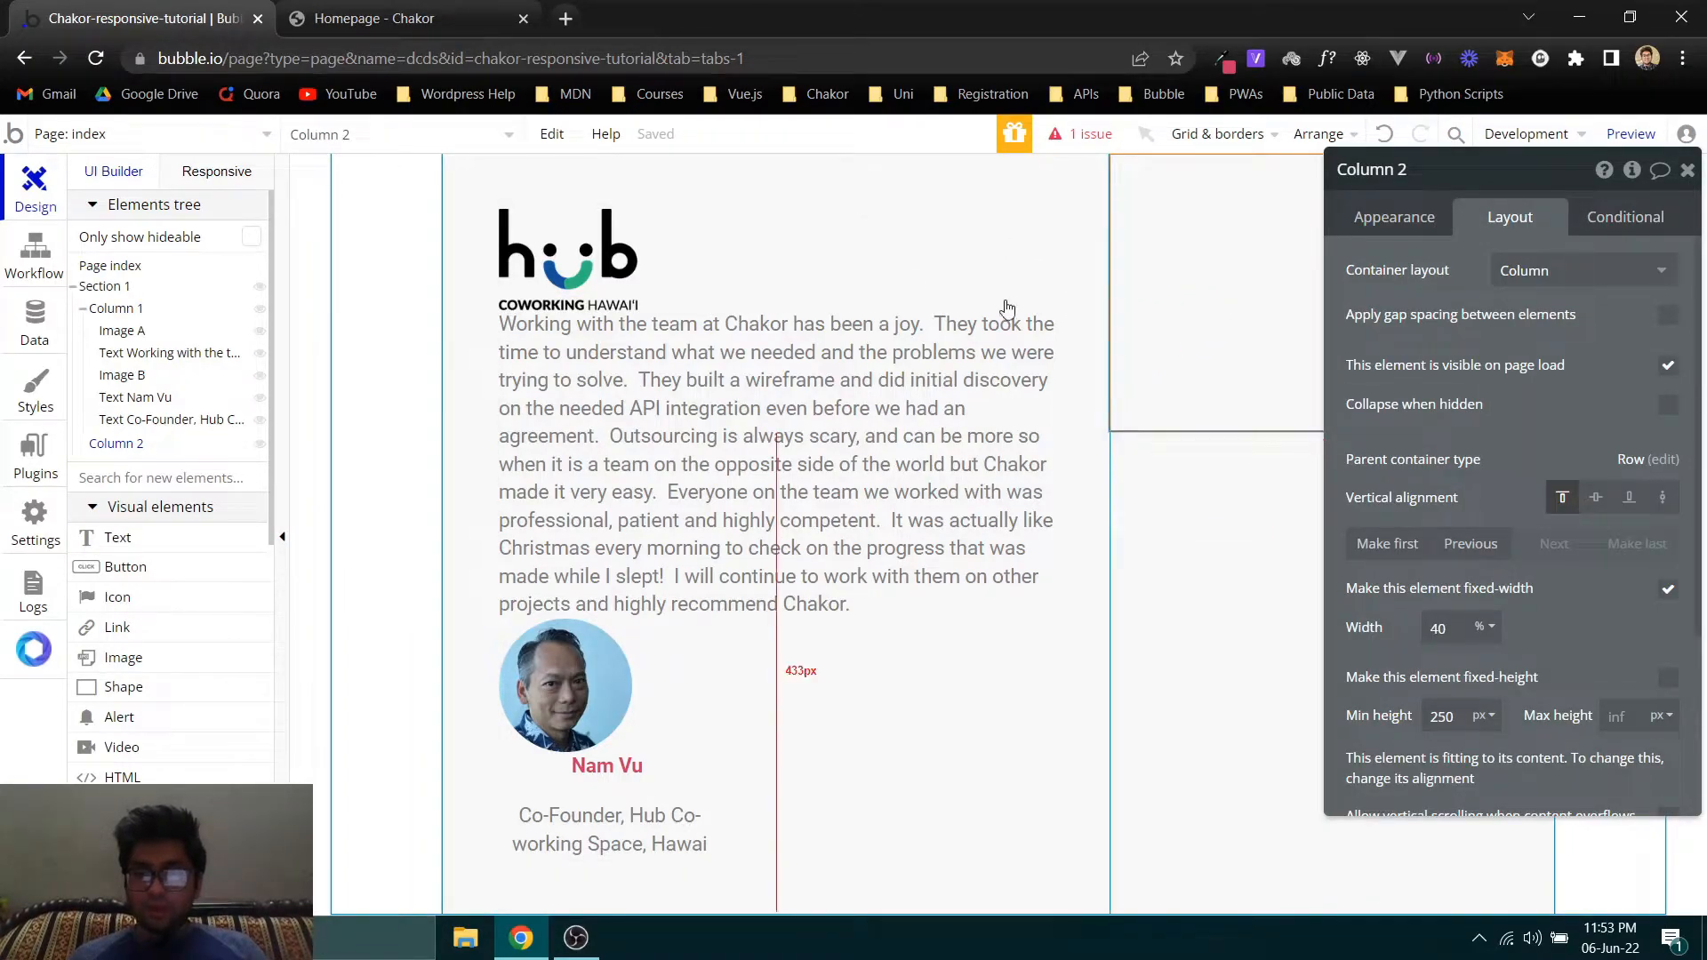
left_click(1386, 219)
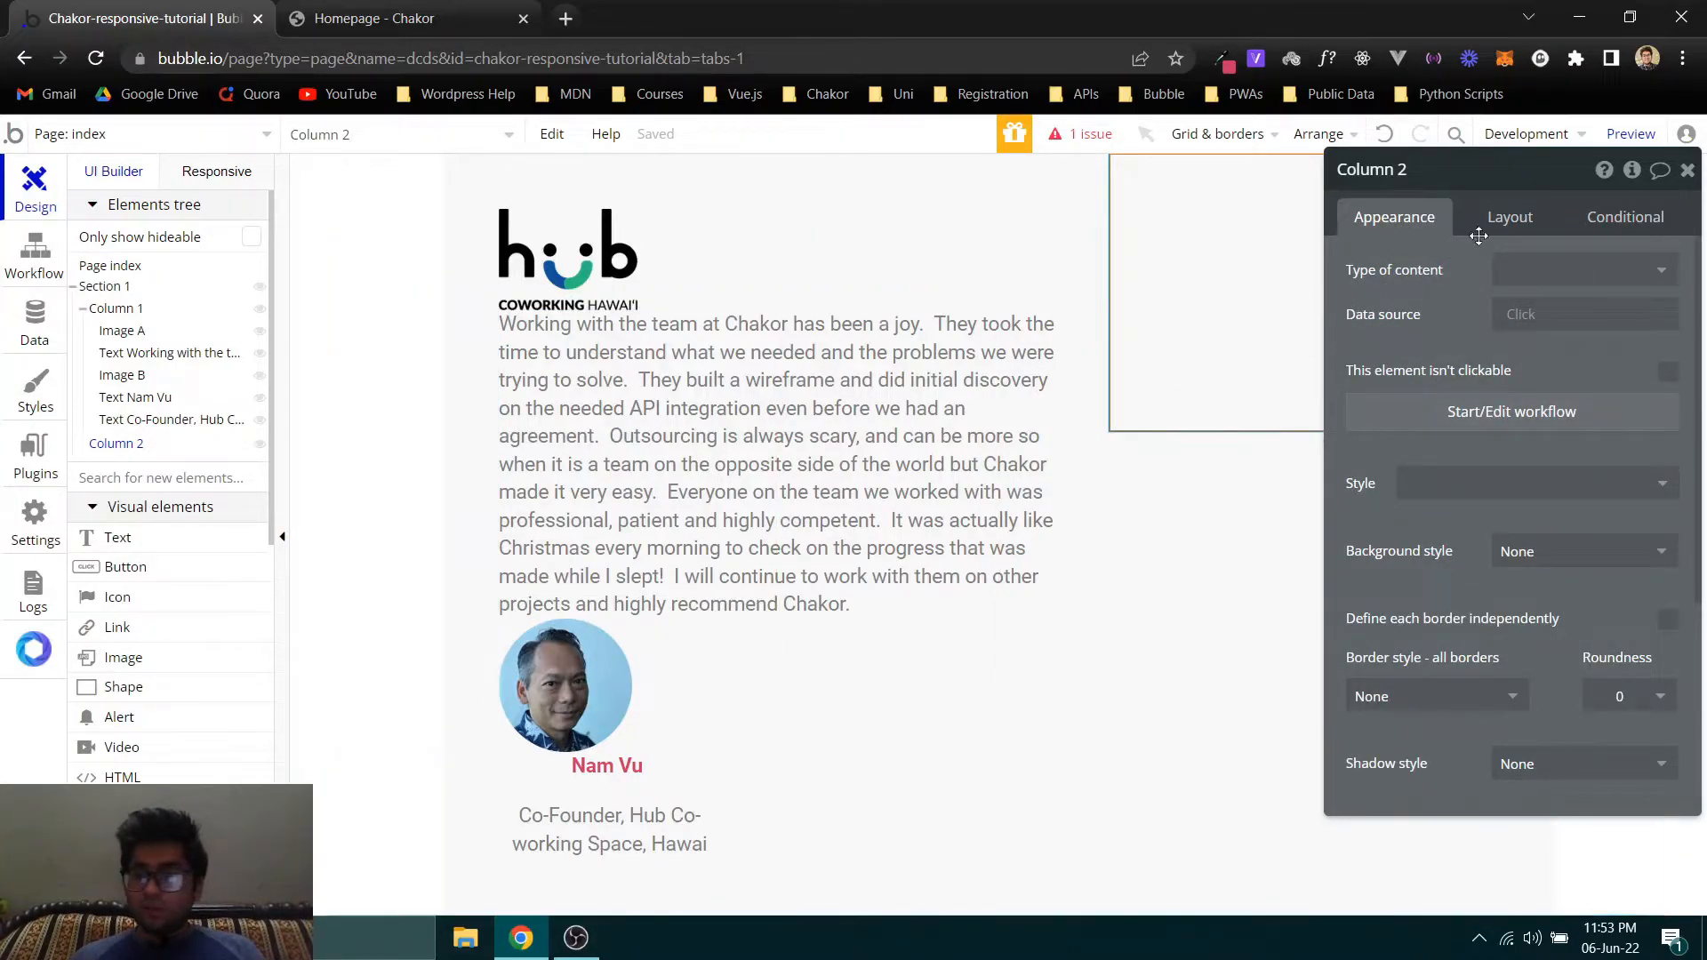
left_click(1508, 219)
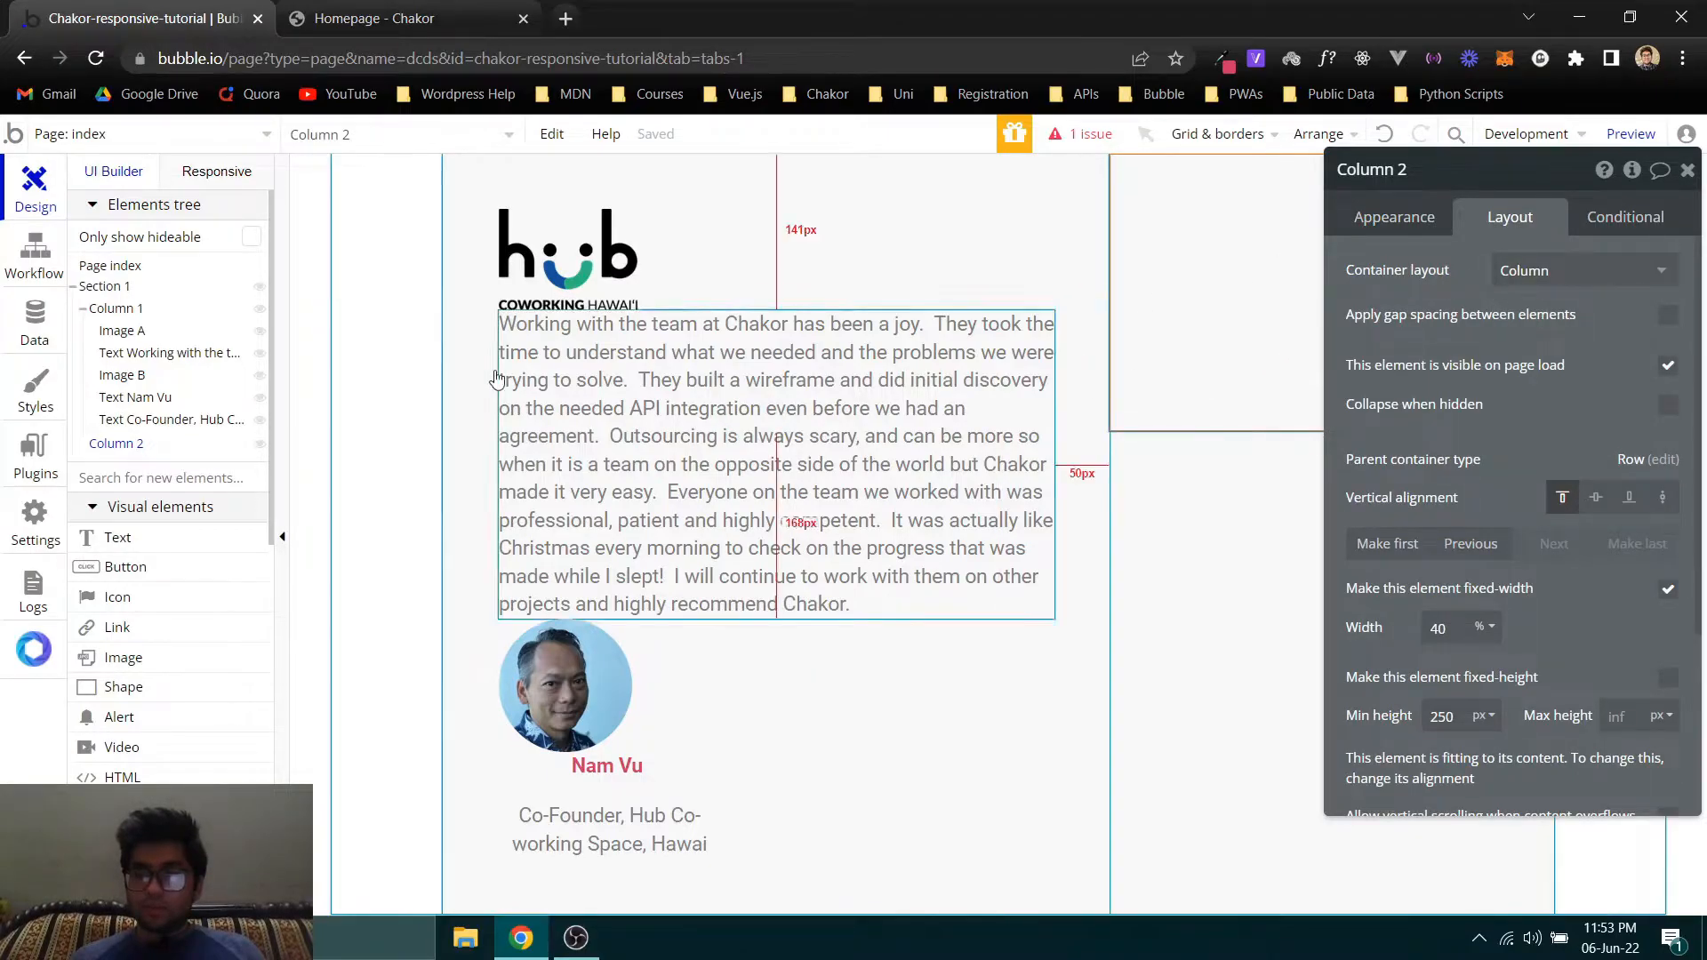
left_click(158, 505)
left_click(153, 477)
type("image")
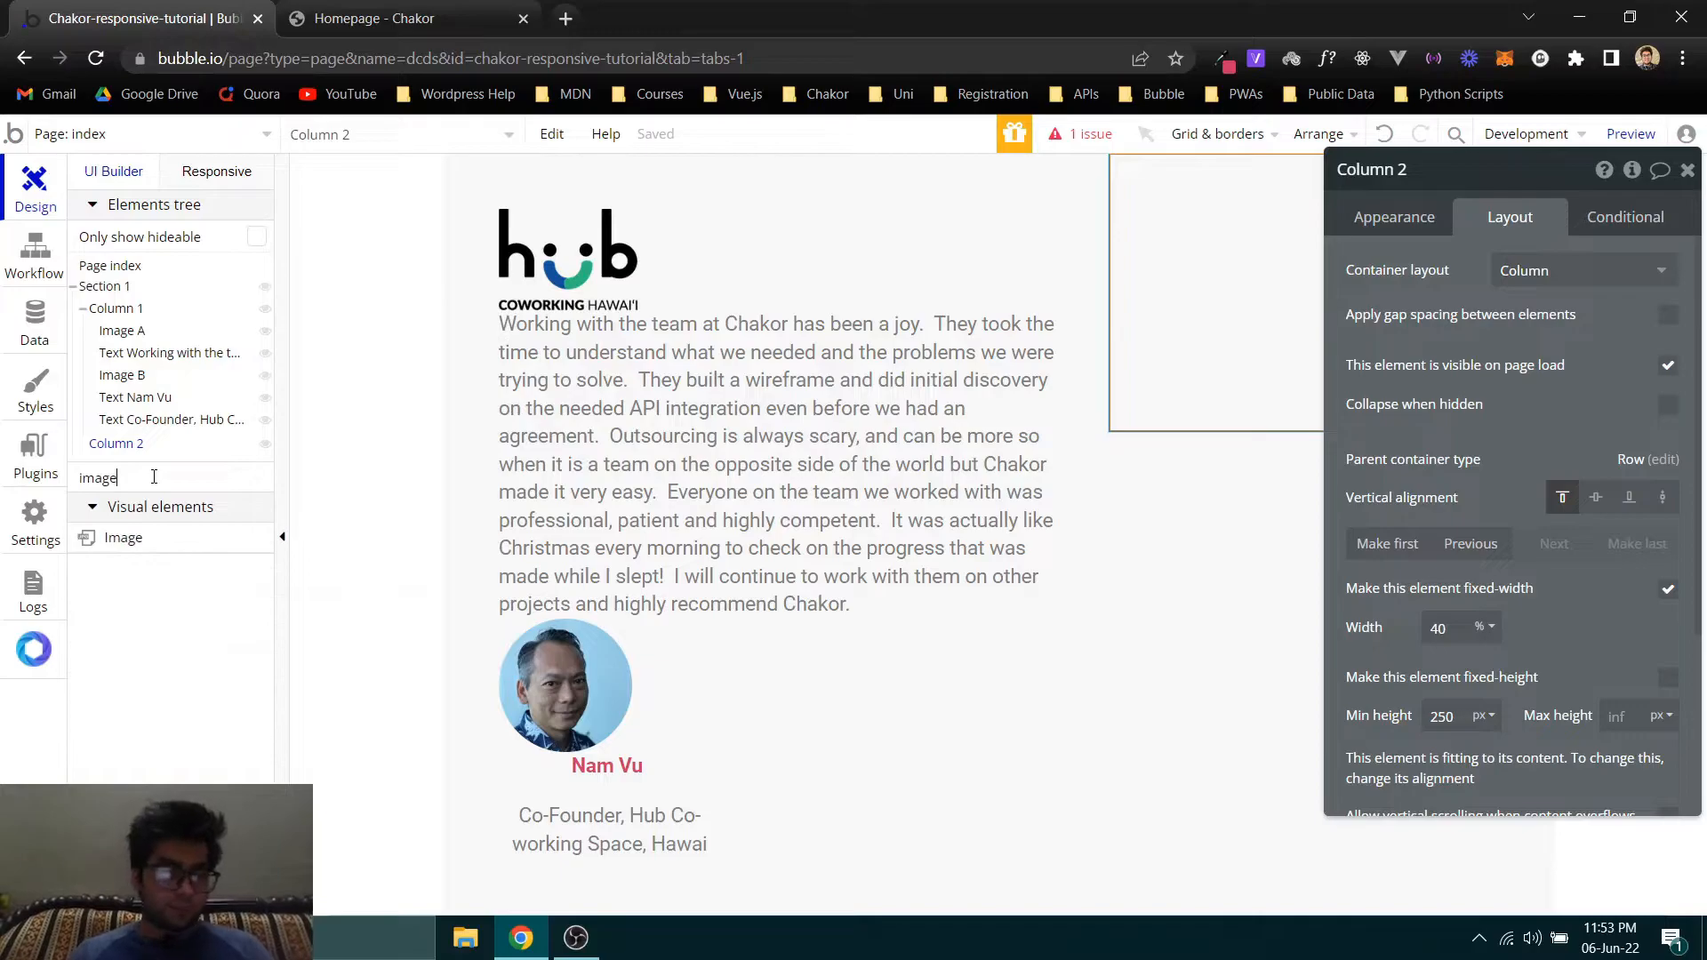
left_click_drag(140, 544, 1272, 305)
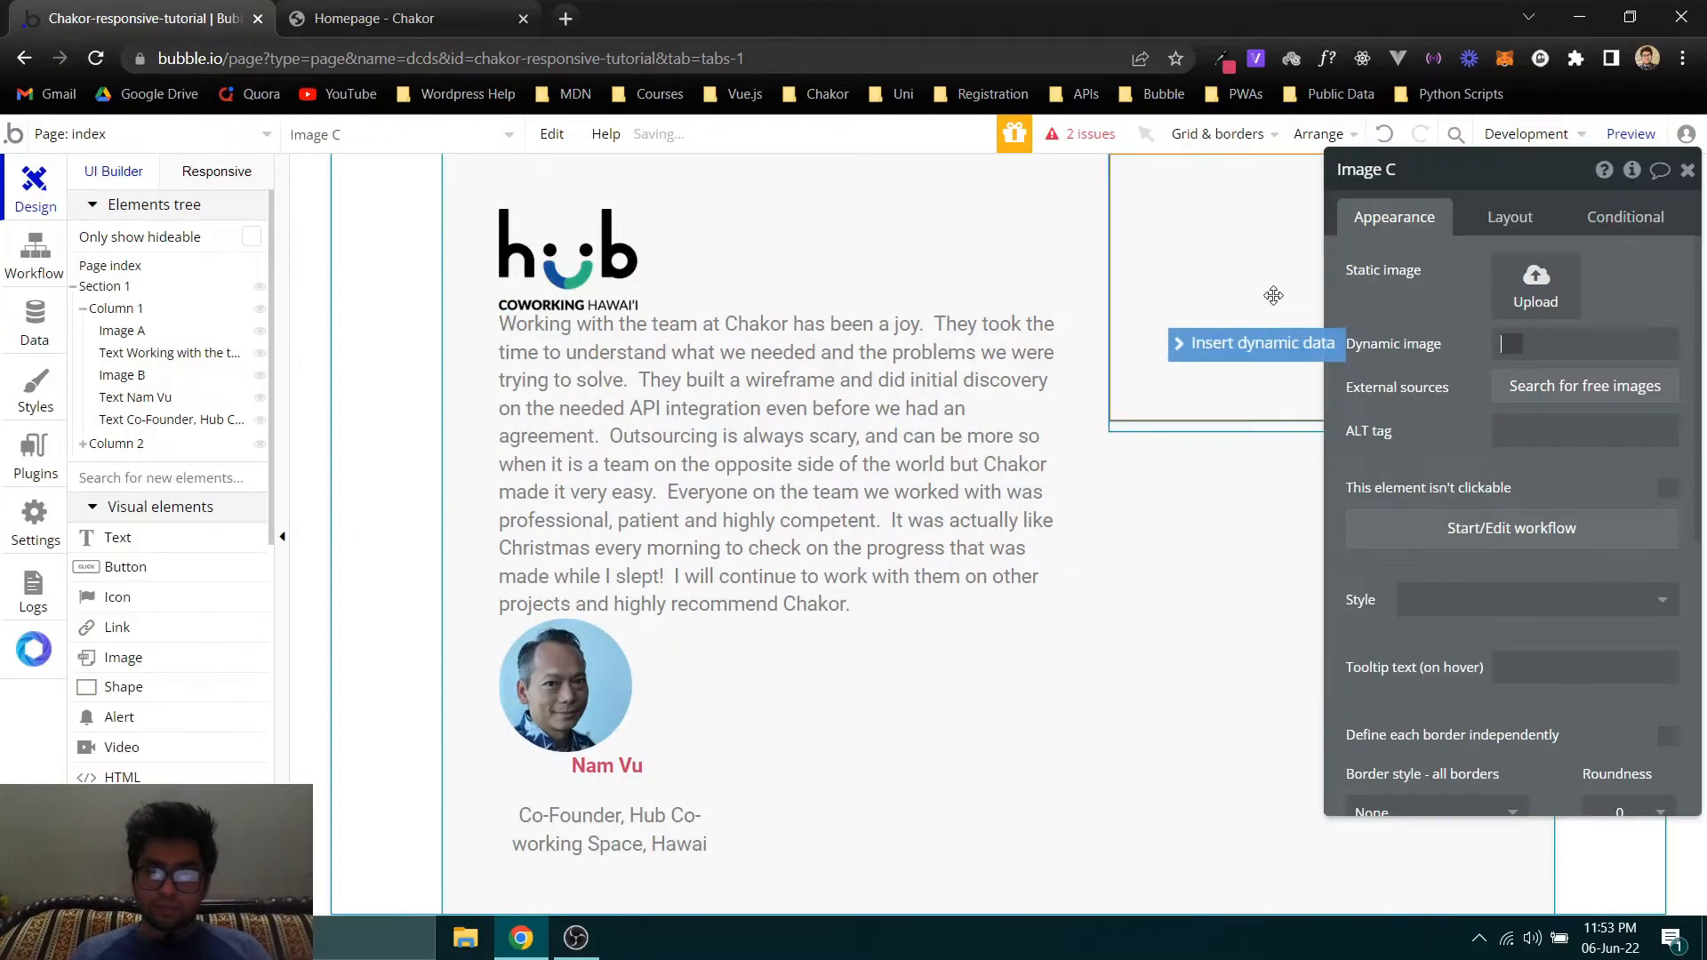
left_click(1535, 285)
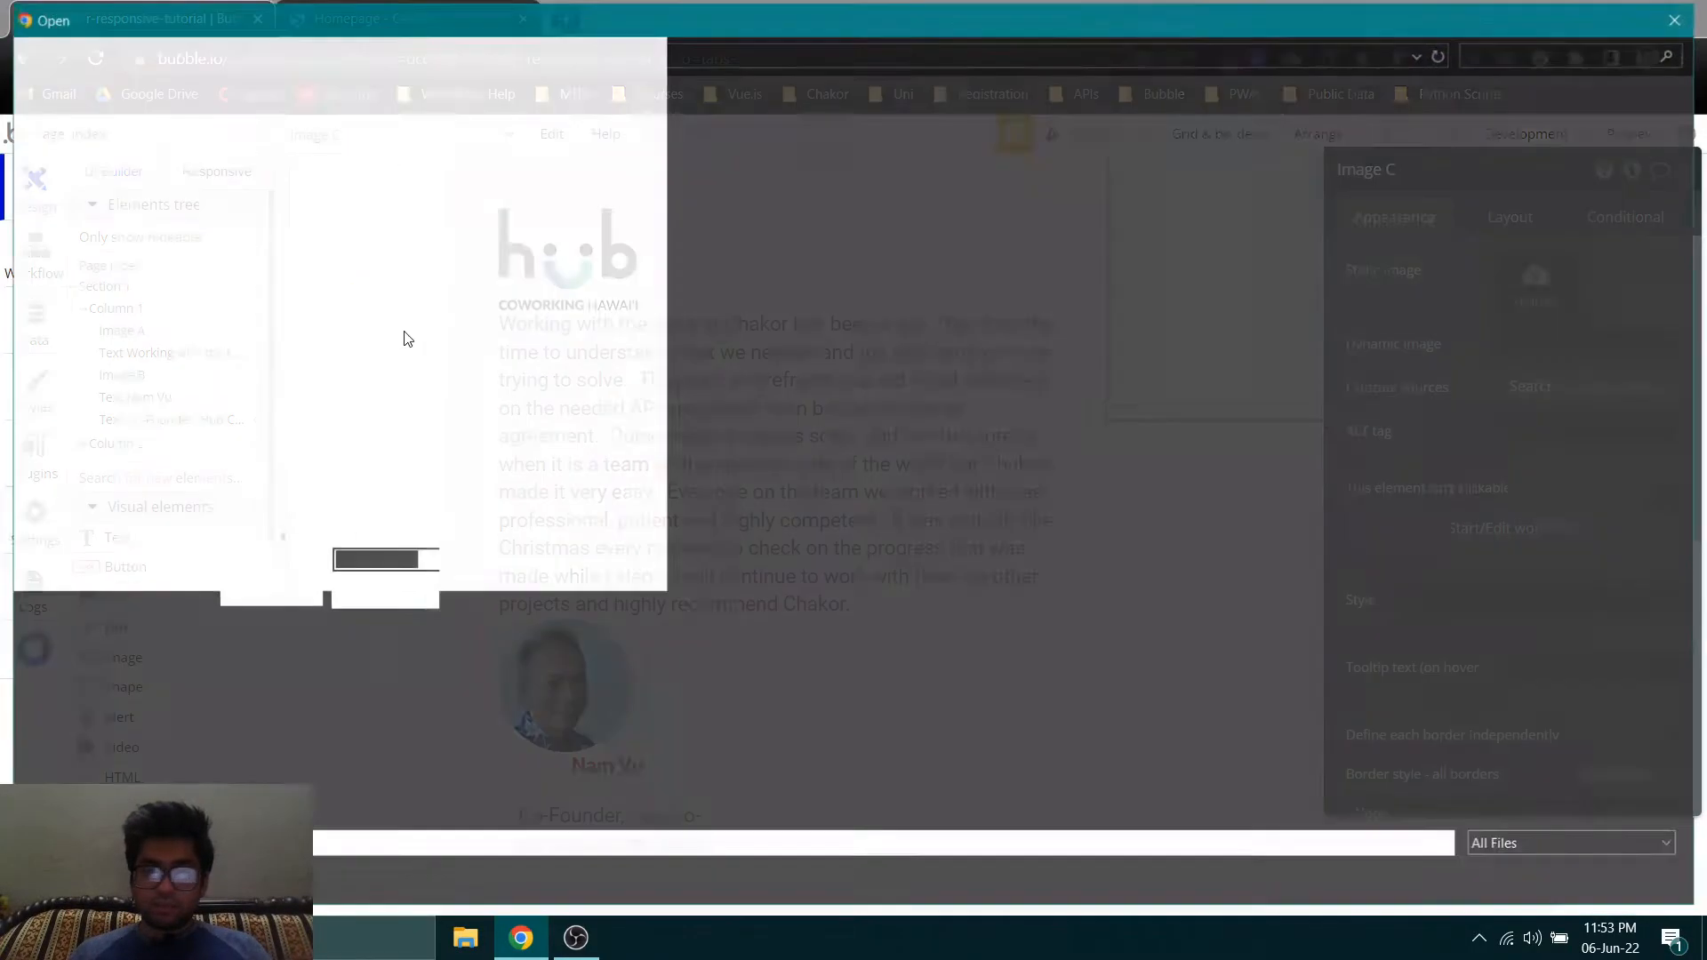
double_click(289, 180)
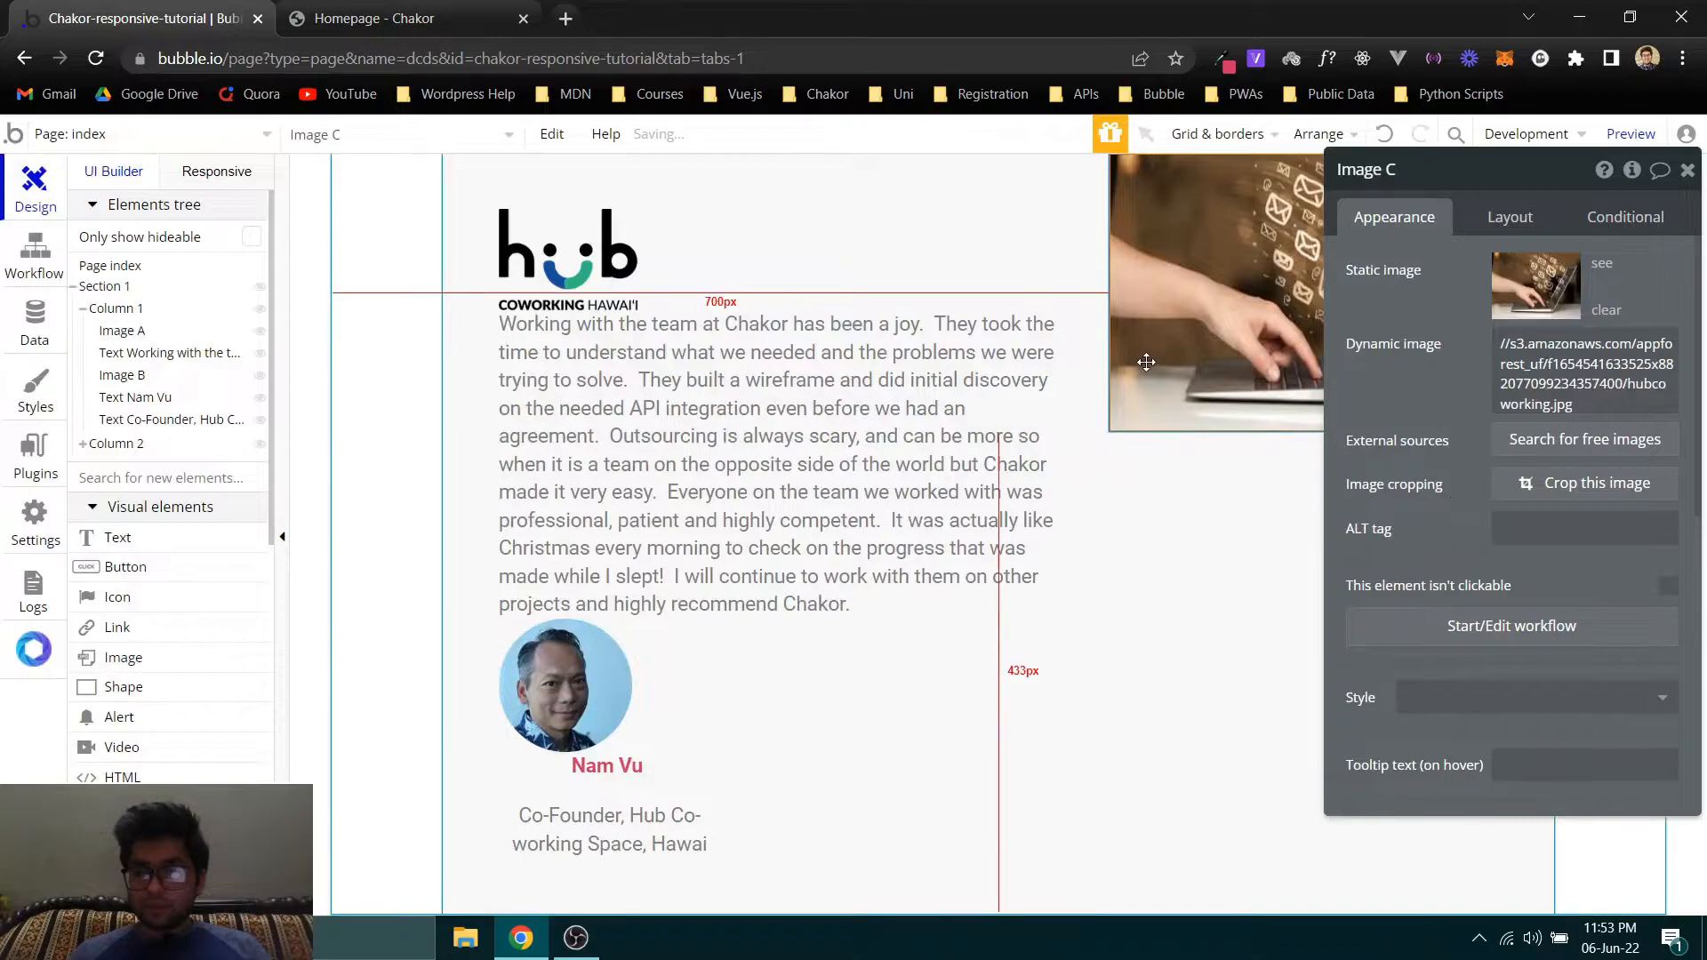
- Compare the gap below the logo with the Chakor homepage, and set the logo image's bottom margin to 20 px in Bubble
left_click(569, 253)
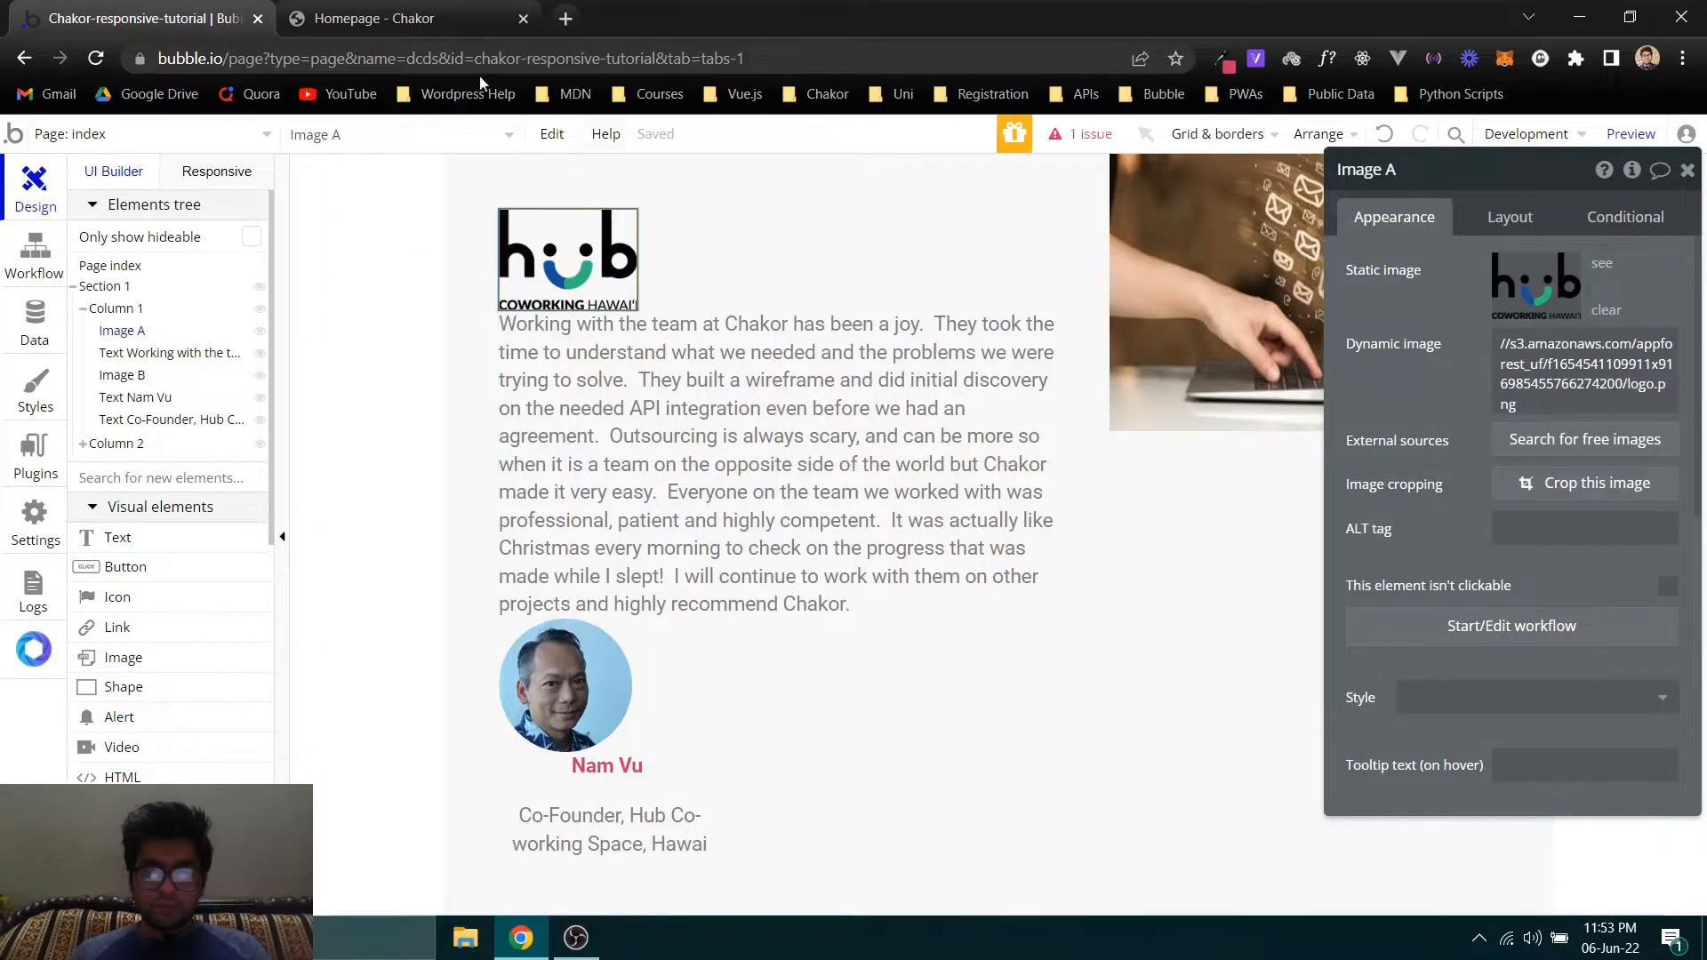
left_click(326, 21)
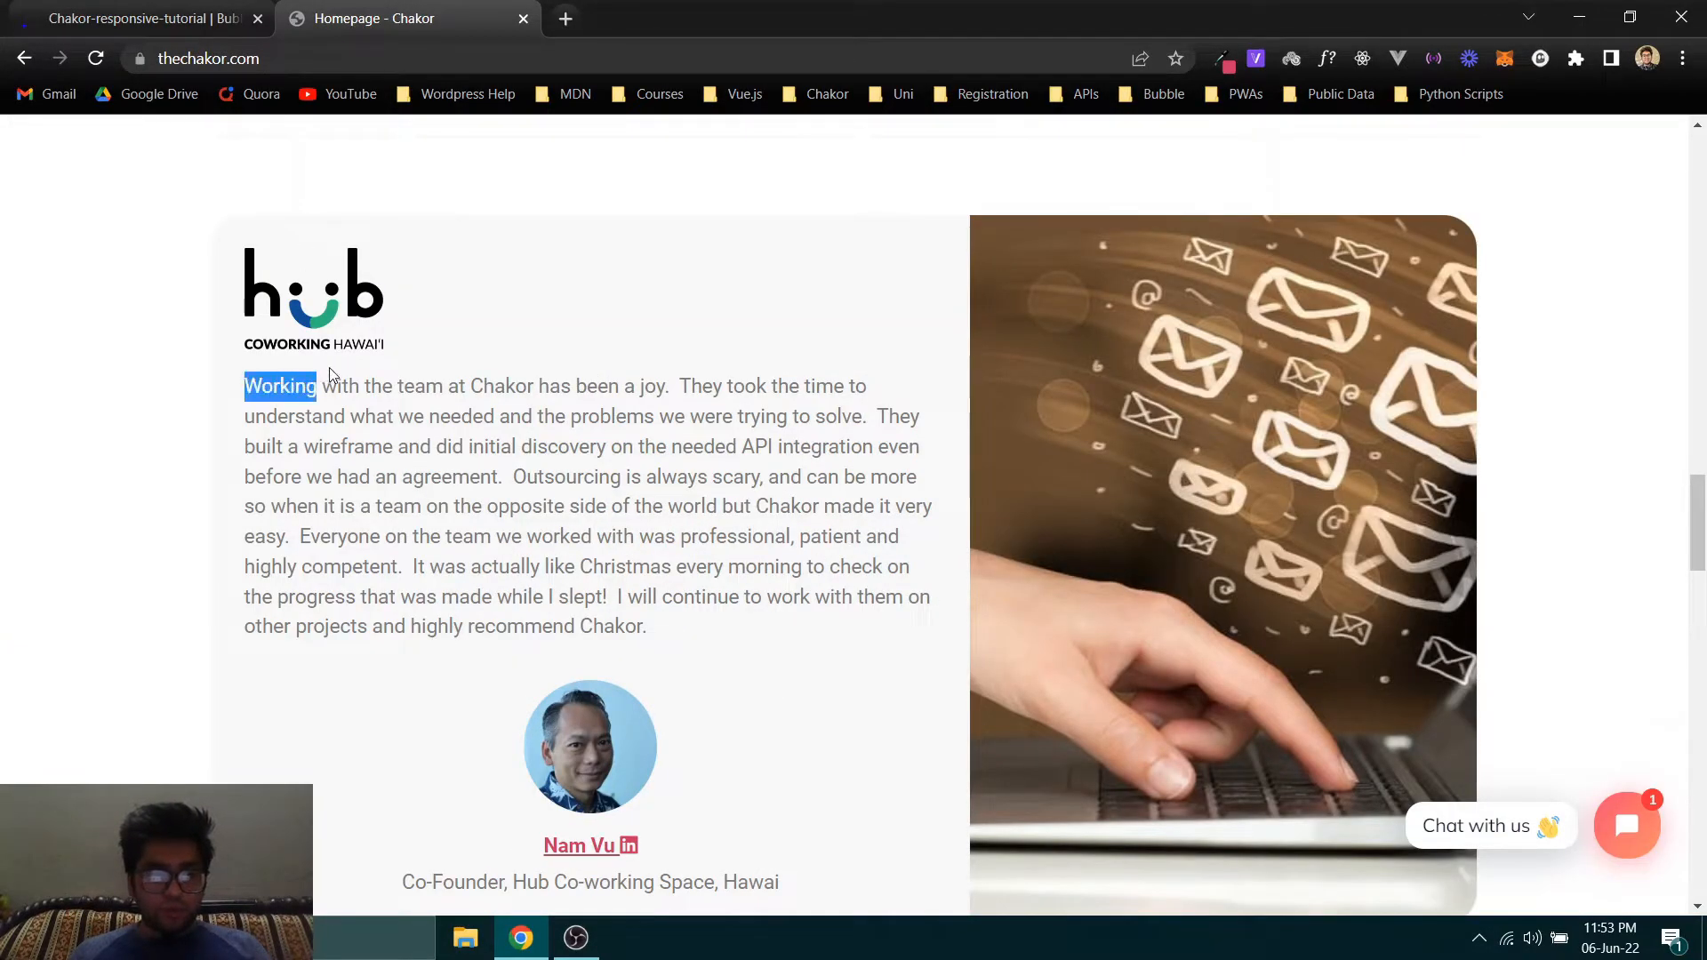
left_click(142, 18)
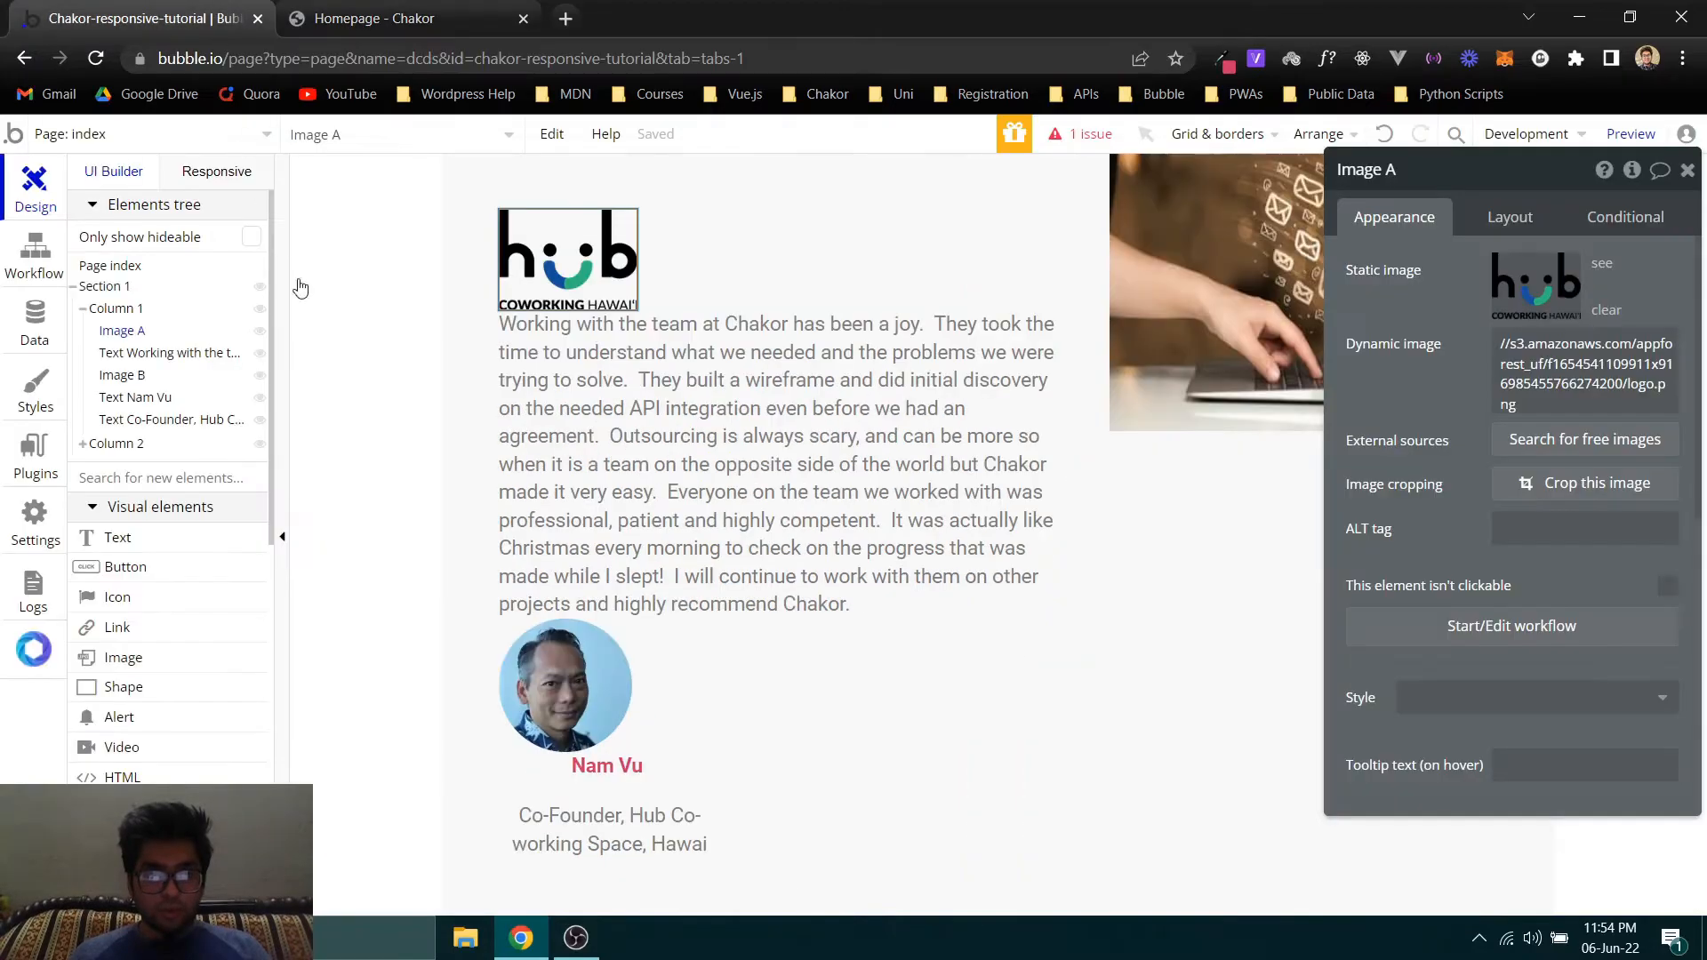
left_click(547, 449)
left_click(1493, 222)
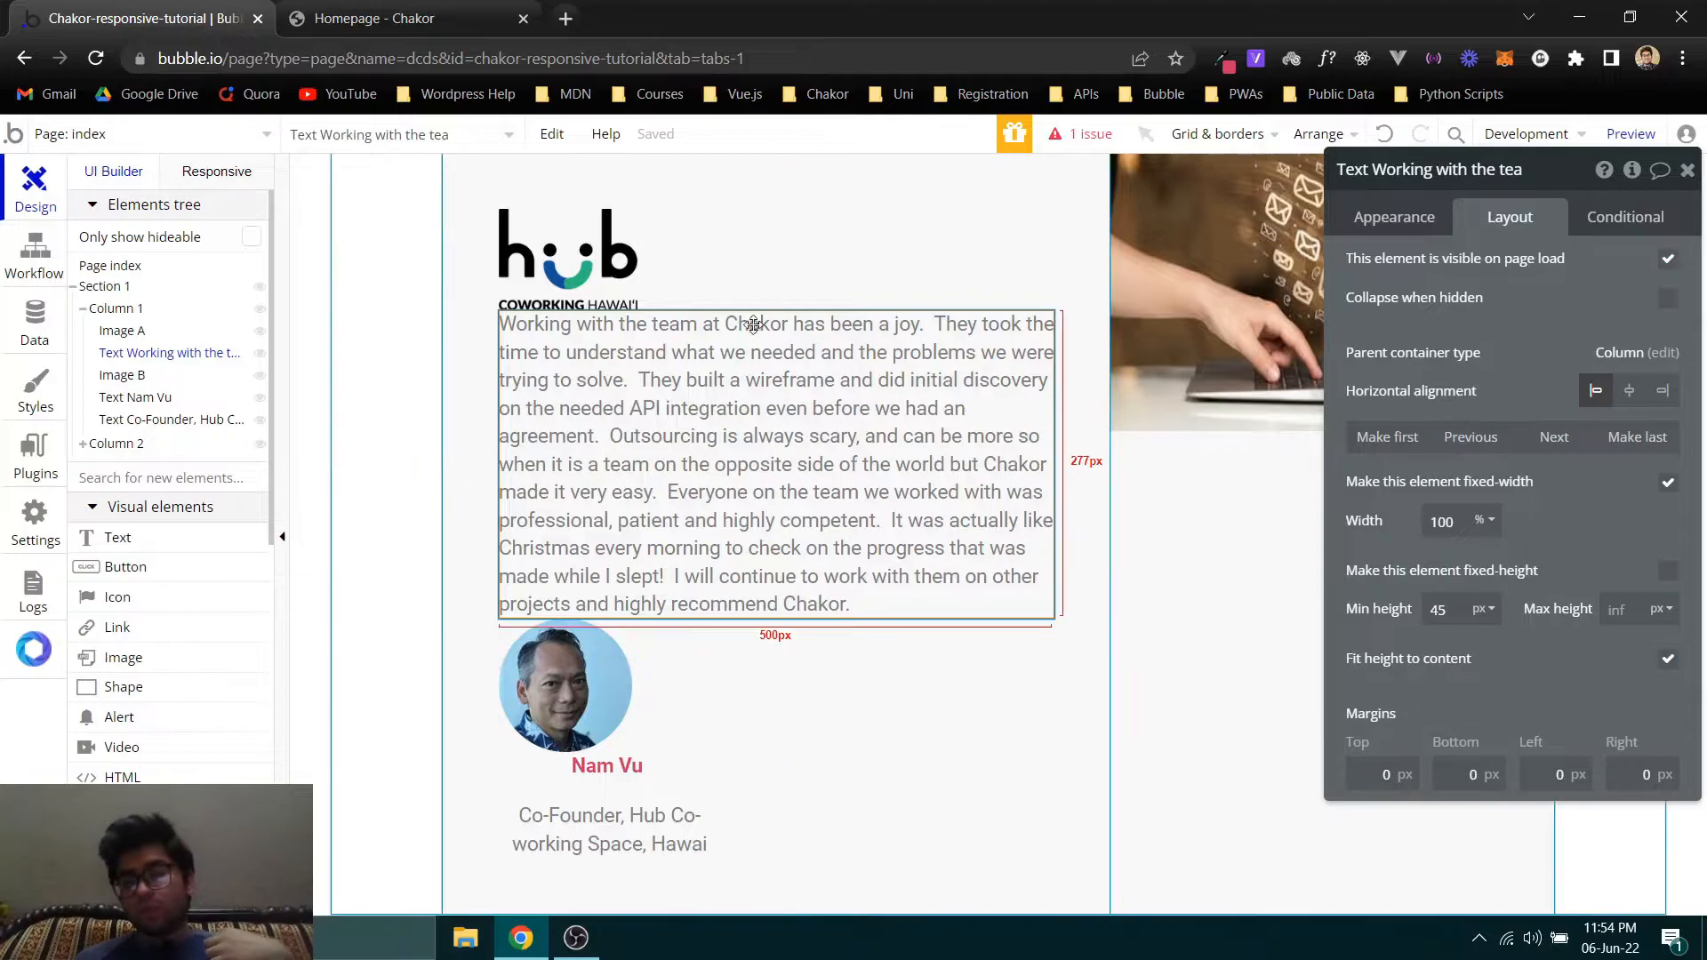
left_click(566, 256)
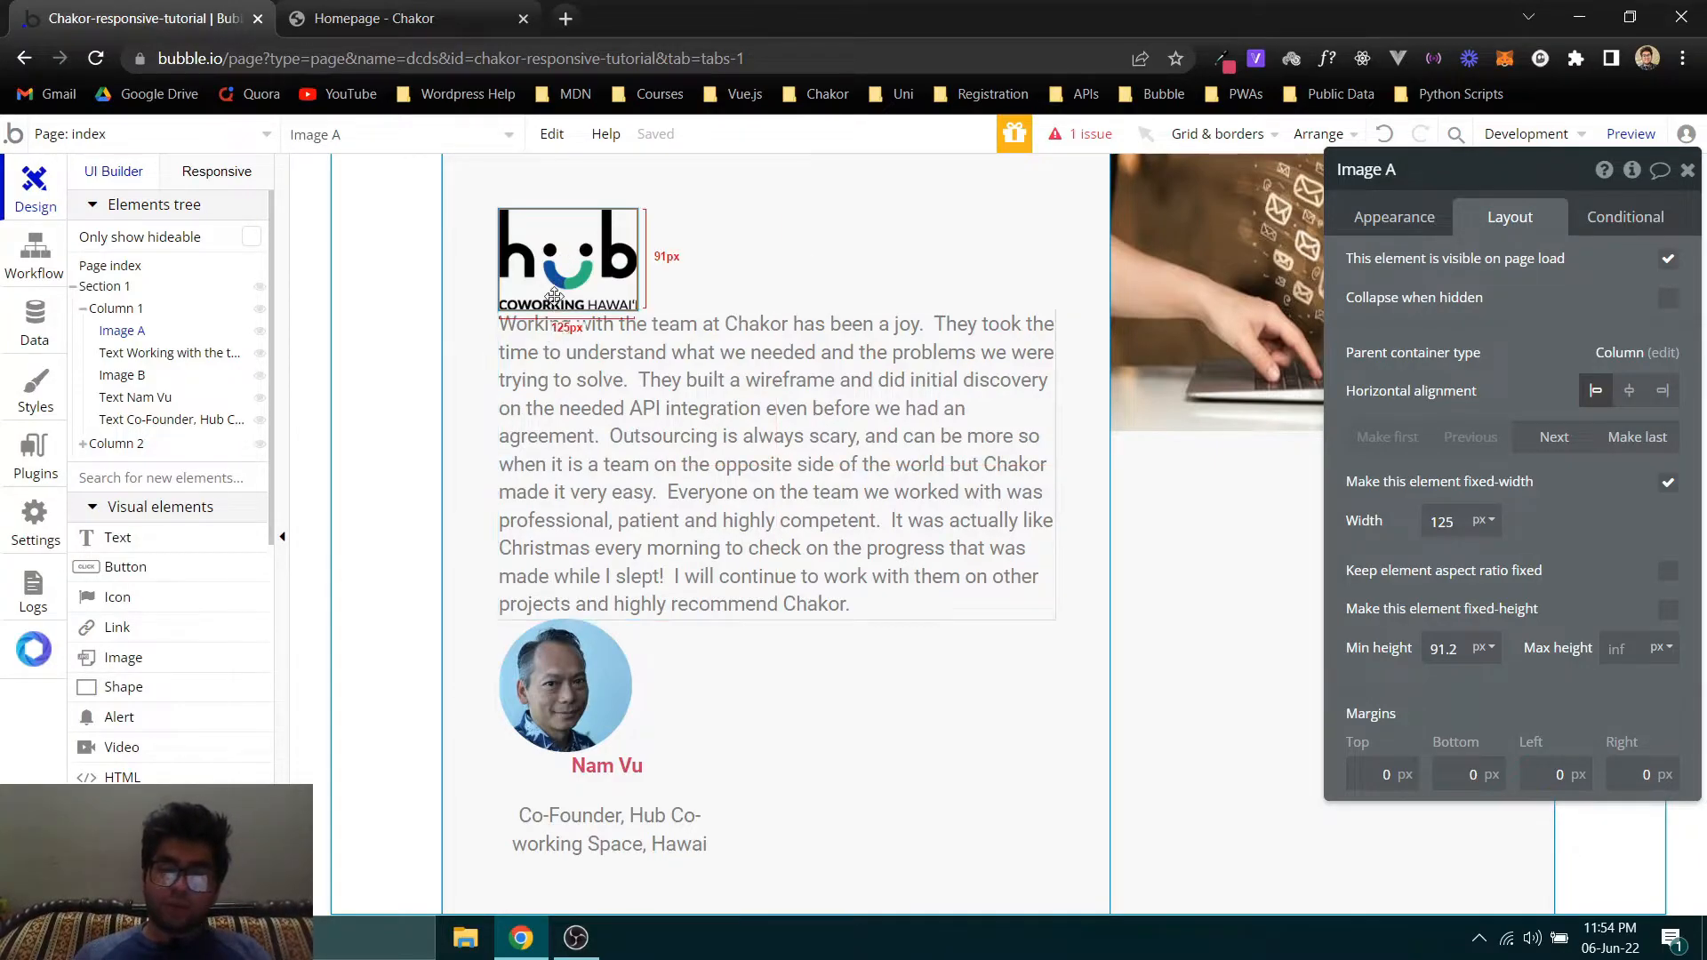
left_click(557, 372)
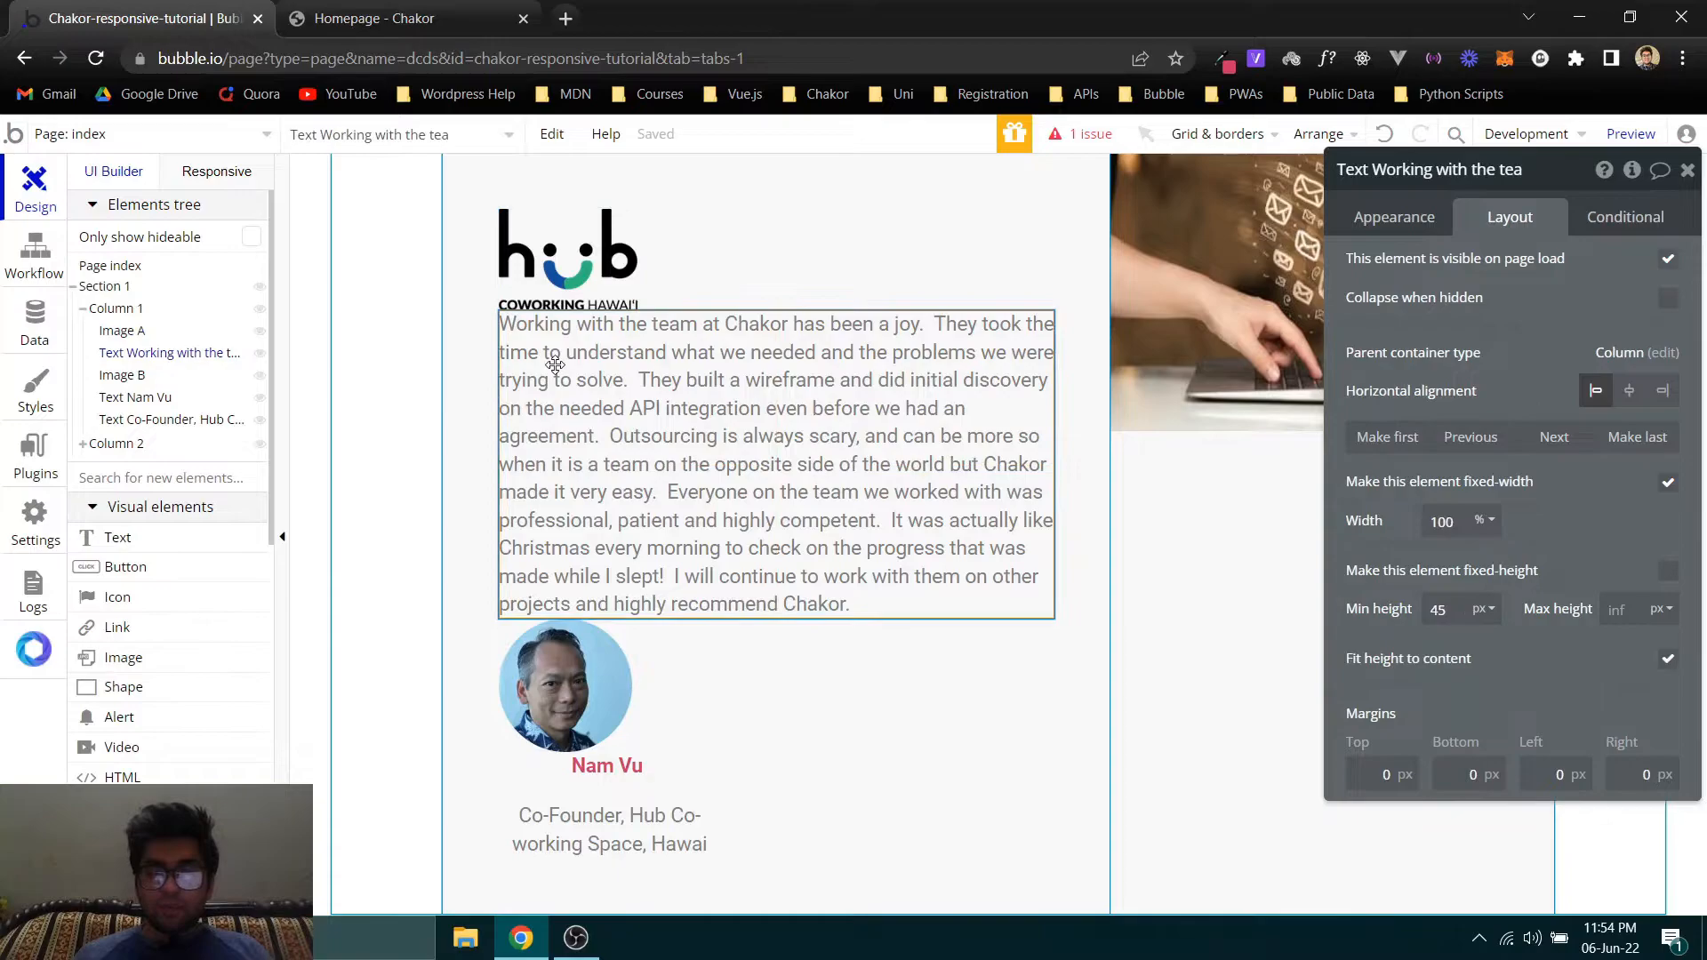
left_click(571, 307)
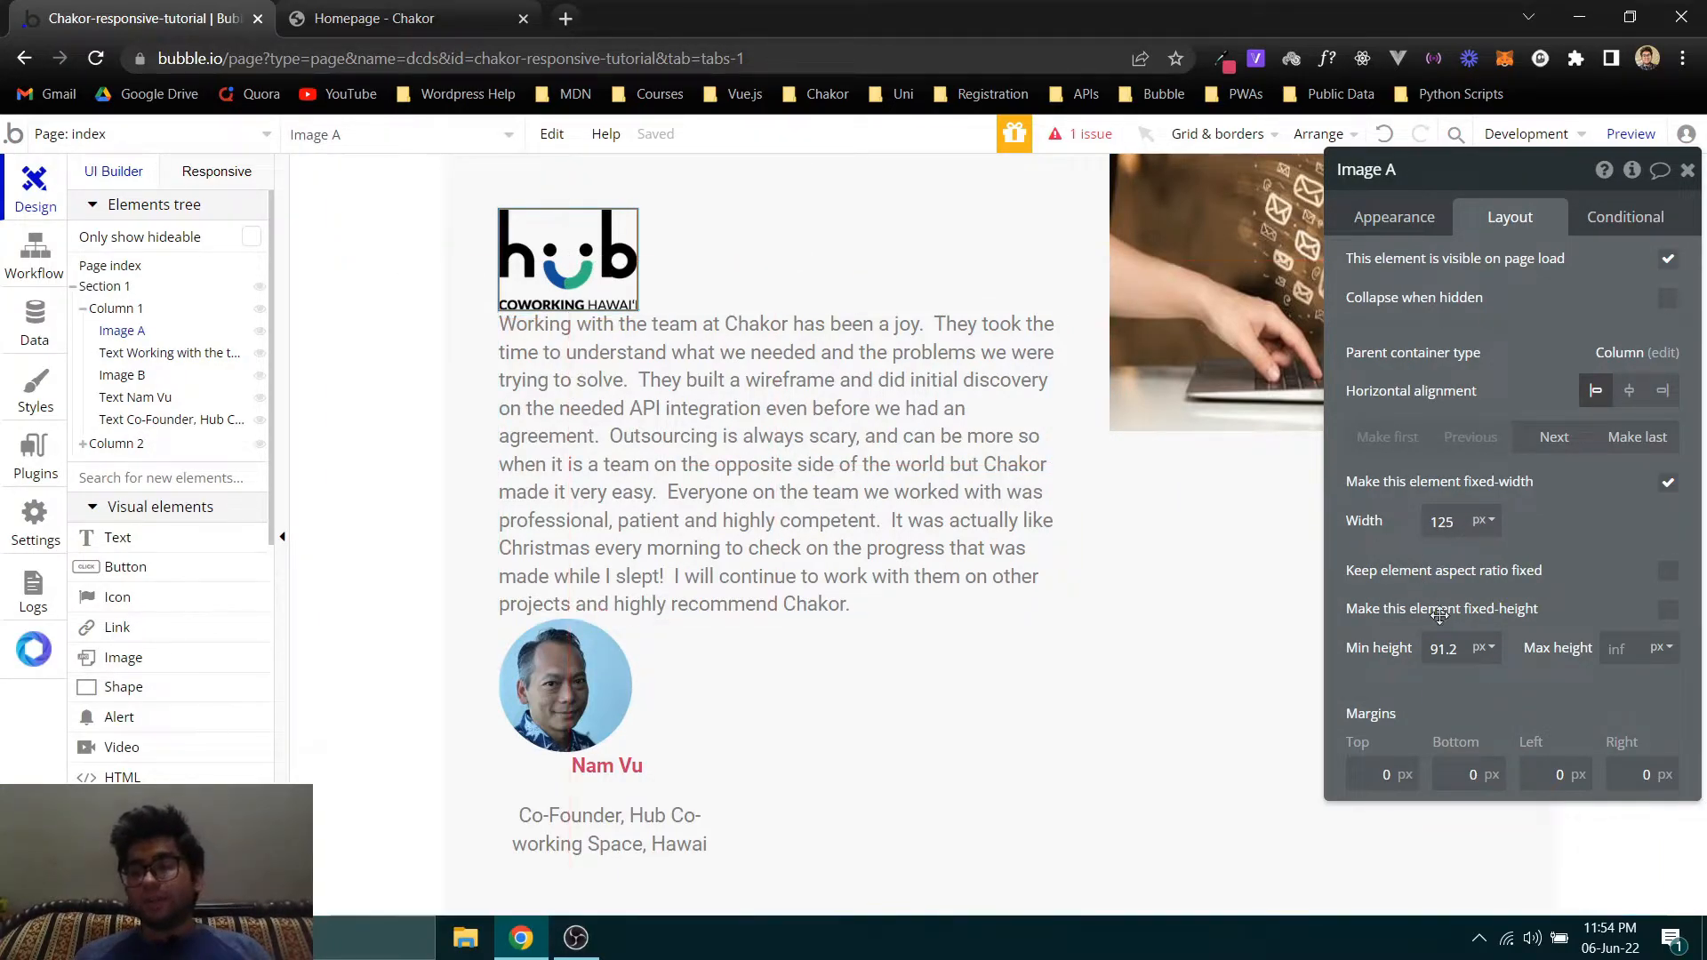
type("50")
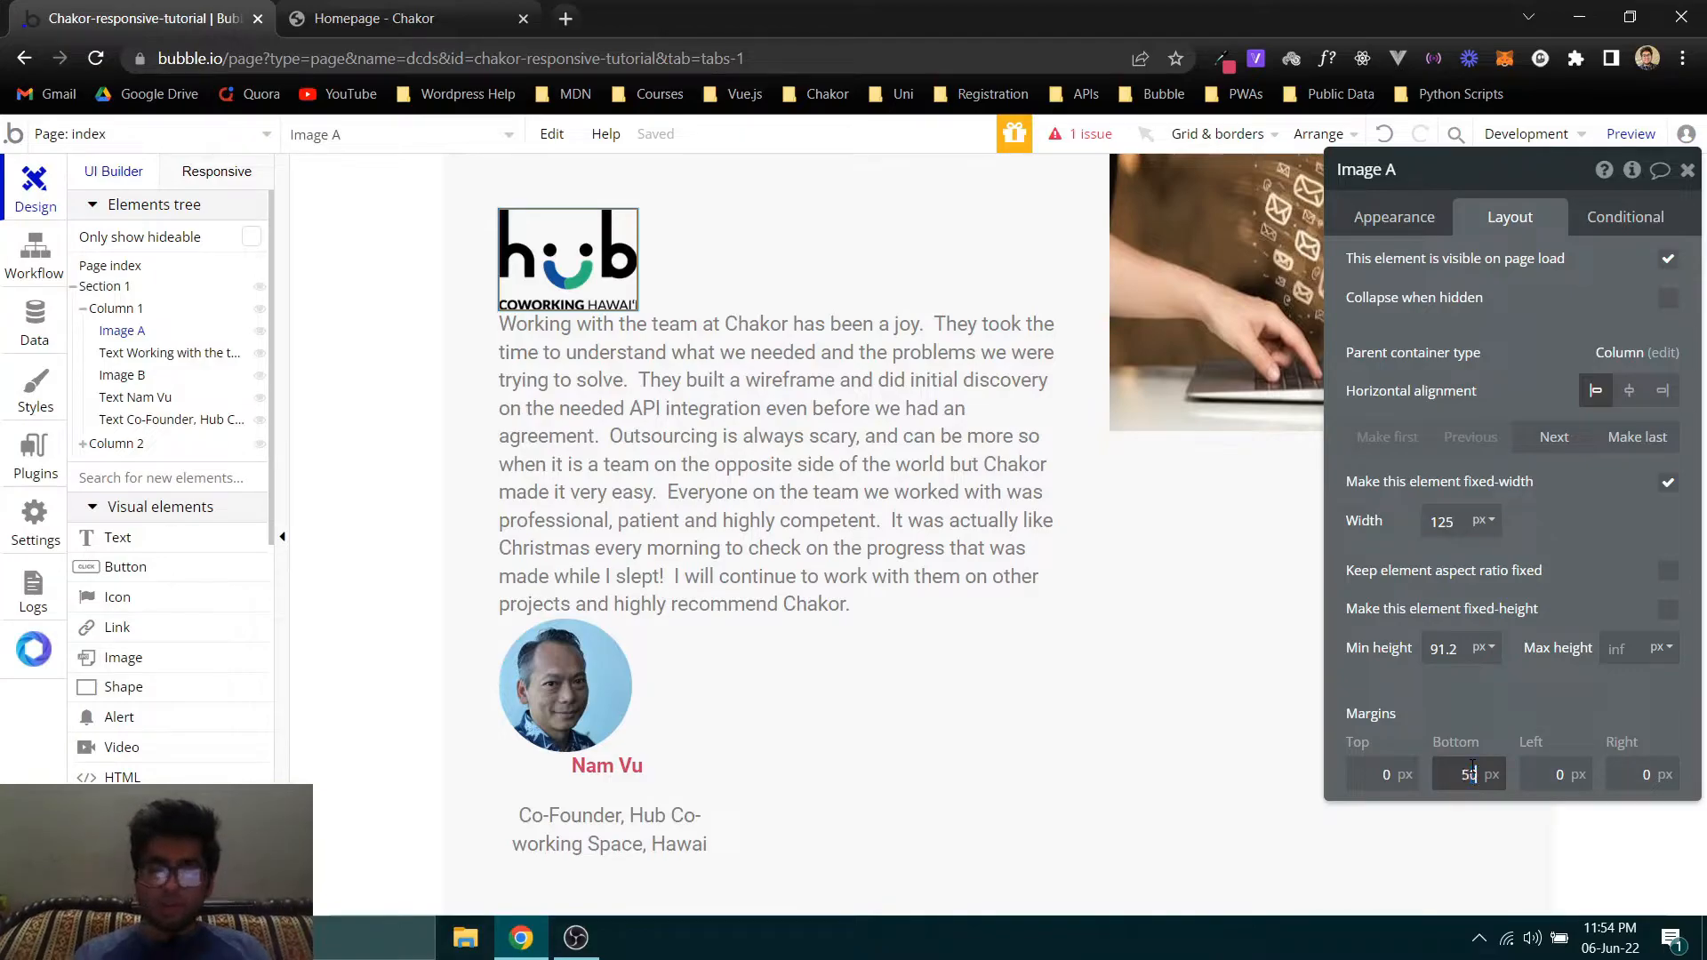
double_click(1472, 772)
type("20")
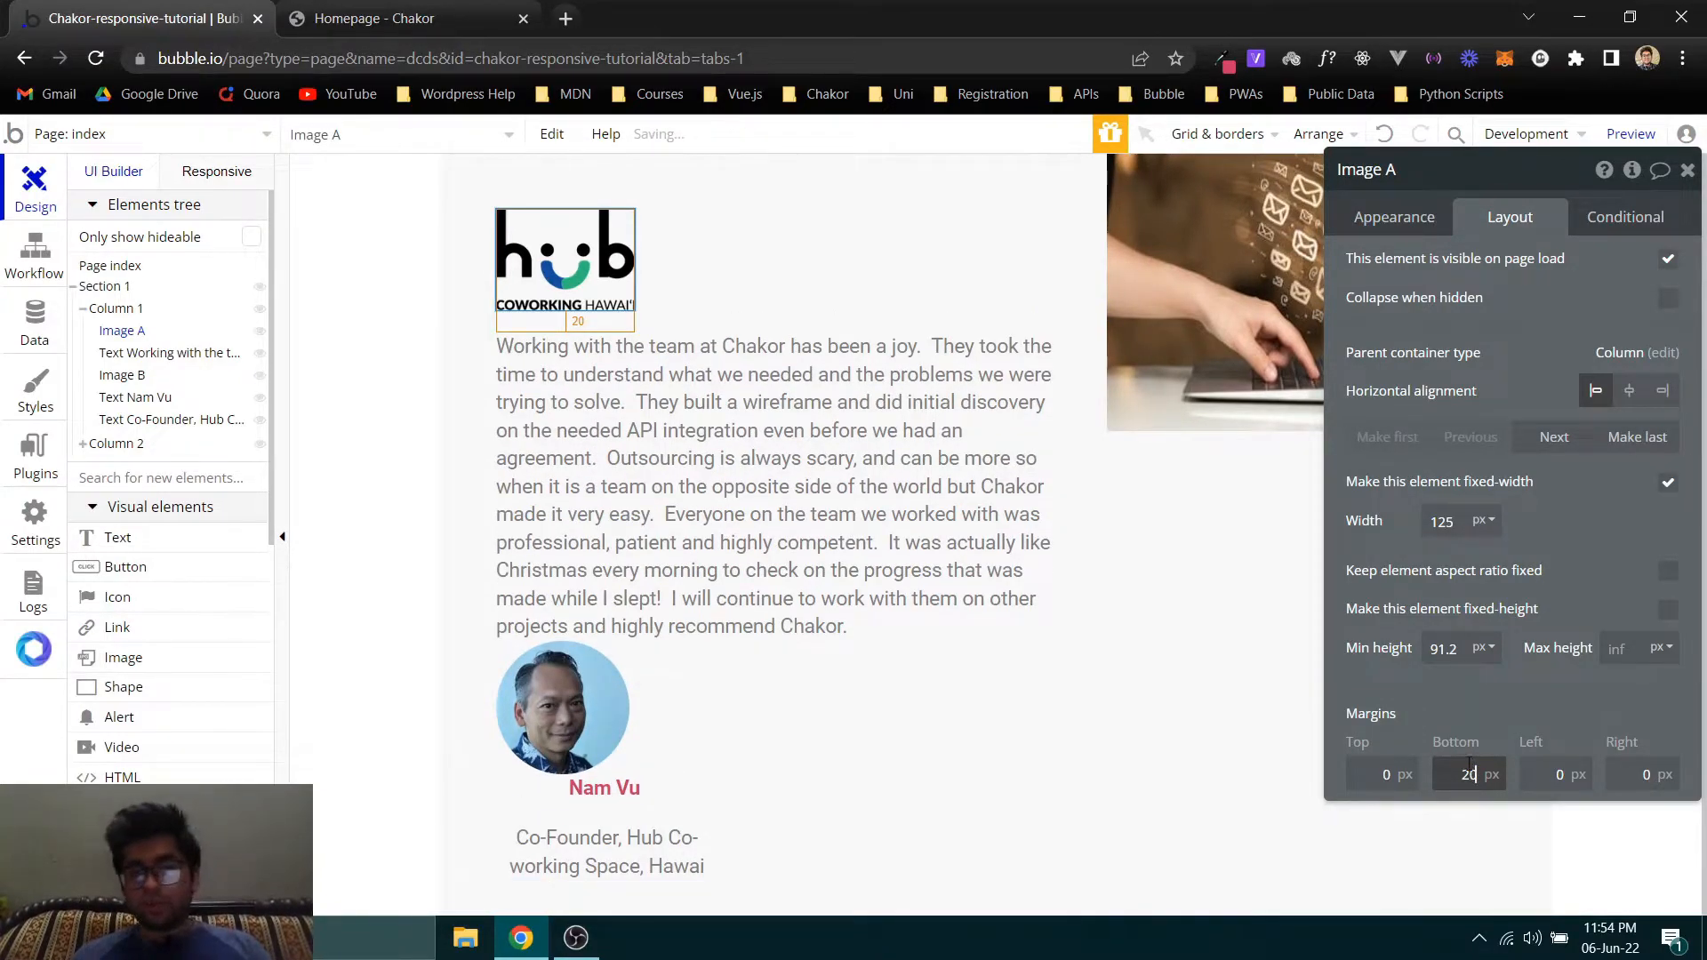
left_click(991, 240)
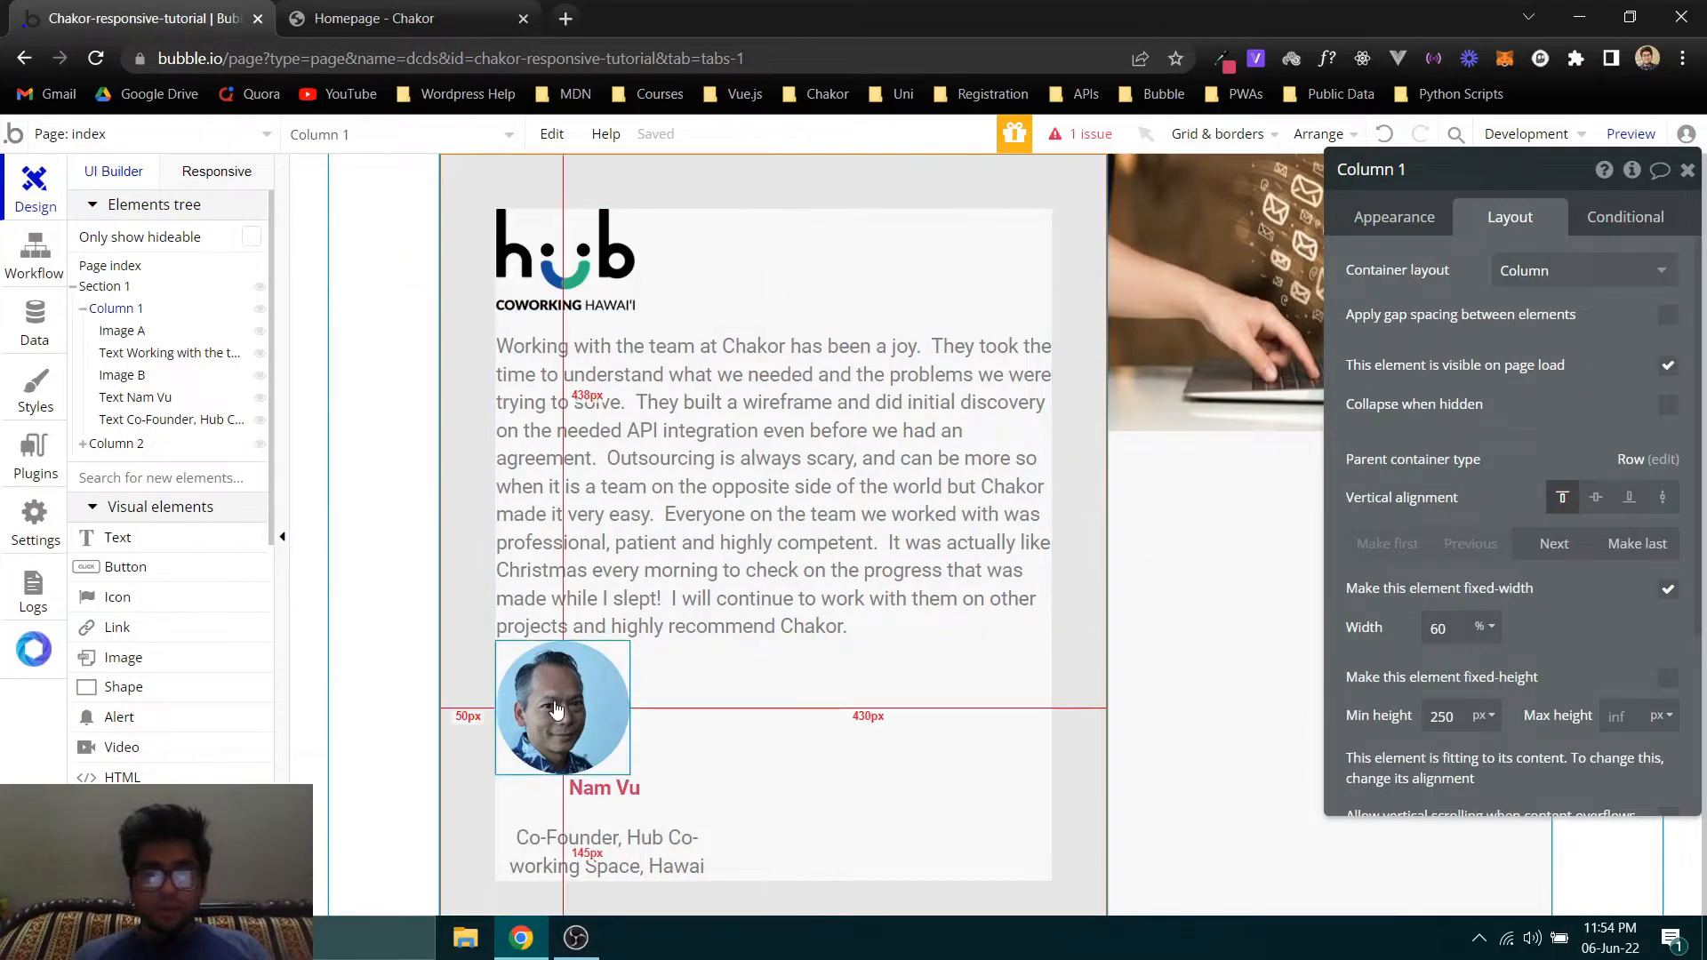
- Set the portrait image's top margin to 50 px, comparing the gap above it with the Chakor homepage
left_click(374, 17)
left_click(142, 18)
left_click(607, 727)
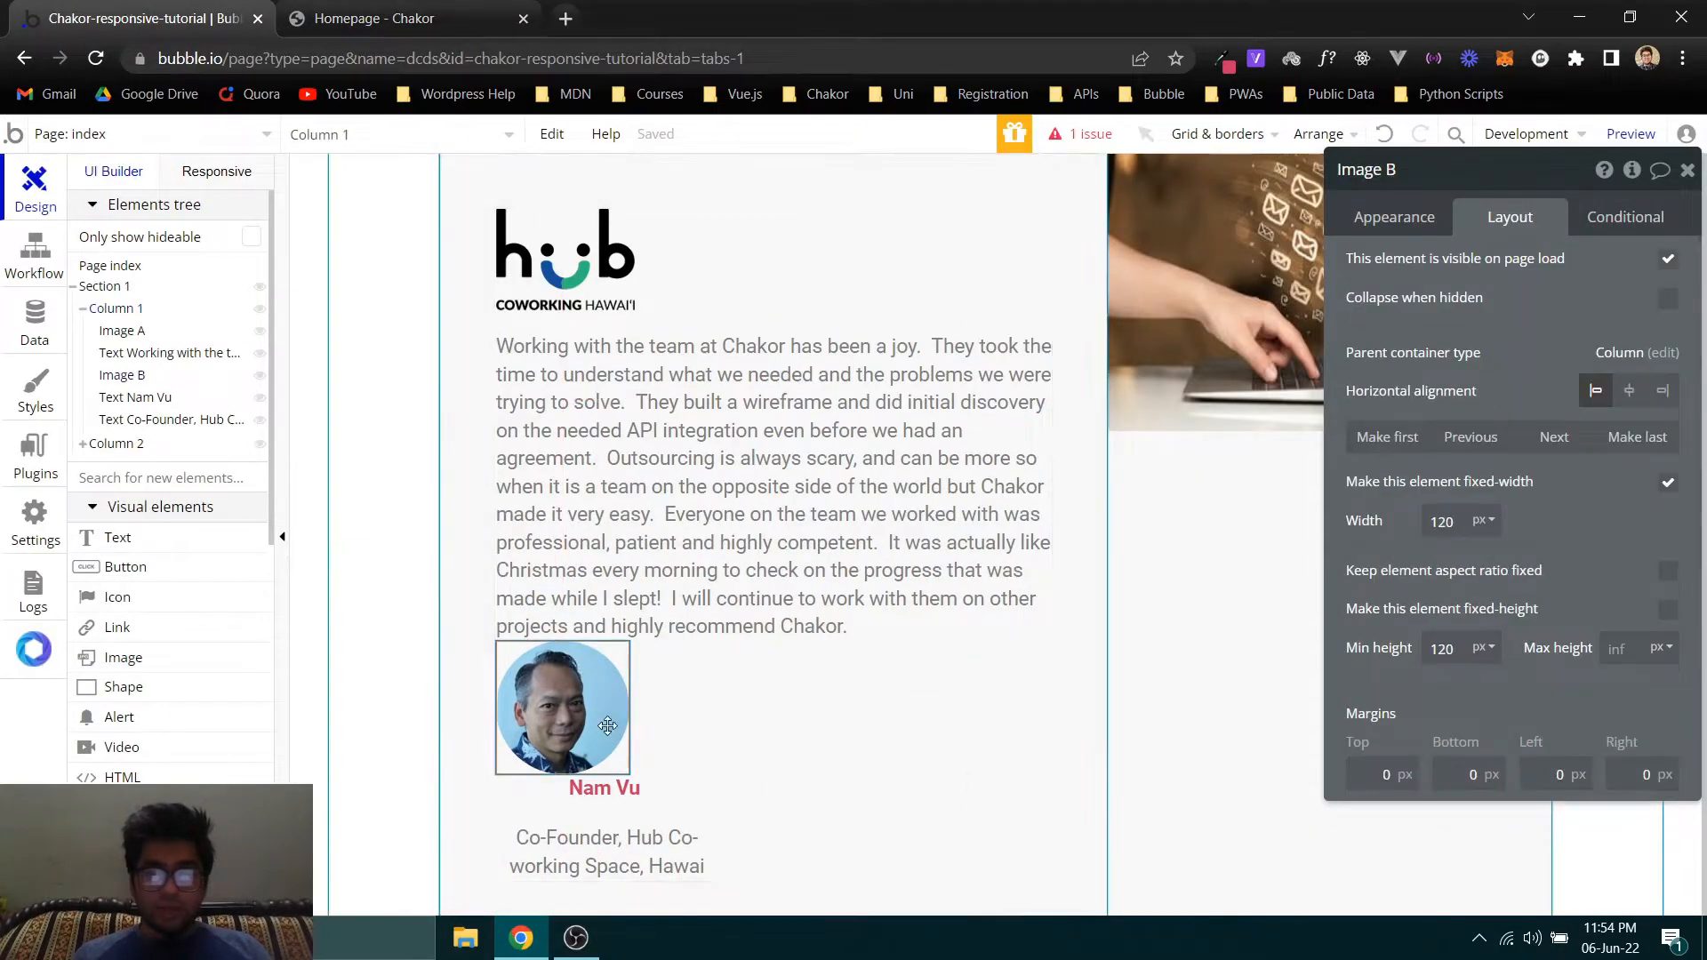
left_click(1394, 772)
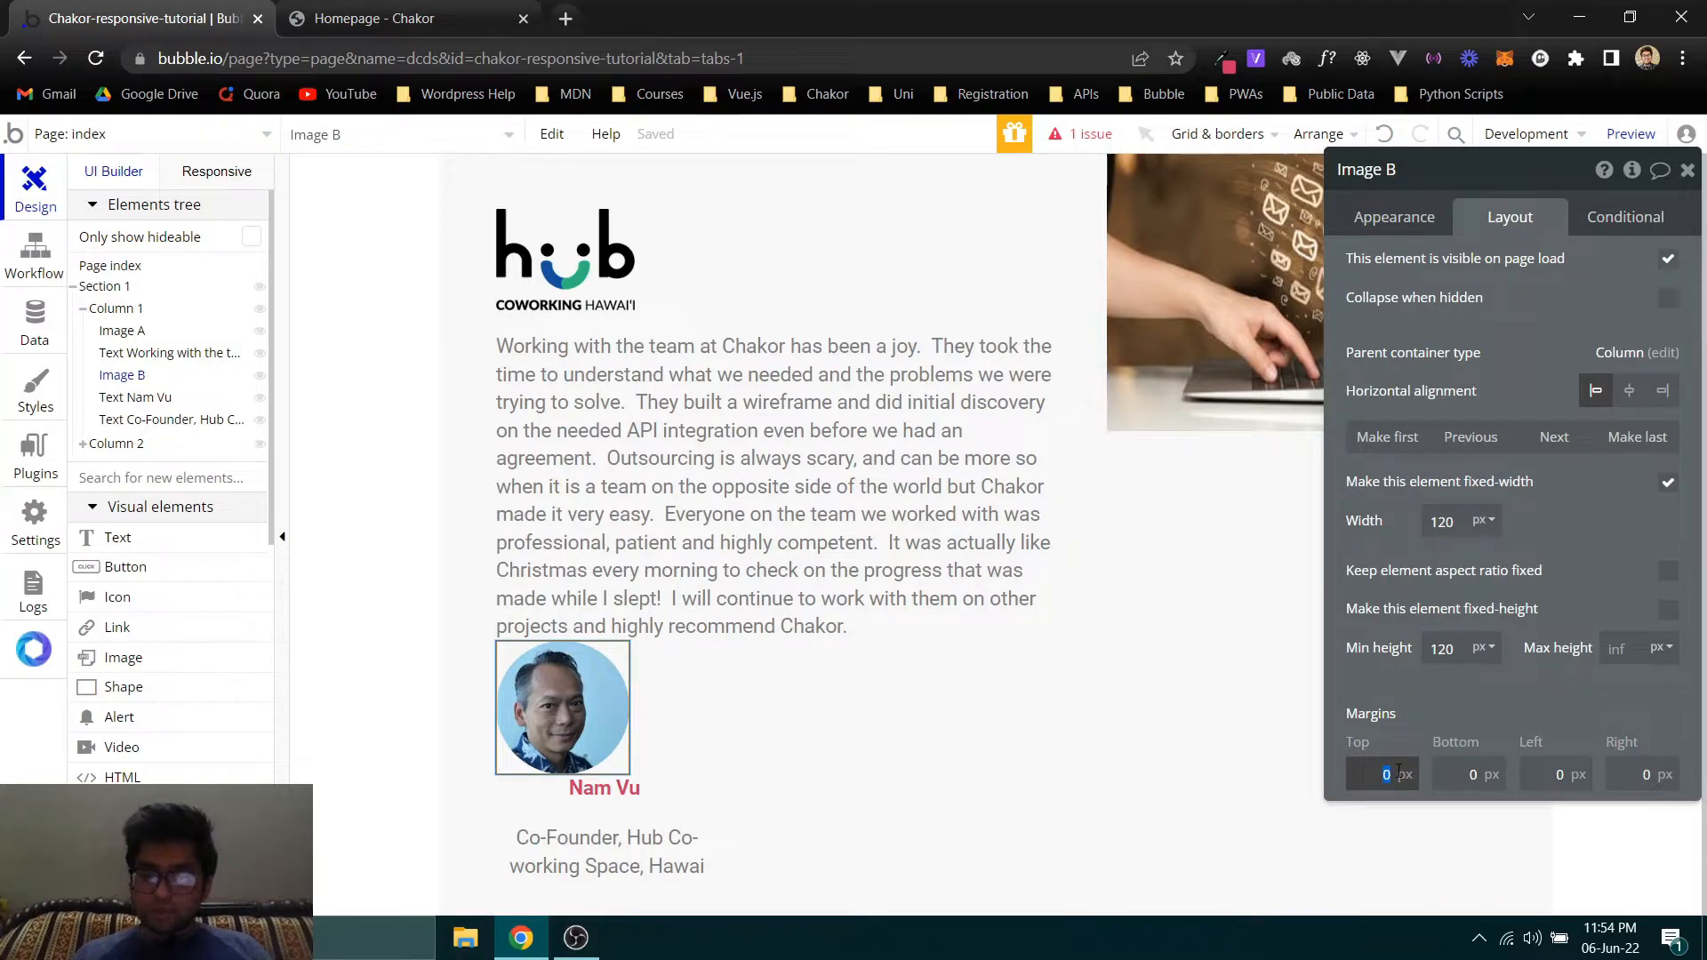
type("50")
scroll(585, 494, "down", 1)
scroll(584, 494, "down", 1)
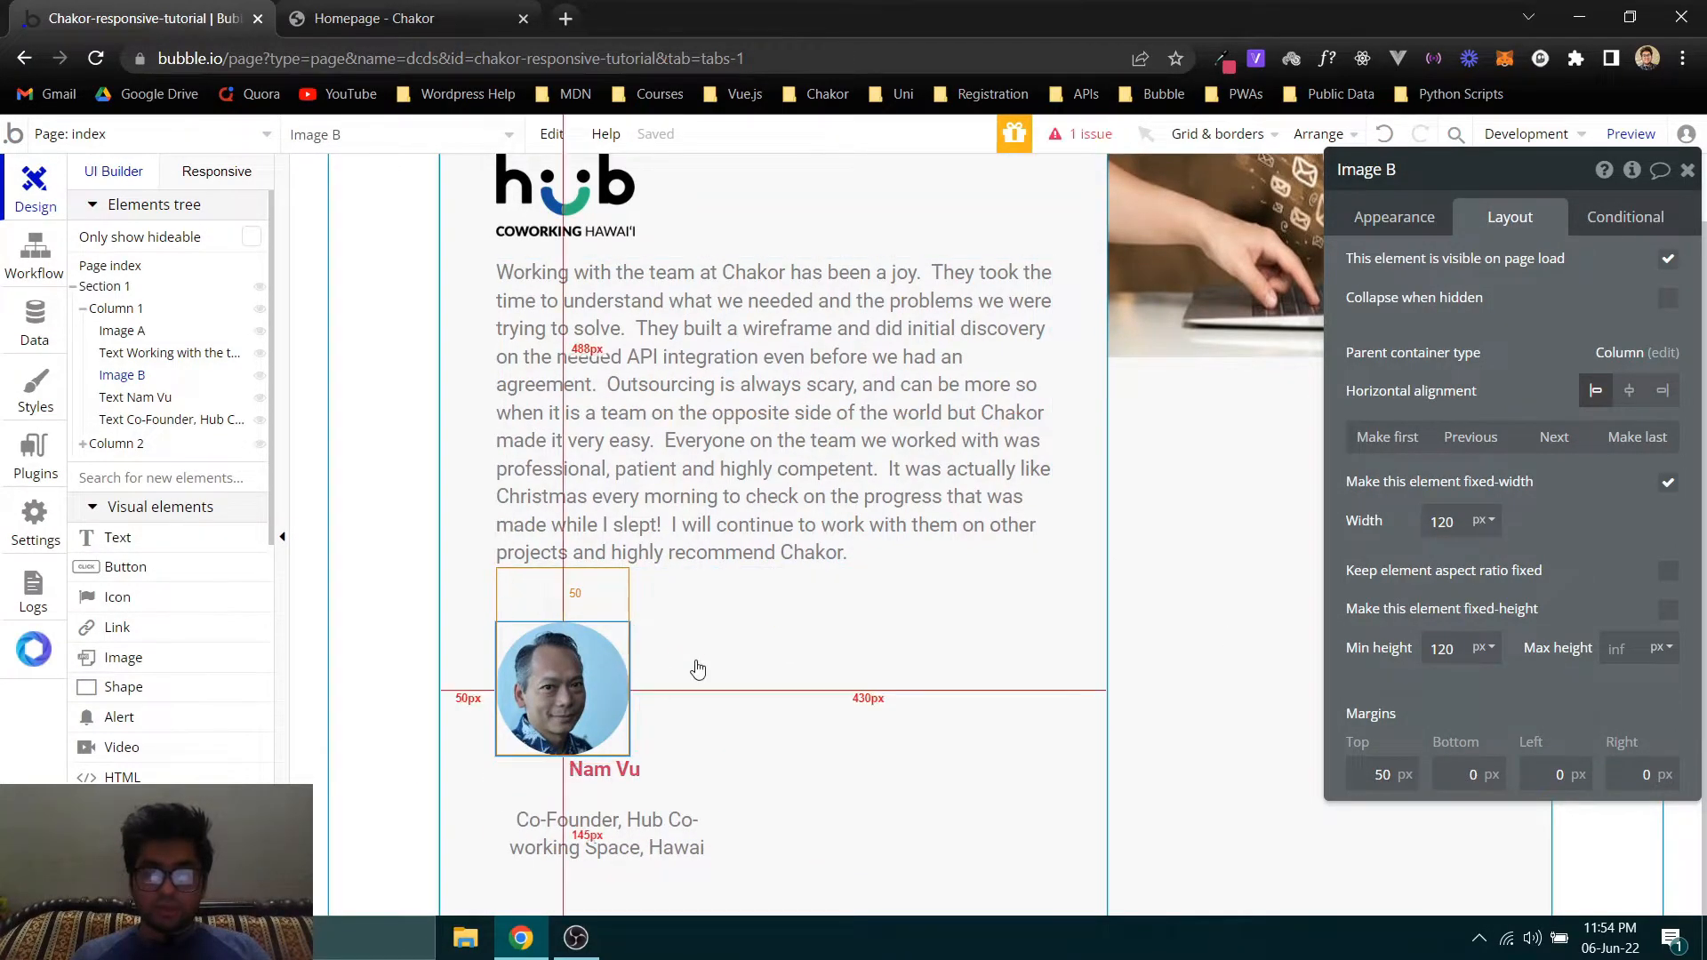
left_click(382, 19)
left_click(197, 25)
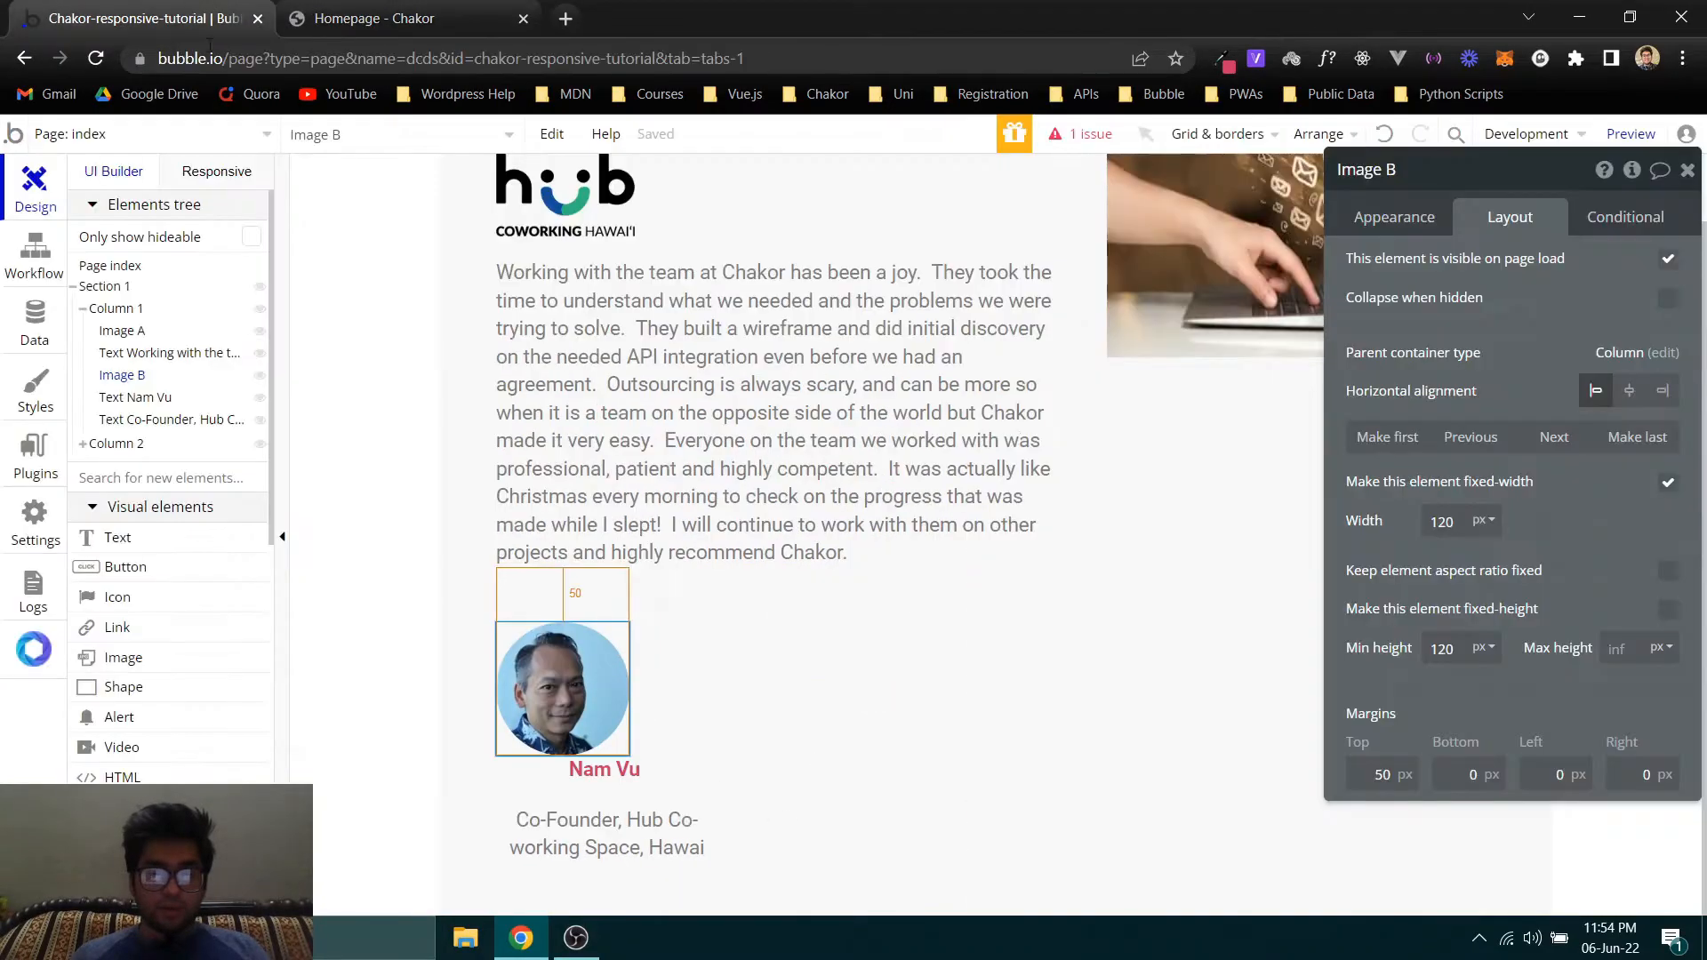
- Compare the gap below the portrait with the Chakor homepage, and set the author name text's top margin to 20 px in Bubble
left_click(605, 771)
left_click(1394, 217)
left_click(1509, 217)
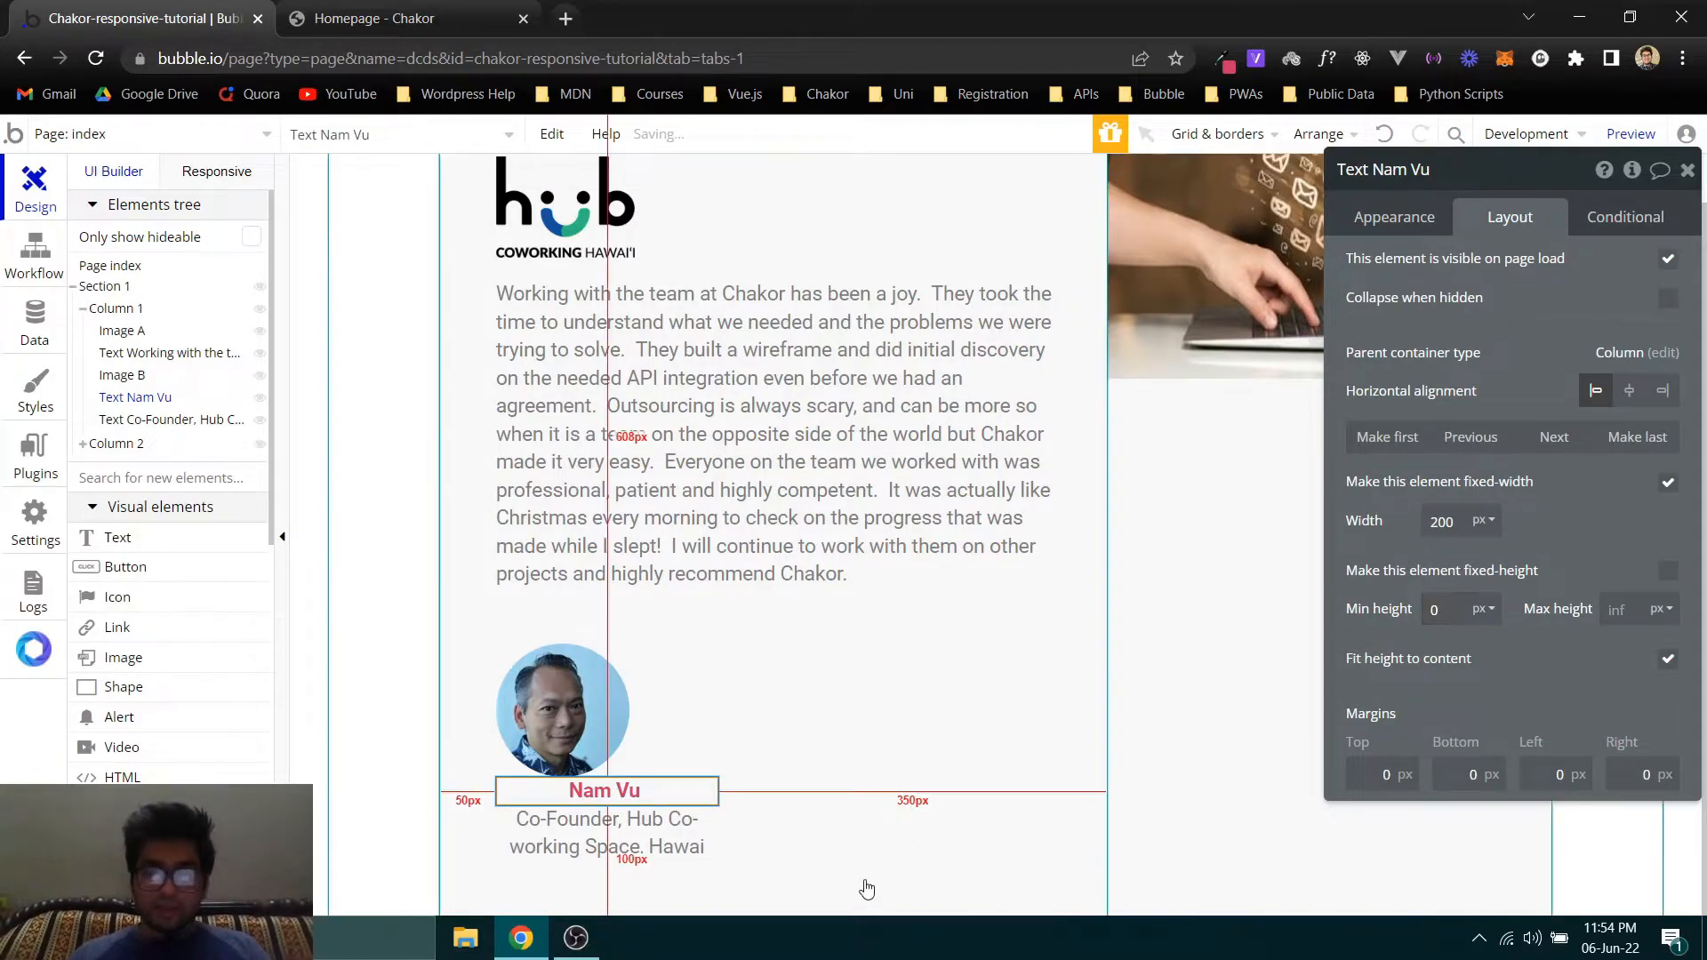
left_click(604, 711)
key("ctrl+Tab")
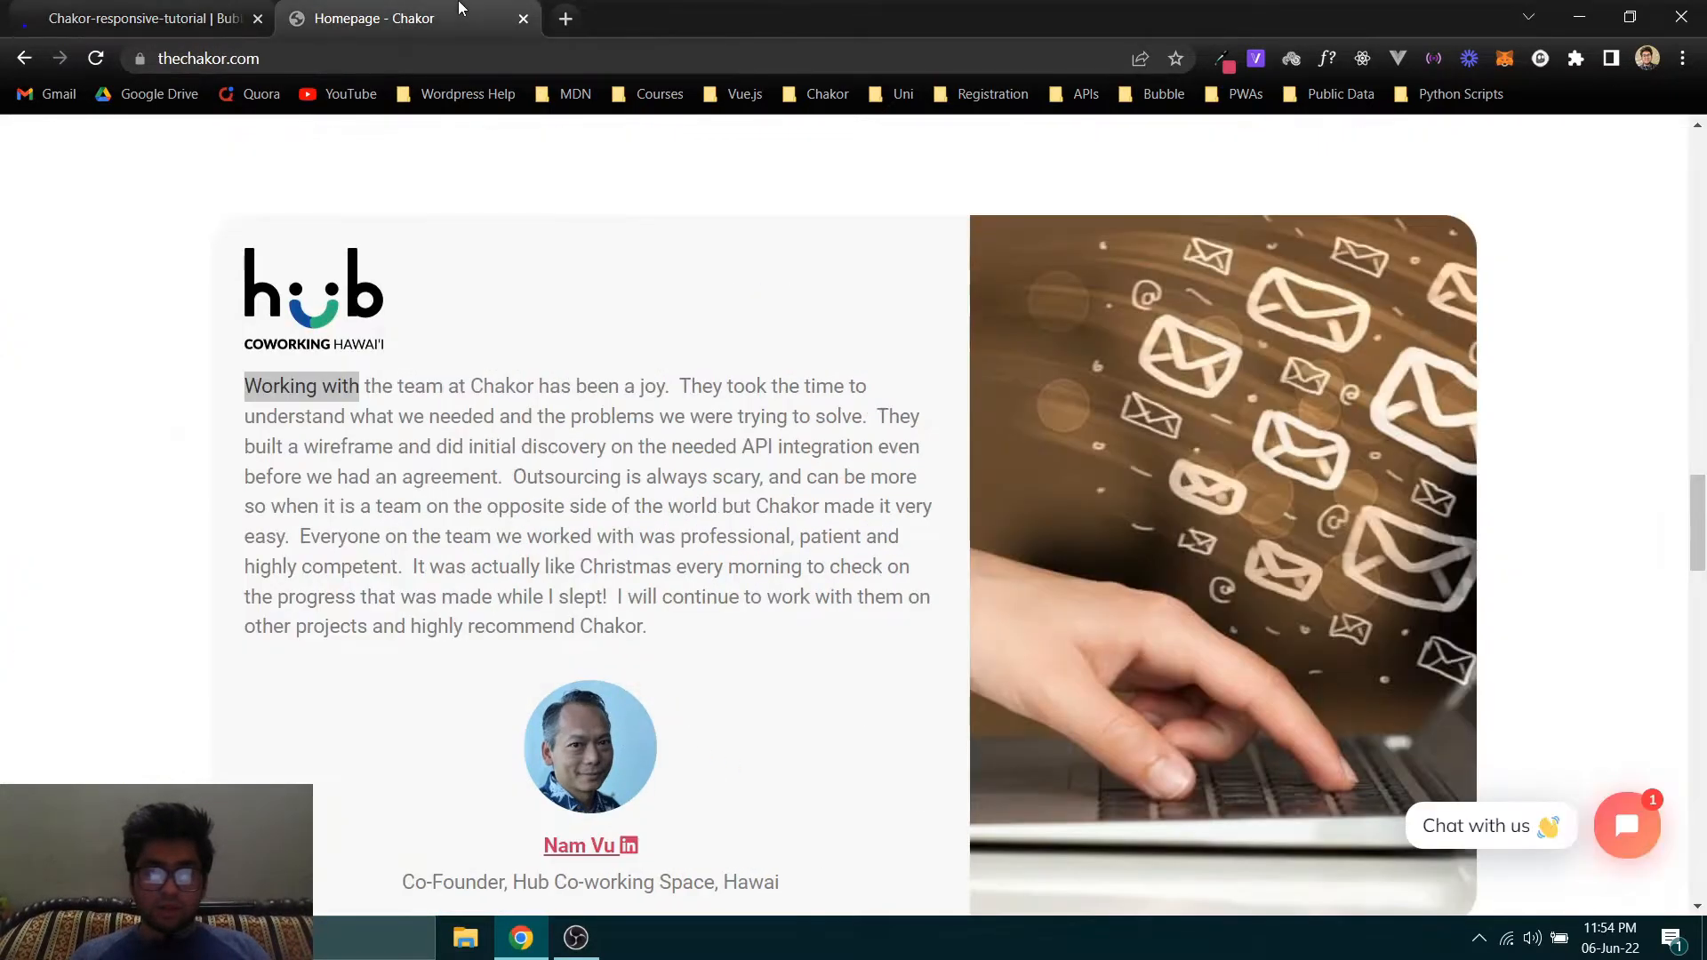
key("ctrl+Tab")
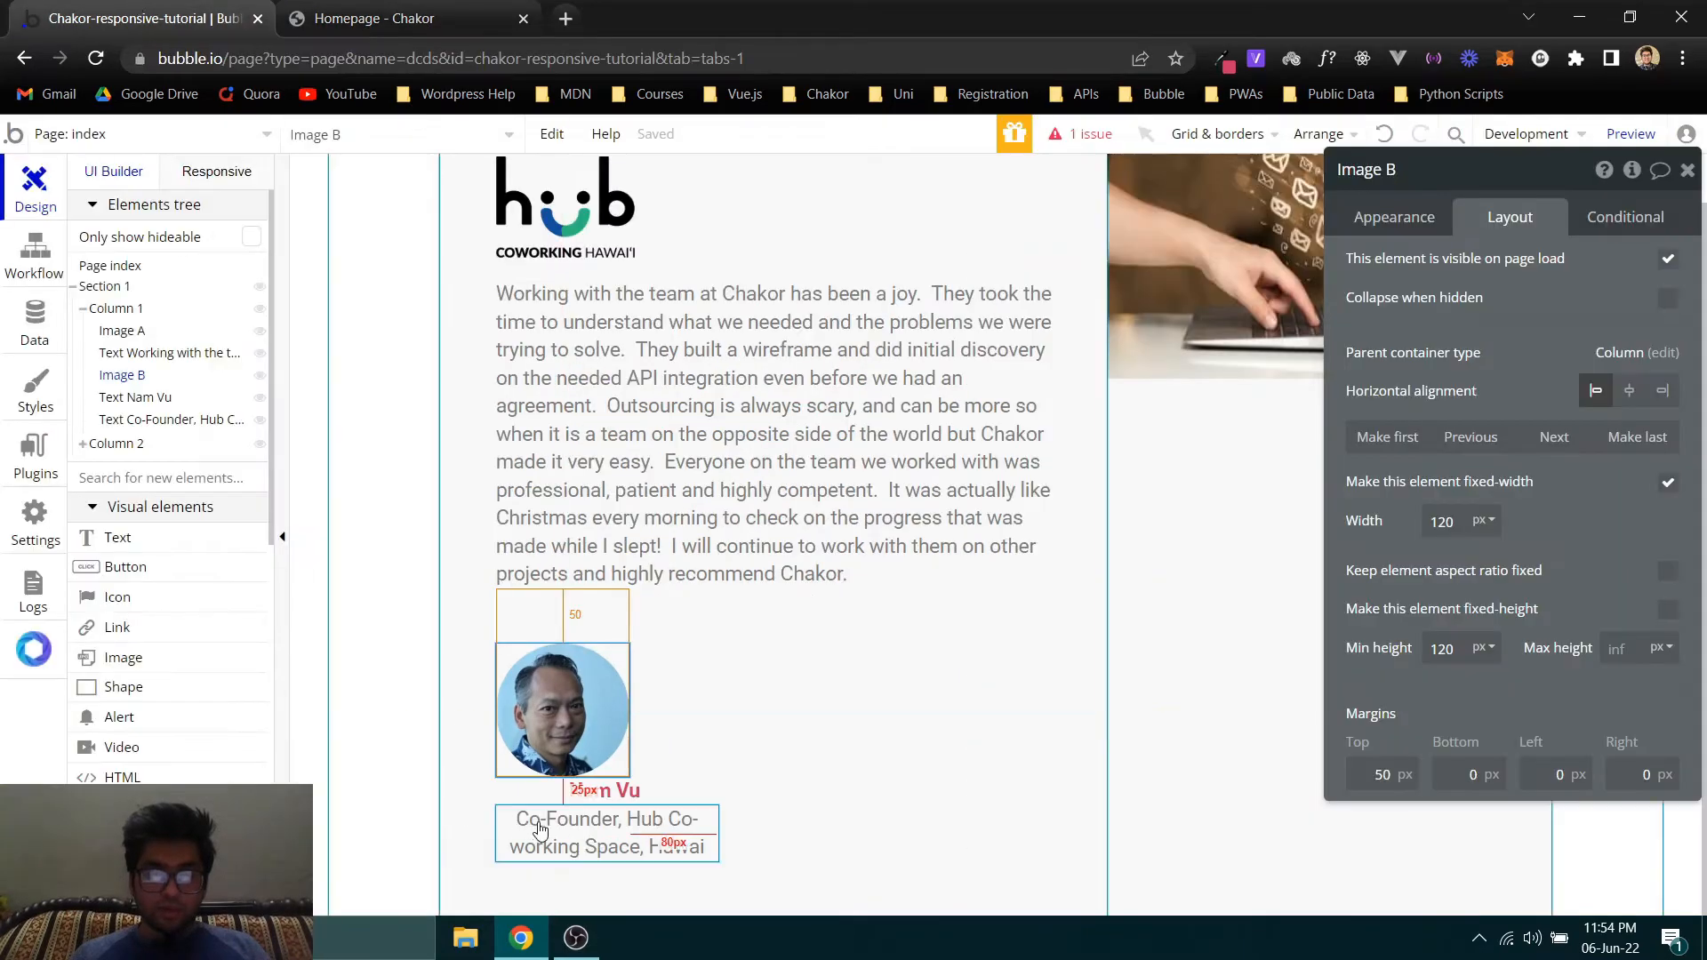
left_click(589, 790)
left_click(1379, 777)
type("20")
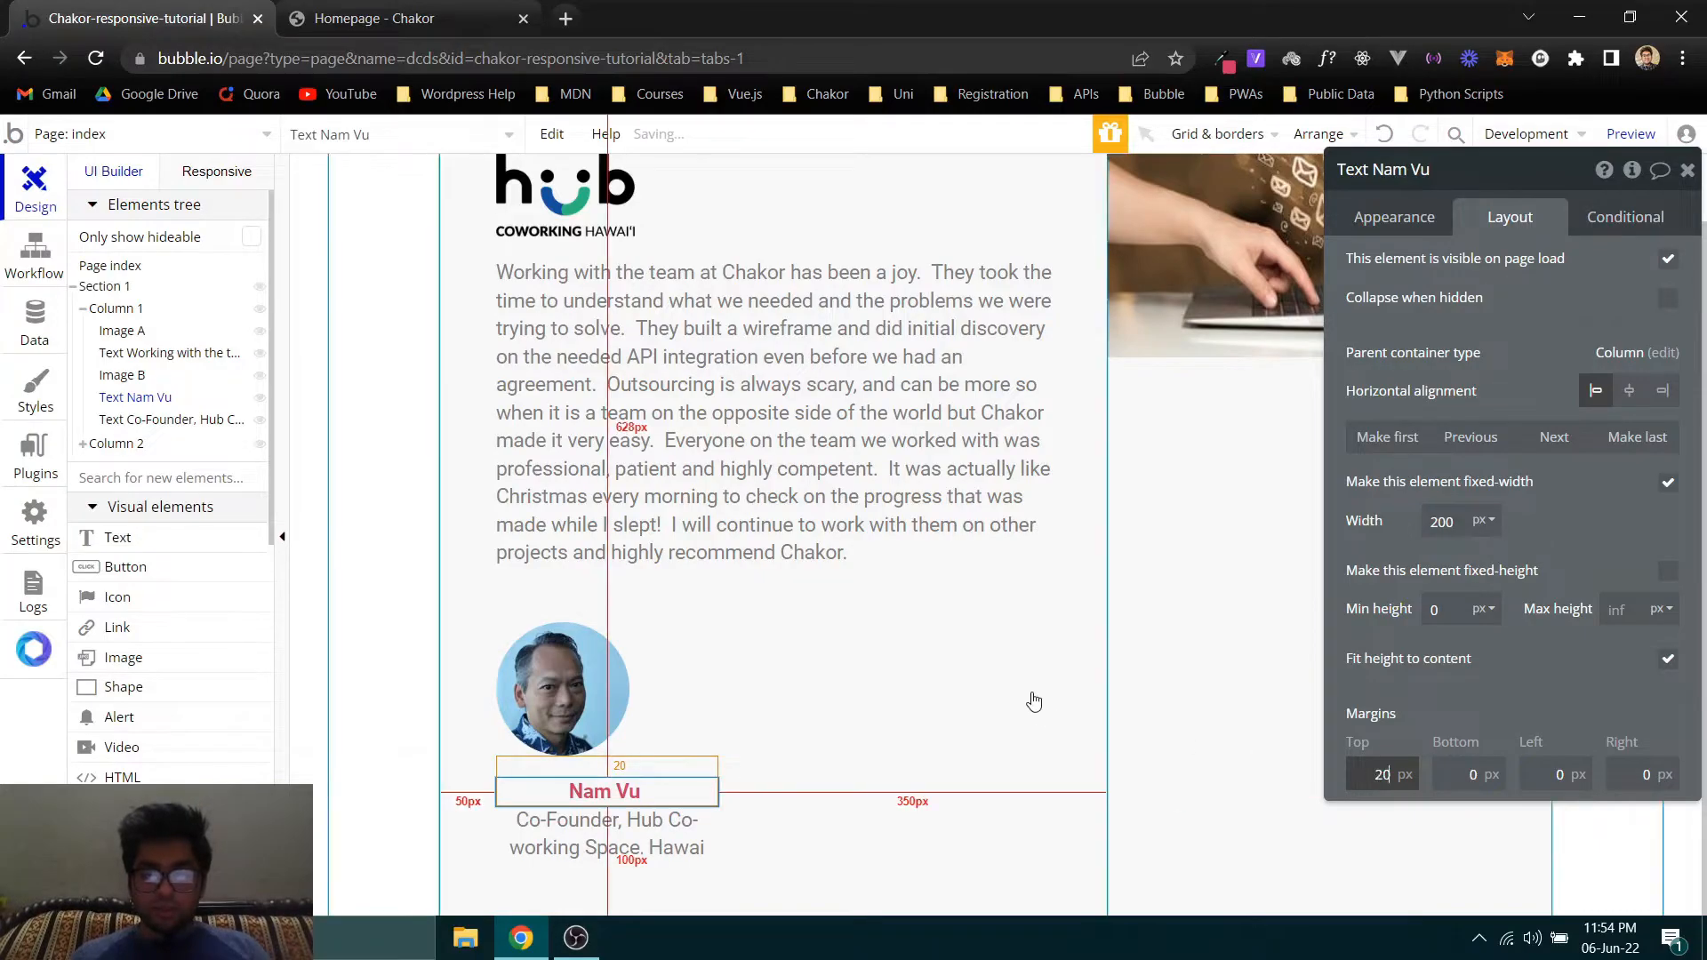
- Check the portrait's alignment on the Chakor homepage, and center the portrait image horizontally within Column 1 in Bubble
left_click(522, 713)
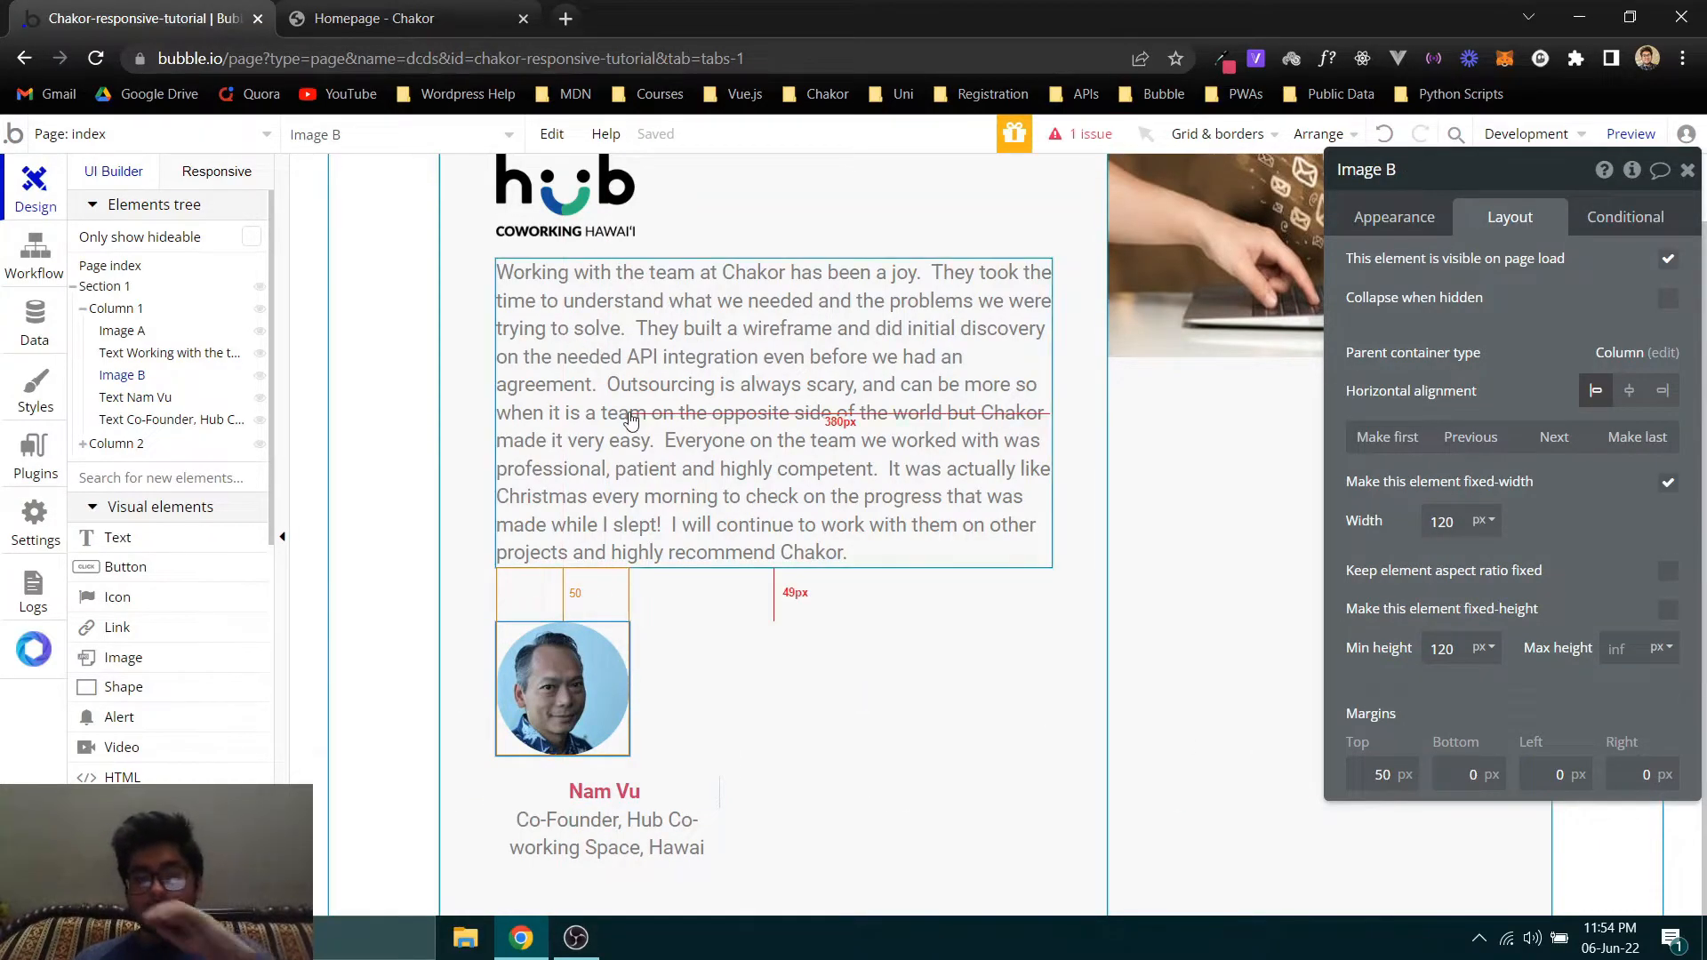
left_click(350, 10)
left_click_drag(628, 758, 492, 755)
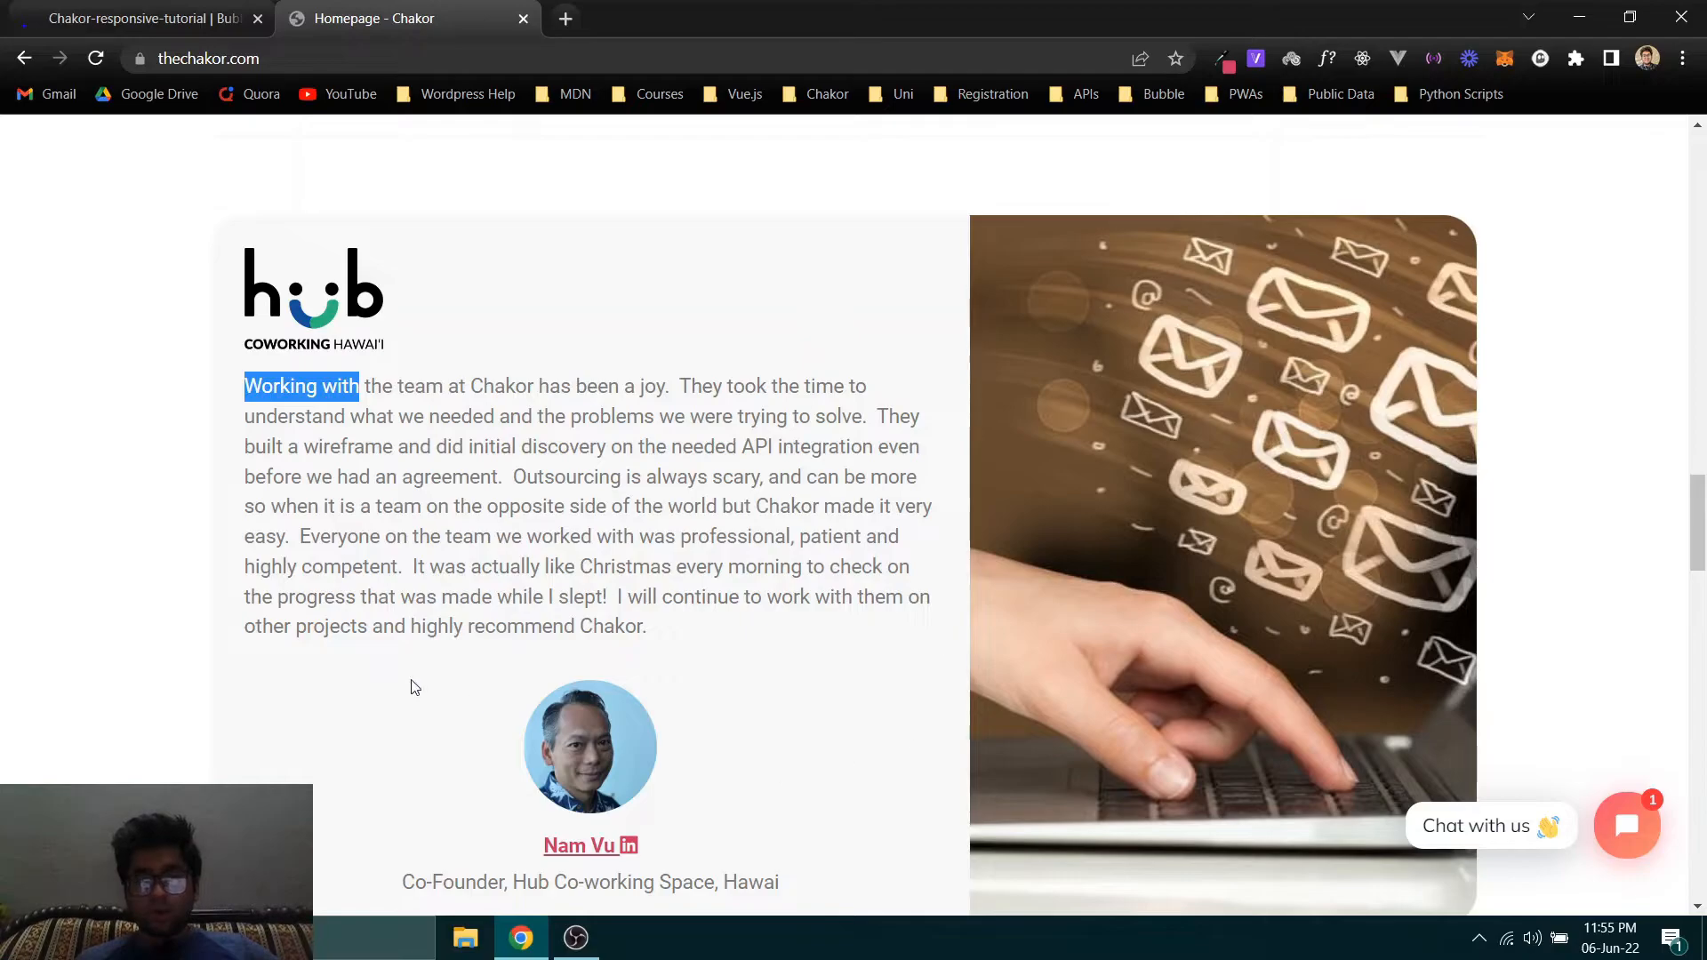
left_click(142, 18)
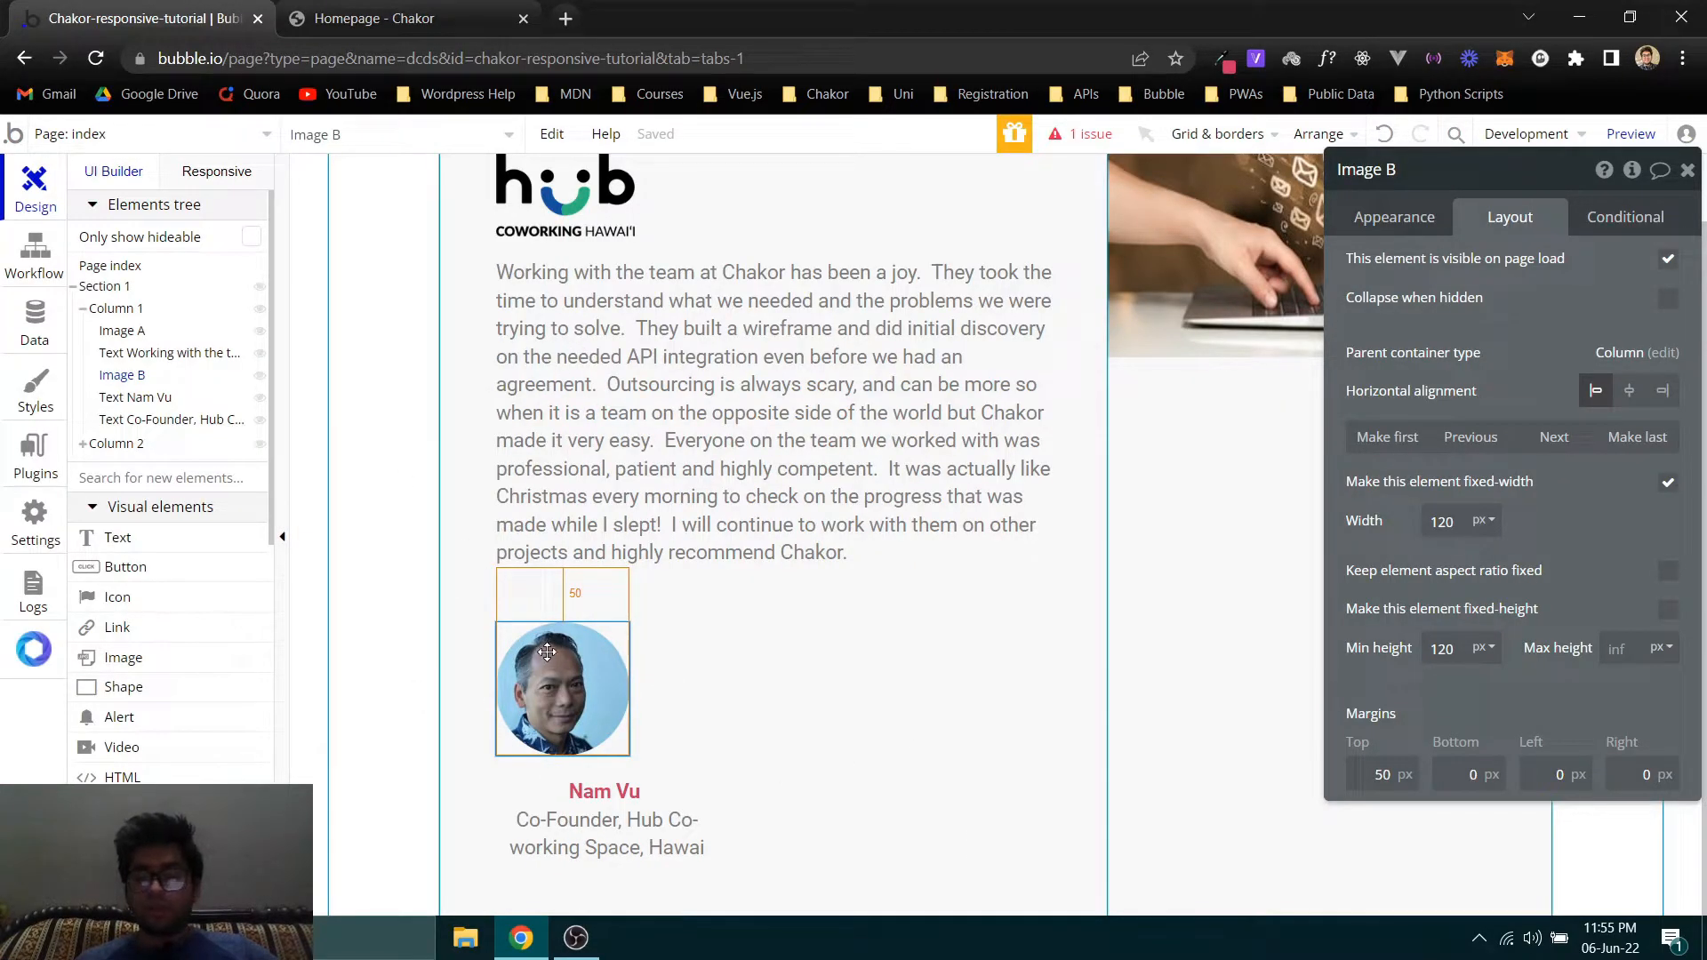
left_click(1634, 402)
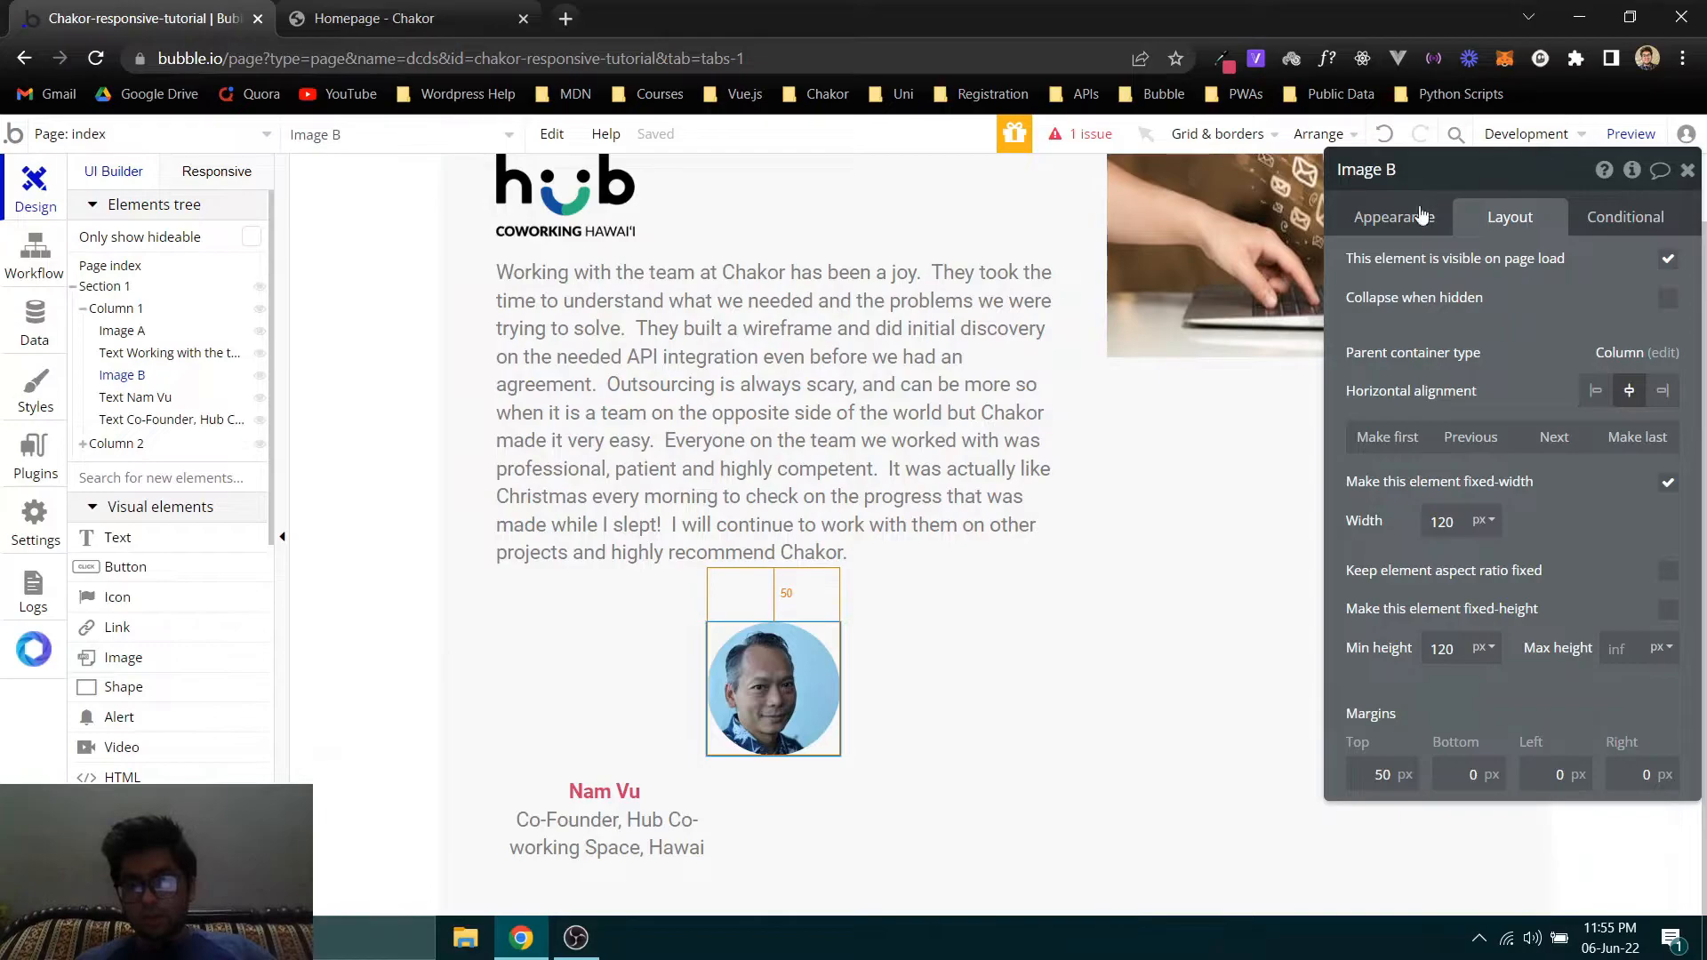
left_click(1394, 217)
scroll(1459, 478, "down", 5)
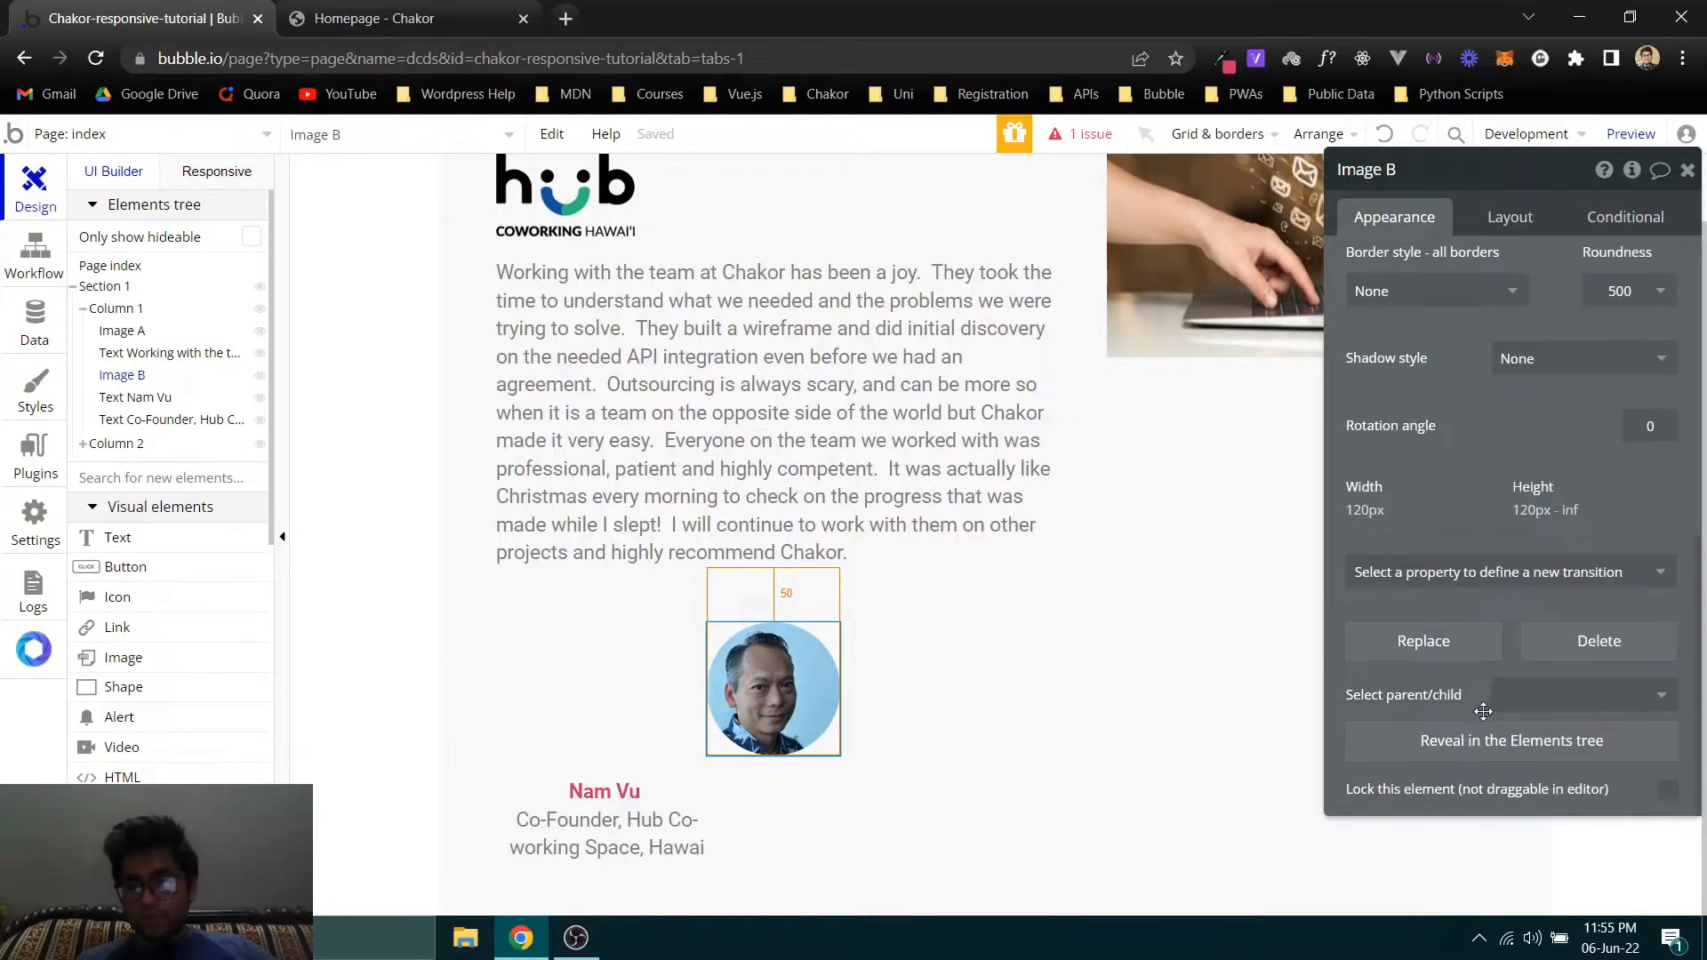
left_click(128, 382)
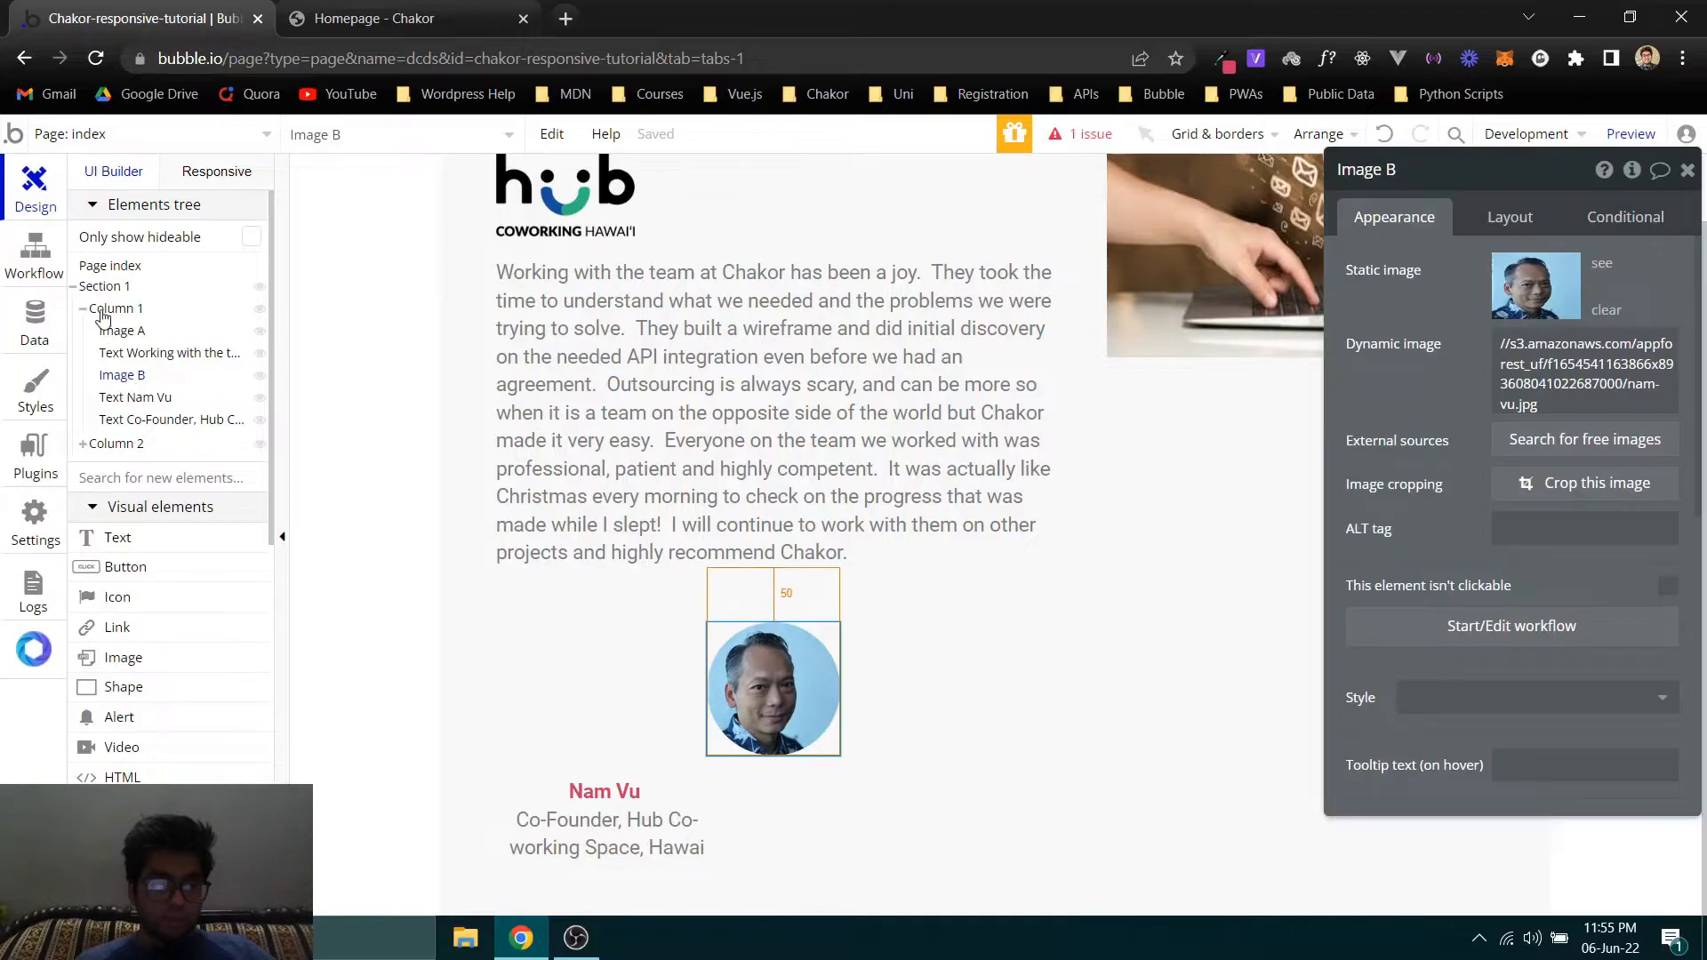
mouse_move(103, 317)
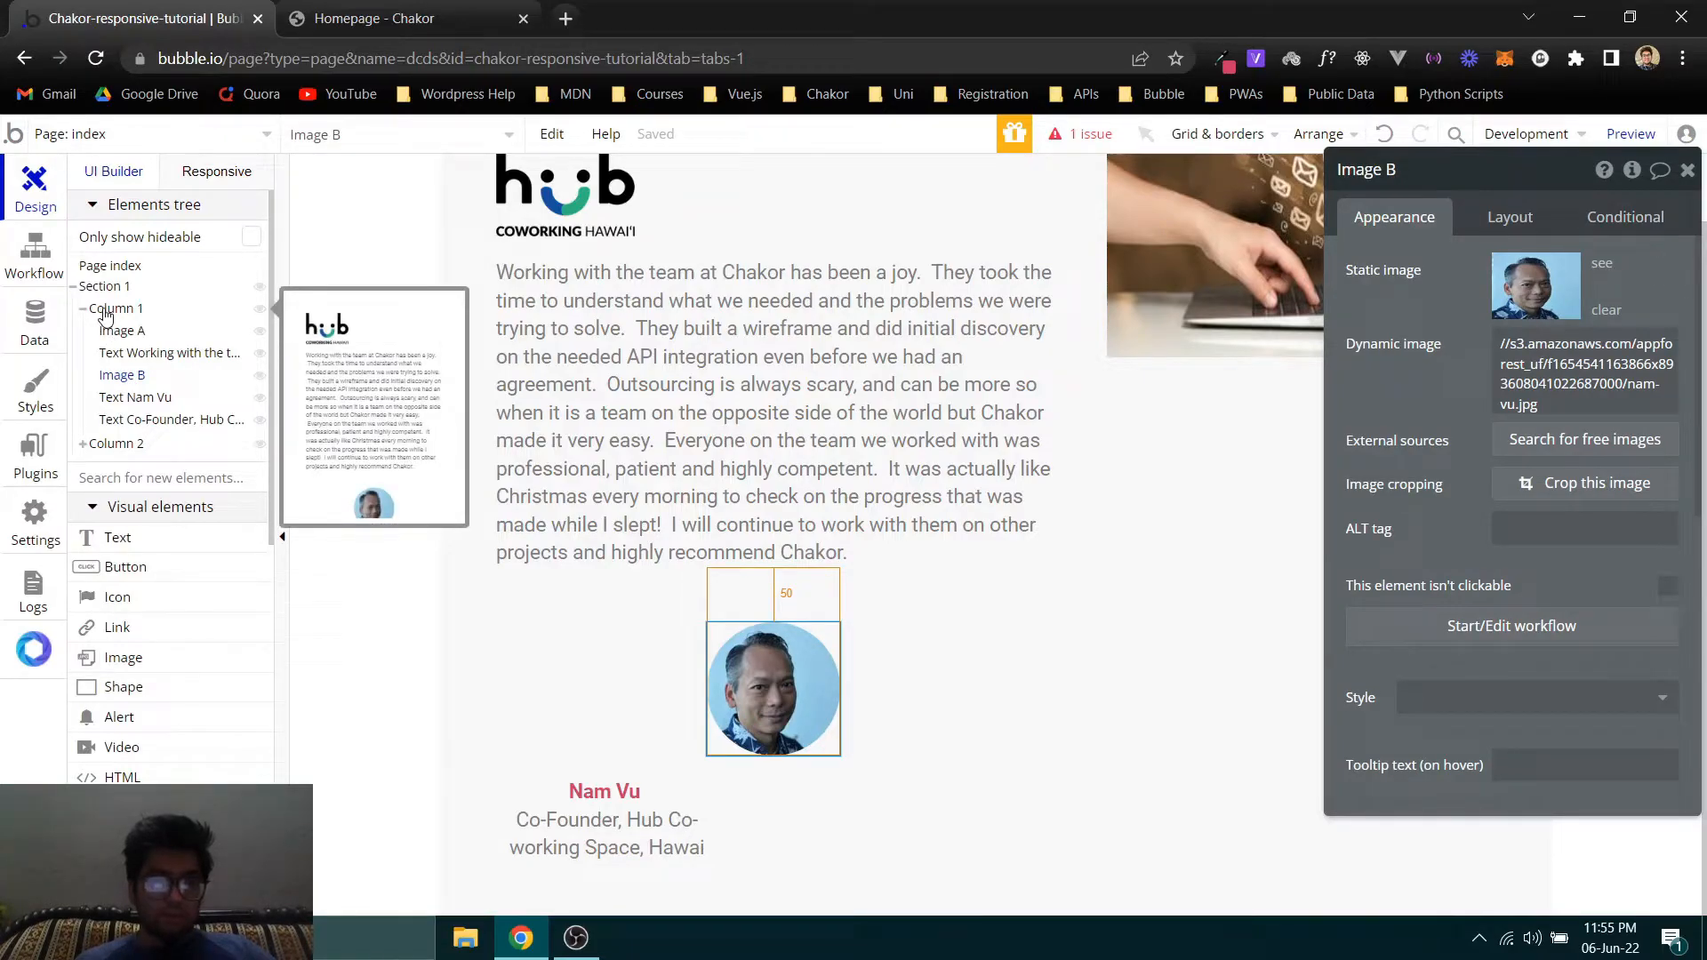
left_click(106, 316)
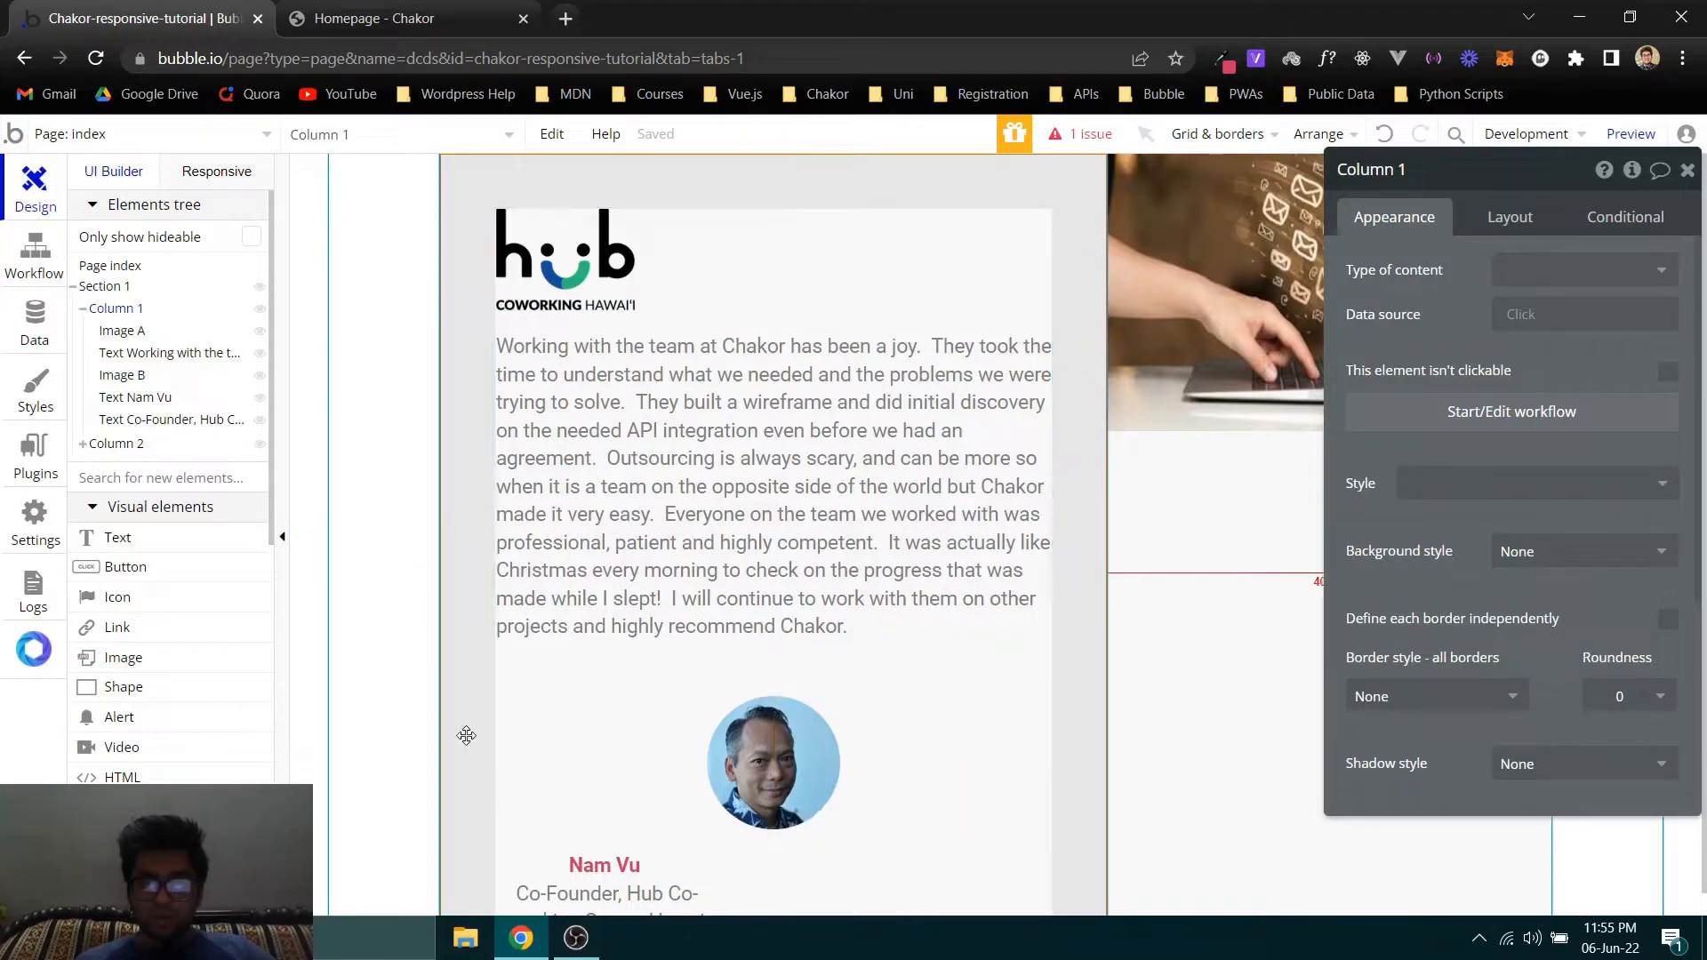
scroll(534, 764, "down", 1)
left_click(765, 693)
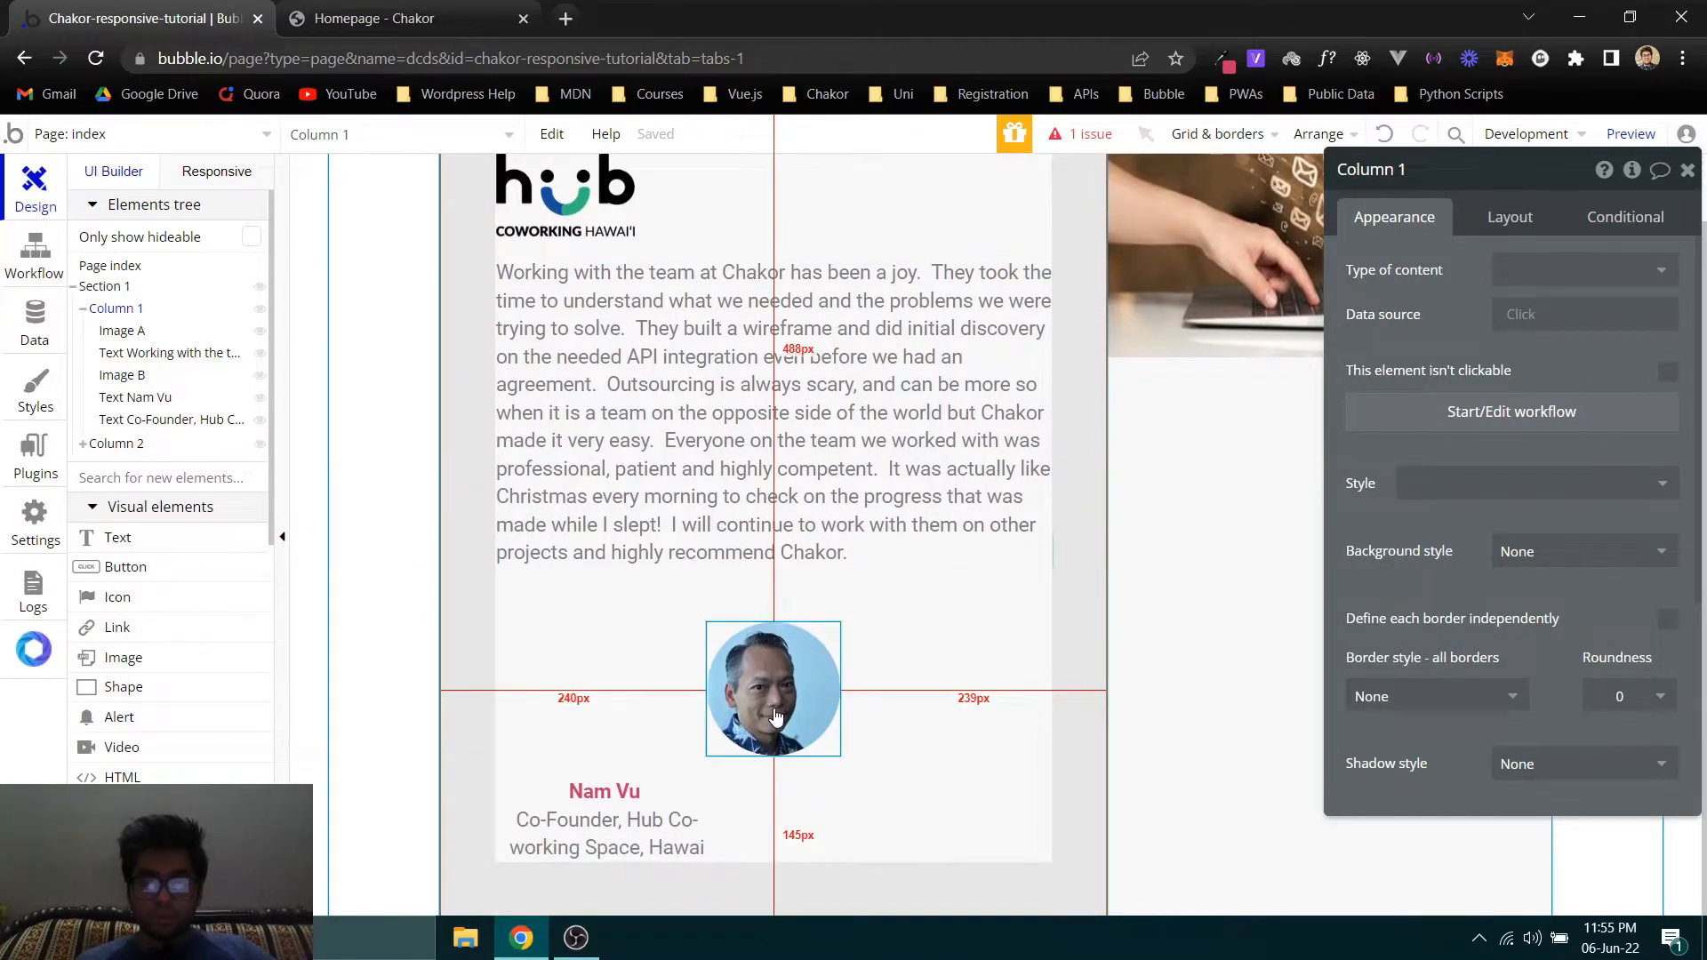
- Center the author name text and the job title text horizontally below the portrait
left_click(653, 783)
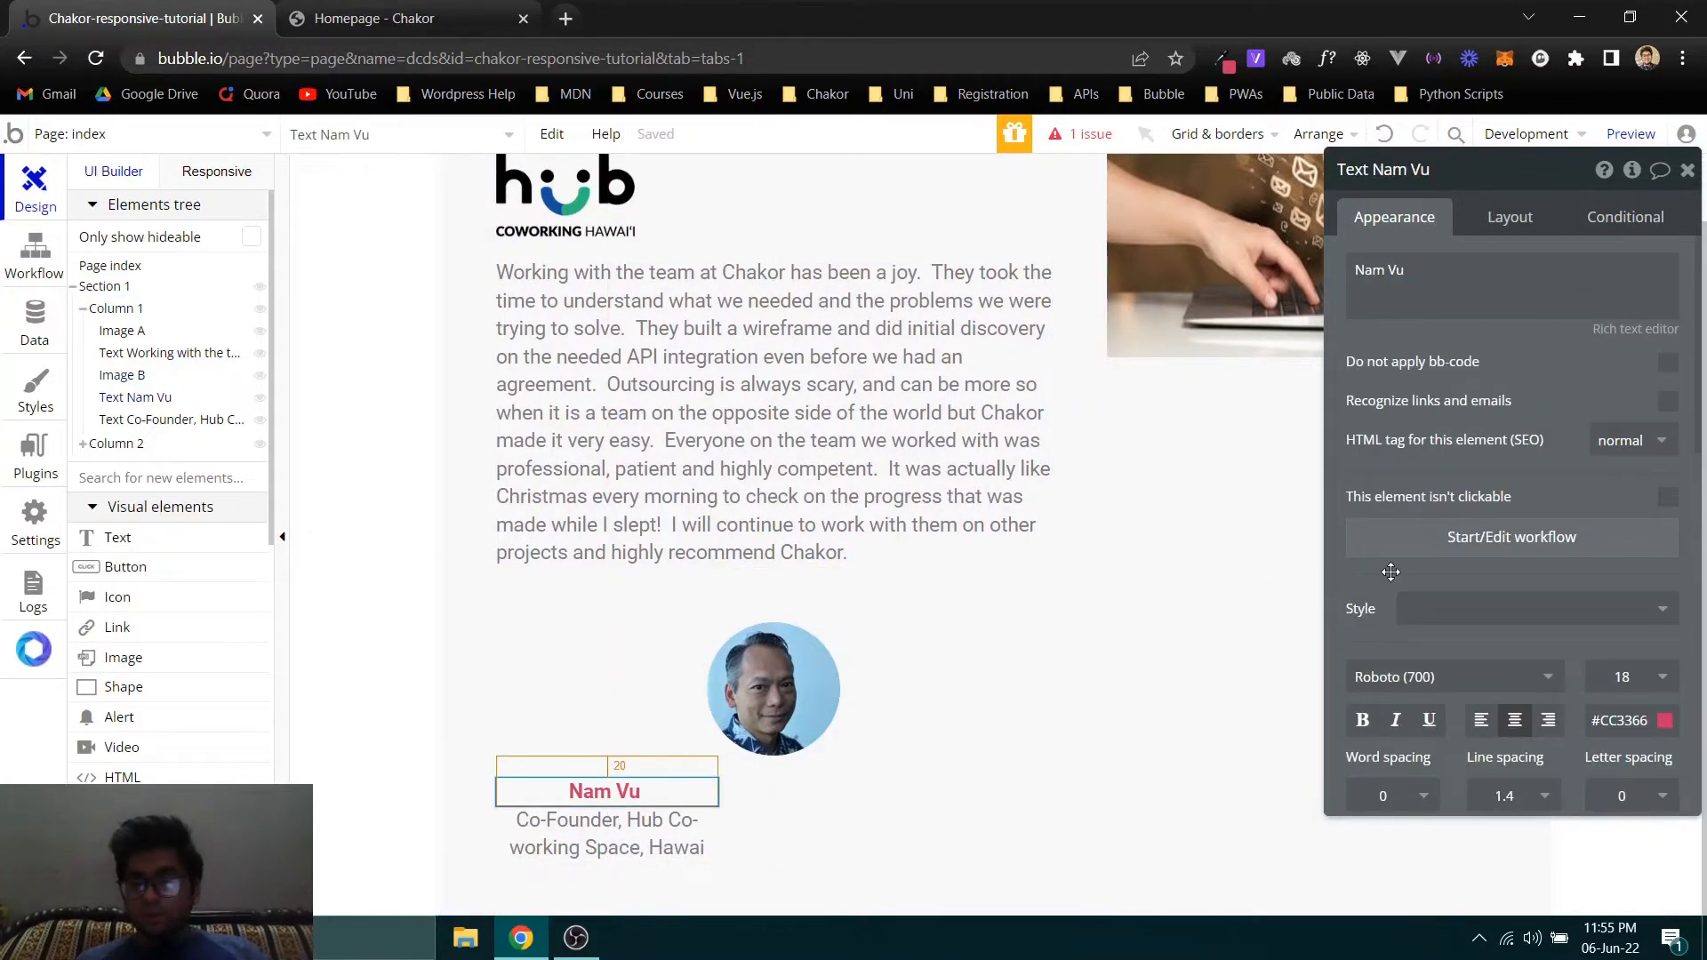
left_click(1494, 218)
left_click(1632, 391)
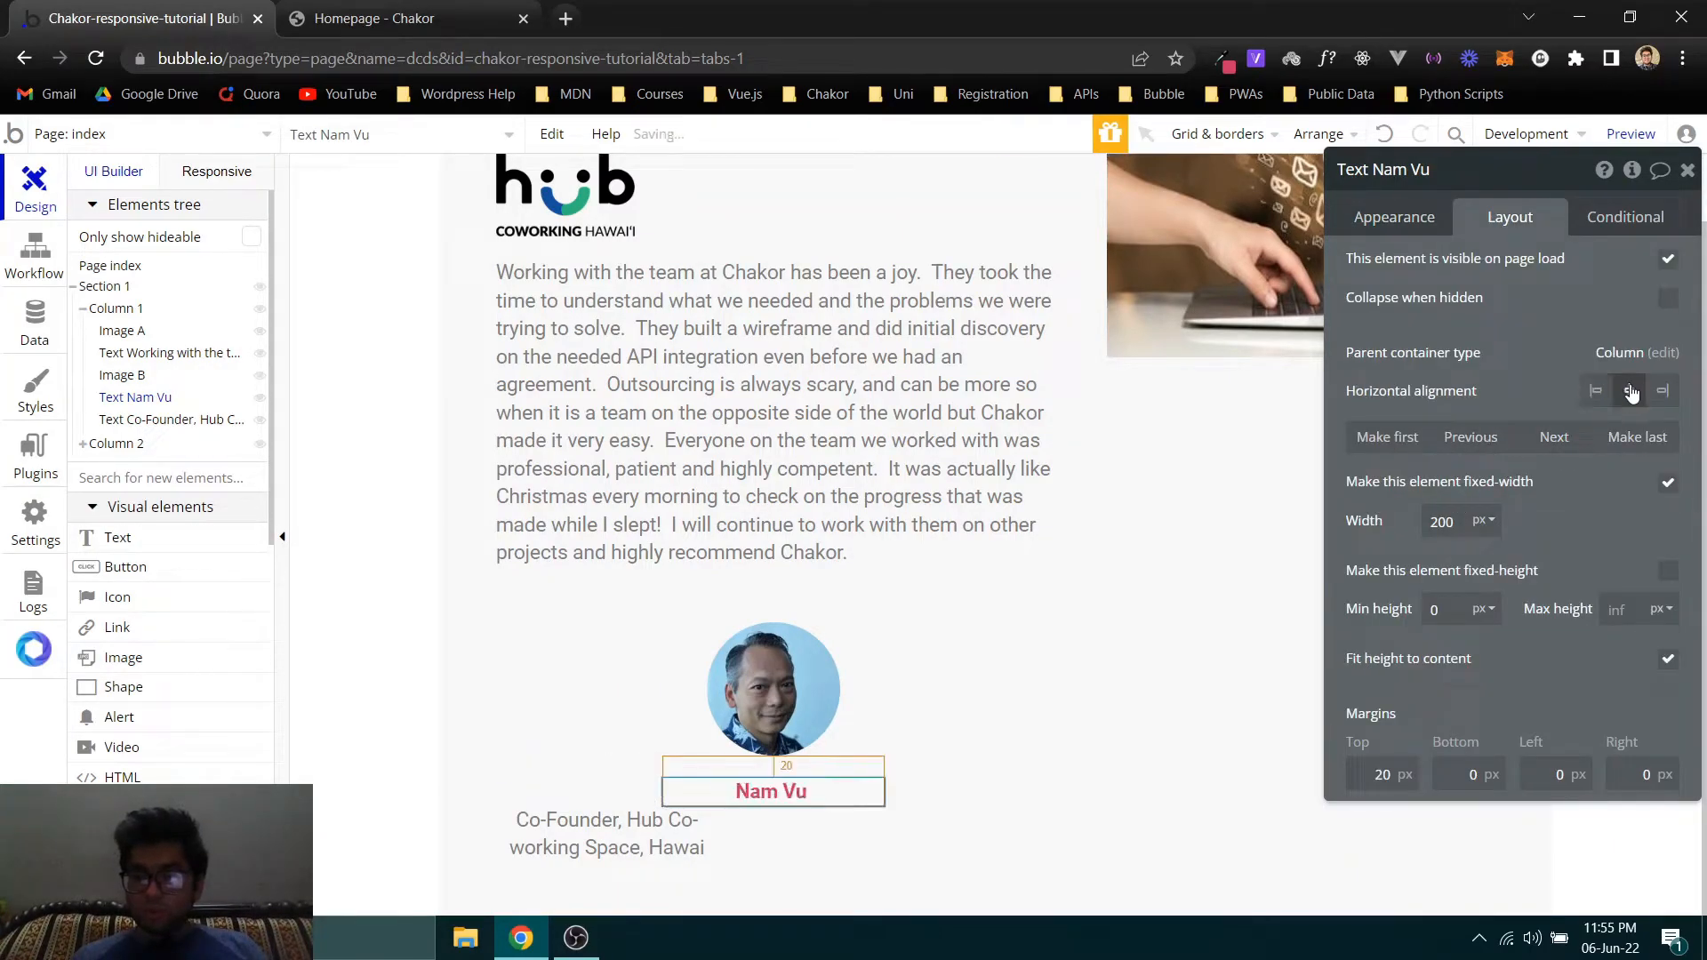
left_click(613, 833)
left_click(1629, 391)
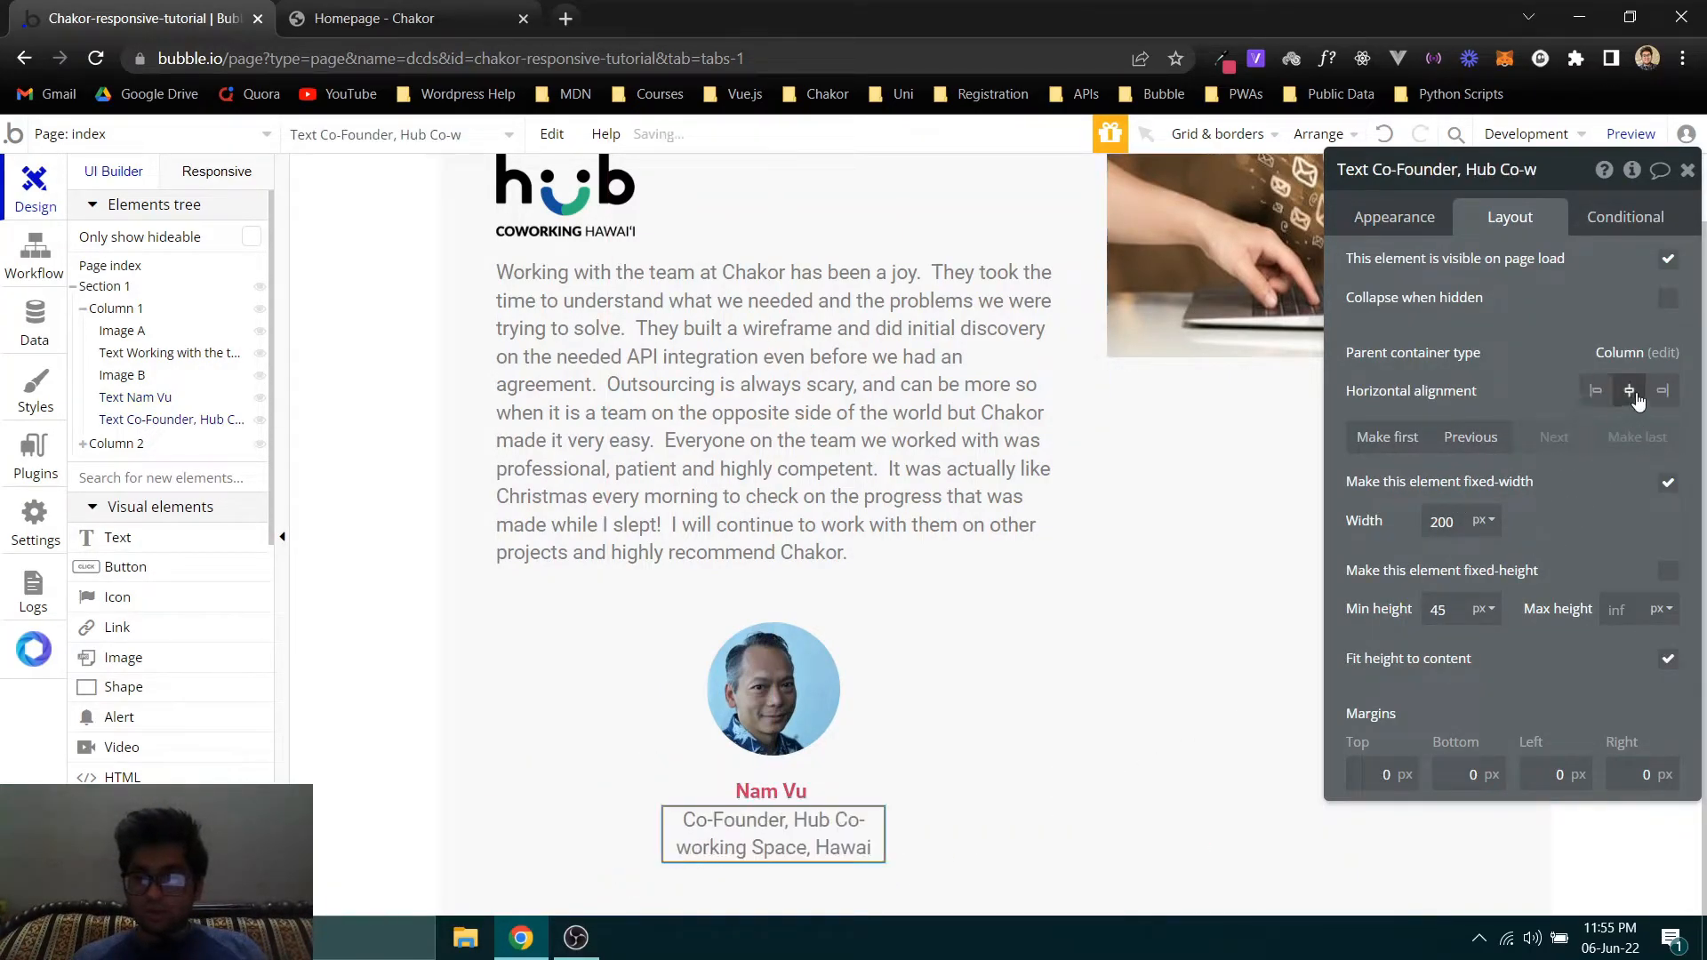
- Remove the job title text's fixed width, fit its width to content, and set its minimum height to 0 px
left_click(1669, 484)
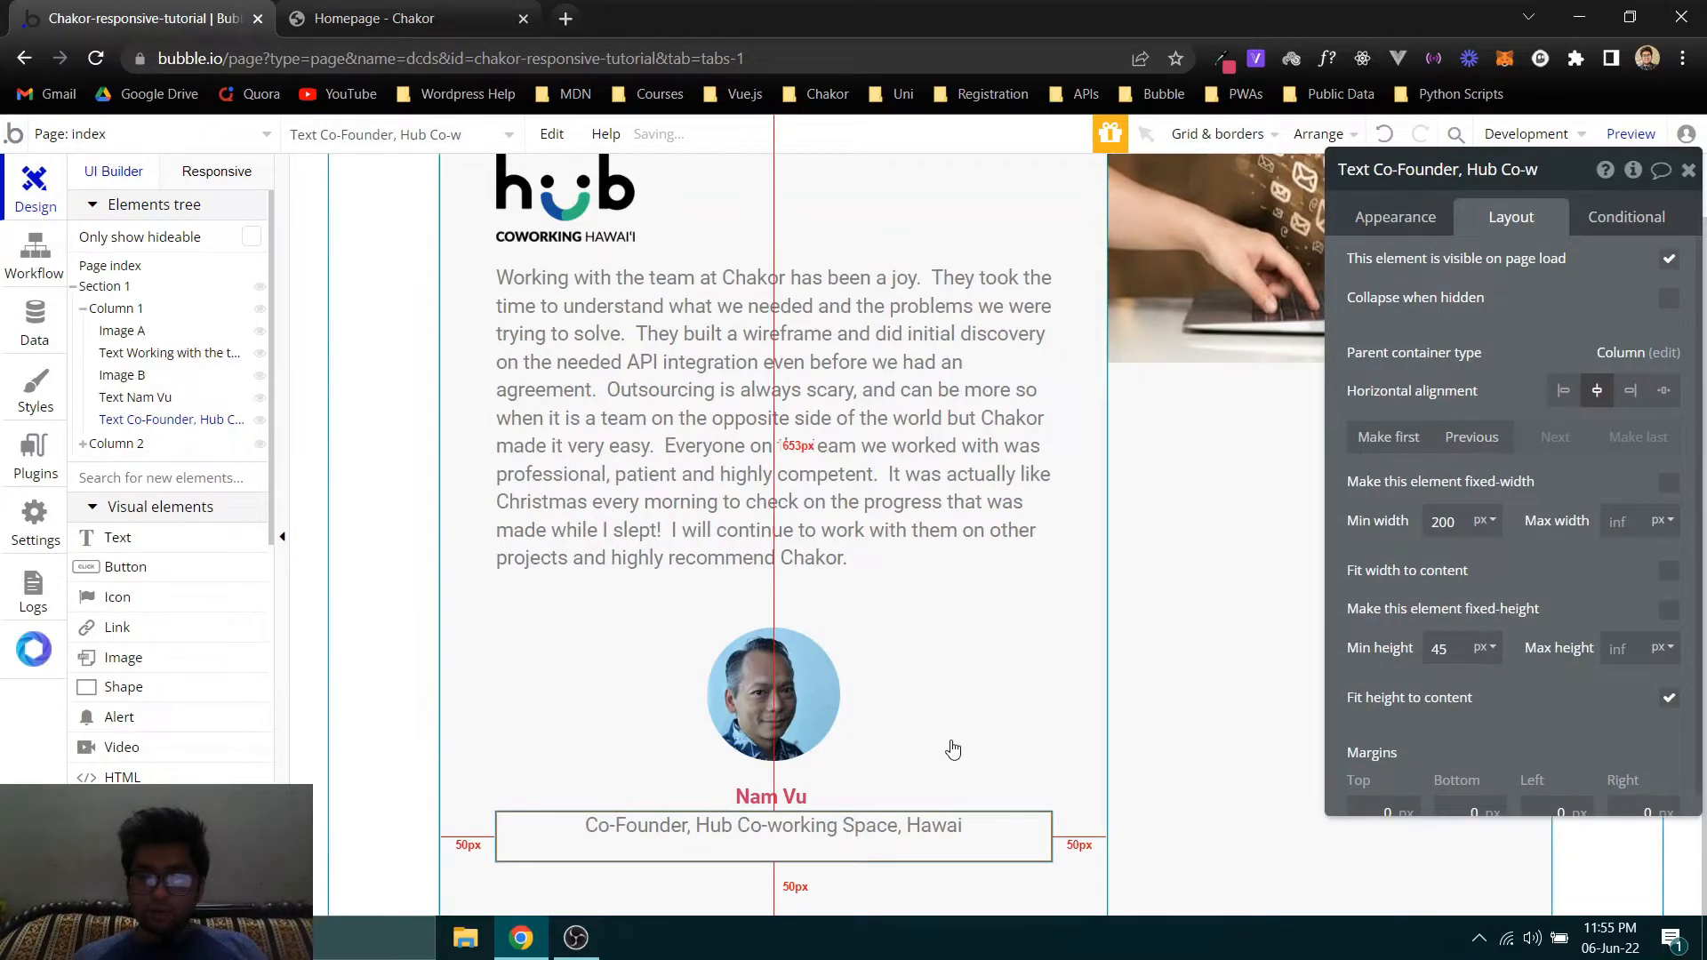
left_click(1658, 575)
left_click(1670, 575)
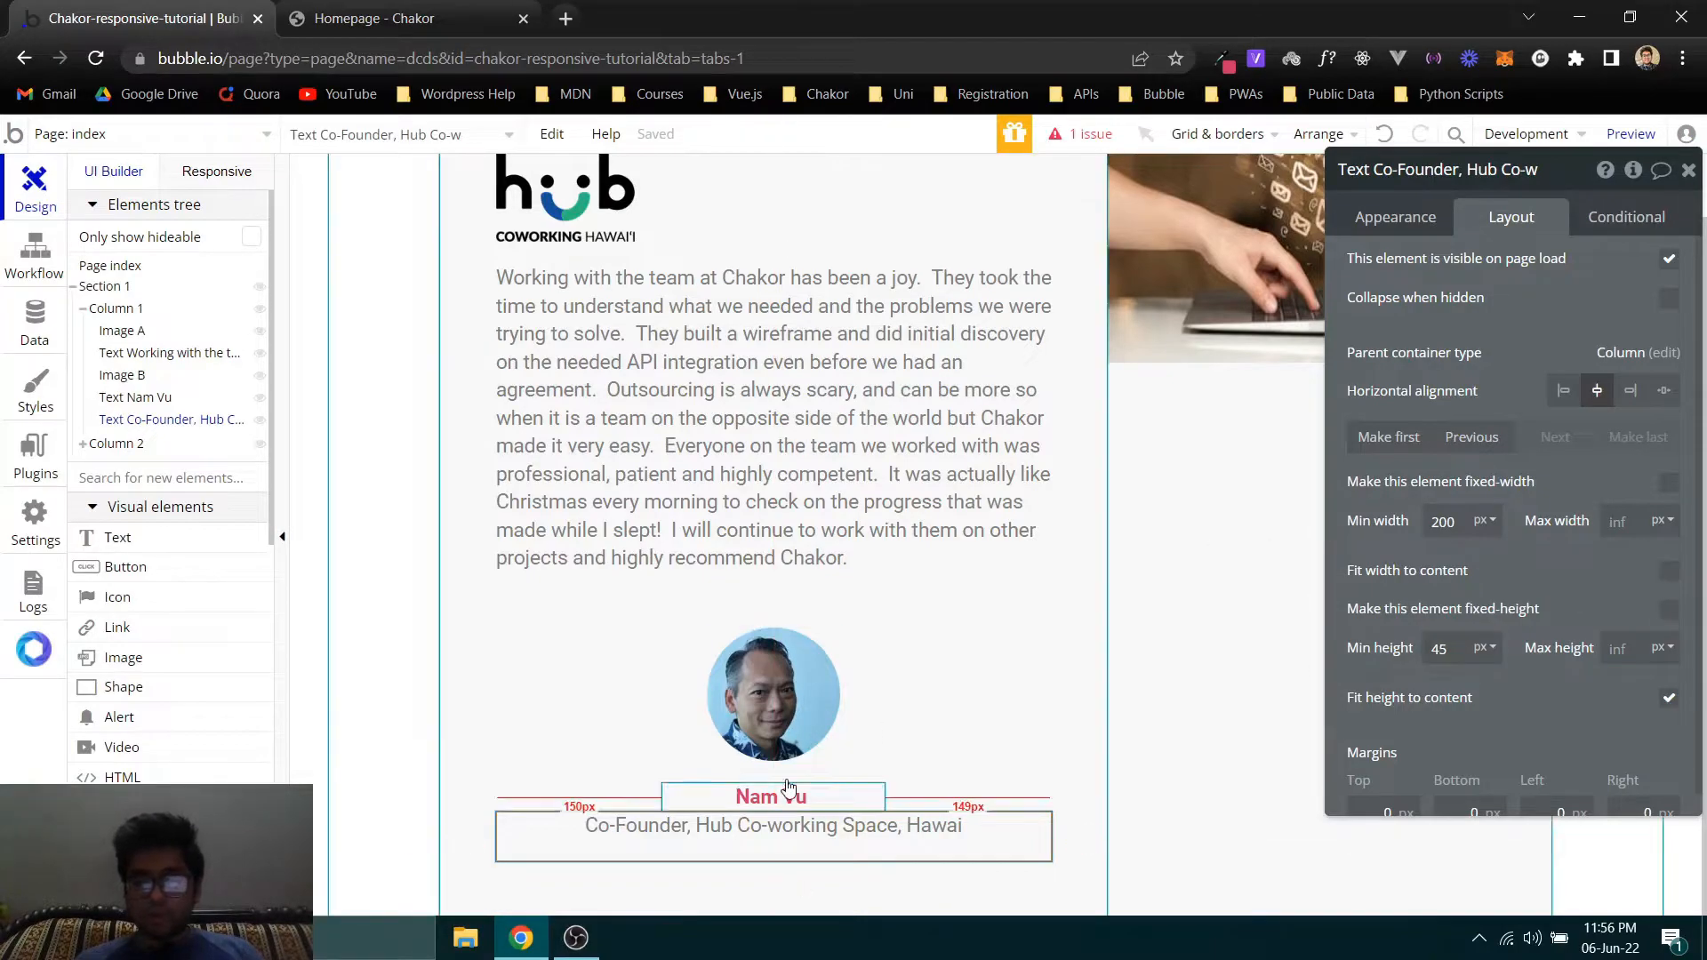
left_click(1668, 574)
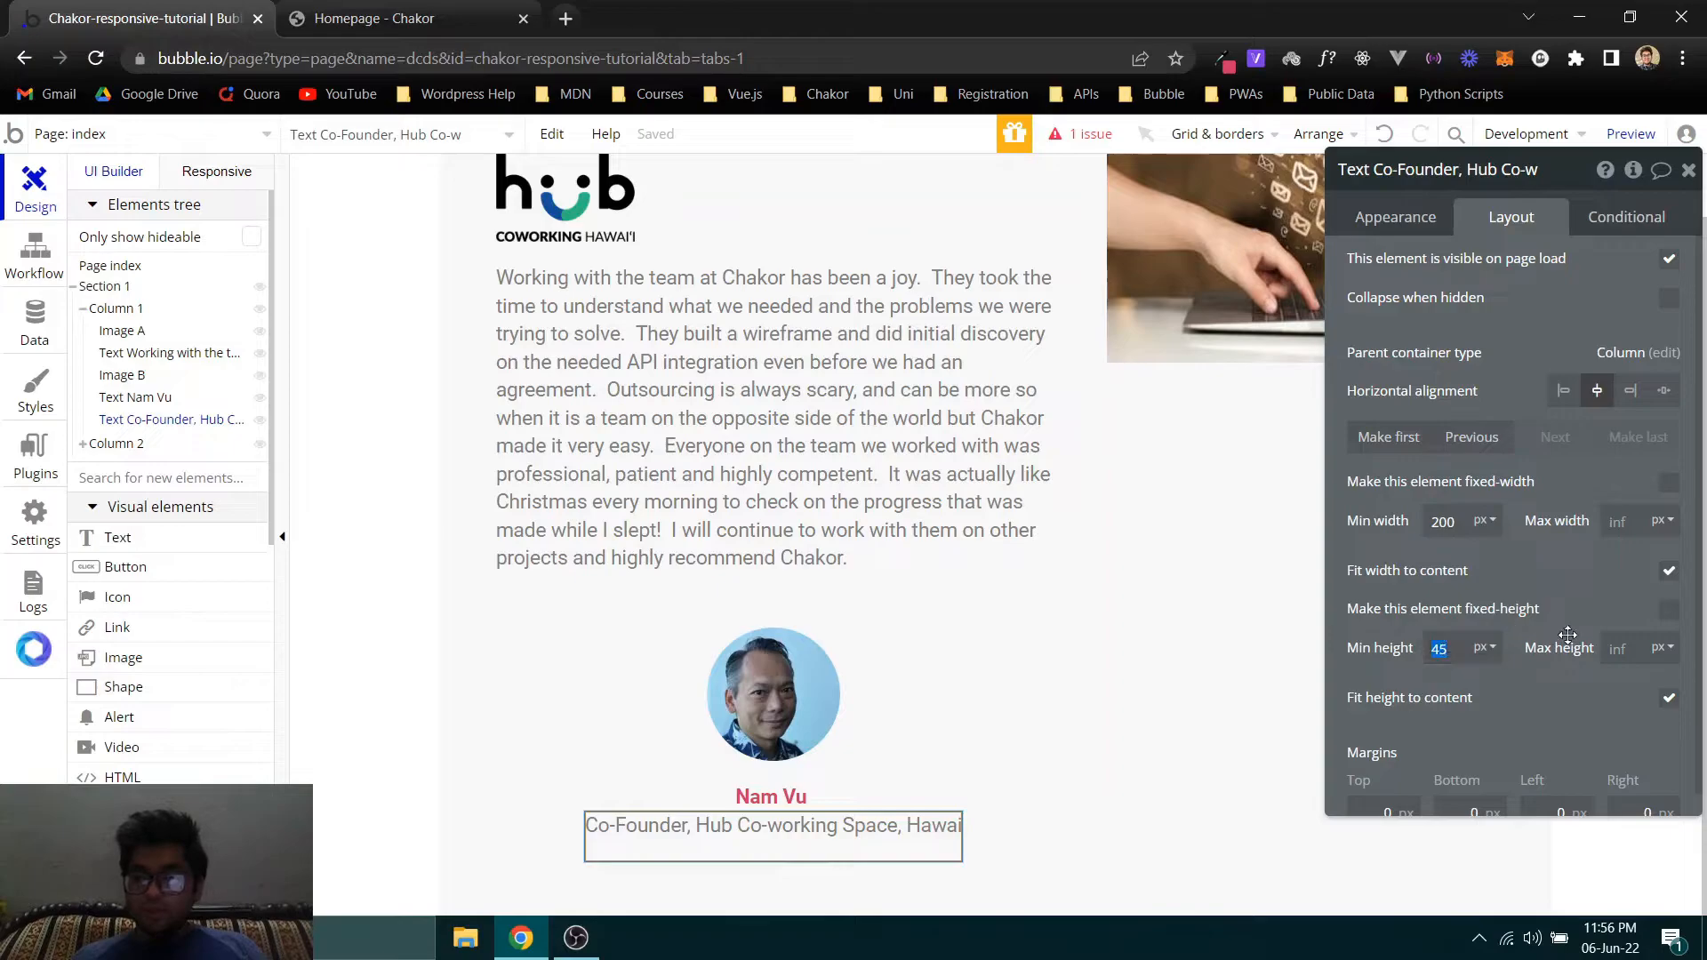
type("0")
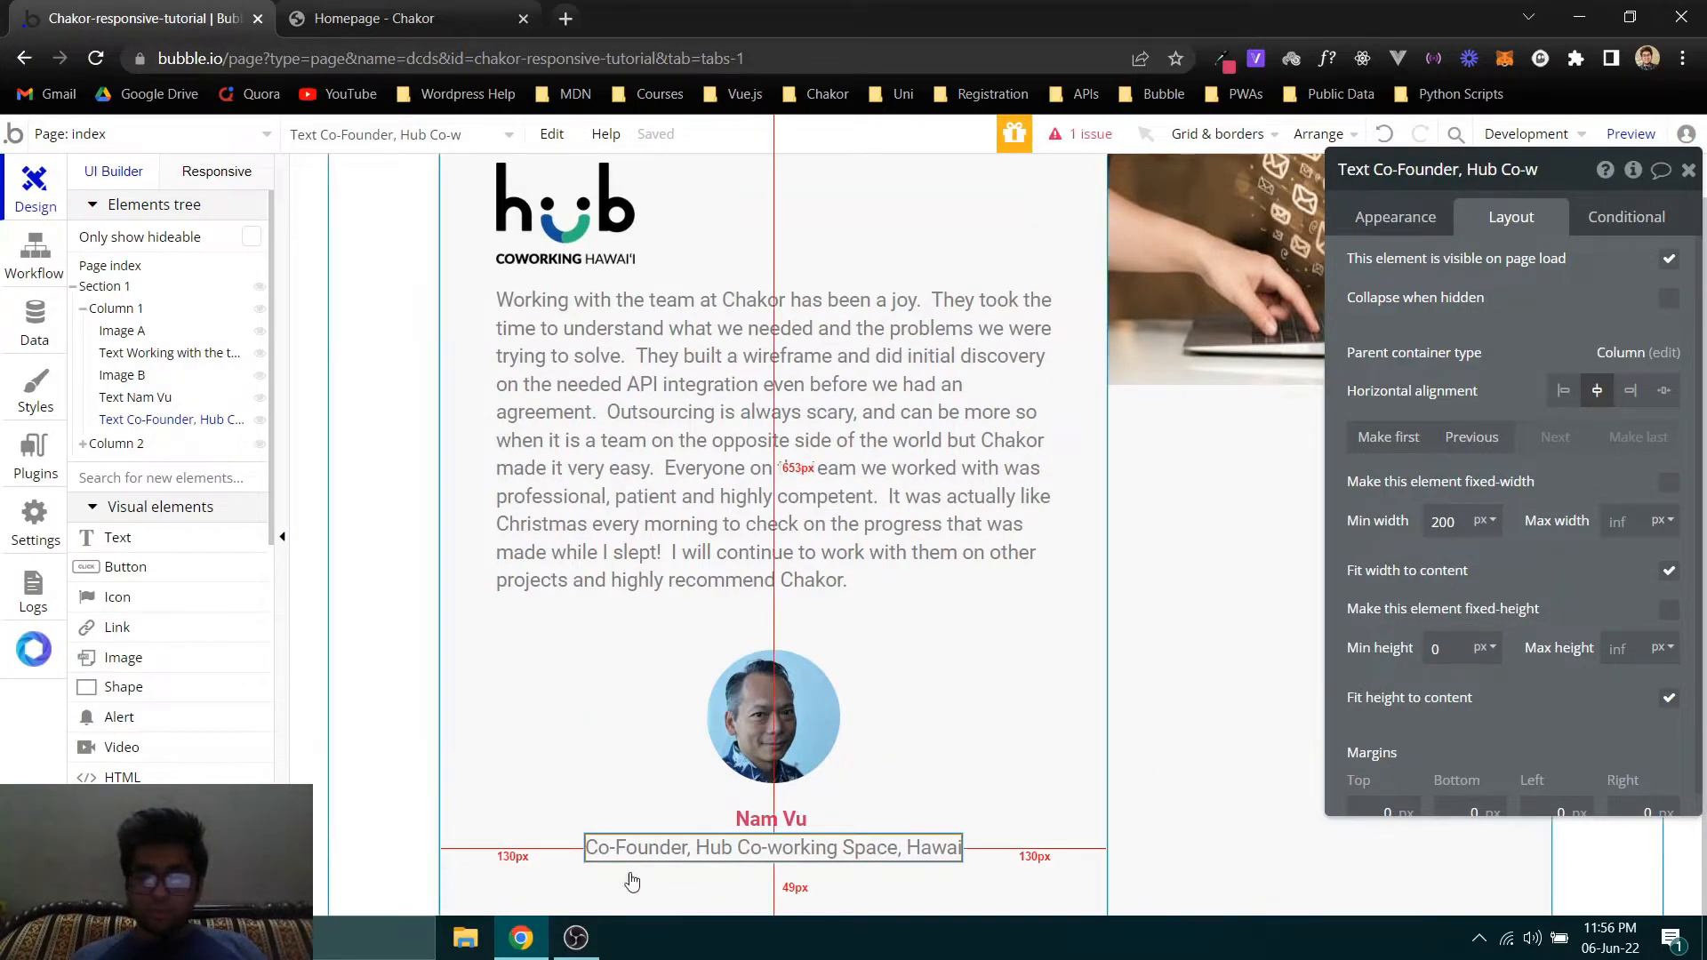
left_click(469, 745)
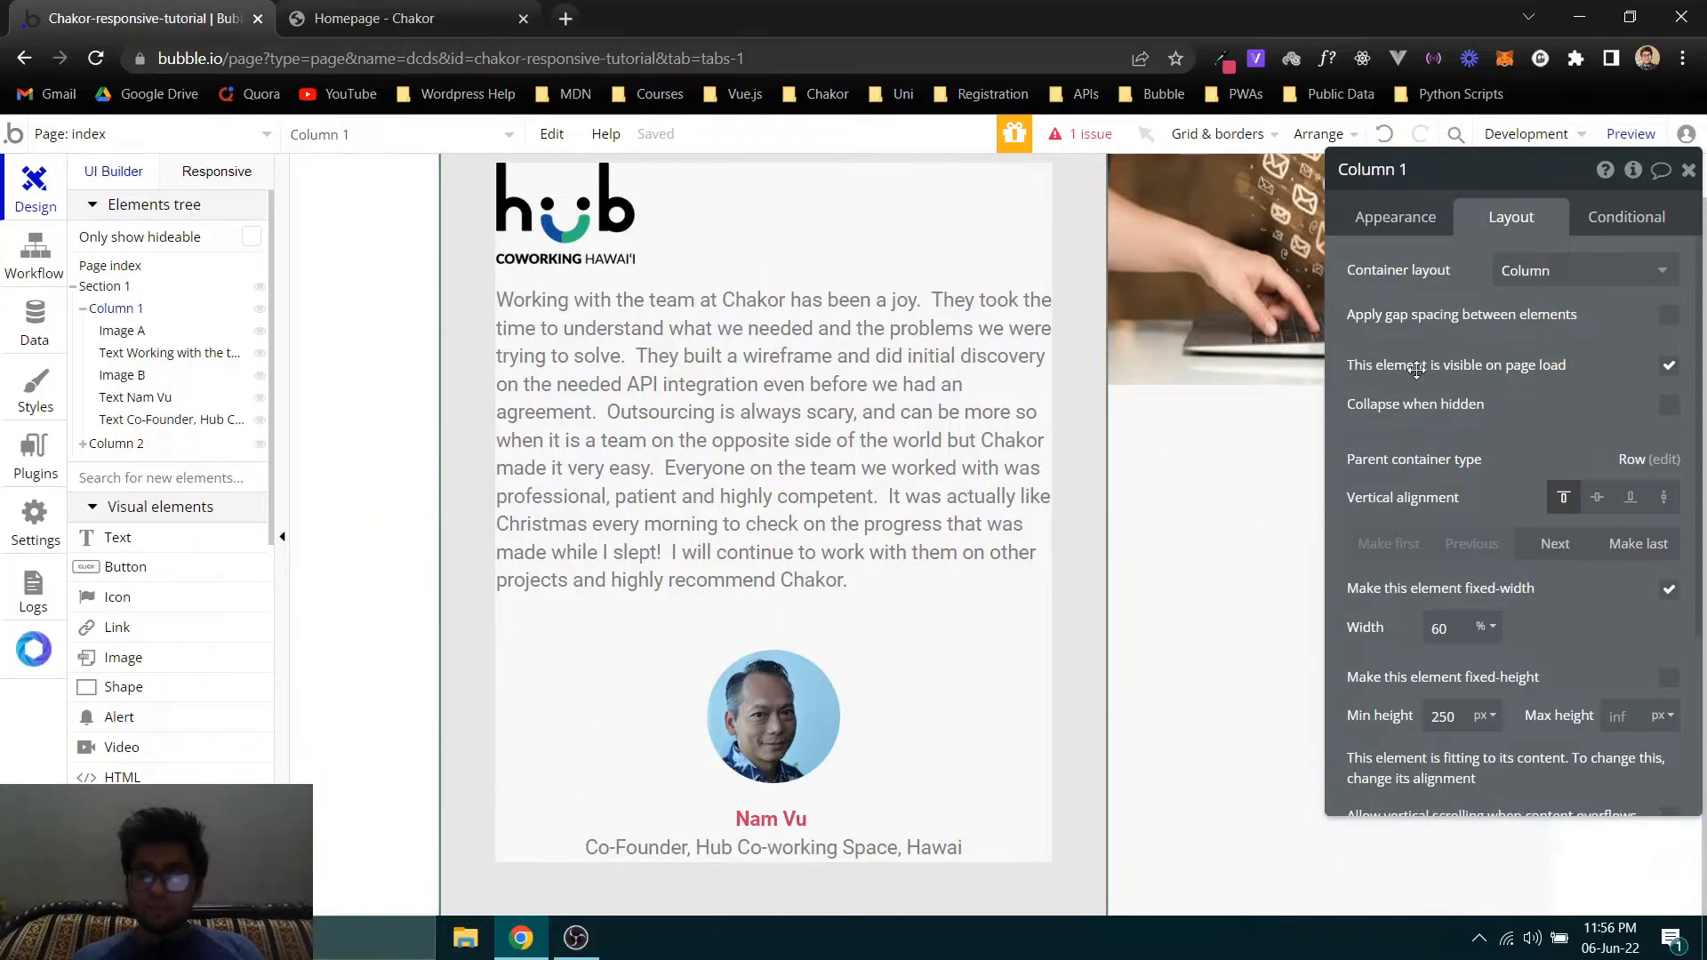
- Preview the index page and reload it without the debug_mode parameter in the address
left_click(1630, 133)
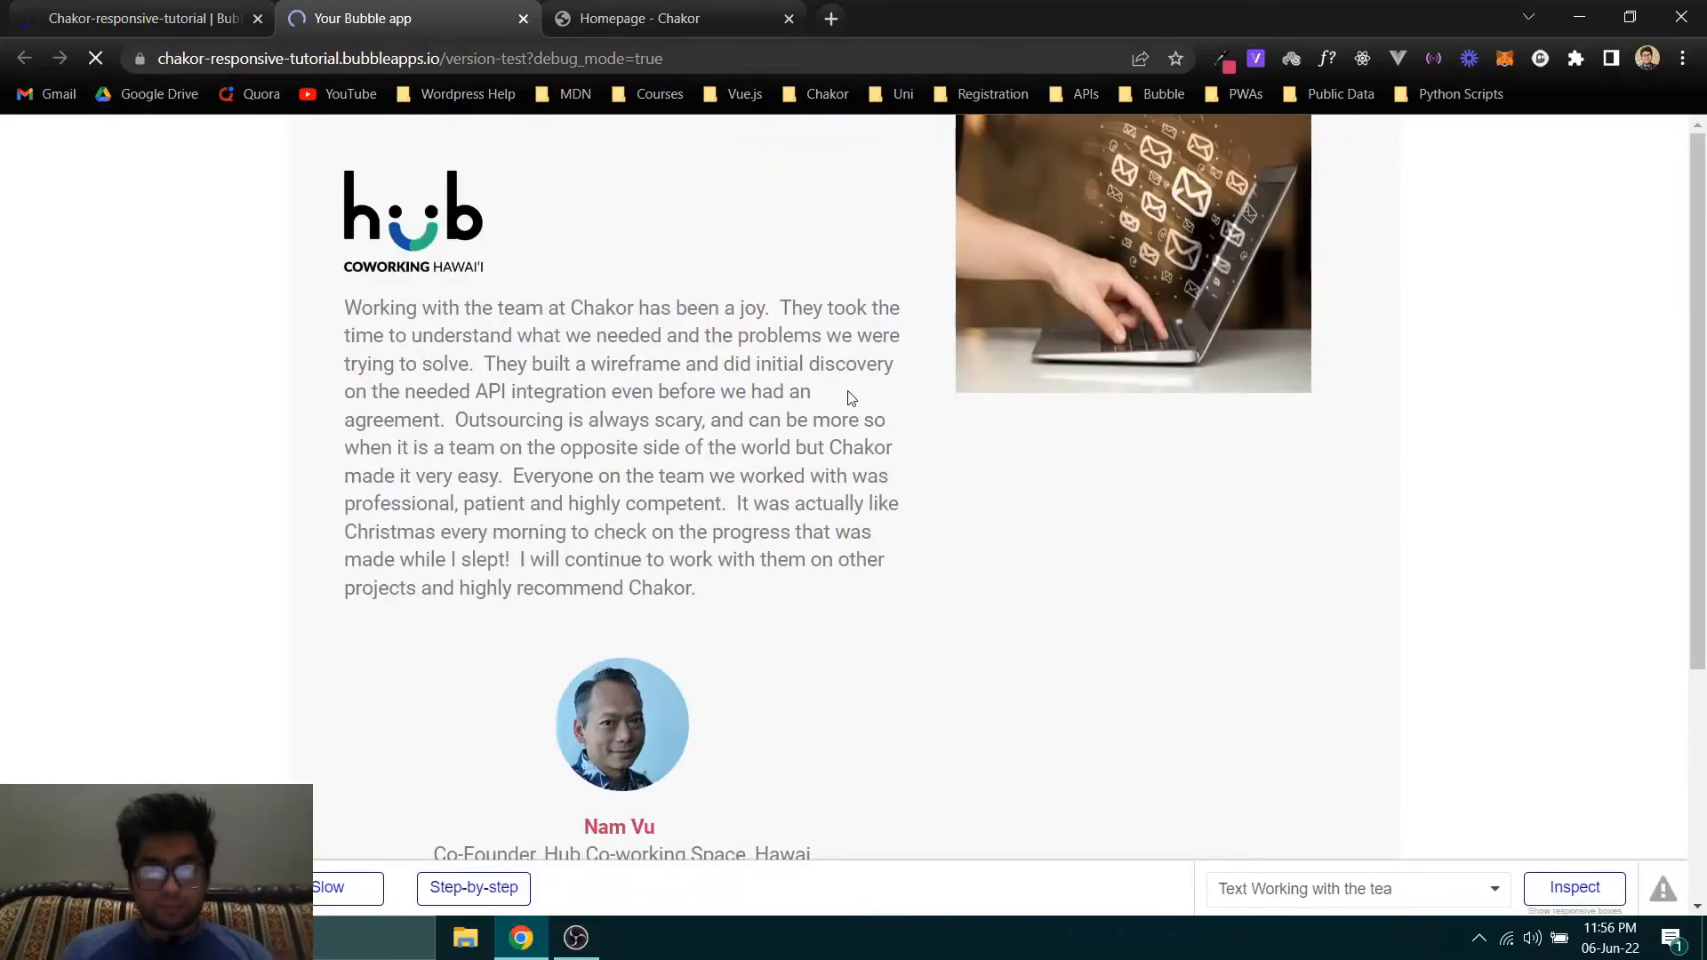
double_click(578, 58)
key("shift+End")
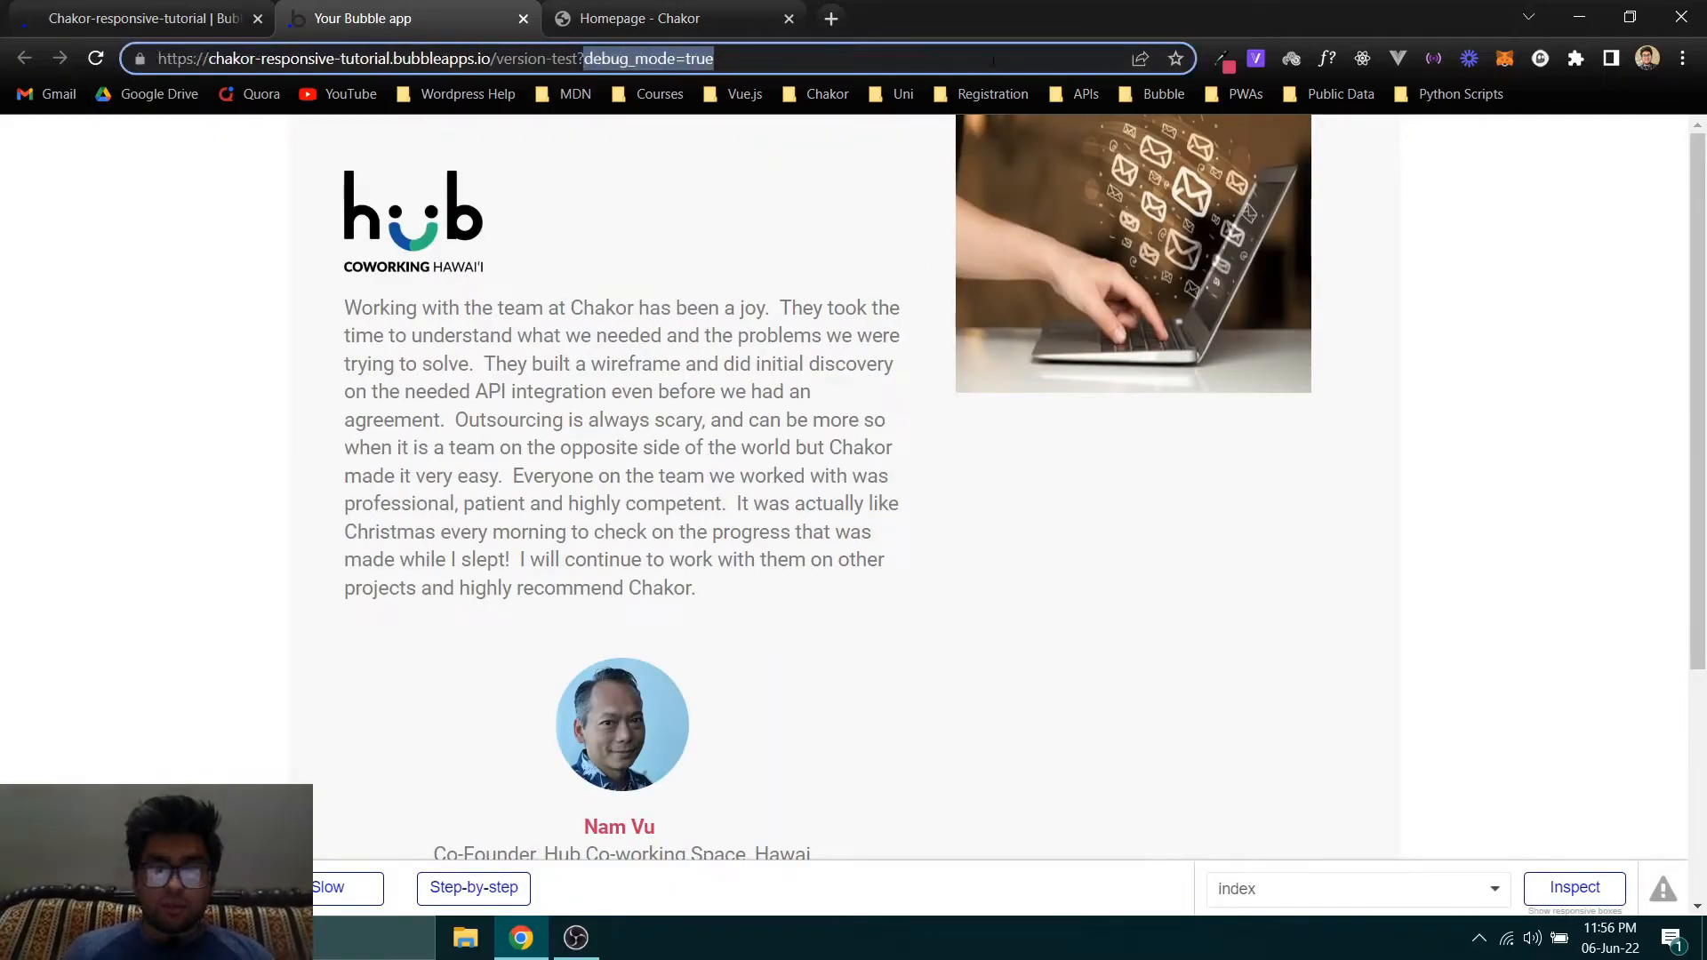
key("BackSpace")
key("BackSpace")
key("Return")
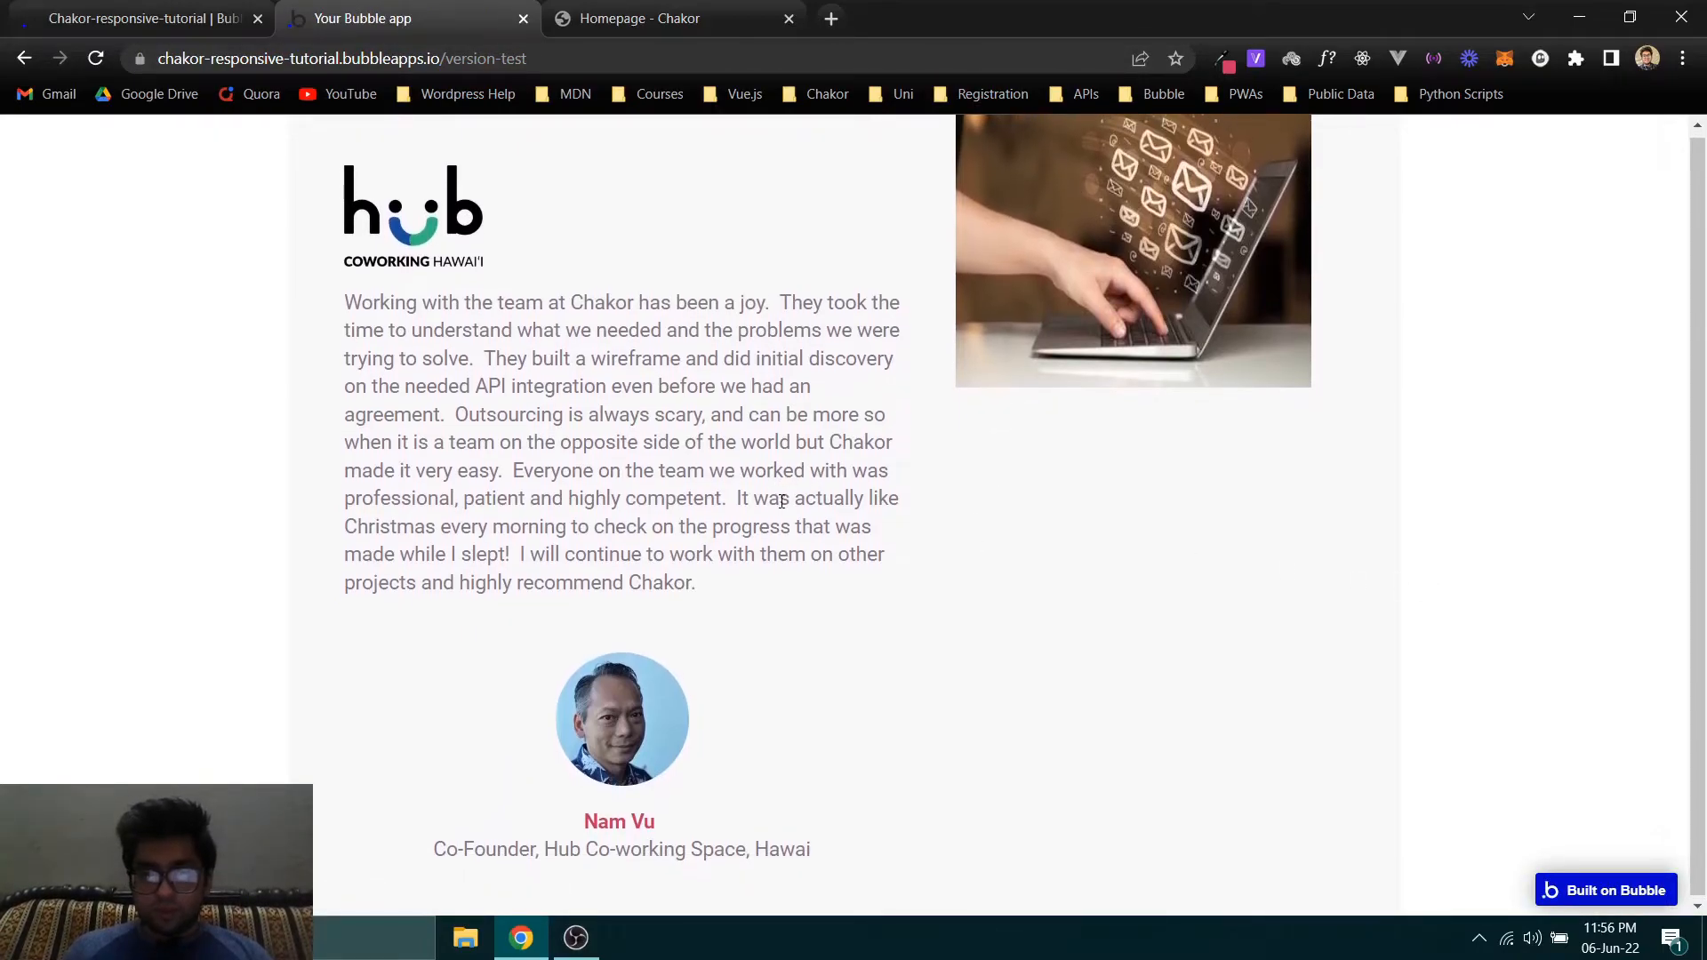
- Compare the previewed testimonial card with the original on the Chakor homepage, and return to the Bubble editor
left_click(615, 7)
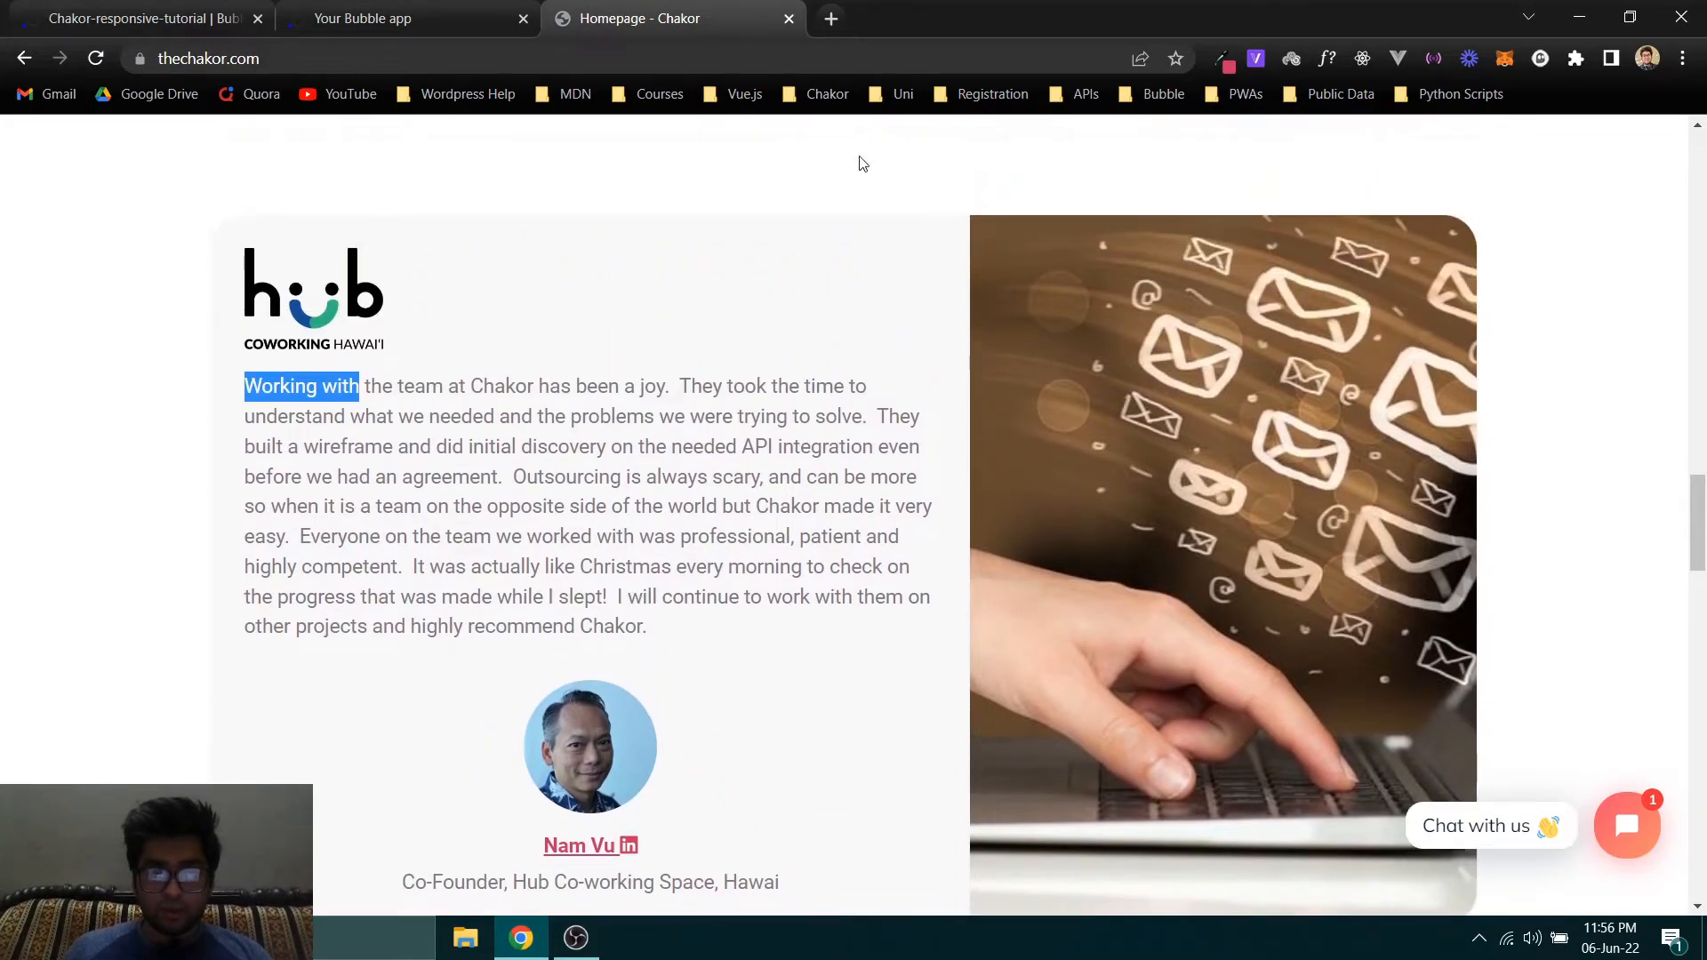
left_click(280, 7)
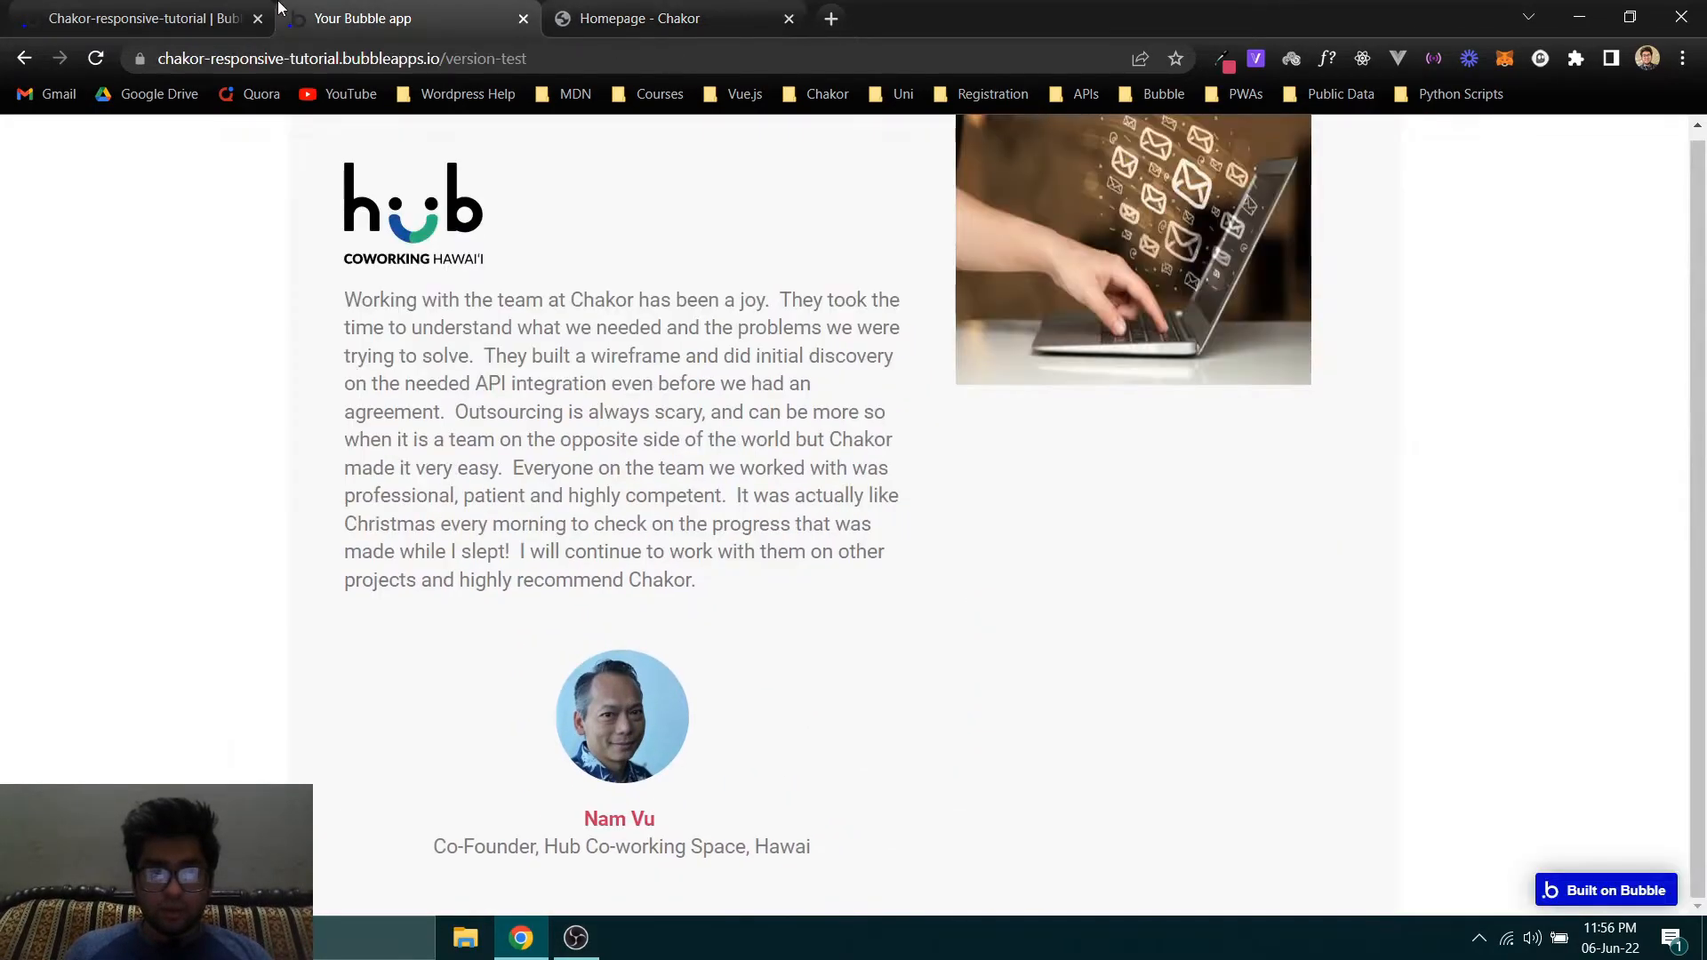
key("ctrl+Tab")
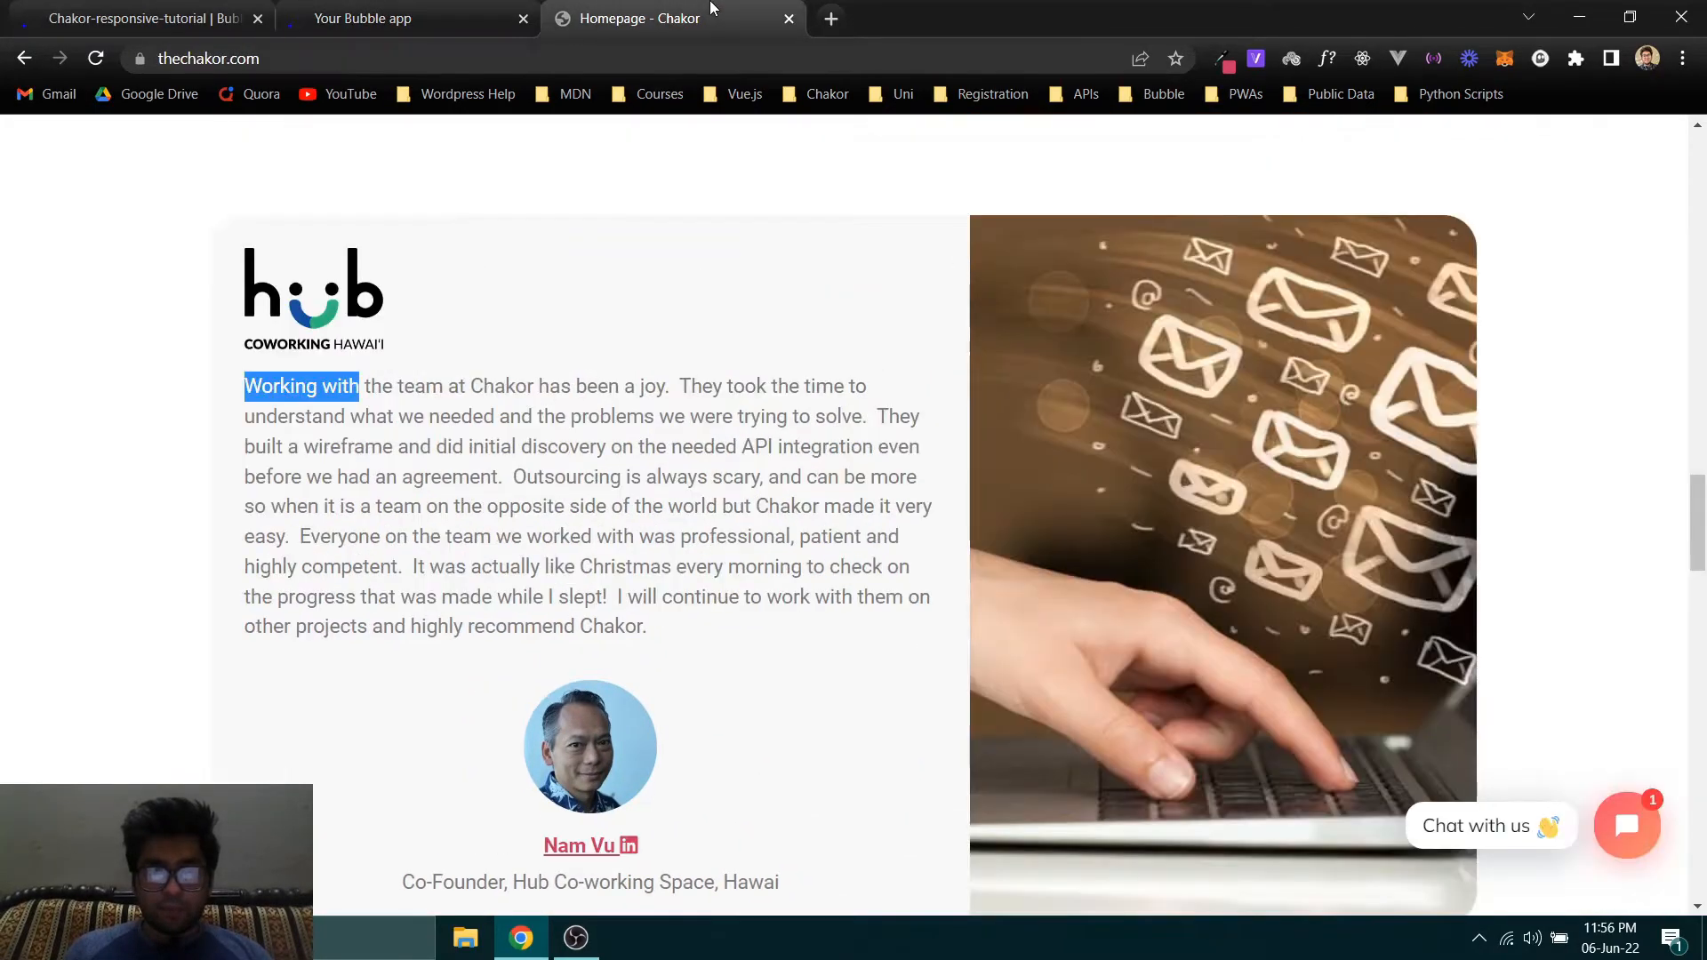
key("ctrl+Tab")
- Set the index page's minimum height to 1000 px and move its property editor clear of the elements tree
left_click(393, 335)
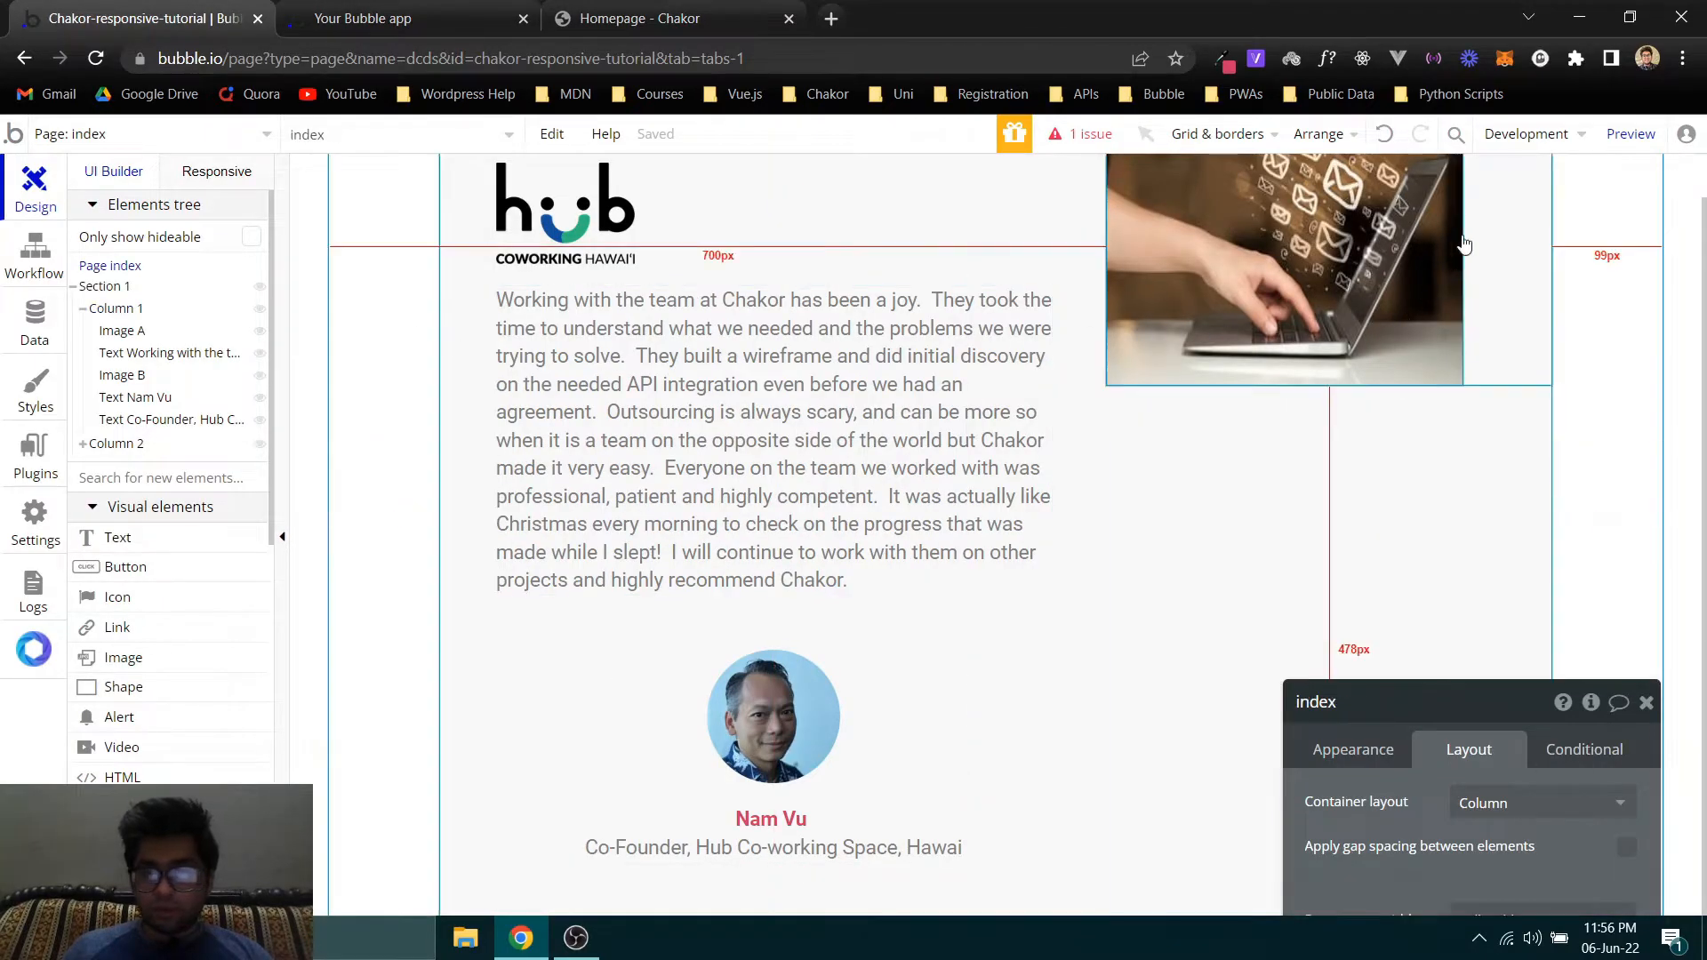
left_click_drag(1384, 807, 270, 349)
type("800")
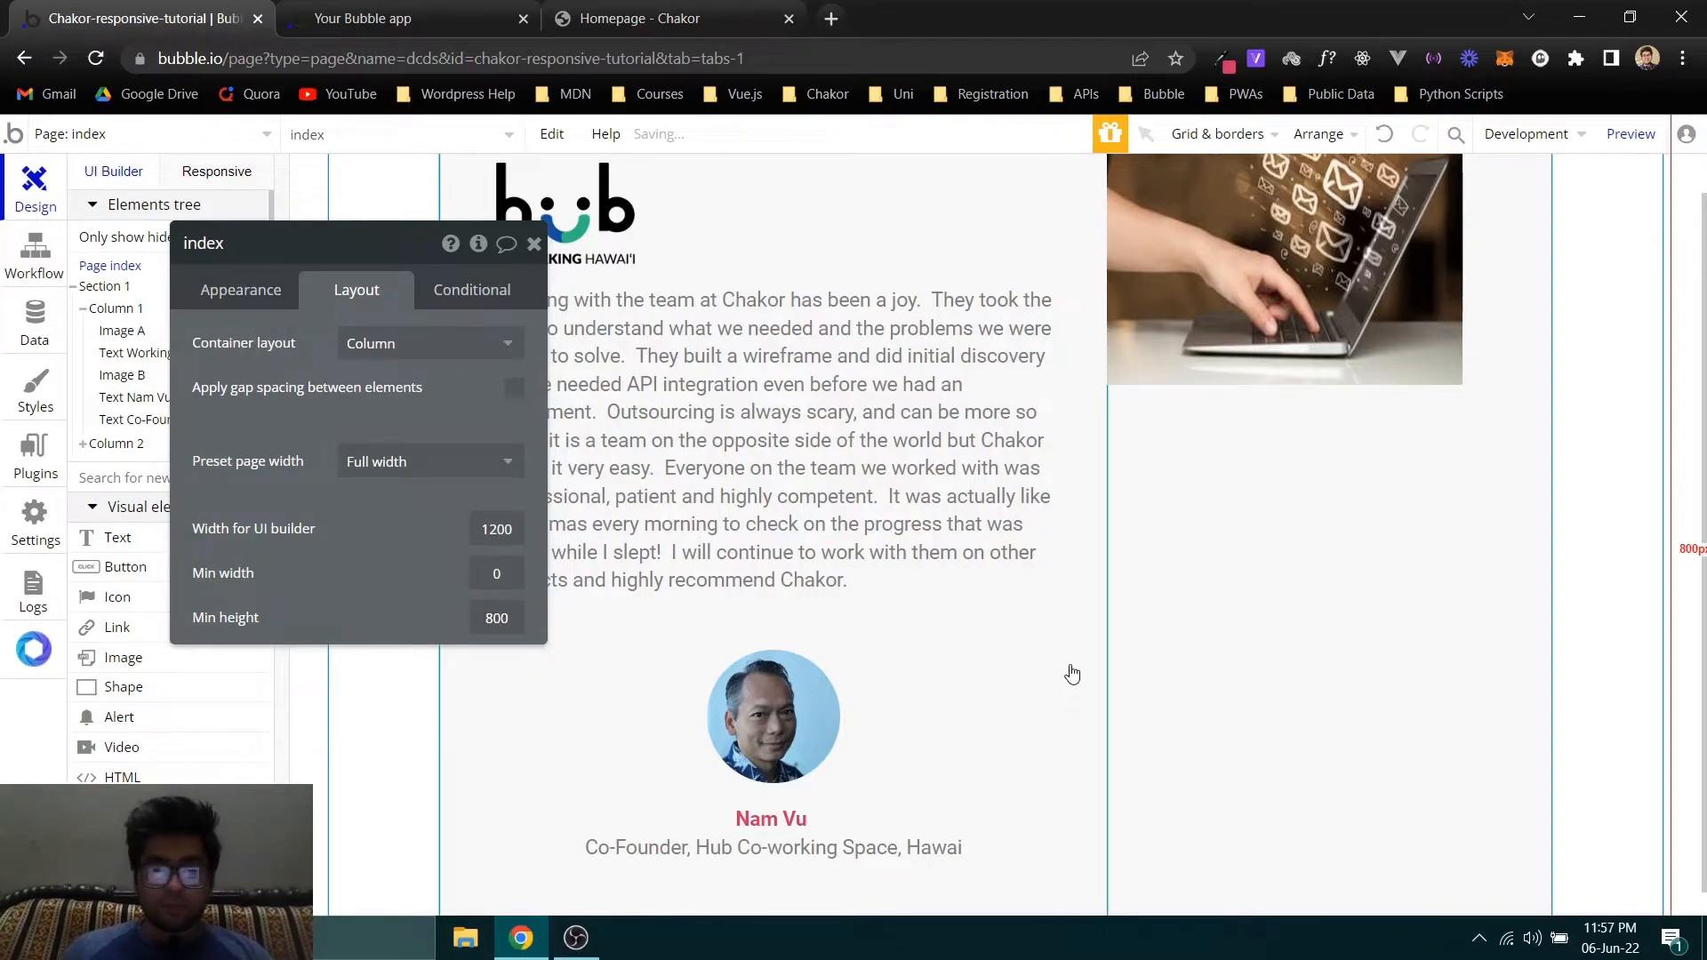
scroll(1073, 674, "down", 1)
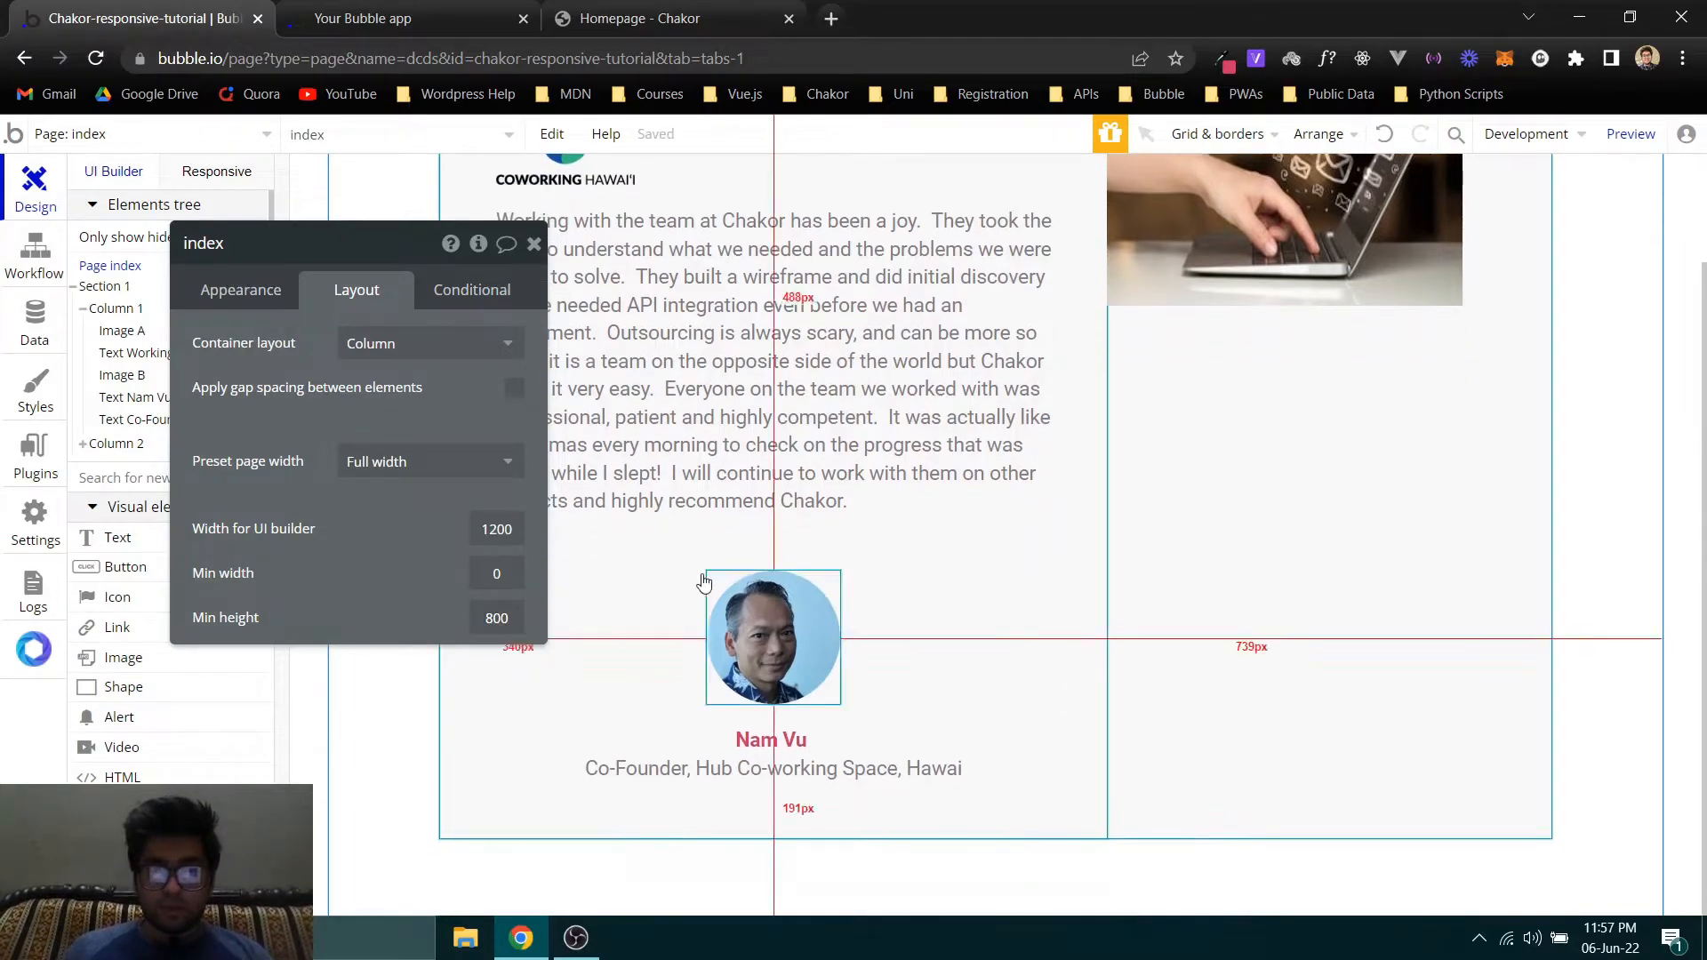
type("1000")
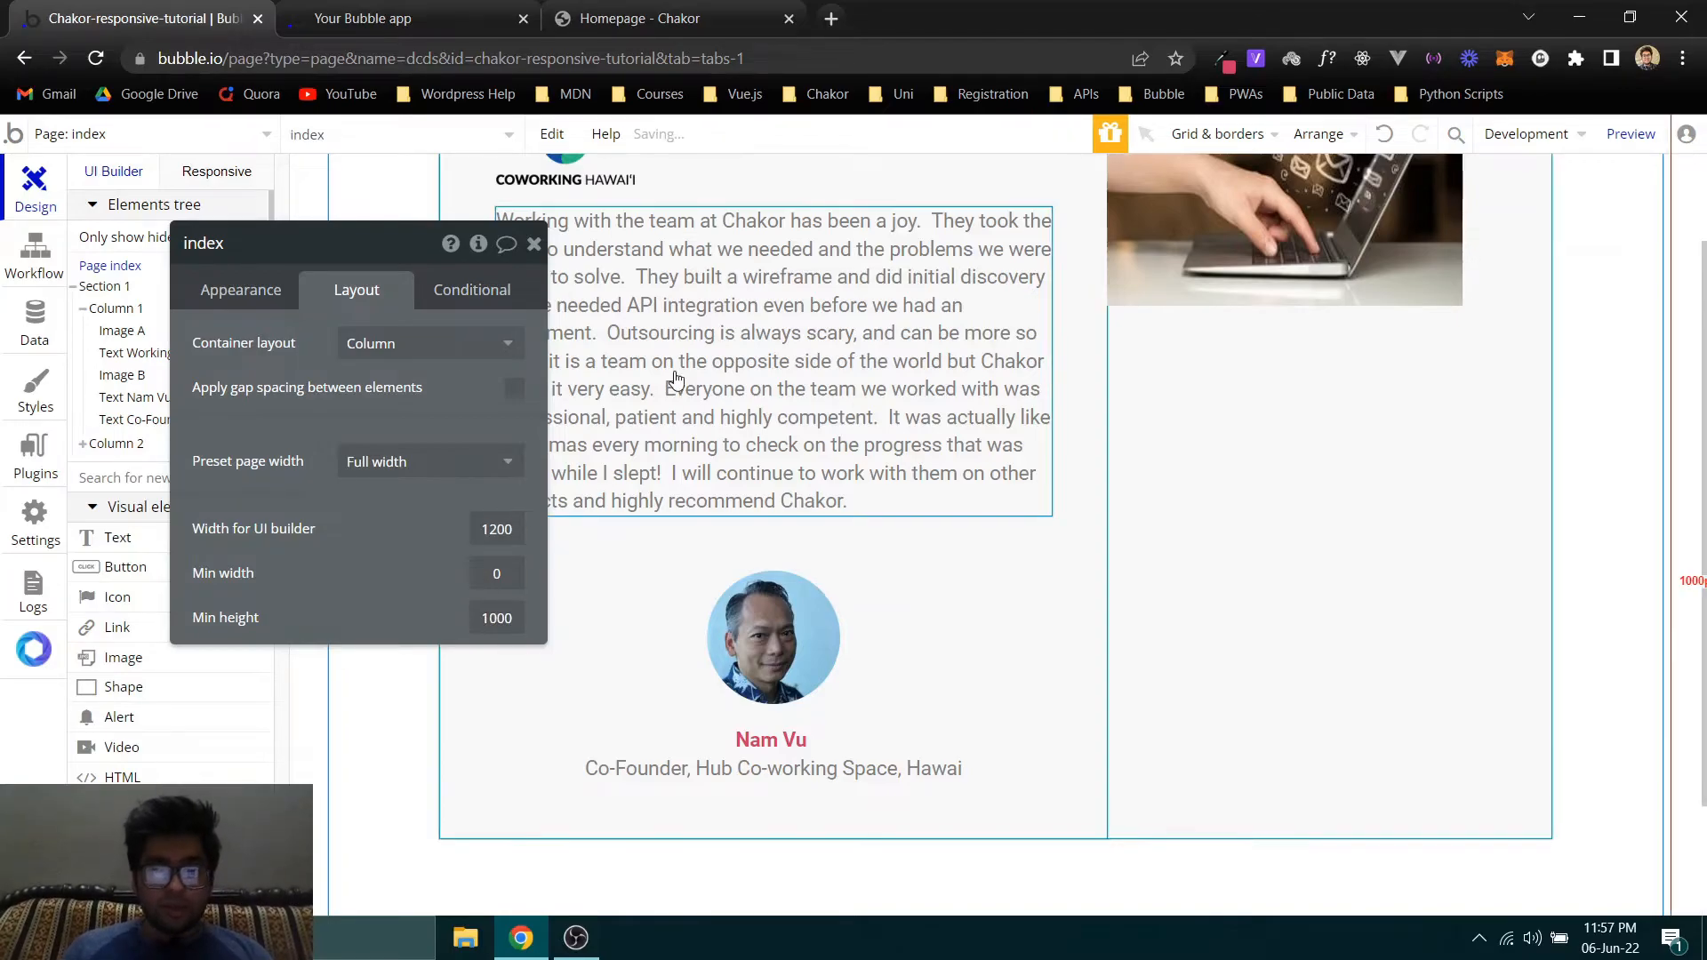
left_click_drag(258, 361, 1043, 379)
- Show Section 1's margin and padding settings, and refresh the page preview to check the spacing around the card
left_click(114, 286)
scroll(1084, 475, "down", 1)
scroll(1083, 476, "down", 3)
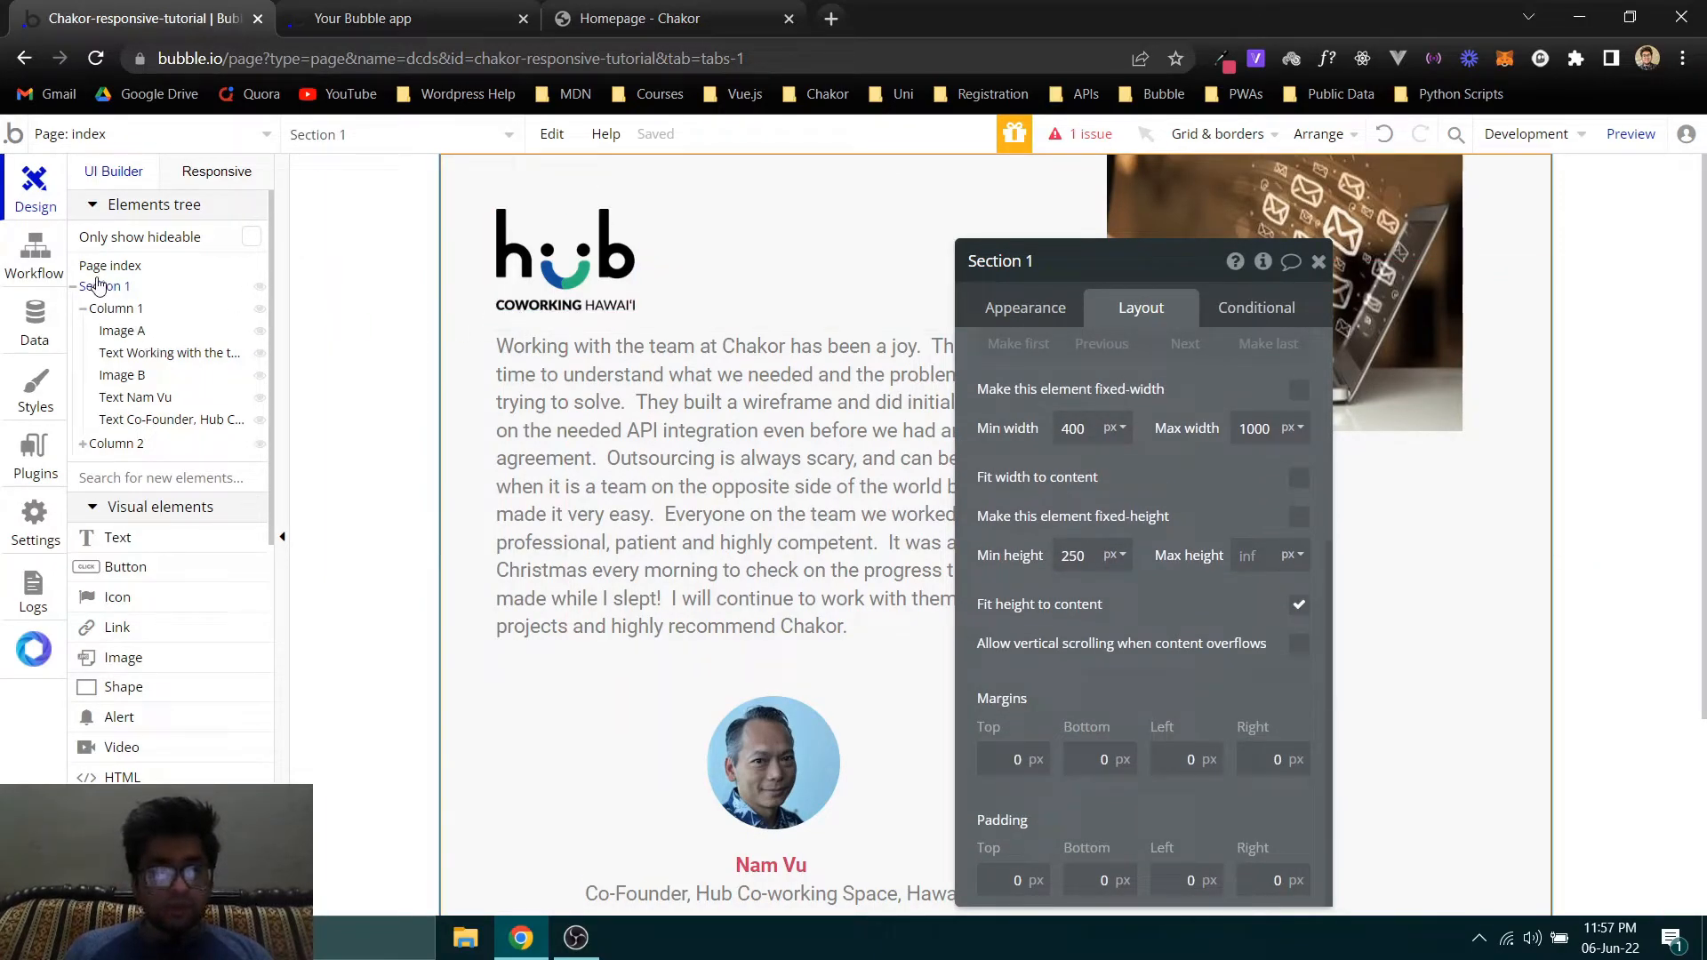
left_click(640, 17)
left_click(405, 10)
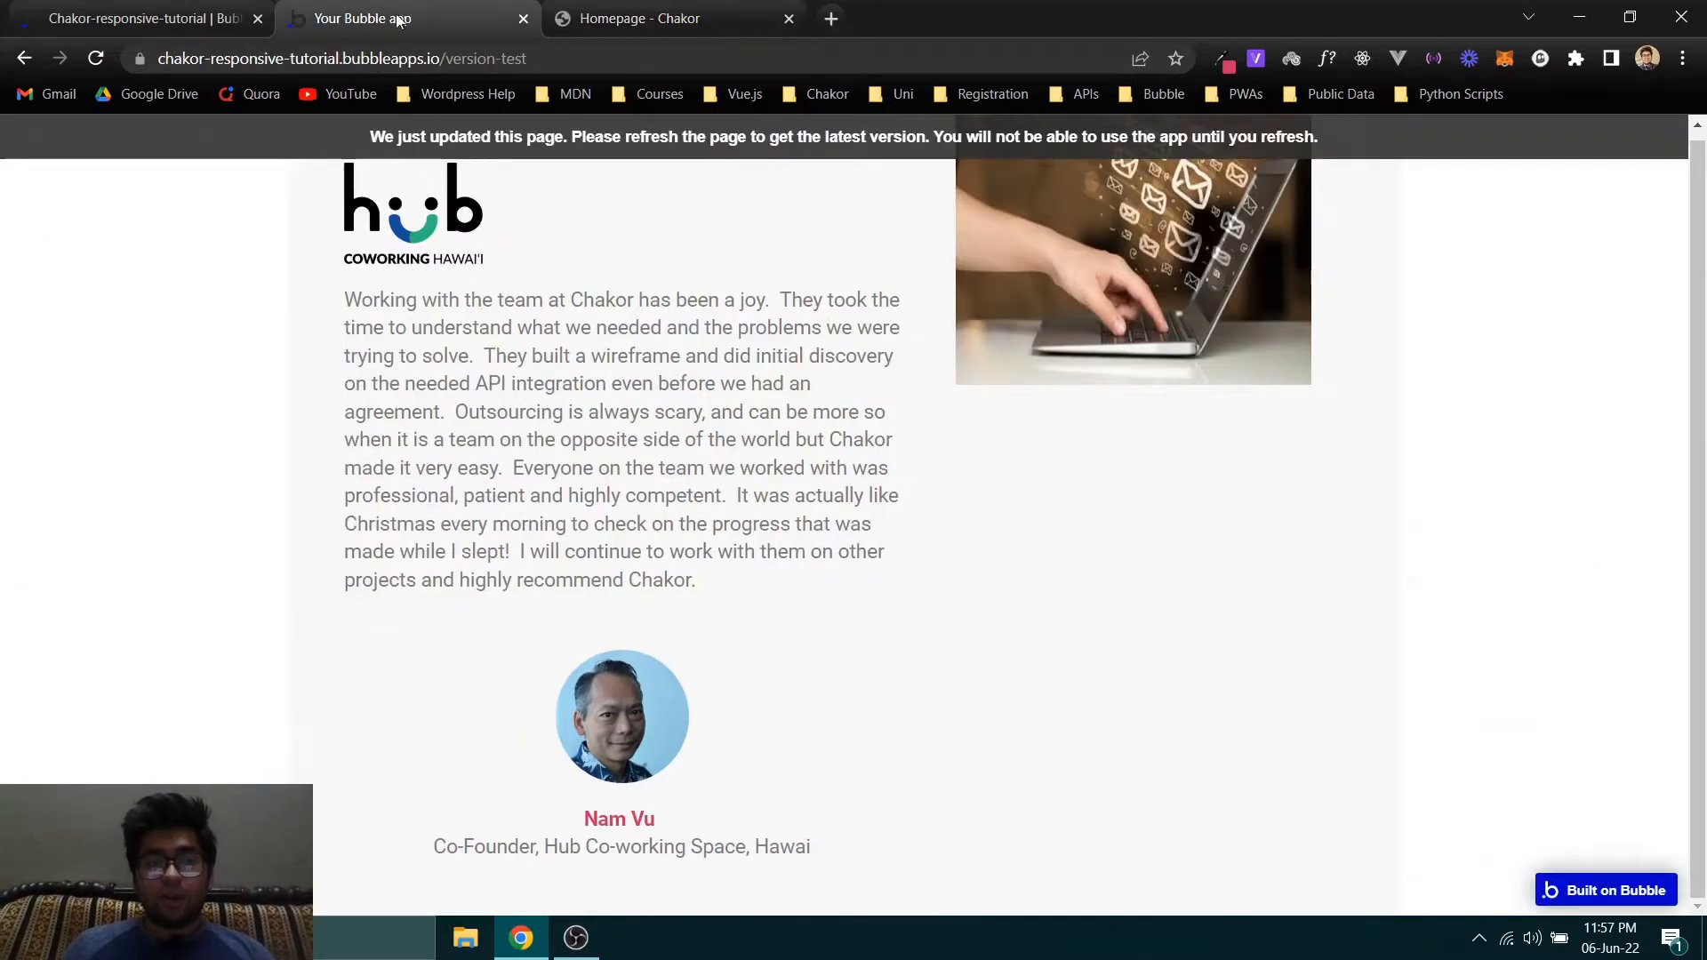
key("F5")
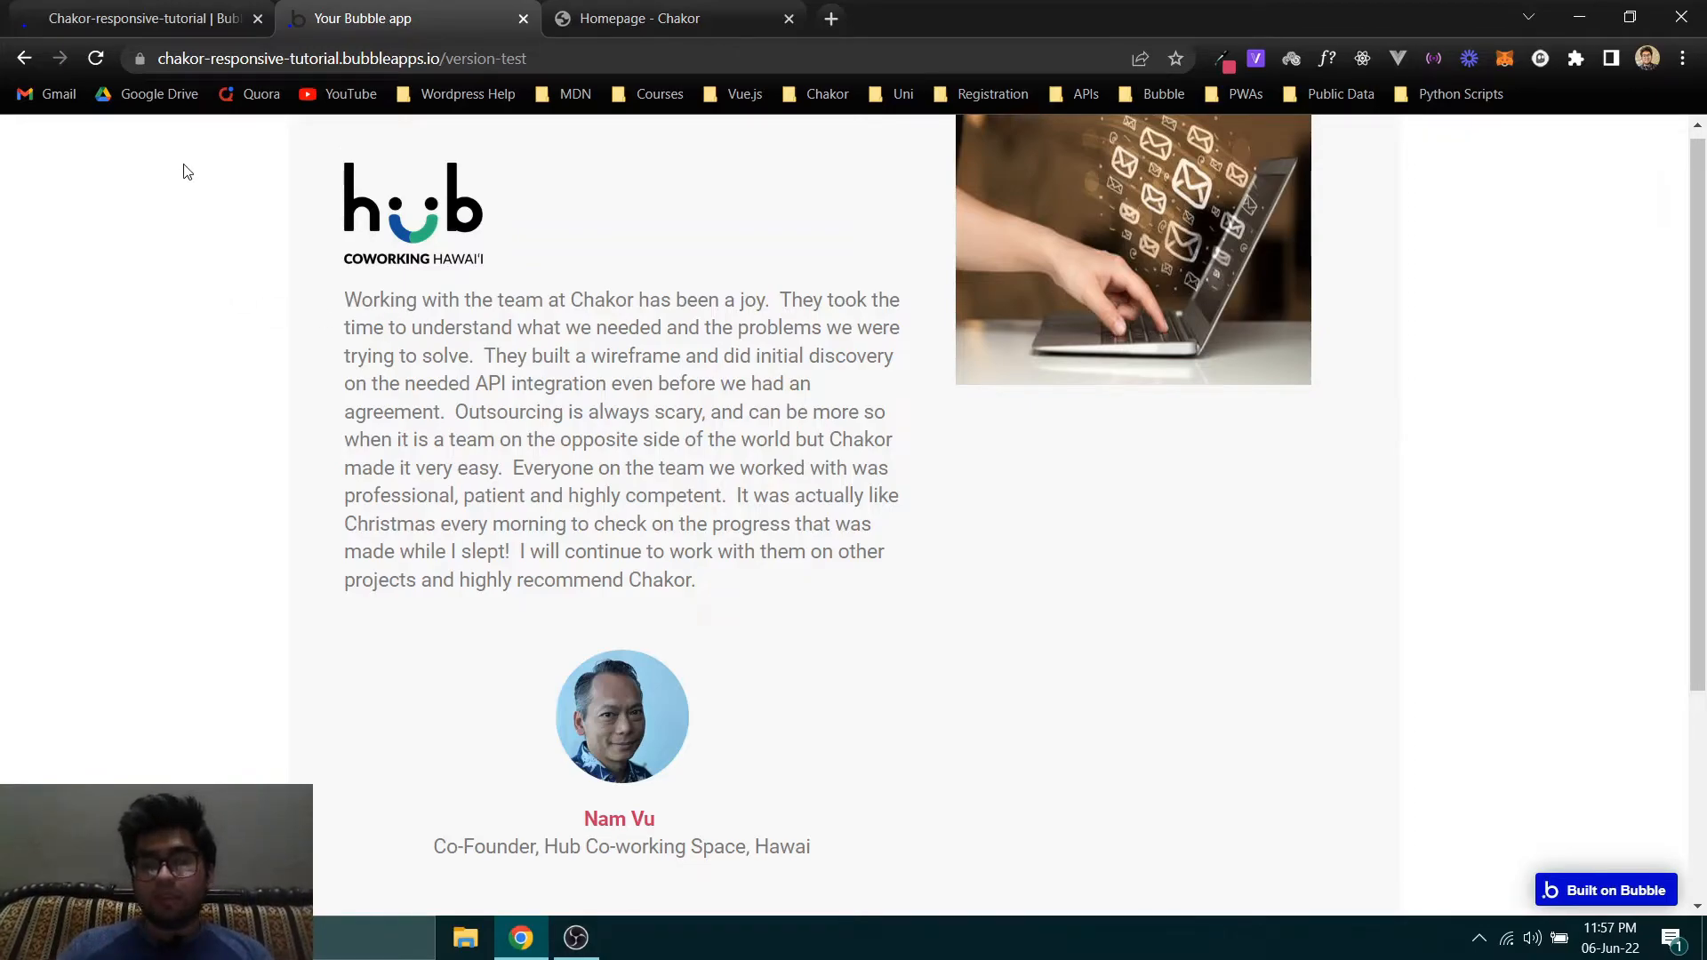
left_click(151, 18)
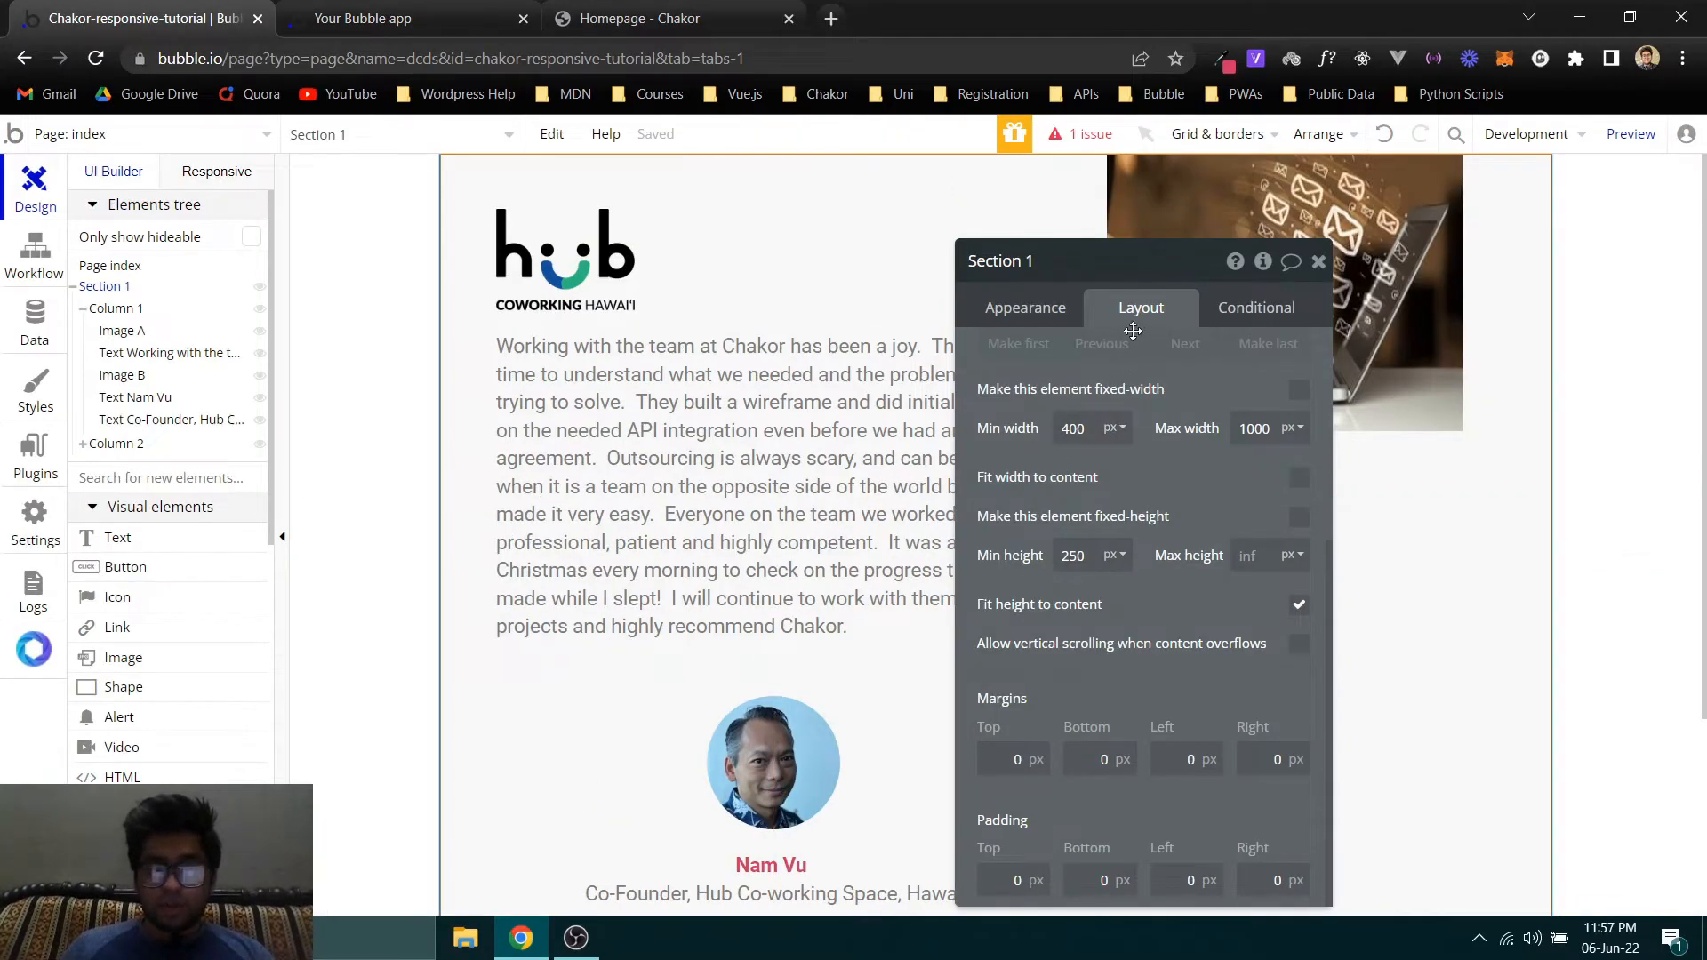
- Set Section 1's top margin to 75 px and check the spacing around the card in the refreshed page preview
mouse_move(88, 292)
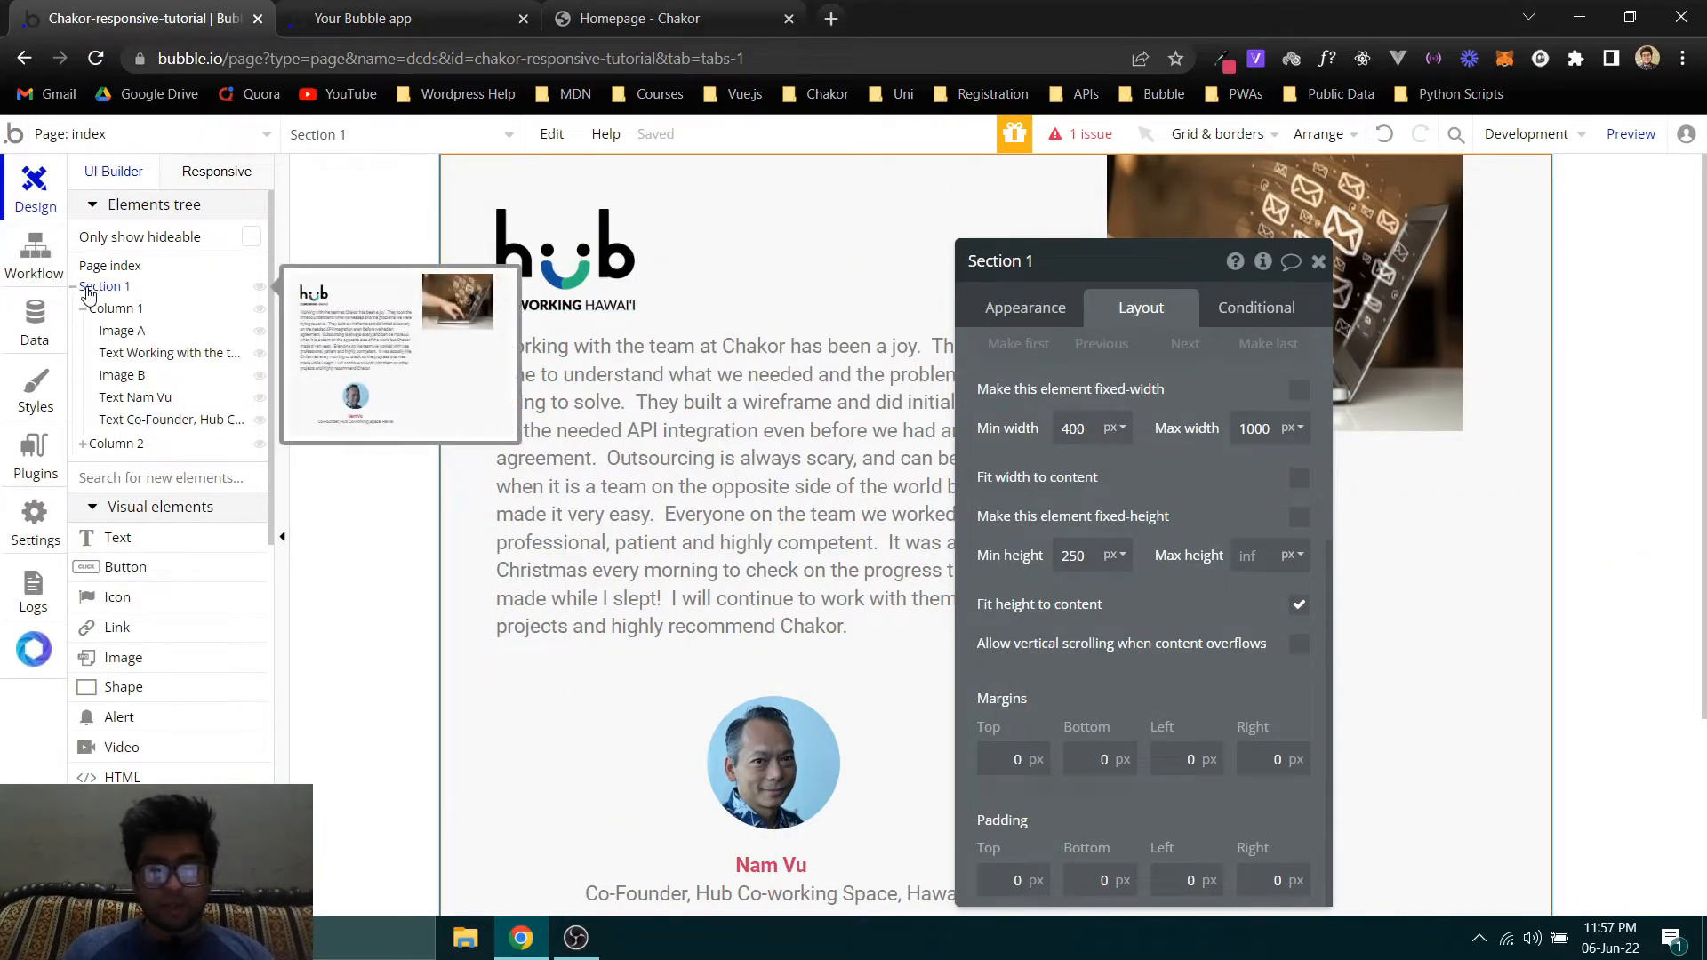
left_click_drag(1079, 679, 648, 510)
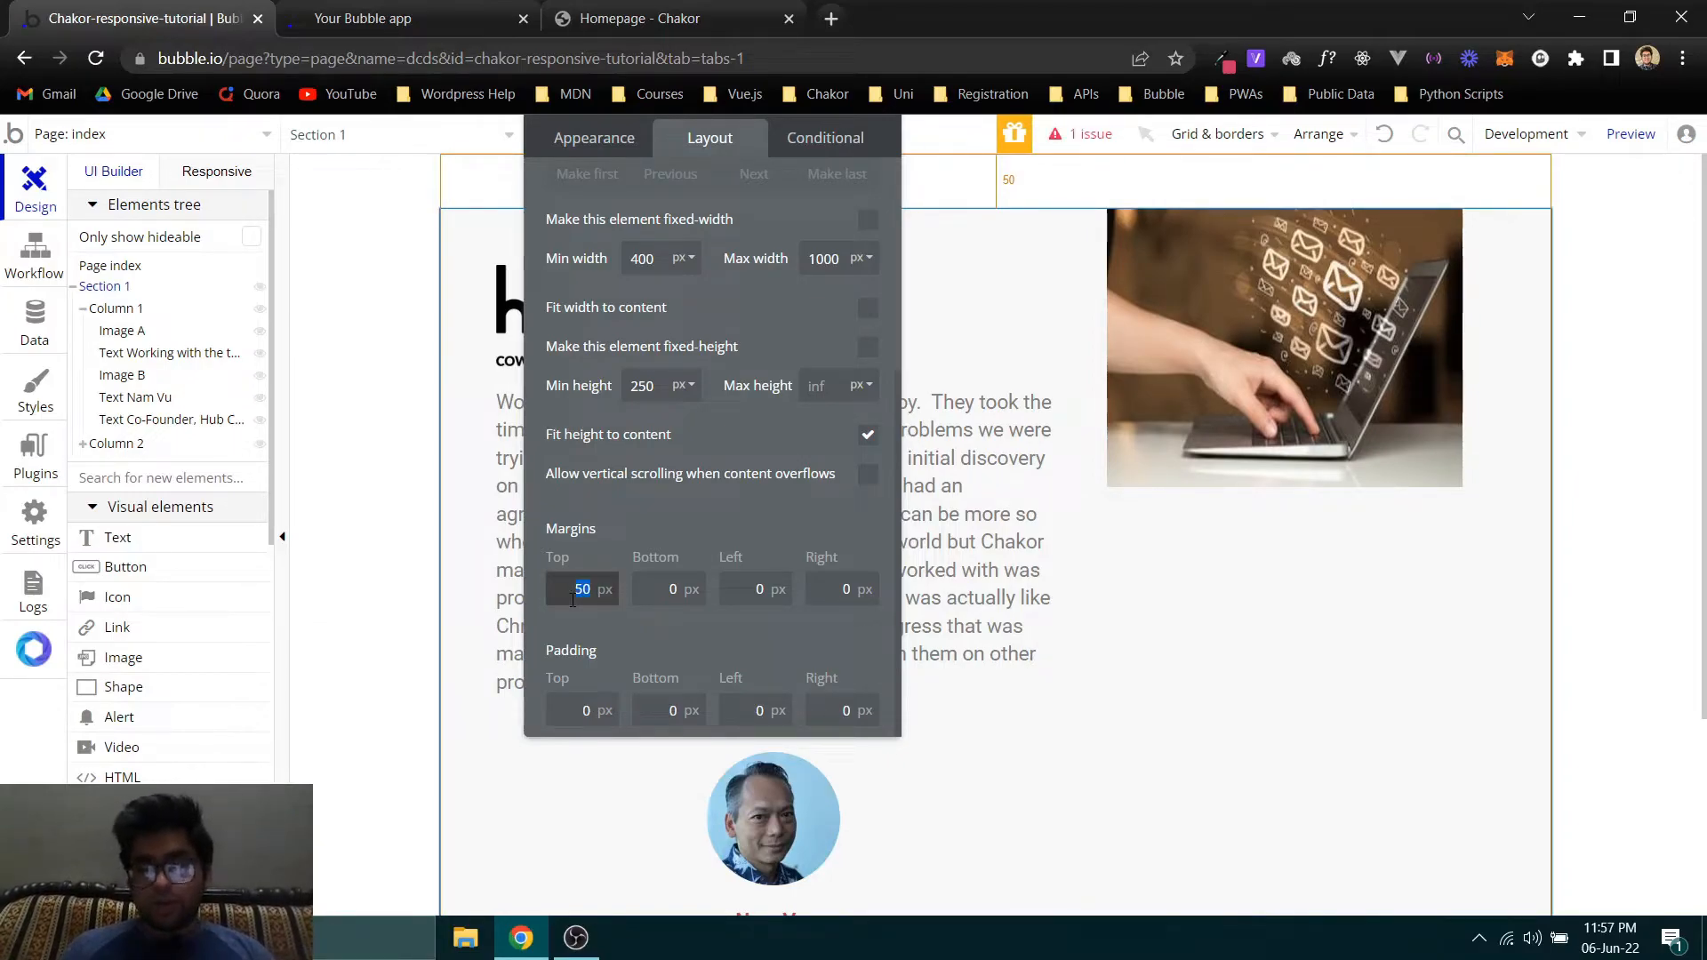
type("00")
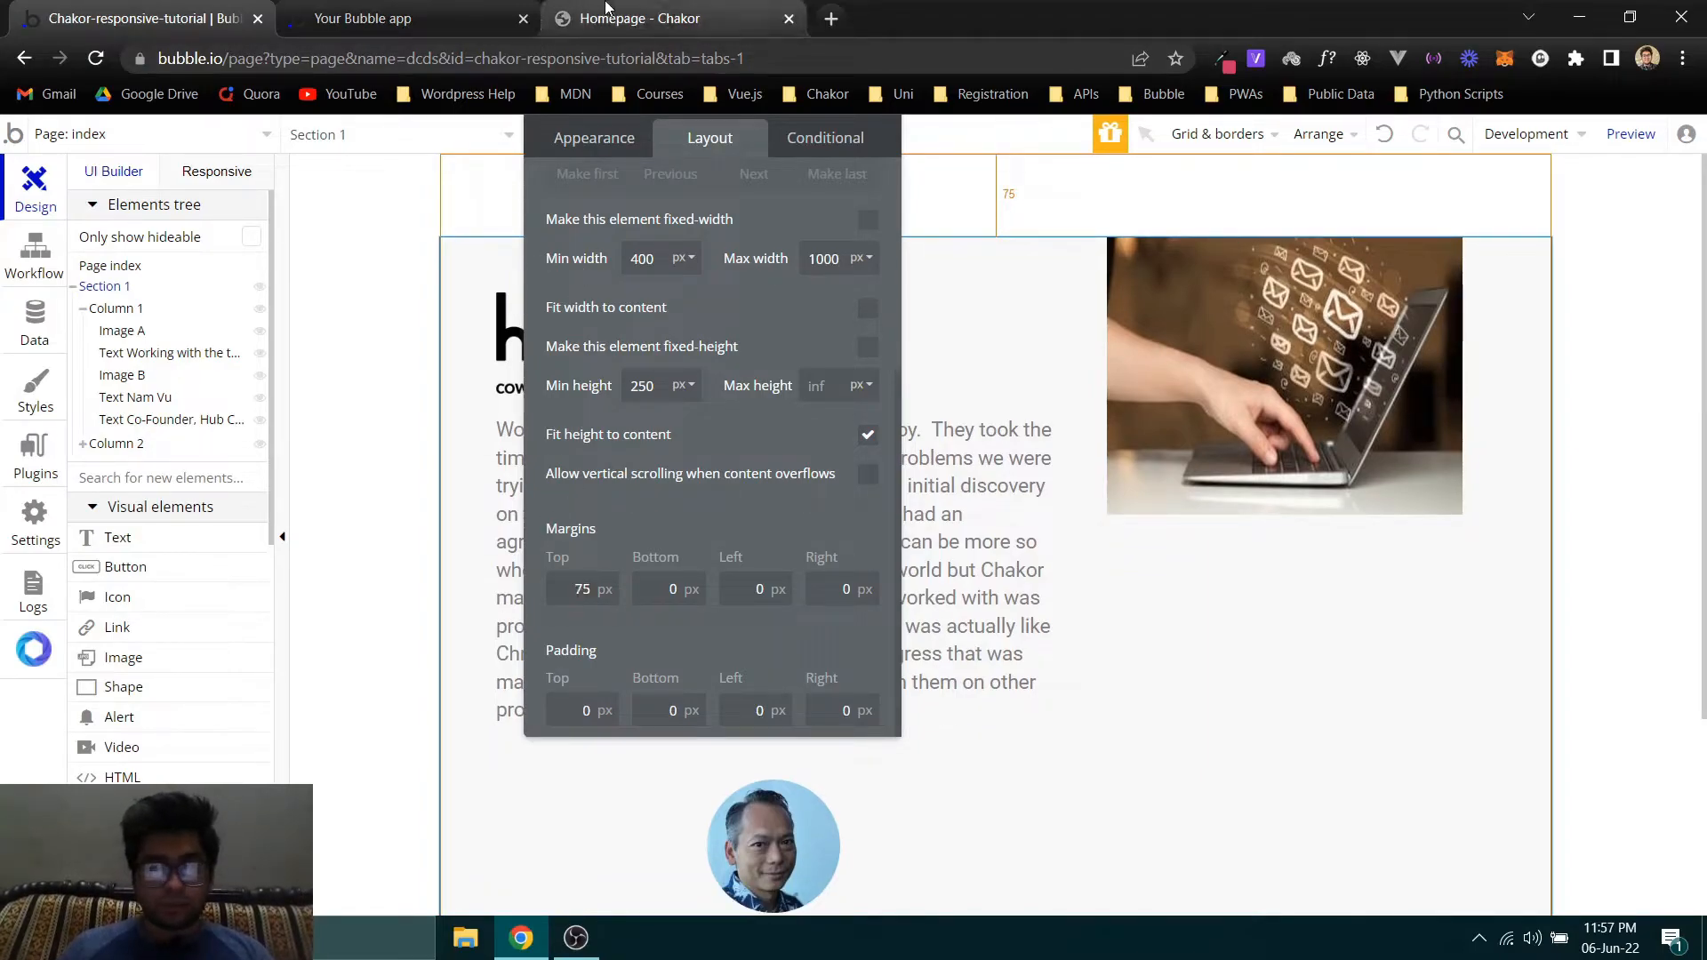
left_click(455, 23)
key("F5")
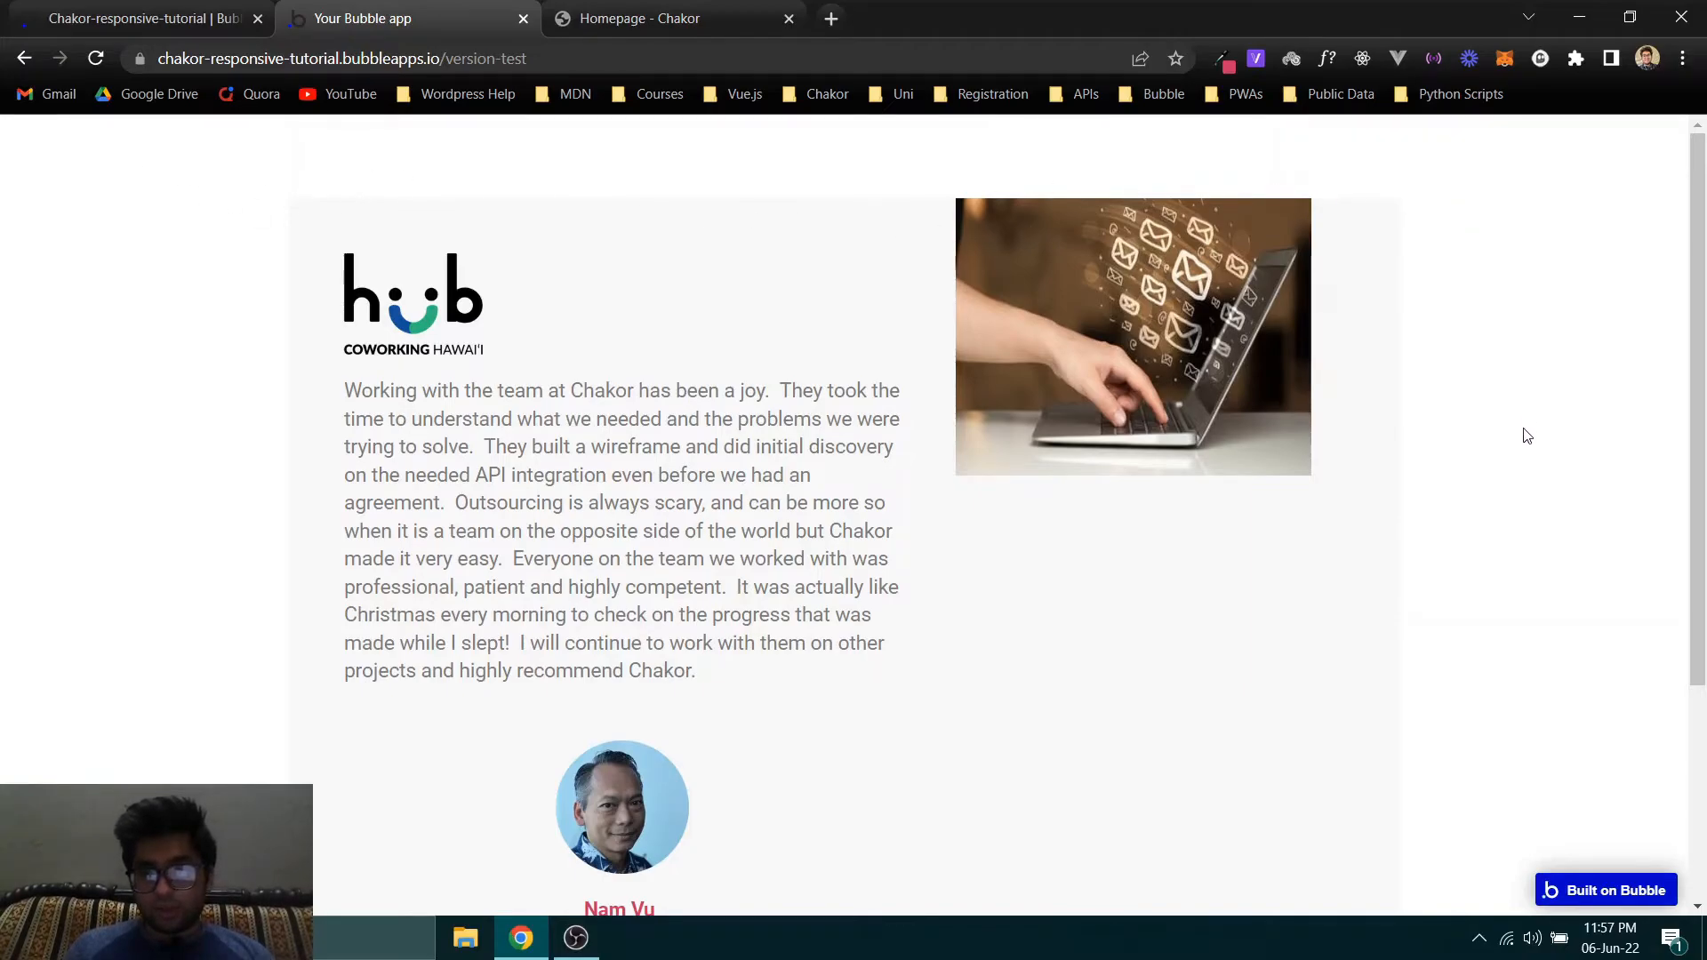
scroll(89, 218, "down", 3)
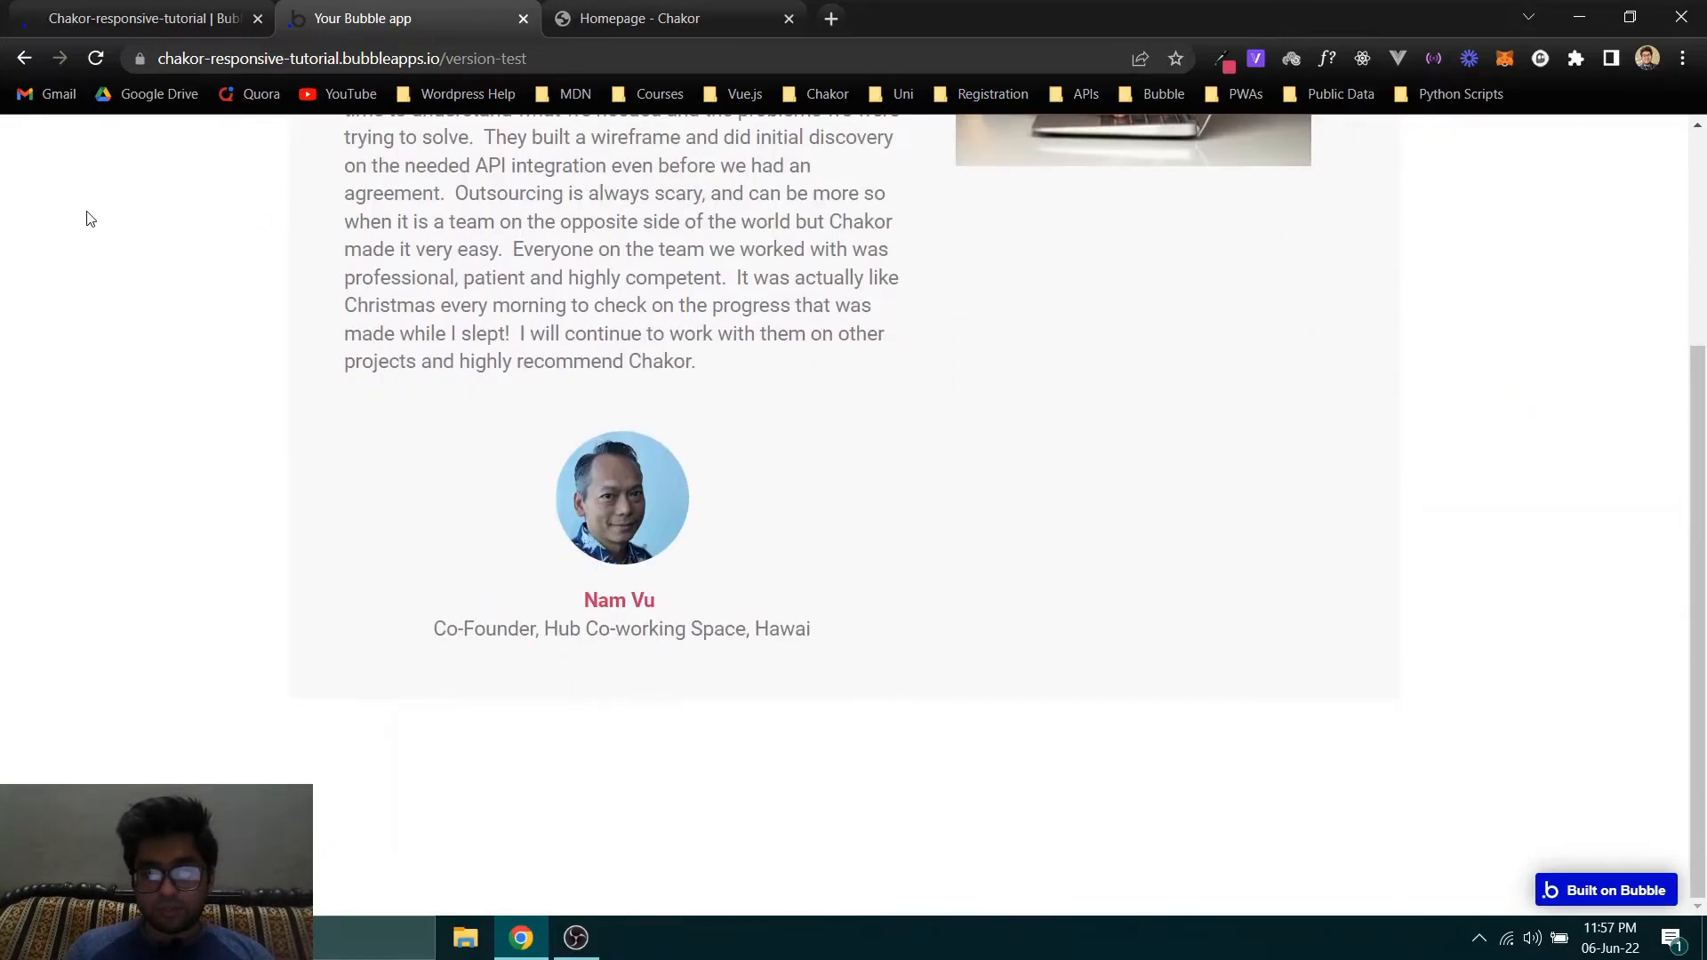
scroll(1332, 378, "up", 3)
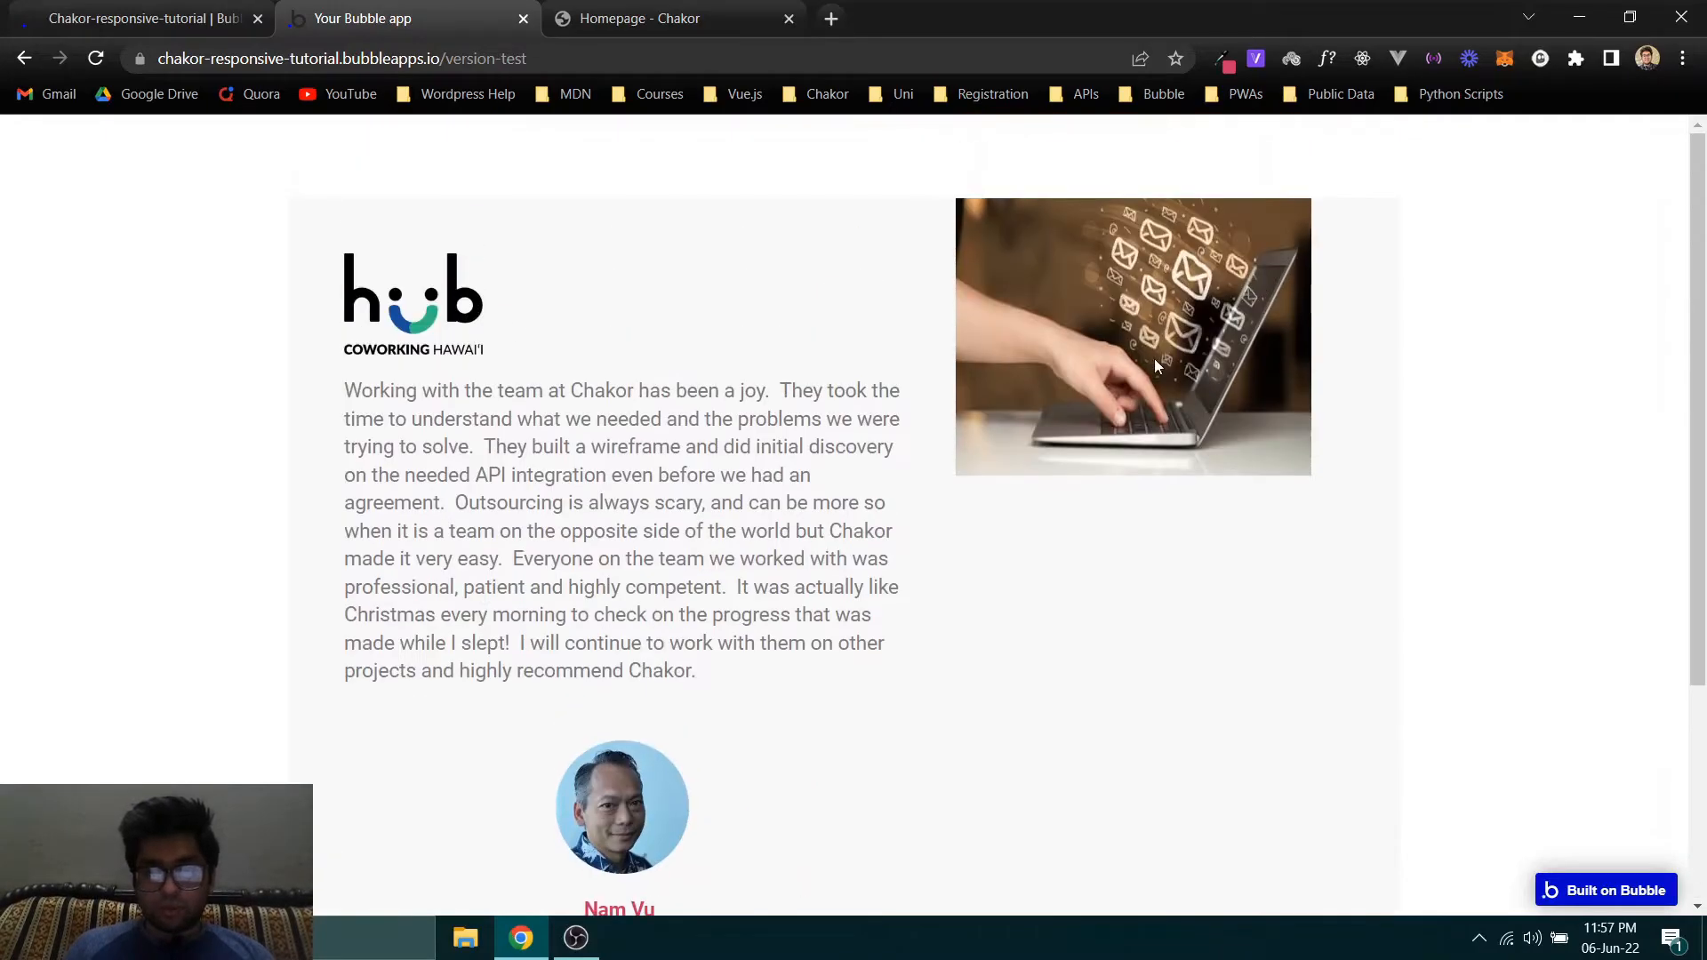
- Compare the previewed card's overall width and position with the original testimonial on the Chakor homepage
left_click(268, 8)
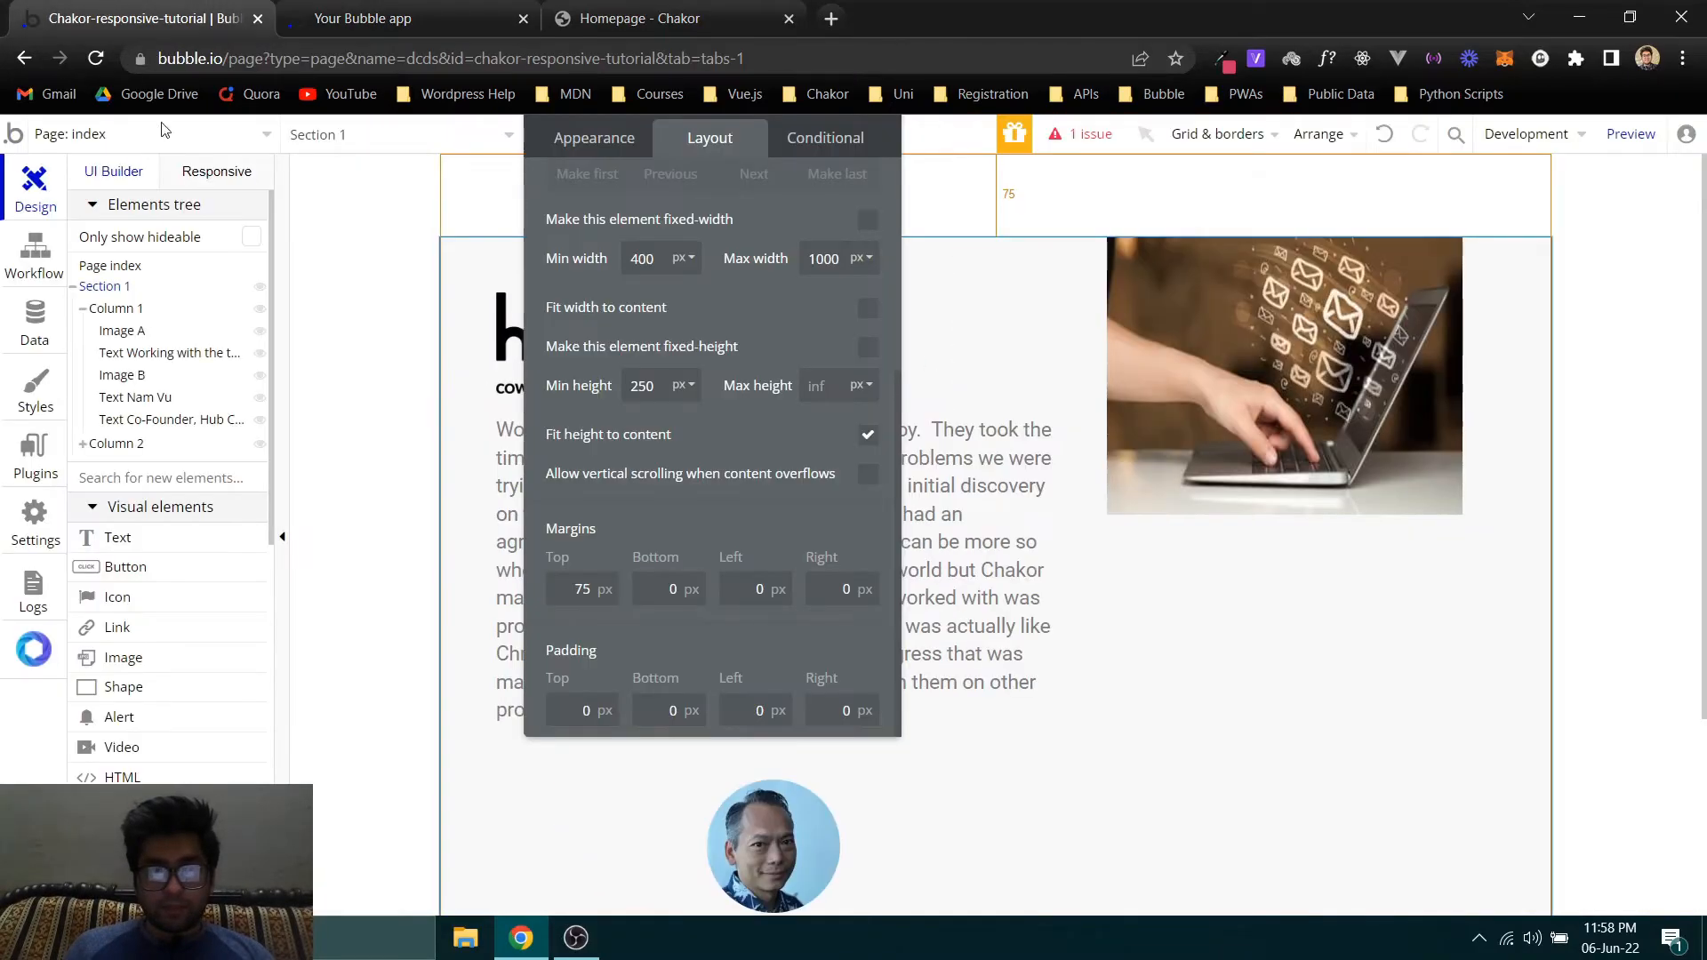
left_click(566, 9)
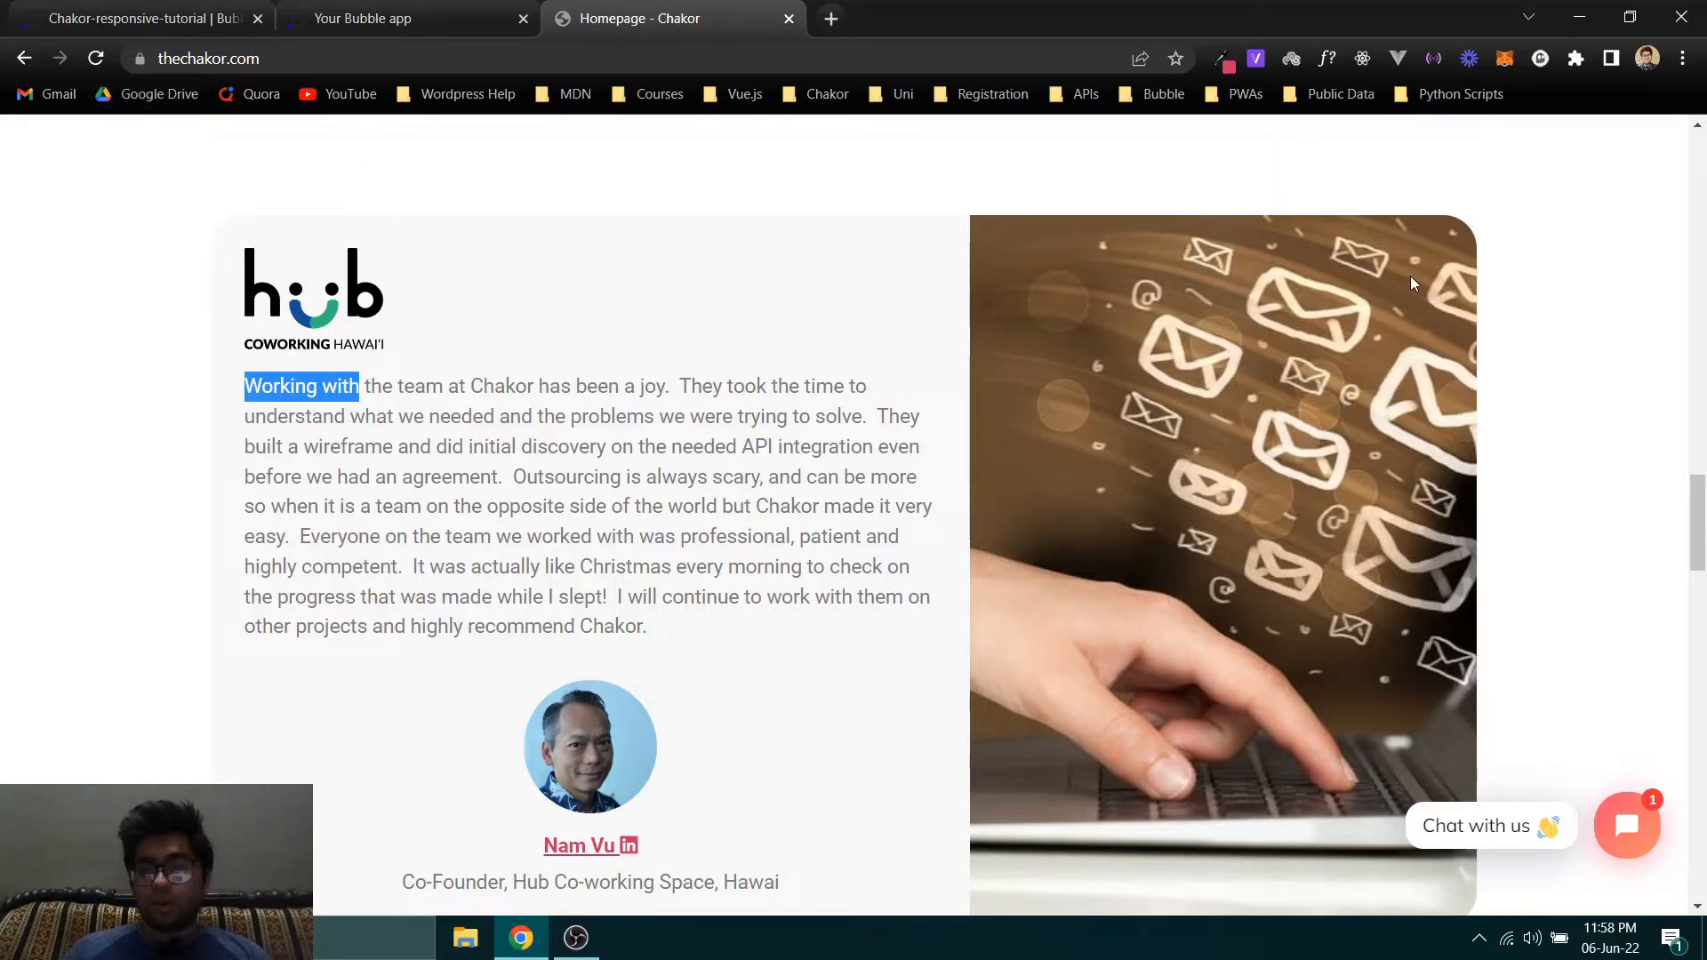
left_click(304, 9)
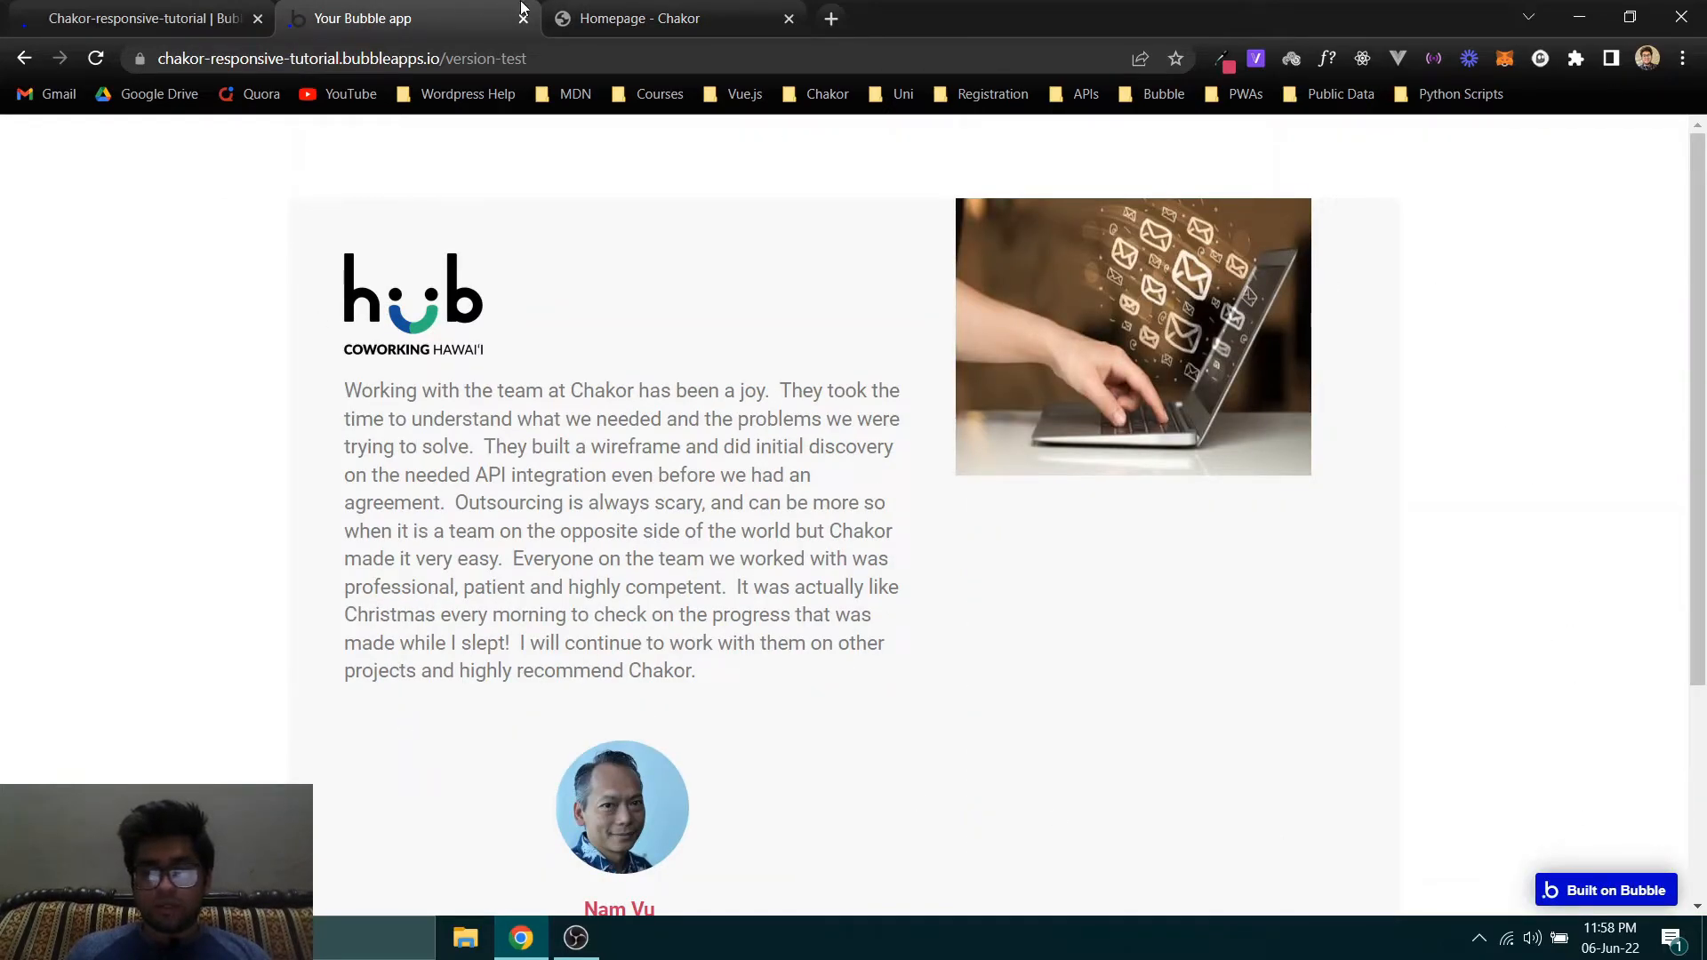
left_click(613, 18)
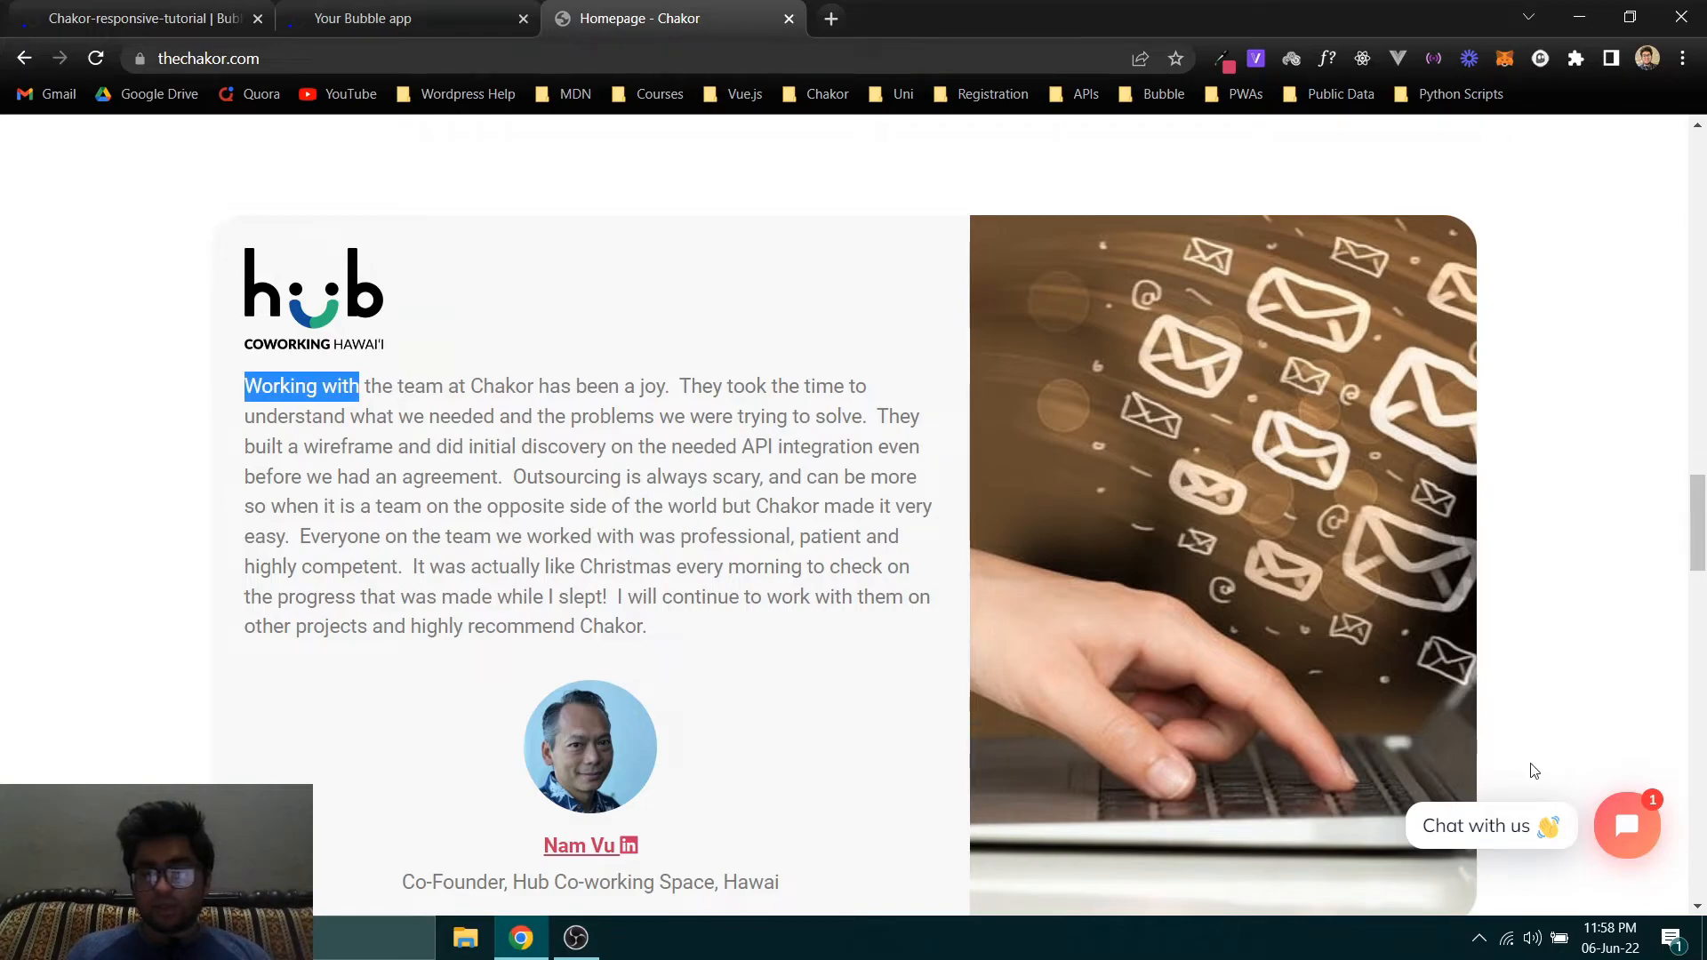
left_click(392, 17)
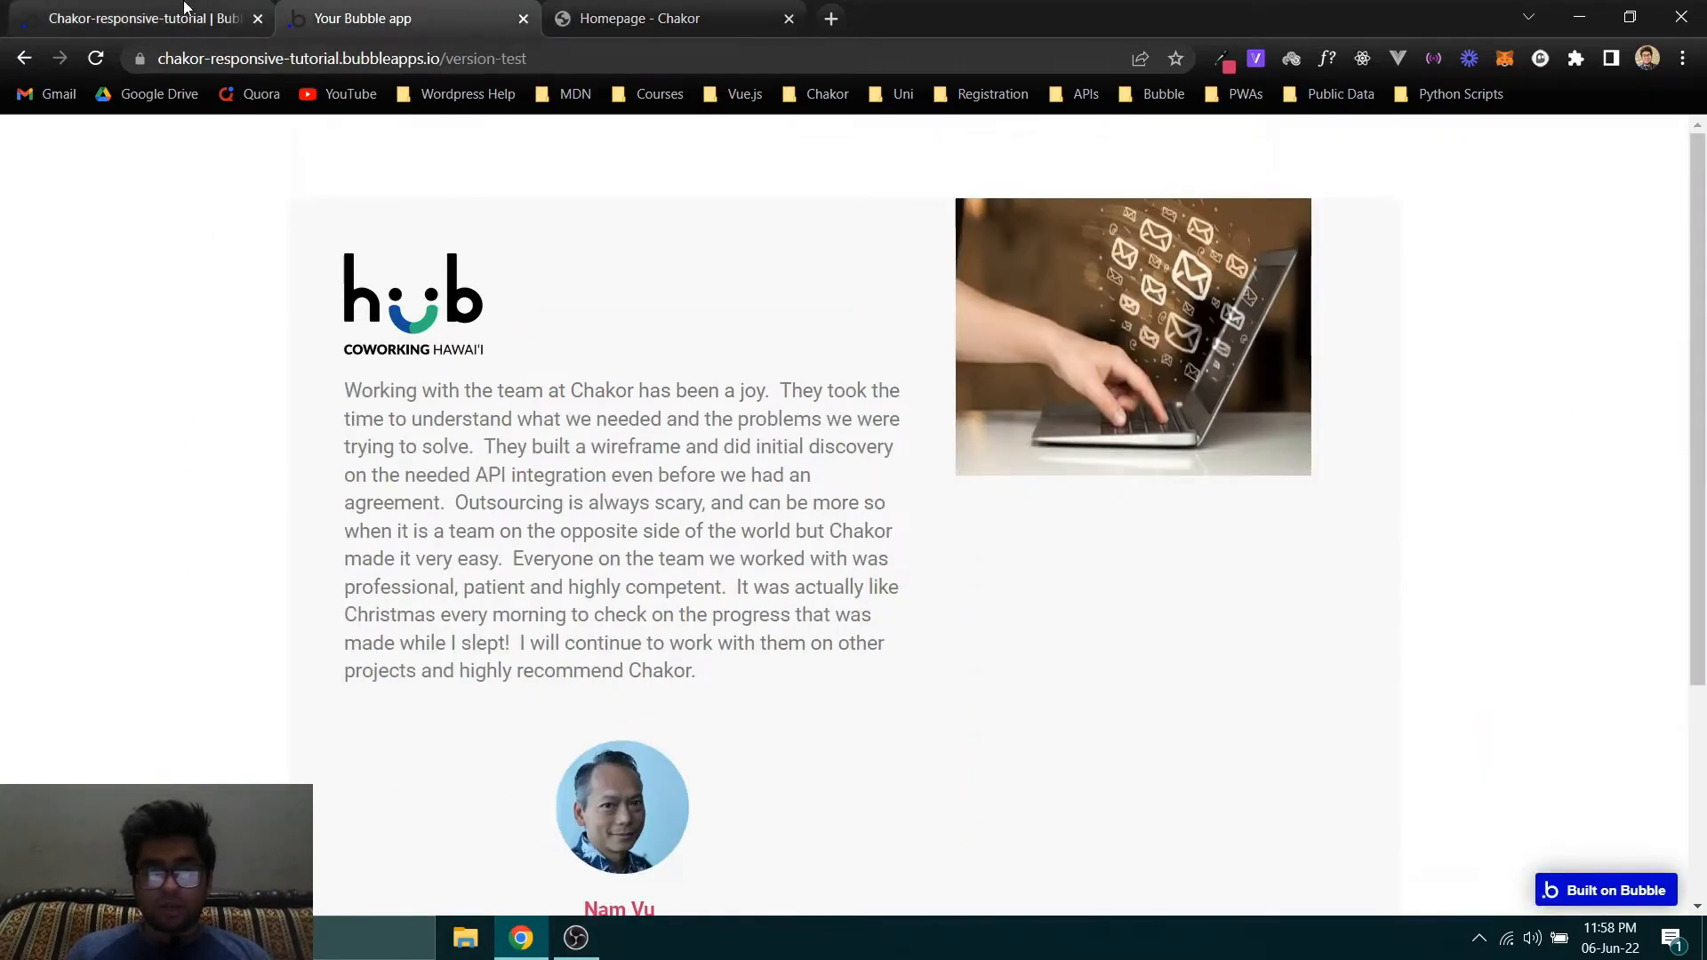
- Try minimum widths of 800 px and 1000 px on Section 1, refreshing the page preview after each change
left_click(142, 18)
left_click(105, 286)
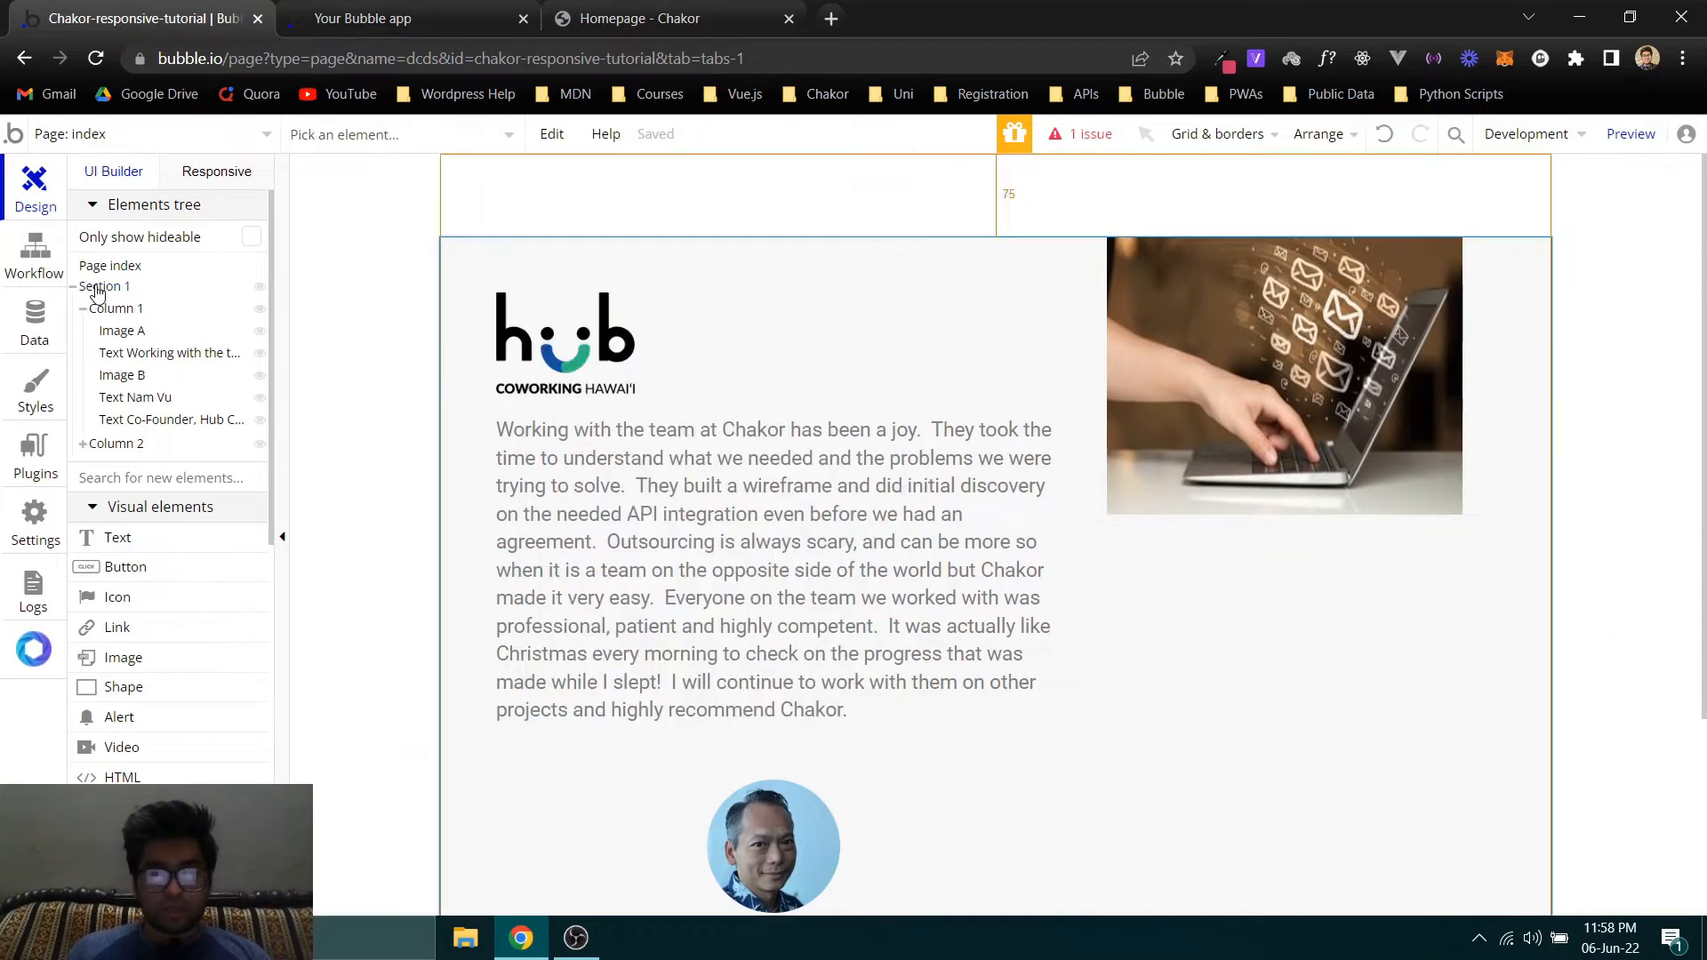
scroll(679, 461, "down", 3)
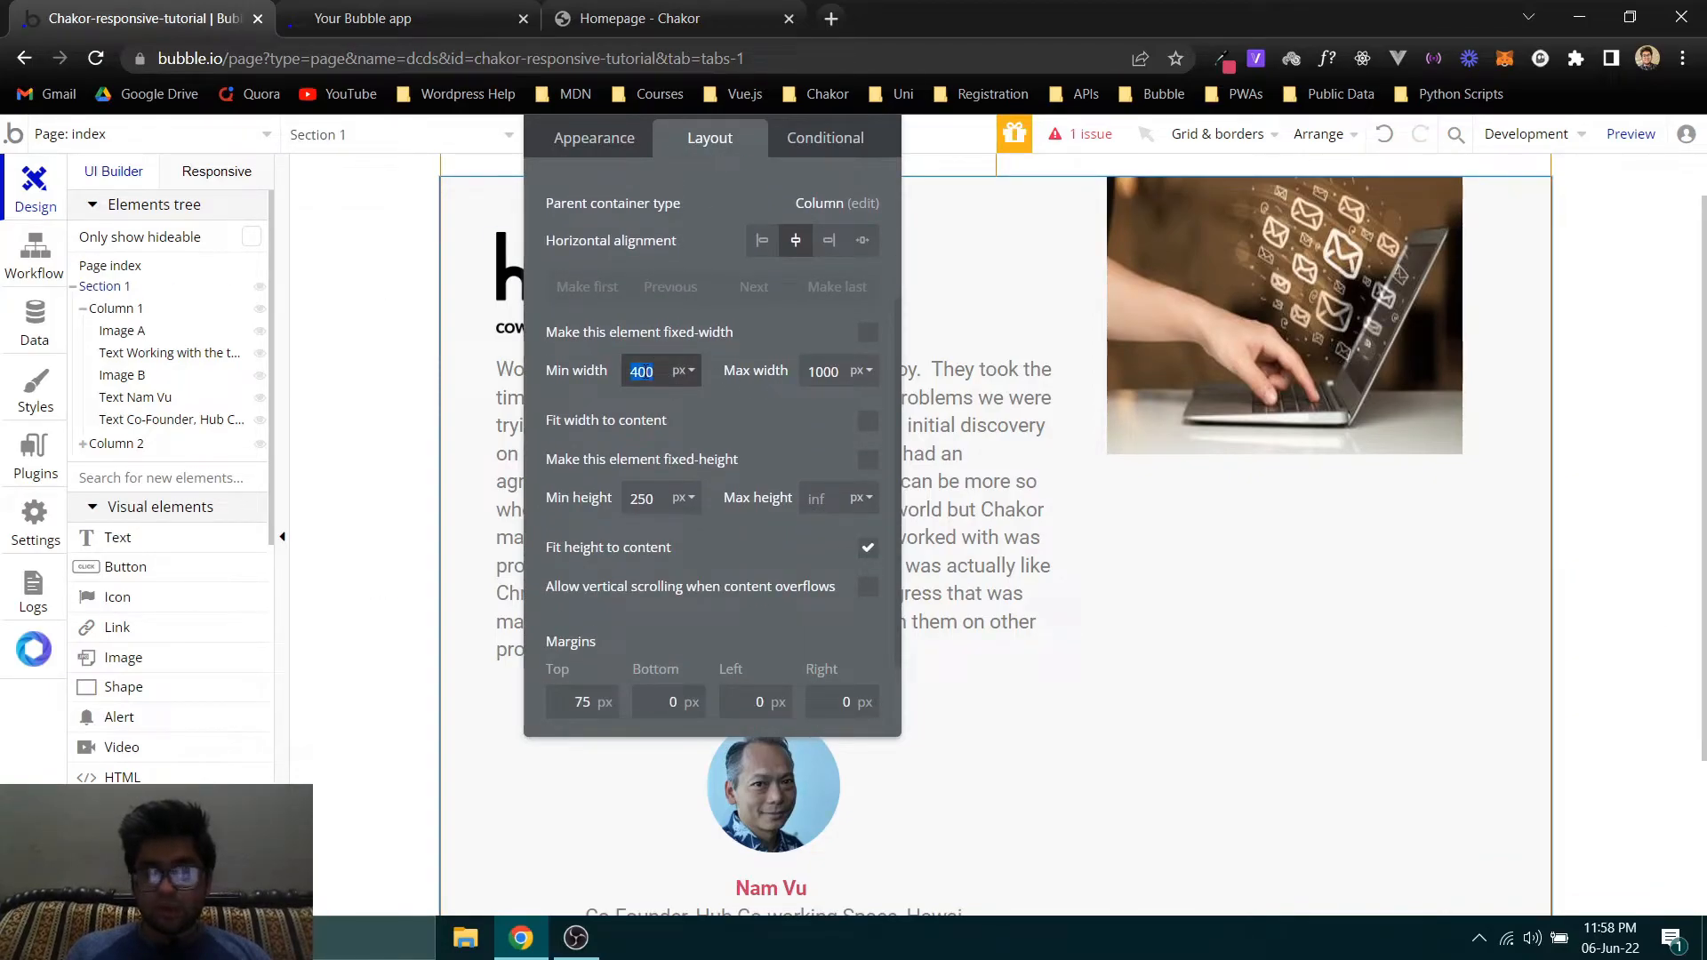
type("800")
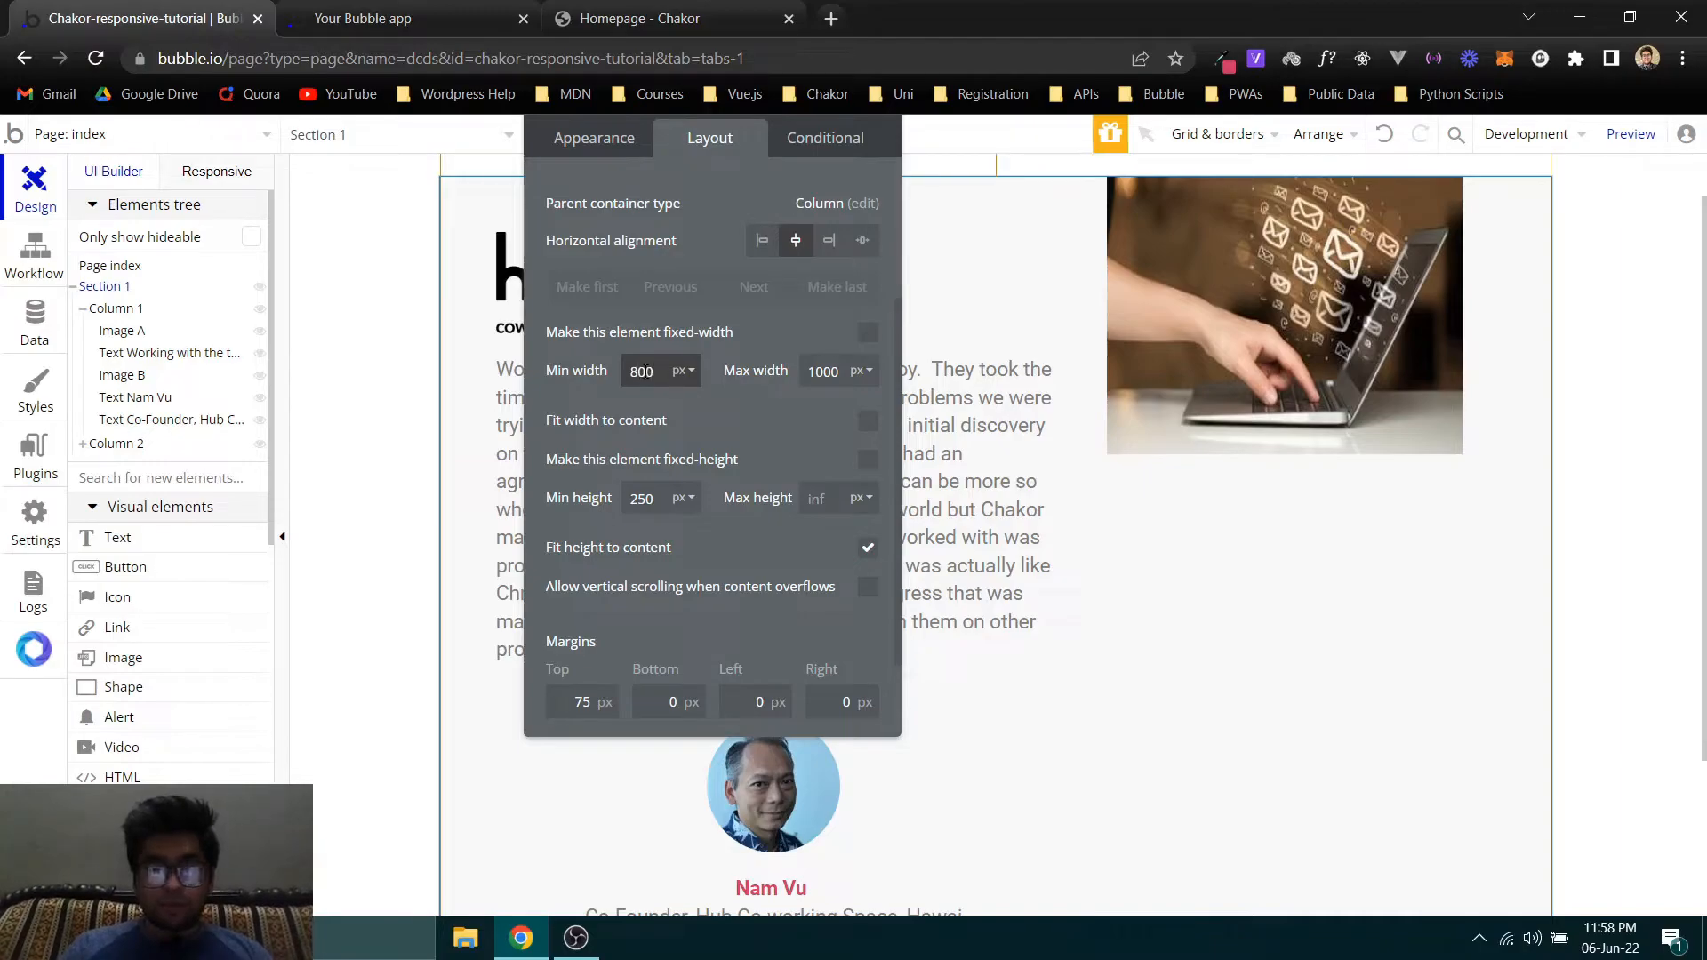
left_click(374, 18)
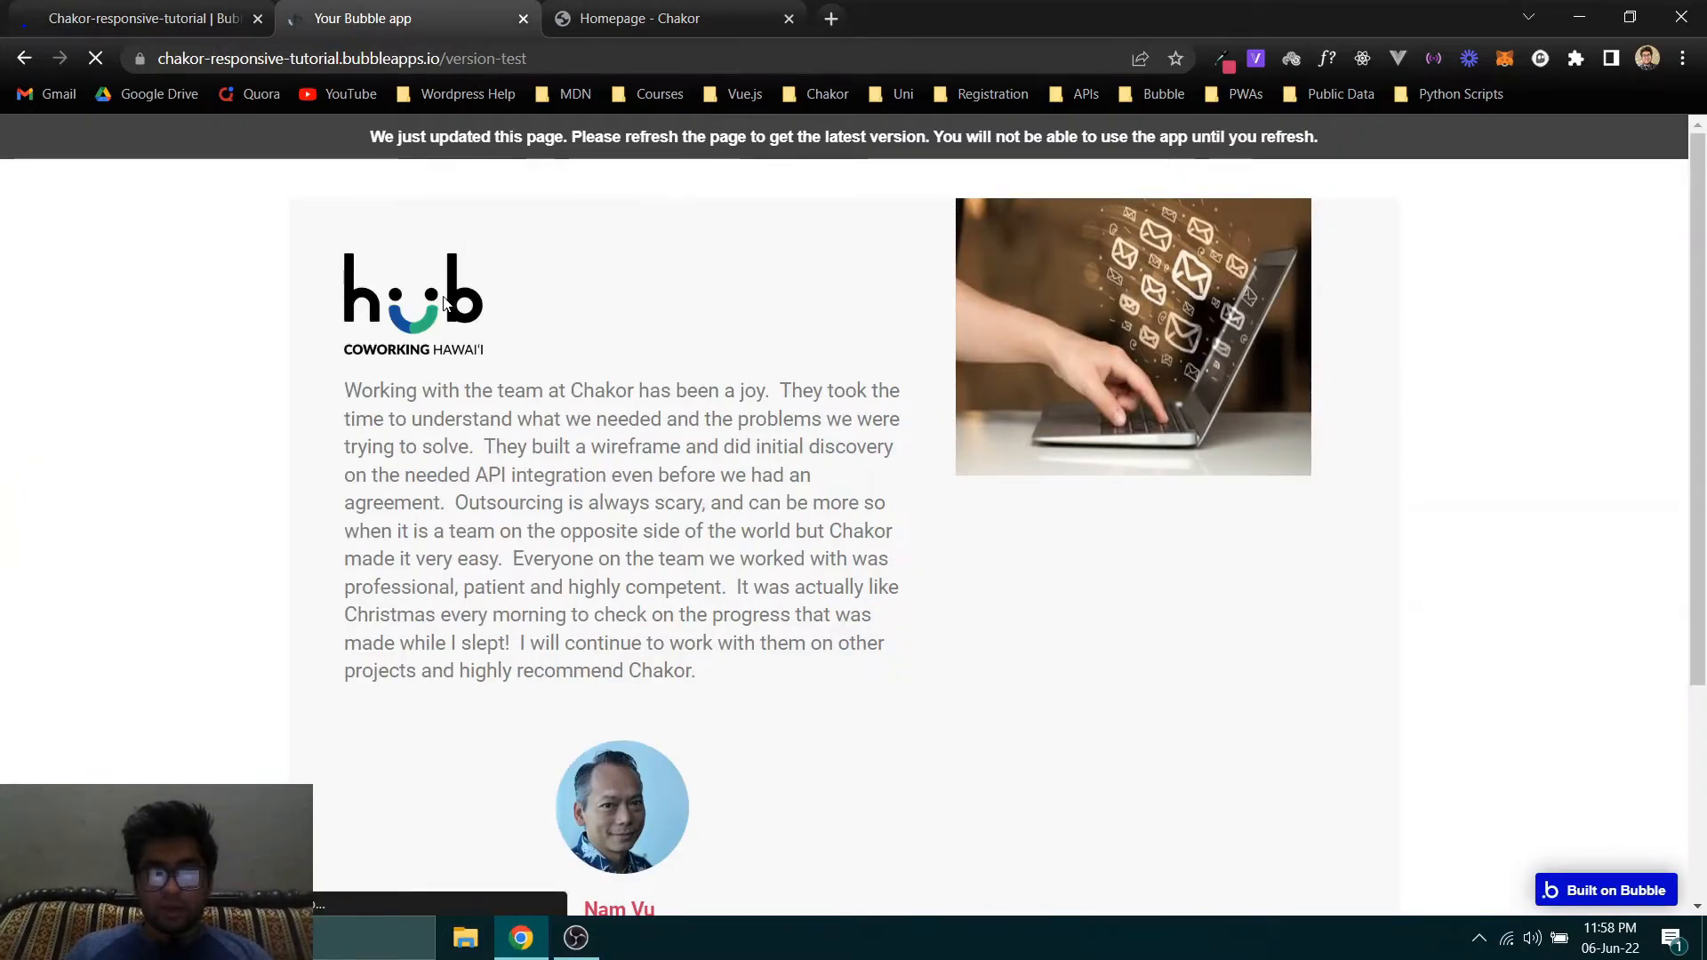
left_click(162, 11)
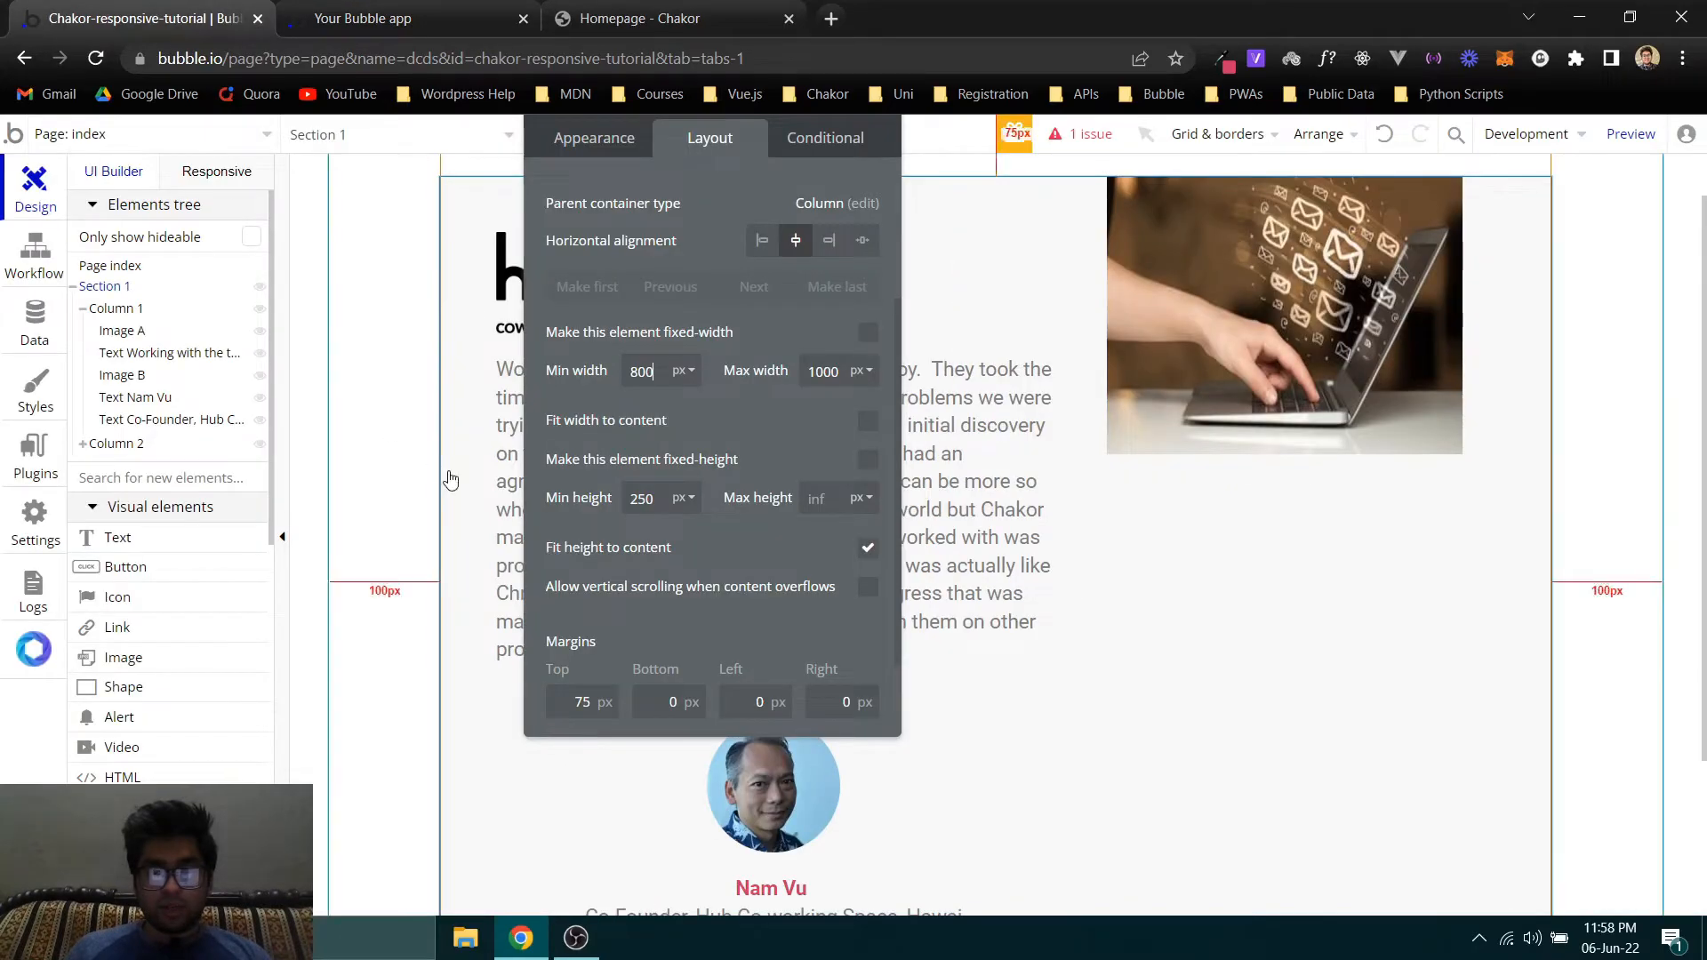
double_click(635, 373)
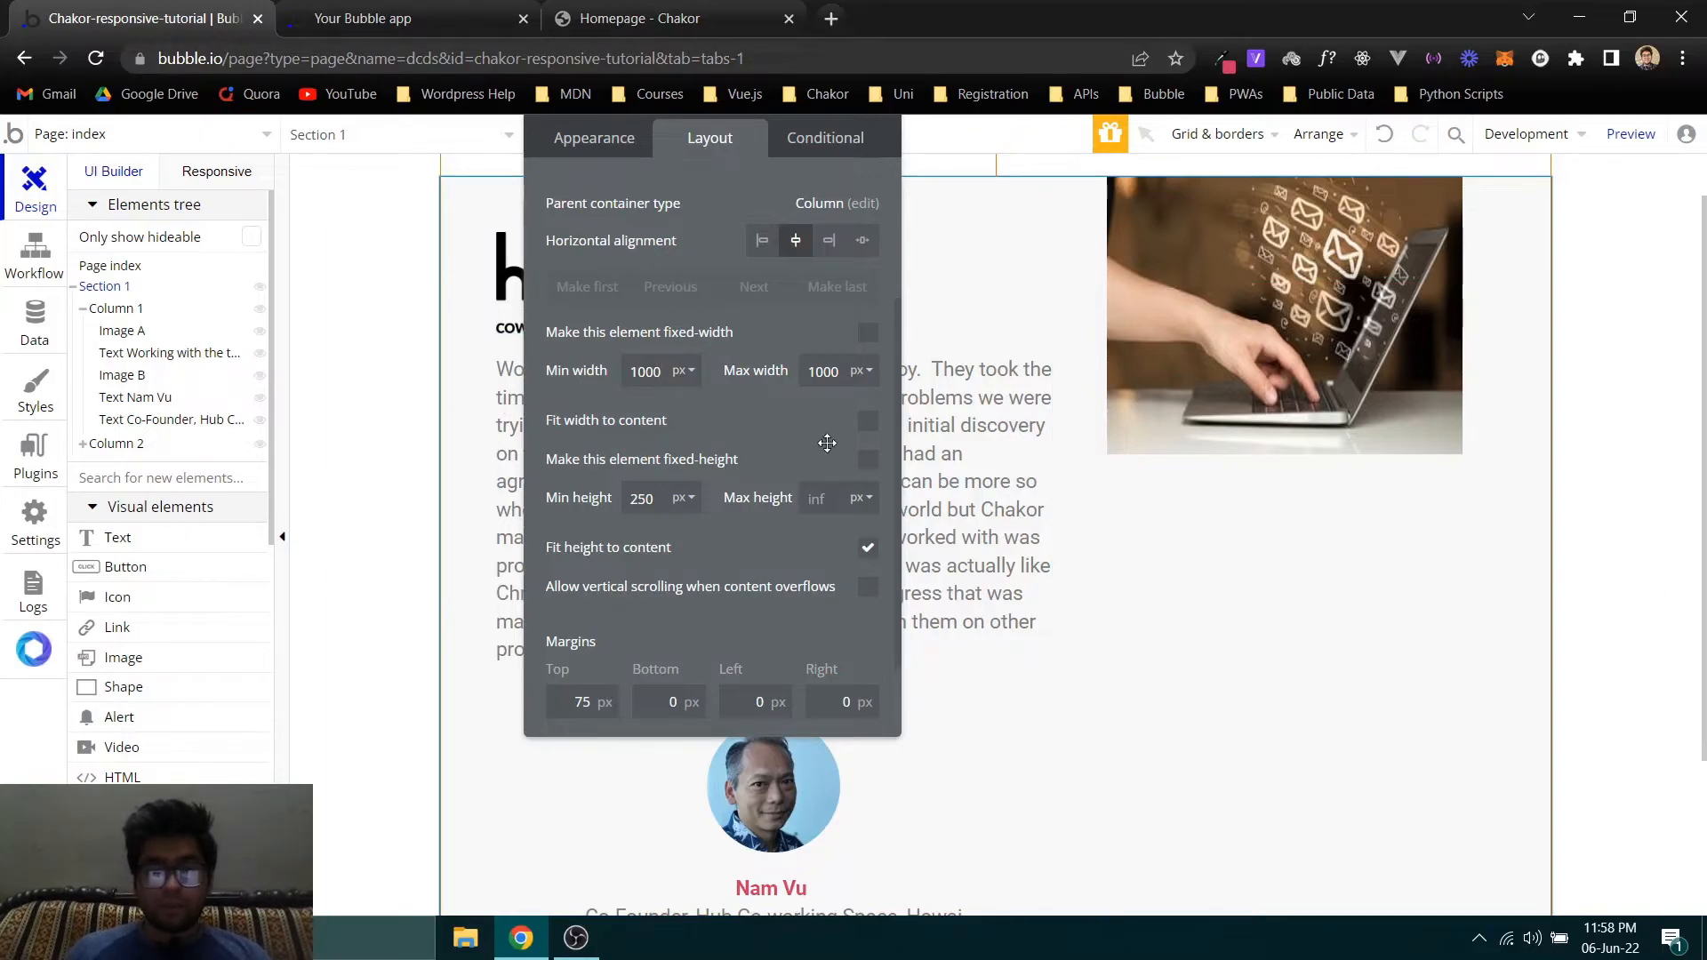
left_click(471, 11)
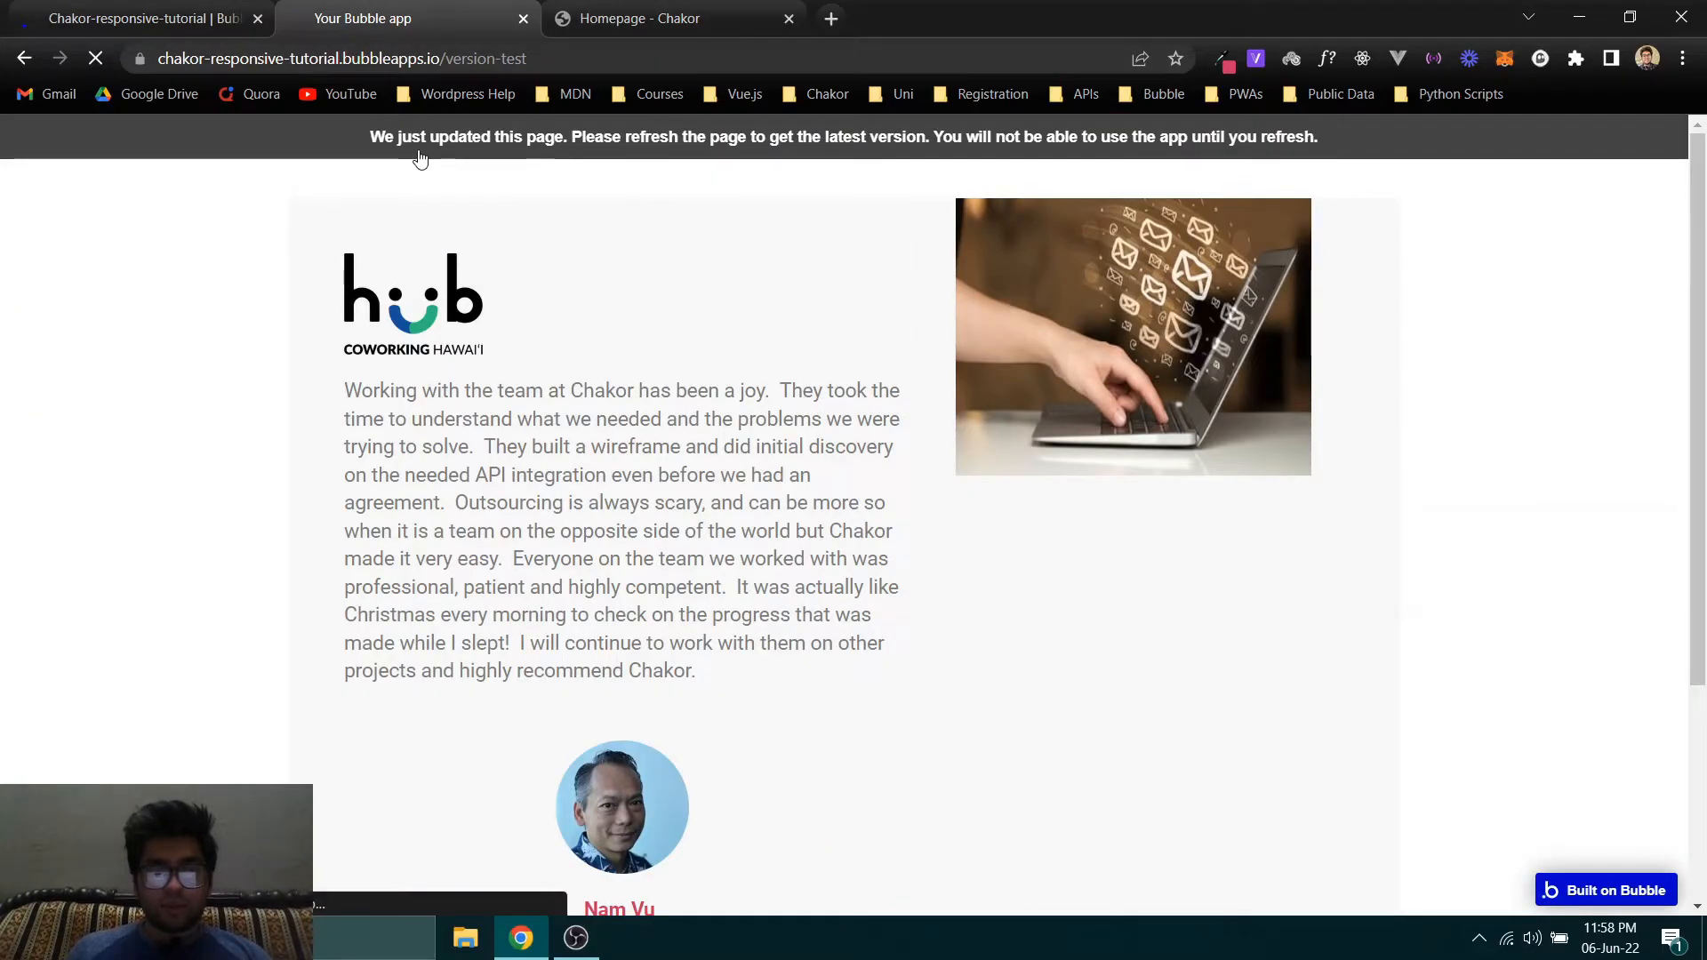
- Set Section 1's minimum width to 1150 px in the Bubble editor and refresh the page preview
left_click(191, 16)
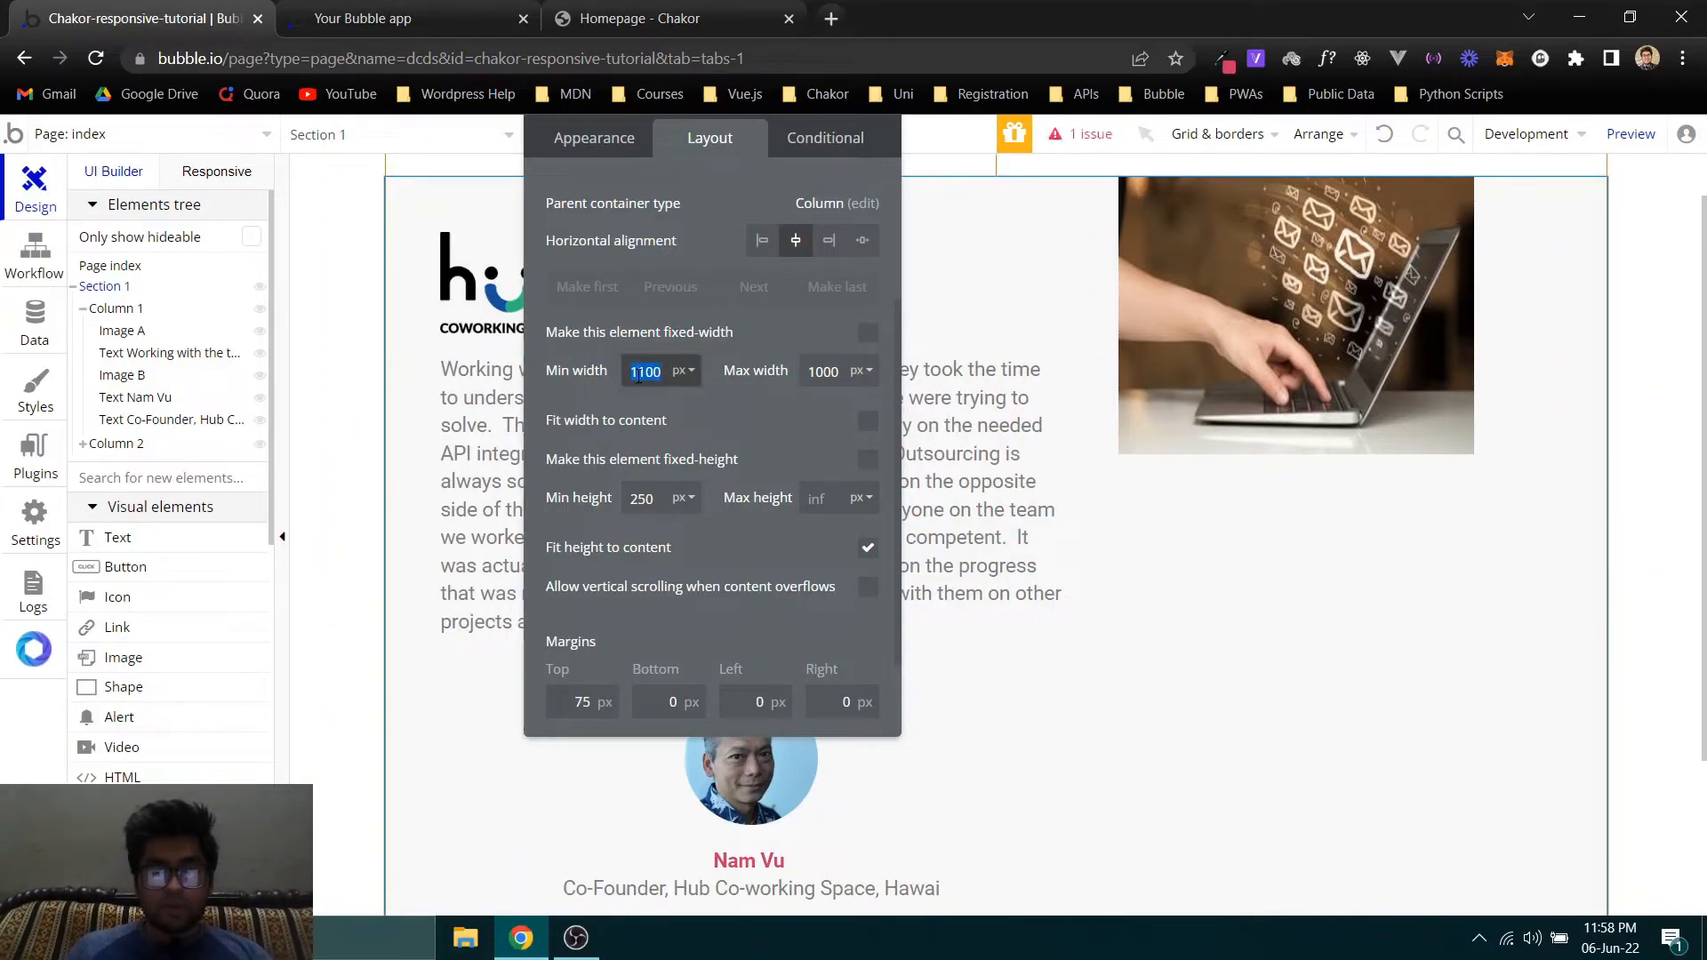
type("1150")
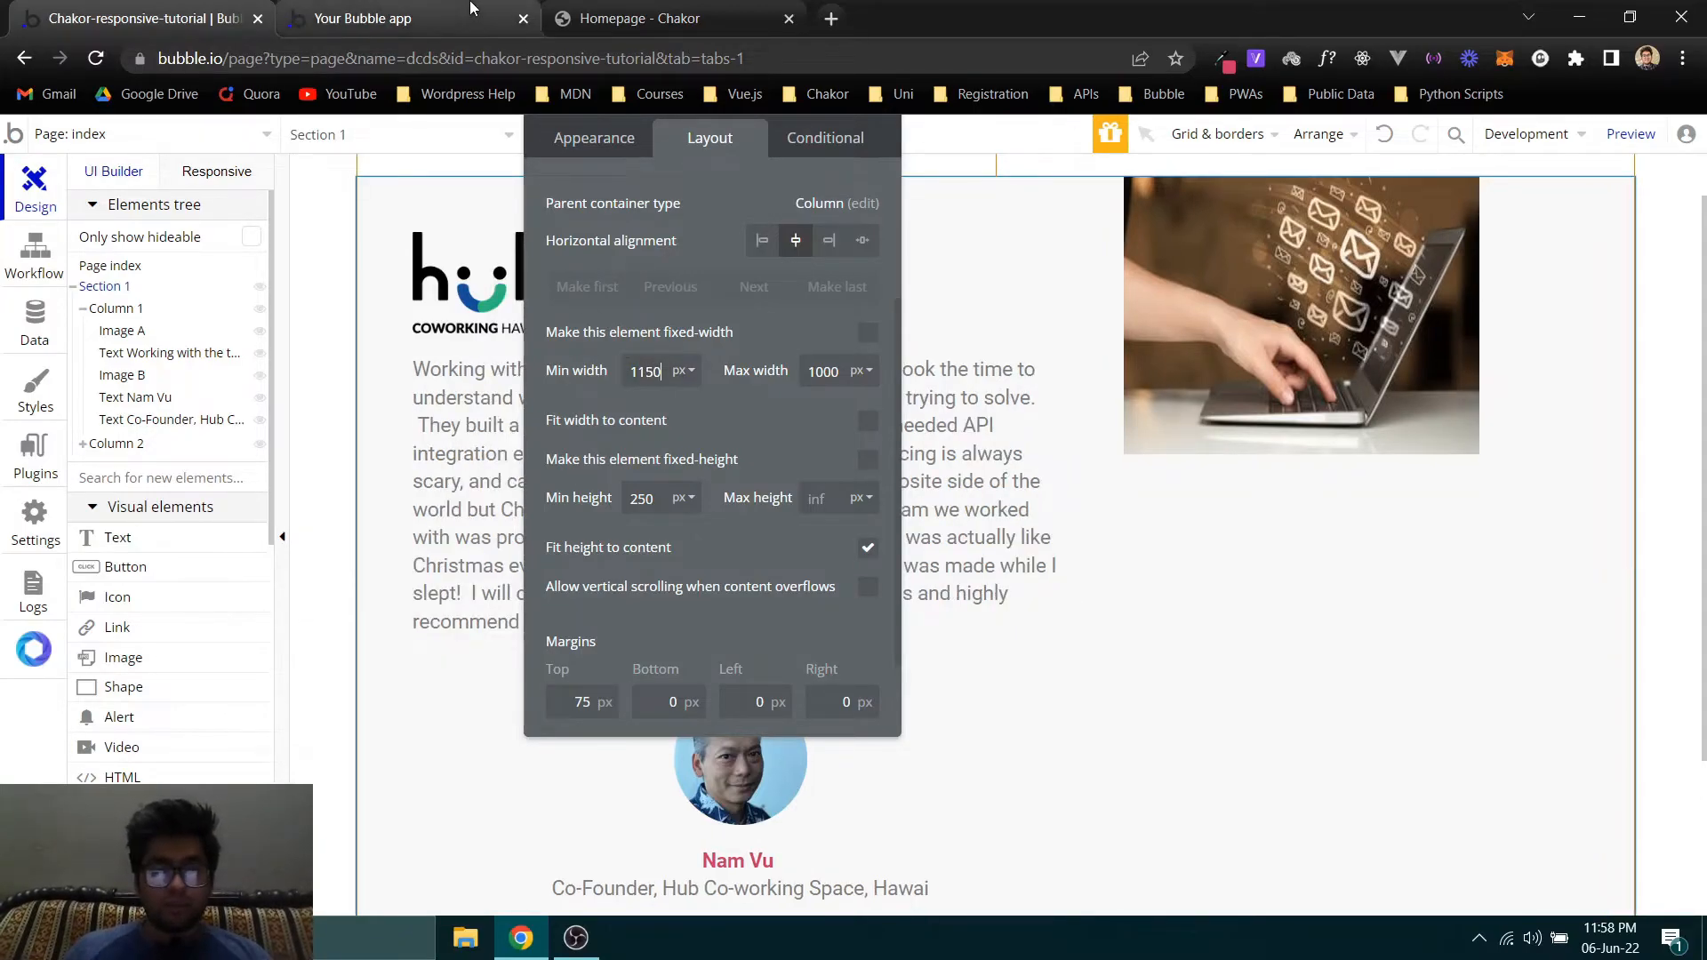
left_click(373, 18)
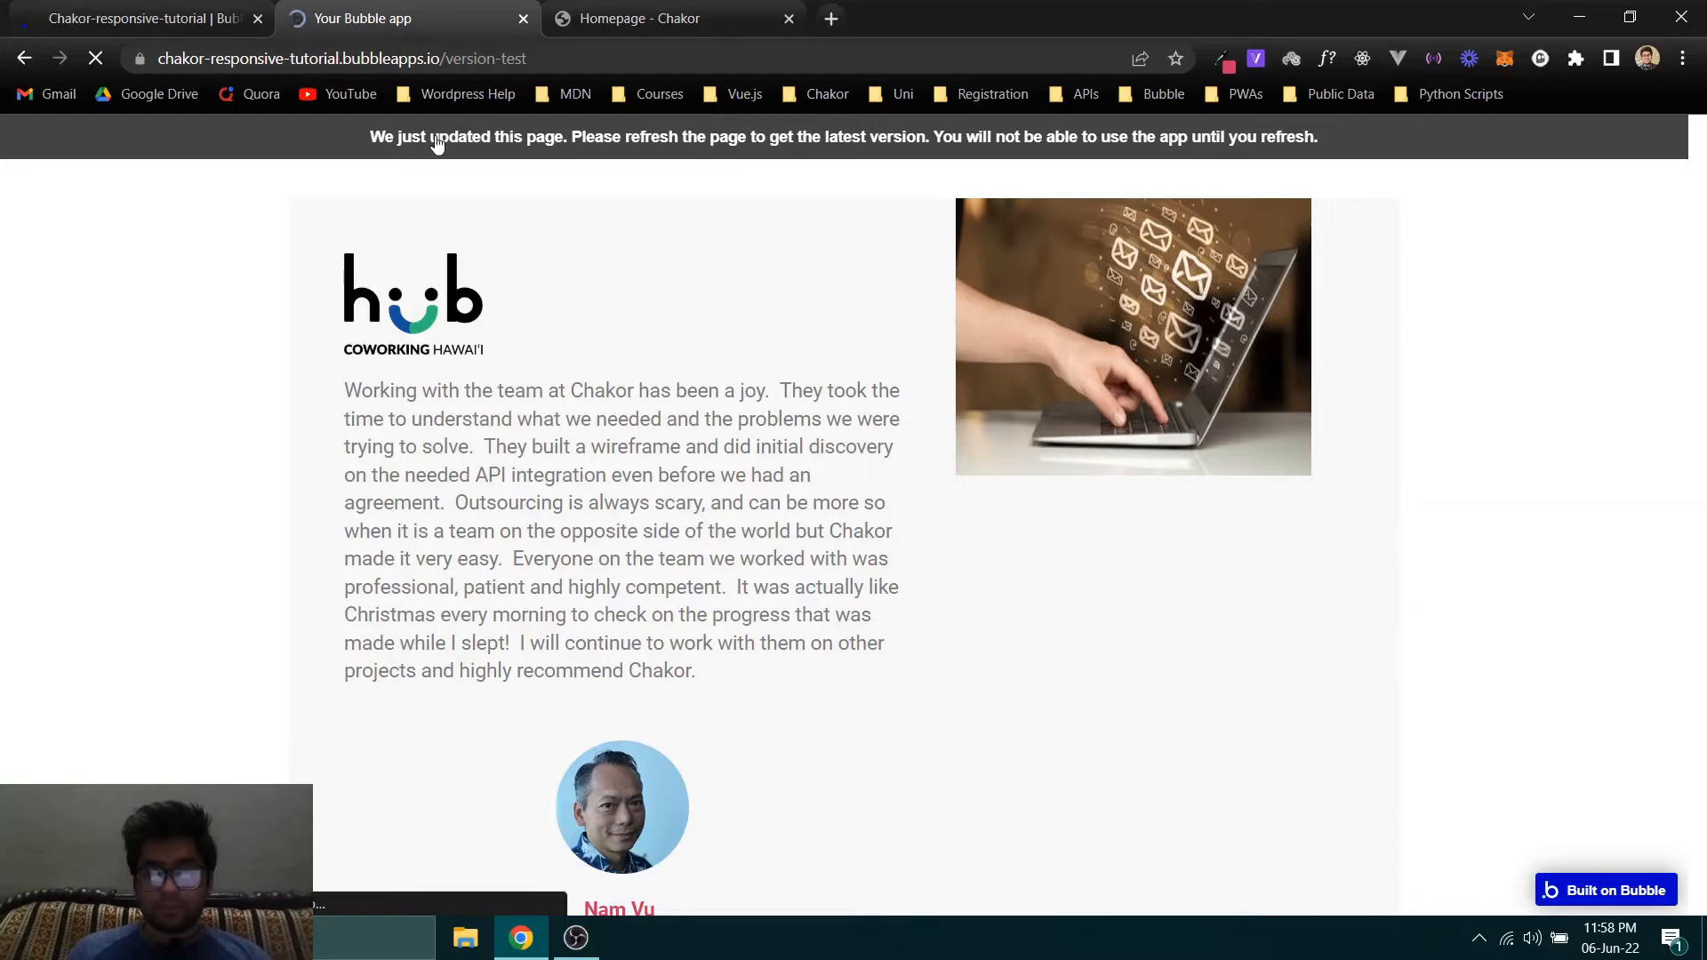
- Alternate between the refreshed preview and the Chakor homepage to compare card width, text wrapping and photo column position
left_click(654, 7)
left_click(452, 7)
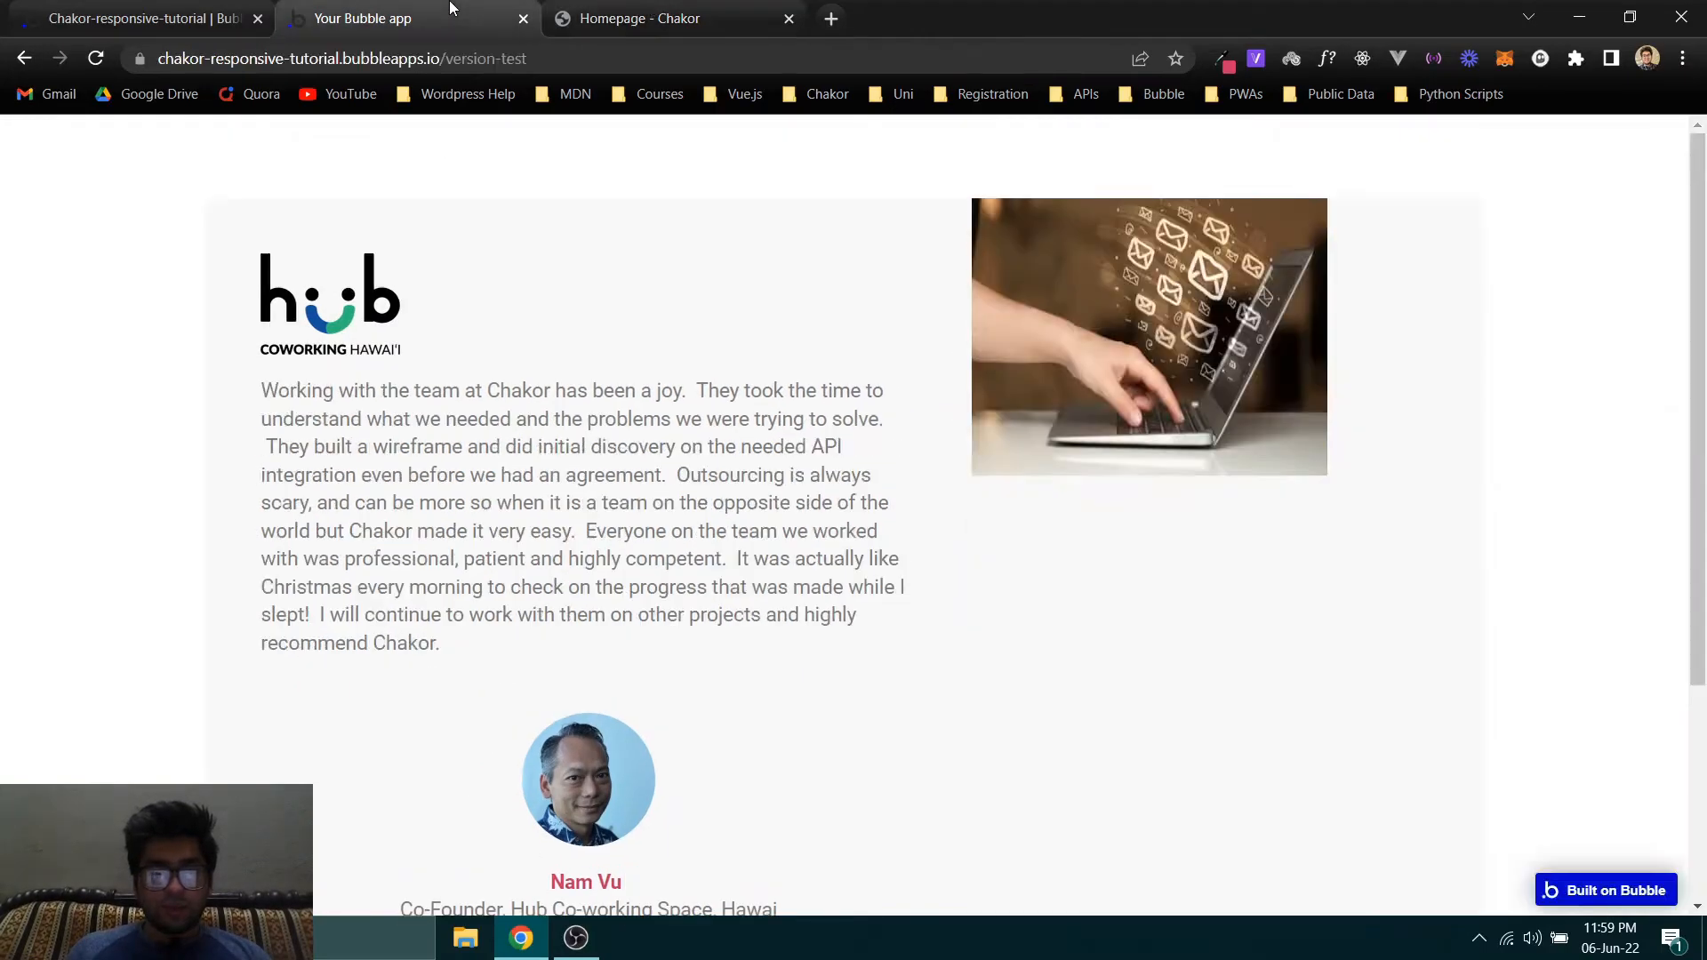
left_click(575, 8)
left_click(460, 8)
left_click(578, 7)
left_click(384, 7)
left_click(584, 7)
left_click(462, 7)
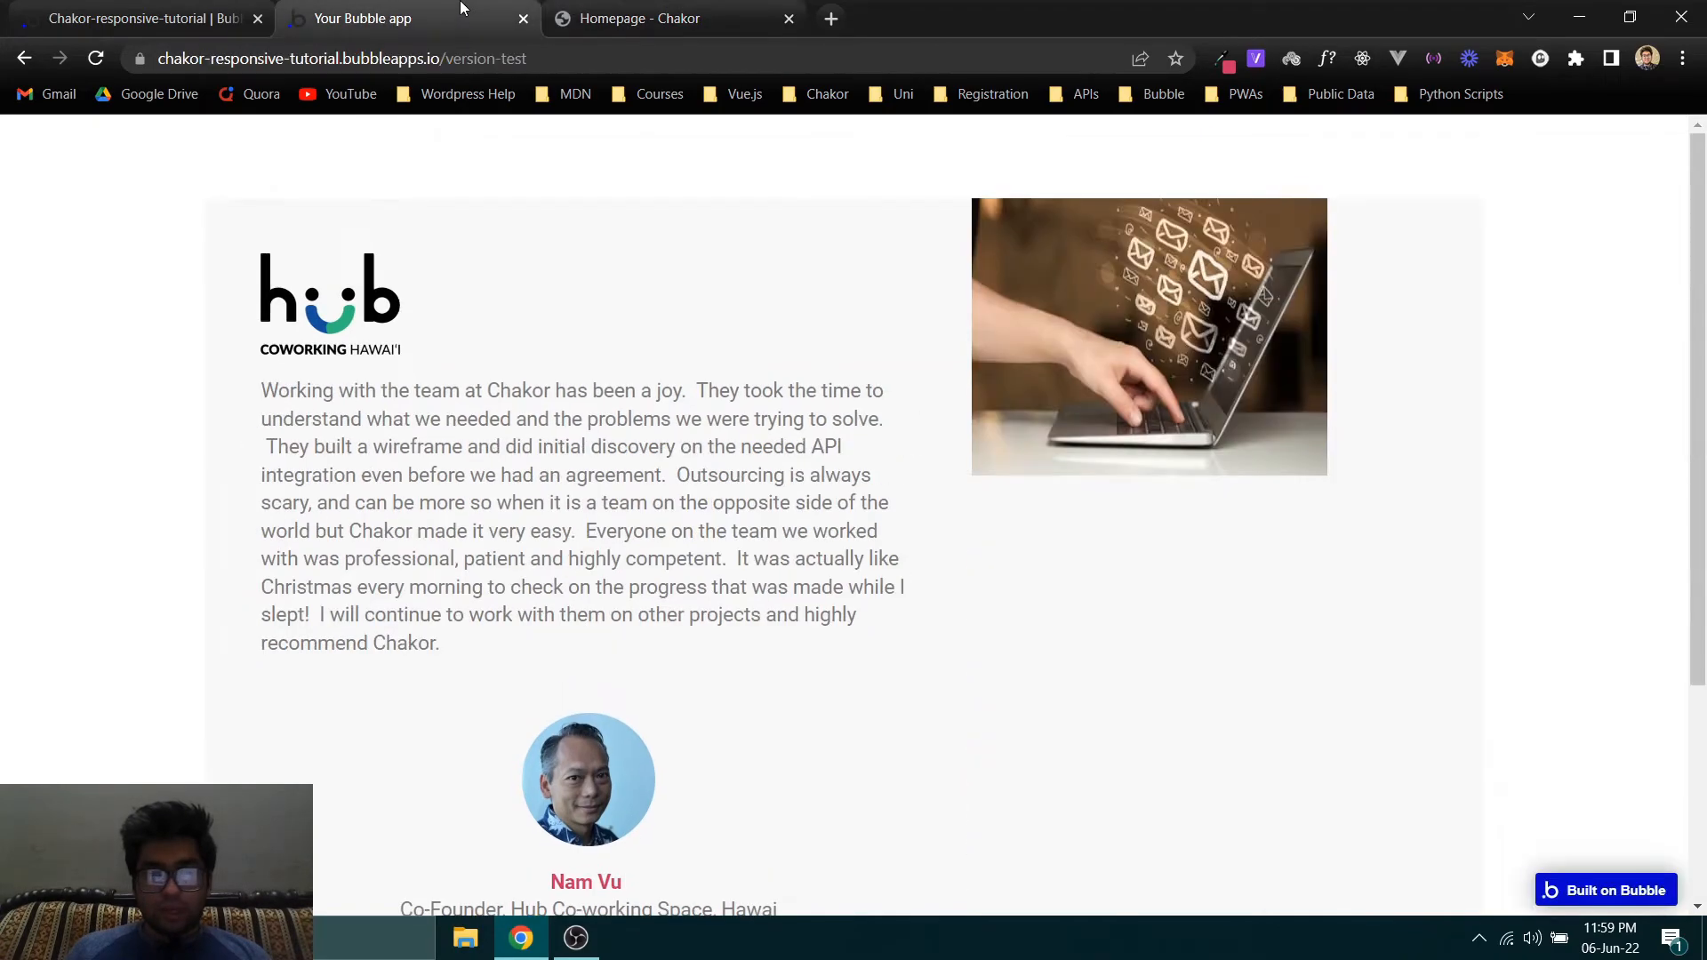
left_click(668, 8)
left_click(445, 16)
left_click(631, 13)
left_click(373, 10)
left_click(627, 10)
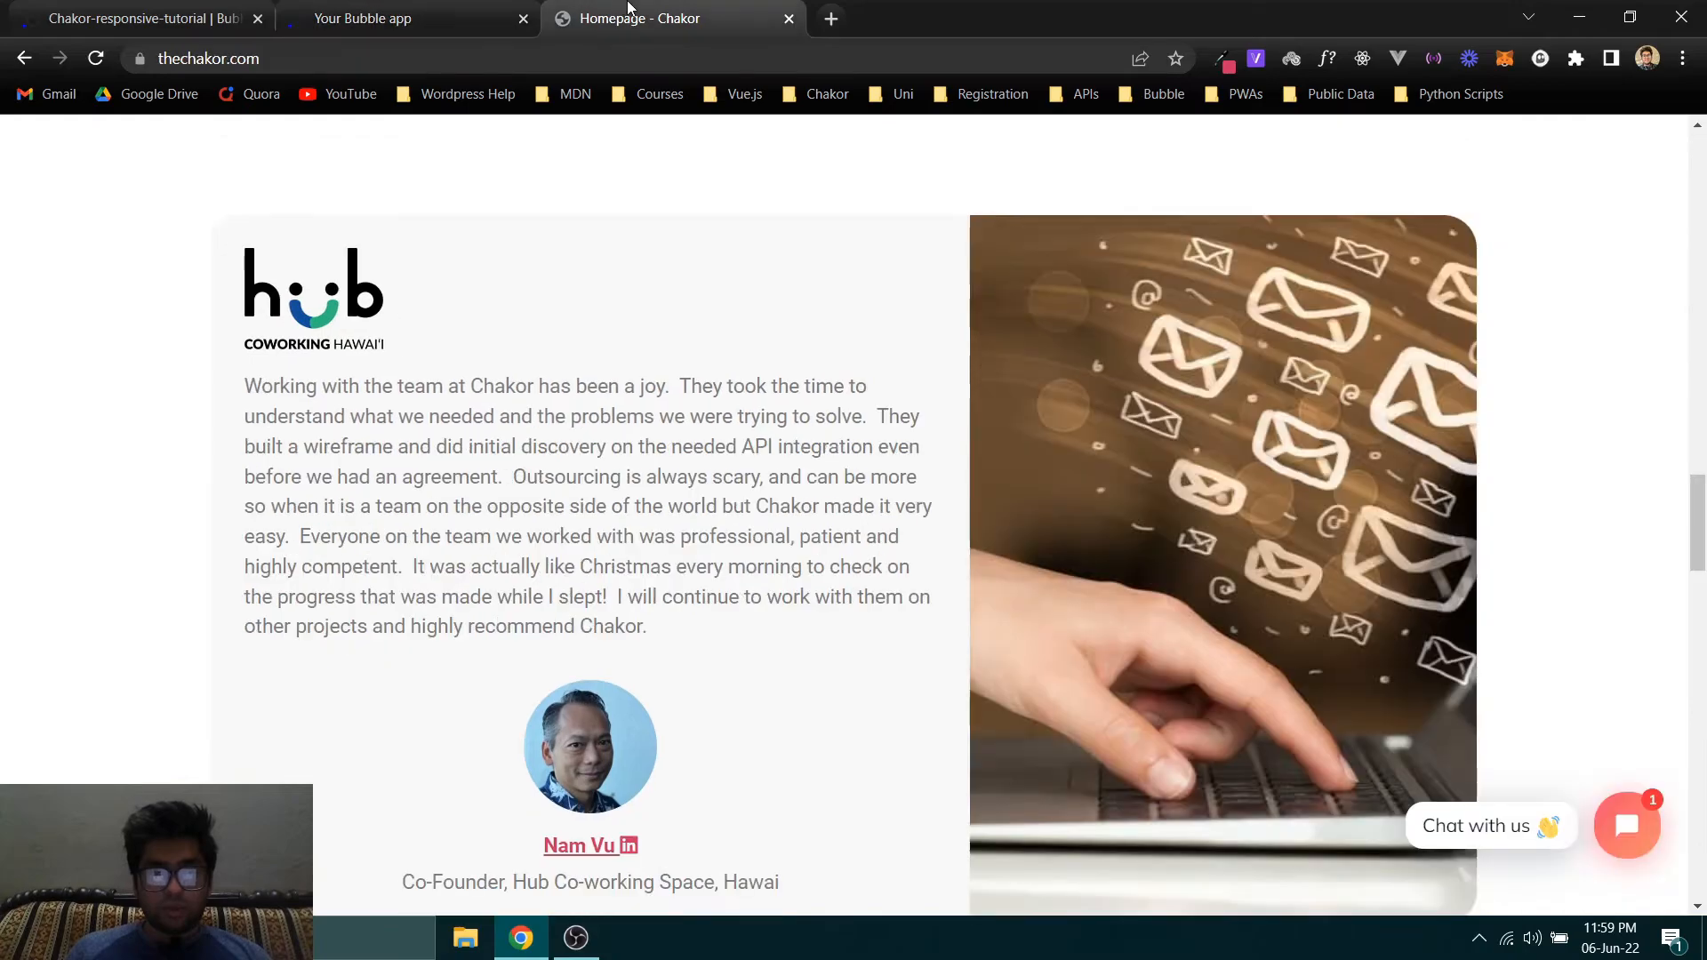
left_click(484, 10)
left_click(619, 7)
left_click(469, 7)
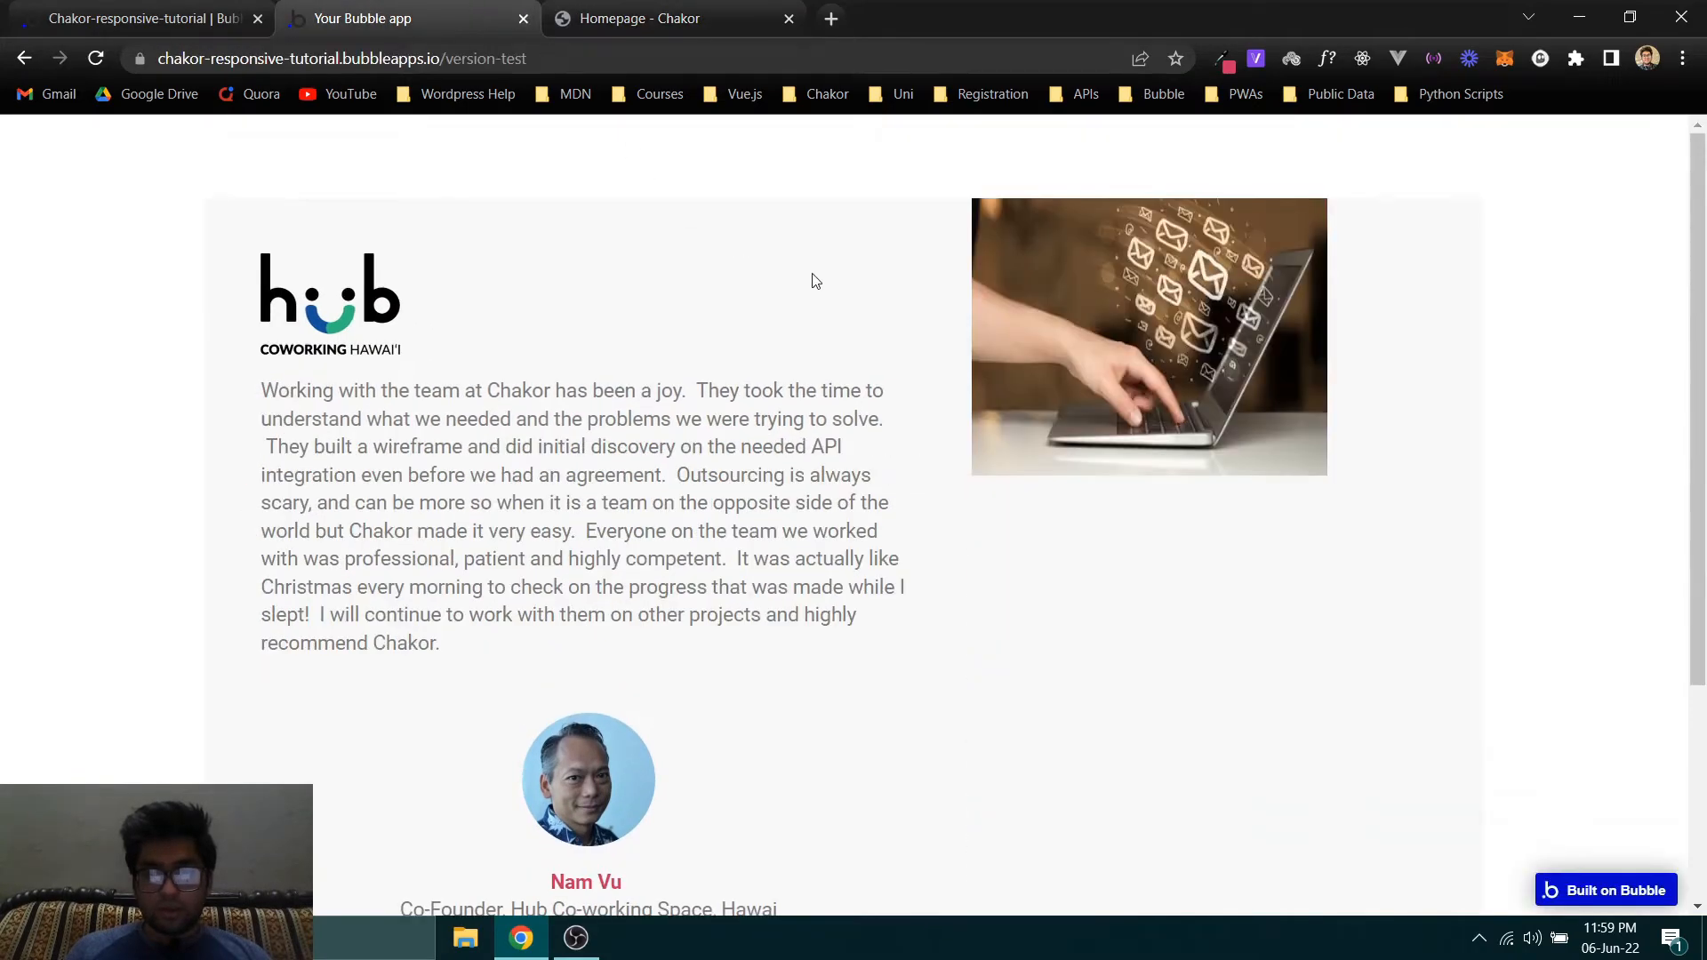
left_click(666, 10)
left_click(483, 11)
left_click(667, 7)
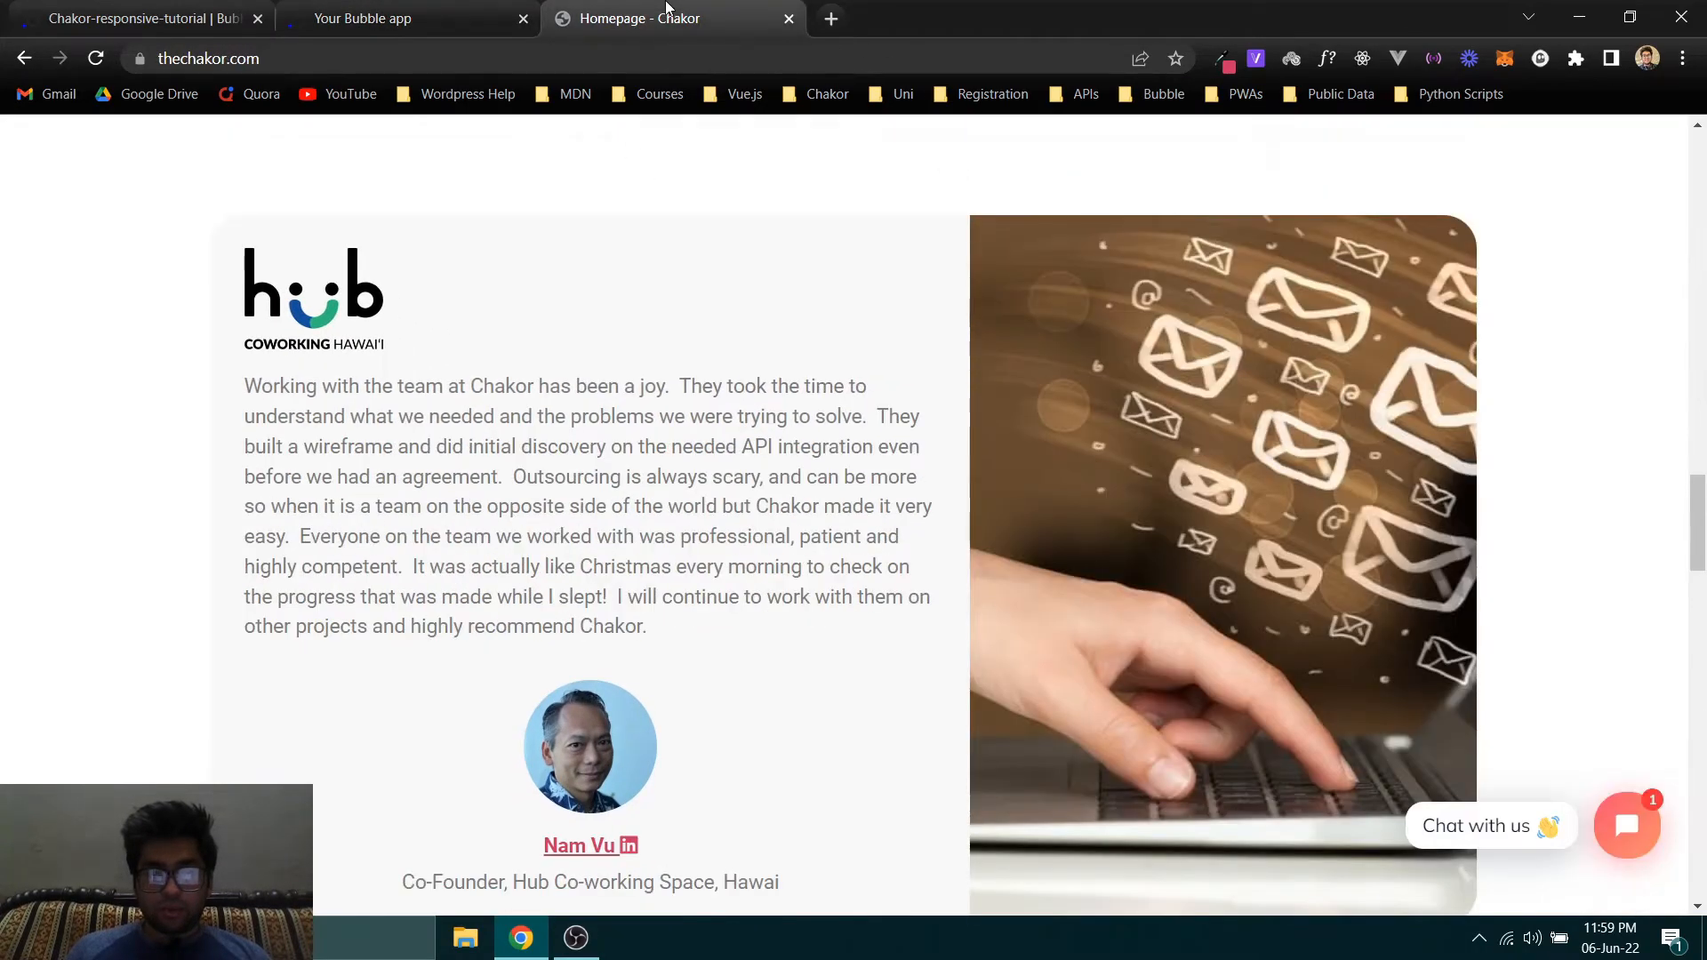
left_click(487, 11)
left_click(596, 11)
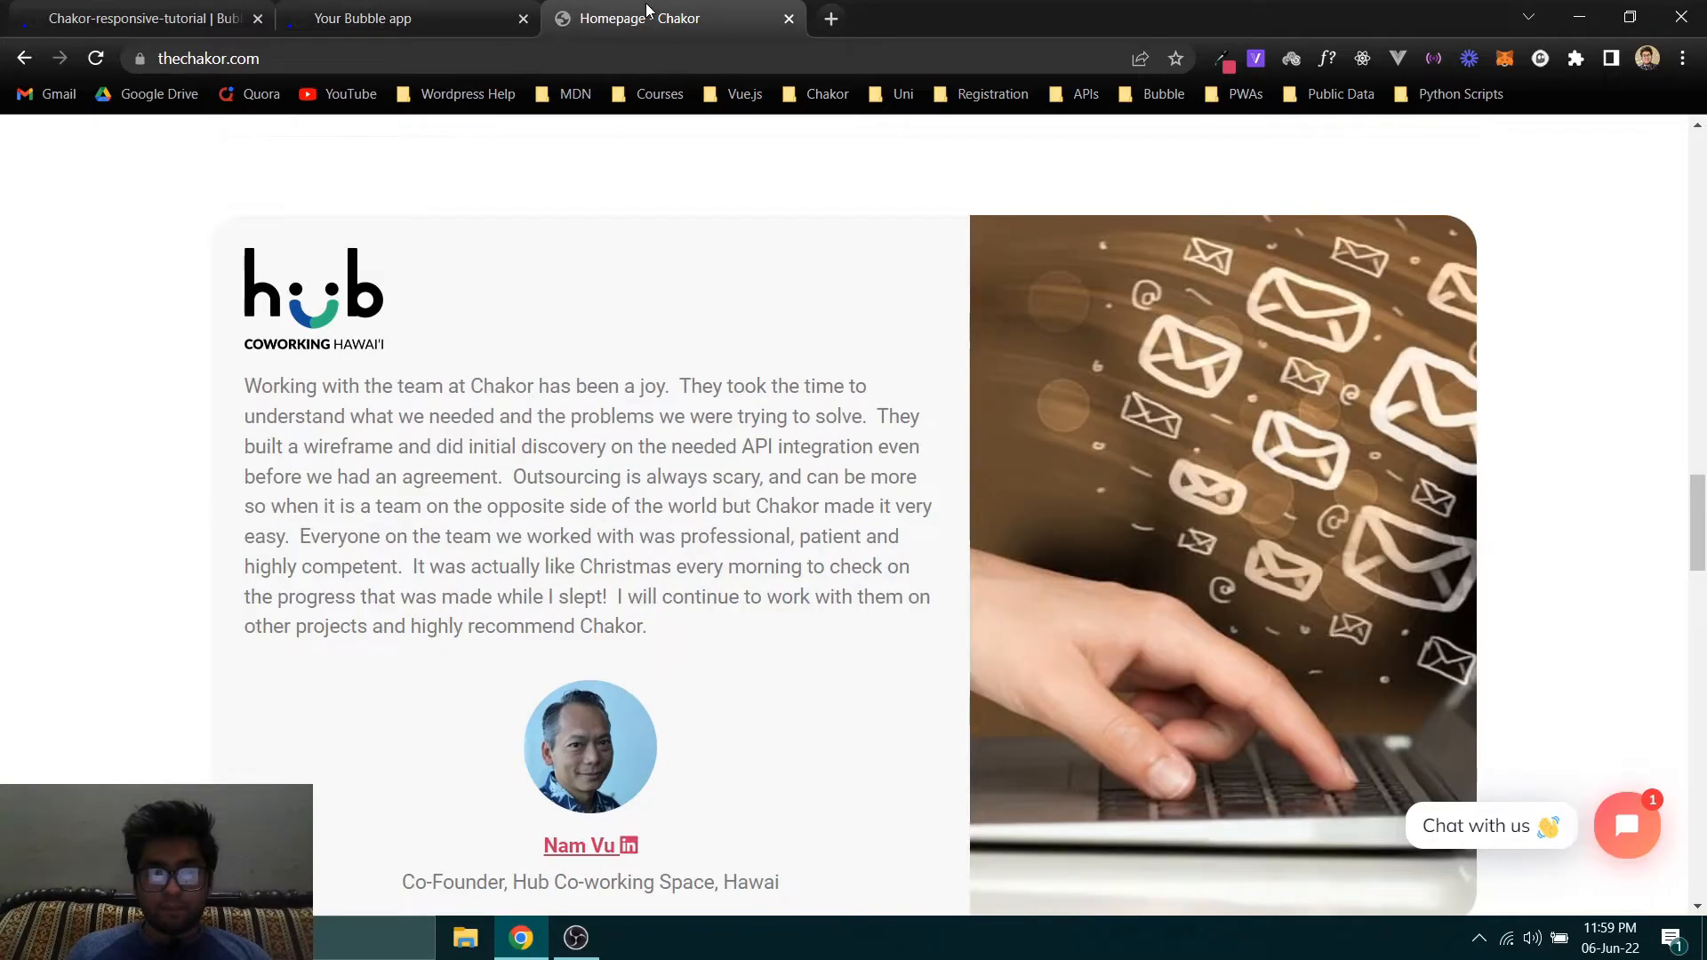
left_click(438, 8)
left_click(587, 8)
left_click(426, 11)
- Return to the Bubble editor and set the fixed widths to 62% for Column 1 and 38% for Column 2
left_click(174, 8)
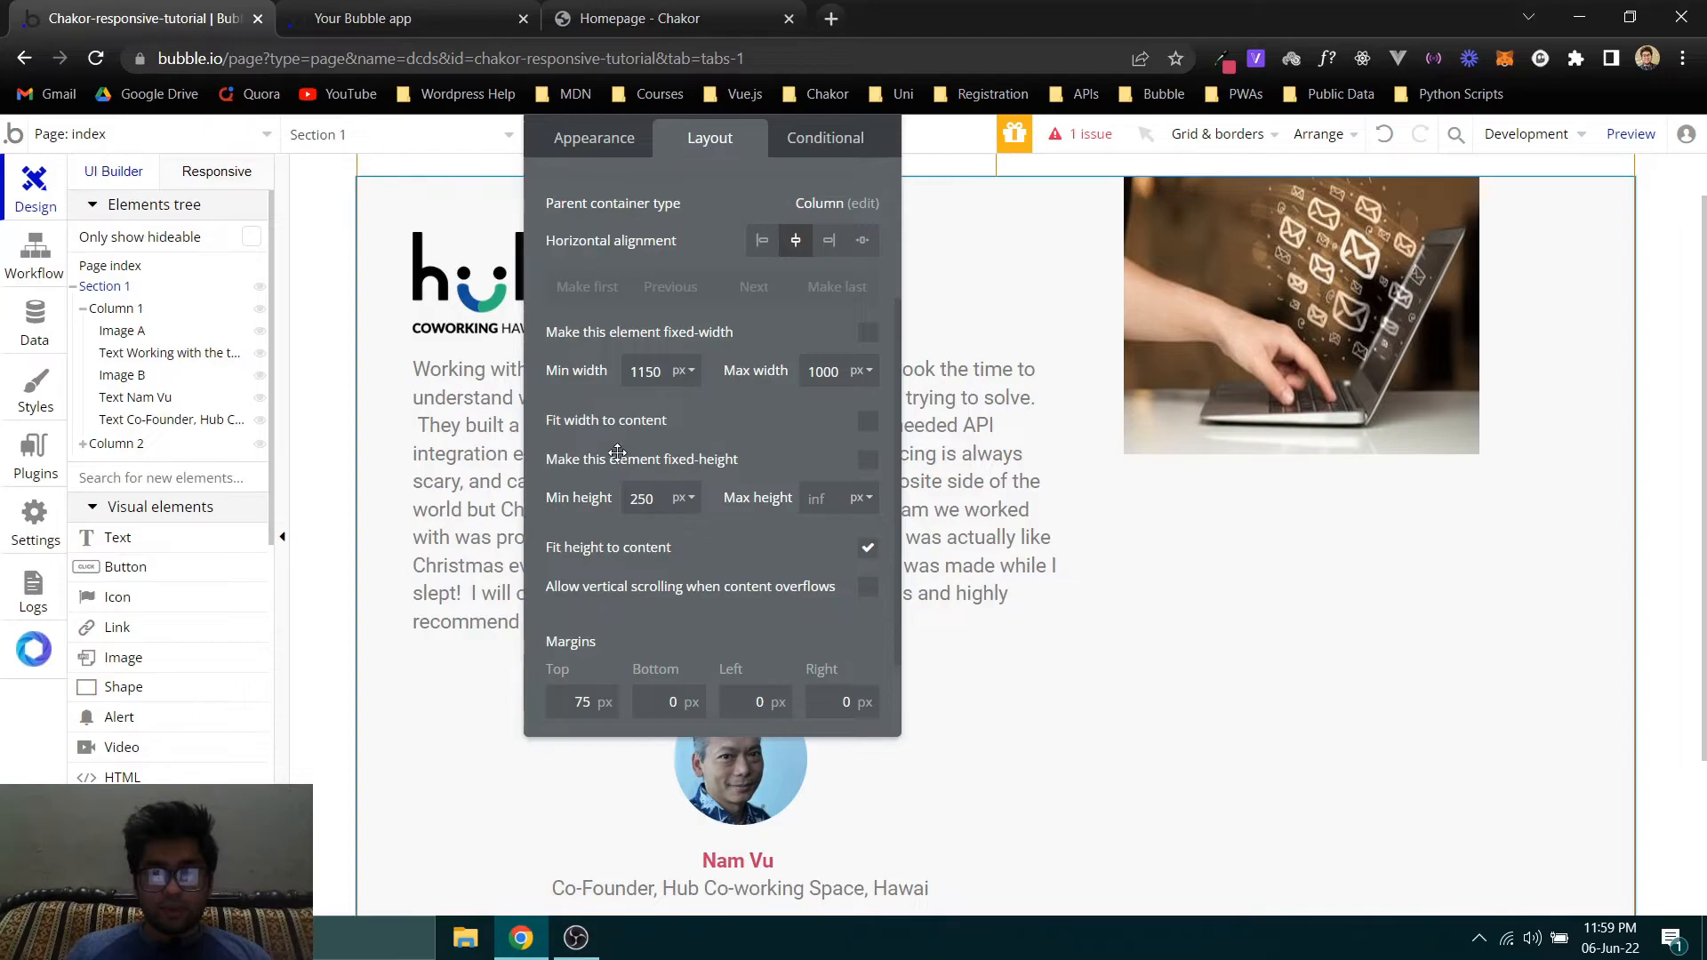
left_click(373, 253)
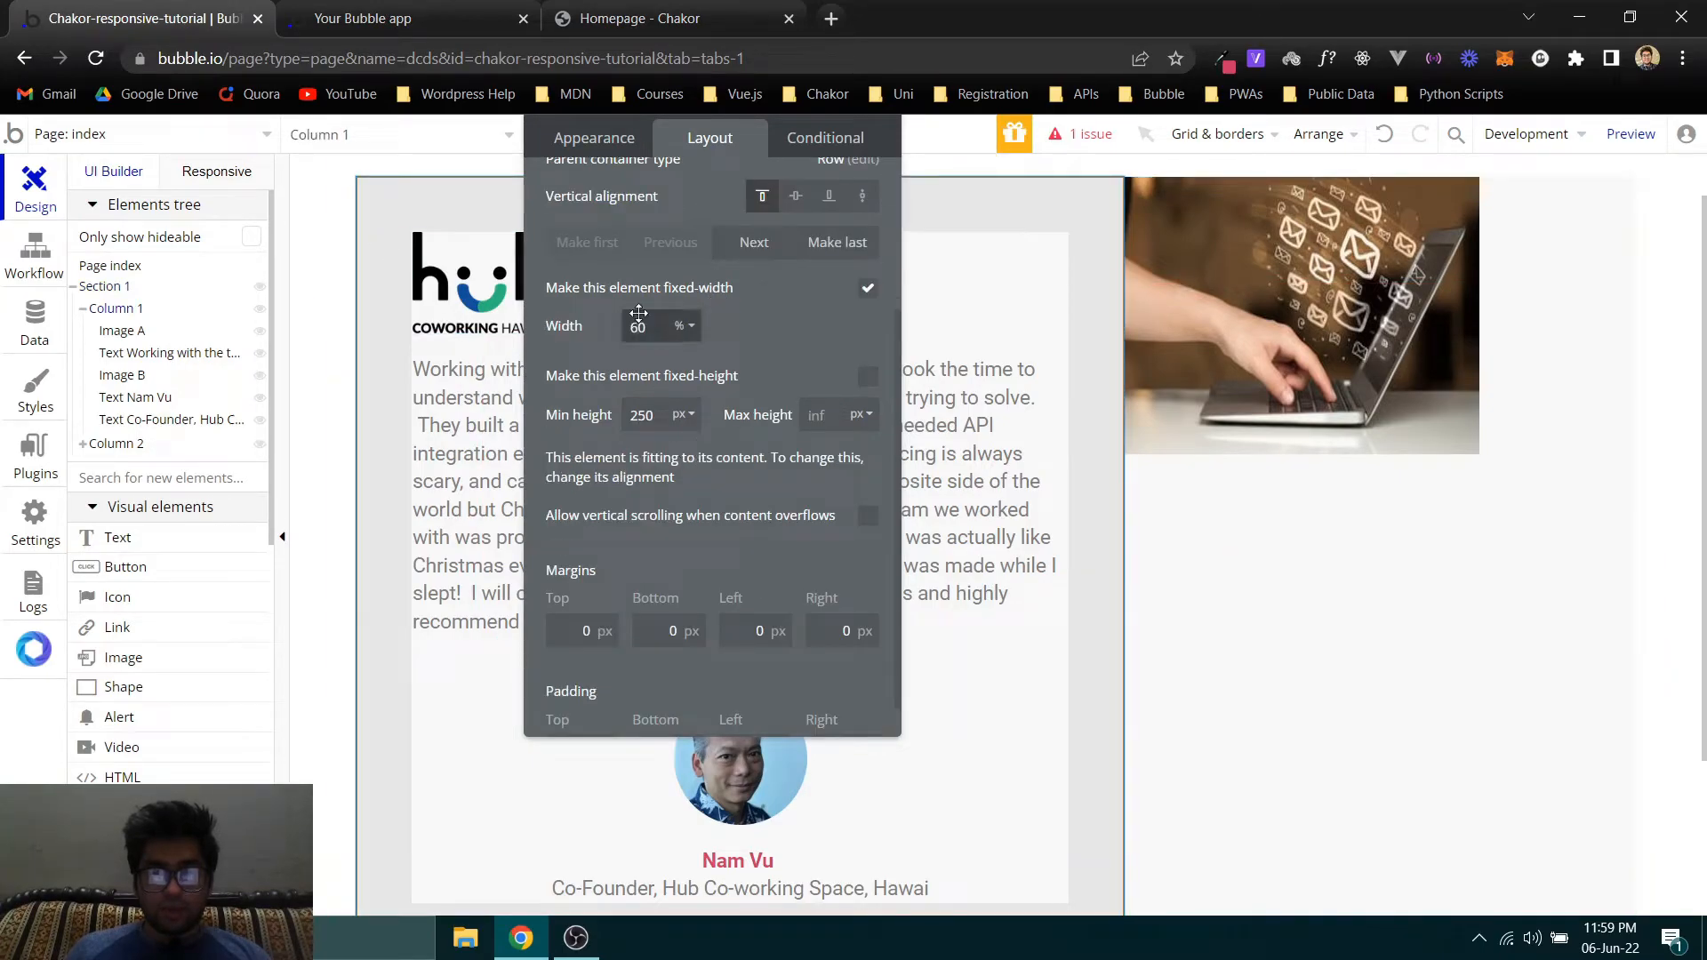
type("62")
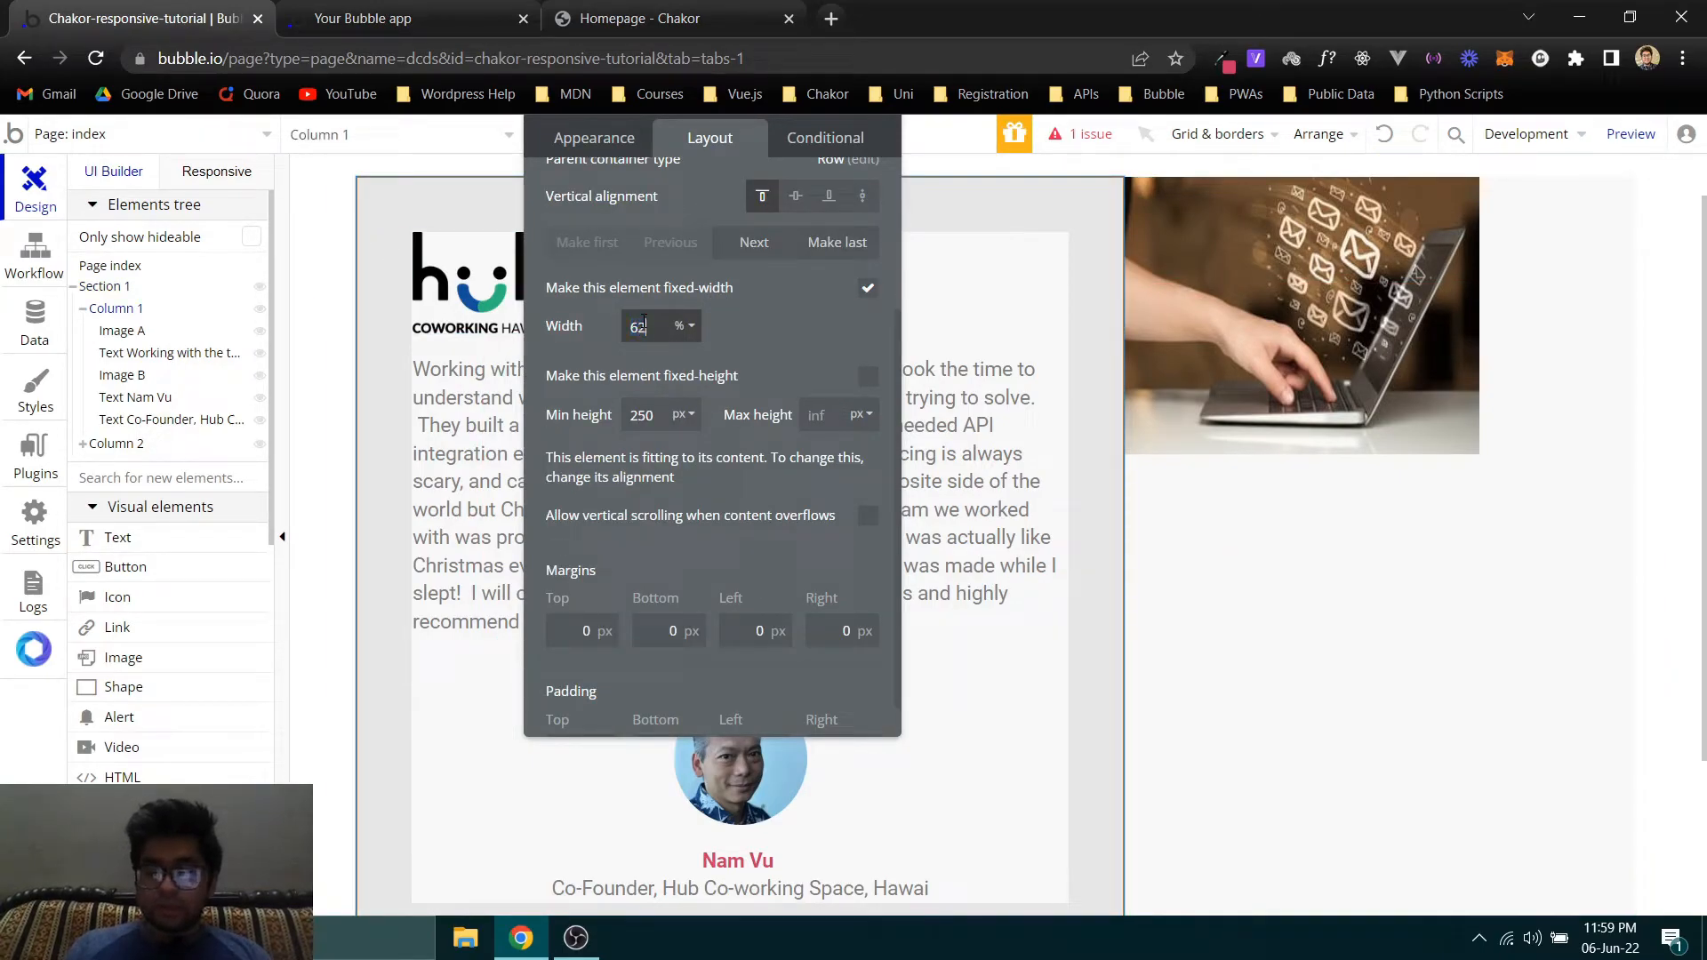
left_click(114, 444)
double_click(658, 331)
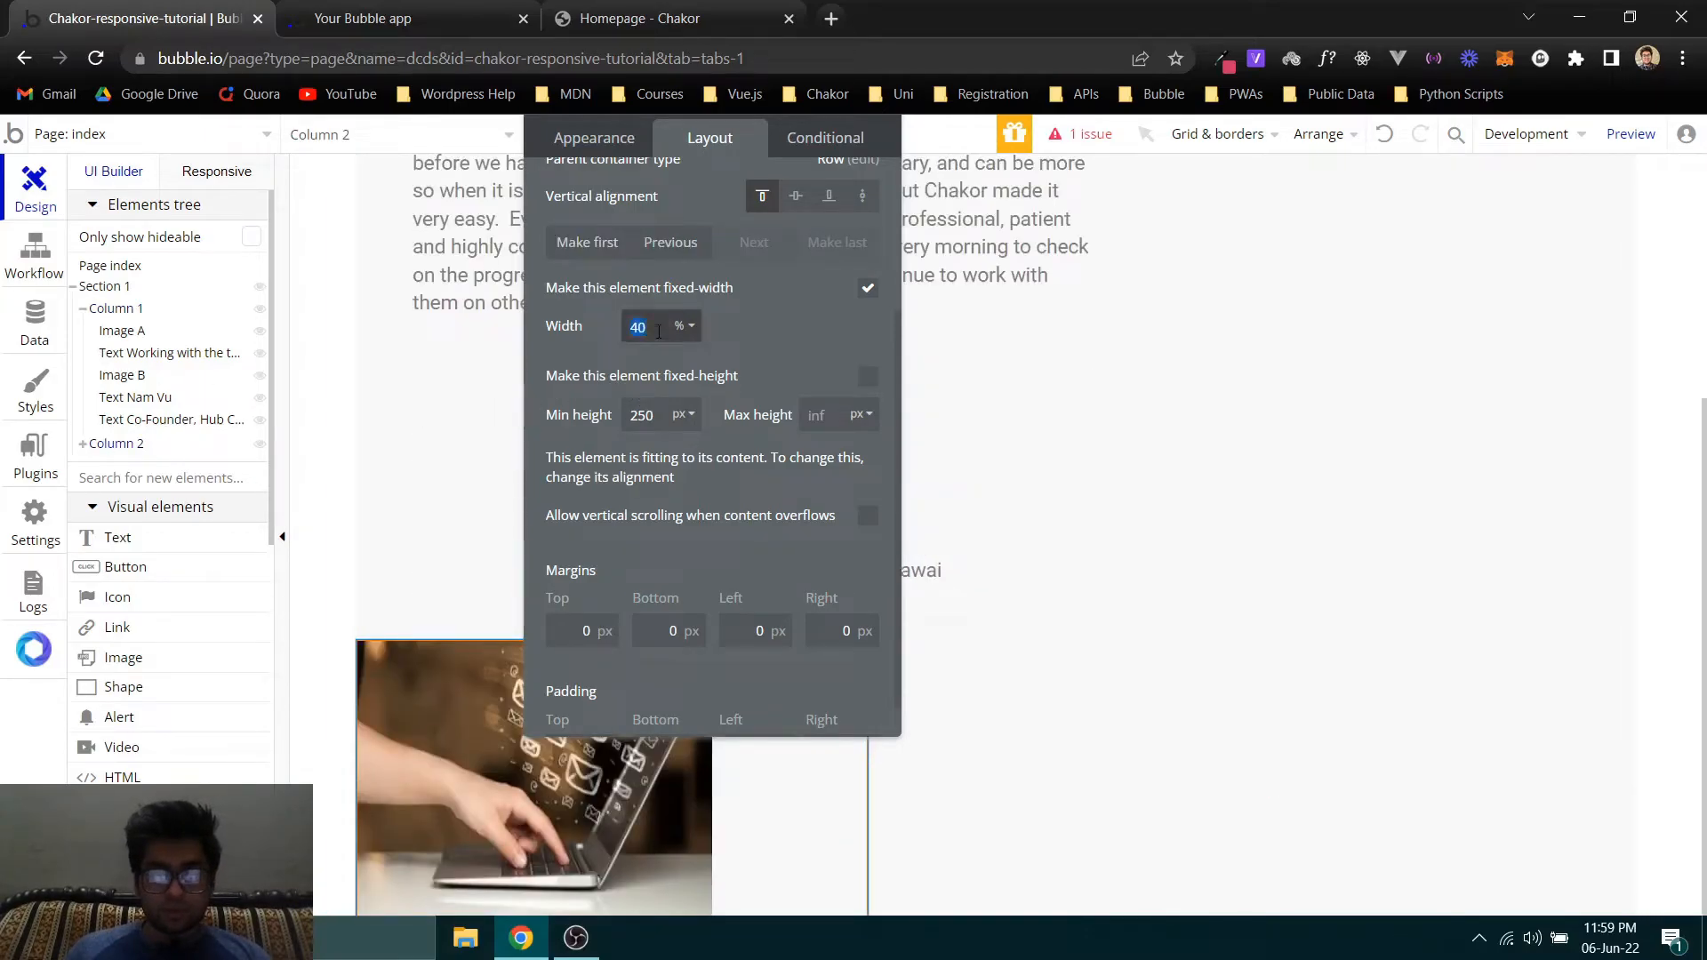
type("38")
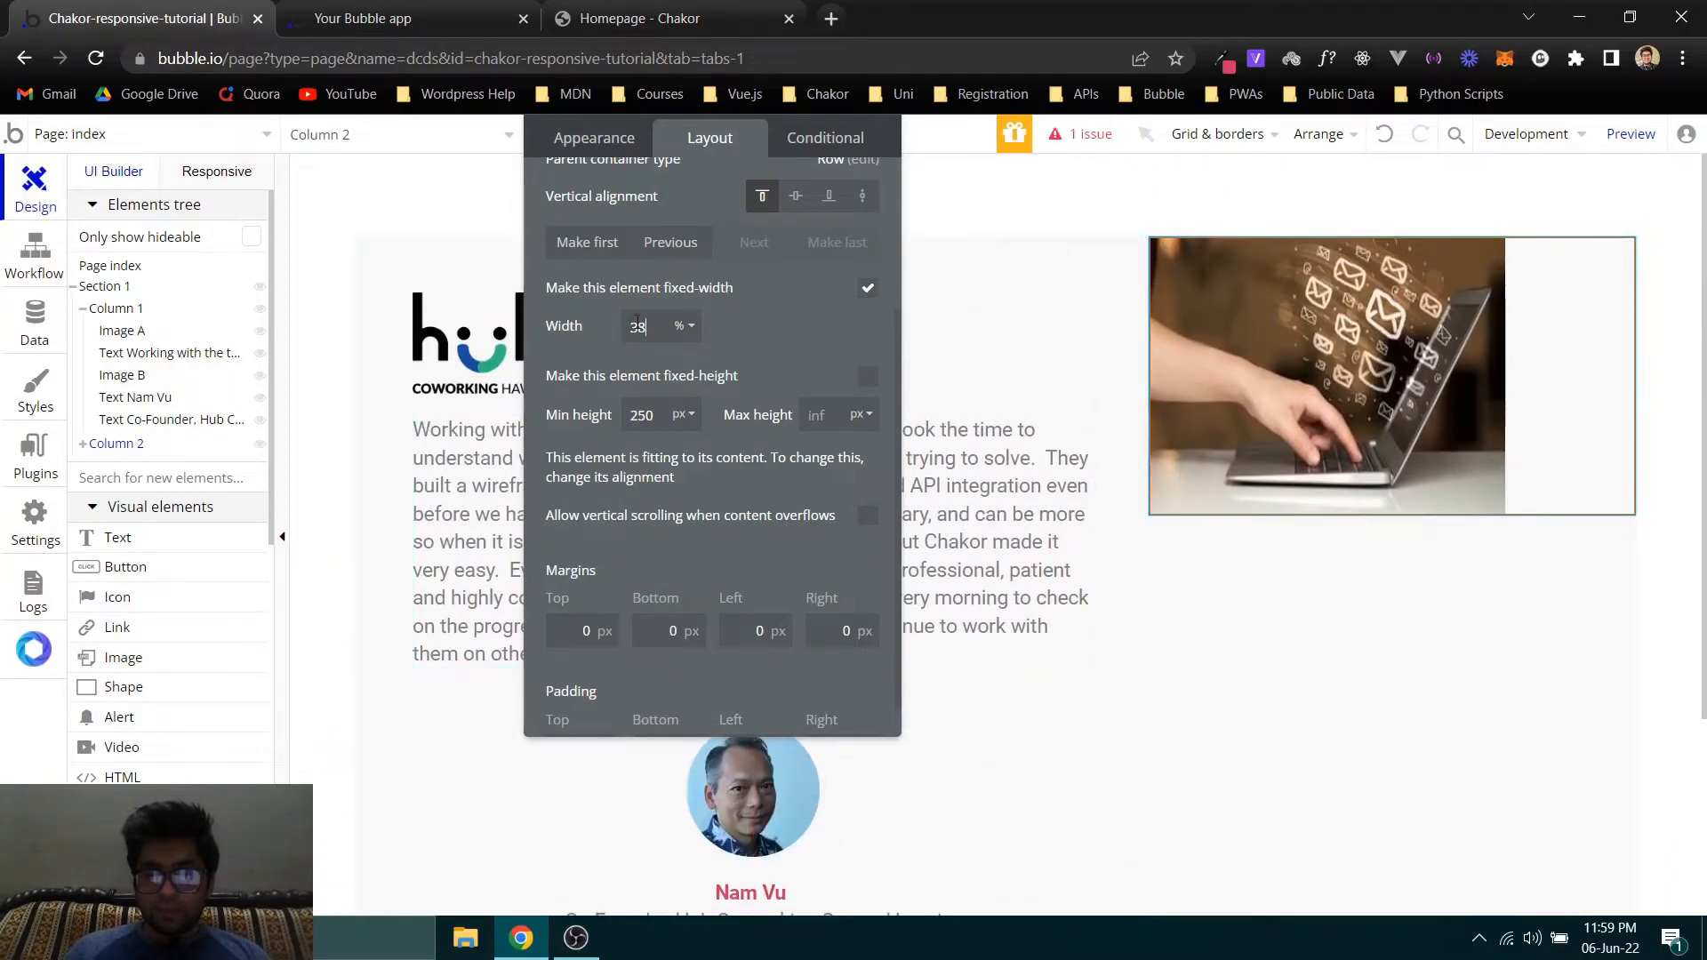
- Refresh the page preview and compare the two columns' proportions with the original card on the Chakor homepage
left_click(607, 10)
left_click(436, 10)
left_click(445, 140)
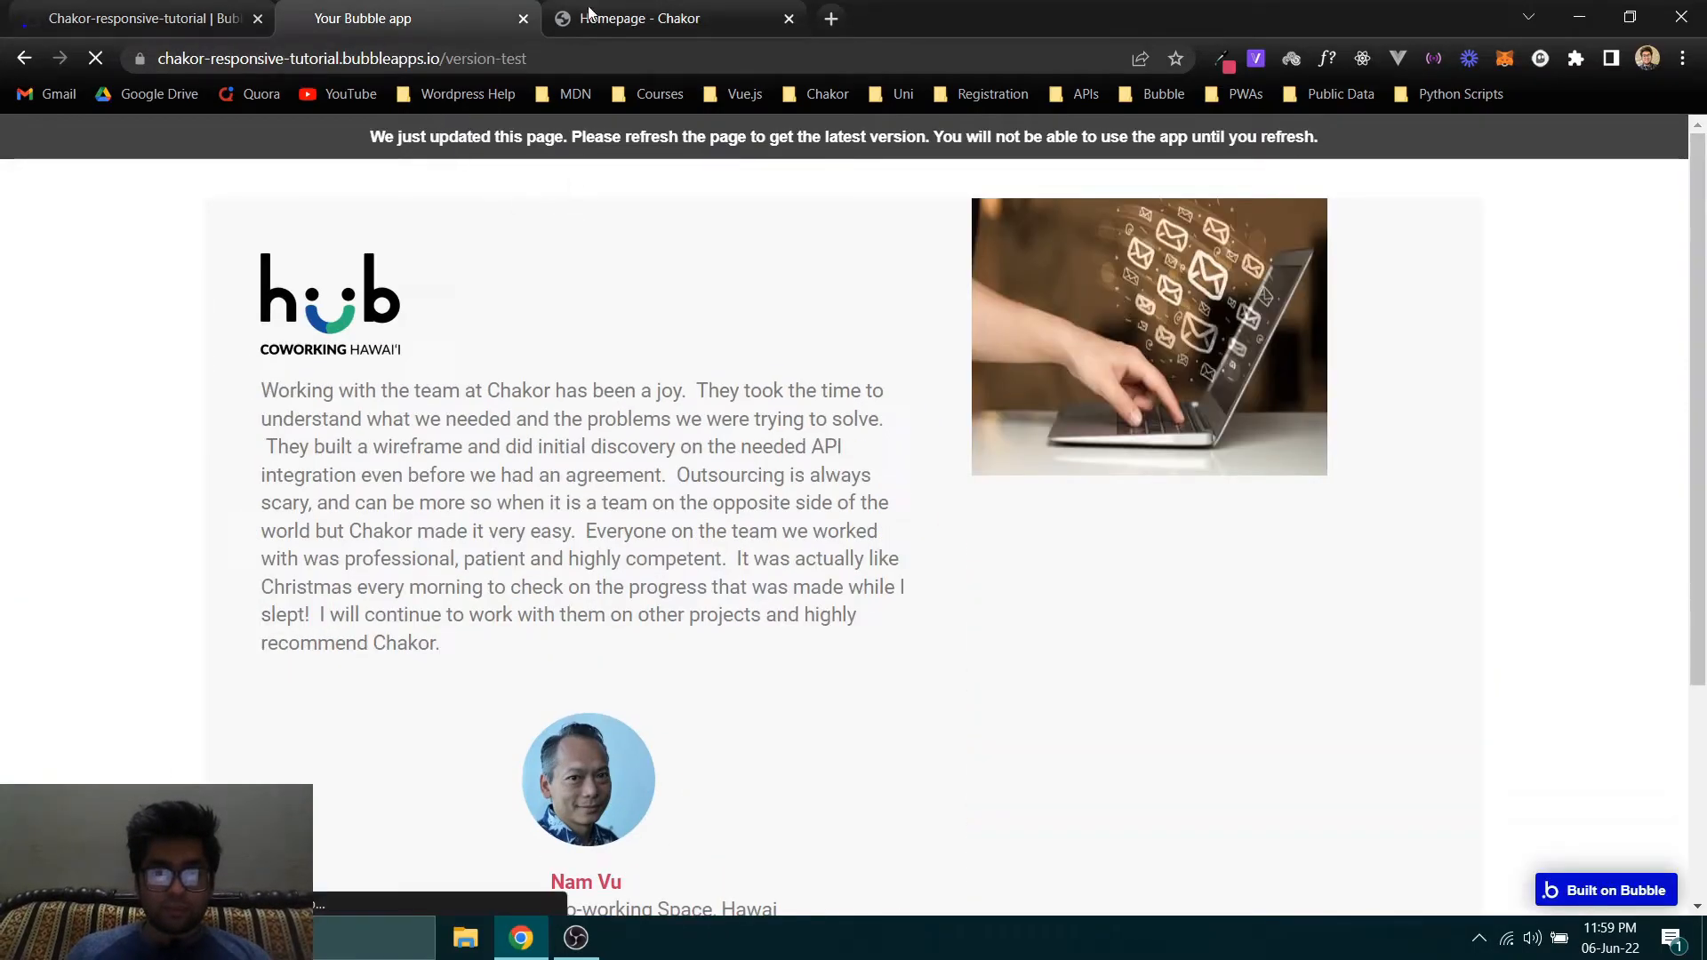
left_click(625, 10)
left_click(426, 8)
left_click(614, 8)
left_click(435, 8)
left_click(617, 8)
left_click(442, 8)
left_click(613, 9)
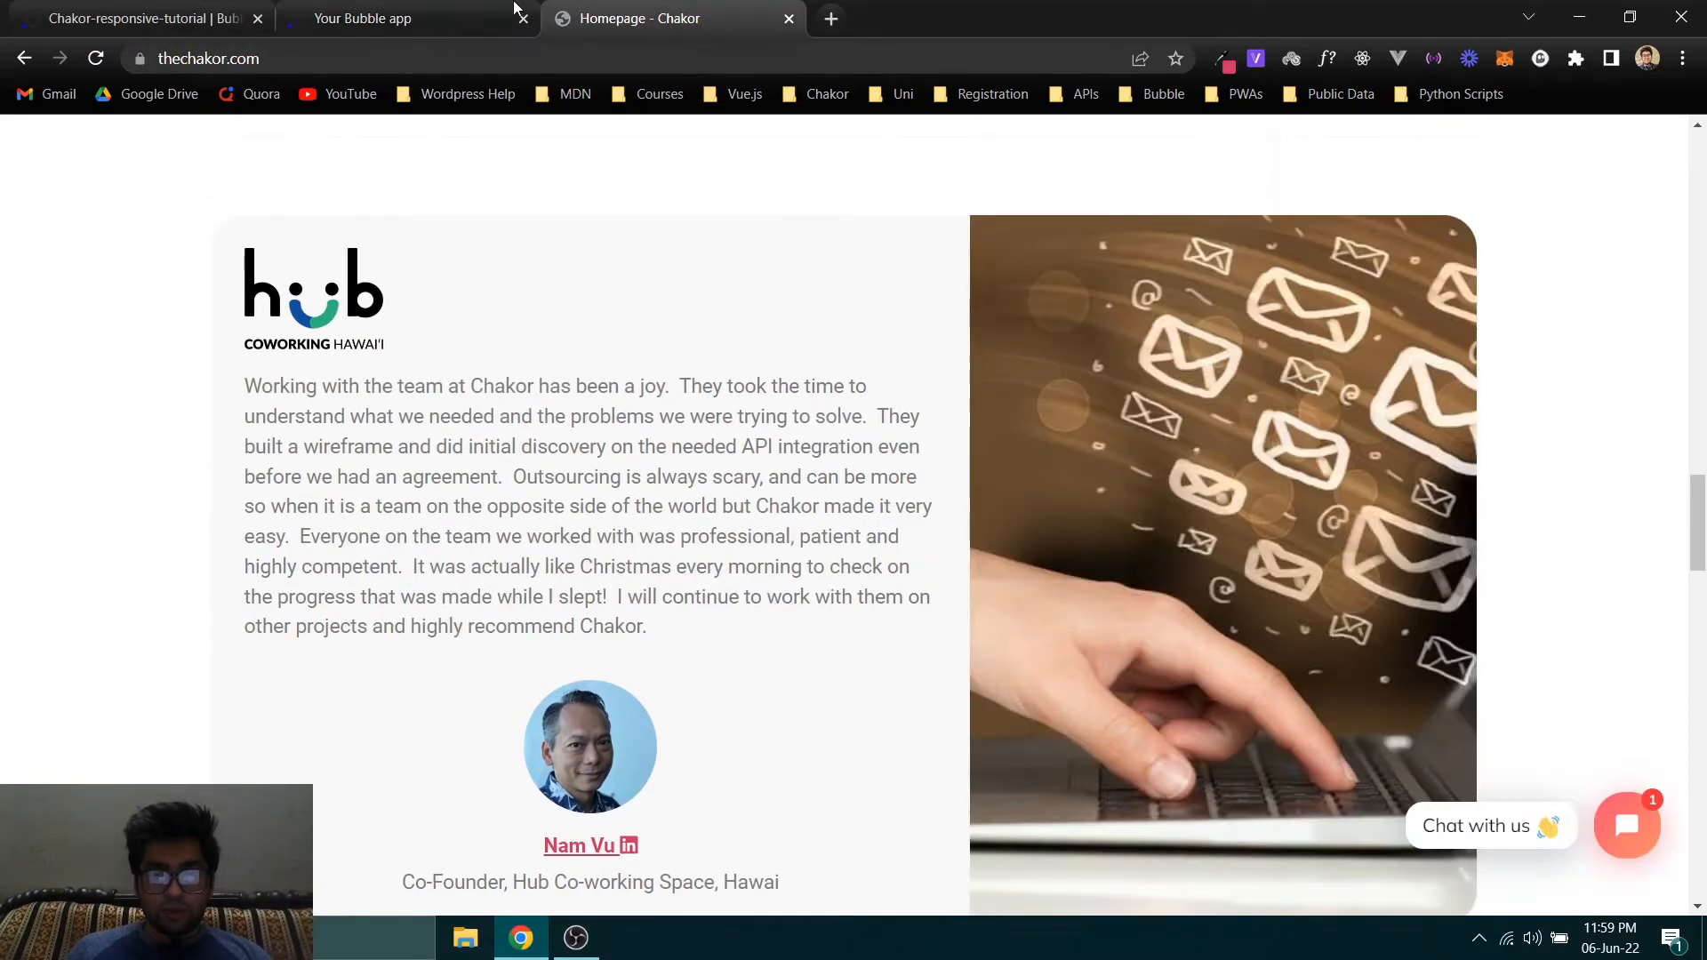
left_click(436, 9)
- Return to the Bubble editor, center the laptop photo horizontally in Column 2 and turn off its fixed width
left_click(125, 9)
left_click(1430, 402)
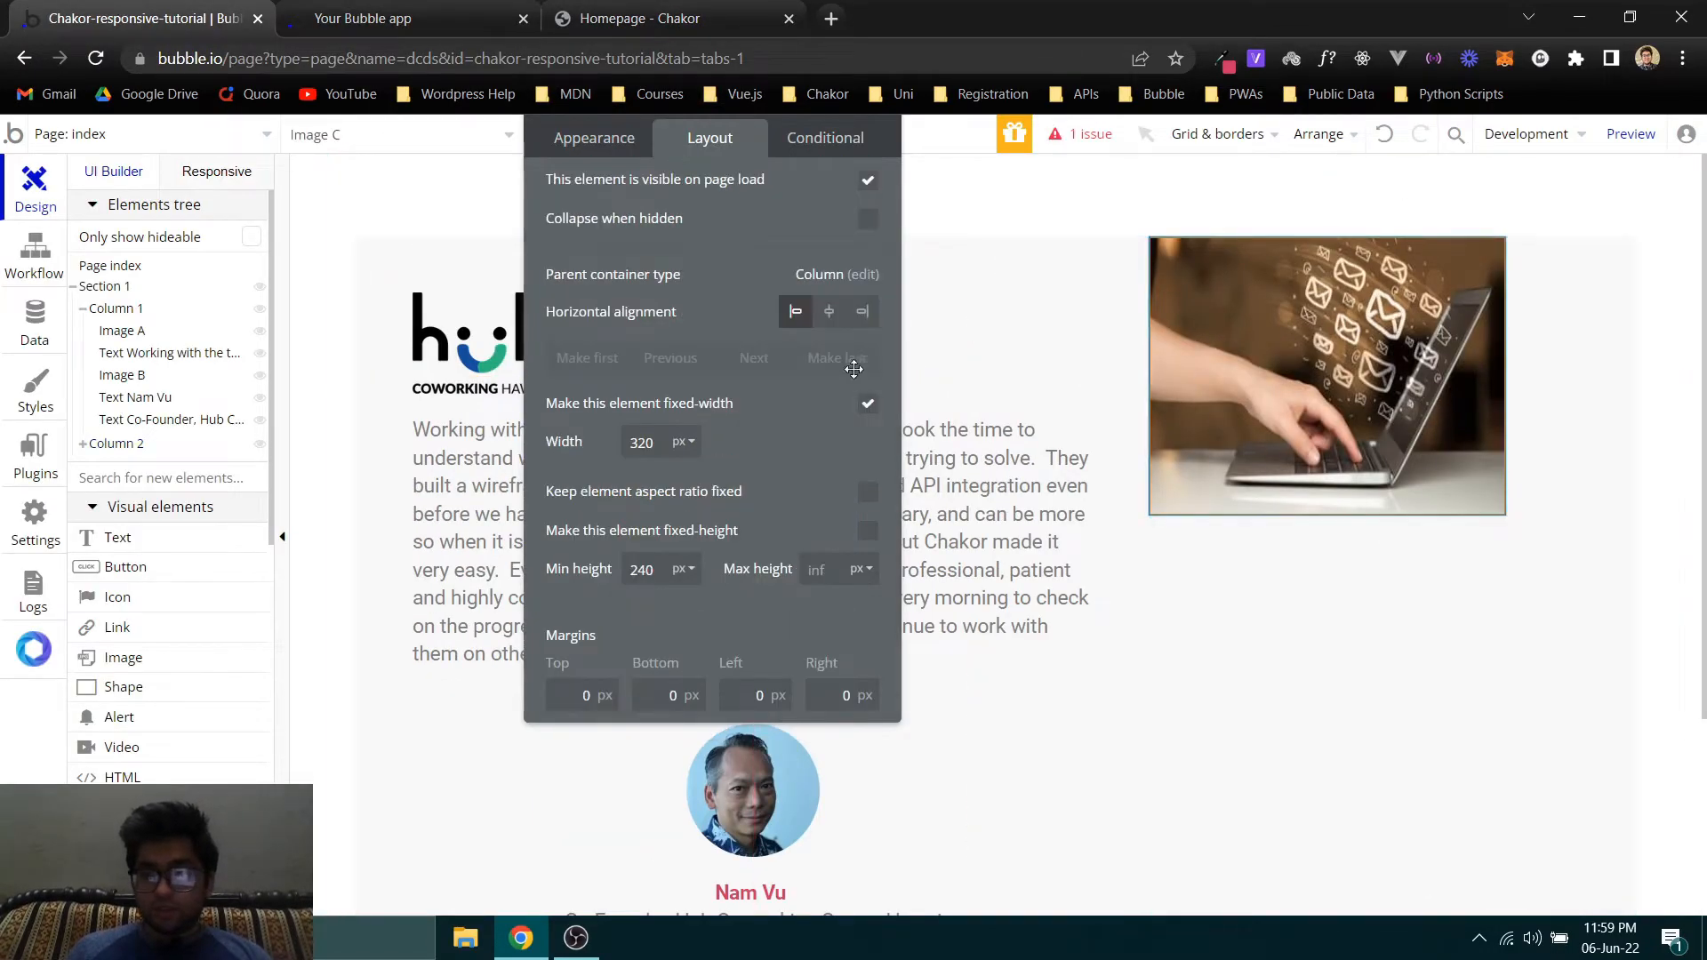
left_click(828, 311)
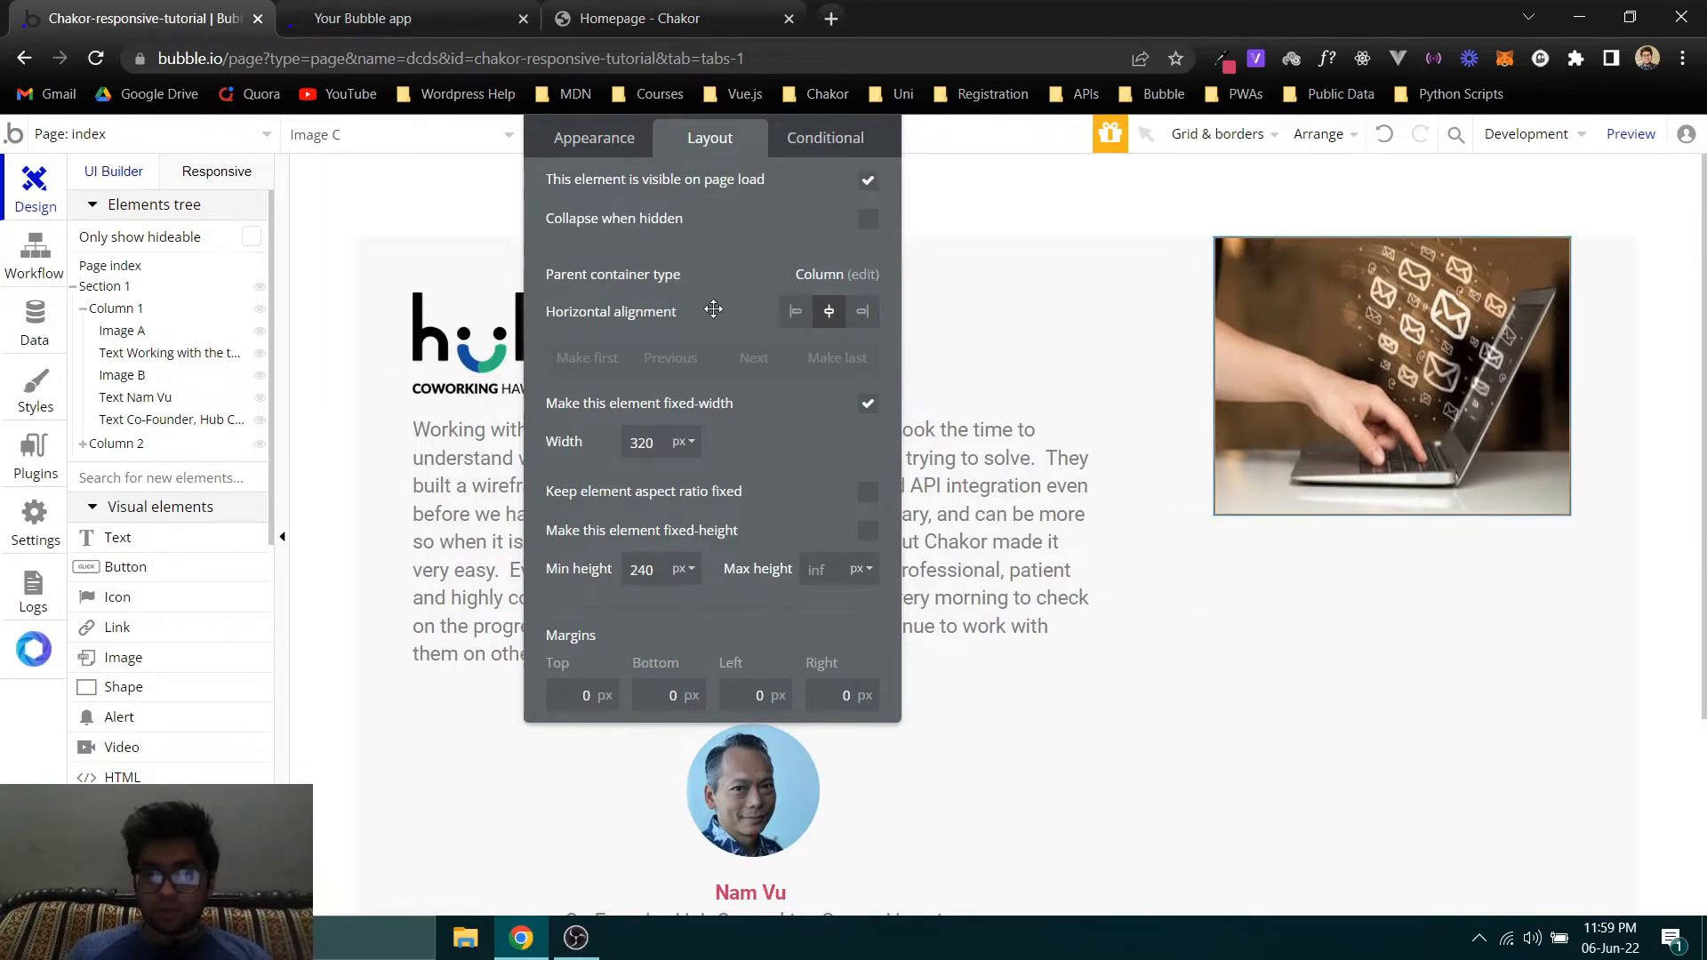
left_click(867, 404)
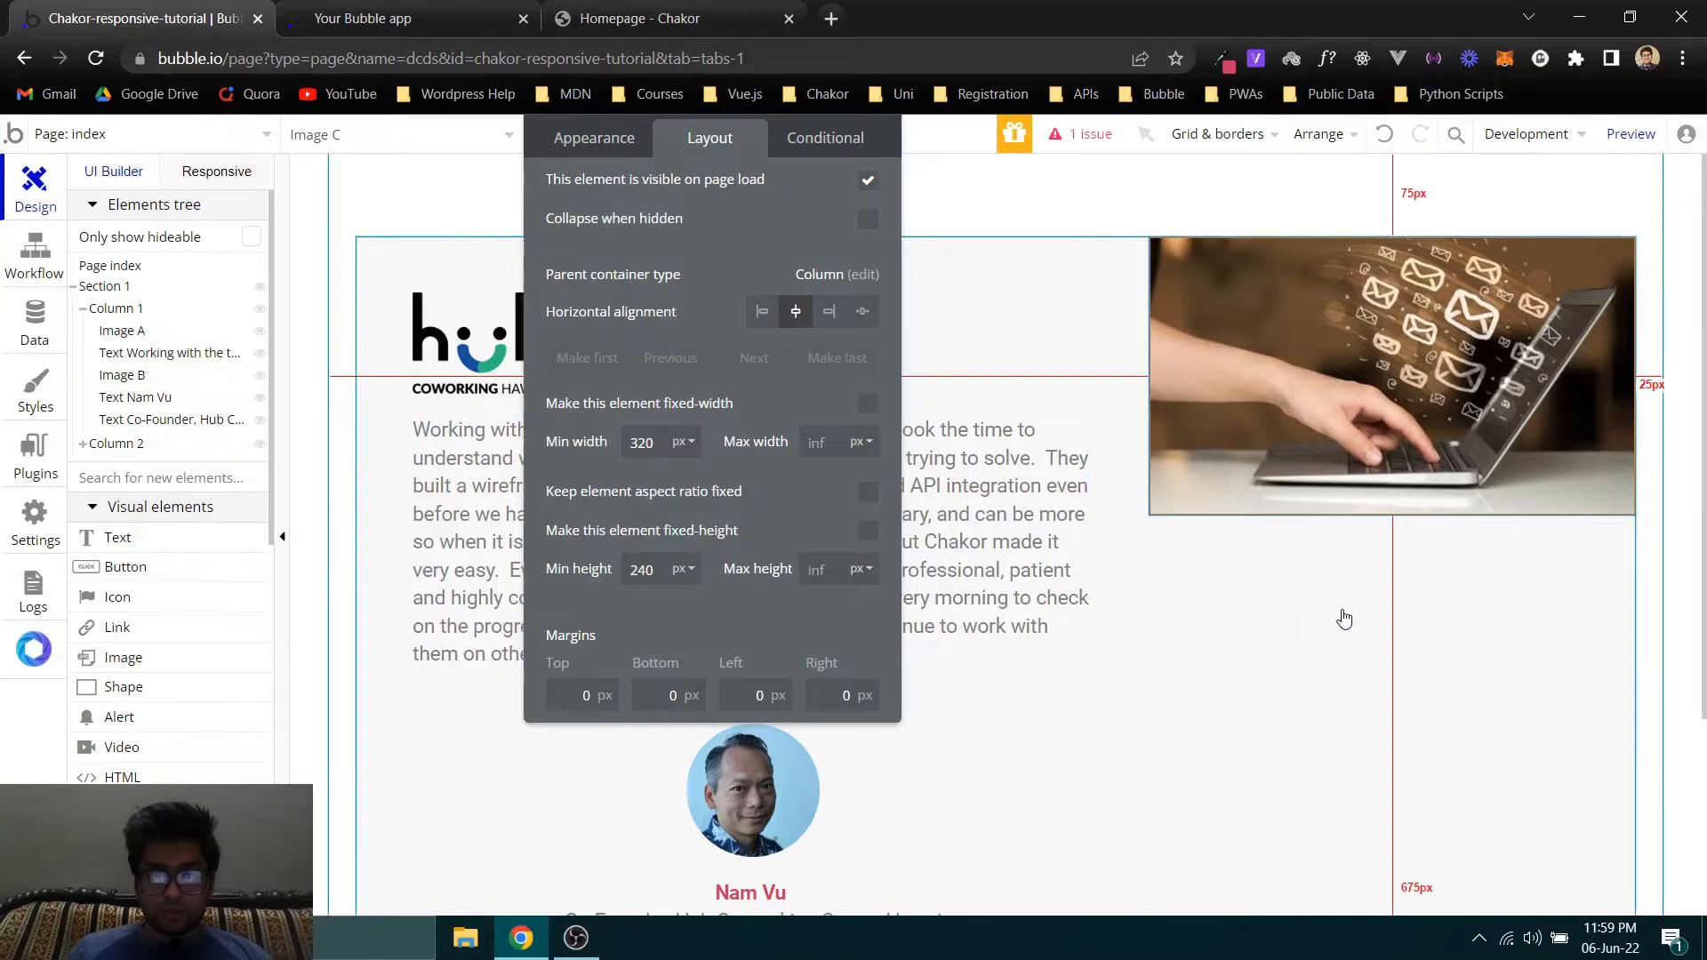
- Raise the laptop photo's minimum height to 700 px
scroll(1340, 613, "down", 4)
left_click(475, 496)
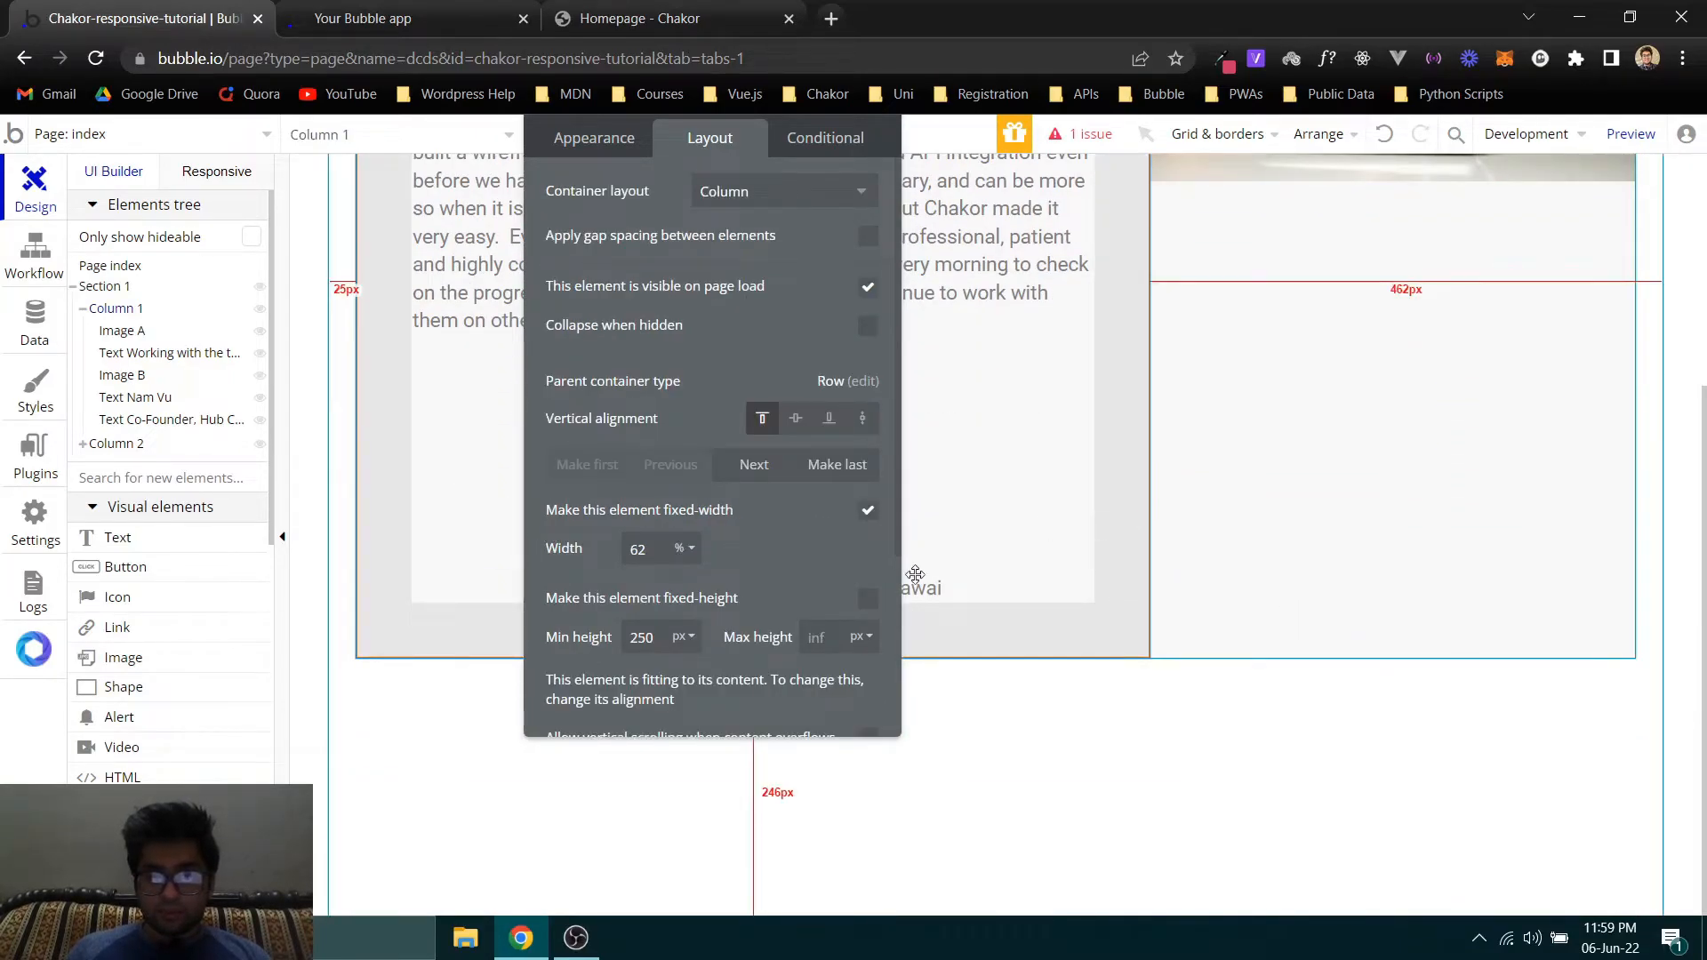
scroll(1058, 498, "up", 4)
left_click(1299, 499)
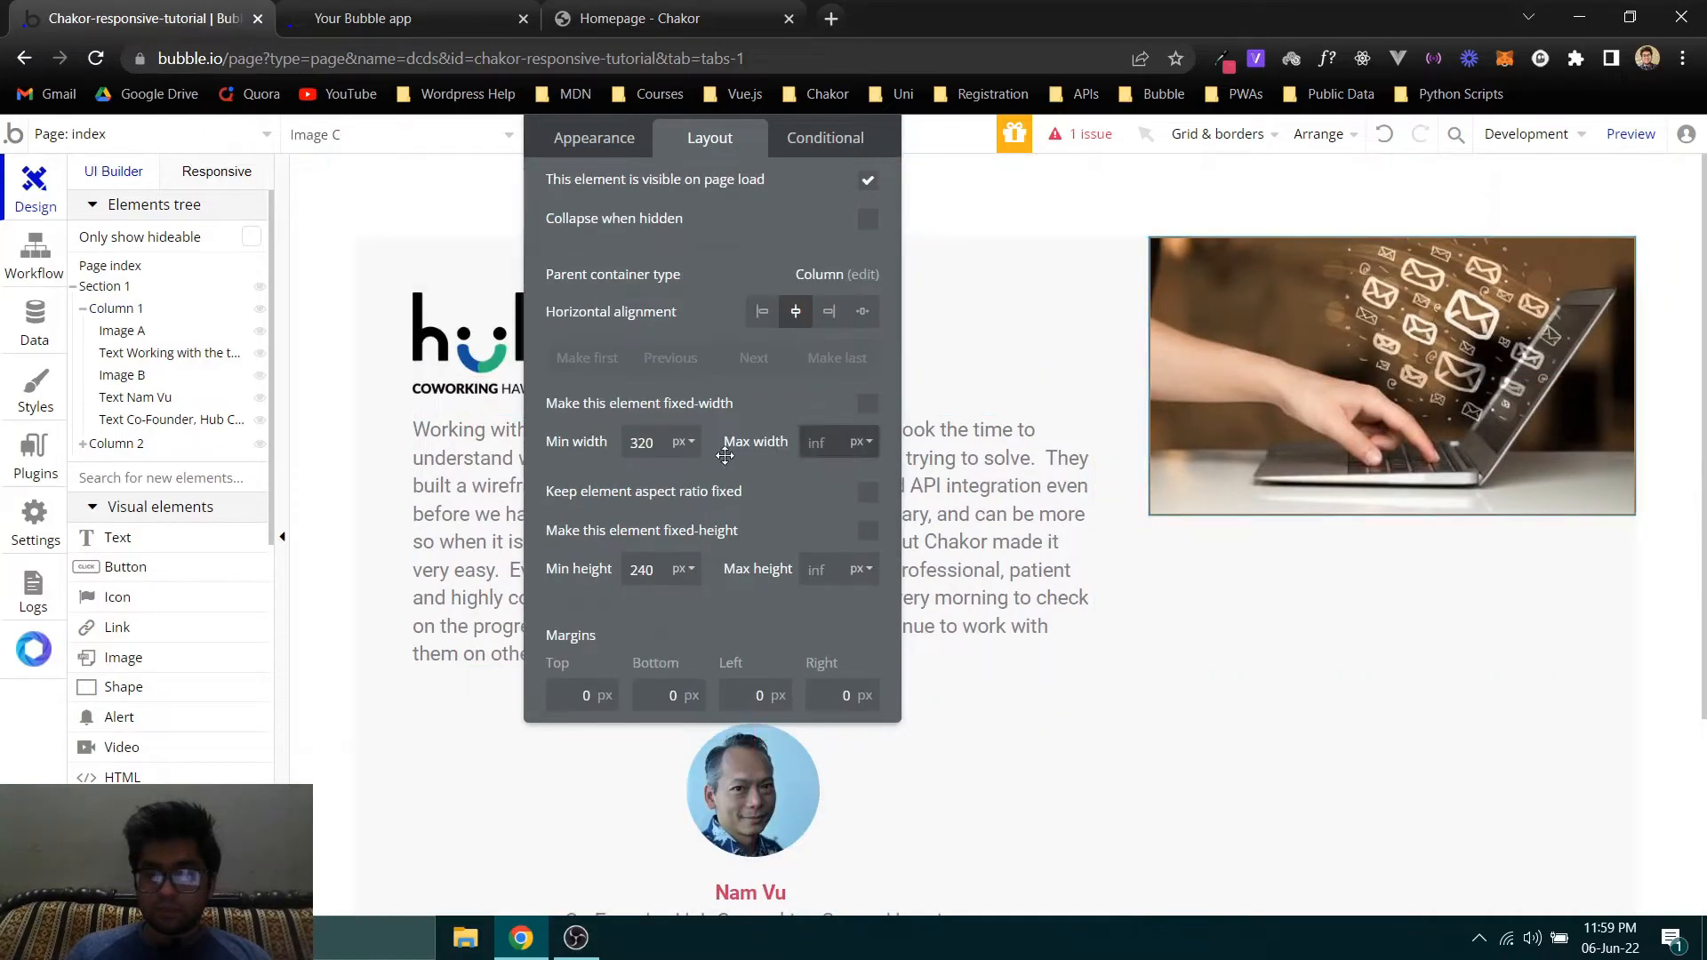
scroll(1191, 545, "down", 4)
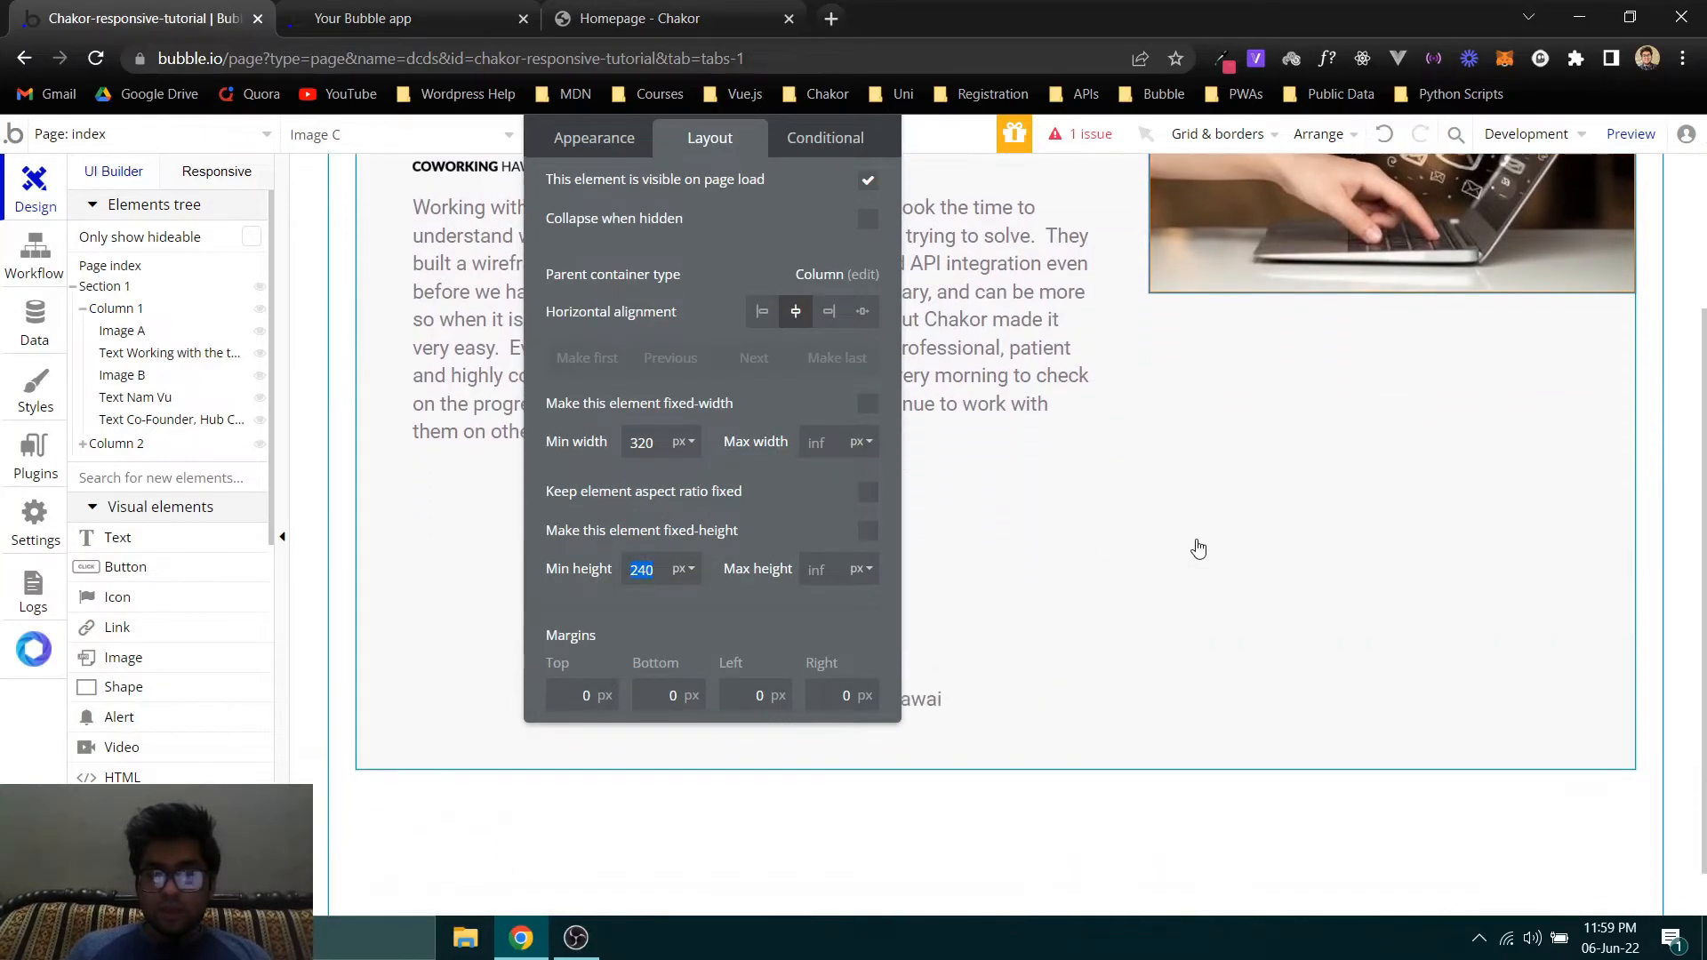
scroll(1072, 516, "up", 3)
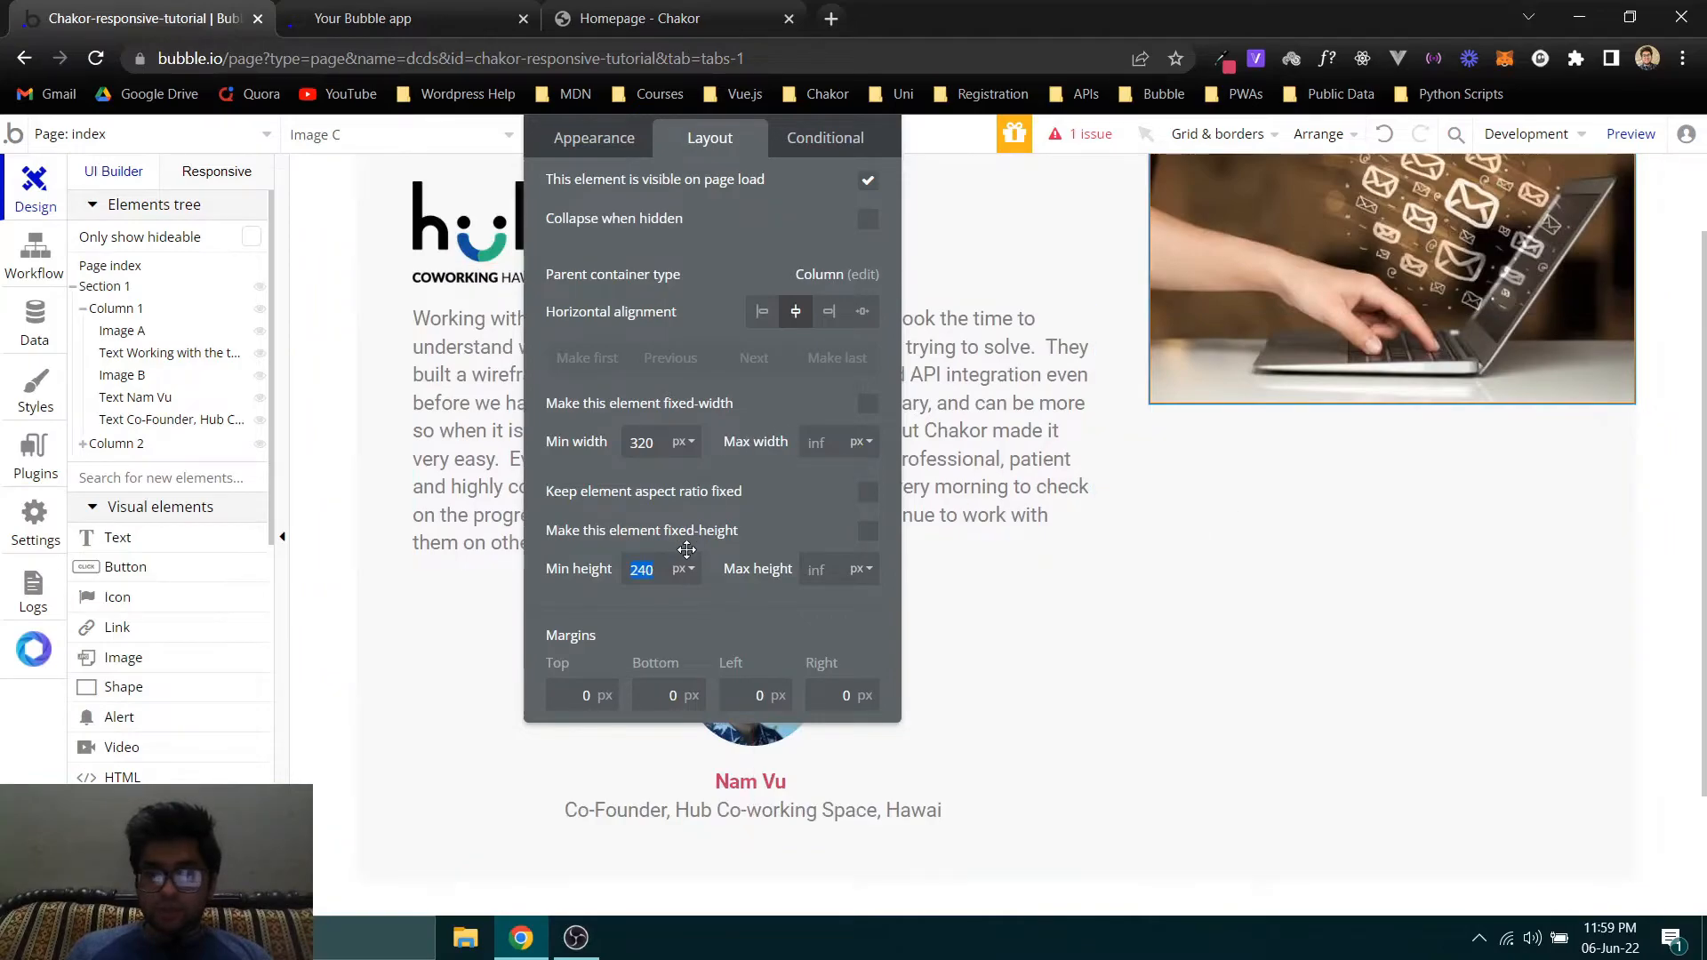
key("Up")
key("Up")
key("Up")
key("Up")
key("Up")
key("Up")
key("Up")
key("Up")
key("Up")
key("Up")
key("Up")
key("Up")
key("Up")
key("Up")
key("Up")
key("Up")
key("Up")
key("Up")
key("Up")
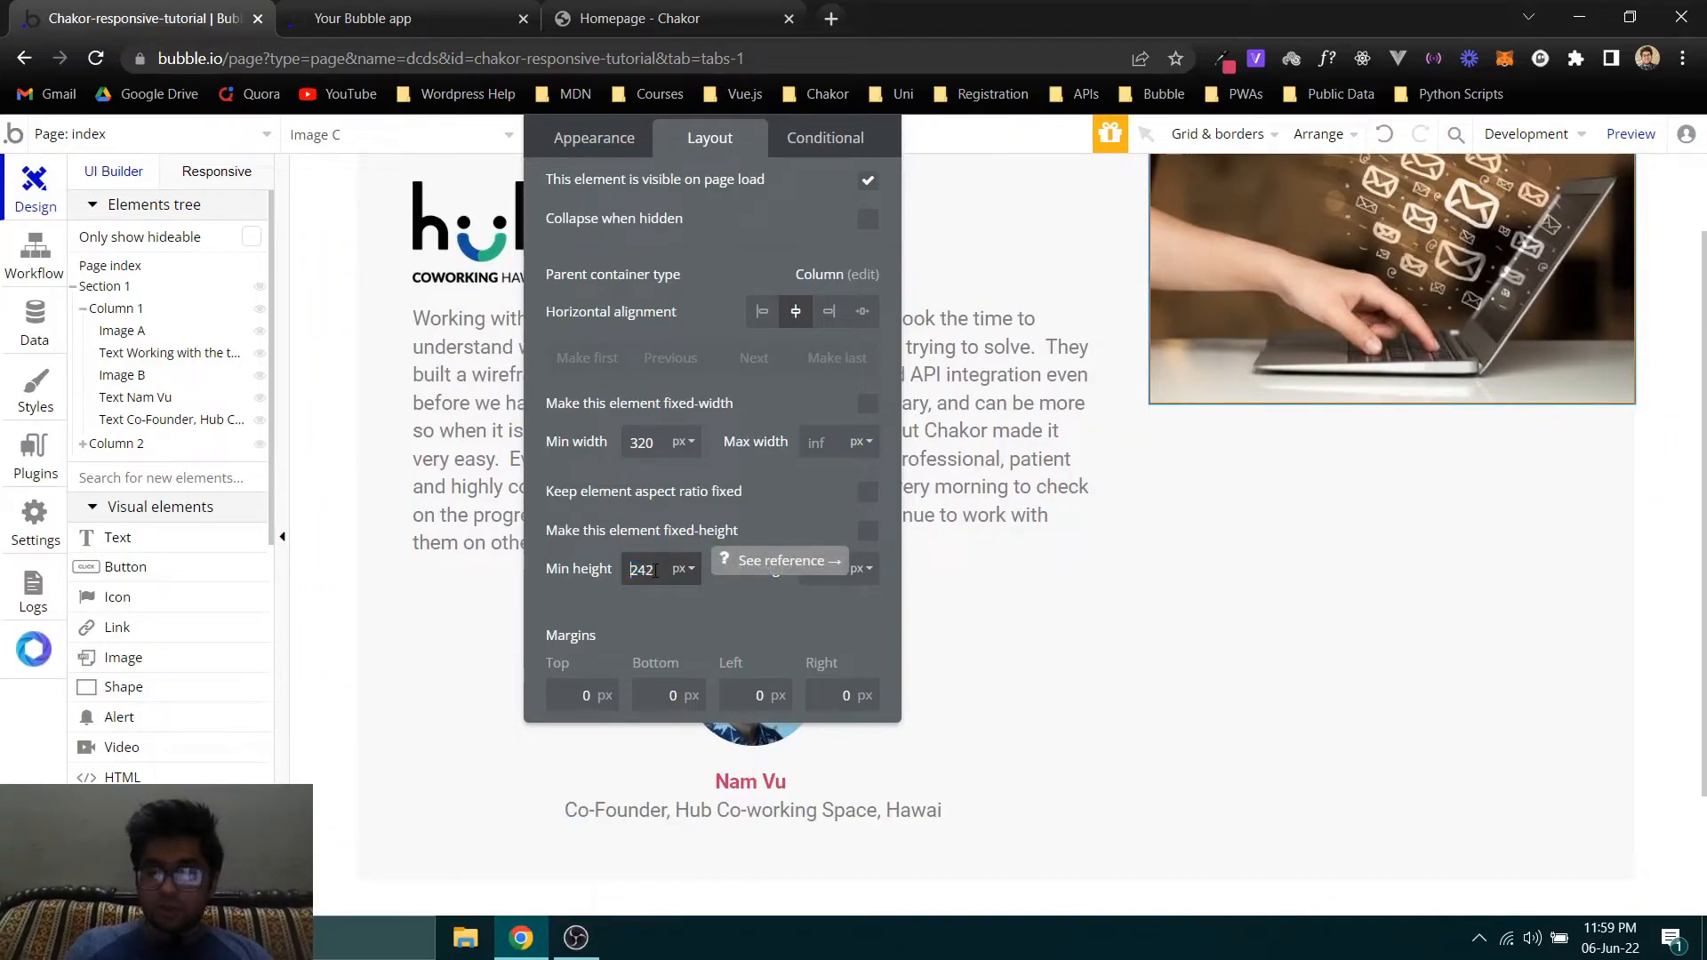
key("Up")
key("Up")
key("Up")
key("Up")
key("Up")
key("Up")
key("Up")
key("Up")
key("Up")
key("Up")
key("Up")
key("Up")
key("Up")
key("Up")
key("Up")
key("Up")
key("Up")
key("Up")
key("Up")
key("Up")
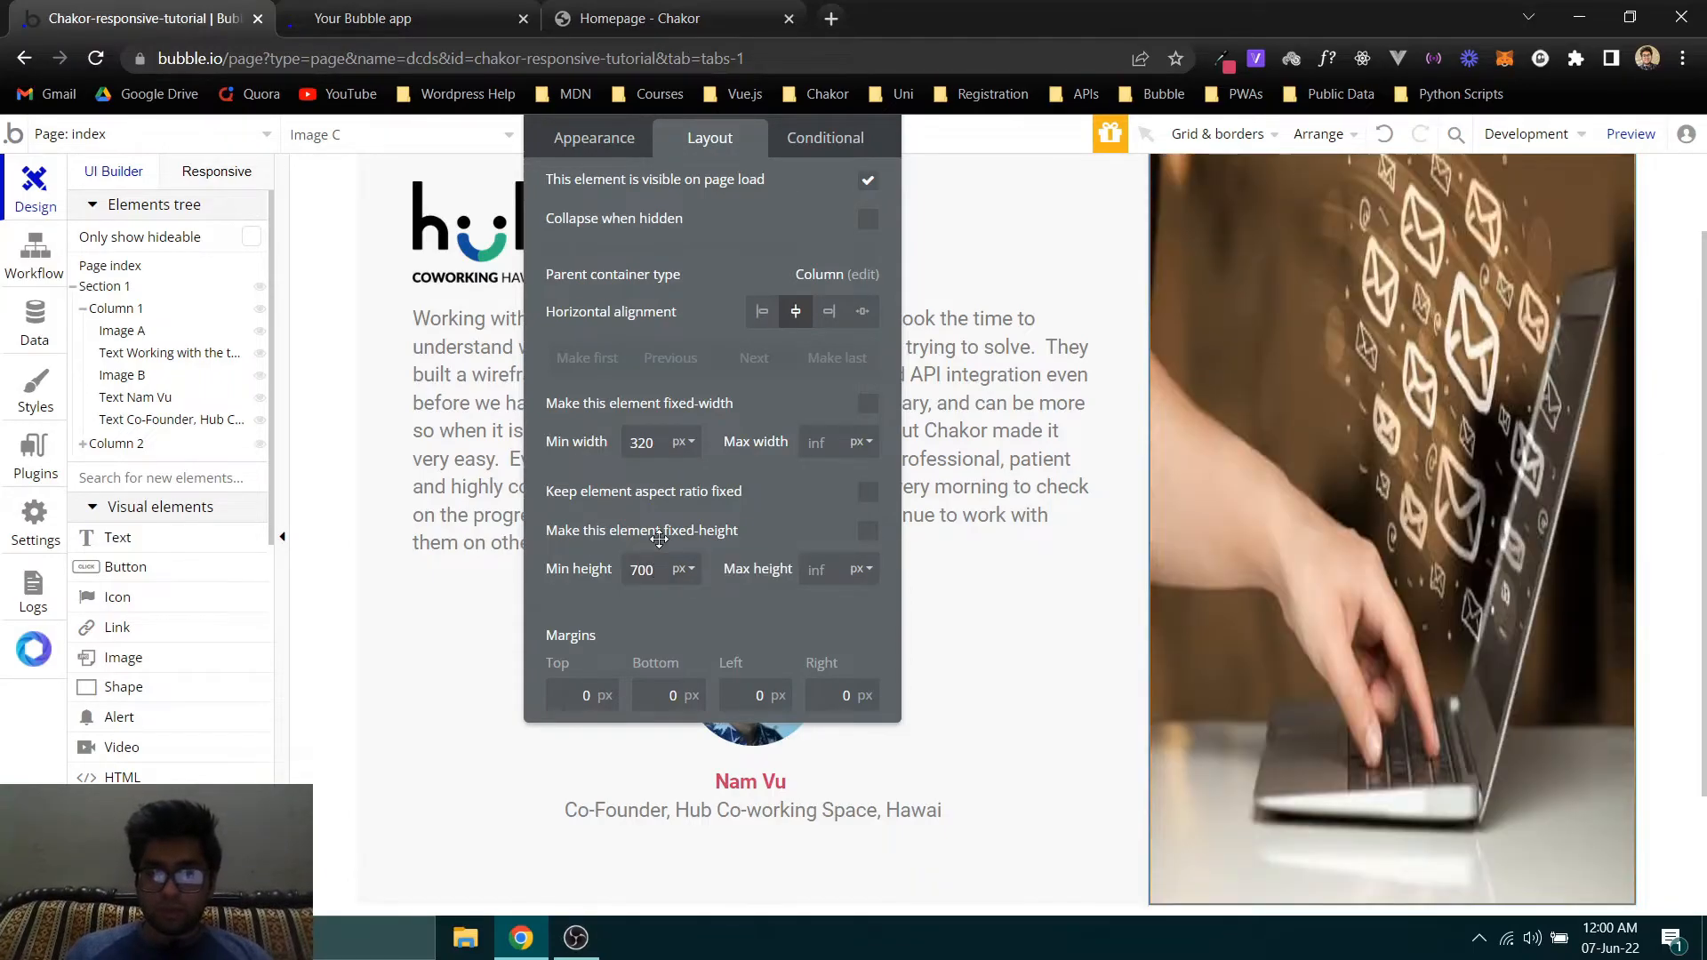
- Fine-tune the laptop photo's minimum height to 677 px to align its lower edge with Column 1
scroll(1253, 503, "down", 3)
left_click(638, 569)
key("Down")
key("Down")
key("Down")
key("Down")
key("Down")
key("Down")
key("Down")
key("Down")
key("Down")
key("Down")
key("Down")
key("Down")
key("Down")
key("Down")
key("Down")
key("Down")
key("Down")
key("Down")
key("Down")
key("Down")
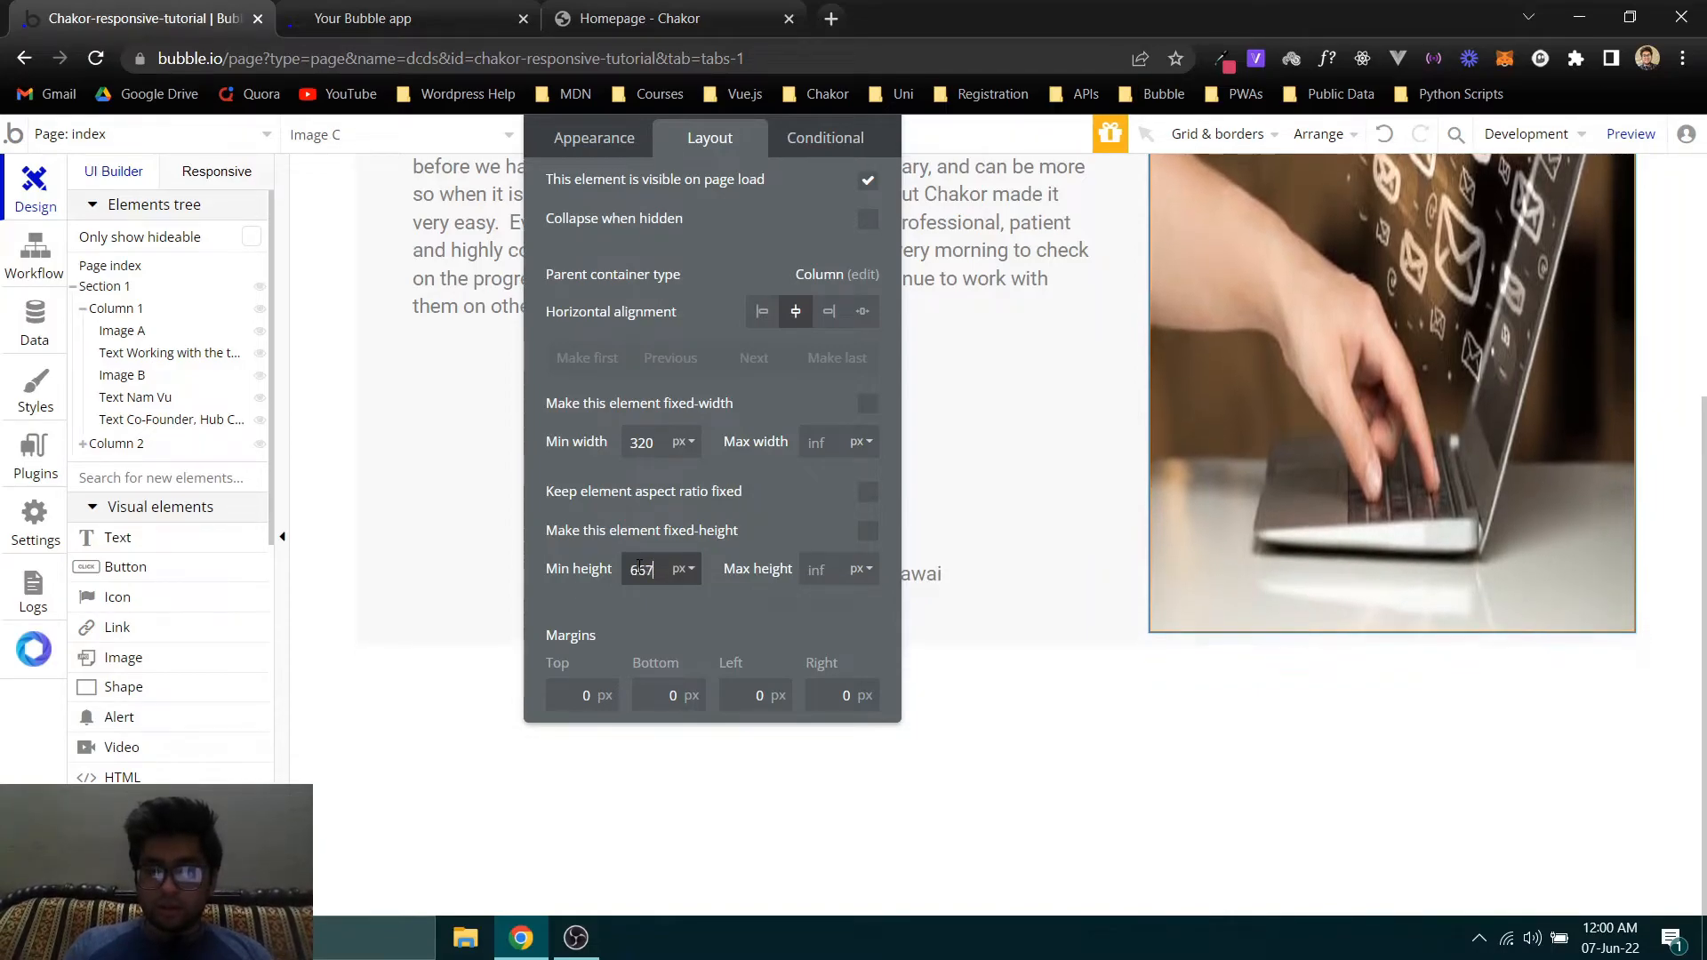
key("Down")
key("Down")
key("Down")
key("Down")
key("Down")
key("Down")
key("Down")
key("Down")
key("Down")
key("Down")
key("Down")
key("Down")
key("Down")
key("Down")
key("Up")
key("Up")
key("Up")
key("Up")
key("Up")
key("Up")
key("Up")
key("Up")
key("Up")
key("Up")
key("Up")
key("Up")
key("Up")
key("Up")
key("Up")
key("Up")
key("Up")
key("Up")
key("Up")
key("Up")
key("Up")
key("Up")
key("Up")
key("Up")
key("Up")
key("Up")
key("Up")
key("Up")
key("Up")
key("Up")
key("Up")
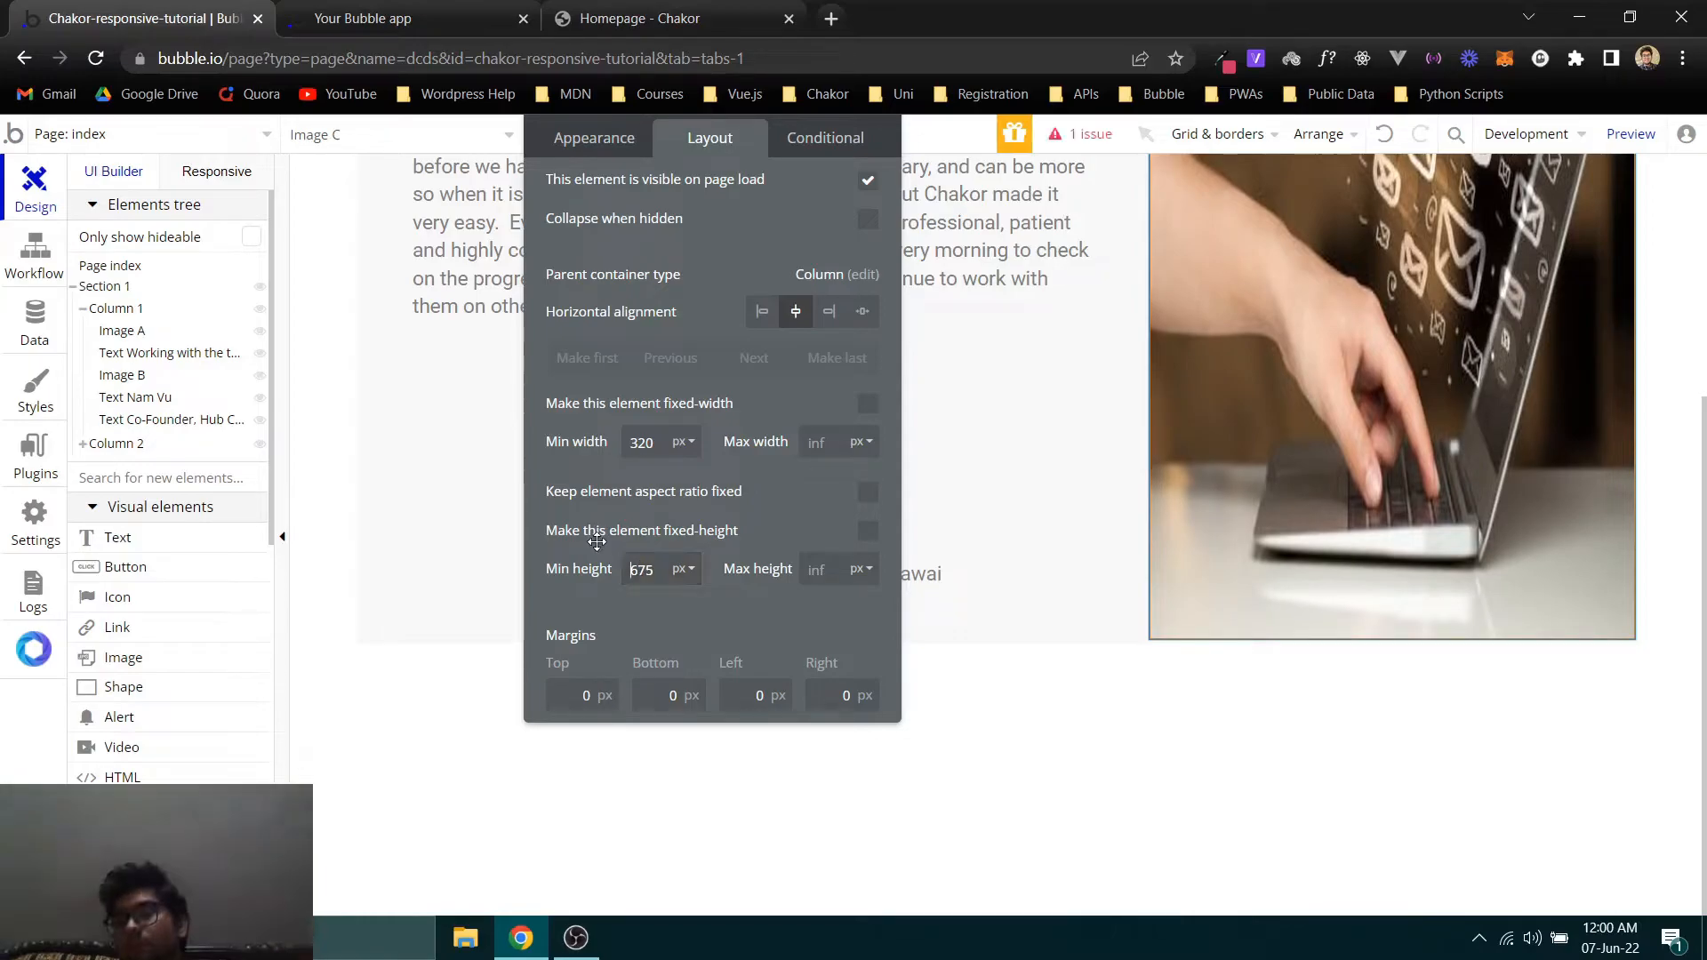
key("Up")
key("Up")
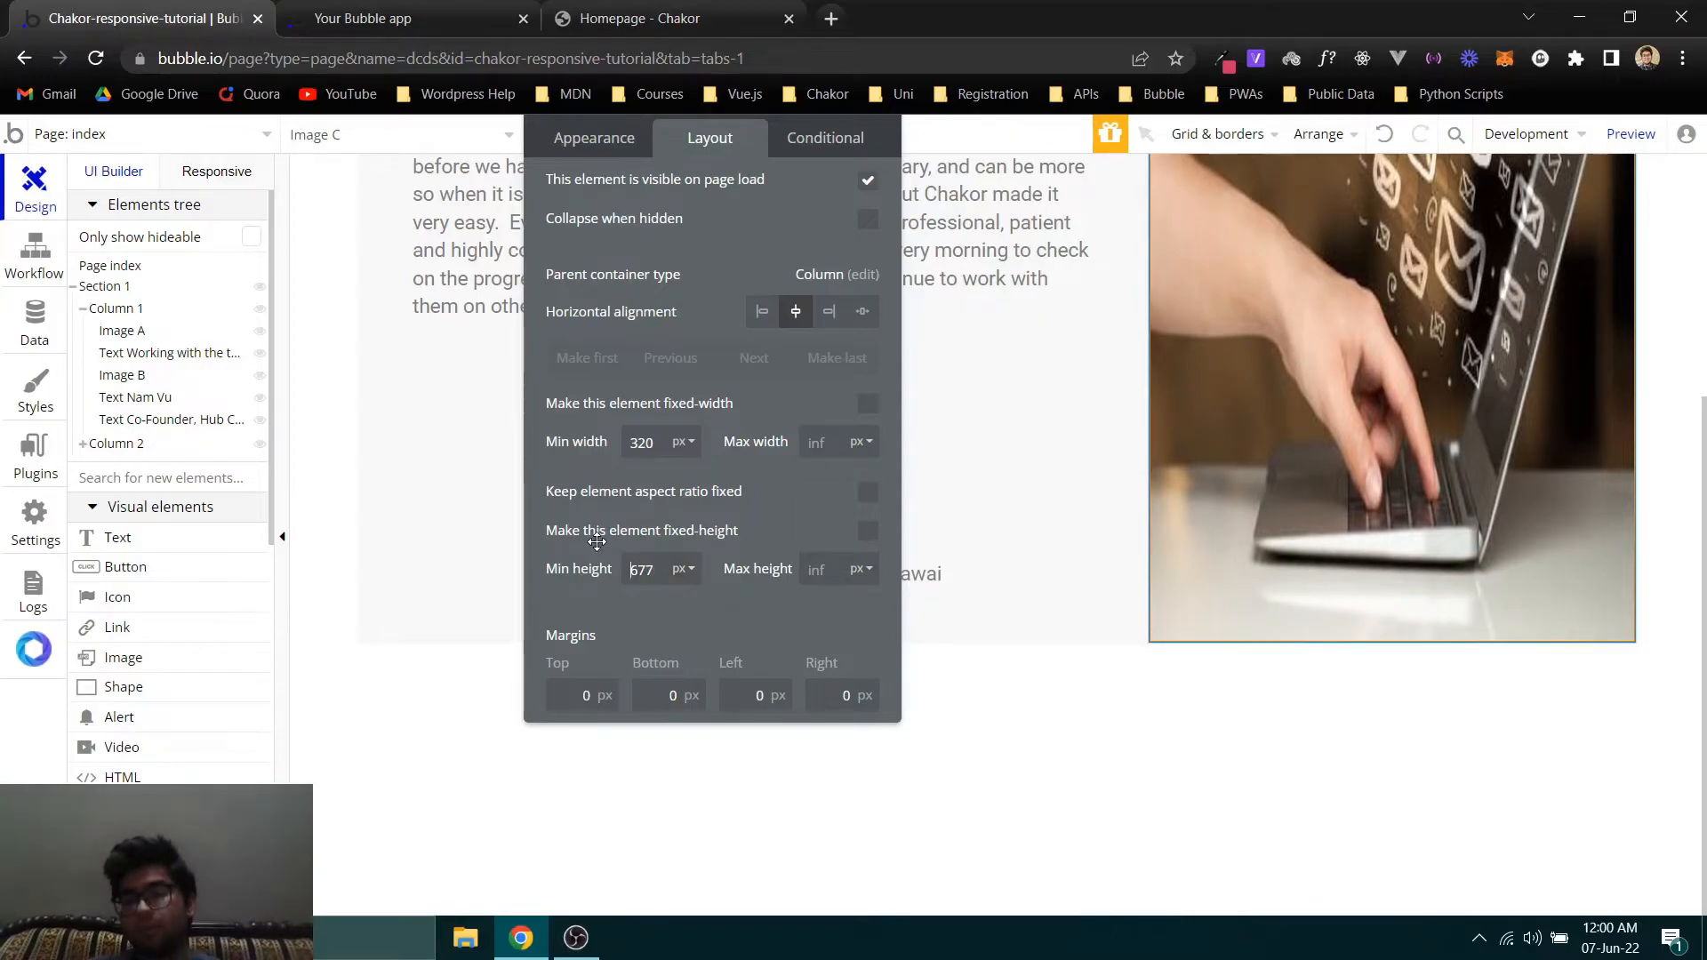
- Clear the photo's property editor out of the way, review the full card, and compare it with the original on the Chakor homepage
left_click_drag(651, 393, 473, 597)
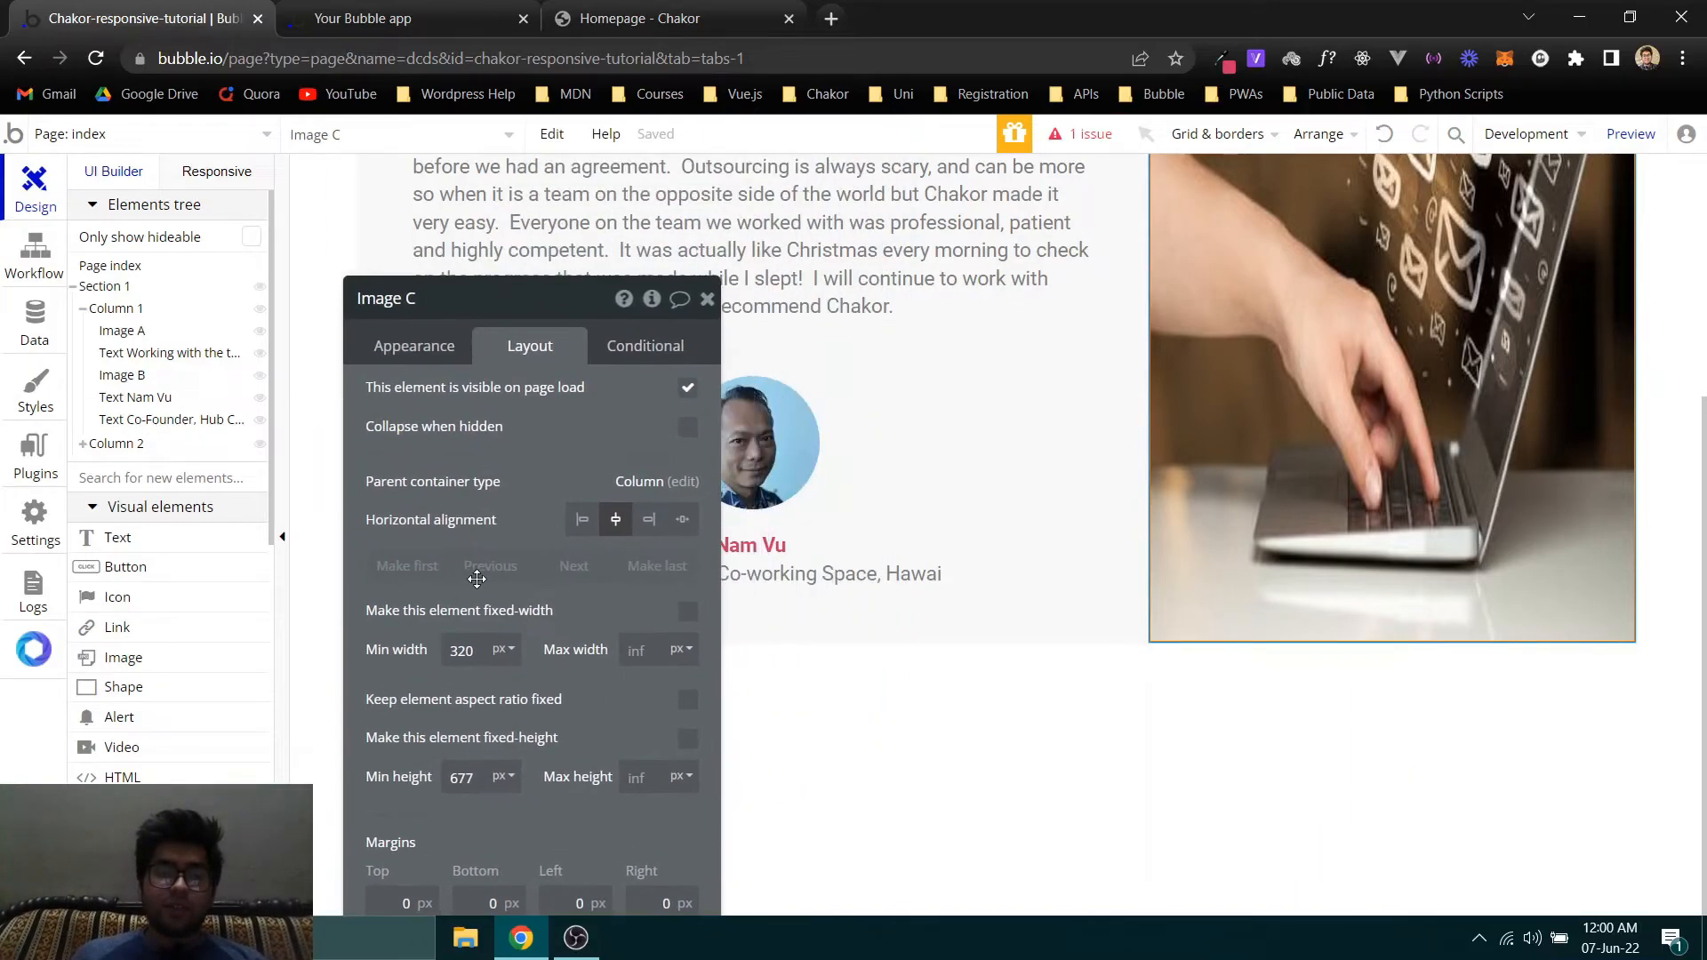
scroll(1065, 437, "up", 4)
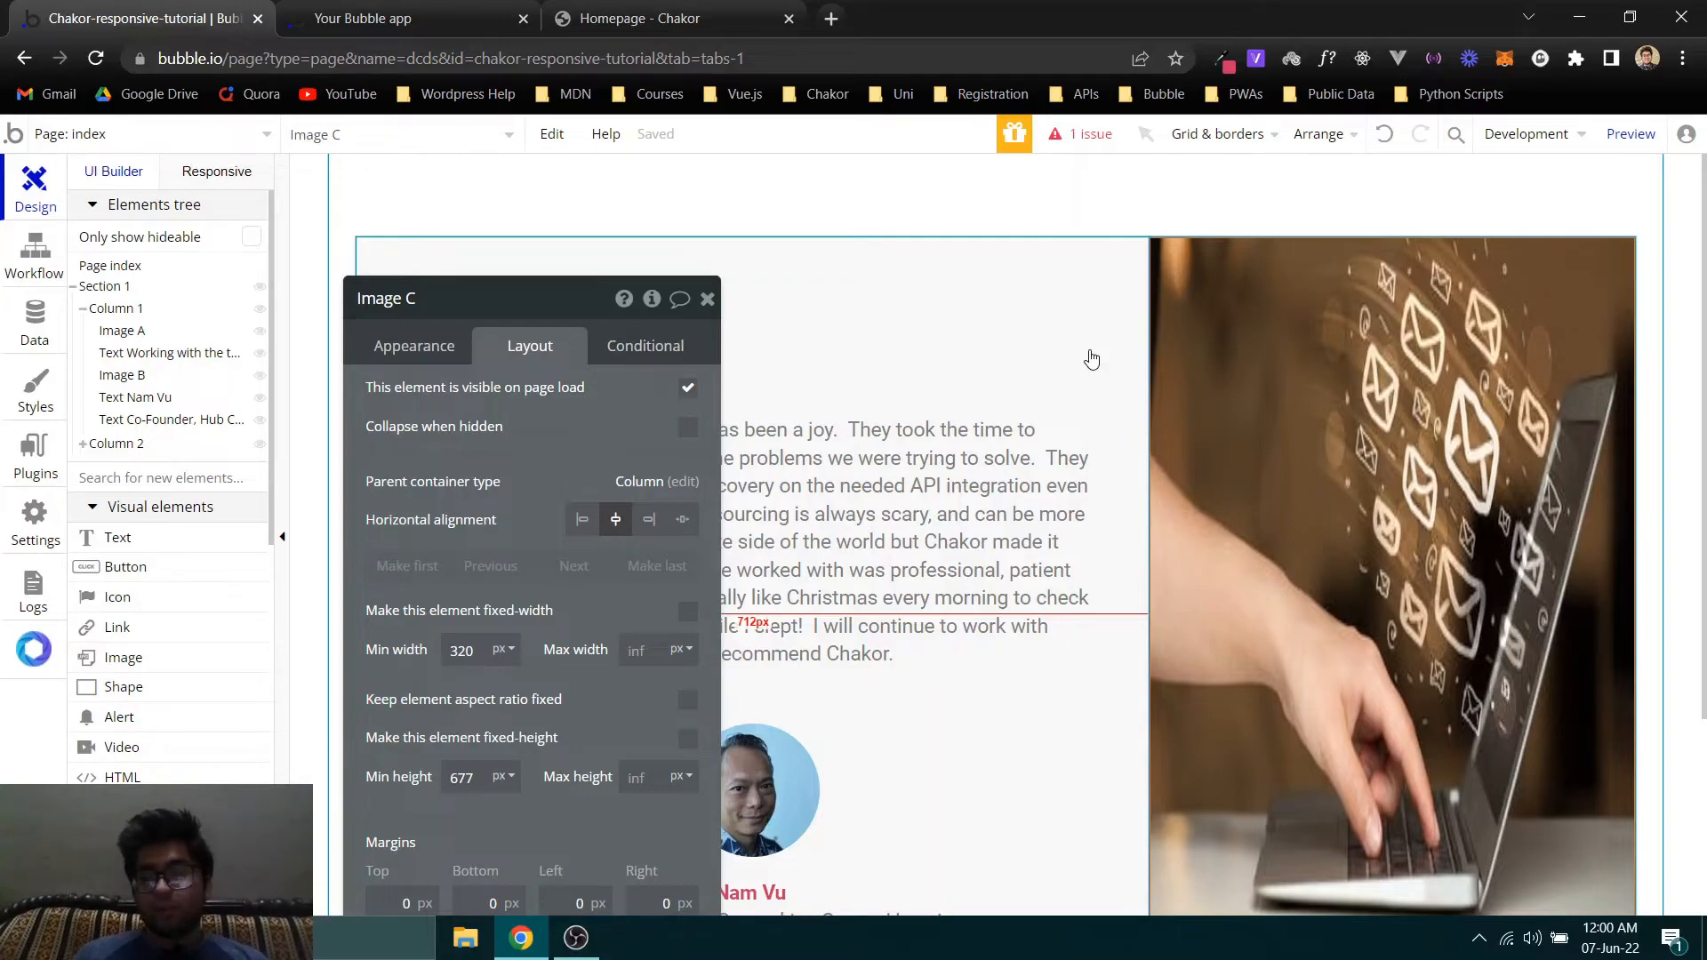
left_click_drag(521, 423, 279, 343)
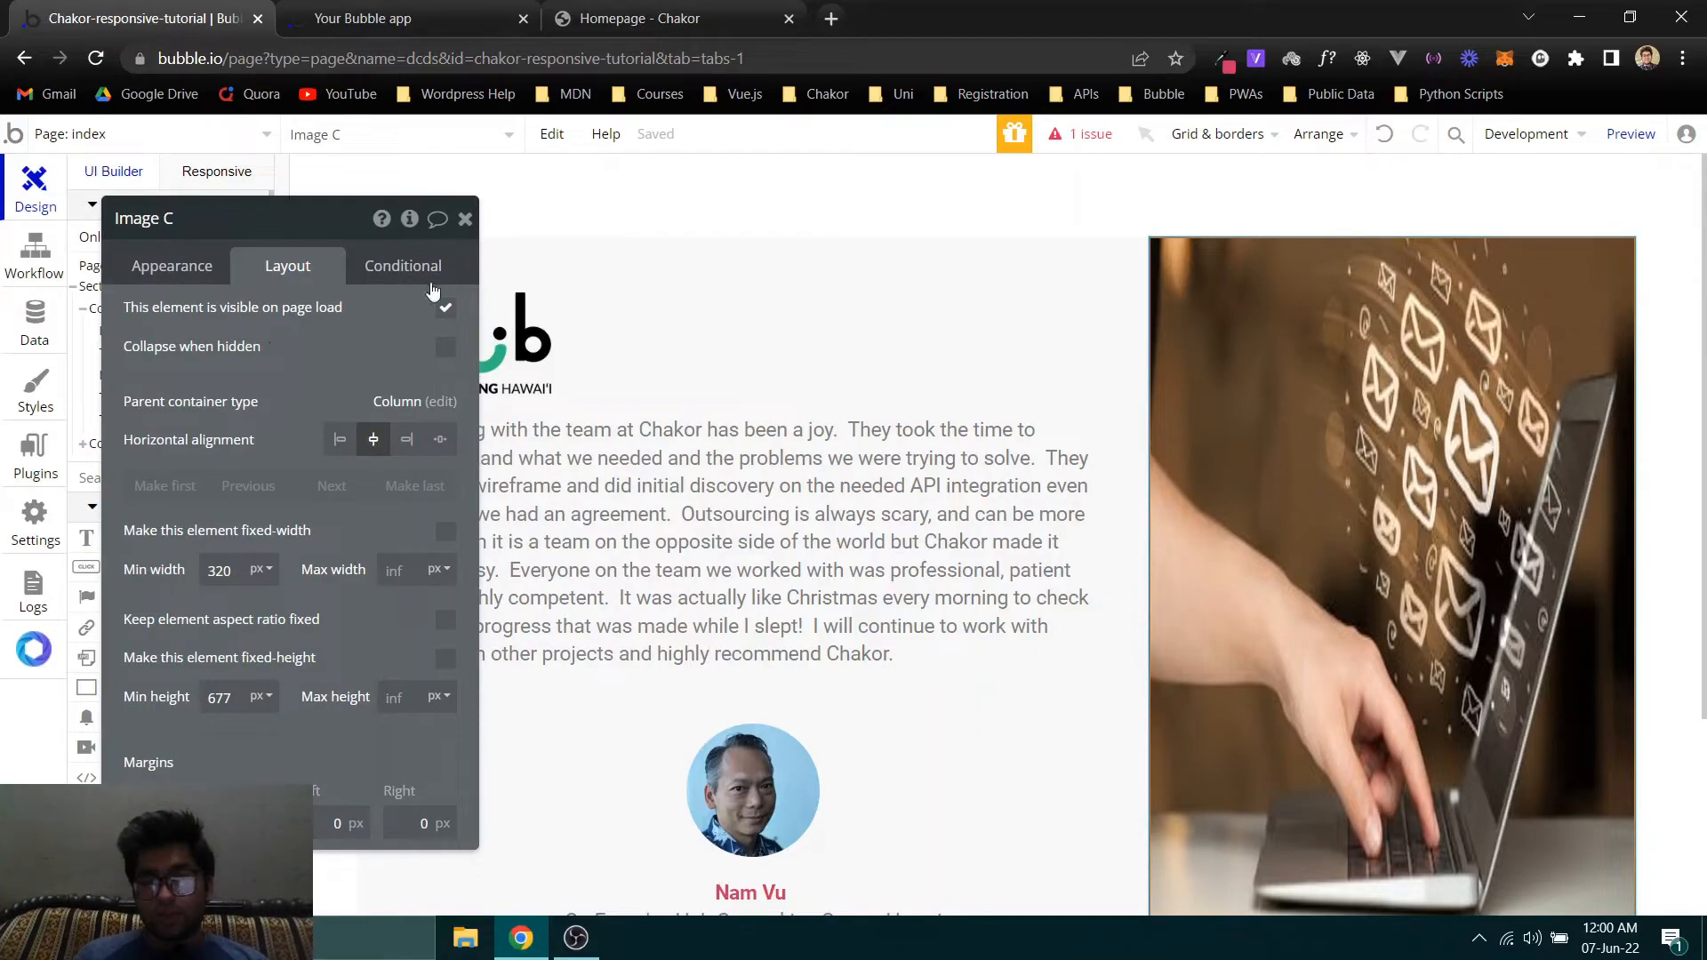
left_click(465, 219)
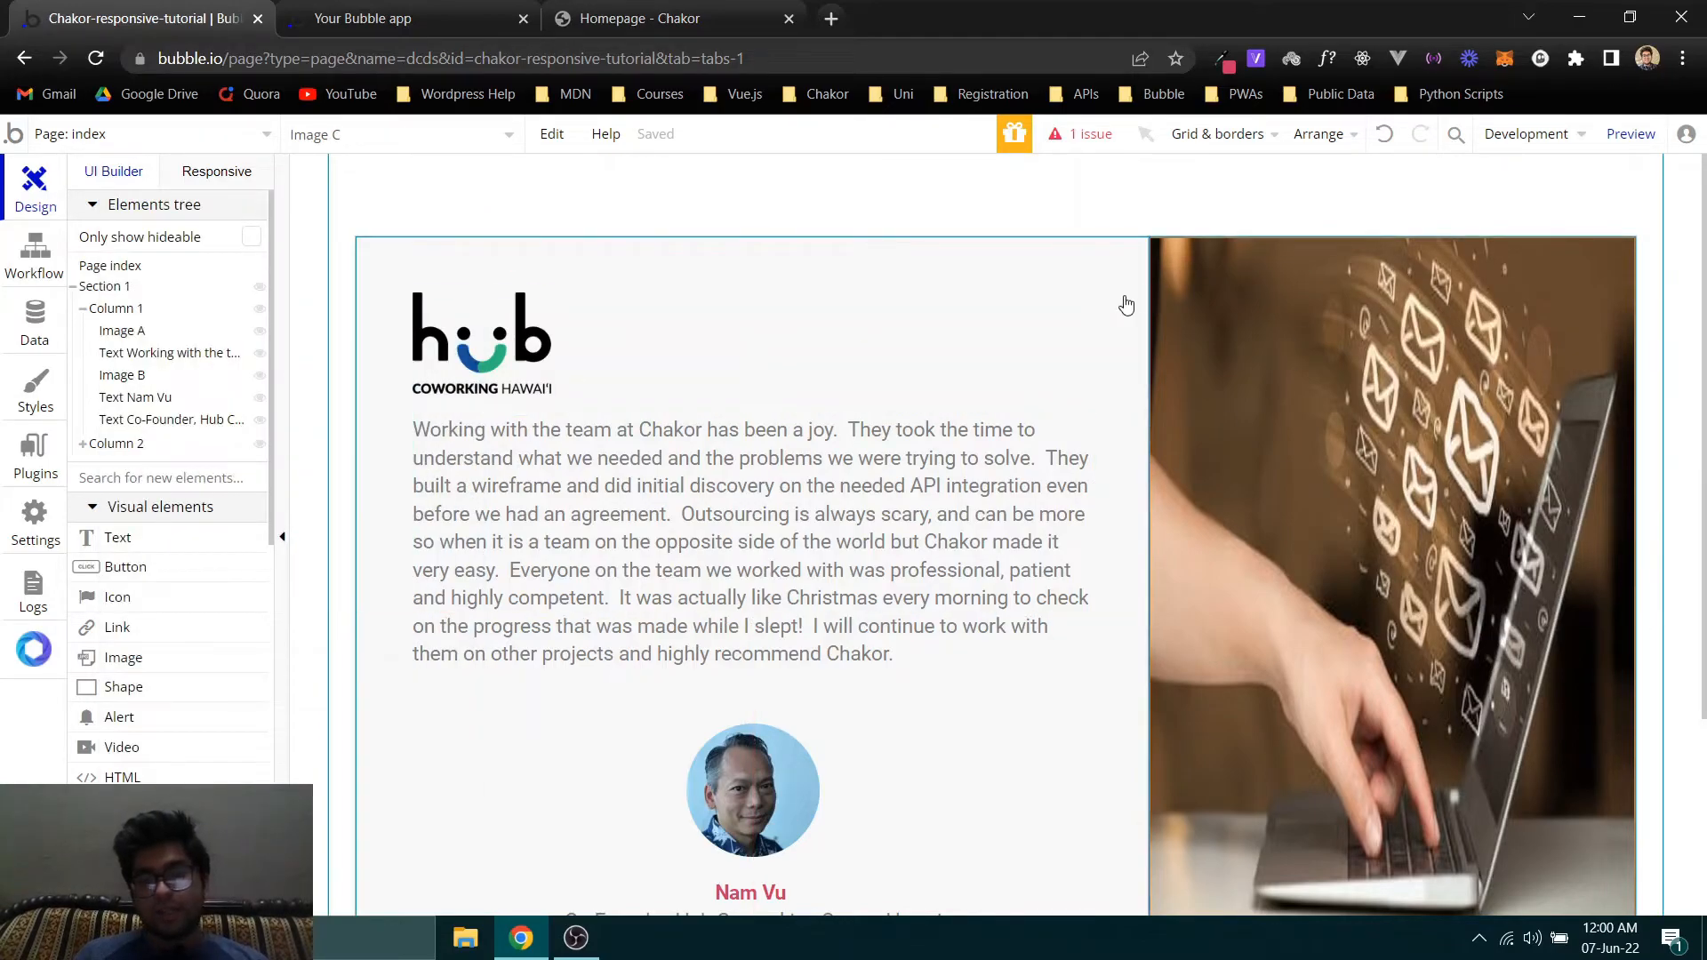
left_click(622, 19)
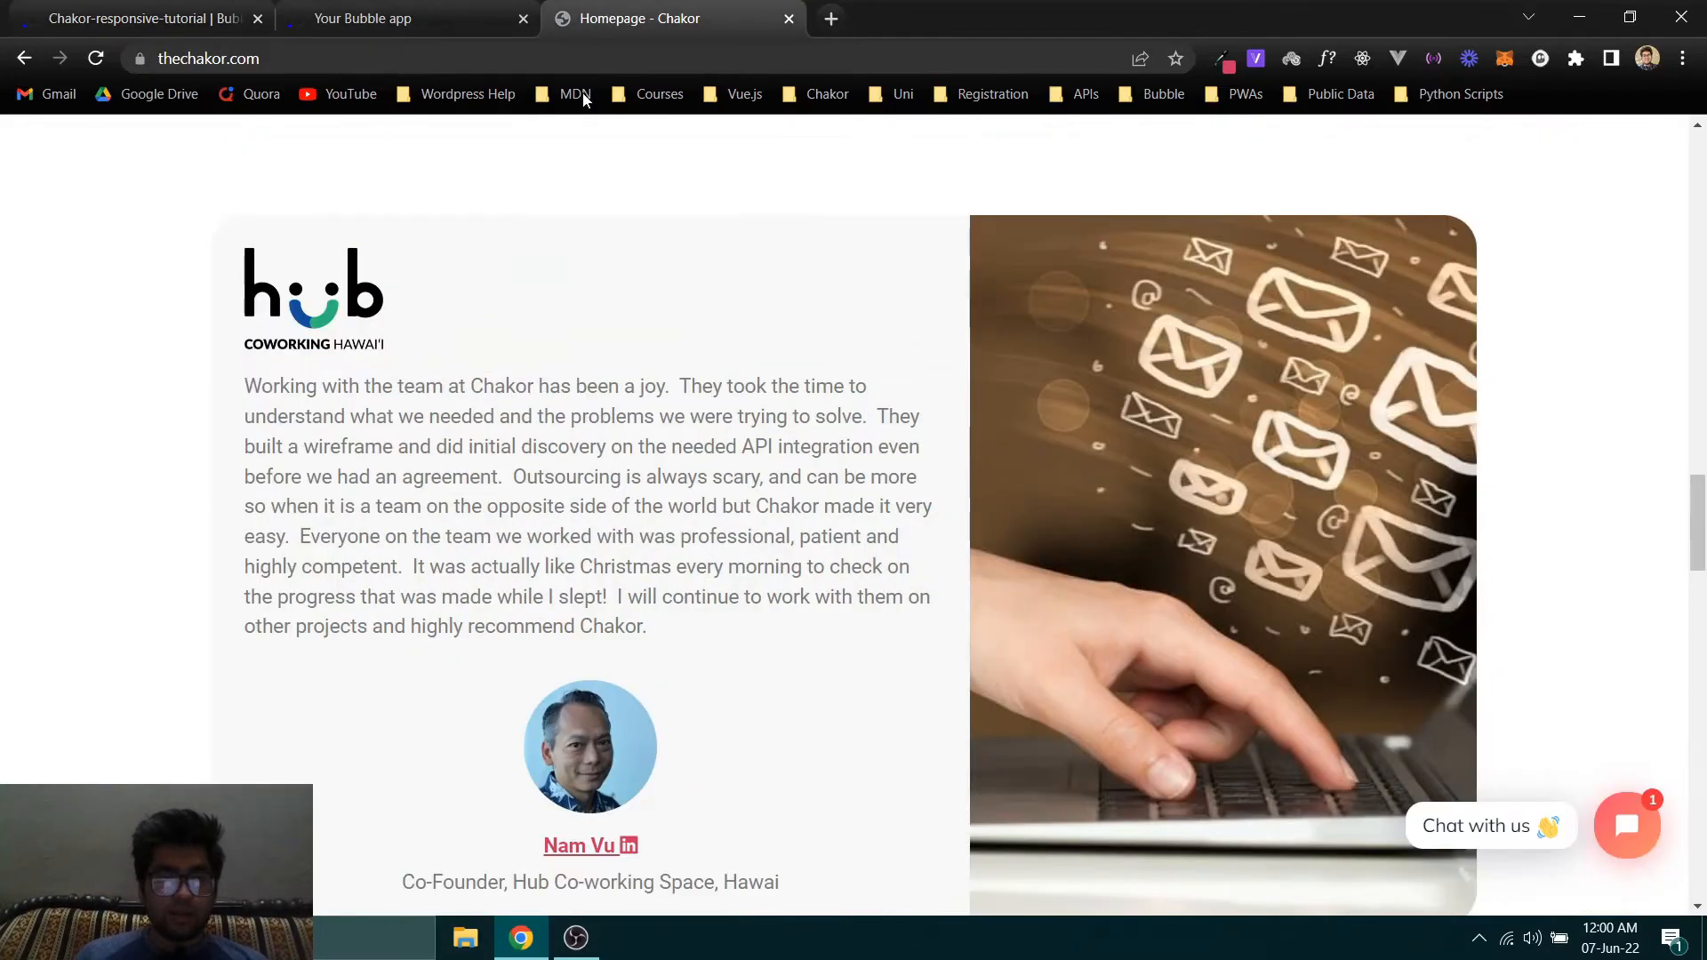
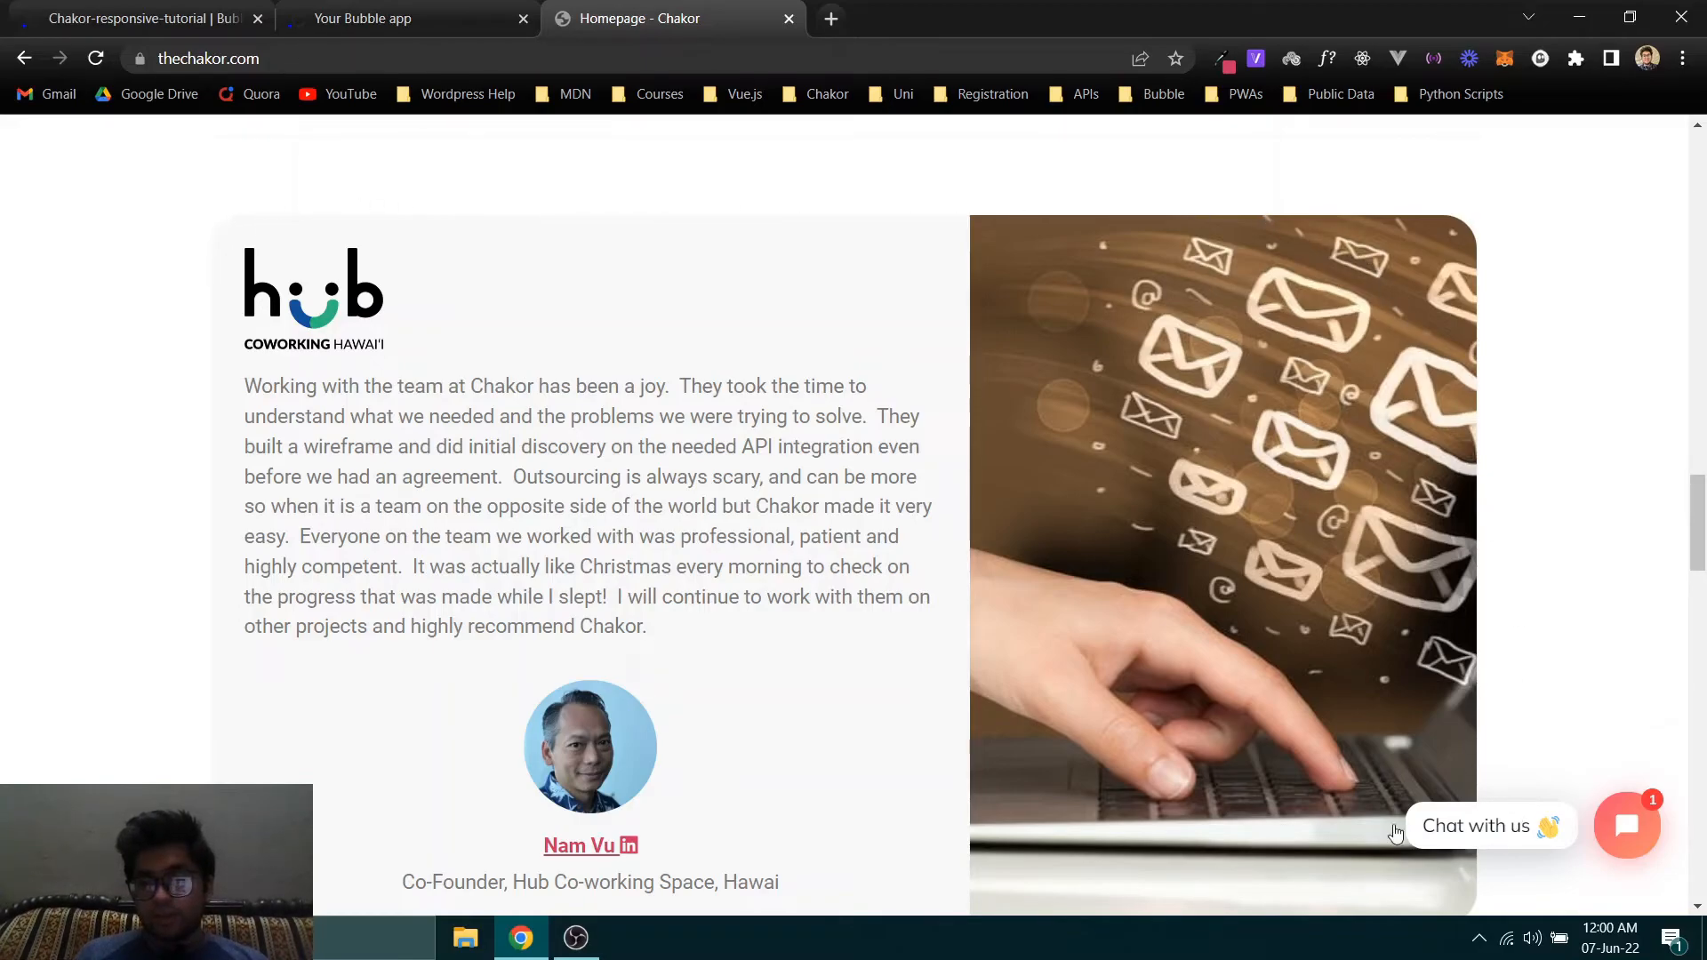
- Compare the original card's corners on the Chakor homepage with the card in the Bubble editor and preview
scroll(692, 607, "down", 4)
scroll(258, 400, "up", 3)
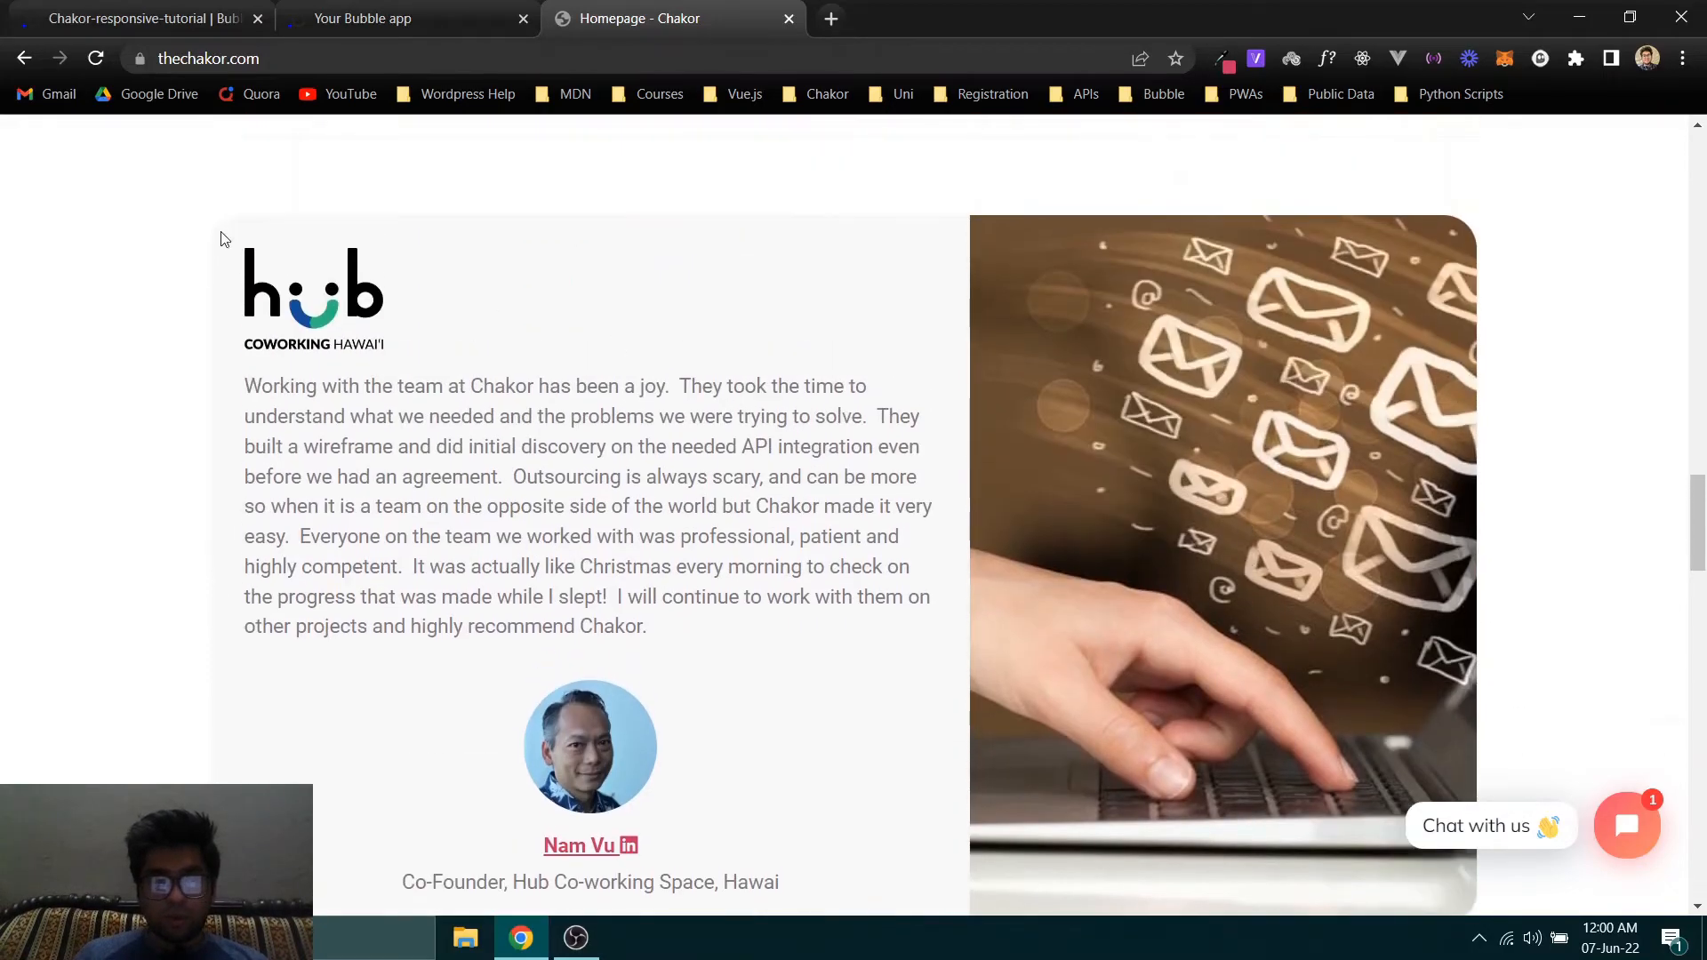
left_click(142, 19)
double_click(373, 267)
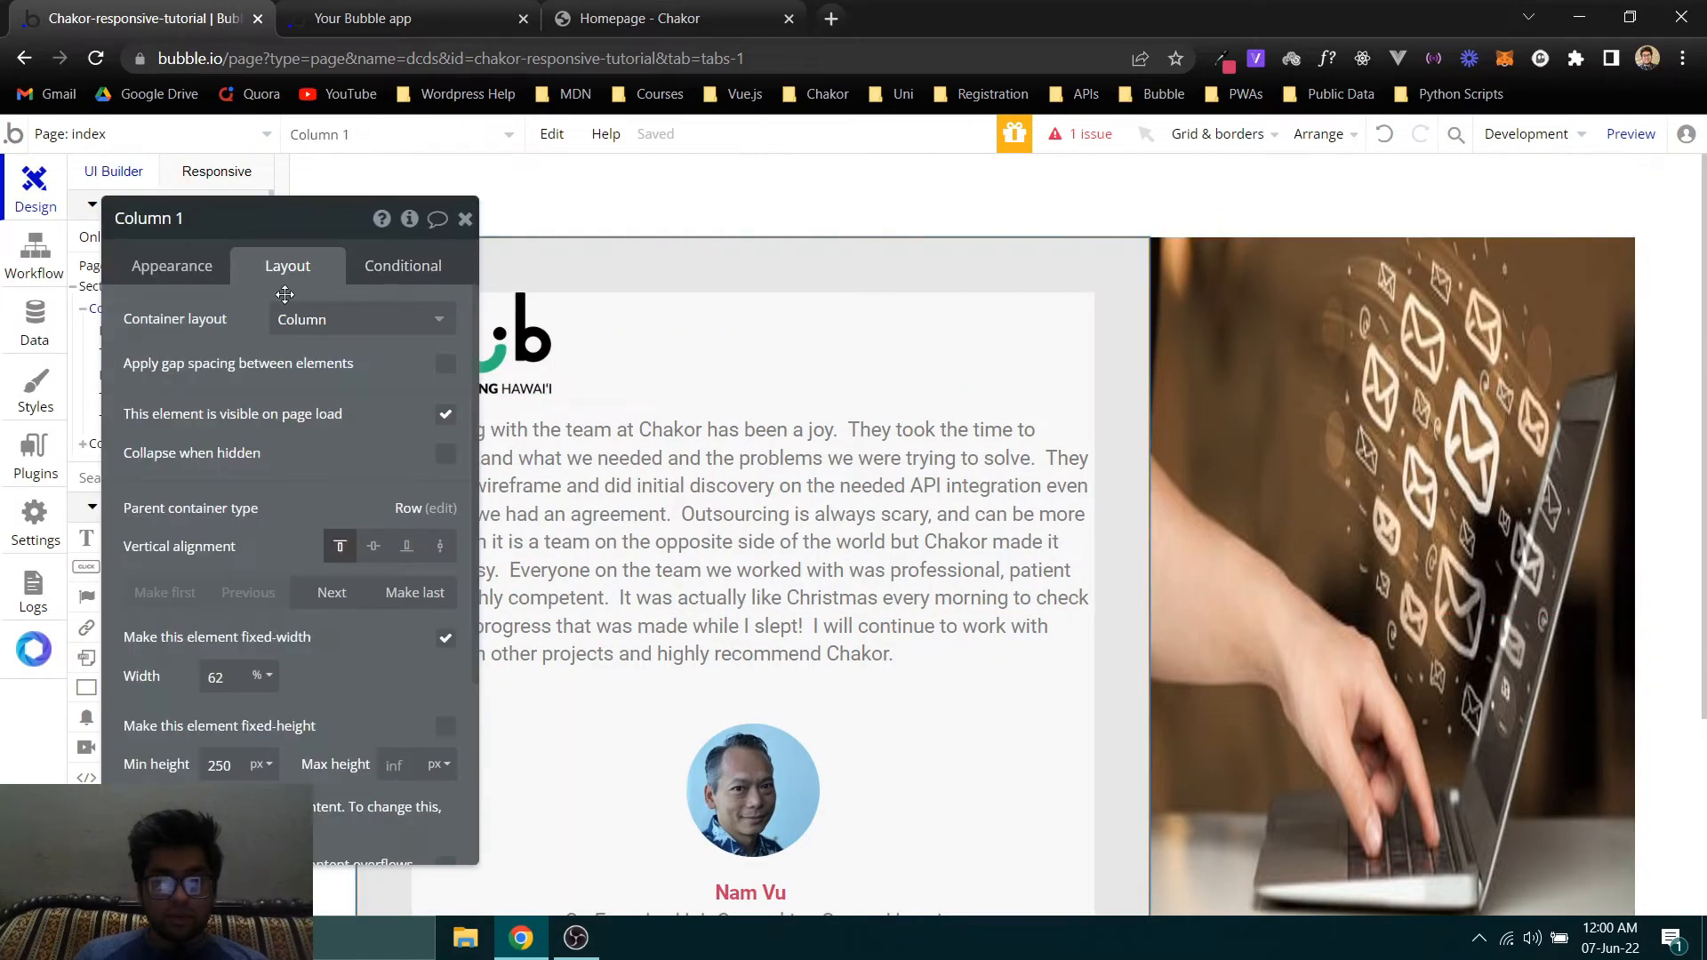
left_click_drag(279, 279, 702, 299)
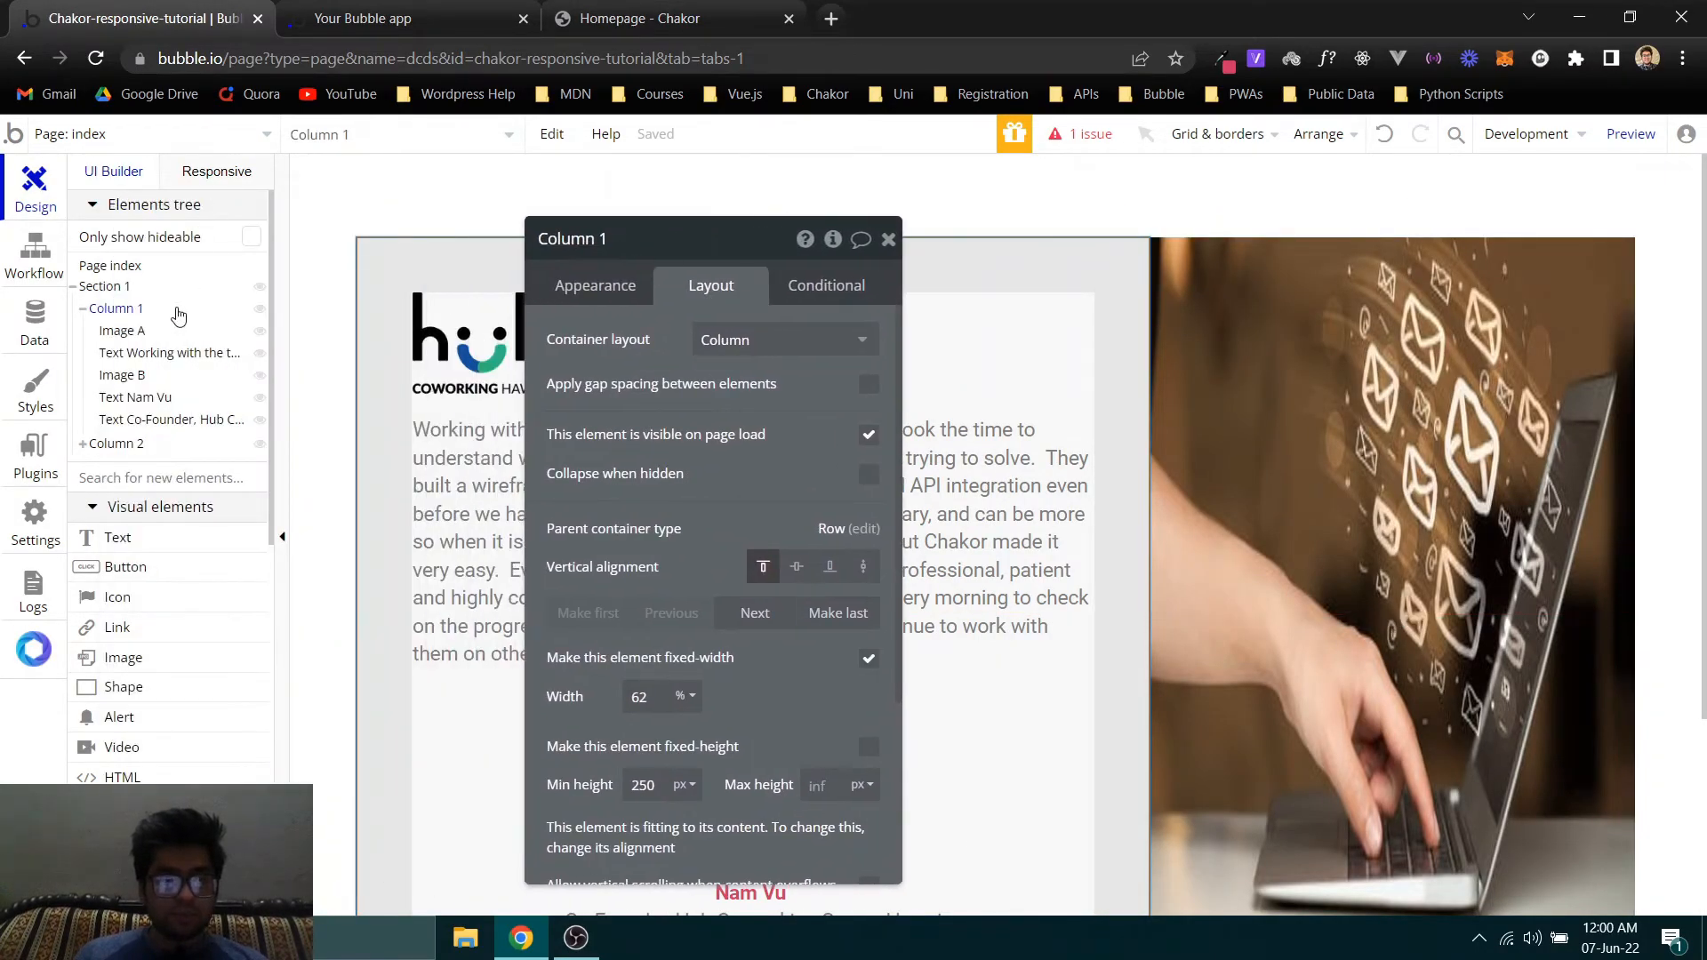
left_click(362, 19)
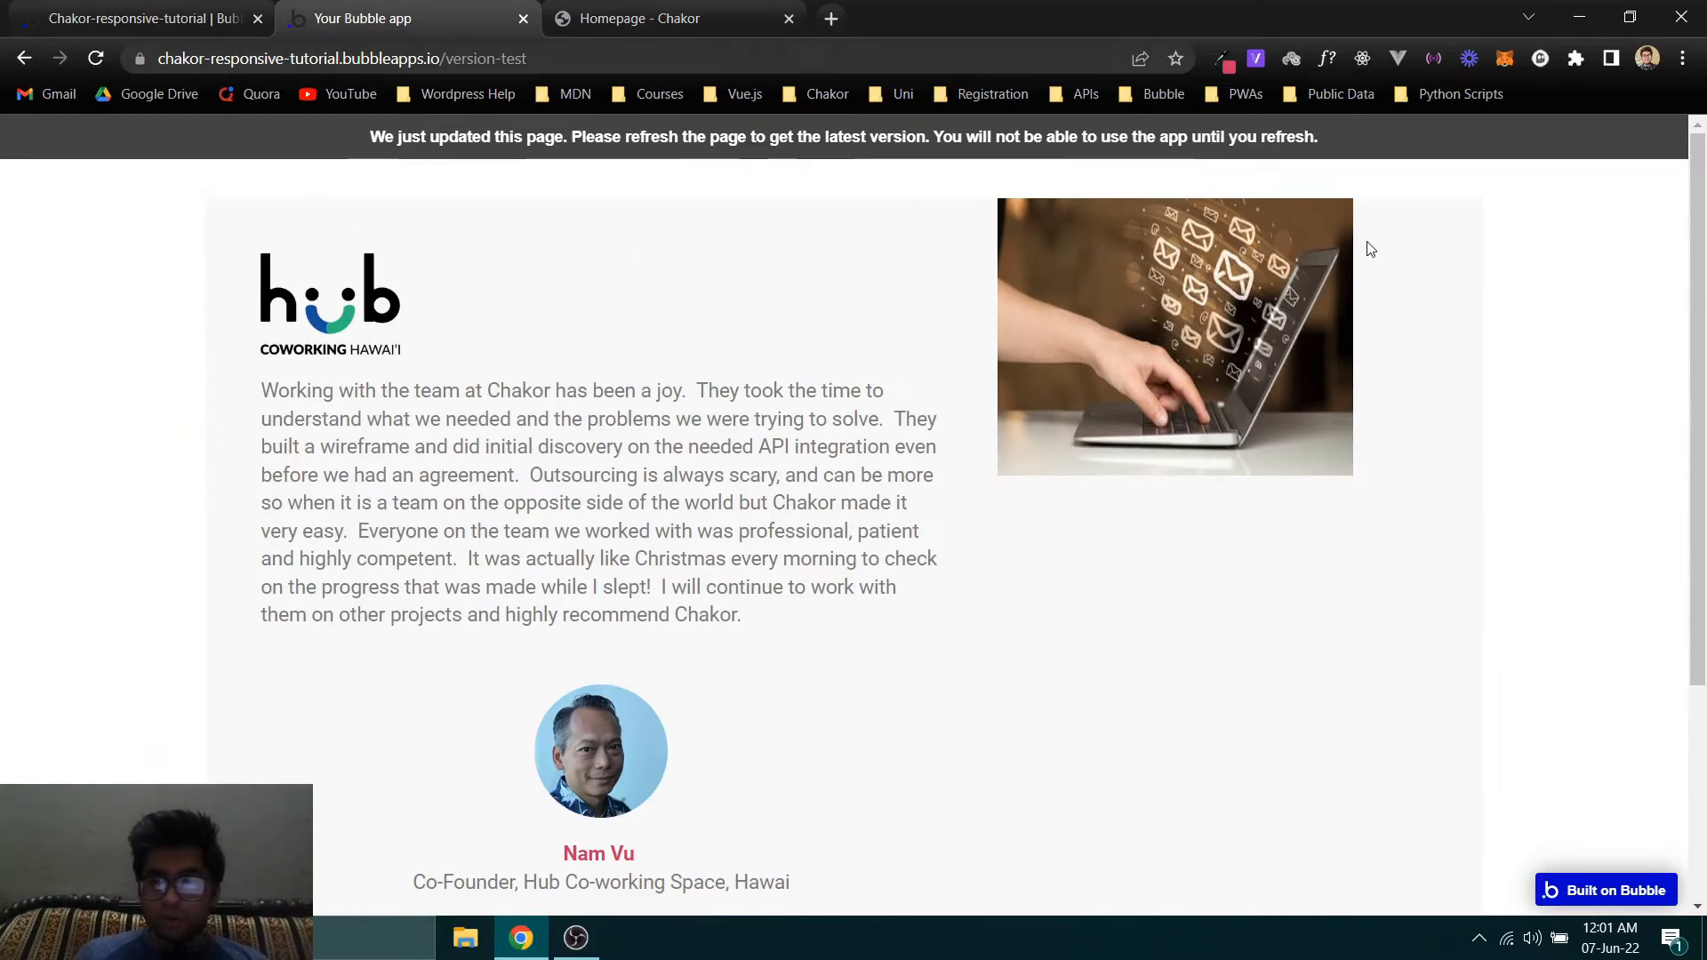
left_click(805, 11)
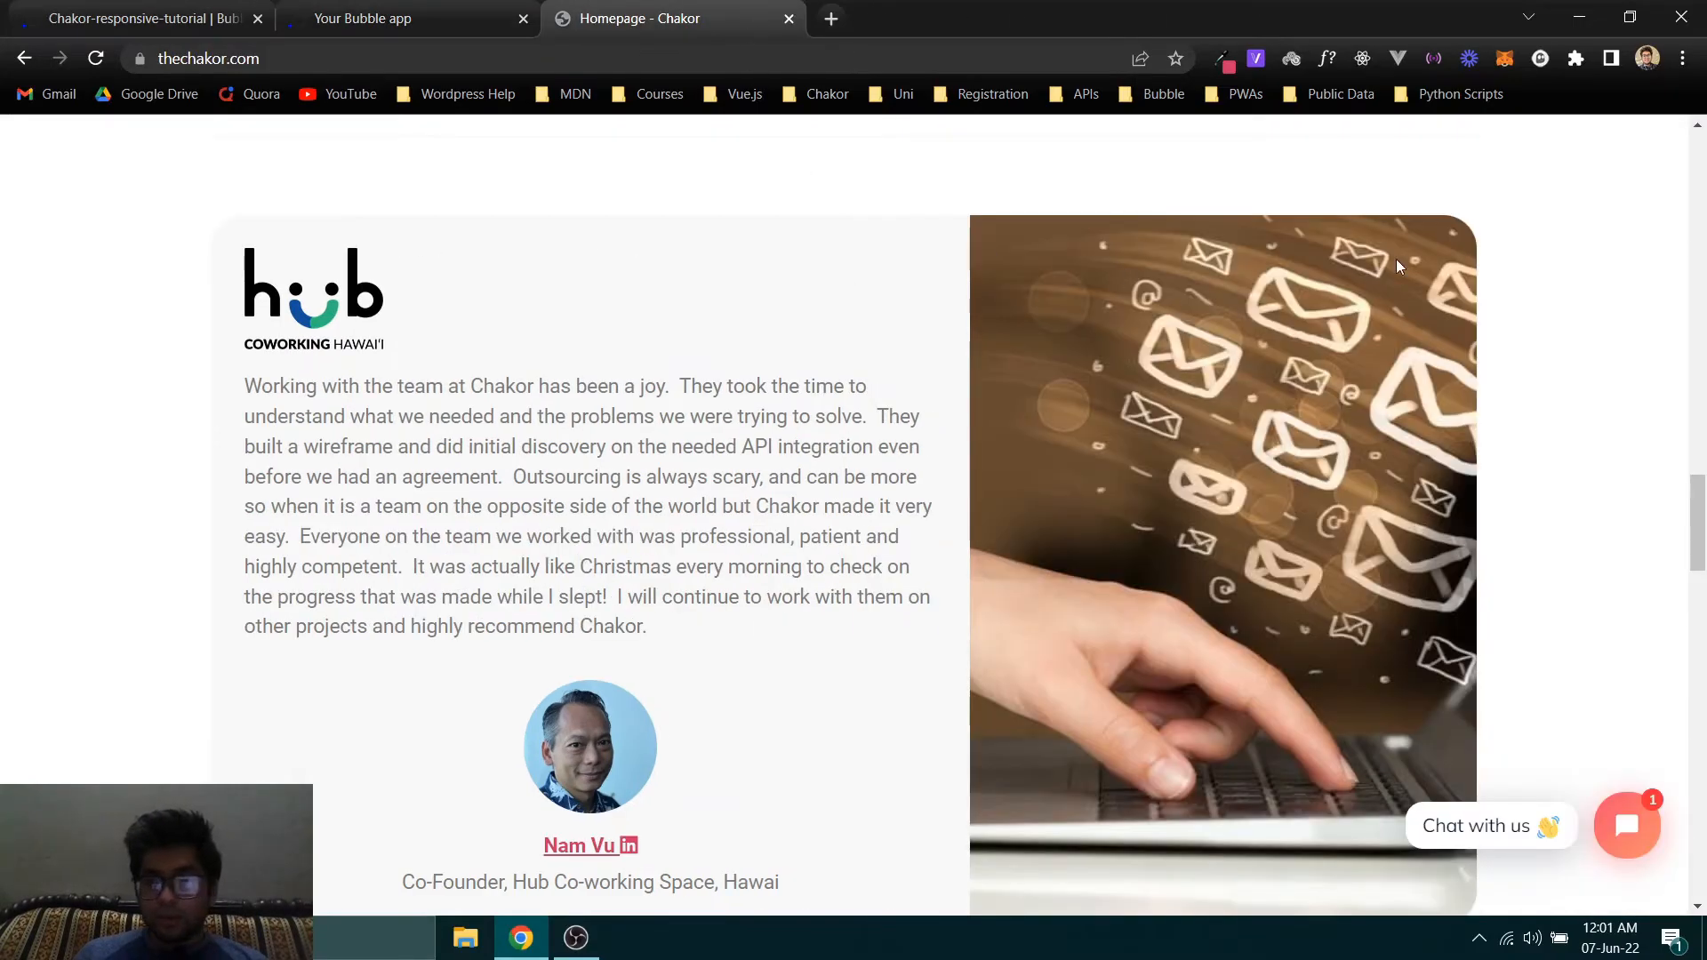
left_click(134, 18)
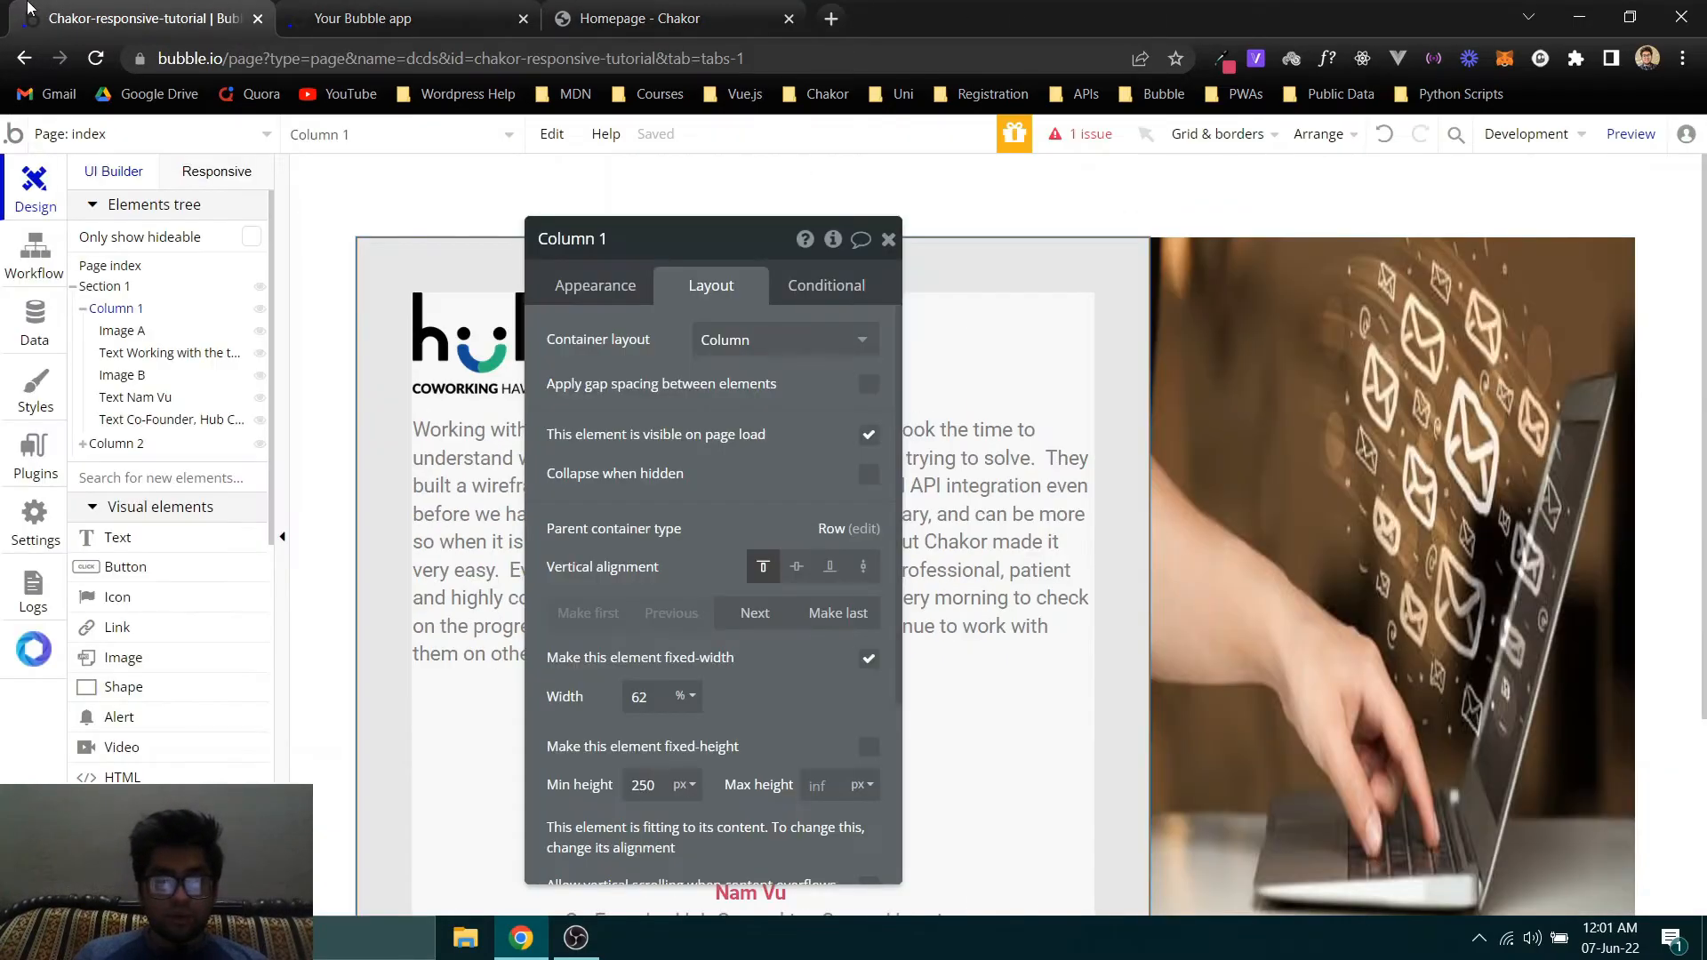
- Set the corner roundness of Section 1 to 20
left_click(98, 286)
scroll(743, 556, "down", 4)
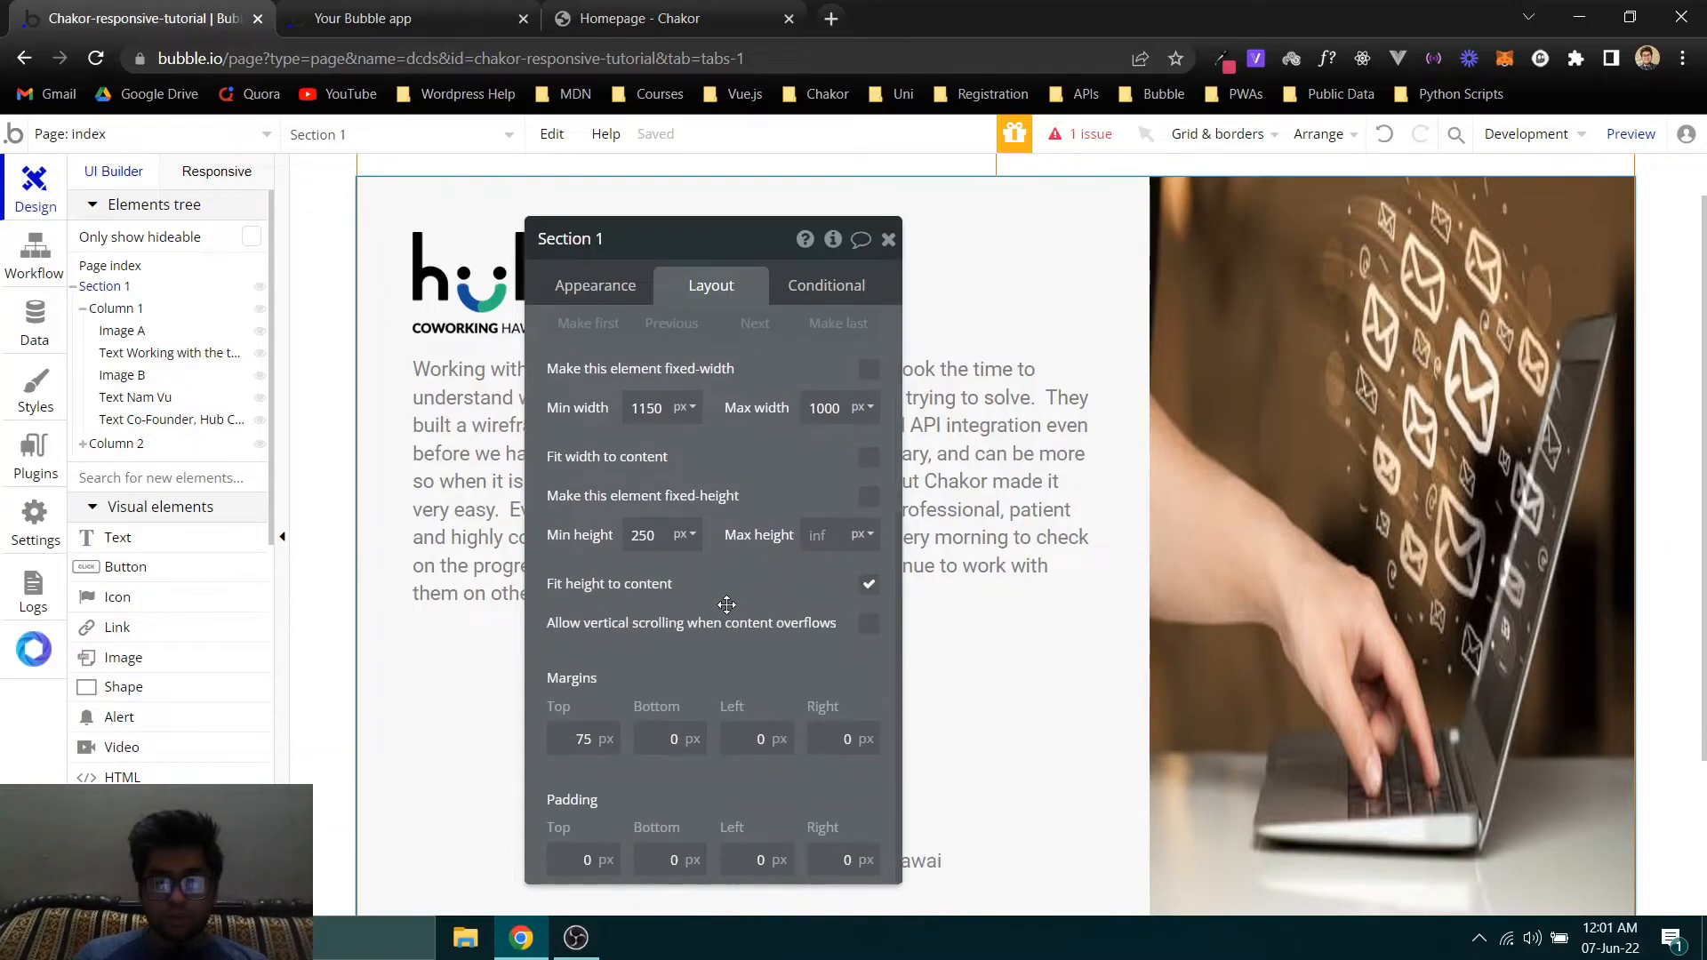
left_click(614, 289)
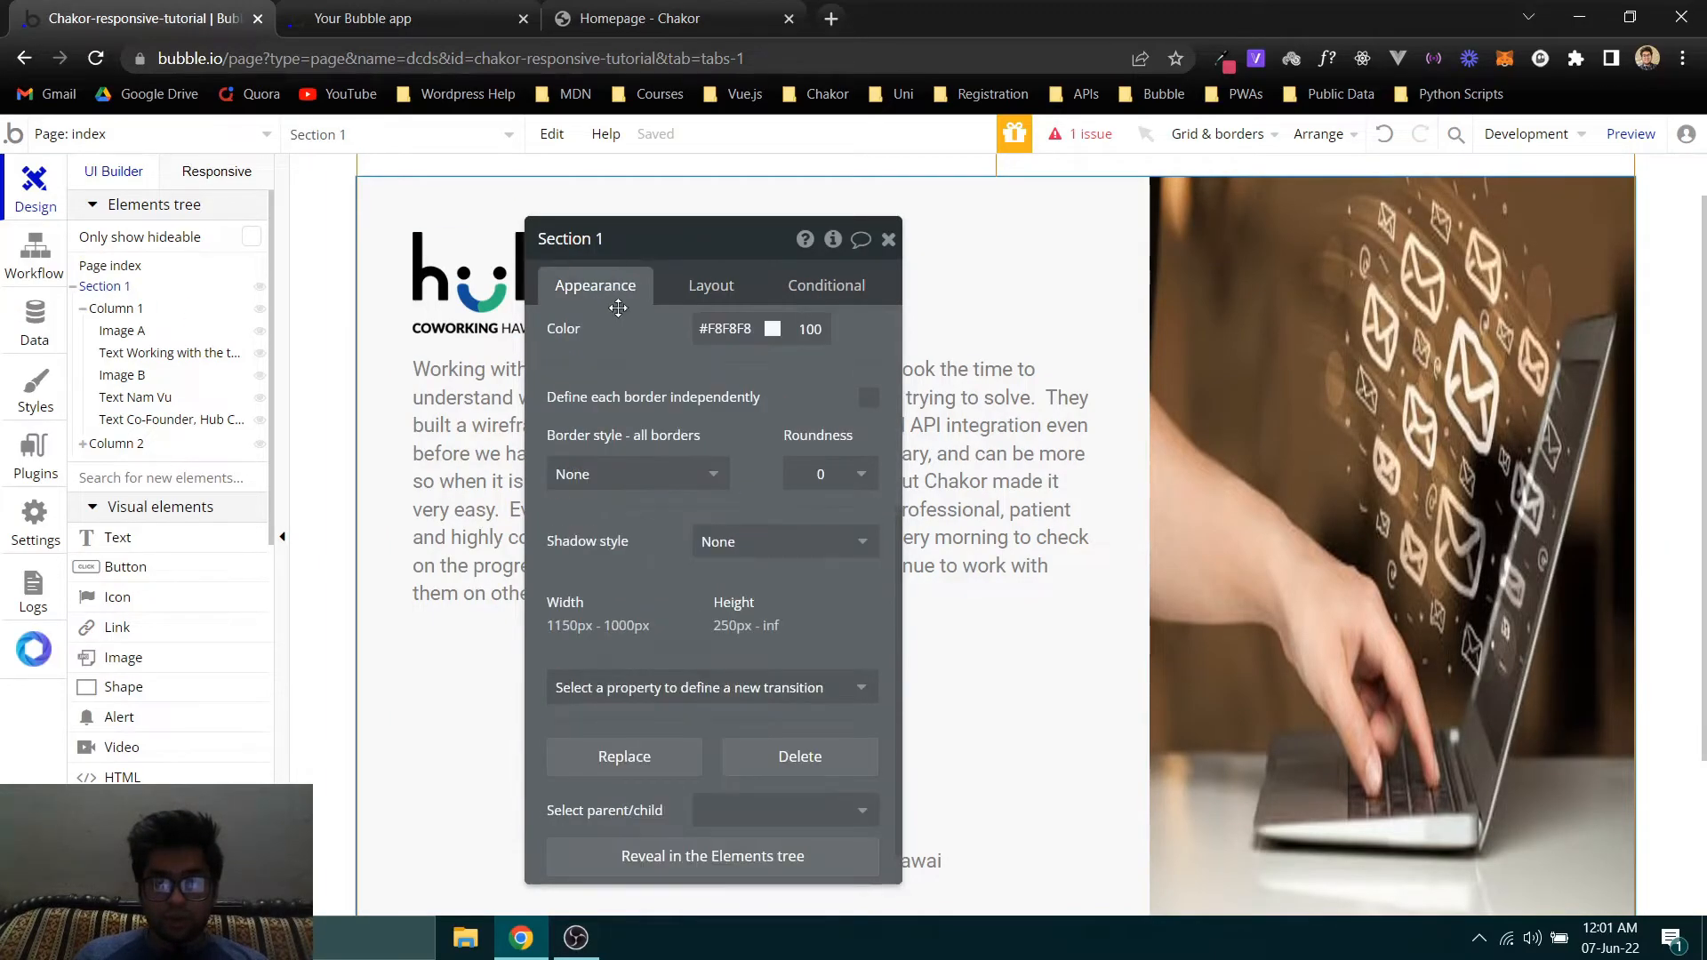
left_click(826, 474)
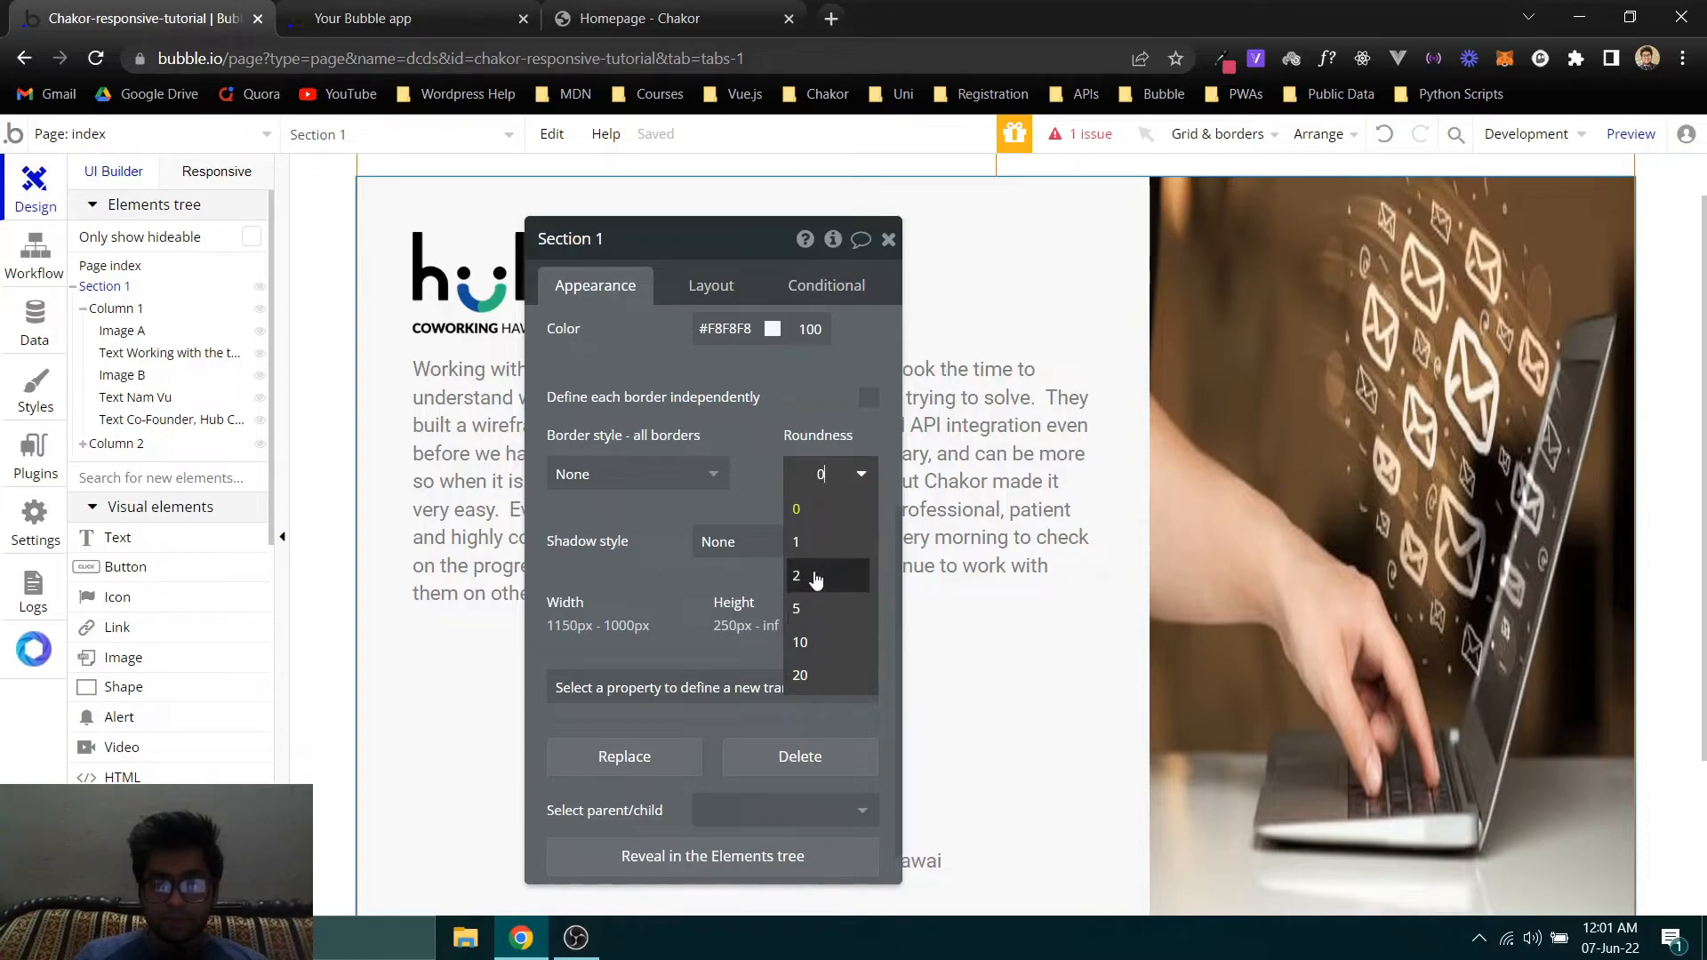
left_click(800, 674)
left_click(312, 320)
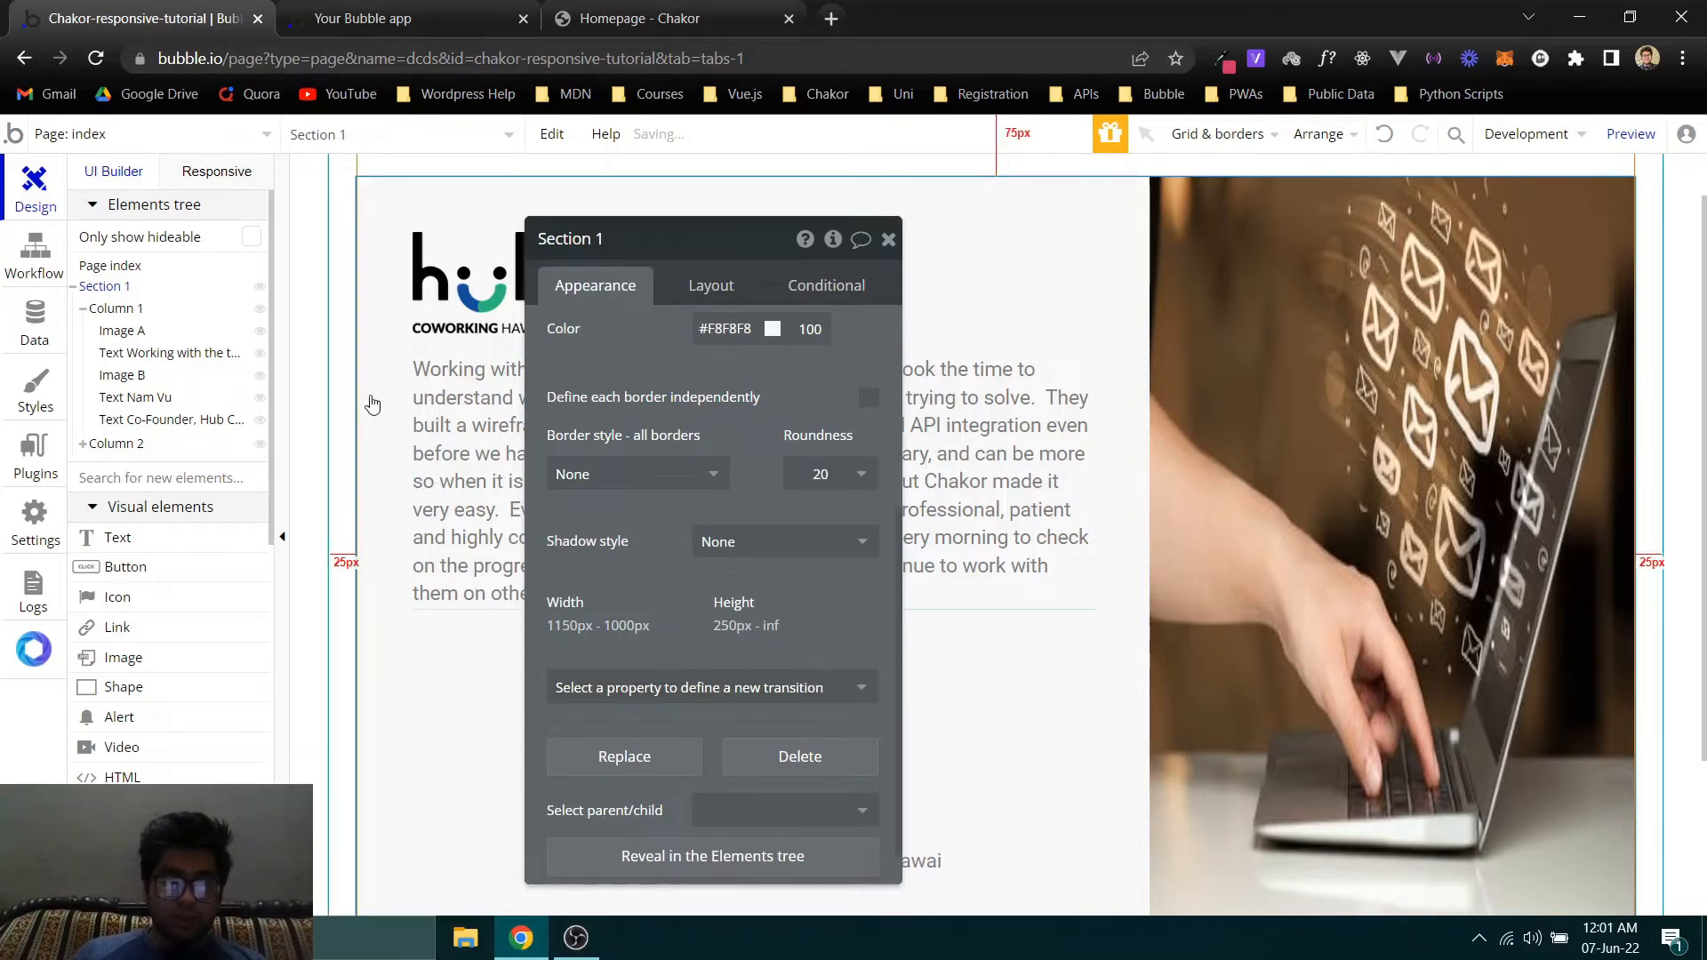
- Increase Section 1's corner roundness to 30
left_click(100, 287)
double_click(830, 477)
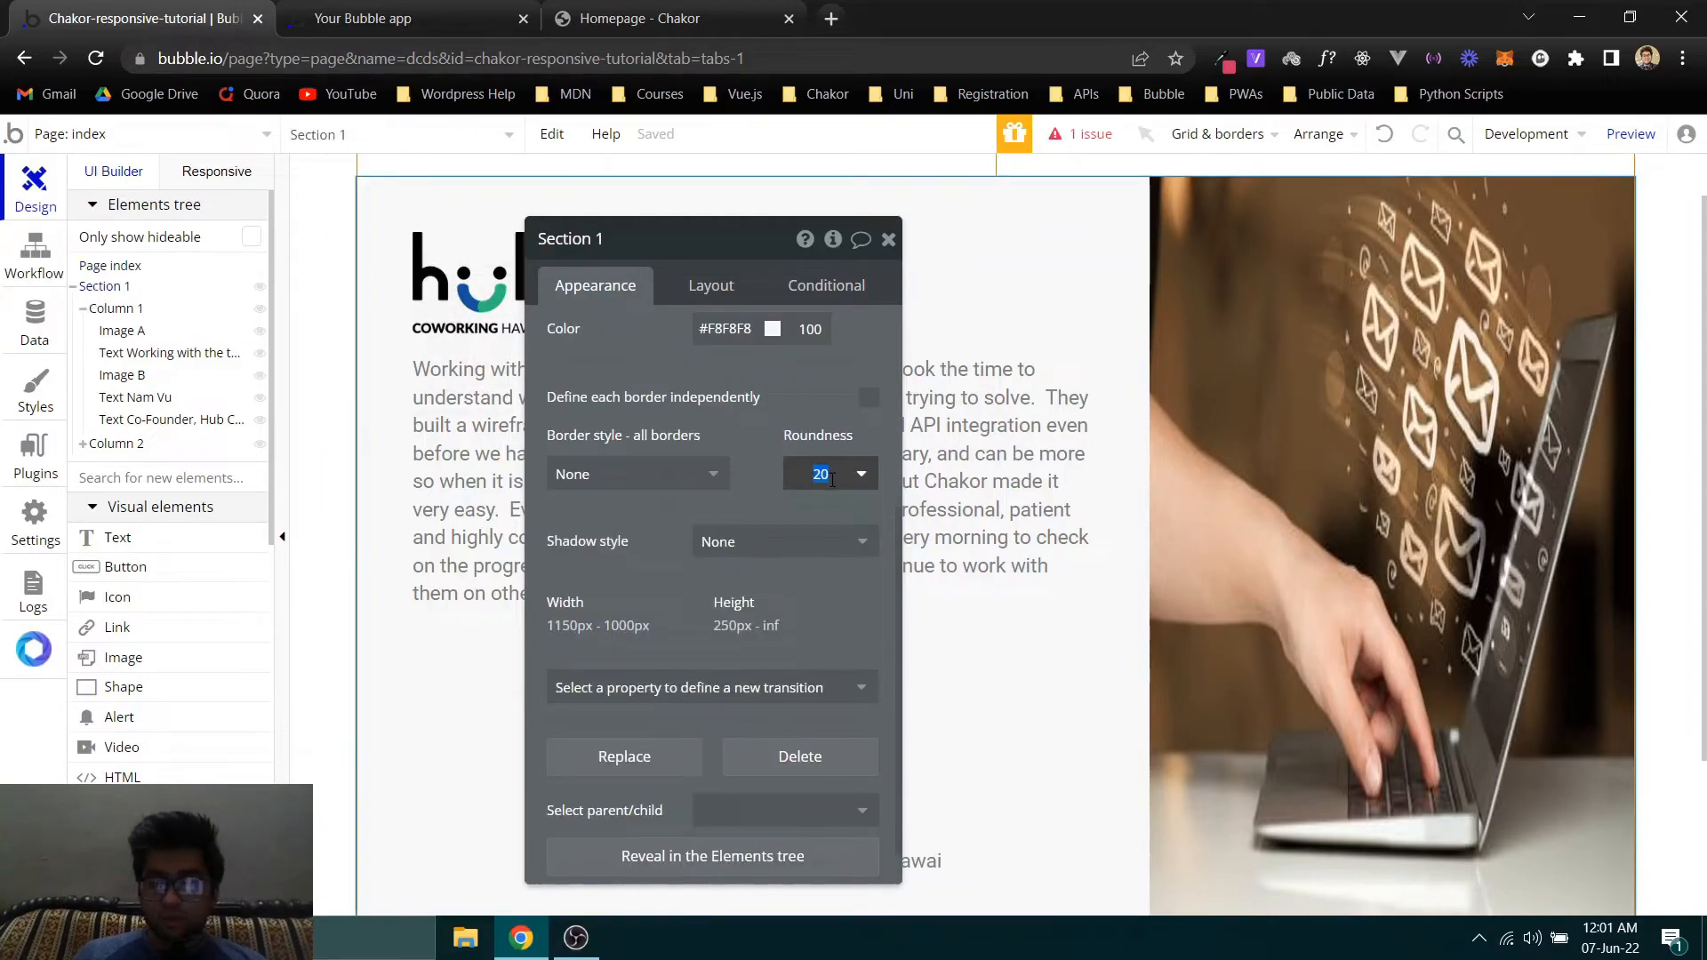
type("30")
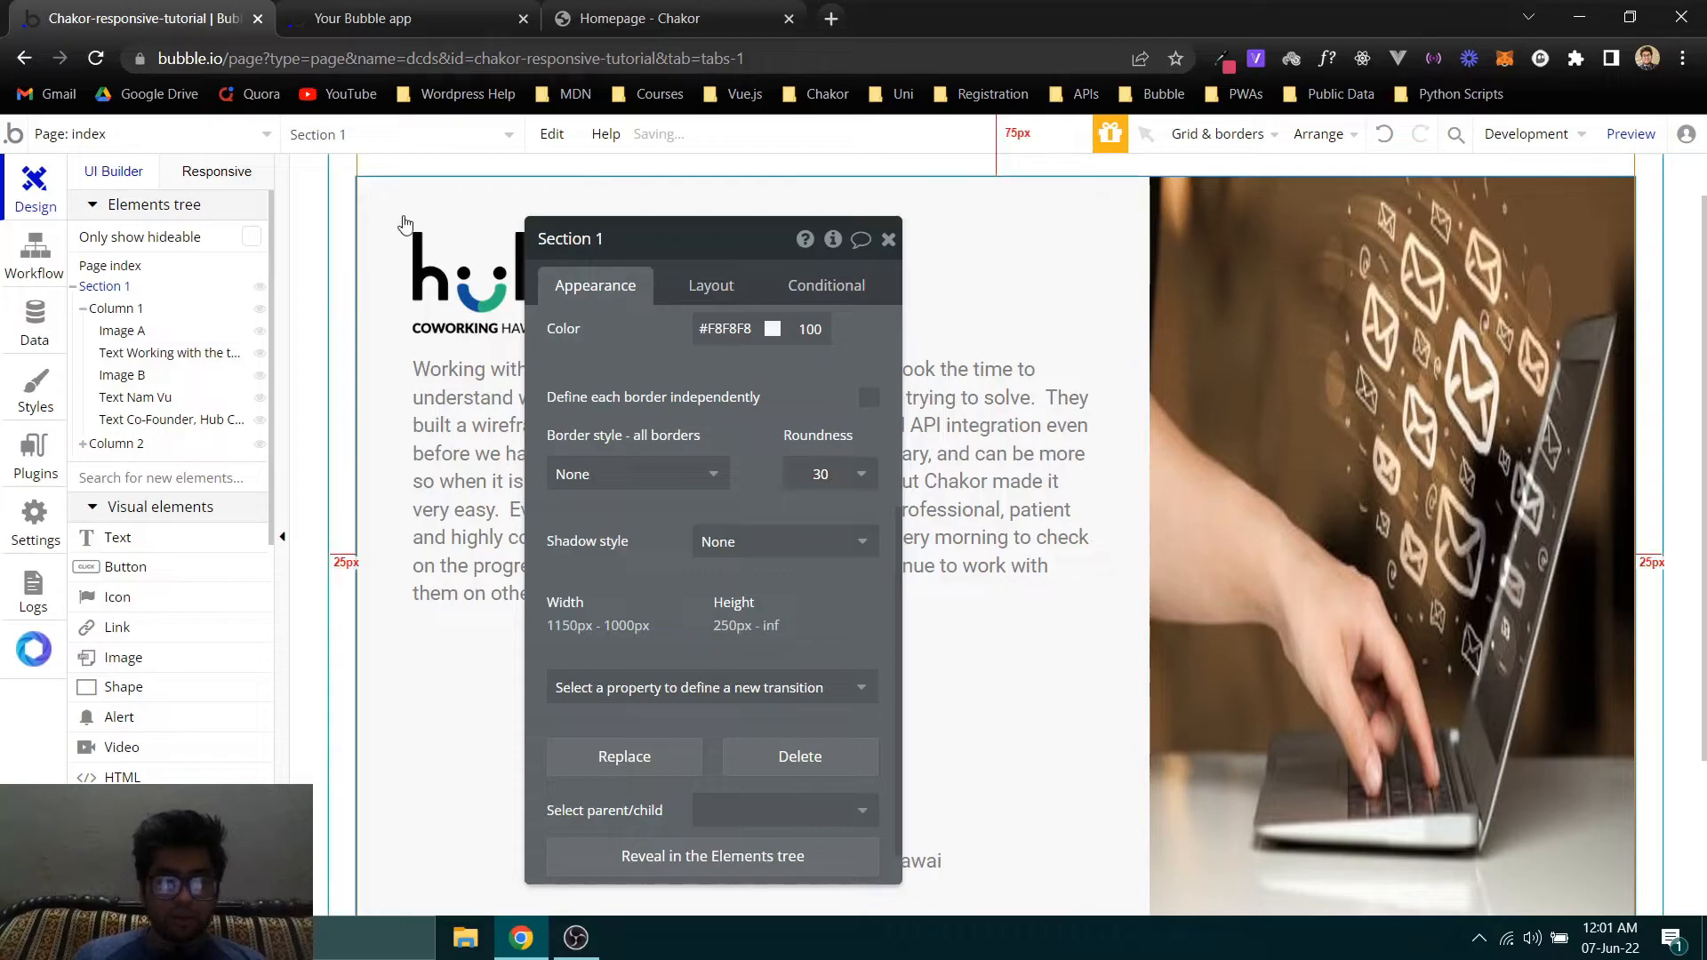
- Compare the refreshed Bubble preview's corners and spacing with the original card on the Chakor homepage
left_click(363, 17)
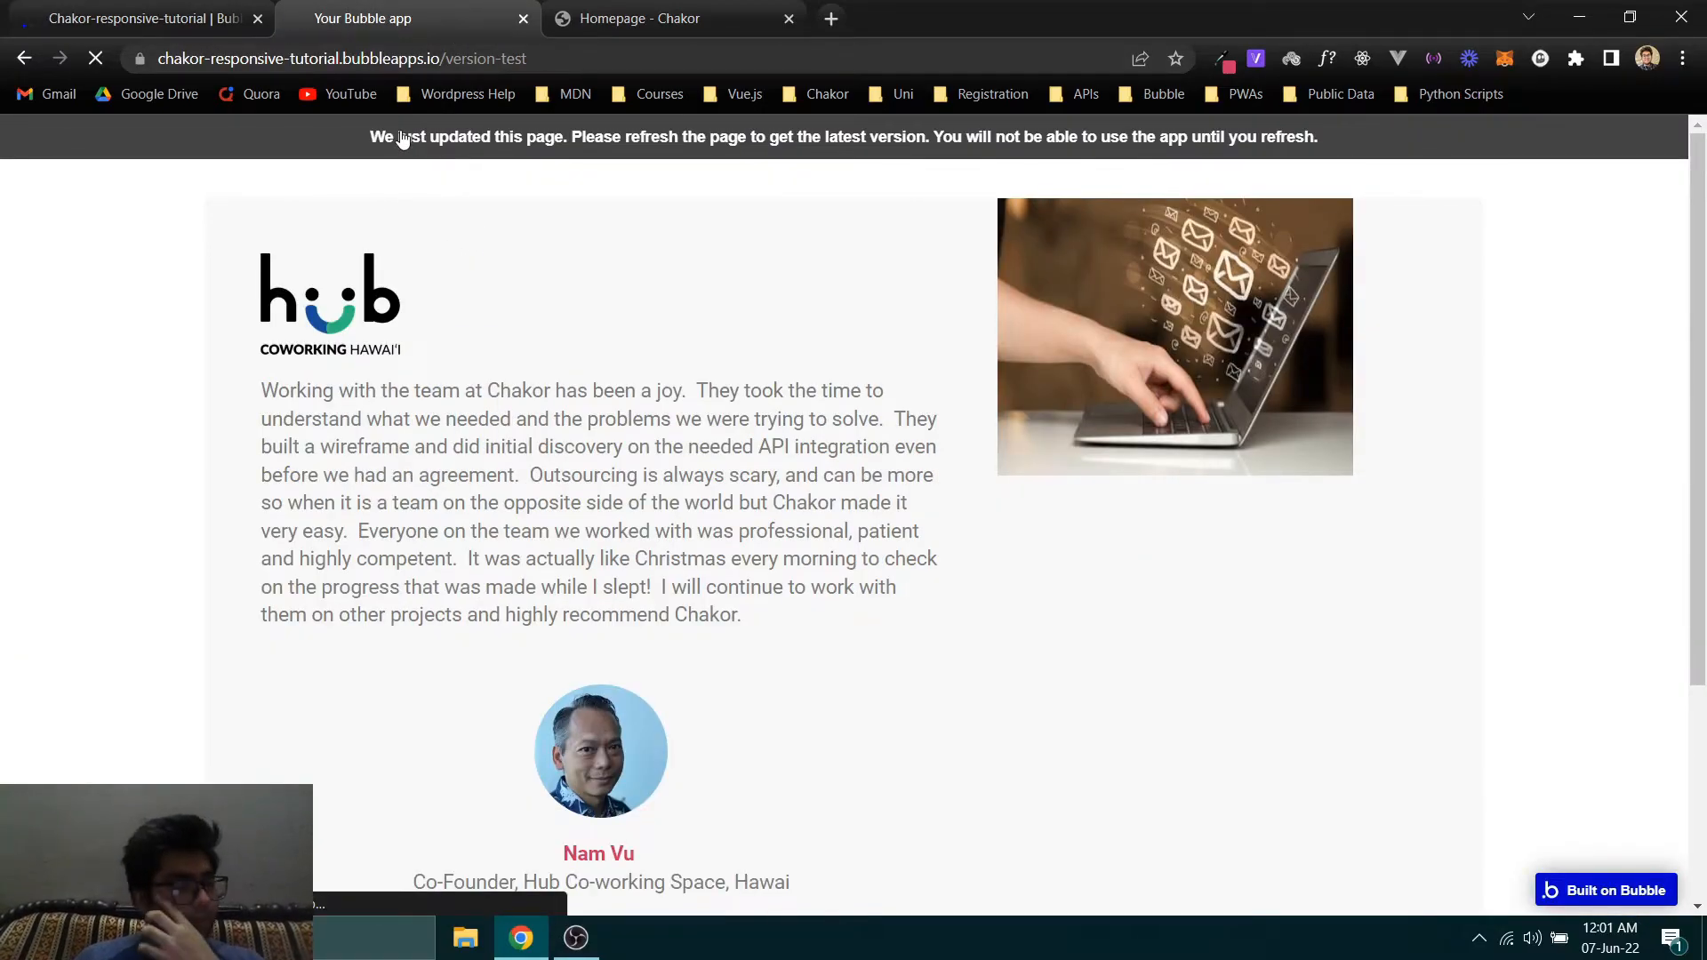
left_click(613, 10)
left_click(421, 9)
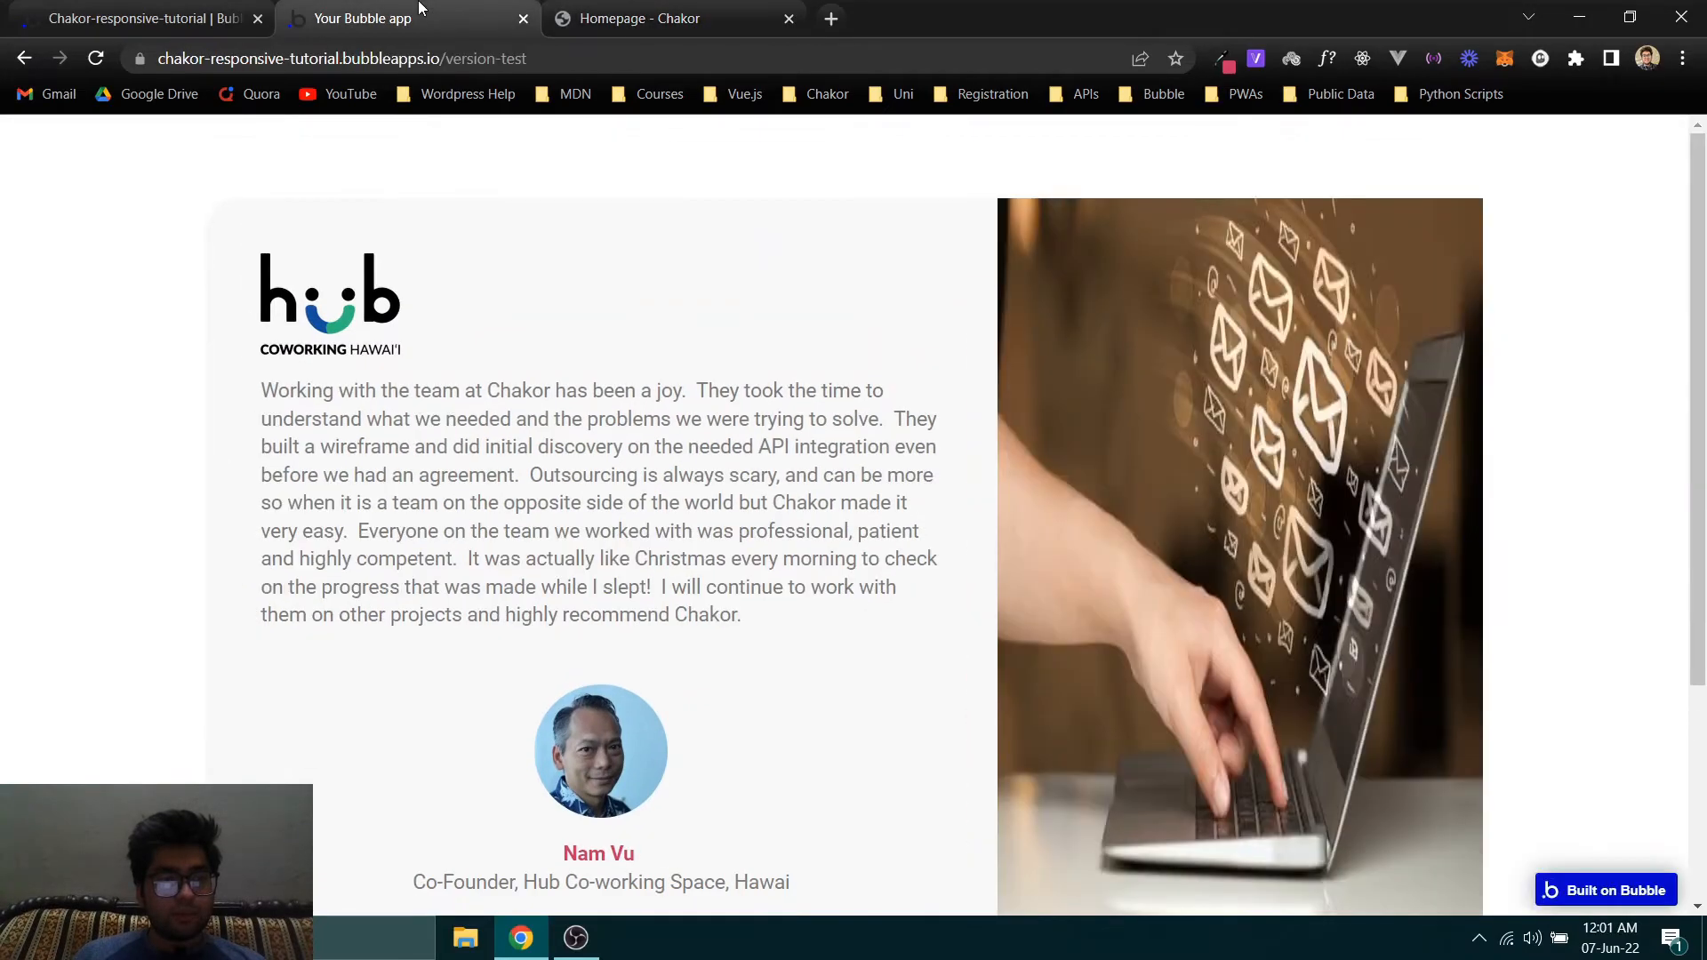
left_click(676, 11)
left_click(463, 11)
left_click(669, 10)
left_click(409, 10)
left_click(675, 11)
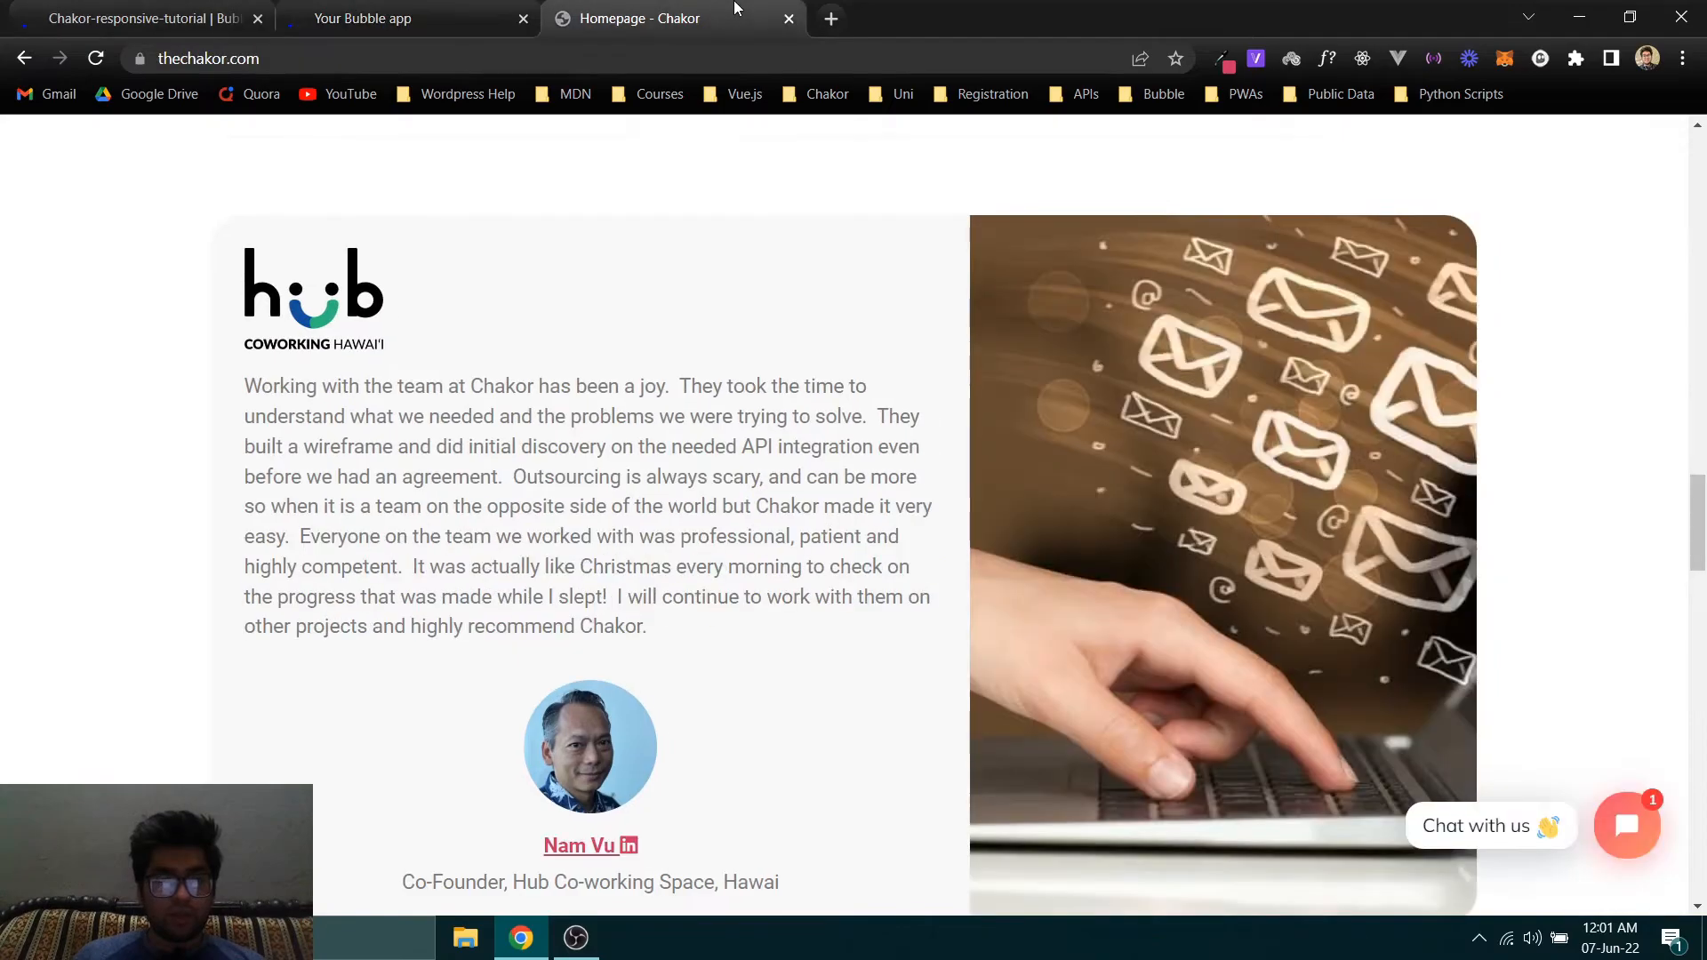
left_click(411, 8)
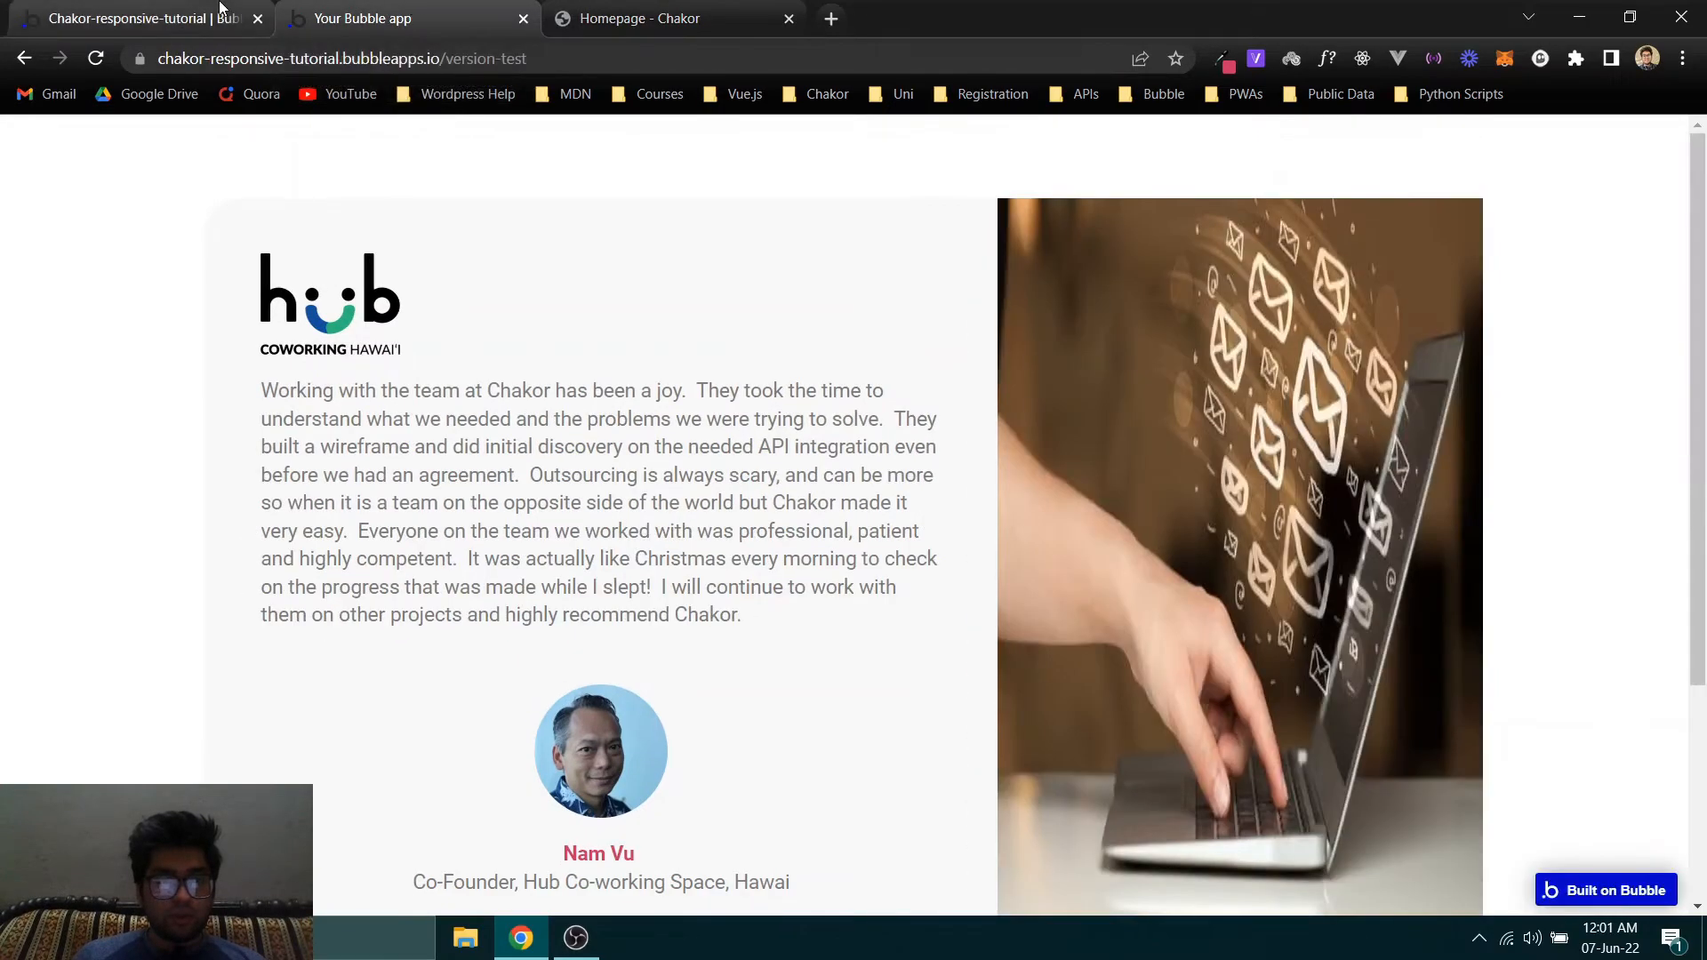
- Return to the Bubble editor and set Column 1's padding to 35 px on all four sides
left_click(142, 18)
left_click(438, 291)
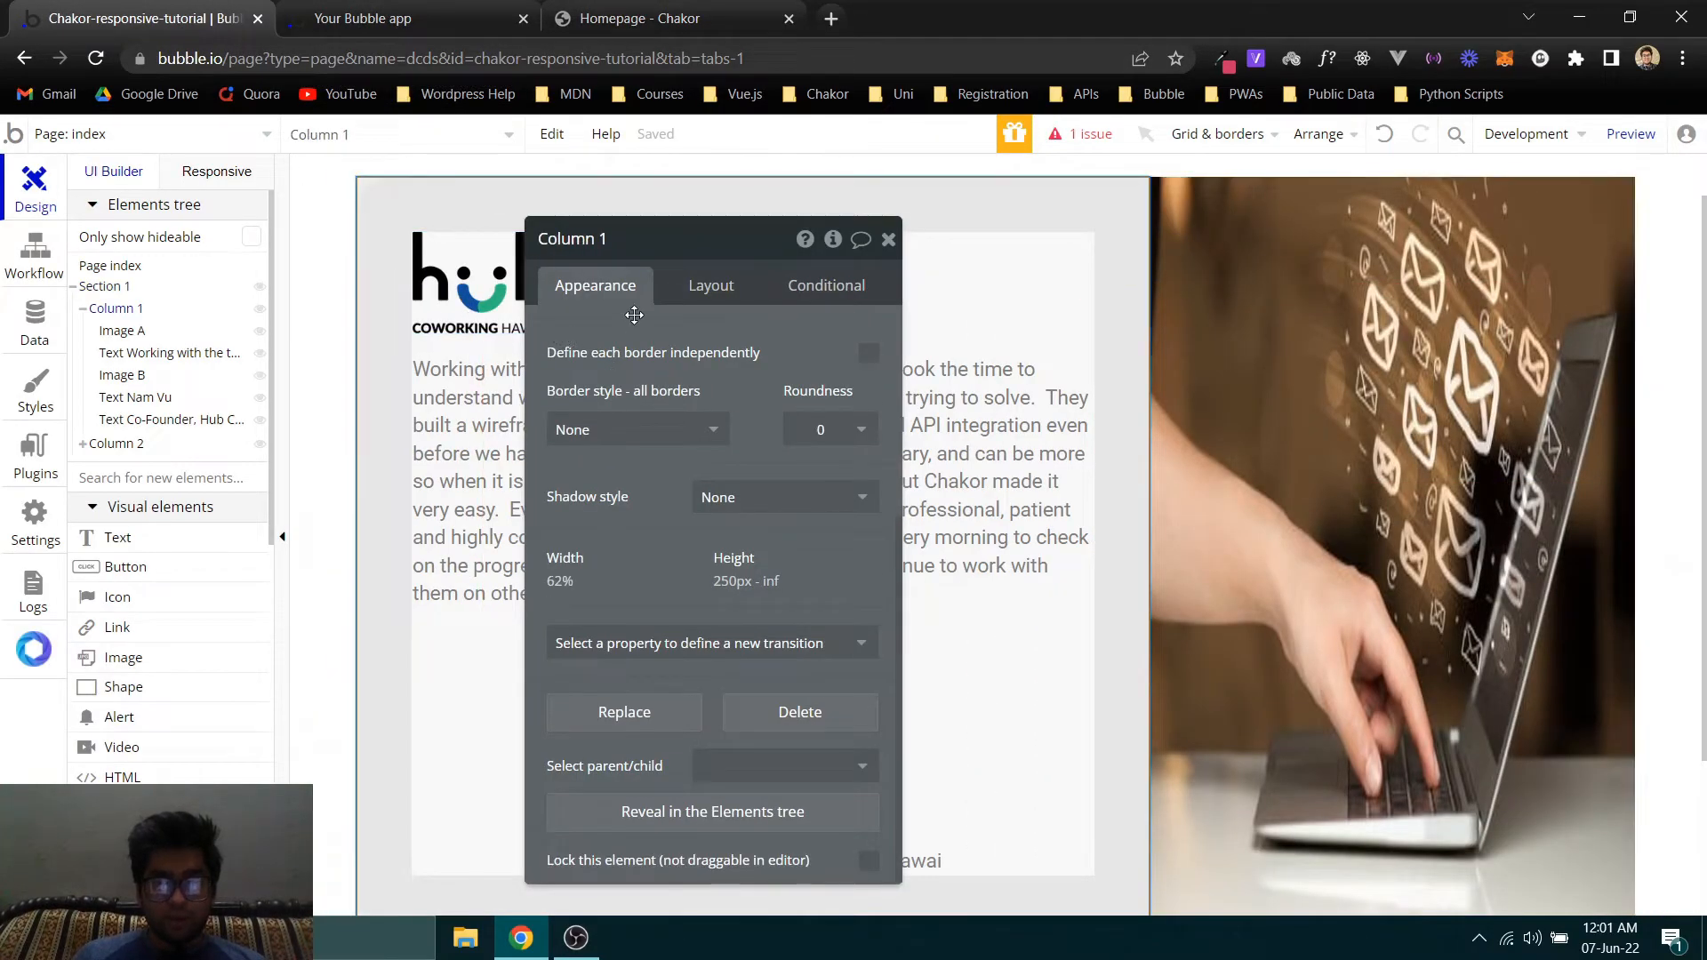
left_click(711, 286)
left_click(574, 861)
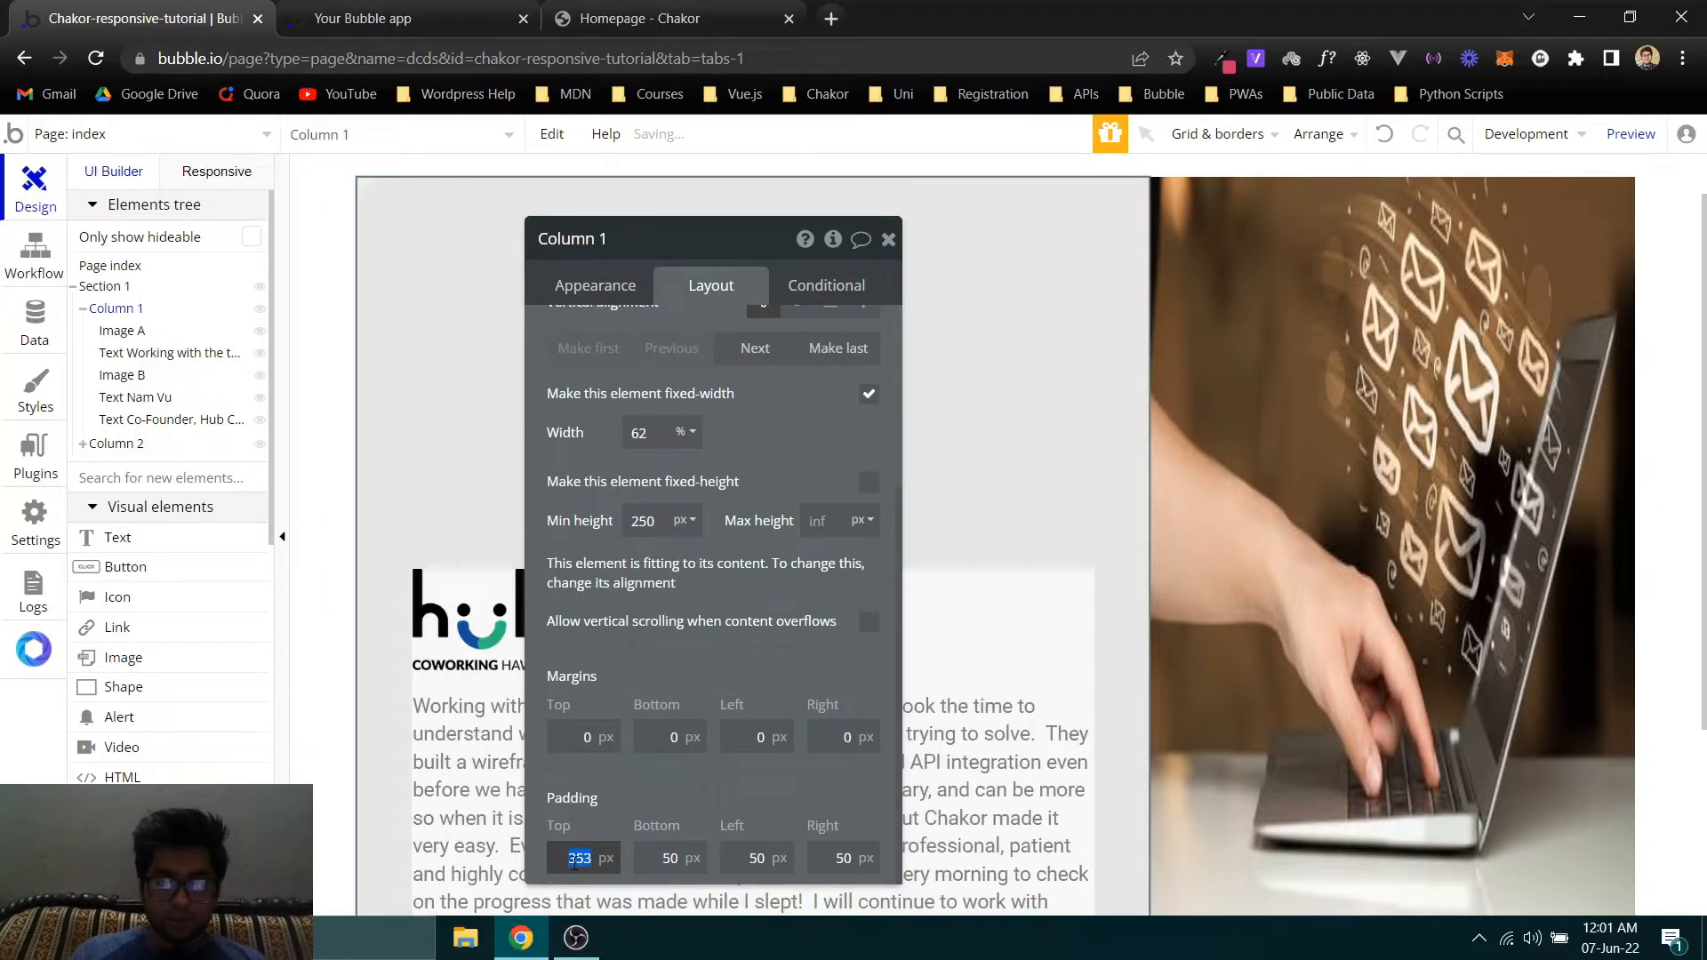
key("Tab")
type("35")
key("Tab")
type("35")
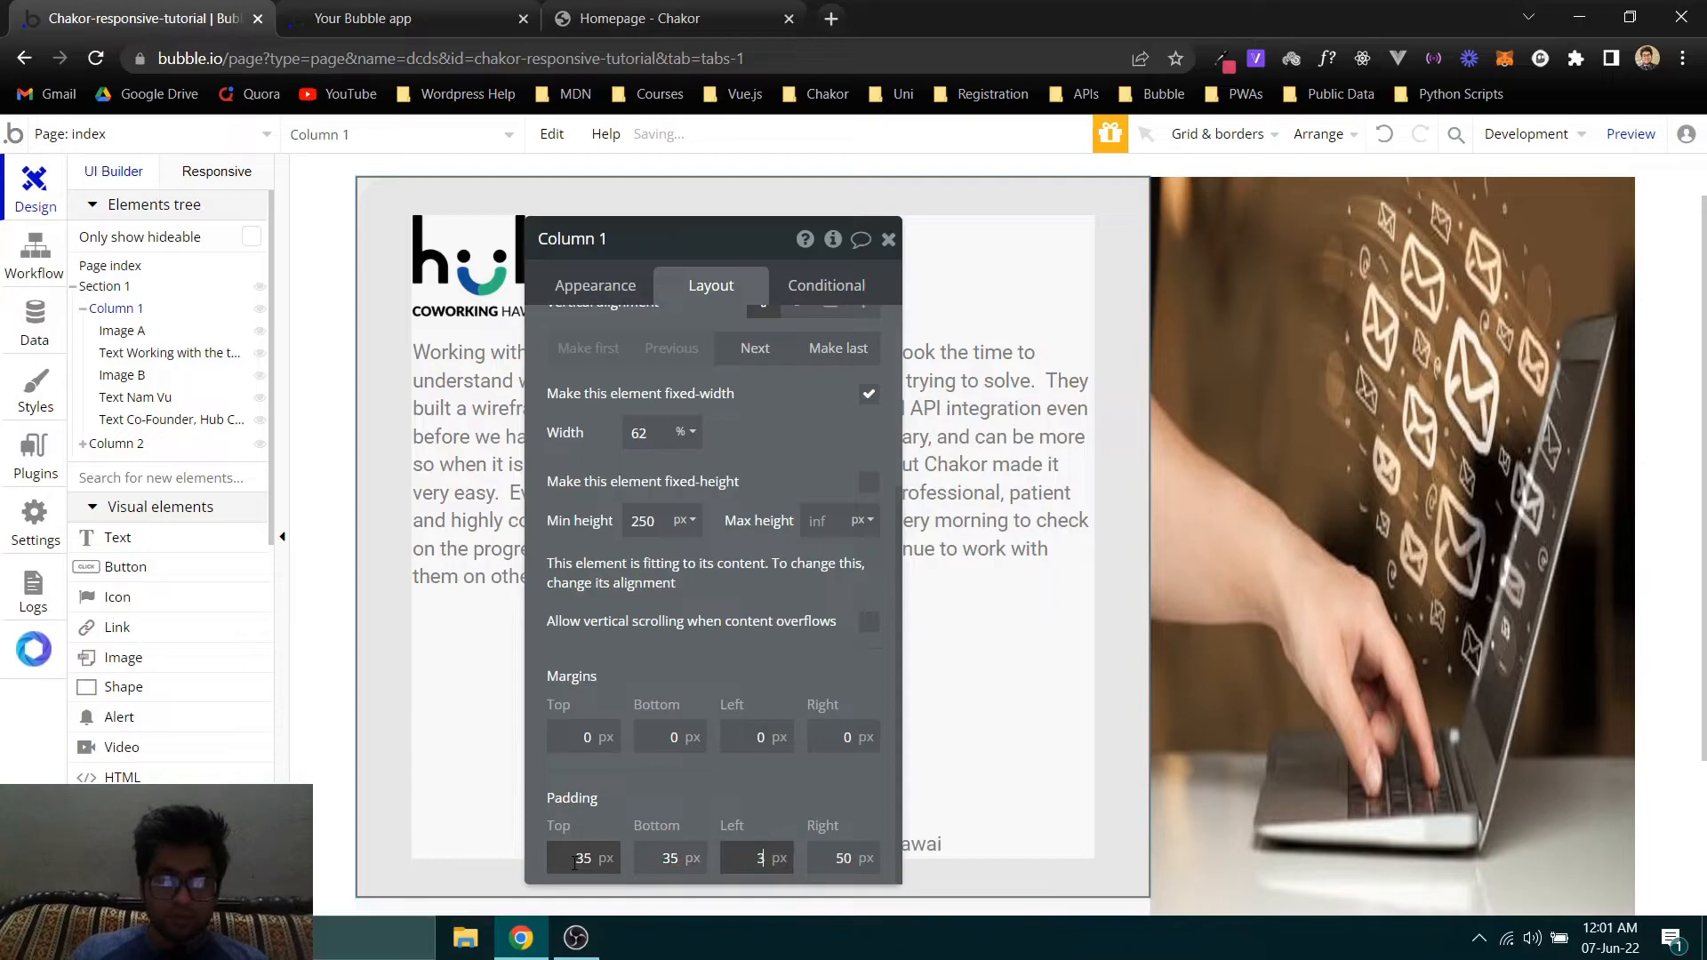
key("Tab")
type("35")
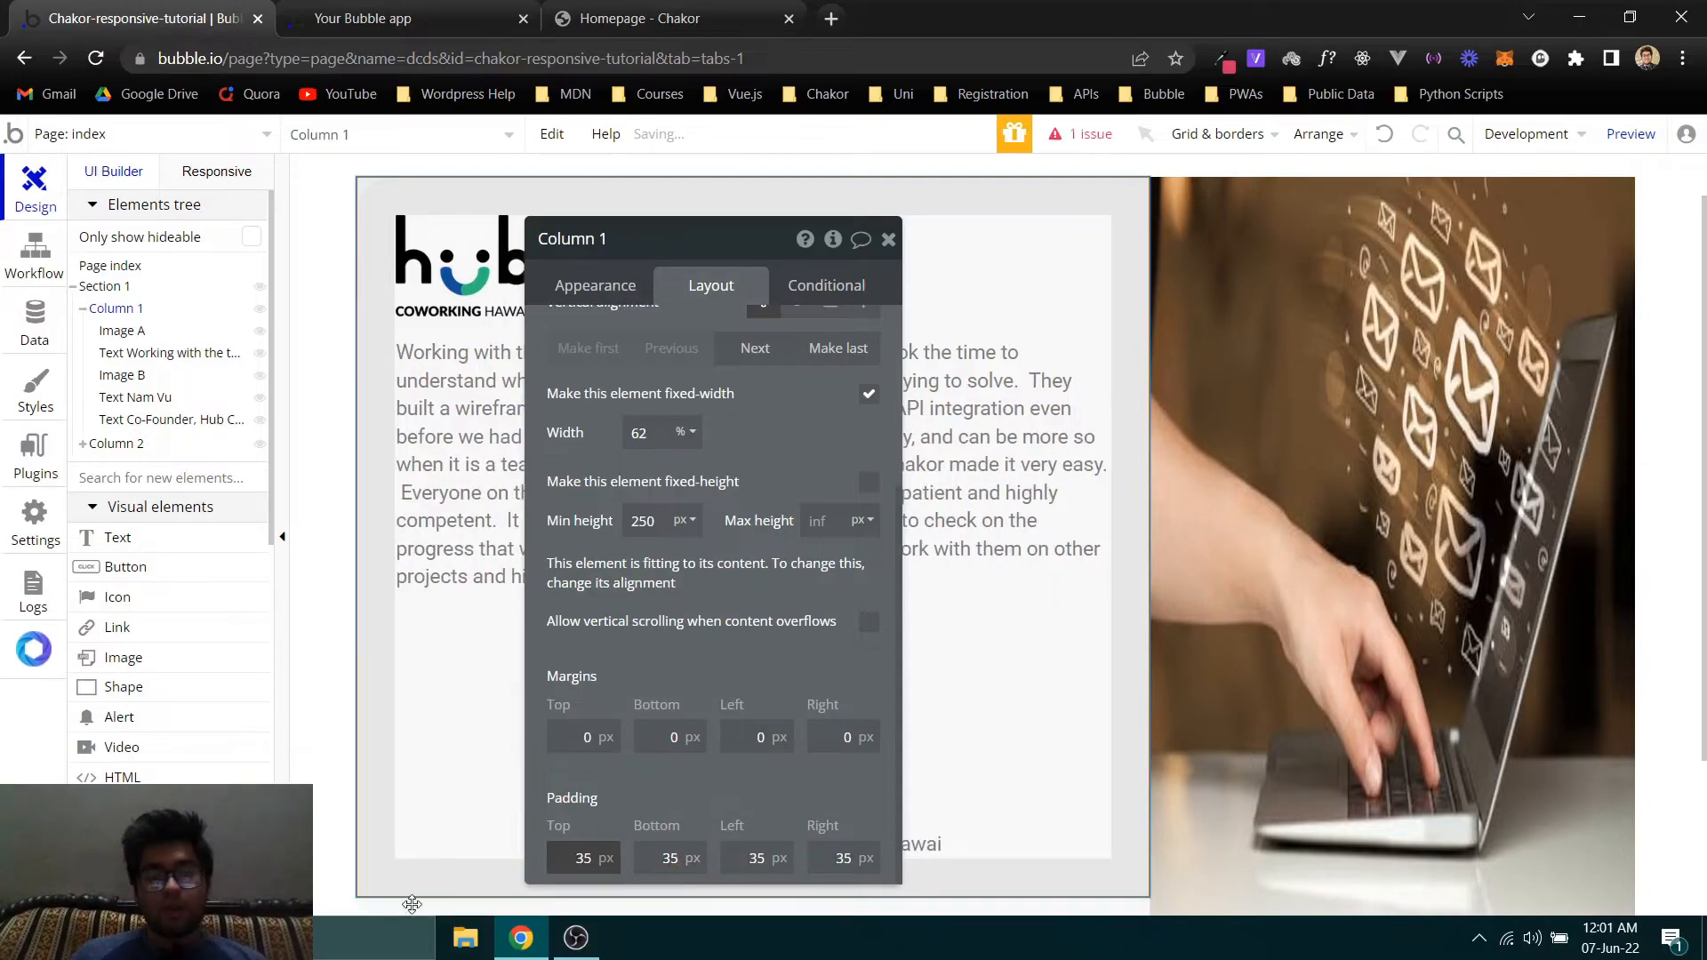
- Refresh the Bubble preview and compare its content position, text wrapping and photo proportions with the original Chakor card
left_click(360, 17)
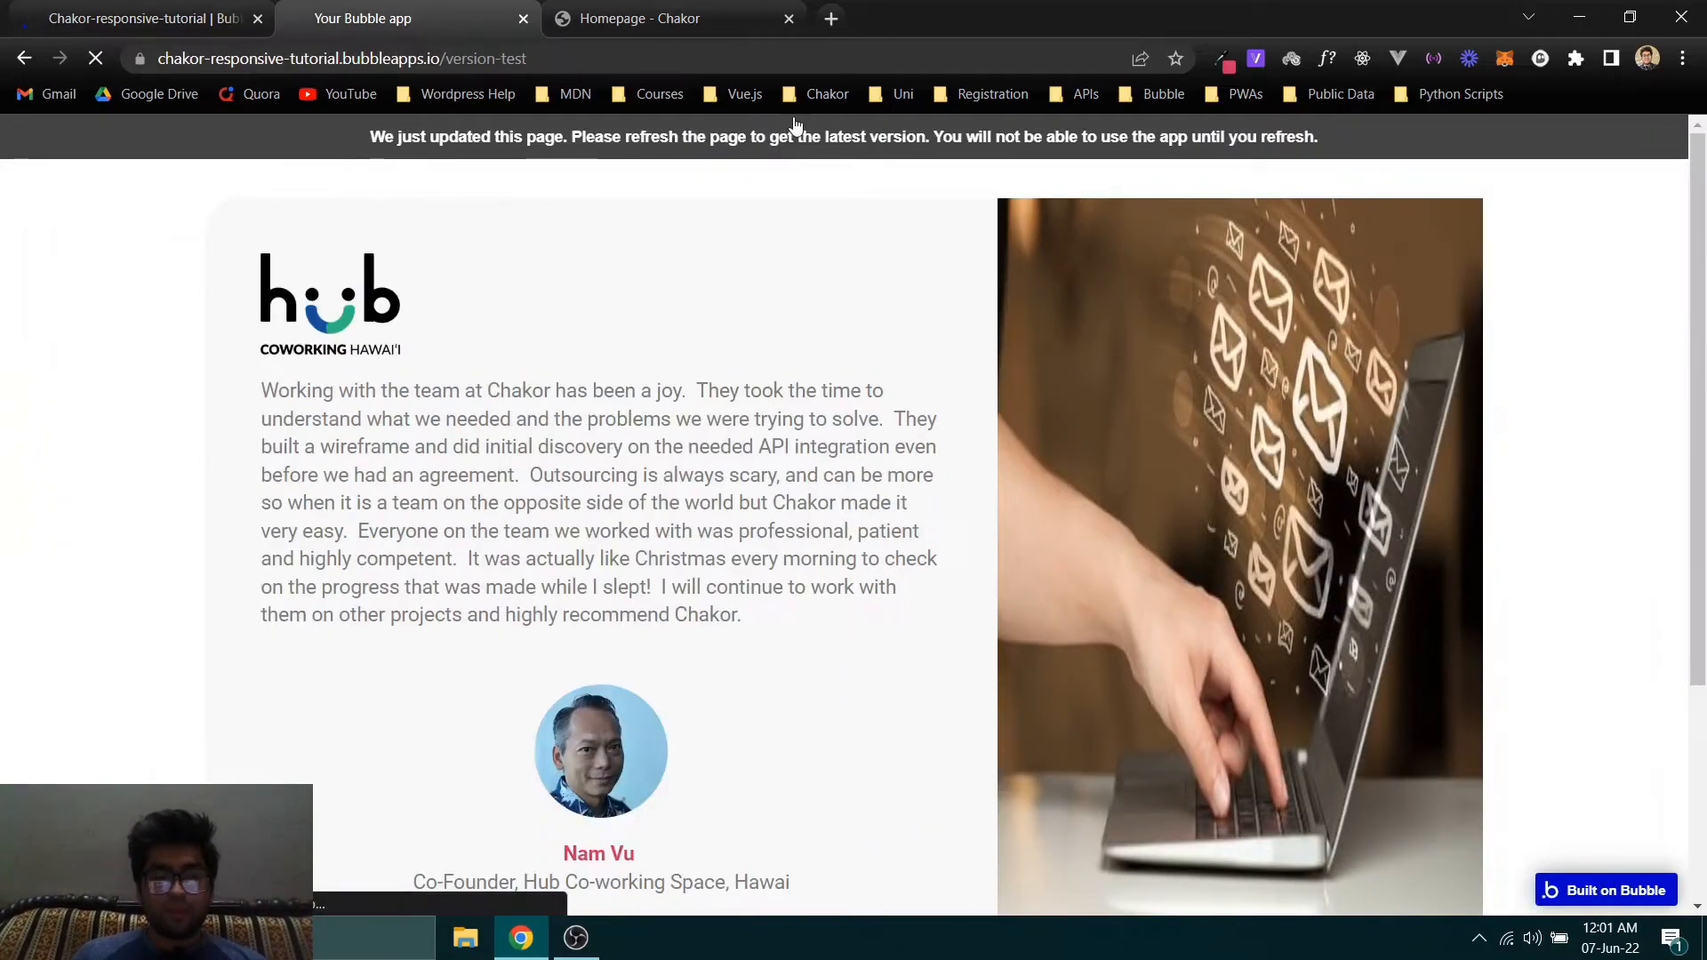
left_click(722, 9)
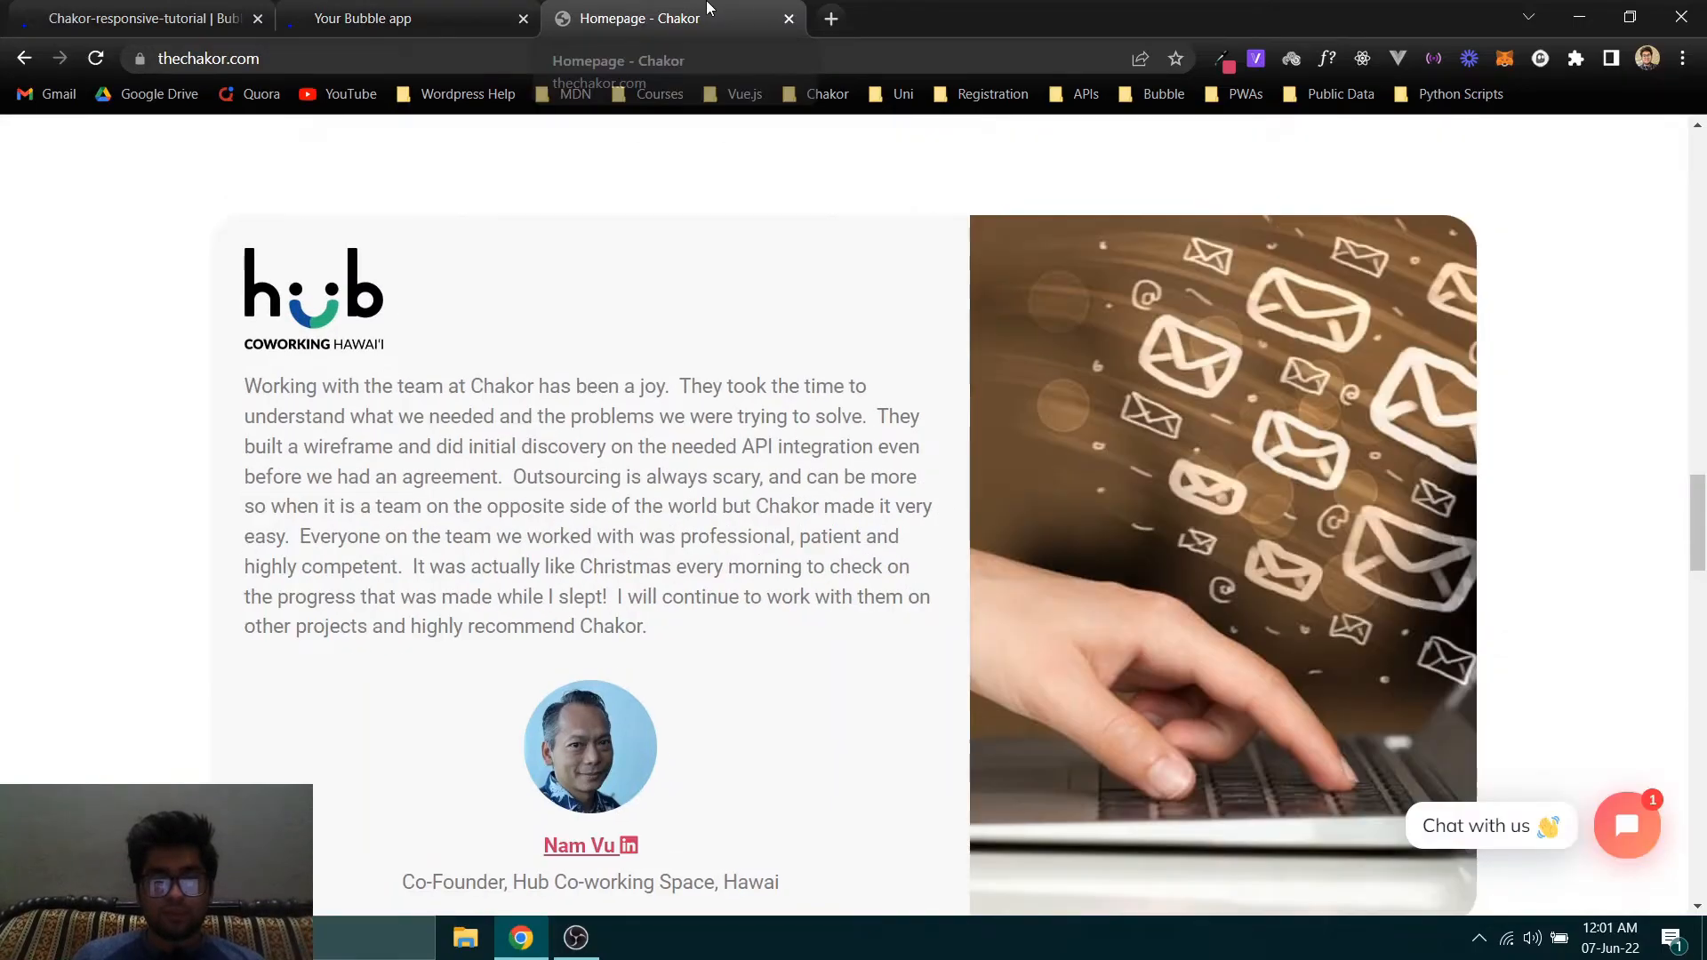
left_click(422, 9)
left_click(616, 10)
left_click(435, 18)
left_click(578, 10)
left_click(484, 9)
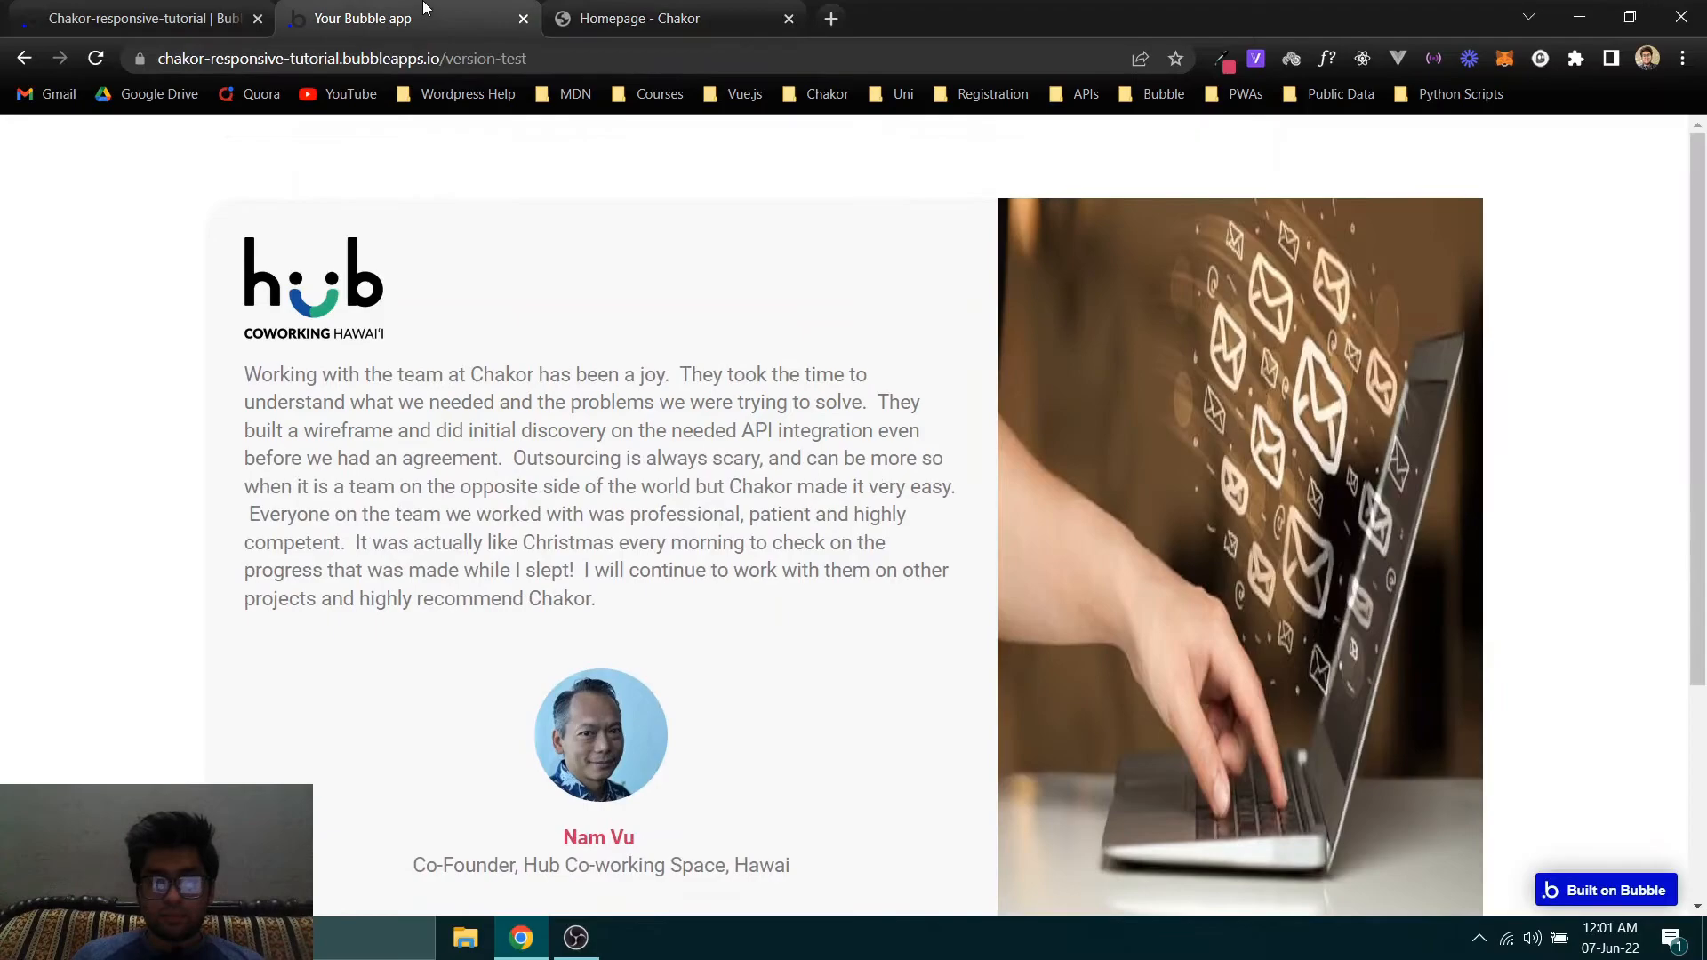
left_click(659, 27)
scroll(920, 380, "down", 4)
scroll(800, 336, "up", 4)
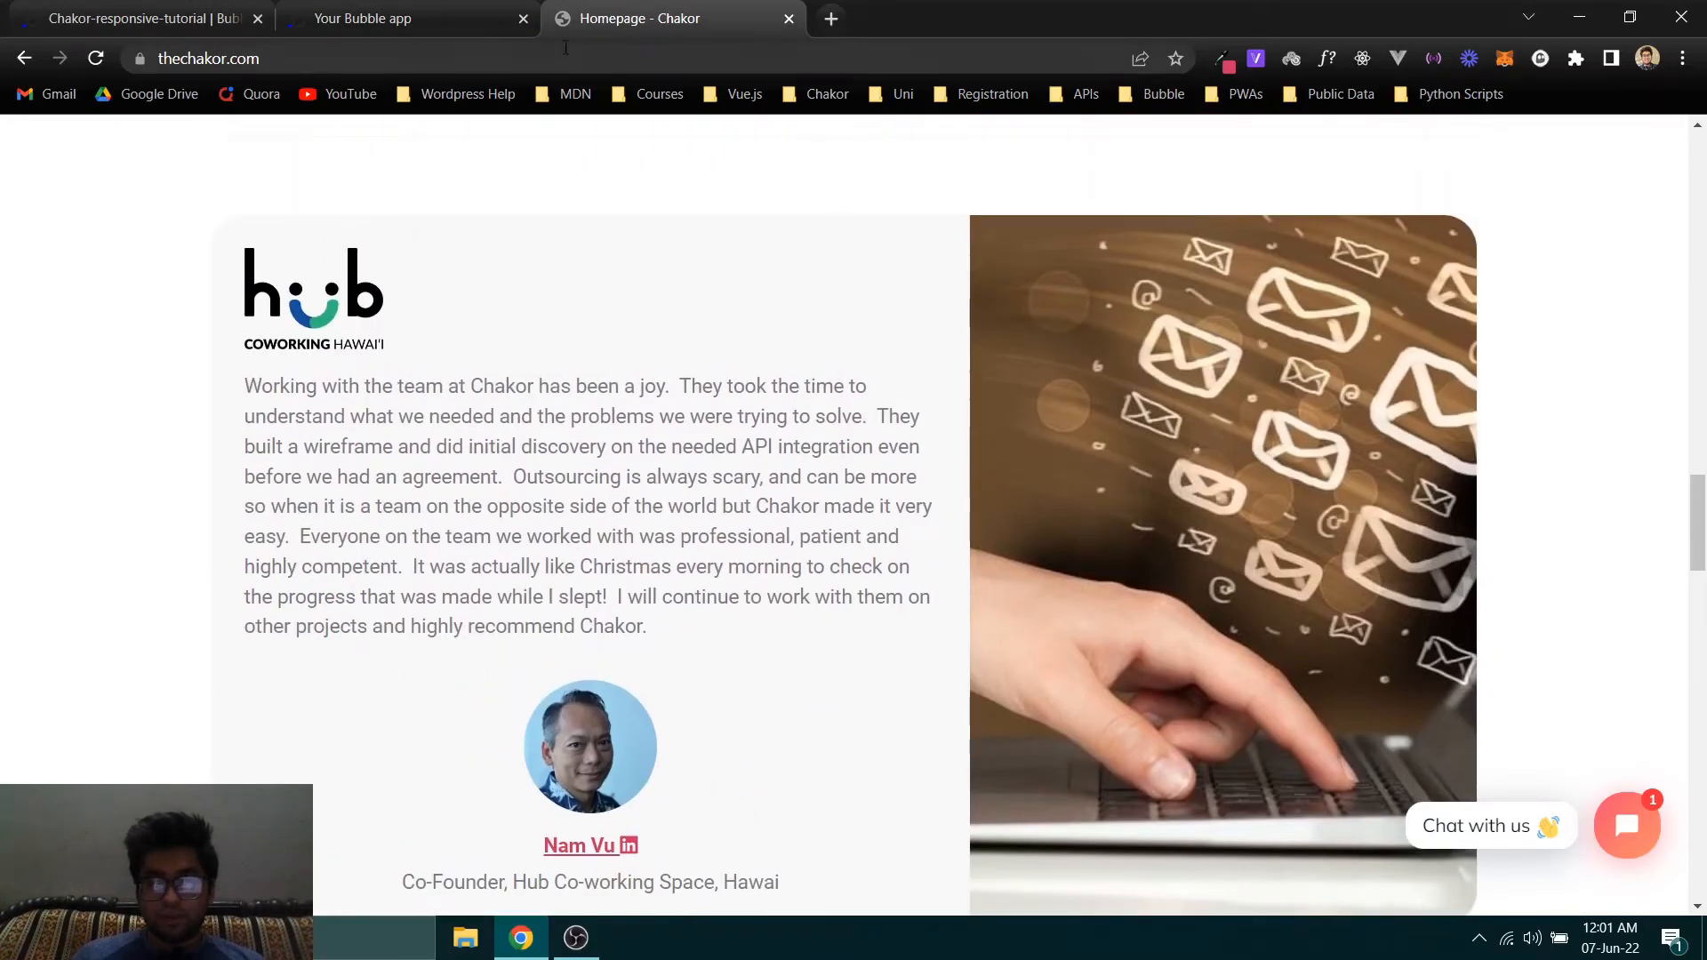
left_click(427, 18)
left_click(765, 19)
- Return to the Bubble editor and examine the laptop photo's layout and appearance settings for image-fitting options
left_click(178, 19)
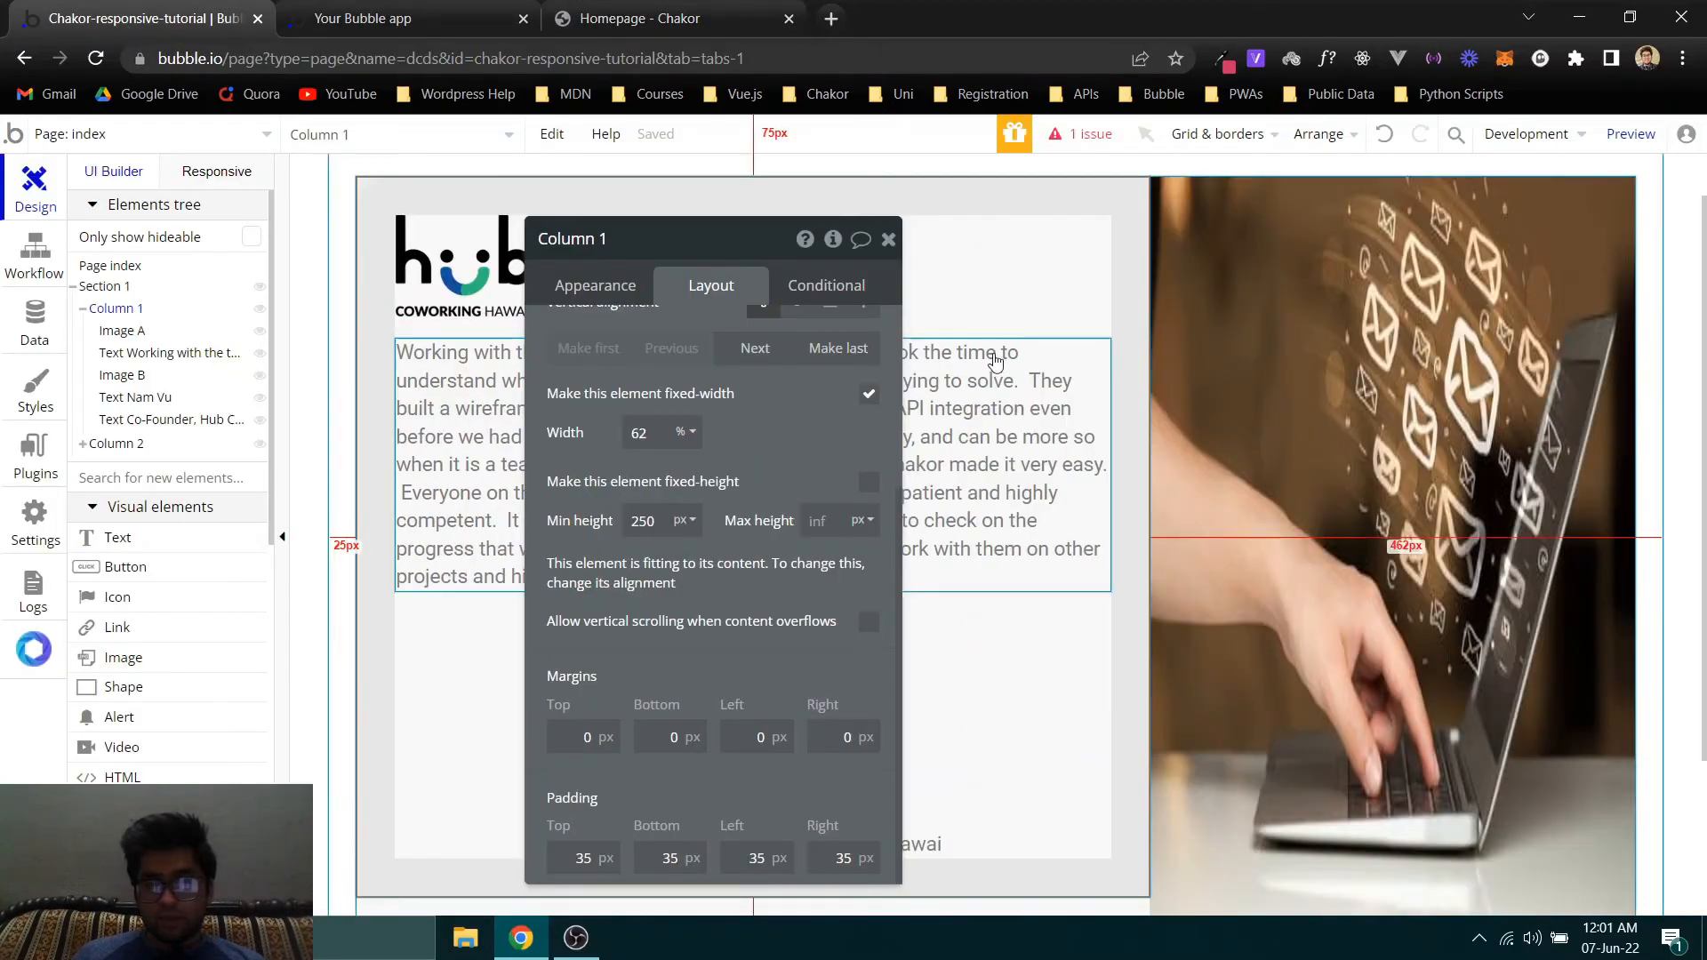
scroll(761, 399, "up", 1)
scroll(761, 398, "up", 2)
left_click(1413, 414)
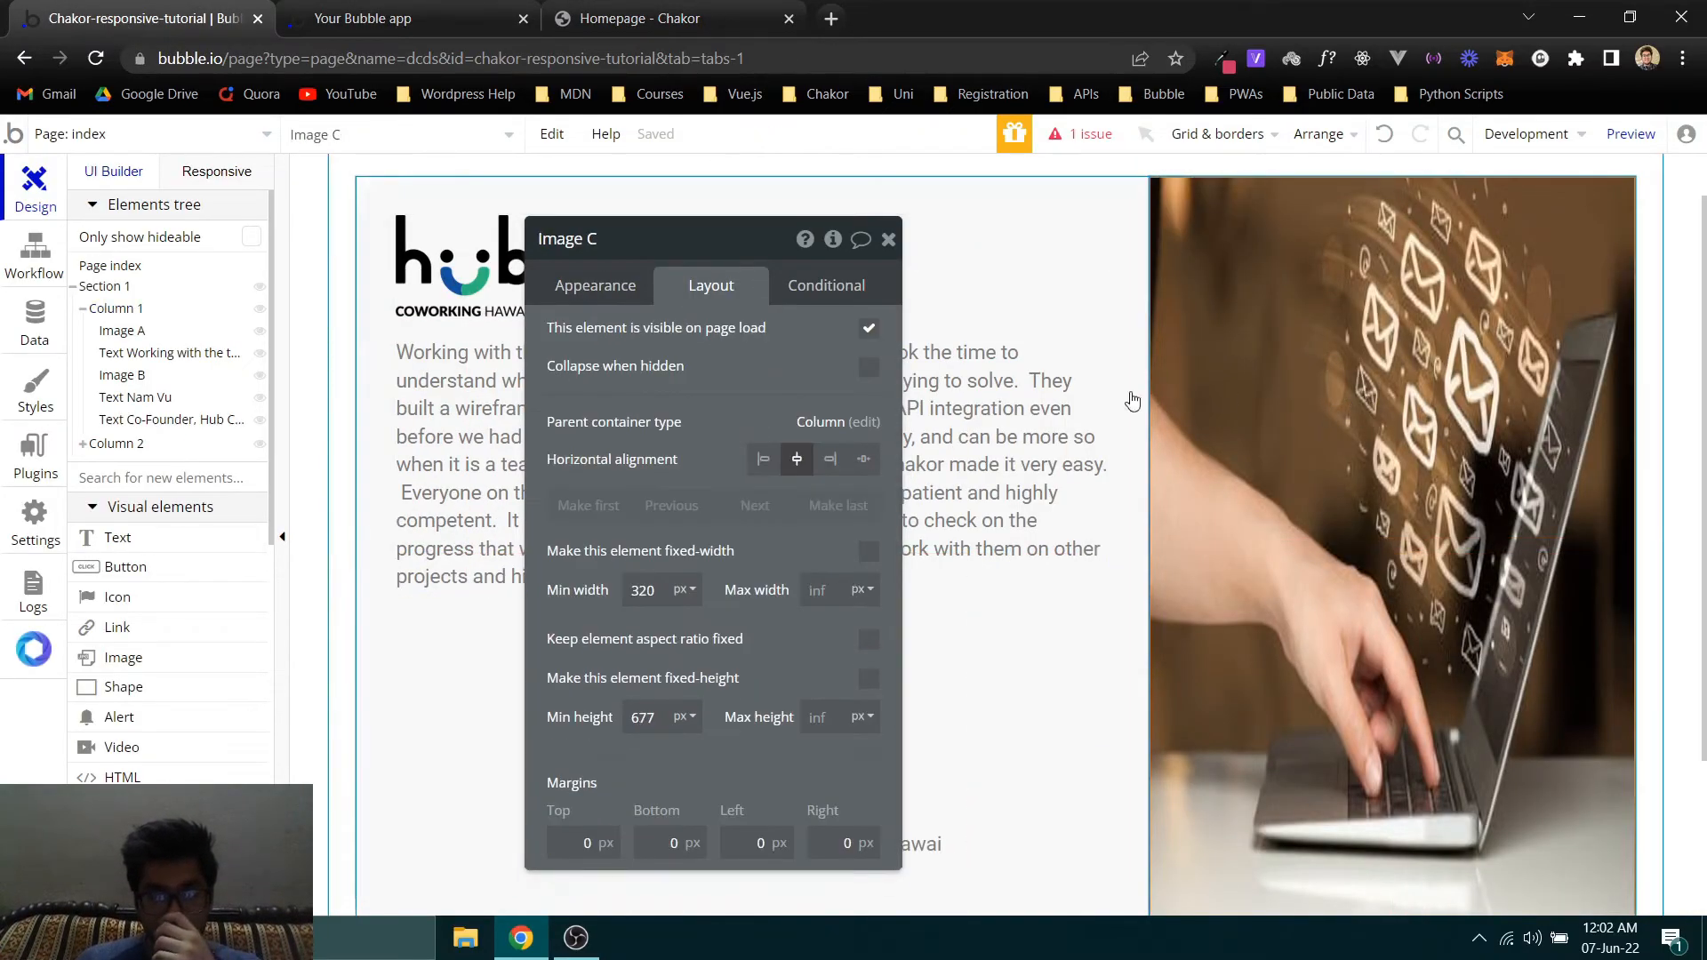
left_click(594, 300)
scroll(697, 510, "down", 2)
scroll(623, 484, "up", 1)
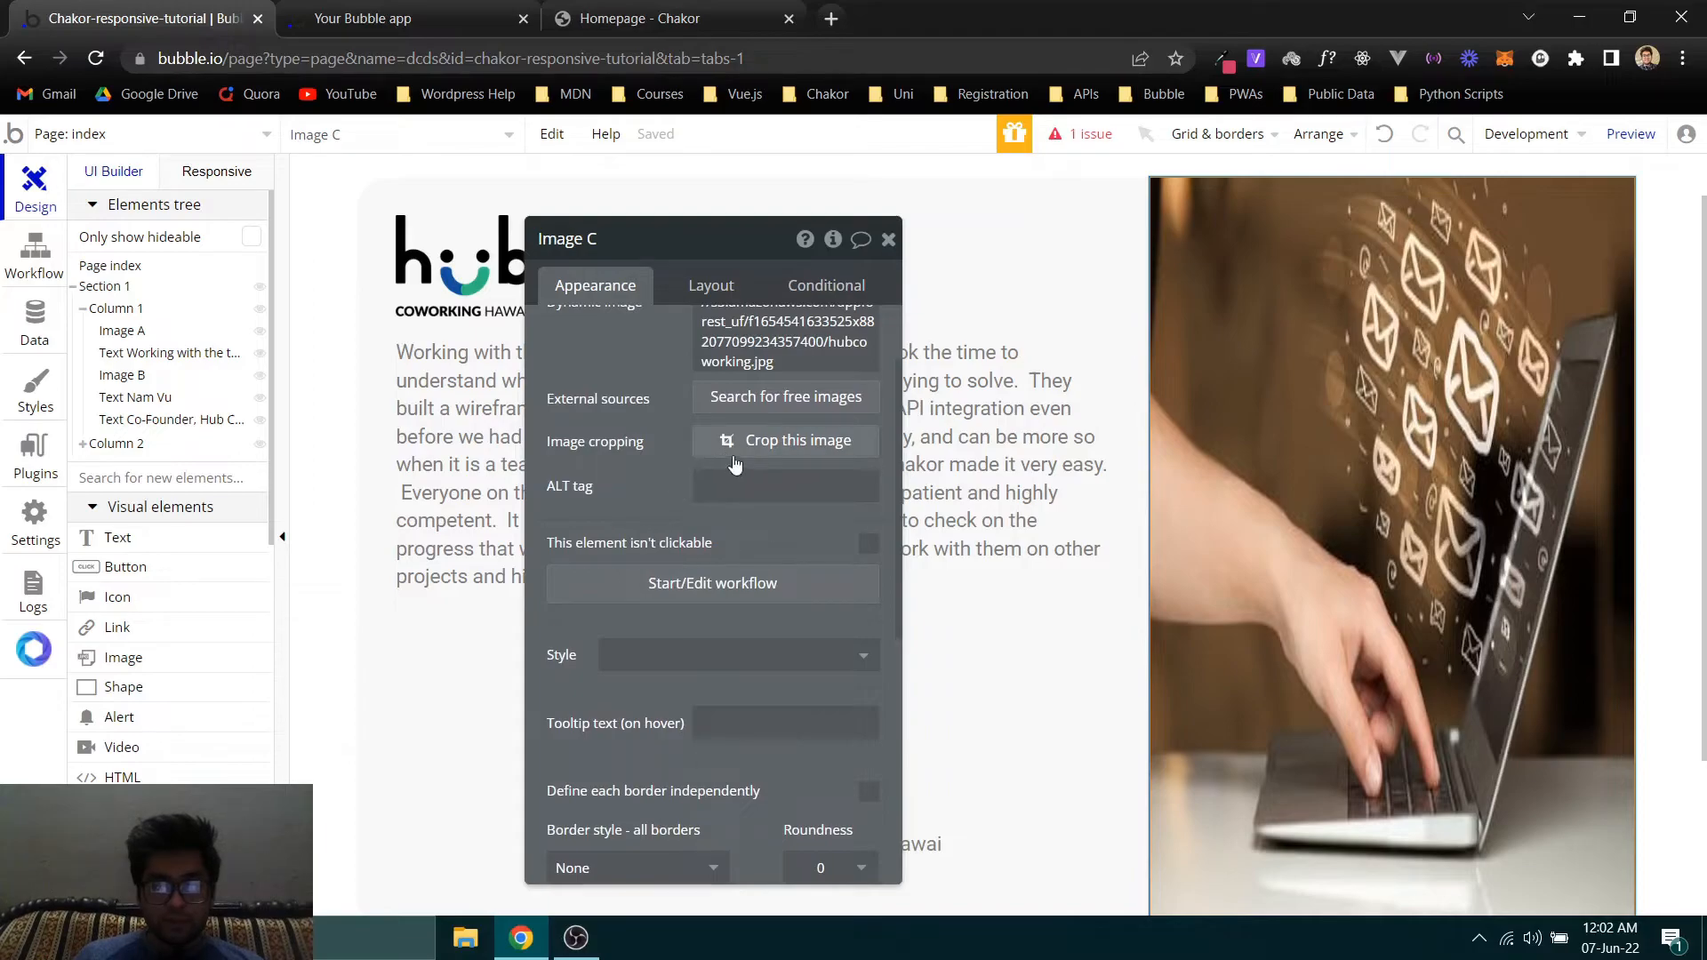
scroll(655, 382, "up", 2)
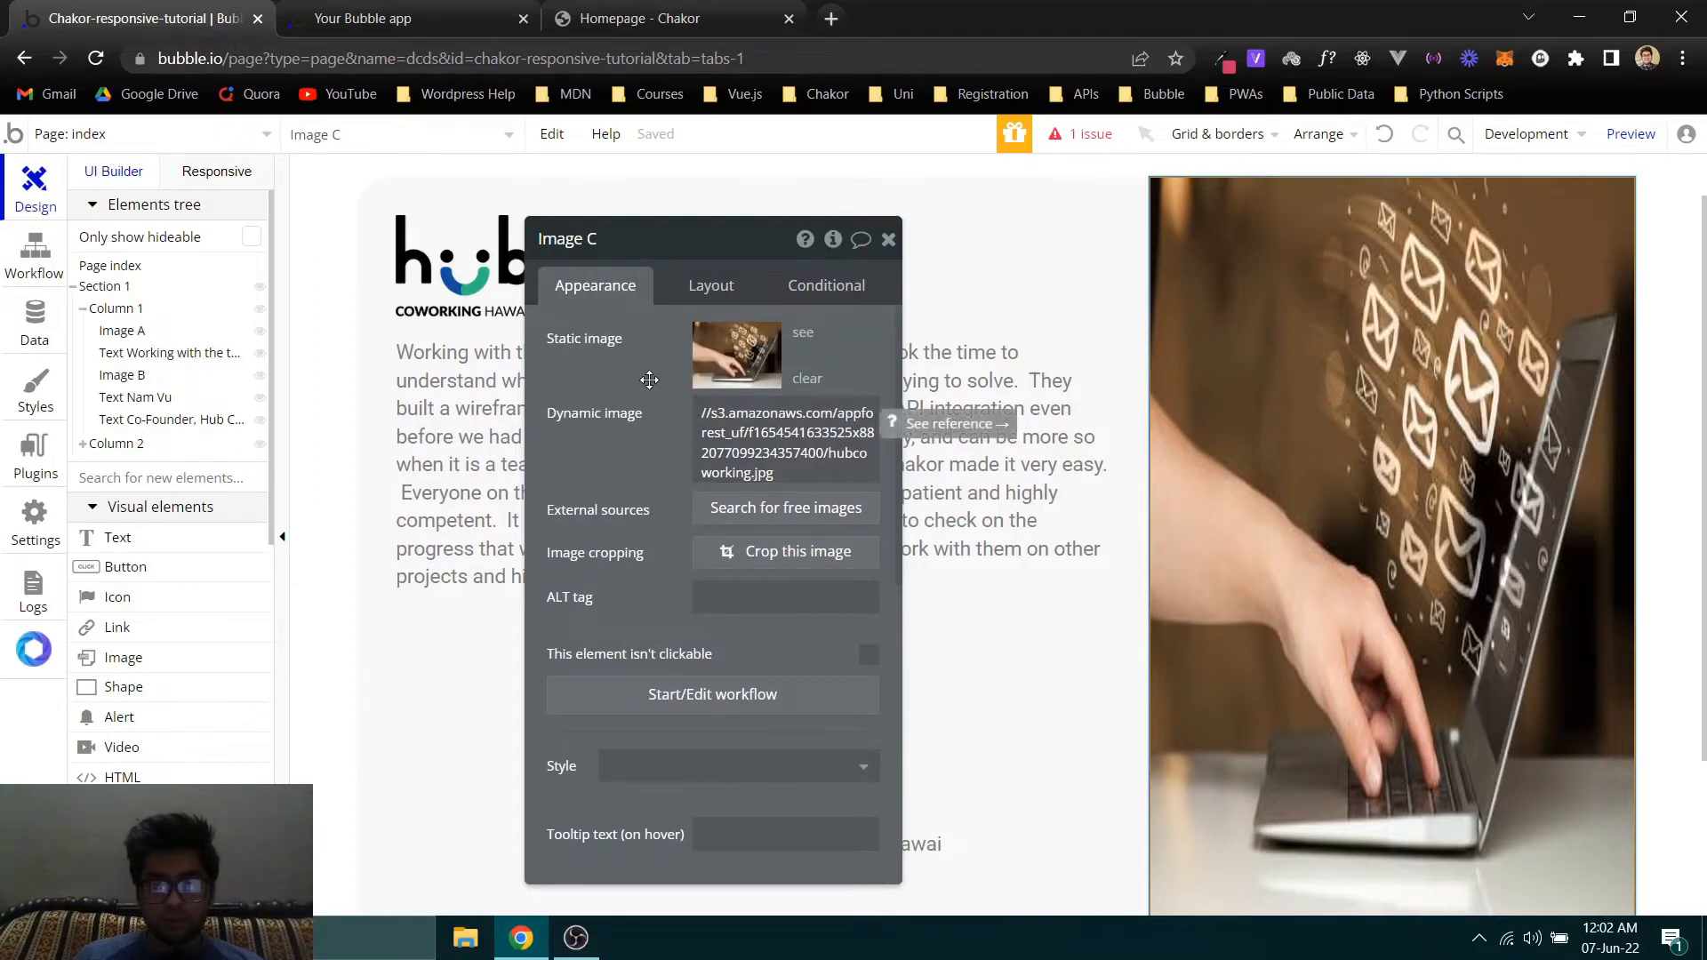
scroll(649, 383, "down", 6)
scroll(655, 451, "up", 3)
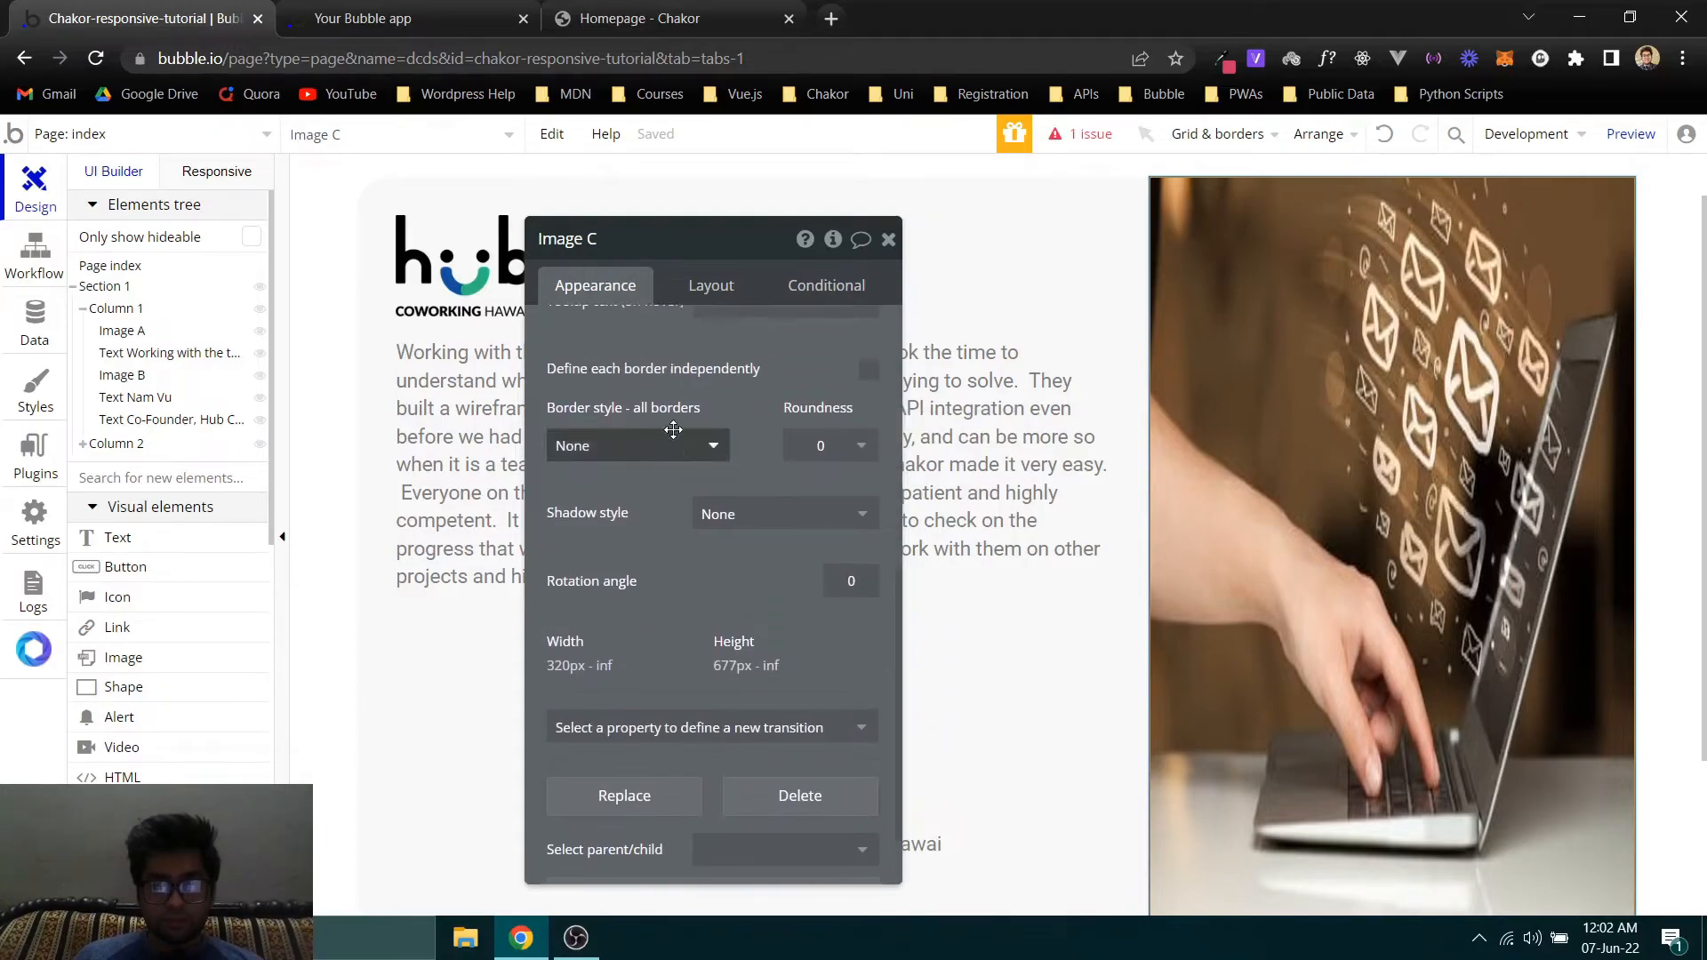
scroll(711, 498, "down", 3)
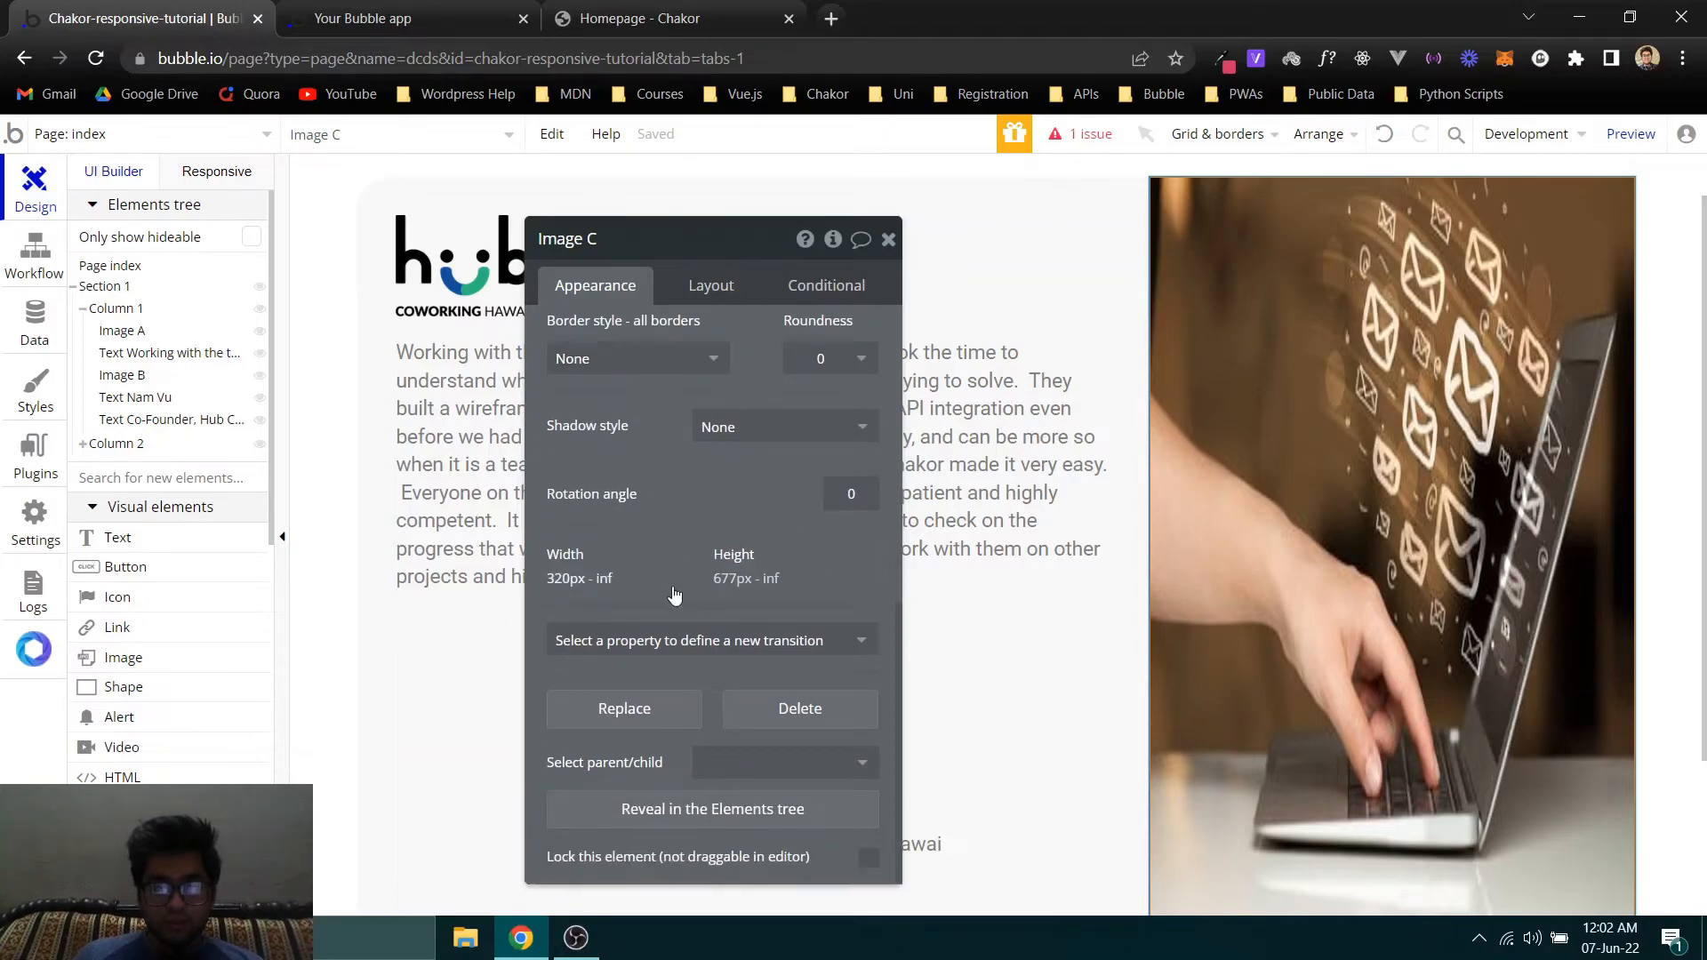
scroll(659, 576, "up", 5)
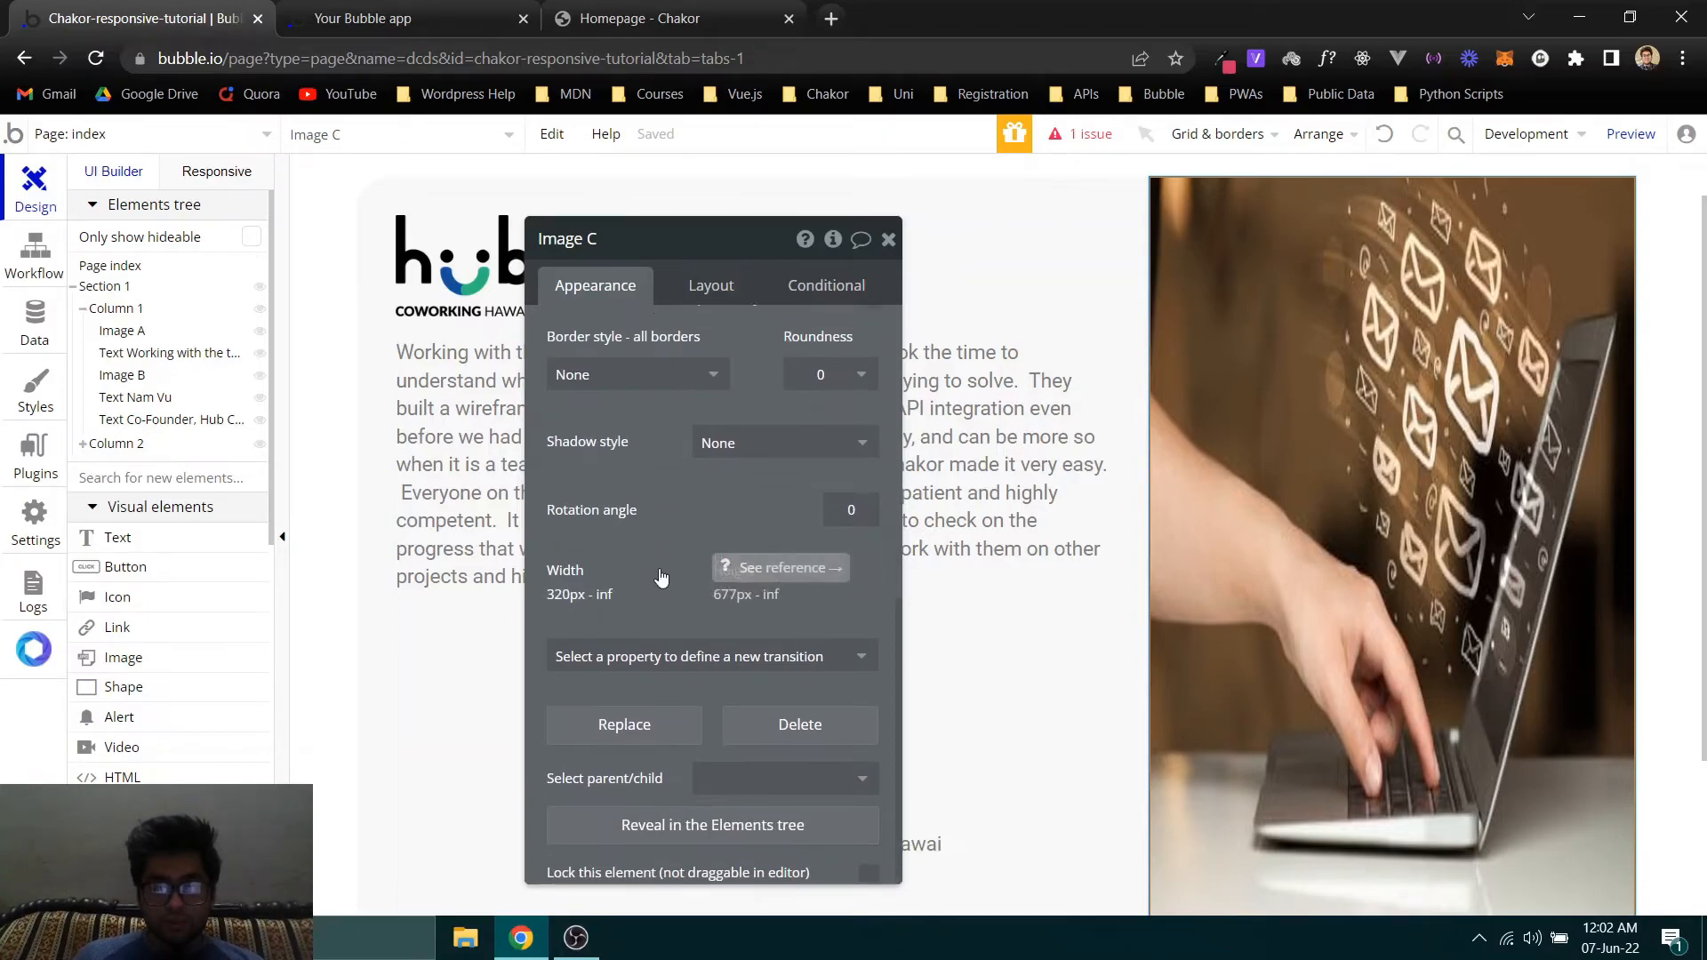
- Keep the laptop photo's aspect ratio fixed at 1 by 1, toggling the option to compare both renderings, and select Section 1
left_click(722, 291)
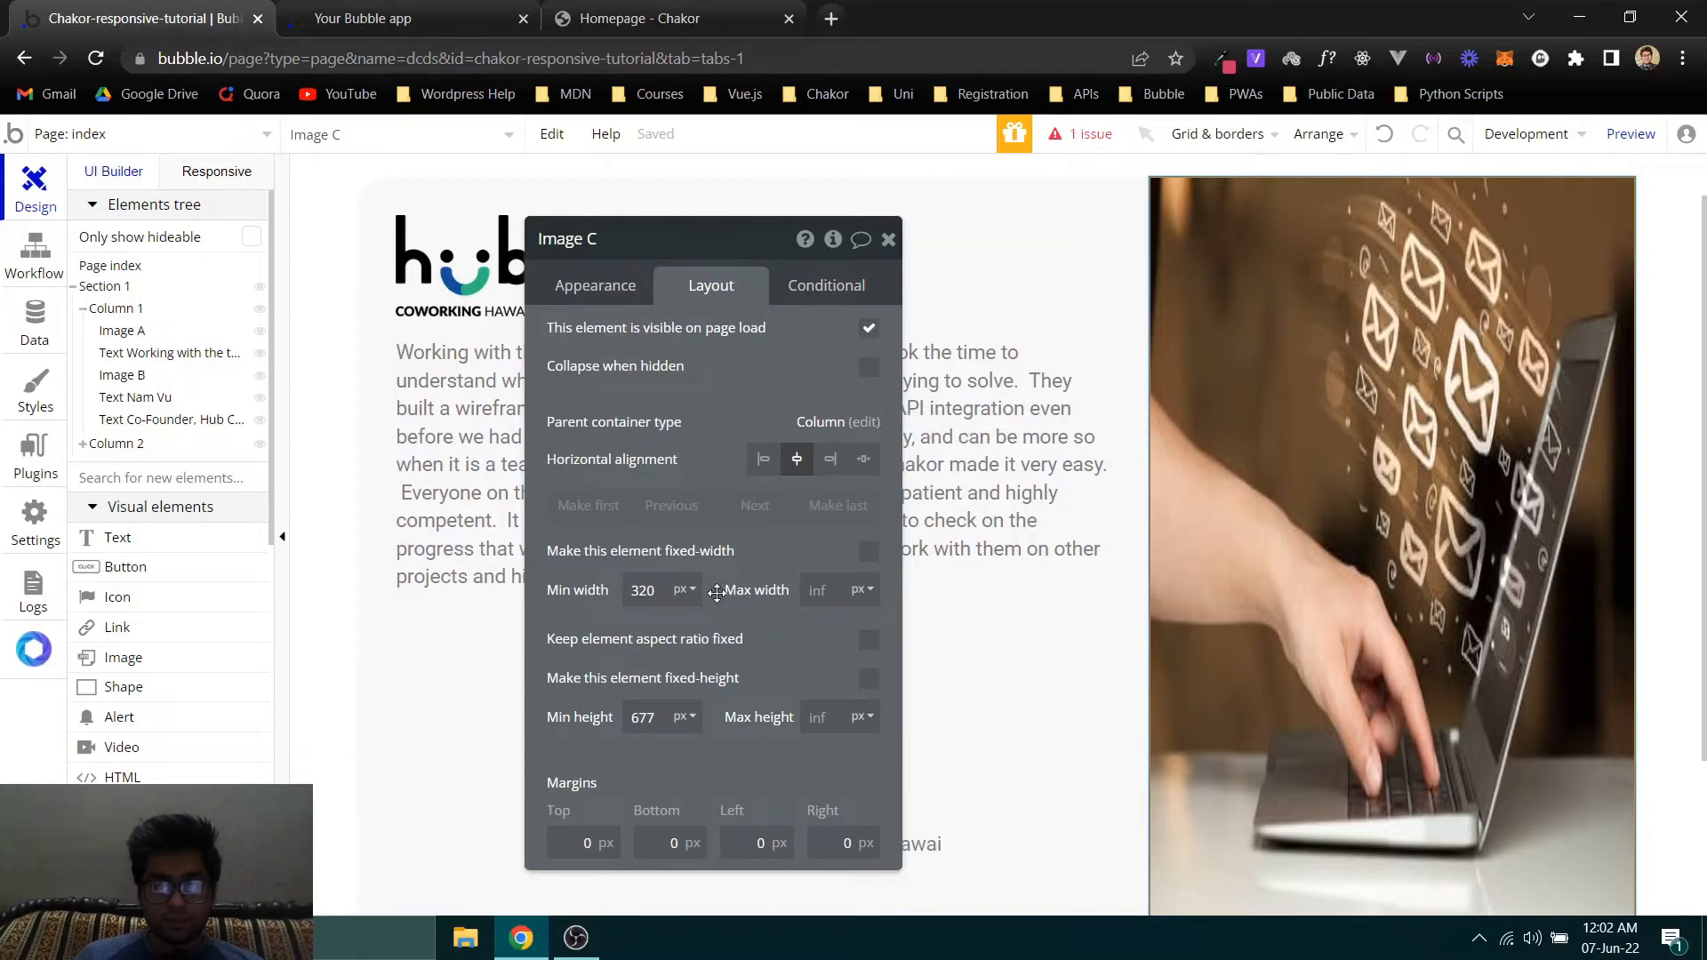
left_click(867, 641)
left_click(867, 647)
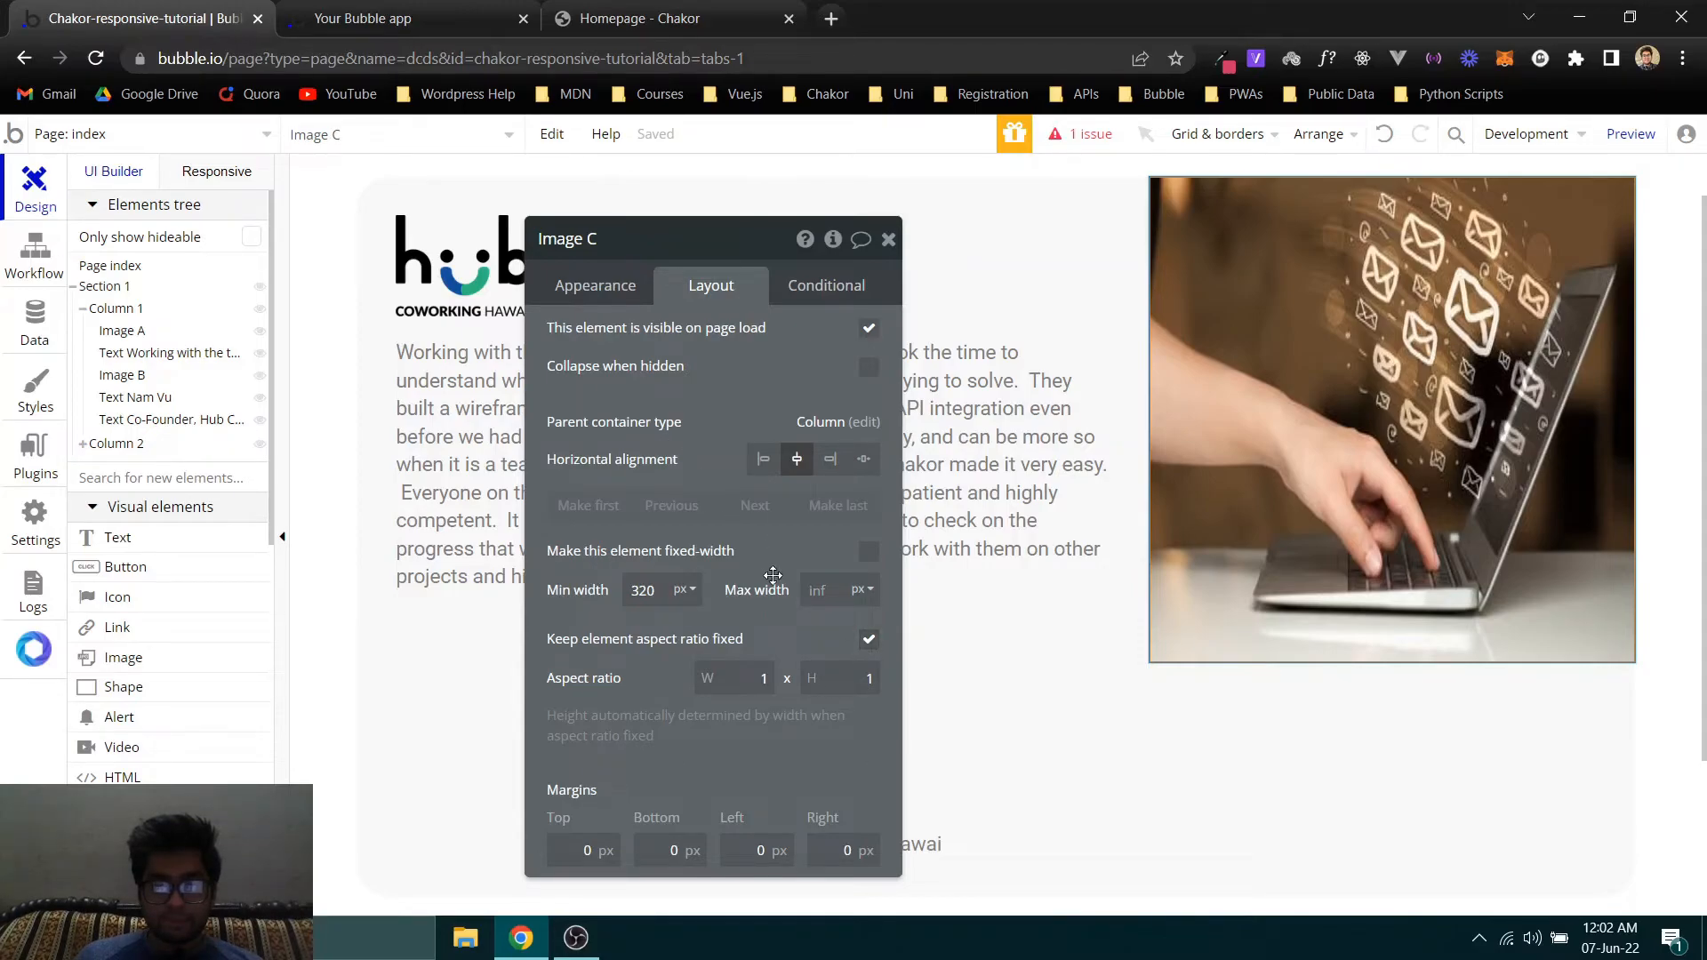
left_click(867, 642)
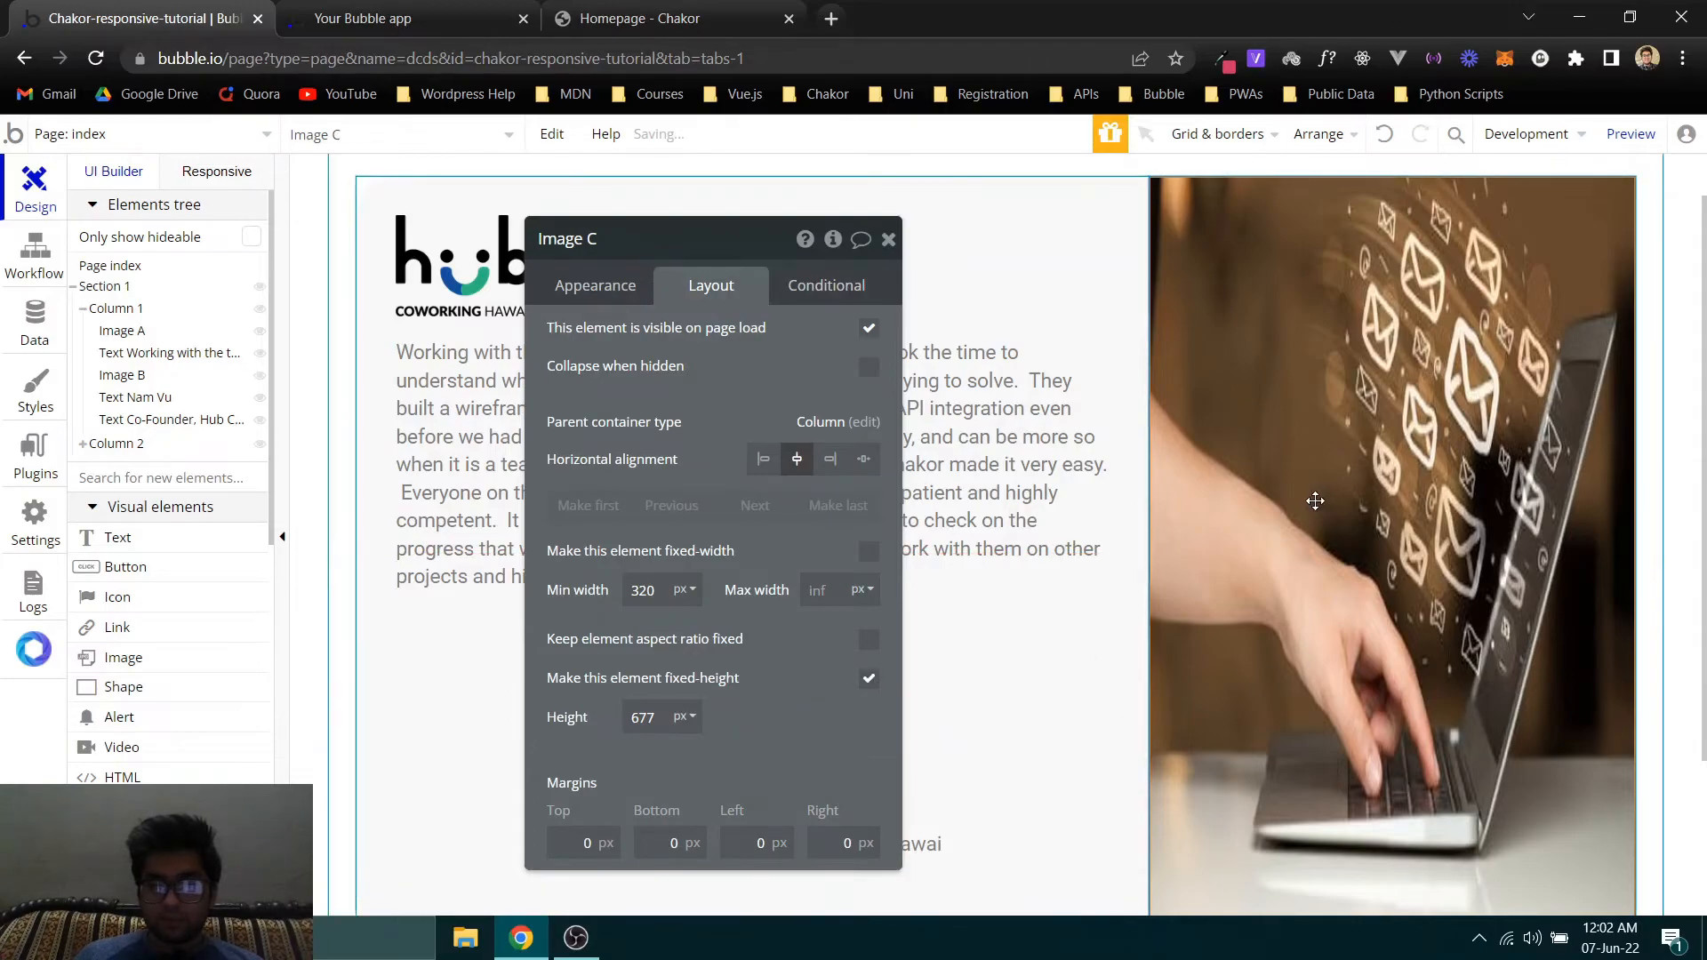
left_click(868, 639)
left_click(1378, 692)
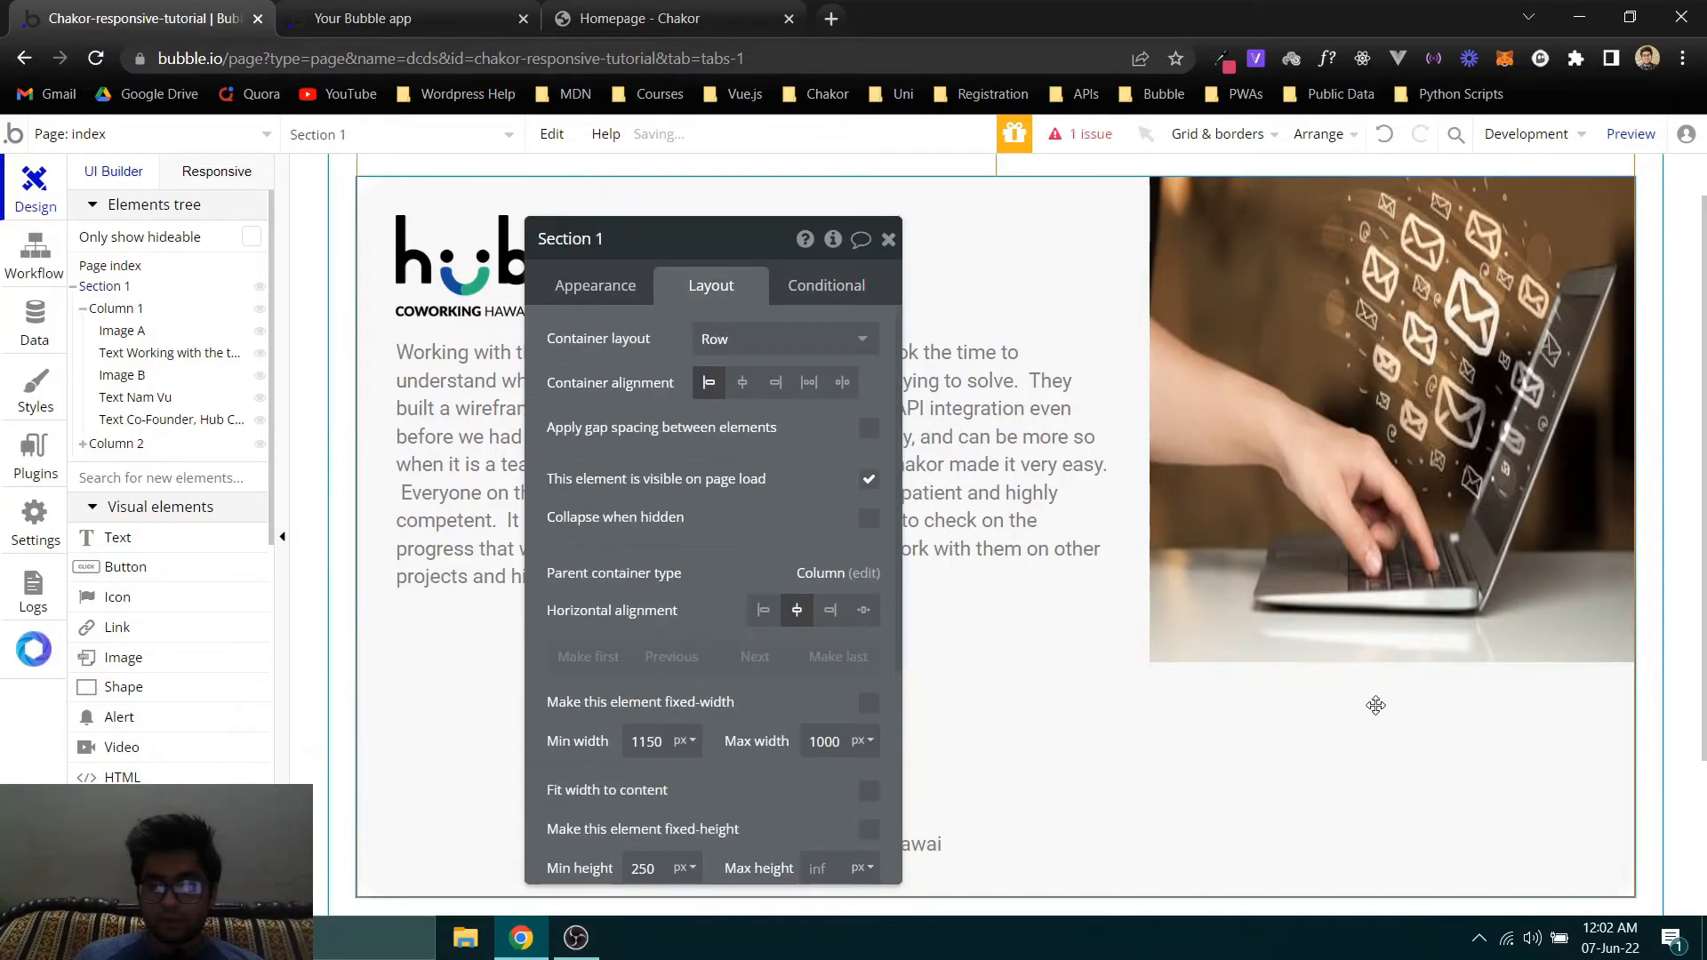
- Set the minimum height of Column 2 to 700 px
left_click(113, 445)
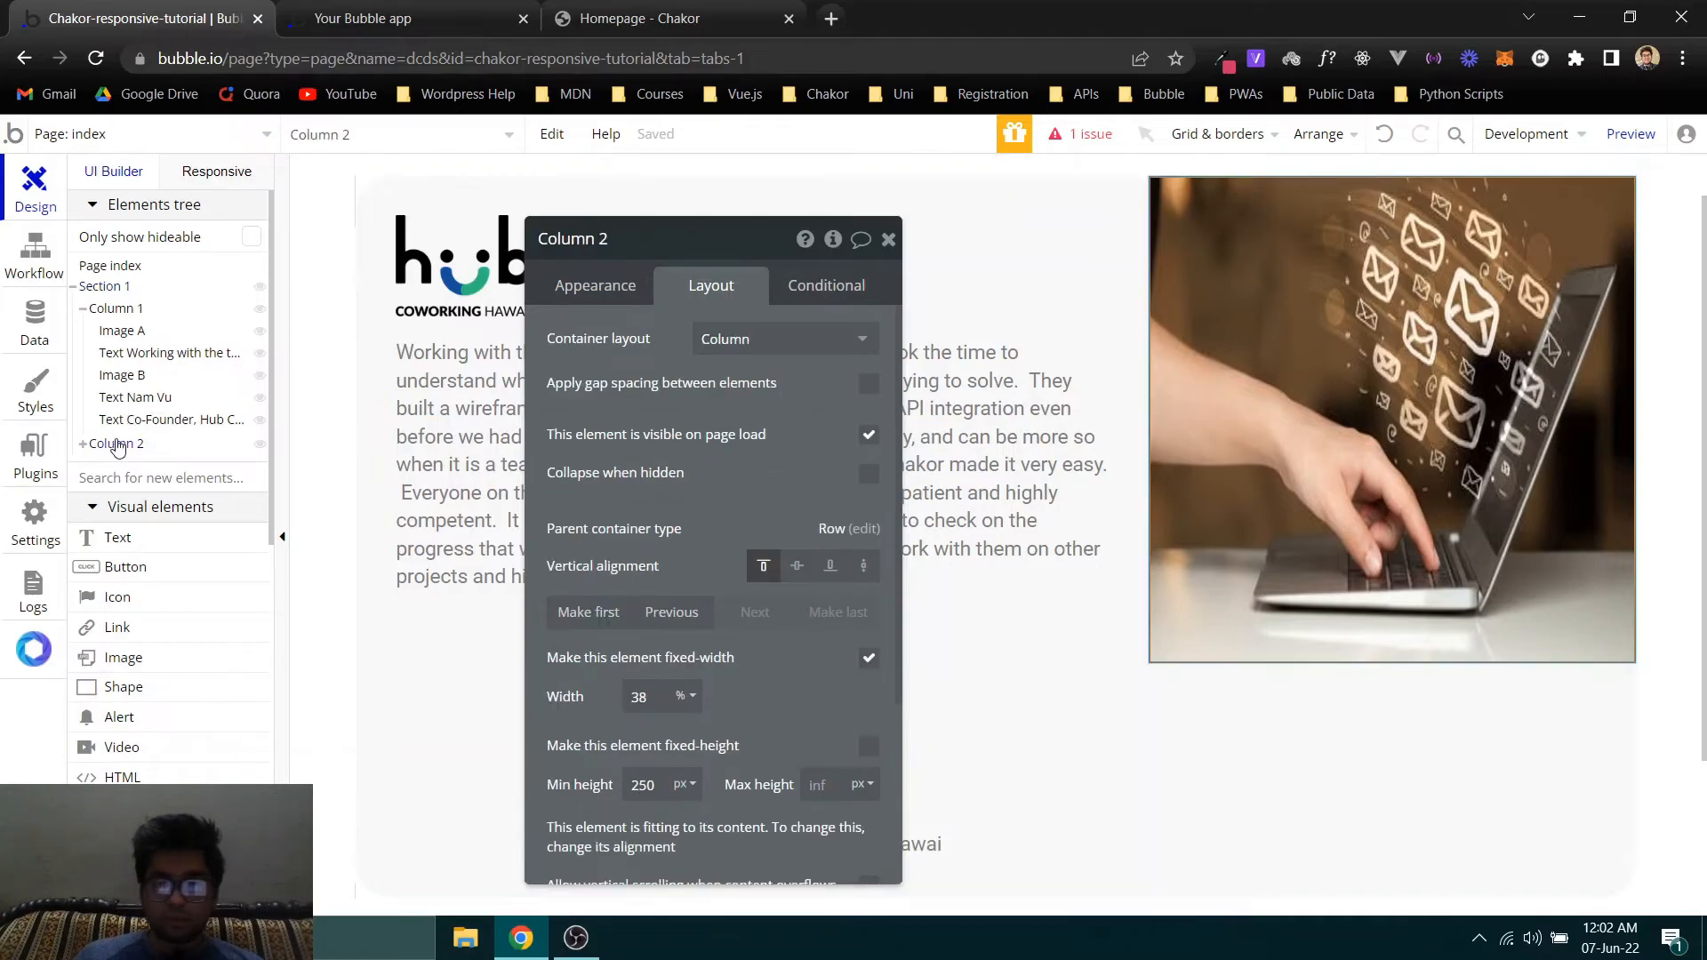
left_click(644, 776)
type("700")
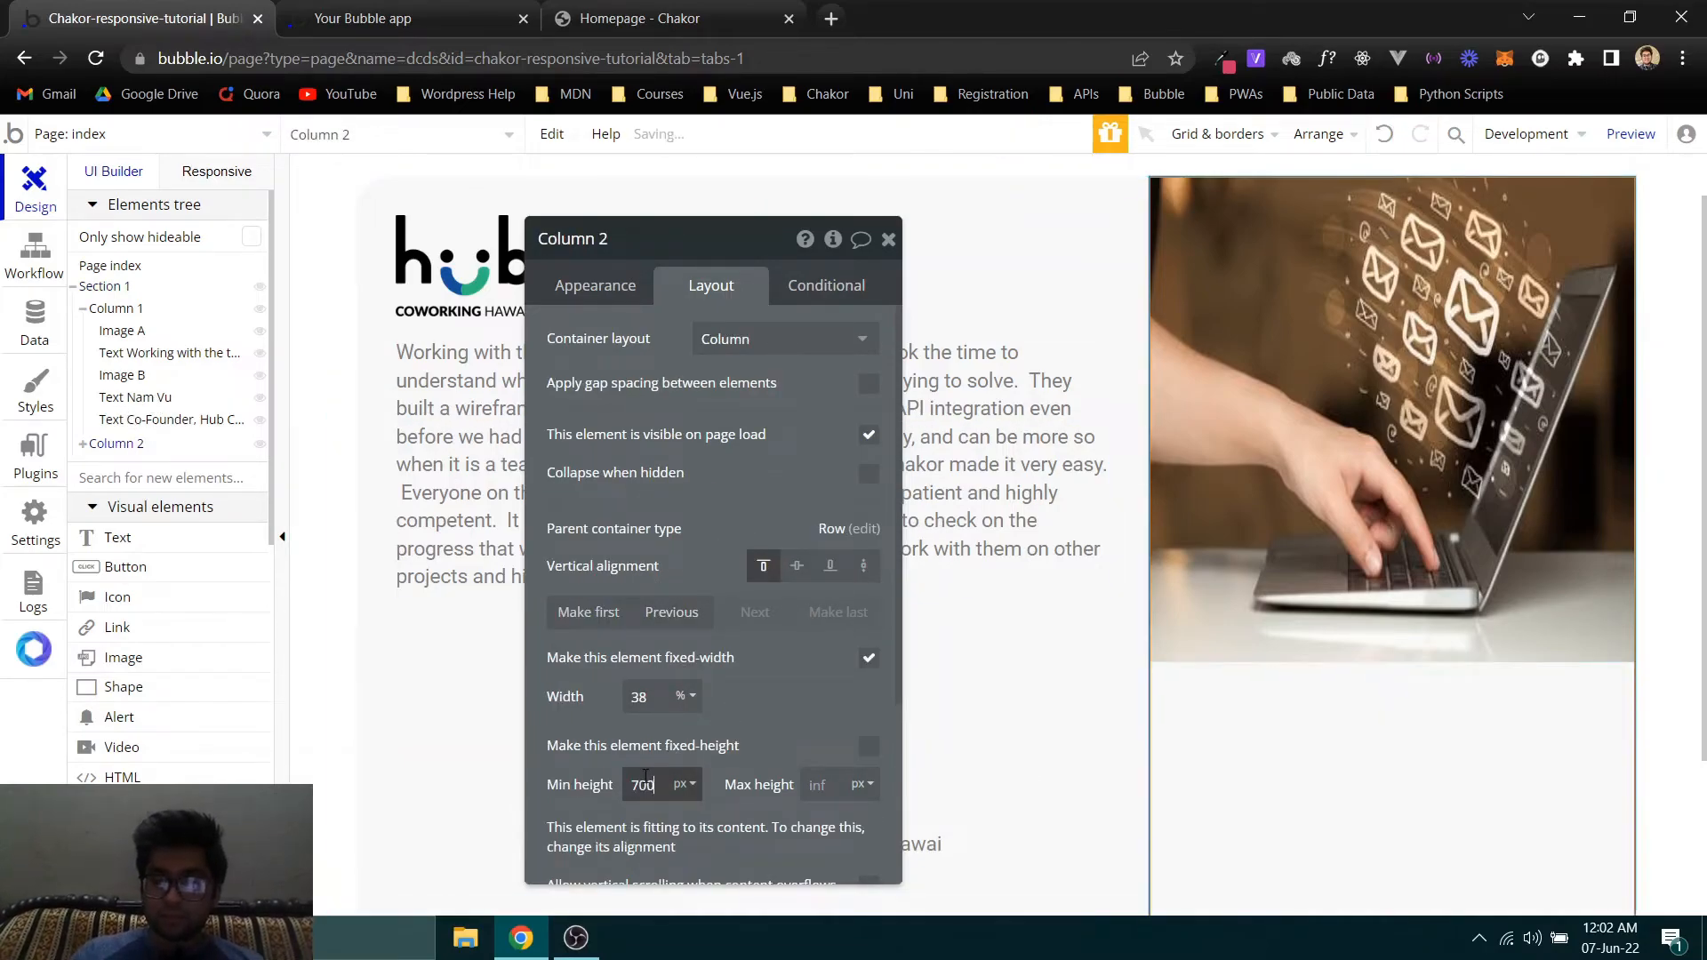
- Give Column 2 an image background using the laptop photo file hubcoworking.jpg
left_click(561, 303)
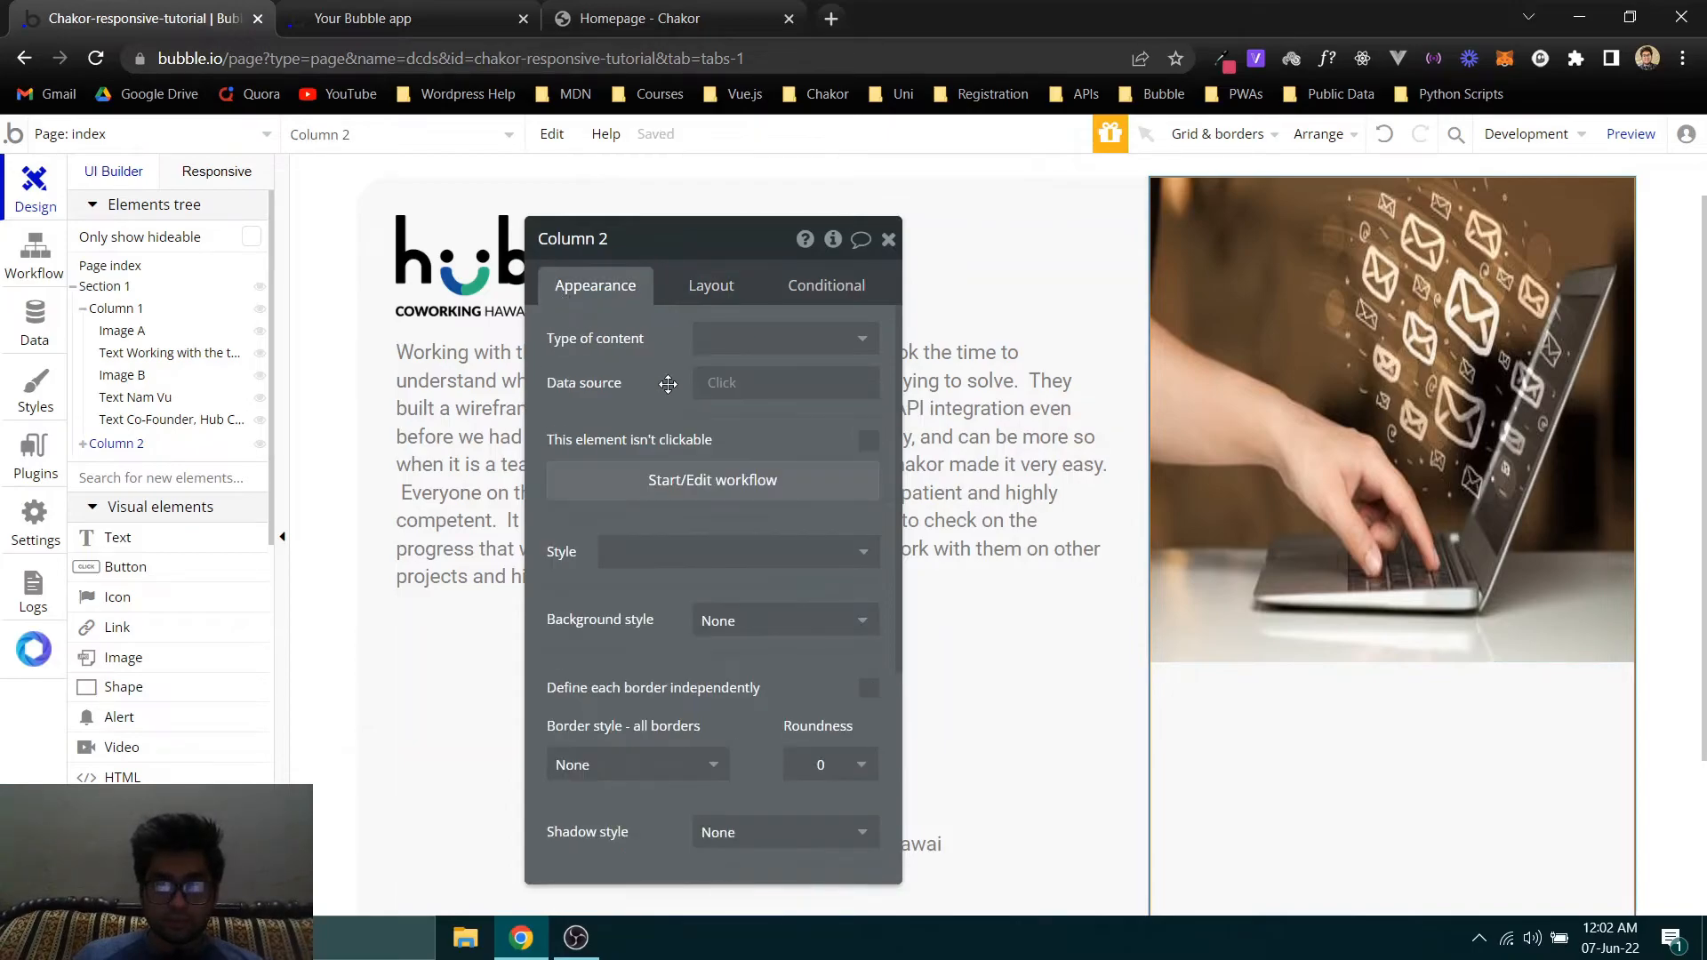
left_click(764, 620)
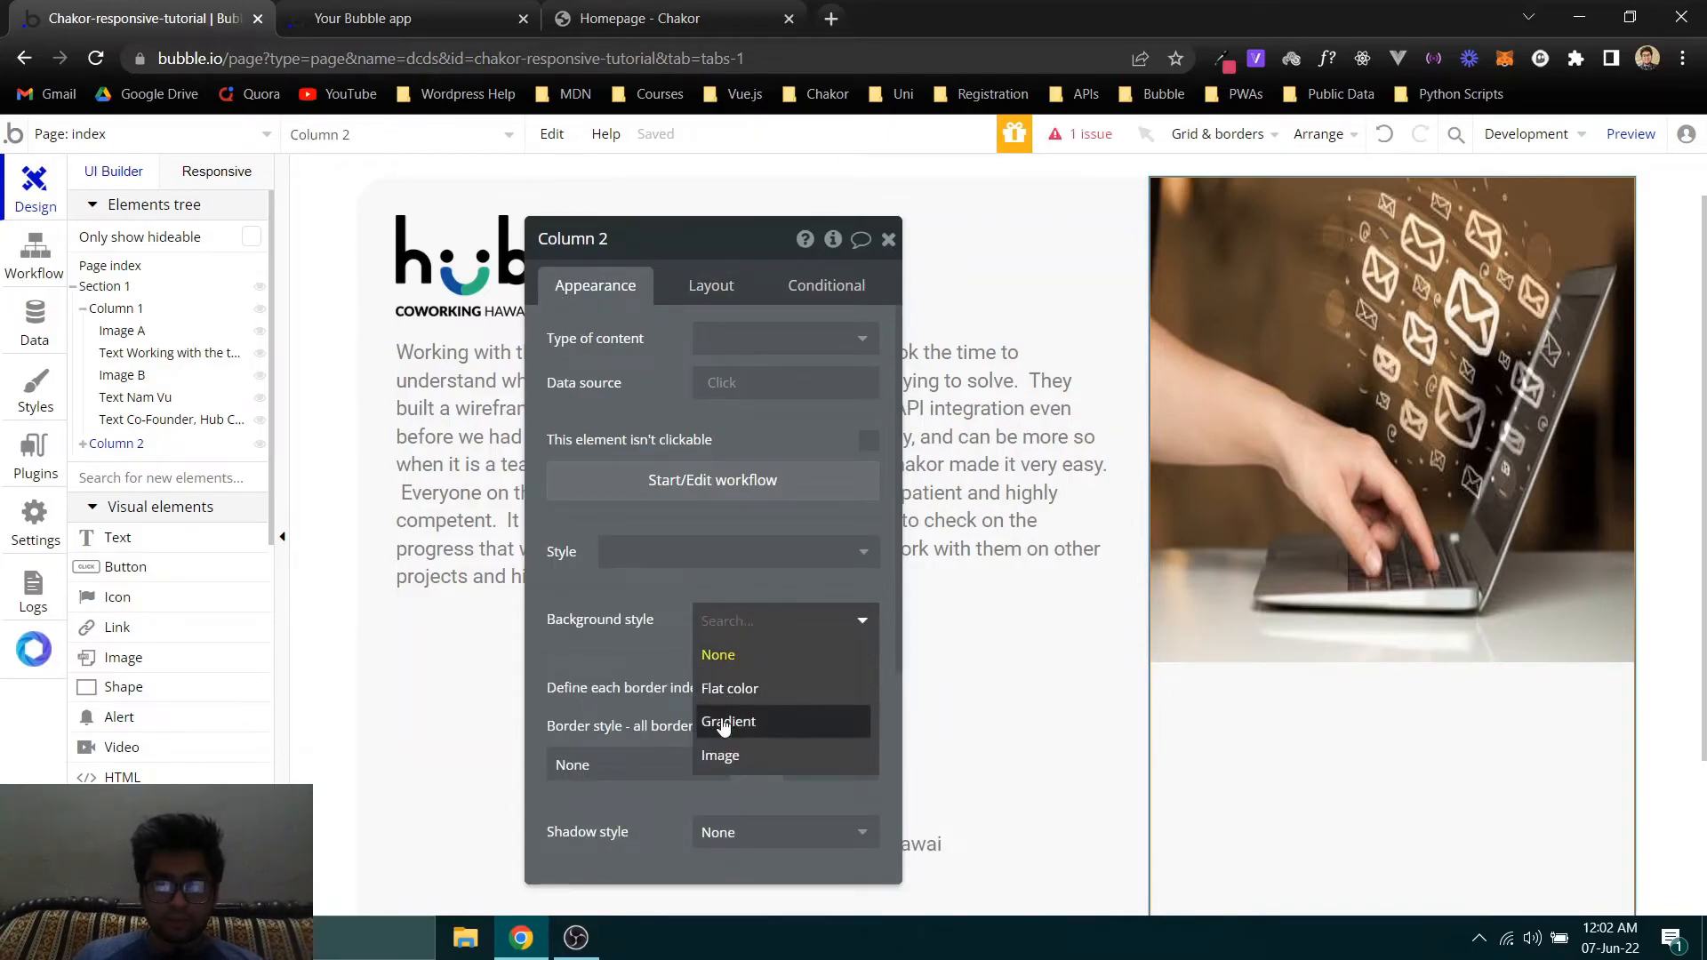
left_click(719, 755)
left_click(717, 675)
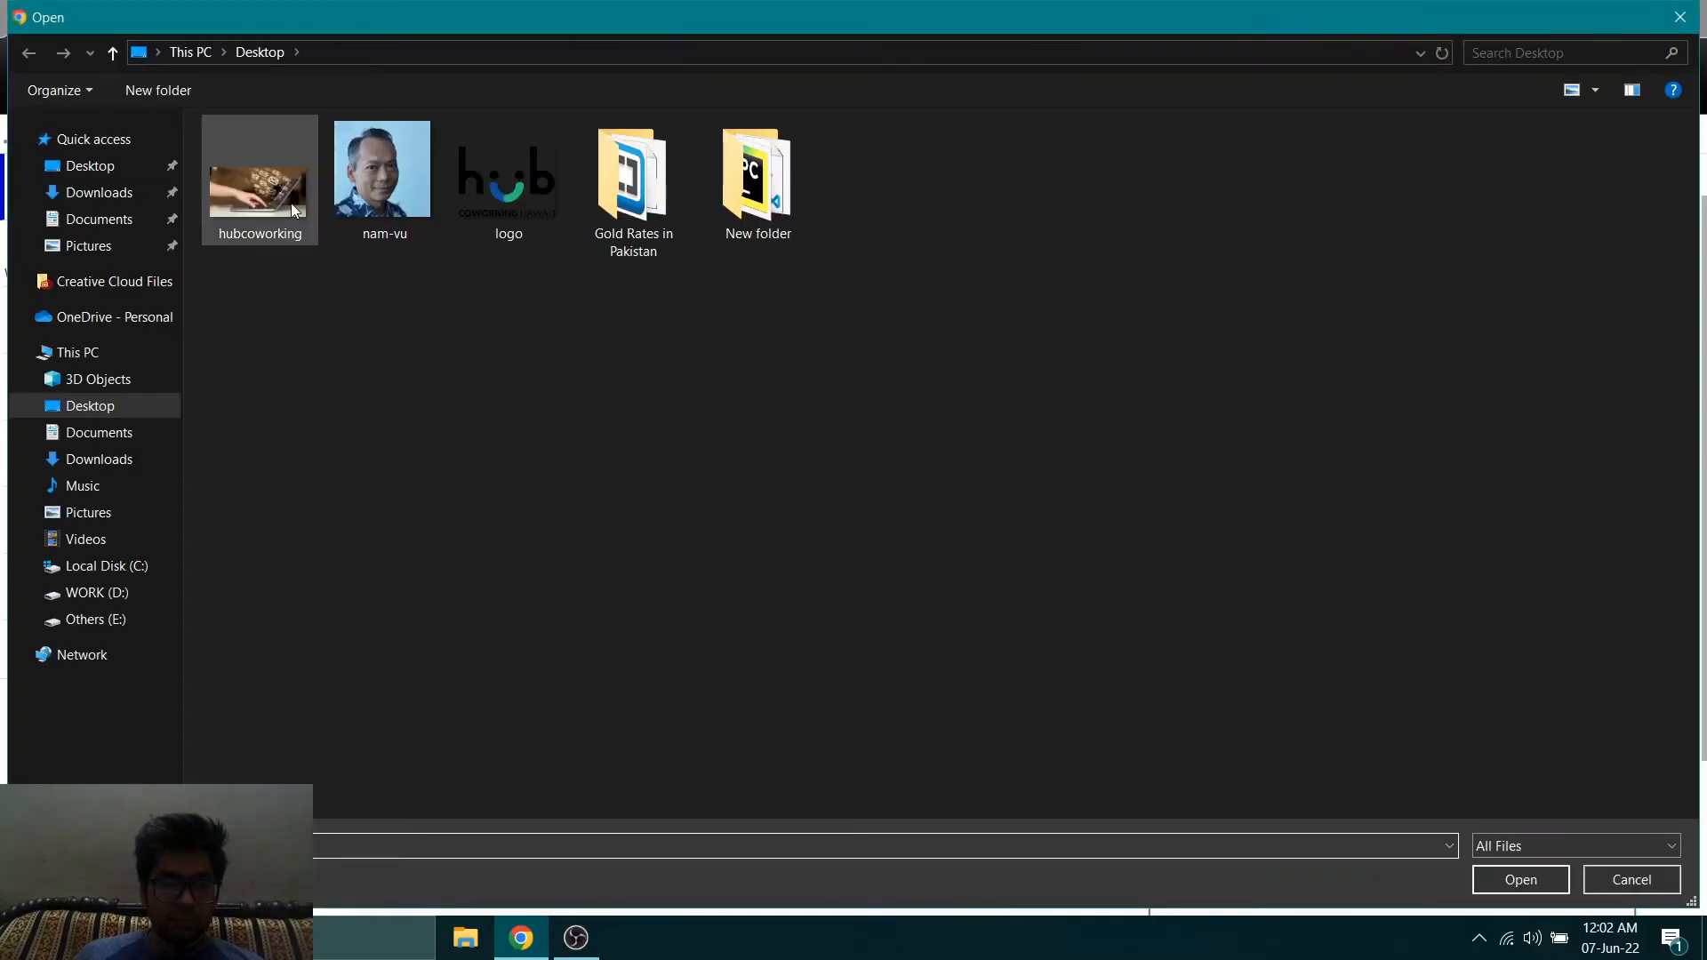
double_click(291, 205)
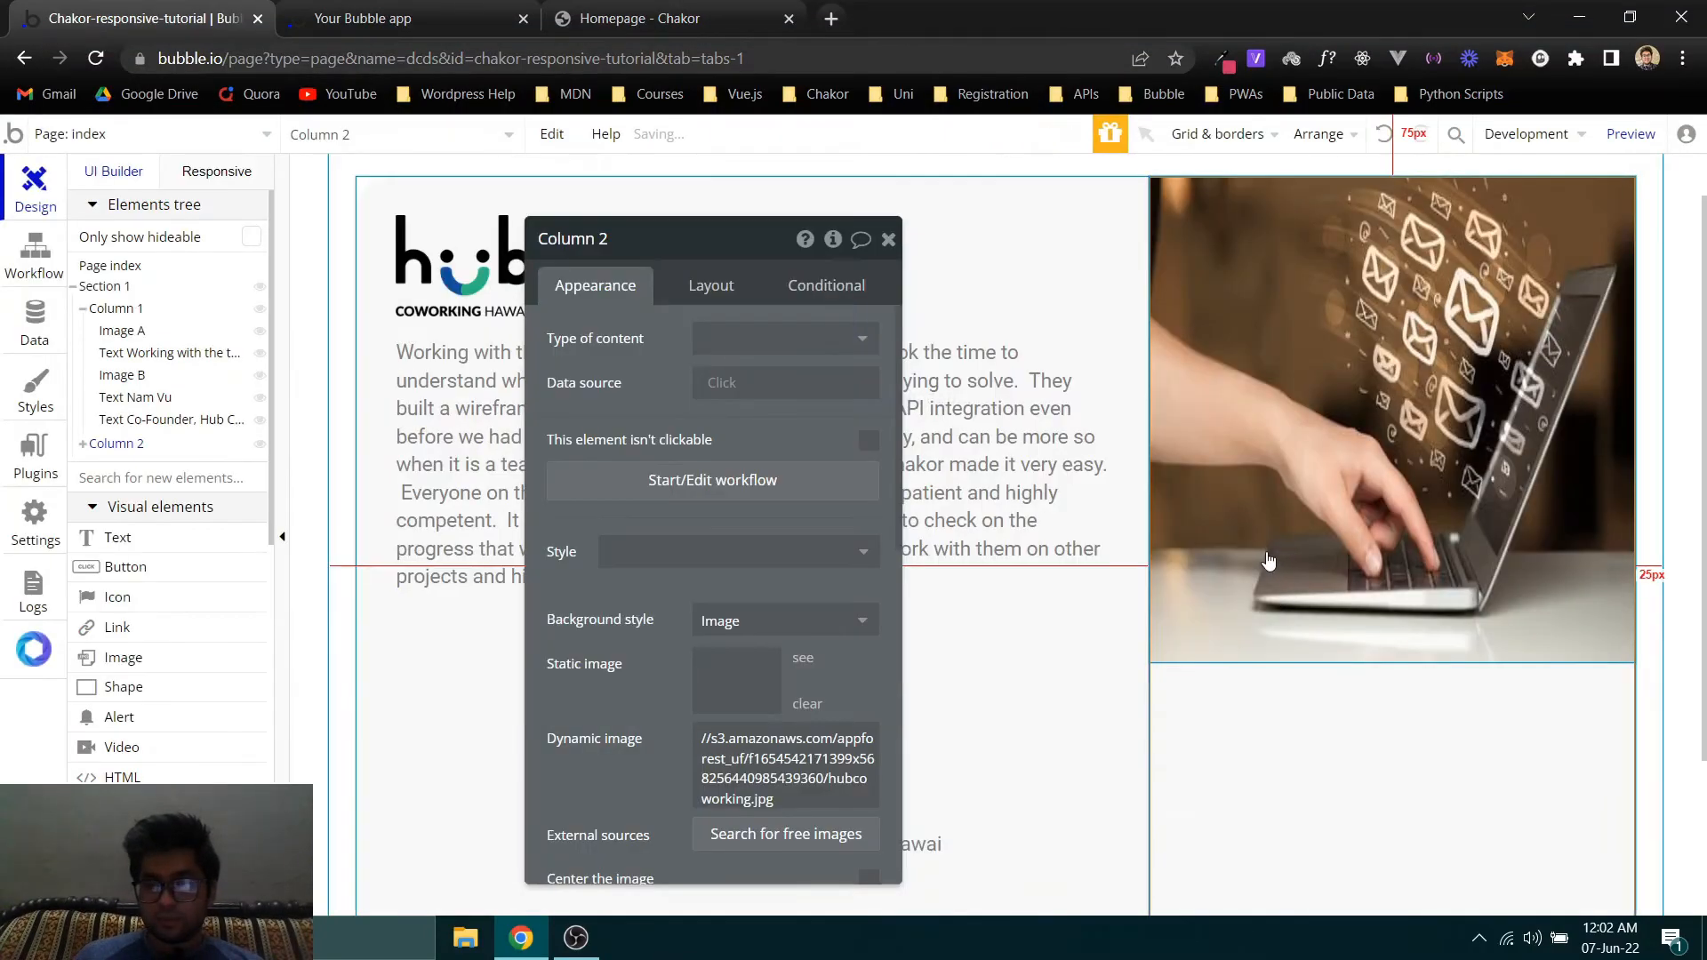
- Delete the separate laptop photo element, Image C, that sits on top of Column 2's background
scroll(1184, 514, "down", 2)
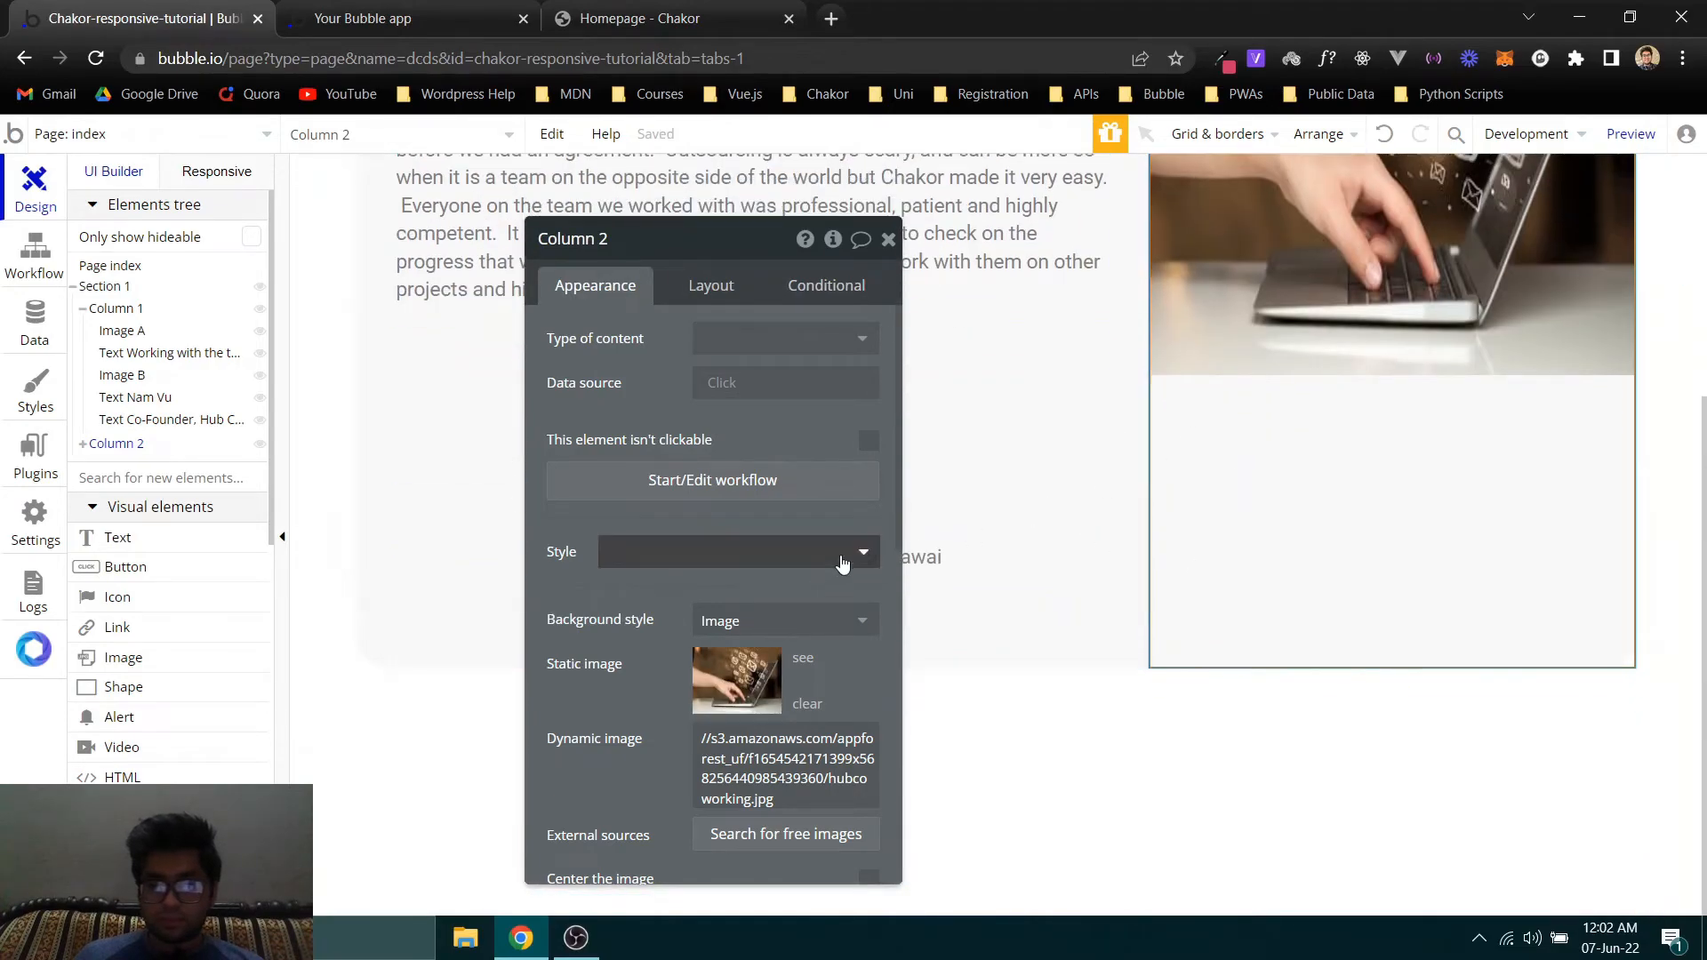
scroll(1369, 503, "up", 1)
left_click(1346, 458)
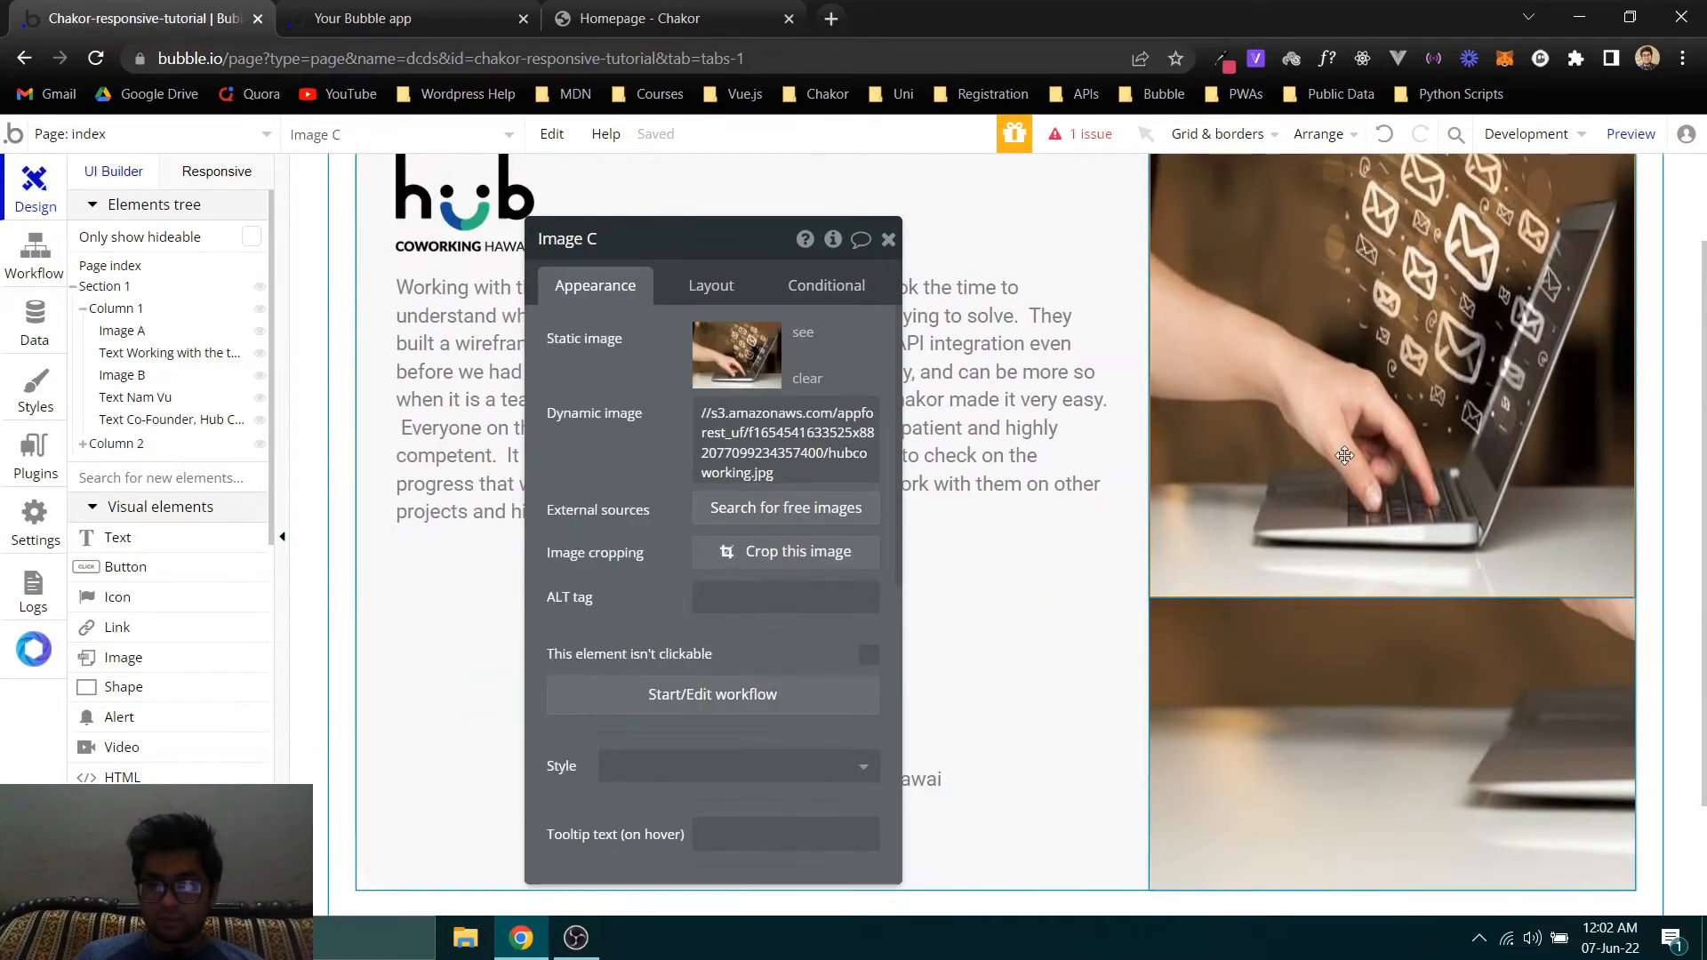
key("Delete")
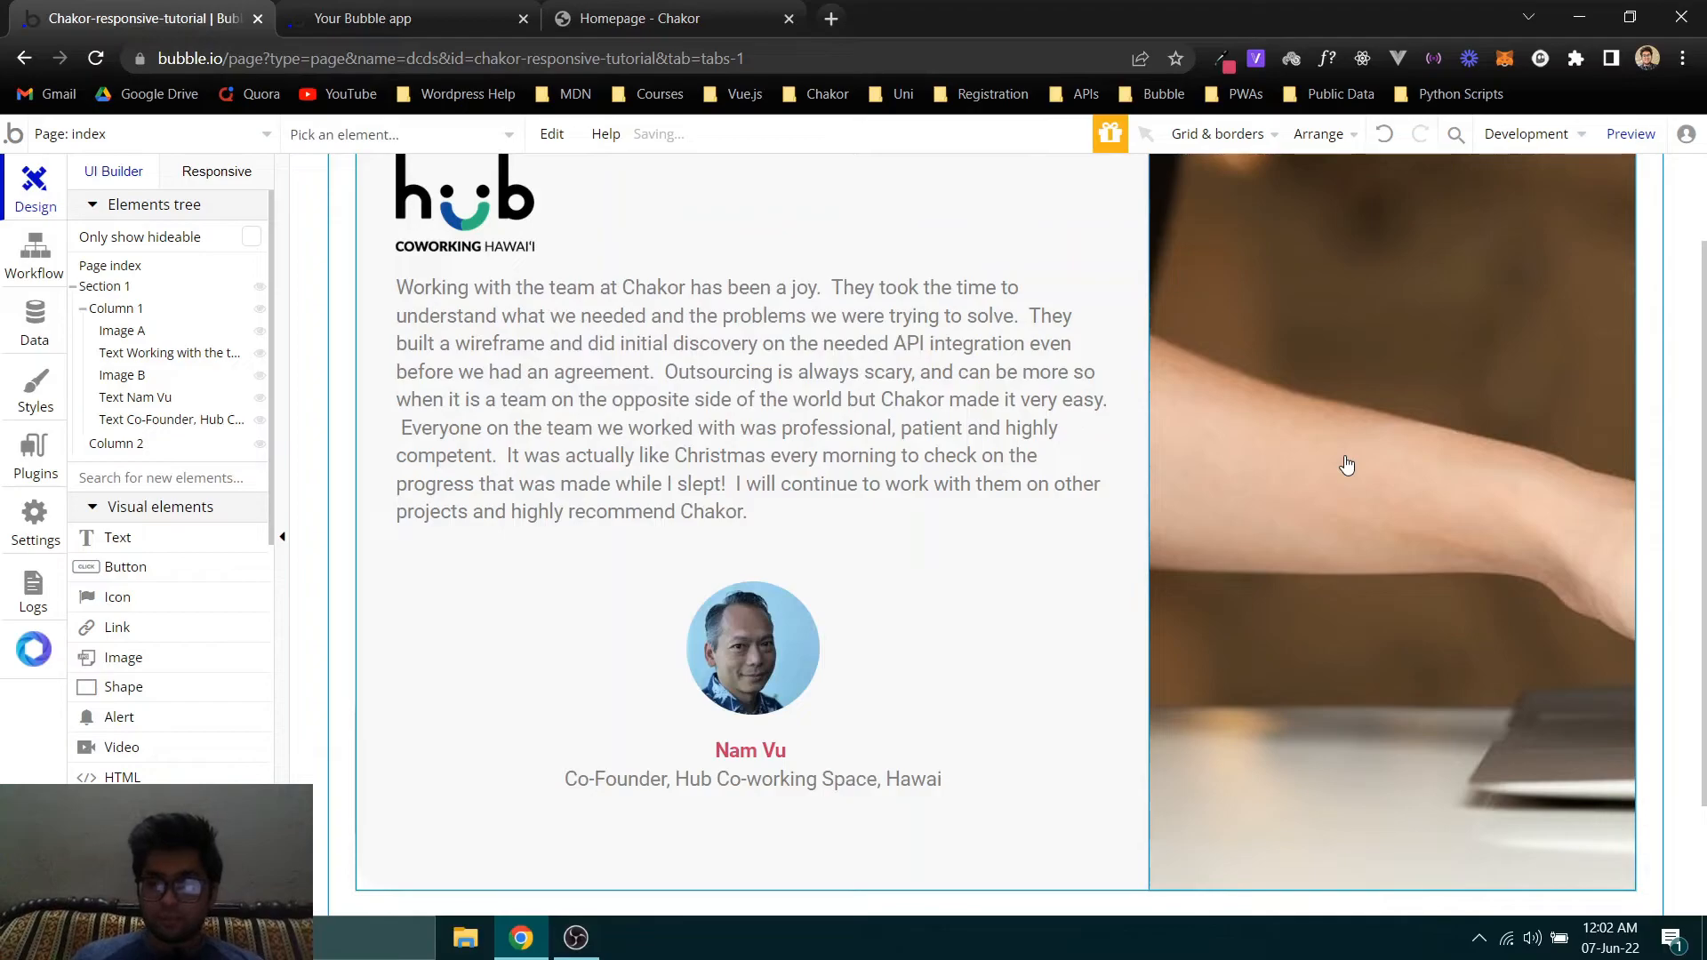
- Center the background image of Column 2, keeping it cropped to fit the element size
left_click(1345, 461)
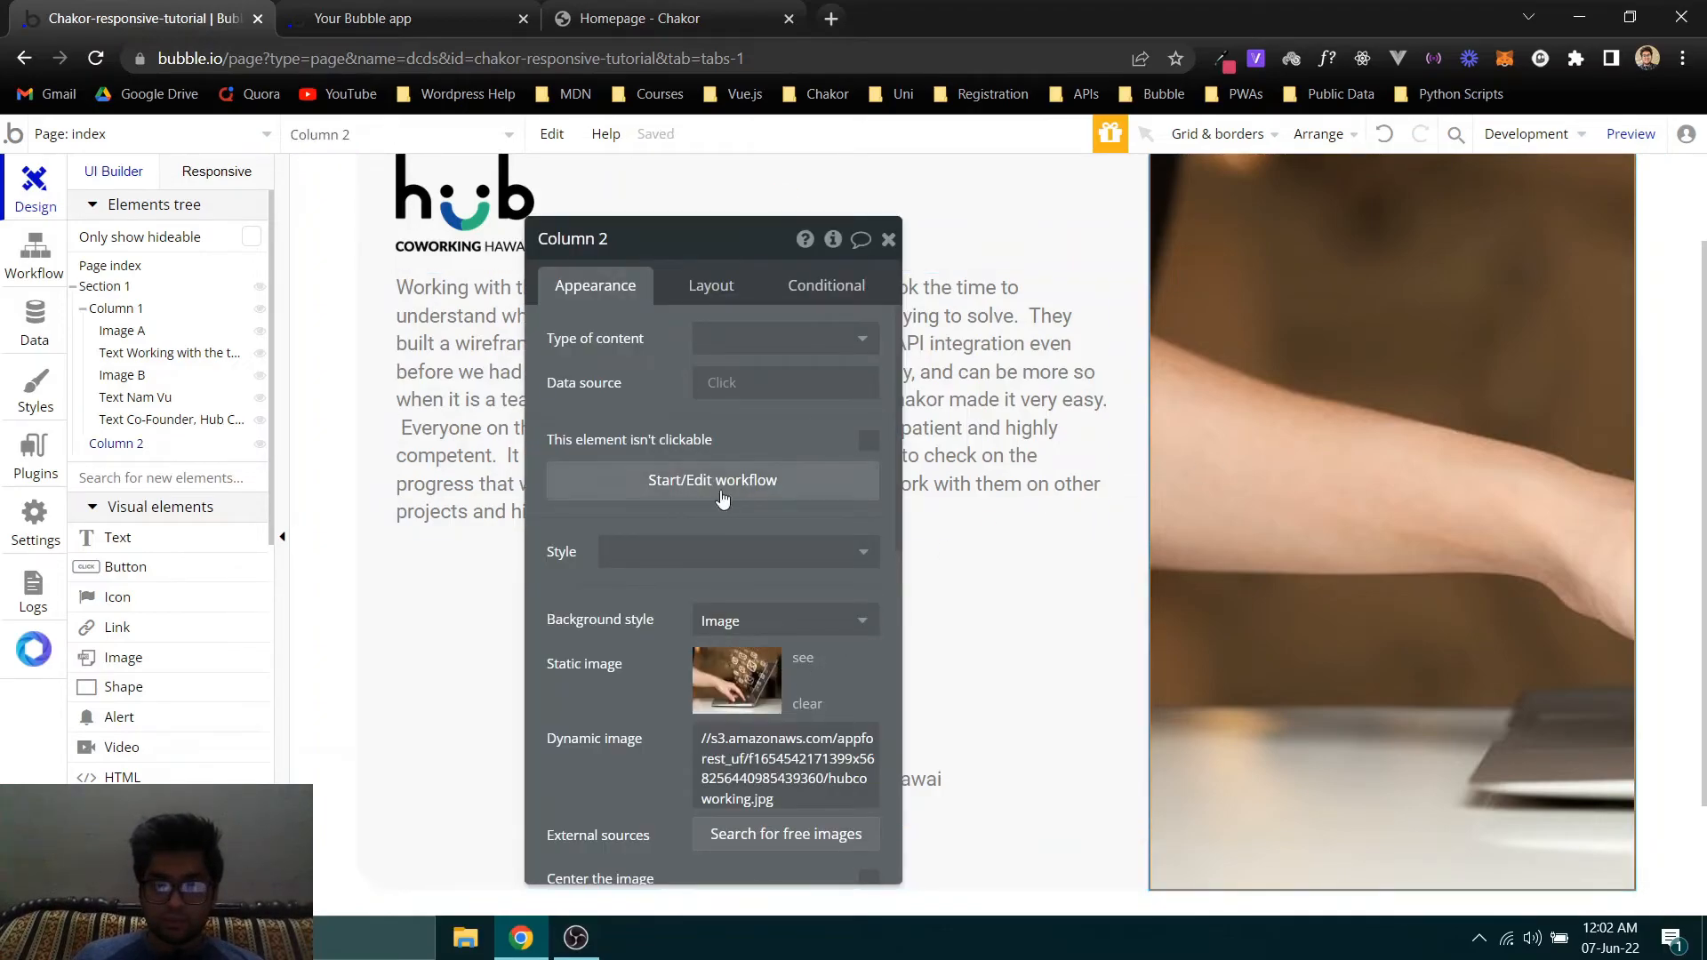
scroll(715, 533, "down", 4)
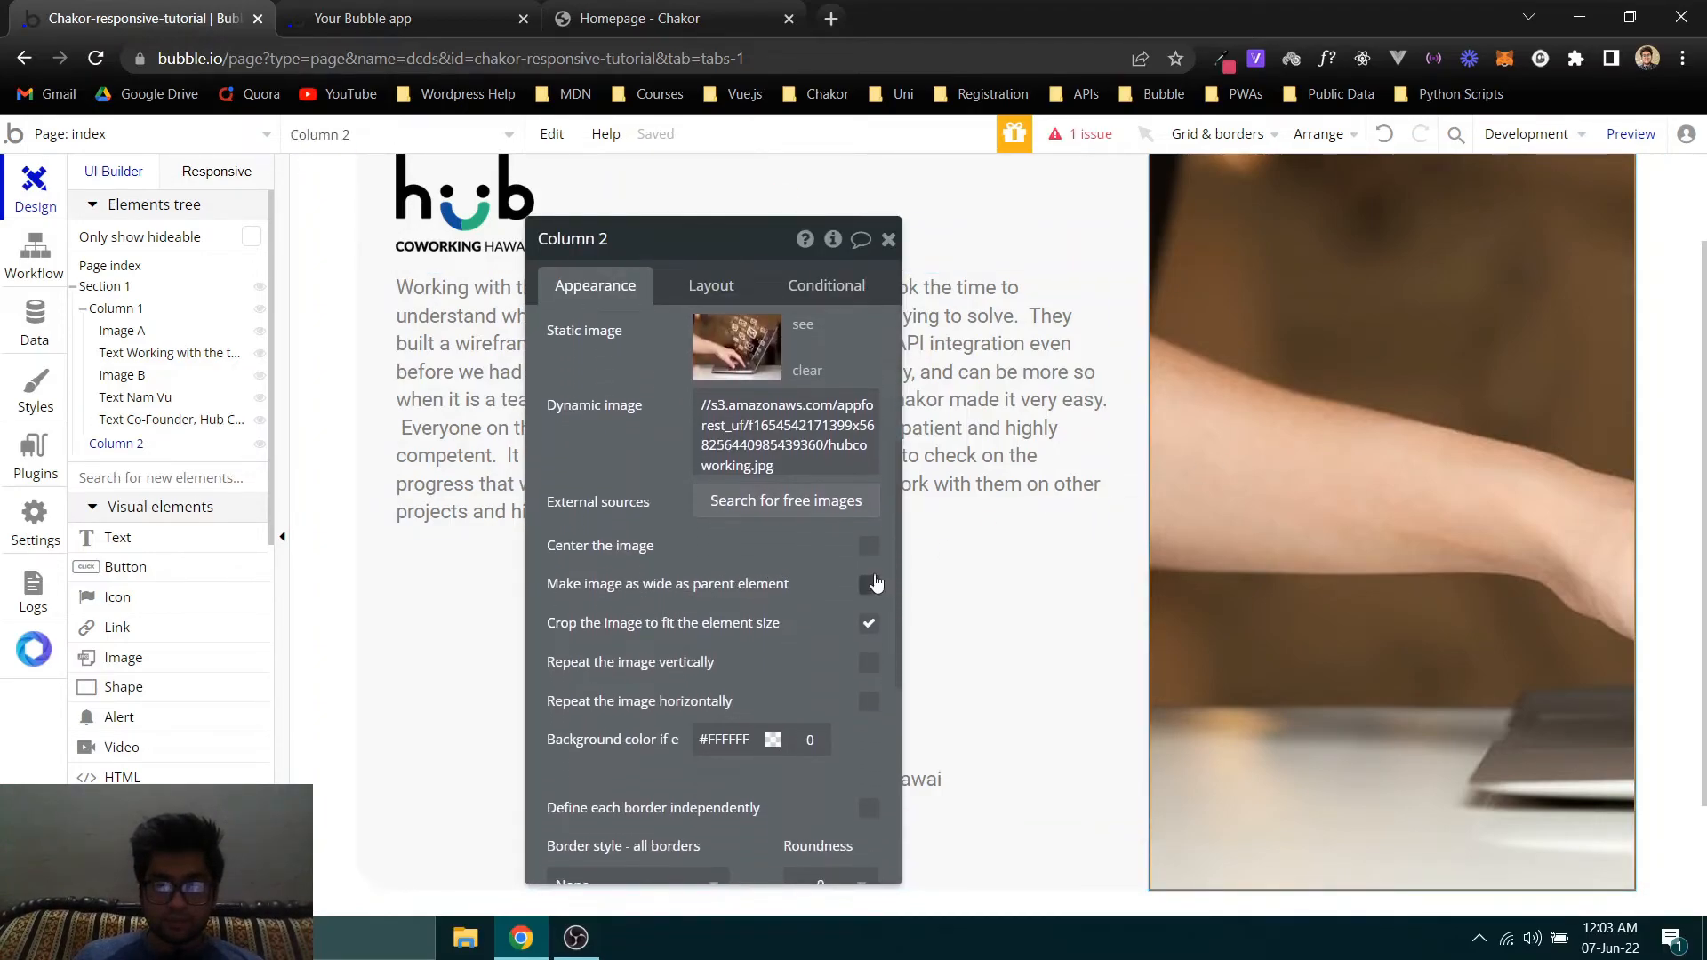
left_click(869, 547)
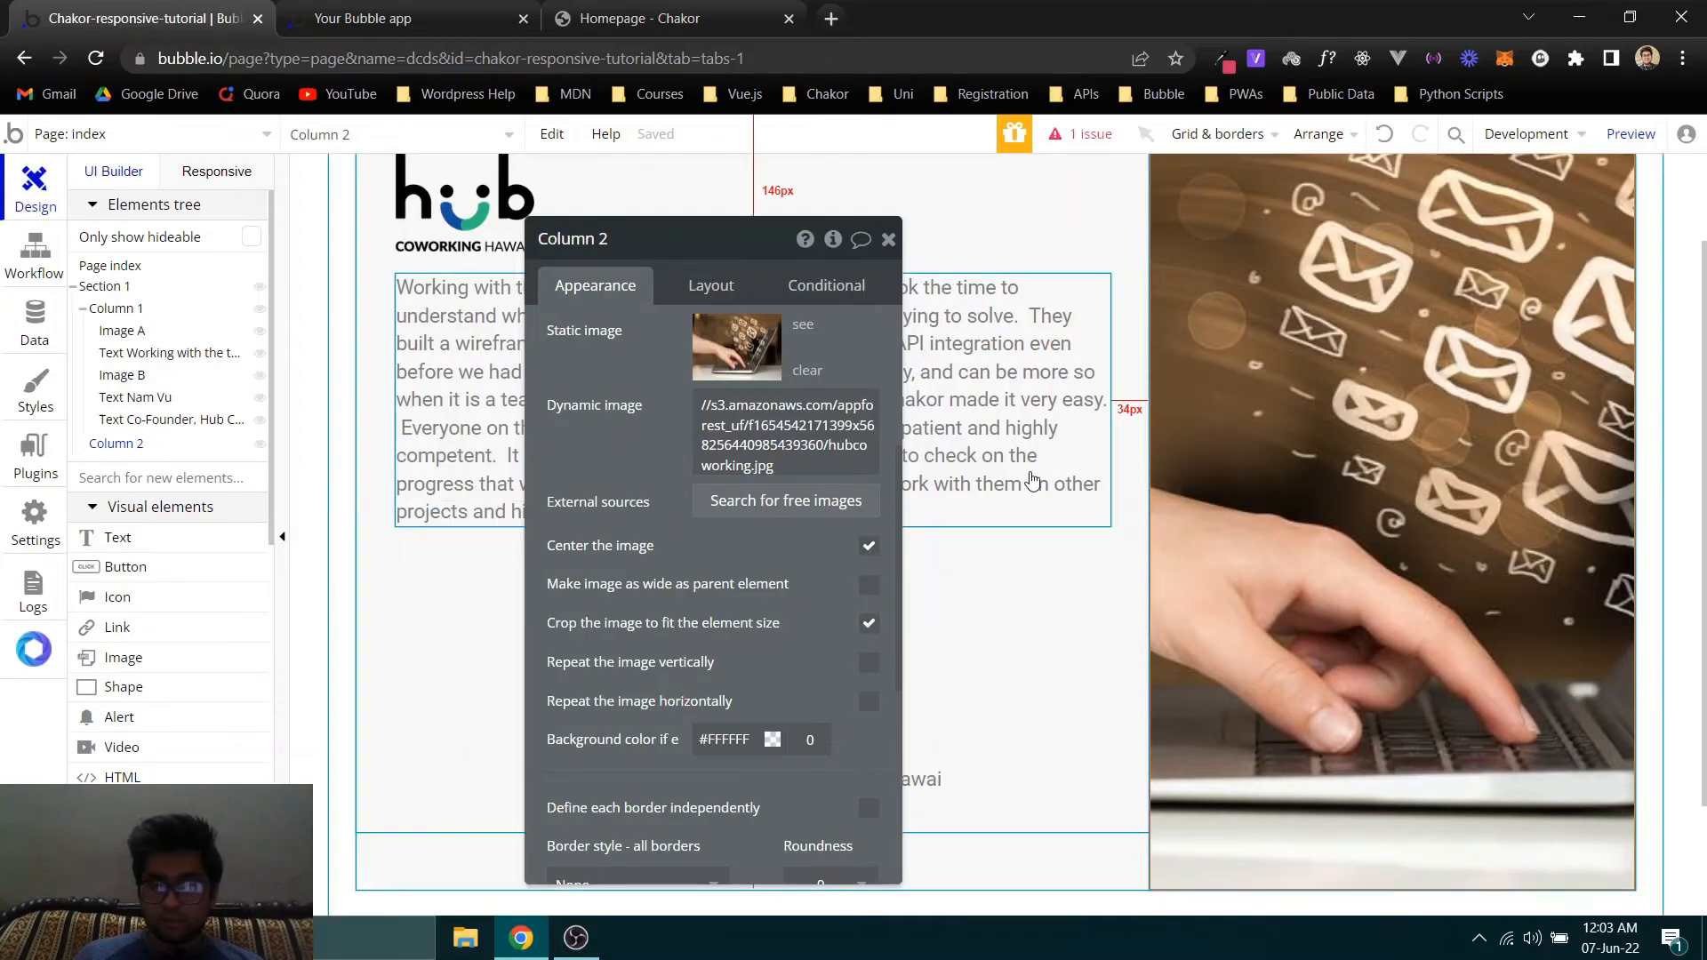
scroll(583, 267, "up", 2)
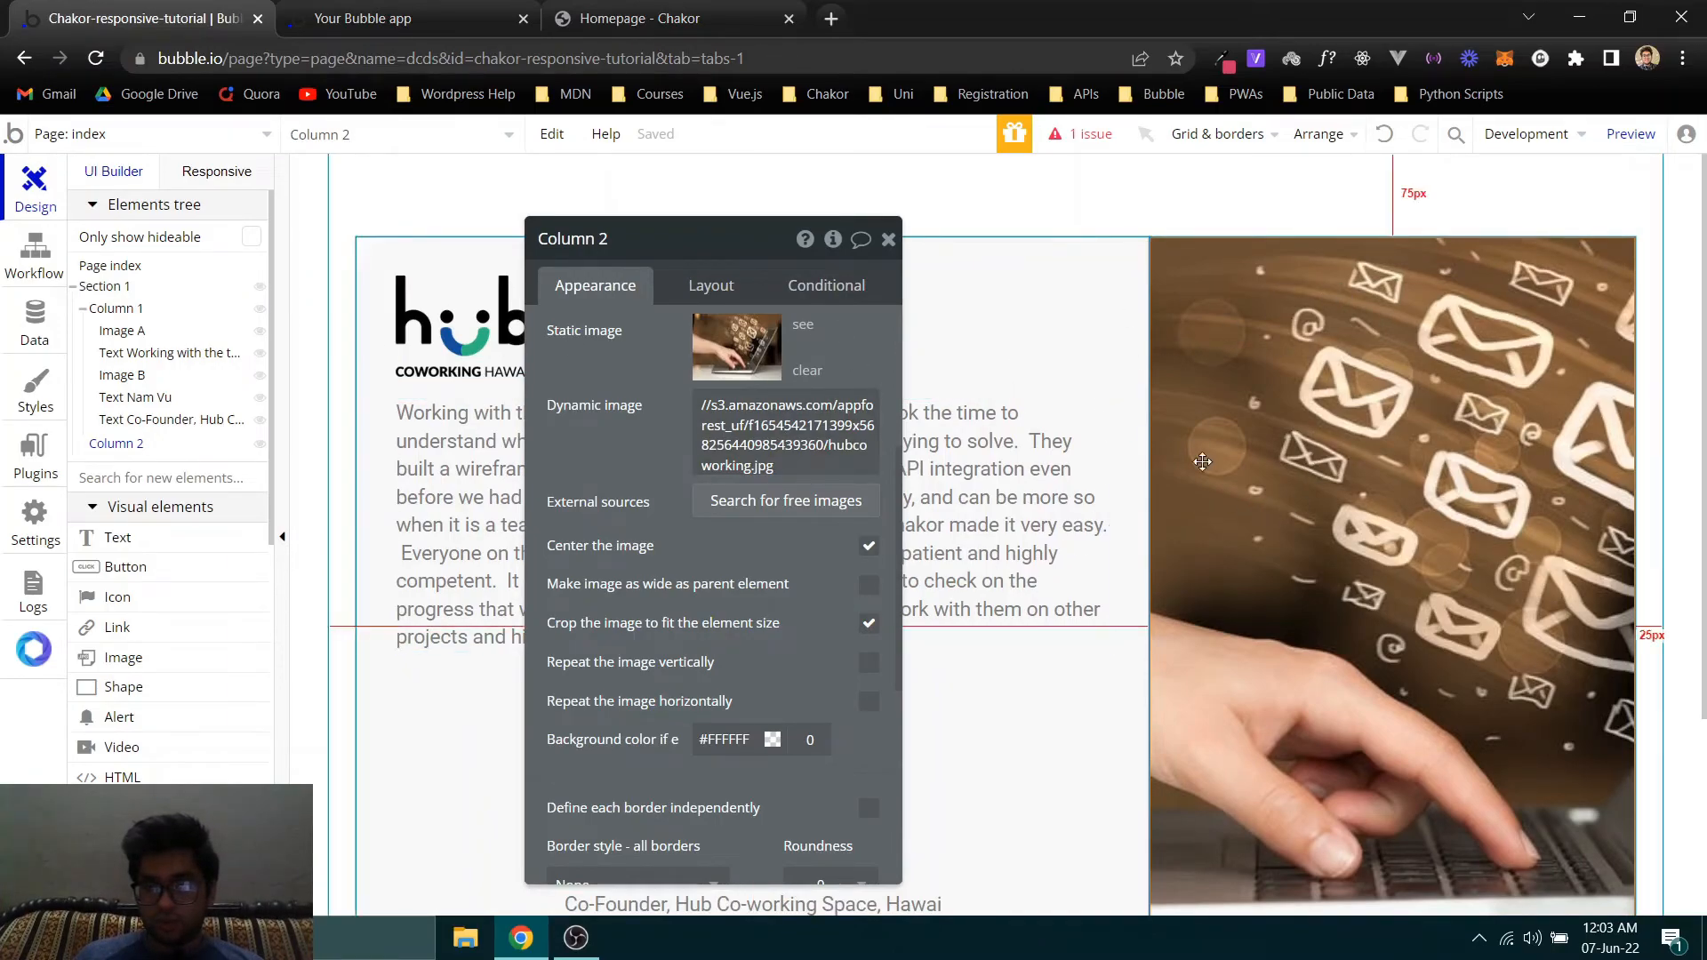
- Switch to the Bubble app preview, refresh it and examine the card's photo fit, height and corners
left_click(404, 19)
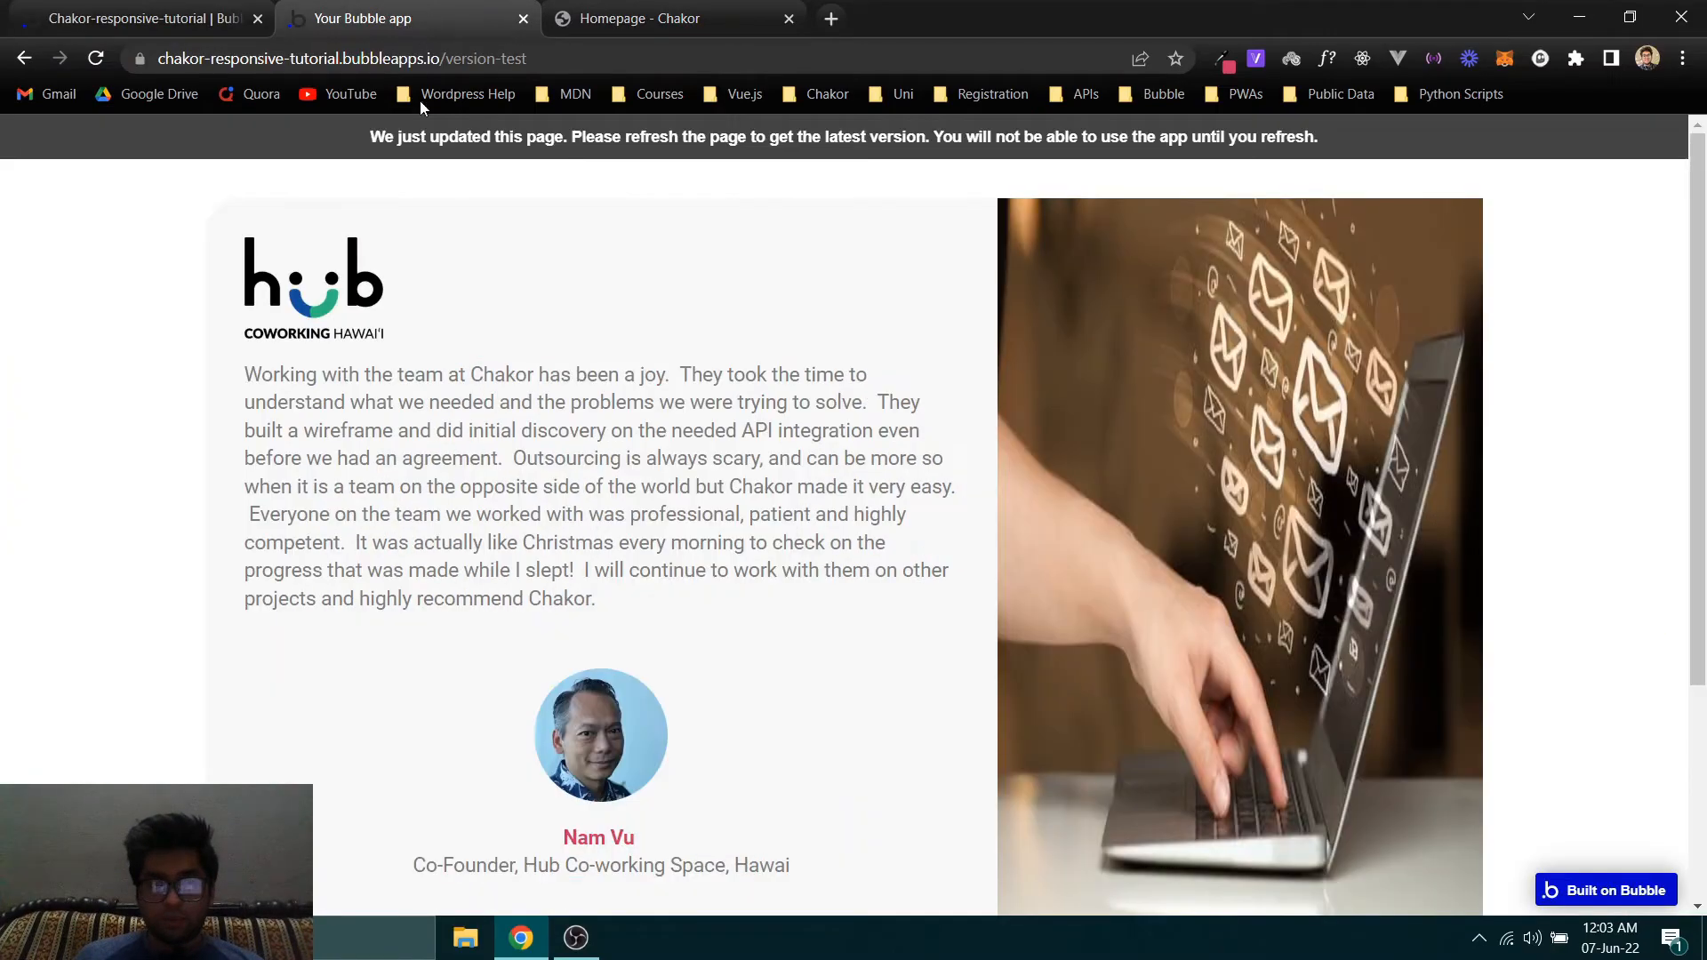
left_click(506, 156)
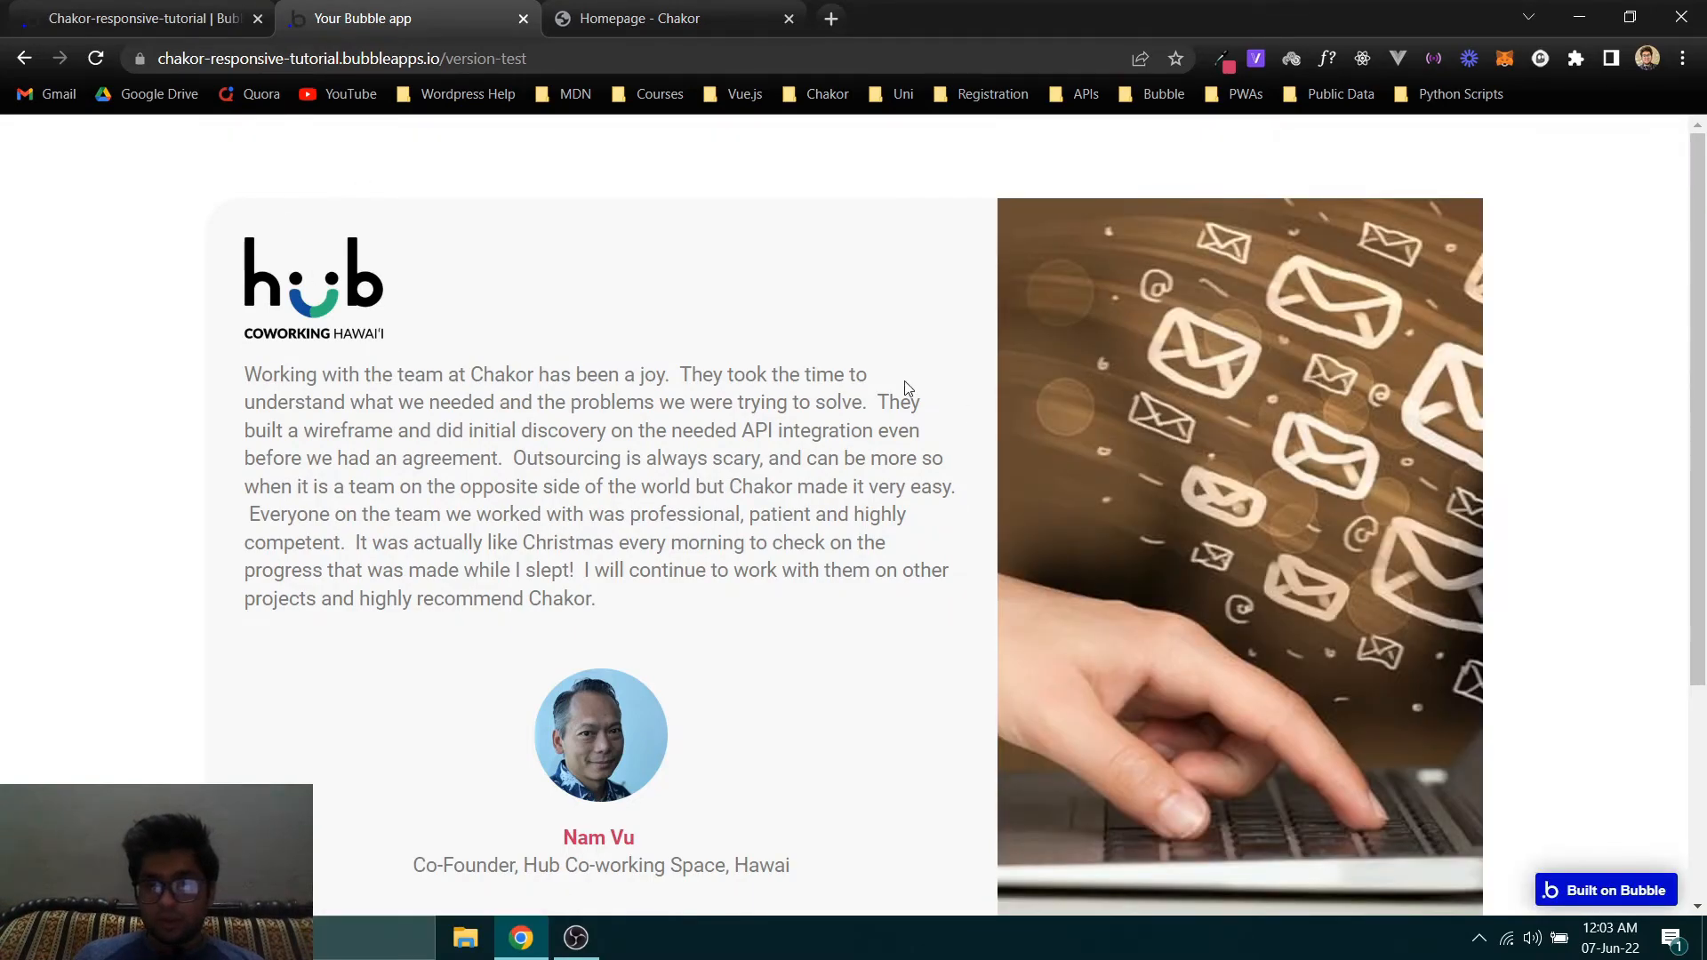
scroll(711, 371, "down", 2)
scroll(694, 420, "up", 2)
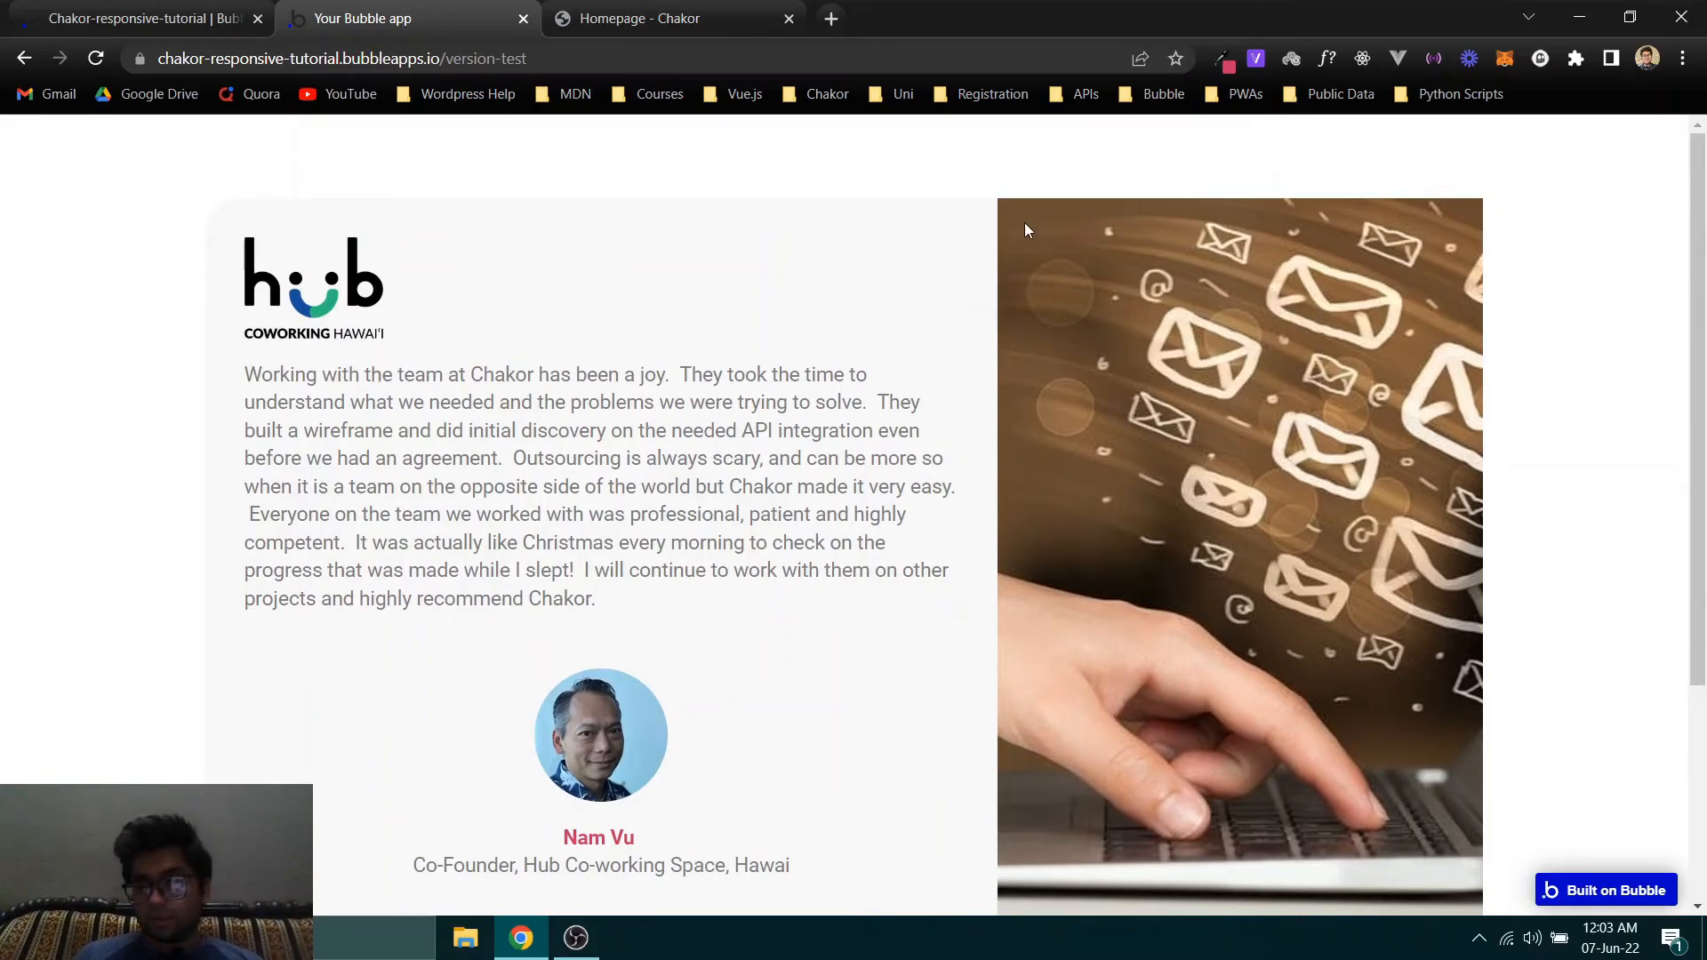
left_click_drag(1033, 226, 1177, 211)
left_click(216, 253)
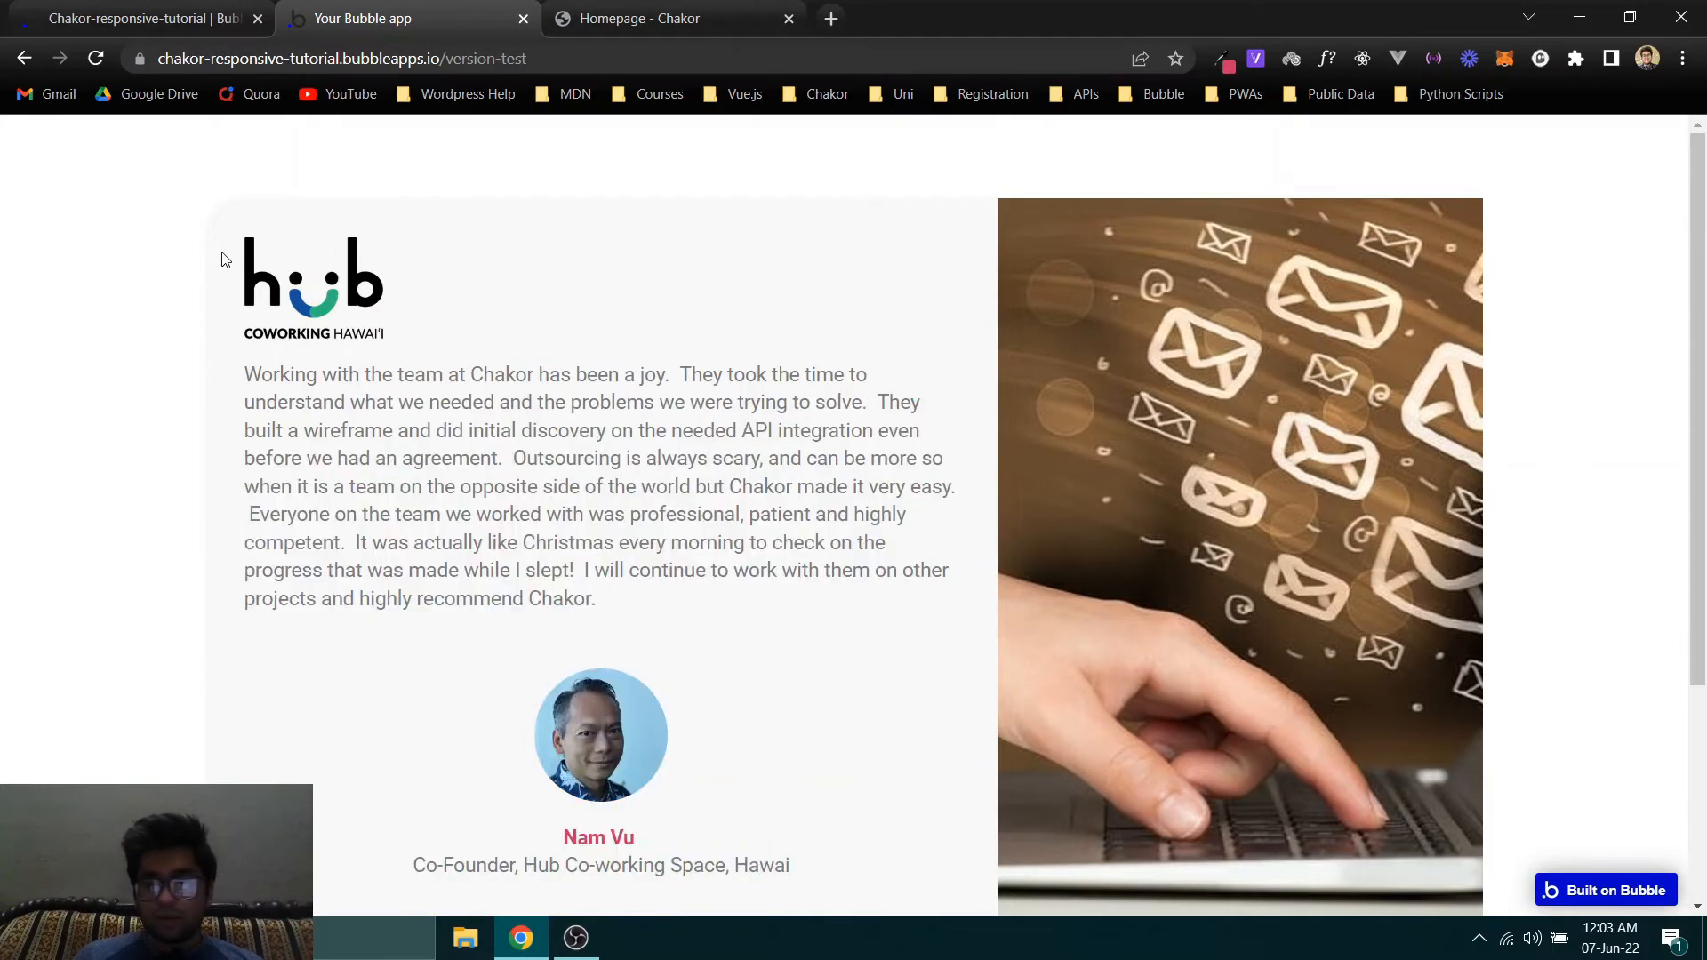
- Return to the Bubble editor and examine the settings of Section 1, Column 2 and Column 1
left_click(142, 18)
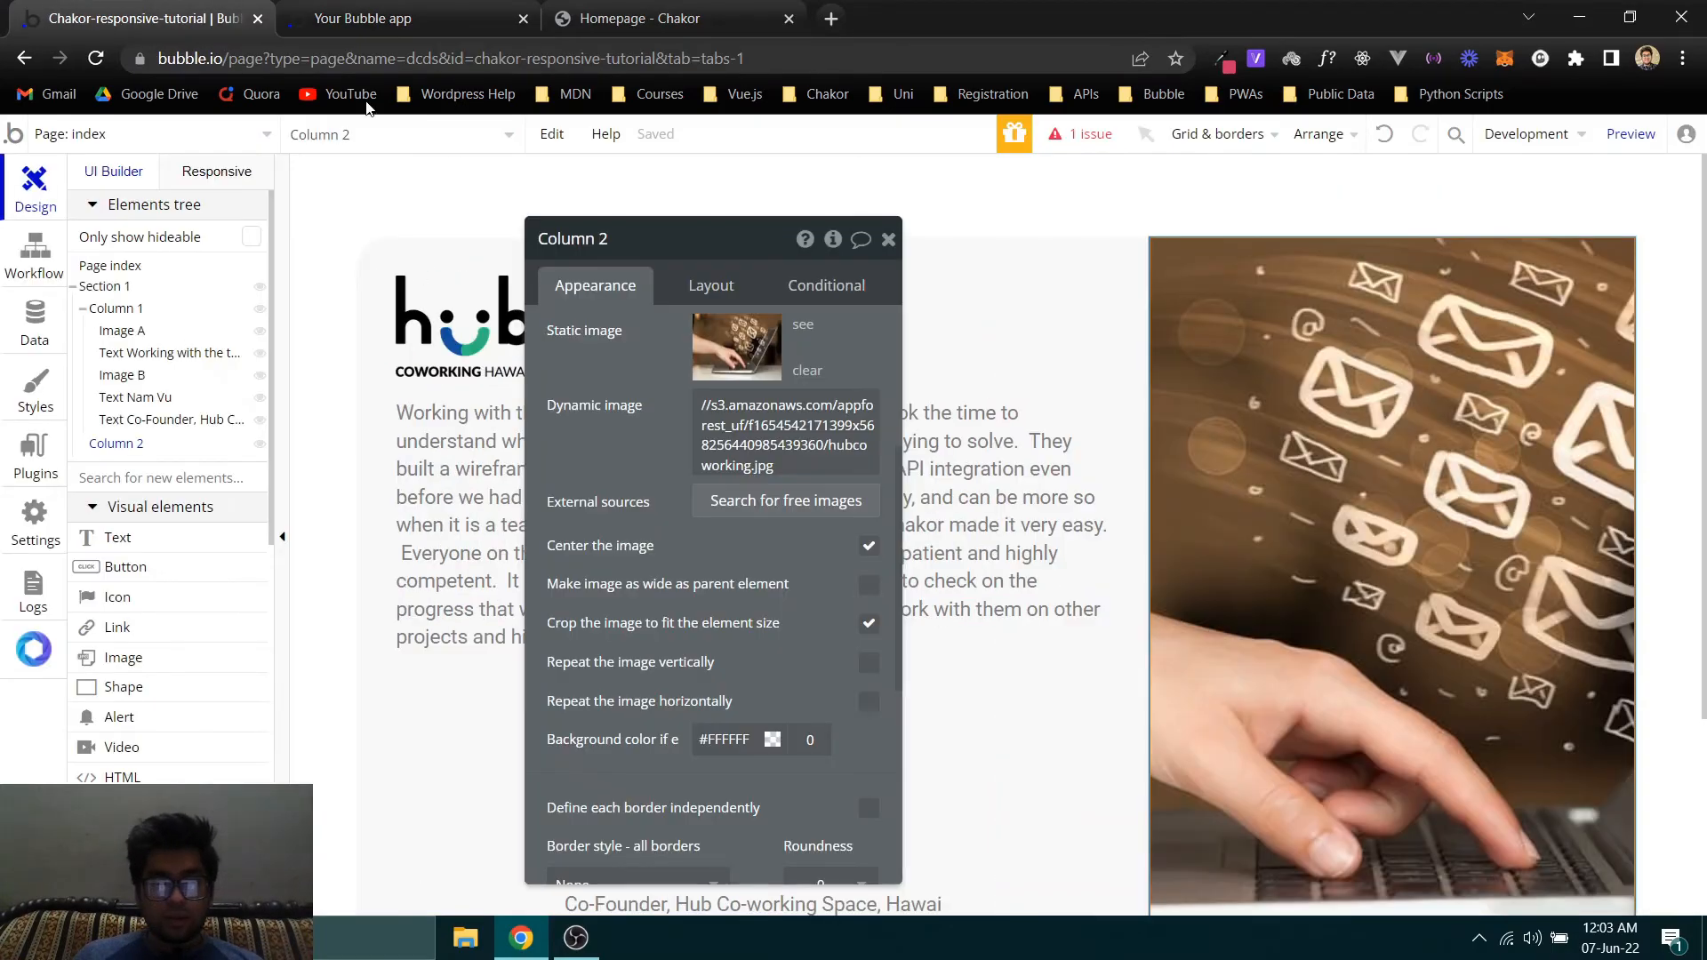
left_click(1081, 286)
left_click(1240, 283)
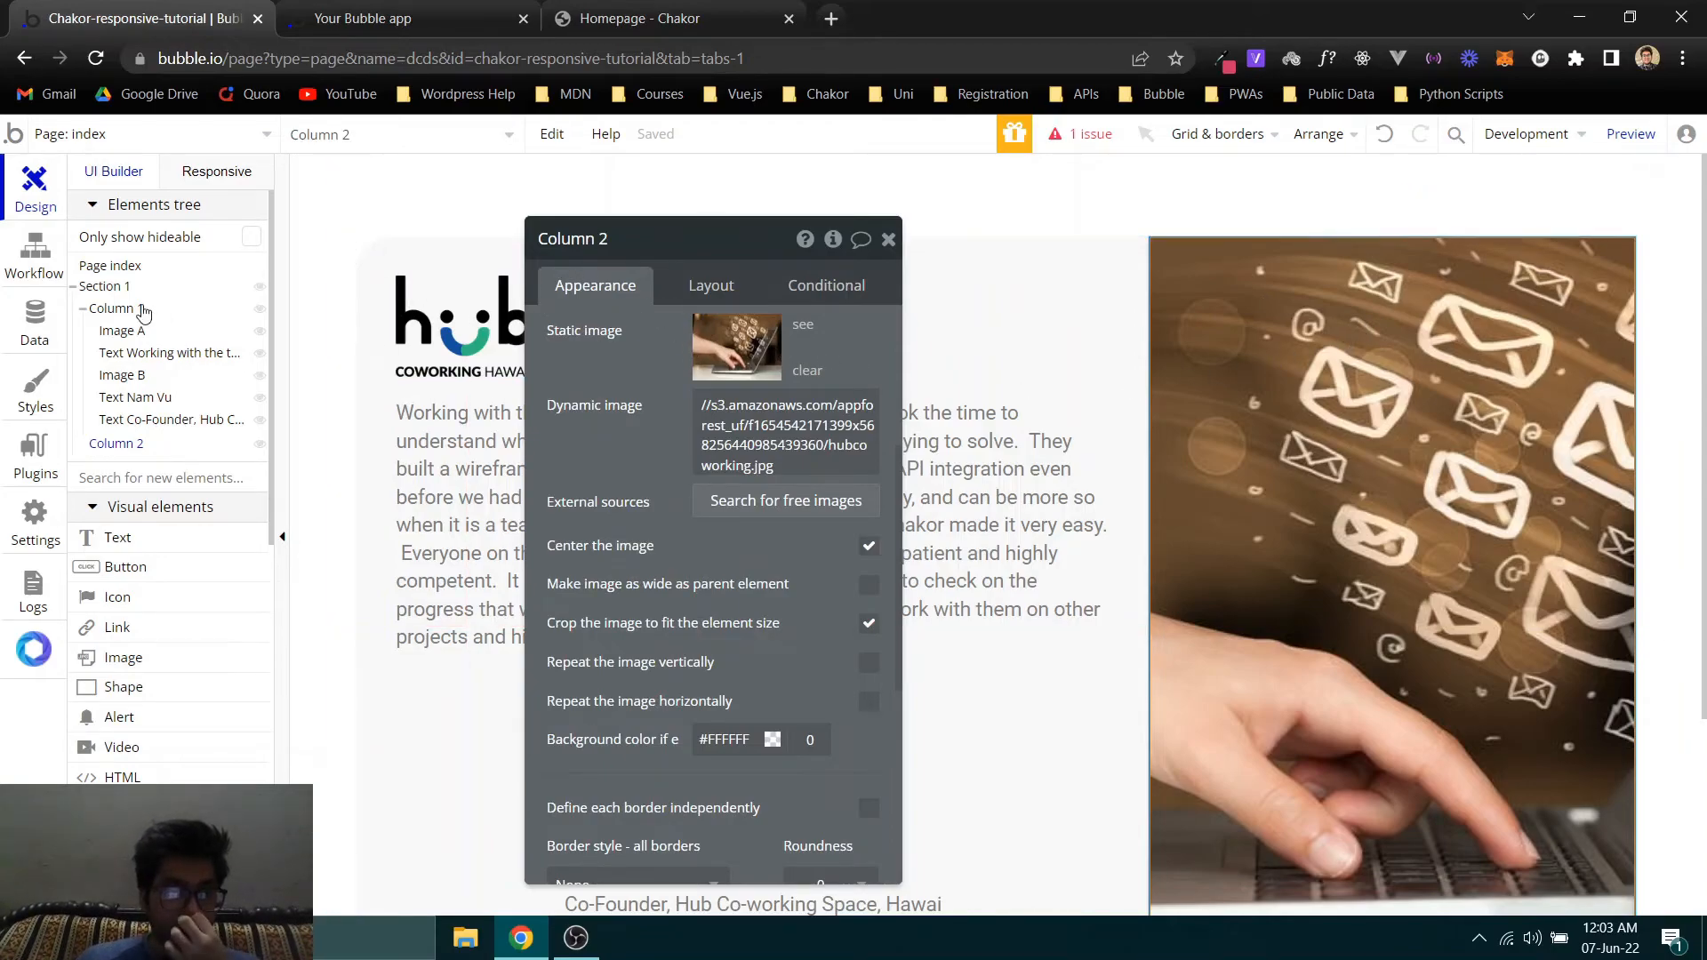
left_click(105, 287)
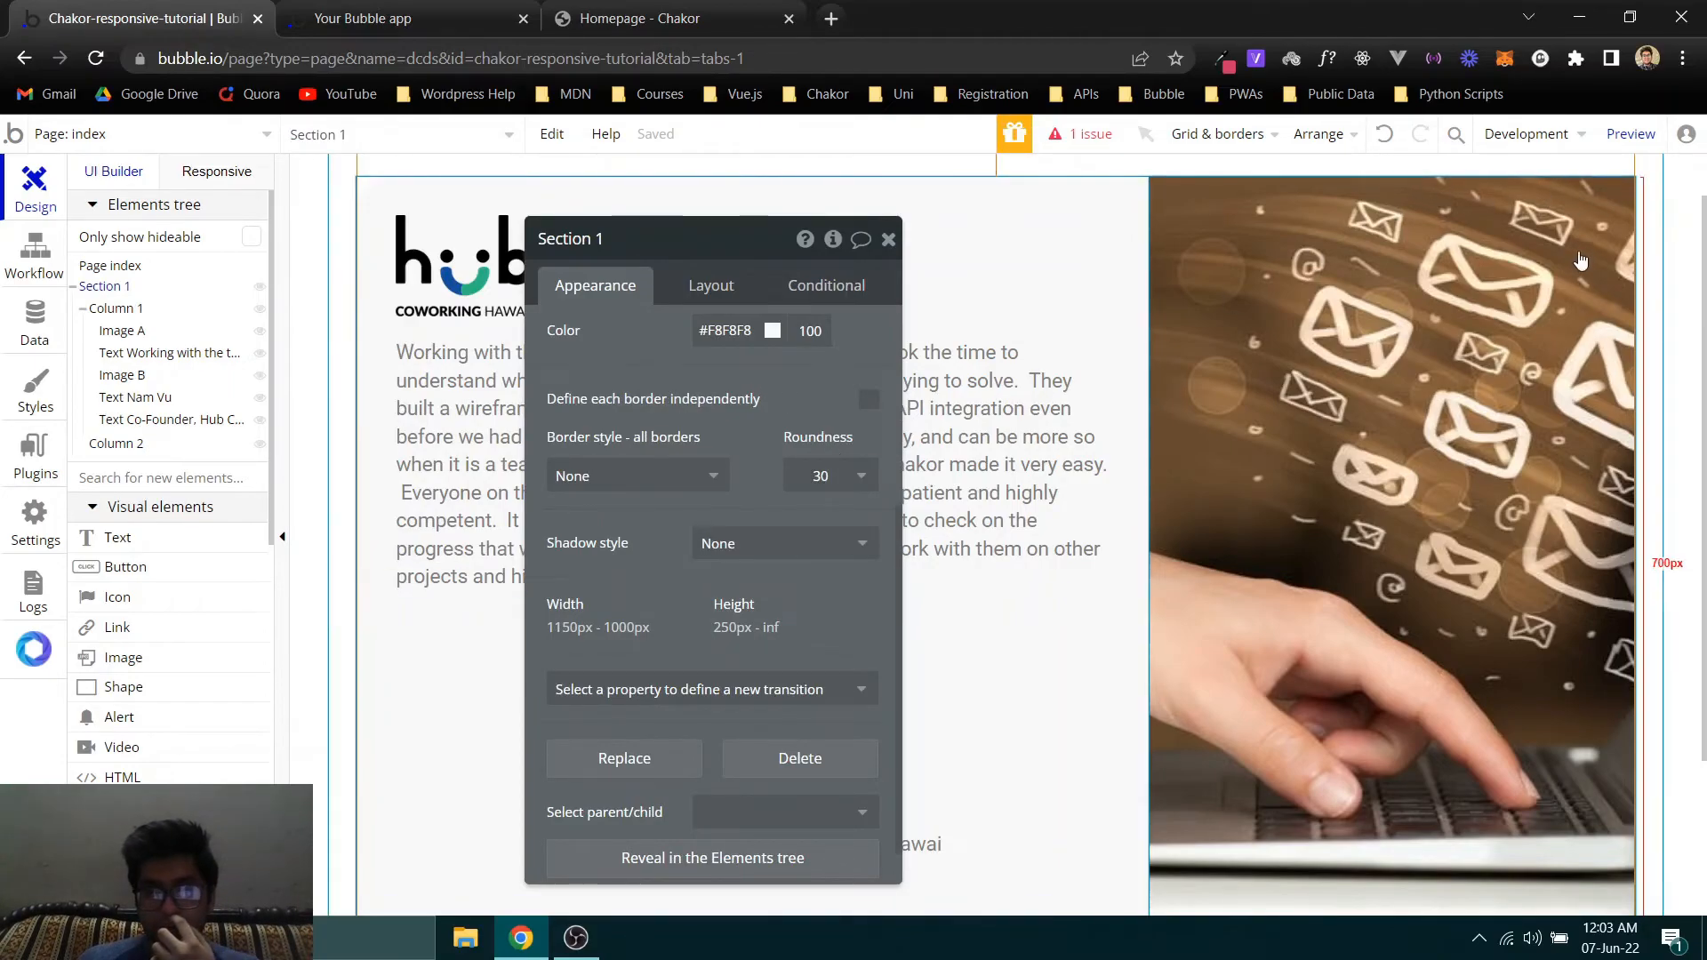
left_click(108, 445)
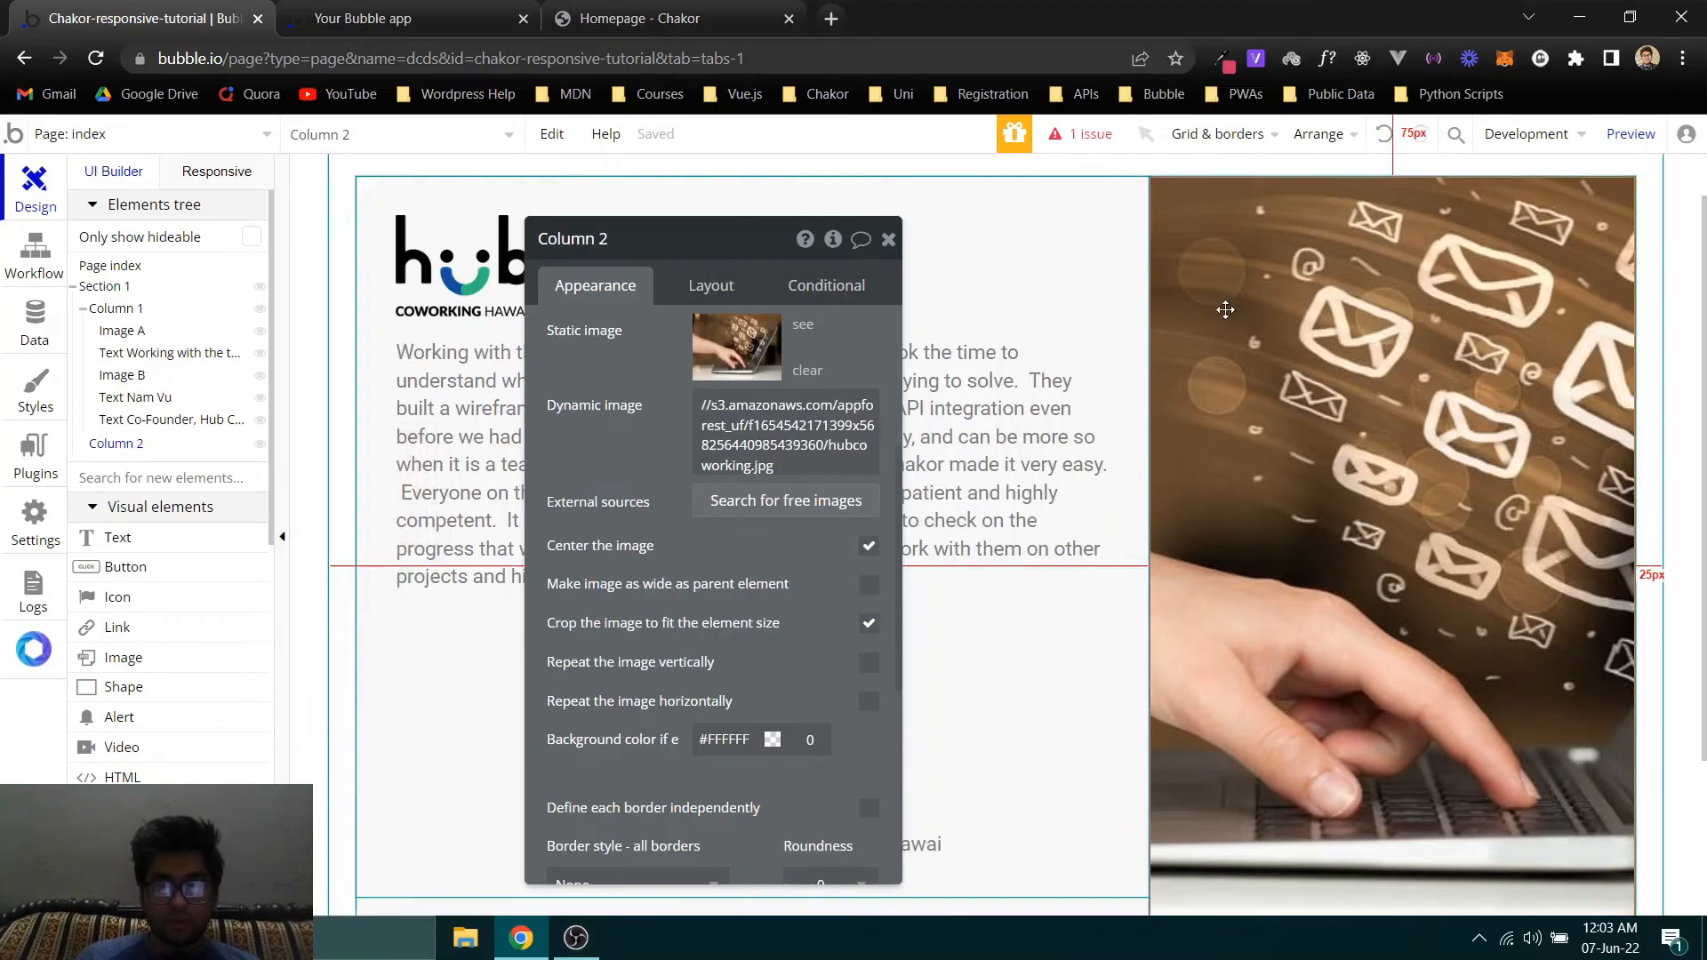
left_click(690, 282)
left_click(596, 289)
left_click(411, 647)
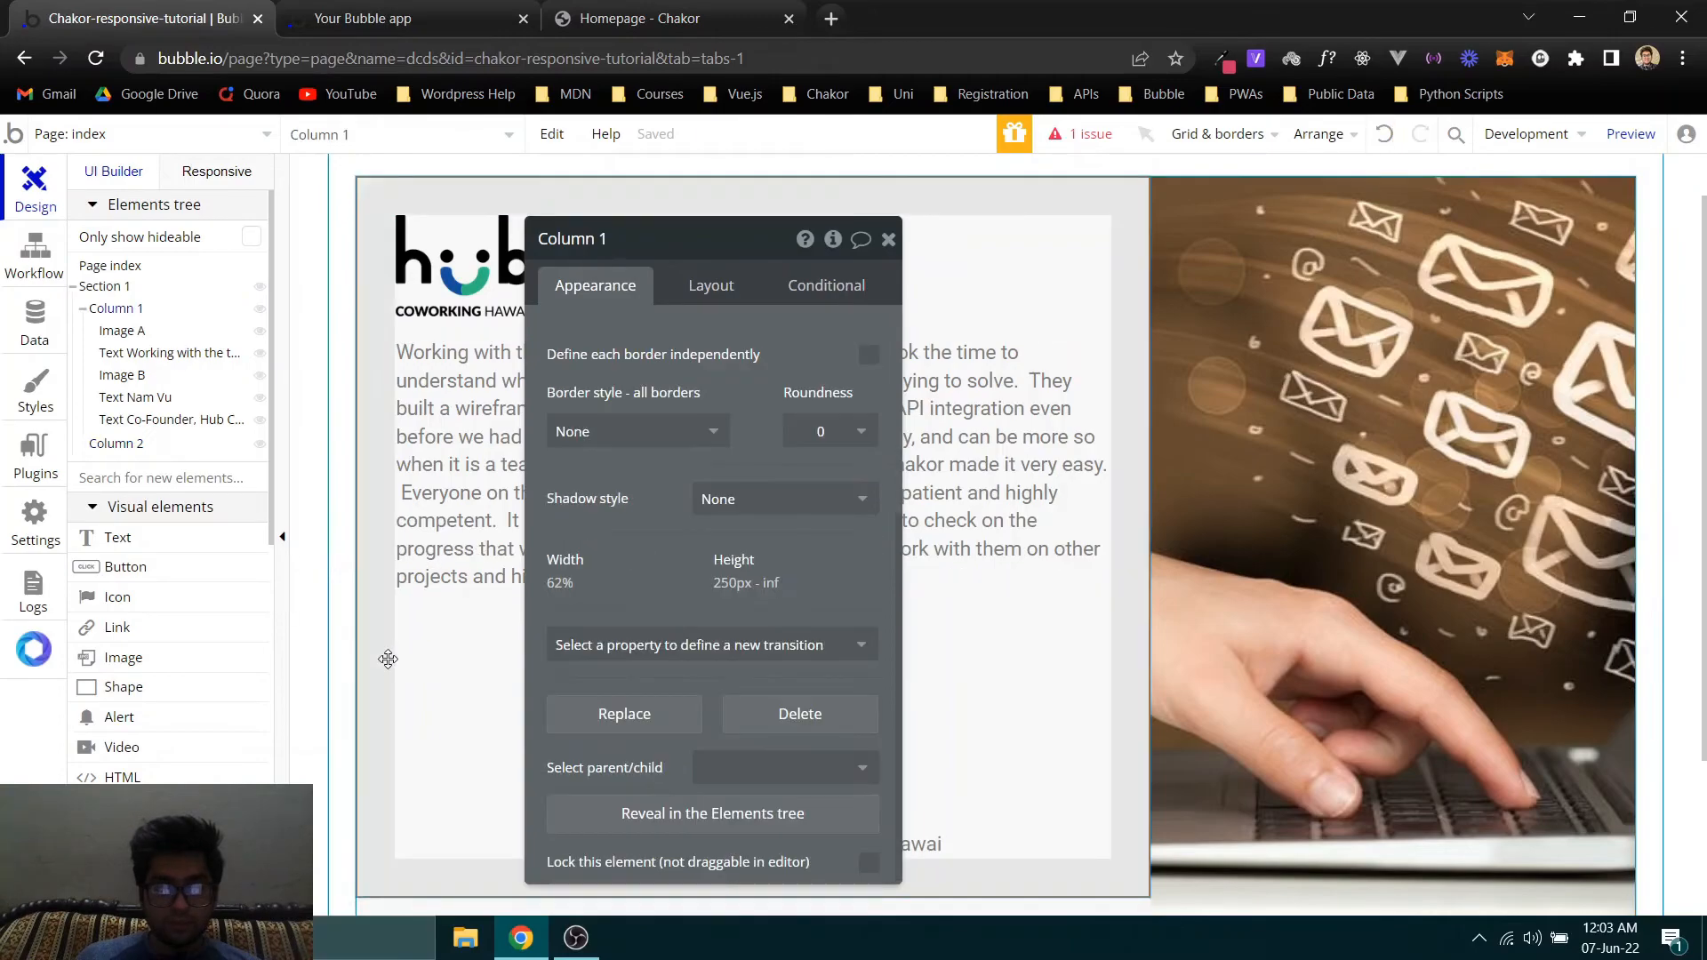
- Adjust Column 2's minimum height to 645 px against the card's lower edge and close its properties
scroll(1265, 584, "down", 3)
left_click(1265, 584)
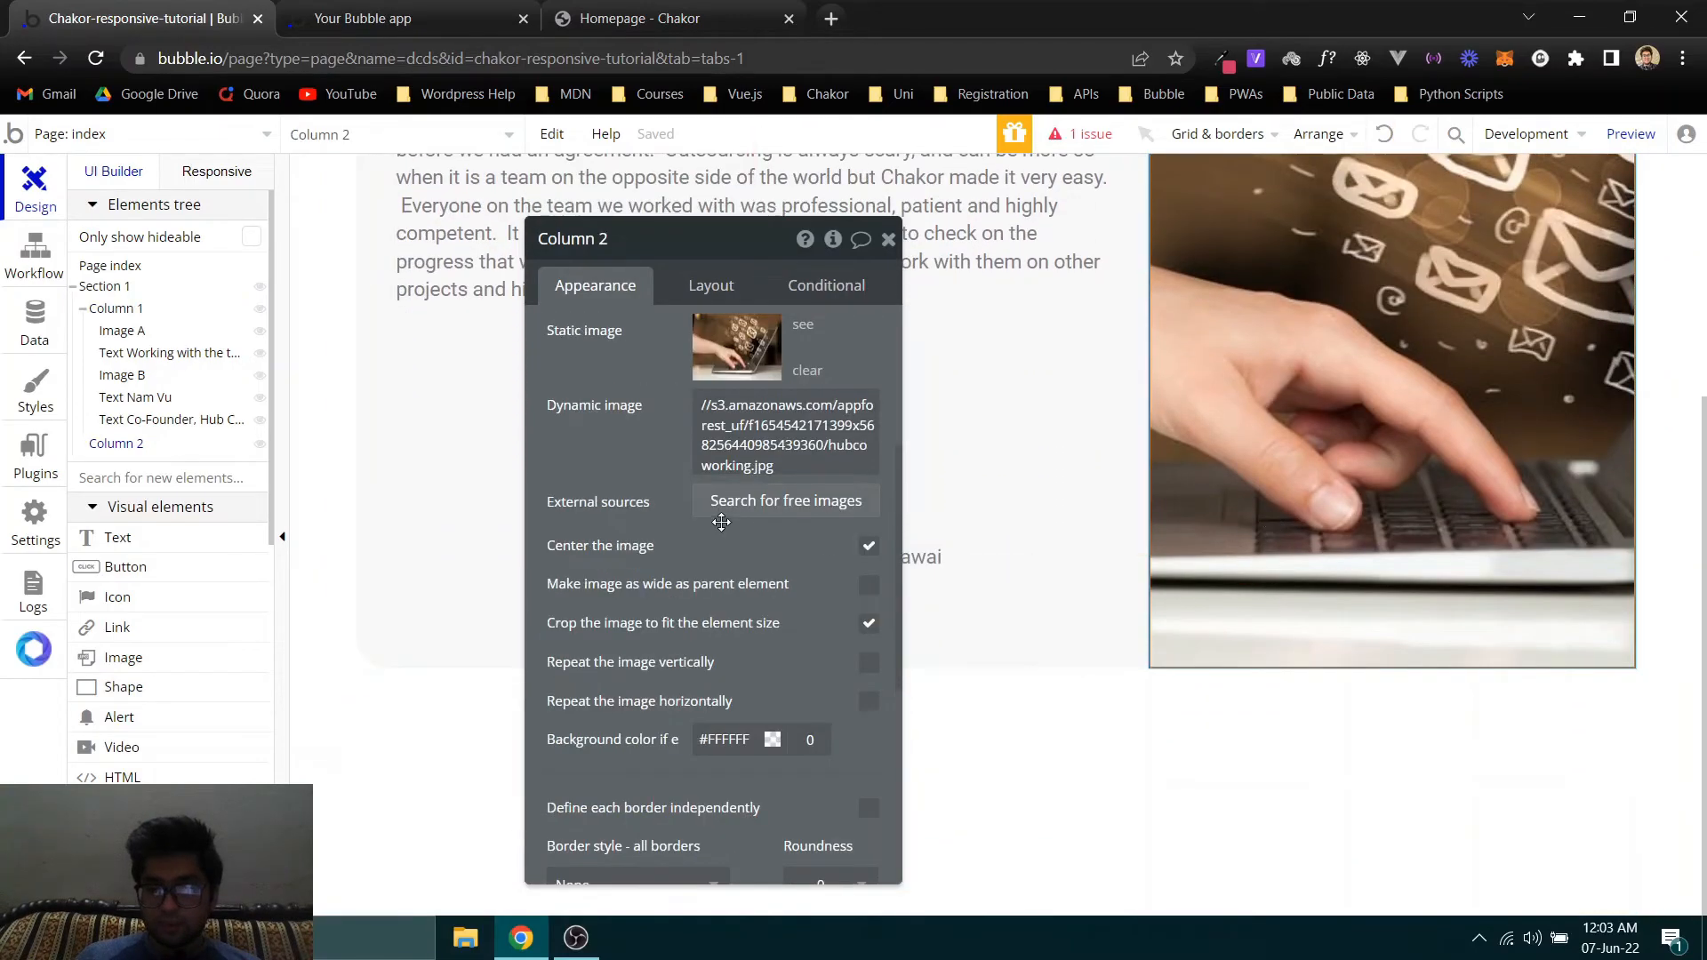
left_click(722, 282)
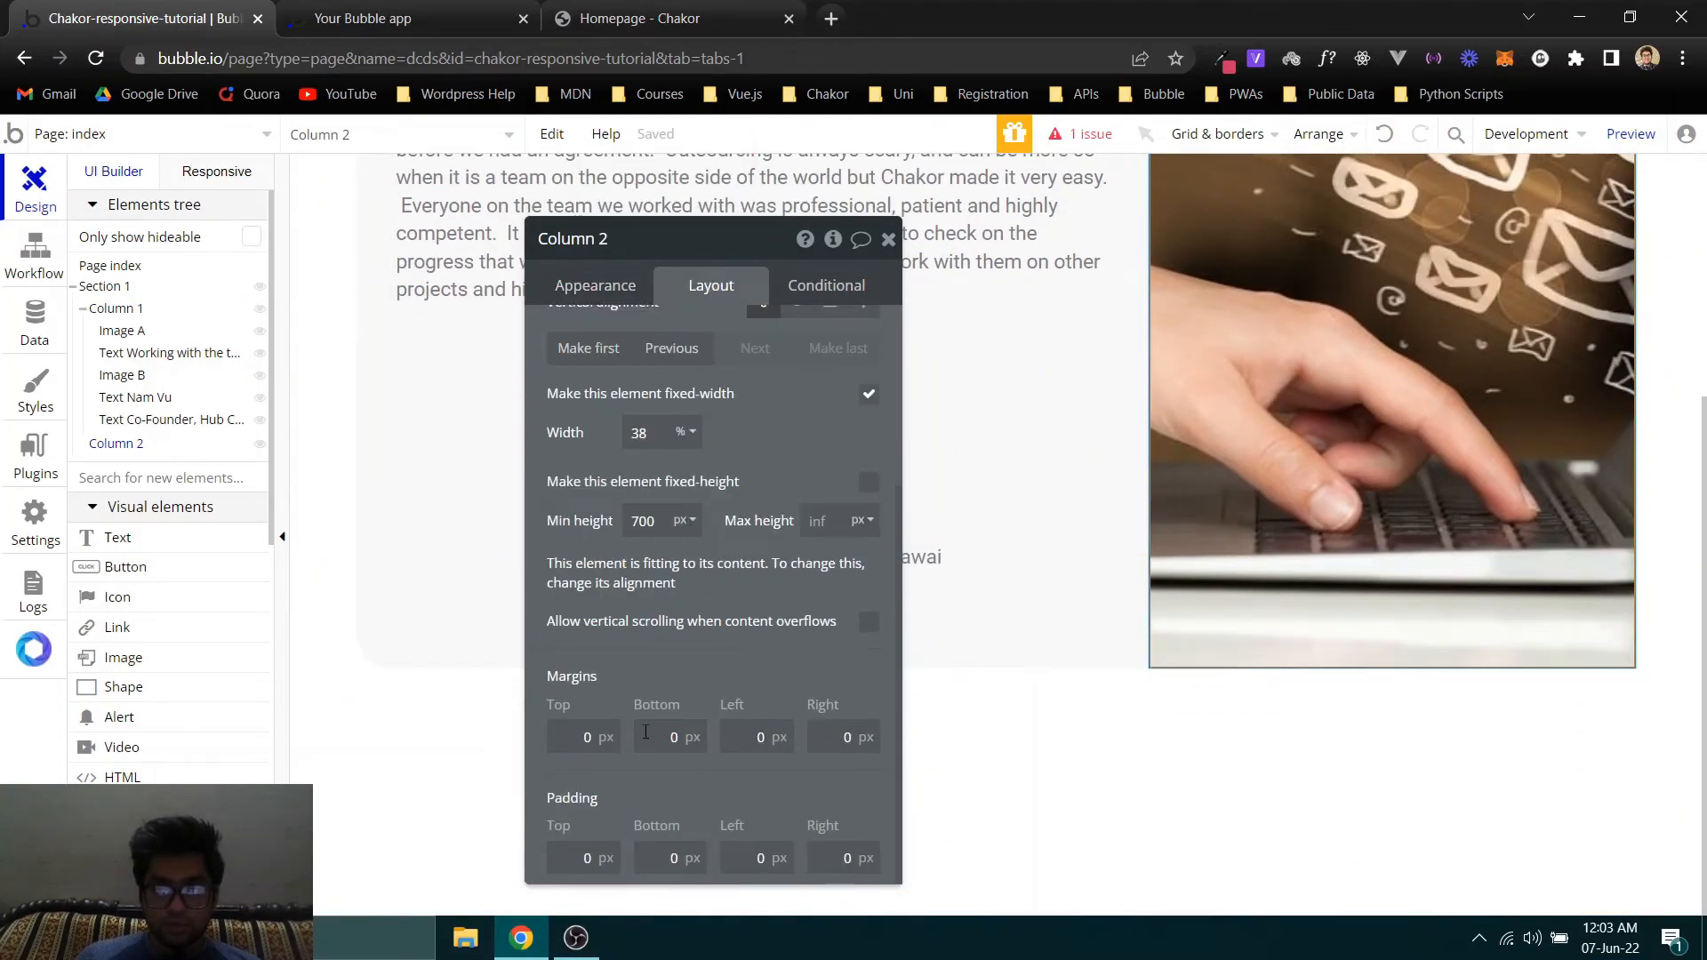
left_click(646, 523)
key("Down")
key("Down")
key("Down")
key("Down")
key("Down")
key("Down")
key("Down")
key("Down")
key("Down")
key("Down")
key("Down")
key("Down")
key("Down")
key("Down")
key("Down")
key("Down")
key("Down")
key("Down")
key("Down")
key("Down")
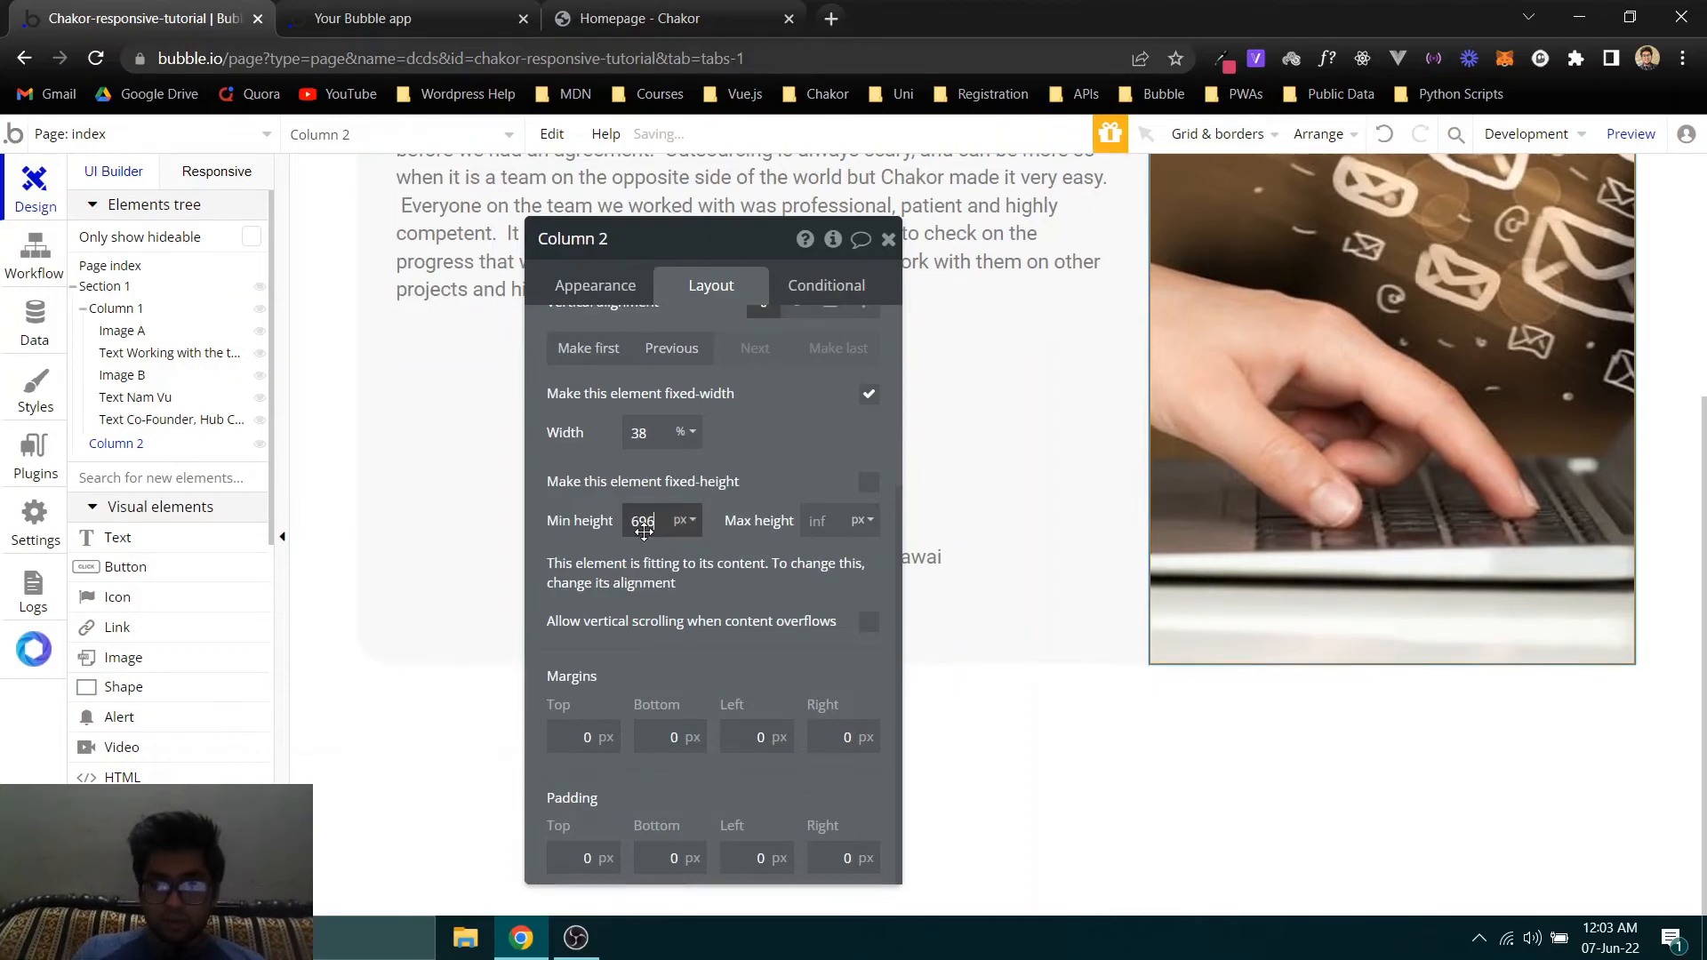
key("Down")
key("Down")
key("Down")
key("Down")
key("Down")
key("Down")
key("Down")
key("Down")
key("Down")
key("Down")
key("Down")
key("Down")
key("Down")
key("Down")
key("Down")
key("Down")
key("Down")
key("Down")
key("Down")
key("Down")
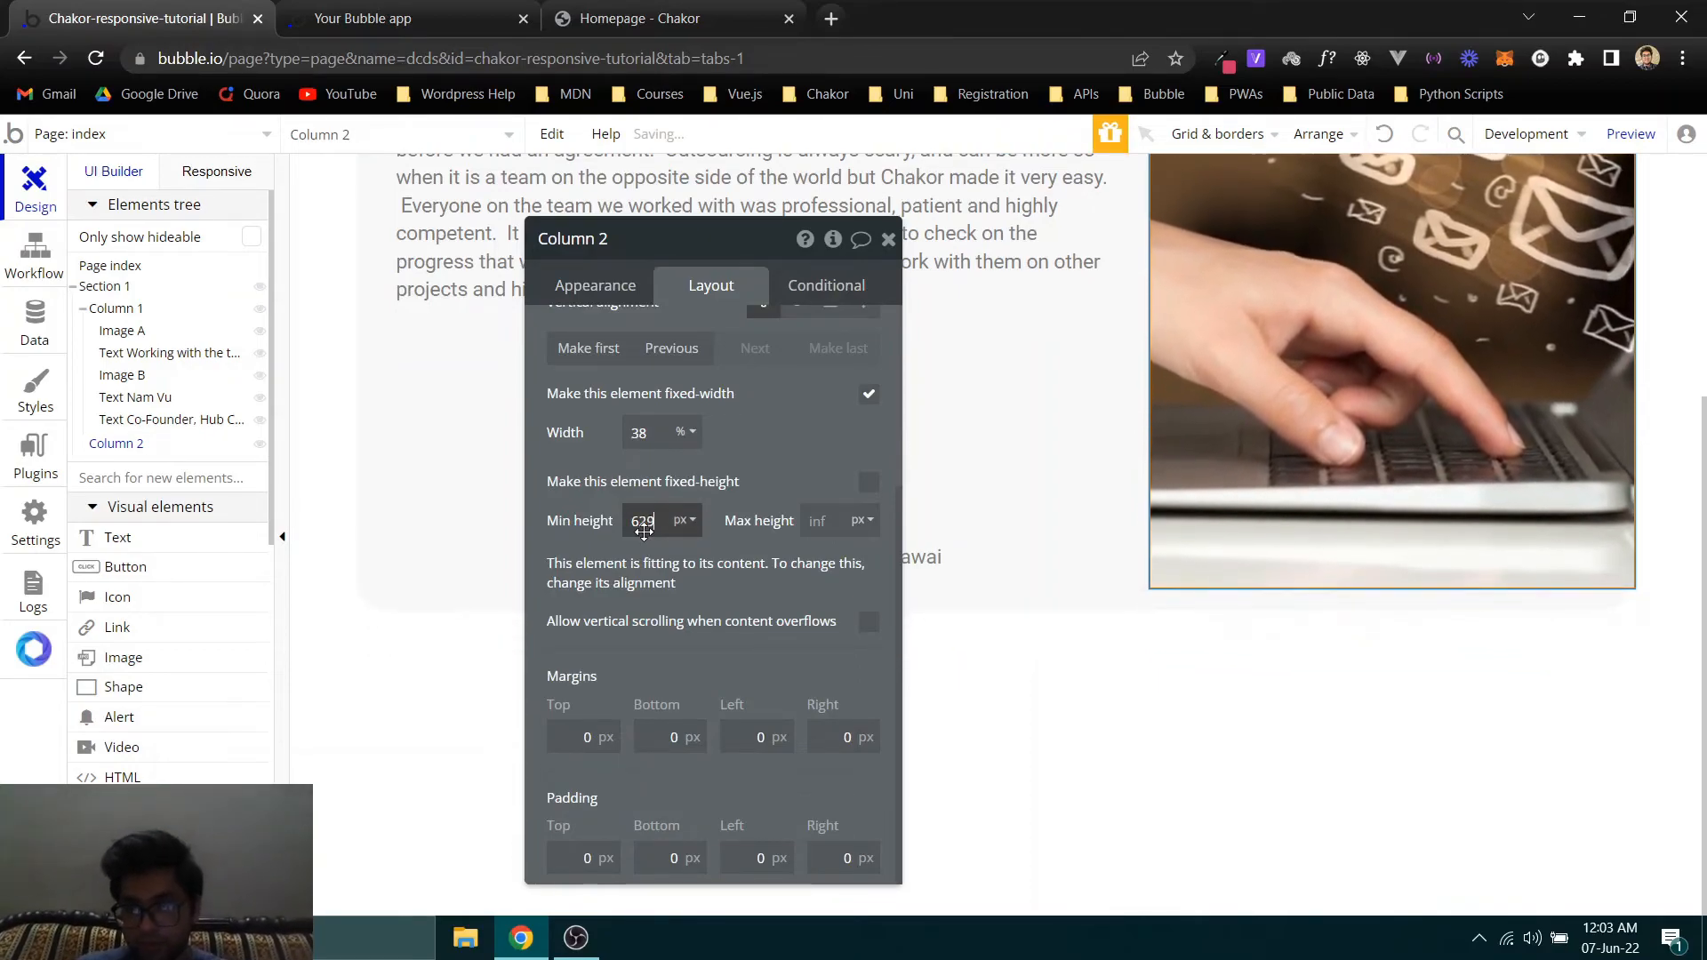
key("Up")
key("Up")
key("Up")
key("Up")
key("Up")
key("Up")
key("Up")
key("Up")
key("Up")
key("Up")
key("Up")
key("Up")
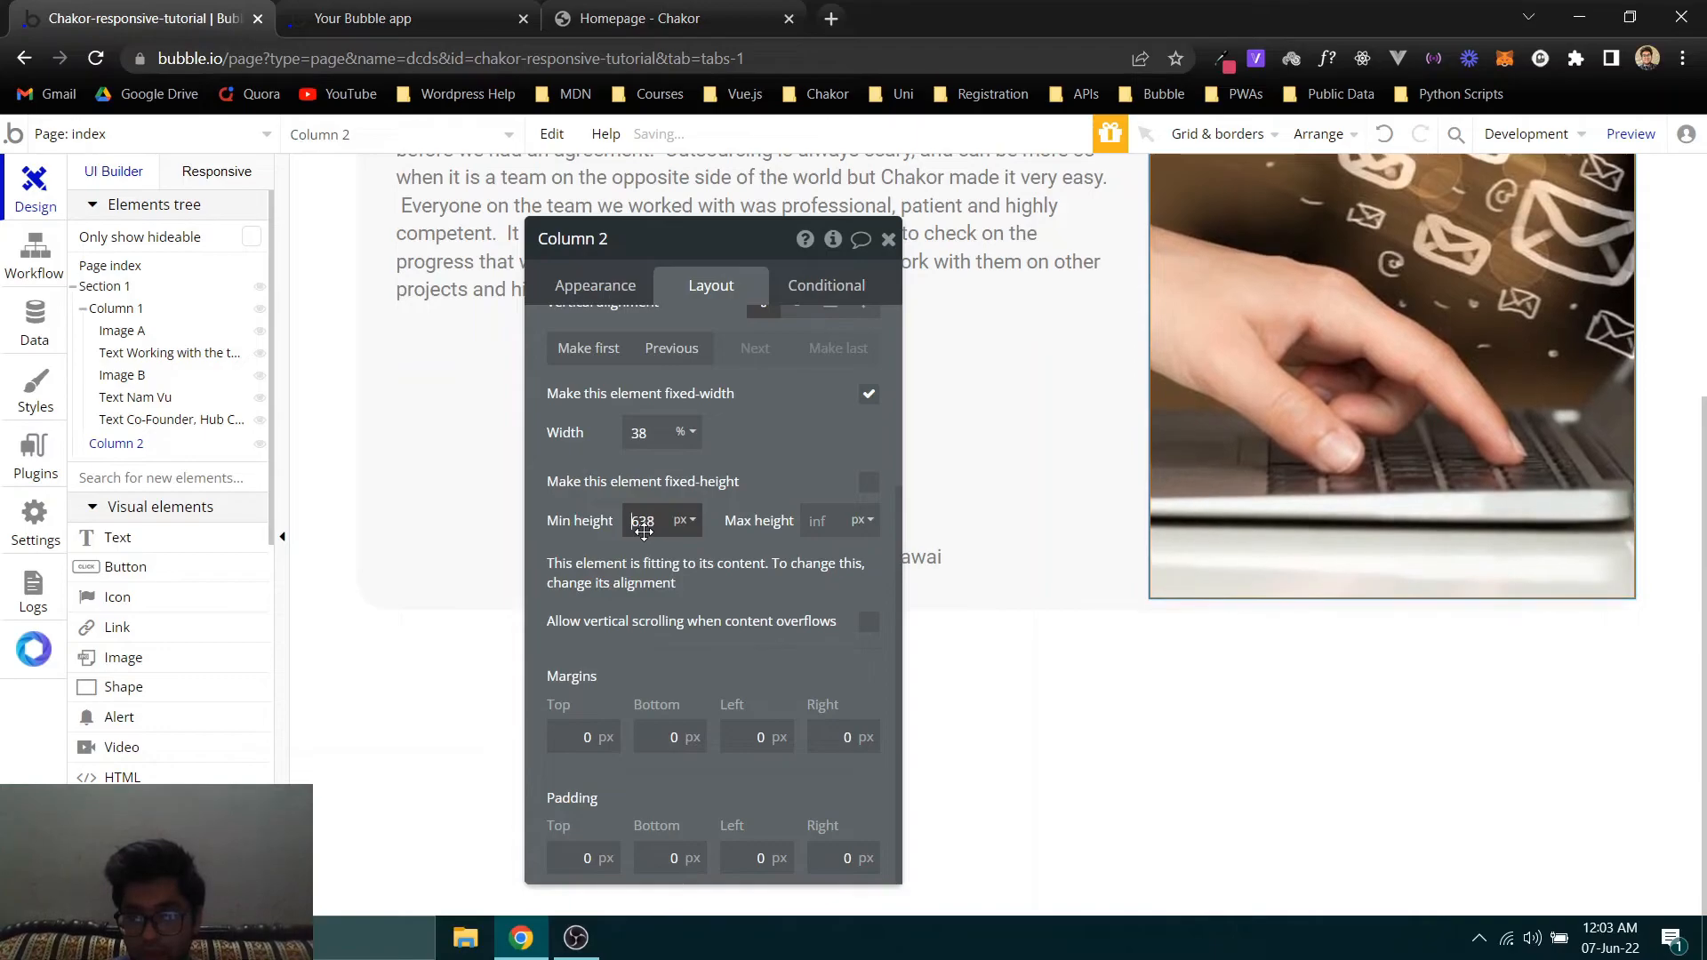
key("Up")
key("Up")
key("Up")
key("Up")
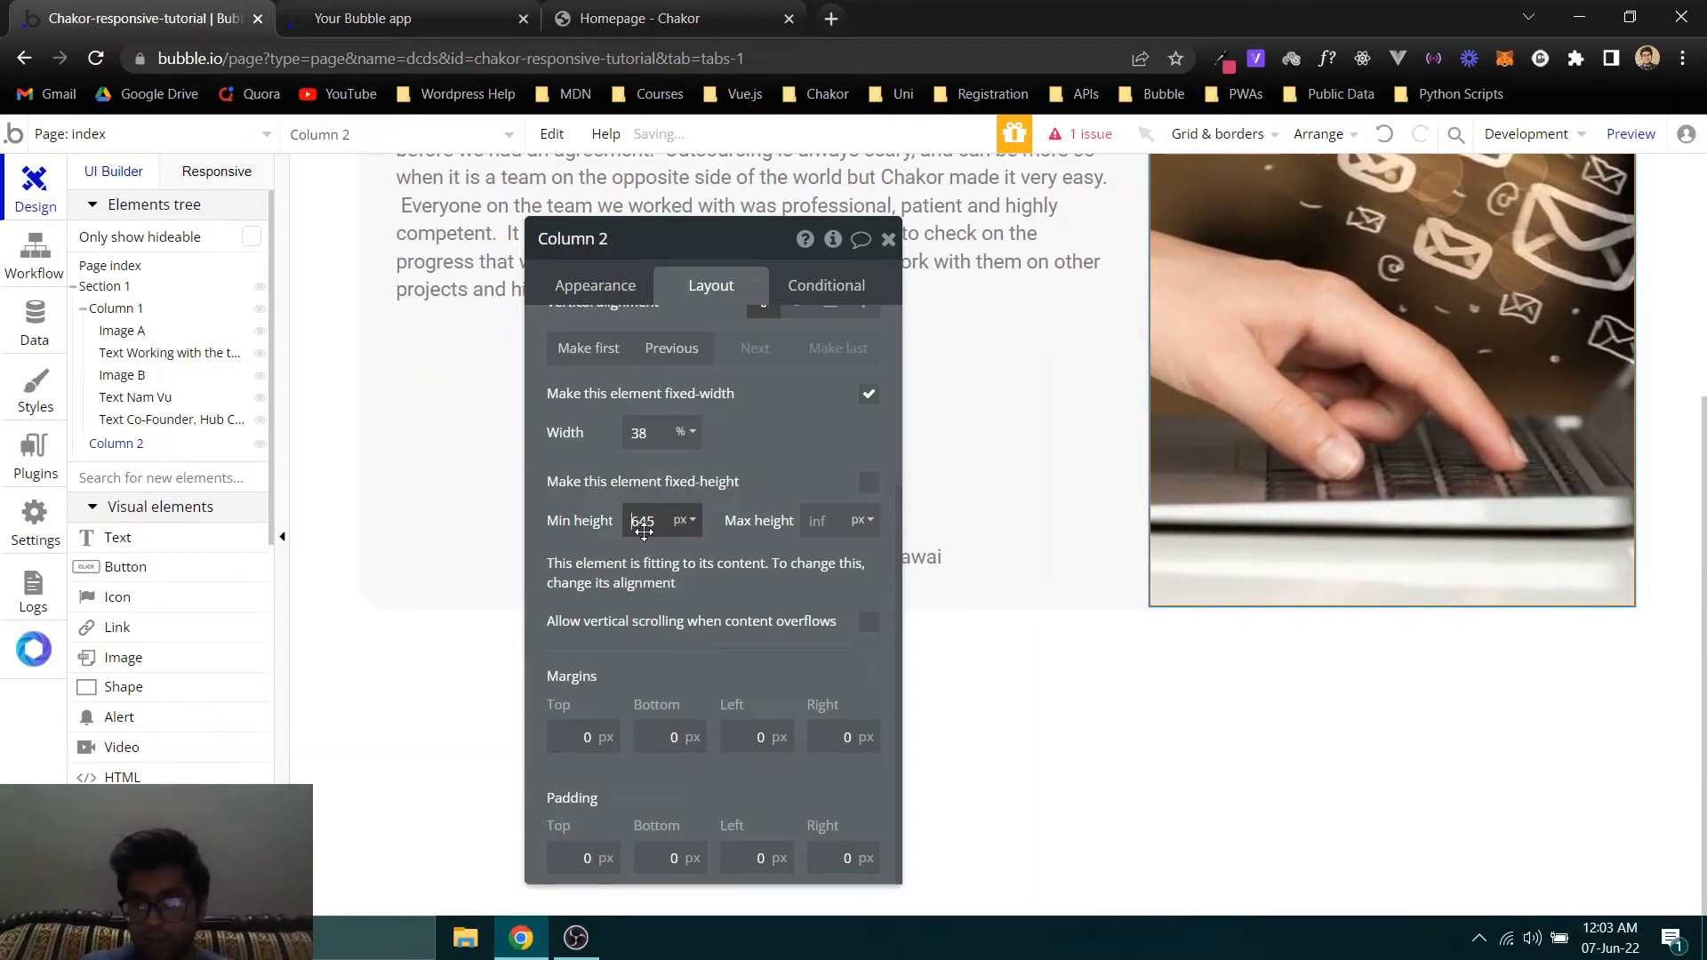
left_click(888, 238)
scroll(1066, 692, "up", 4)
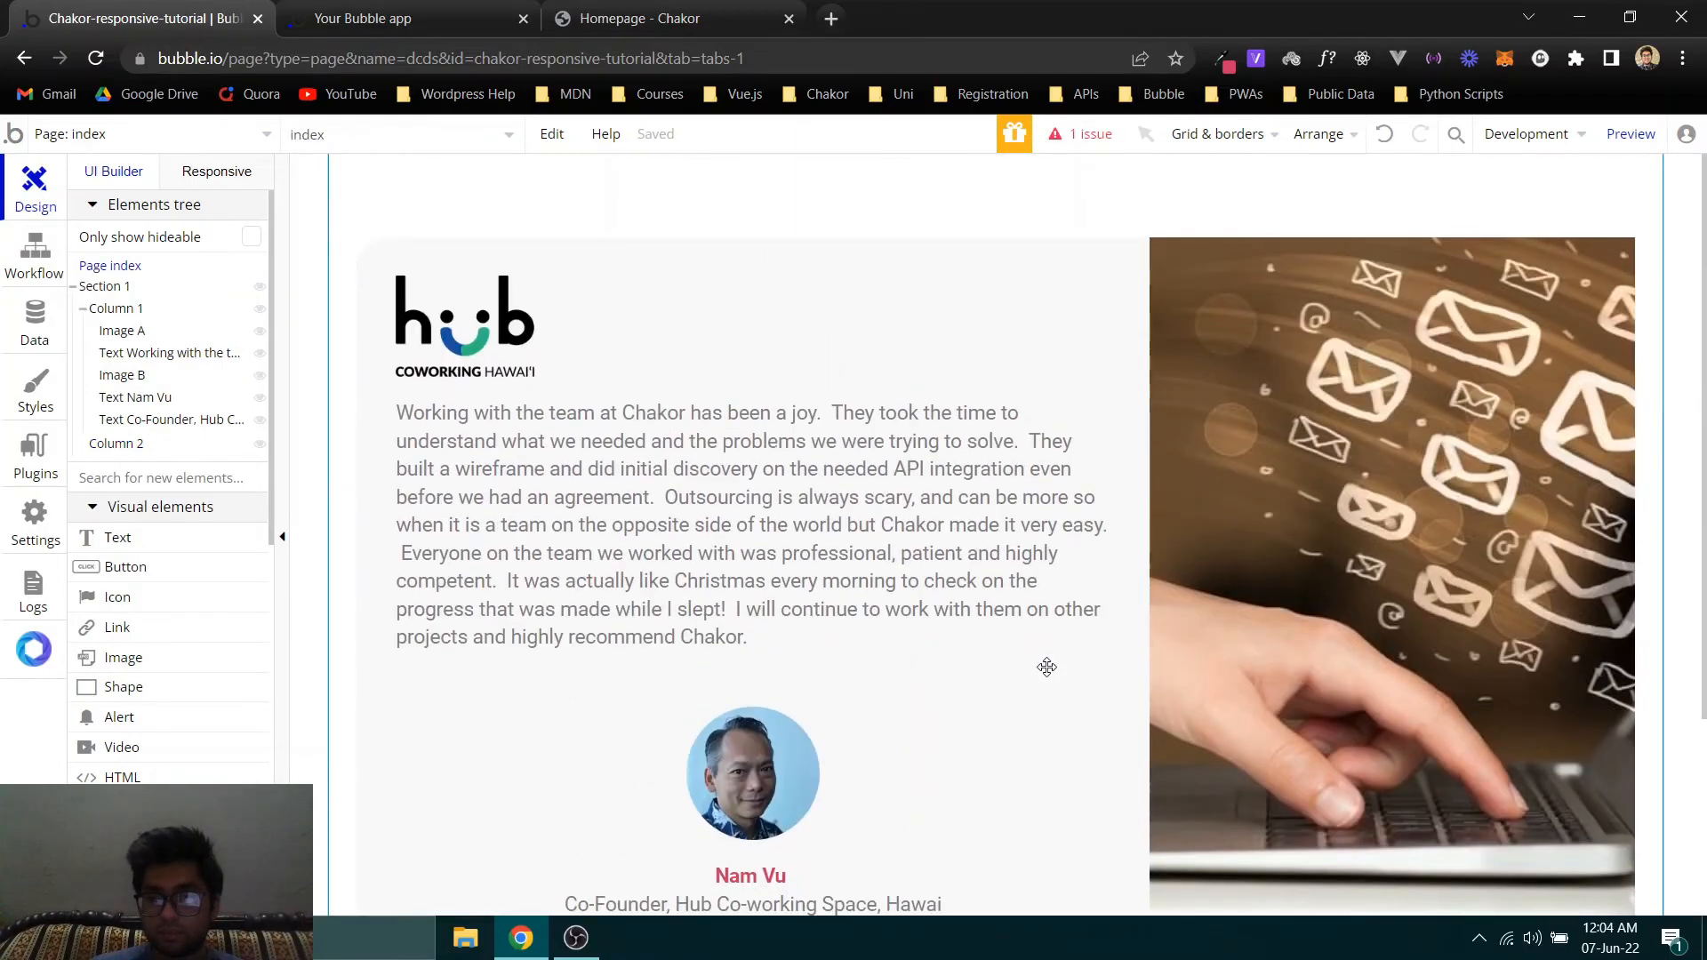
- Open Column 2's appearance properties and set its borders to be defined independently
left_click(1372, 346)
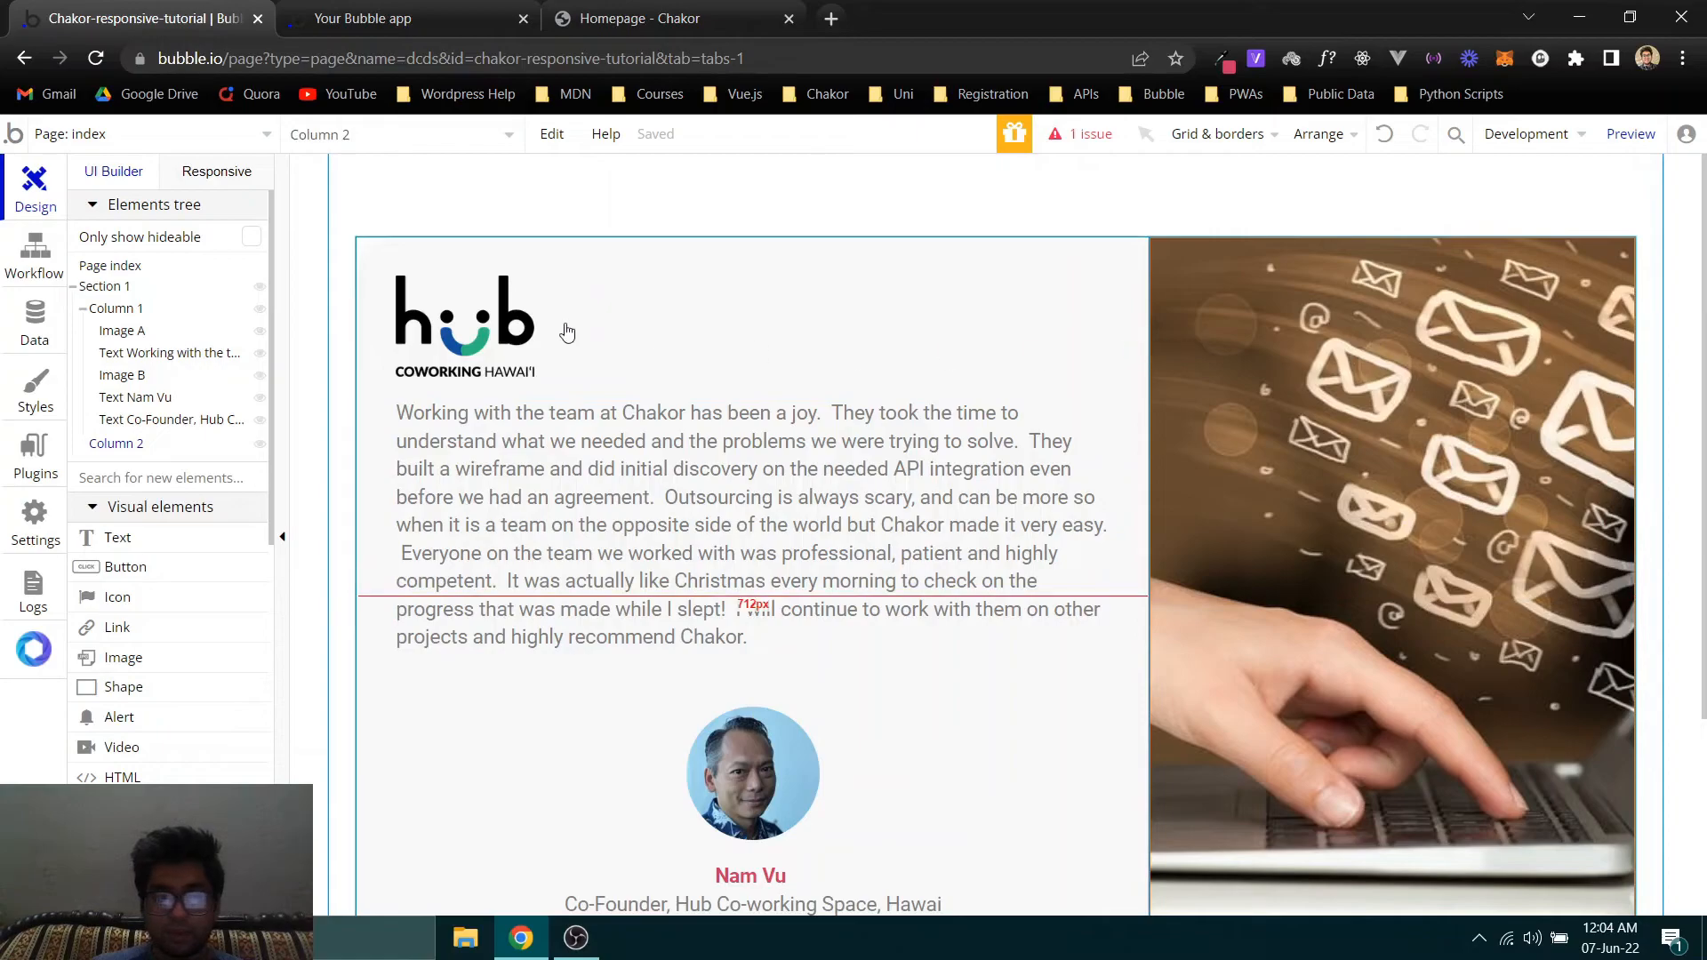
double_click(115, 443)
left_click(632, 293)
scroll(769, 596, "down", 6)
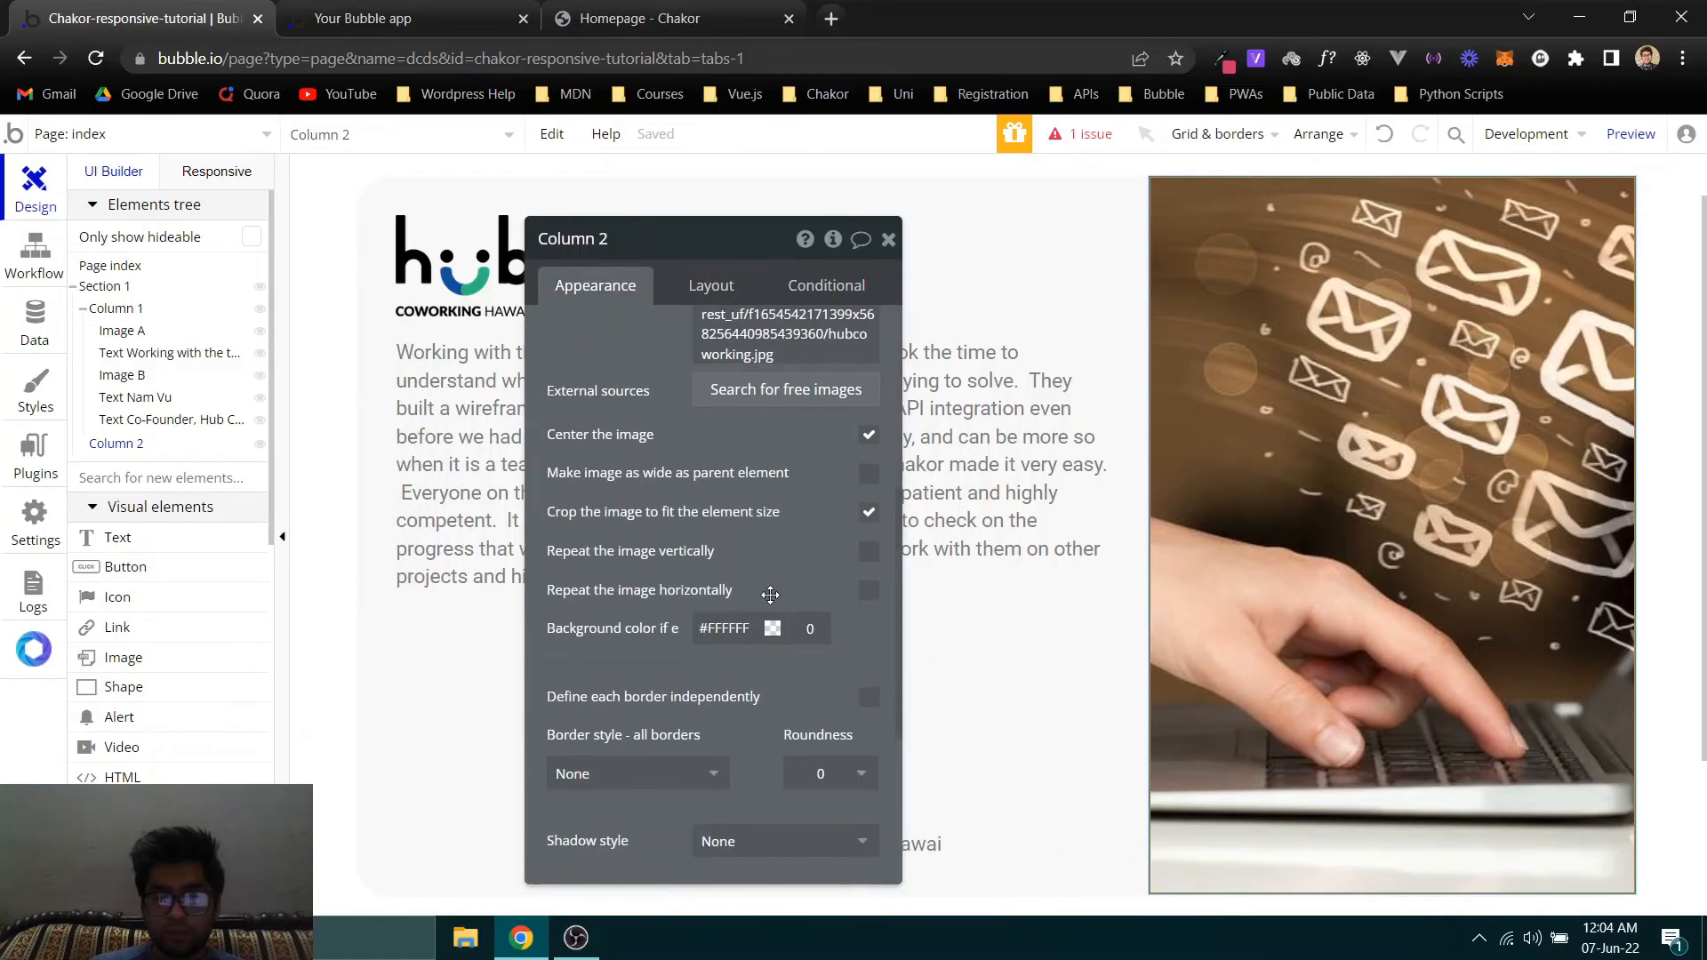
left_click(823, 440)
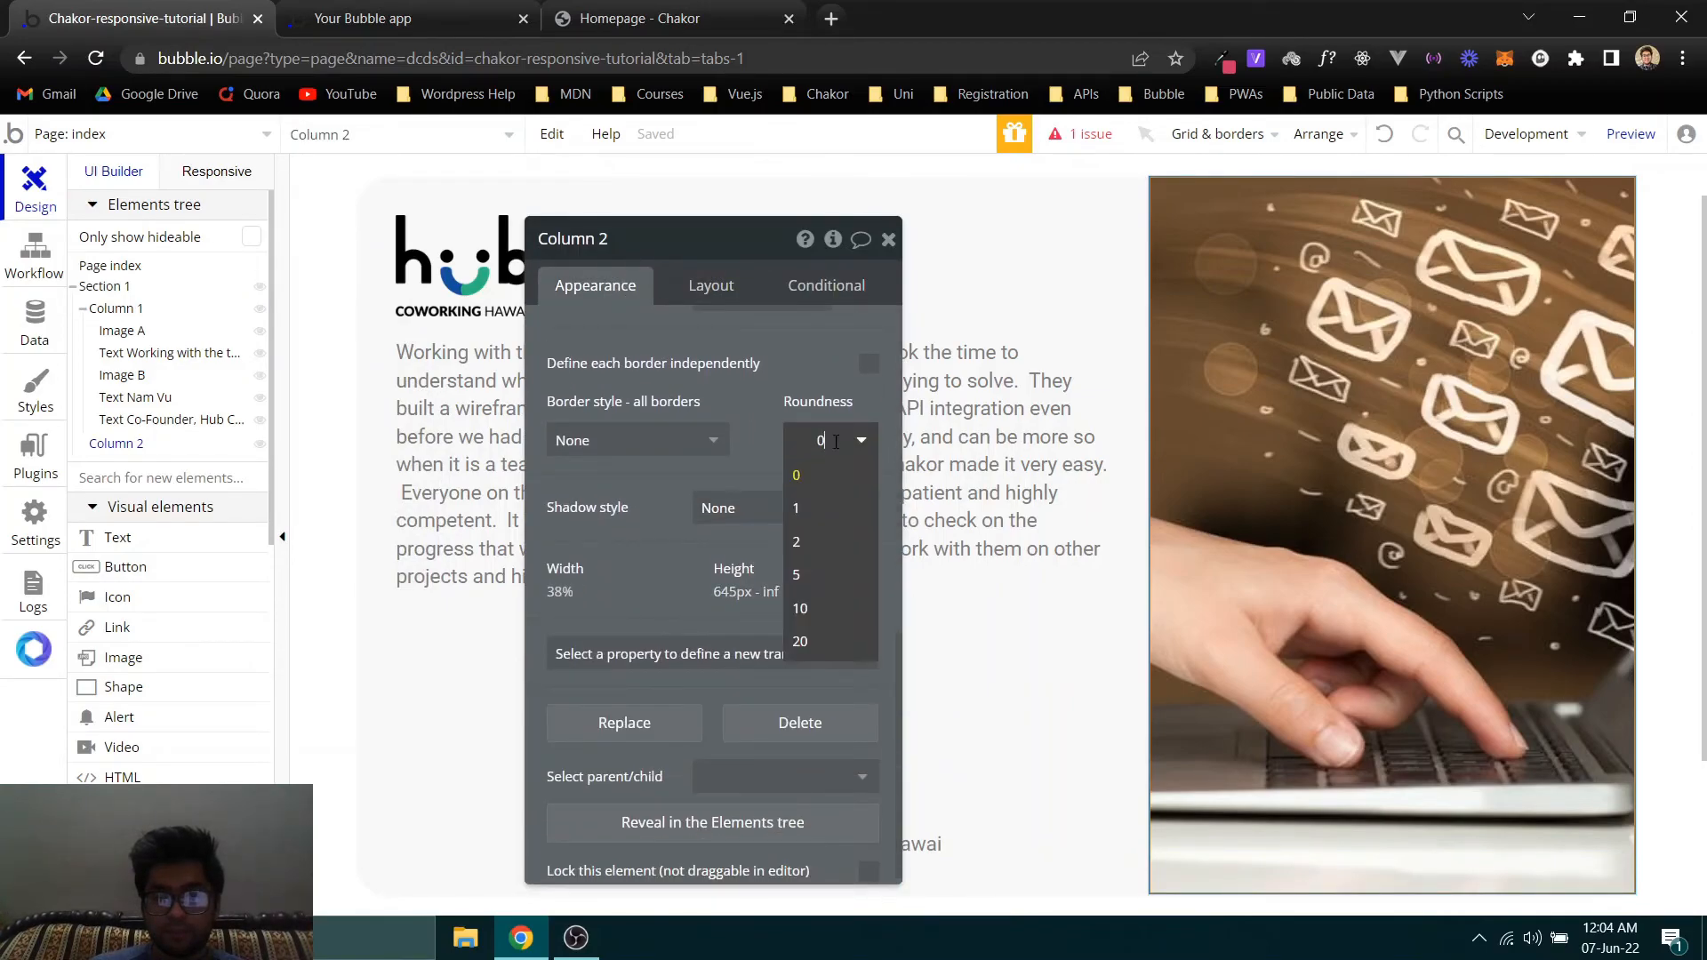
left_click(869, 364)
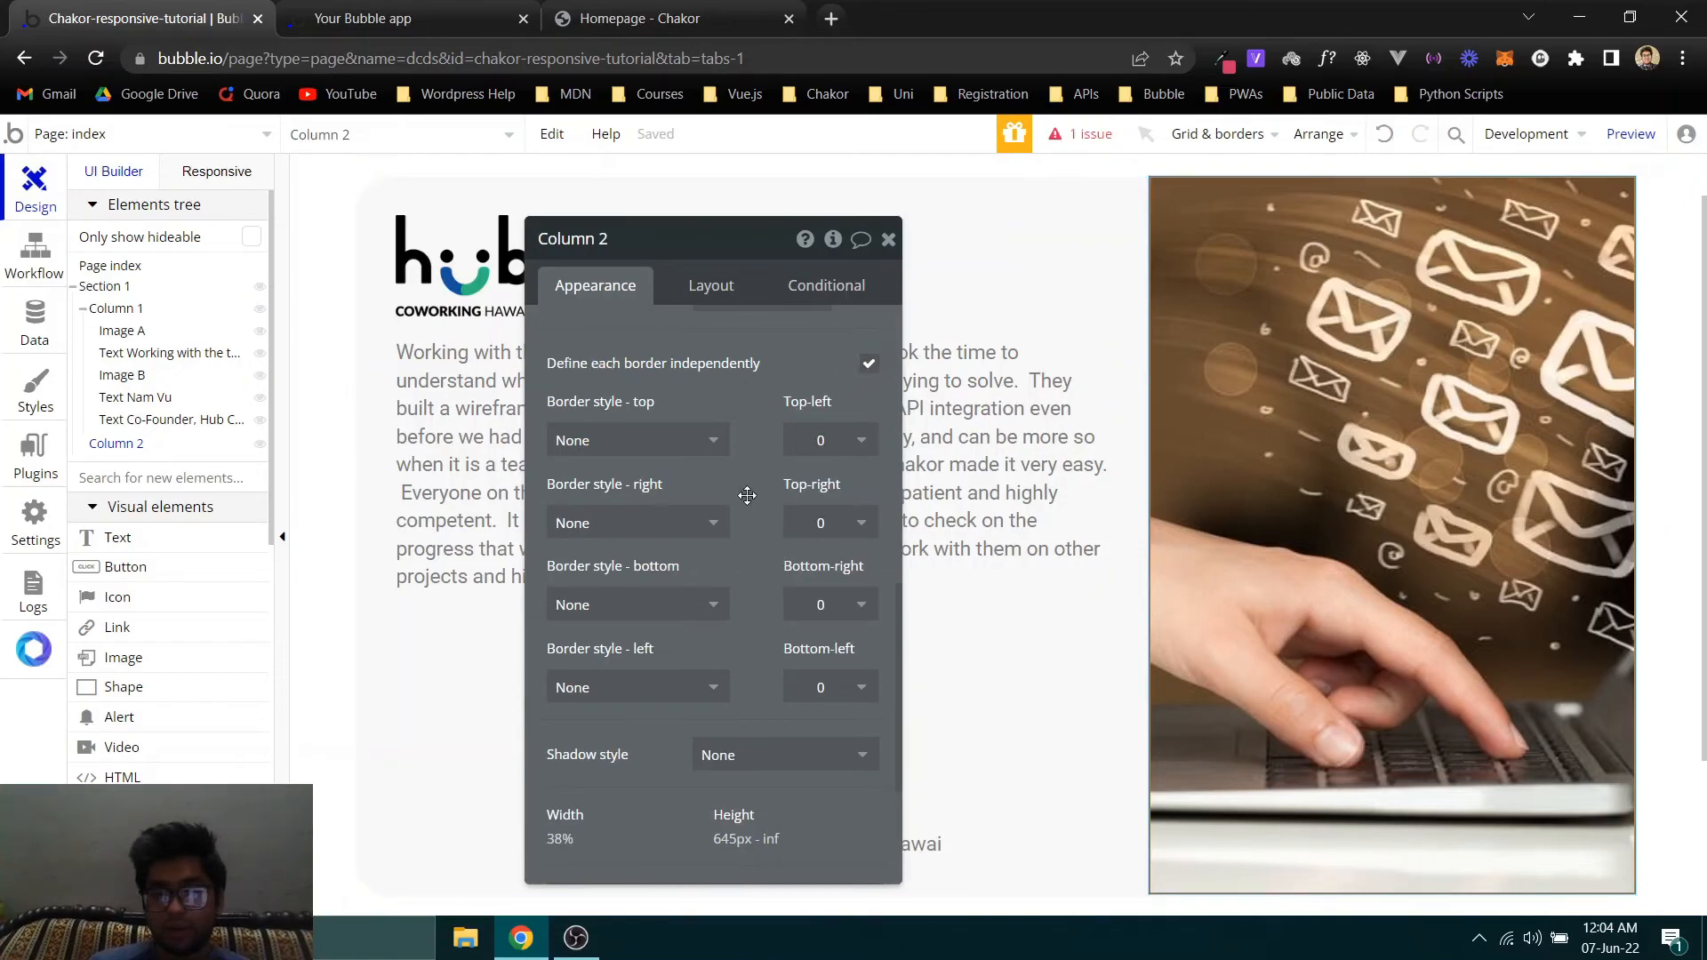
- Set the top-right corner roundness of Column 2 to 30
left_click(816, 437)
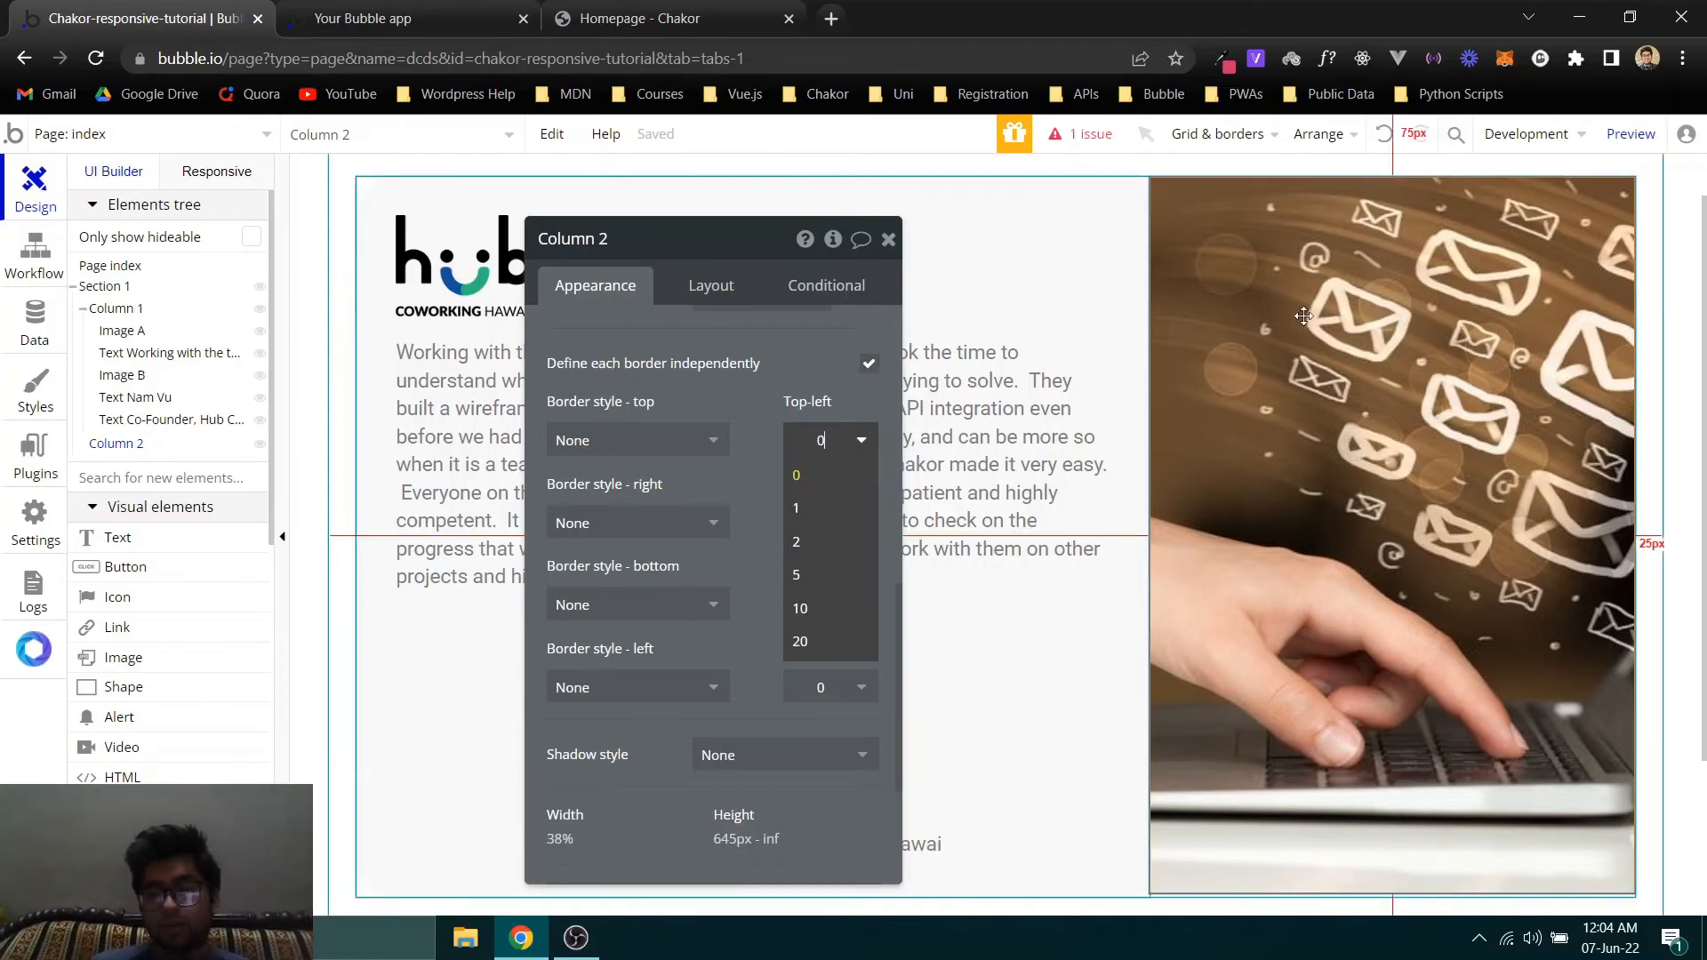
scroll(1566, 294, "up", 1)
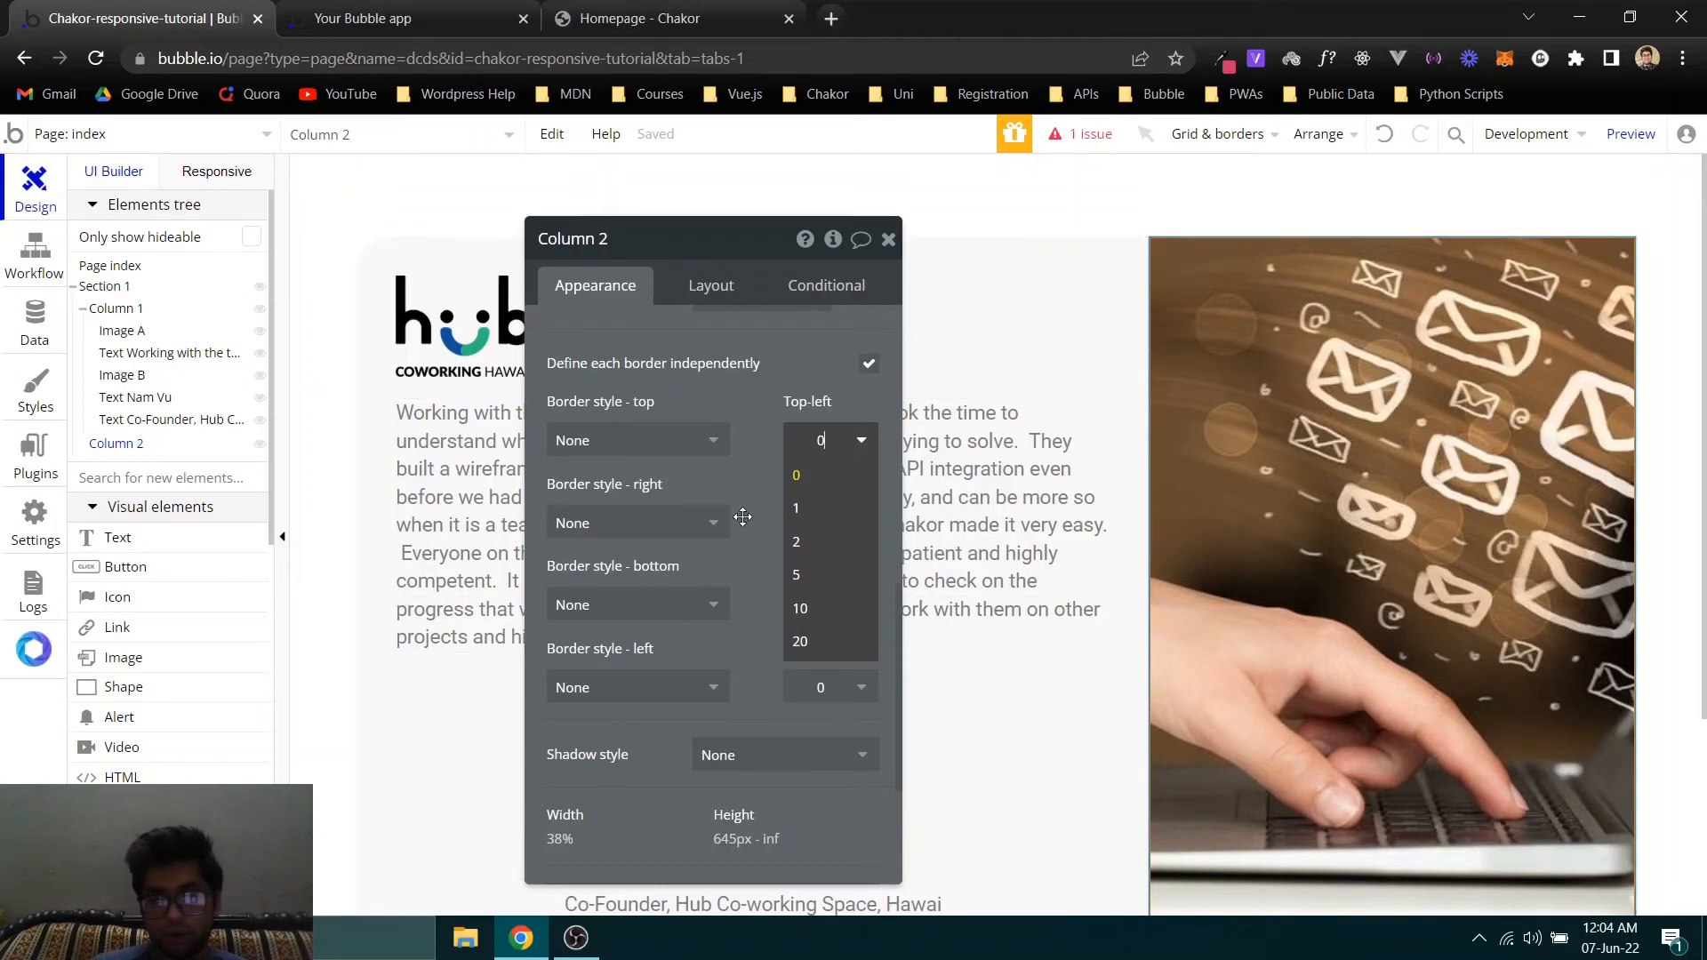
left_click(815, 520)
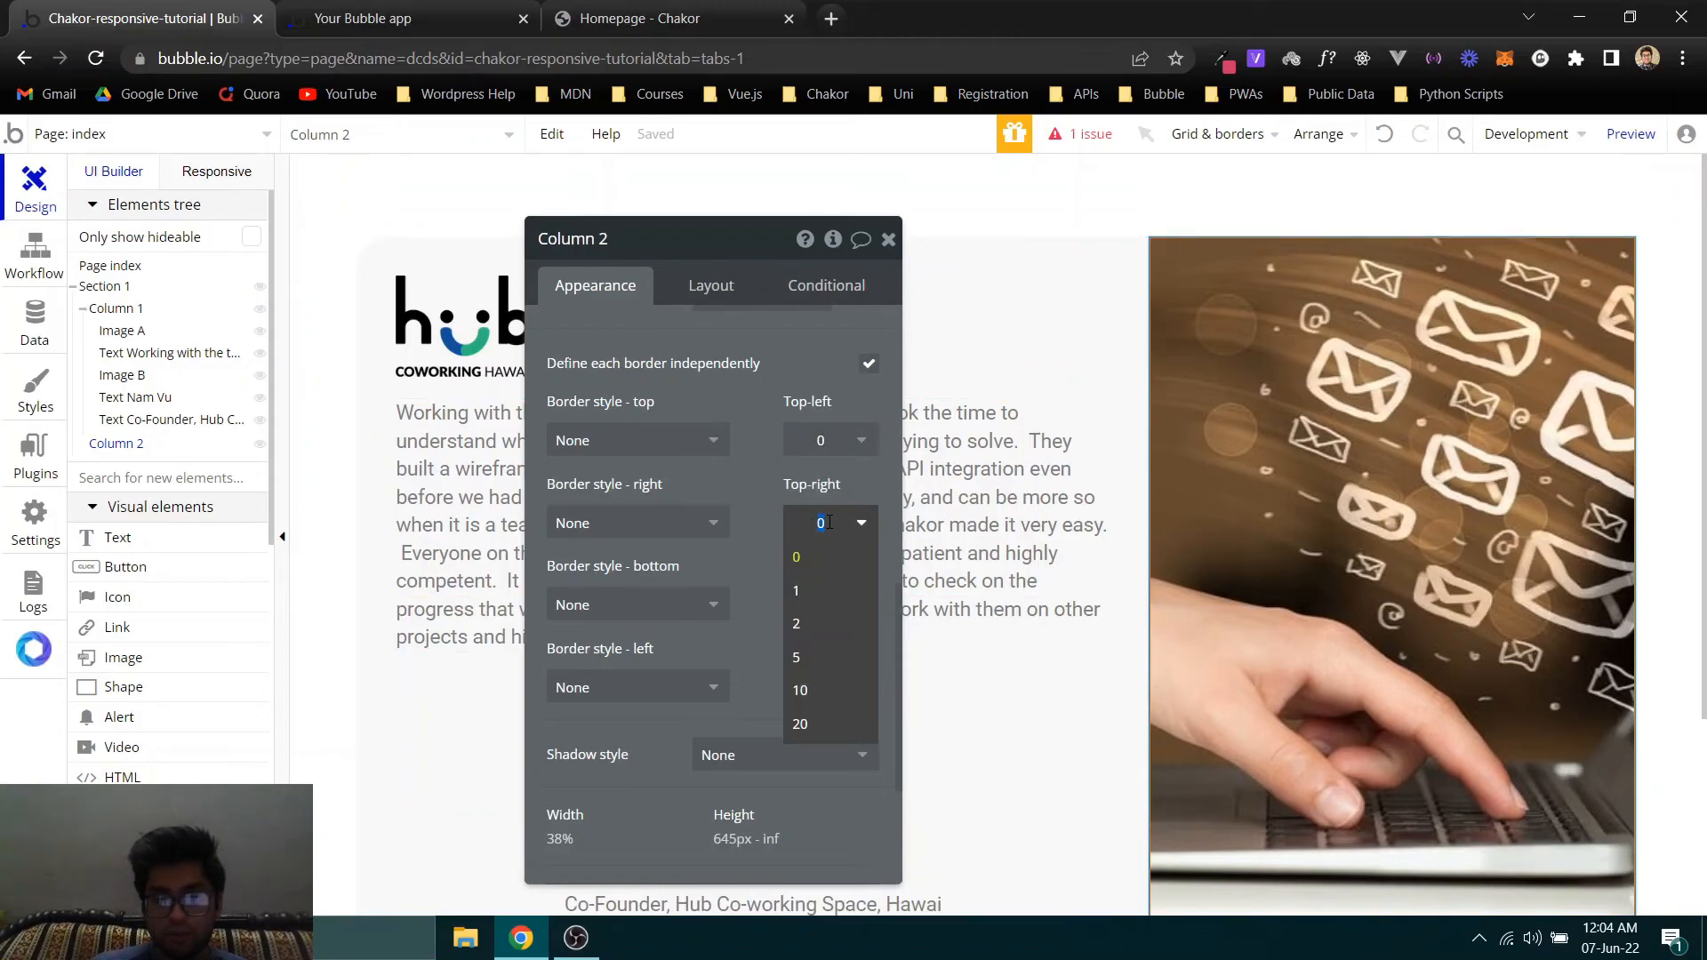
type("30")
key("Return")
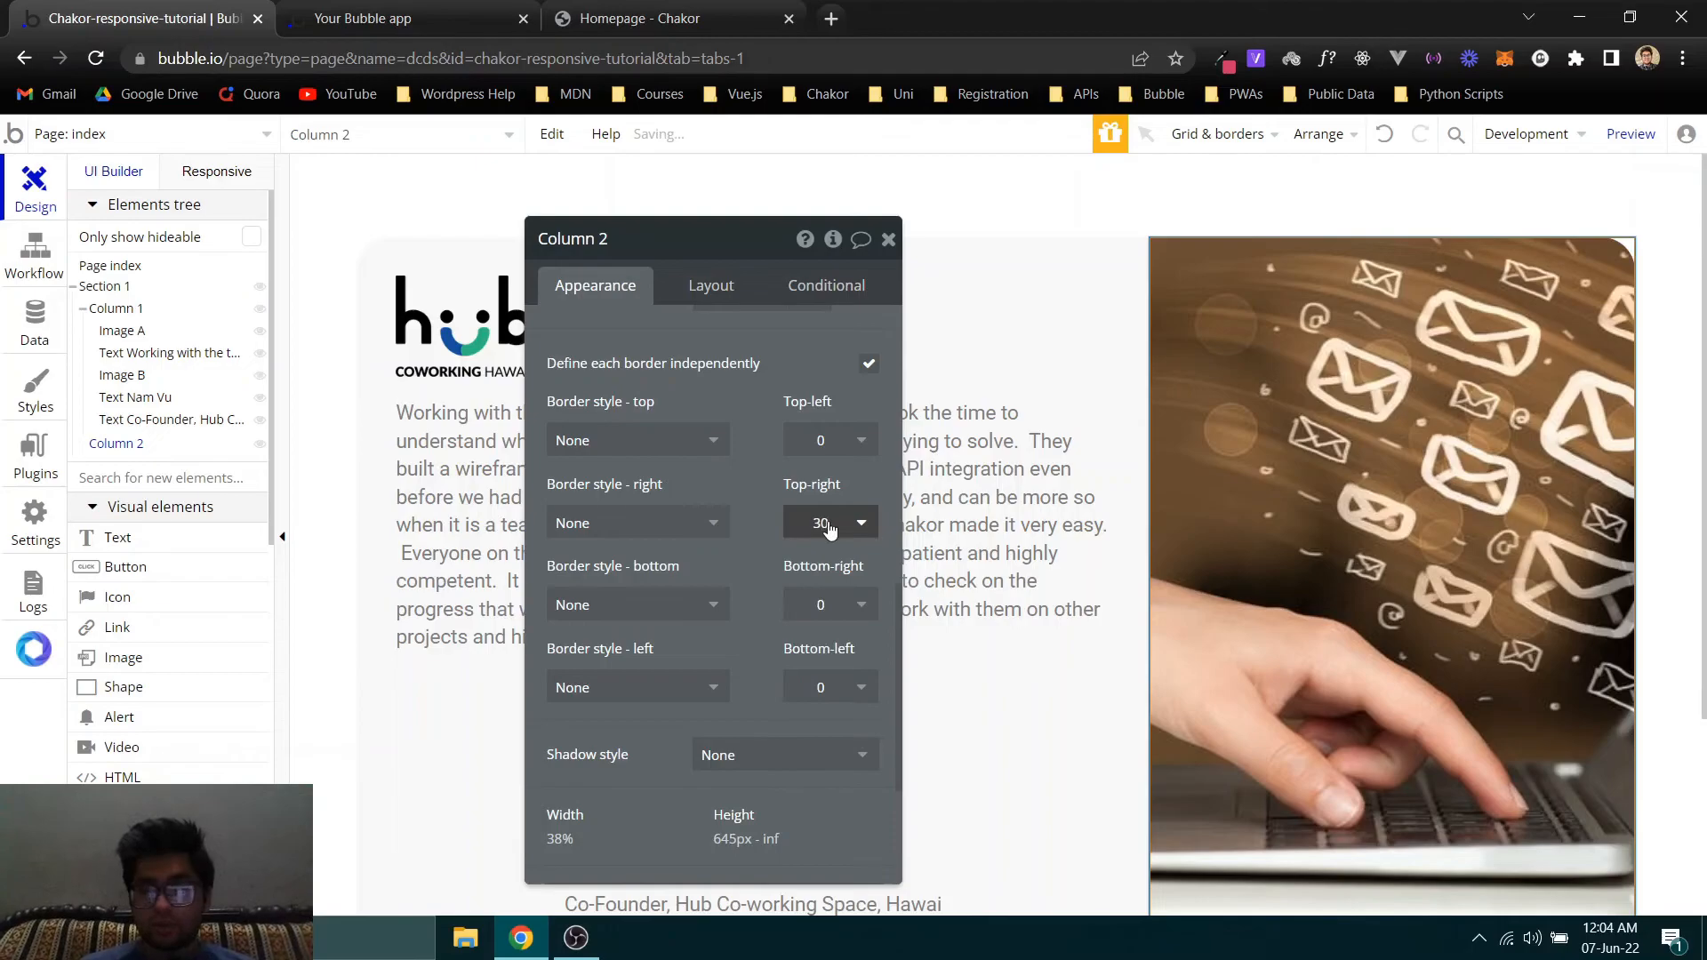
- Check Section 1's corner roundness and set Column 2's bottom-right roundness to 30 to match
left_click(375, 264)
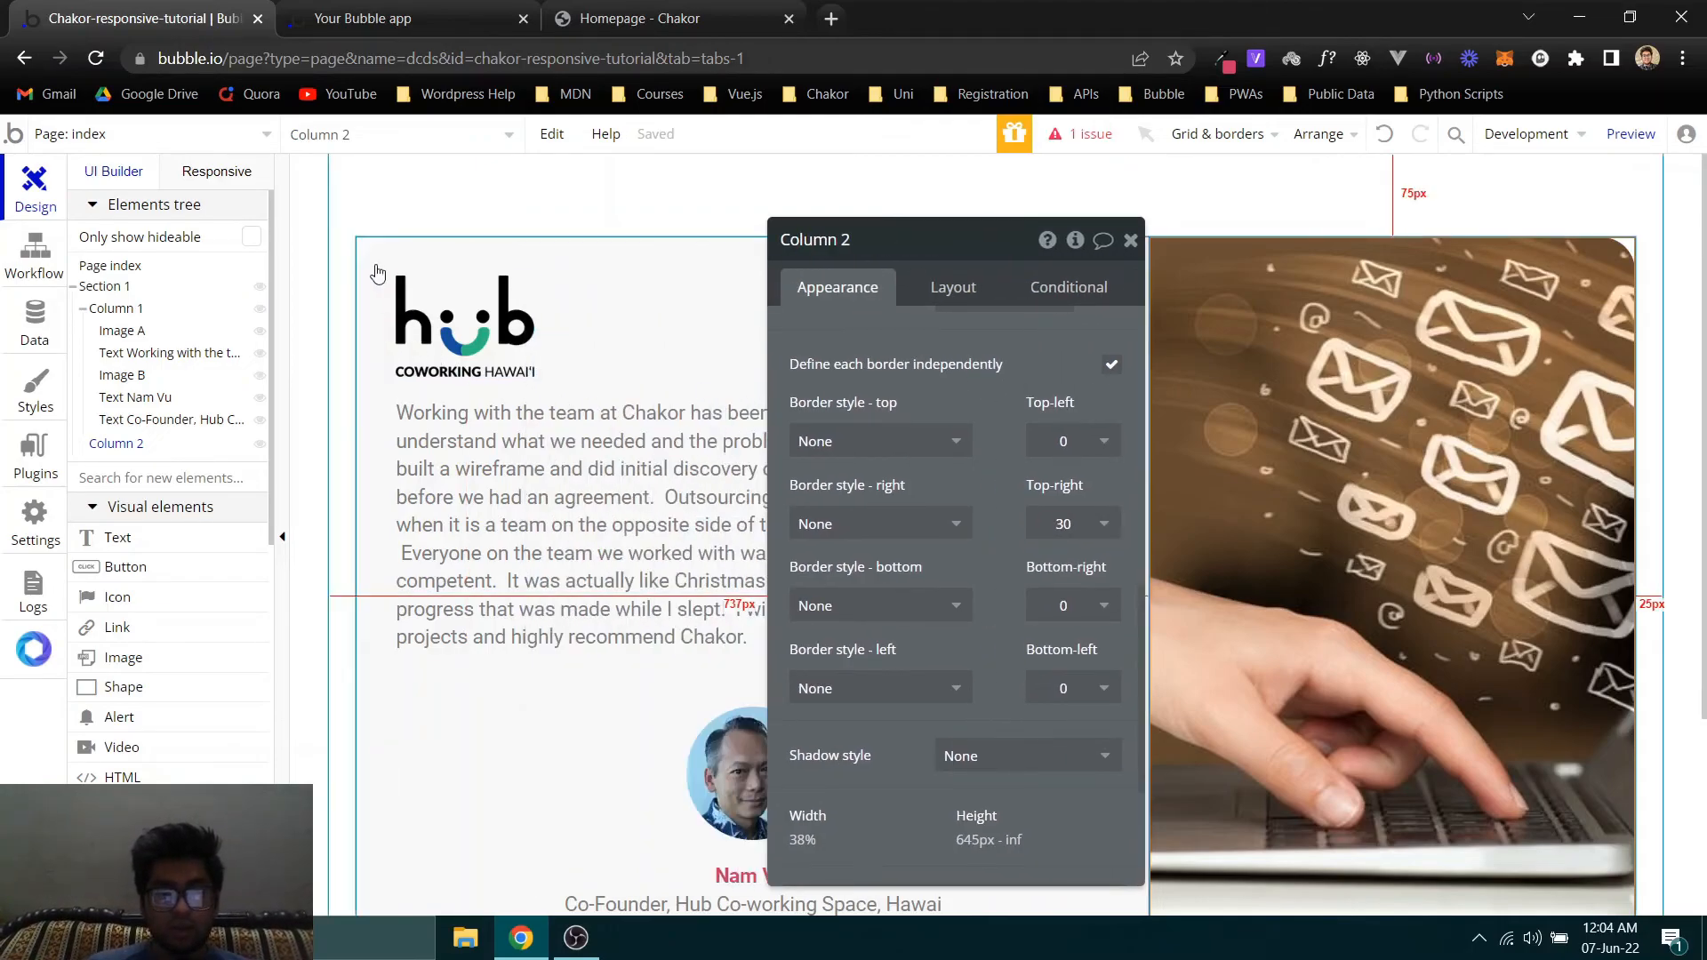
left_click(103, 286)
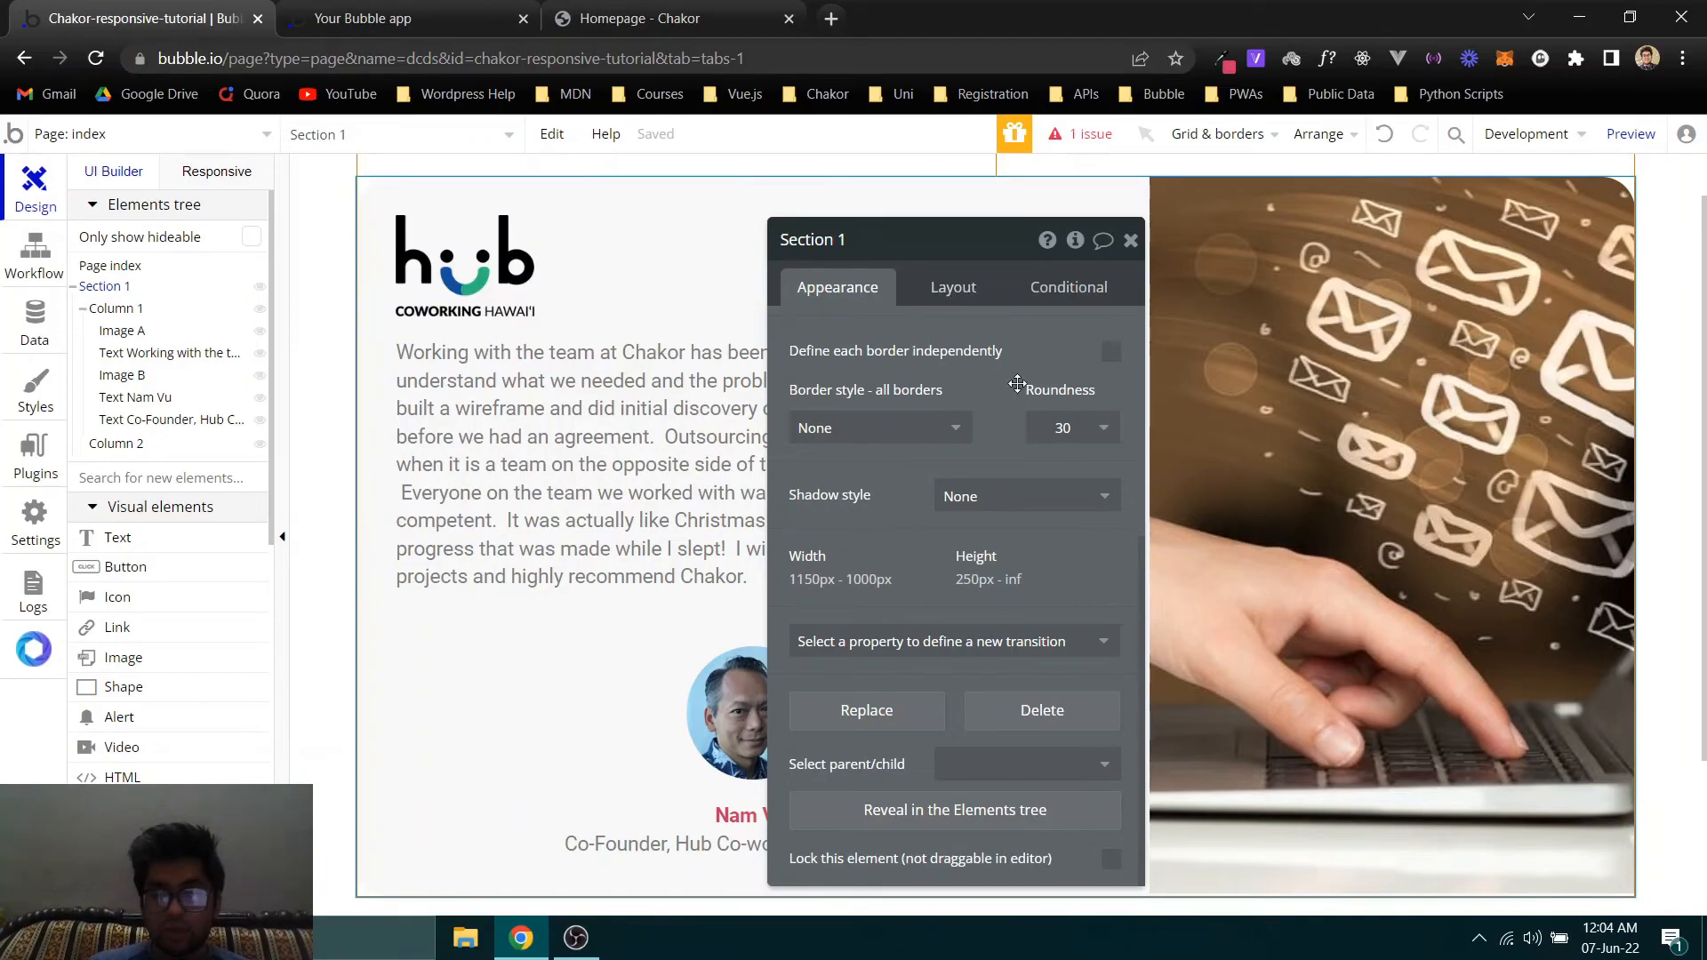
left_click(104, 441)
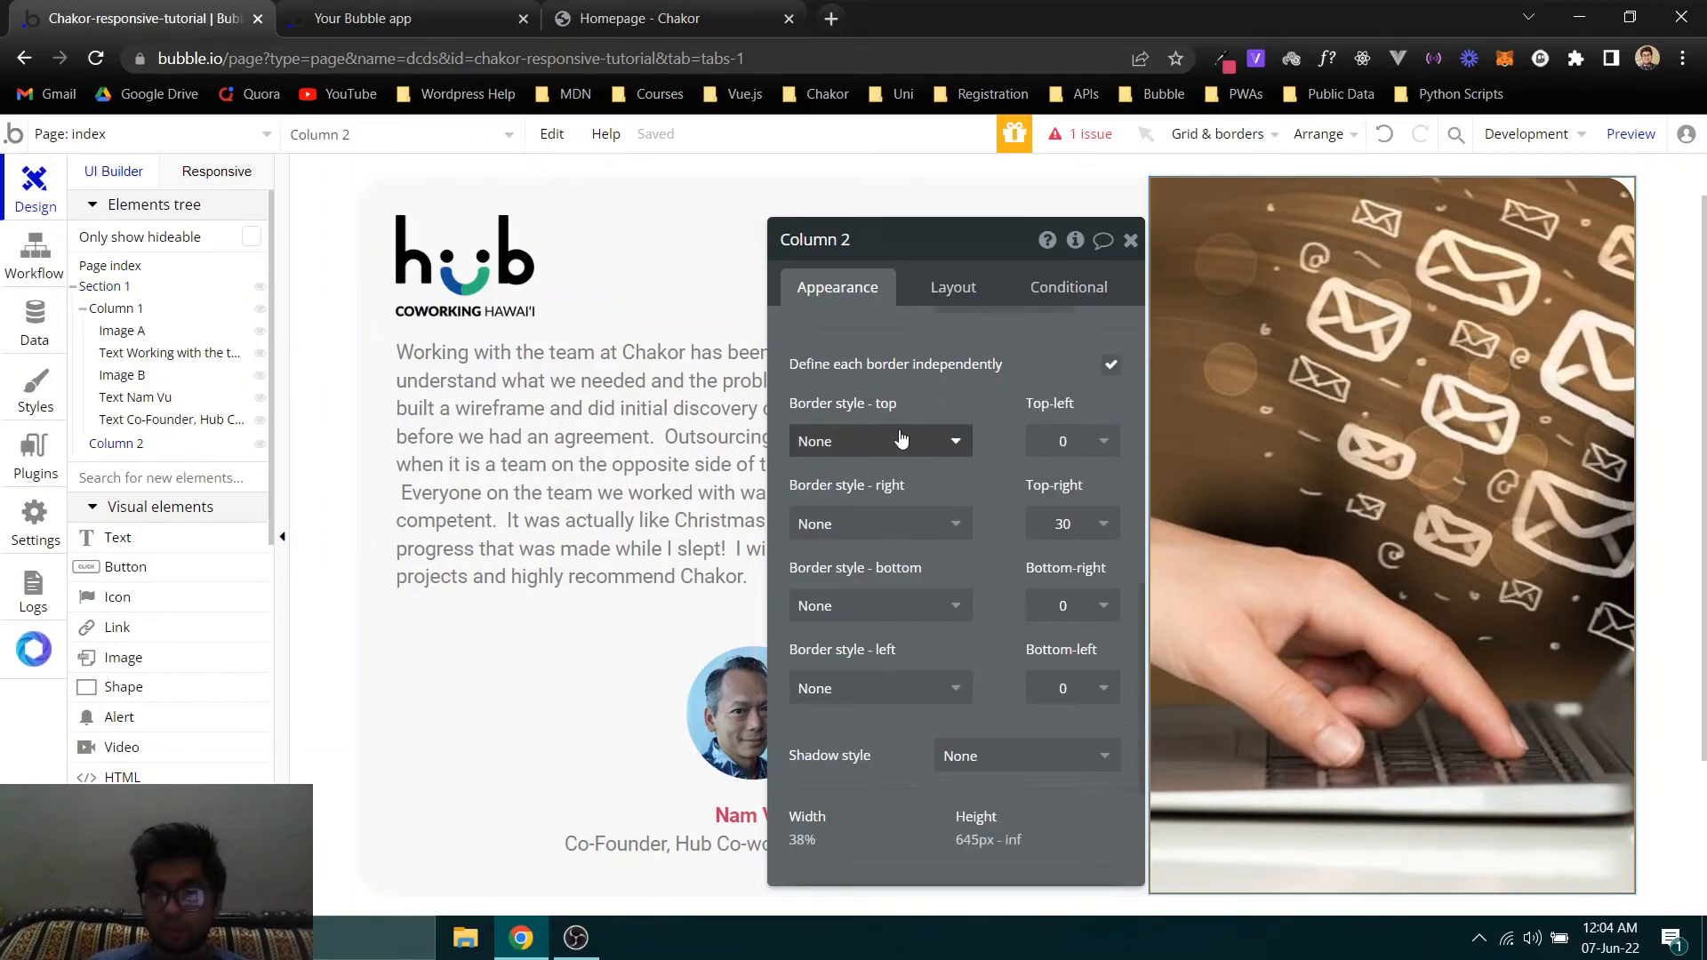
scroll(1626, 275, "down", 3)
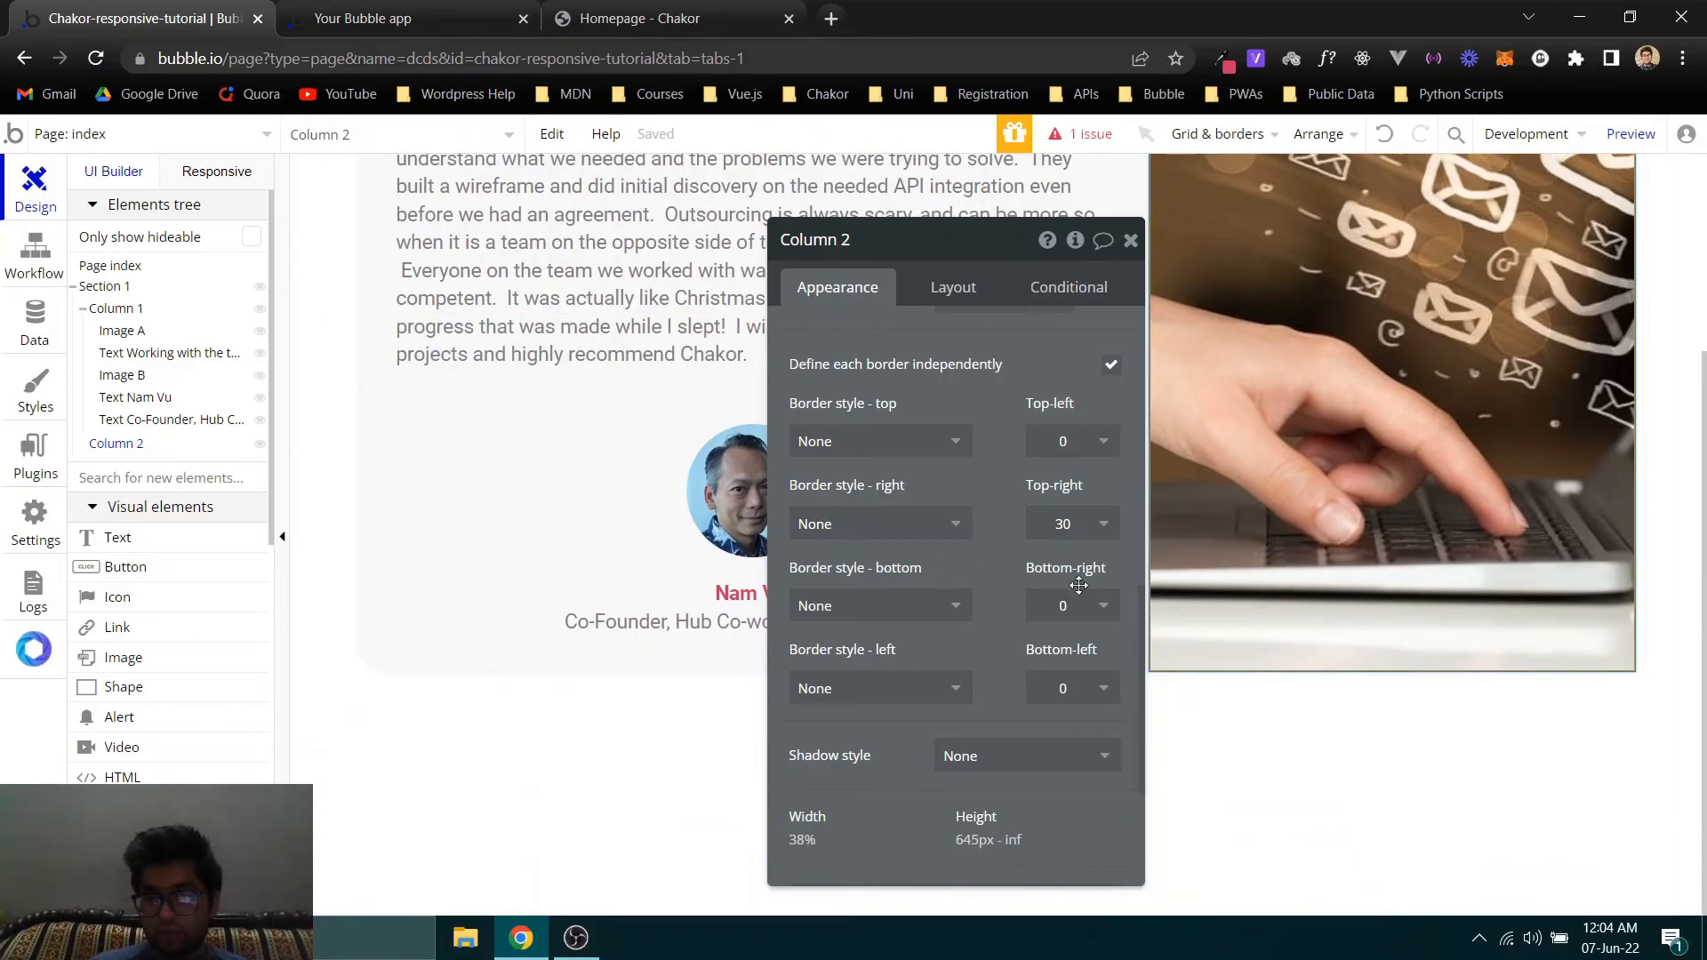
left_click(1064, 618)
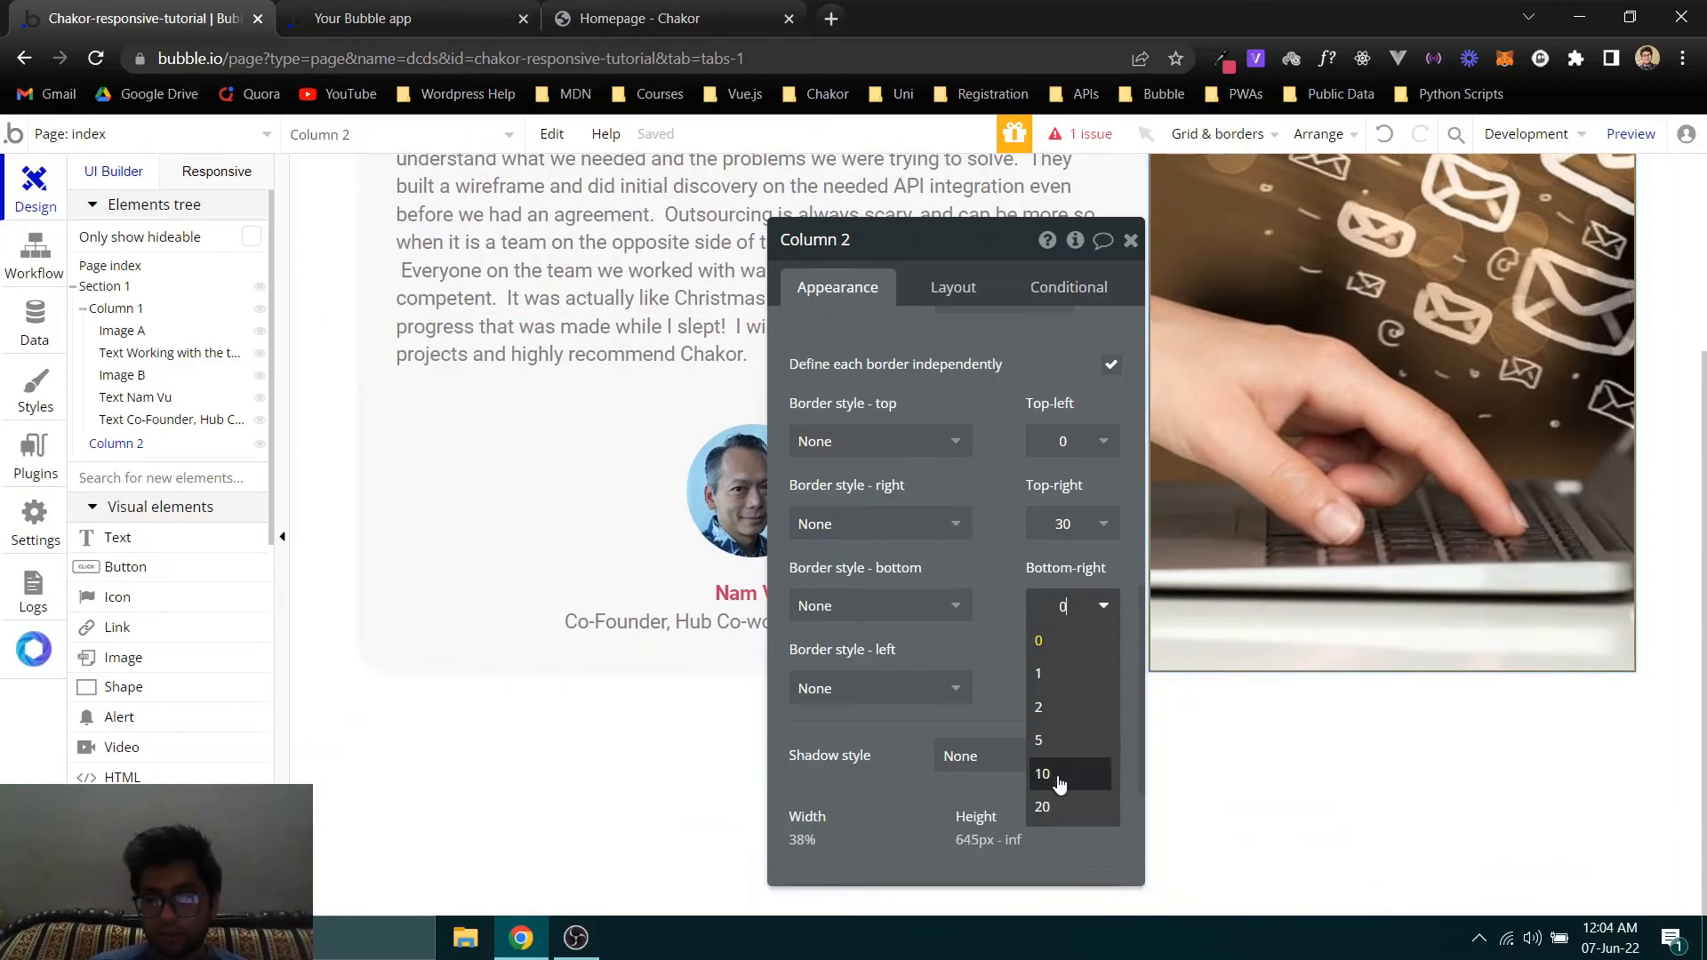
left_click(1054, 678)
- Switch to the Bubble app preview, refresh it and examine the photo's rounded corners
left_click(327, 23)
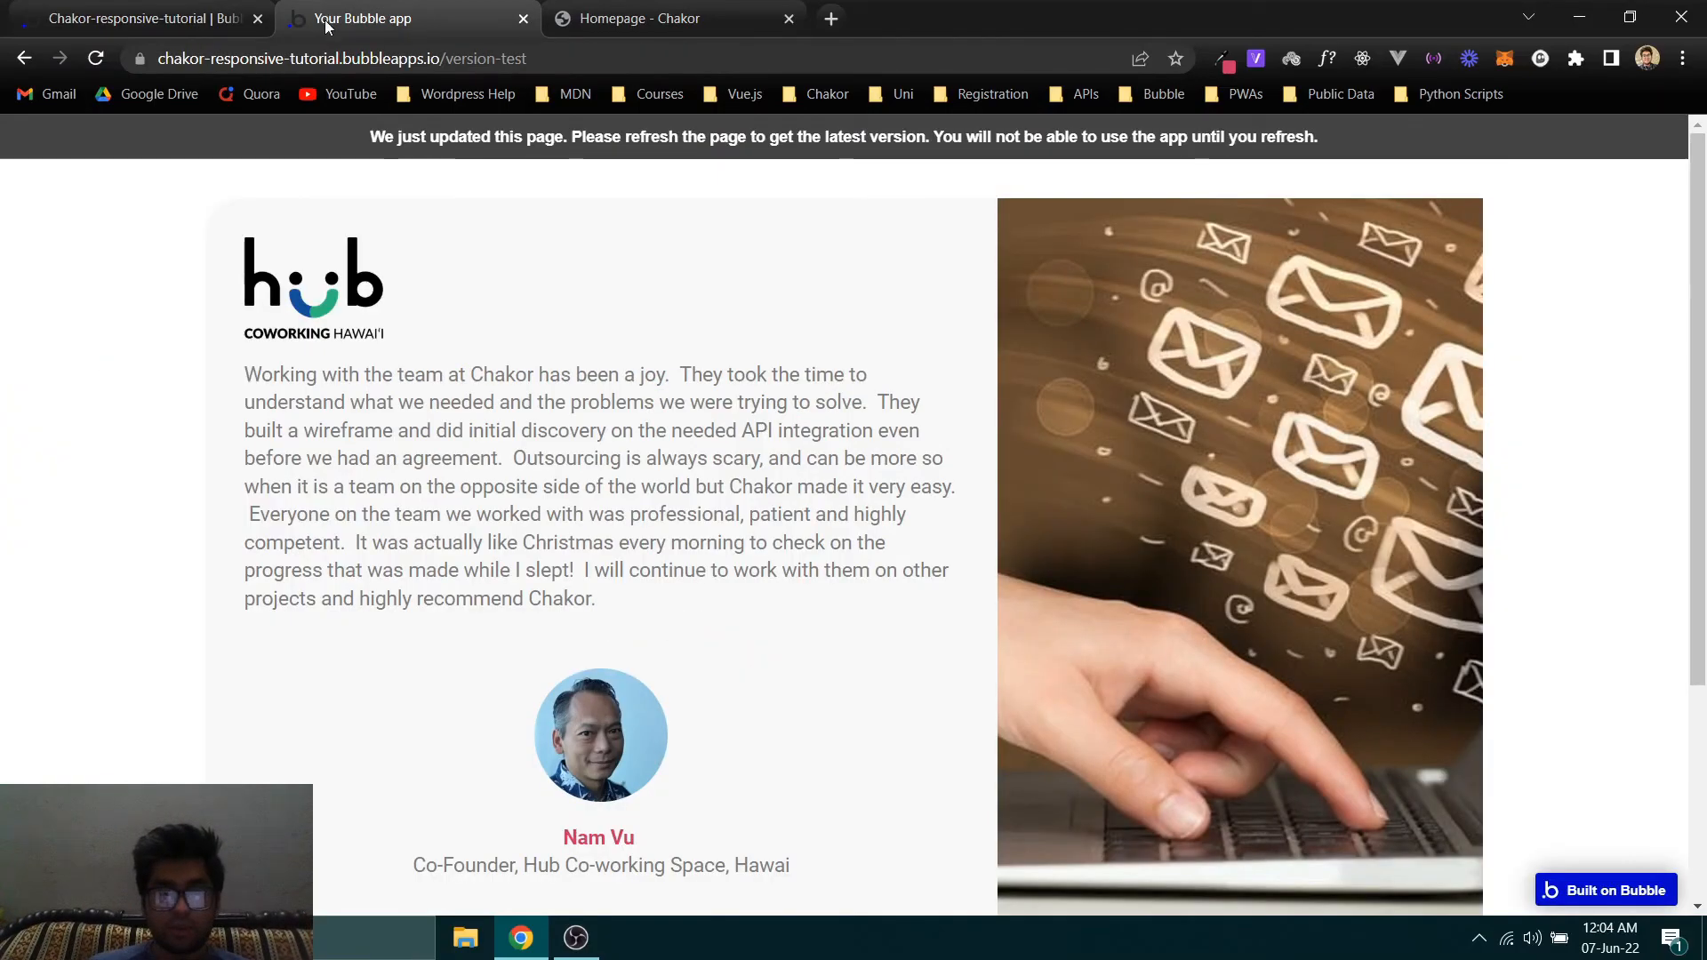
left_click(455, 151)
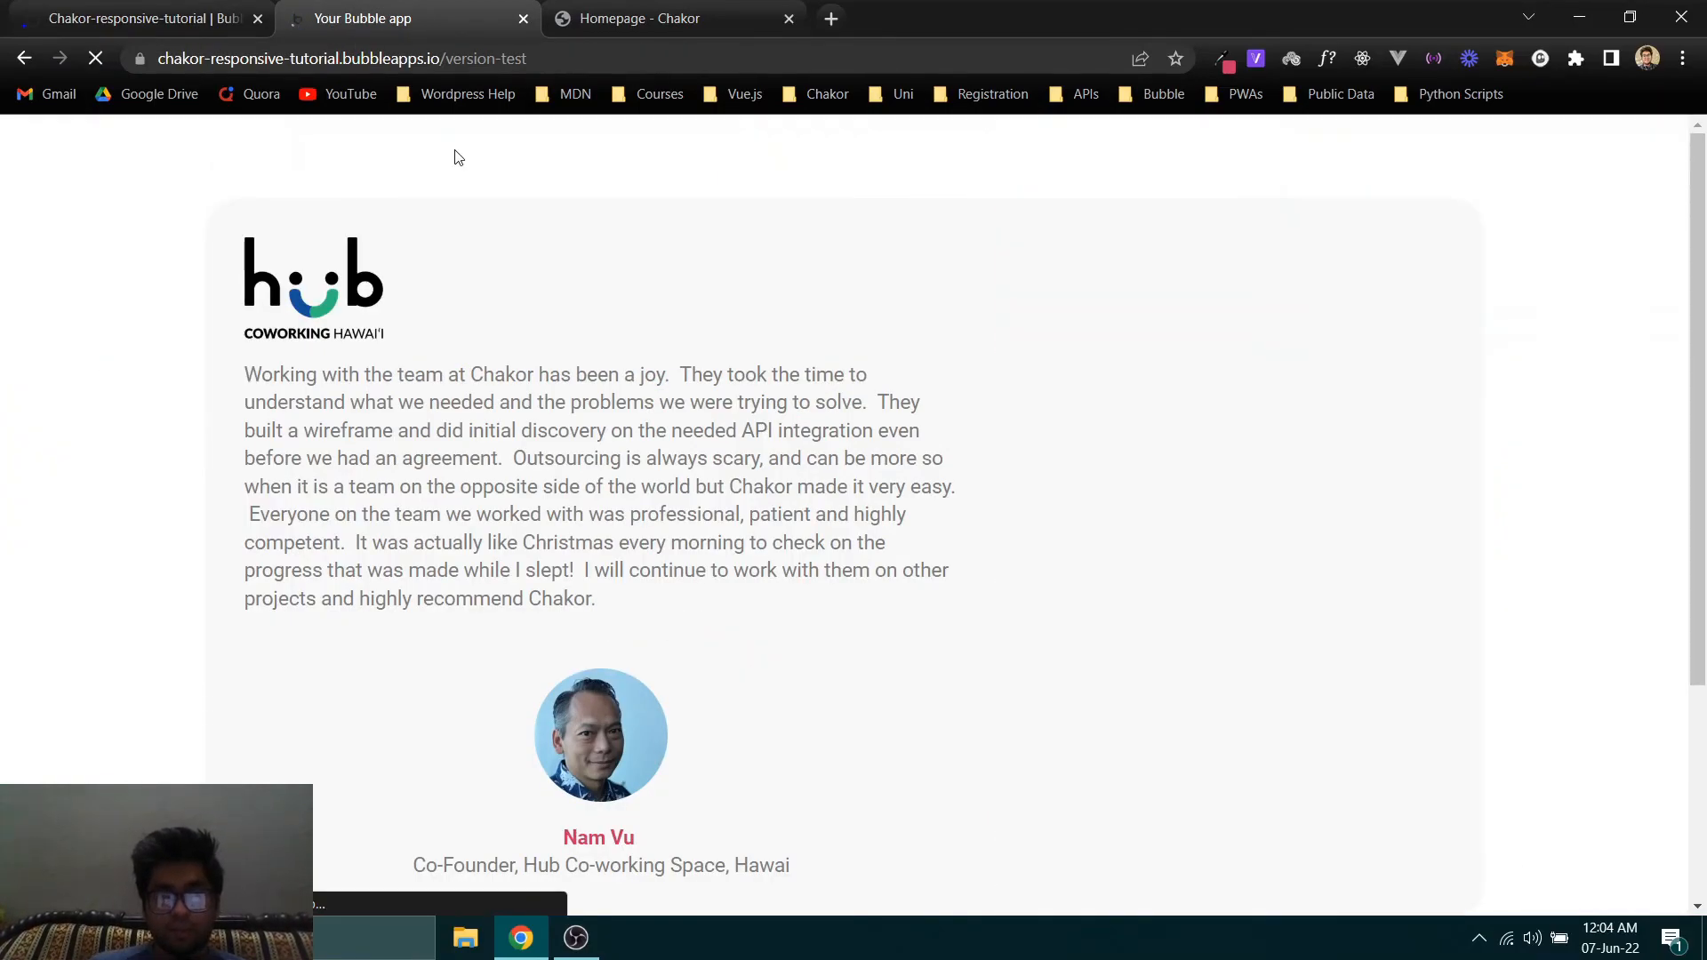
scroll(1394, 615, "down", 3)
scroll(492, 575, "up", 3)
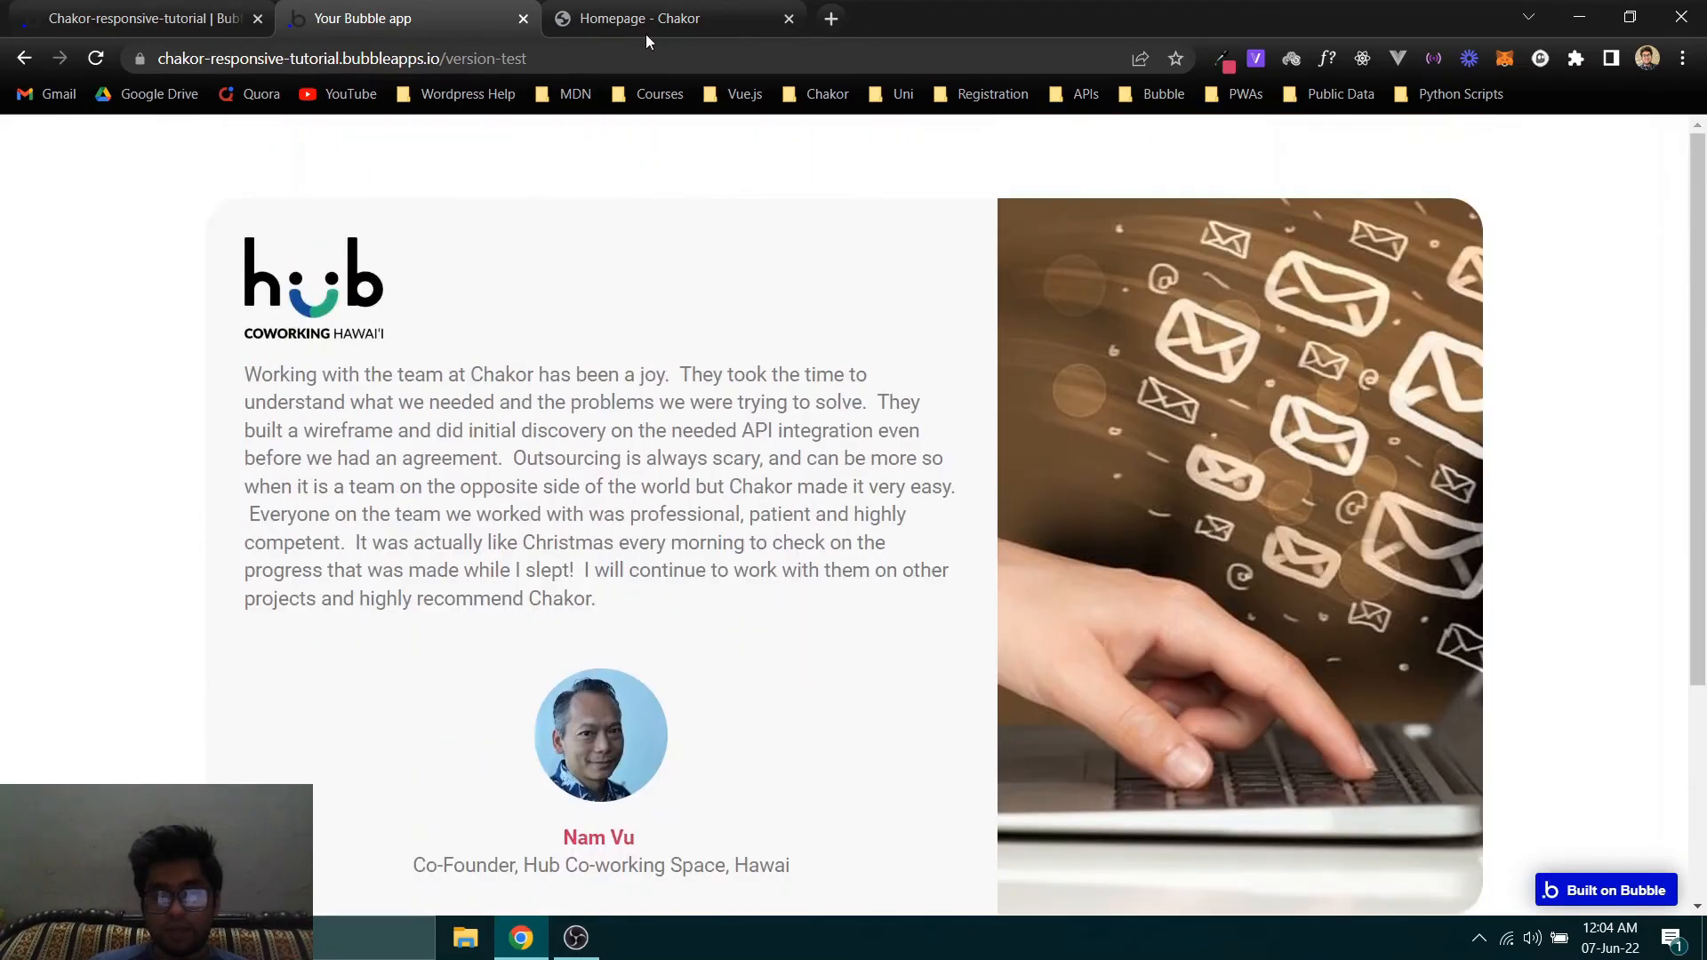
- Compare the testimonial card on the Chakor homepage with the Bubble app preview, including layout, photo and lower corners
left_click(680, 10)
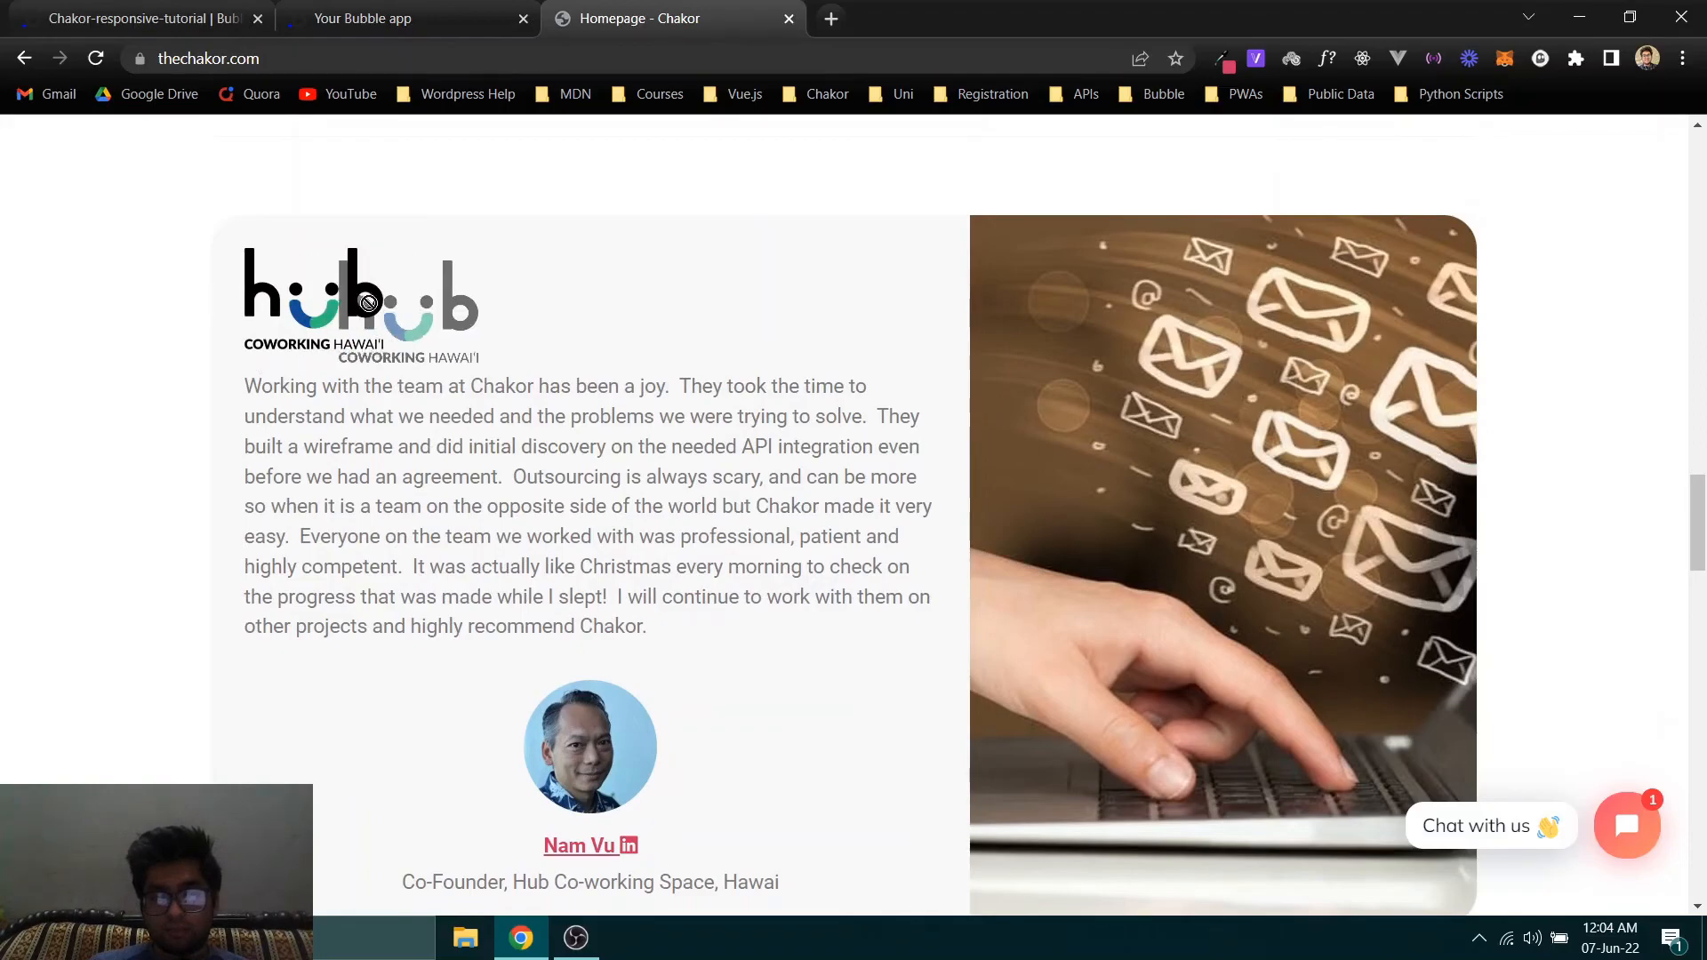
scroll(1150, 334, "down", 2)
left_click(423, 9)
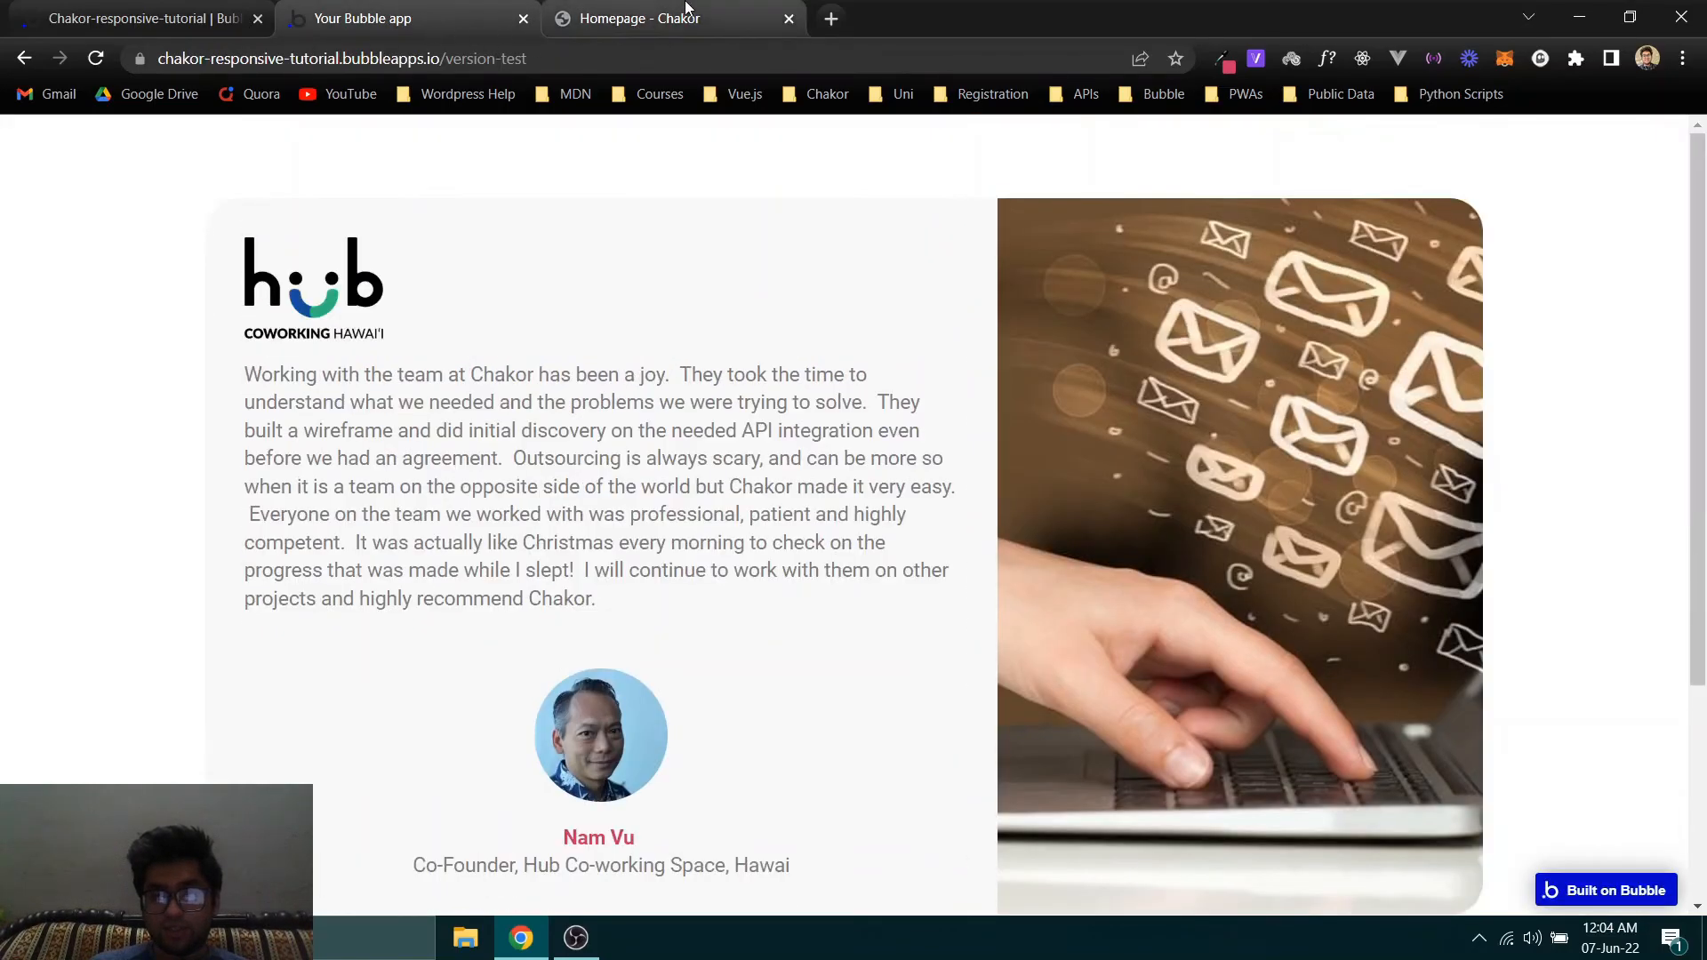
left_click(649, 18)
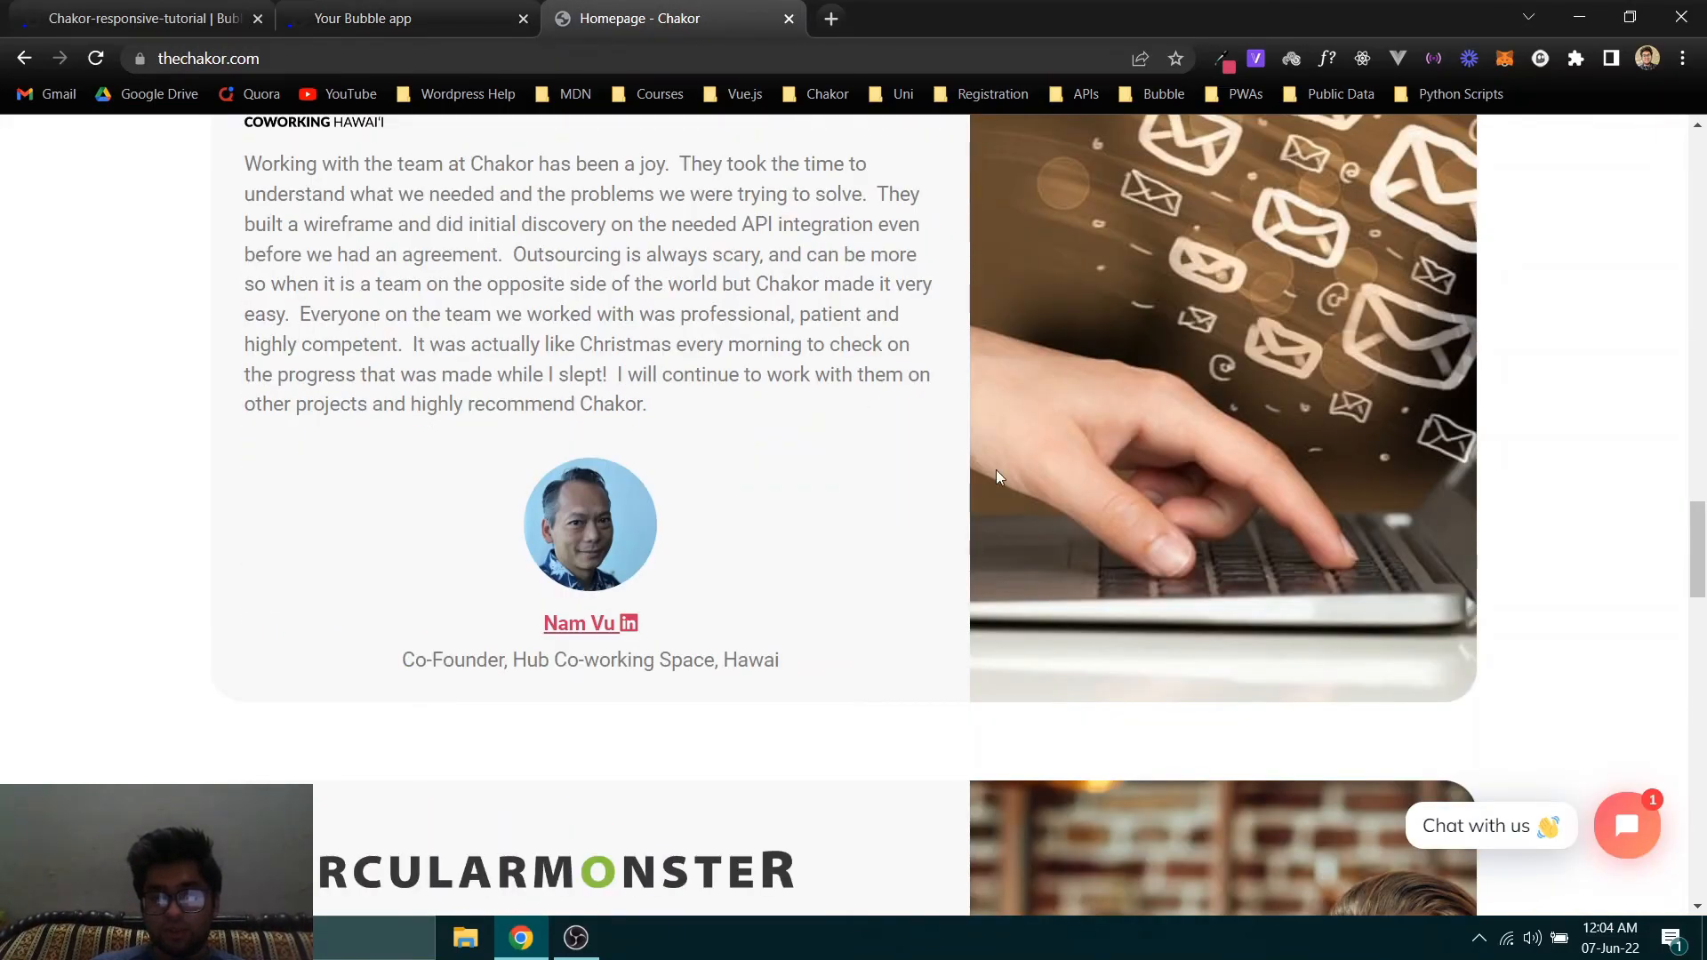
left_click_drag(1017, 470, 755, 471)
scroll(693, 431, "up", 2)
left_click(385, 9)
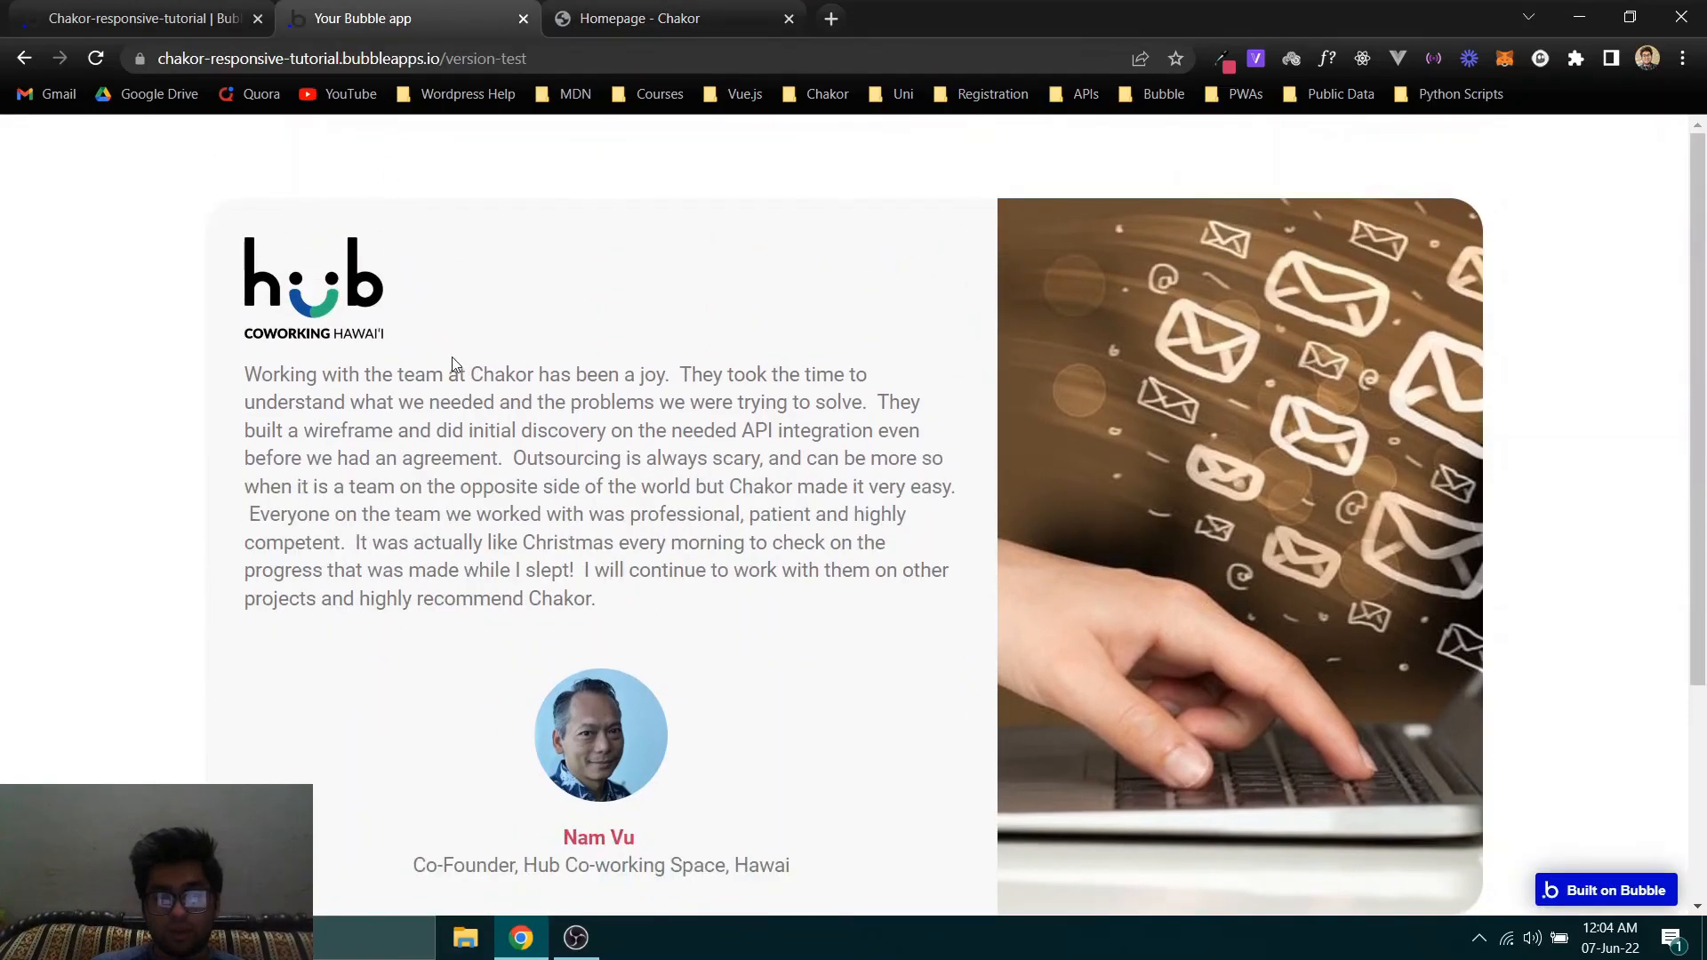
scroll(647, 381, "down", 3)
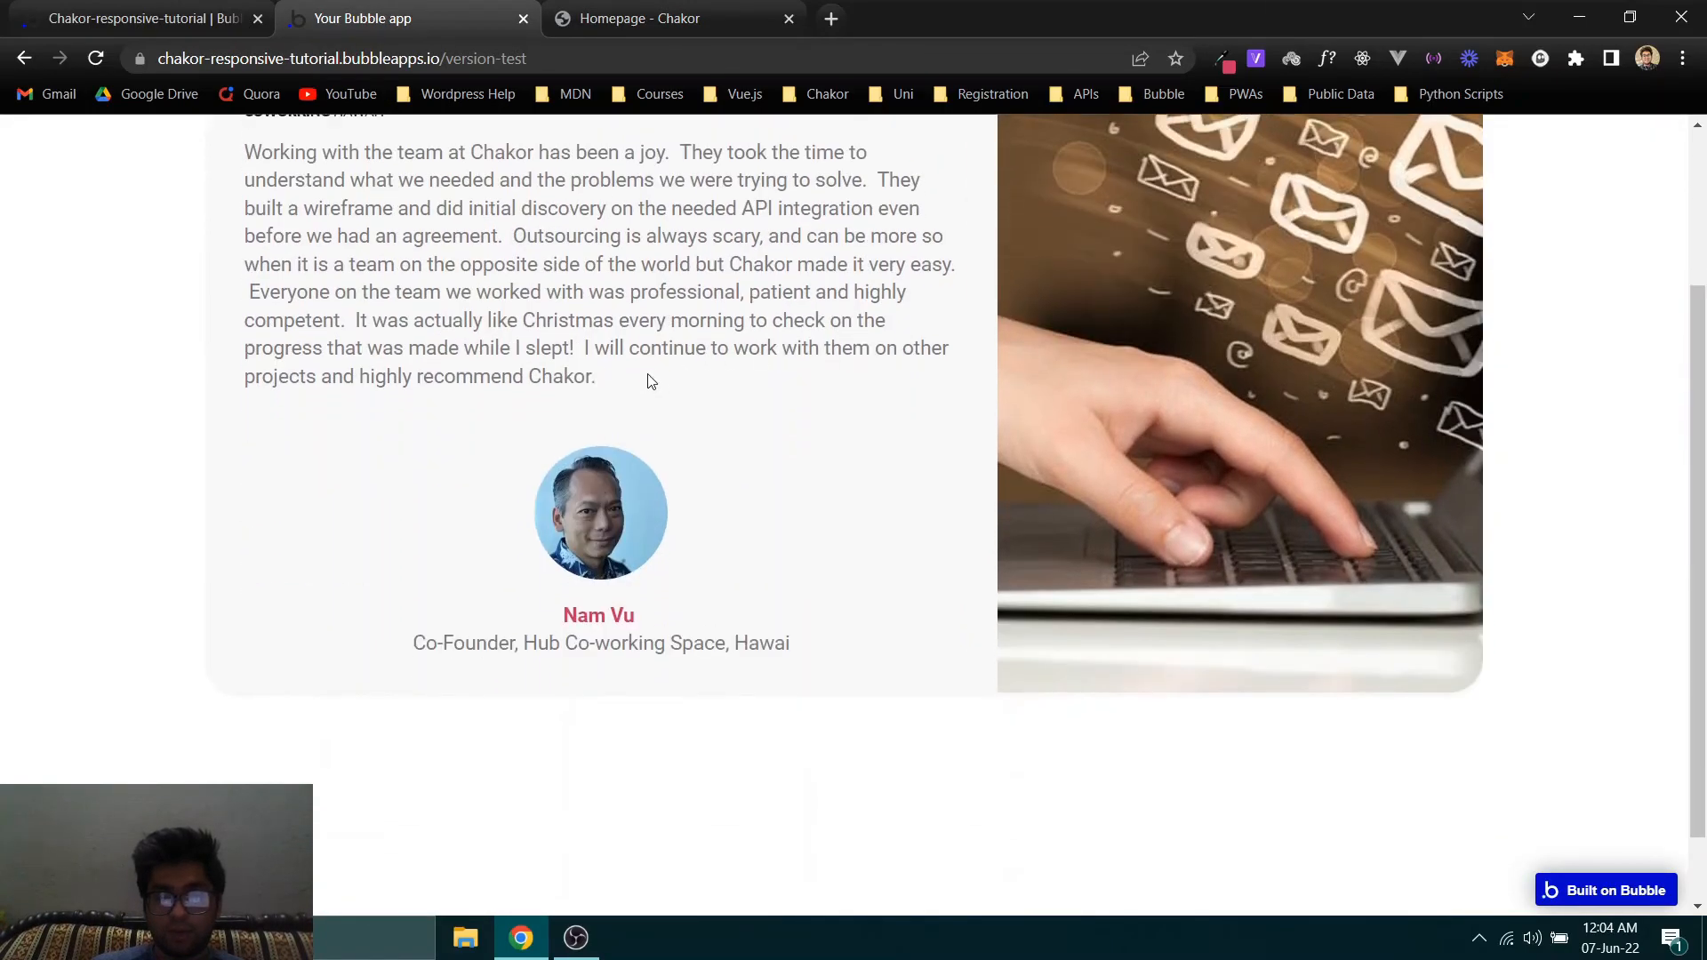
scroll(602, 373, "up", 3)
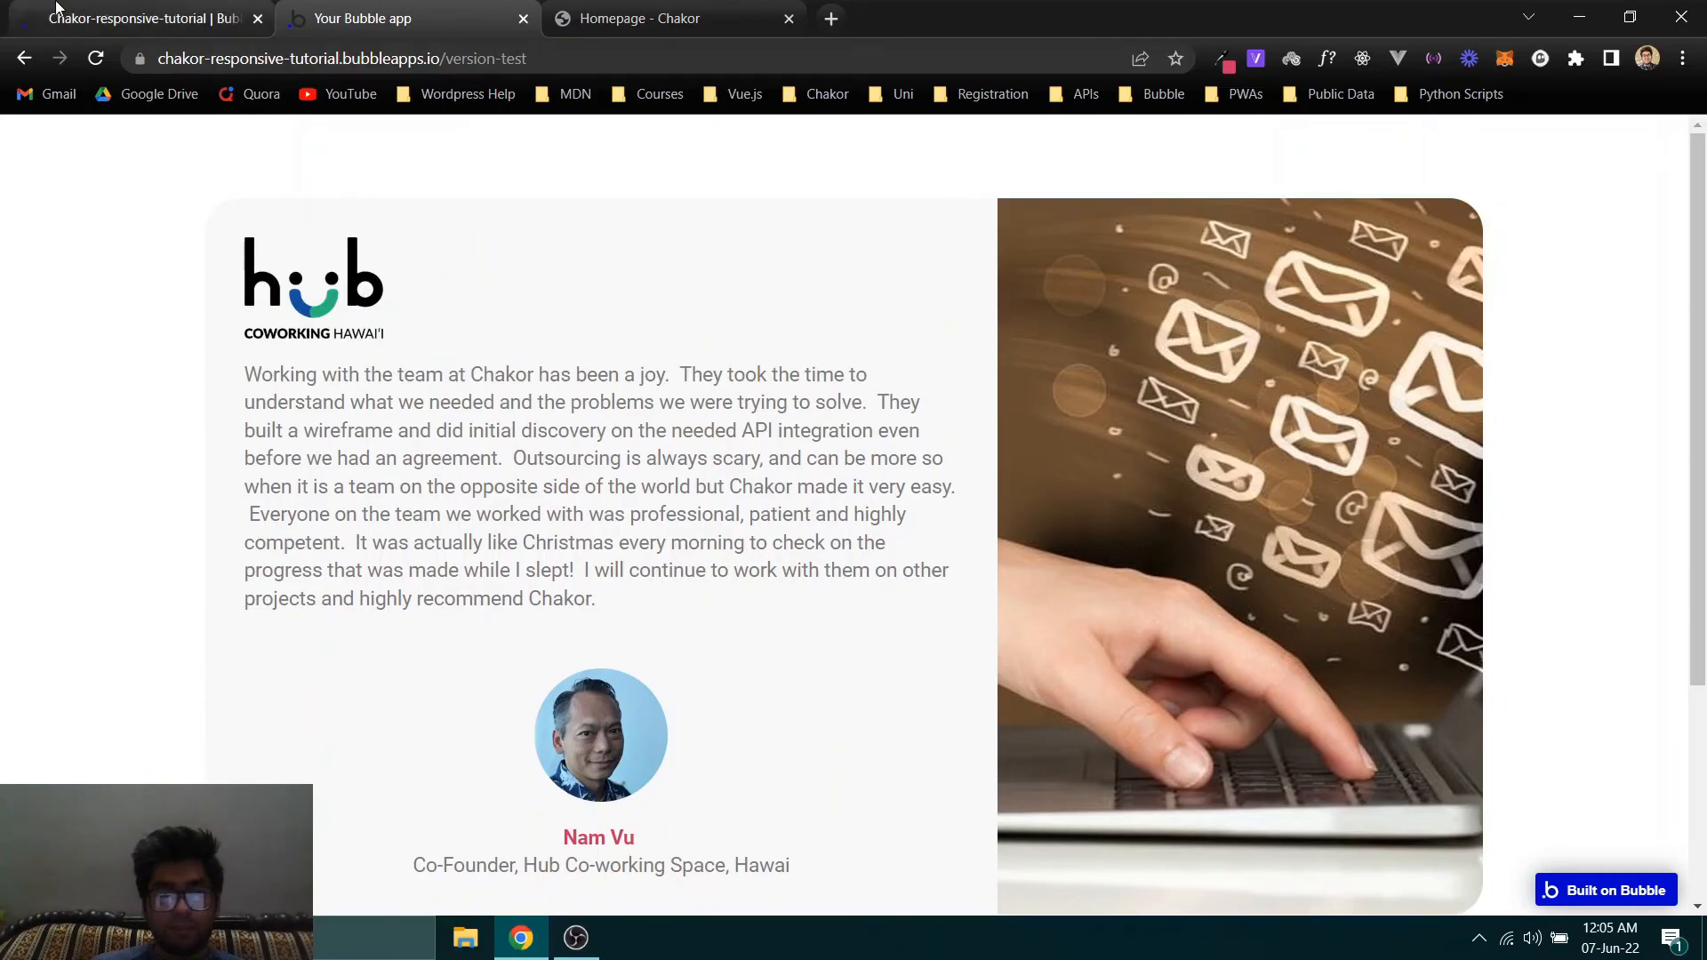
left_click(23, 11)
scroll(372, 330, "up", 3)
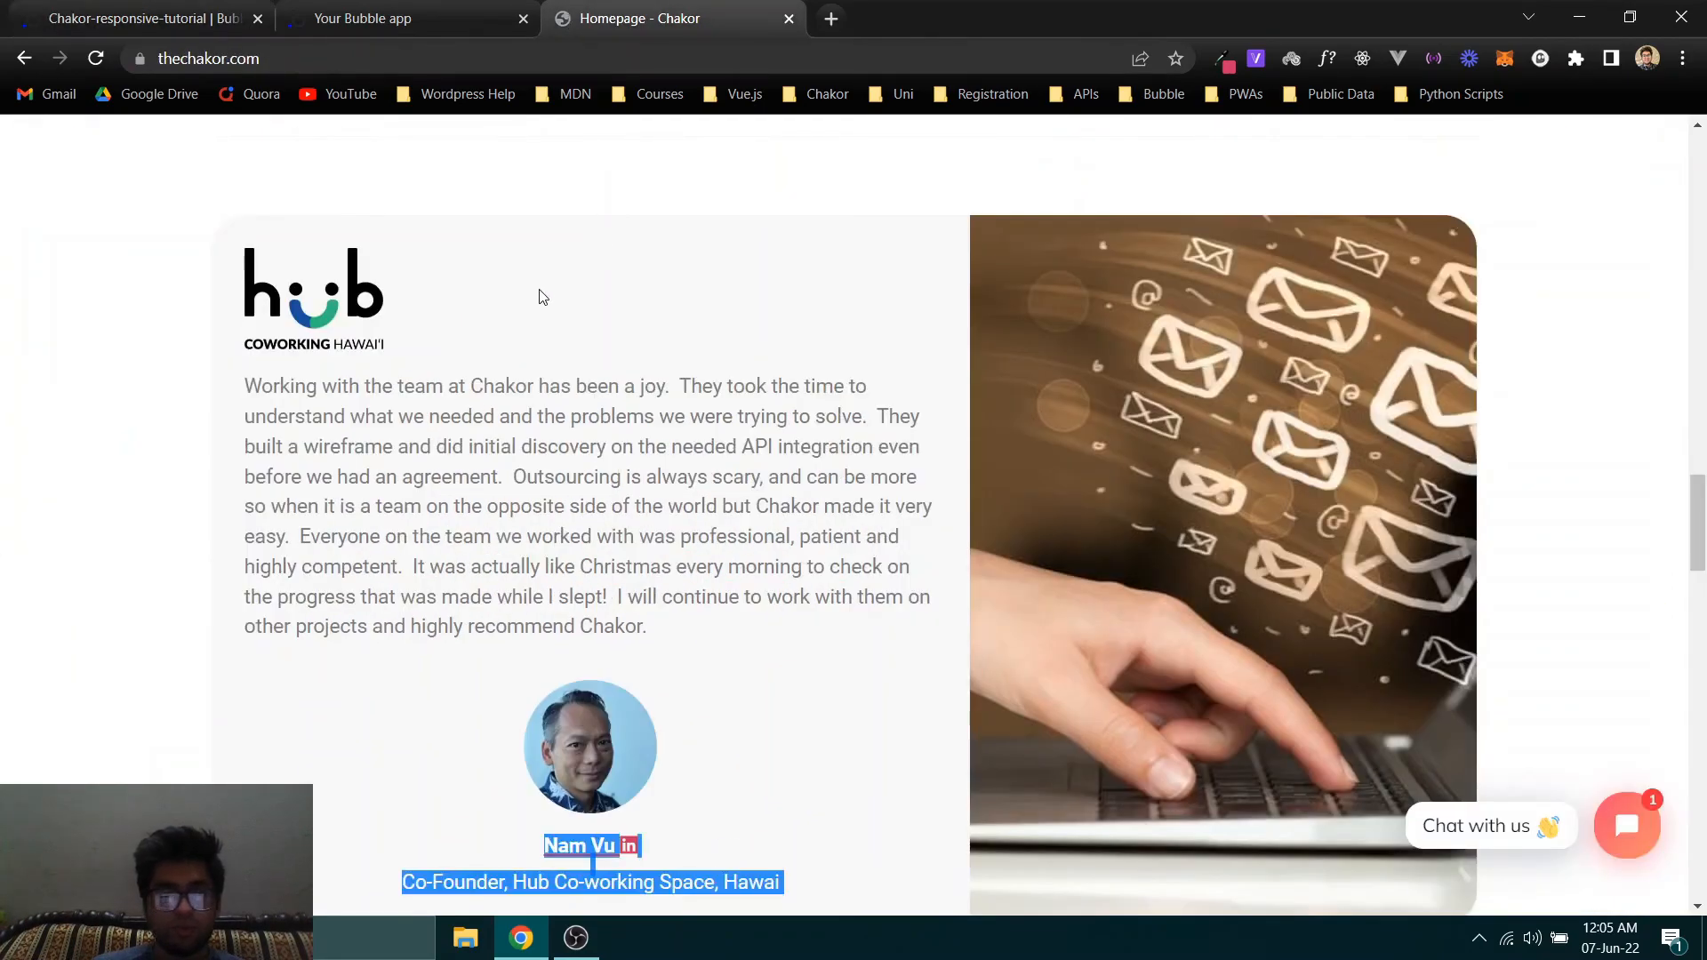
left_click(365, 18)
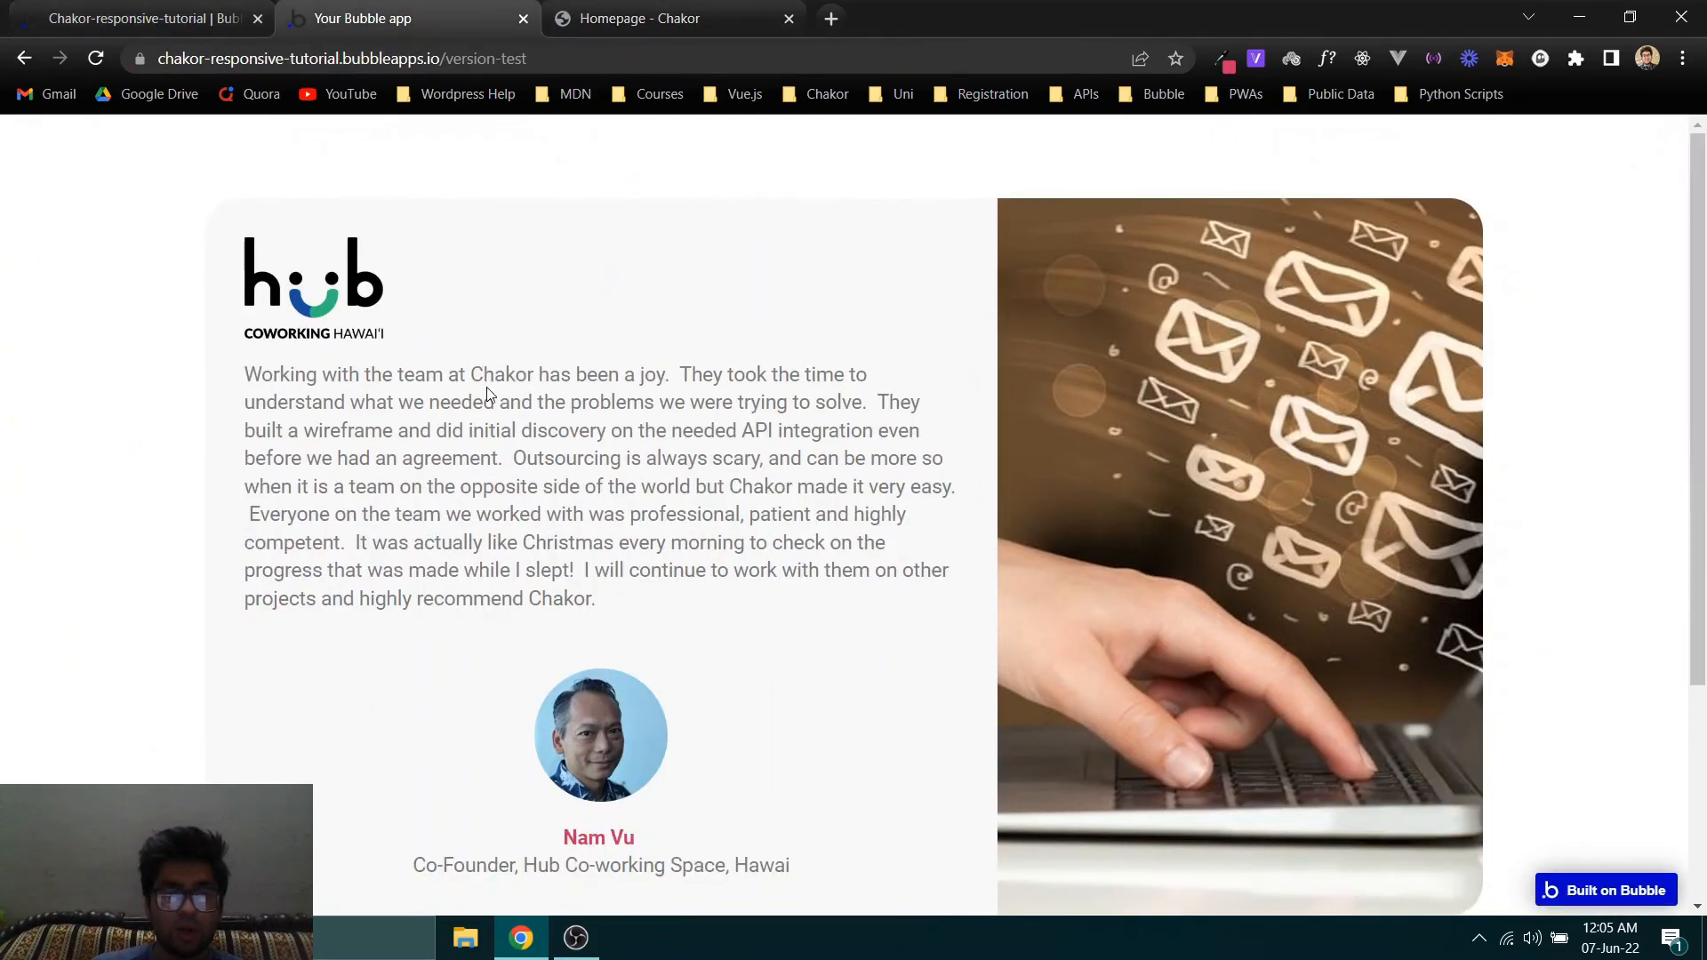
- Emulate the preview page as an iPhone 12 Pro in the developer tools, docked to the right, and reload it
key("ctrl+shift+i")
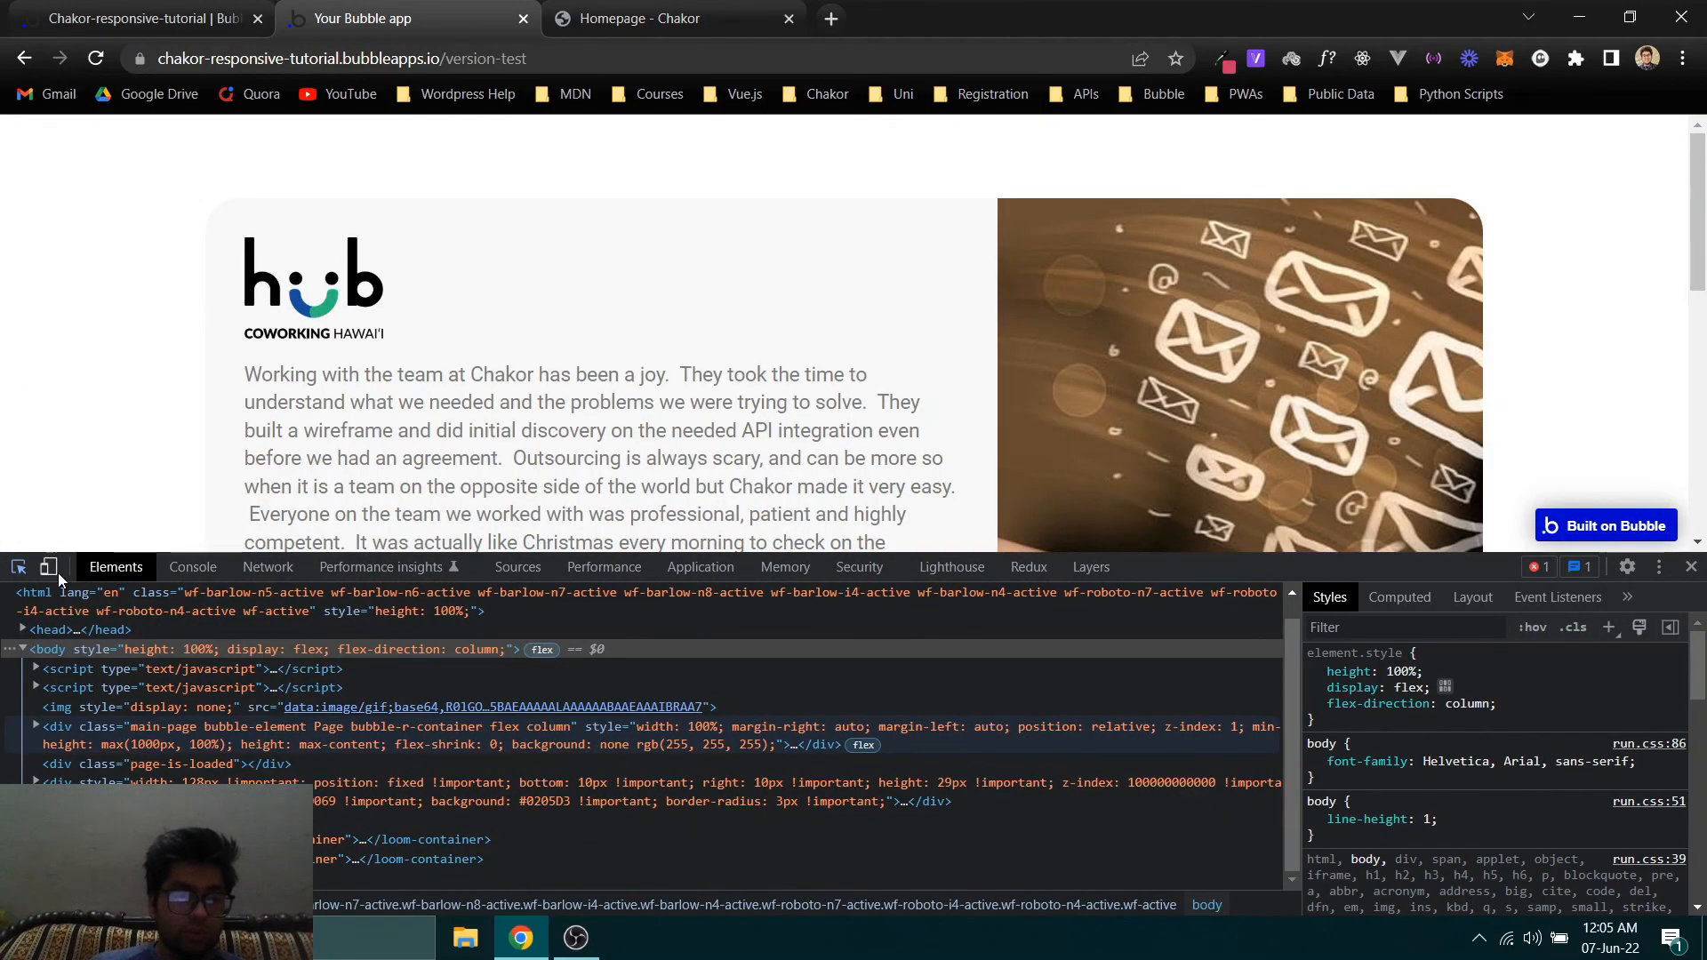
left_click(46, 566)
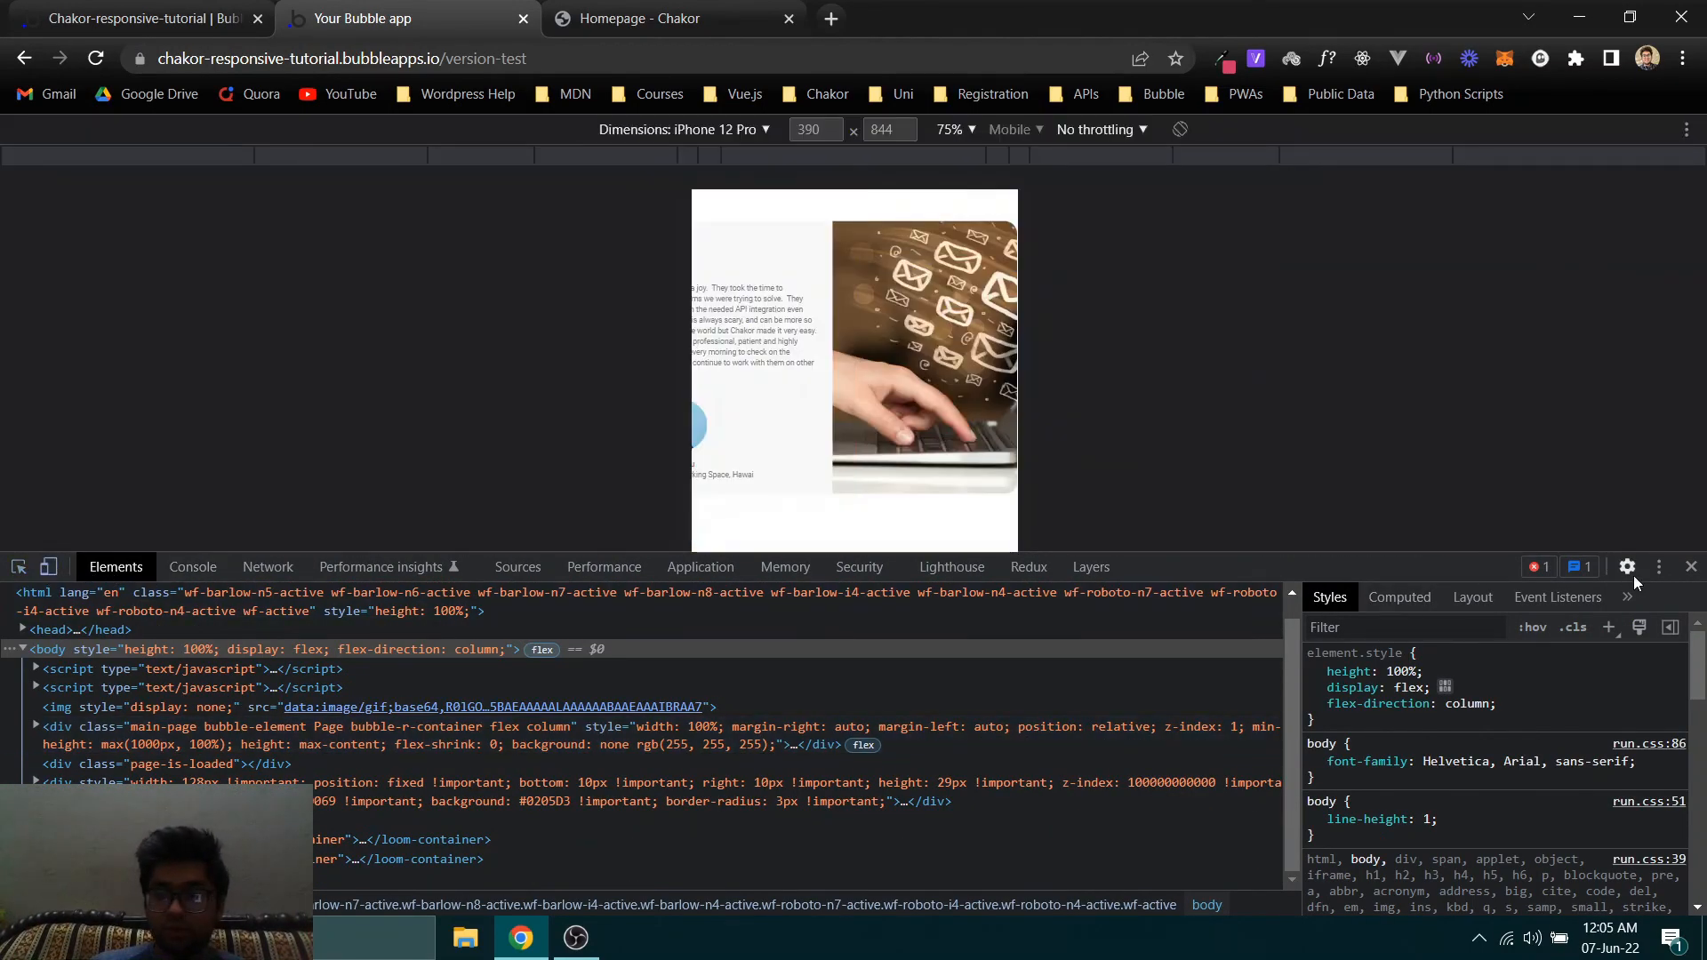
left_click(1658, 566)
left_click(1681, 603)
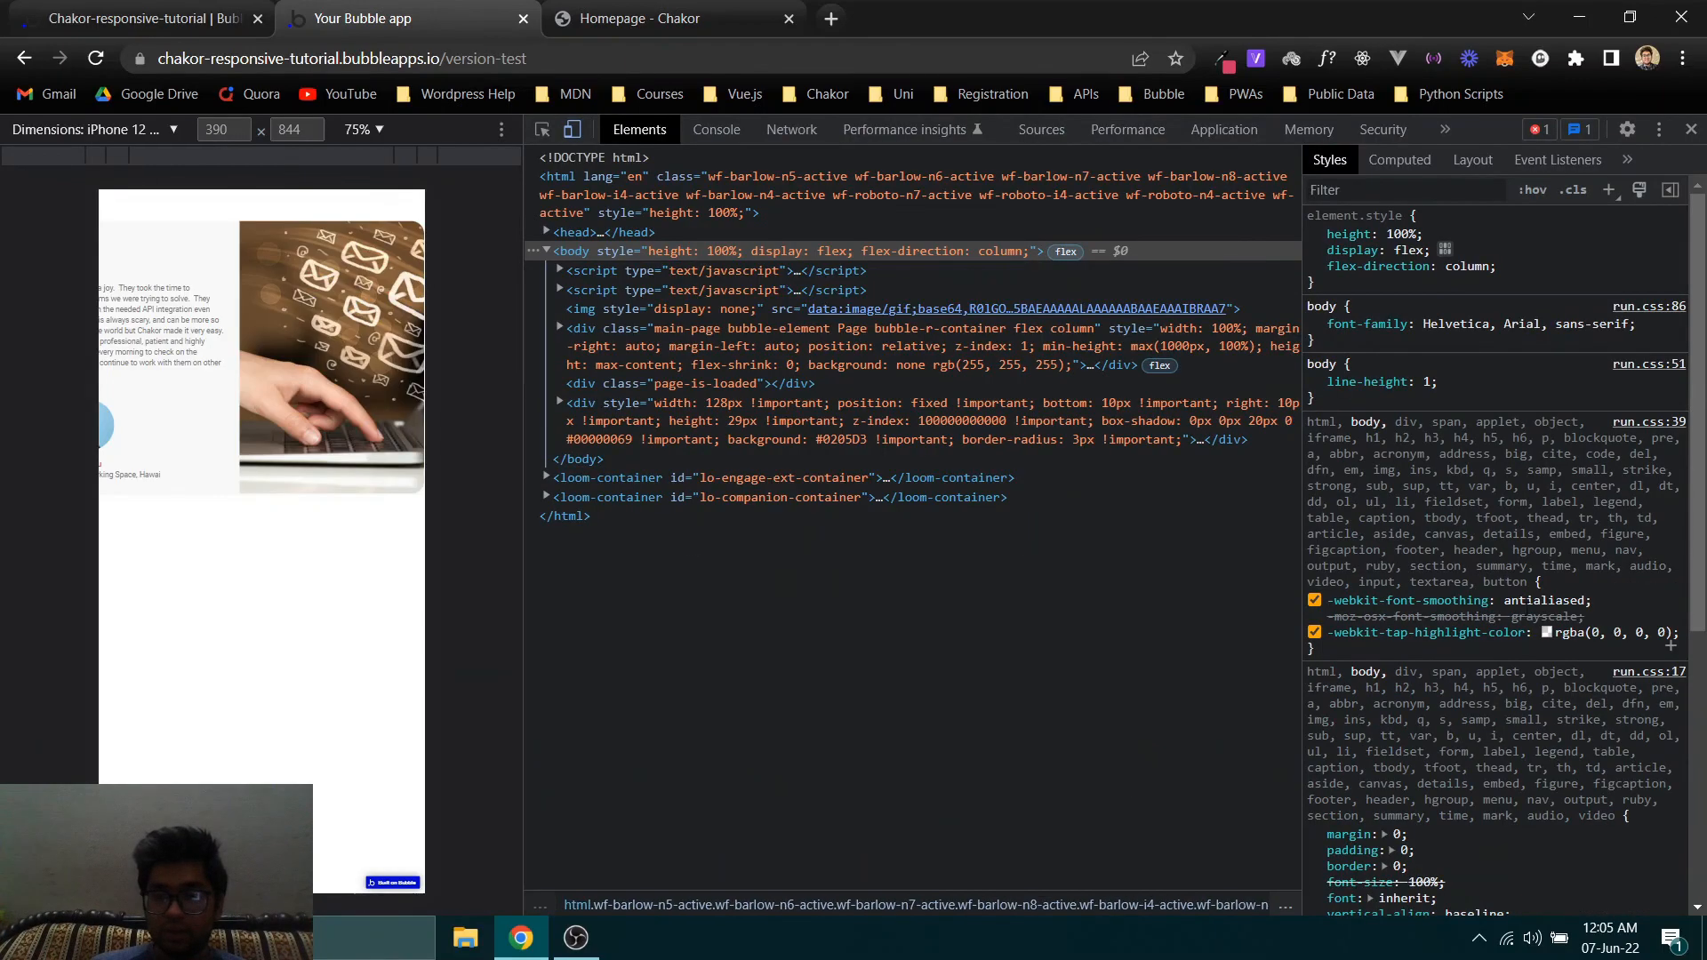
left_click(93, 126)
left_click(103, 507)
left_click(96, 59)
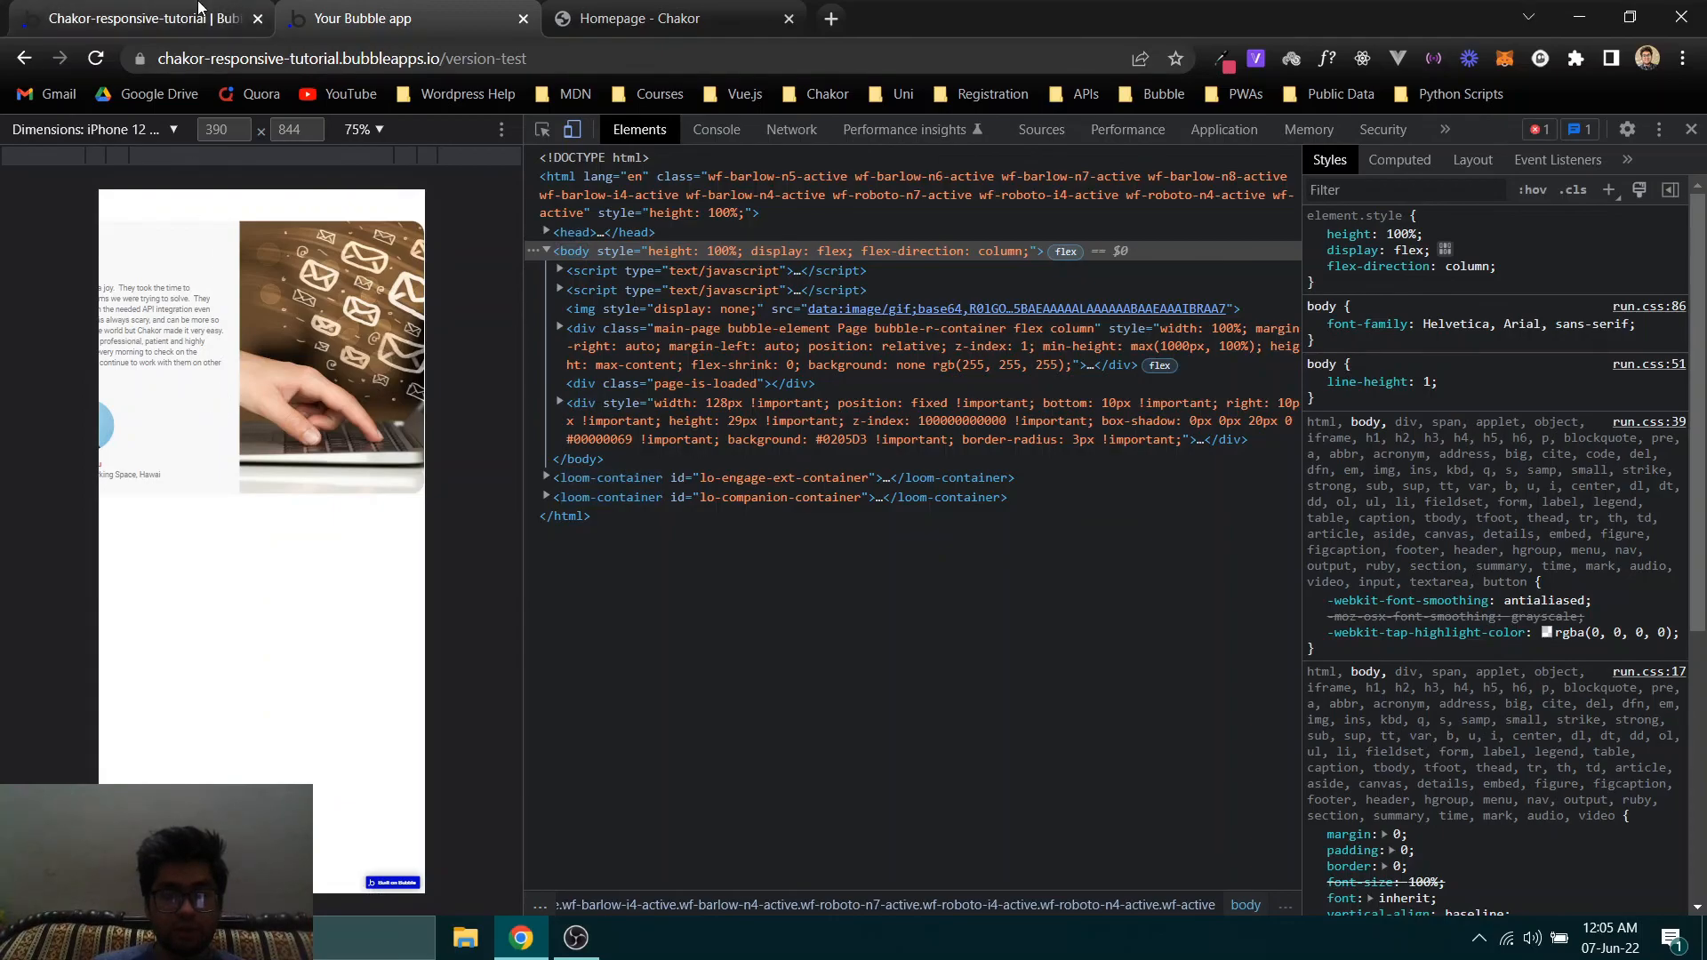
- Return to the Bubble editor and examine Section 1's appearance settings
left_click(147, 18)
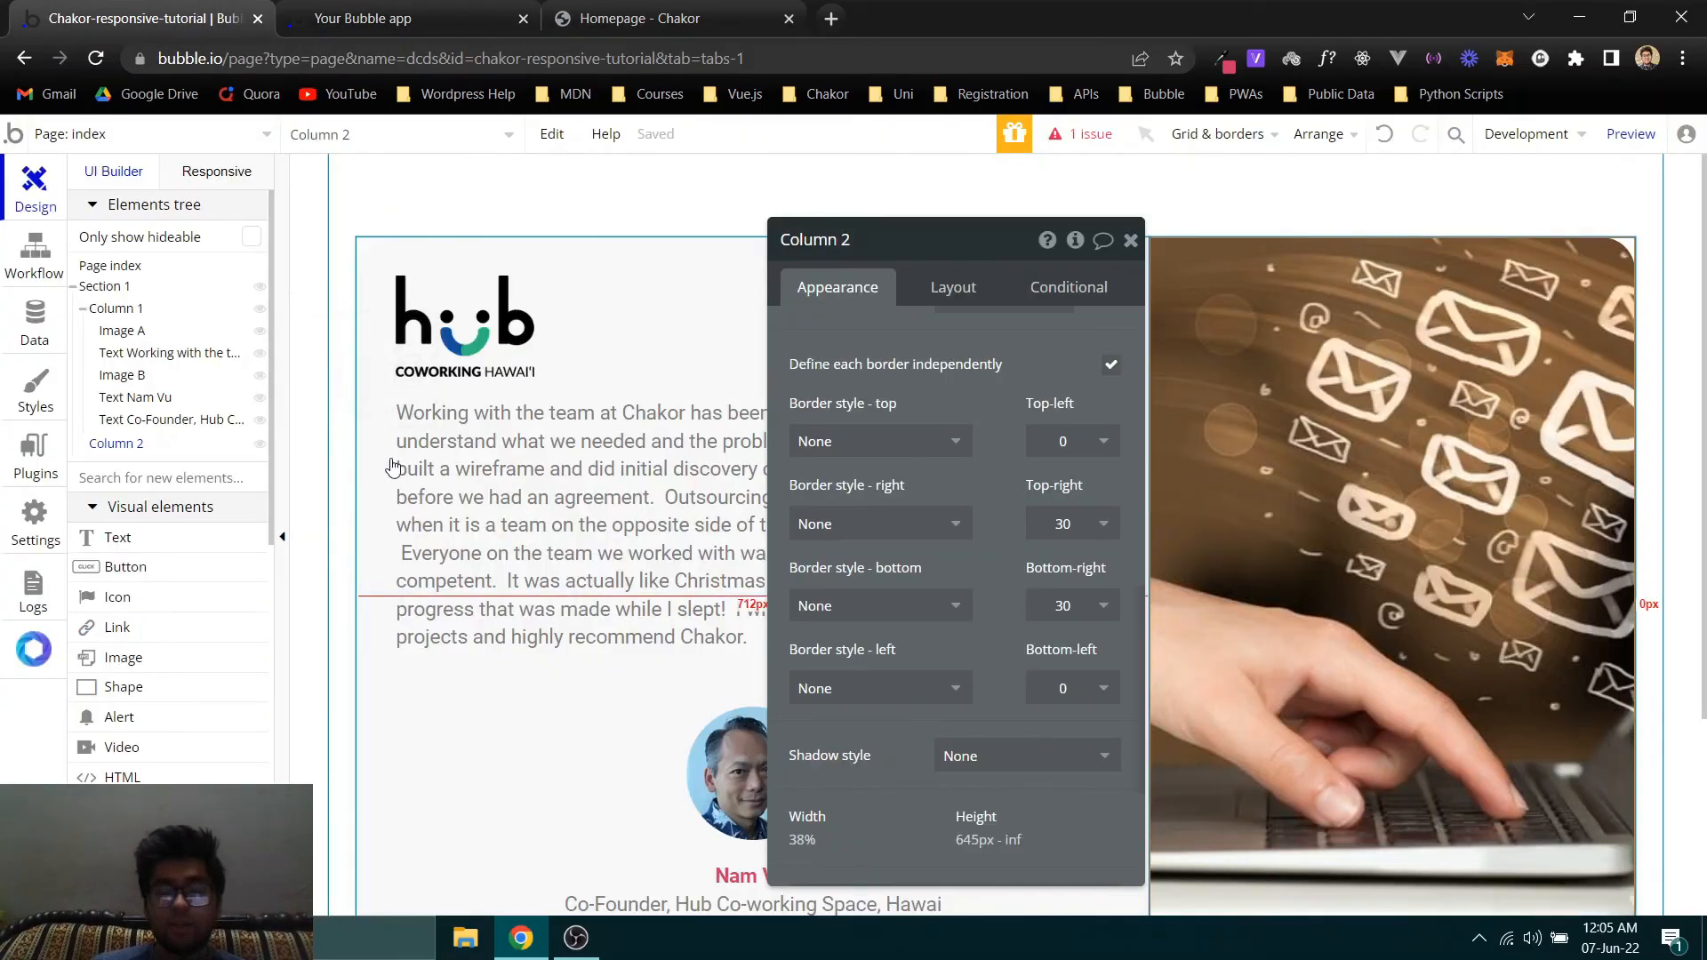
left_click(116, 295)
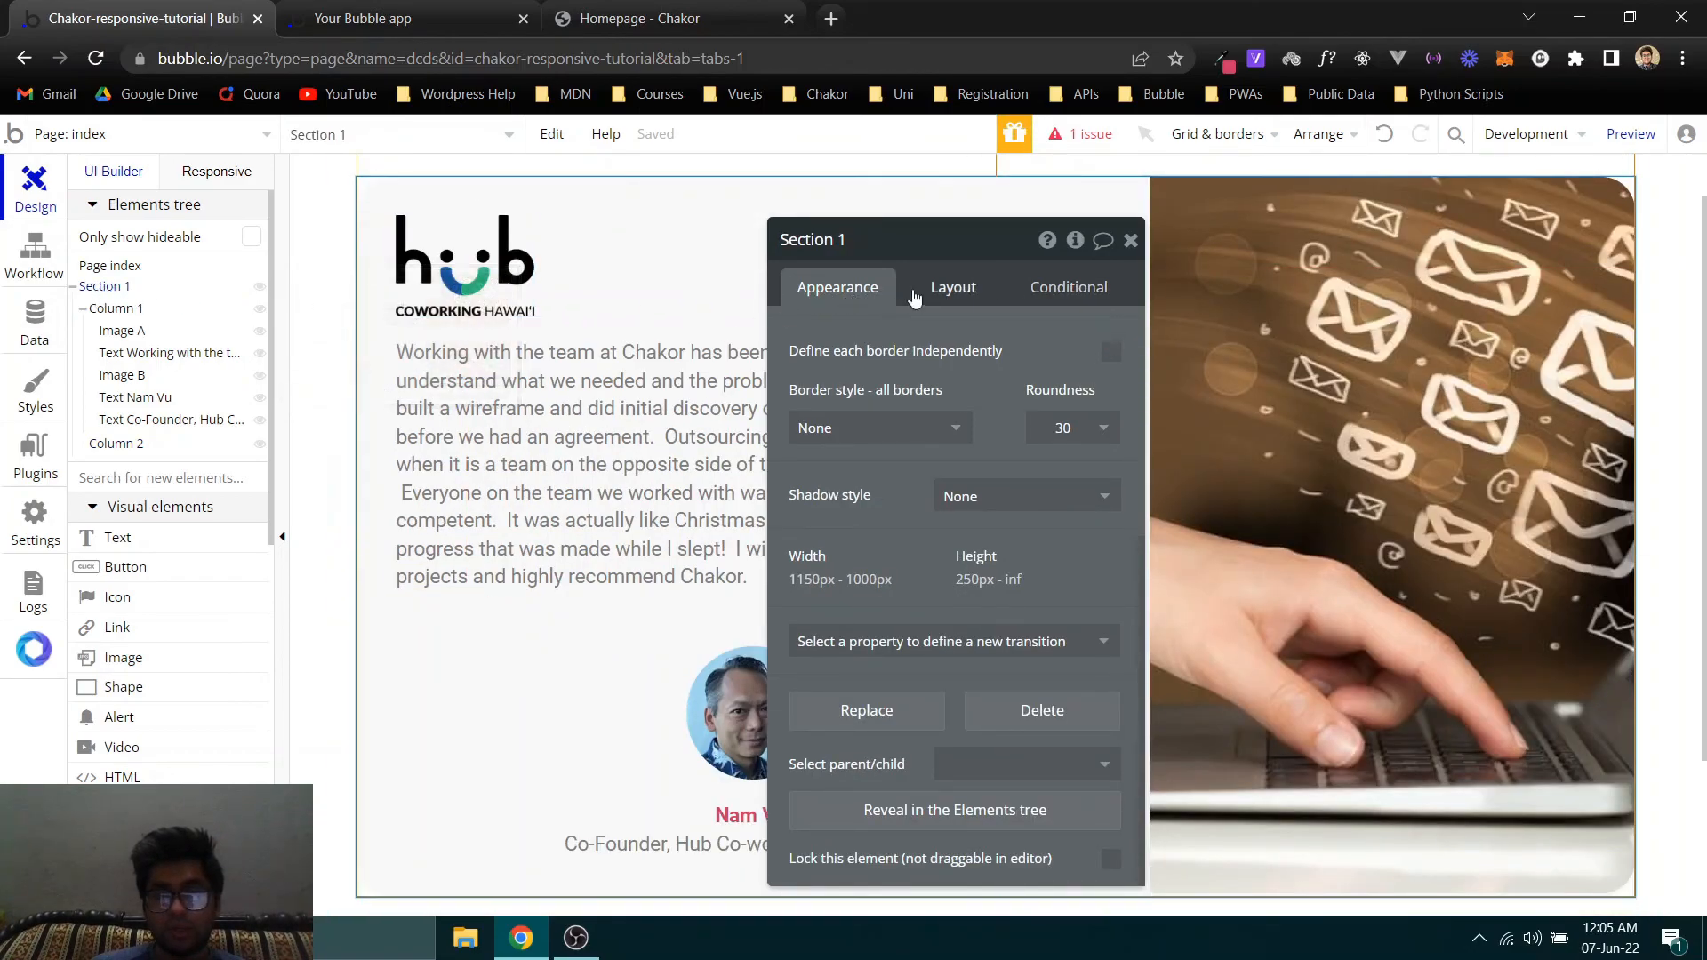
scroll(960, 427, "up", 4)
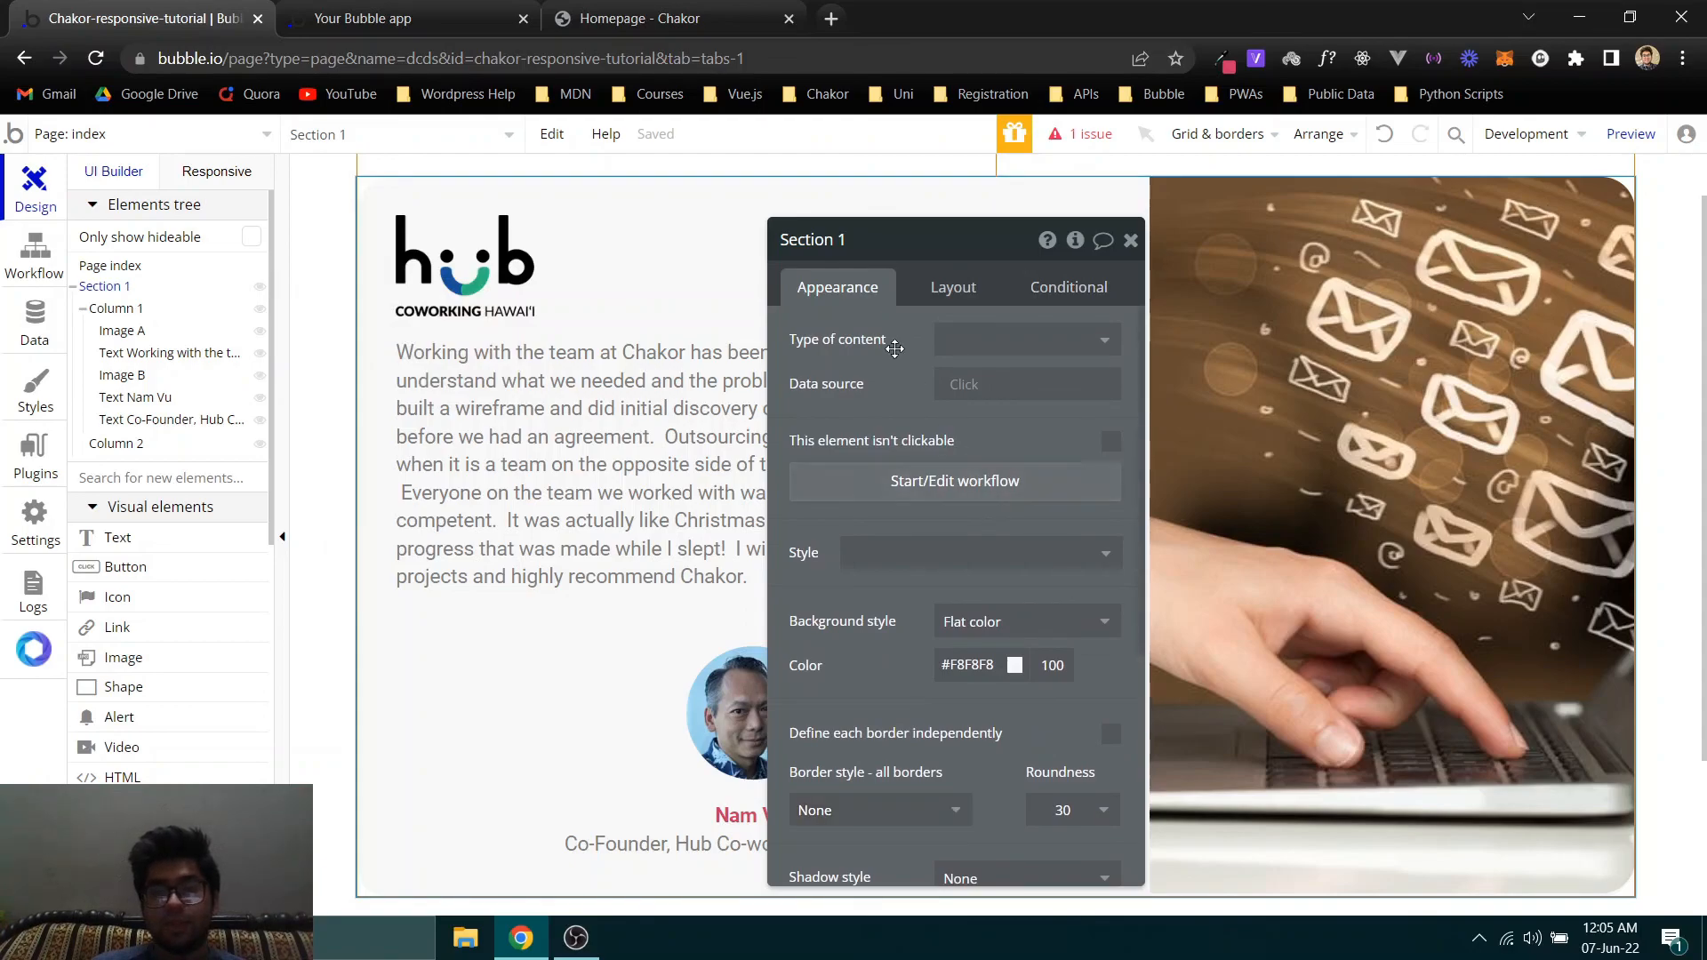
mouse_move(894, 348)
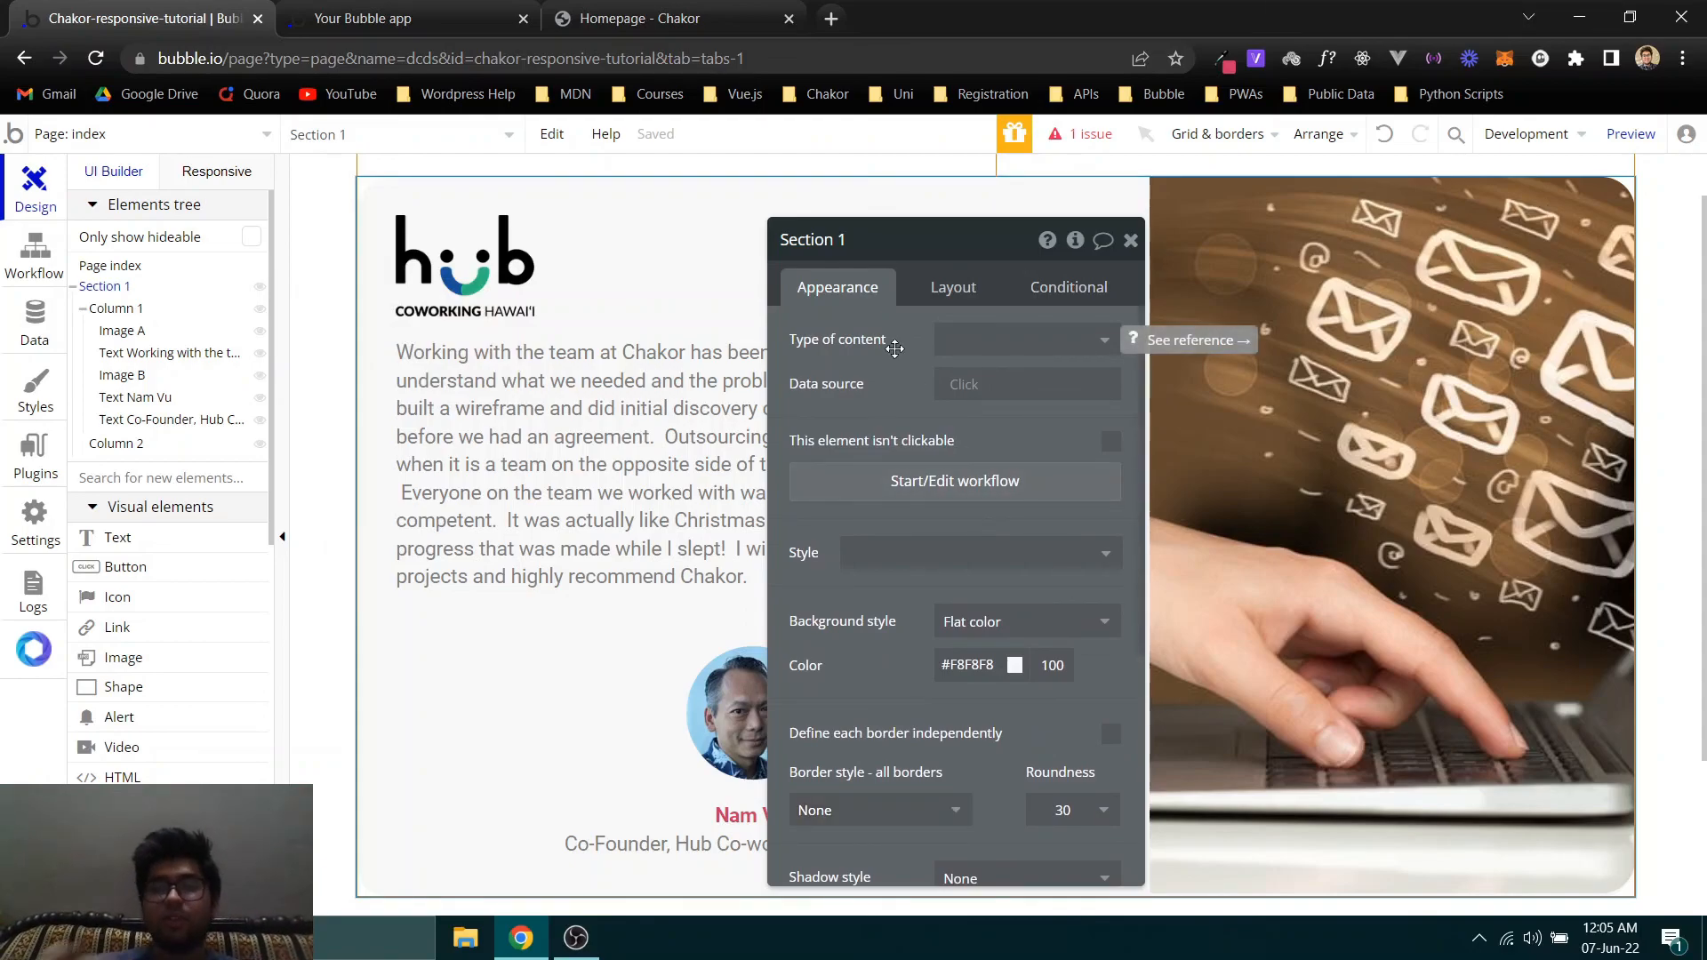